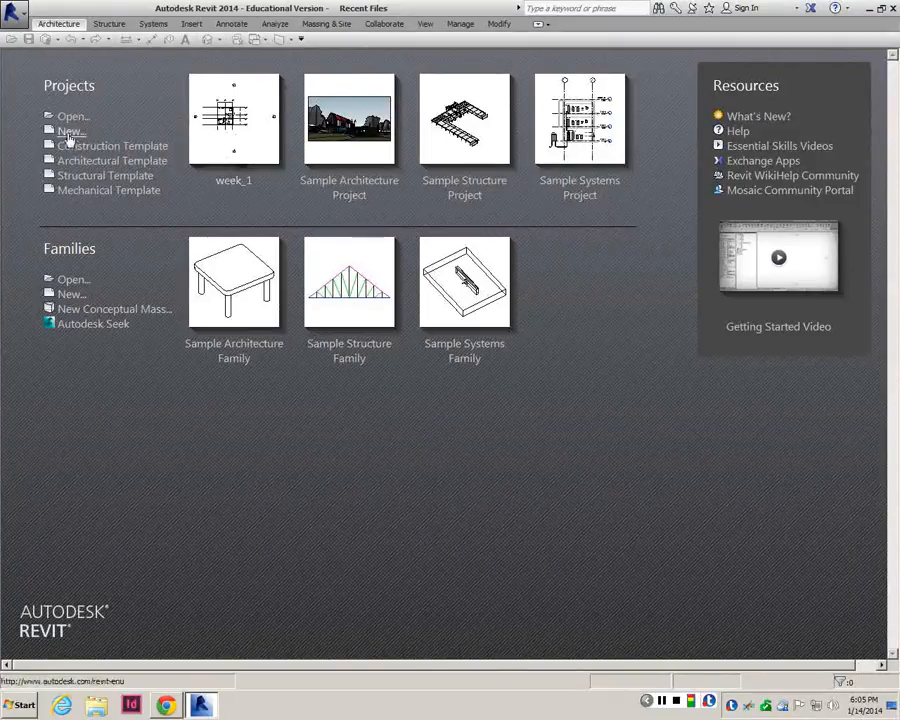
# - Create a new project from the Architectural Template
pyautogui.click(68, 132)
pyautogui.click(372, 321)
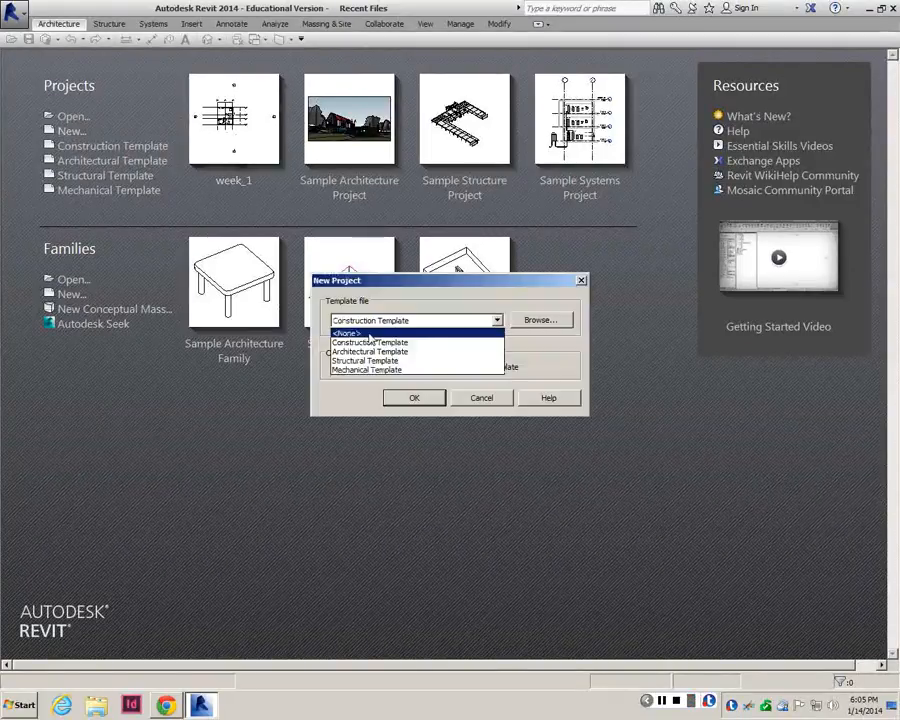
pyautogui.click(369, 351)
pyautogui.click(414, 397)
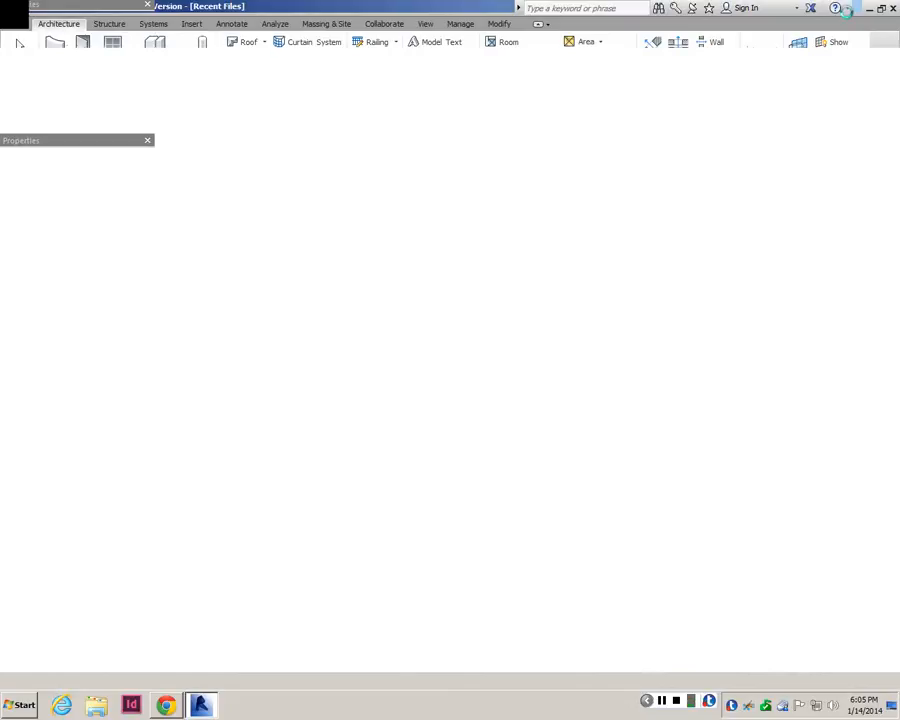
# - Launch Rhinoceros 5 (64-bit) alongside the open project
pyautogui.click(20, 705)
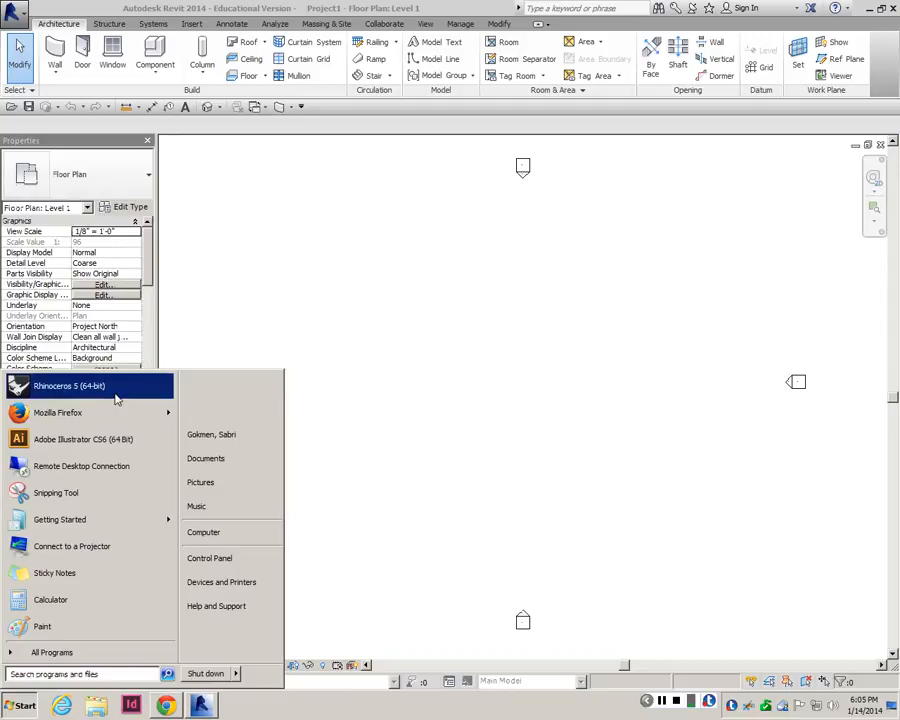
pyautogui.click(100, 392)
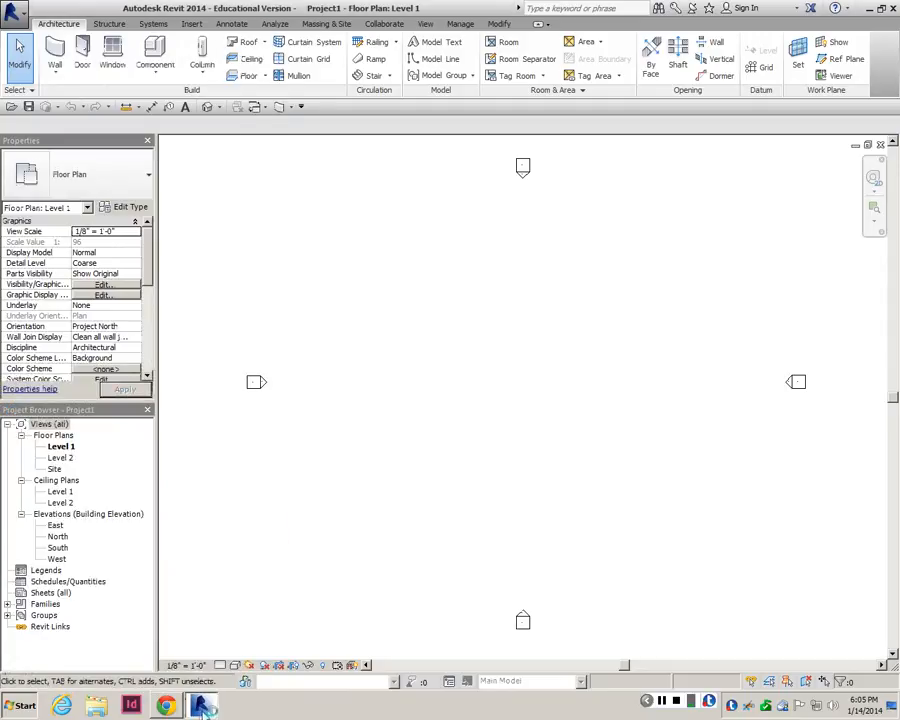
pyautogui.scroll(-2, 390, 435)
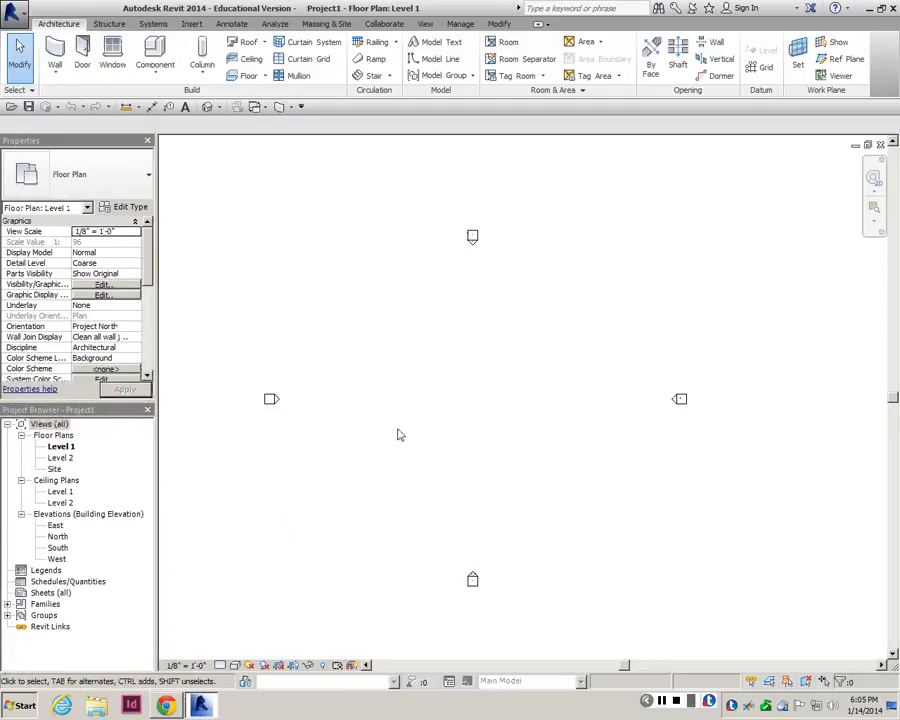
pyautogui.click(322, 24)
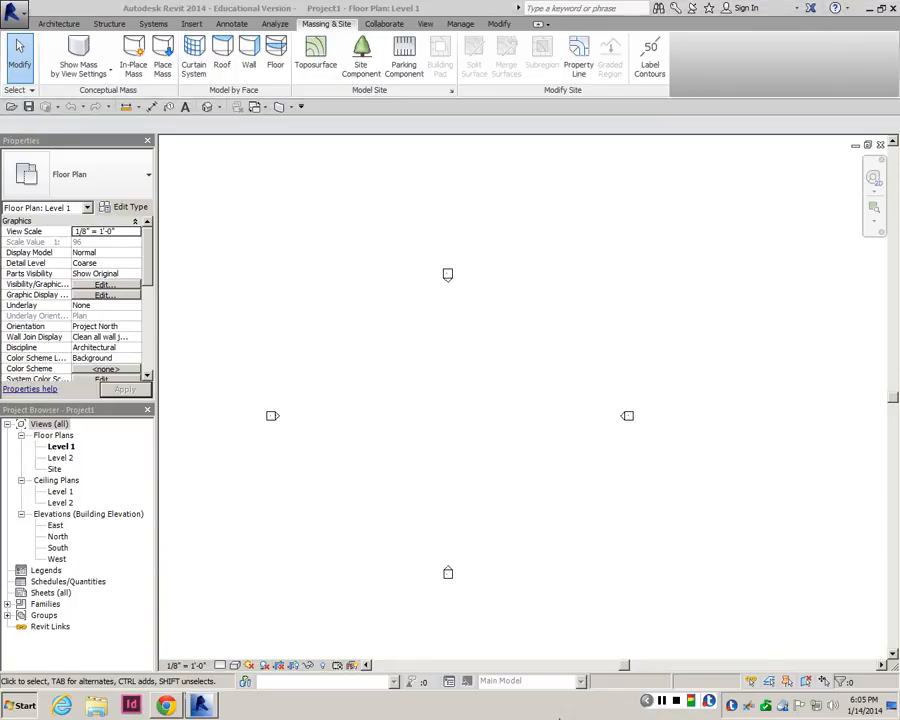
pyautogui.click(190, 24)
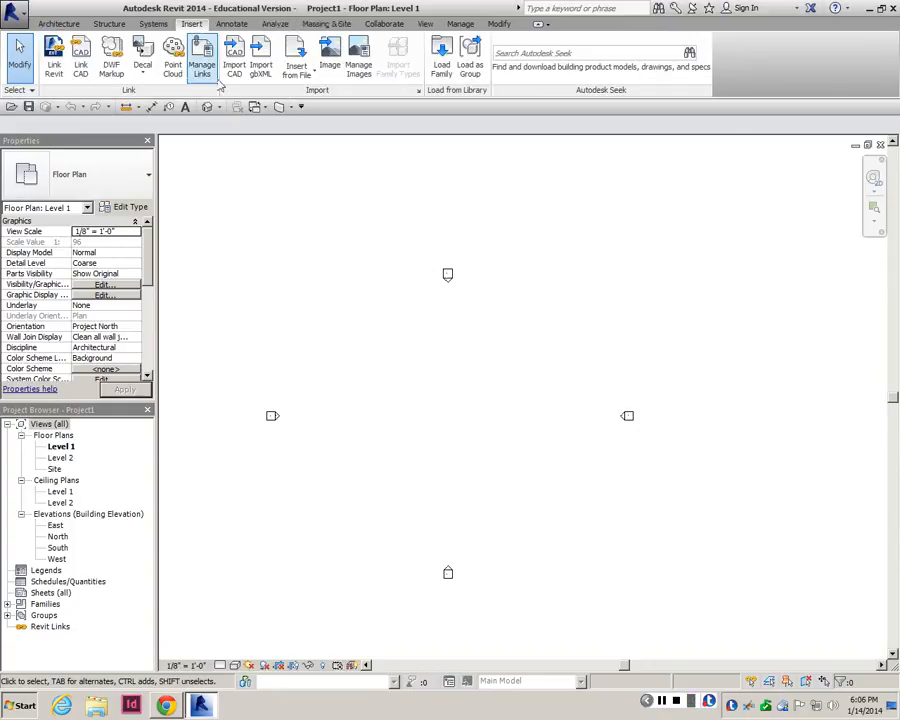
pyautogui.click(58, 23)
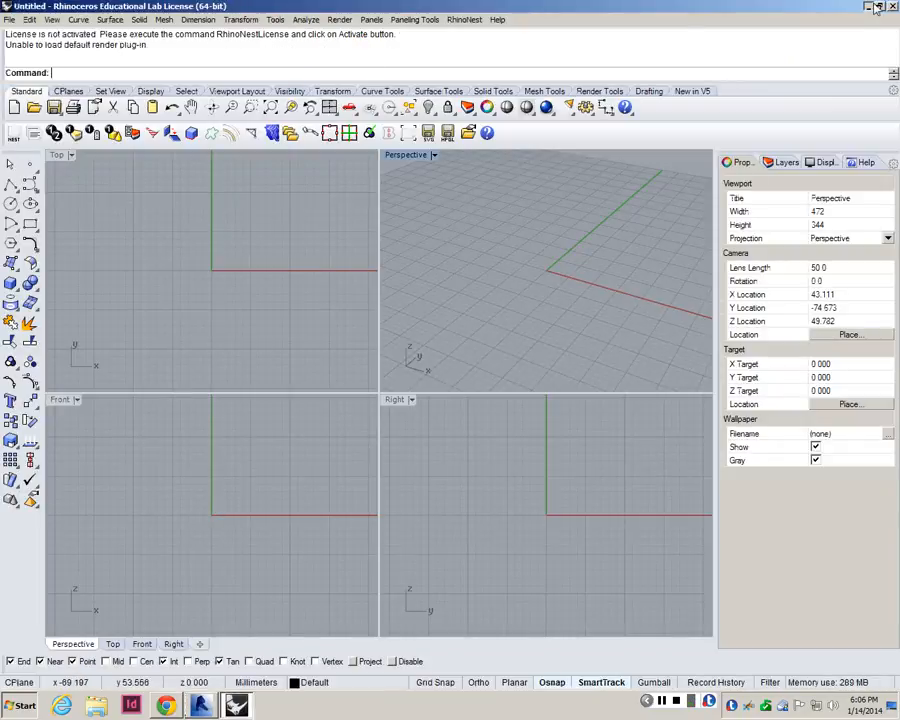
pyautogui.click(870, 7)
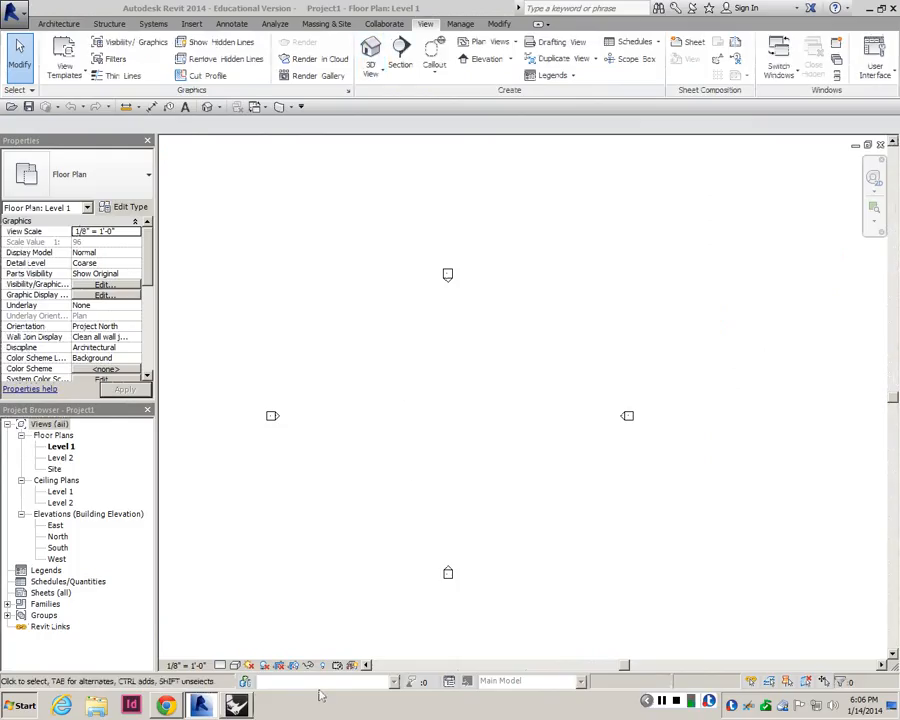
pyautogui.click(236, 705)
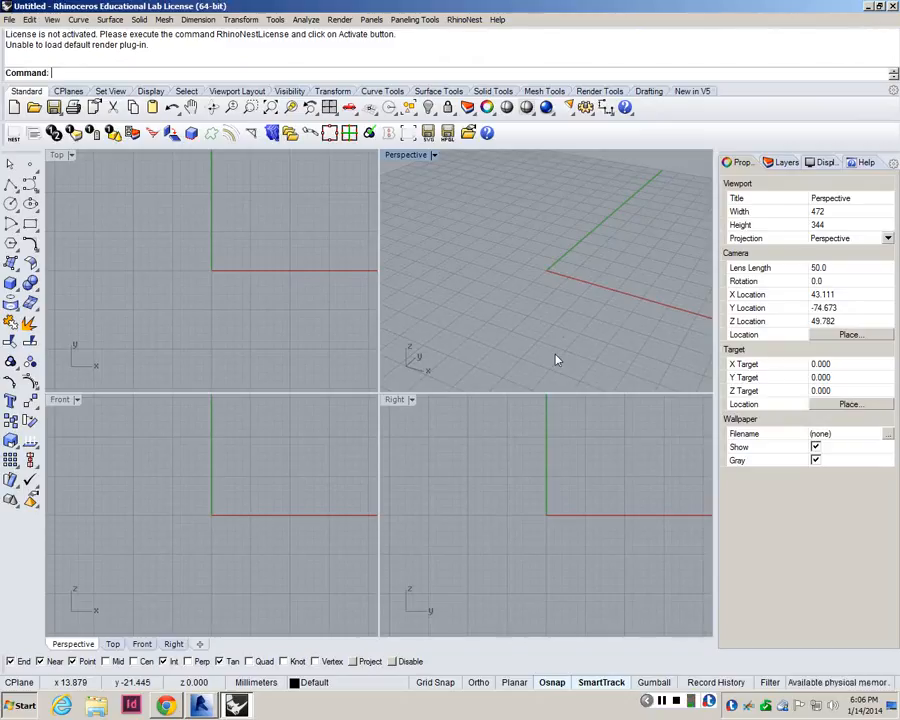
pyautogui.scroll(-3, 518, 255)
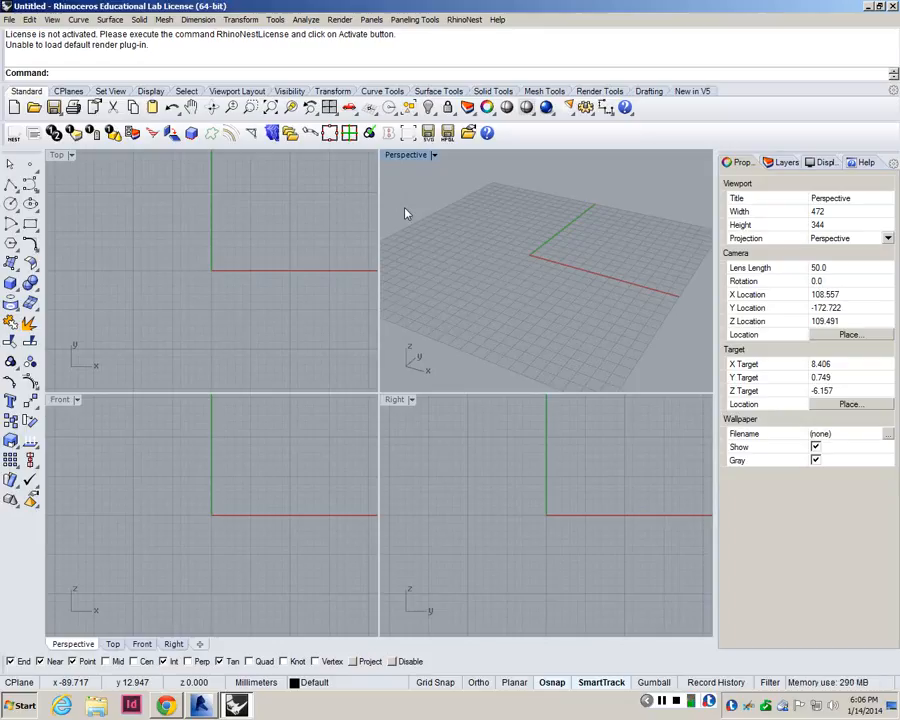
pyautogui.click(876, 6)
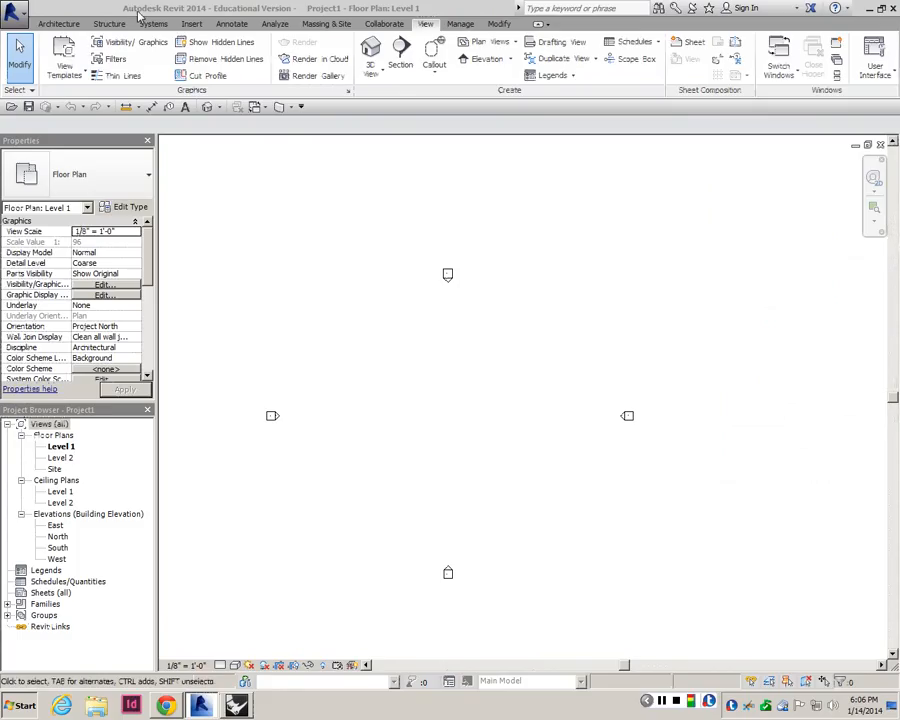
pyautogui.click(191, 24)
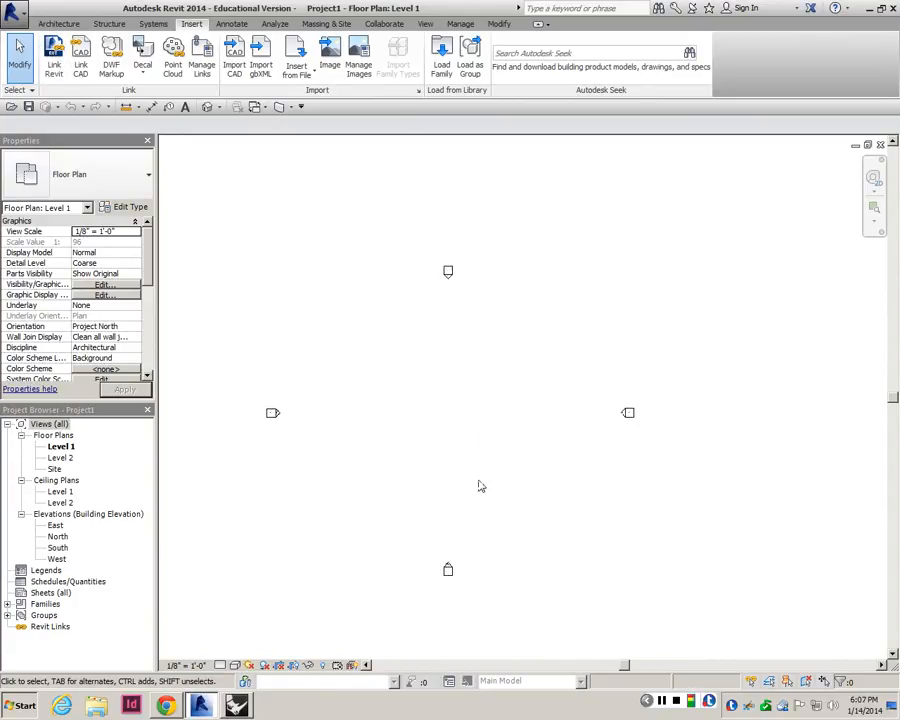
pyautogui.scroll(-1, 380, 306)
pyautogui.scroll(1, 428, 392)
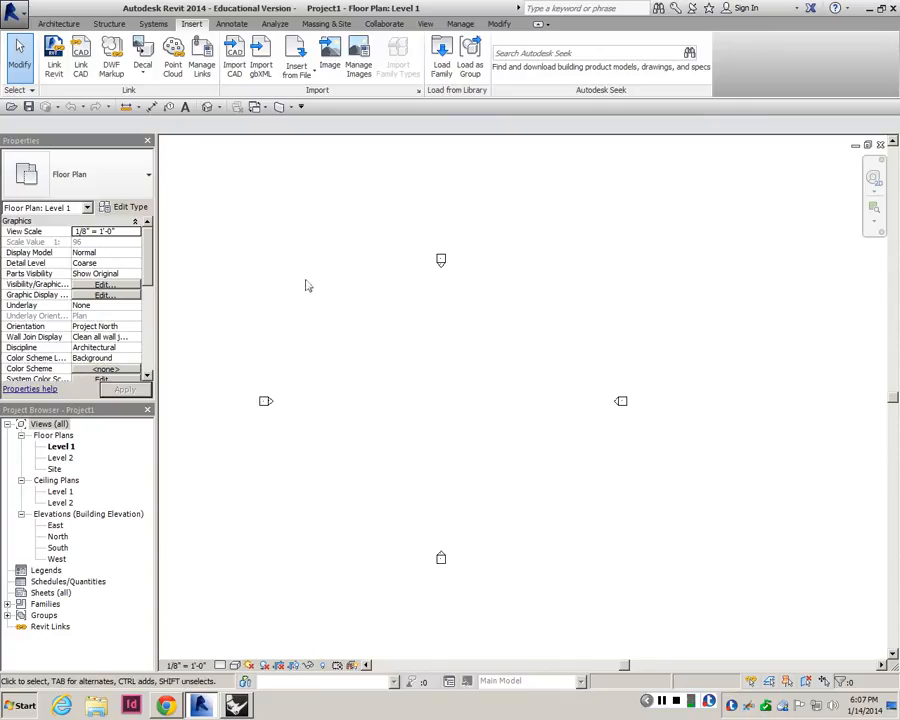
pyautogui.moveTo(381, 331); pyautogui.dragTo(360, 316, button='middle')
pyautogui.scroll(2, 363, 311)
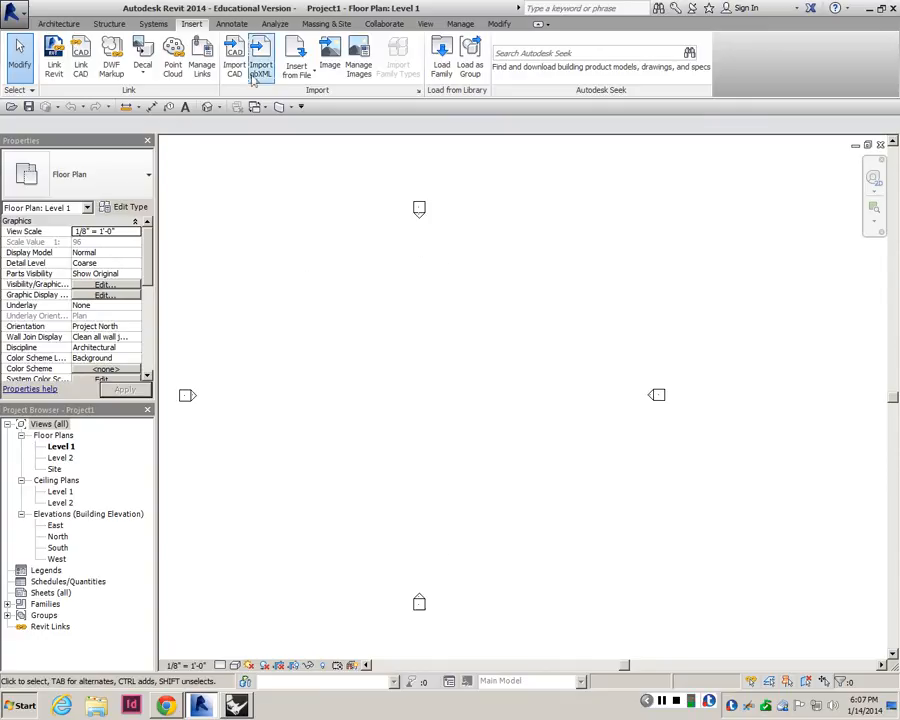
# - Switch to Chrome and search Google Images for "topography file plan contours" in a new tab
pyautogui.click(163, 705)
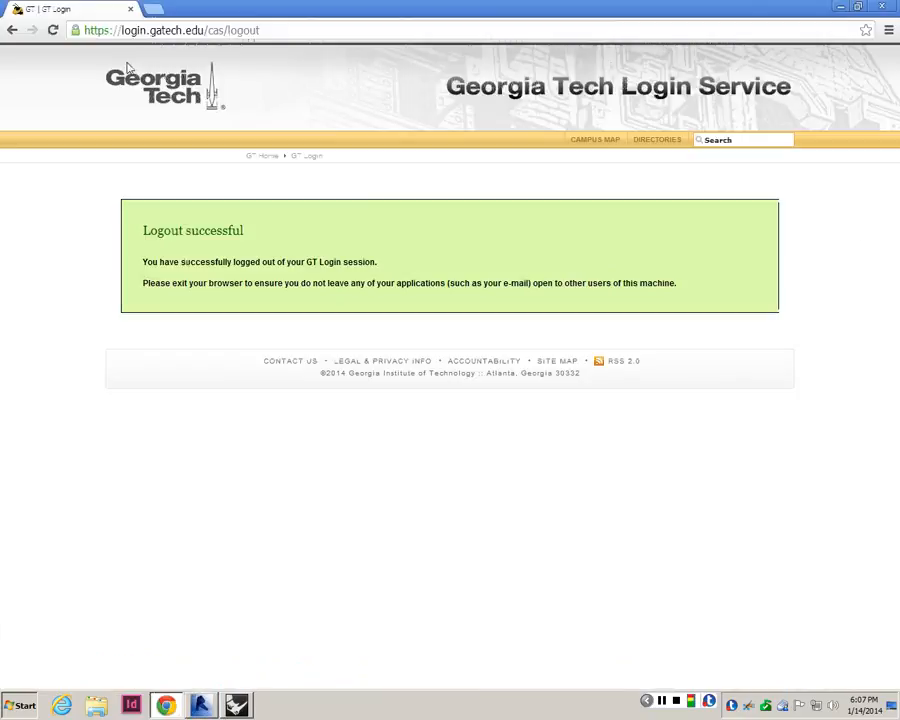
pyautogui.click(153, 8)
pyautogui.write('topogr')
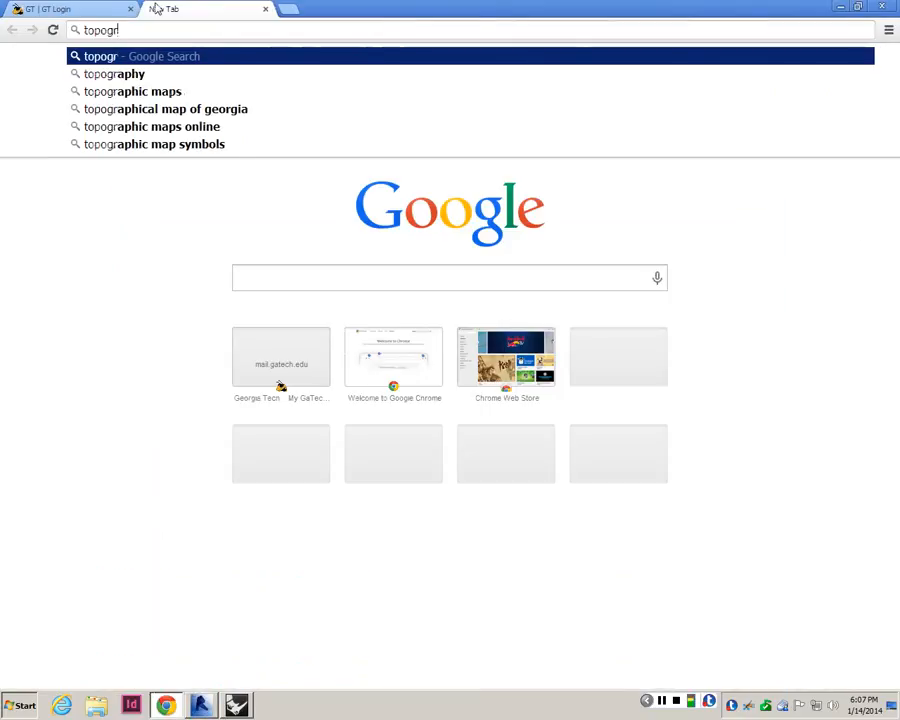
pyautogui.write('aphy fi')
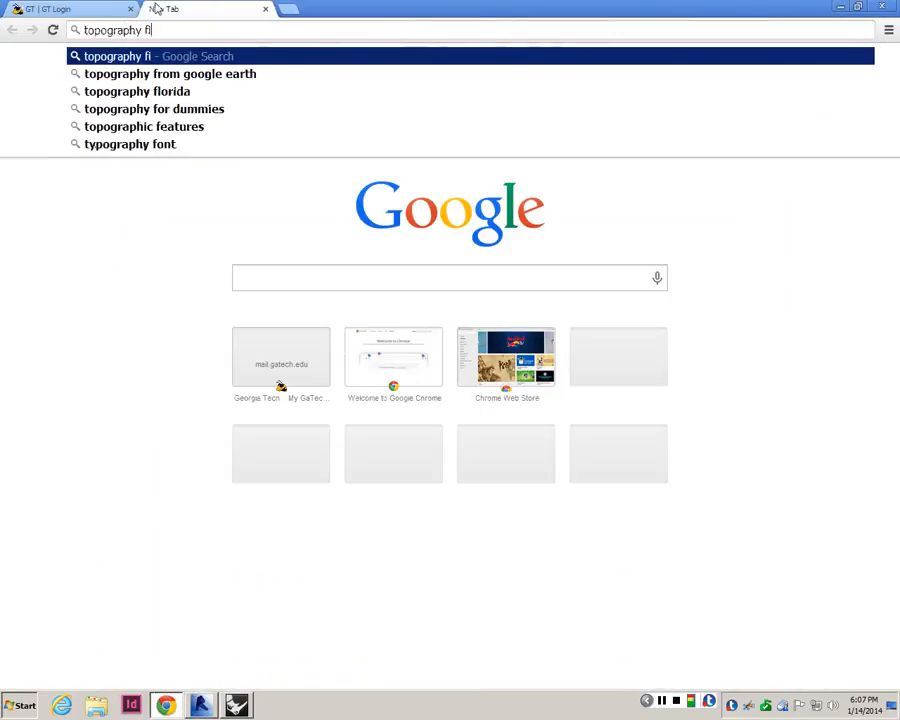
pyautogui.write('le plan')
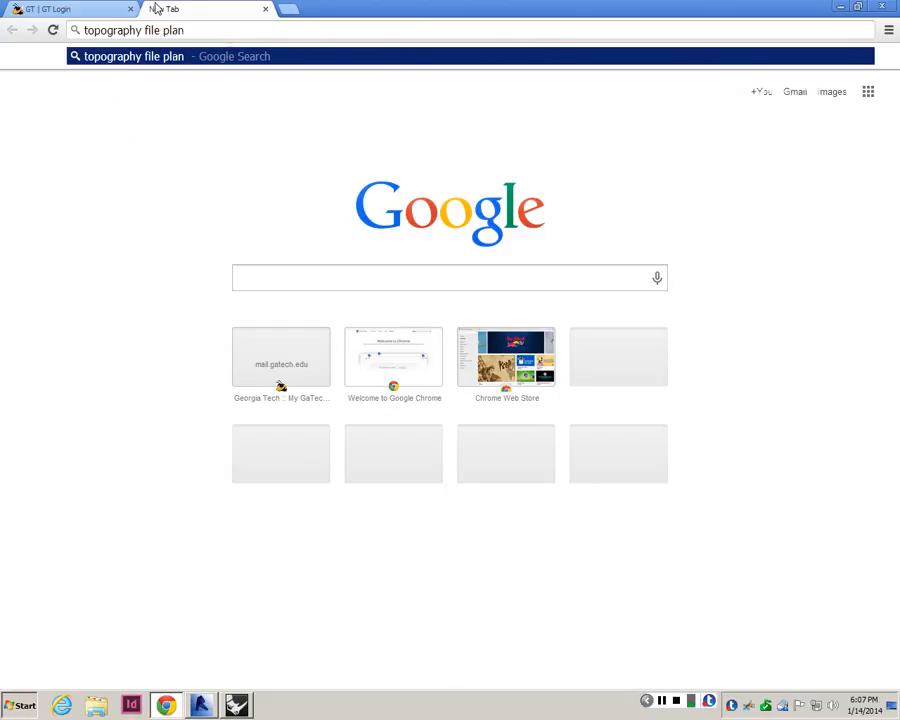
pyautogui.write(' contours')
pyautogui.press('Return')
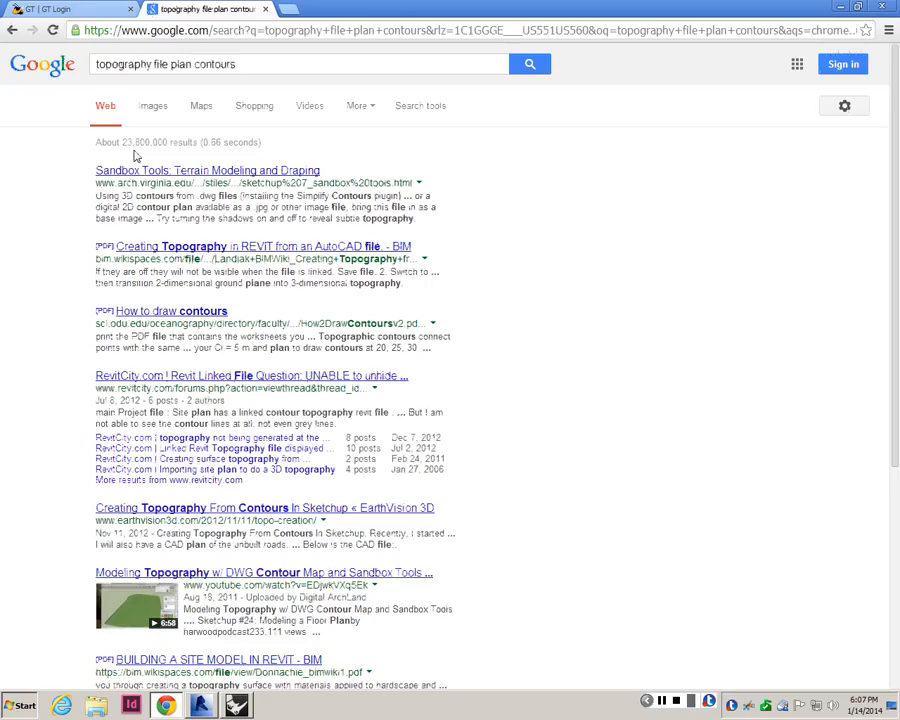
pyautogui.click(153, 104)
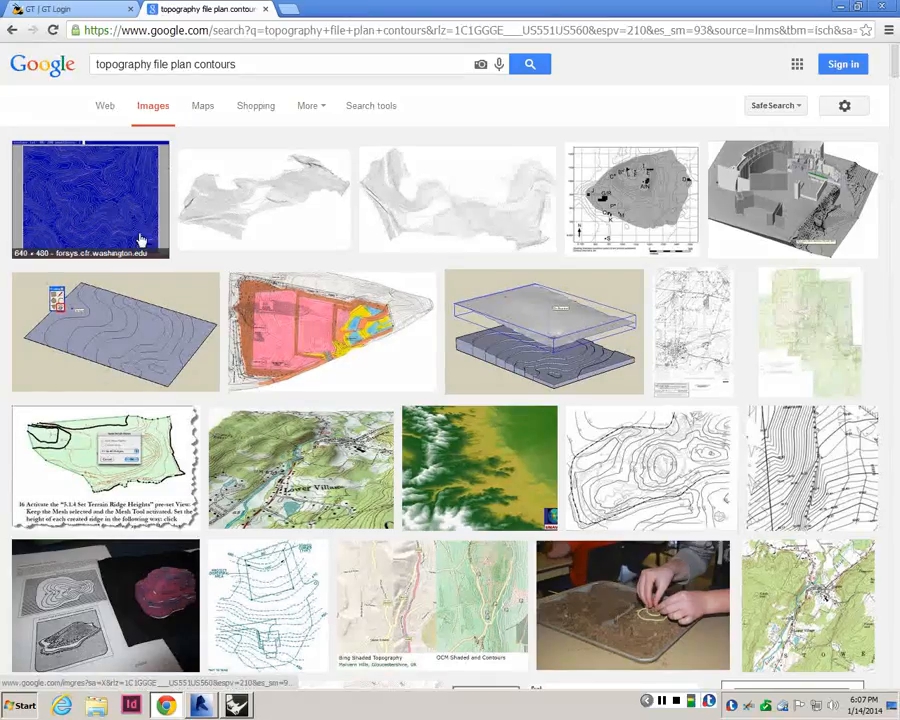
# - Look through the image results for a contour plan suitable as a topography reference
pyautogui.scroll(-1, 184, 235)
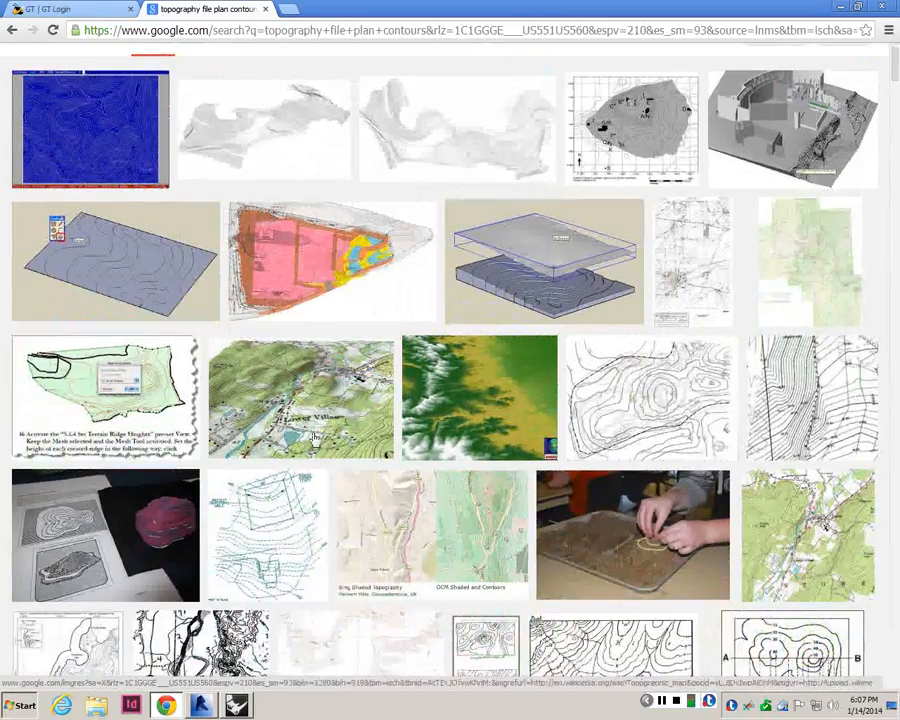
pyautogui.scroll(-3, 312, 468)
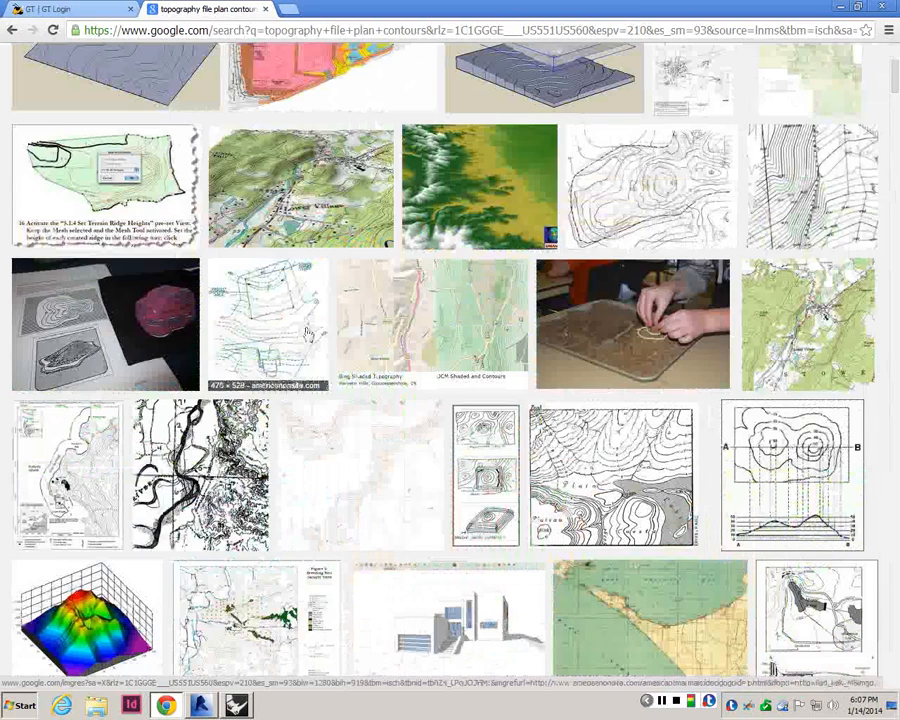
pyautogui.scroll(-6, 308, 333)
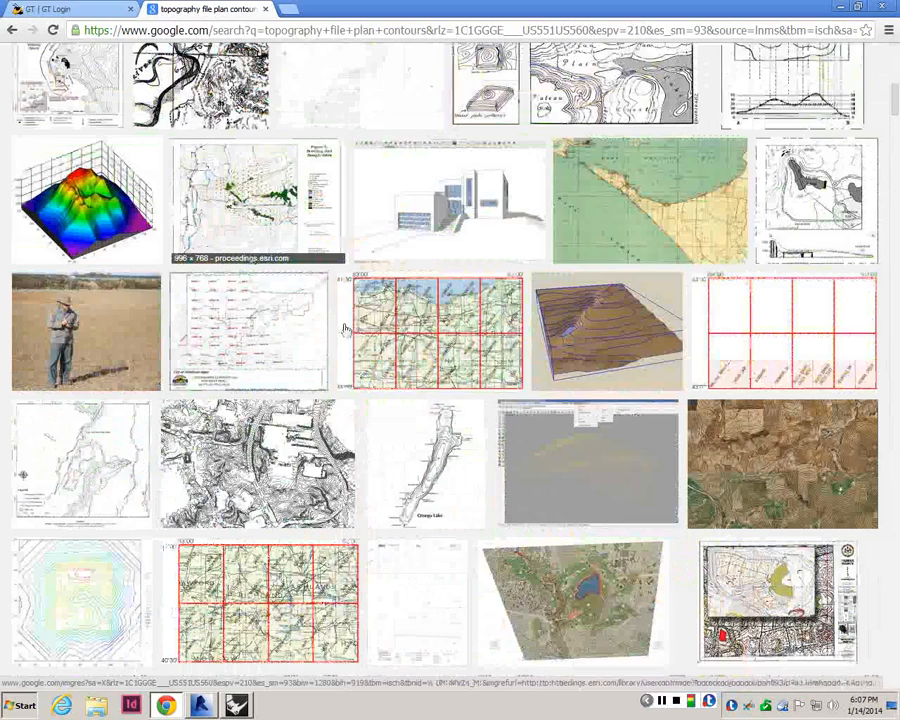
pyautogui.scroll(-10, 345, 330)
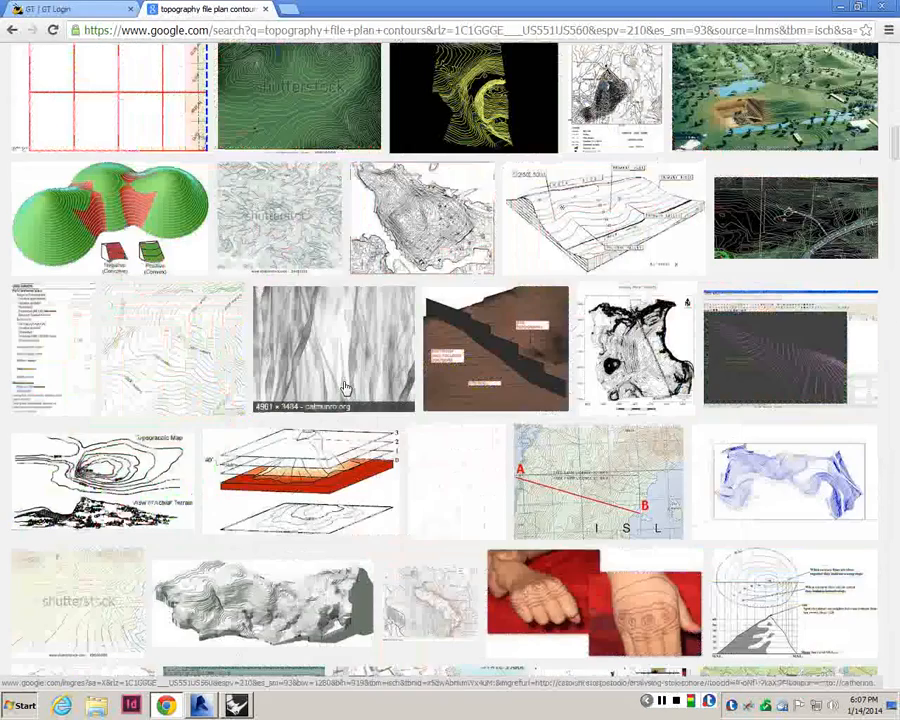
pyautogui.scroll(-7, 345, 388)
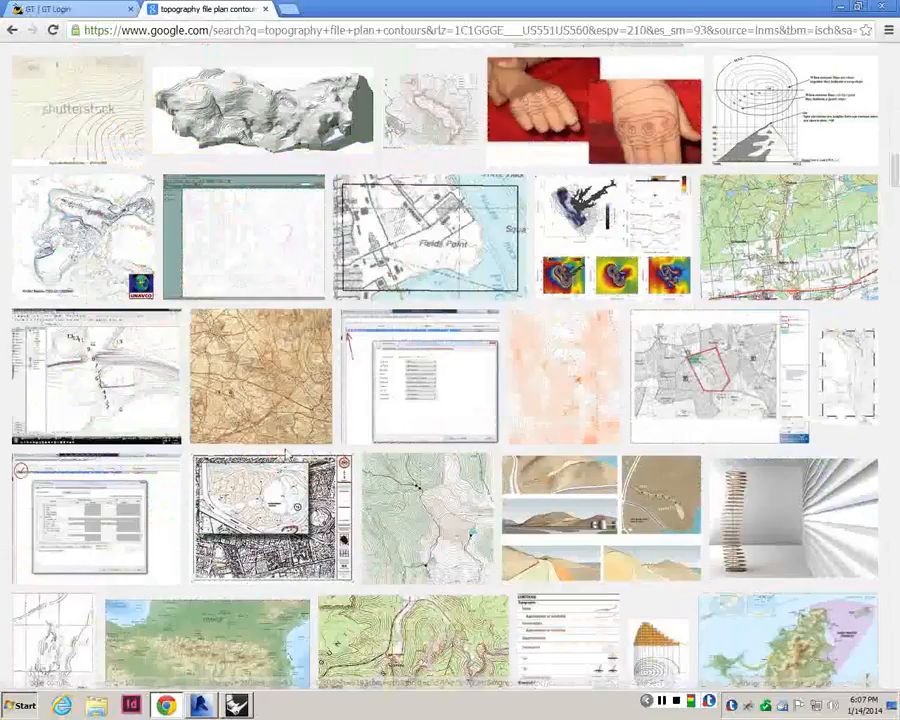
pyautogui.scroll(-7, 290, 445)
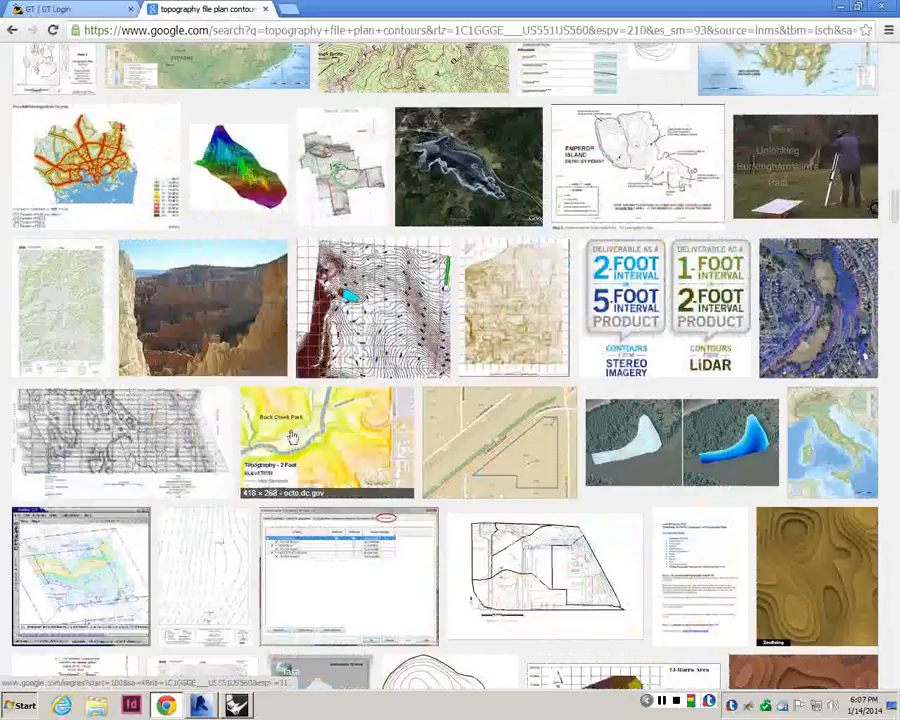
pyautogui.scroll(-3, 292, 440)
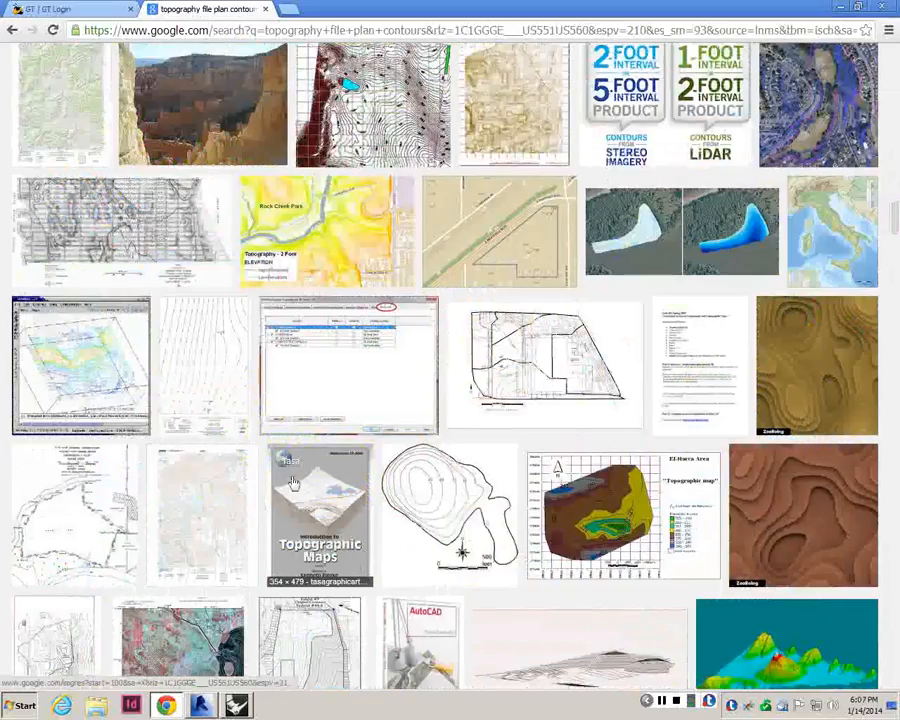
pyautogui.scroll(-5, 292, 484)
pyautogui.scroll(-6, 293, 483)
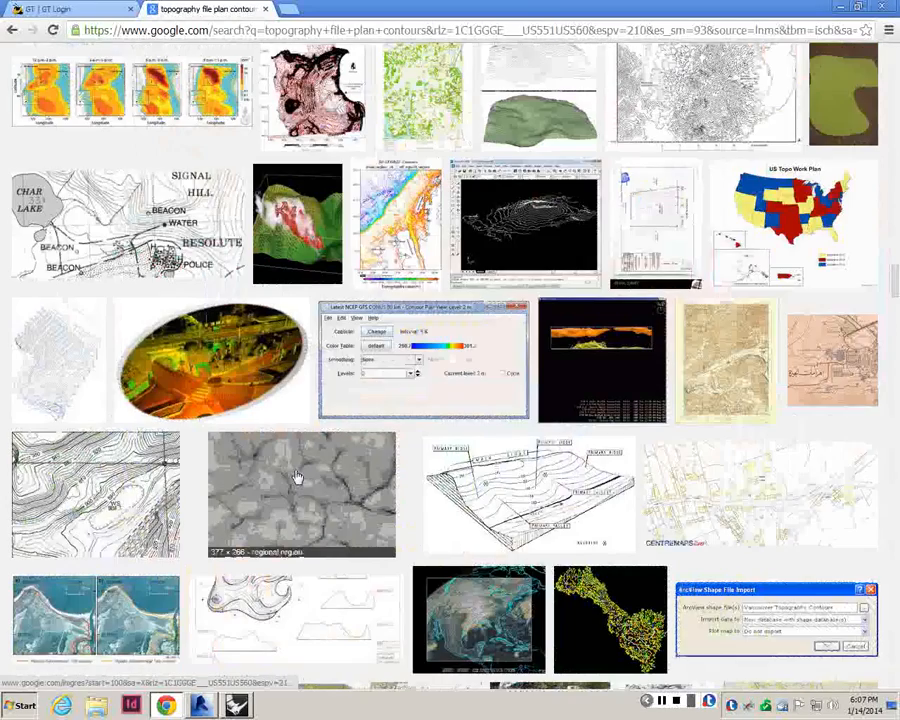
pyautogui.scroll(-8, 296, 477)
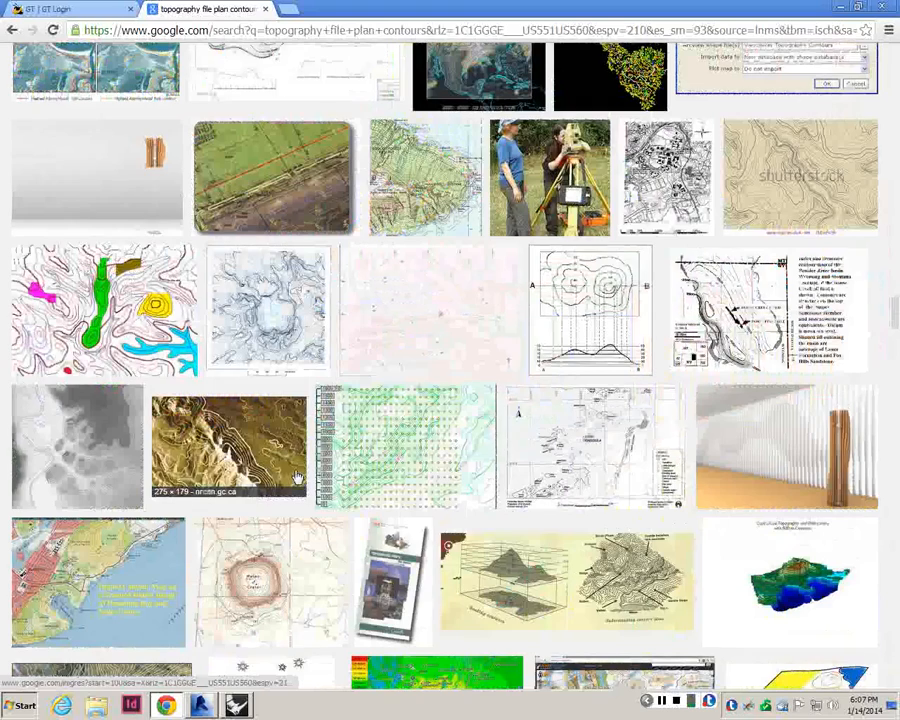
pyautogui.scroll(-5, 296, 478)
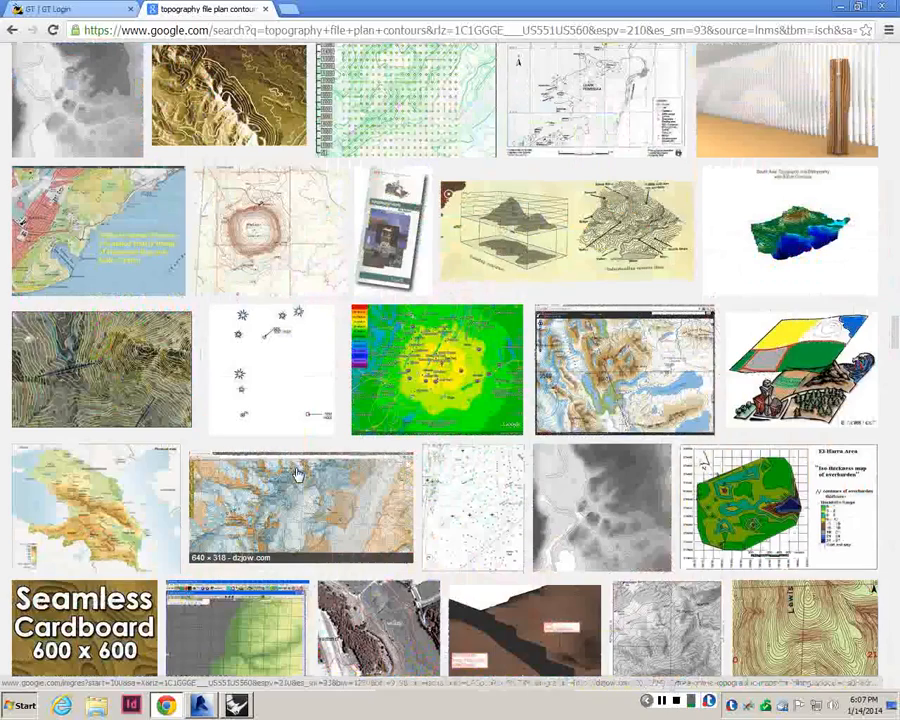
pyautogui.scroll(-6, 296, 474)
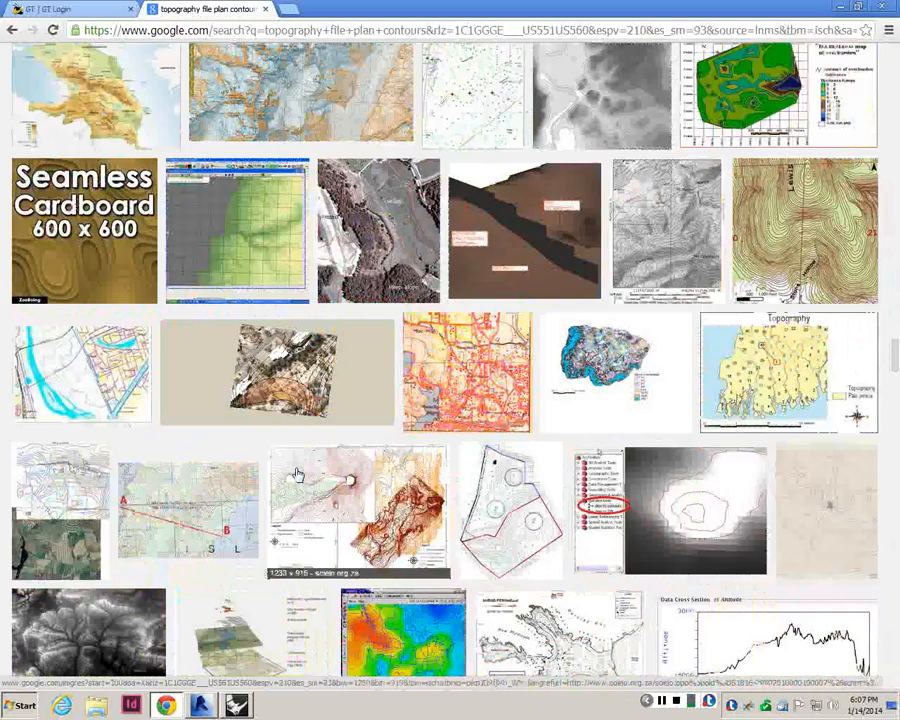
pyautogui.scroll(-3, 296, 474)
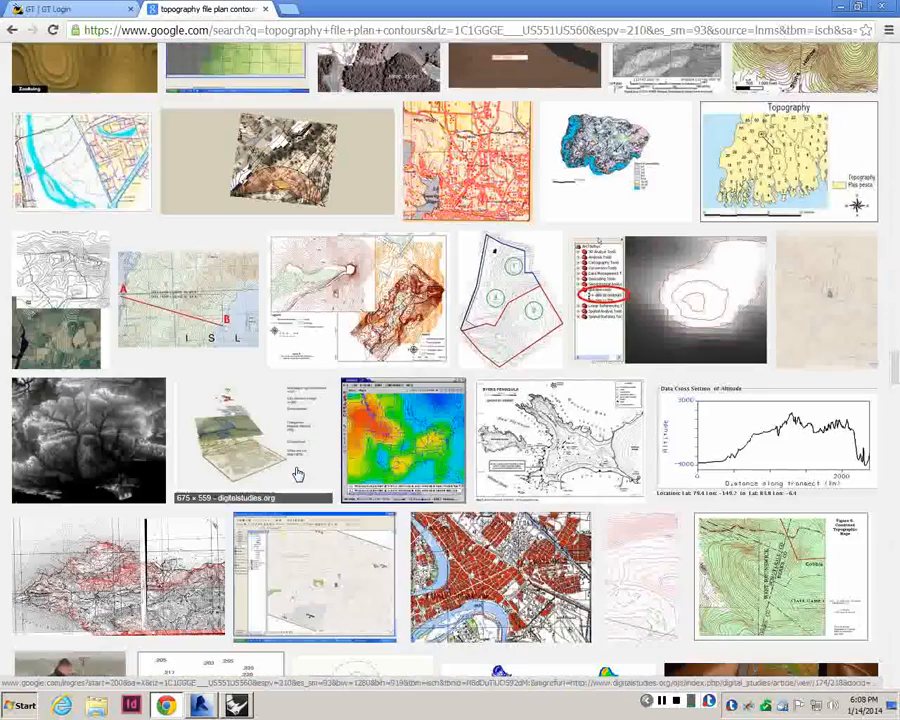
pyautogui.scroll(-10, 296, 474)
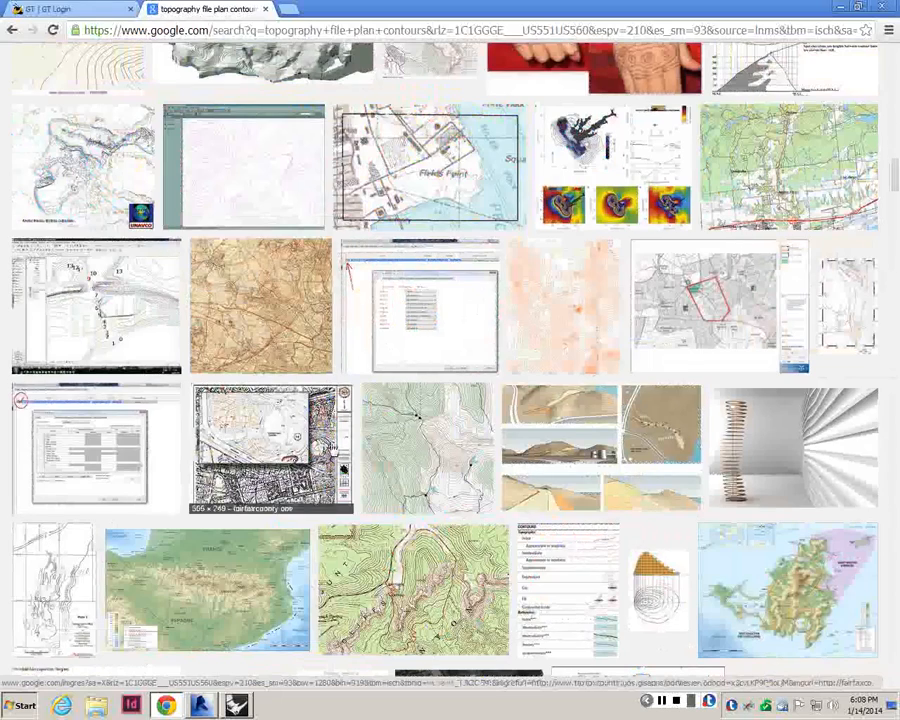
# - Filter the image results to Large size and close the preview of the 3D render
pyautogui.scroll(20, 334, 448)
pyautogui.click(364, 106)
pyautogui.click(106, 140)
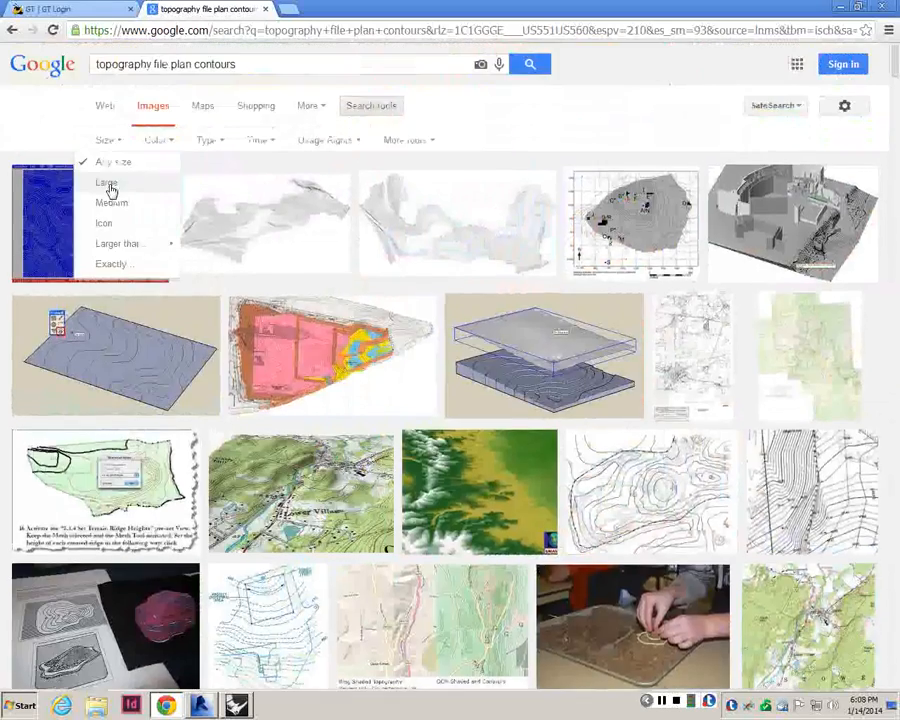
pyautogui.click(107, 184)
pyautogui.click(106, 184)
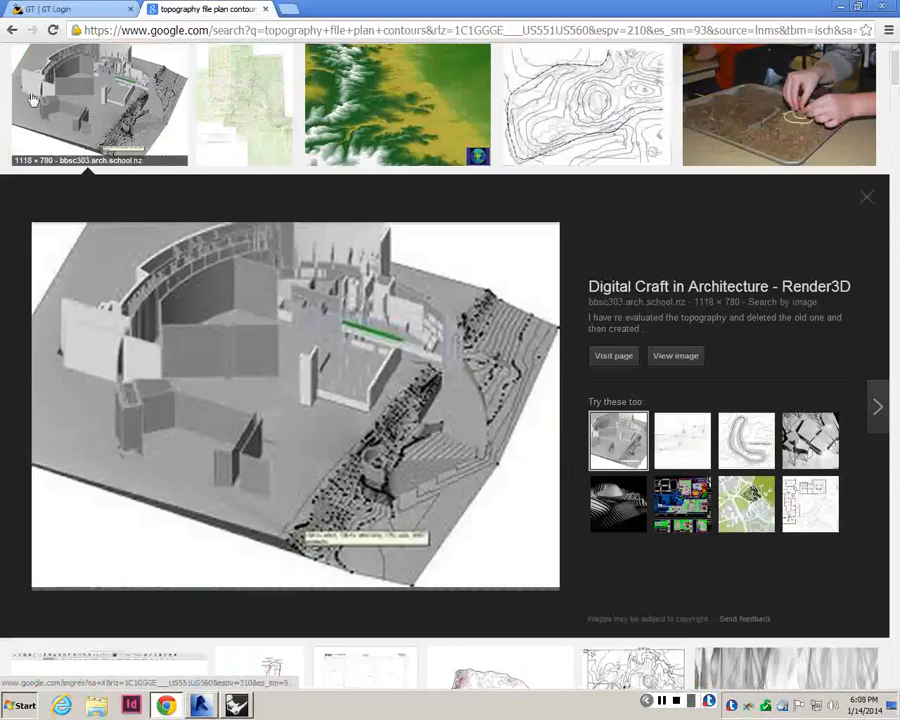
pyautogui.click(866, 197)
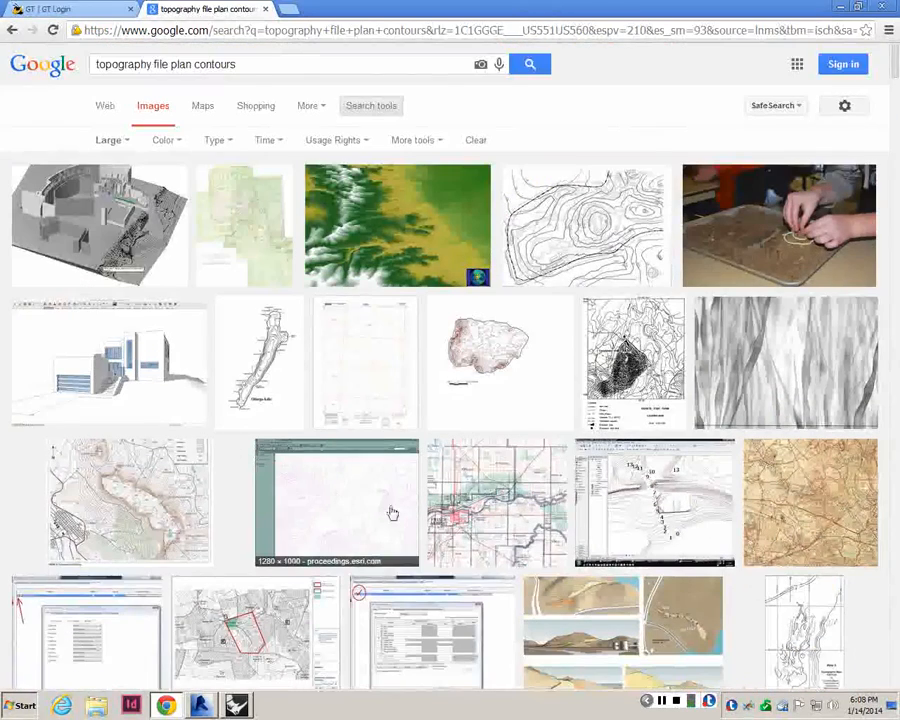
# - Browse the large results for a clear site contour plan and open large-site-mapping-contour.jpg at full size
pyautogui.scroll(-3, 390, 508)
pyautogui.scroll(-2, 349, 473)
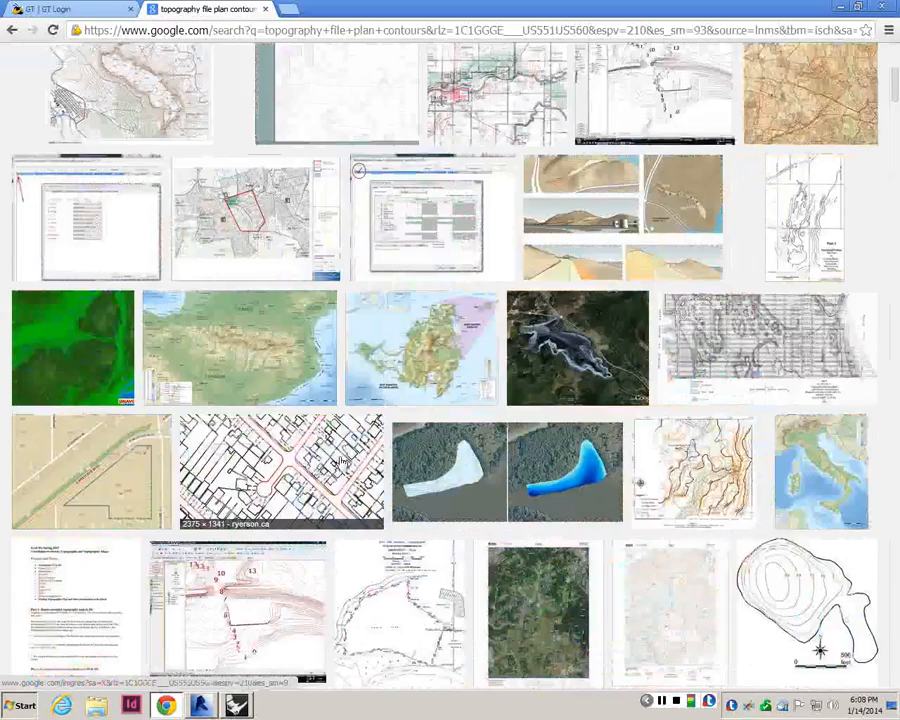
pyautogui.scroll(-8, 341, 461)
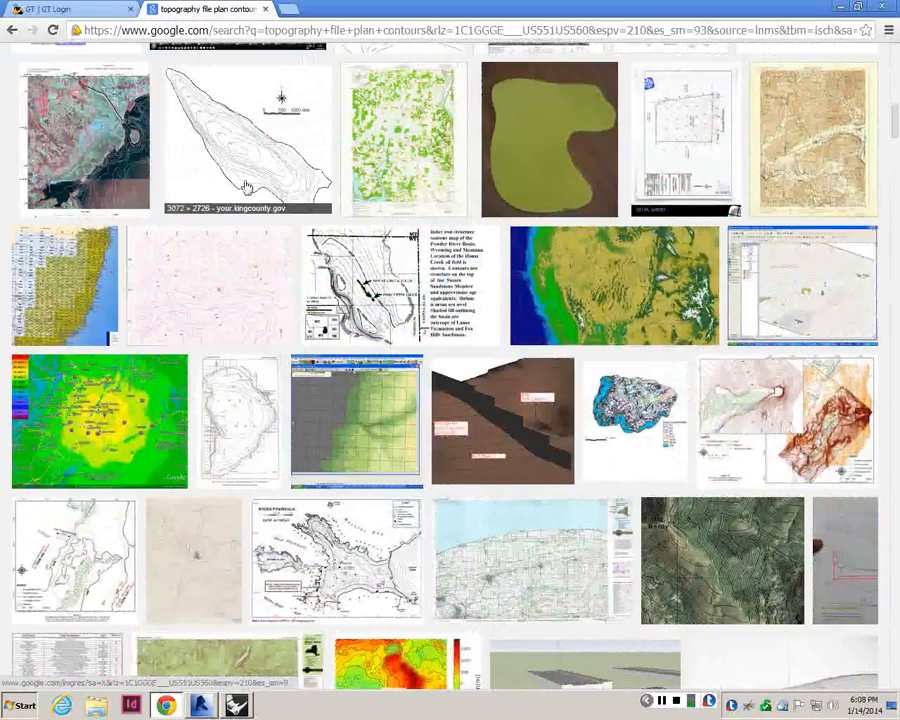
pyautogui.scroll(-5, 245, 187)
pyautogui.scroll(-6, 245, 187)
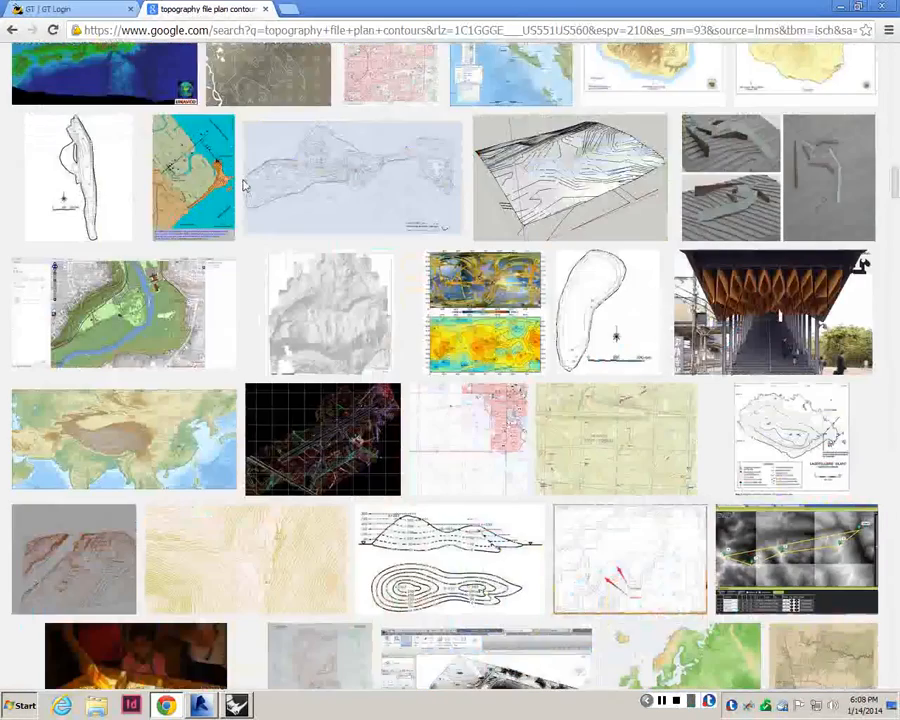
pyautogui.scroll(-1, 245, 187)
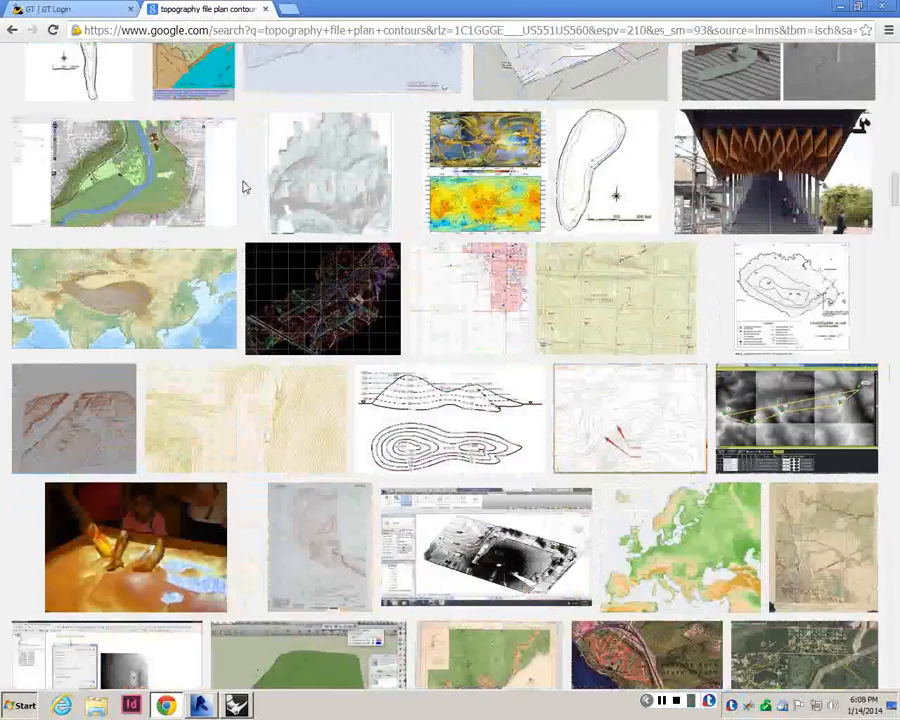
pyautogui.scroll(-1, 245, 187)
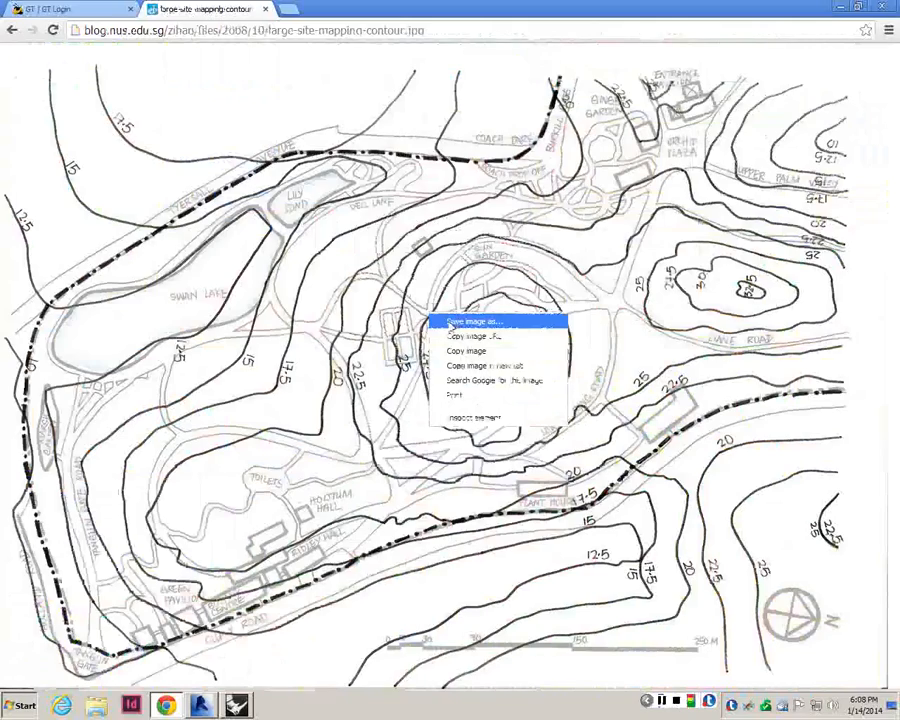
# - Save the contour map image to the Desktop as large-site-mapping-contour.jpg, keeping the JPG file type
pyautogui.click(474, 323)
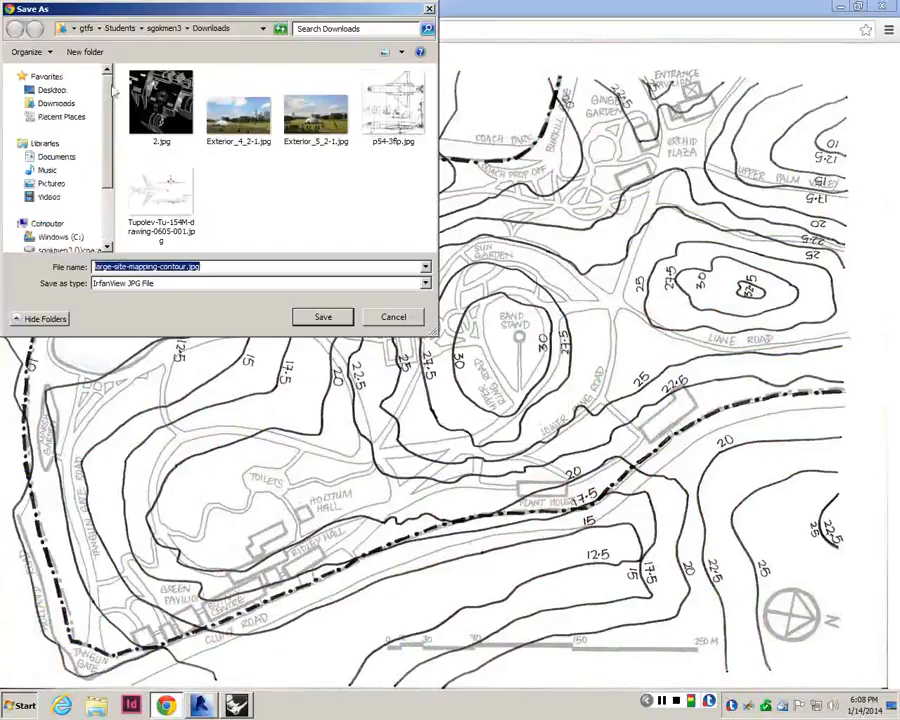
pyautogui.click(52, 90)
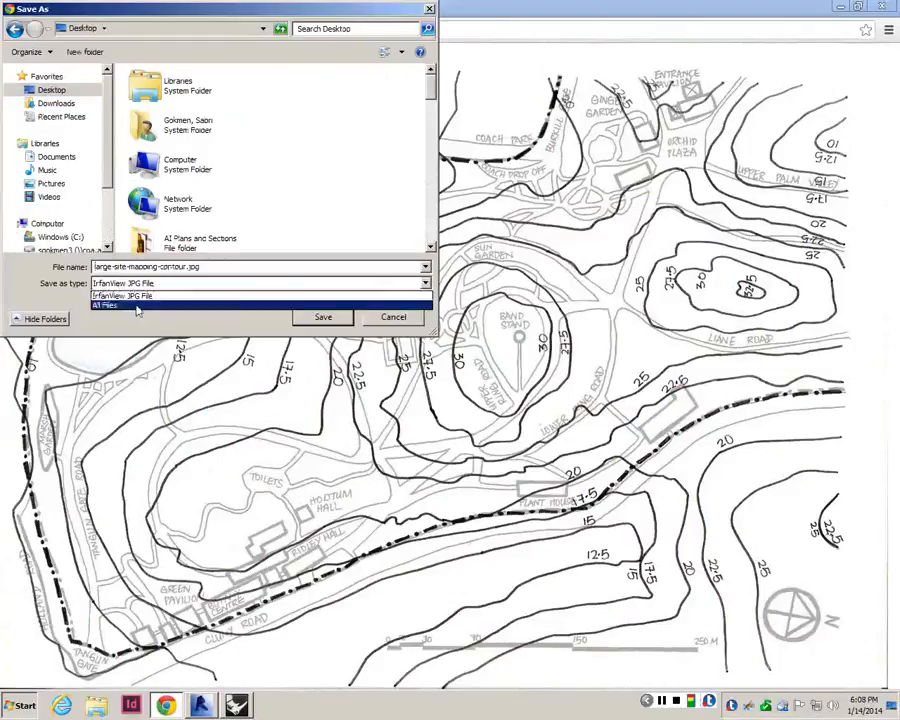
pyautogui.click(137, 296)
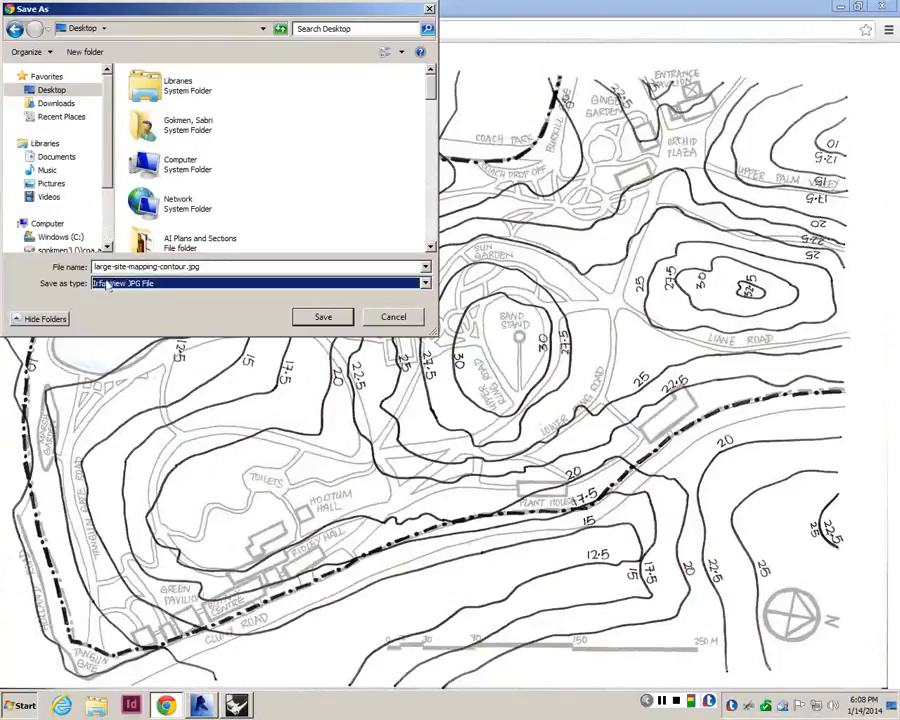
pyautogui.click(320, 317)
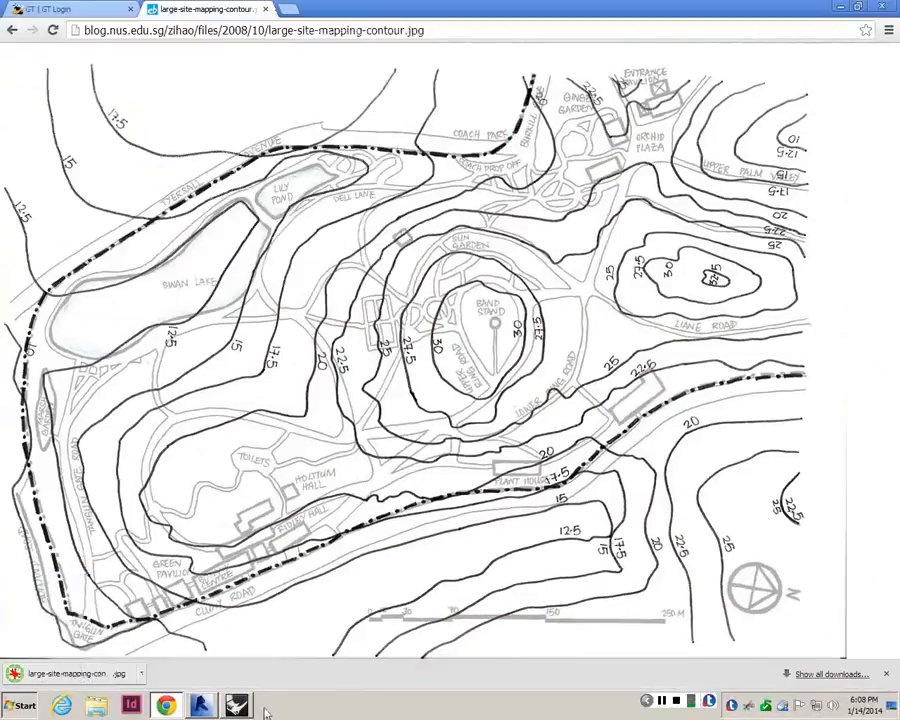
# - Switch back to Revit's Level 1 floor plan and start importing an image
pyautogui.click(841, 7)
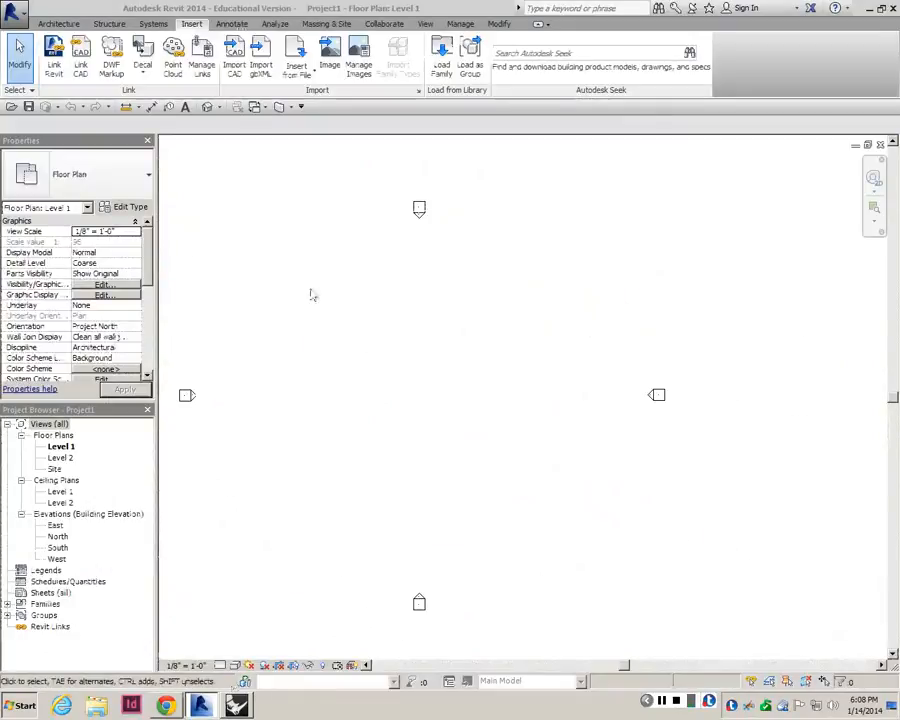
pyautogui.scroll(-3, 365, 352)
pyautogui.scroll(2, 365, 362)
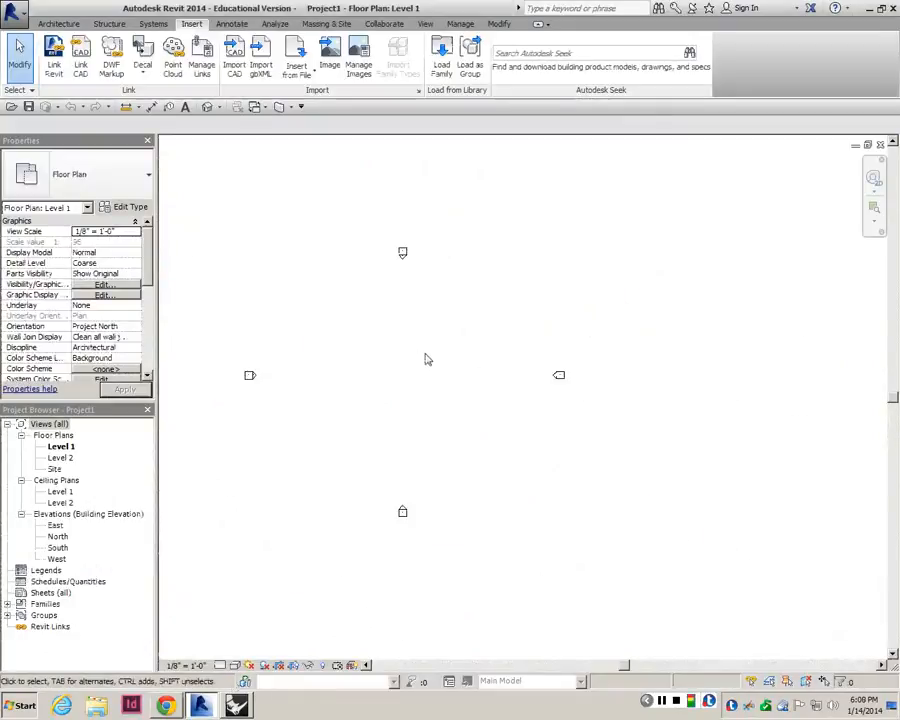
pyautogui.scroll(-3, 436, 360)
pyautogui.scroll(2, 390, 354)
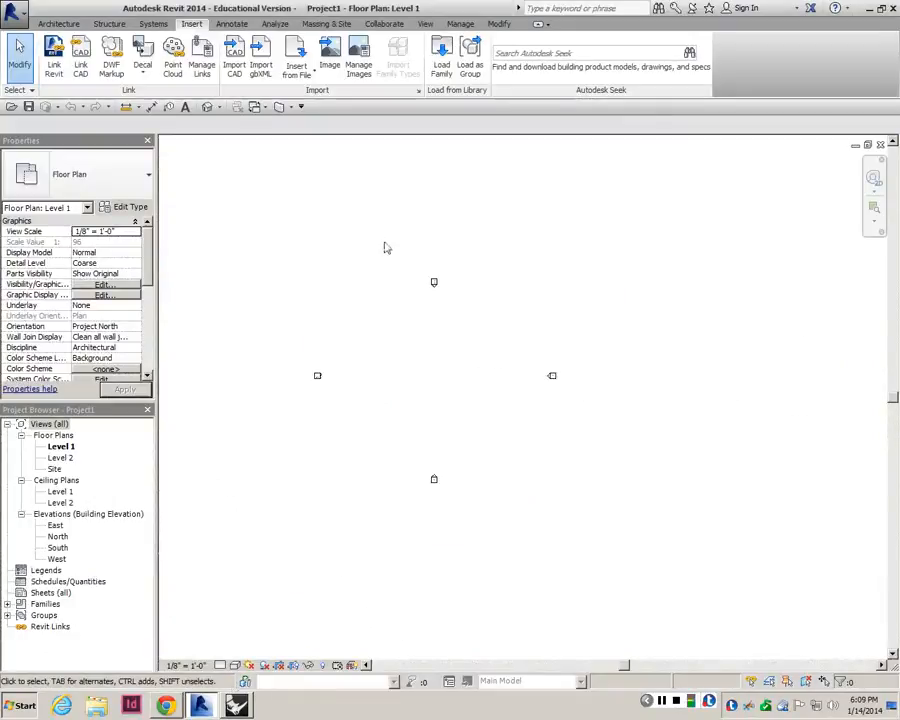
pyautogui.scroll(2, 415, 340)
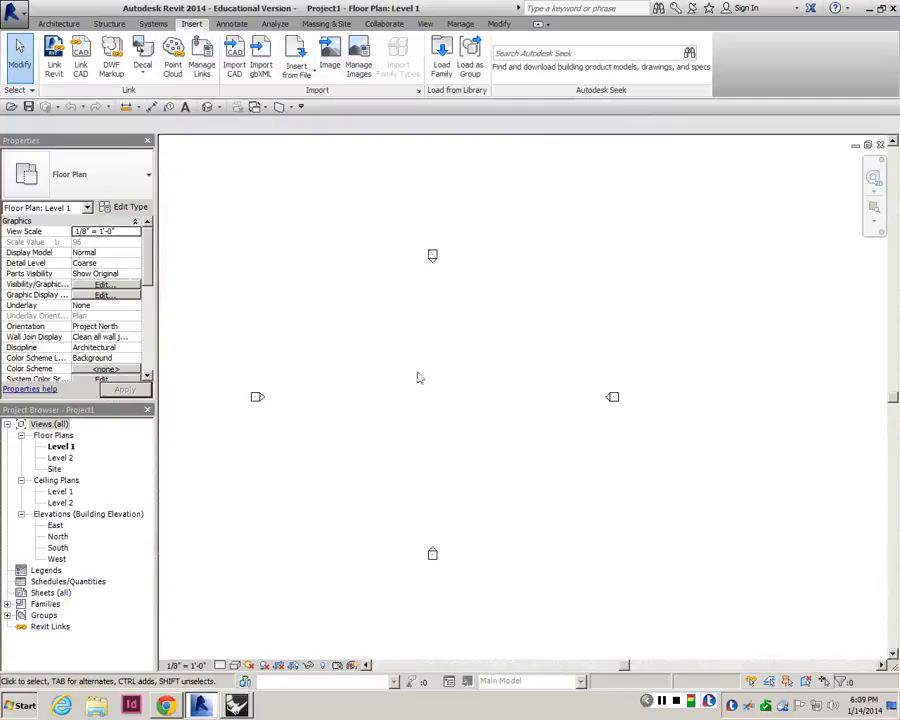
pyautogui.scroll(1, 281, 284)
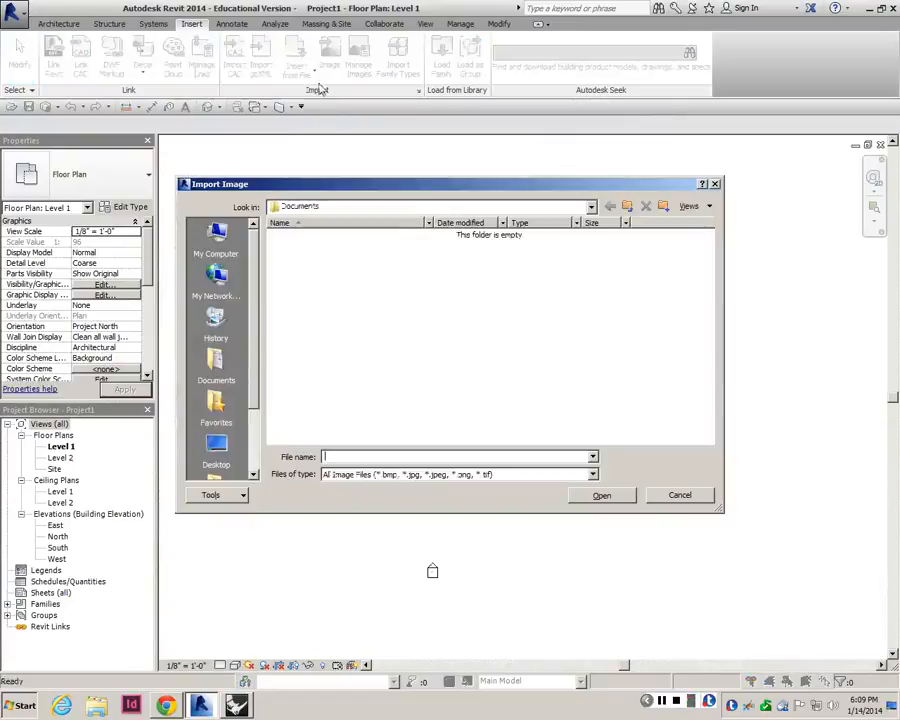
# - Import large-site-mapping-contour.jpg from the Desktop, place it centred between the four elevation markers, and deselect it
pyautogui.click(216, 445)
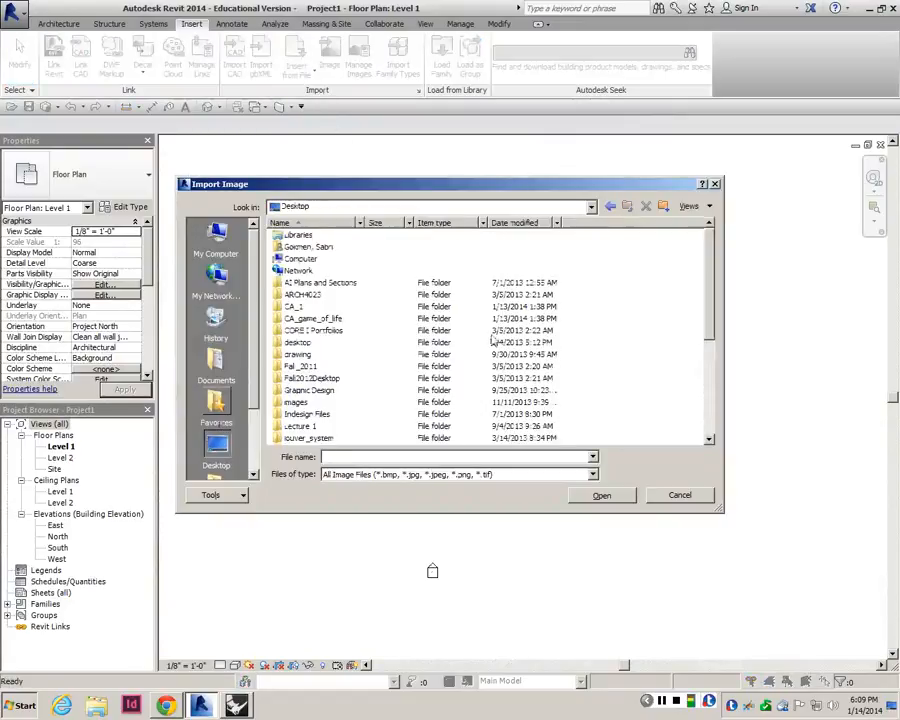
pyautogui.scroll(-6, 647, 311)
pyautogui.click(305, 437)
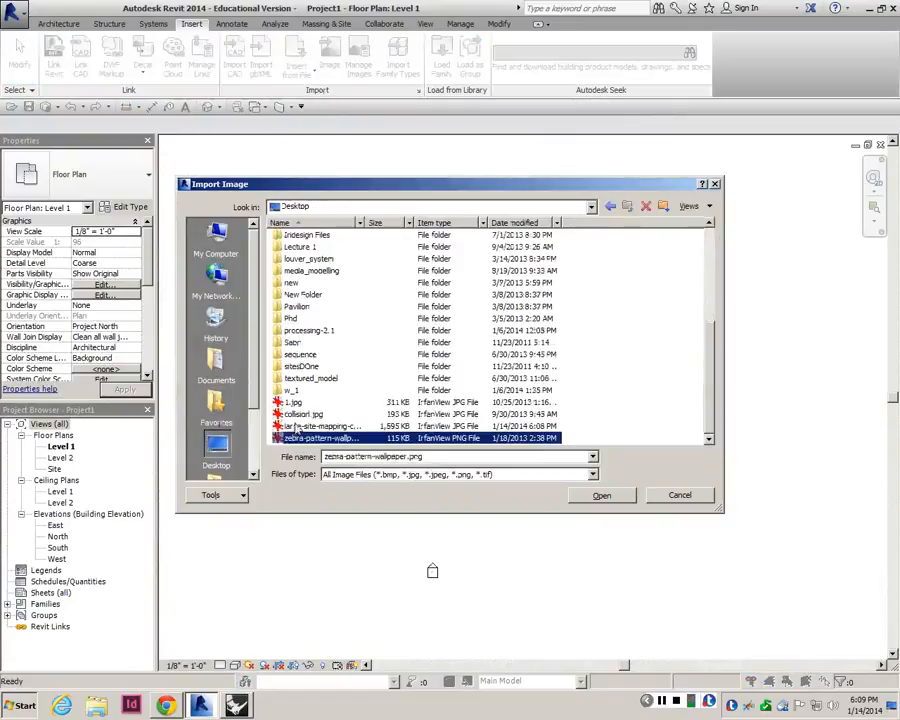
pyautogui.click(300, 414)
pyautogui.click(312, 426)
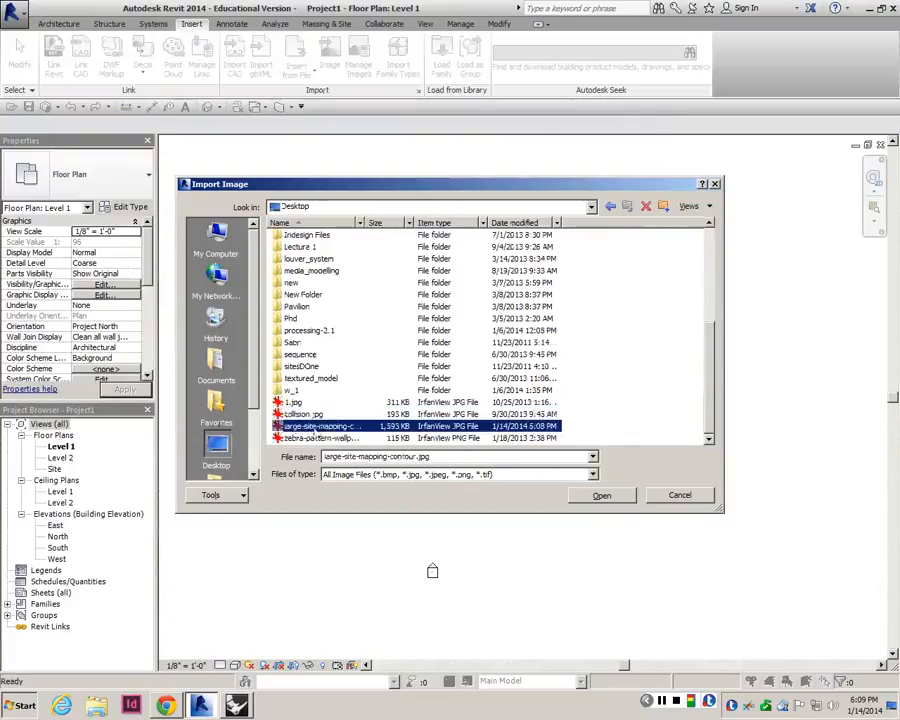
pyautogui.click(680, 496)
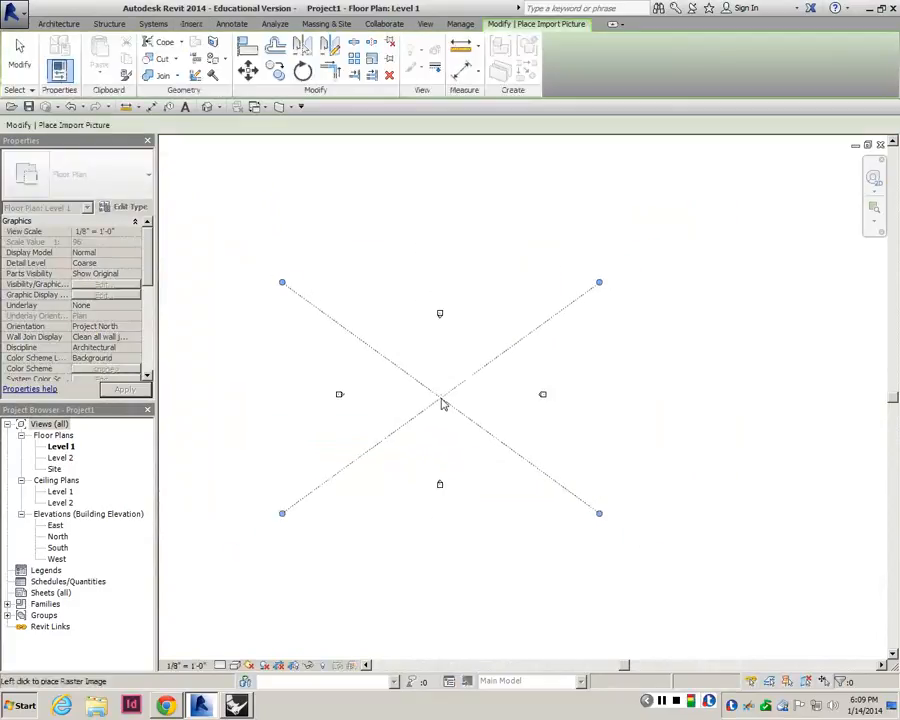
pyautogui.click(443, 403)
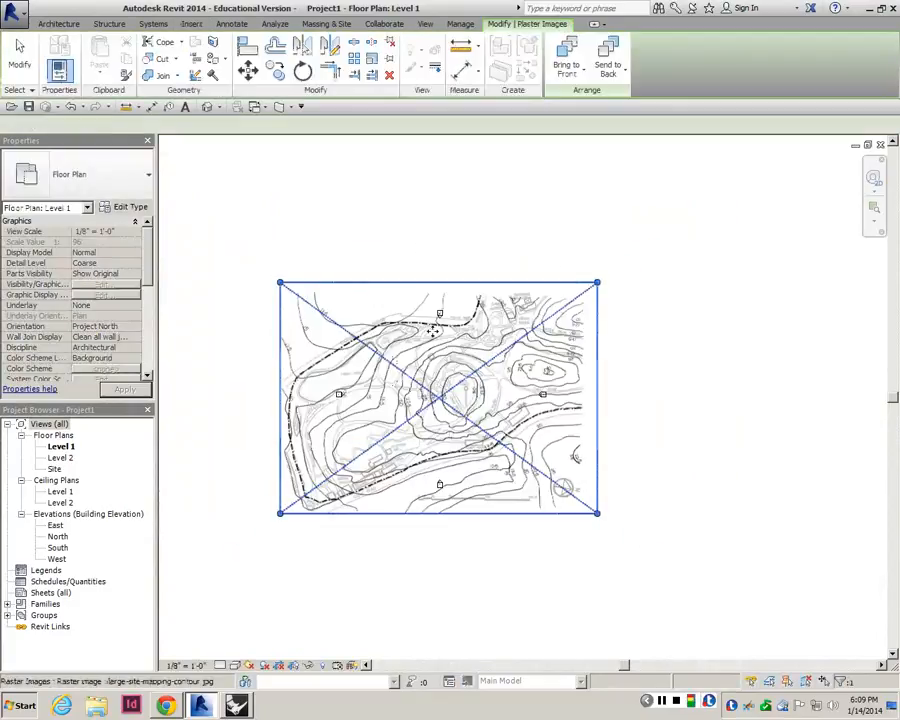
pyautogui.click(532, 565)
# - Examine the placed contour plan's lines and elevation labels in the Level 1 view
pyautogui.scroll(3, 386, 384)
pyautogui.scroll(2, 541, 558)
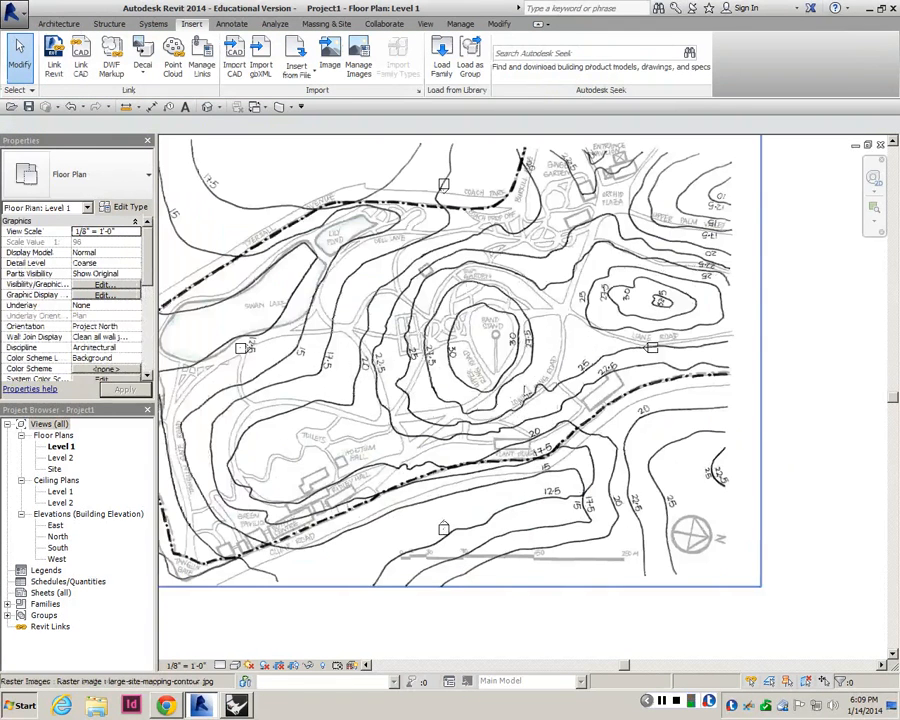
pyautogui.scroll(-2, 490, 375)
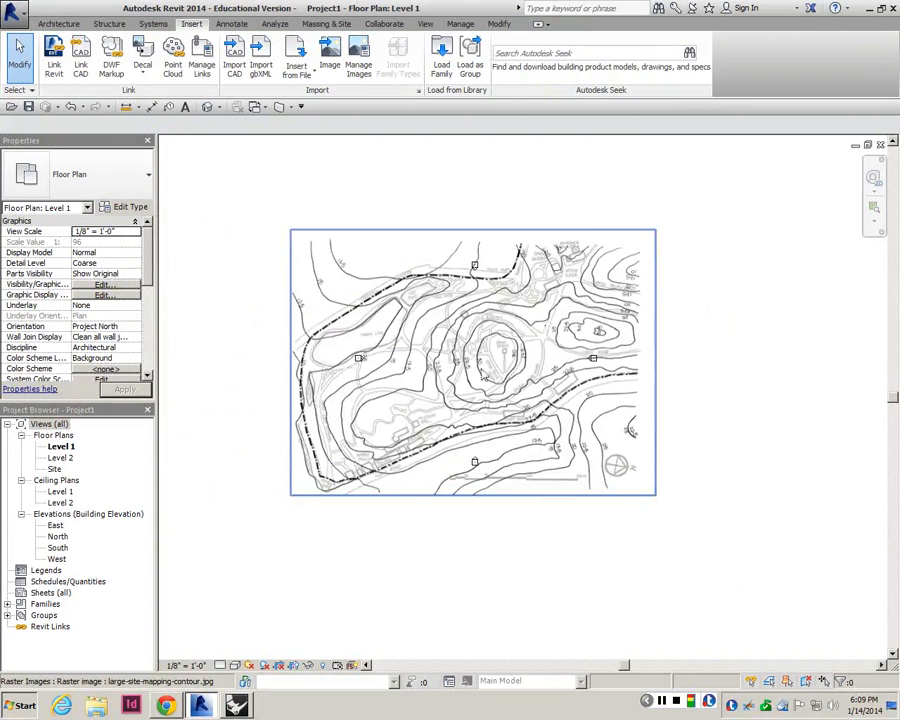
pyautogui.scroll(1, 483, 383)
pyautogui.scroll(2, 470, 245)
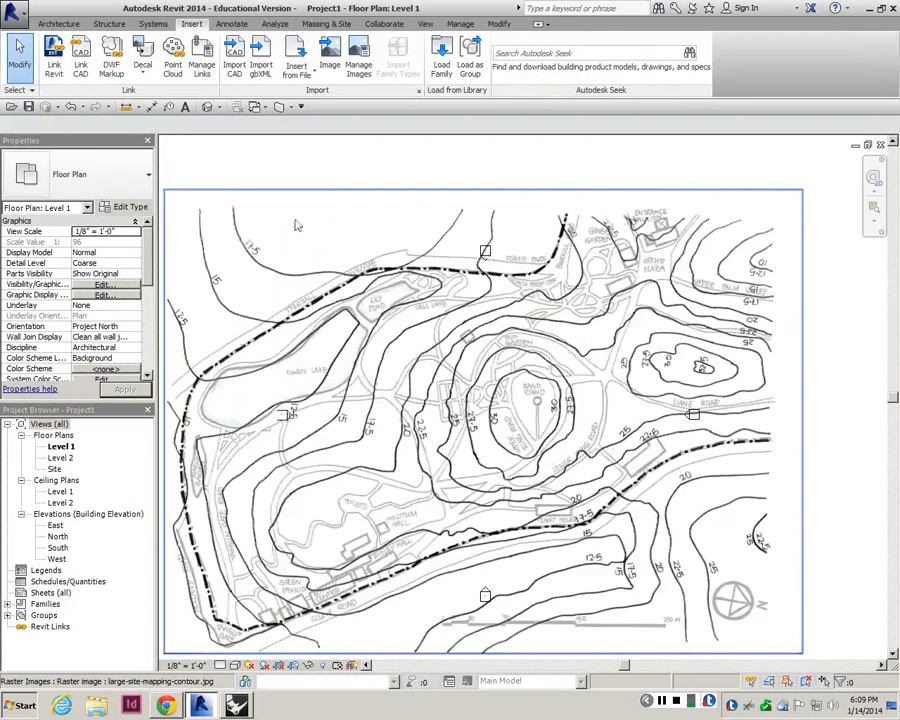
pyautogui.scroll(-2, 457, 249)
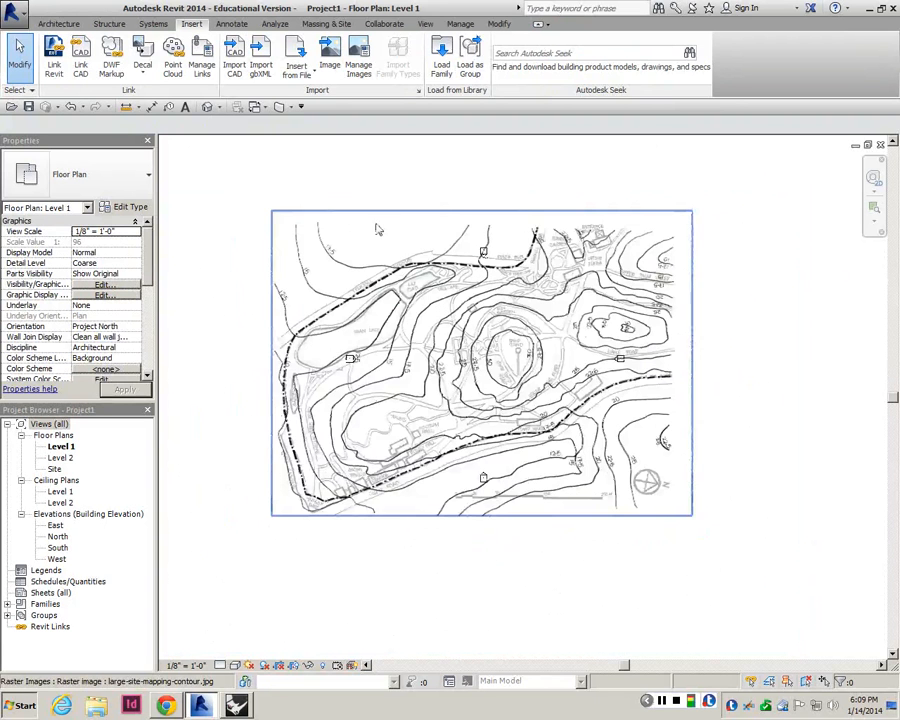
# - Inspect the graphic scale bar along the lower edge of the contour image, including its distance marks and units
pyautogui.scroll(1, 450, 227)
pyautogui.scroll(2, 430, 545)
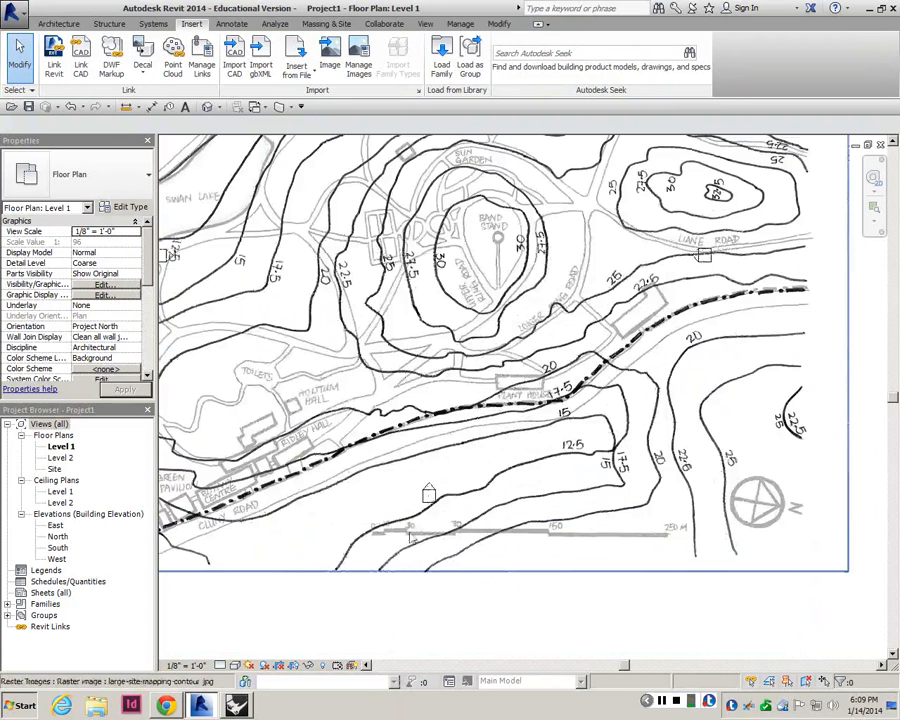
pyautogui.scroll(2, 320, 528)
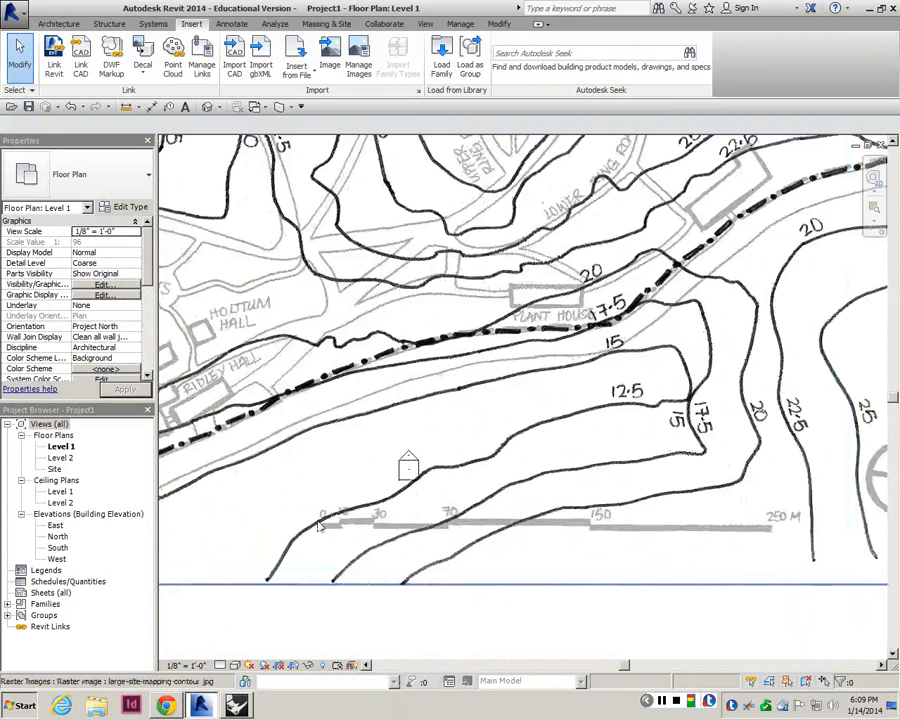
pyautogui.scroll(-2, 458, 530)
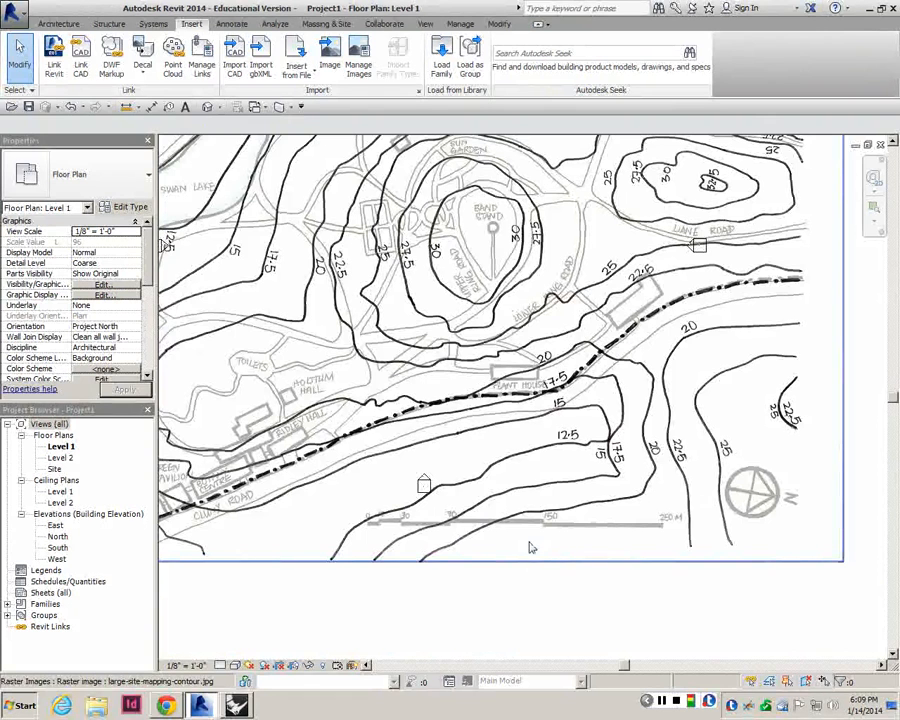
pyautogui.scroll(-3, 572, 585)
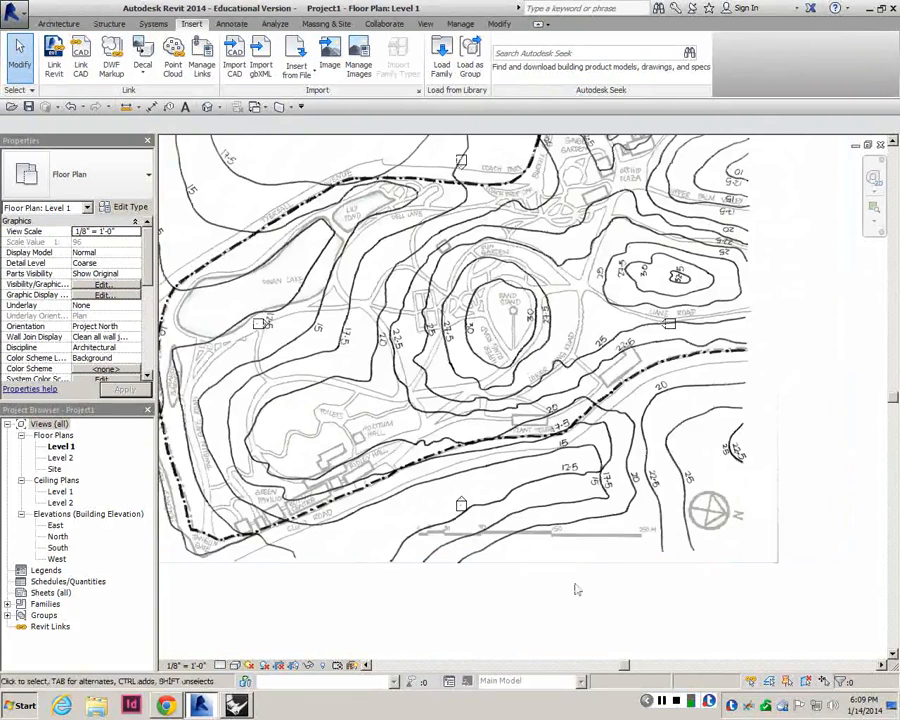
pyautogui.scroll(2, 536, 568)
pyautogui.scroll(3, 534, 567)
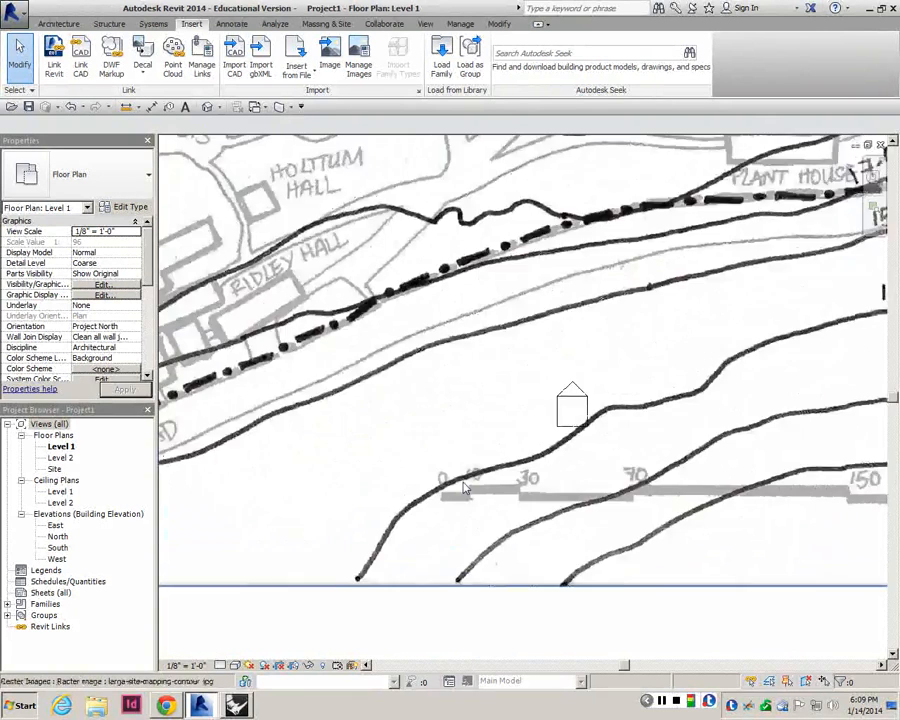
pyautogui.scroll(-2, 497, 476)
pyautogui.scroll(-3, 497, 476)
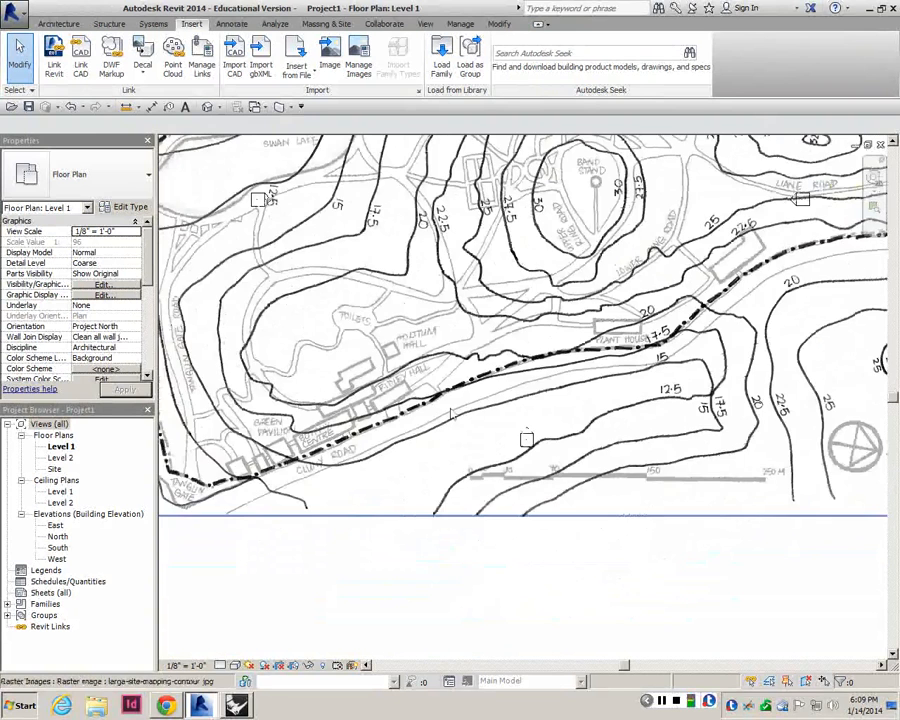
pyautogui.scroll(-2, 451, 411)
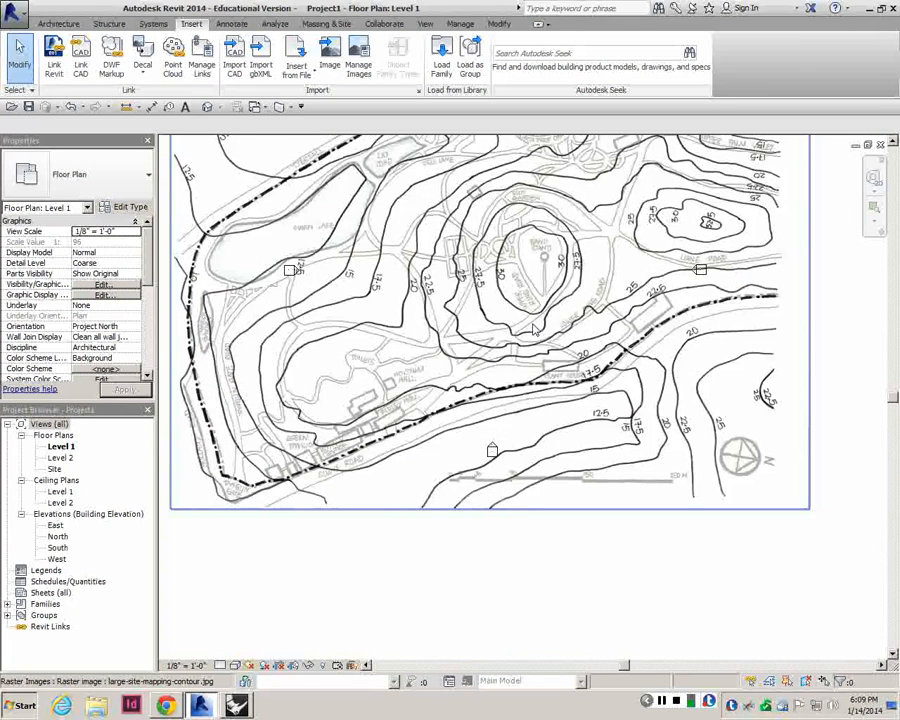
pyautogui.scroll(2, 447, 476)
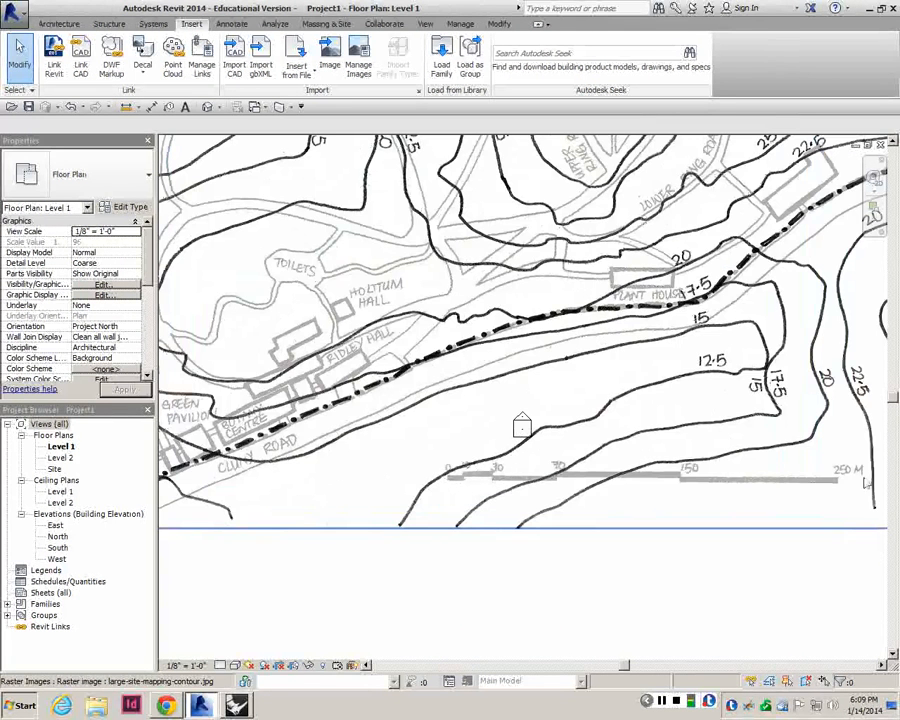
pyautogui.scroll(3, 508, 466)
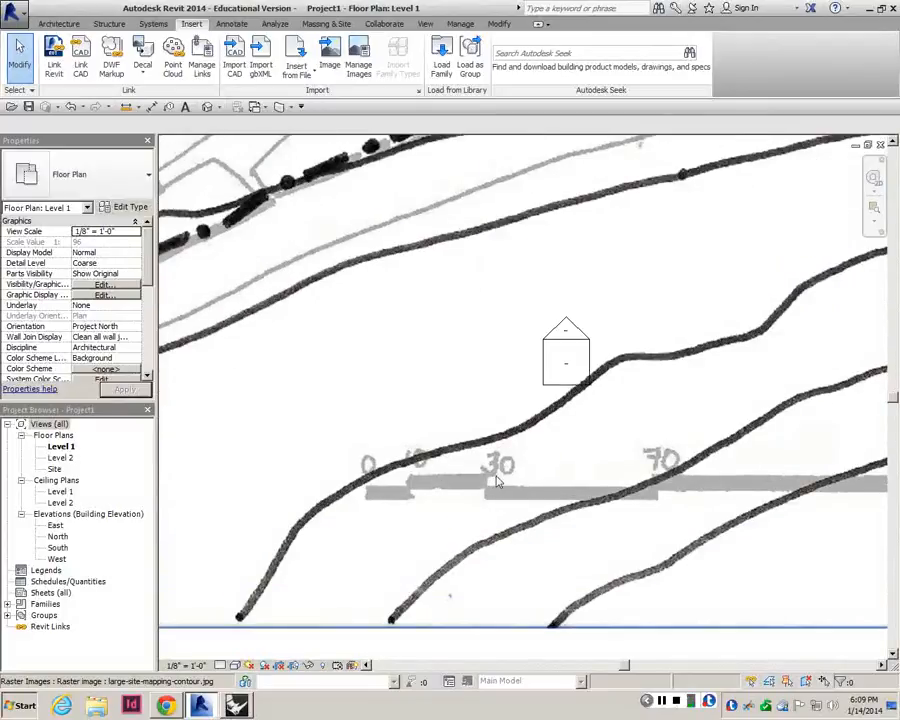
# - Switch to Chrome and search for "30 meters in feet" in a new tab
pyautogui.click(166, 705)
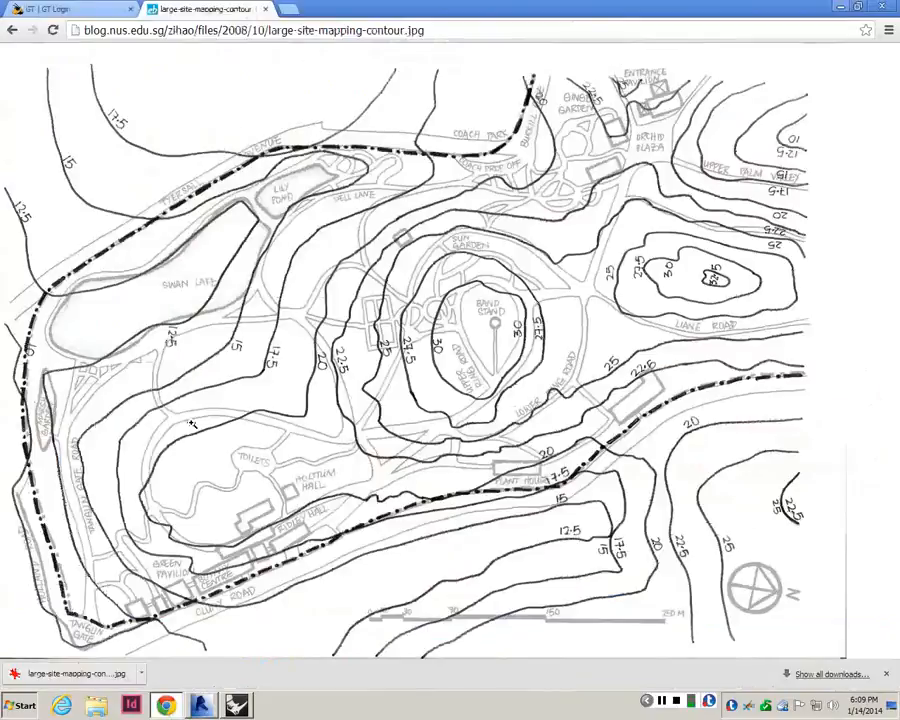
pyautogui.click(287, 10)
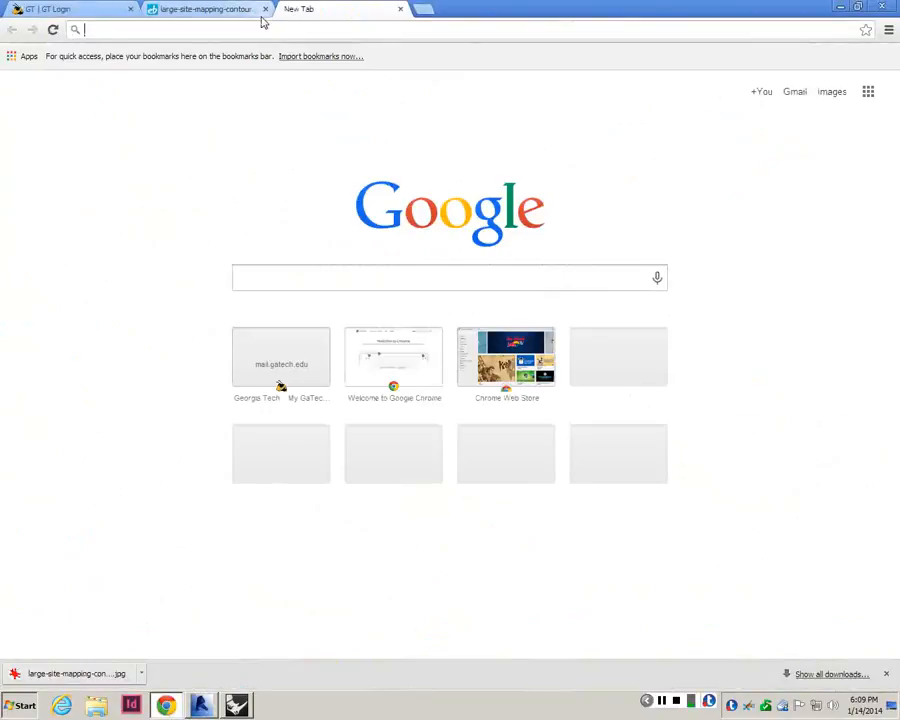
pyautogui.write('3')
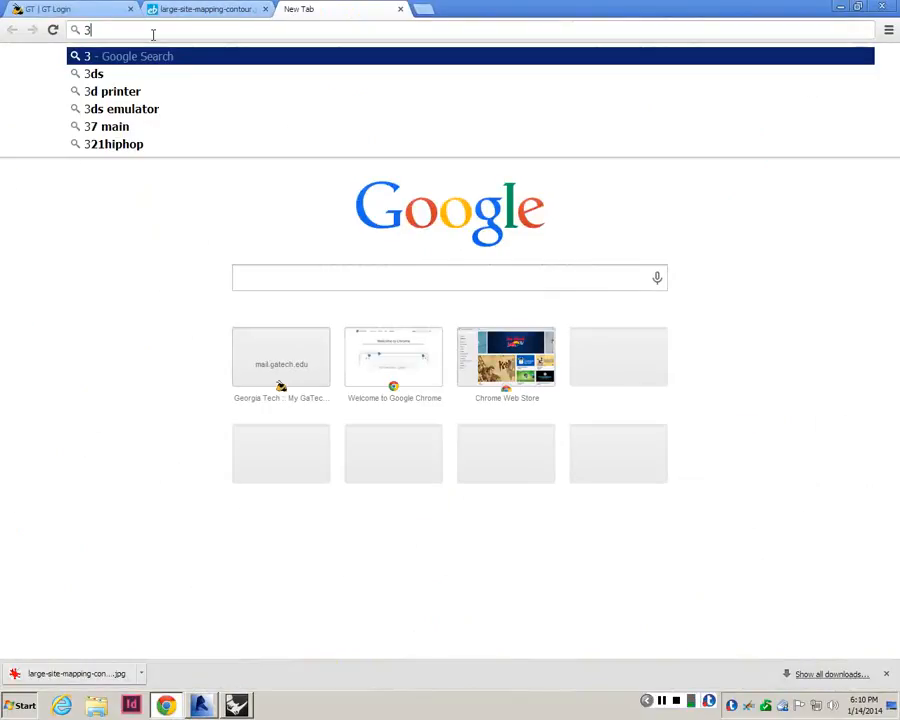
pyautogui.write('0 feet om')
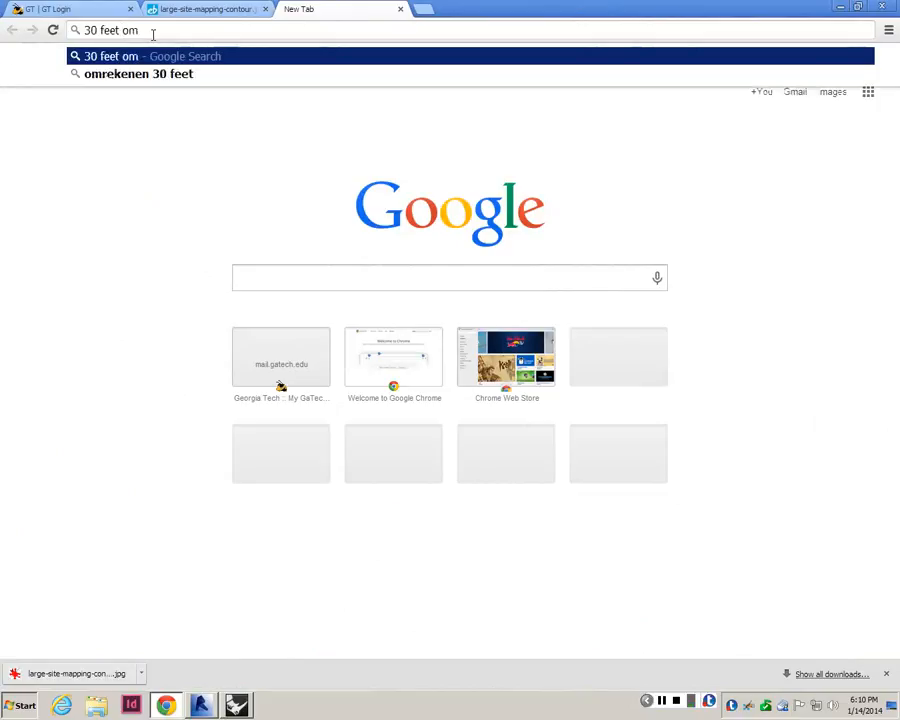
pyautogui.press('BackSpace')
pyautogui.press('BackSpace')
pyautogui.press('BackSpace')
pyautogui.press('BackSpace')
pyautogui.press('BackSpace')
pyautogui.press('BackSpace')
pyautogui.press('BackSpace')
pyautogui.write(',e')
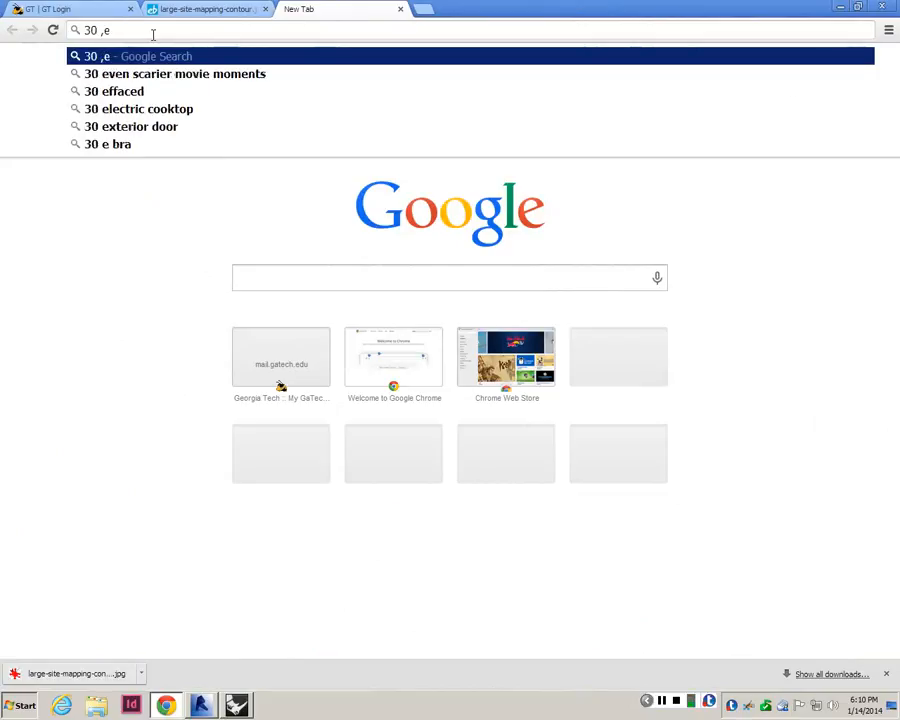
pyautogui.press('BackSpace')
pyautogui.press('BackSpace')
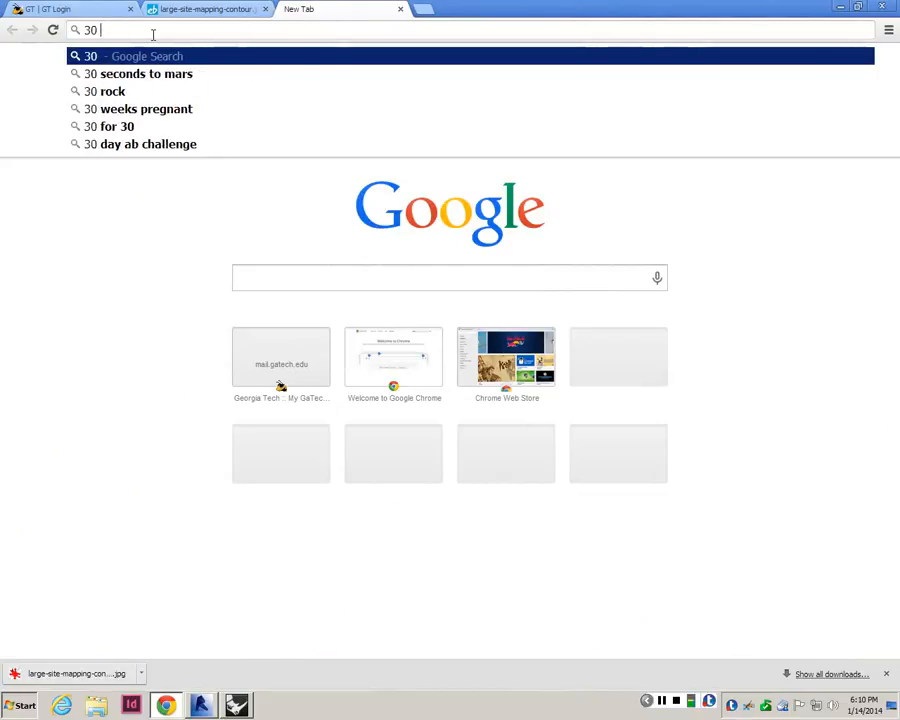
pyautogui.write('meters in feet')
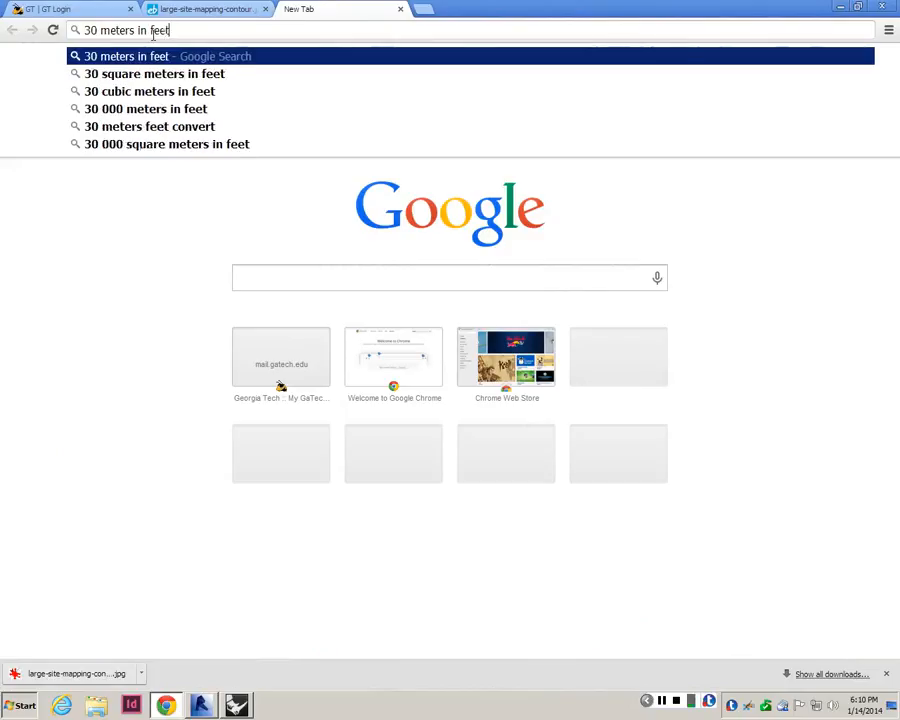
pyautogui.press('Return')
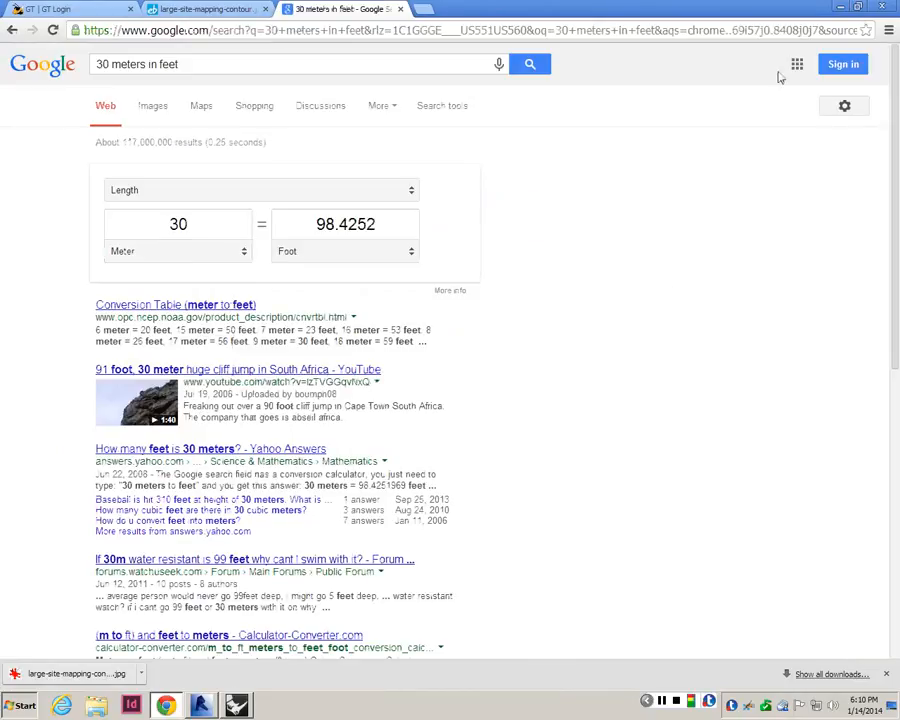
# - Copy the converted foot value 98.4252 and switch back to Revit
pyautogui.moveTo(318, 228); pyautogui.dragTo(442, 227)
pyautogui.hotkey('ctrl', 'c')
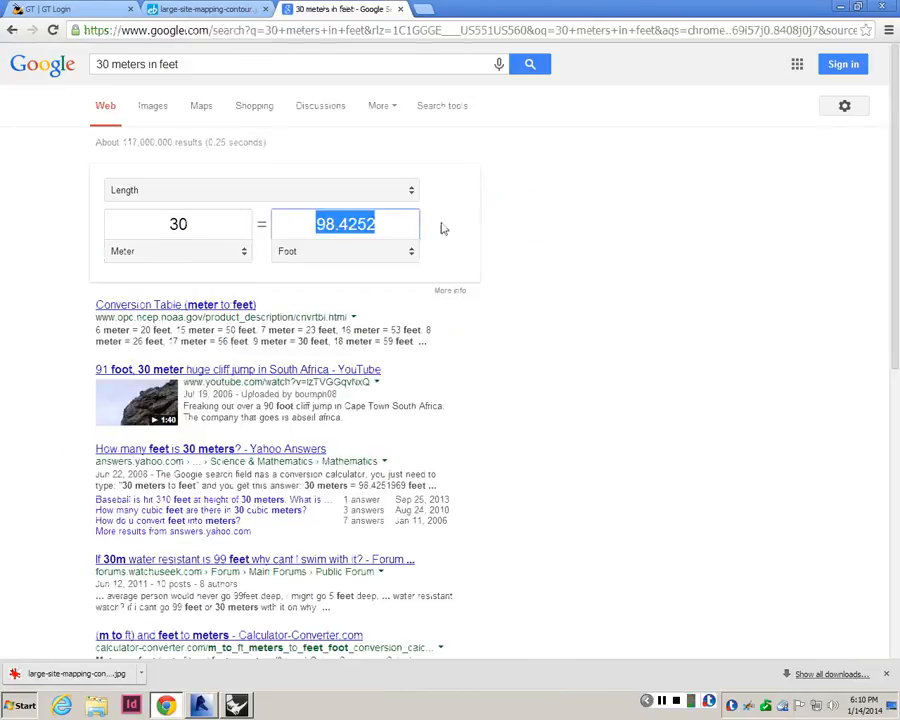
pyautogui.hotkey('alt', 'Tab')
# - Try to scale the contour image graphically, using the 0 and 30 marks of its scale bar as origin and reference point
pyautogui.click(528, 399)
pyautogui.scroll(-4, 498, 371)
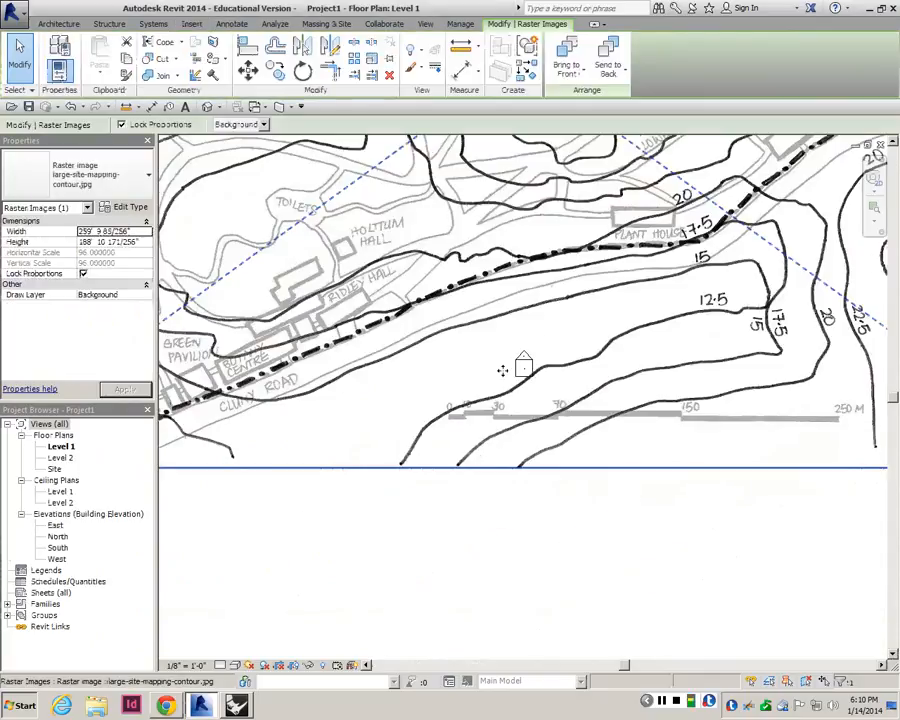
pyautogui.scroll(1, 499, 384)
pyautogui.moveTo(482, 420); pyautogui.dragTo(480, 366, button='middle')
pyautogui.scroll(-4, 480, 366)
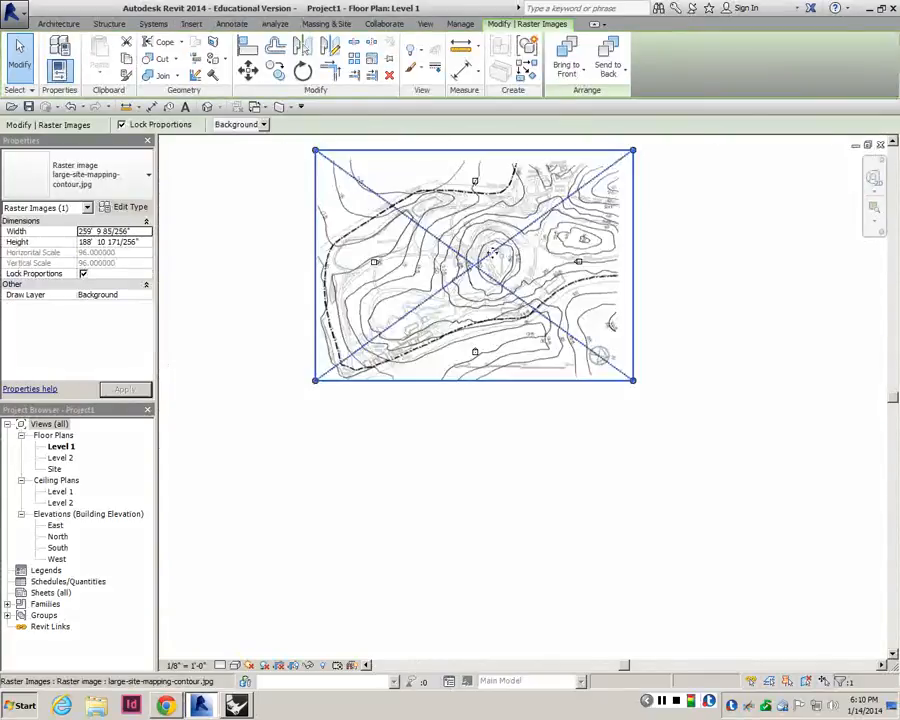
pyautogui.scroll(2, 500, 275)
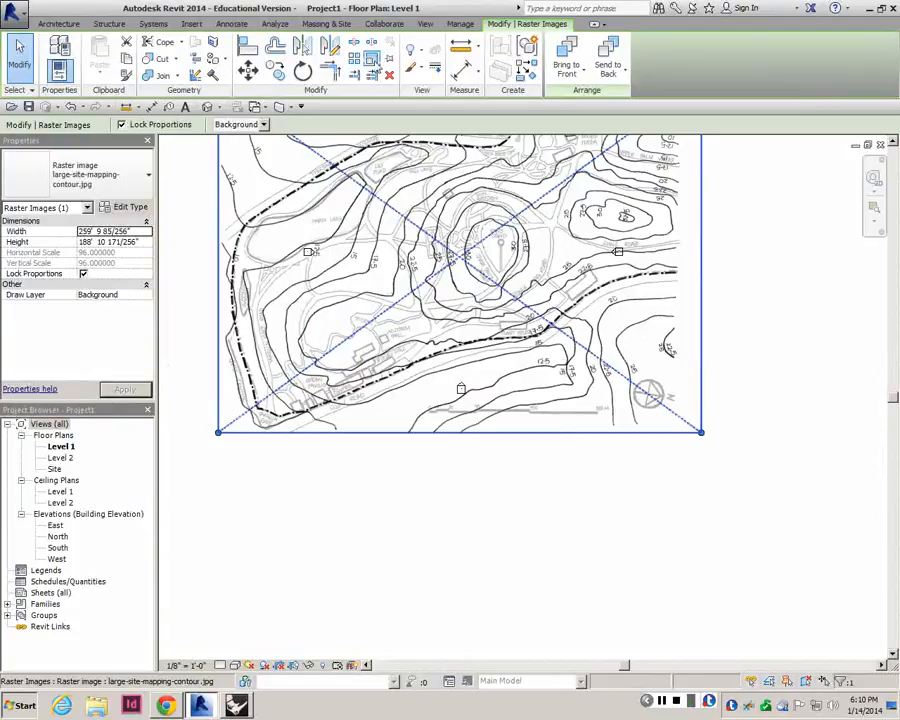
pyautogui.click(372, 58)
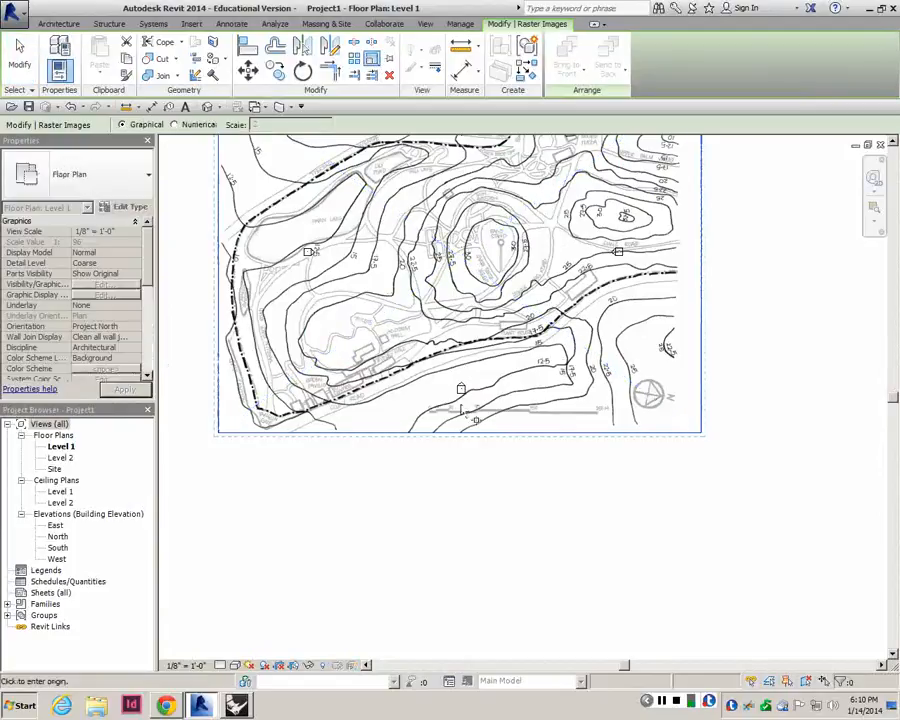
pyautogui.scroll(-4, 440, 420)
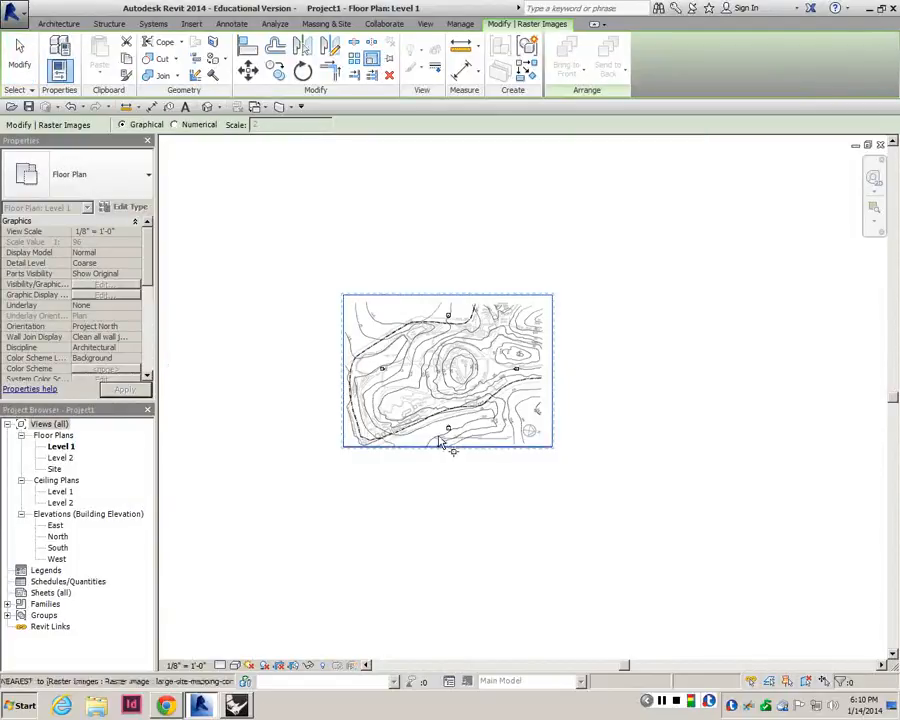
pyautogui.scroll(3, 434, 408)
pyautogui.scroll(5, 434, 408)
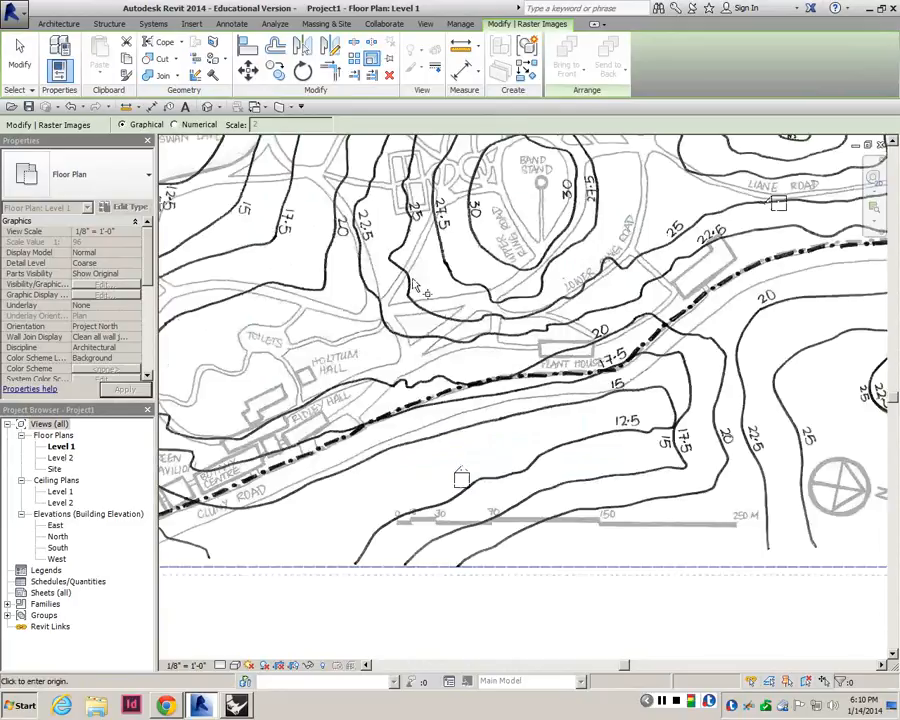
pyautogui.click(205, 125)
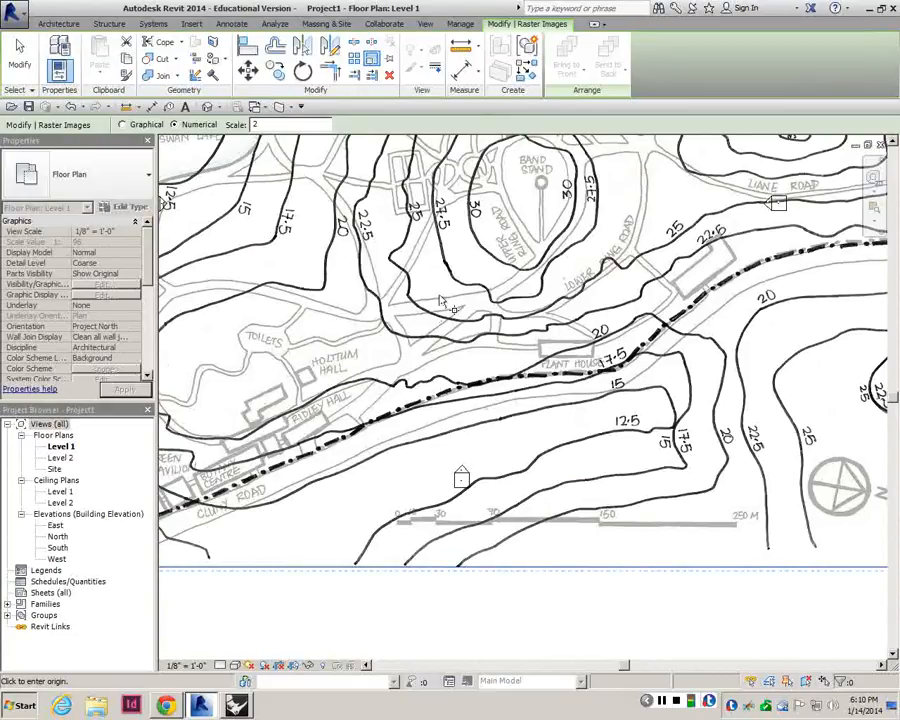
pyautogui.click(121, 125)
pyautogui.scroll(4, 404, 537)
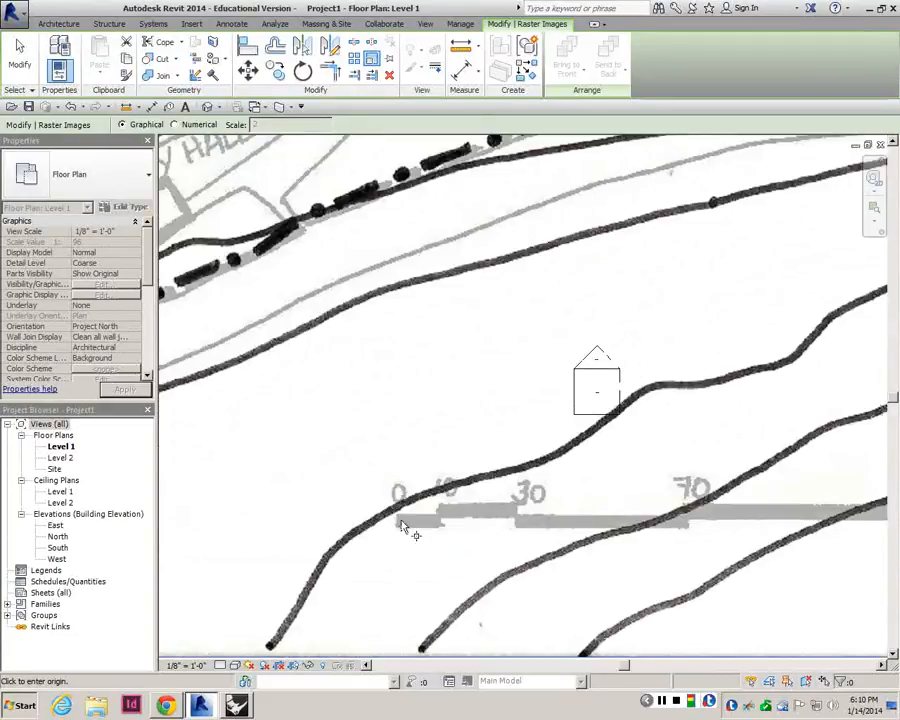
pyautogui.click(402, 520)
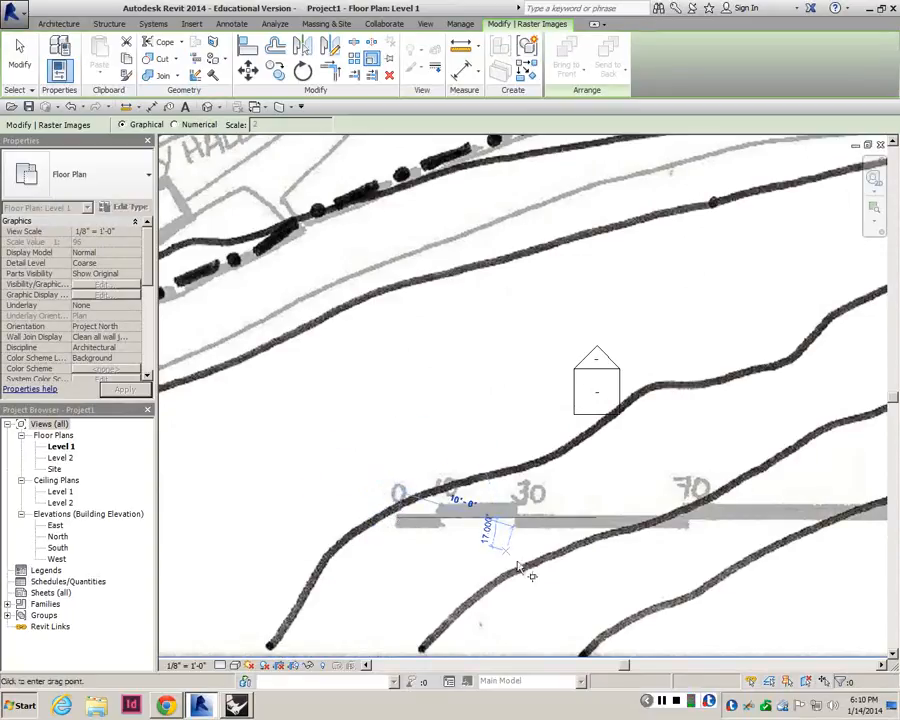
pyautogui.scroll(3, 516, 520)
pyautogui.scroll(2, 516, 520)
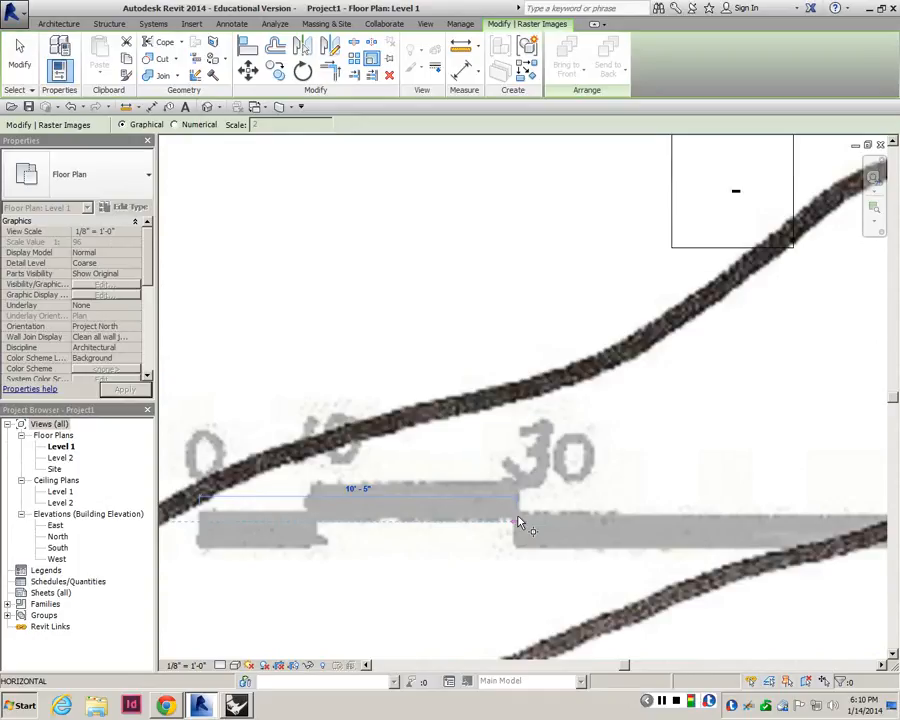
pyautogui.click(518, 522)
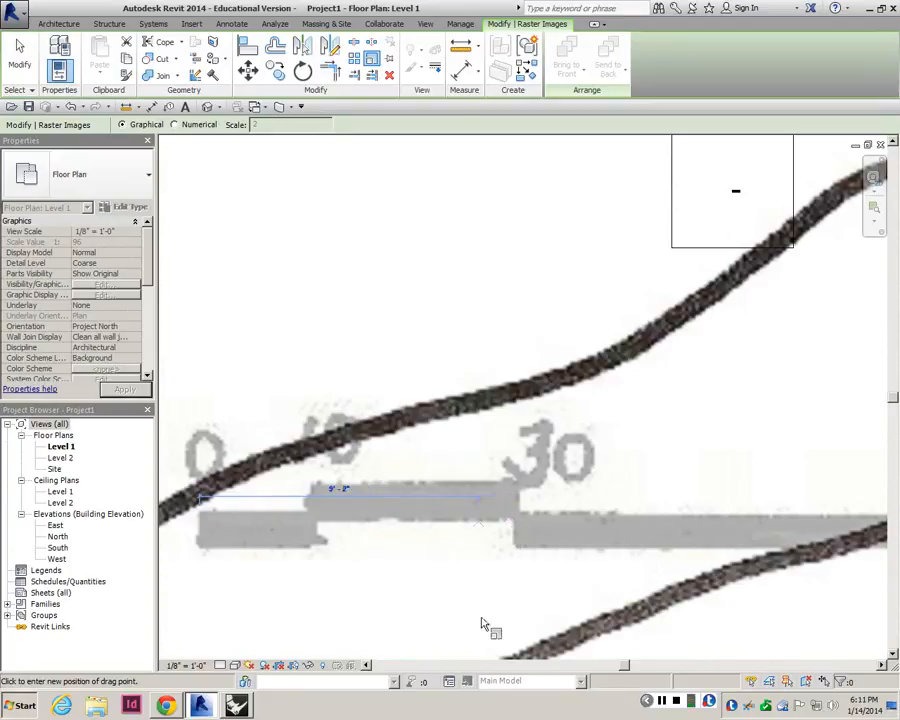
pyautogui.scroll(-2, 396, 513)
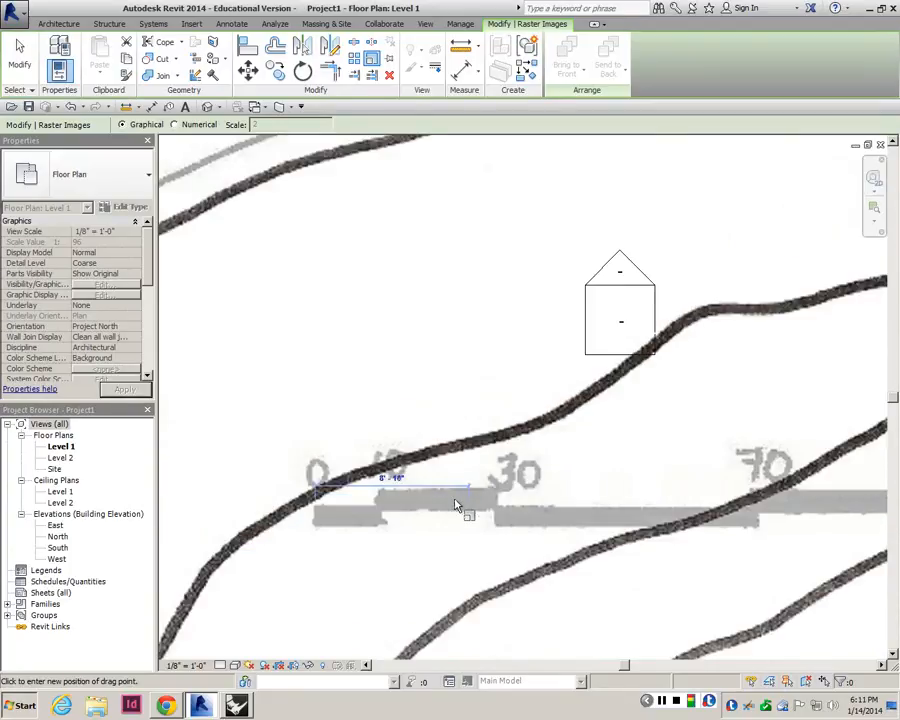
pyautogui.scroll(-3, 428, 514)
pyautogui.scroll(-2, 492, 517)
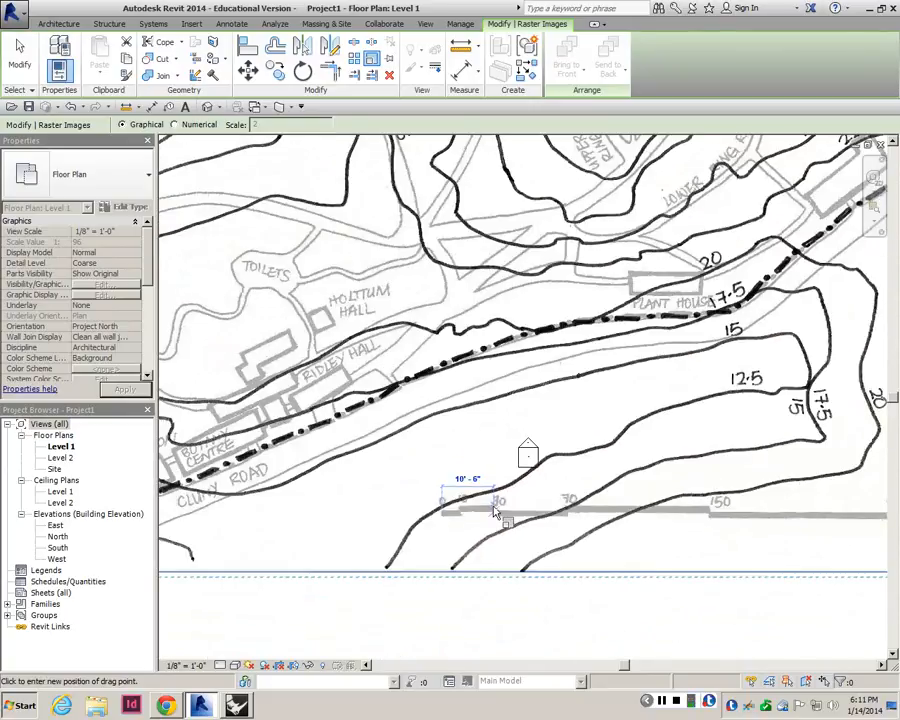
# - Try scaling the contour image numerically by a factor of 98.4252, and undo the attempt
pyautogui.click(174, 124)
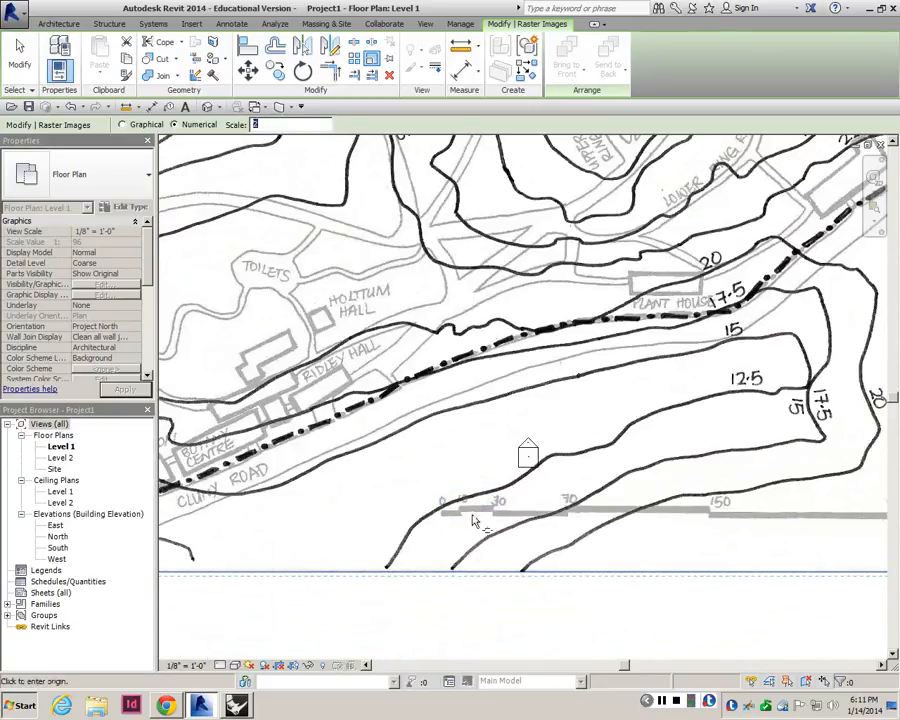
pyautogui.hotkey('ctrl', 'v')
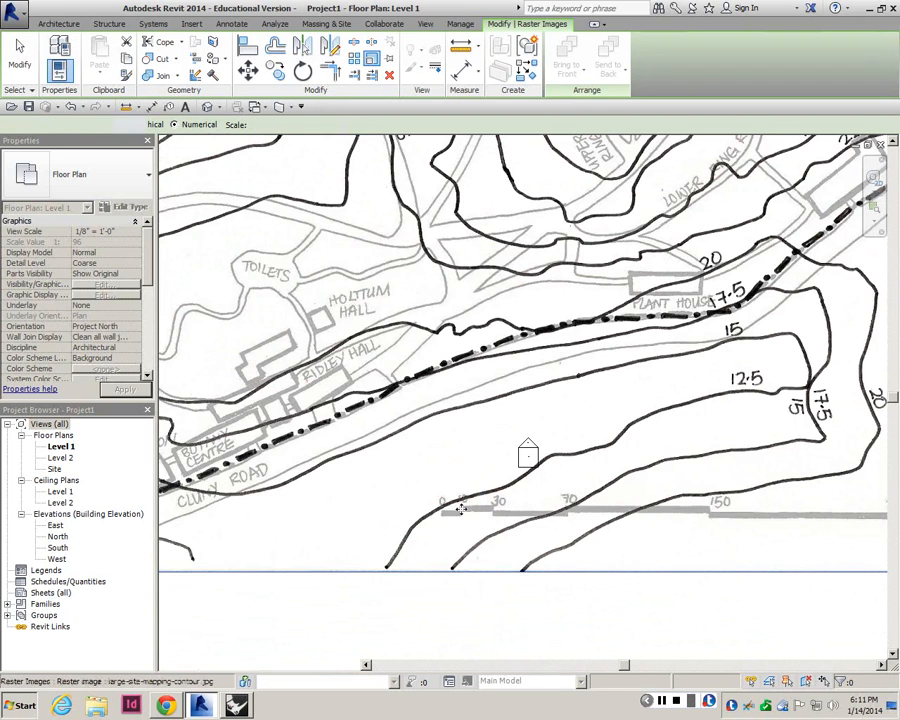
pyautogui.click(475, 490)
pyautogui.hotkey('ctrl', 'z')
# - Scale the contour image graphically from the scale bar's 0 mark so that its 0 to 30 segment measures 98.4252 feet
pyautogui.scroll(5, 475, 490)
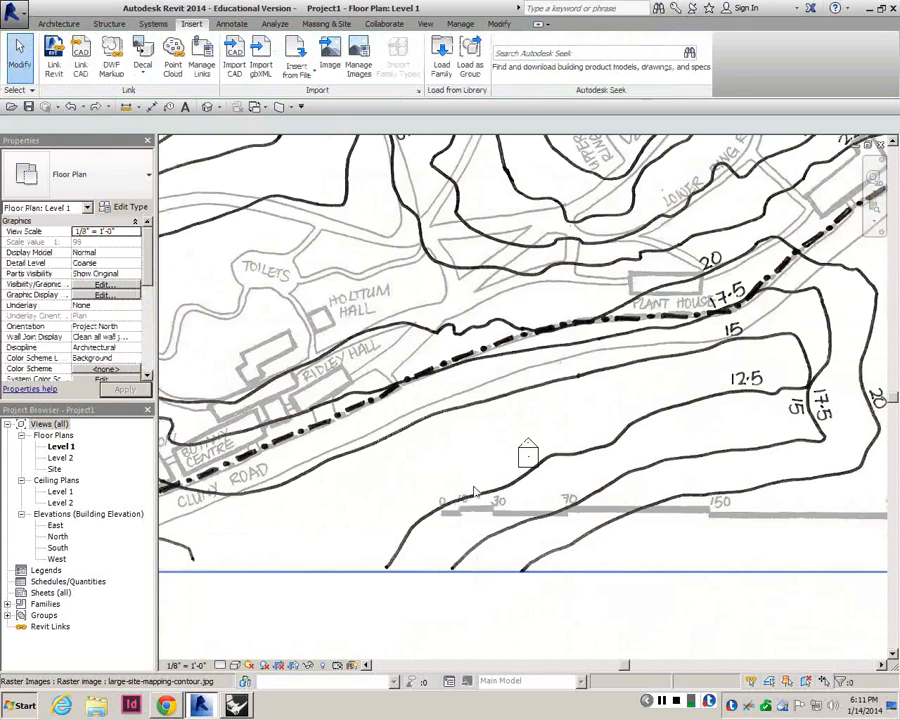
pyautogui.scroll(2, 455, 475)
pyautogui.click(444, 462)
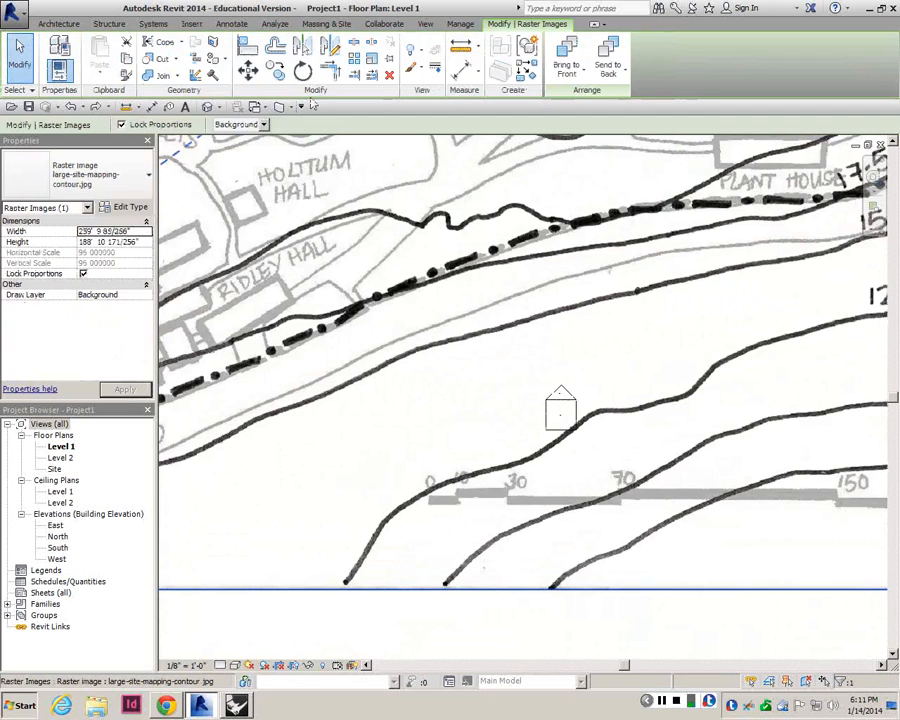
pyautogui.click(371, 58)
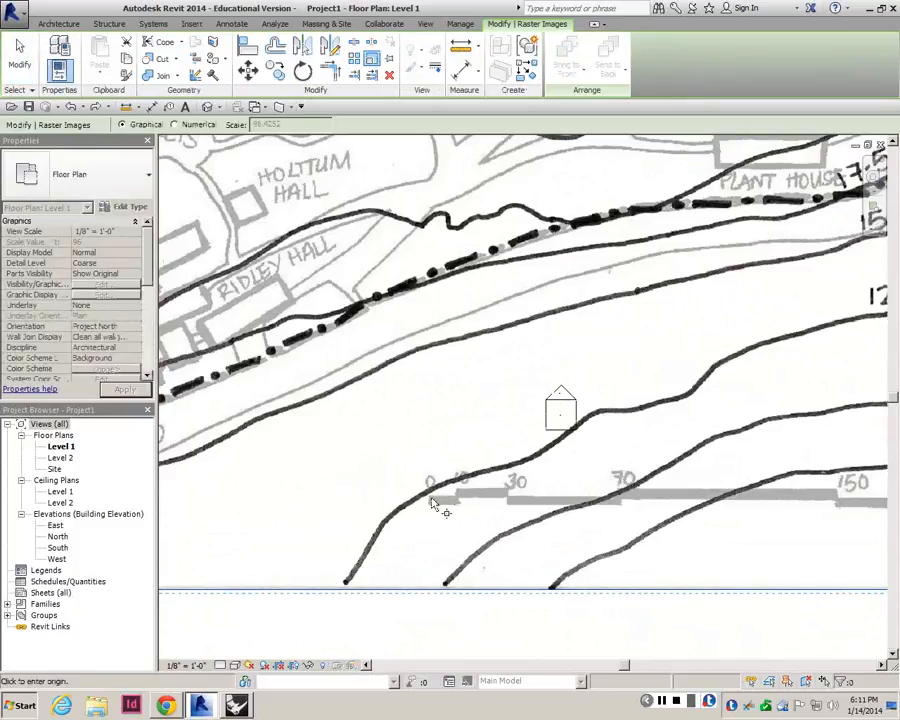
pyautogui.click(428, 499)
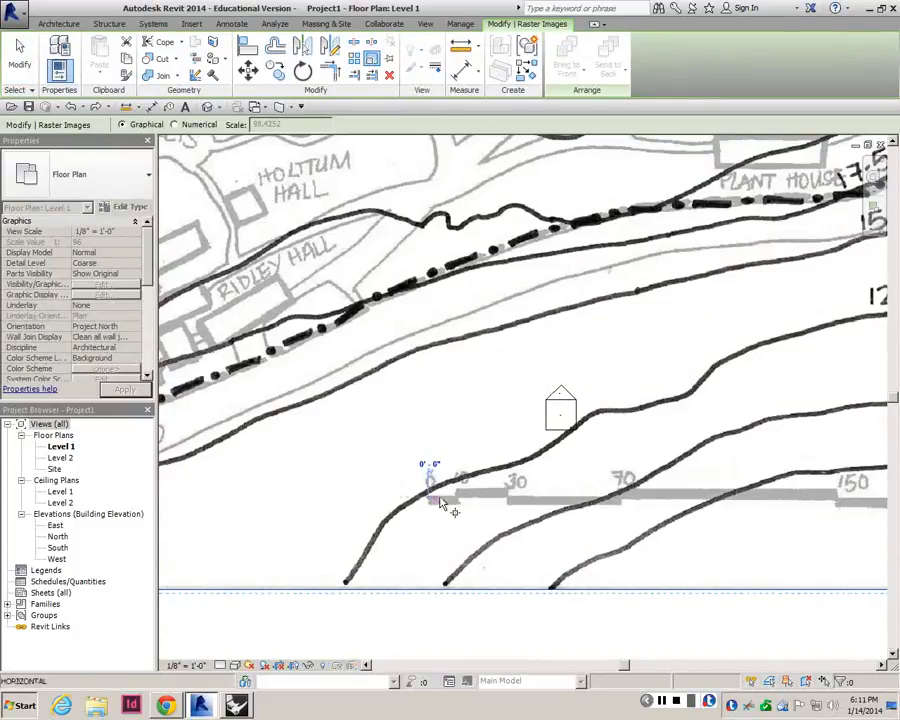
pyautogui.click(518, 500)
pyautogui.write('9')
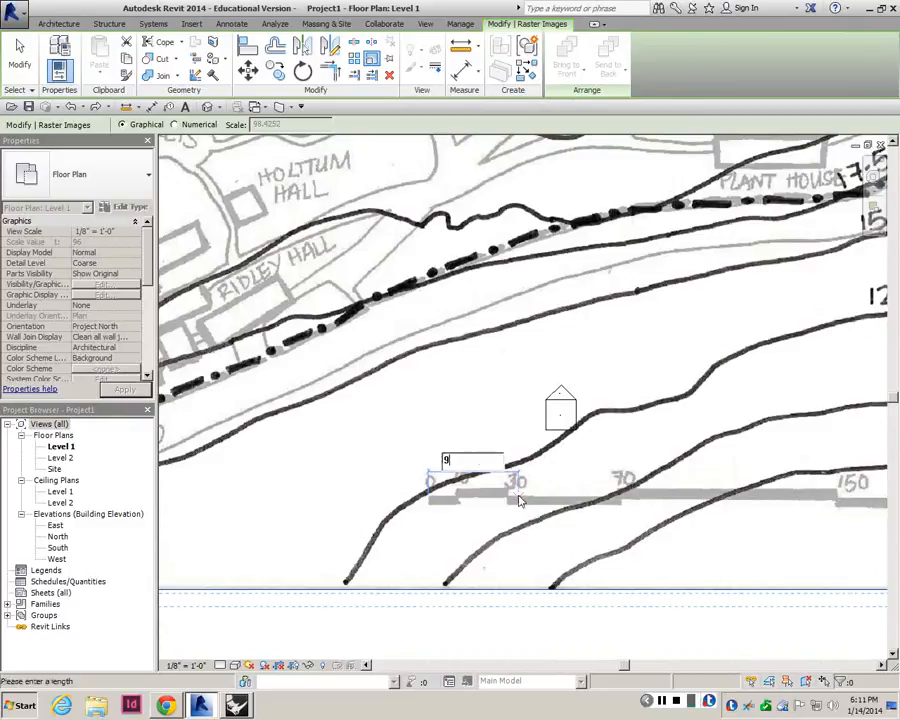
pyautogui.write('98.4252')
pyautogui.press('Return')
pyautogui.scroll(-5, 510, 412)
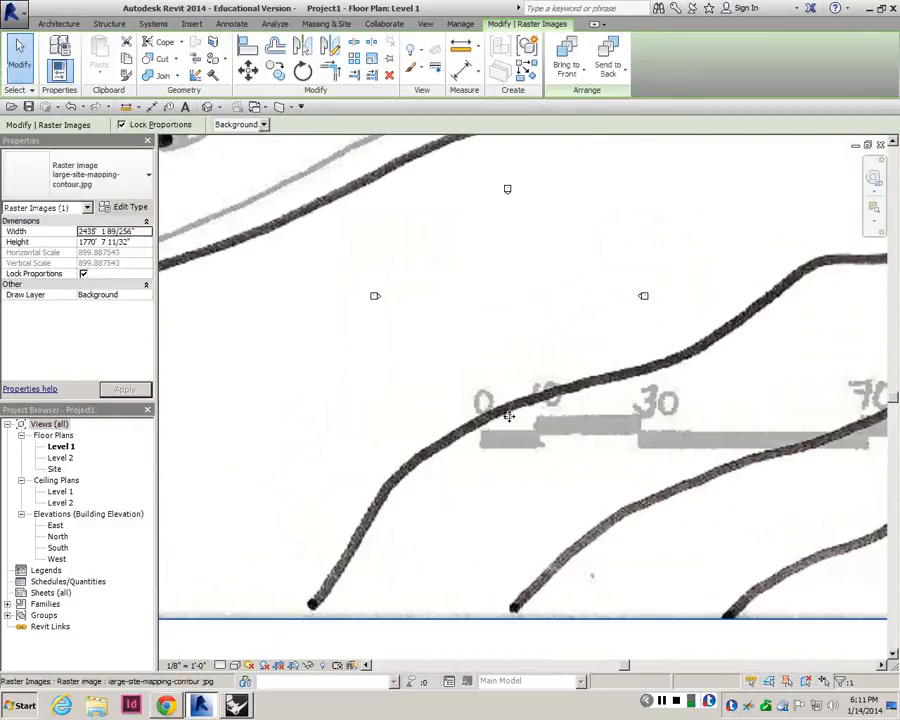
pyautogui.scroll(-4, 510, 412)
pyautogui.scroll(3, 542, 413)
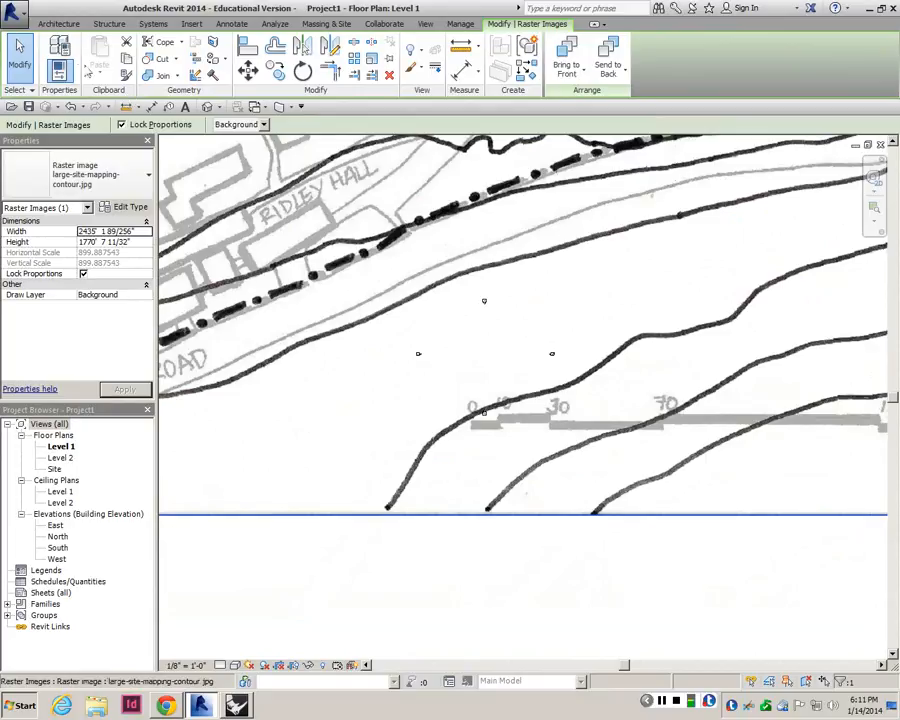
# - Try to dimension the 0 to 30 segment of the contour image's scale bar with an aligned and a linear dimension
pyautogui.click(56, 23)
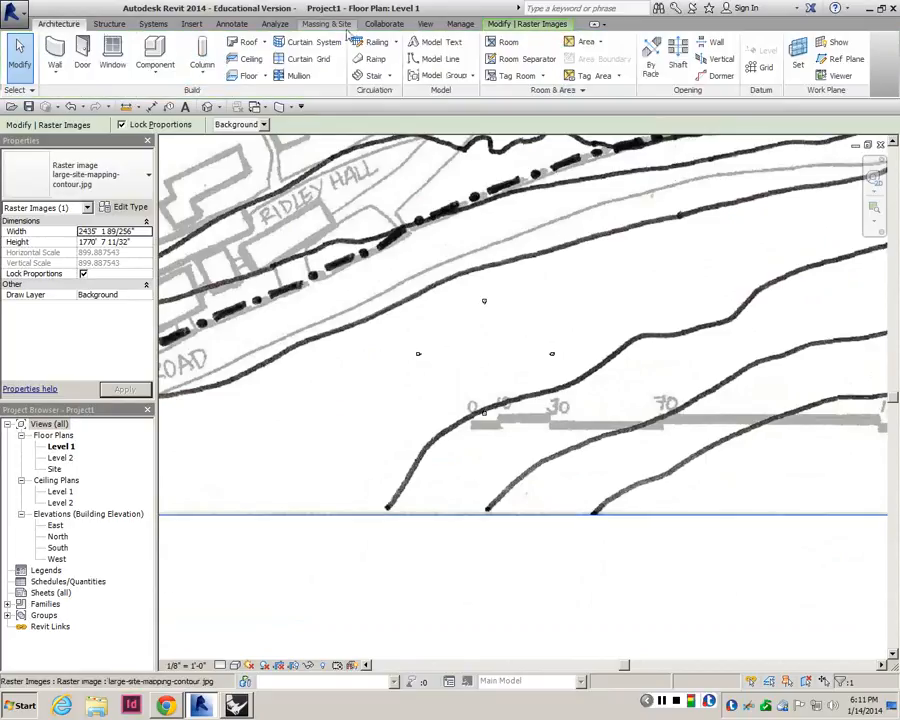
pyautogui.click(231, 23)
pyautogui.click(58, 63)
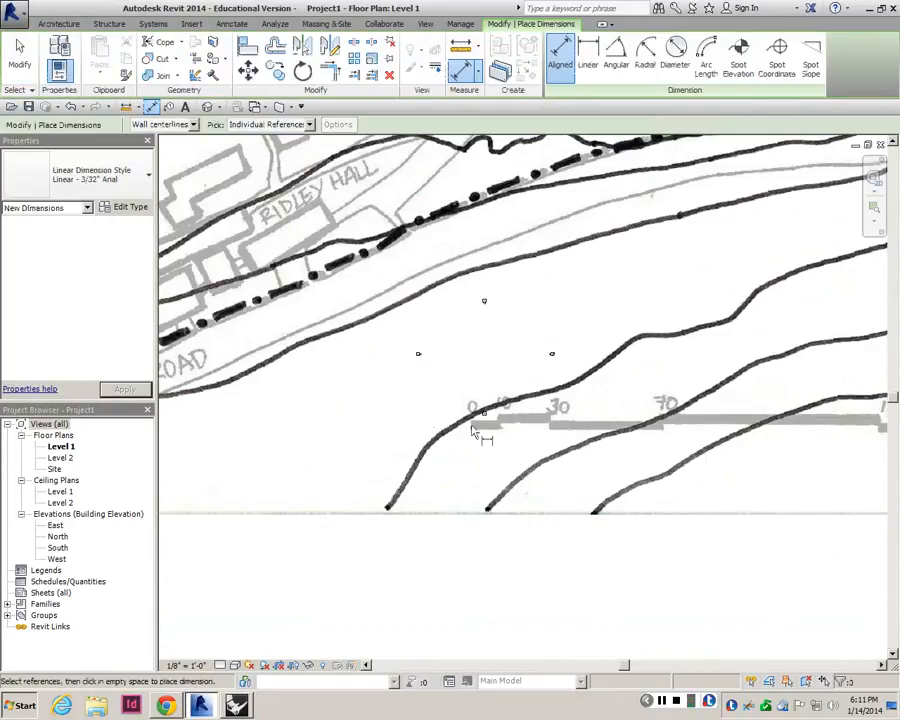
pyautogui.press('Escape')
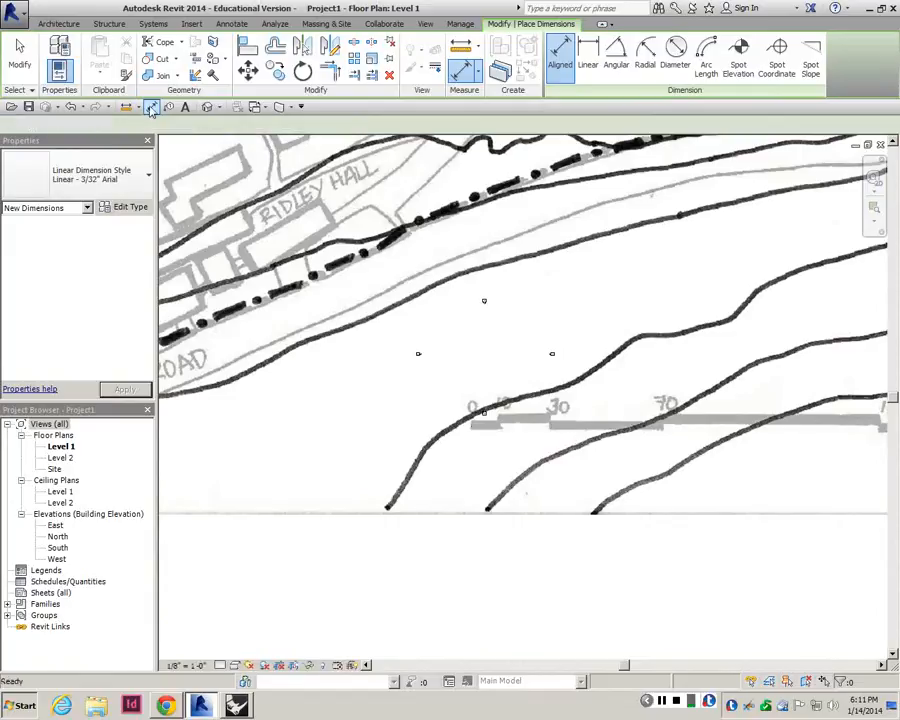
pyautogui.click(84, 56)
pyautogui.scroll(2, 478, 433)
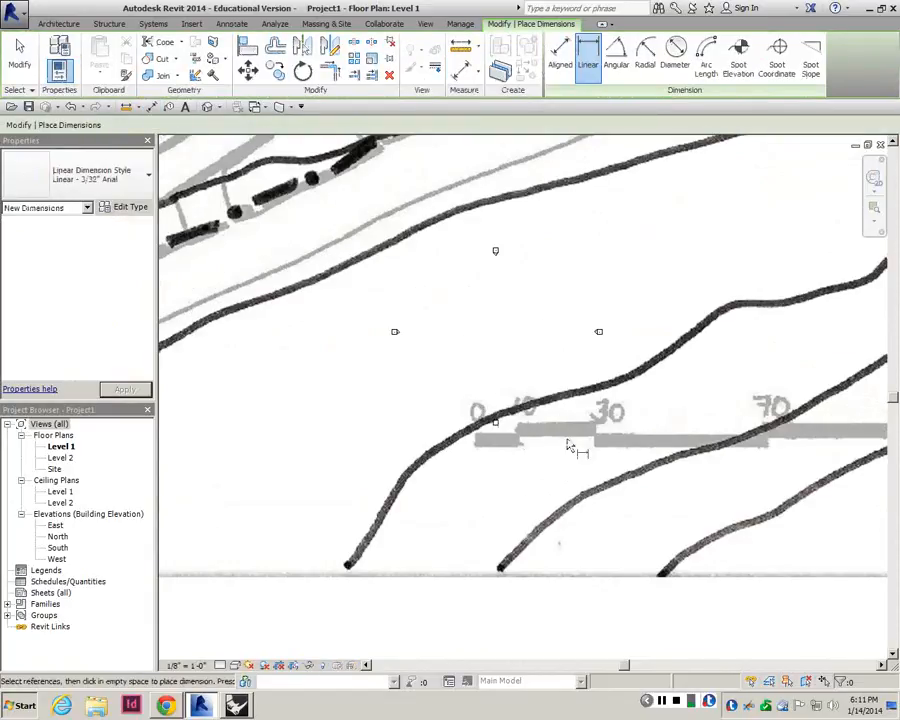
pyautogui.press('Escape')
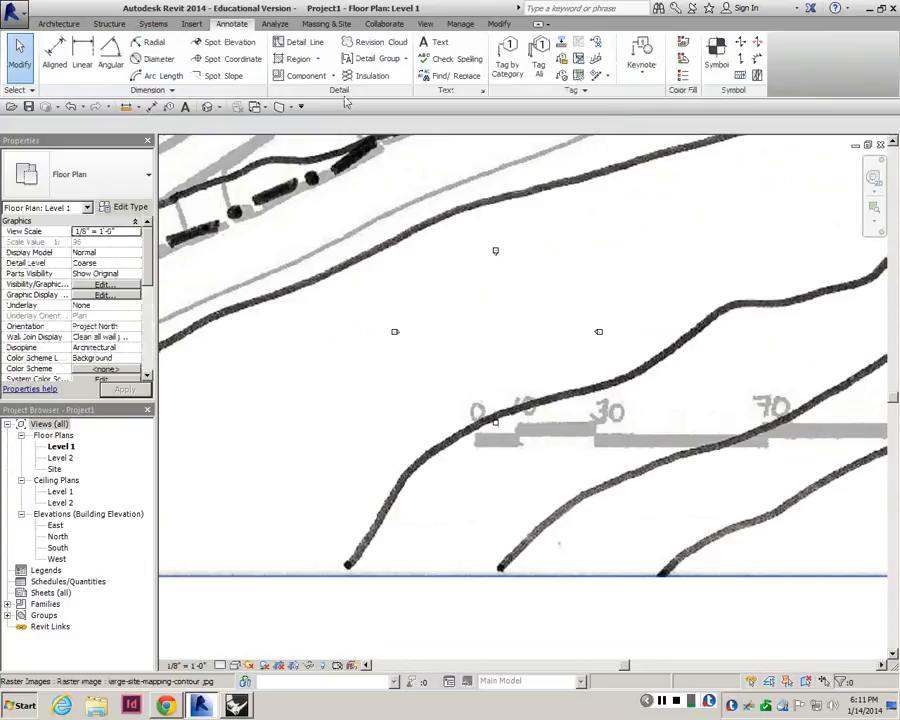
pyautogui.click(75, 28)
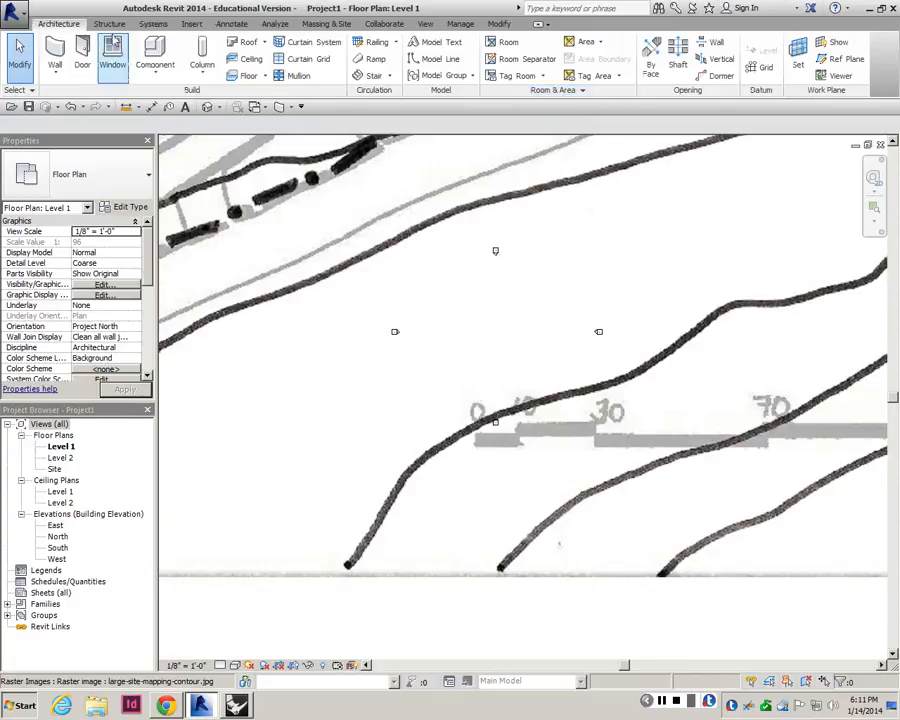
pyautogui.click(191, 23)
pyautogui.click(232, 24)
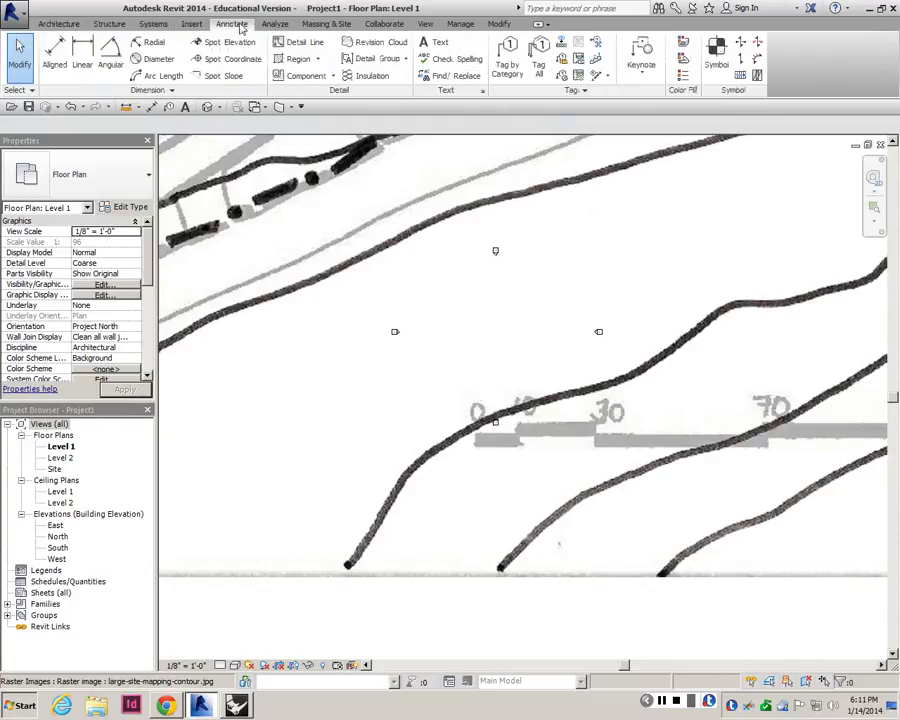
pyautogui.click(277, 24)
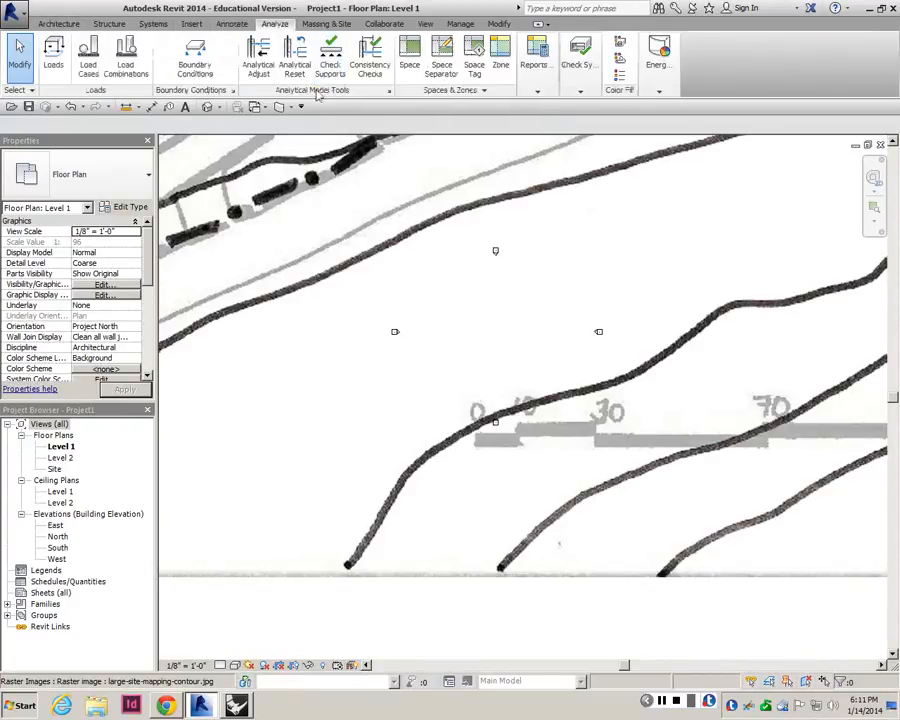
pyautogui.click(329, 24)
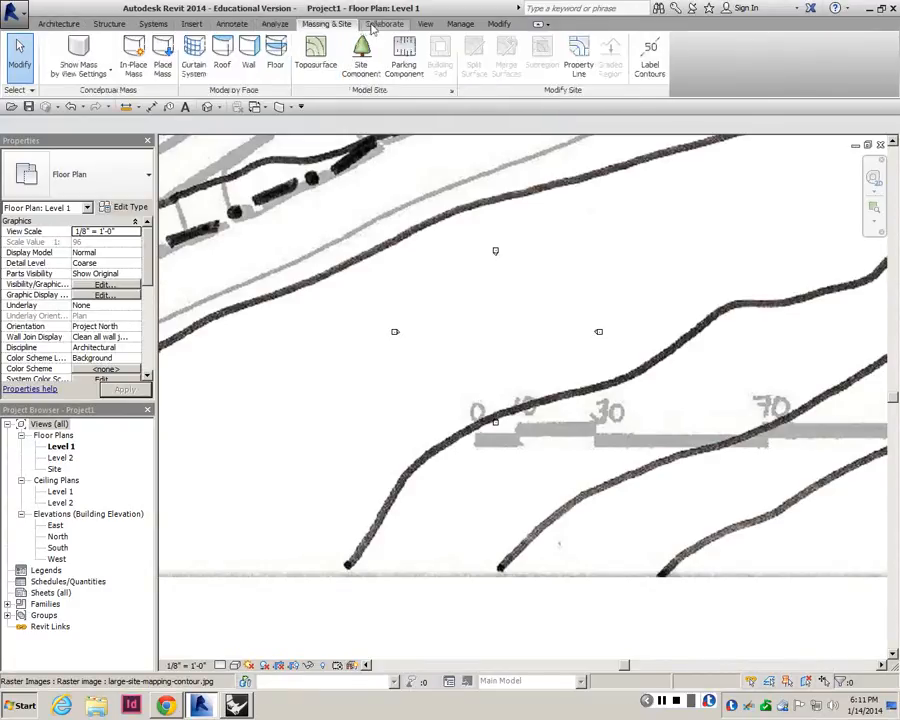
pyautogui.click(426, 25)
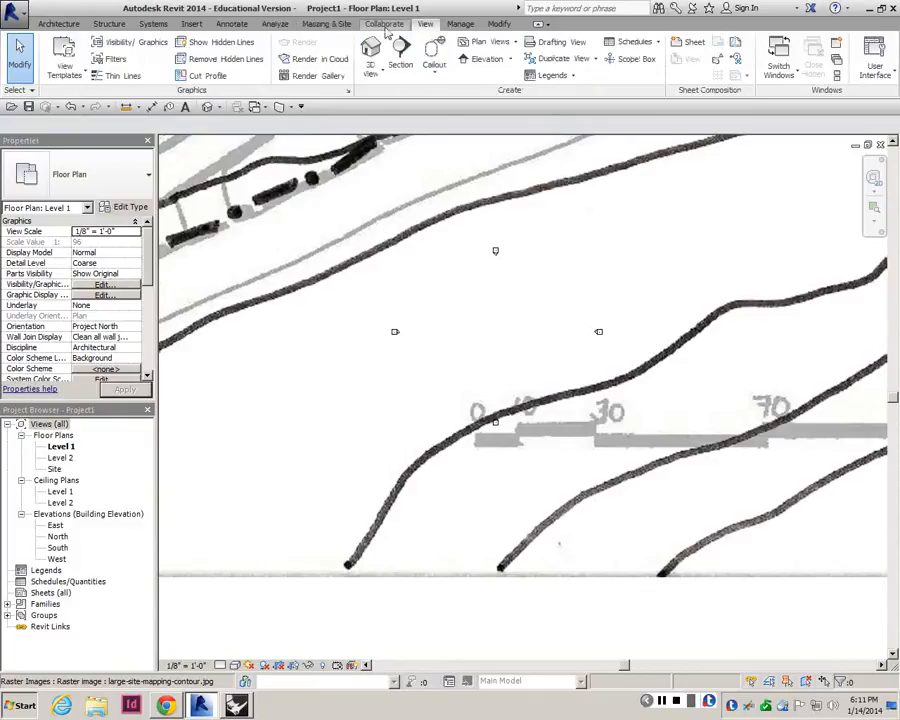
pyautogui.click(385, 25)
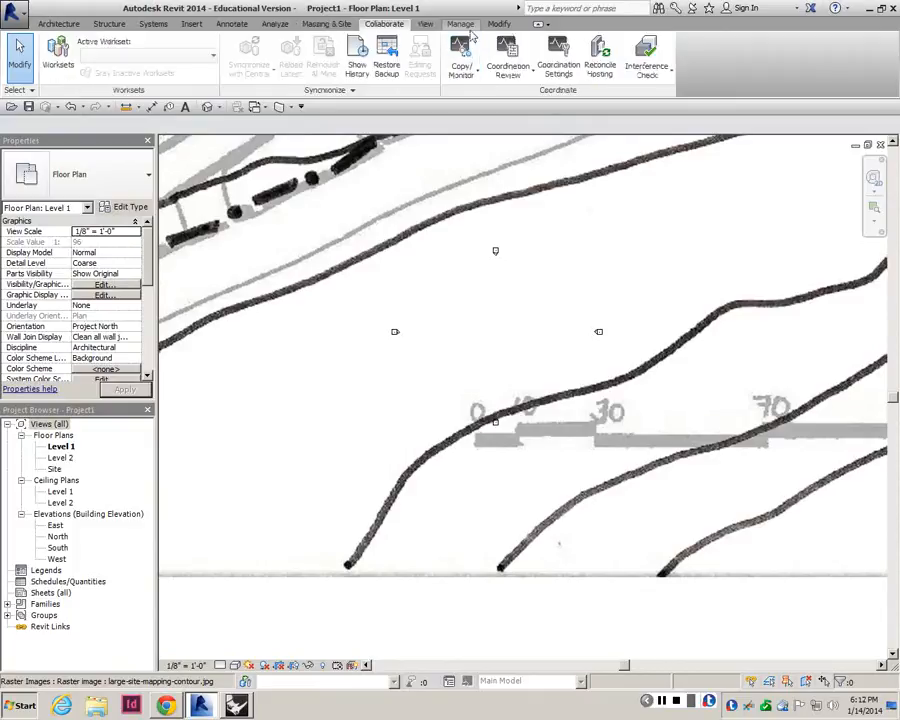
pyautogui.click(460, 24)
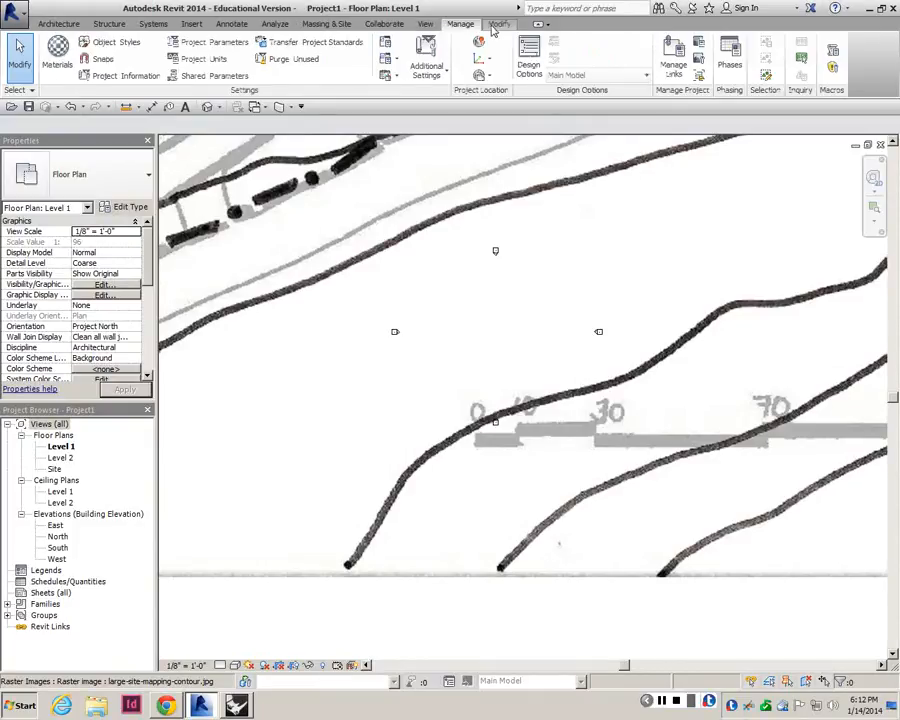
# - Measure the 0 to 30 segment of the contour image's scale bar between two references
pyautogui.click(498, 24)
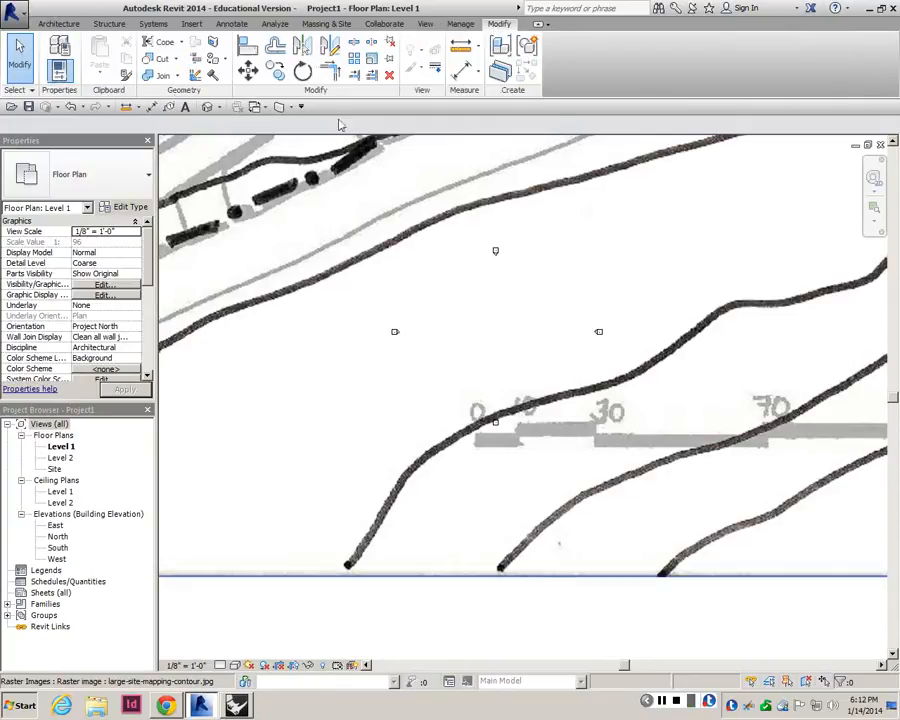
pyautogui.click(463, 50)
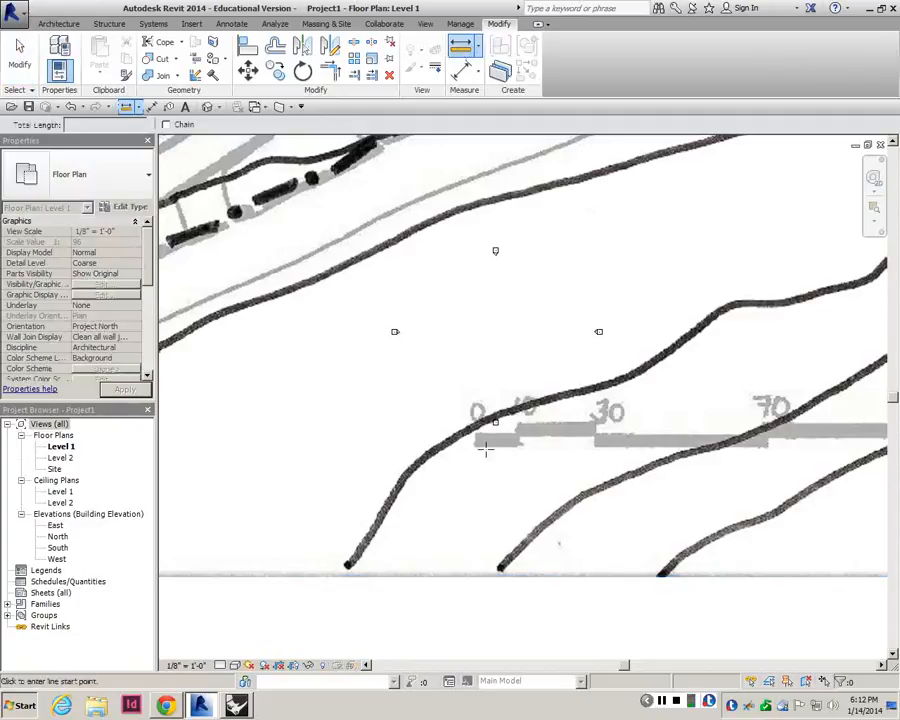
pyautogui.scroll(2, 473, 447)
pyautogui.click(471, 437)
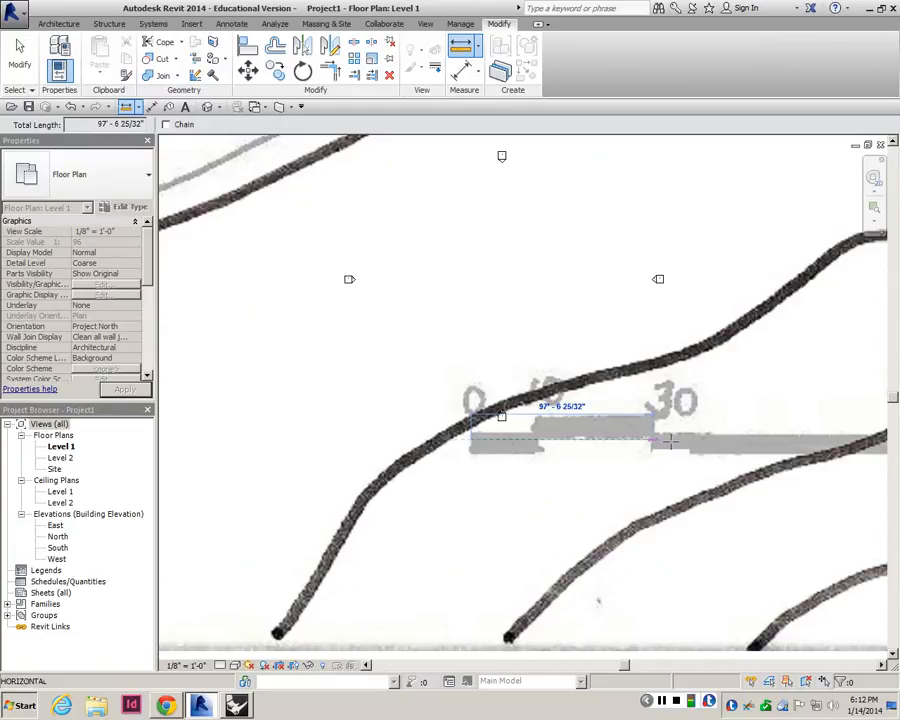
pyautogui.press('Escape')
pyautogui.press('Escape')
# - Examine the scaled contour image as a whole and around its roads, buildings and scale bar
pyautogui.scroll(-5, 613, 405)
pyautogui.scroll(-3, 588, 390)
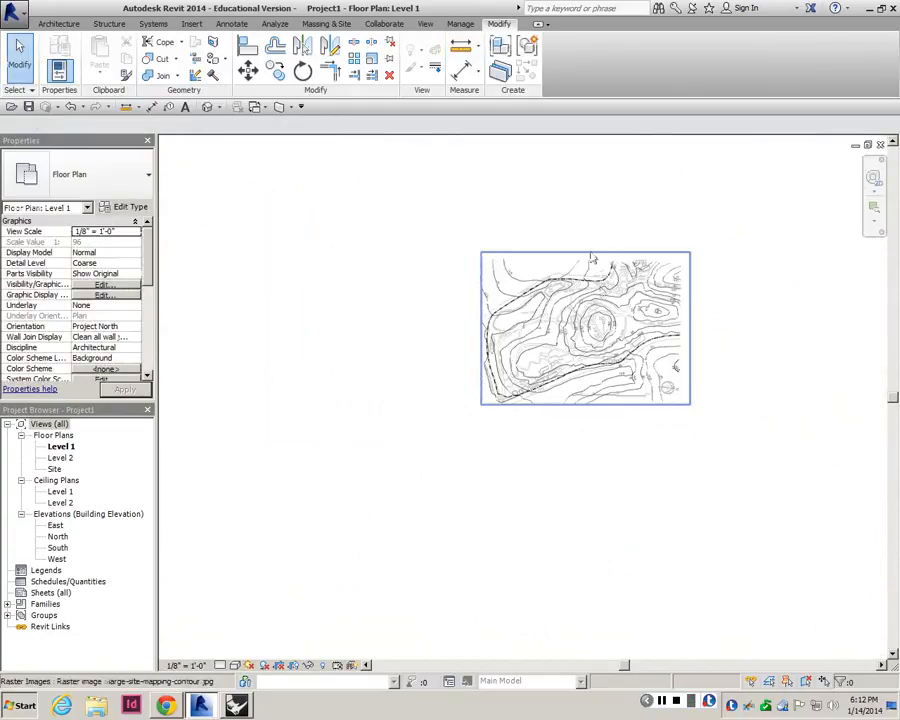
pyautogui.scroll(3, 589, 260)
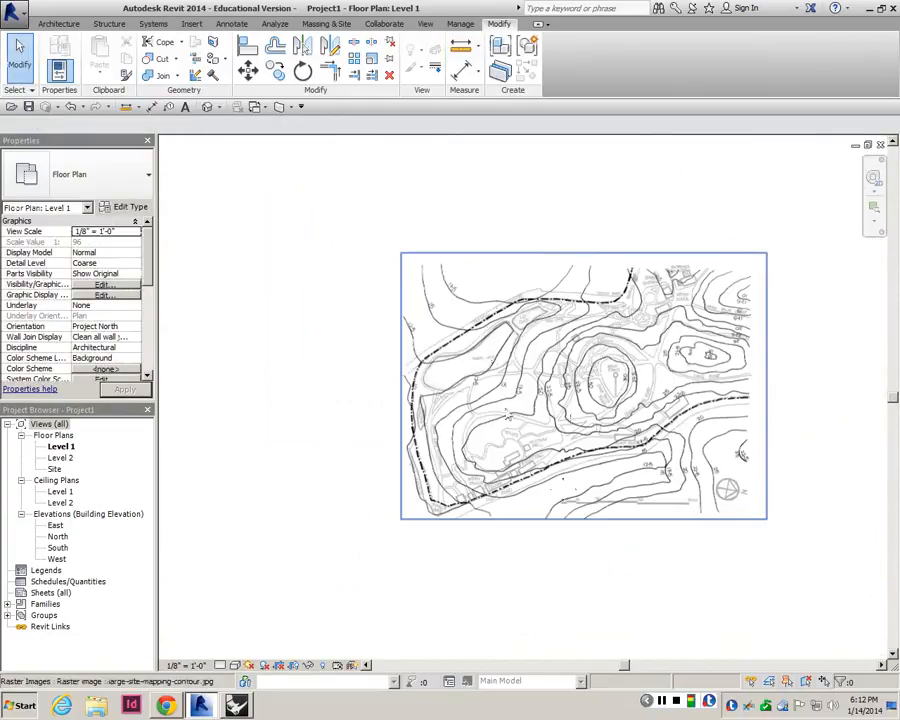
pyautogui.scroll(3, 590, 380)
pyautogui.scroll(-3, 655, 350)
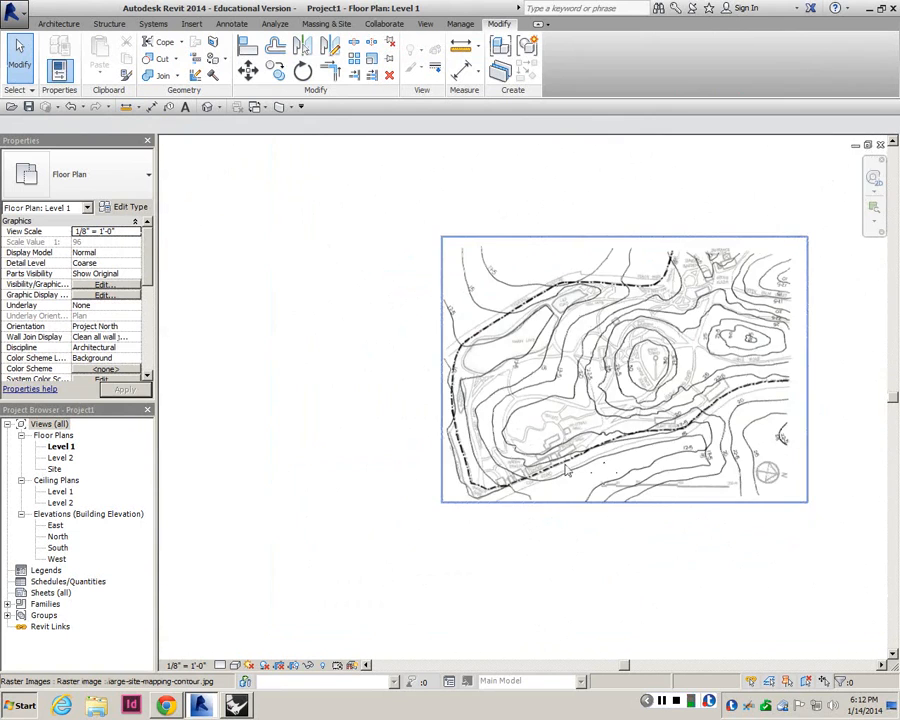
pyautogui.scroll(3, 566, 468)
pyautogui.scroll(2, 531, 444)
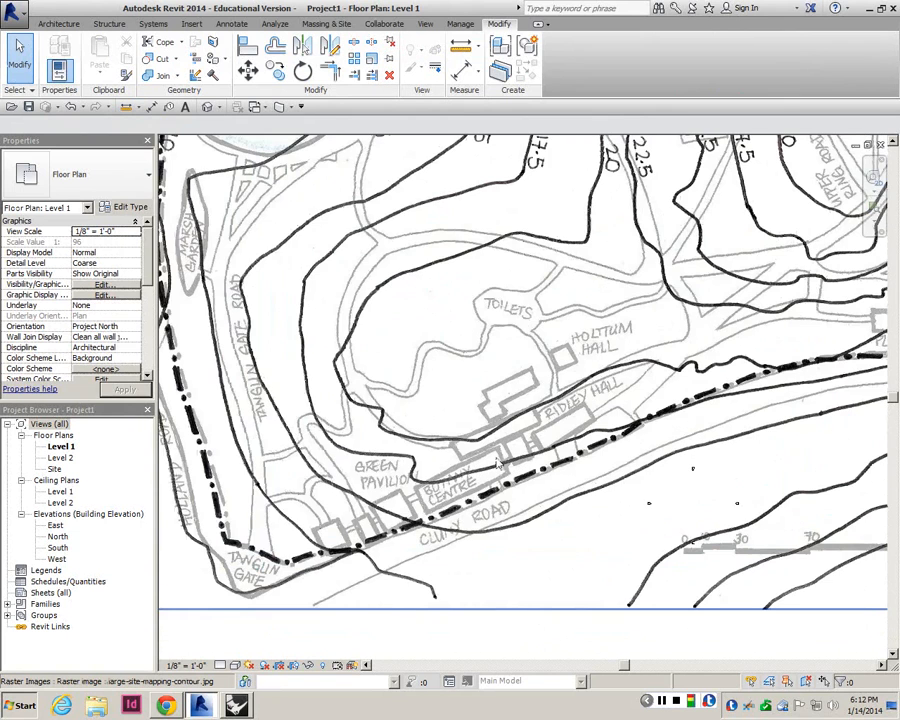
pyautogui.scroll(-3, 480, 490)
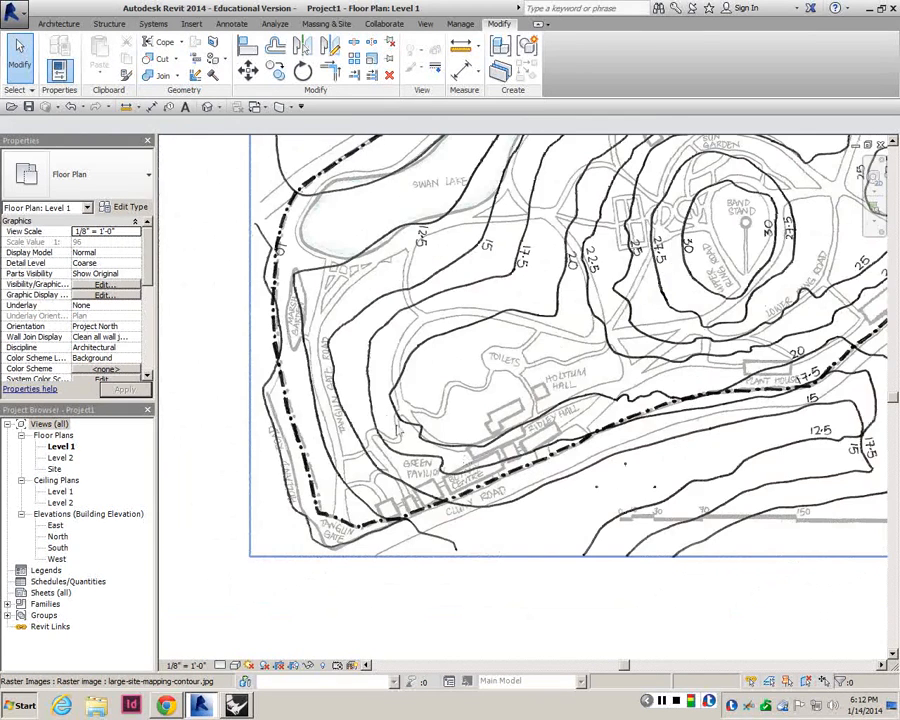
pyautogui.scroll(3, 594, 491)
pyautogui.scroll(5, 594, 491)
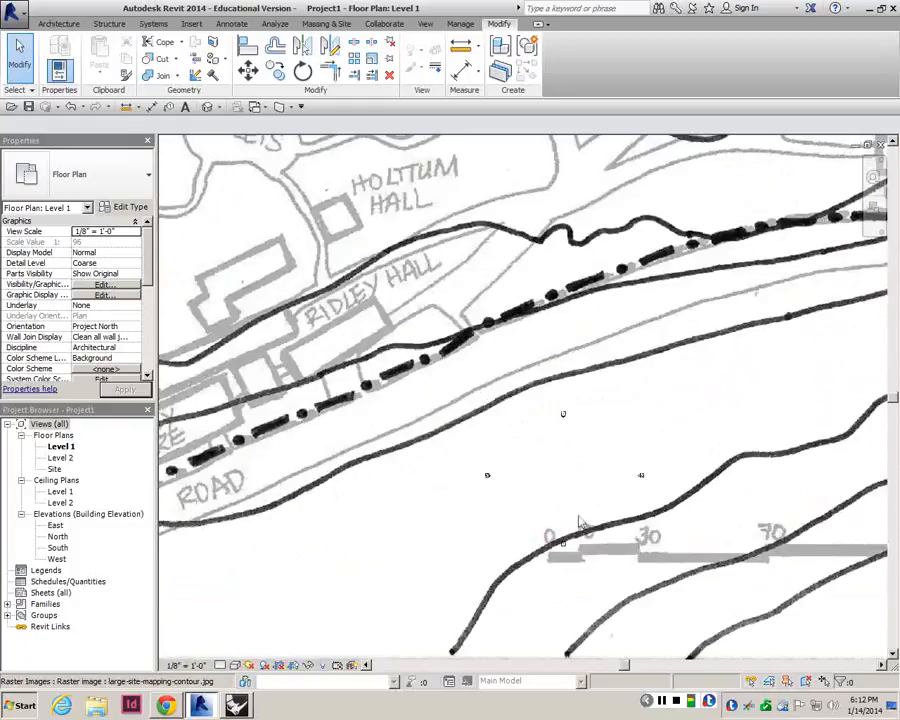
pyautogui.scroll(-3, 548, 407)
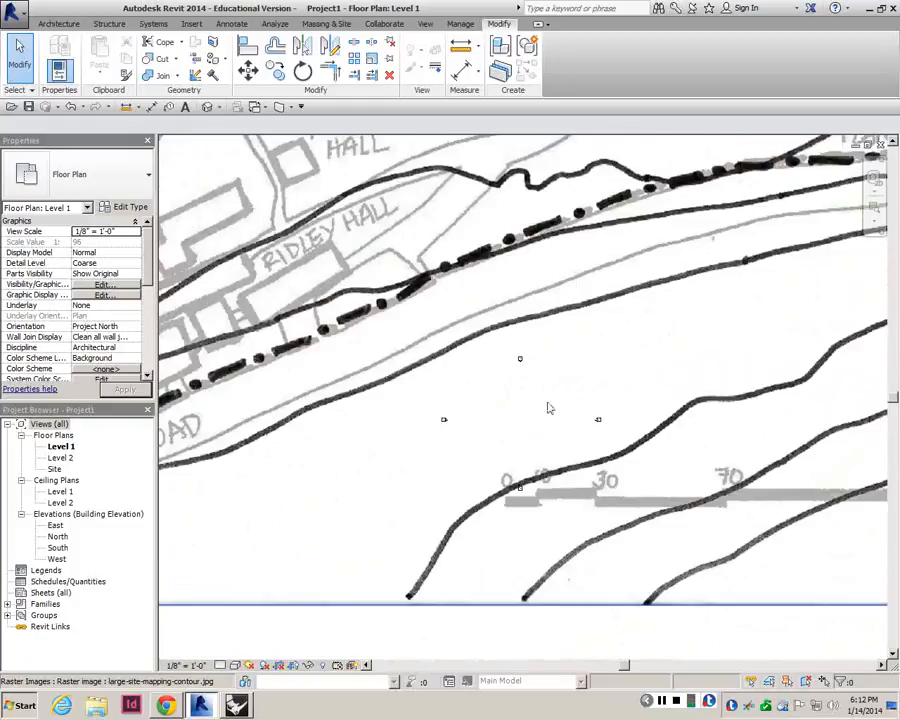
pyautogui.scroll(-4, 548, 407)
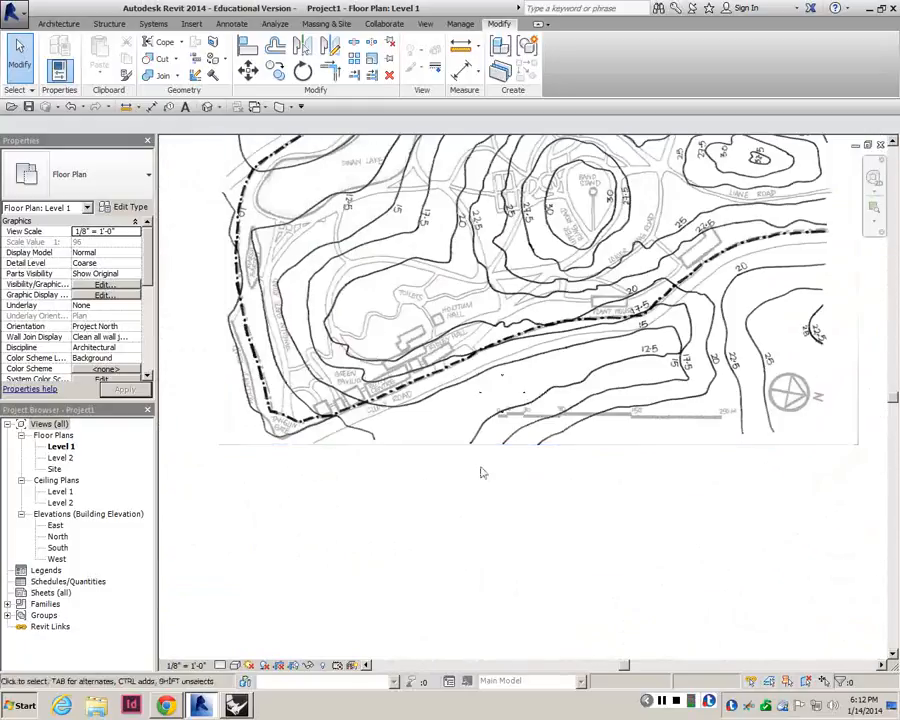
pyautogui.scroll(-4, 455, 448)
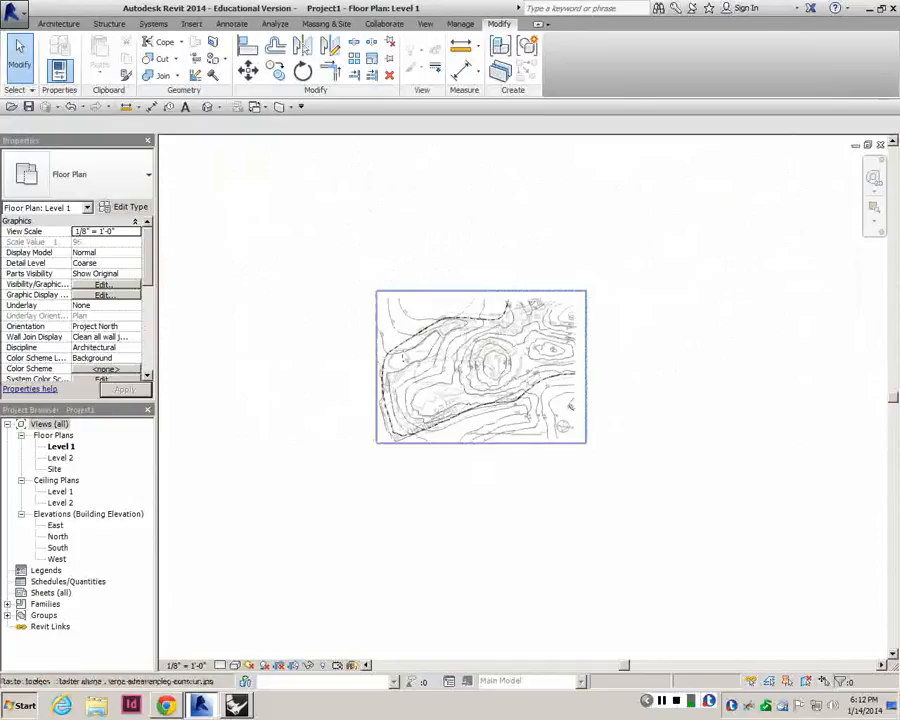
# - Delete the contour image from the Level 1 floor plan
pyautogui.scroll(2, 466, 379)
pyautogui.click(466, 379)
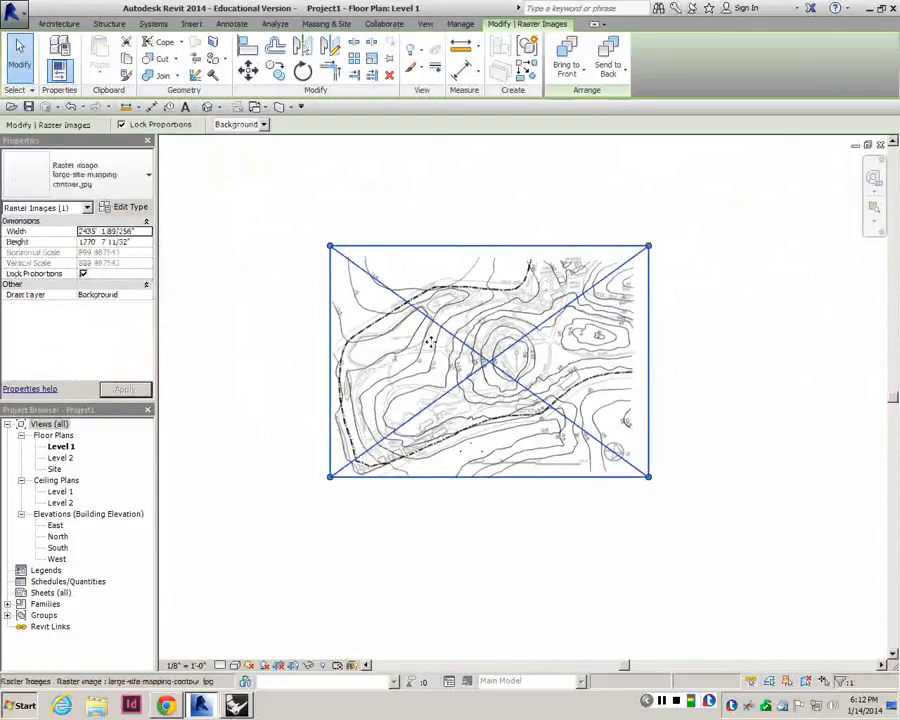
pyautogui.press('Delete')
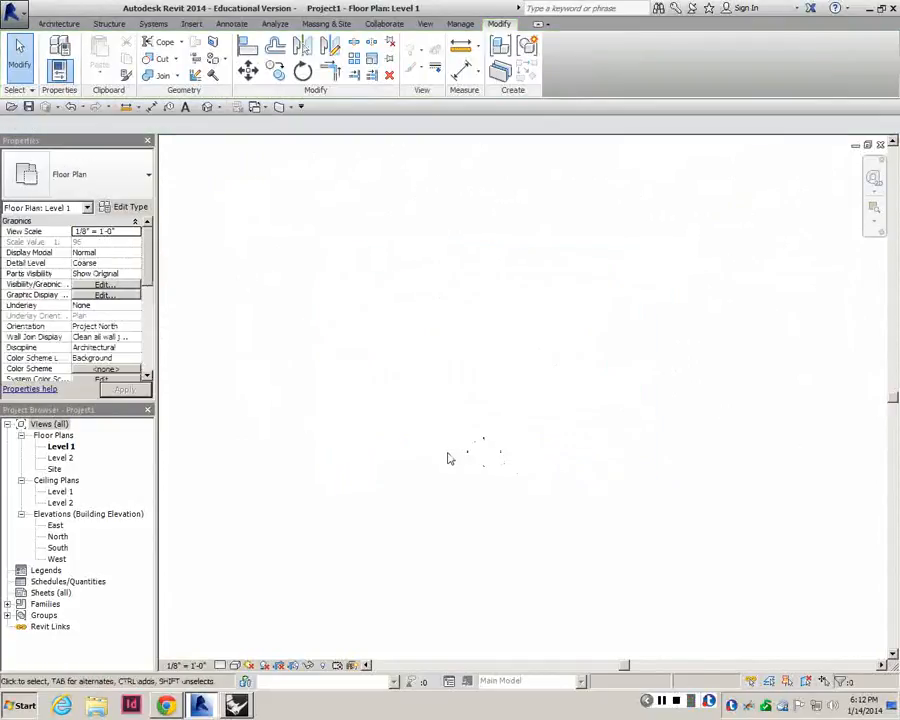
pyautogui.scroll(5, 455, 460)
pyautogui.scroll(2, 495, 444)
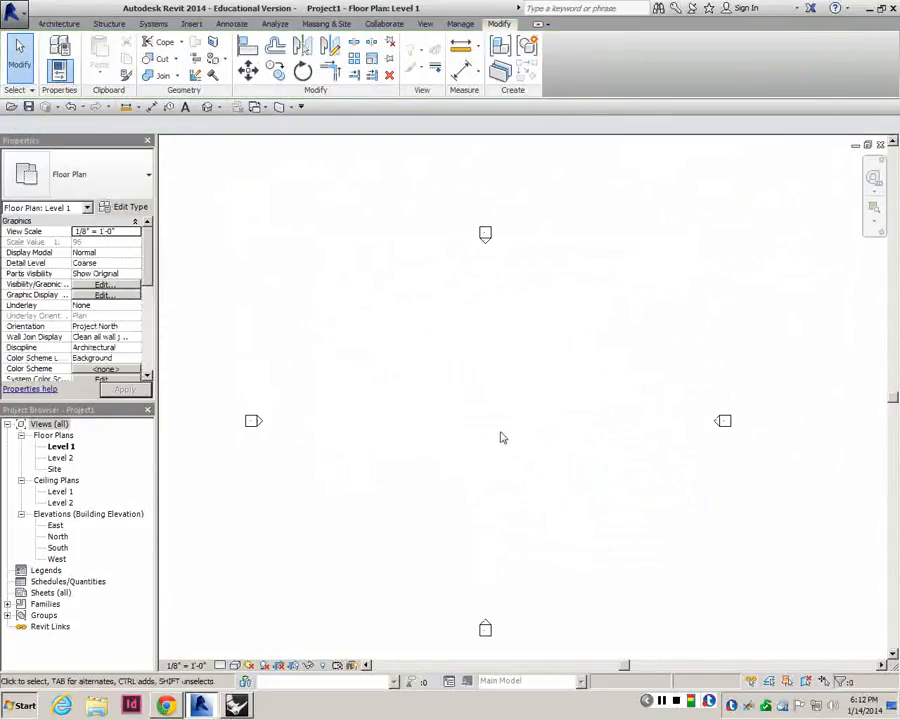
pyautogui.scroll(-1, 496, 422)
pyautogui.scroll(1, 496, 422)
pyautogui.moveTo(496, 422); pyautogui.dragTo(501, 384, button='middle')
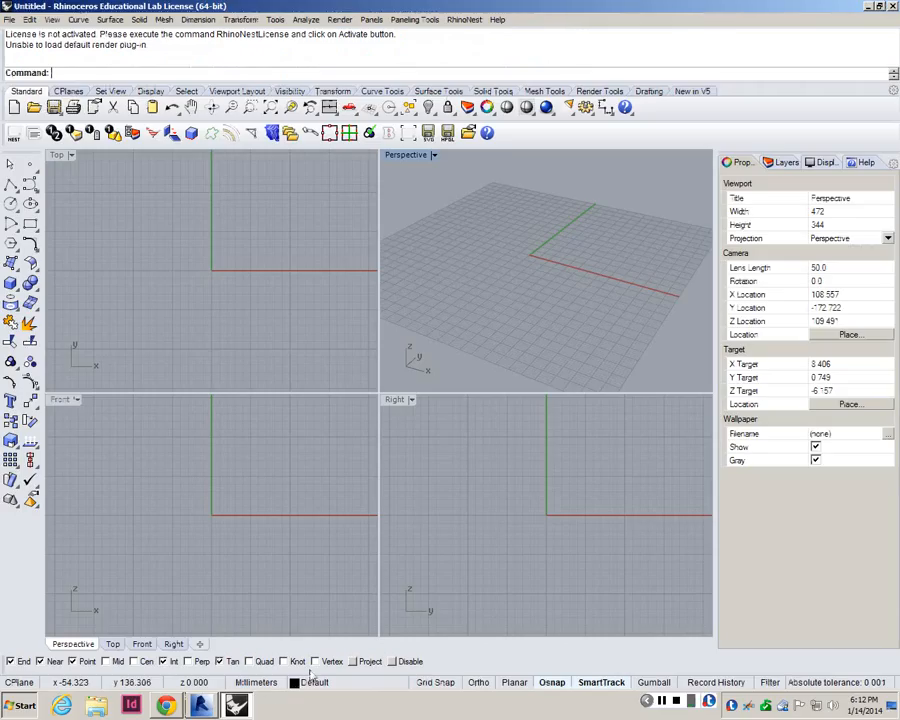
# - Switch to Rhinoceros and make the Top viewport active
pyautogui.hotkey('alt', 'Tab')
pyautogui.scroll(-4, 458, 256)
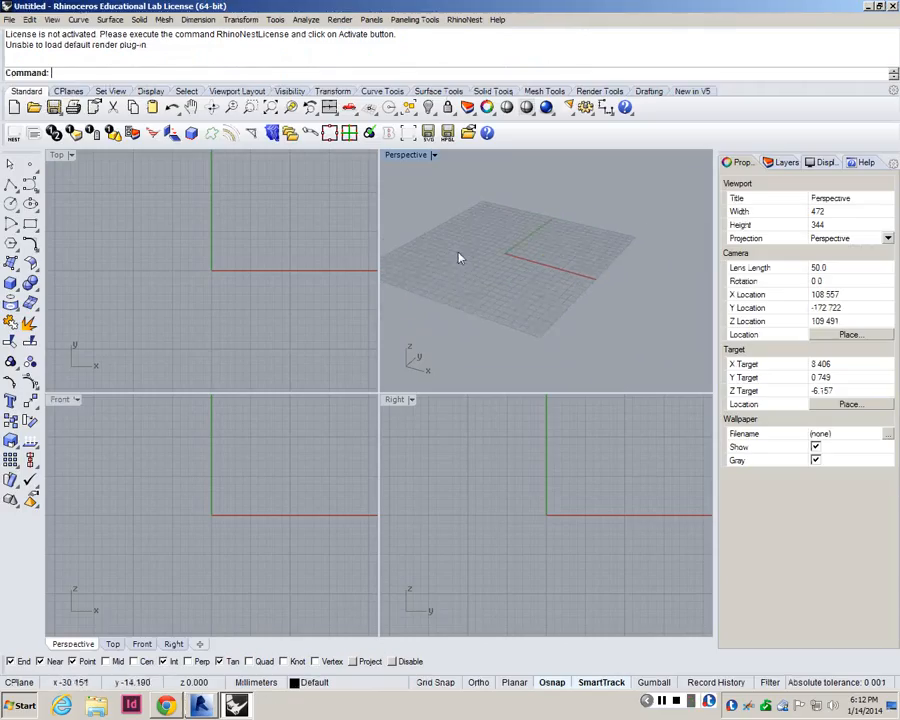
pyautogui.click(215, 242)
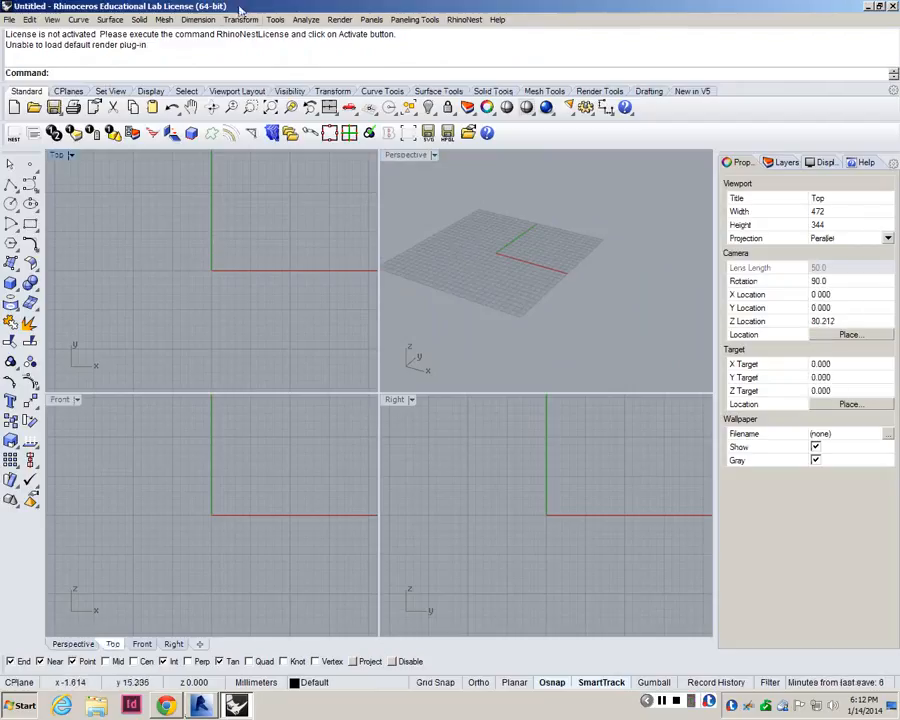
pyautogui.scroll(-5, 200, 267)
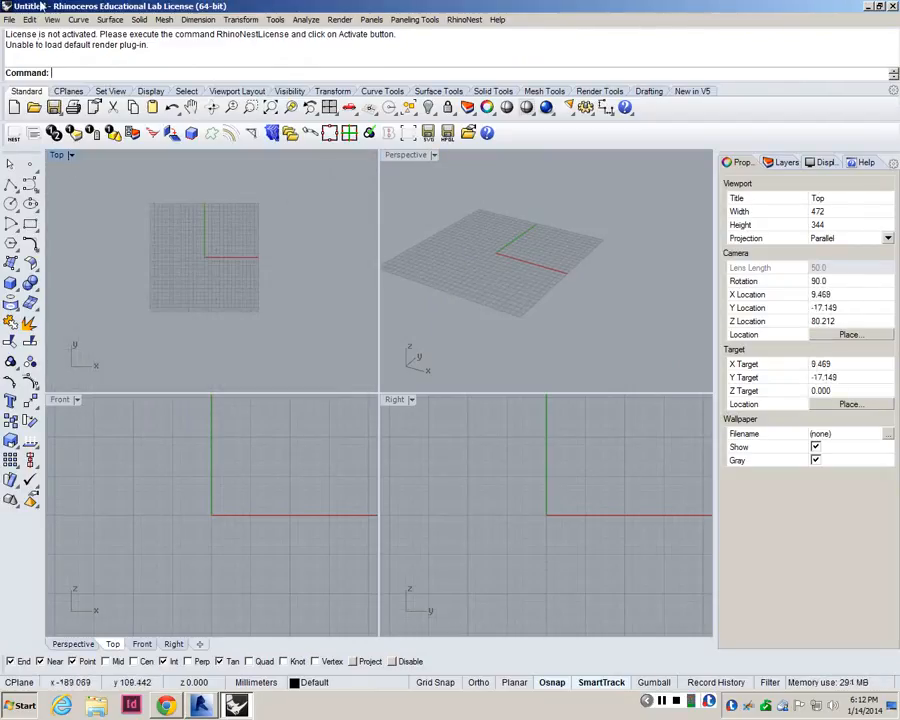
pyautogui.scroll(-4, 216, 260)
pyautogui.moveTo(216, 260); pyautogui.dragTo(243, 302, button='right')
pyautogui.scroll(8, 255, 322)
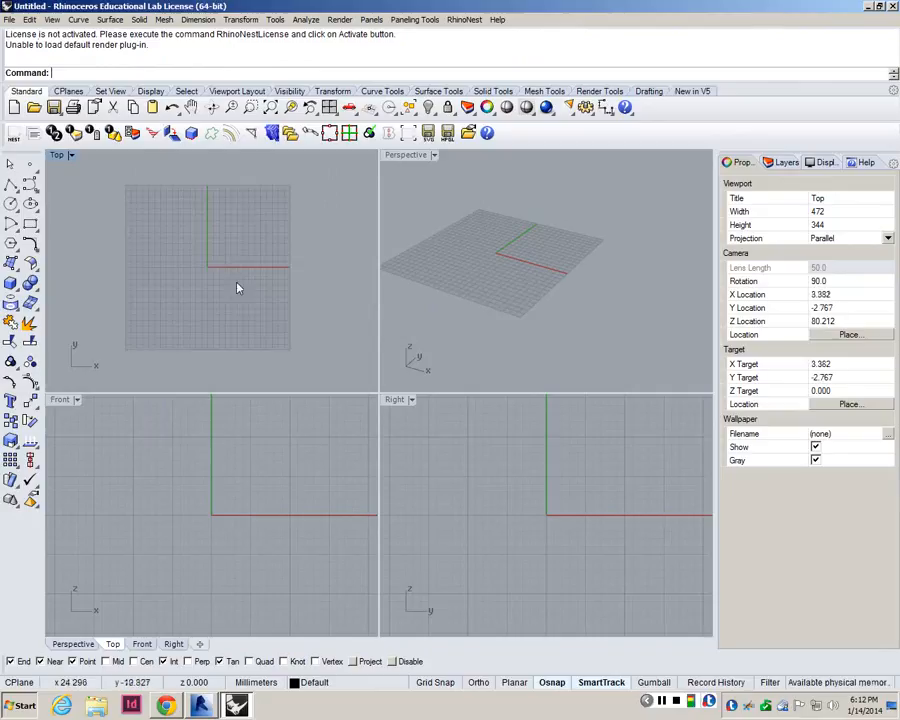
pyautogui.scroll(4, 214, 248)
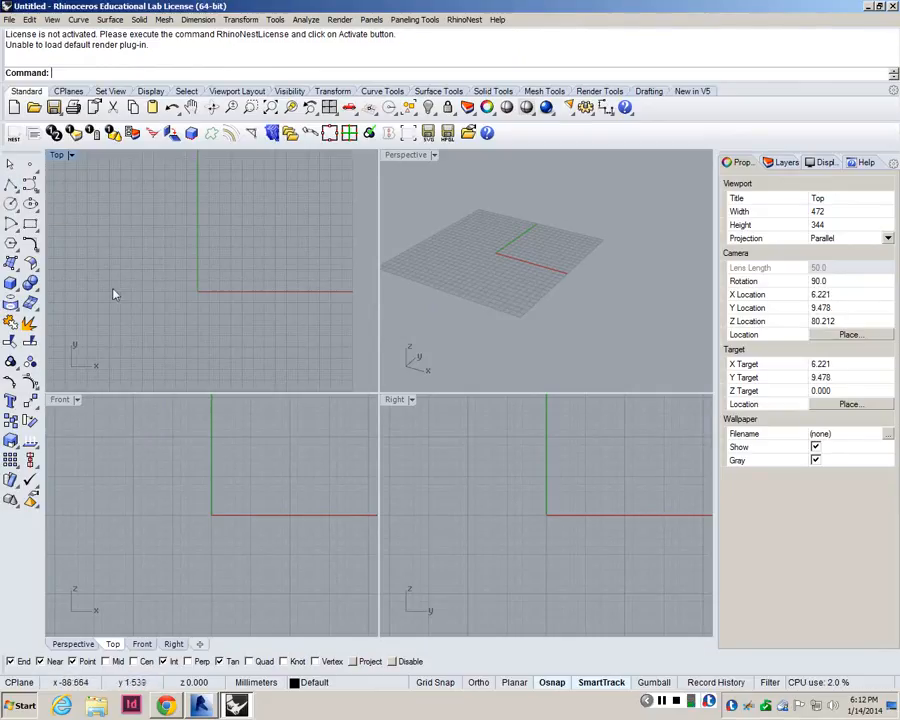
pyautogui.scroll(-4, 268, 222)
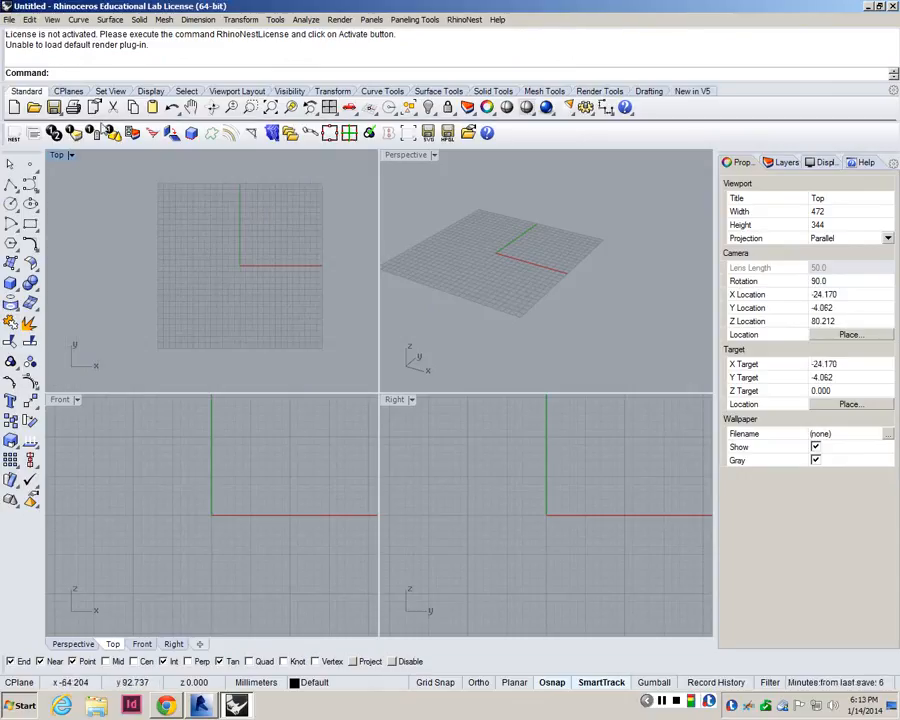
pyautogui.scroll(-2, 174, 254)
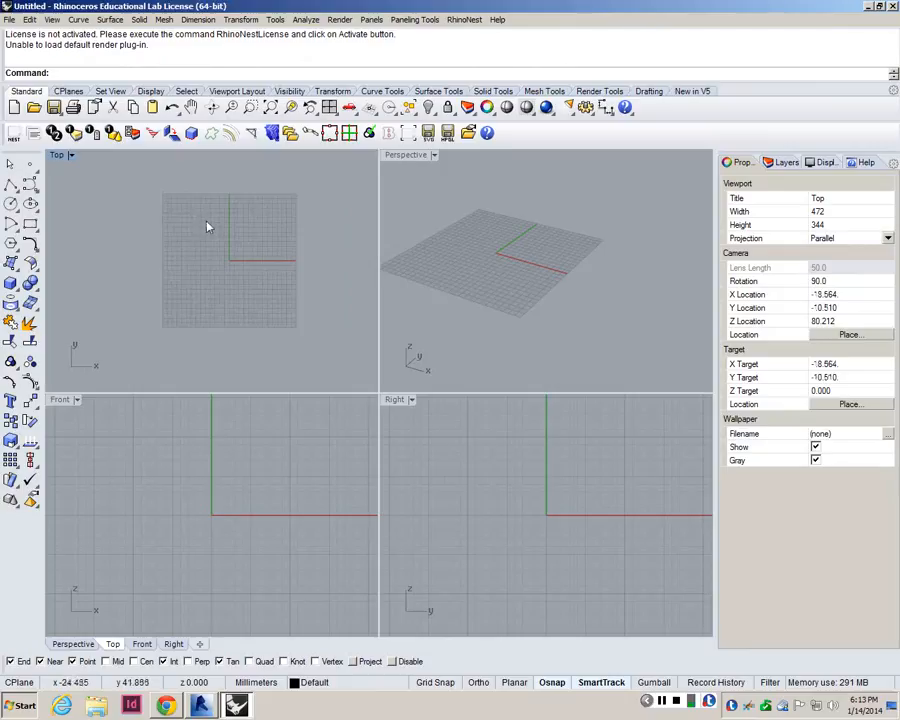
pyautogui.scroll(2, 215, 252)
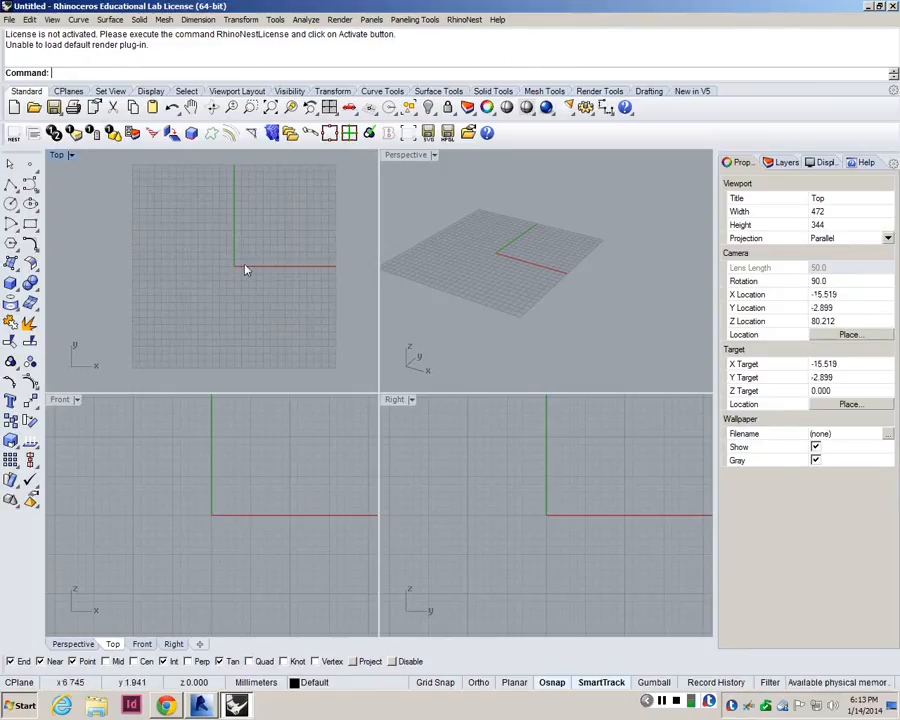
pyautogui.moveTo(337, 294); pyautogui.dragTo(247, 301, button='right')
pyautogui.scroll(-4, 162, 225)
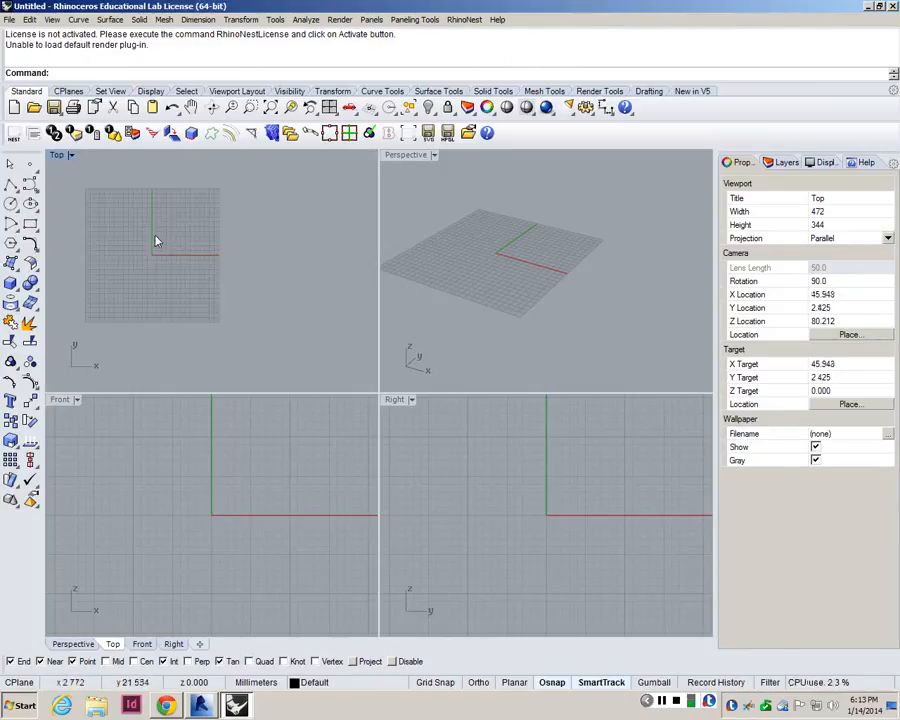
pyautogui.moveTo(155, 243); pyautogui.dragTo(233, 252, button='right')
pyautogui.scroll(4, 233, 252)
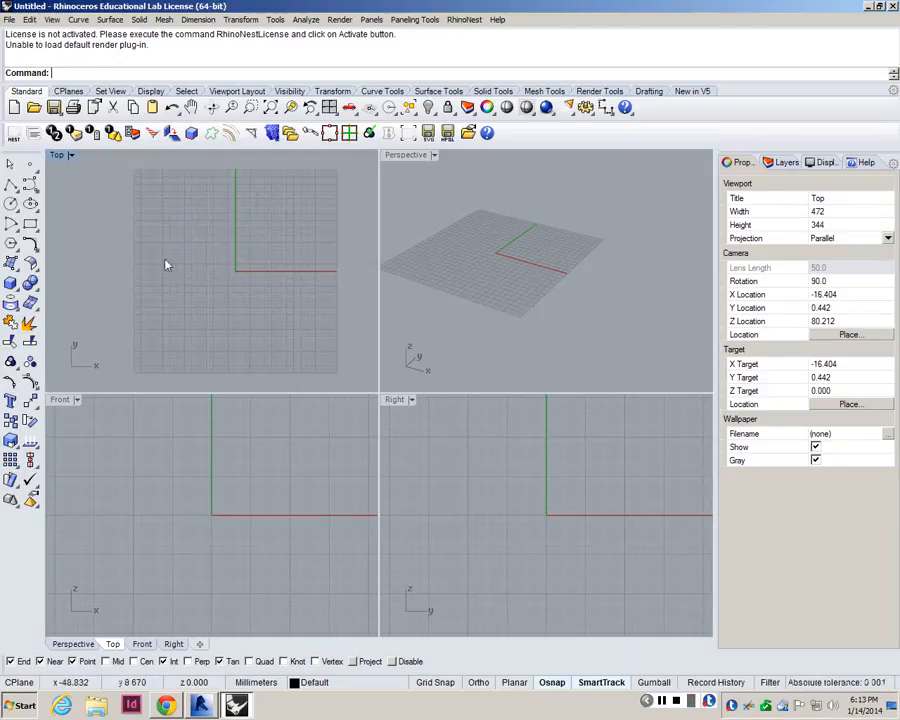
pyautogui.moveTo(185, 272); pyautogui.dragTo(158, 260, button='right')
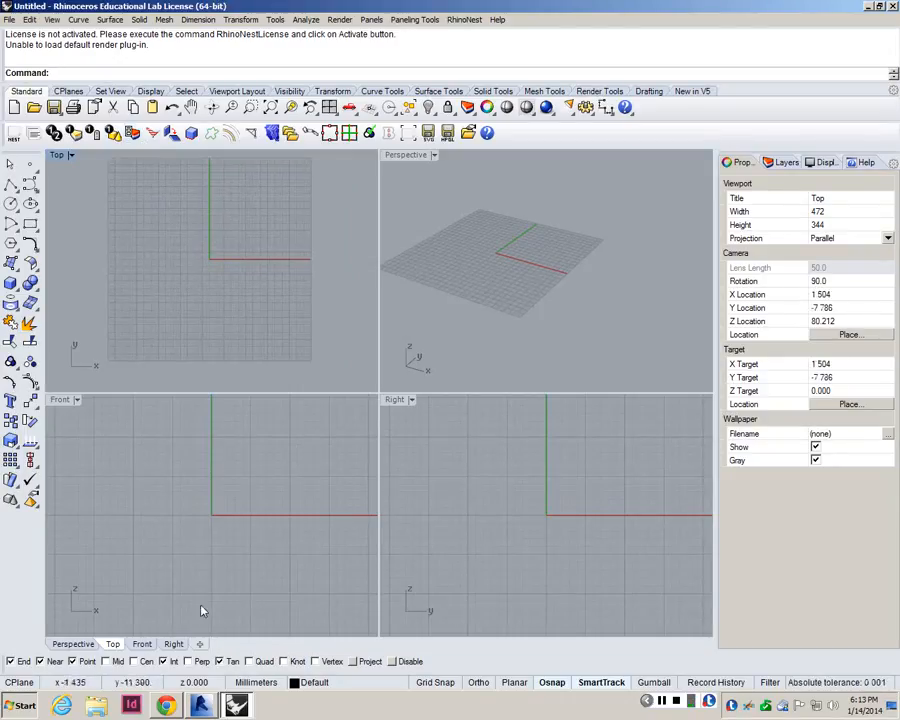
pyautogui.moveTo(138, 202); pyautogui.dragTo(142, 216, button='right')
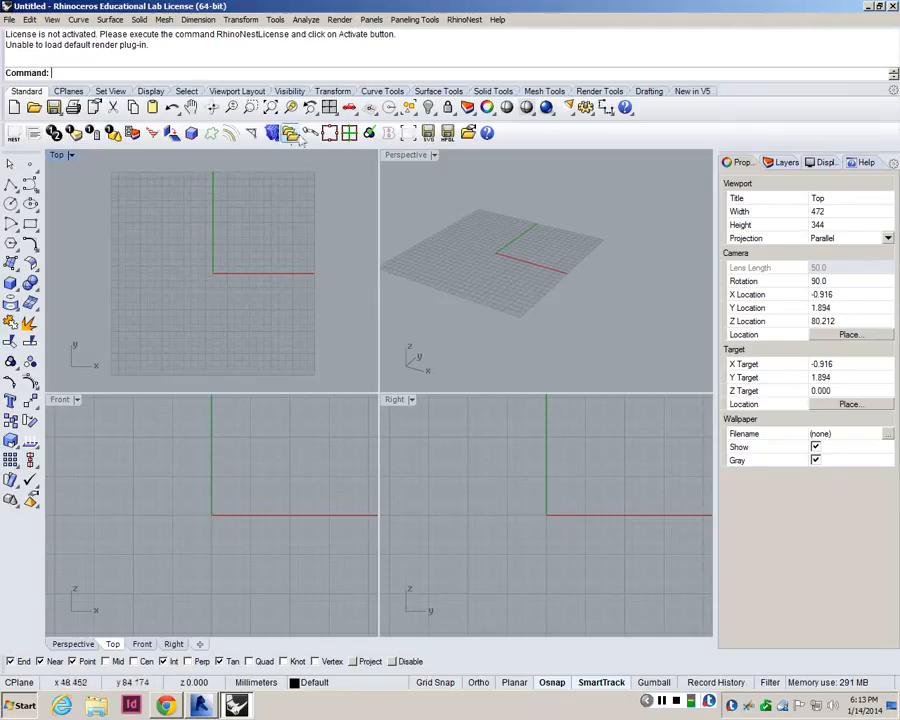
# - Set the document's model units to inches
pyautogui.click(275, 19)
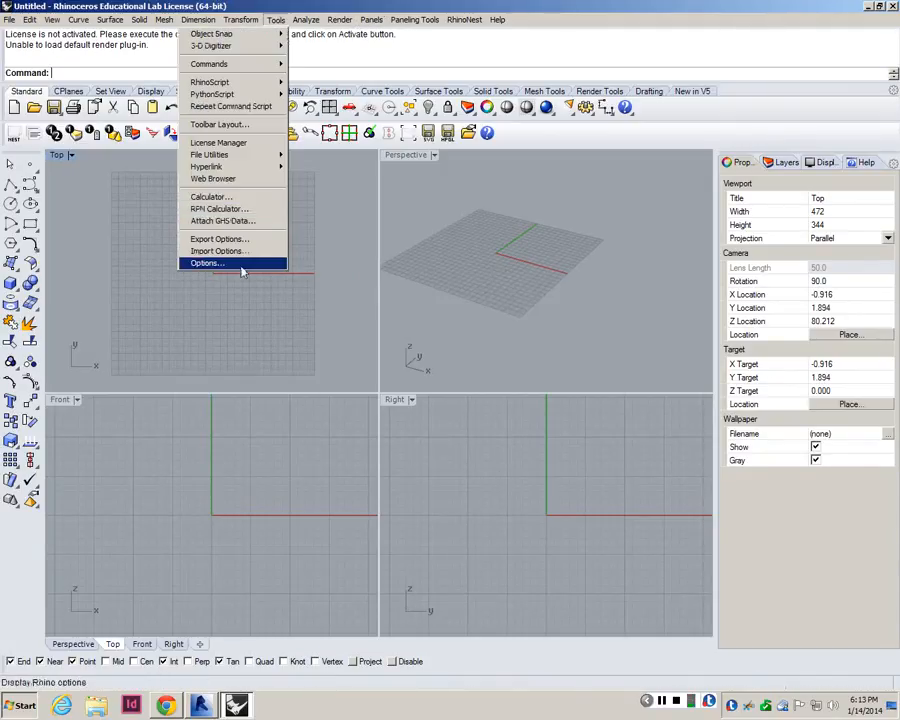
pyautogui.click(232, 262)
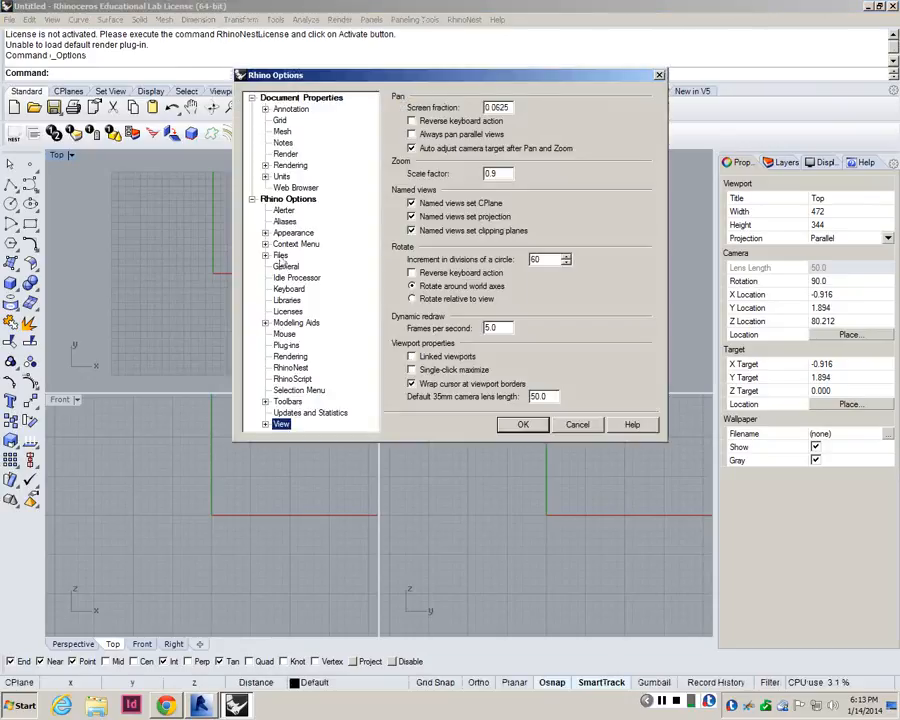
pyautogui.click(281, 176)
pyautogui.click(490, 121)
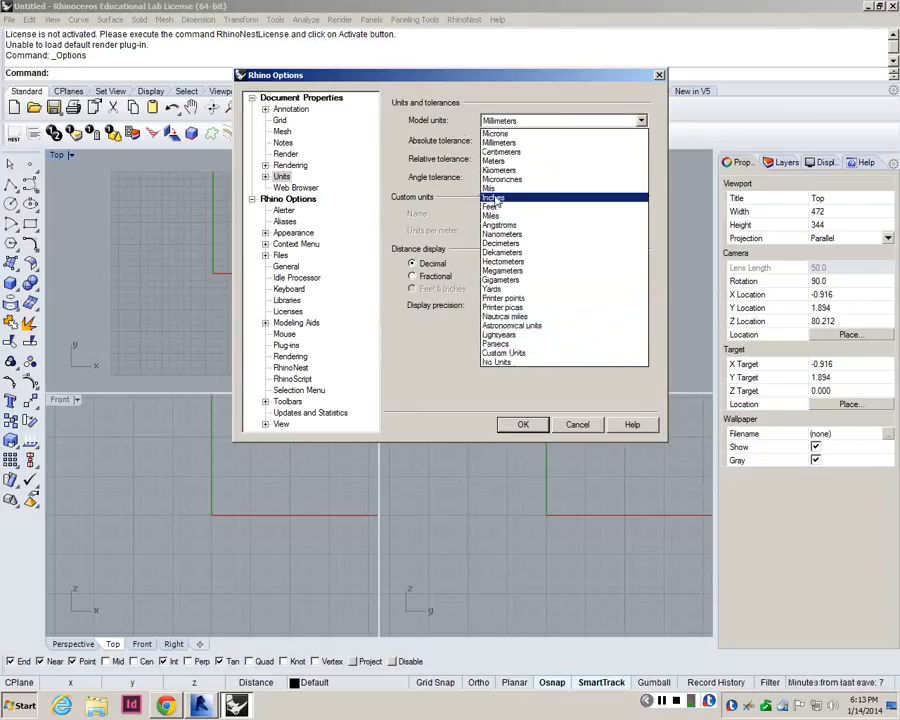
pyautogui.click(496, 199)
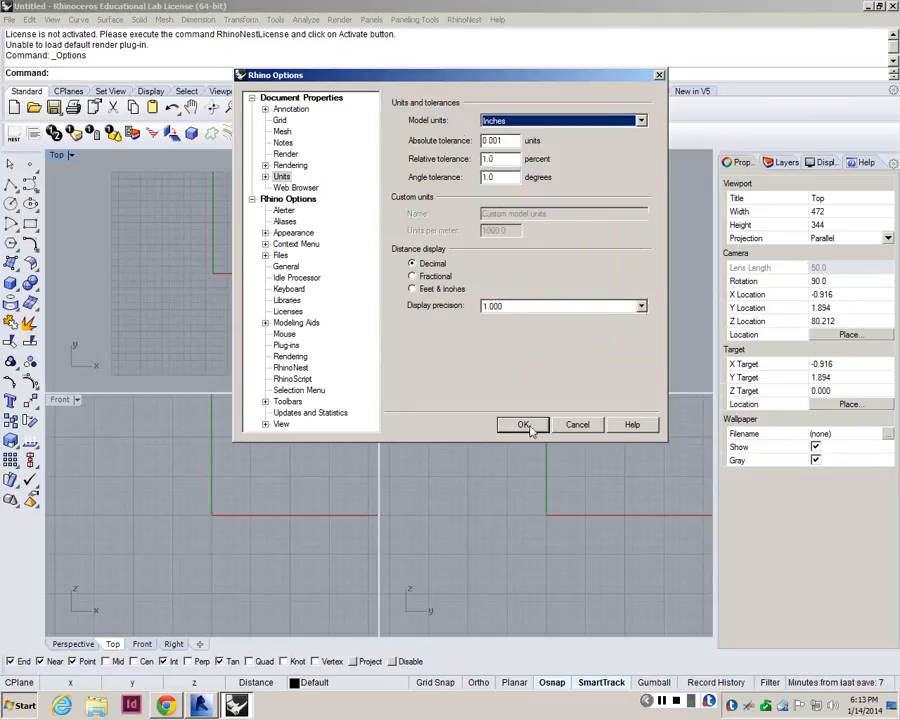
pyautogui.click(530, 426)
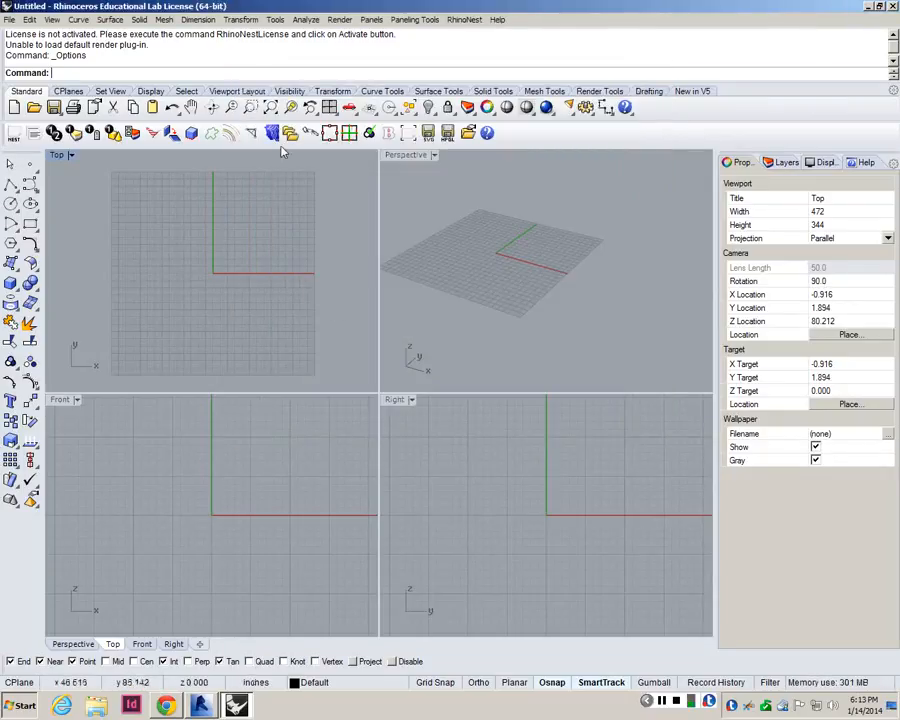
# - Set the document's model units to feet
pyautogui.click(275, 19)
pyautogui.click(205, 264)
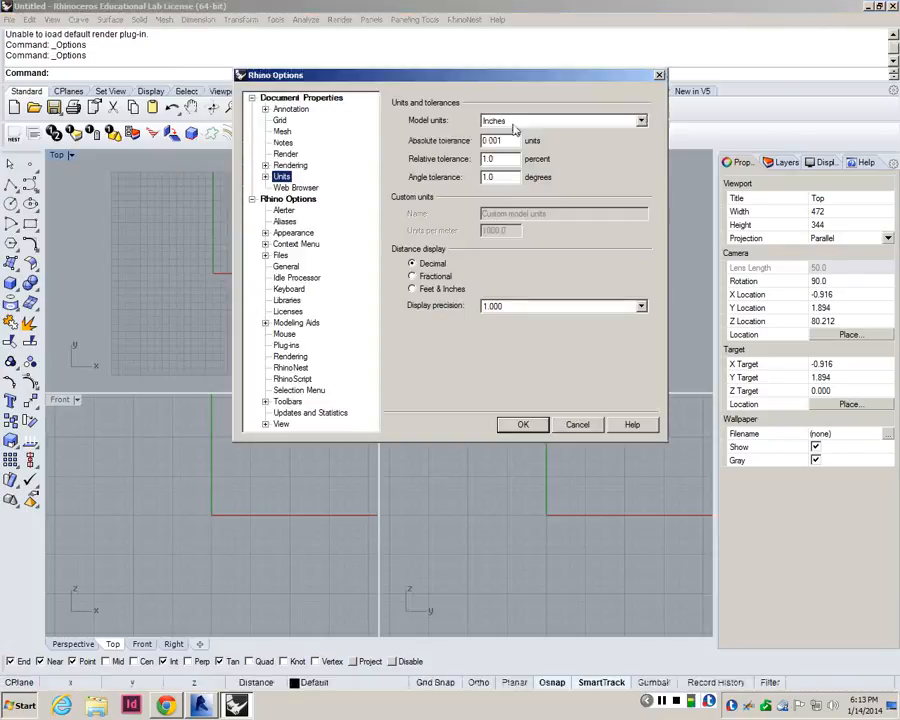
pyautogui.click(560, 120)
pyautogui.click(500, 207)
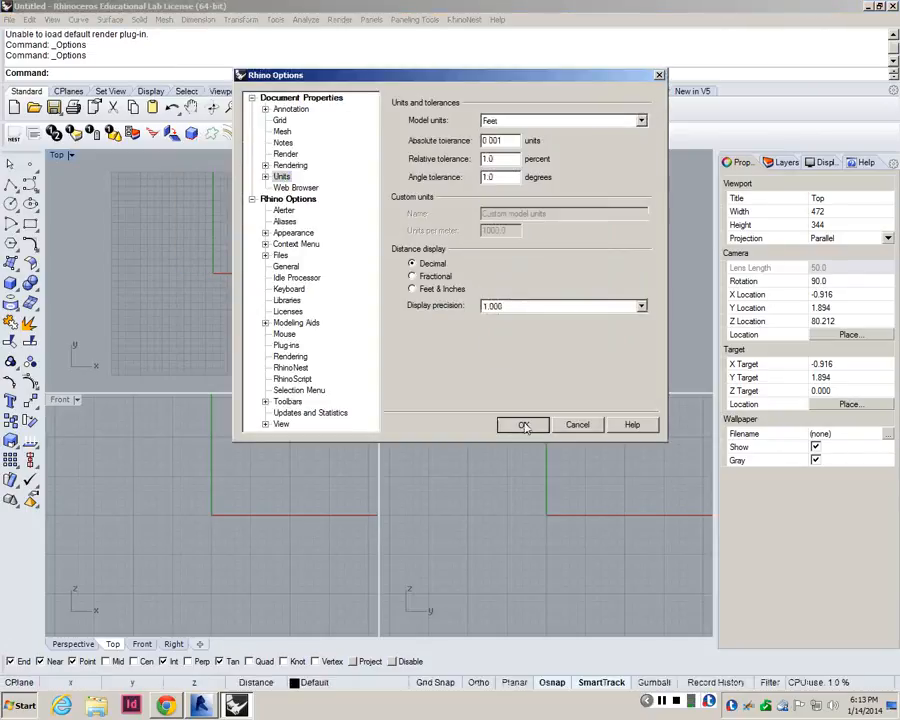
pyautogui.click(523, 424)
# - Start a polyline at the grid's upper-left corner in the Top view and draw a 200 ft horizontal upper edge
pyautogui.scroll(-5, 197, 268)
pyautogui.scroll(10, 180, 264)
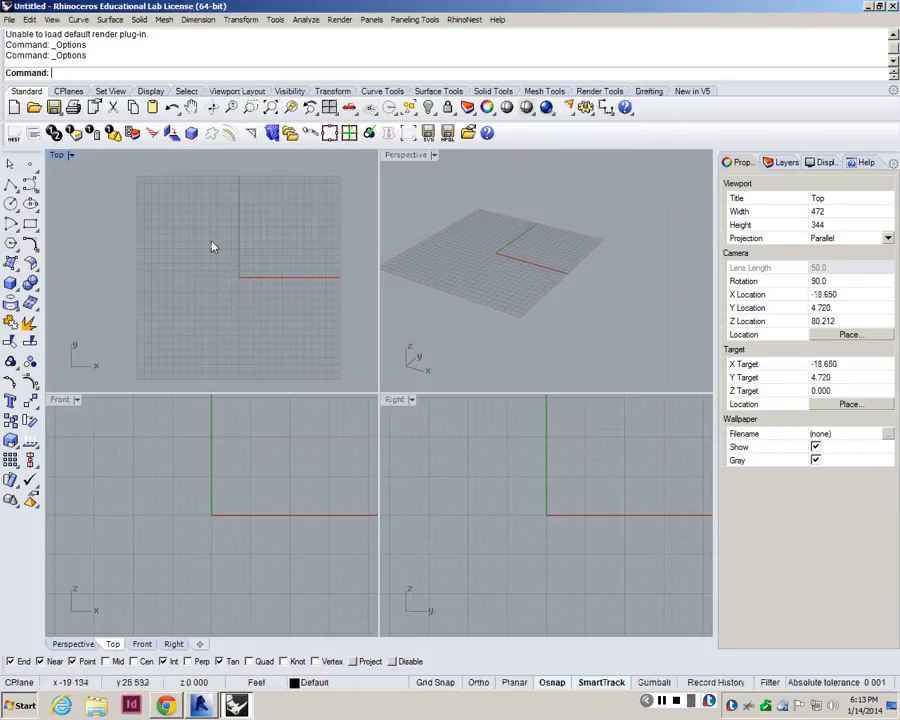
pyautogui.scroll(-2, 209, 241)
pyautogui.click(12, 184)
pyautogui.scroll(-1, 181, 210)
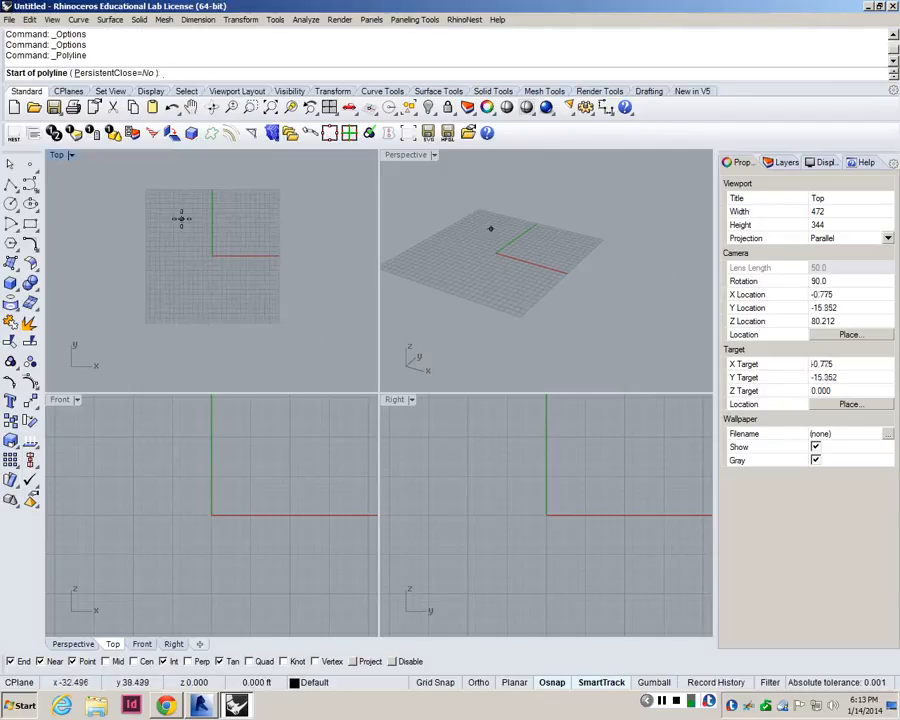
pyautogui.click(34, 229)
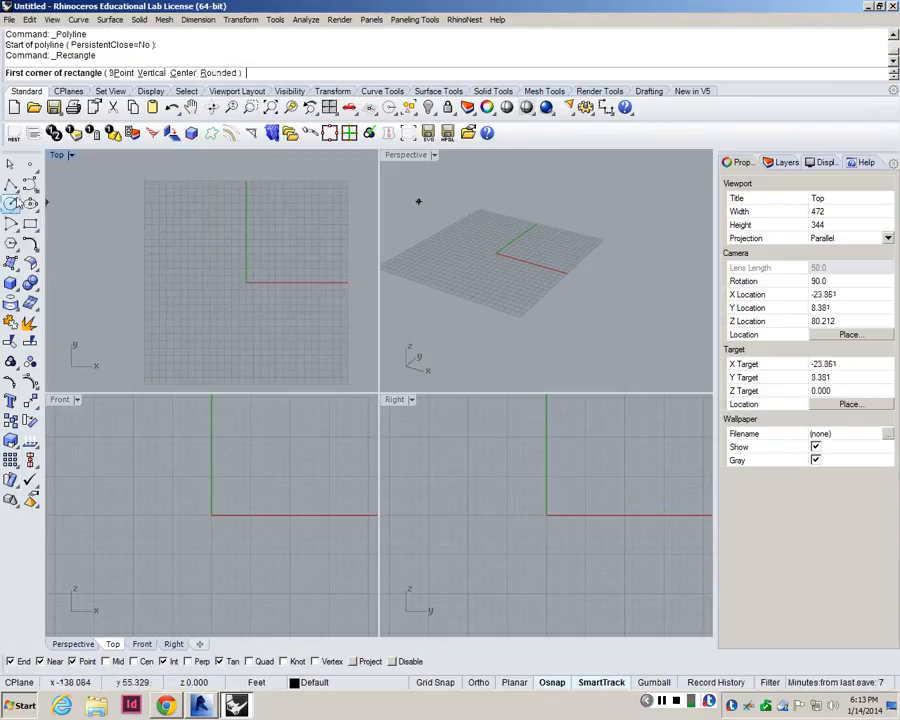
pyautogui.click(12, 186)
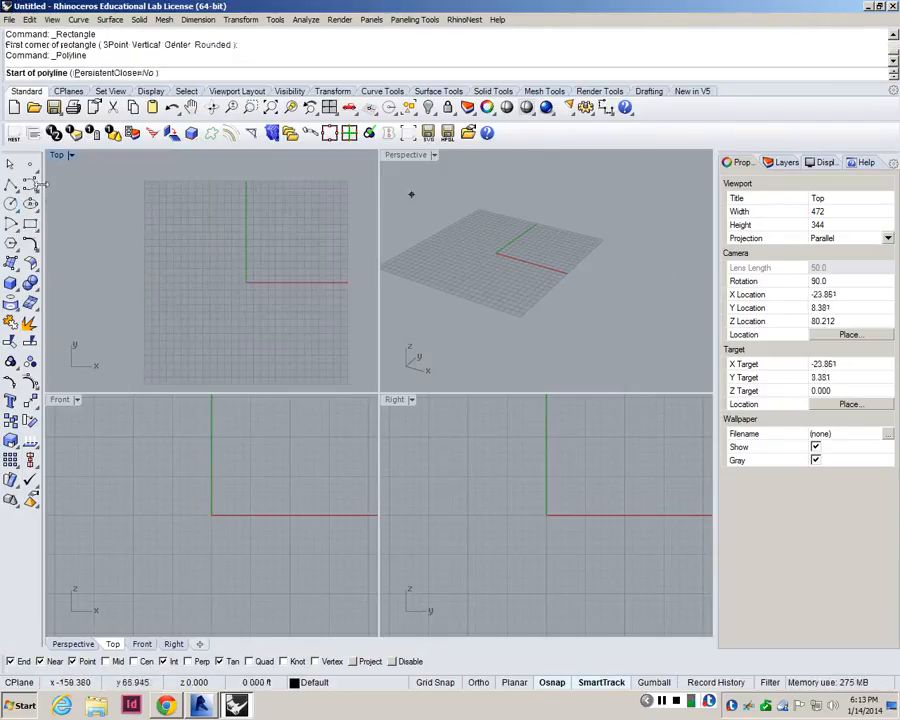
pyautogui.click(146, 182)
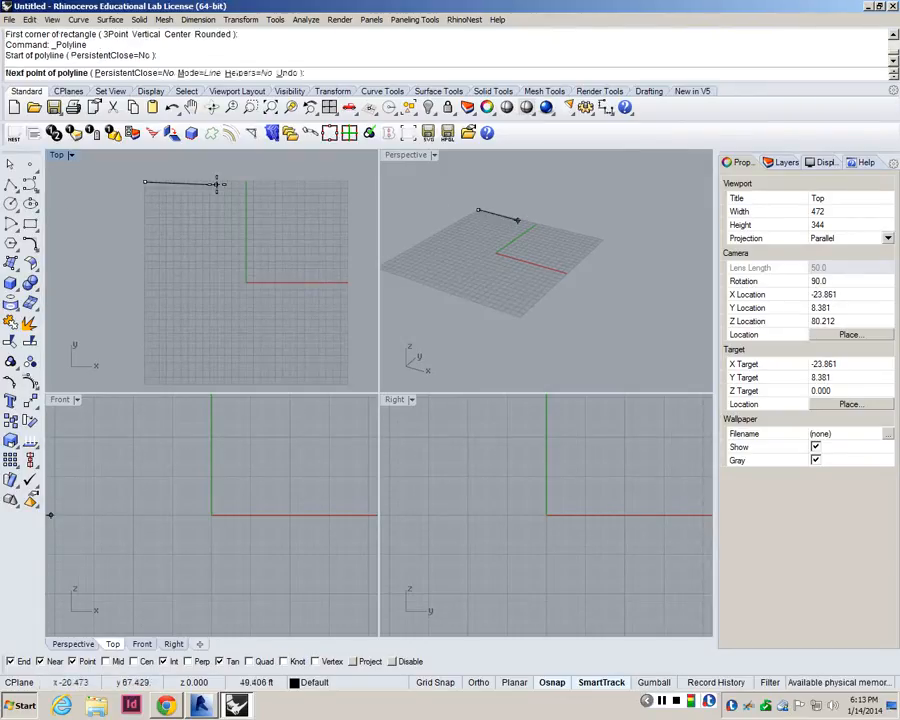
pyautogui.press('Return')
pyautogui.scroll(-5, 70, 200)
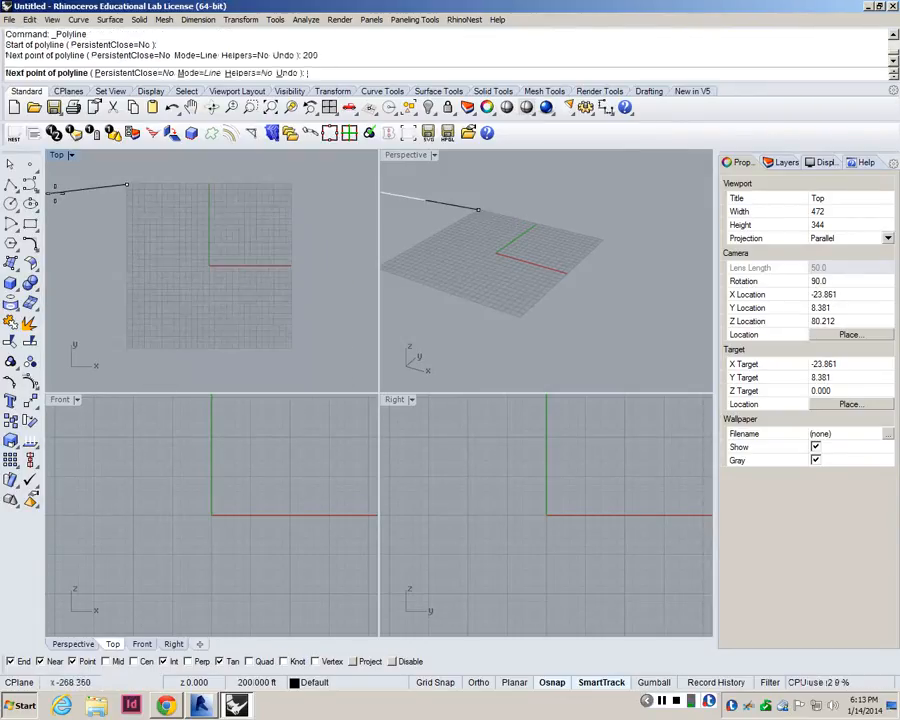
pyautogui.click(200, 200)
# - Add a 200 ft vertical edge downward and a matching lower edge, closing the polyline into a 200 ft square site boundary
pyautogui.write('2')
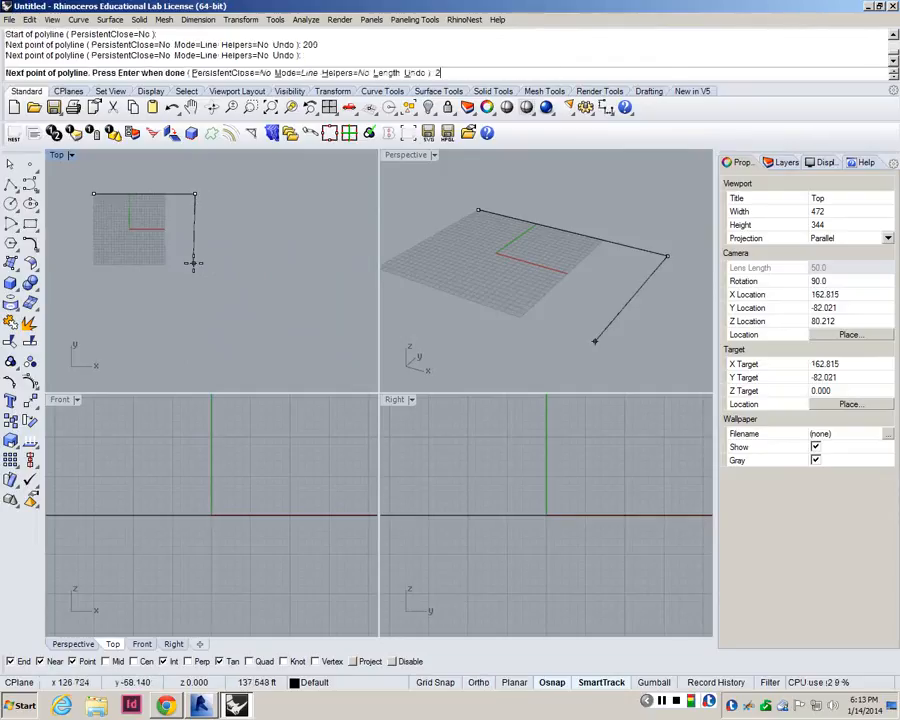
pyautogui.write('00')
pyautogui.press('Return')
pyautogui.click(194, 294)
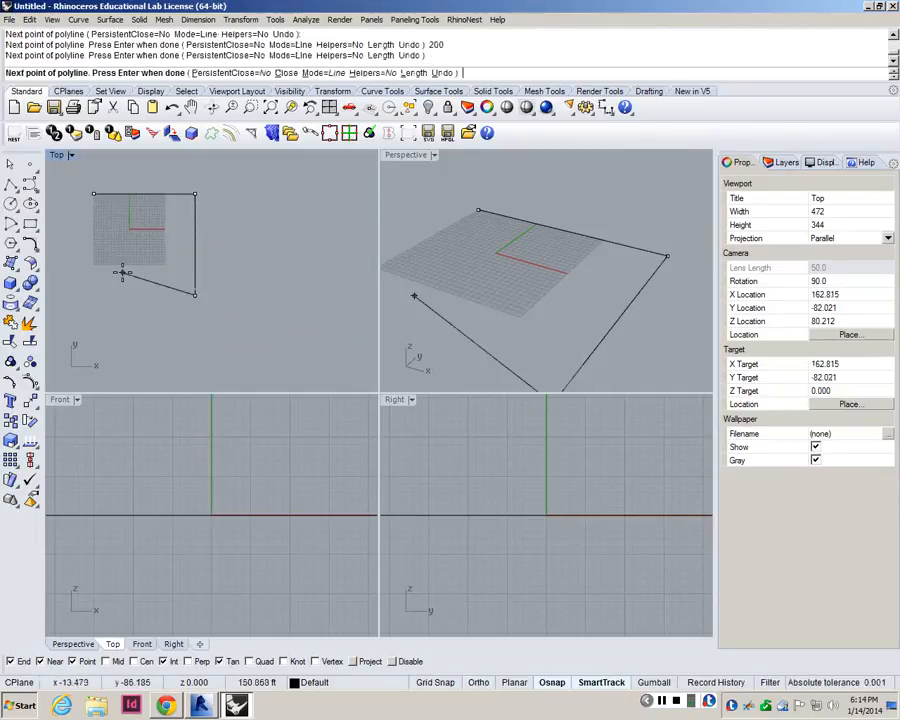
pyautogui.click(93, 294)
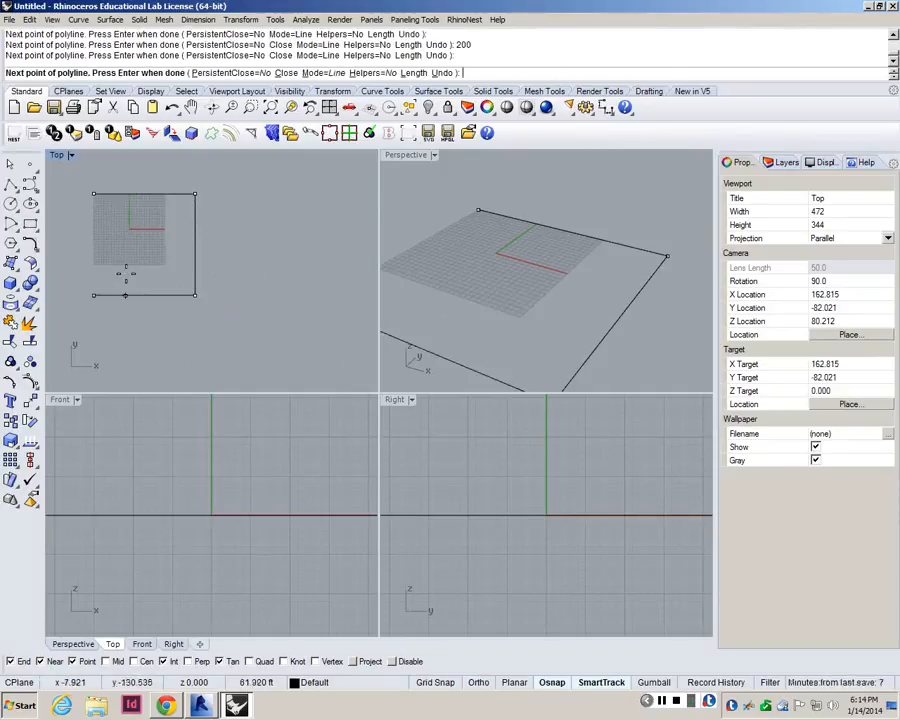
pyautogui.write('c')
pyautogui.press('Return')
pyautogui.scroll(-6, 131, 238)
pyautogui.moveTo(136, 236); pyautogui.dragTo(237, 277, button='right')
pyautogui.scroll(6, 237, 277)
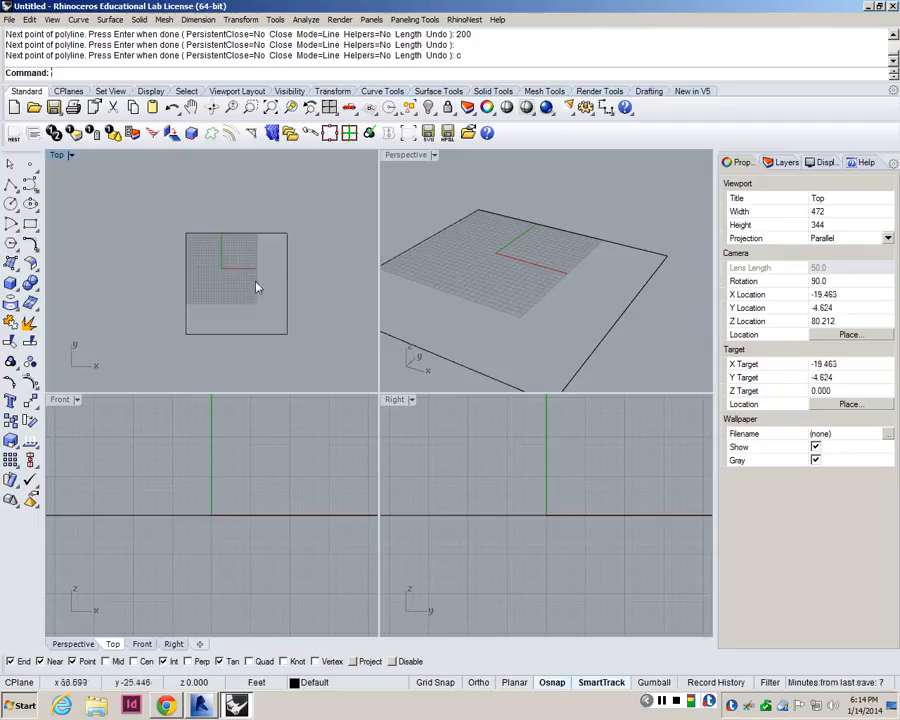
pyautogui.scroll(-8, 240, 150)
pyautogui.scroll(4, 273, 205)
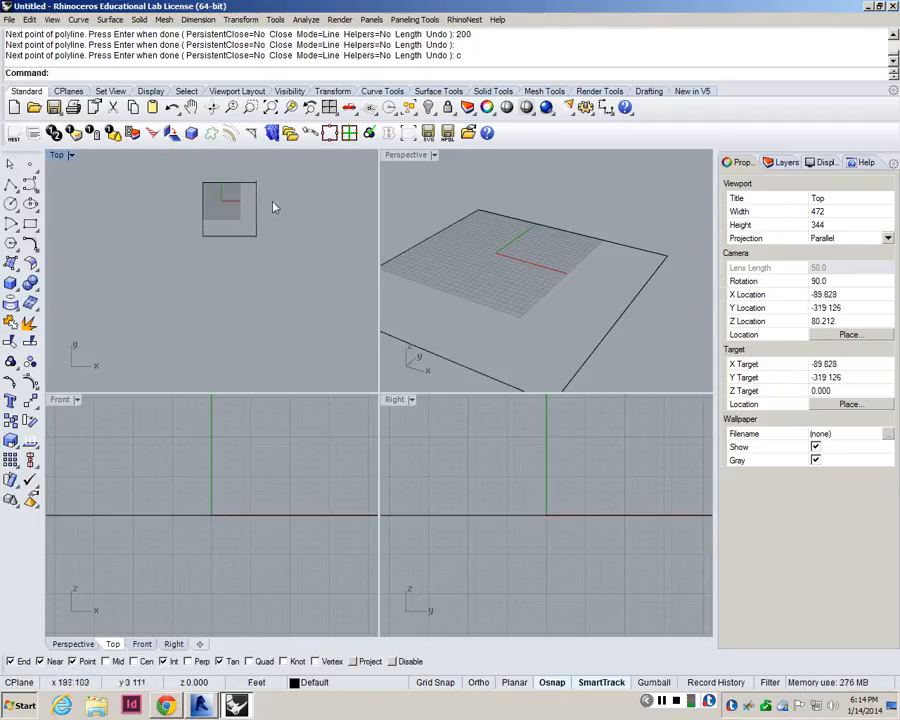
pyautogui.scroll(4, 224, 233)
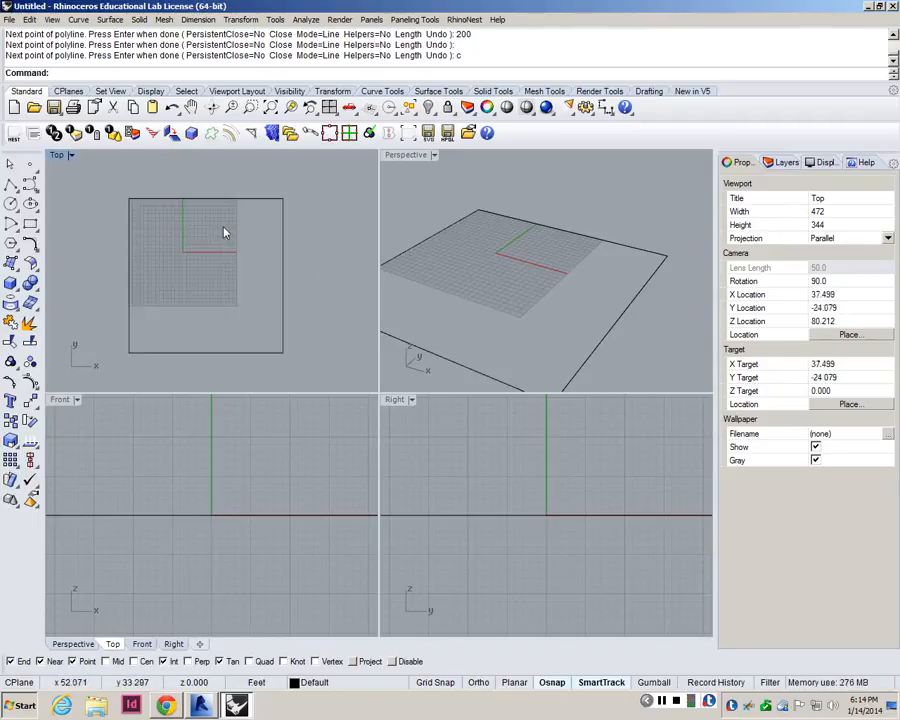
# - Draw a wavy degree-3 contour curve across the site boundary's upper-left corner, extending past its left and upper edges
pyautogui.click(30, 186)
pyautogui.scroll(3, 132, 218)
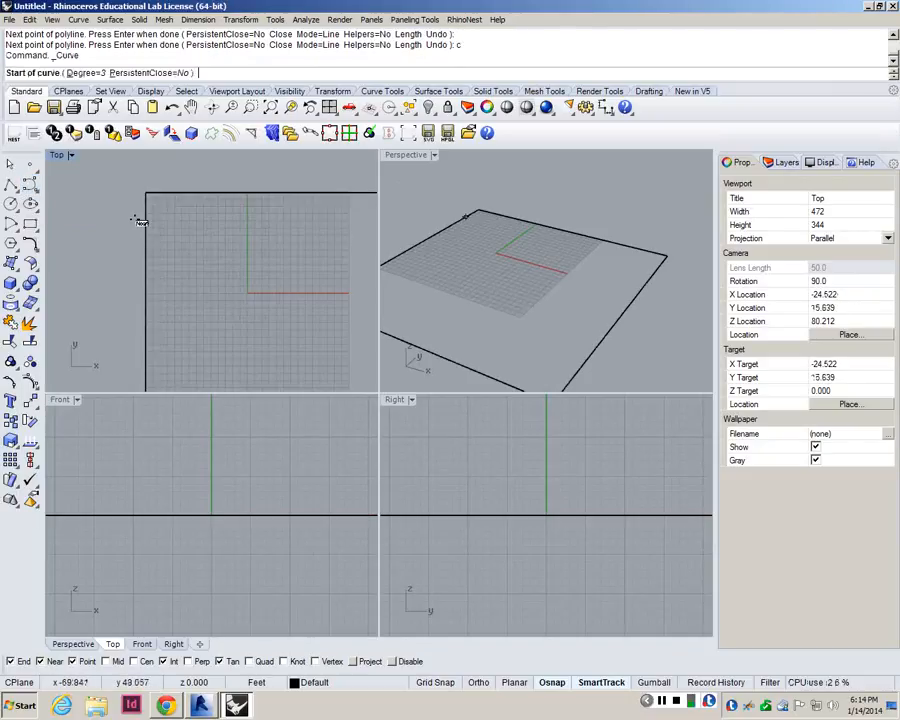
pyautogui.click(119, 217)
pyautogui.click(132, 206)
pyautogui.click(171, 213)
pyautogui.click(222, 212)
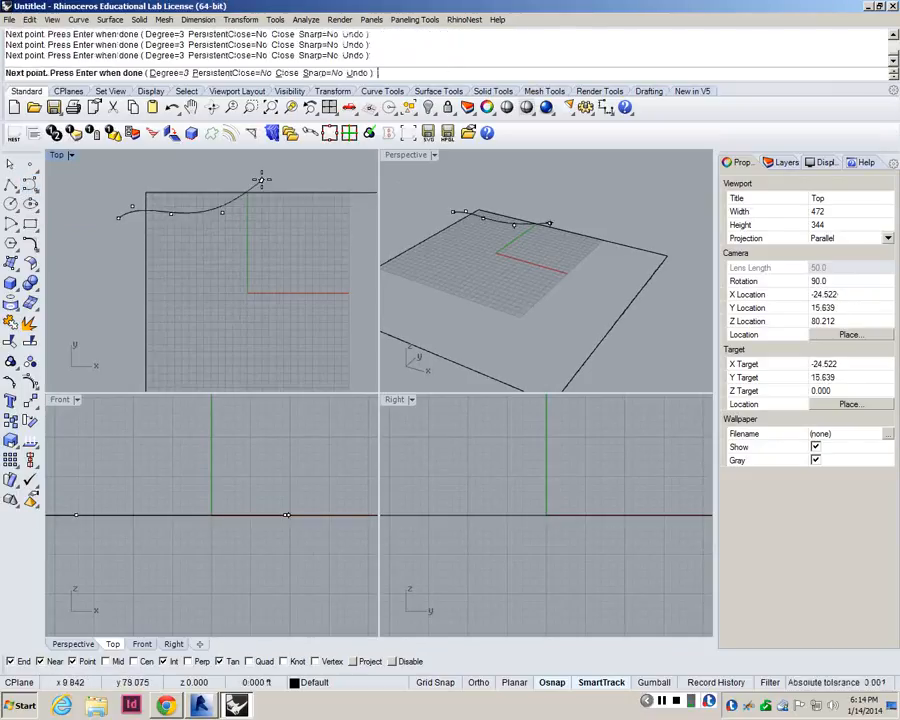
pyautogui.click(261, 180)
pyautogui.rightClick(261, 180)
# - Draw a second contour curve just below the first, from outside the boundary's left edge to beyond its upper edge
pyautogui.scroll(-2, 178, 217)
pyautogui.rightClick(166, 228)
pyautogui.click(90, 233)
pyautogui.click(139, 218)
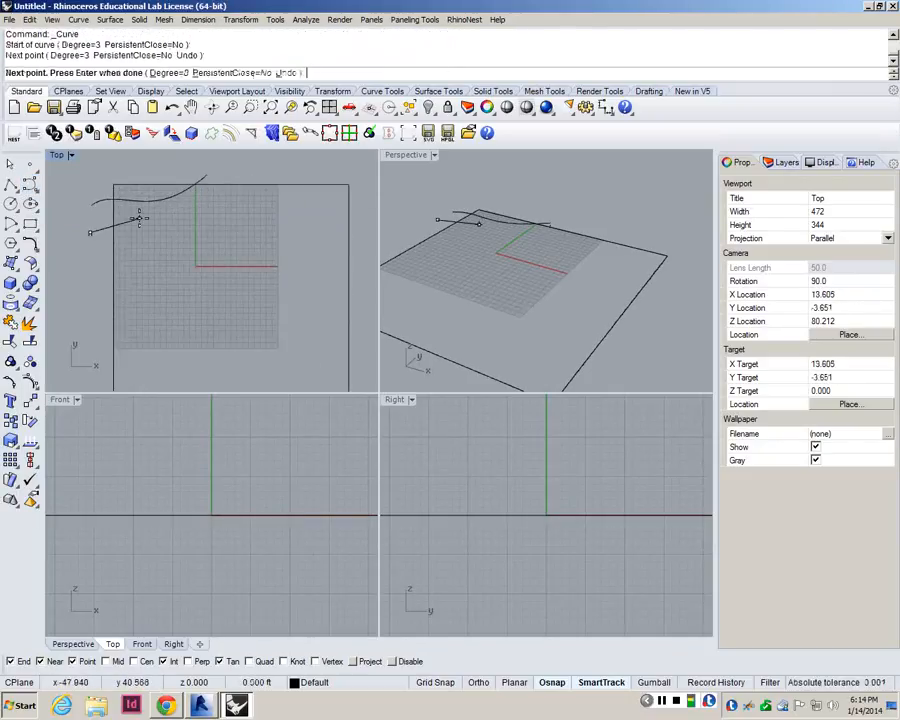
pyautogui.click(165, 236)
pyautogui.click(217, 222)
pyautogui.rightClick(249, 169)
# - Draw a third, longer contour curve below the other two, running from beyond the left edge past the upper edge
pyautogui.scroll(-6, 249, 170)
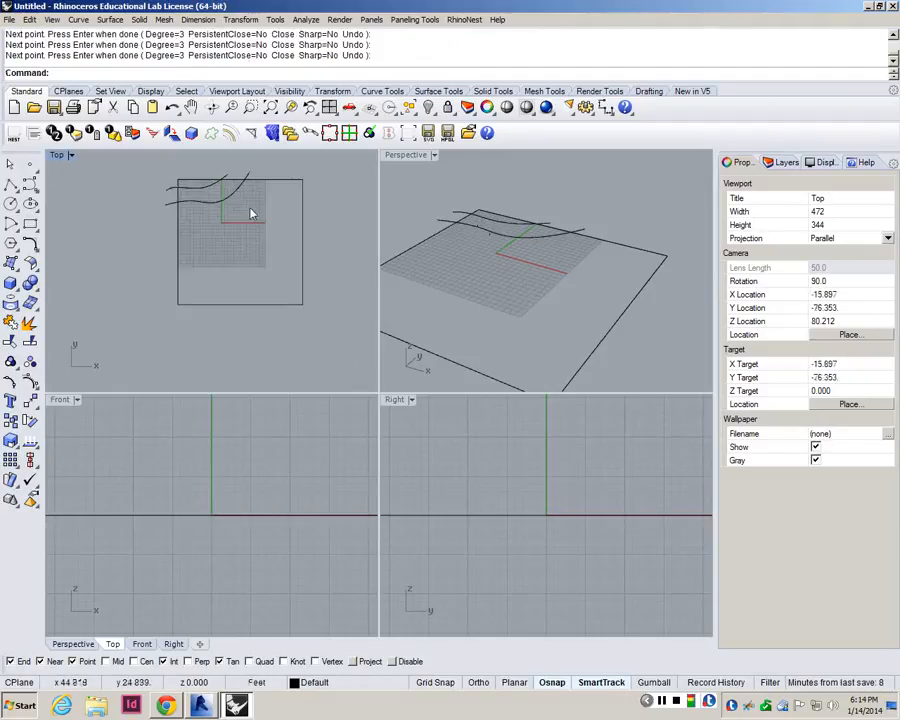
pyautogui.moveTo(167, 189); pyautogui.dragTo(127, 197, button='right')
pyautogui.scroll(4, 124, 198)
pyautogui.rightClick(118, 200)
pyautogui.scroll(4, 117, 195)
pyautogui.scroll(-2, 118, 196)
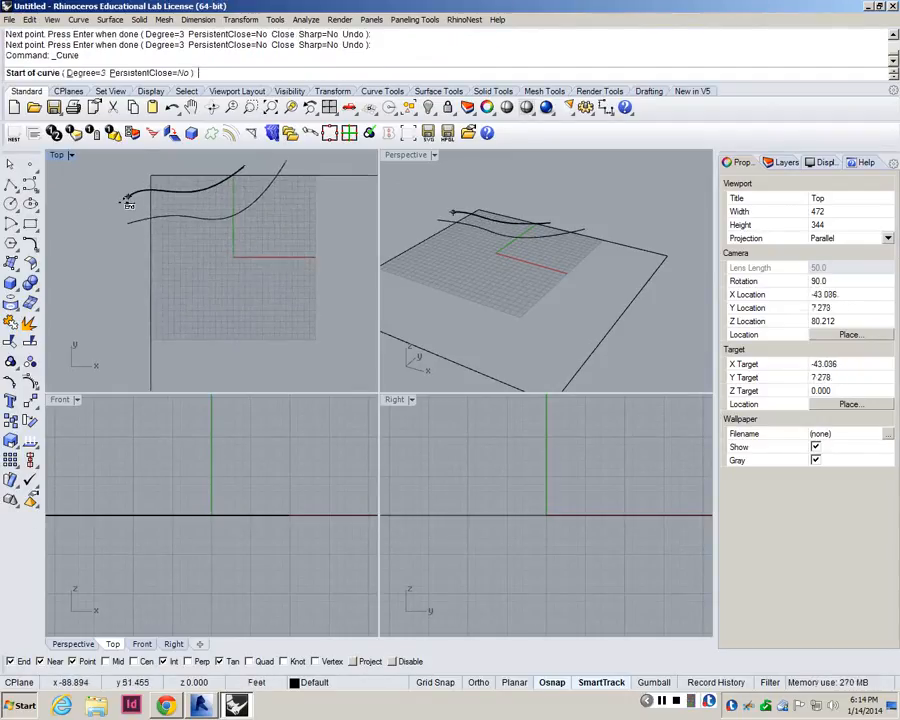
pyautogui.click(127, 247)
pyautogui.click(151, 240)
pyautogui.click(207, 237)
pyautogui.scroll(-6, 249, 239)
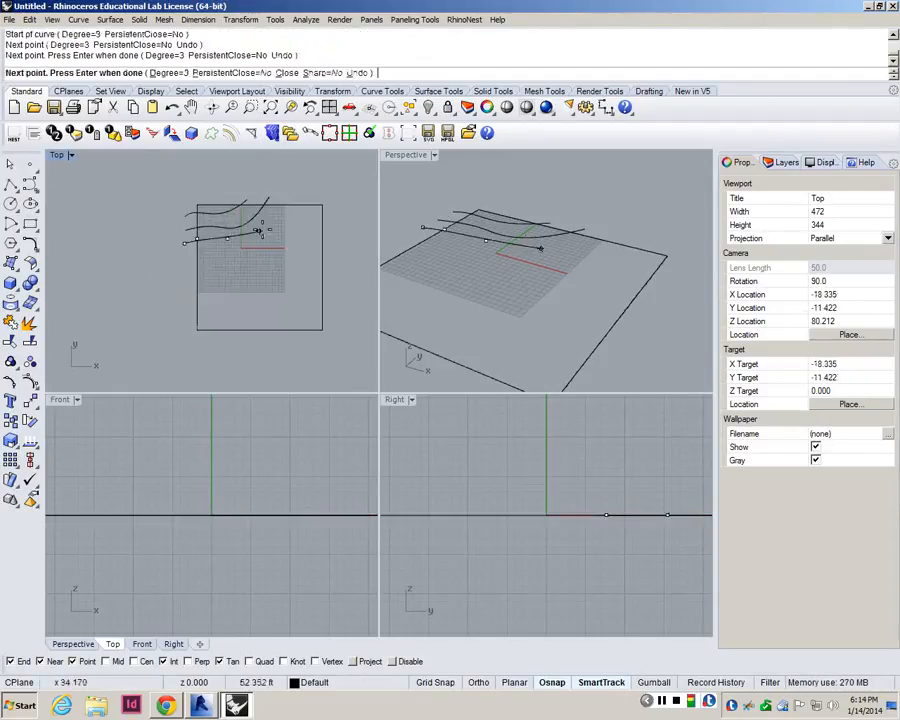
pyautogui.click(264, 228)
pyautogui.click(295, 190)
pyautogui.click(315, 192)
pyautogui.rightClick(267, 226)
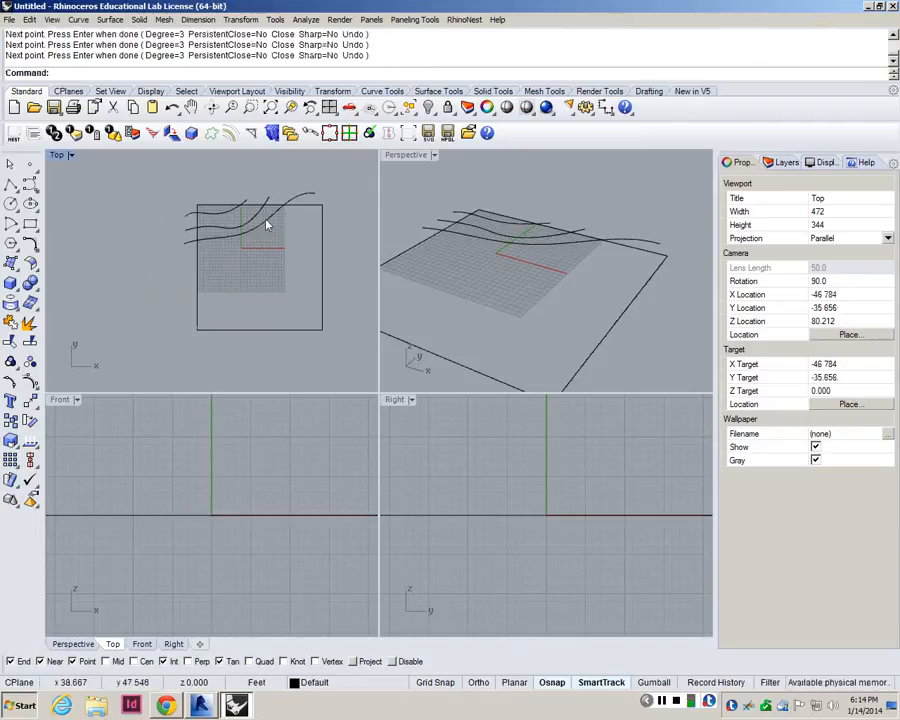
# - Draw a U-shaped contour curve near the boundary's upper-right corner, with both ends extending past the right or upper edge
pyautogui.scroll(4, 262, 234)
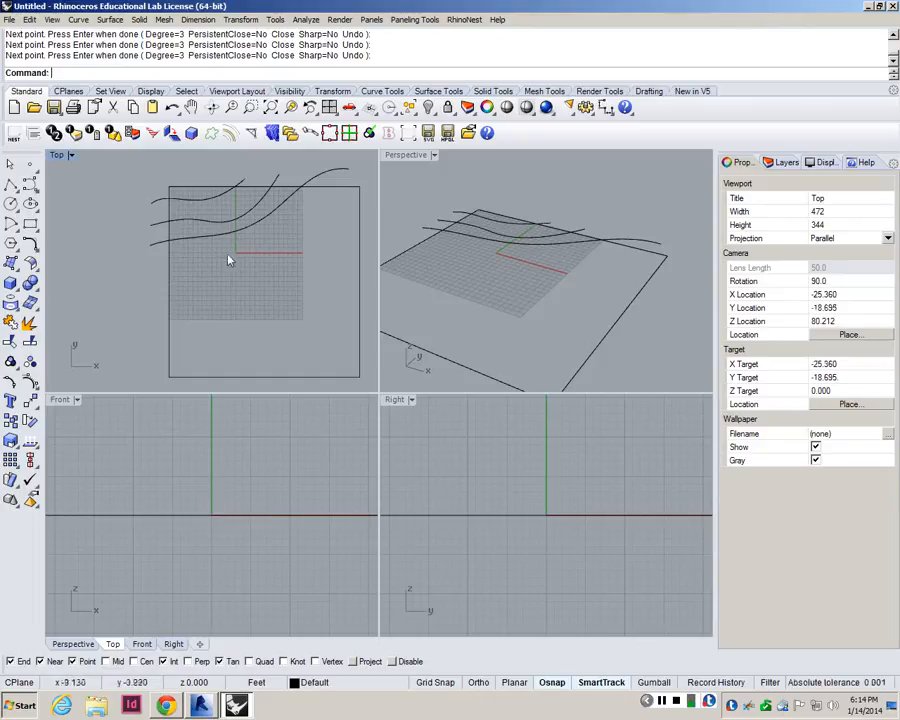
pyautogui.rightClick(156, 257)
pyautogui.scroll(4, 156, 257)
pyautogui.scroll(-6, 159, 251)
pyautogui.scroll(3, 320, 200)
pyautogui.click(323, 197)
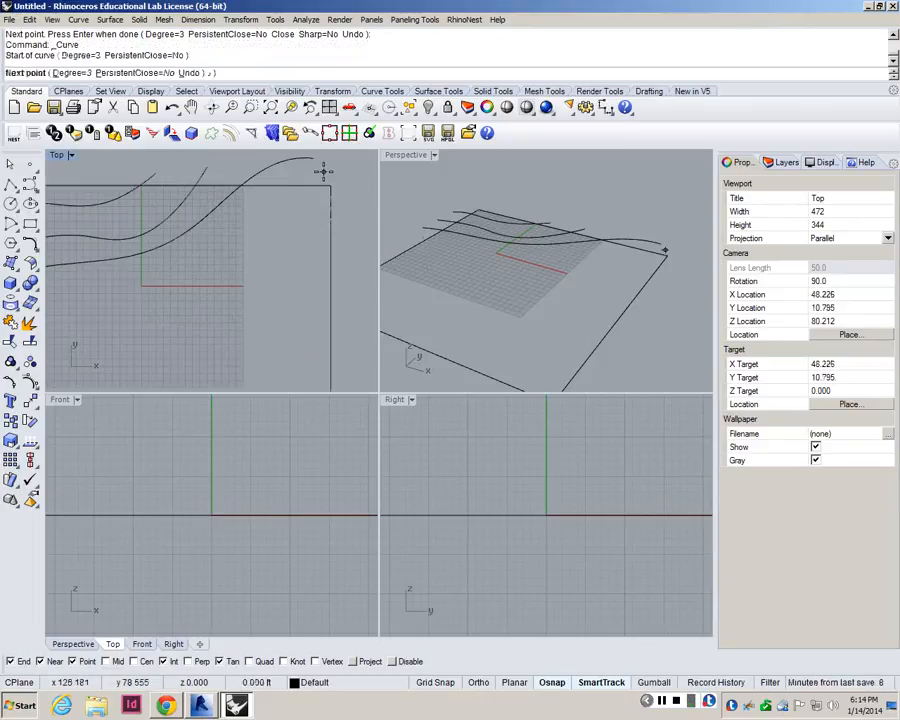
pyautogui.click(245, 188)
pyautogui.click(236, 258)
pyautogui.click(279, 283)
pyautogui.click(345, 280)
pyautogui.rightClick(354, 207)
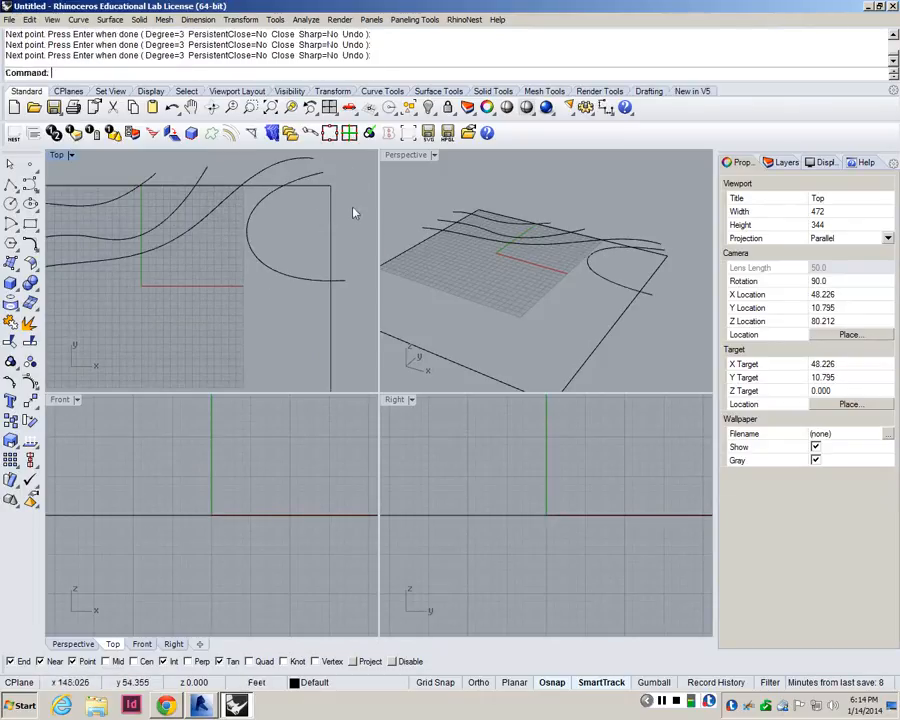
# - Draw a smaller U-shaped contour curve nested inside the first one near the upper-right corner, with both ends past the right edge
pyautogui.moveTo(354, 207); pyautogui.dragTo(352, 205, button='right')
pyautogui.rightClick(352, 205)
pyautogui.click(345, 190)
pyautogui.click(293, 207)
pyautogui.click(289, 239)
pyautogui.click(357, 260)
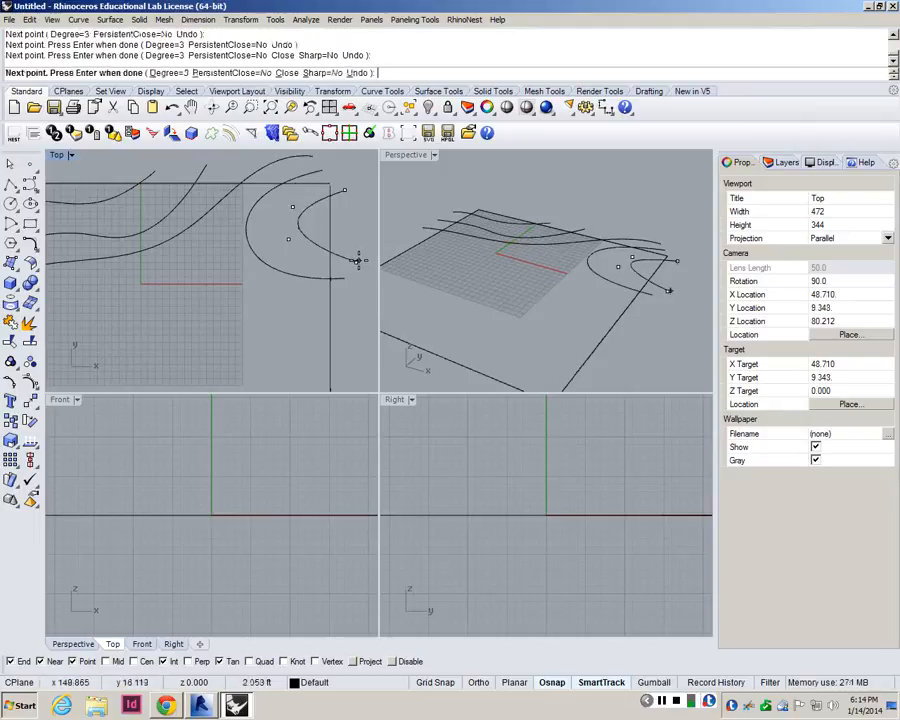
pyautogui.rightClick(357, 260)
# - Draw a contour curve below the existing ones, spanning the site from beyond the left edge to beyond the right edge
pyautogui.scroll(-2, 357, 260)
pyautogui.moveTo(128, 290); pyautogui.dragTo(181, 236, button='right')
pyautogui.rightClick(181, 236)
pyautogui.click(127, 240)
pyautogui.click(184, 231)
pyautogui.click(242, 215)
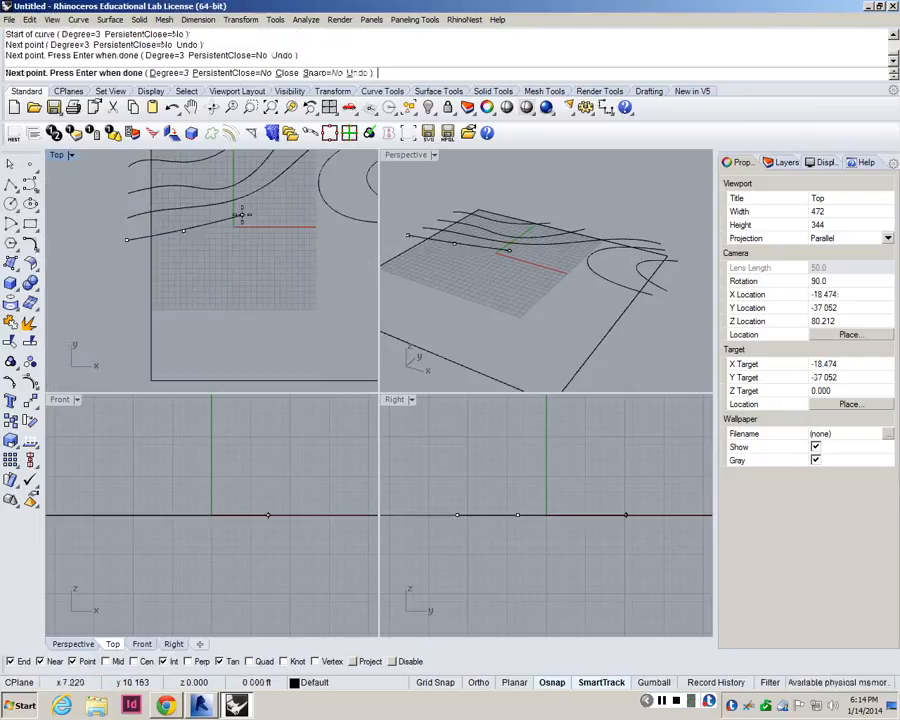
pyautogui.click(277, 206)
pyautogui.click(333, 231)
pyautogui.scroll(-6, 324, 238)
pyautogui.rightClick(358, 264)
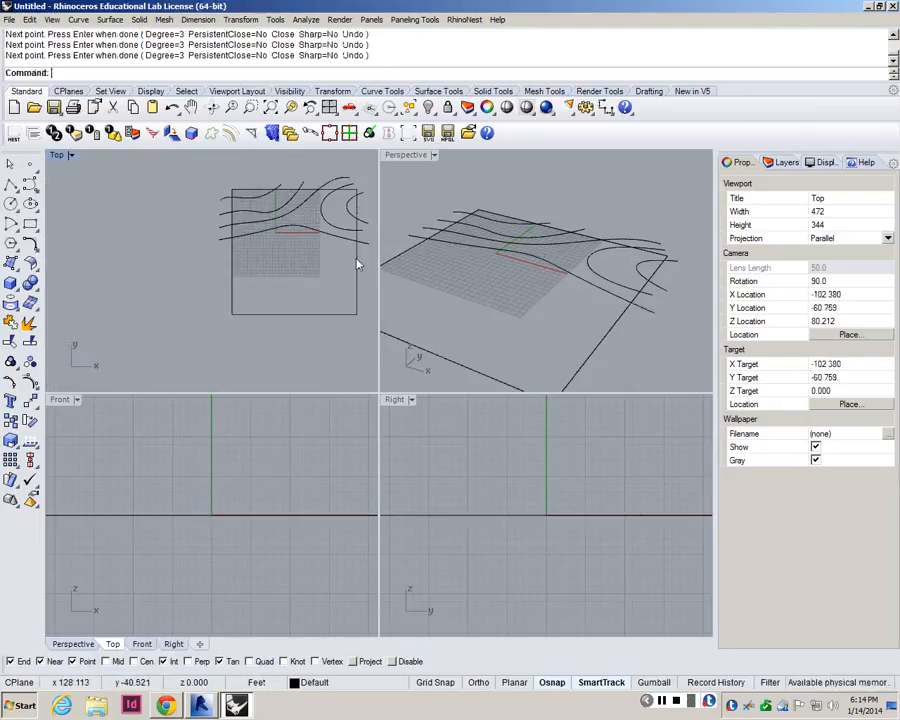
# - Draw an arched contour curve across the lower part of the site, from below the bottom edge to beyond the right edge
pyautogui.scroll(2, 357, 263)
pyautogui.moveTo(357, 263); pyautogui.dragTo(319, 245, button='right')
pyautogui.rightClick(151, 320)
pyautogui.click(191, 326)
pyautogui.click(242, 280)
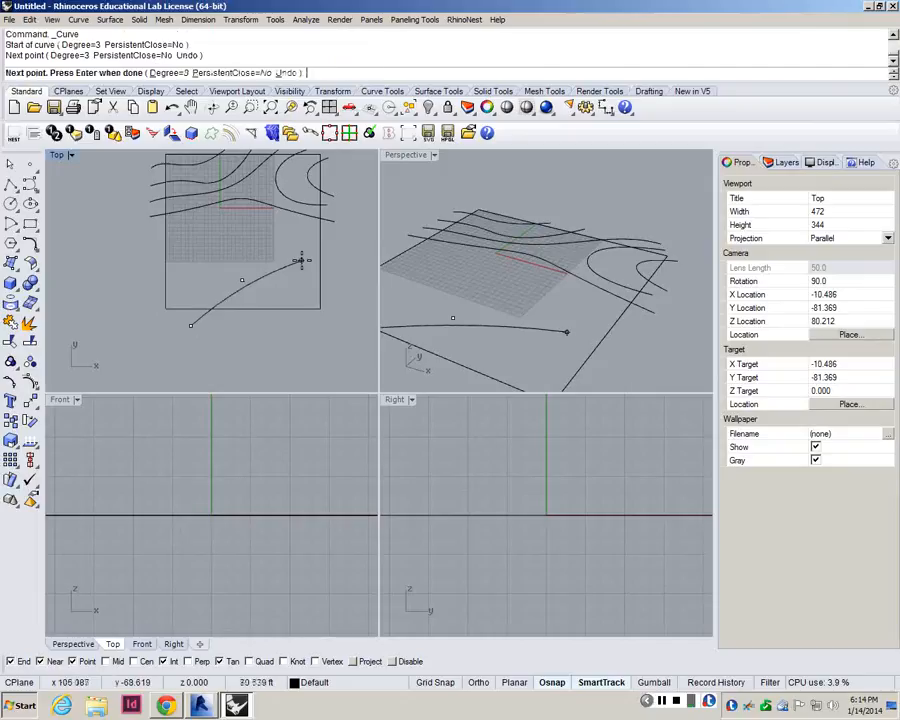
pyautogui.click(301, 260)
pyautogui.click(338, 261)
pyautogui.rightClick(355, 262)
# - Draw a second arched contour curve just below the previous one, from beyond the right edge to below the bottom edge
pyautogui.rightClick(349, 271)
pyautogui.click(338, 261)
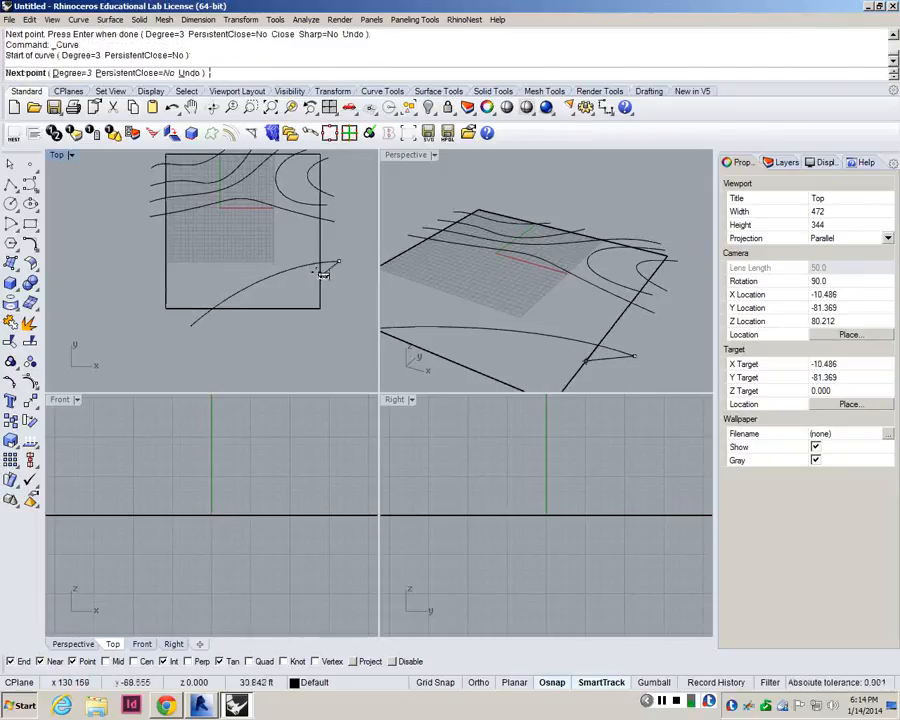
pyautogui.scroll(4, 320, 275)
pyautogui.click(272, 284)
pyautogui.click(230, 326)
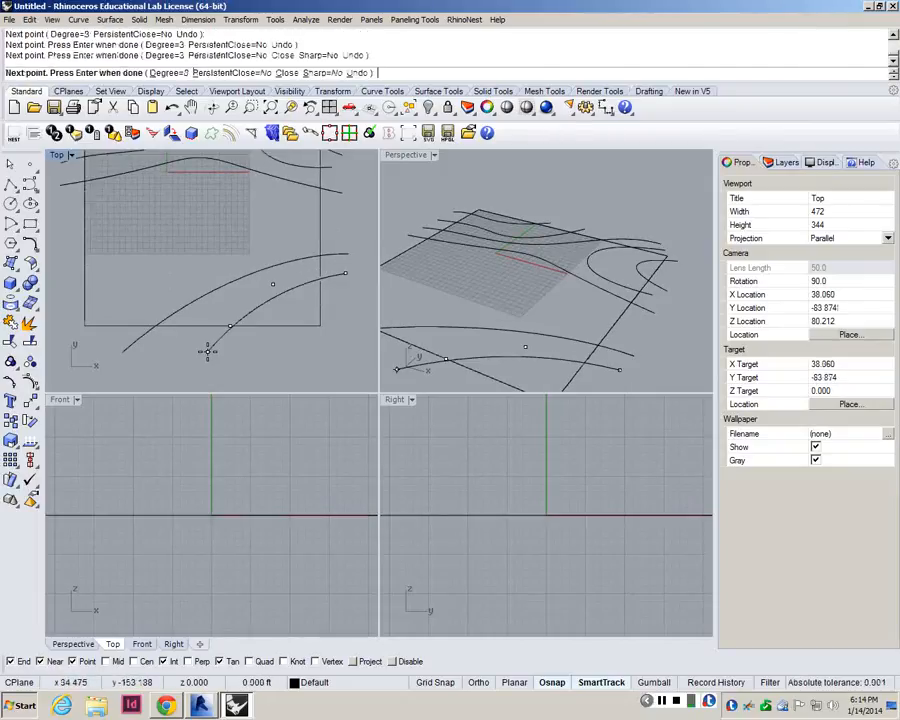
pyautogui.rightClick(208, 352)
# - Draw a short contour curve cutting across the boundary's lower-right corner, with both ends outside the boundary
pyautogui.rightClick(208, 352)
pyautogui.click(283, 345)
pyautogui.click(330, 300)
pyautogui.rightClick(334, 300)
# - Draw an arched contour curve across the middle of the site, from beyond the right edge to beyond the left edge
pyautogui.scroll(-4, 287, 262)
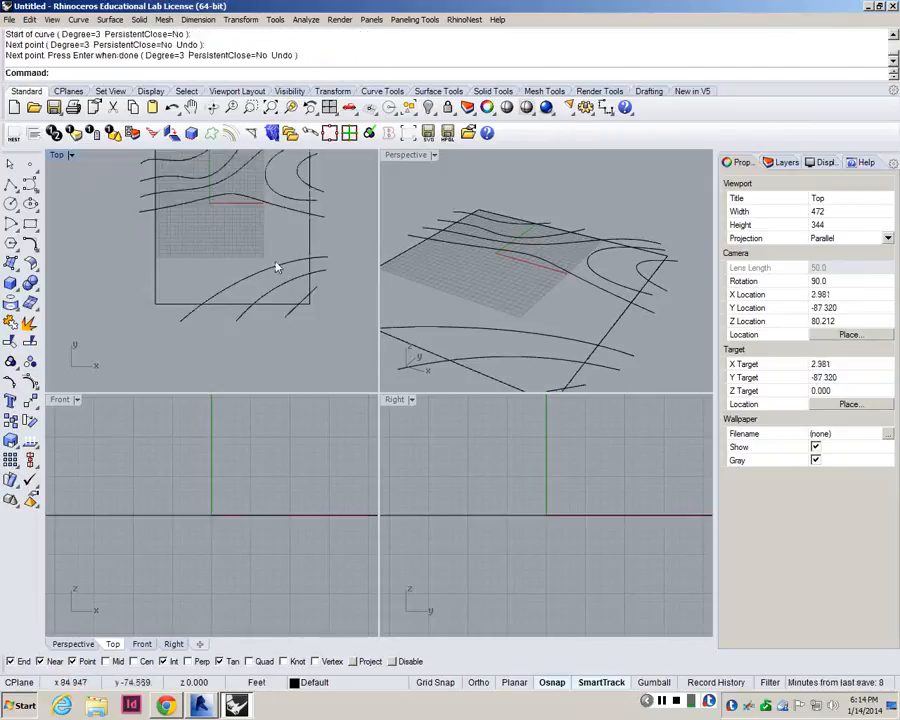
pyautogui.scroll(2, 275, 247)
pyautogui.scroll(1, 277, 252)
pyautogui.rightClick(350, 244)
pyautogui.click(350, 244)
pyautogui.click(311, 212)
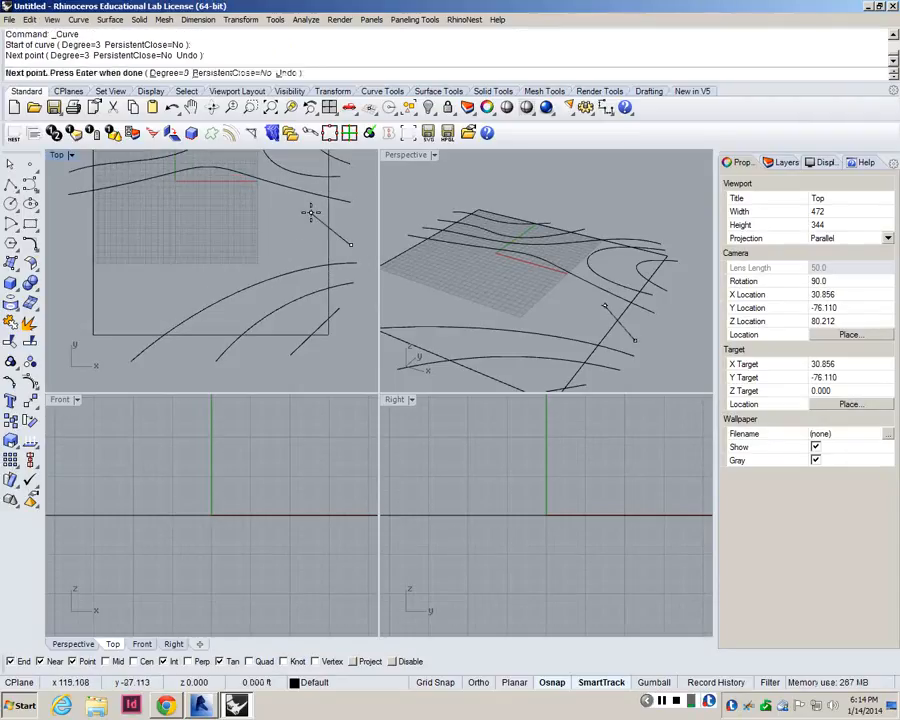
pyautogui.click(257, 199)
pyautogui.click(215, 190)
pyautogui.click(153, 210)
pyautogui.click(66, 243)
pyautogui.rightClick(67, 243)
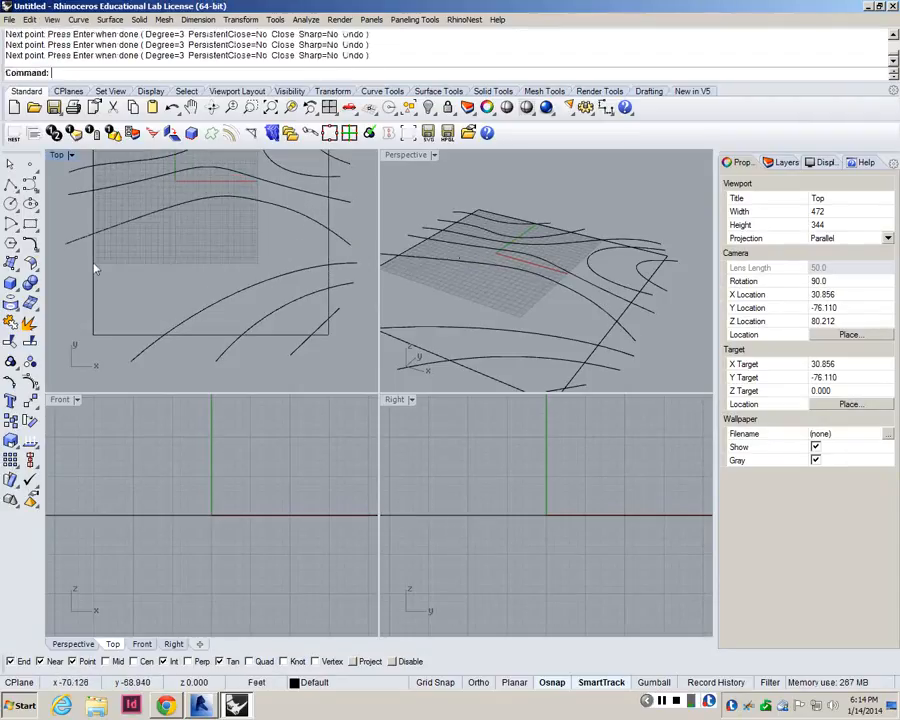
# - Draw another arched contour curve just below the middle one, from beyond the left edge to beyond the right edge
pyautogui.rightClick(94, 267)
pyautogui.click(68, 279)
pyautogui.click(151, 243)
pyautogui.click(219, 227)
pyautogui.click(243, 232)
pyautogui.click(346, 250)
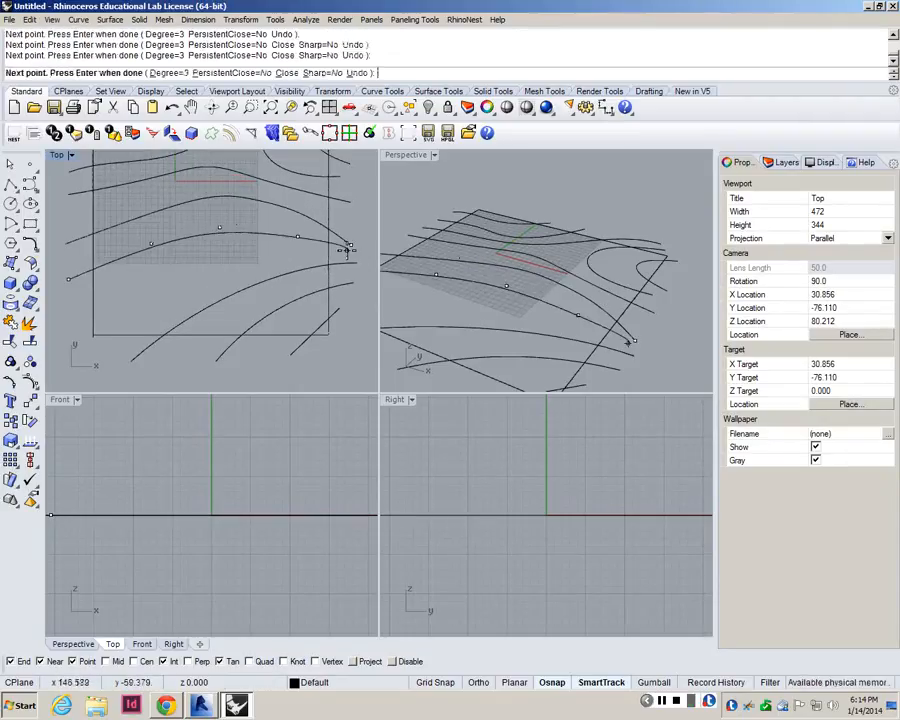
pyautogui.rightClick(343, 250)
# - Draw a contour curve from outside the lower-left corner to beyond the right edge, filling the gap between the middle and lower curves
pyautogui.scroll(6, 343, 250)
pyautogui.scroll(-8, 341, 249)
pyautogui.rightClick(341, 249)
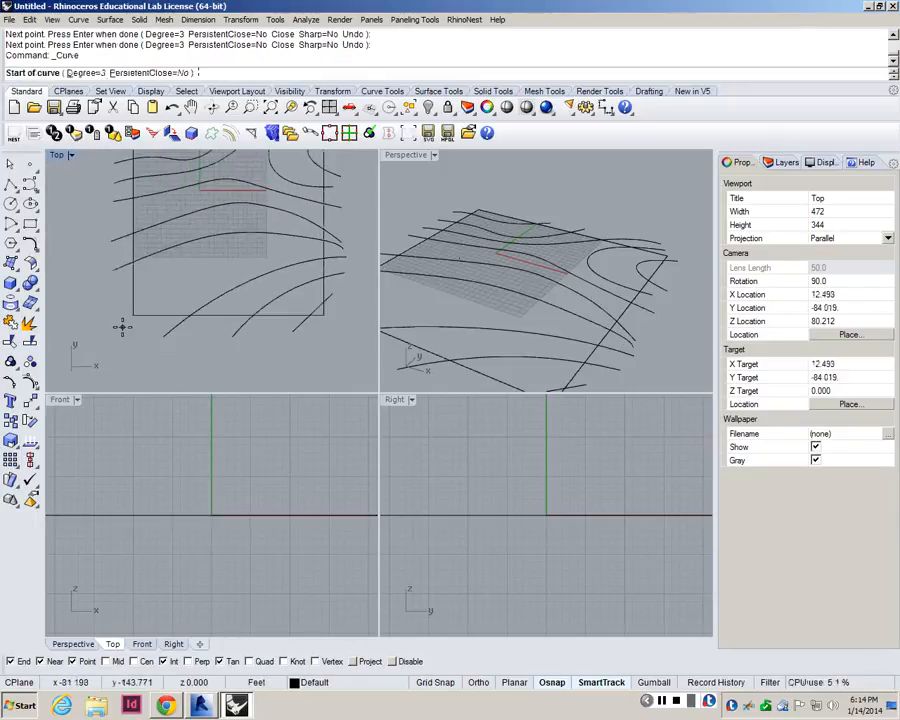
pyautogui.click(122, 327)
pyautogui.click(179, 279)
pyautogui.click(231, 257)
pyautogui.click(291, 250)
pyautogui.scroll(6, 333, 244)
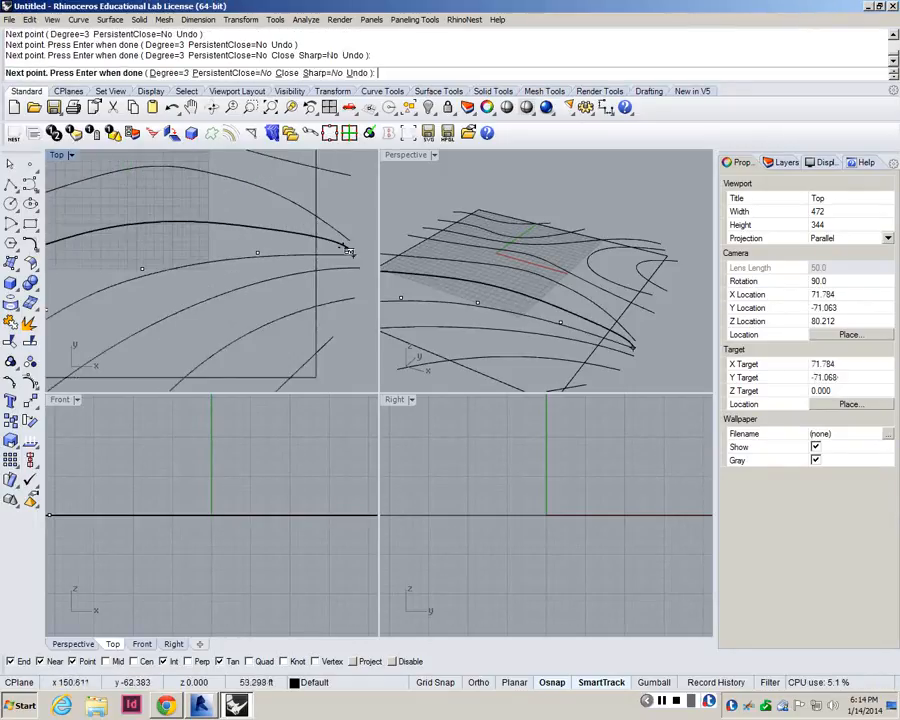
pyautogui.click(345, 252)
pyautogui.rightClick(339, 258)
pyautogui.scroll(-6, 335, 259)
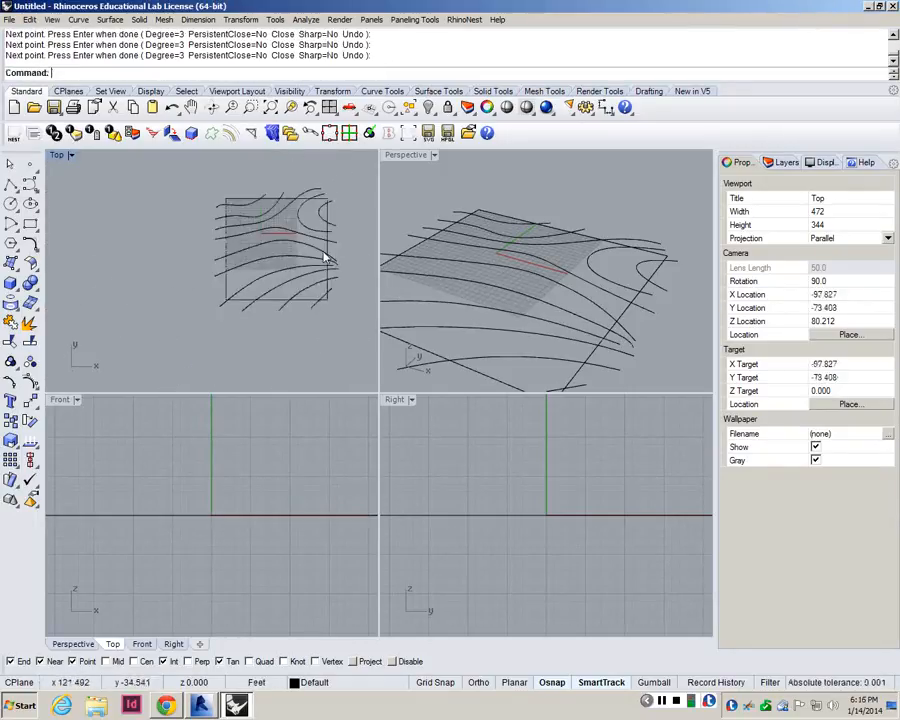
# - Trim off all contour curve ends outside the square site boundary, using the boundary as the cutting object
pyautogui.write('trim')
pyautogui.press('Return')
pyautogui.click(309, 196)
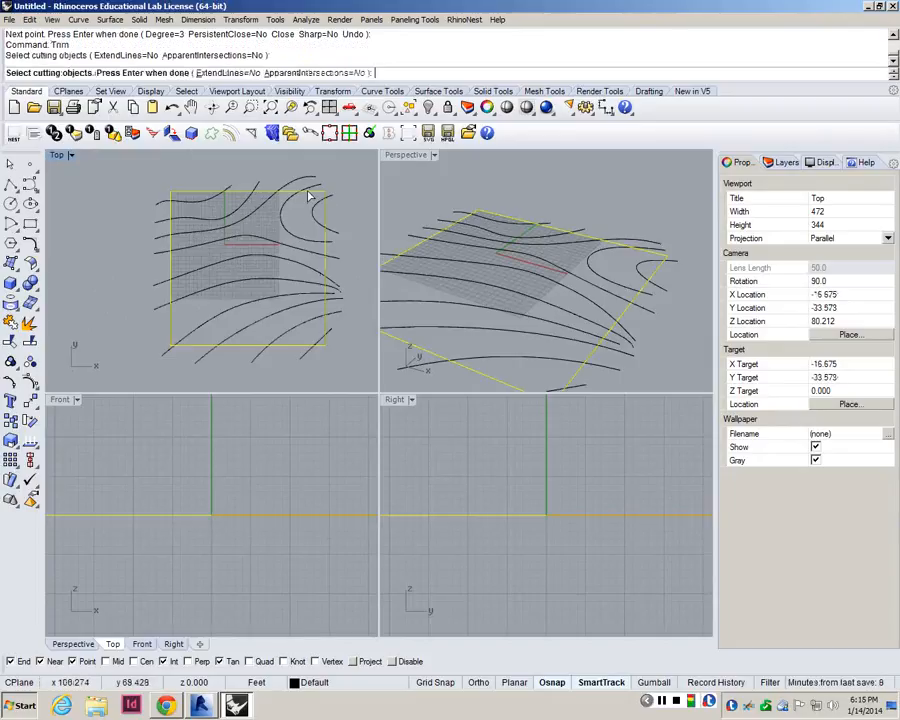
pyautogui.rightClick(308, 192)
pyautogui.moveTo(331, 190); pyautogui.dragTo(334, 334)
pyautogui.moveTo(313, 363); pyautogui.dragTo(128, 176)
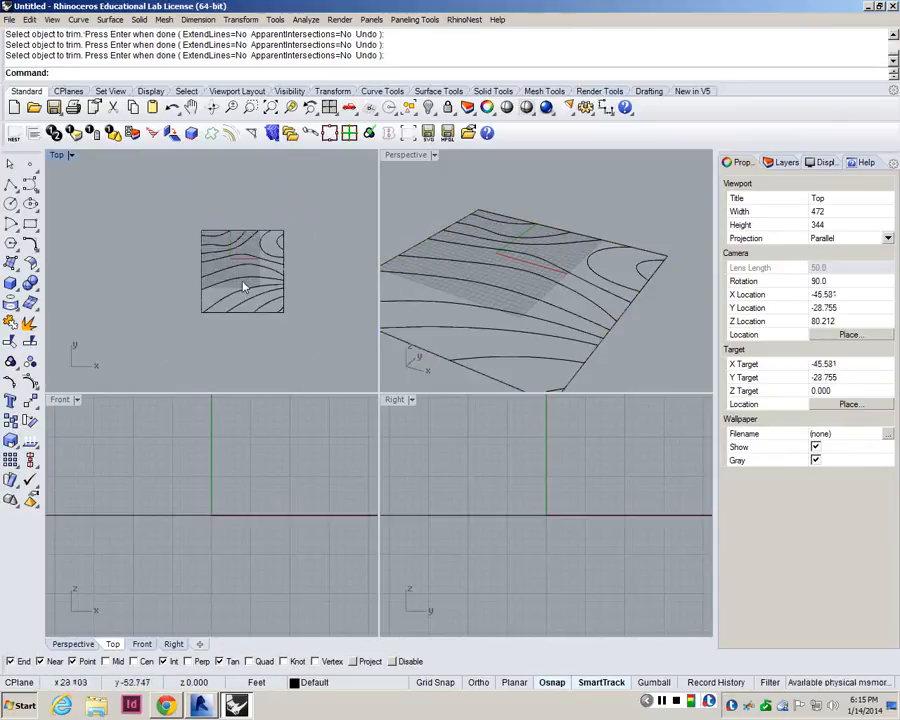
pyautogui.scroll(2, 243, 285)
pyautogui.scroll(2, 243, 287)
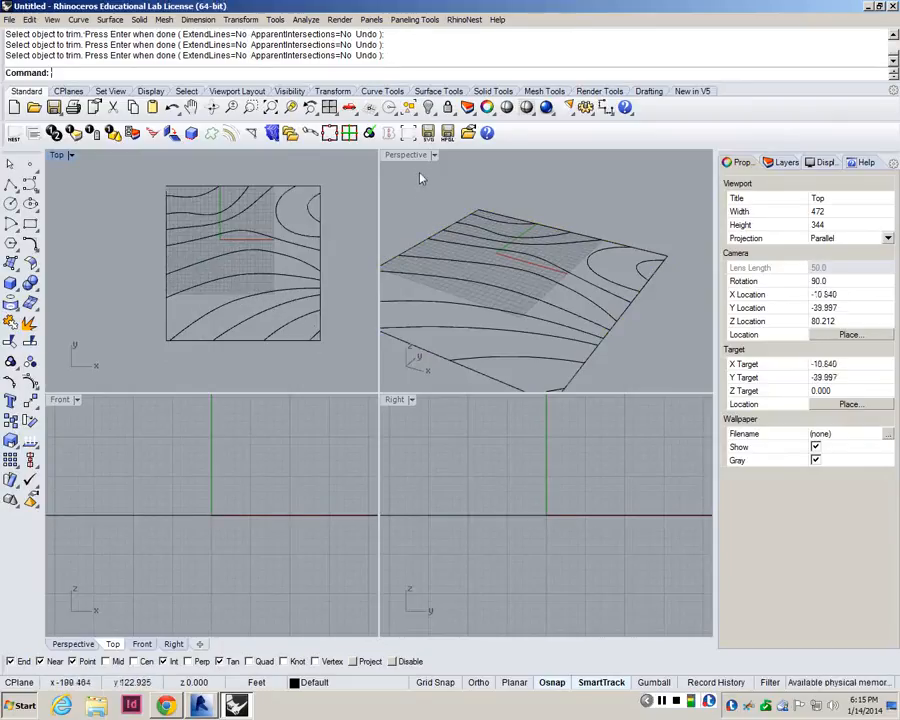
pyautogui.scroll(2, 181, 249)
pyautogui.scroll(-5, 177, 253)
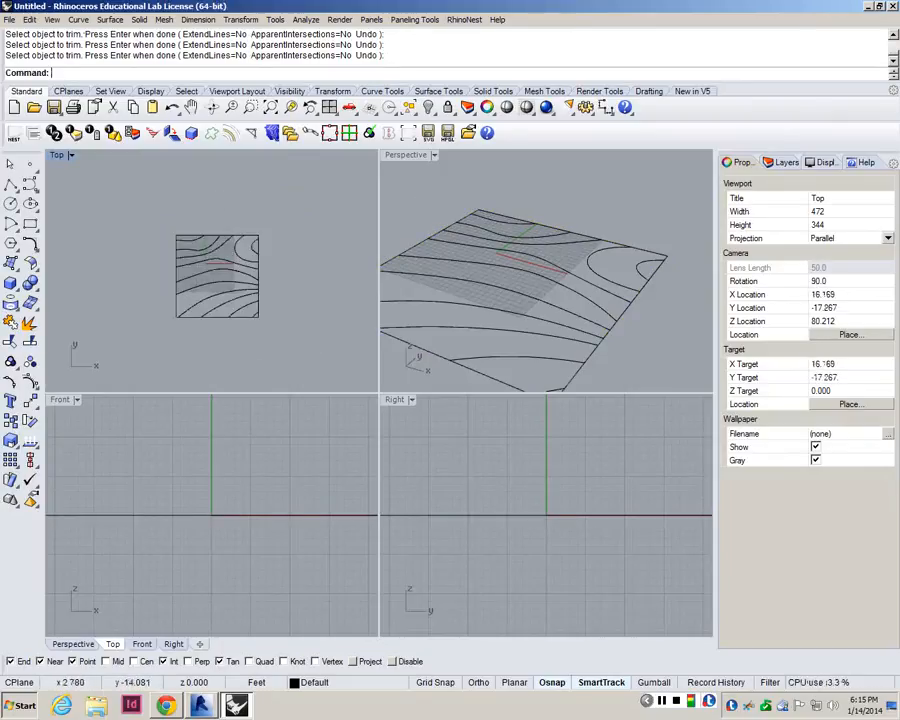
# - Maximize the Perspective viewport and examine the trimmed contours from a higher angle
pyautogui.click(200, 705)
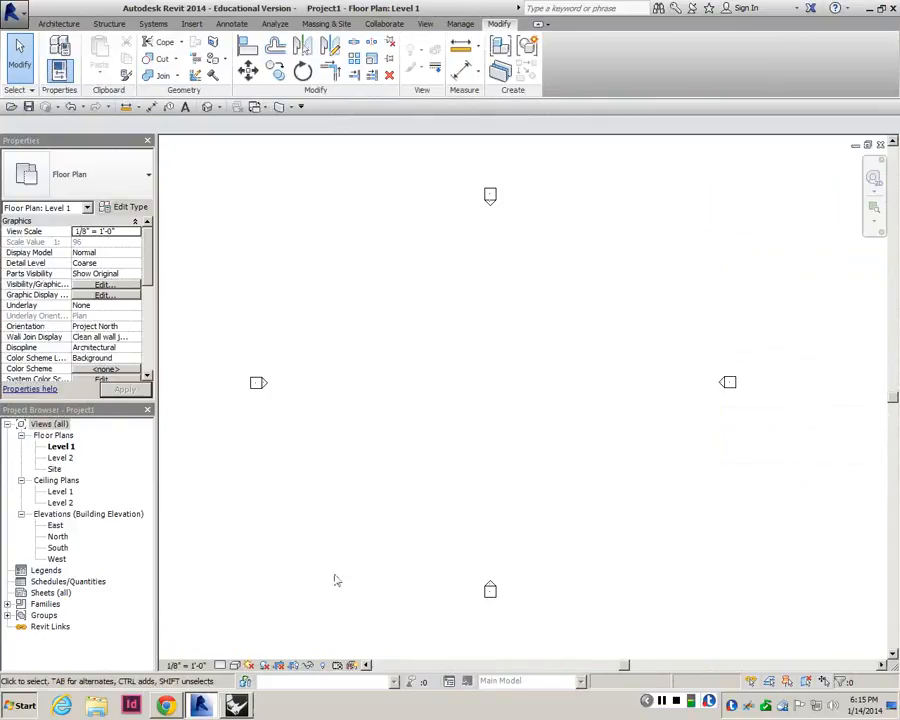
pyautogui.hotkey('alt', 'Tab')
pyautogui.click(404, 157)
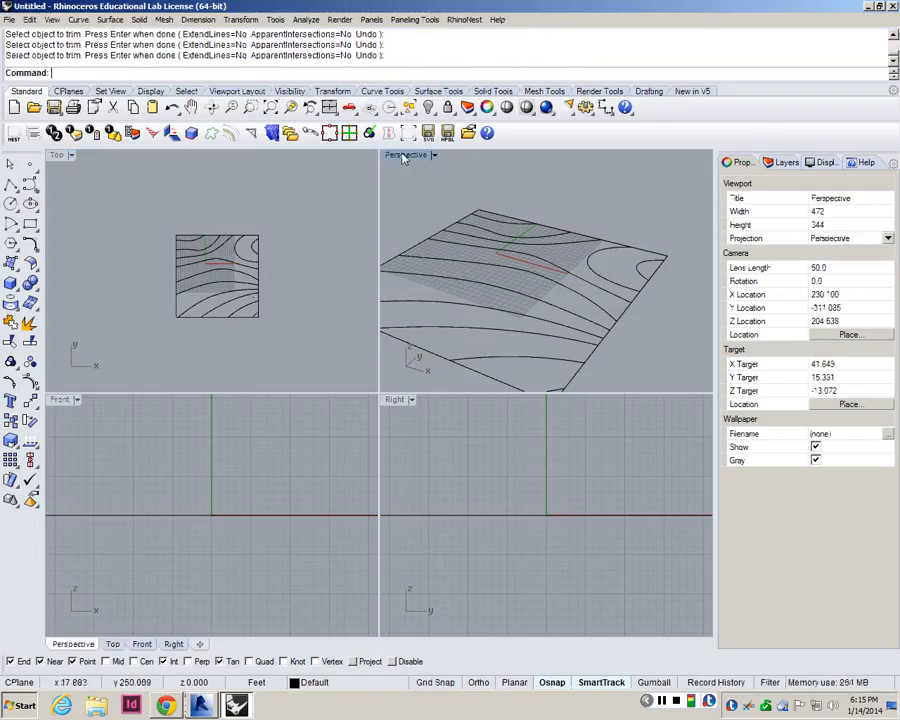
pyautogui.doubleClick(404, 157)
pyautogui.moveTo(400, 260); pyautogui.dragTo(388, 293, button='right')
pyautogui.scroll(6, 502, 351)
pyautogui.scroll(-5, 336, 338)
pyautogui.scroll(4, 377, 276)
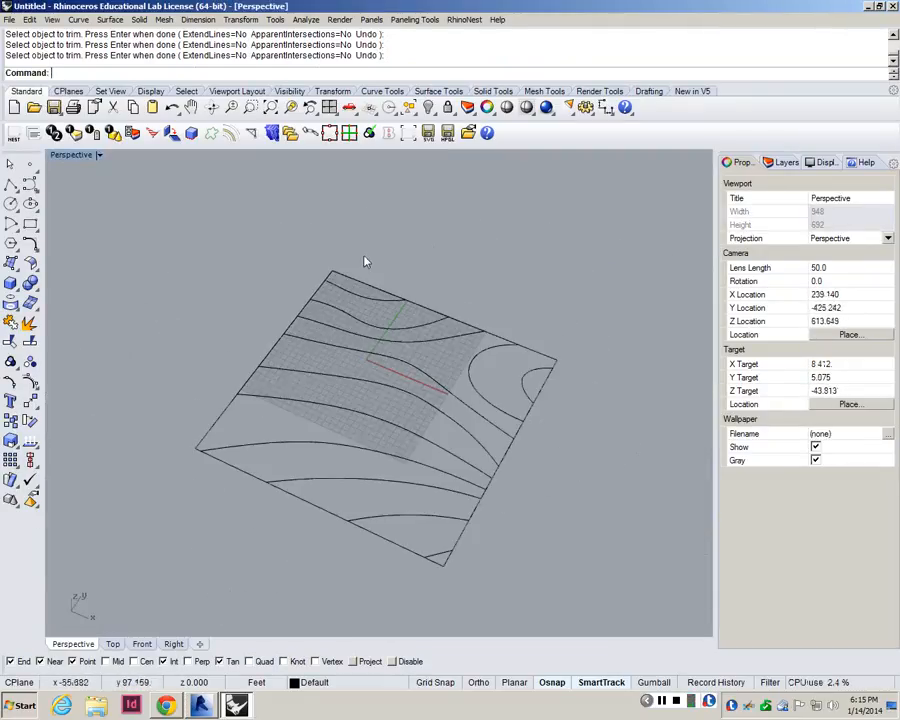
pyautogui.scroll(-3, 365, 279)
# - Start an export of selected objects and pick the site boundary with all its contour curves
pyautogui.moveTo(235, 249); pyautogui.dragTo(597, 537)
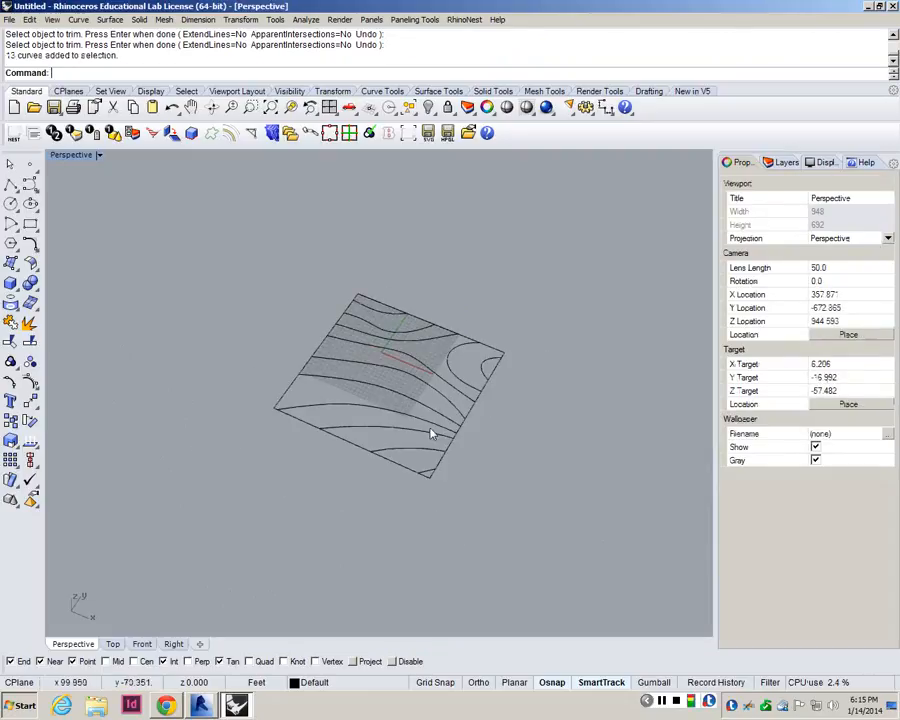
pyautogui.click(8, 20)
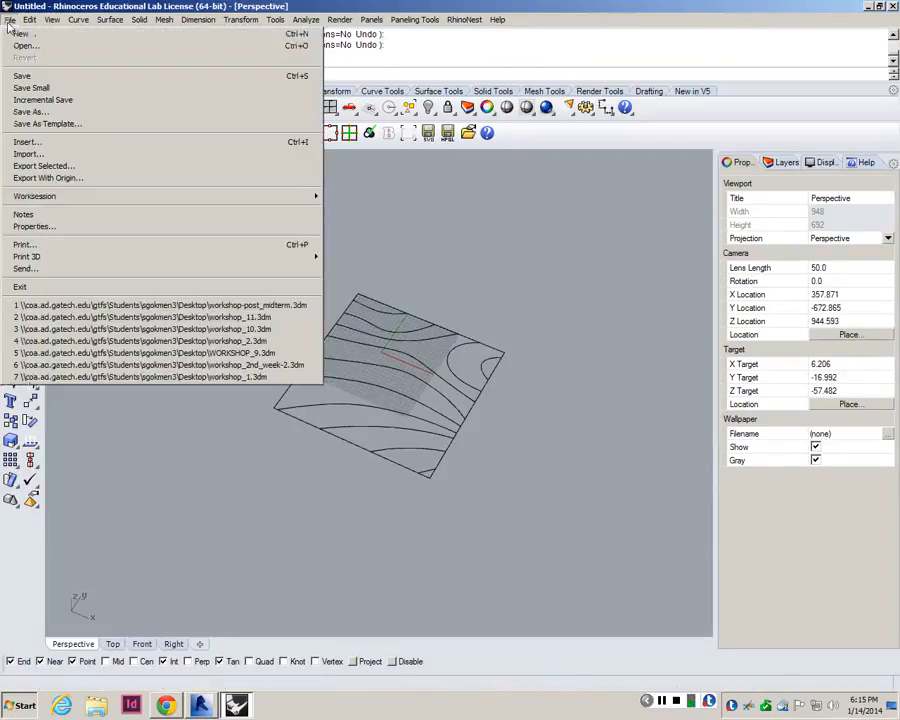
pyautogui.click(43, 166)
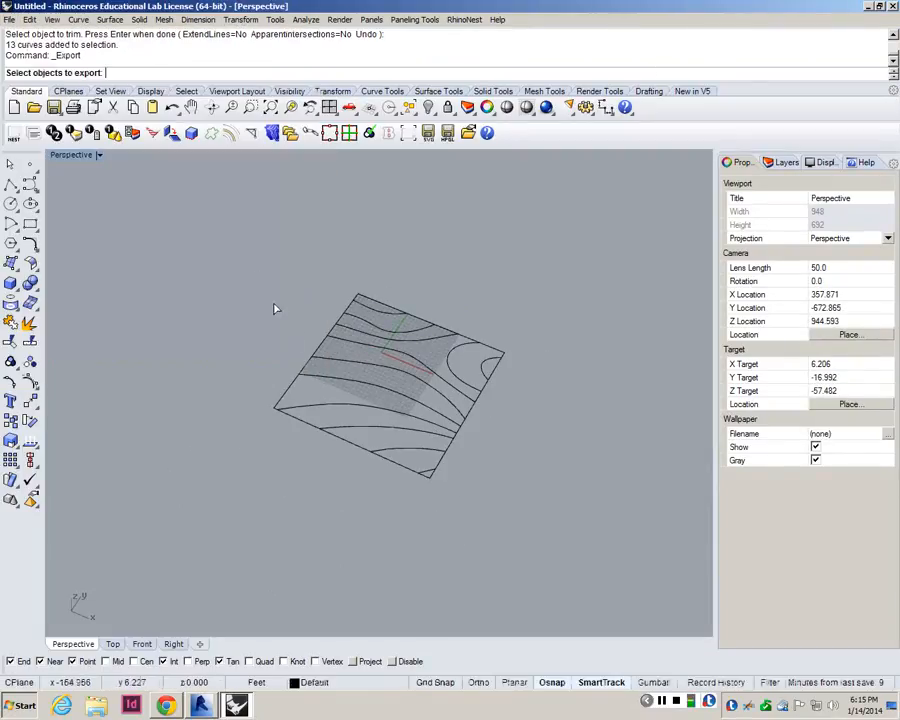
pyautogui.moveTo(234, 238); pyautogui.dragTo(520, 492)
pyautogui.press('Return')
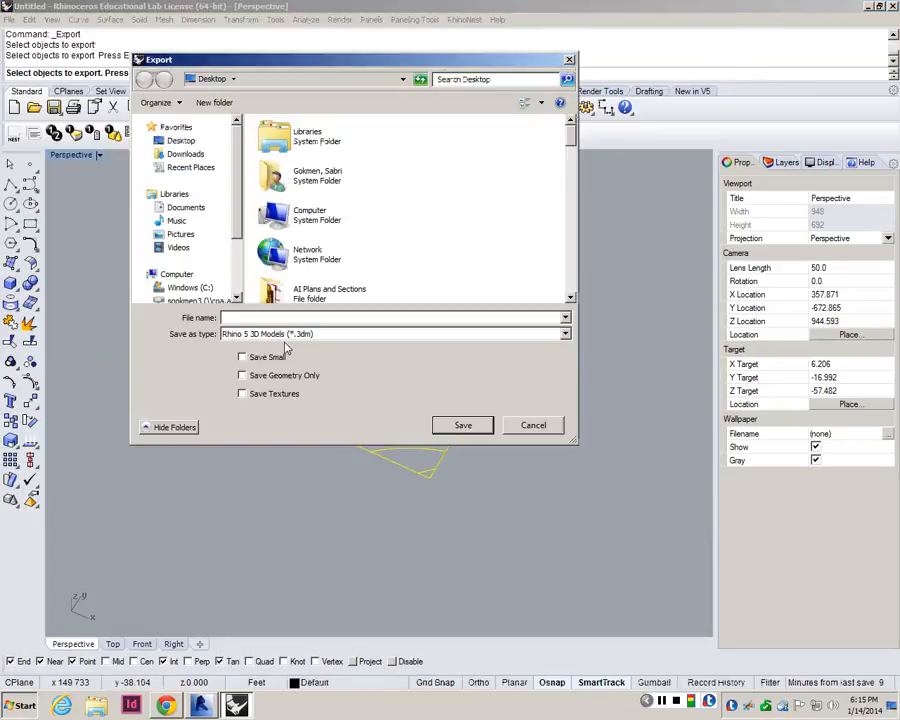
# - Export the selection to the Desktop as an AutoCAD Drawing (*.dwg) named topo_2d, using the Default export scheme
pyautogui.click(287, 336)
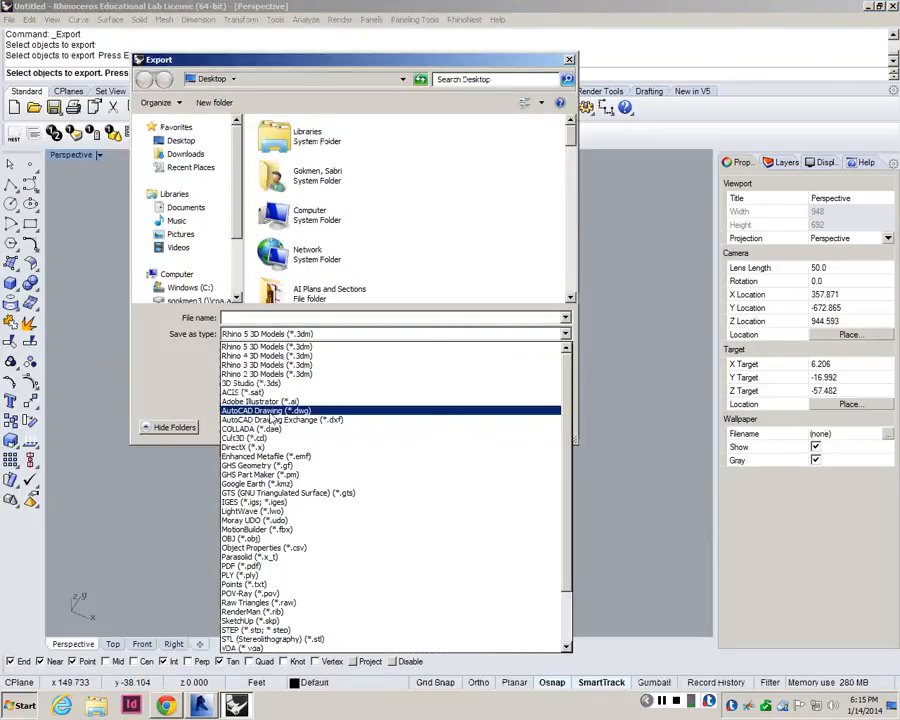
pyautogui.click(270, 414)
pyautogui.click(260, 318)
pyautogui.write('t')
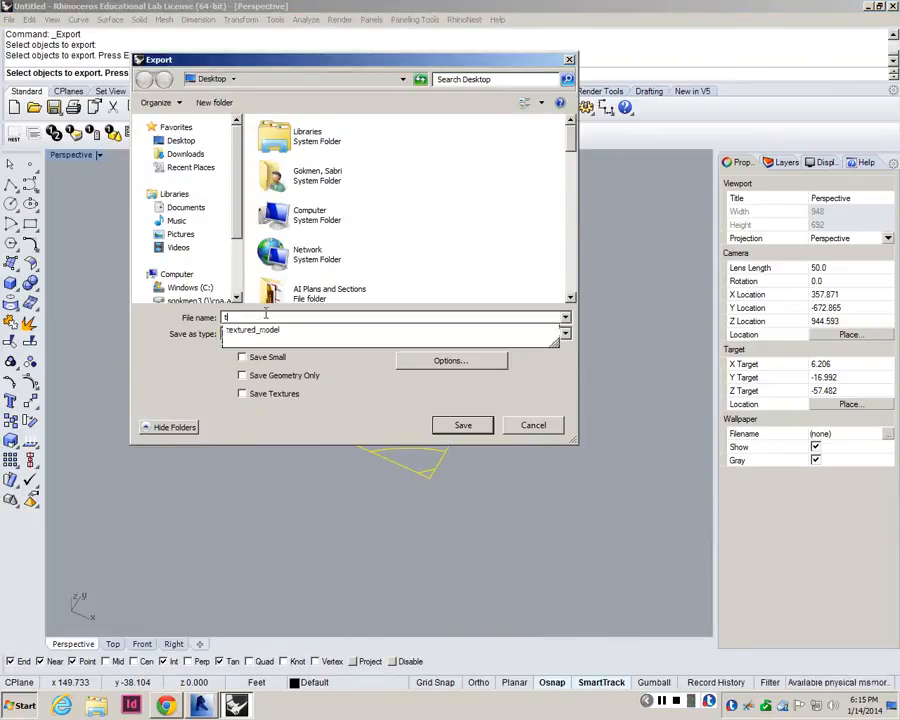
pyautogui.write('opo_')
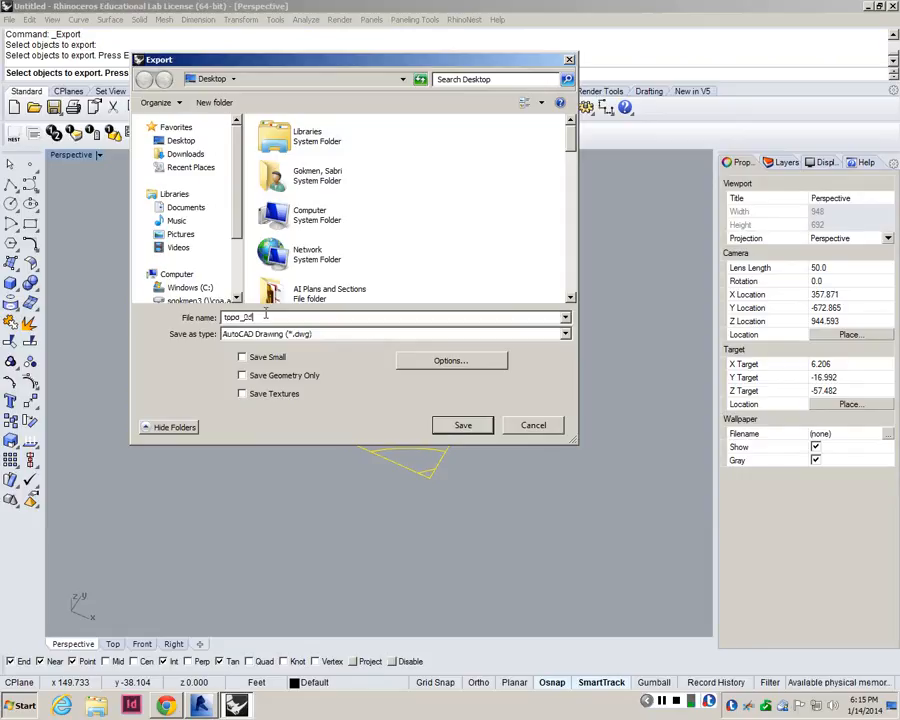
pyautogui.write('2d')
pyautogui.click(462, 425)
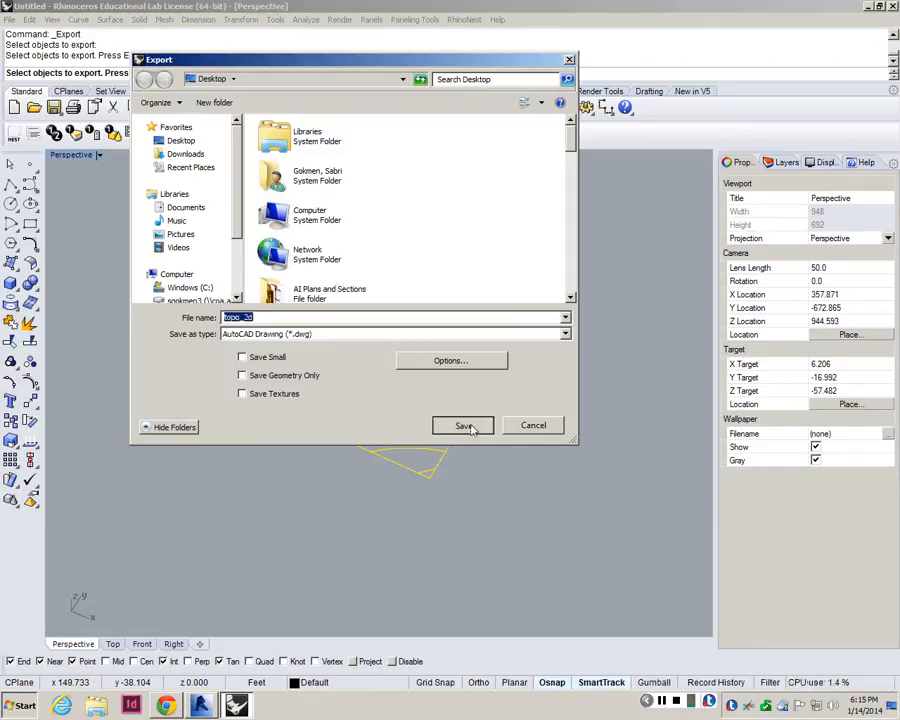
pyautogui.press('Return')
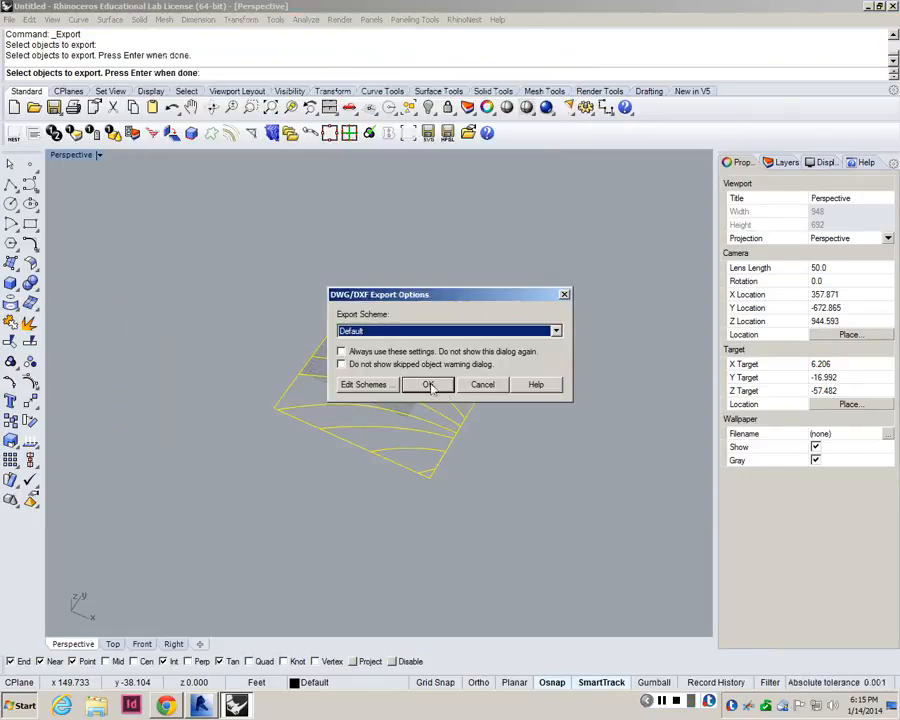
pyautogui.click(430, 330)
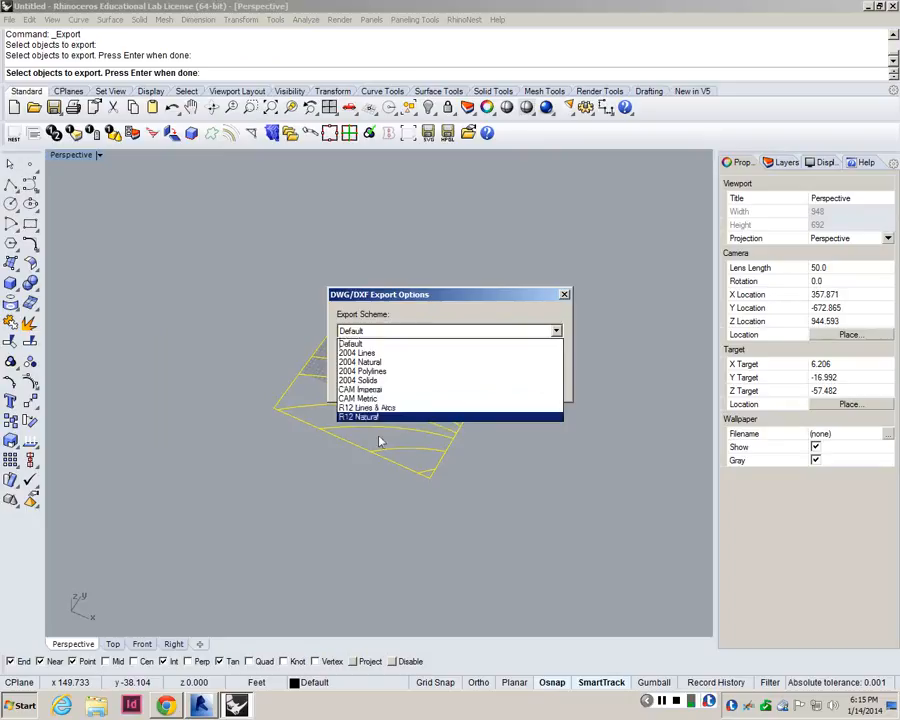
pyautogui.click(385, 295)
pyautogui.click(428, 384)
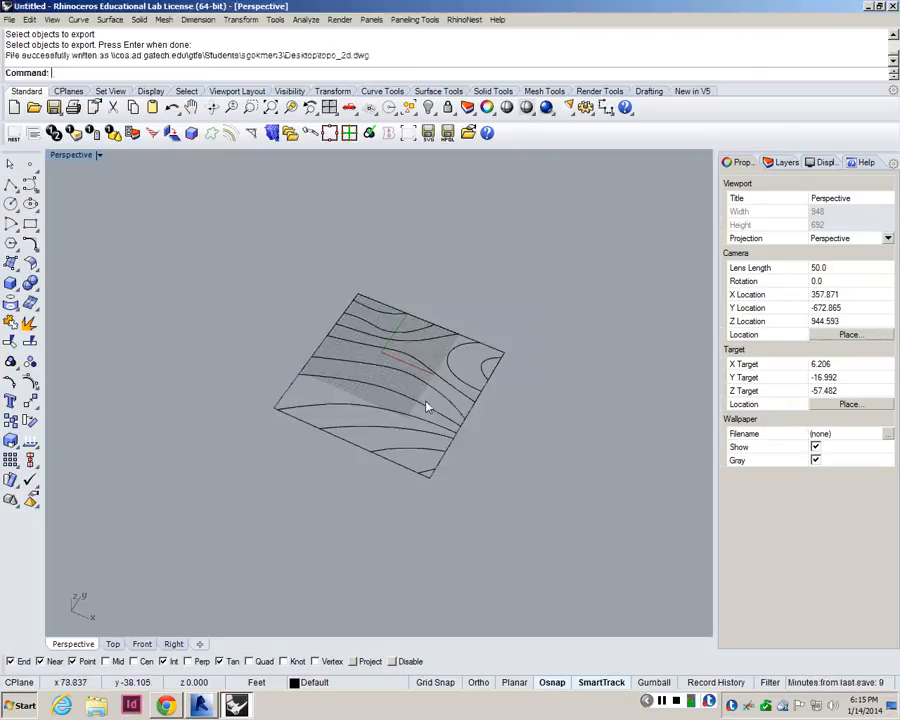
# - Switch to Revit and frame the four elevation markers in the Level 1 floor plan
pyautogui.click(203, 706)
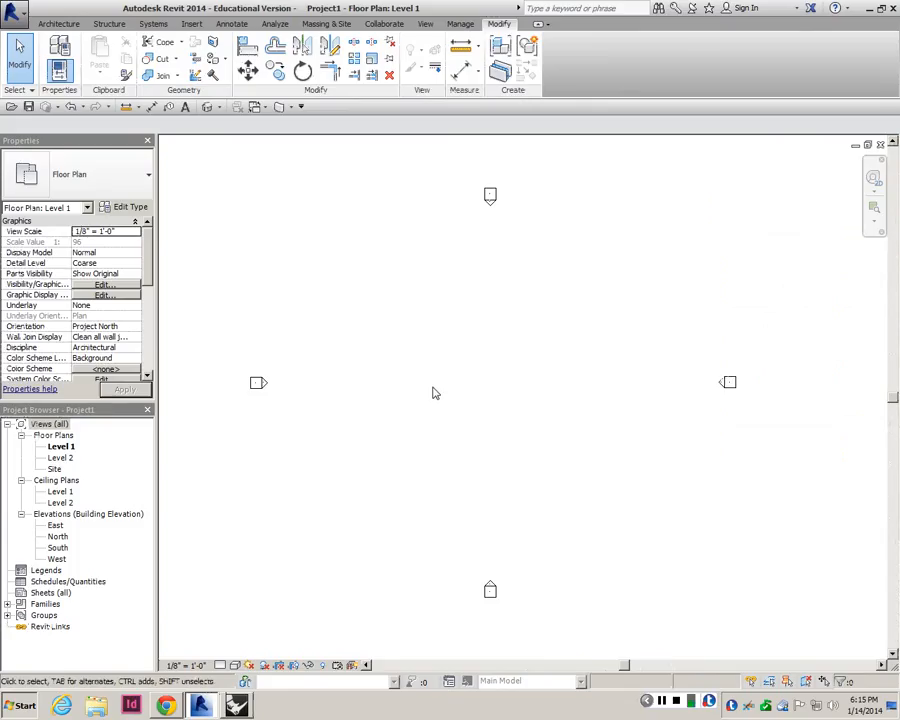
pyautogui.scroll(-4, 433, 392)
pyautogui.scroll(2, 457, 361)
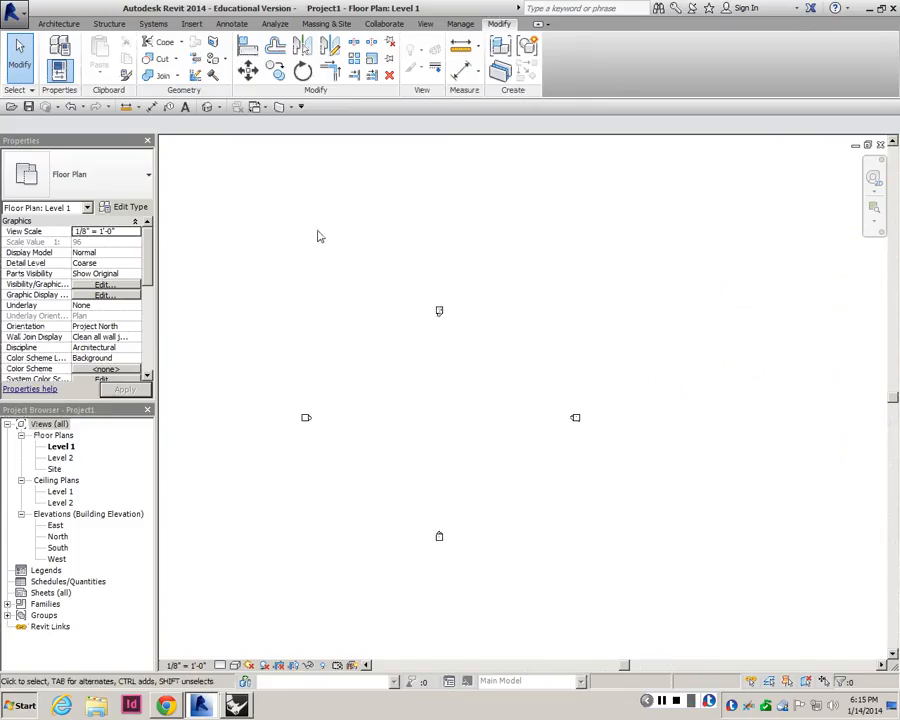
pyautogui.click(192, 24)
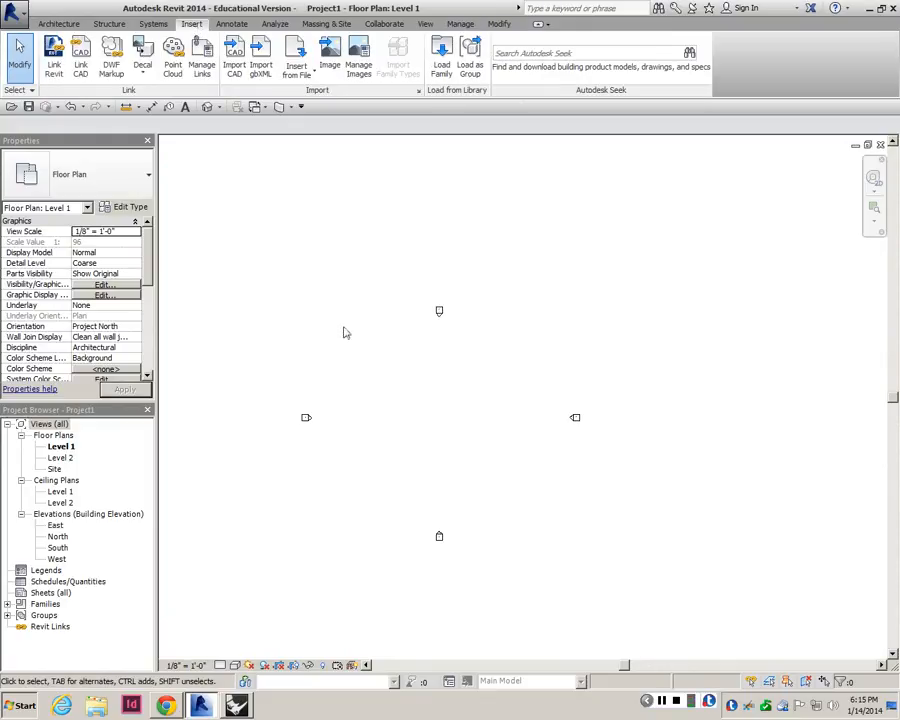
pyautogui.click(235, 62)
pyautogui.scroll(-5, 598, 323)
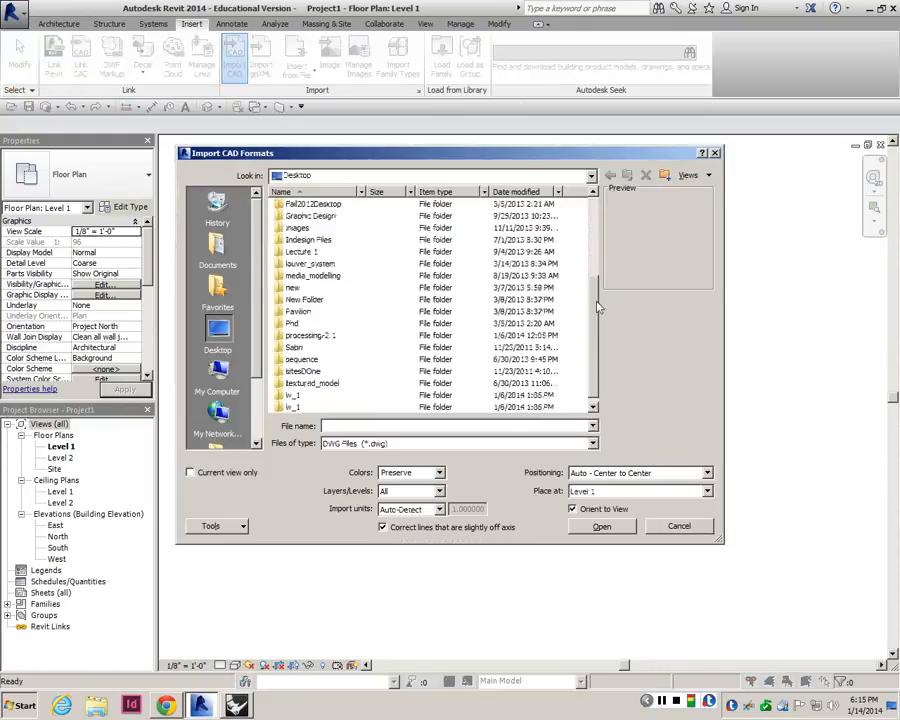
pyautogui.click(308, 407)
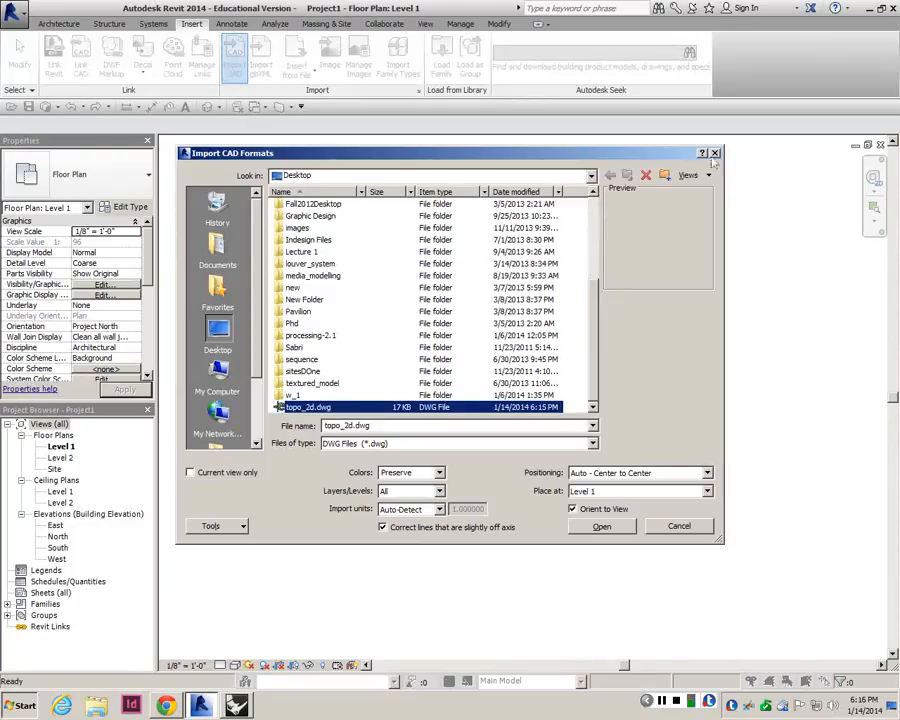
pyautogui.press('Return')
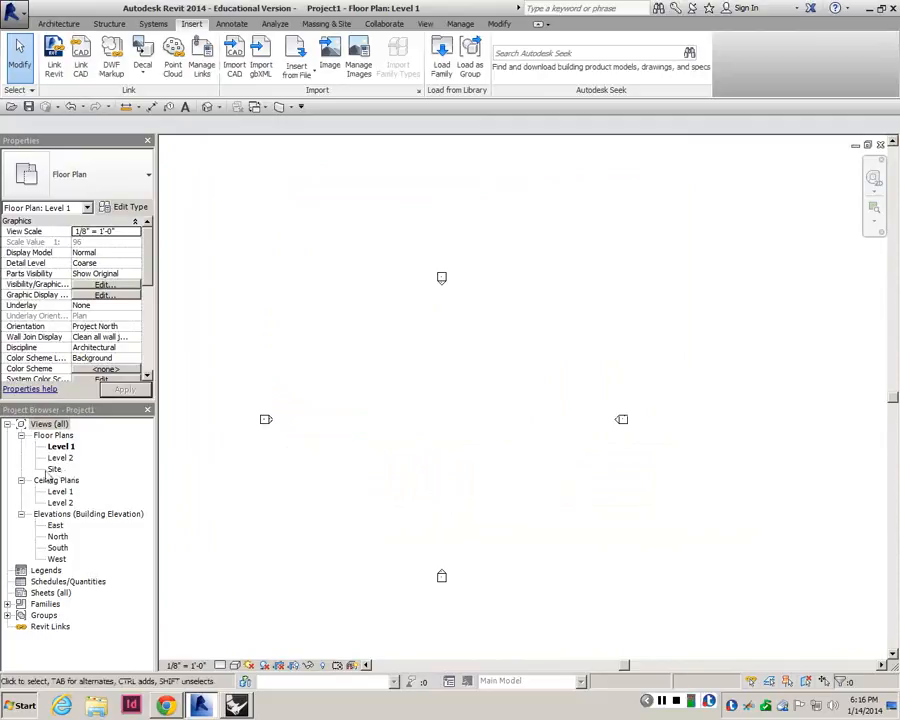
# - Open the Site floor plan and fit its contents to the view
pyautogui.doubleClick(54, 469)
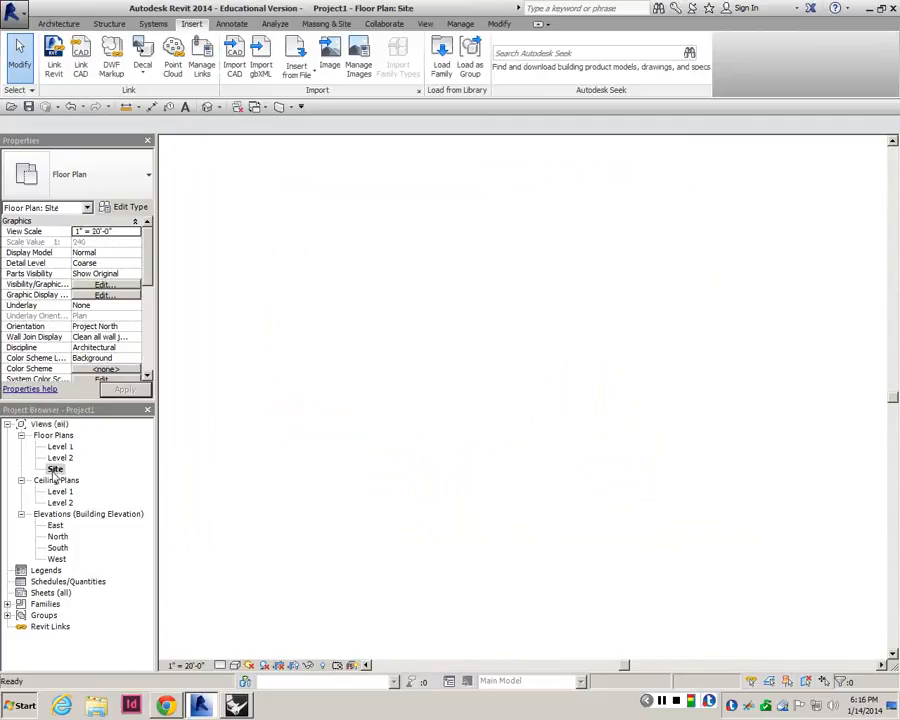
pyautogui.rightClick(506, 413)
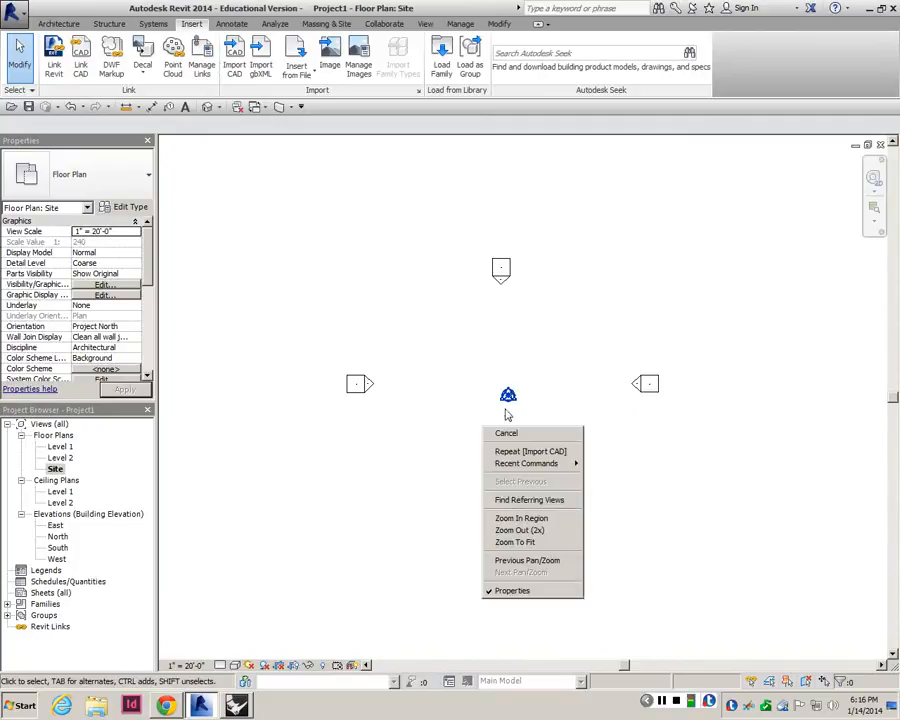
pyautogui.click(515, 542)
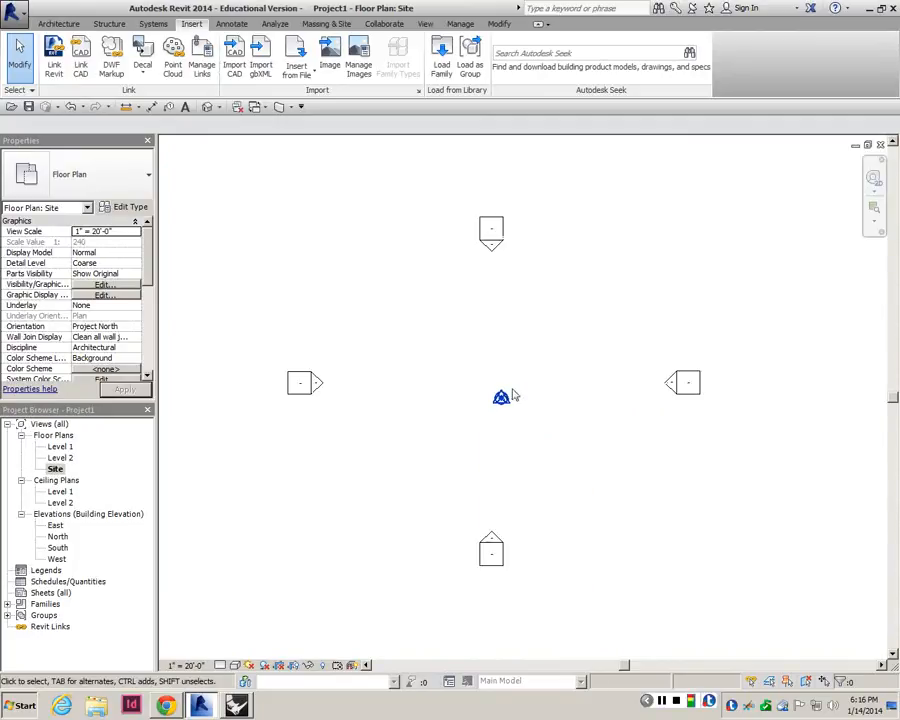
# - Import topo_2d.dwg from the Desktop into the current view only, with all layers, import units in feet and Auto - Center to Center positioning
pyautogui.click(237, 68)
pyautogui.scroll(-4, 306, 400)
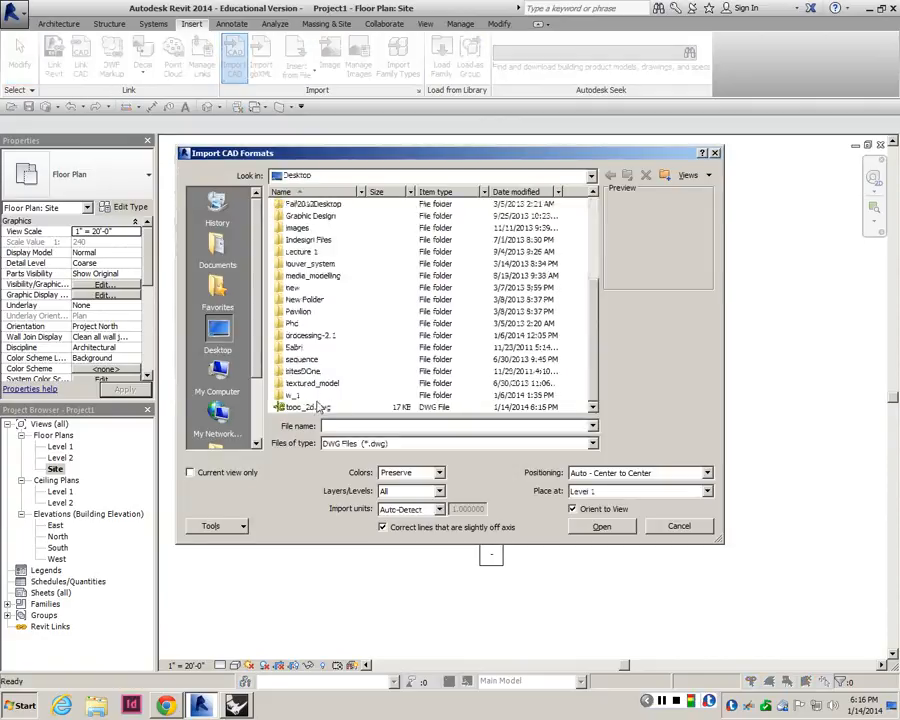
pyautogui.click(331, 408)
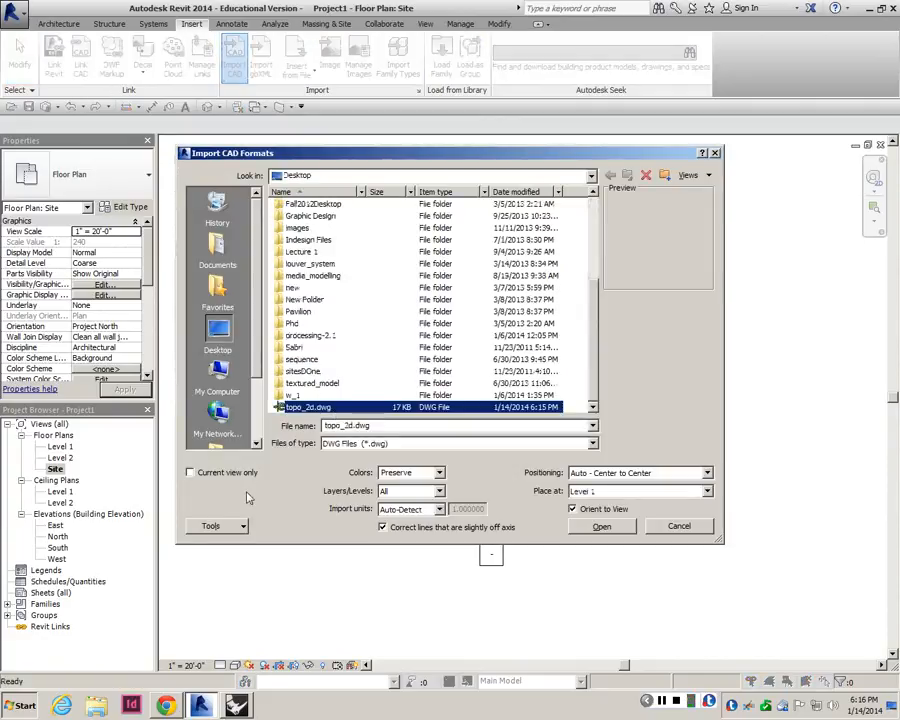
pyautogui.click(191, 473)
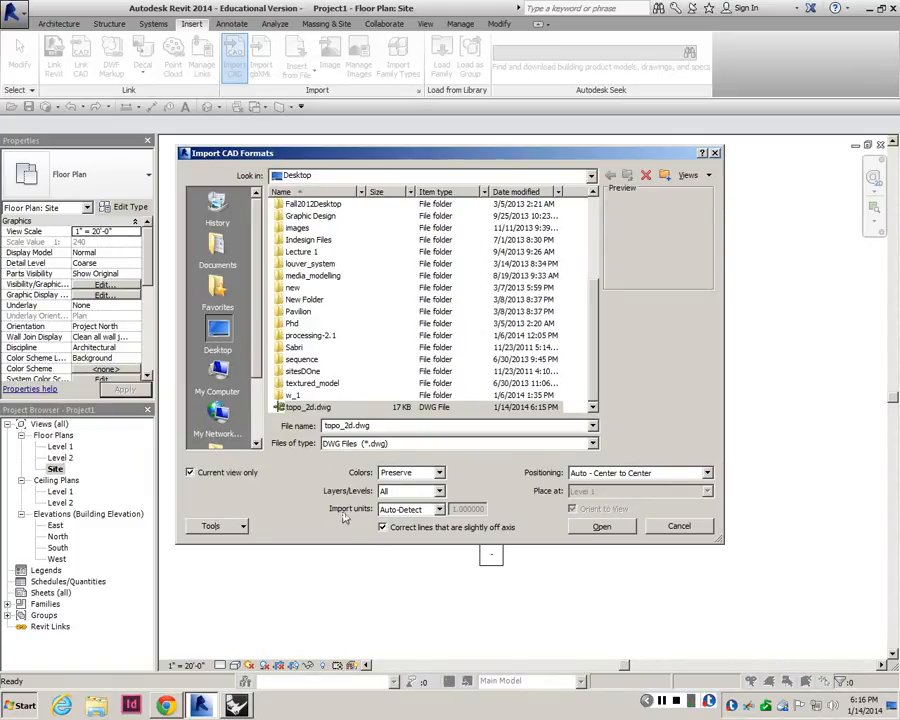
pyautogui.click(439, 510)
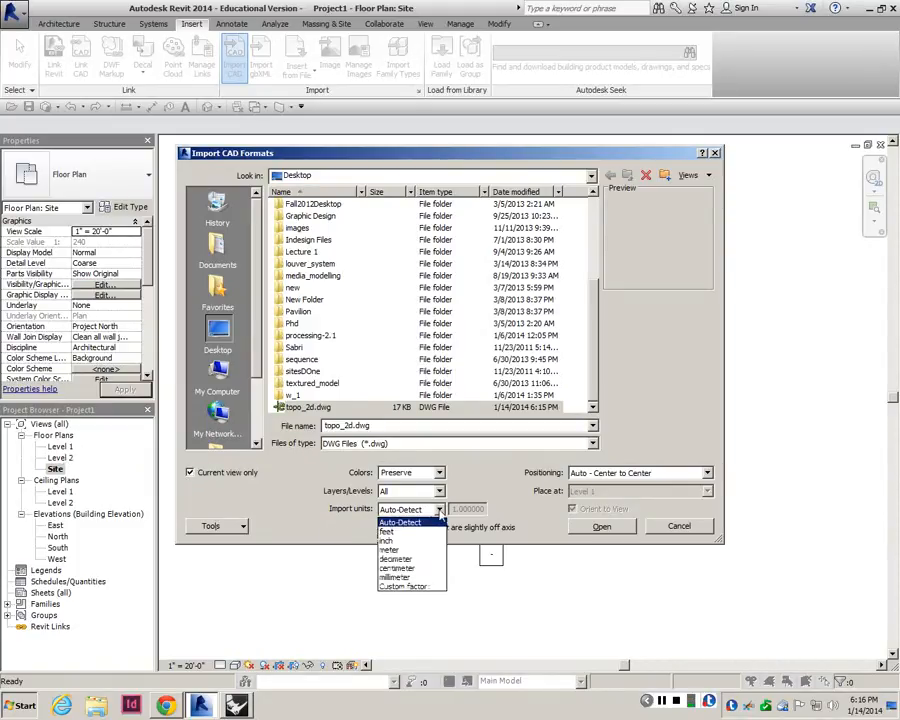
pyautogui.click(393, 532)
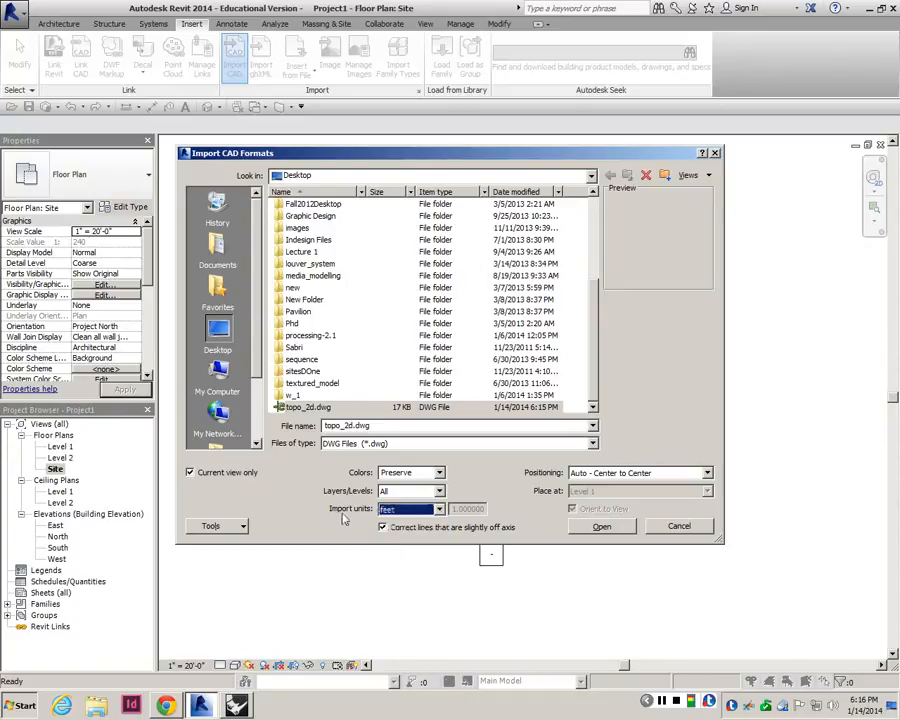
pyautogui.click(425, 491)
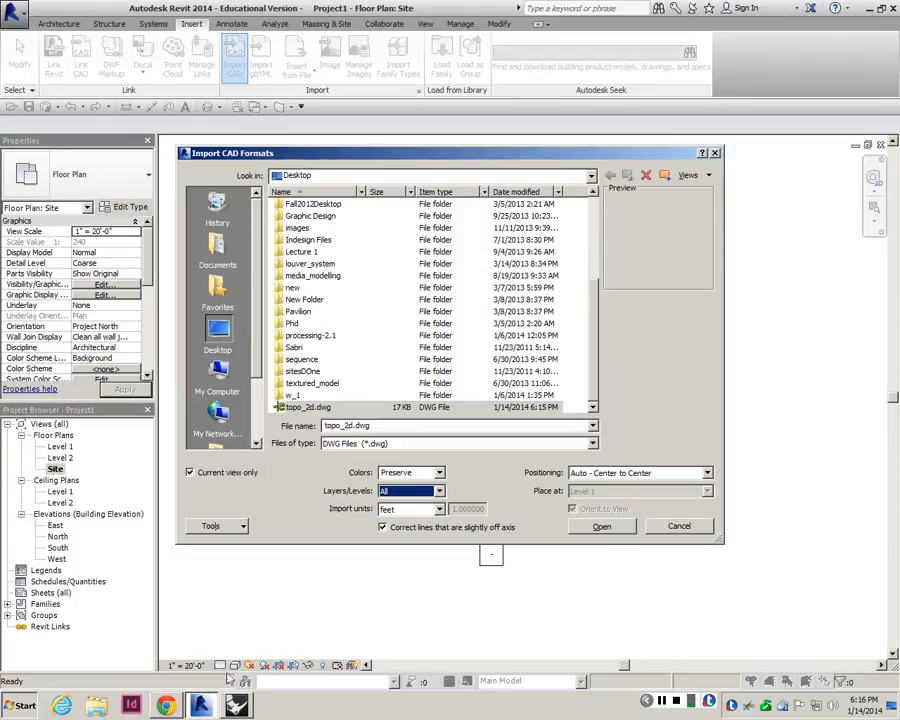
pyautogui.click(598, 528)
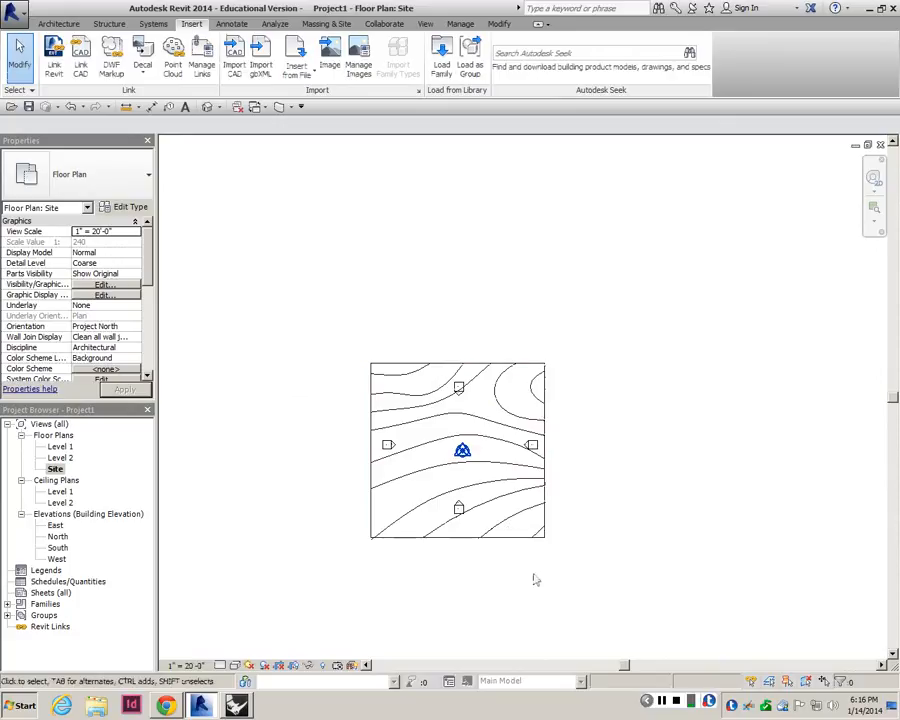
# - Examine the imported contours in the Site plan and check that they select as a single import symbol
pyautogui.scroll(3, 476, 488)
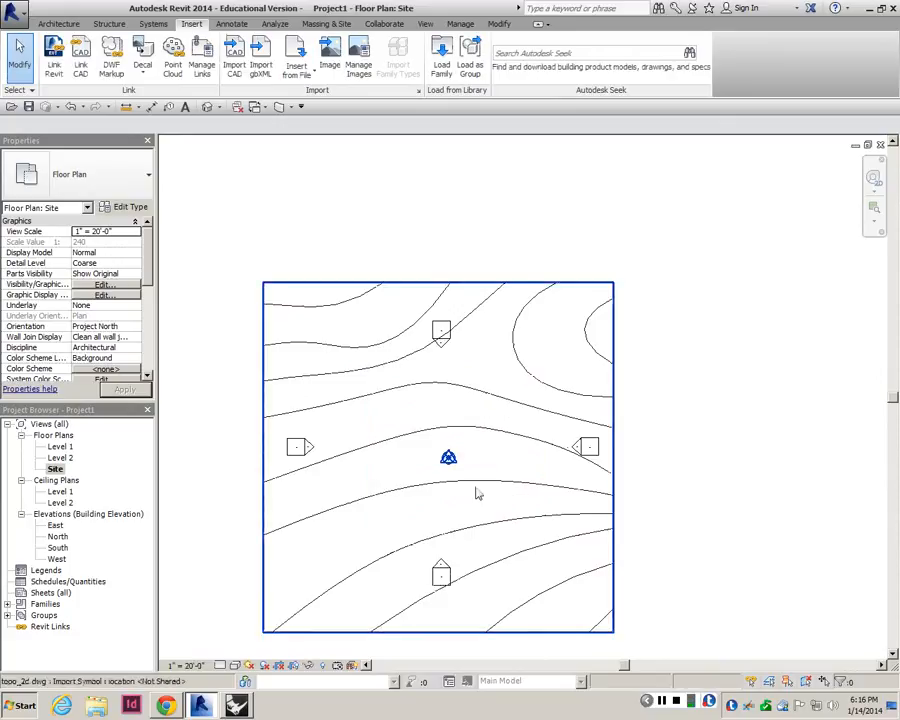
pyautogui.moveTo(451, 555); pyautogui.dragTo(454, 533, button='middle')
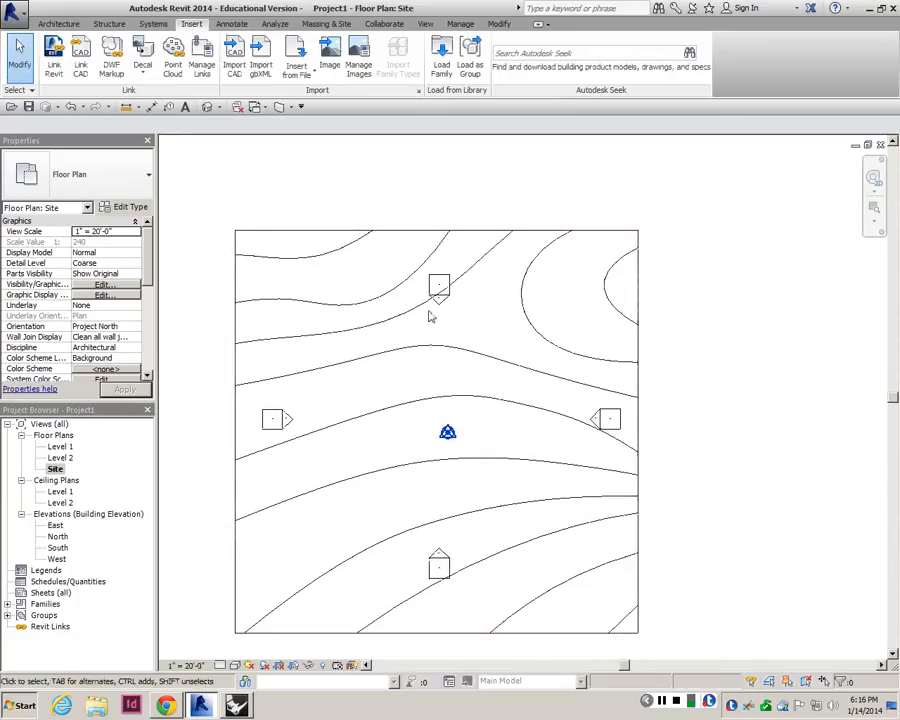
pyautogui.click(236, 232)
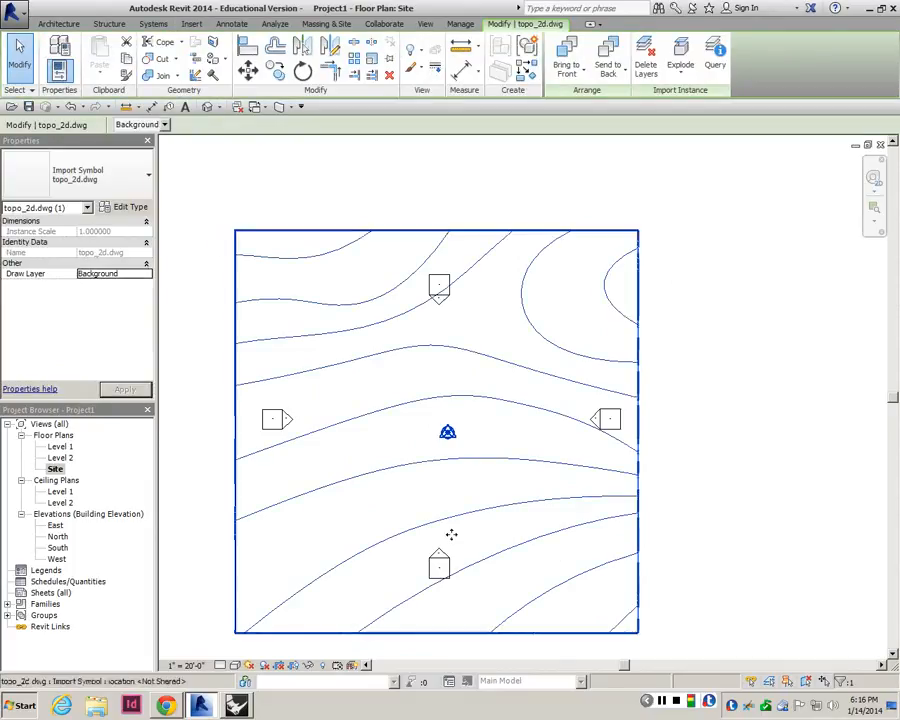
pyautogui.press('Escape')
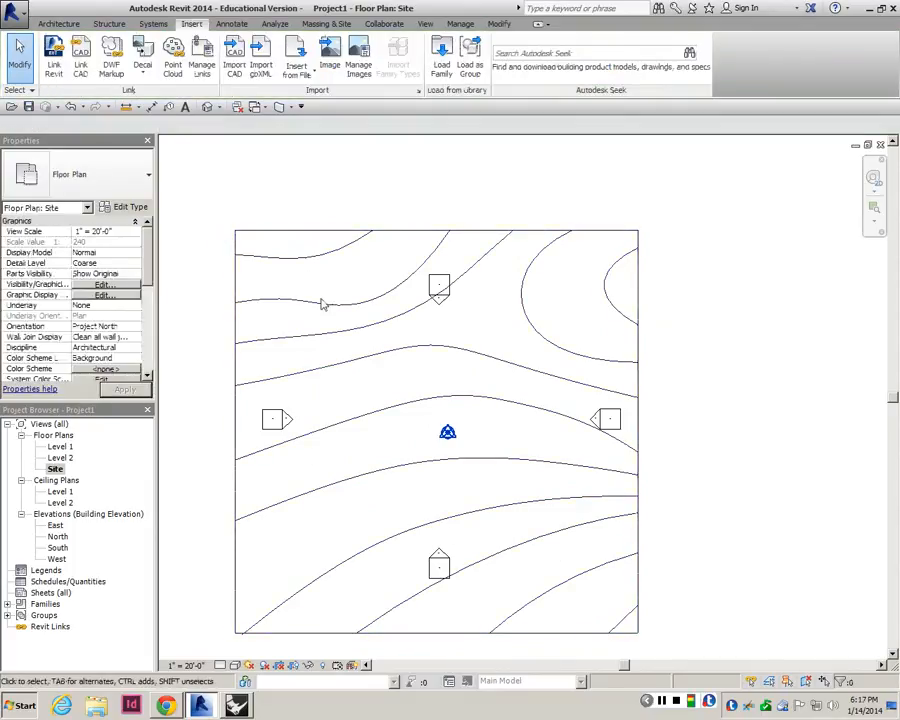
pyautogui.moveTo(321, 303)
pyautogui.mouseDown()
pyautogui.moveTo(301, 275)
pyautogui.moveTo(396, 343)
pyautogui.moveTo(398, 322)
pyautogui.moveTo(414, 341)
pyautogui.mouseUp()
pyautogui.press('Escape')
pyautogui.scroll(-2, 408, 225)
pyautogui.press('Escape')
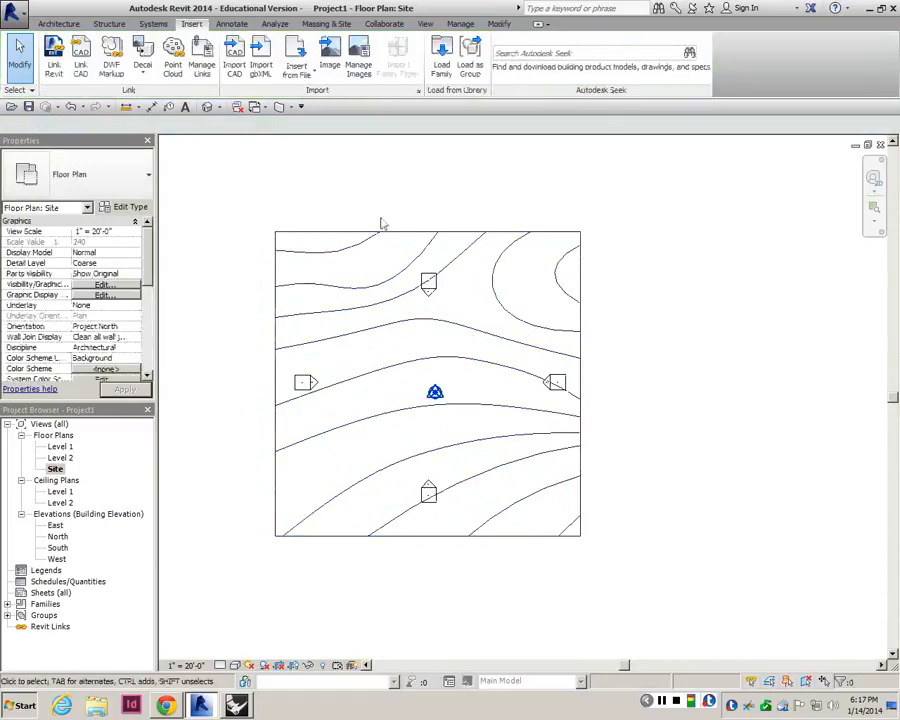
# - Measure the length of the imported site boundary's north edge from corner to corner
pyautogui.scroll(1, 365, 243)
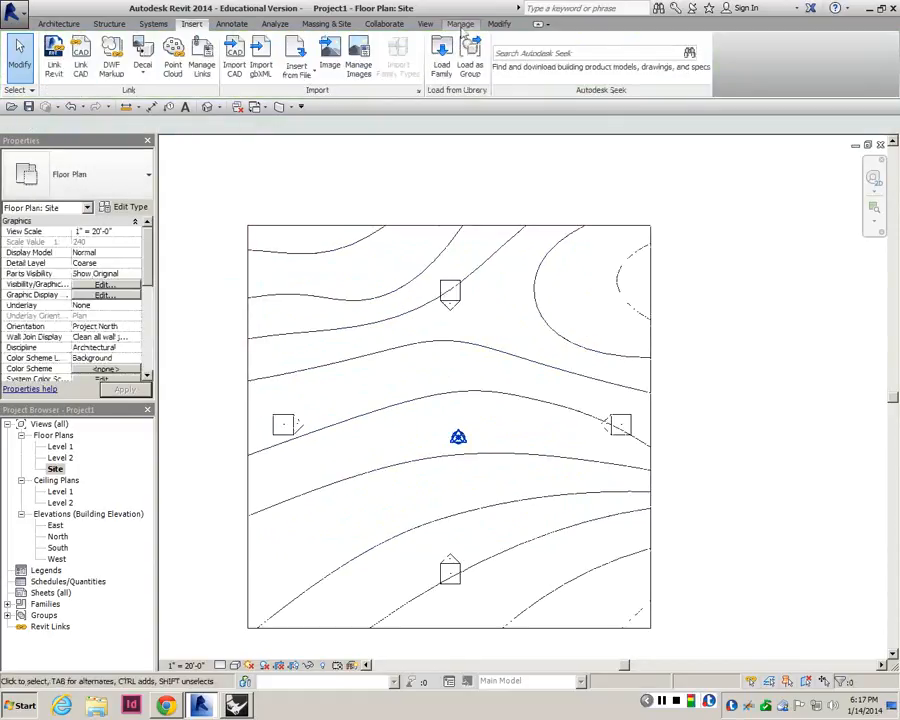
pyautogui.click(498, 23)
pyautogui.click(458, 46)
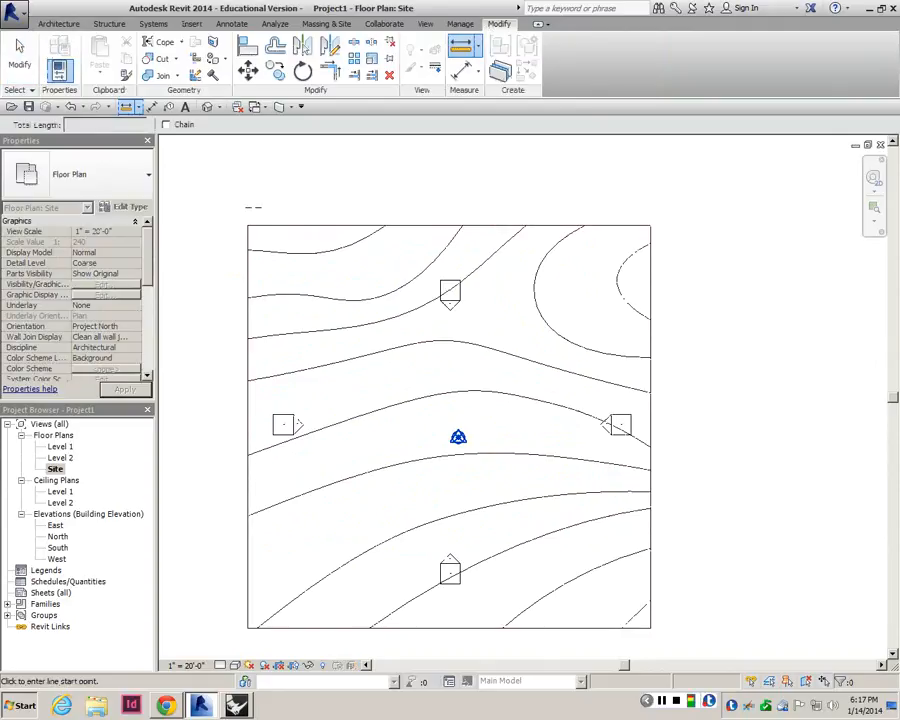
pyautogui.click(248, 226)
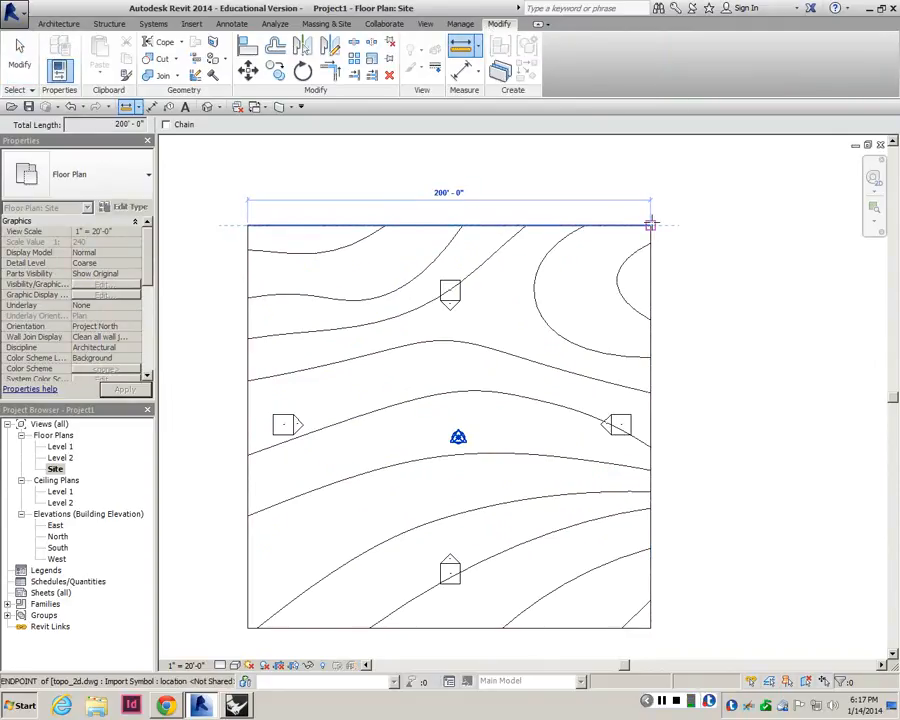
pyautogui.press('Escape')
pyautogui.press('Escape')
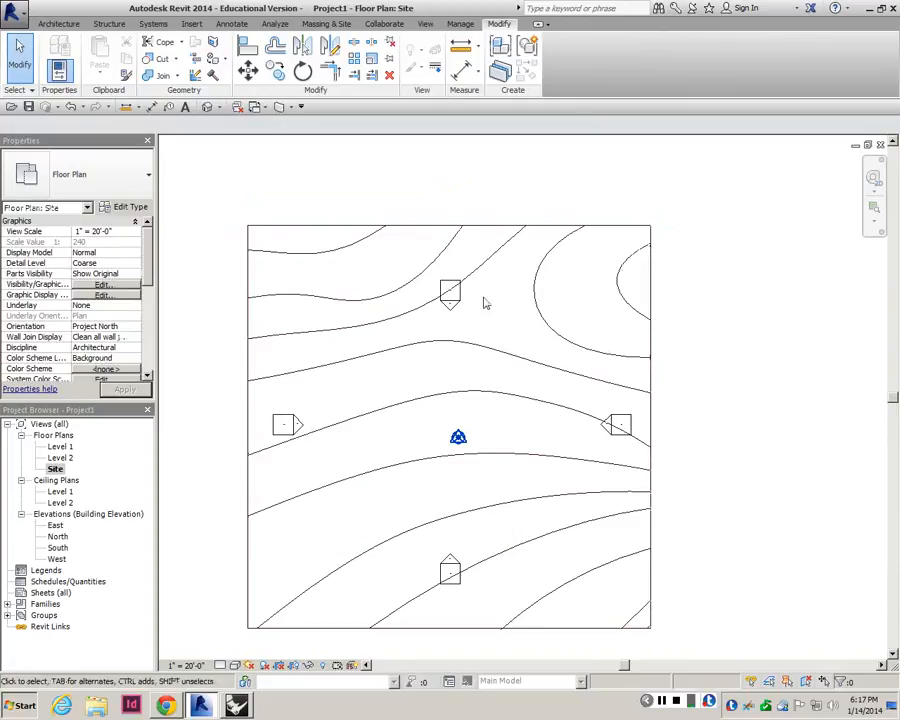
pyautogui.scroll(1, 469, 371)
pyautogui.scroll(-1, 468, 373)
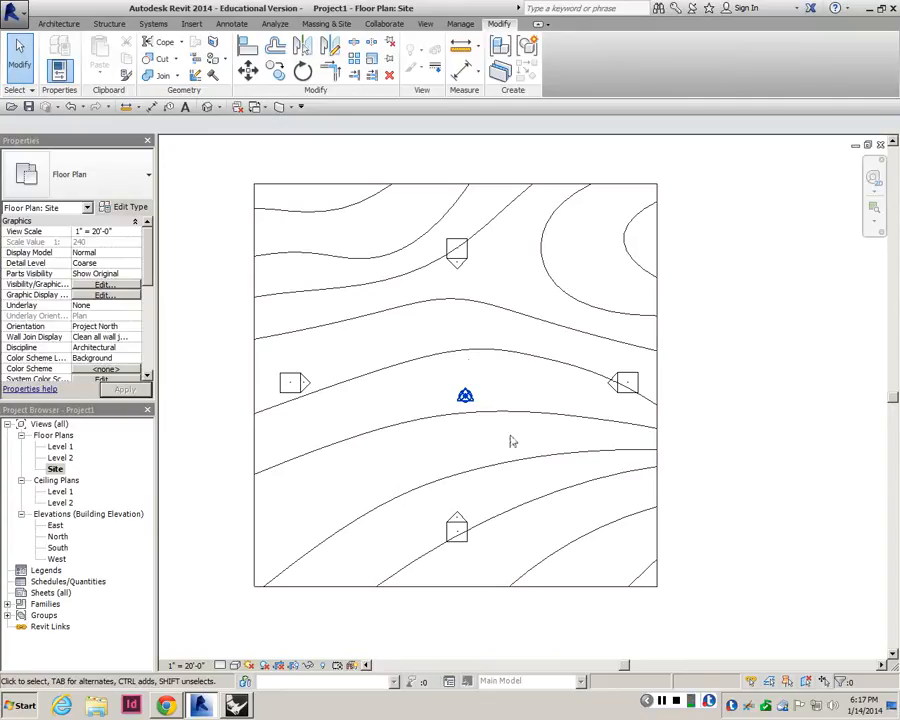
pyautogui.scroll(-1, 524, 380)
pyautogui.scroll(1, 518, 371)
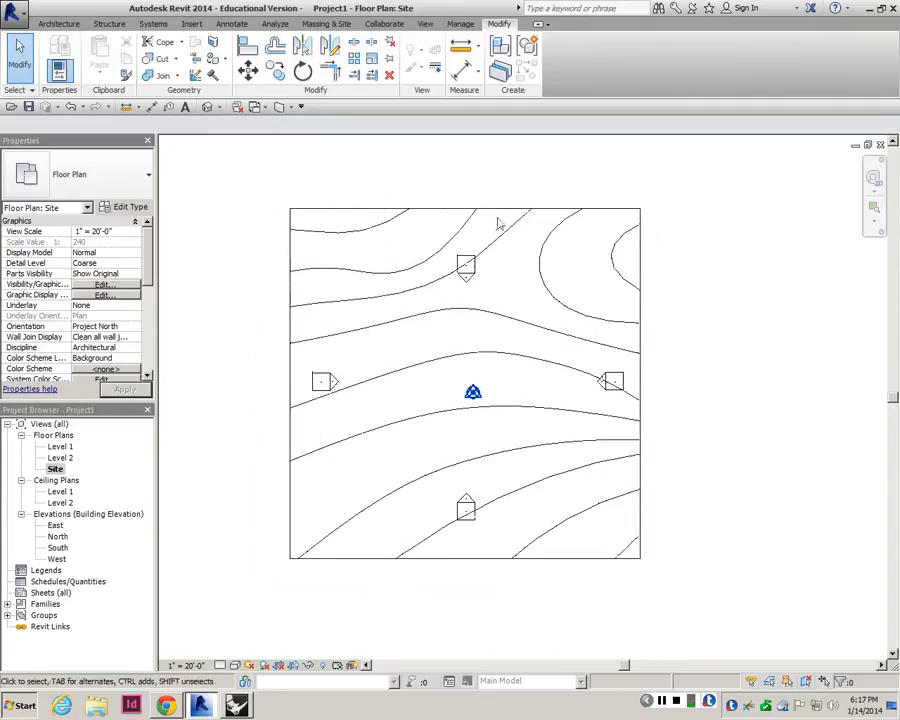
pyautogui.click(499, 224)
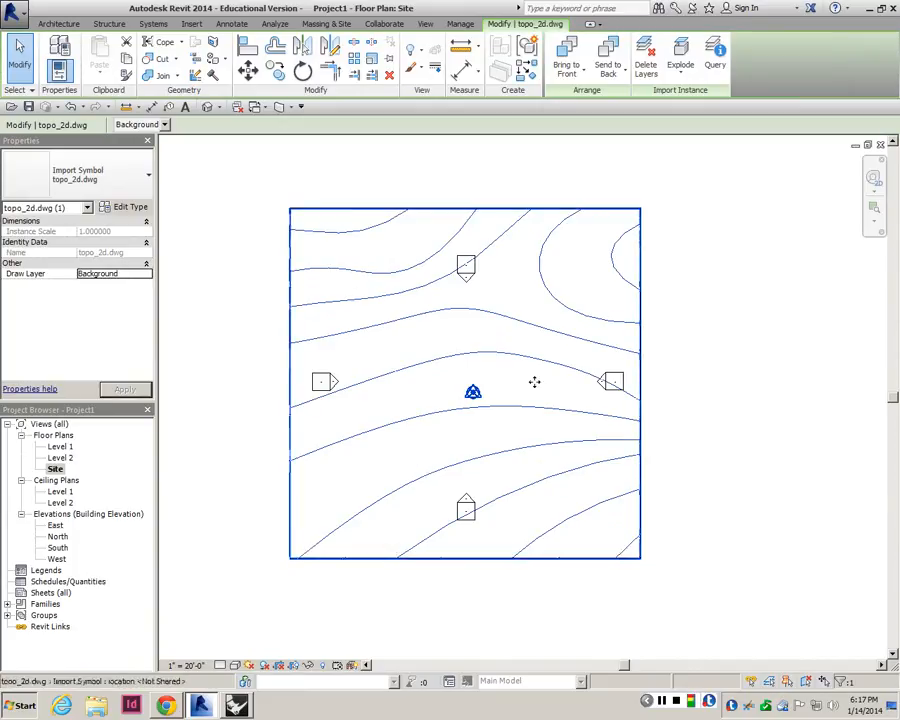
pyautogui.scroll(2, 520, 305)
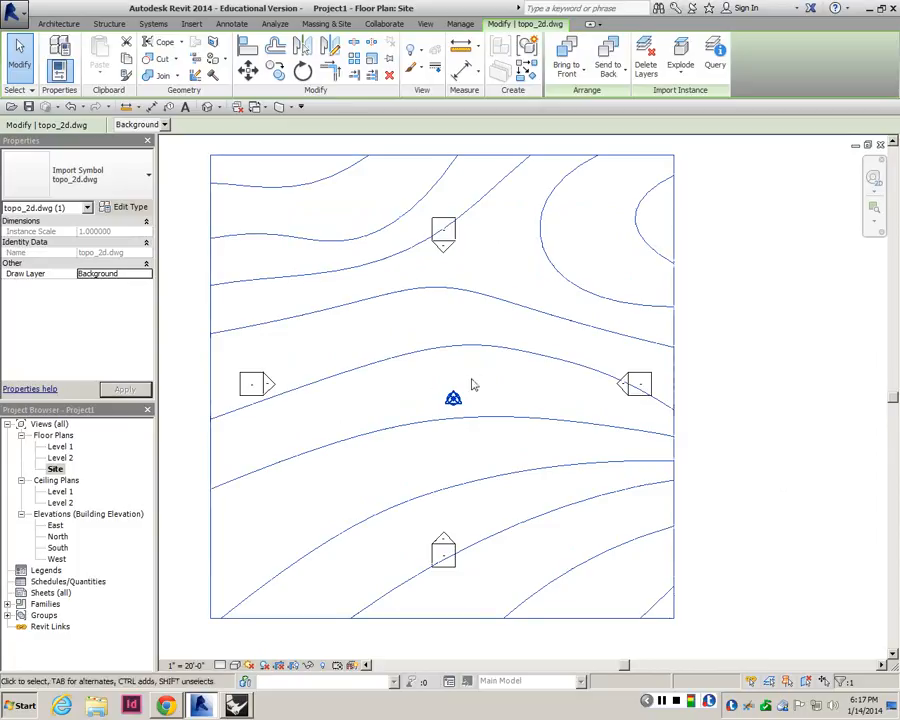
pyautogui.click(420, 165)
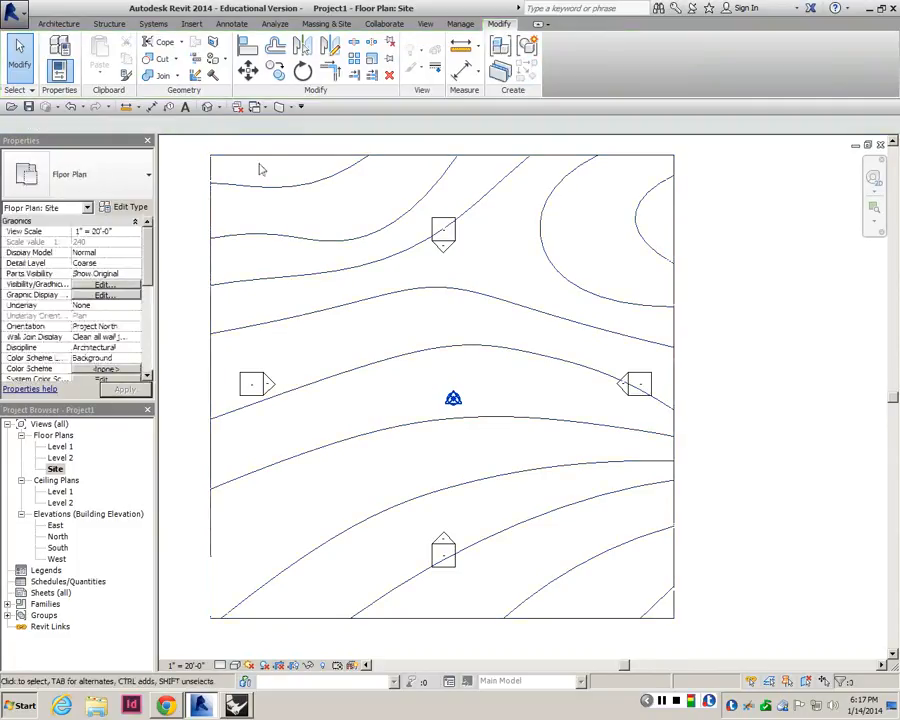
# - Pin the imported topo_2d.dwg drawing in place and reselect it to check its pin
pyautogui.click(323, 175)
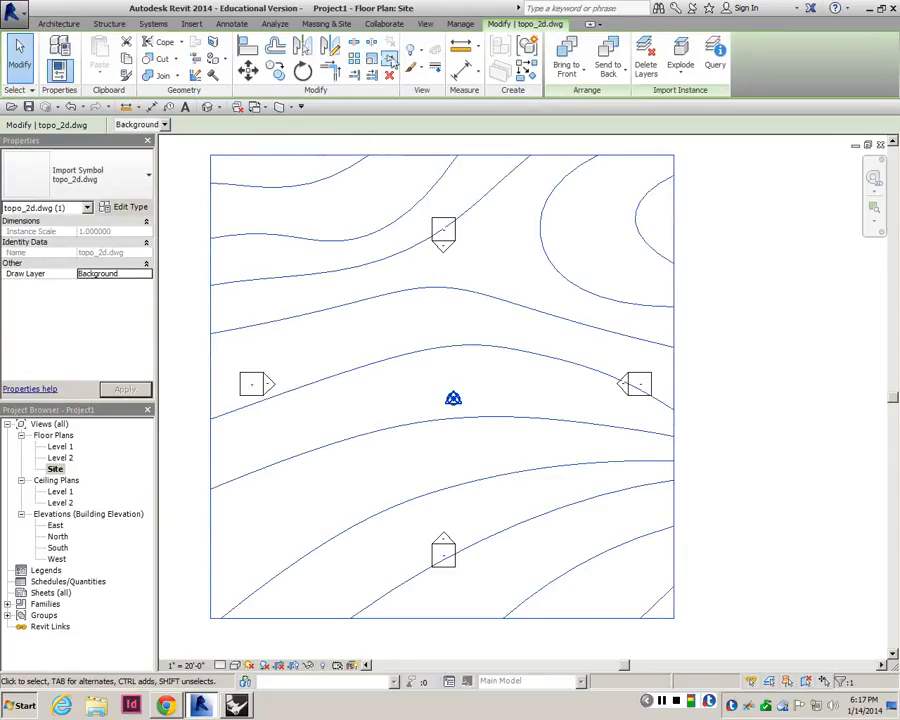
pyautogui.click(390, 59)
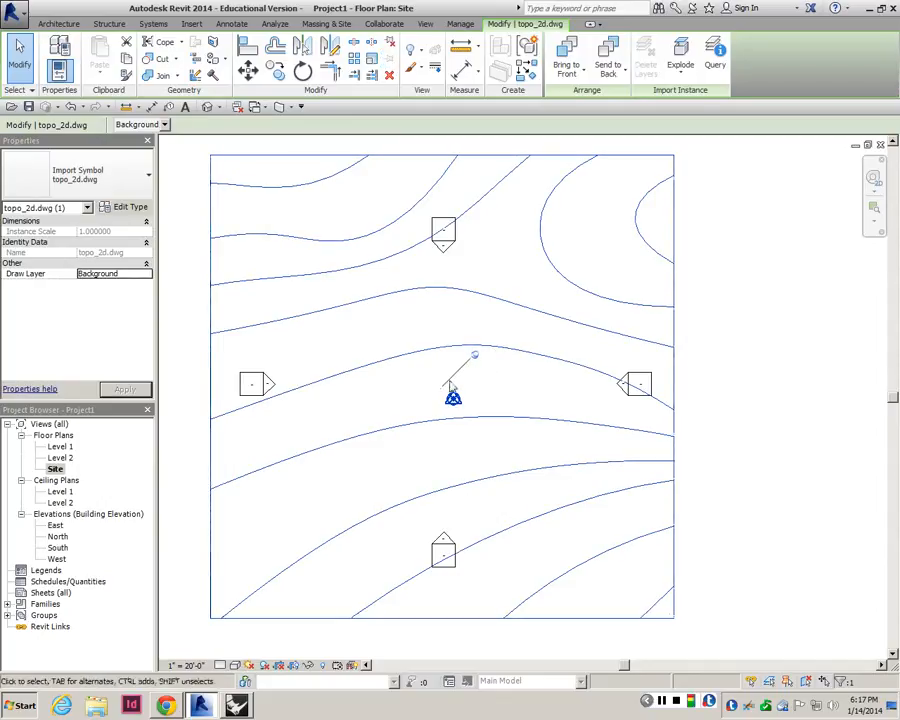
pyautogui.click(663, 247)
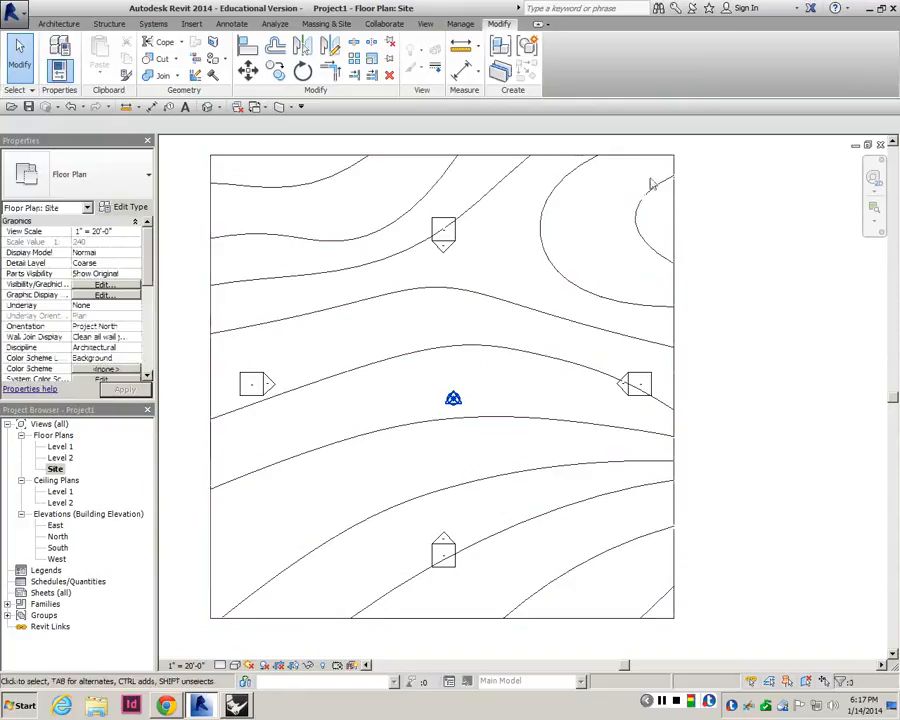
pyautogui.click(660, 179)
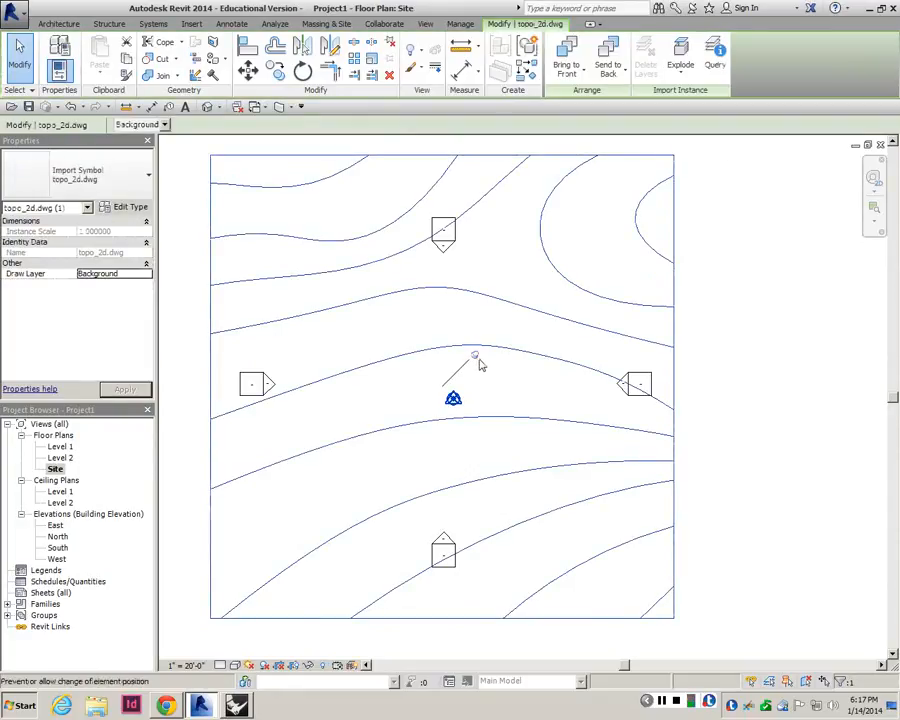
pyautogui.click(693, 256)
pyautogui.scroll(-3, 675, 264)
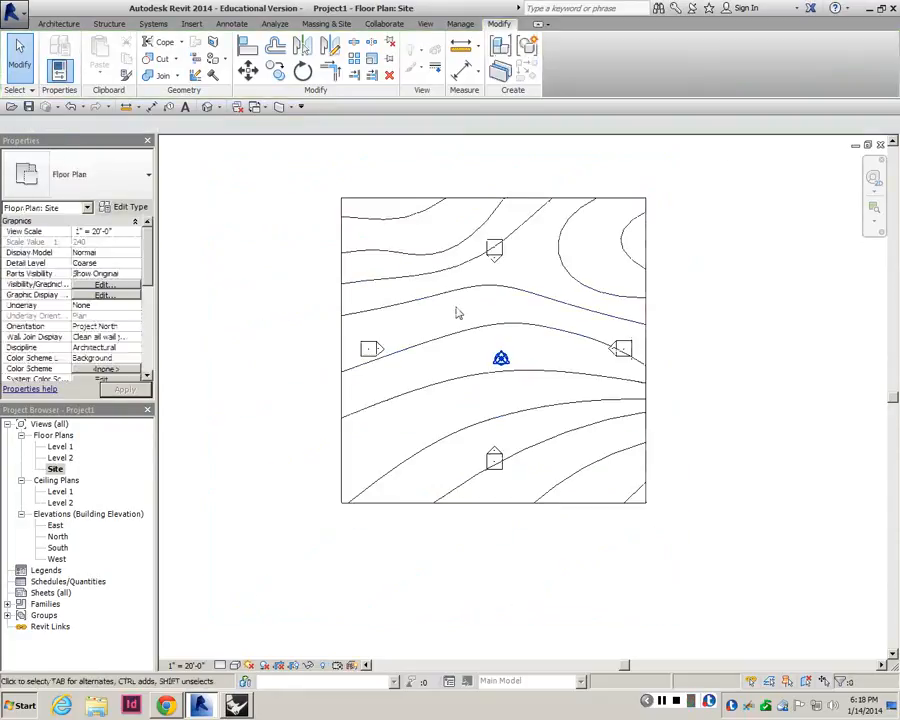
# - Check the 30 meters to feet conversion in Chrome and return to the Site plan in Revit
pyautogui.scroll(1, 456, 308)
pyautogui.scroll(-1, 460, 309)
pyautogui.scroll(2, 464, 305)
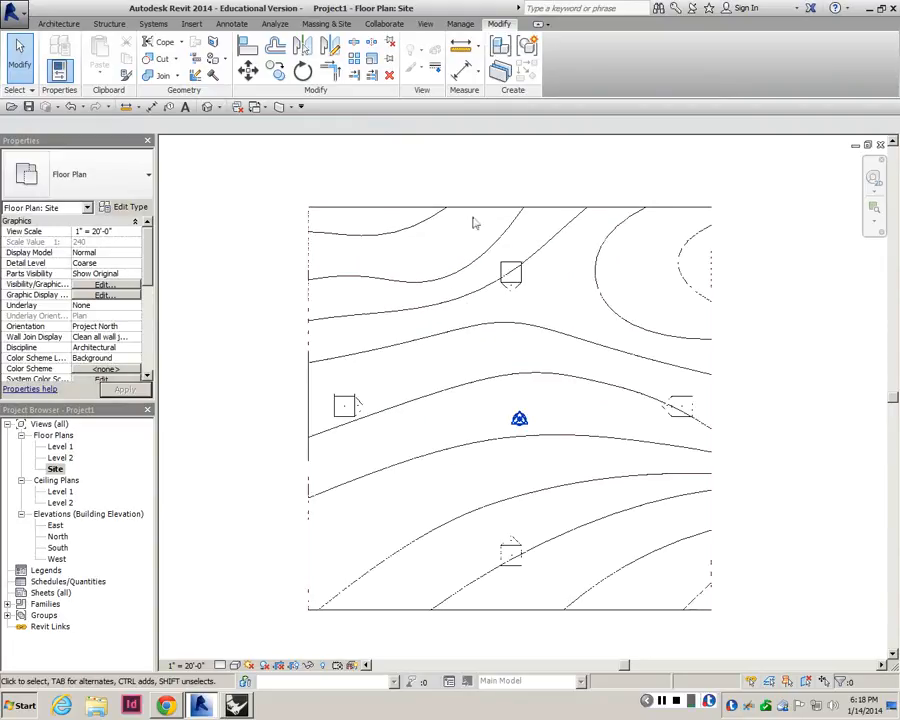
pyautogui.scroll(-1, 486, 233)
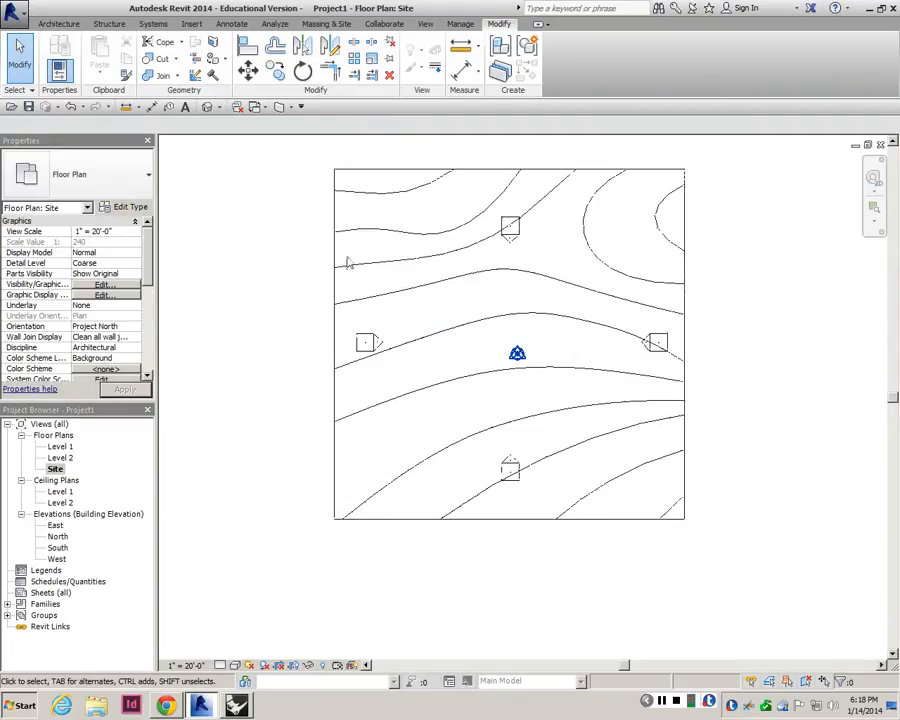
pyautogui.moveTo(521, 197); pyautogui.dragTo(510, 219, button='middle')
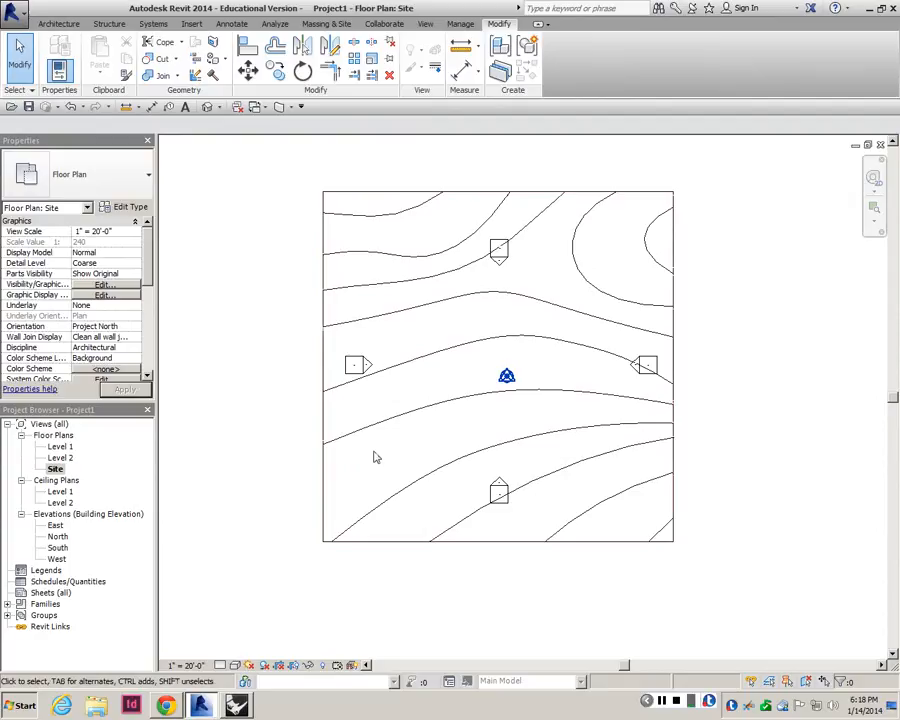
pyautogui.click(162, 703)
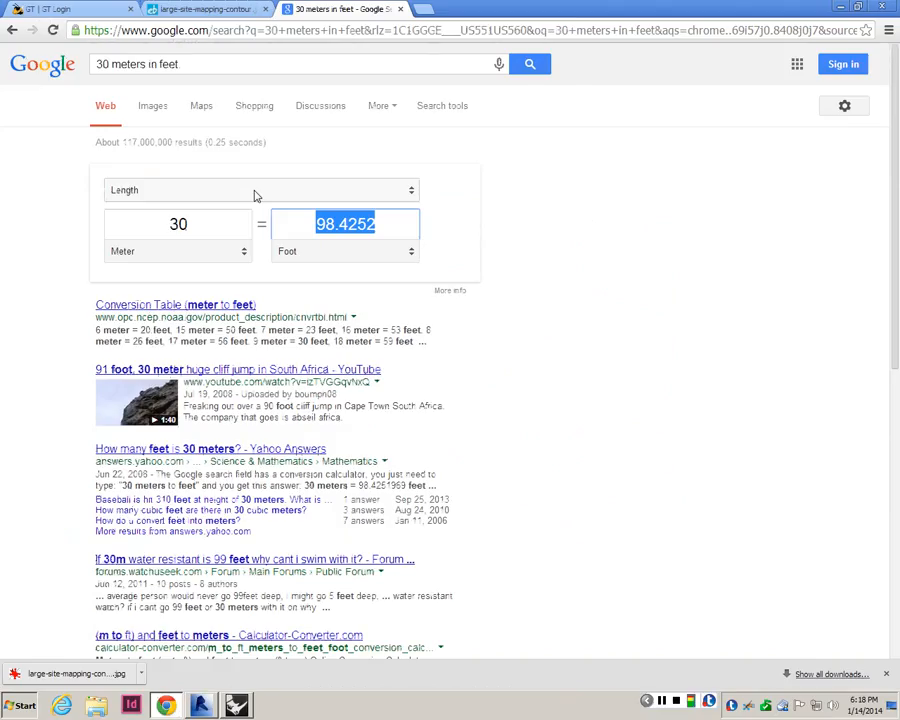
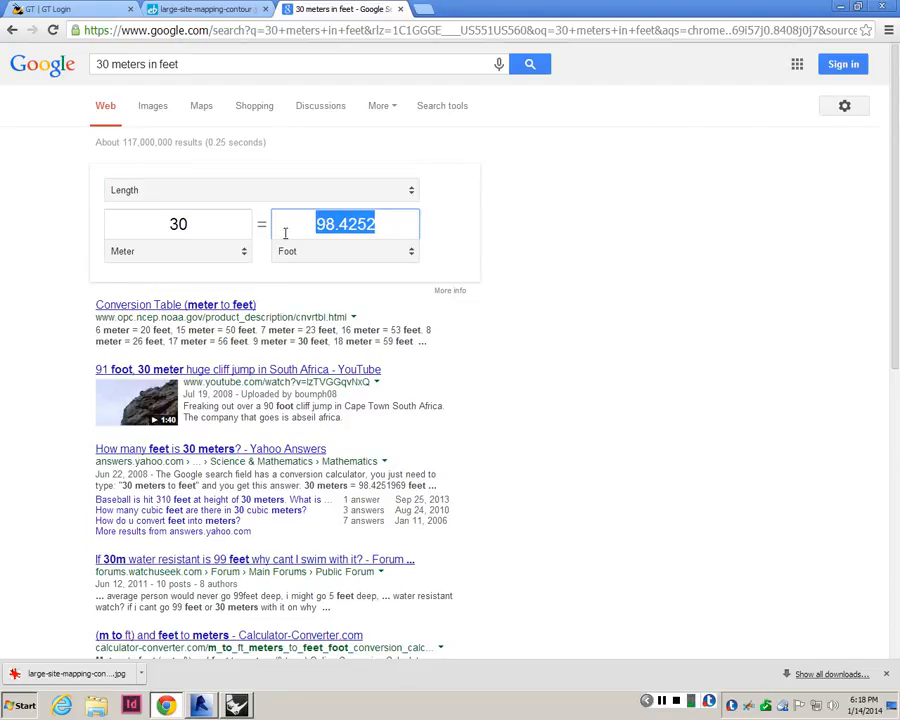
pyautogui.hotkey('alt', 'Tab')
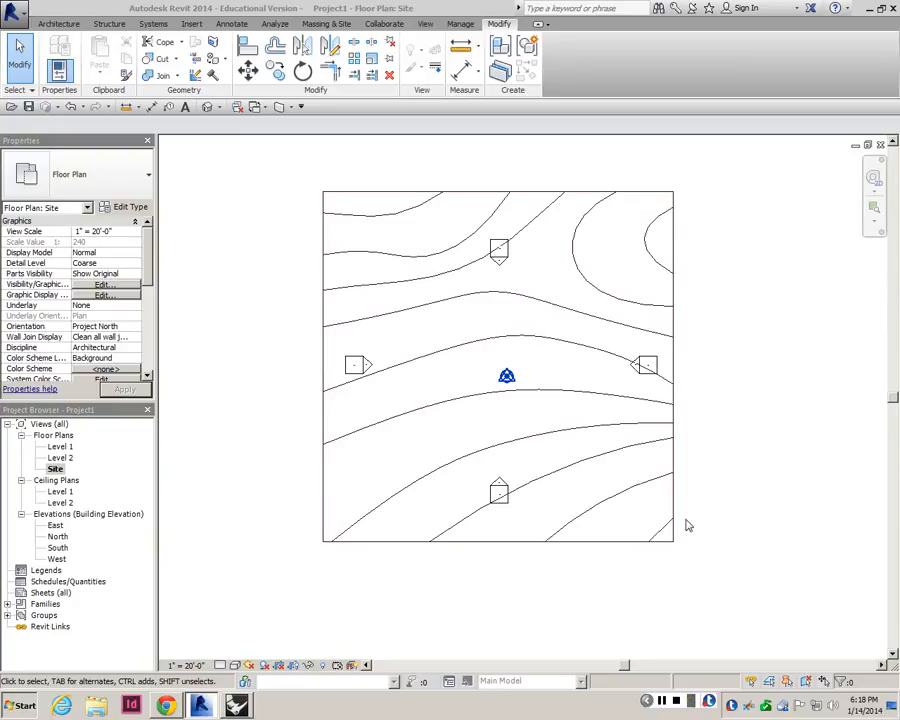
pyautogui.click(546, 302)
pyautogui.scroll(-1, 543, 302)
pyautogui.click(548, 221)
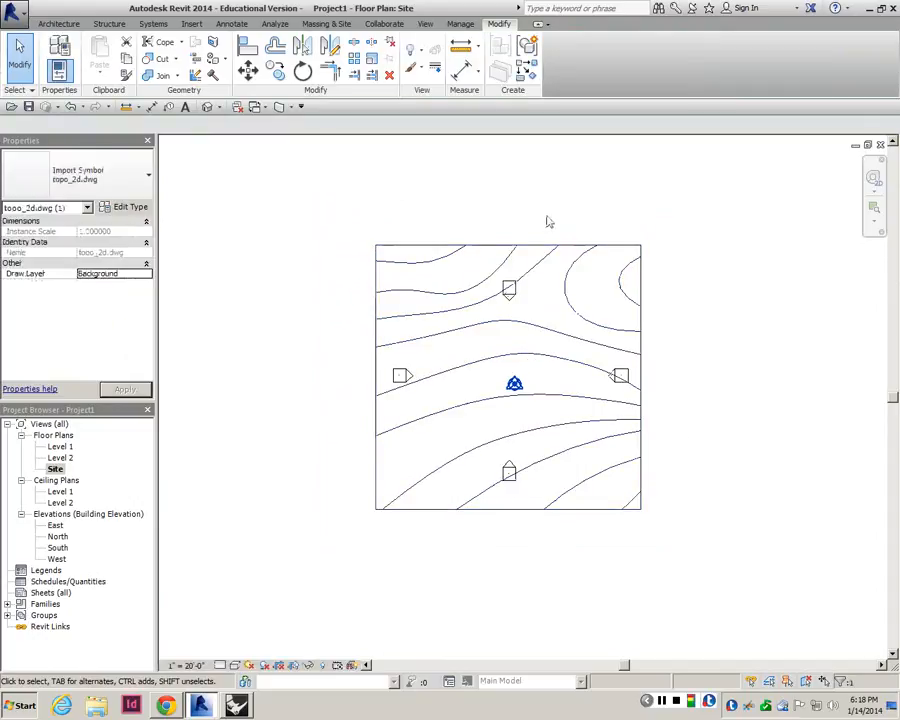
pyautogui.scroll(1, 540, 262)
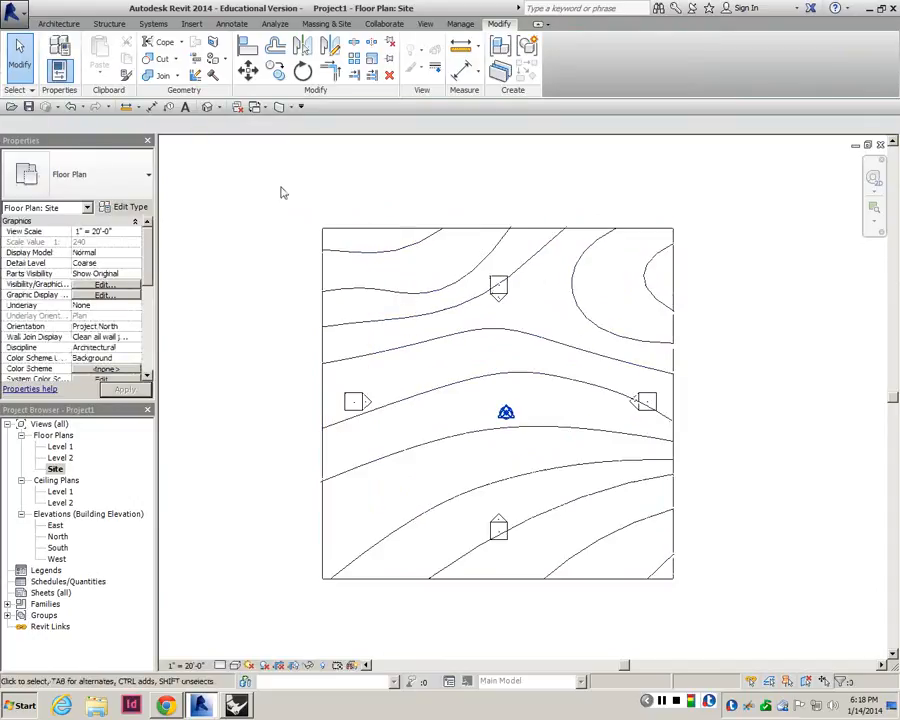
# - Create a toposurface from points at absolute elevation 0' 0" on the four corners of the imported site boundary
pyautogui.click(322, 24)
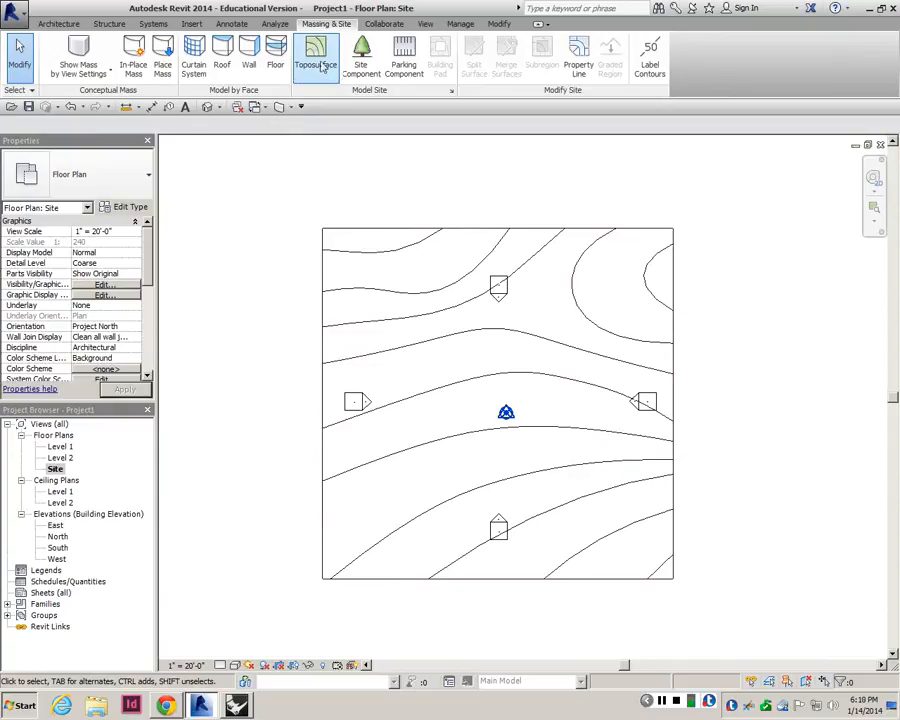
pyautogui.click(323, 62)
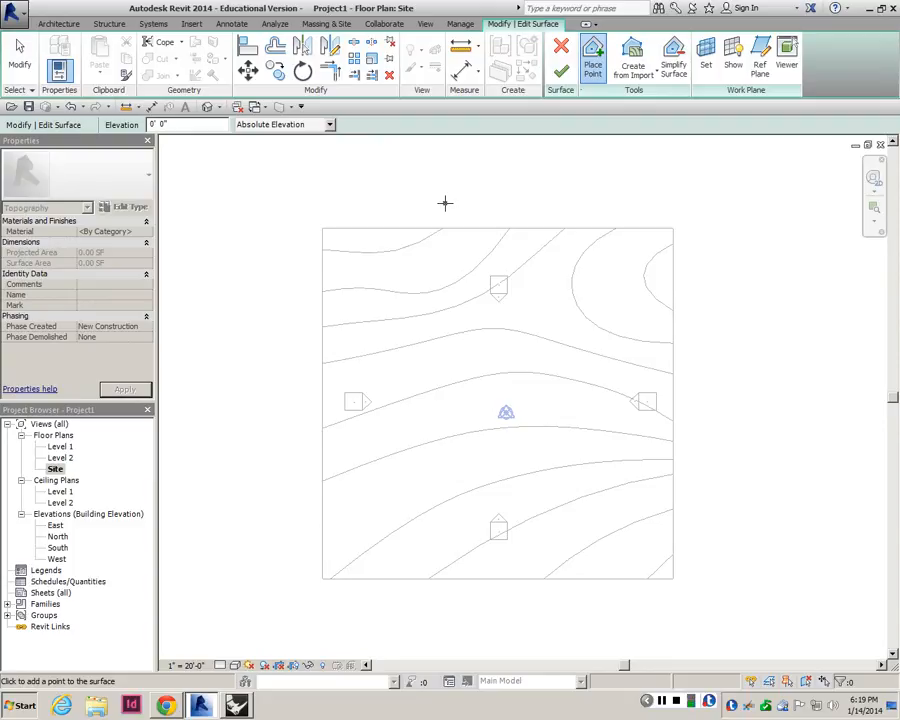
pyautogui.click(321, 229)
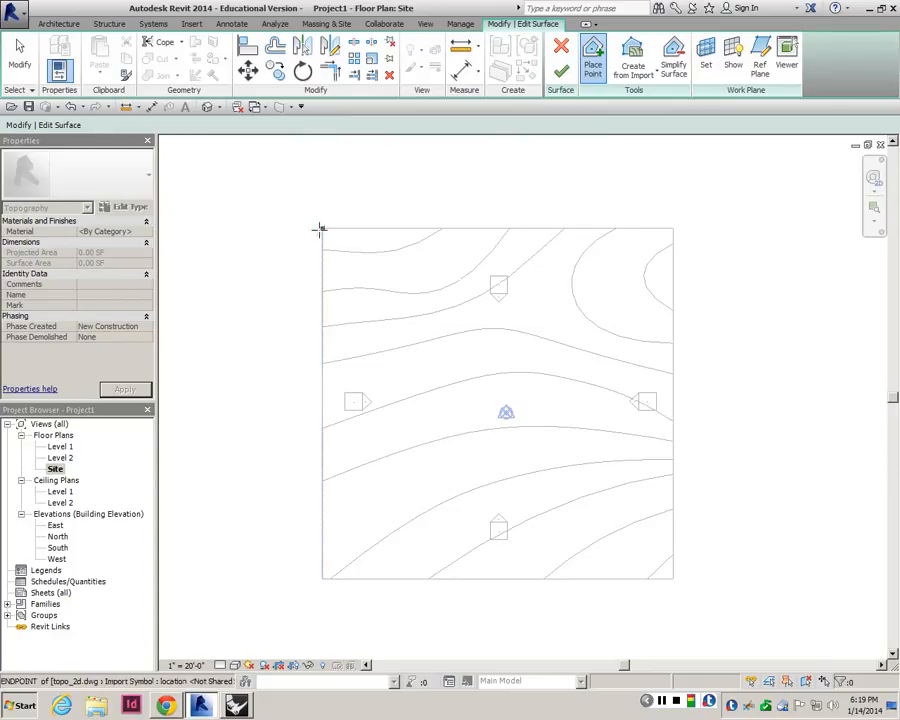
pyautogui.click(672, 225)
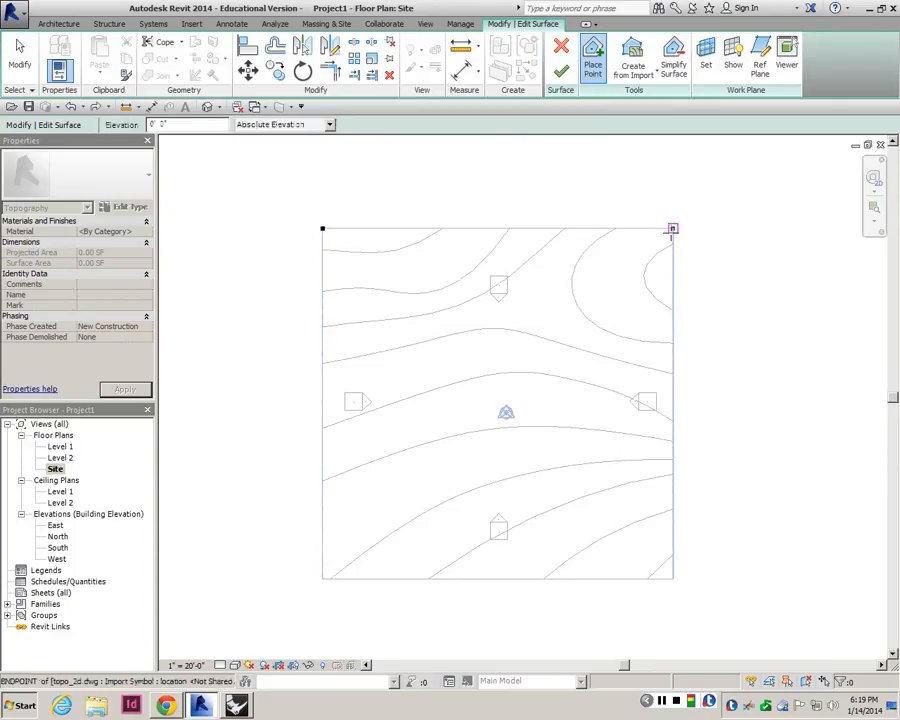
pyautogui.click(672, 578)
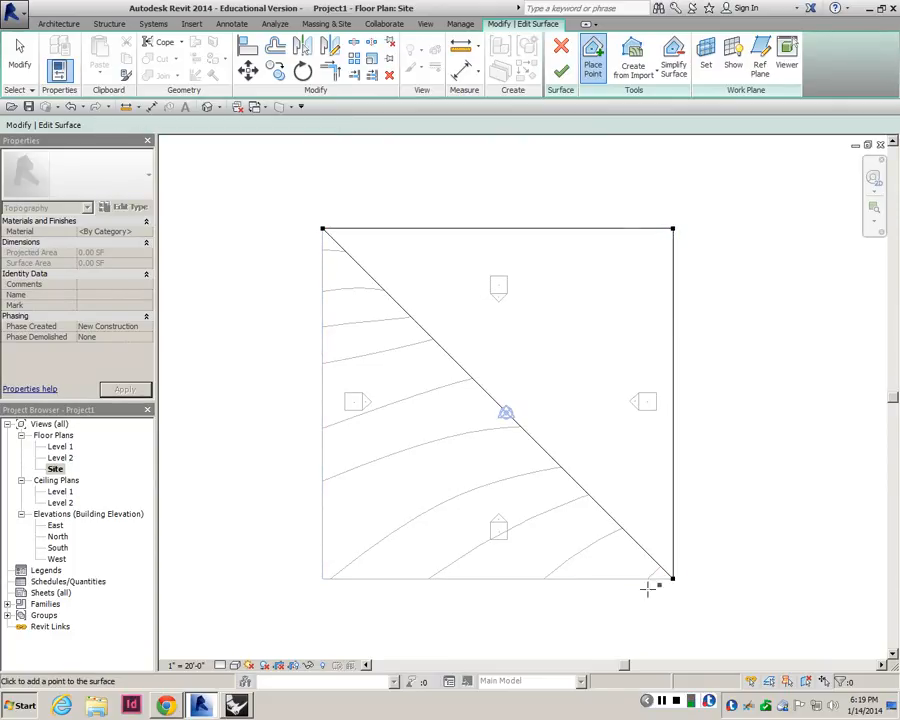
pyautogui.click(321, 577)
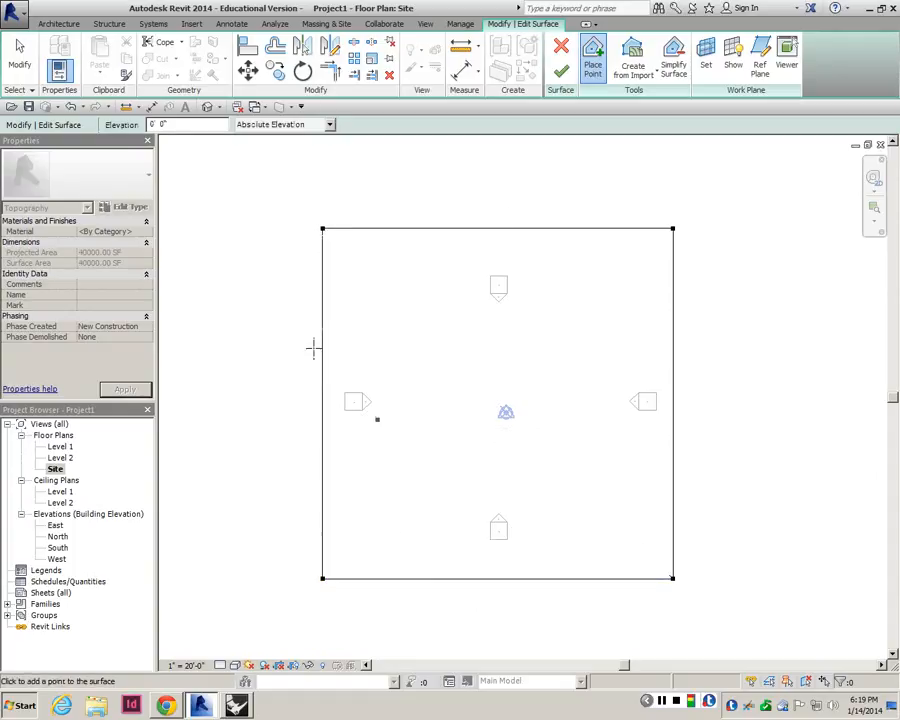
pyautogui.click(561, 78)
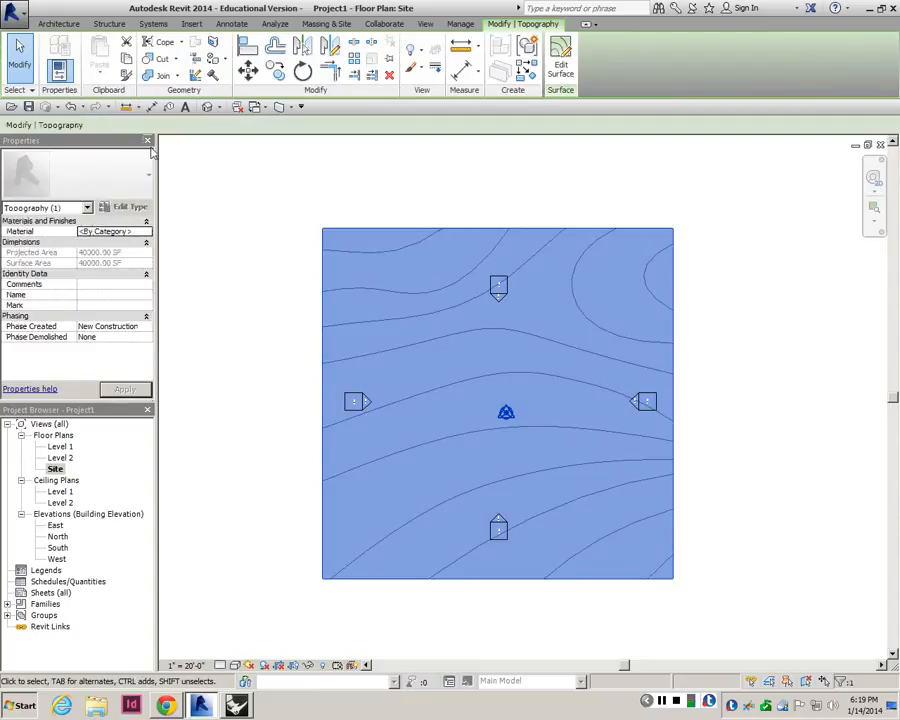
# - Open the default 3D view and display the flat toposurface with a shaded visual style
pyautogui.click(207, 107)
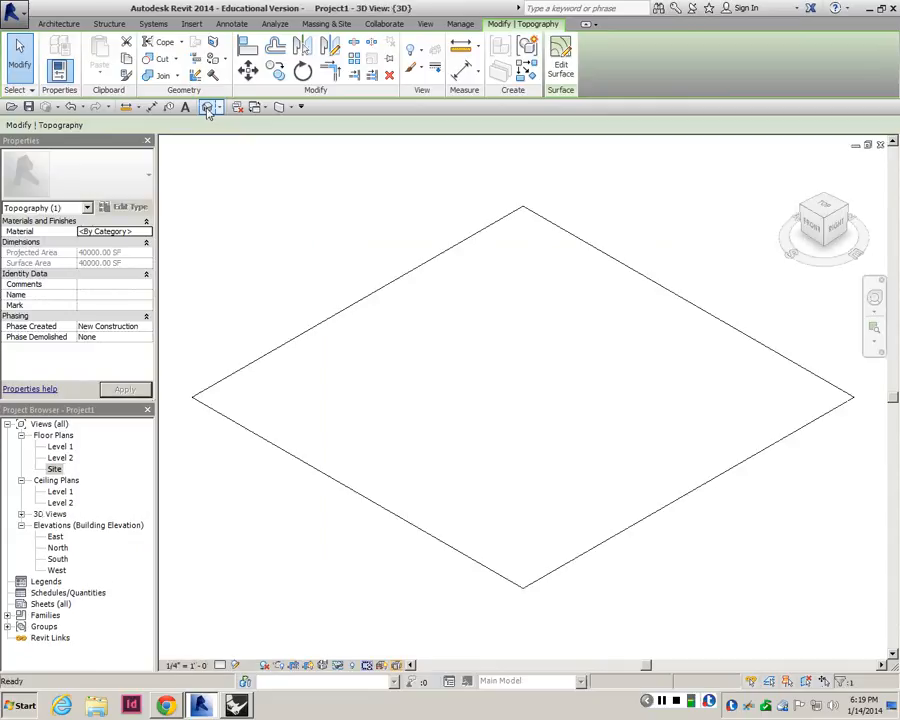
pyautogui.click(235, 664)
pyautogui.click(271, 613)
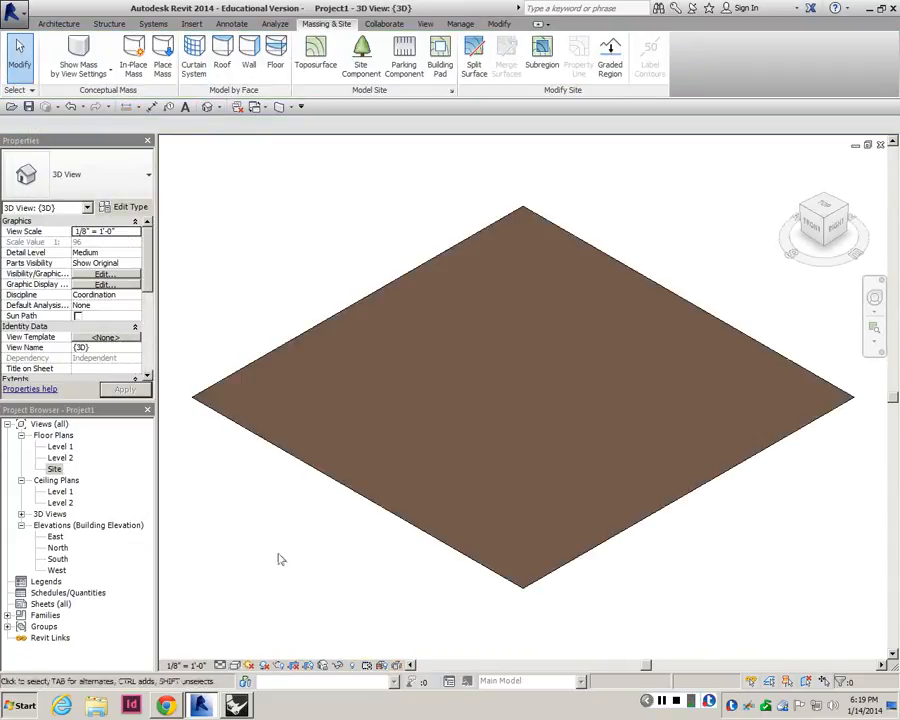
pyautogui.keyDown('shift'); pyautogui.moveTo(454, 465); pyautogui.dragTo(300, 350, button='middle'); pyautogui.keyUp('shift')
pyautogui.click(290, 342)
pyautogui.click(381, 271)
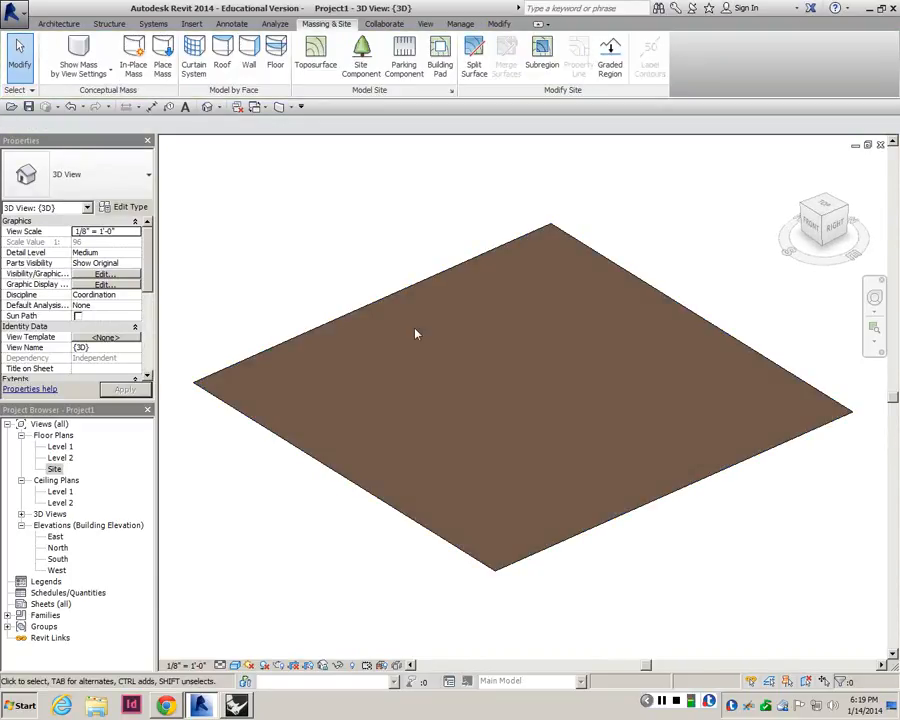
pyautogui.keyDown('shift'); pyautogui.moveTo(416, 334); pyautogui.dragTo(490, 385, button='middle'); pyautogui.keyUp('shift')
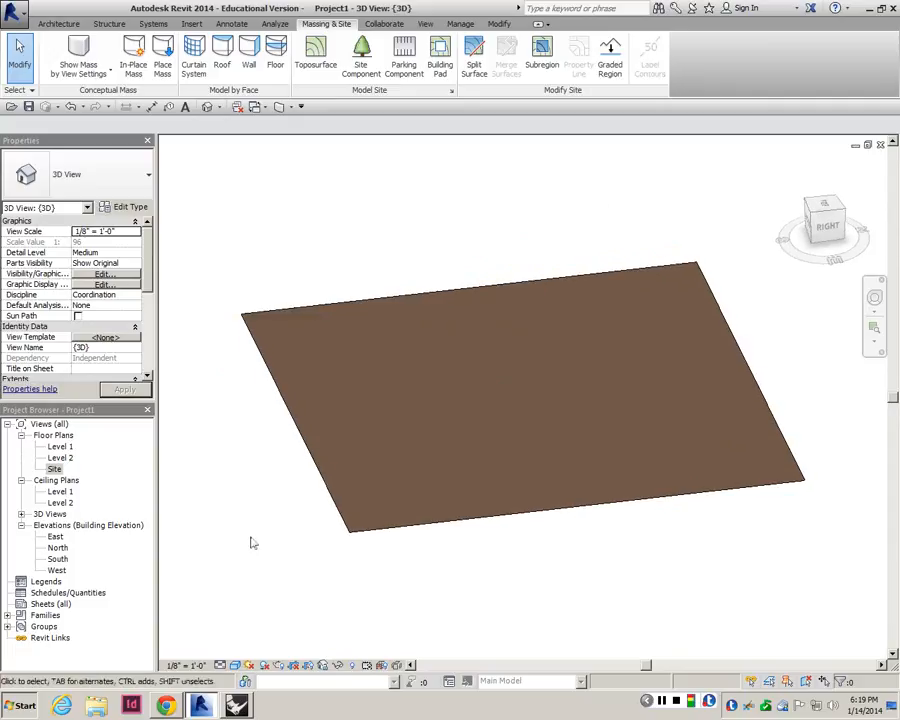
# - Reopen the Site floor plan and set its visual style to Wireframe to reveal the imported contours through the toposurface
pyautogui.doubleClick(54, 469)
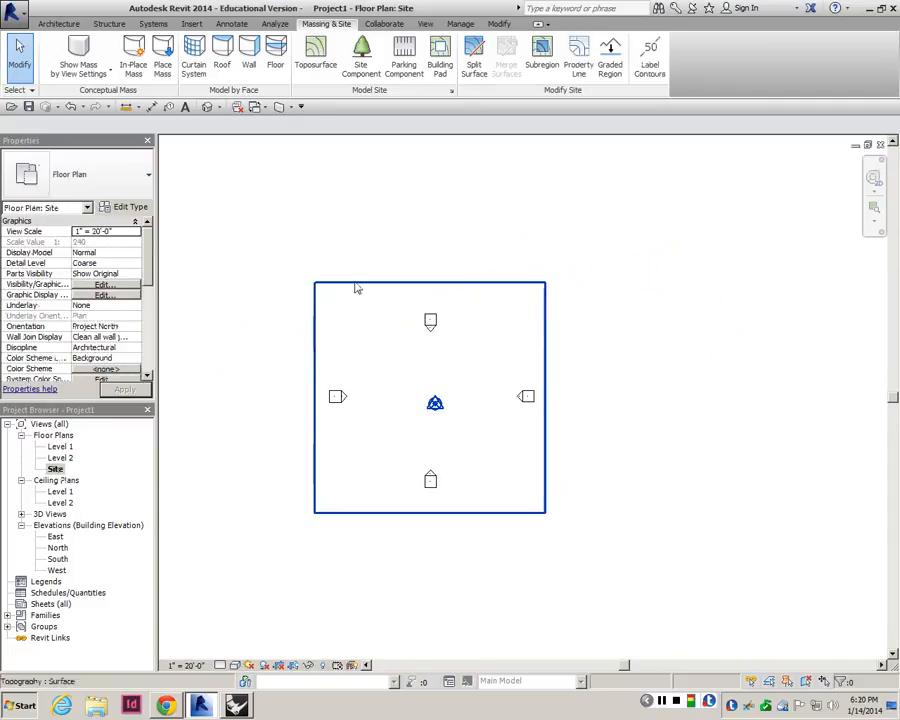
pyautogui.click(362, 287)
pyautogui.scroll(1, 375, 284)
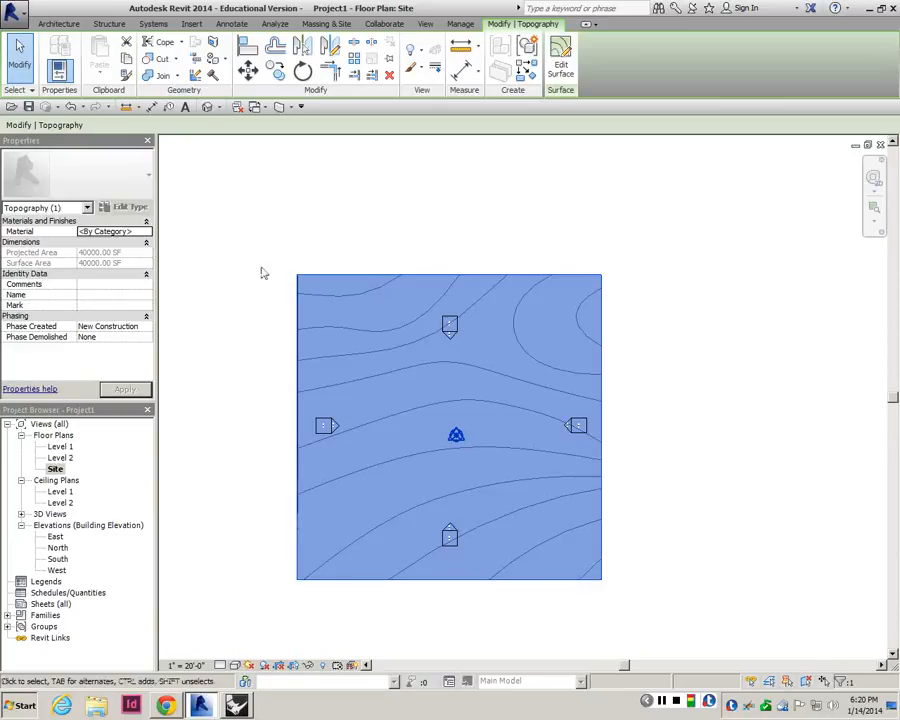
pyautogui.click(319, 241)
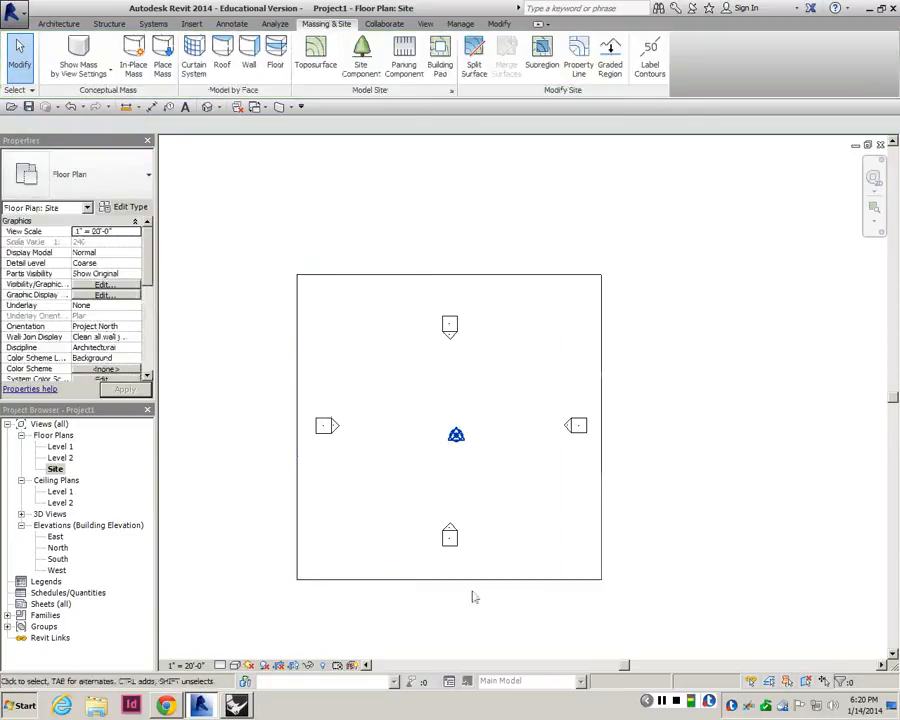
pyautogui.click(416, 280)
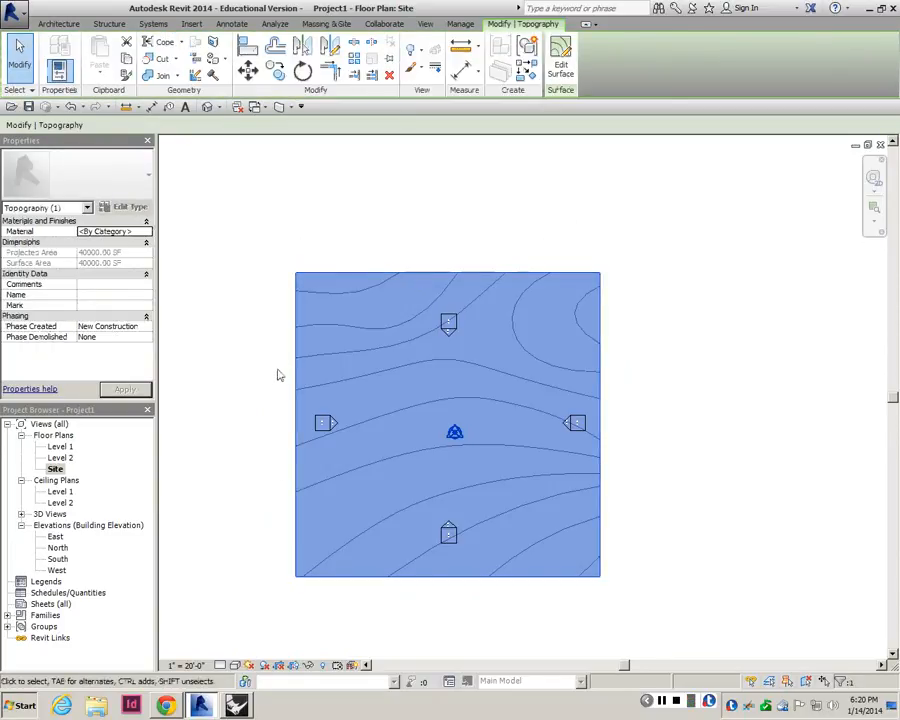
pyautogui.click(238, 668)
pyautogui.click(254, 508)
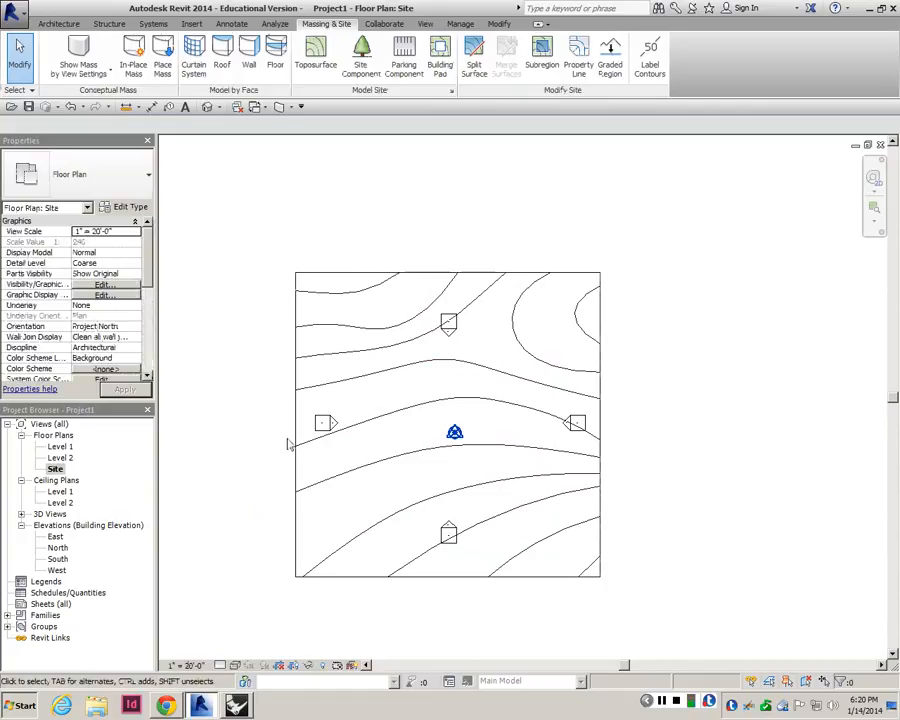
# - Edit the toposurface and place points at absolute elevation 4' 0" along the contour nearest the northwest corner
pyautogui.click(487, 274)
pyautogui.scroll(1, 575, 281)
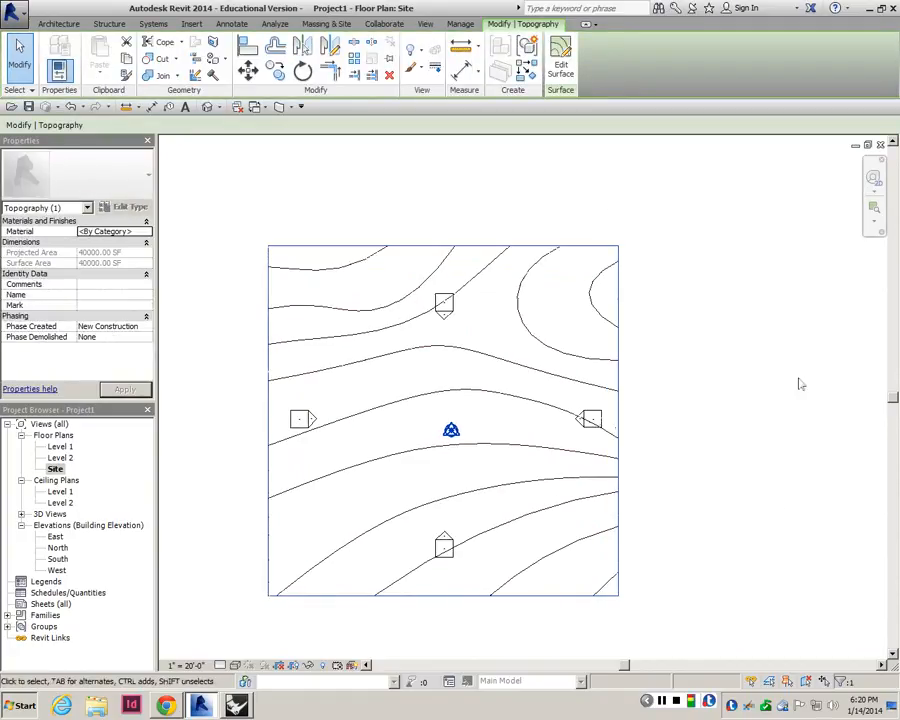
pyautogui.click(562, 62)
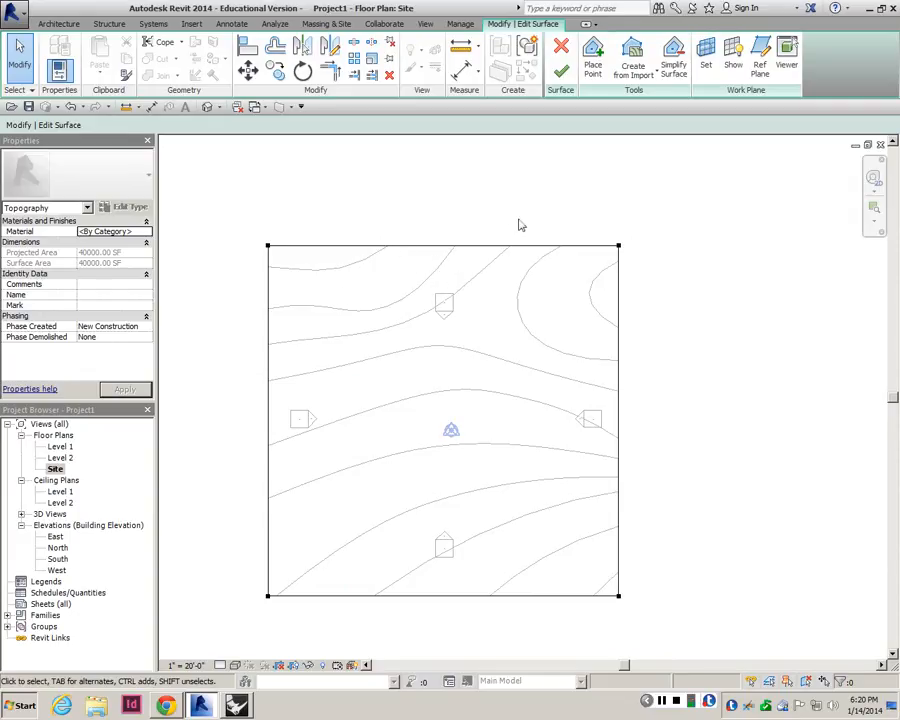
pyautogui.click(594, 72)
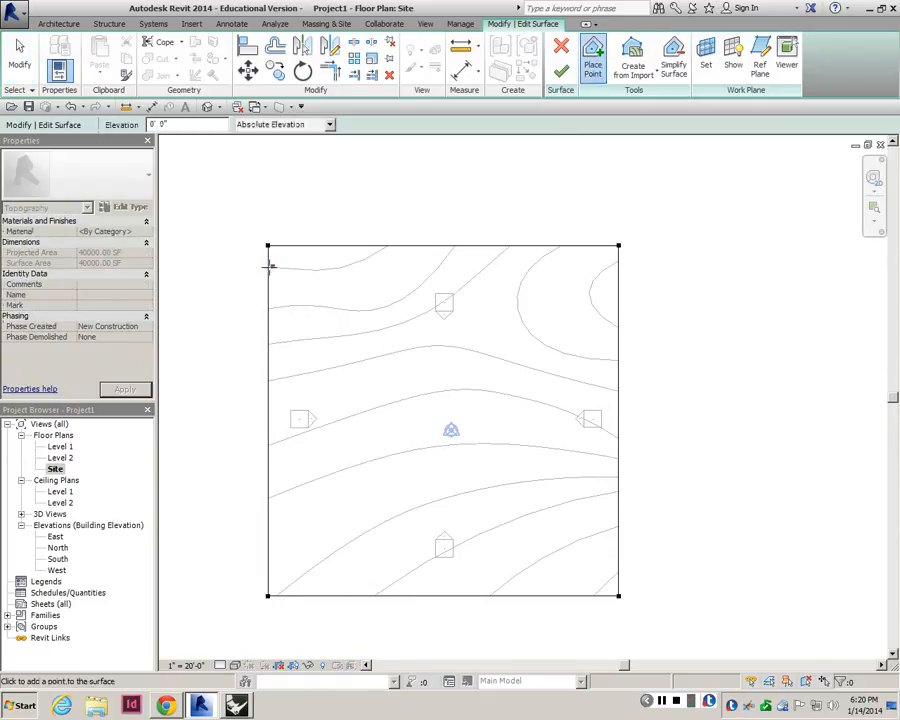
pyautogui.click(167, 125)
pyautogui.write('4')
pyautogui.press('Return')
pyautogui.scroll(2, 293, 269)
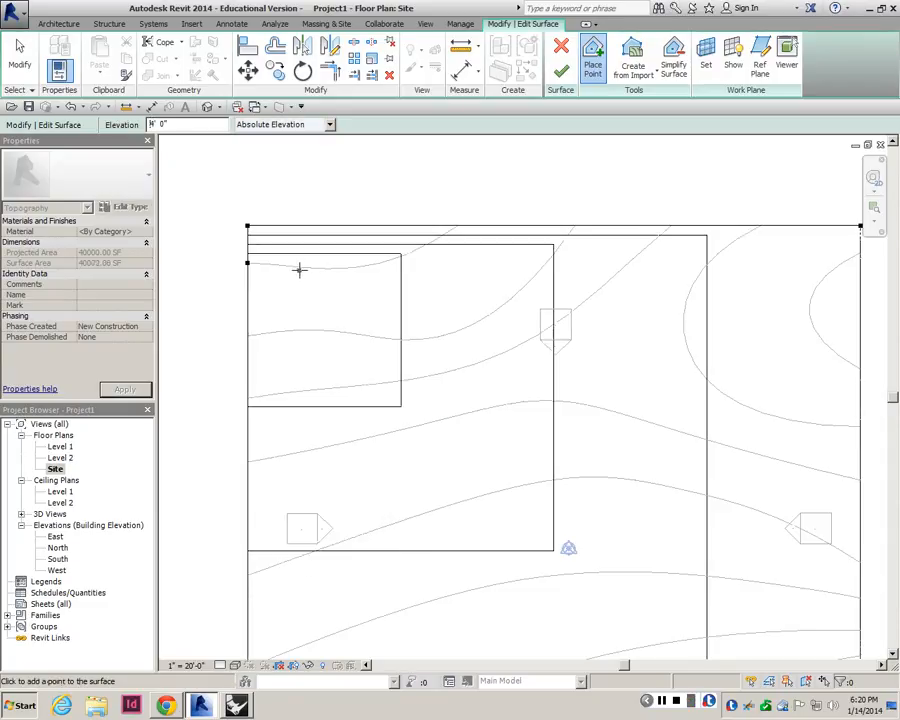
pyautogui.click(317, 267)
pyautogui.click(373, 265)
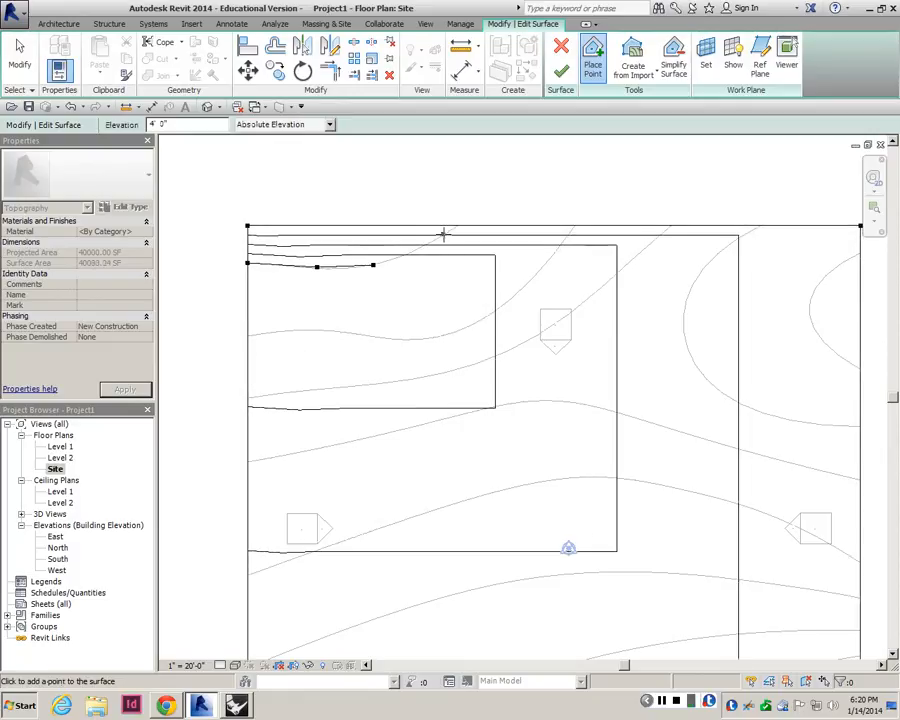
pyautogui.click(437, 237)
pyautogui.scroll(-2, 402, 250)
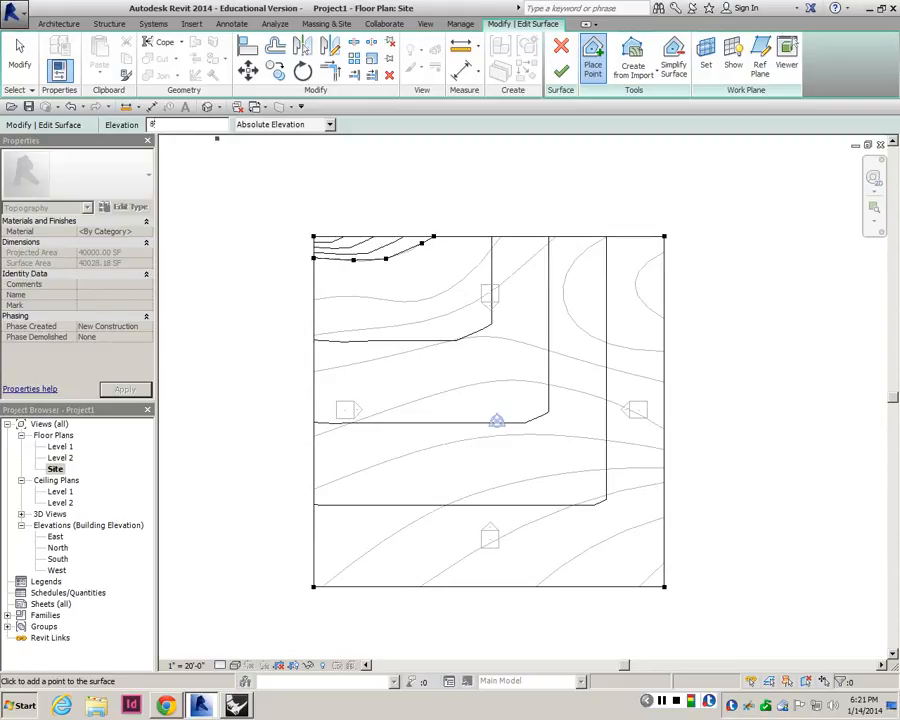
# - Place surface points at absolute elevation 8' 0" along the second contour, from the west edge to the north edge
pyautogui.click(314, 299)
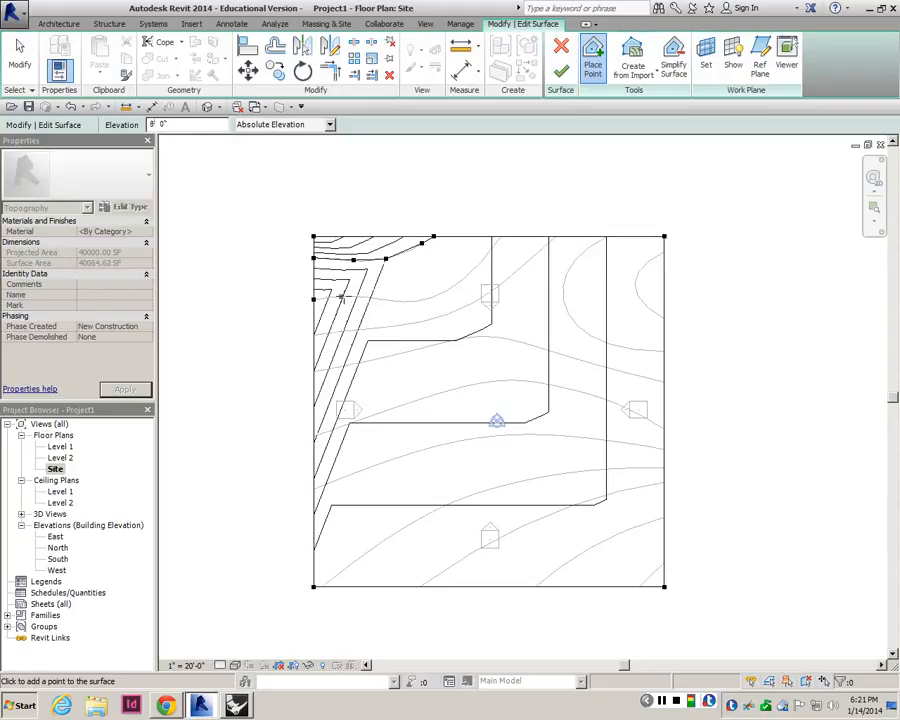
pyautogui.click(351, 296)
pyautogui.click(401, 299)
pyautogui.click(446, 292)
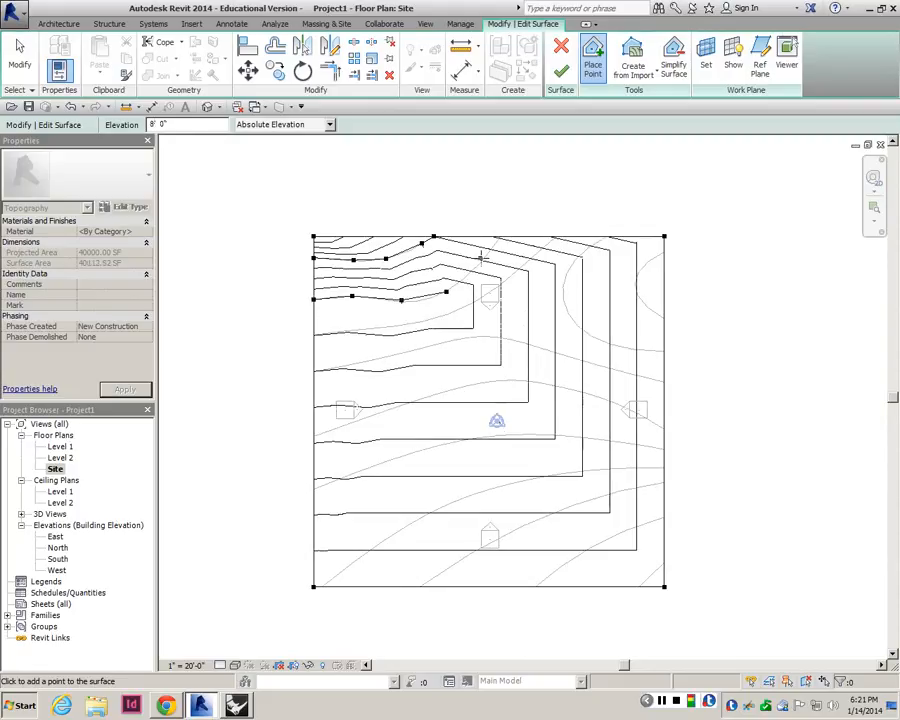
pyautogui.click(483, 260)
pyautogui.click(500, 237)
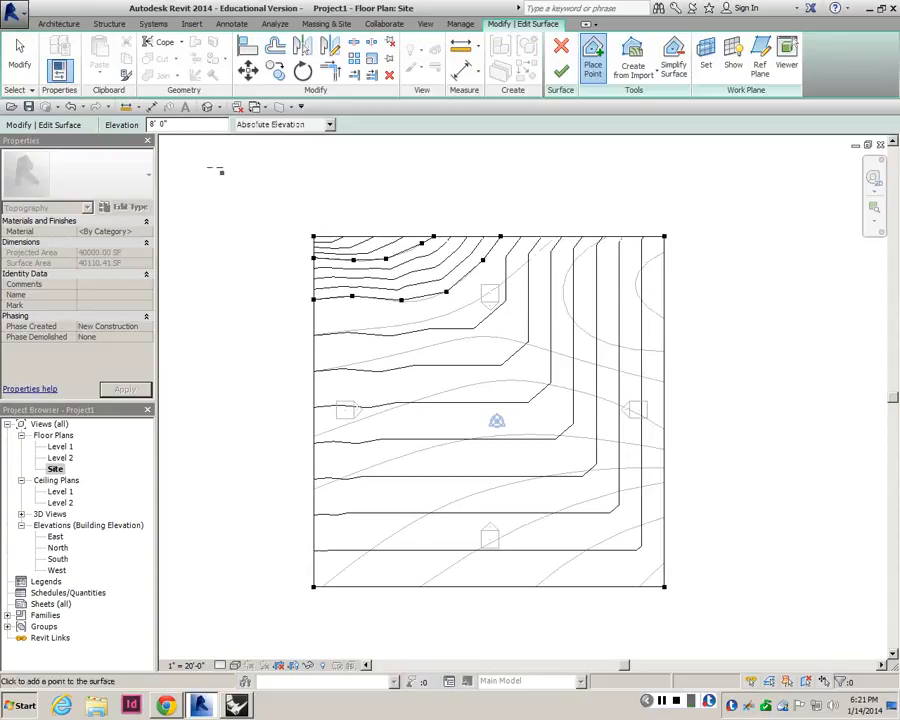
# - Place surface points at absolute elevation 12' 0" along the third contour, from the west edge to the north edge
pyautogui.doubleClick(172, 124)
pyautogui.write('12')
pyautogui.press('Return')
pyautogui.click(314, 335)
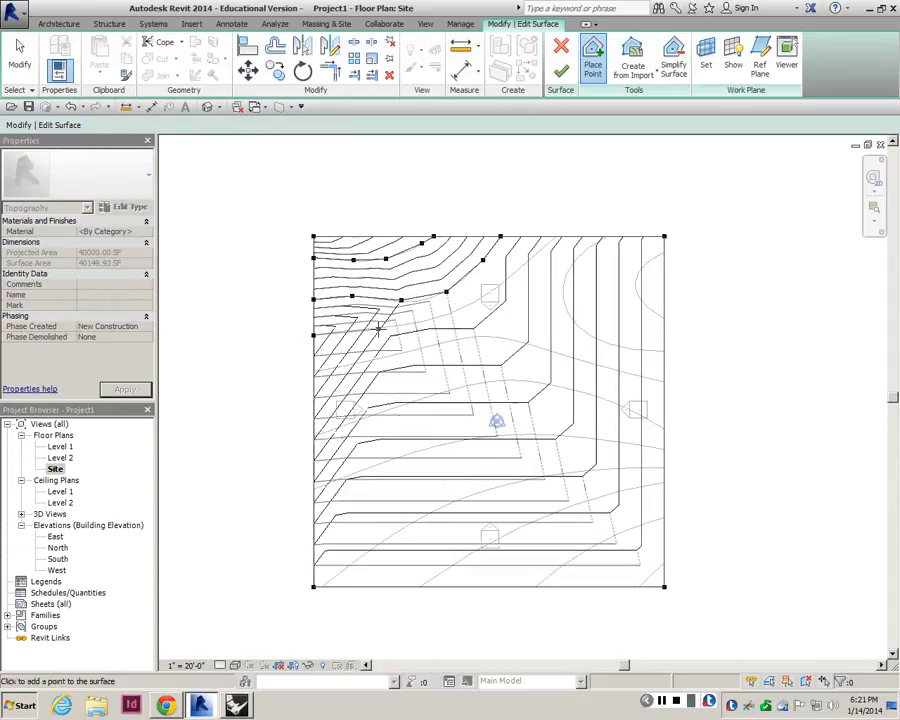
pyautogui.click(378, 329)
pyautogui.click(427, 321)
pyautogui.click(475, 300)
pyautogui.click(518, 268)
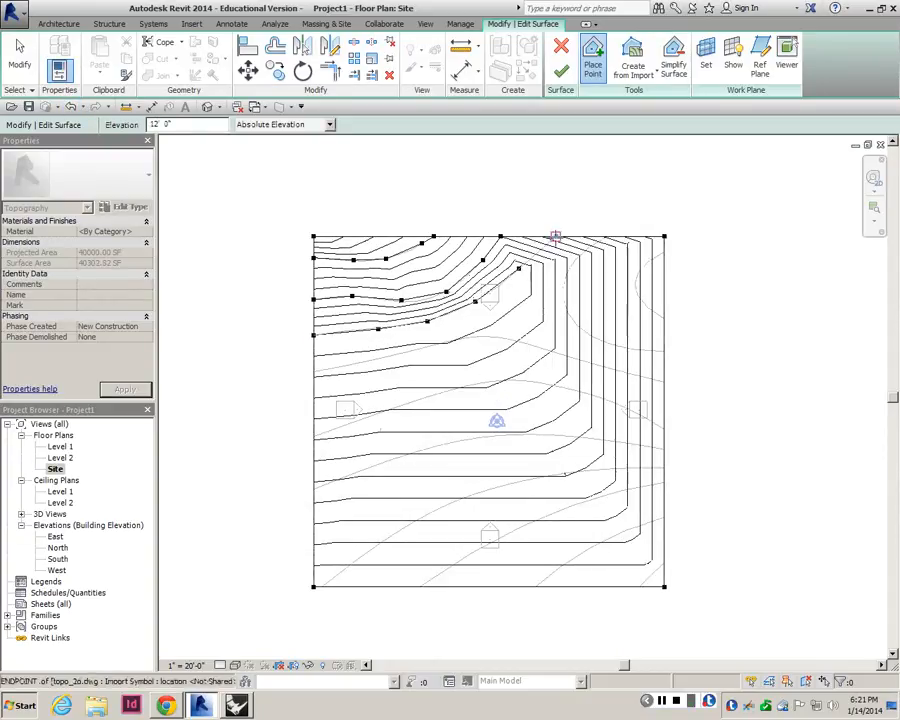
pyautogui.click(555, 236)
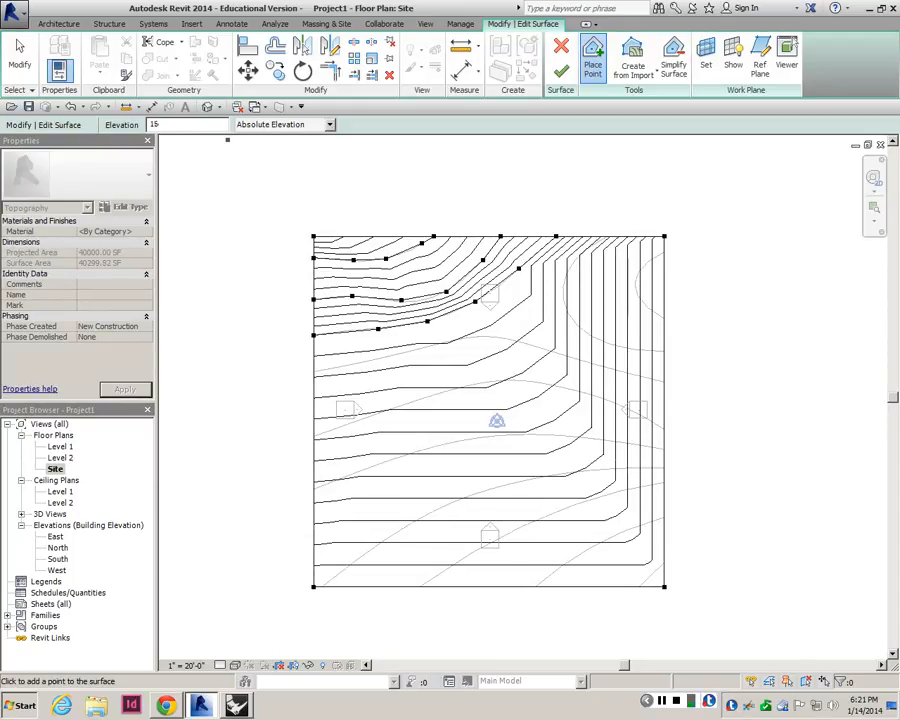
# - Place surface points at absolute elevation 16' 0" along the fourth contour, from the west edge across to the east edge
pyautogui.click(314, 371)
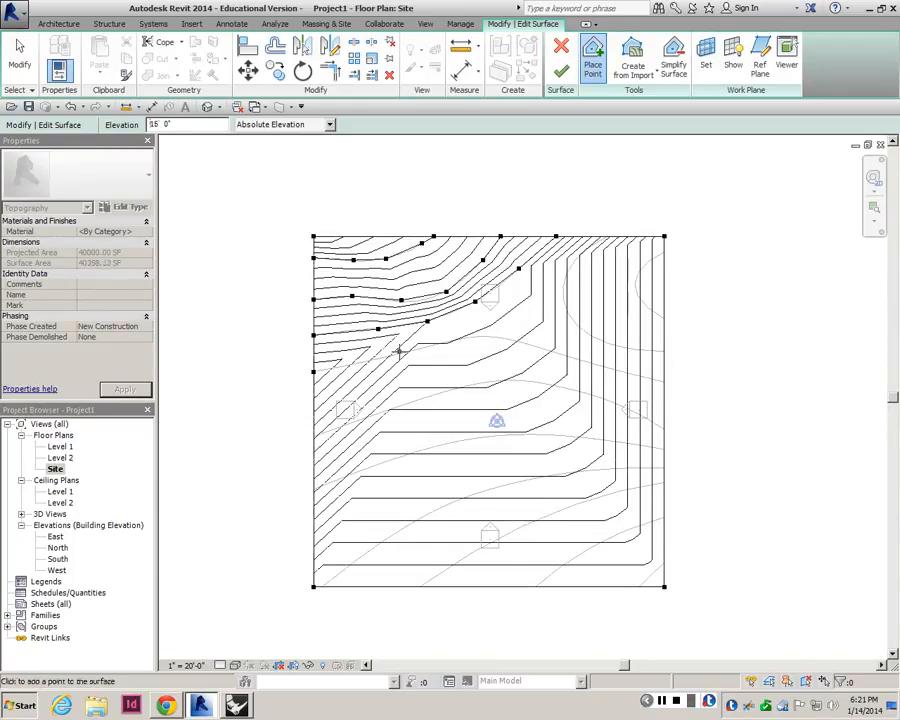
pyautogui.click(400, 352)
pyautogui.click(479, 339)
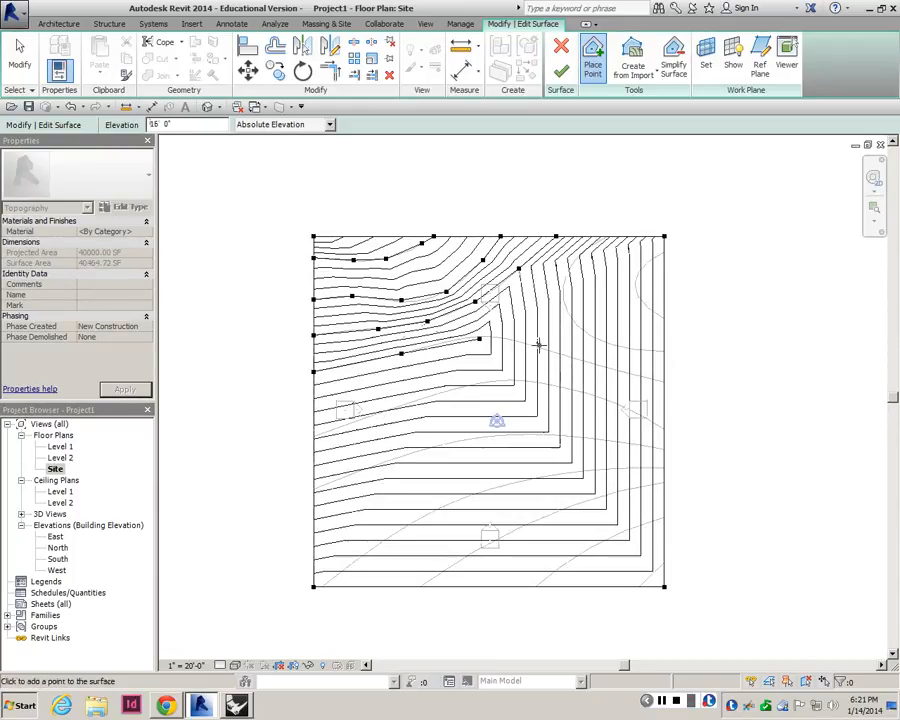
pyautogui.click(539, 345)
pyautogui.click(587, 362)
pyautogui.click(631, 372)
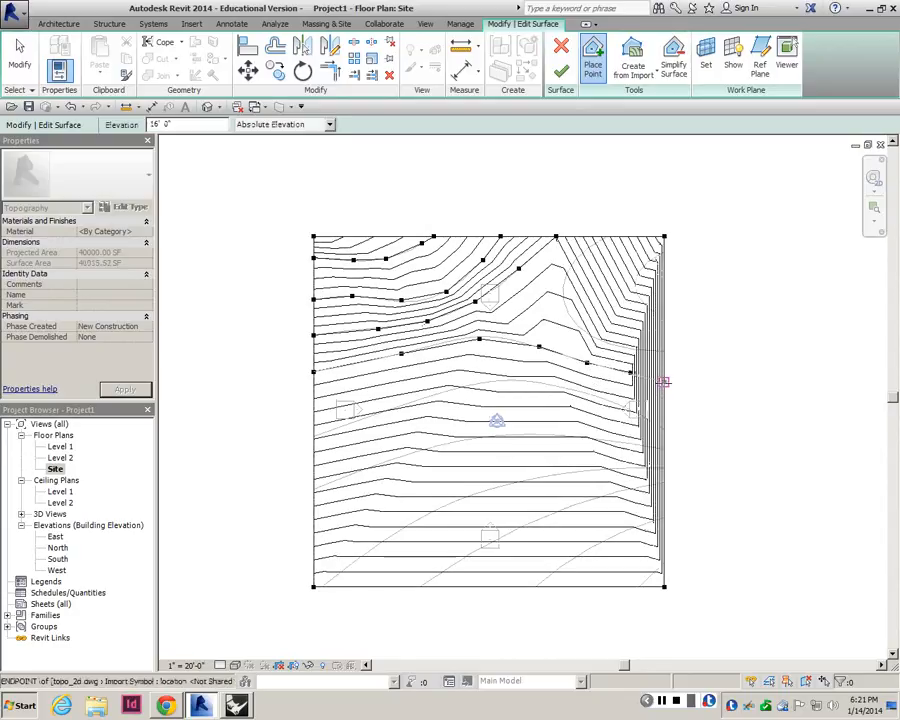
pyautogui.click(663, 381)
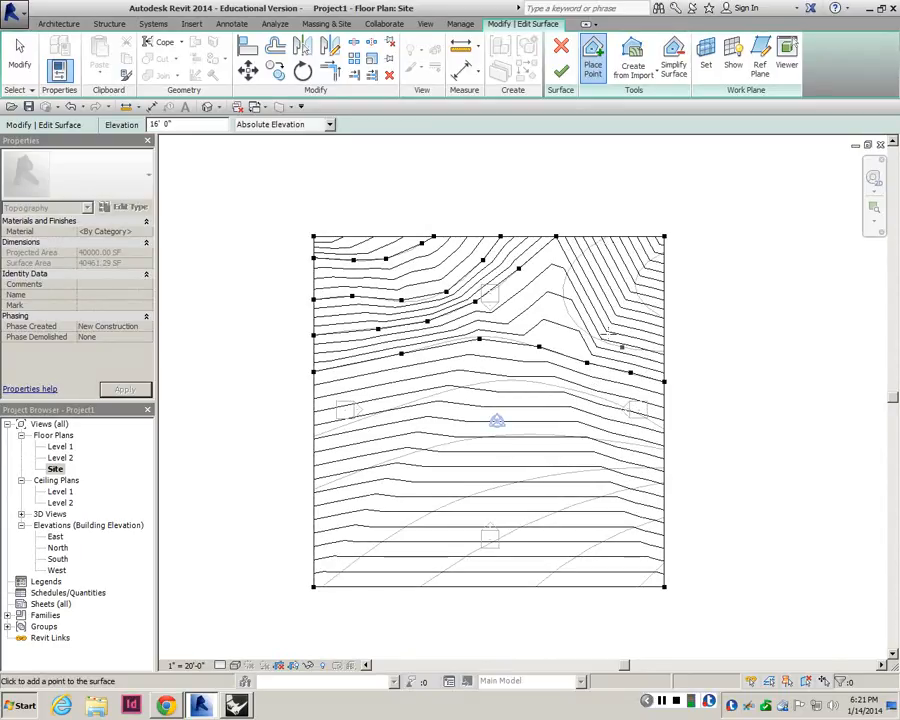
# - Place surface points at absolute elevation 12' 0" along the outer northeast contour, from the north edge to the east edge
pyautogui.moveTo(175, 124); pyautogui.dragTo(59, 95)
pyautogui.write('12')
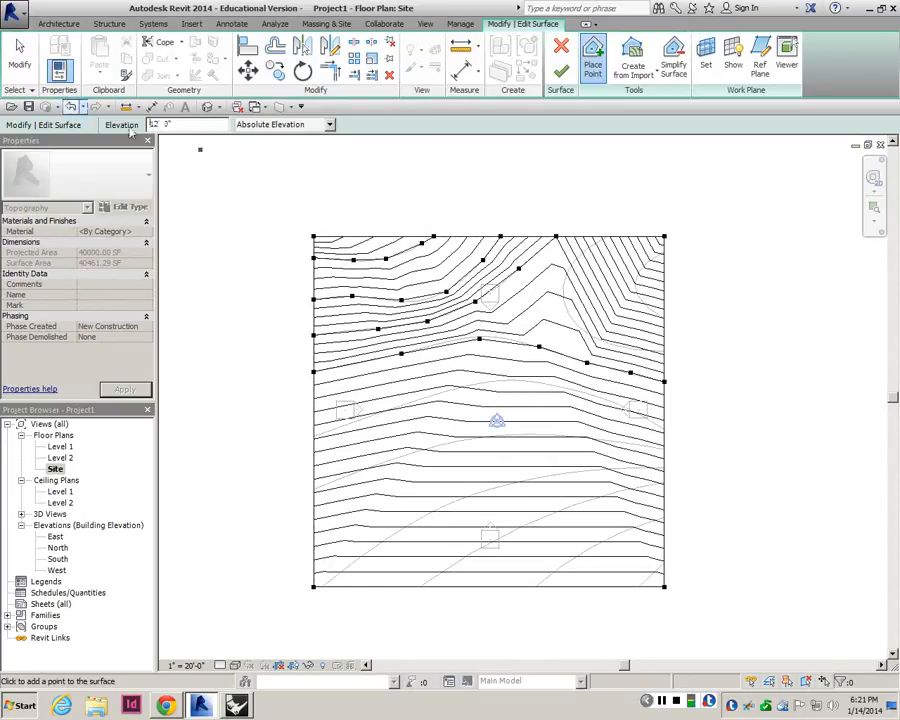
pyautogui.click(607, 236)
pyautogui.click(568, 268)
pyautogui.click(561, 300)
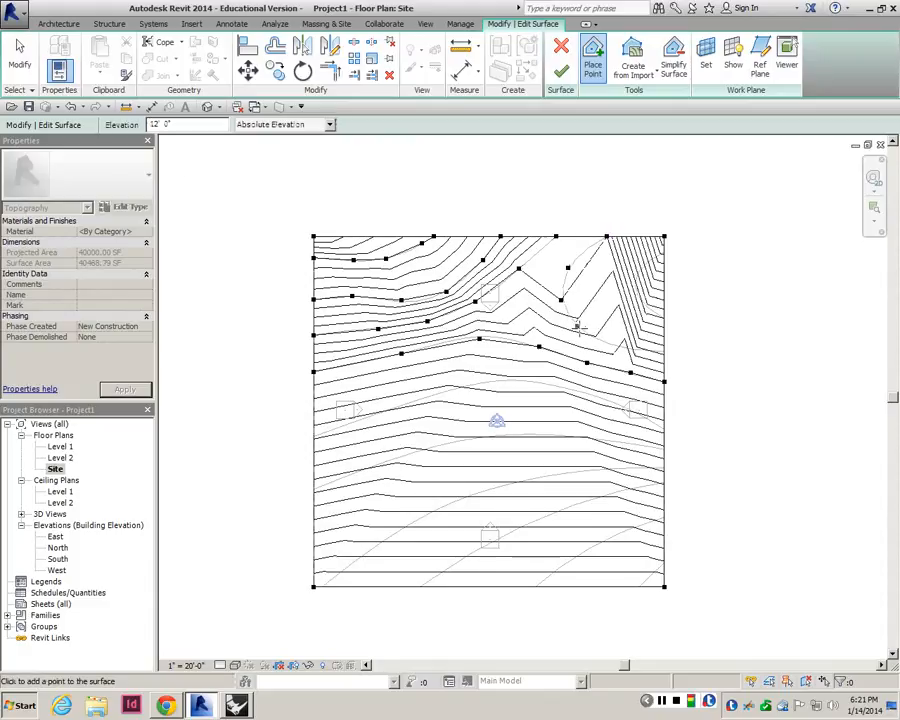
pyautogui.click(587, 337)
pyautogui.click(627, 348)
pyautogui.click(664, 350)
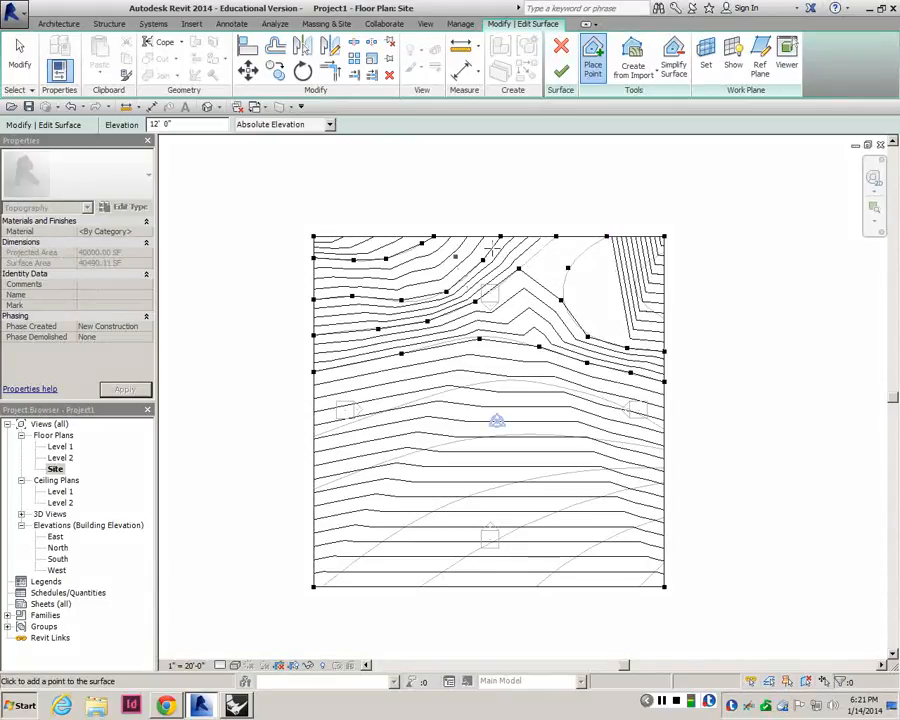
# - Place surface points at absolute elevation 8' 0" along the small inner contour on the east edge near the northeast corner
pyautogui.click(188, 124)
pyautogui.write('8')
pyautogui.click(664, 251)
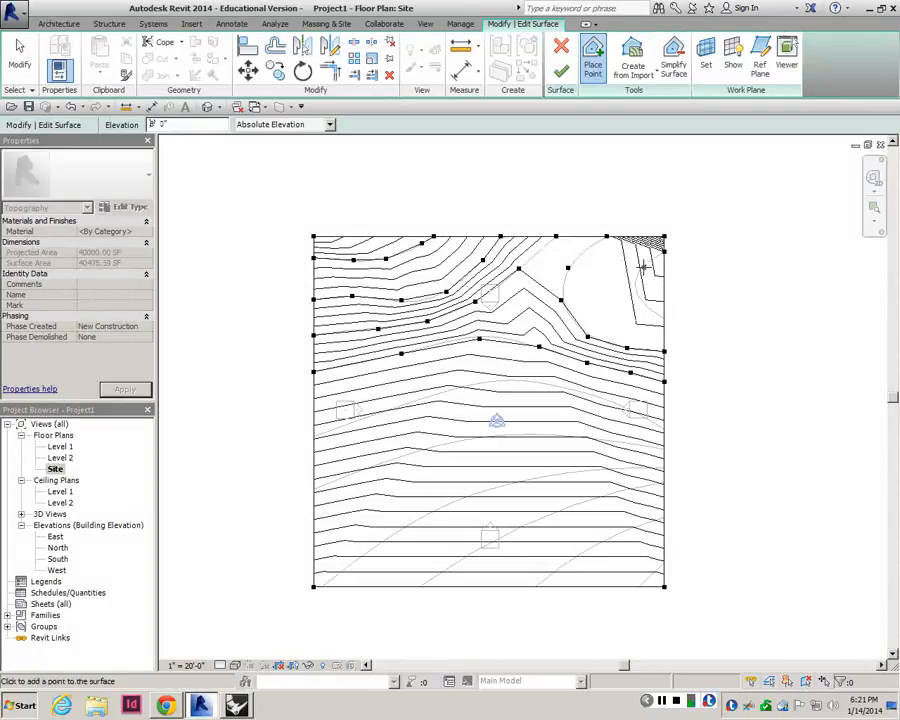
pyautogui.click(642, 267)
pyautogui.click(634, 289)
pyautogui.click(659, 318)
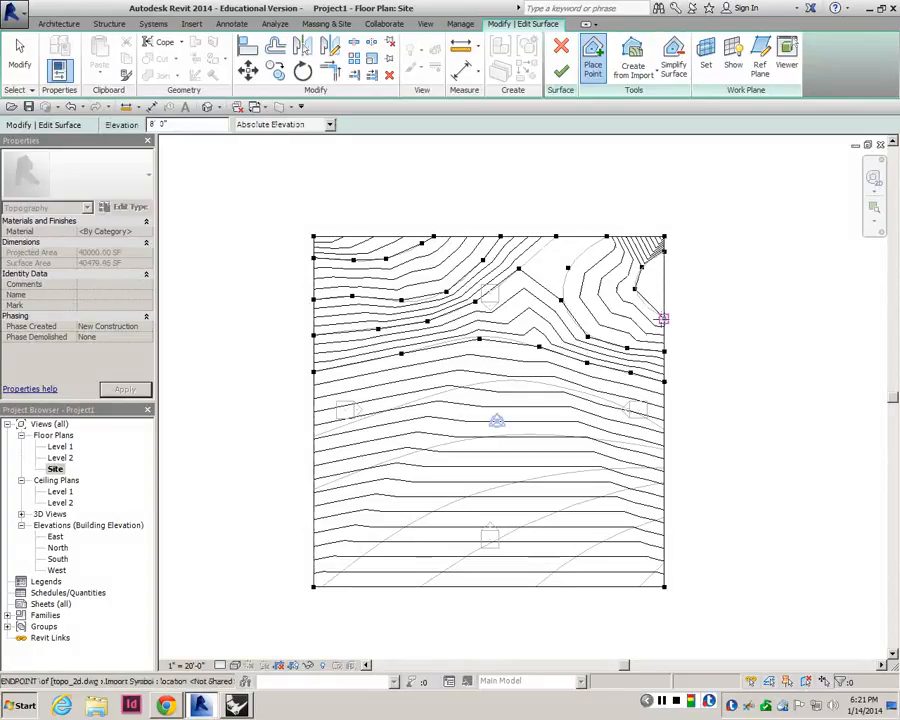
# - Finish the surface edit and inspect the sculpted toposurface from the side and above in the default 3D view
pyautogui.click(172, 124)
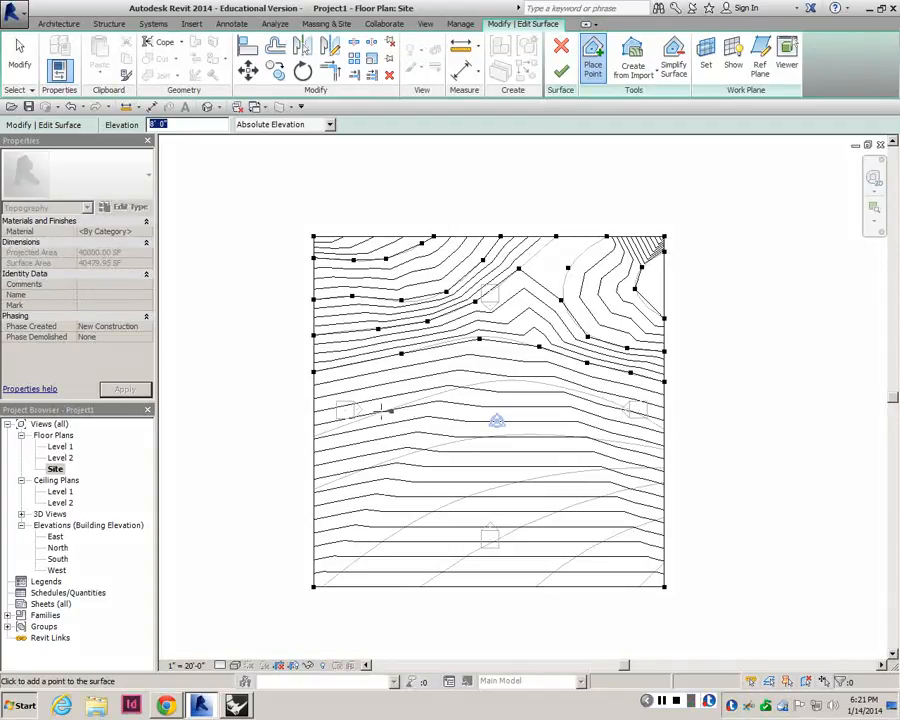
pyautogui.click(313, 372)
pyautogui.click(661, 700)
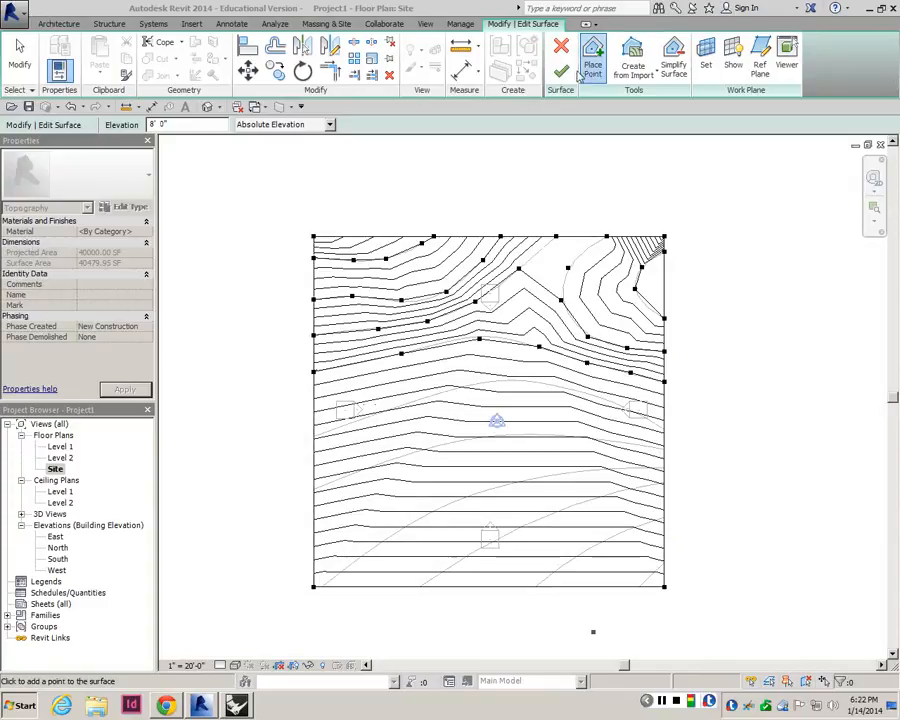
pyautogui.click(561, 72)
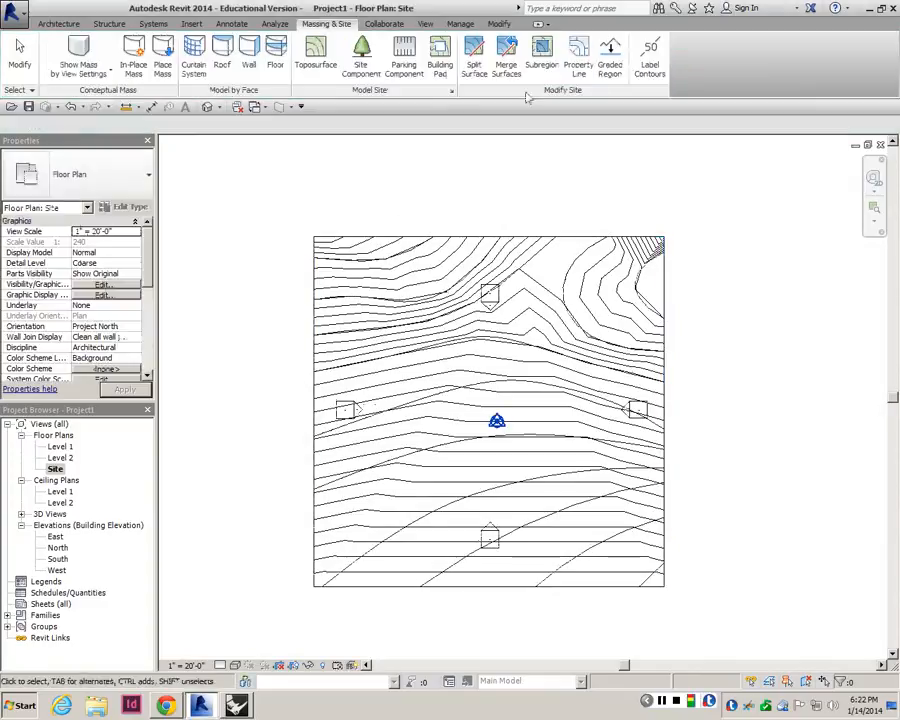
pyautogui.click(370, 242)
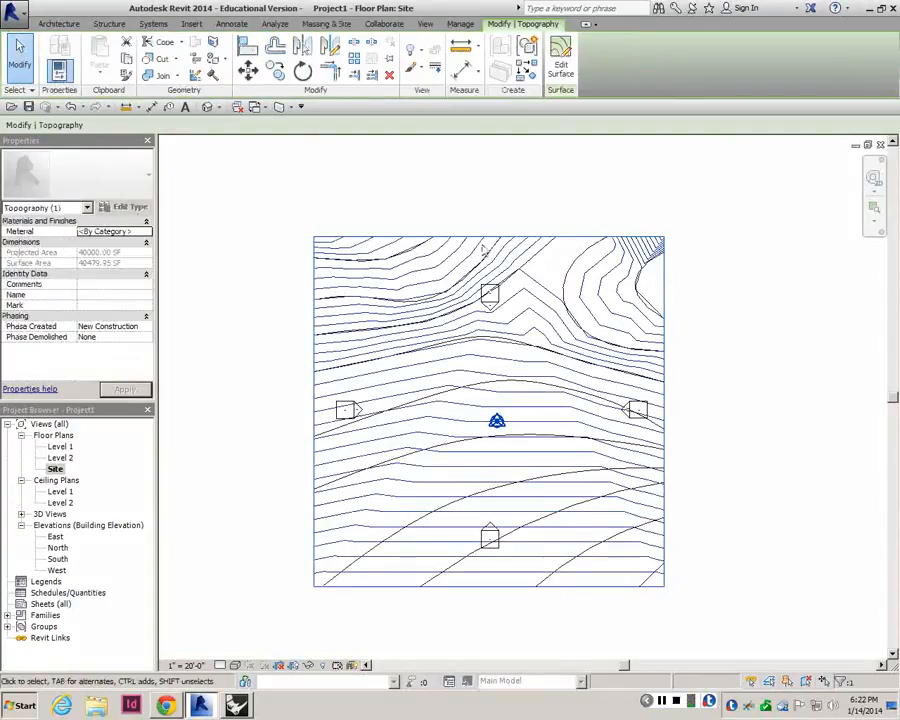
pyautogui.click(207, 108)
pyautogui.keyDown('shift'); pyautogui.moveTo(622, 474); pyautogui.dragTo(450, 394, button='middle'); pyautogui.keyUp('shift')
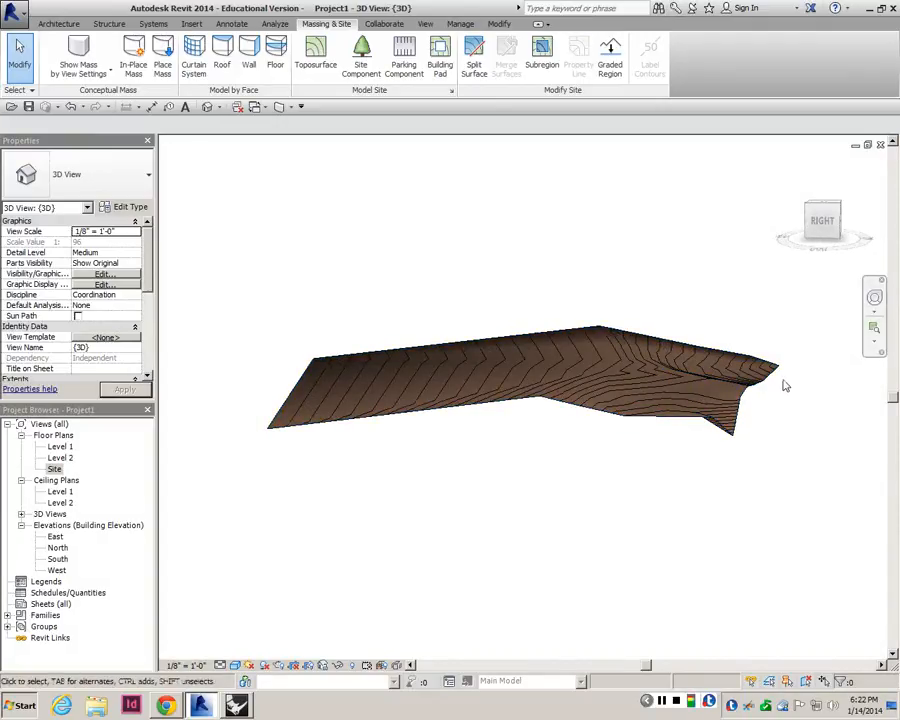
pyautogui.keyDown('shift'); pyautogui.moveTo(605, 481); pyautogui.dragTo(655, 342, button='middle'); pyautogui.keyUp('shift')
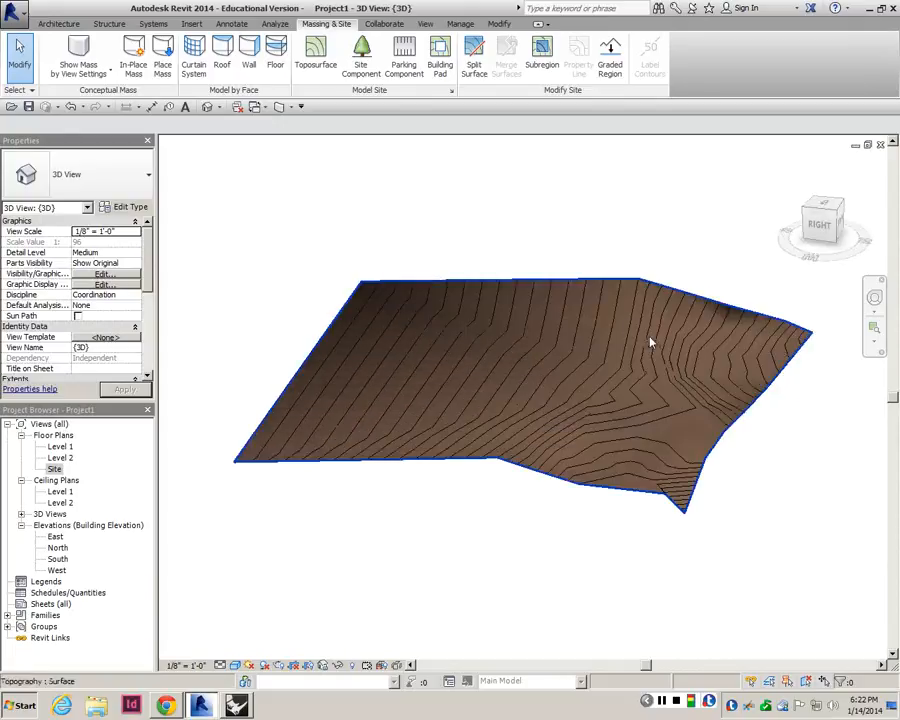
# - Select the toposurface and look through its properties and available commands for contour display settings
pyautogui.click(651, 290)
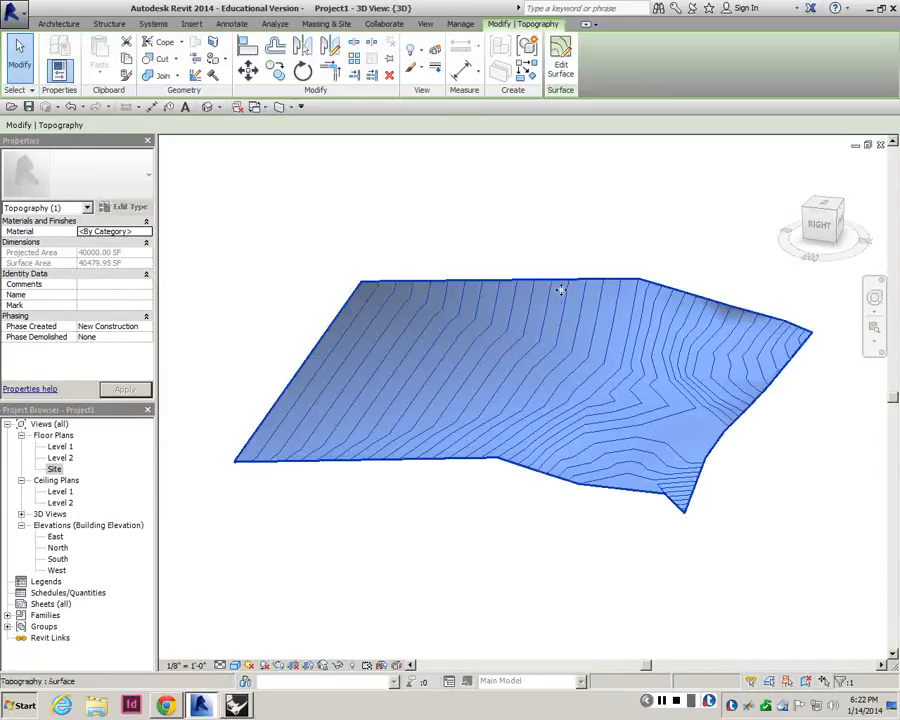
pyautogui.click(426, 24)
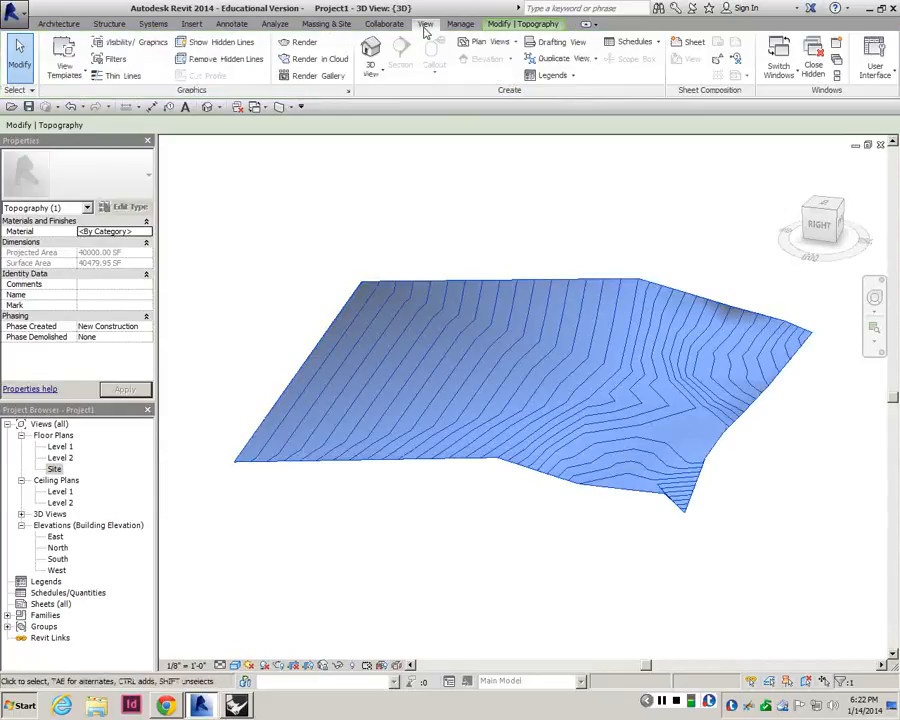
pyautogui.click(513, 25)
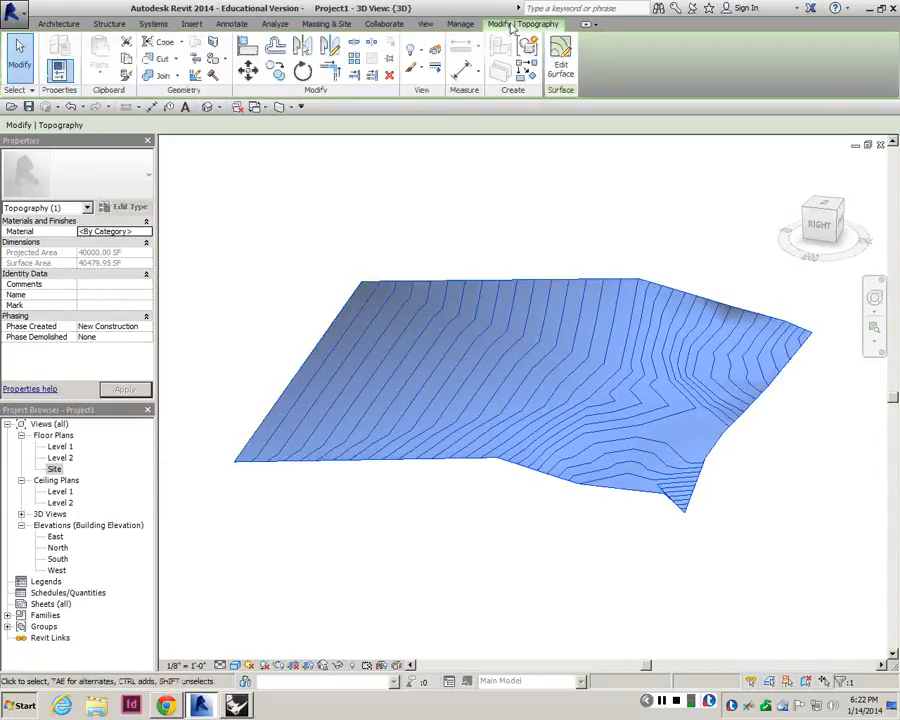
pyautogui.click(460, 25)
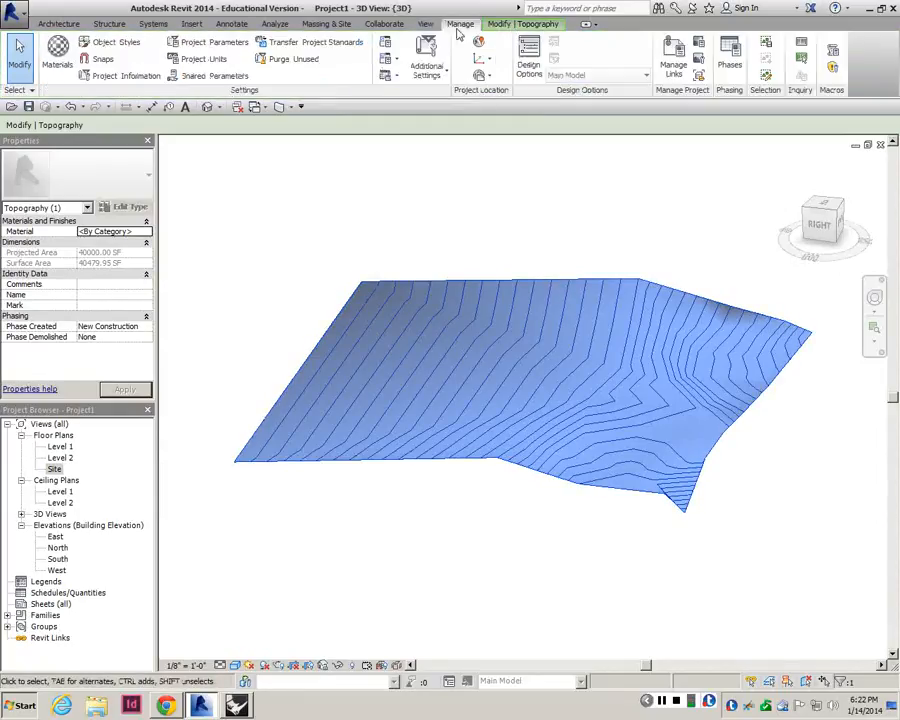
pyautogui.click(425, 24)
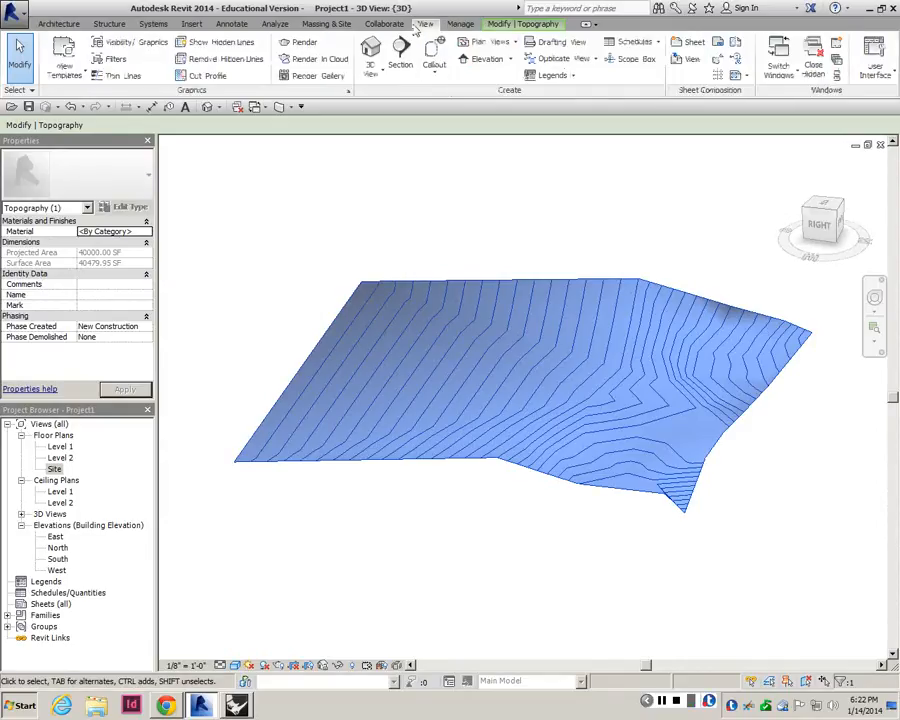
pyautogui.click(396, 25)
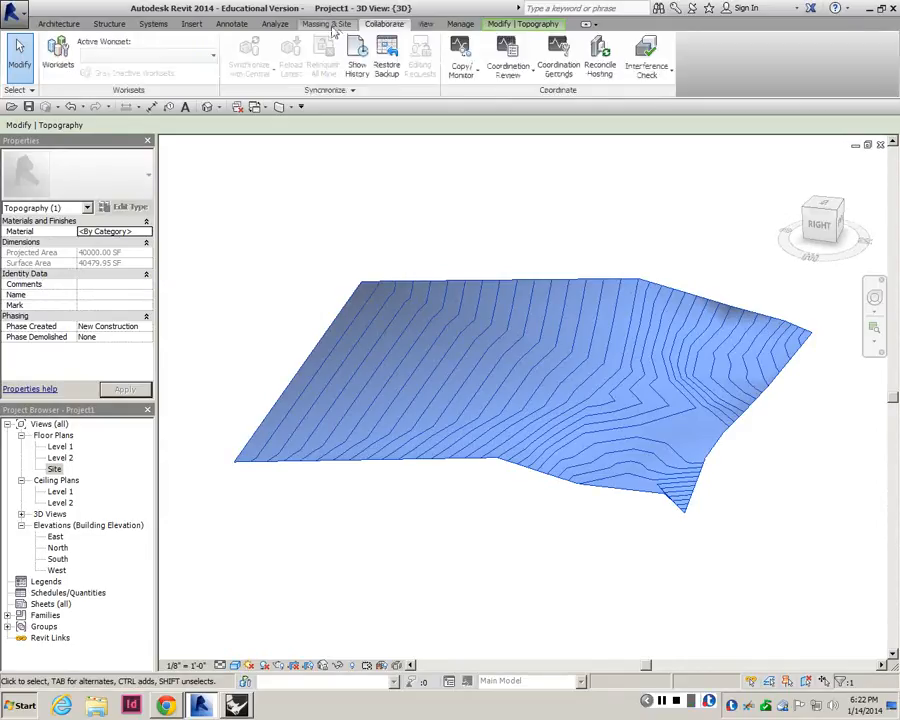
pyautogui.click(333, 27)
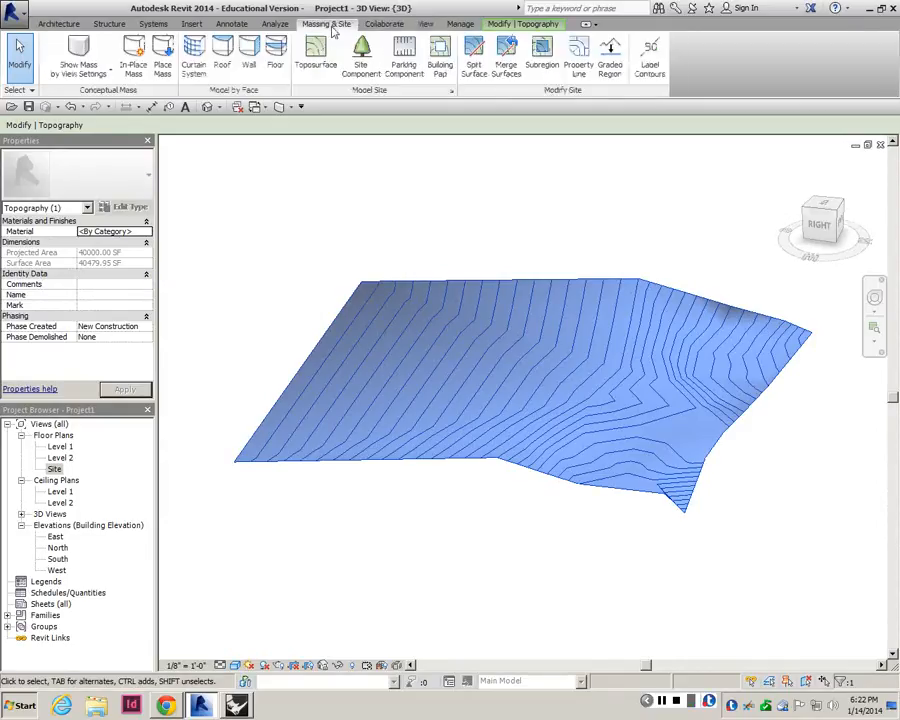
pyautogui.click(498, 24)
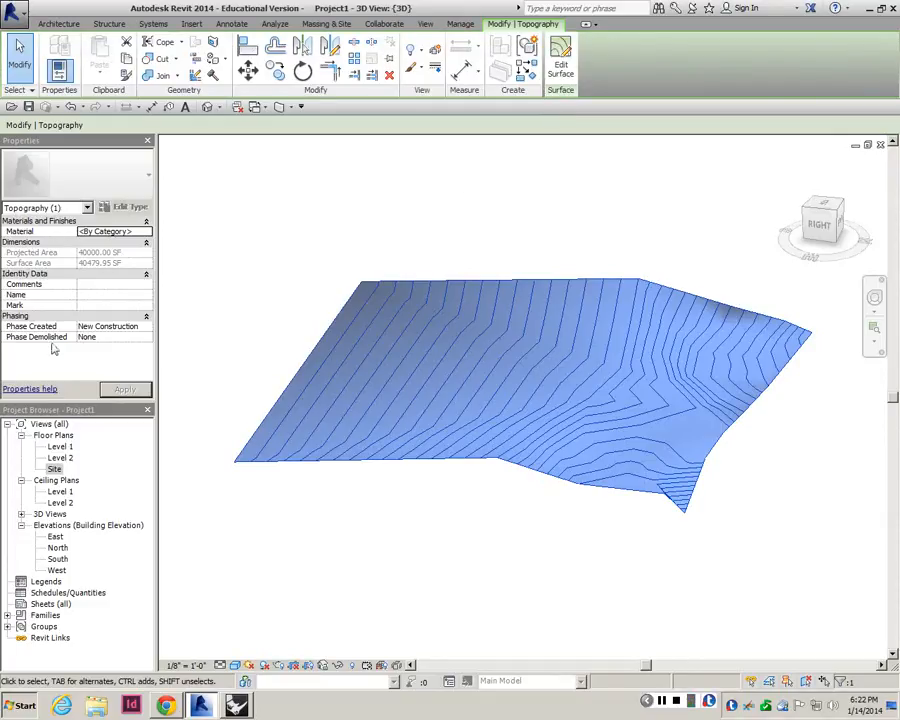
pyautogui.rightClick(546, 317)
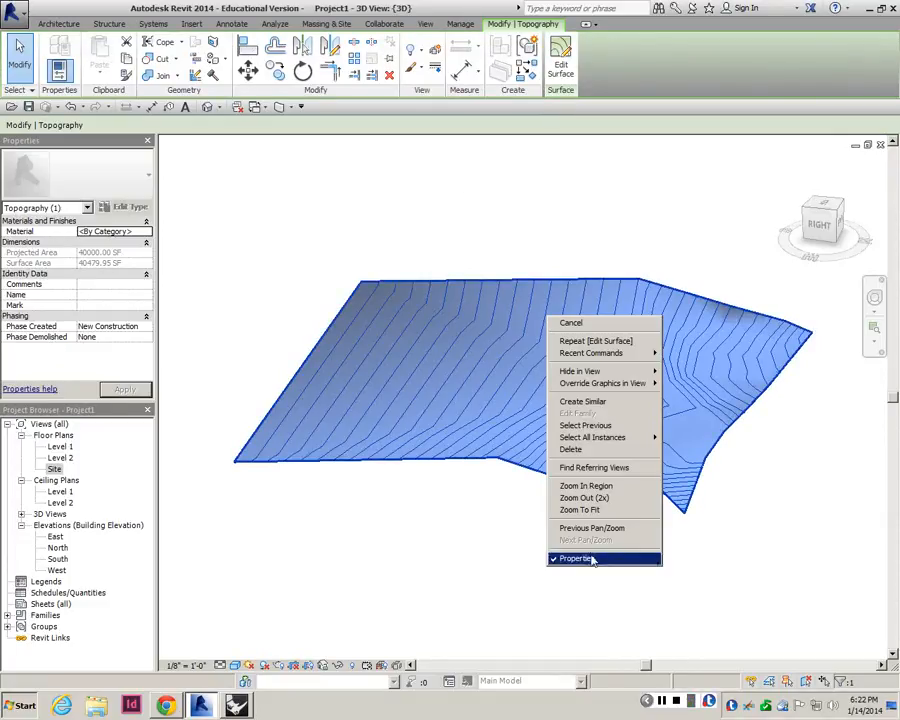
pyautogui.moveTo(597, 373)
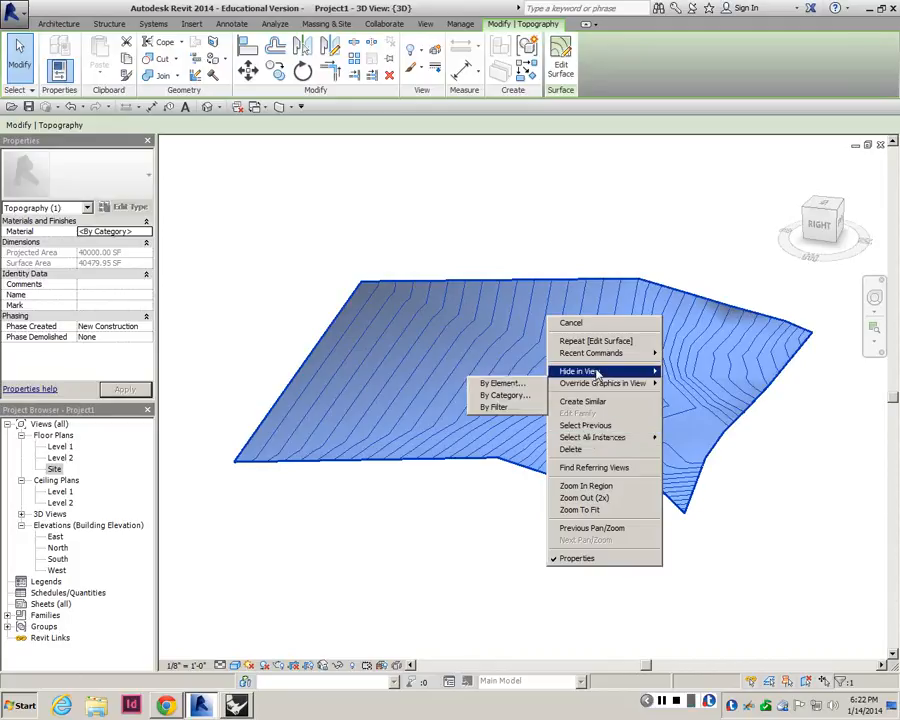
pyautogui.click(559, 343)
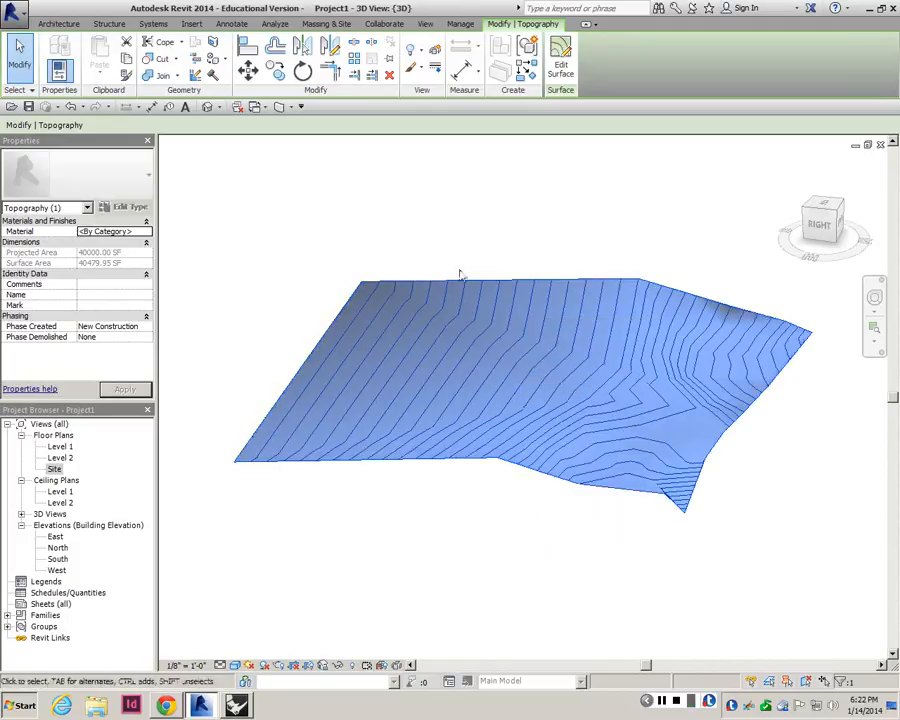
pyautogui.scroll(2, 338, 34)
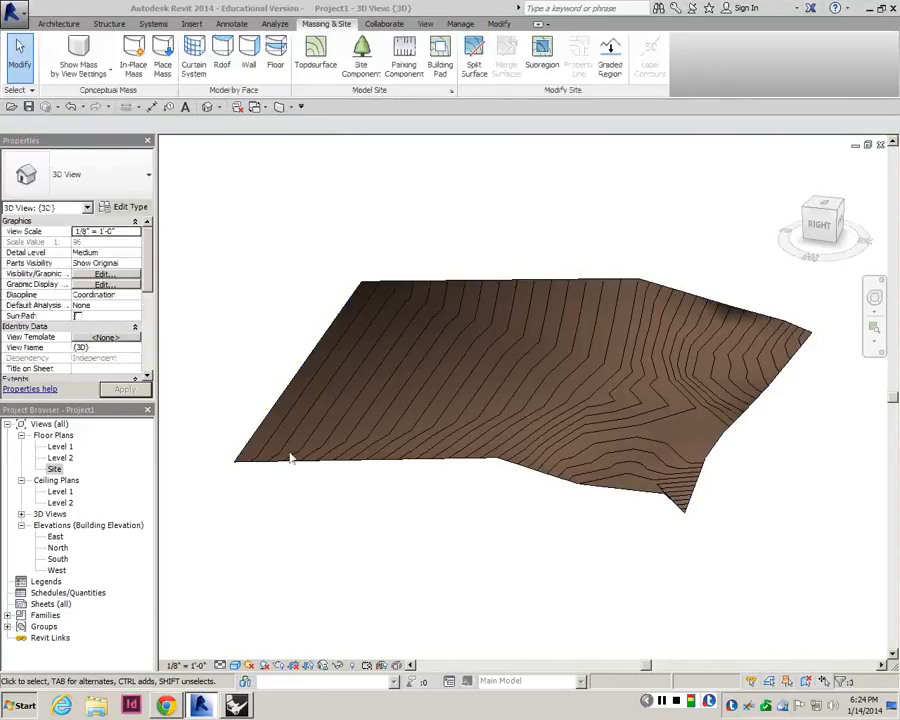
# - In the Site floor plan, set the additional contours' increment to 4' 0" in the Site Settings and apply it
pyautogui.doubleClick(54, 469)
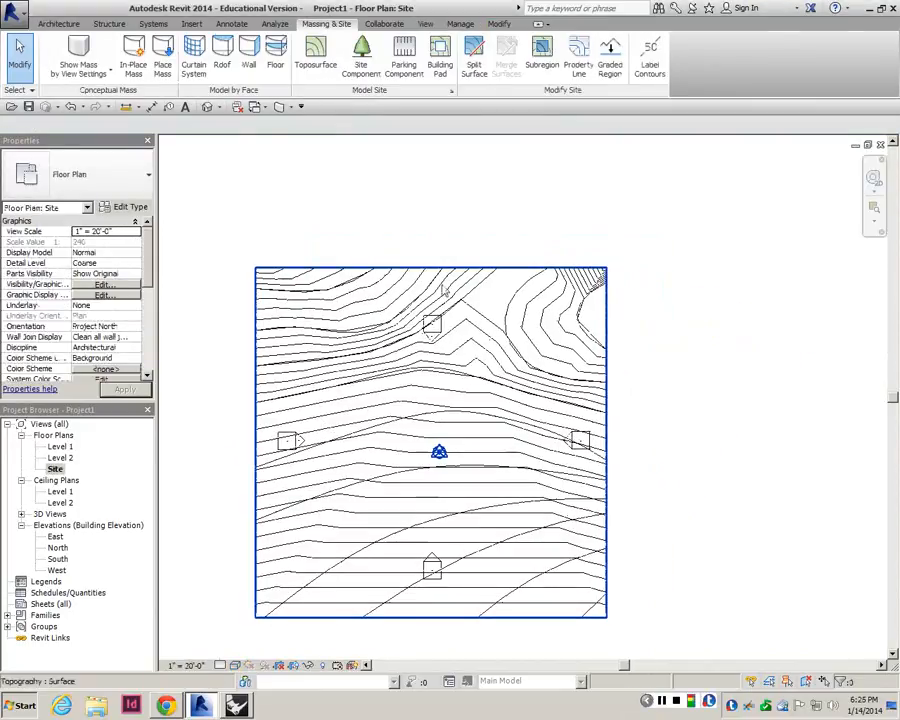
pyautogui.click(446, 287)
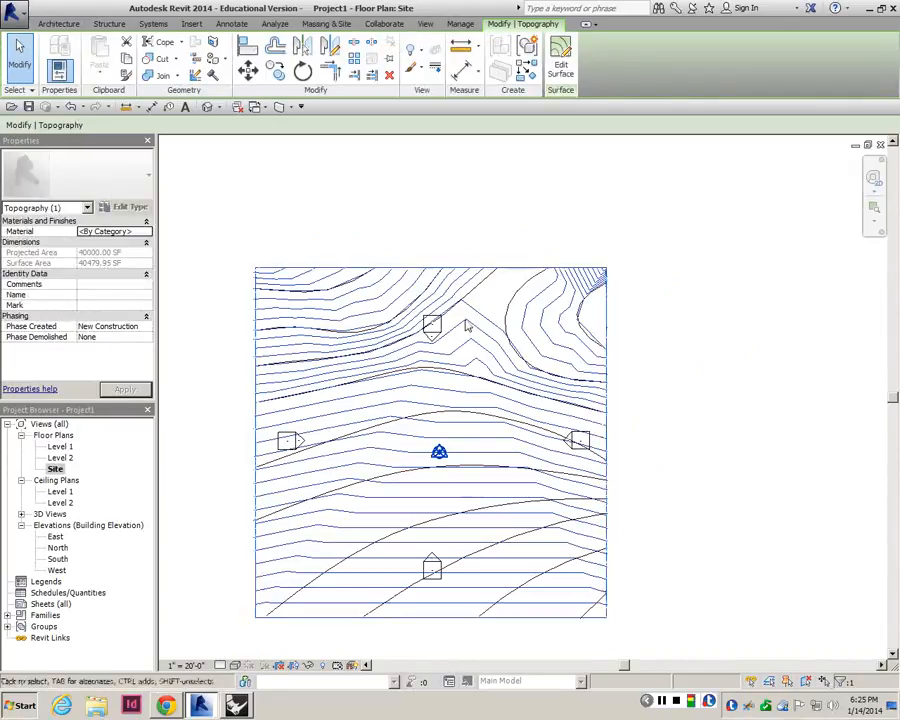
pyautogui.click(328, 23)
pyautogui.click(451, 91)
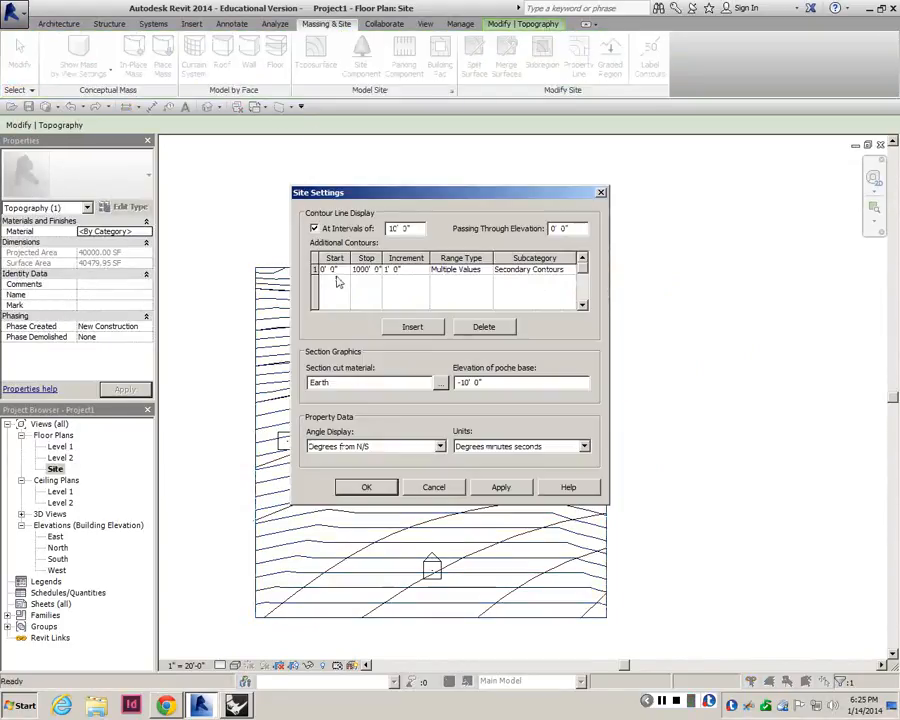
pyautogui.moveTo(395, 192); pyautogui.dragTo(430, 153)
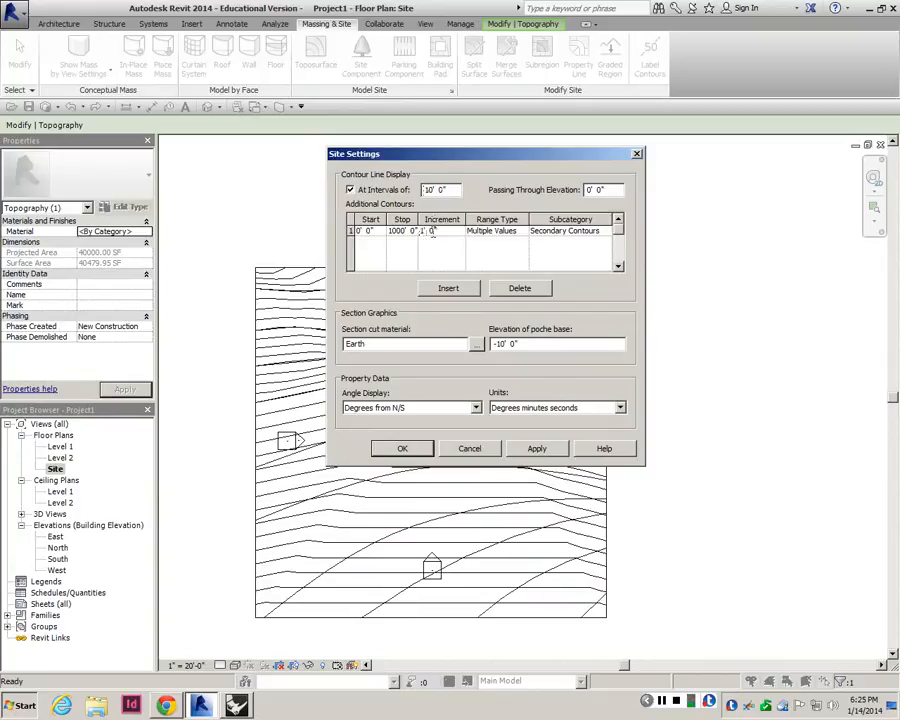
pyautogui.click(381, 232)
pyautogui.press('Tab')
pyautogui.press('Tab')
pyautogui.write('4')
pyautogui.press('Tab')
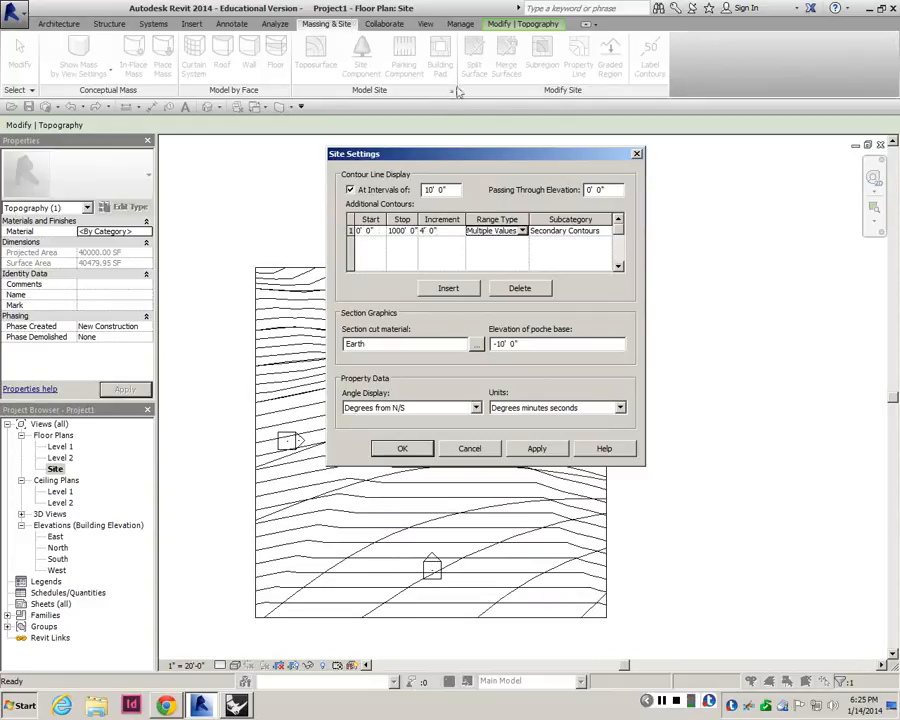
pyautogui.click(541, 448)
pyautogui.click(395, 450)
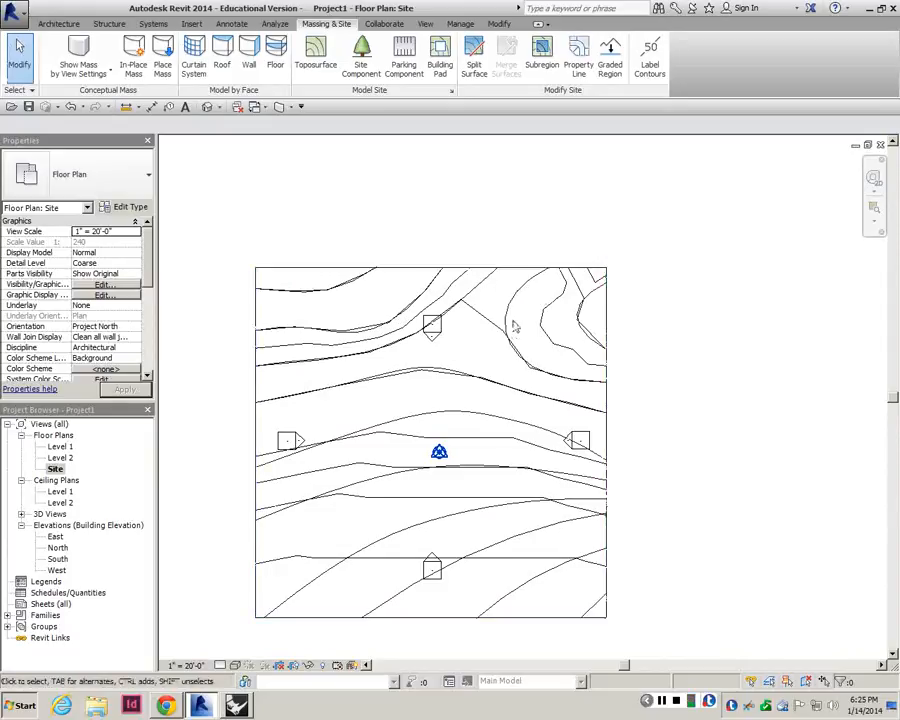
# - Open the toposurface for surface editing and check the elevation of the crest point on the southernmost contour that already has points
pyautogui.click(515, 327)
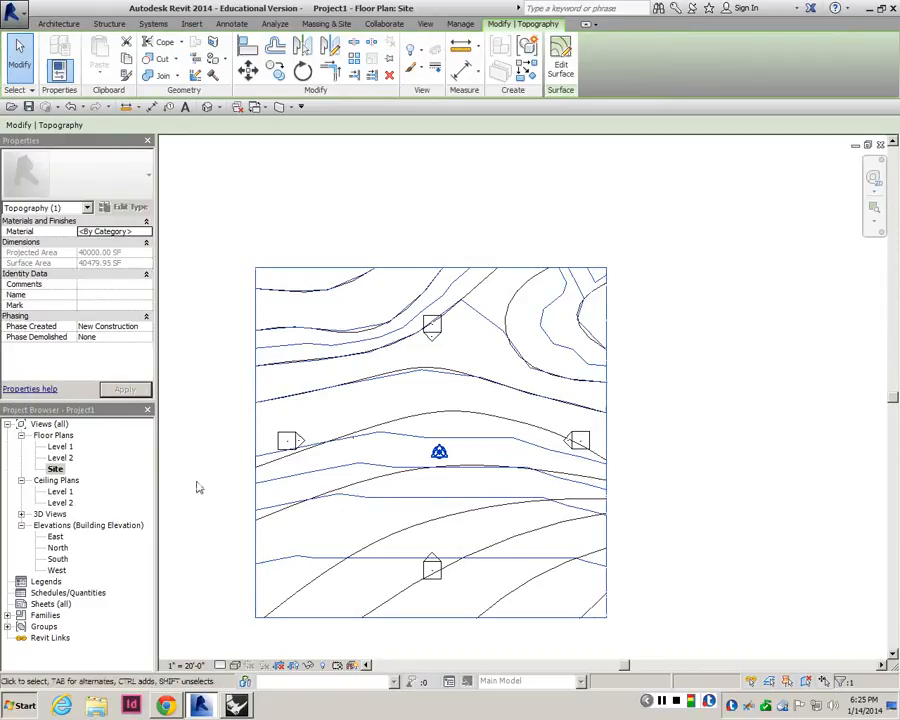
pyautogui.click(562, 66)
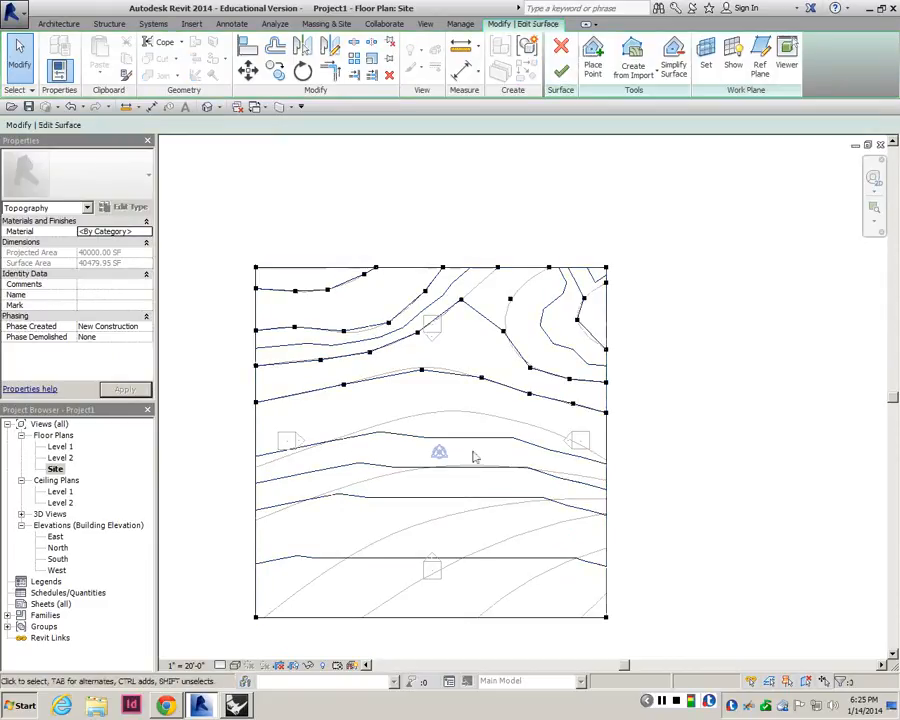
pyautogui.click(593, 60)
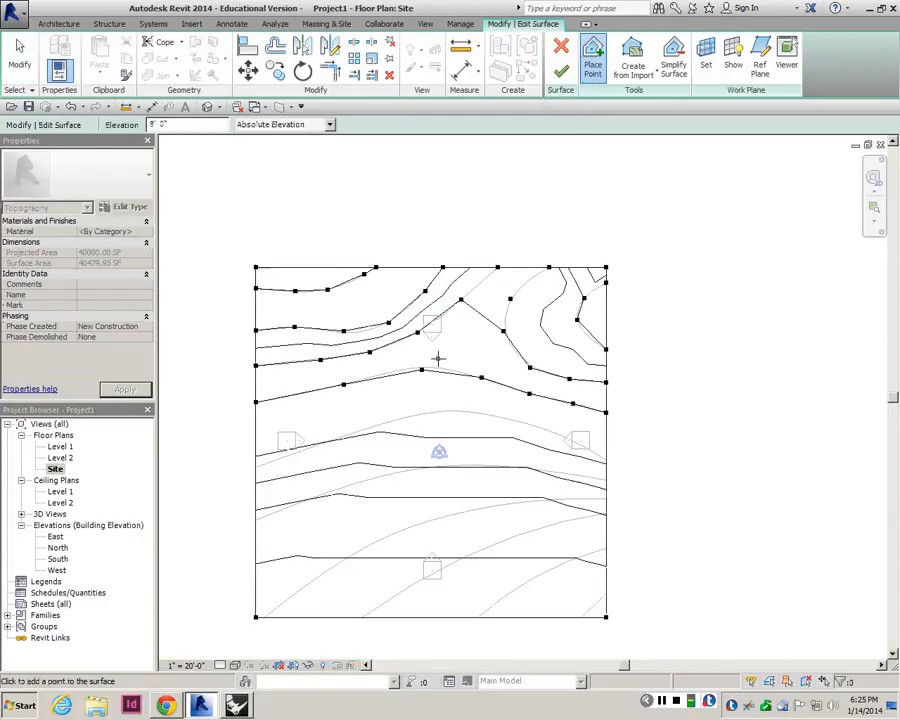
pyautogui.click(497, 253)
pyautogui.press('Escape')
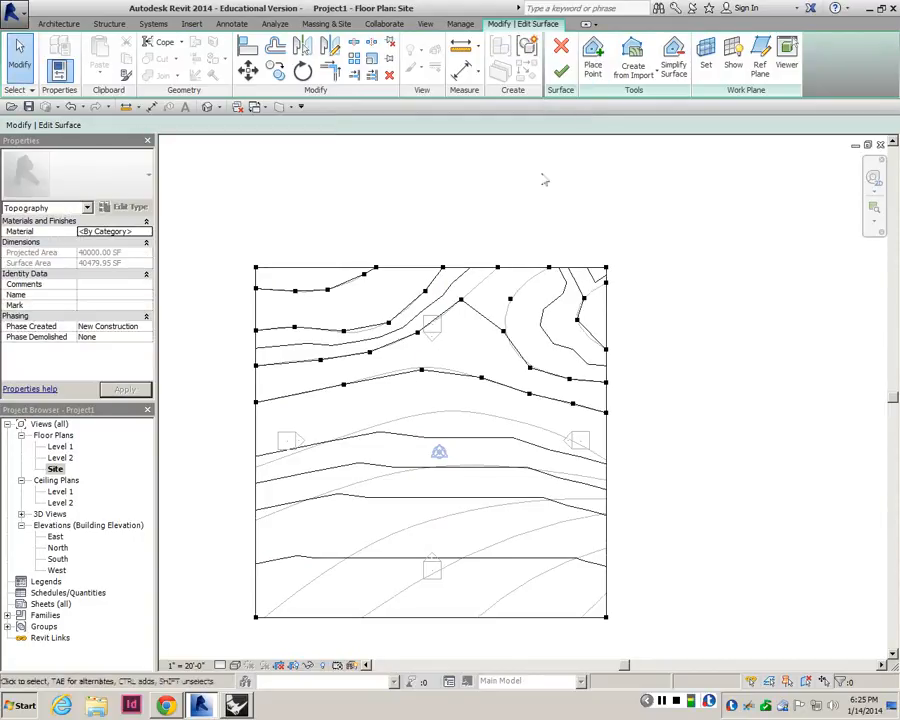
pyautogui.click(421, 371)
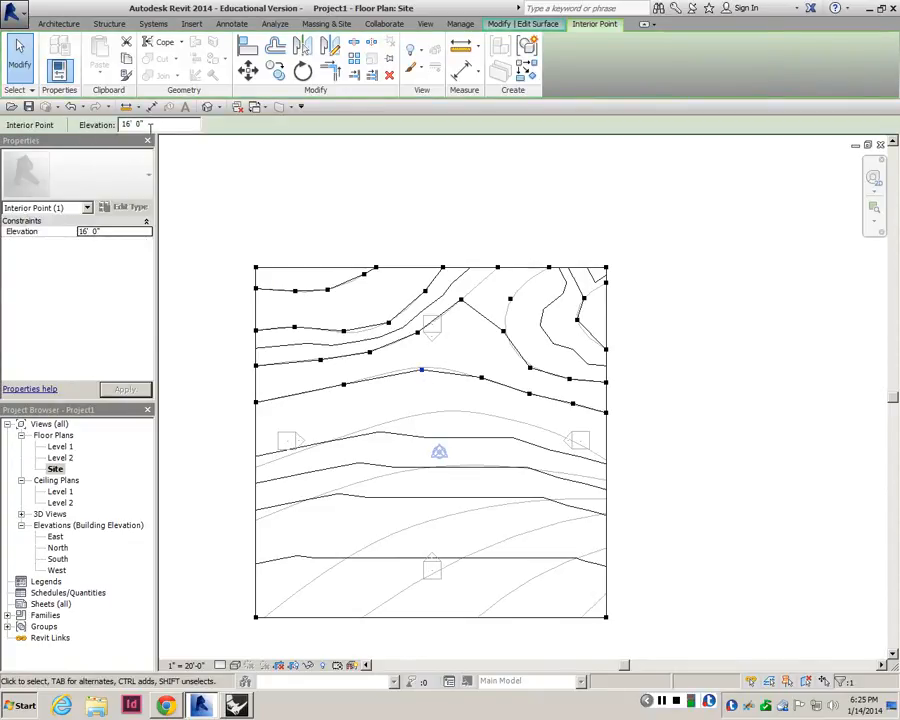
pyautogui.click(438, 431)
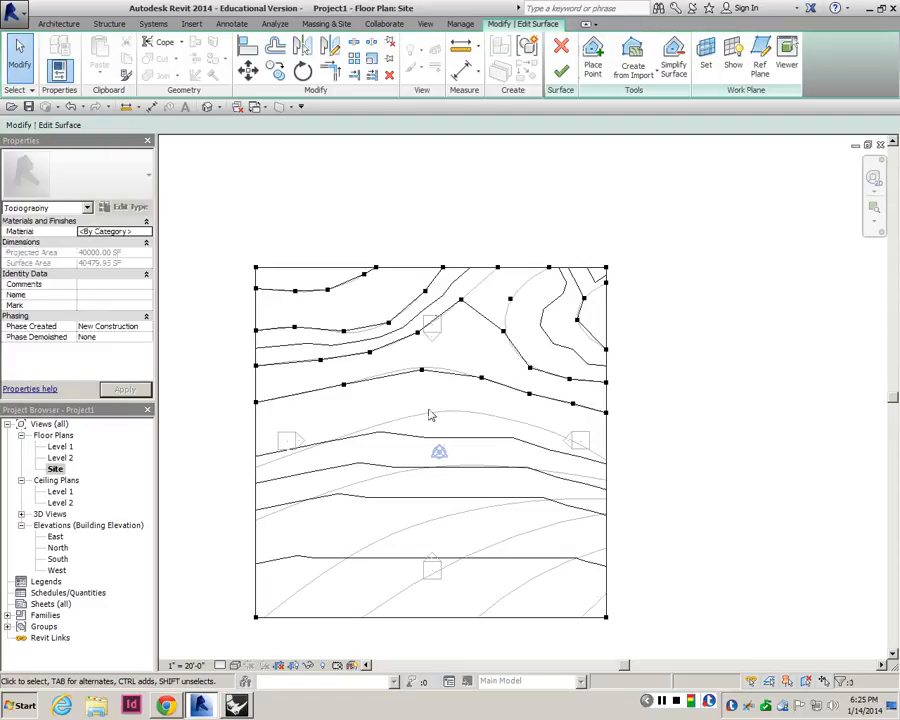
# - Place surface points at absolute elevation 20' 0" along the next contour to the south, from the west edge to the east edge
pyautogui.click(598, 64)
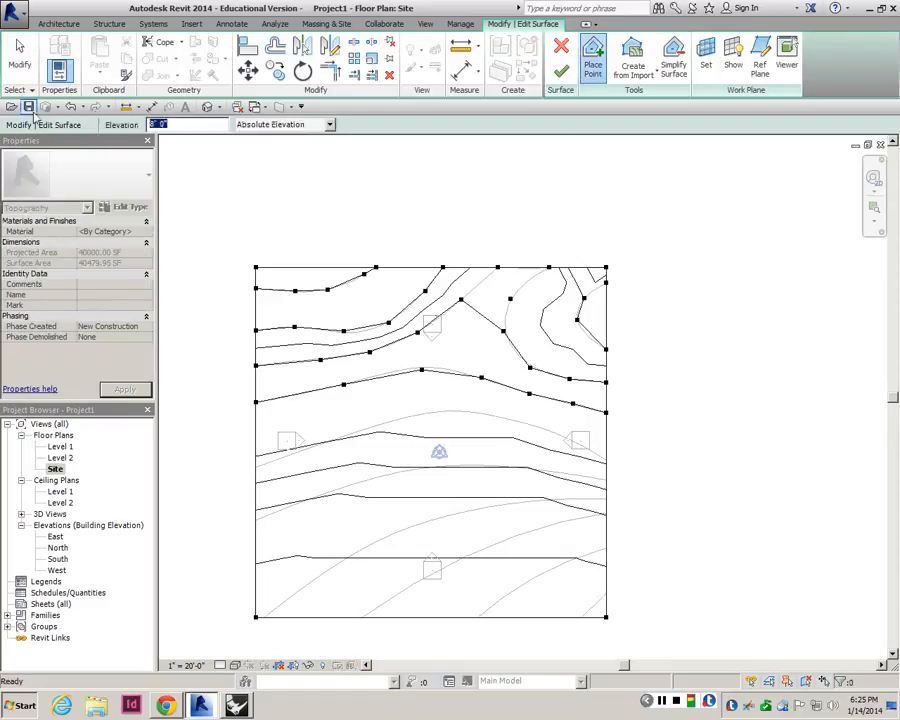
pyautogui.write('20')
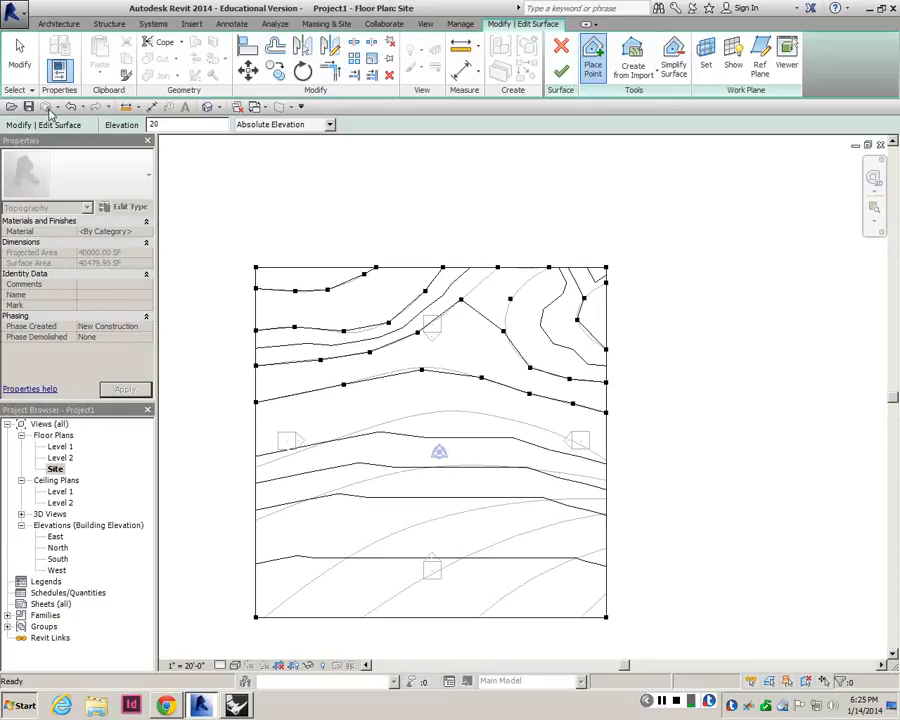
pyautogui.press('Return')
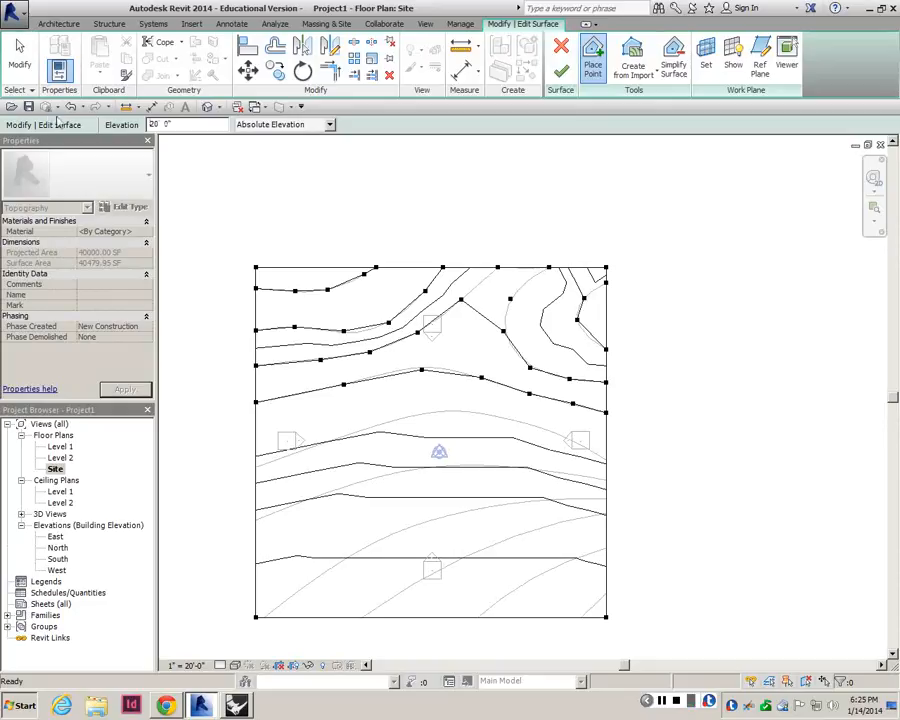
pyautogui.click(256, 466)
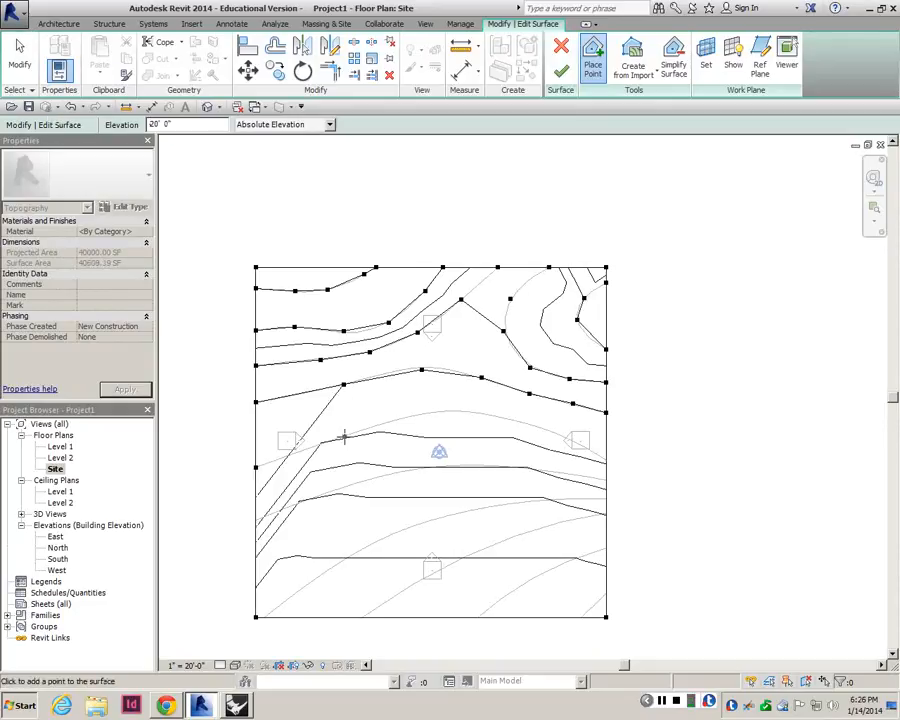
pyautogui.click(343, 437)
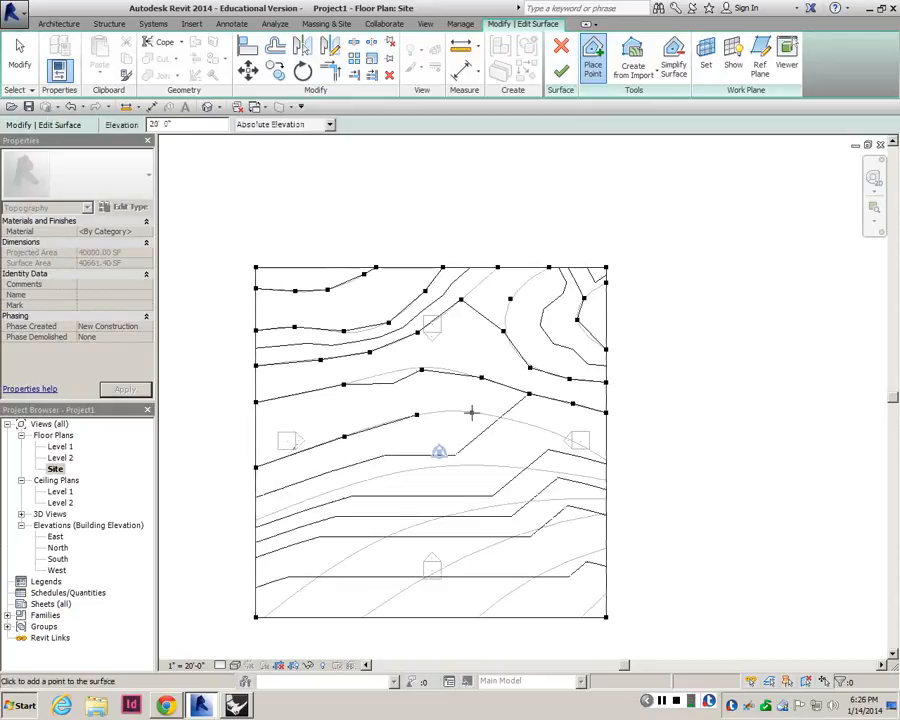
pyautogui.click(540, 426)
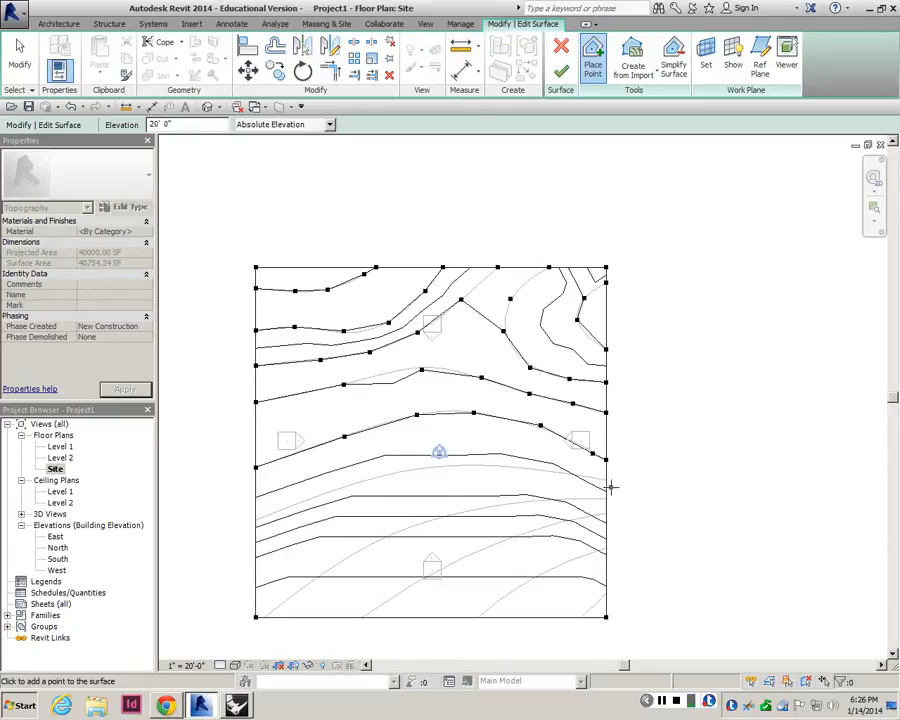
# - Place surface points at absolute elevation 24' 0" along the contour just south of the 20' one, from west edge to east edge
pyautogui.moveTo(176, 124); pyautogui.dragTo(106, 121)
pyautogui.write('0')
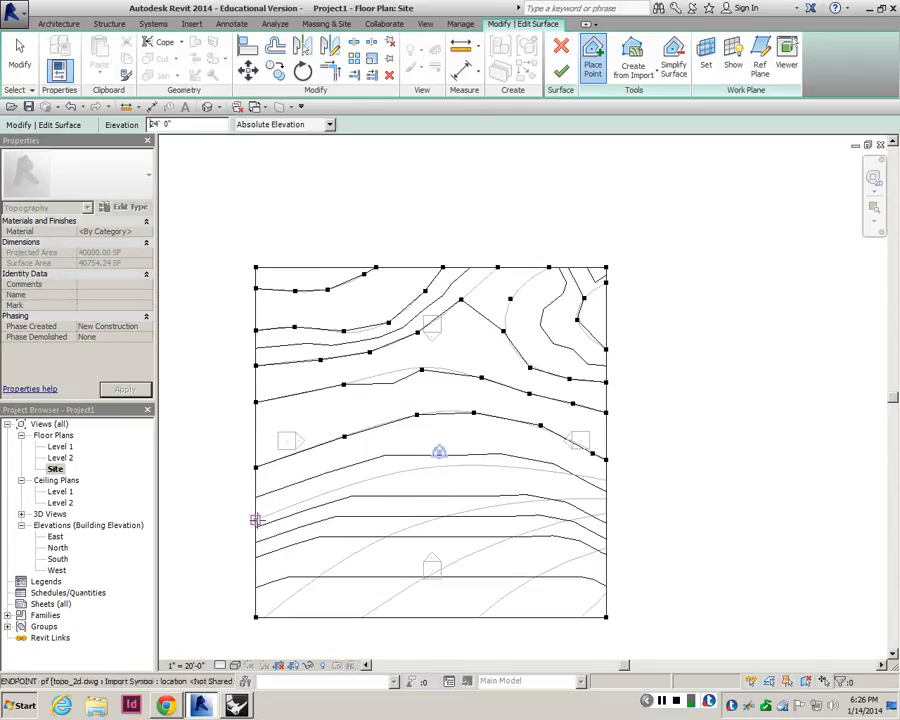
pyautogui.click(256, 520)
pyautogui.click(345, 487)
pyautogui.click(403, 472)
pyautogui.click(463, 463)
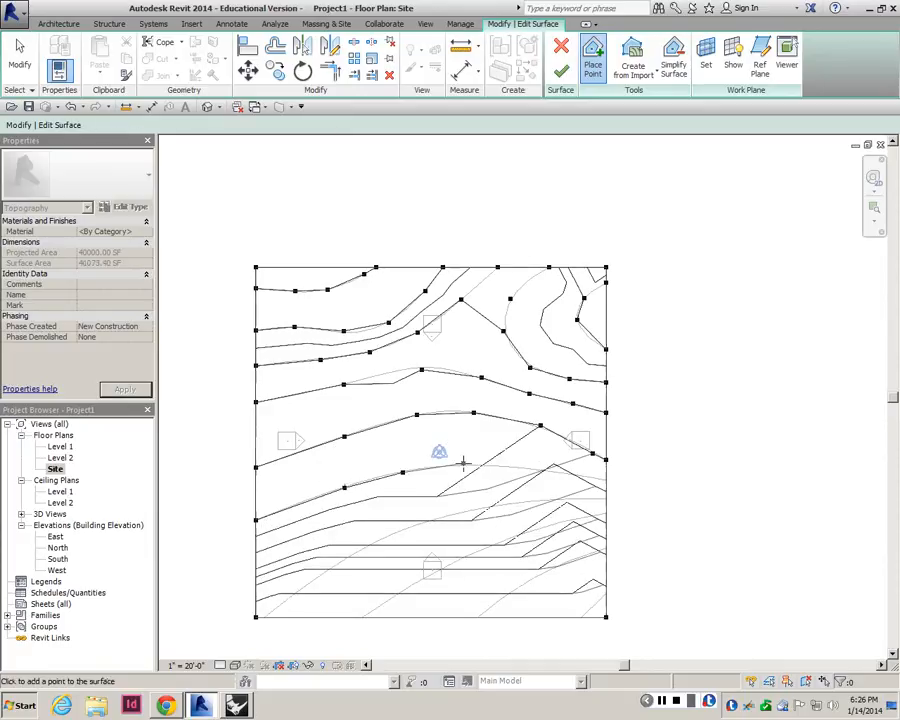
pyautogui.click(539, 466)
pyautogui.click(605, 480)
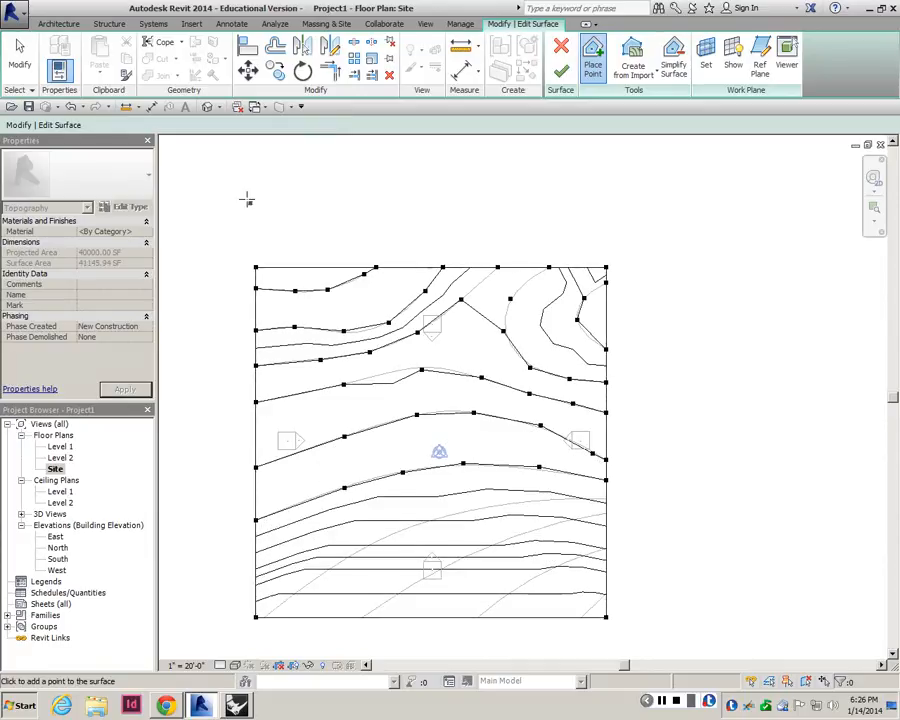
# - Place surface points at absolute elevation 28' 0" along the contour running from near the southwest corner to the east edge
pyautogui.doubleClick(173, 122)
pyautogui.write('28\' 0"')
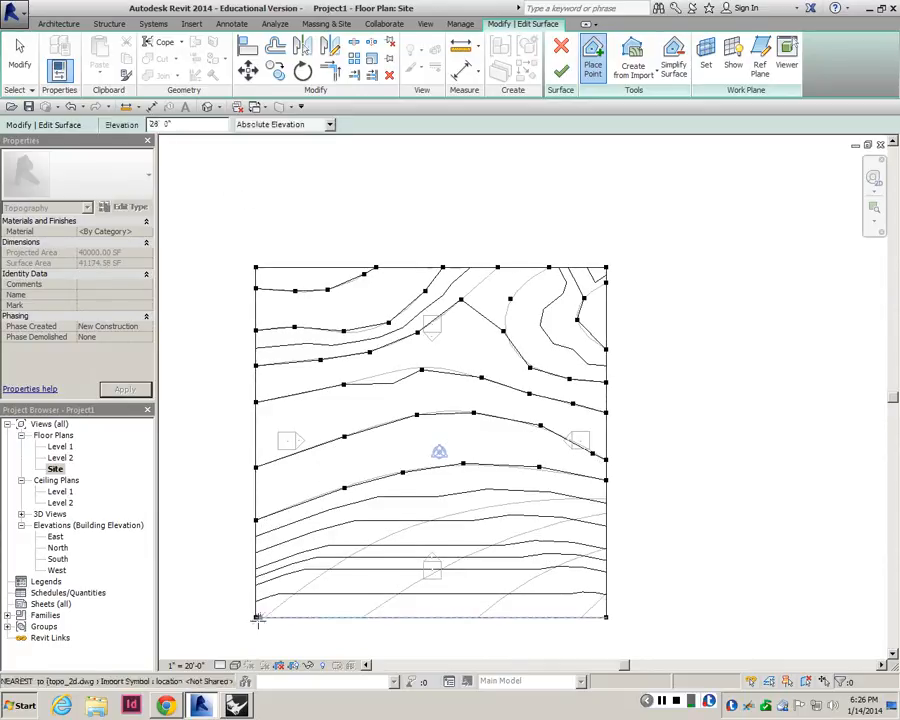
pyautogui.click(257, 617)
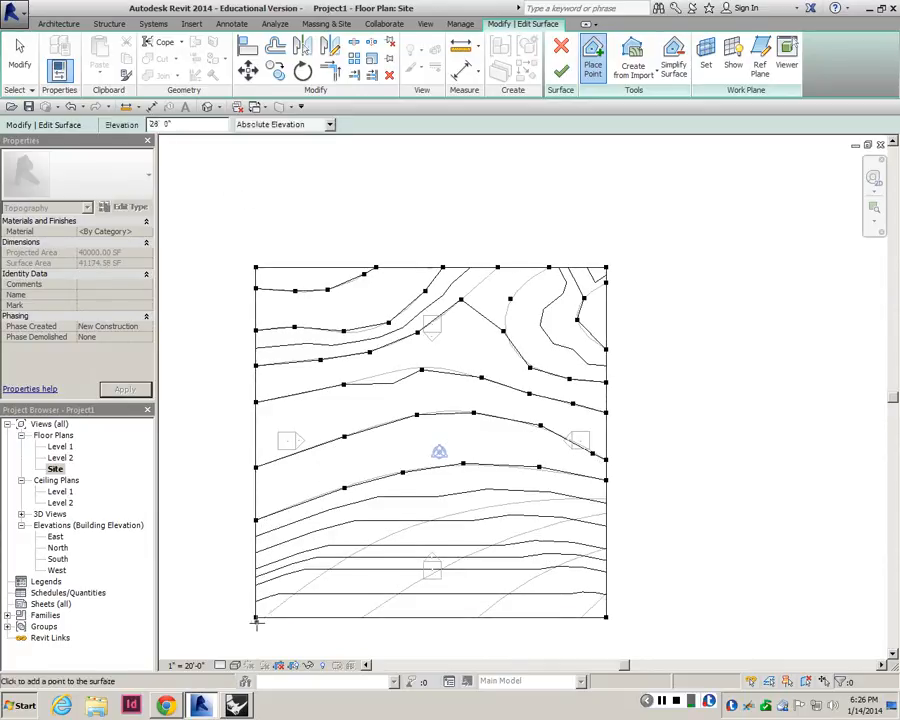
pyautogui.click(319, 575)
pyautogui.click(404, 523)
pyautogui.click(465, 516)
pyautogui.click(530, 497)
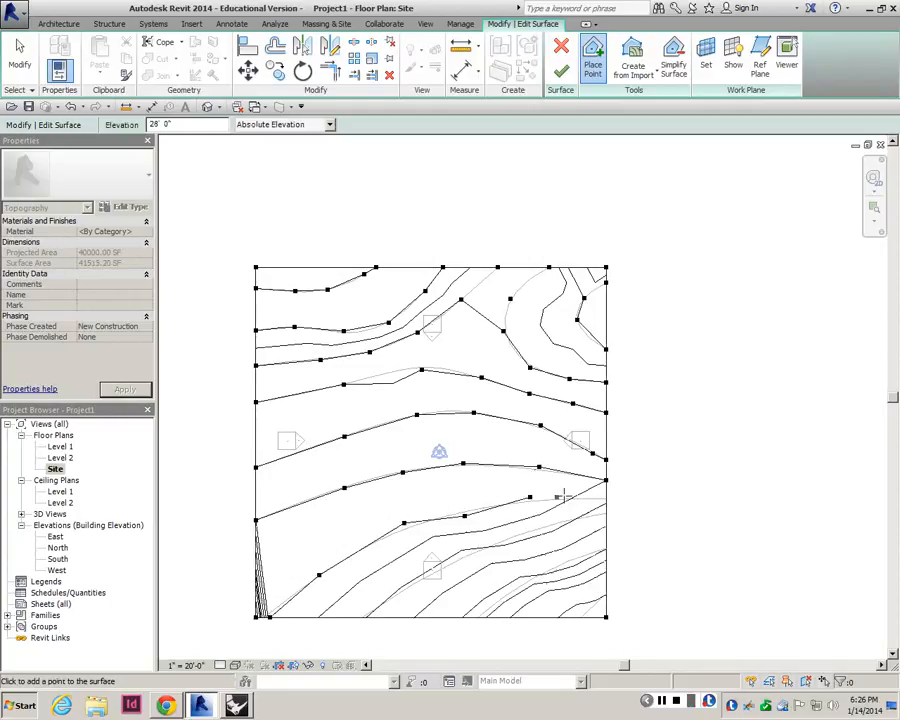
pyautogui.click(606, 498)
pyautogui.moveTo(175, 124); pyautogui.dragTo(135, 133)
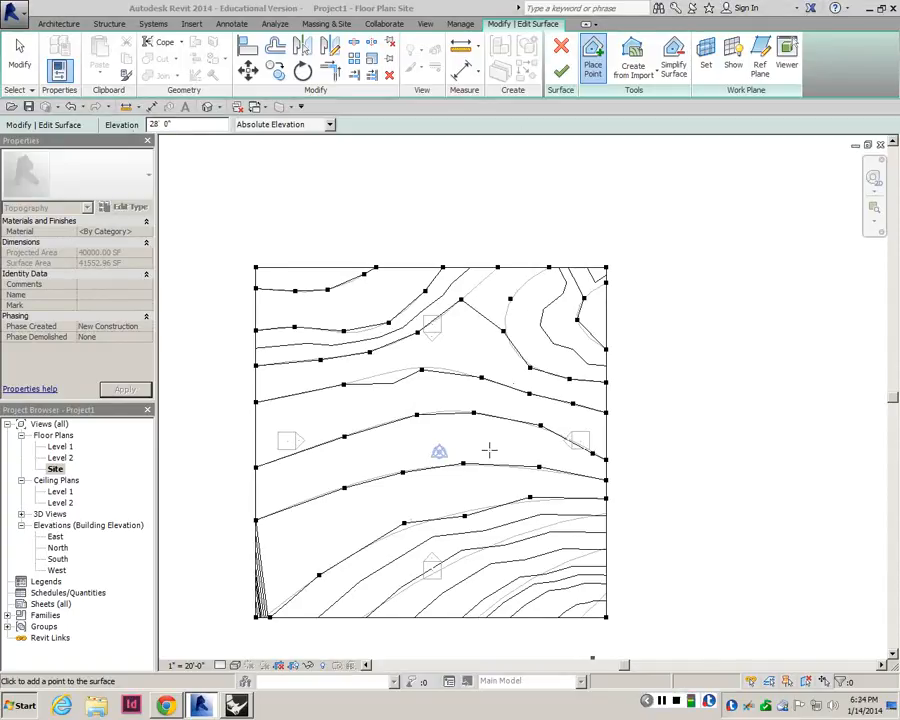
# - Finish the surface edit and inspect the toposurface from the northwest in the default 3D view
pyautogui.click(561, 48)
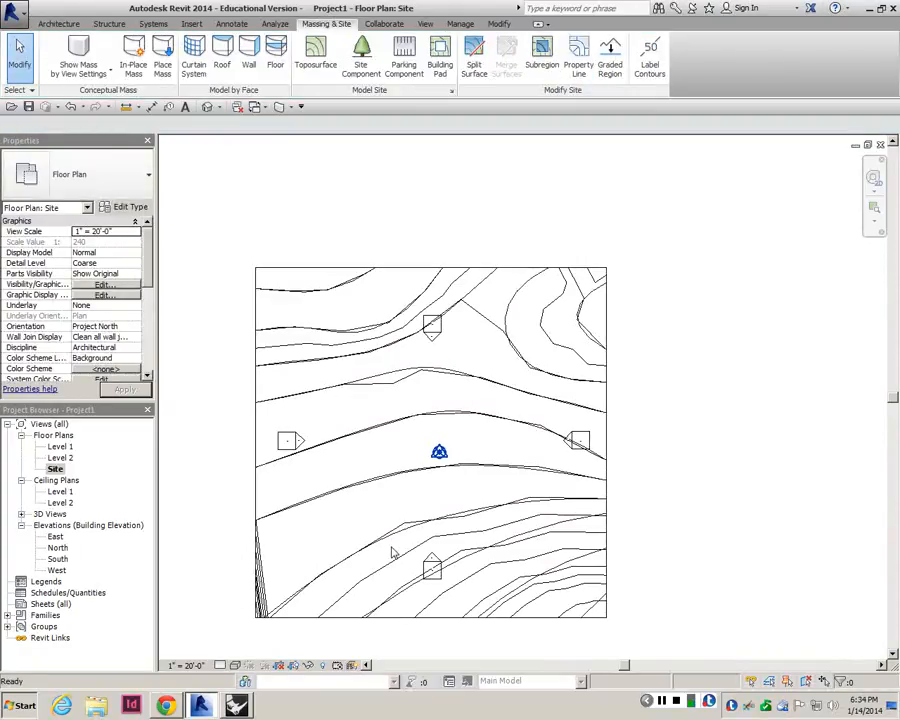
pyautogui.click(21, 514)
pyautogui.doubleClick(57, 525)
pyautogui.keyDown('shift'); pyautogui.moveTo(448, 428); pyautogui.dragTo(297, 400, button='middle'); pyautogui.keyUp('shift')
pyautogui.click(297, 398)
pyautogui.scroll(-3, 440, 422)
pyautogui.keyDown('shift'); pyautogui.moveTo(440, 422); pyautogui.dragTo(478, 474, button='middle'); pyautogui.keyUp('shift')
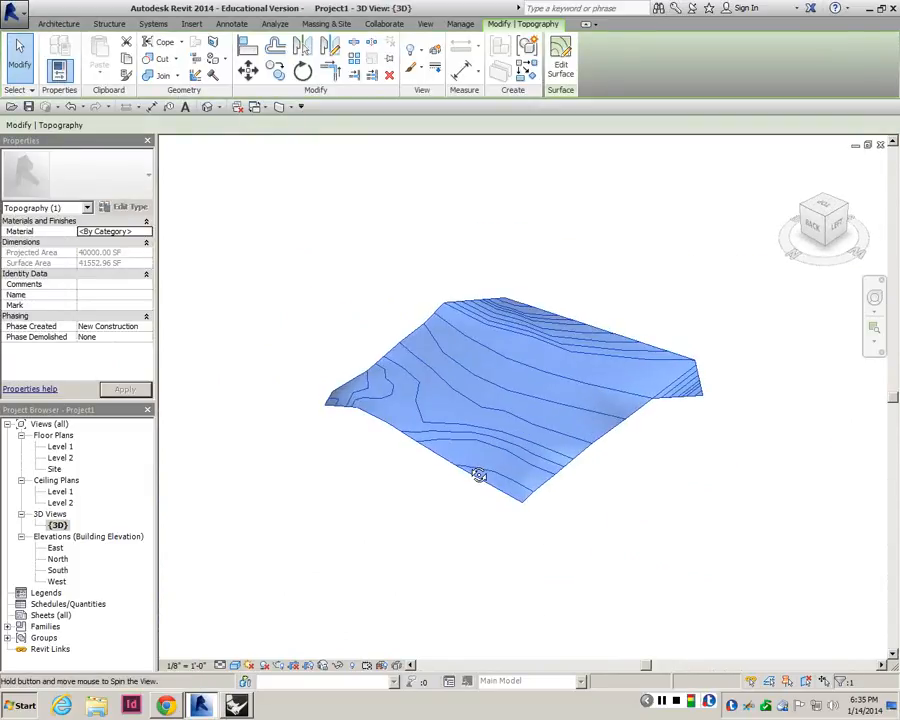
pyautogui.scroll(1, 403, 434)
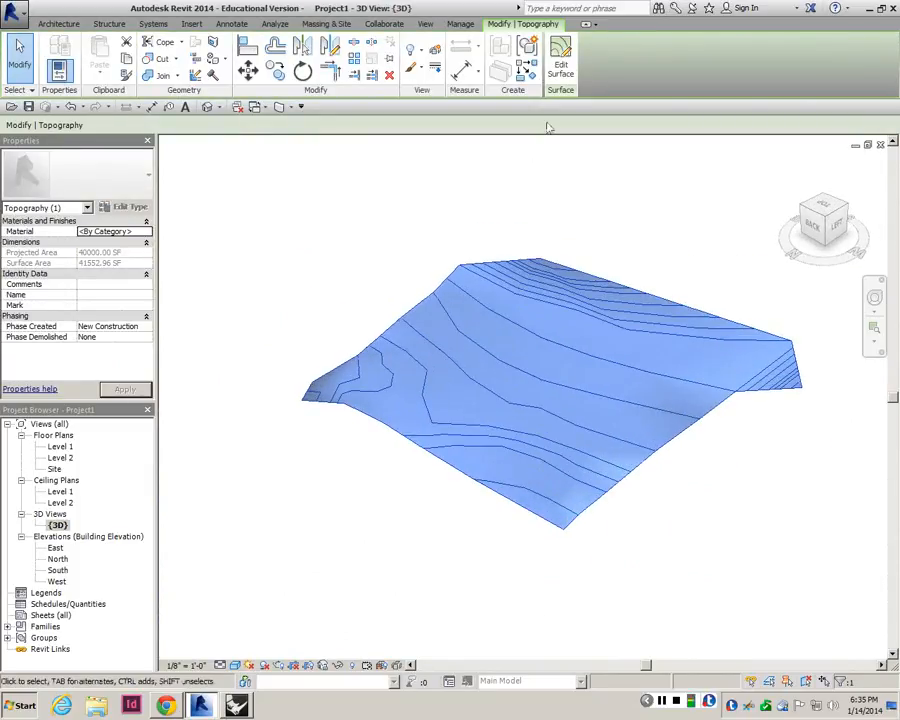
# - Open the toposurface for surface editing in 3D and select the east-edge boundary point nearest the northeast corner
pyautogui.click(560, 65)
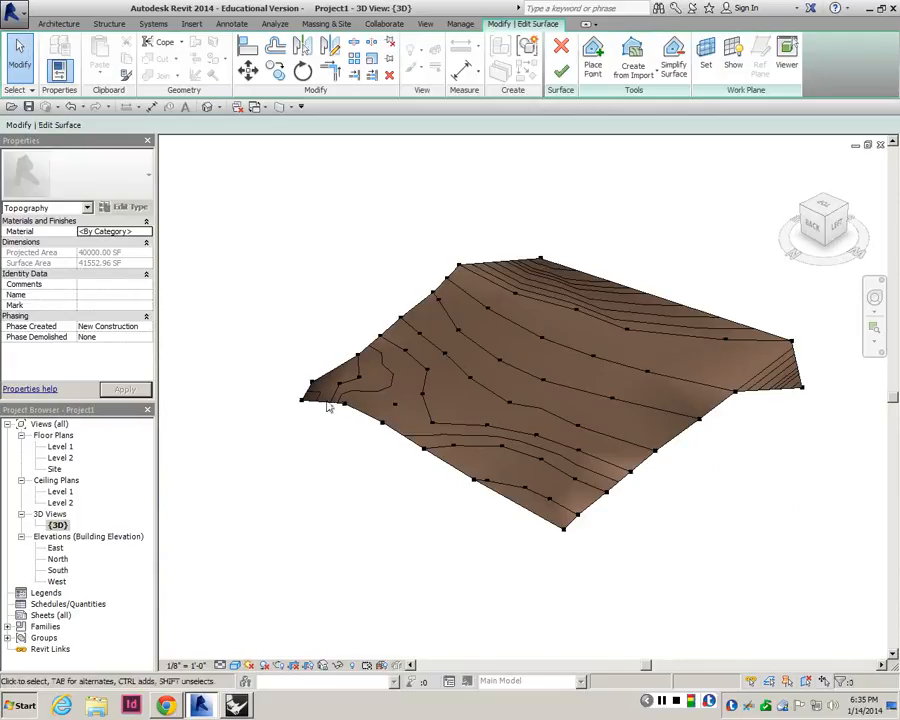
pyautogui.scroll(5, 310, 378)
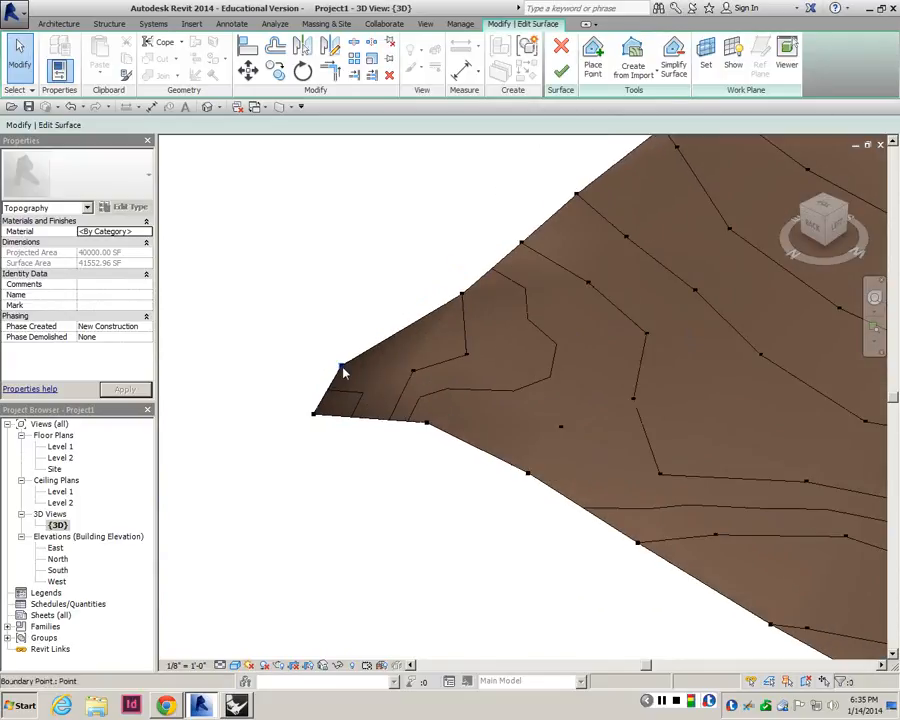
pyautogui.click(341, 369)
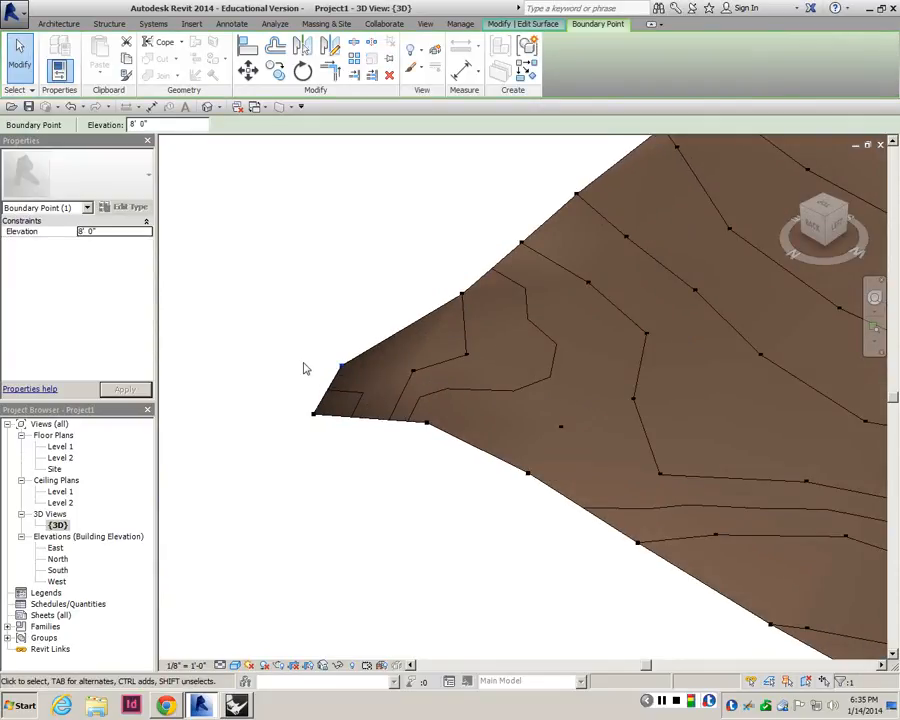
# - Set the elevation of the corner boundary point at the toposurface's narrow tip to 8'
pyautogui.click(313, 413)
pyautogui.doubleClick(168, 125)
pyautogui.write('8')
pyautogui.press('Return')
pyautogui.click(342, 436)
# - Set the elevation of the low southwest corner boundary point to 28' and finish the surface edit
pyautogui.keyDown('shift'); pyautogui.moveTo(342, 436); pyautogui.dragTo(678, 425, button='middle'); pyautogui.keyUp('shift')
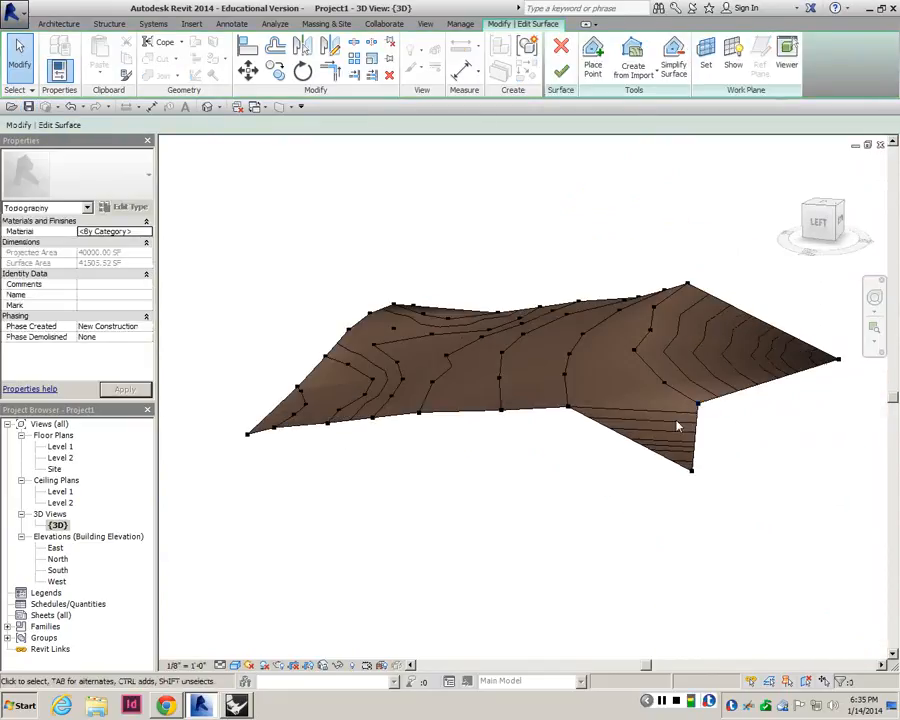
pyautogui.click(698, 405)
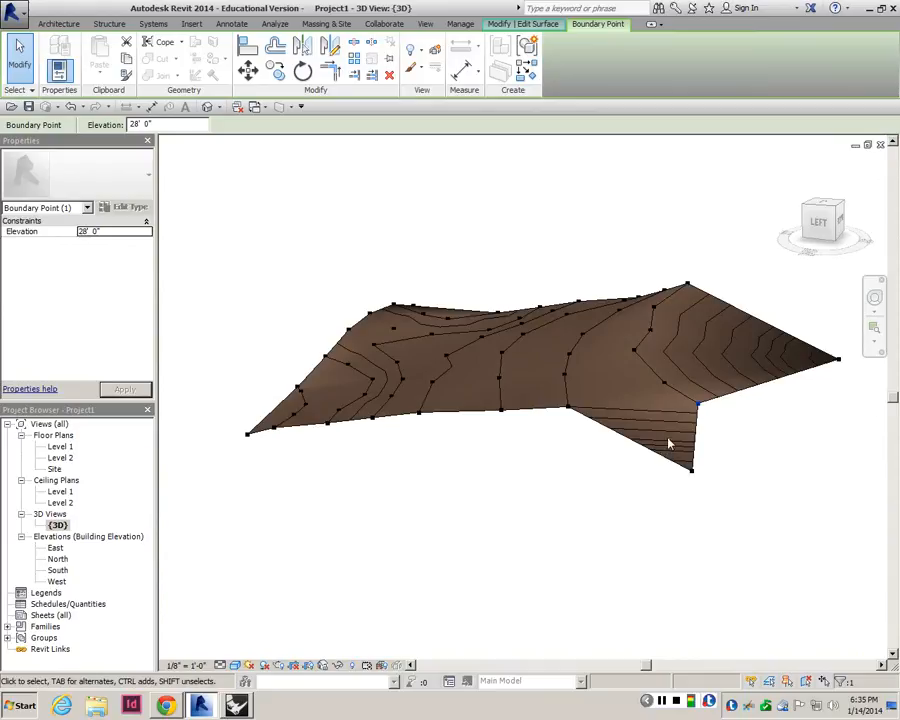
pyautogui.click(691, 470)
pyautogui.click(150, 126)
pyautogui.write('28')
pyautogui.click(444, 468)
pyautogui.keyDown('shift'); pyautogui.moveTo(444, 468); pyautogui.dragTo(372, 436, button='middle'); pyautogui.keyUp('shift')
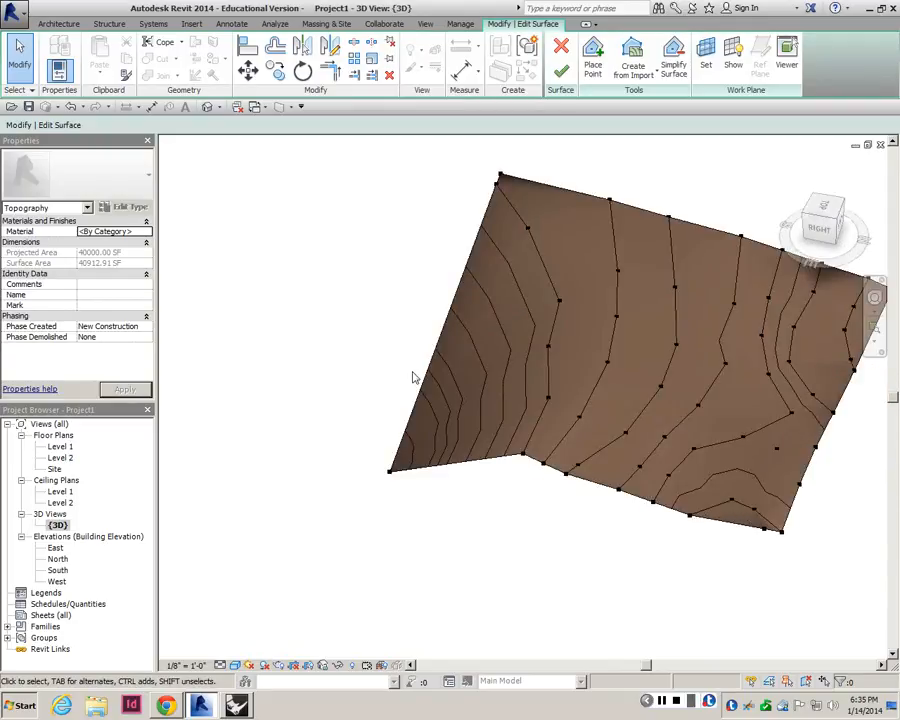
pyautogui.click(561, 71)
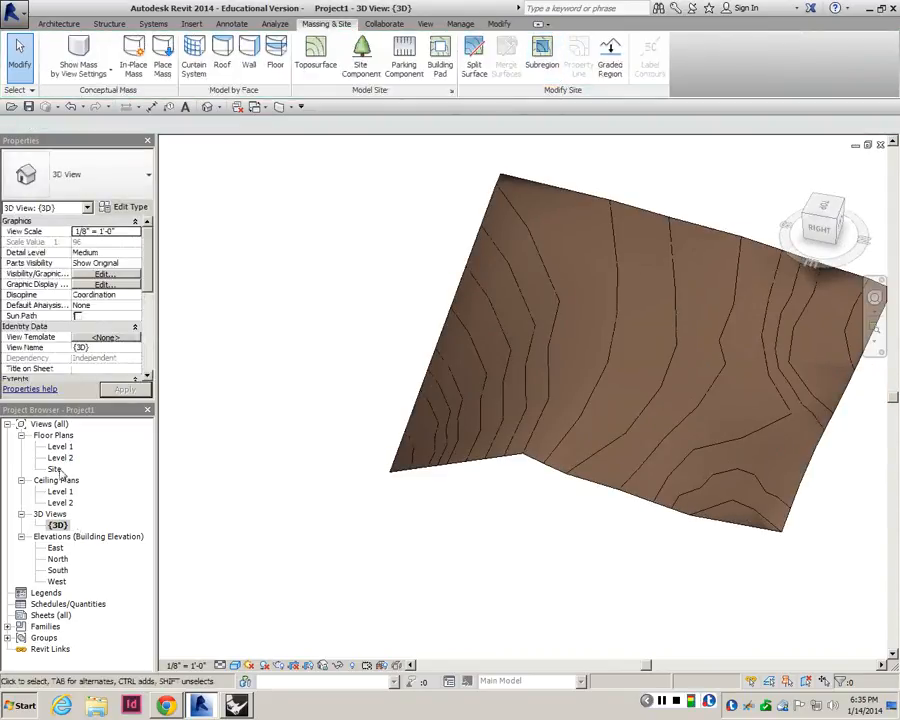
# - Open the Site floor plan to compare the toposurface contours with the imported topo lines
pyautogui.doubleClick(55, 469)
pyautogui.scroll(-3, 478, 336)
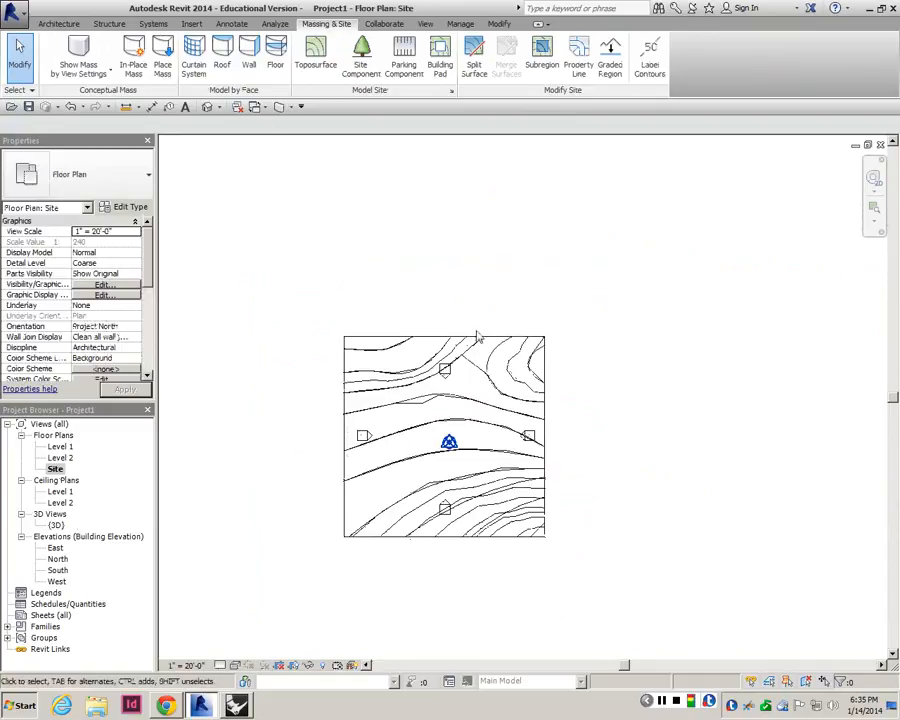
pyautogui.click(478, 336)
pyautogui.scroll(2, 425, 425)
pyautogui.scroll(1, 430, 430)
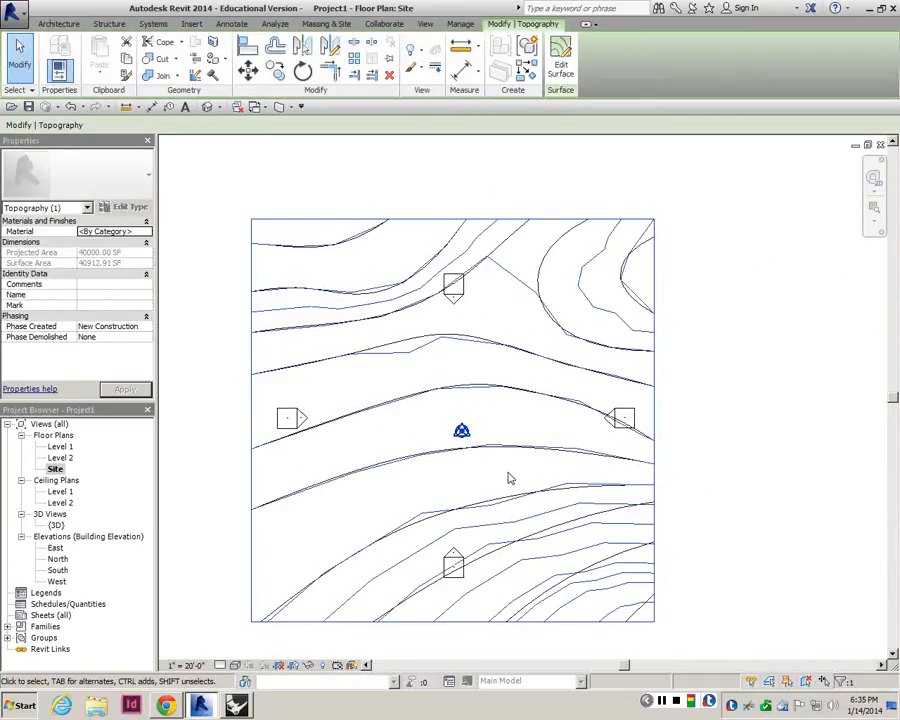
pyautogui.scroll(-2, 500, 434)
pyautogui.scroll(2, 502, 437)
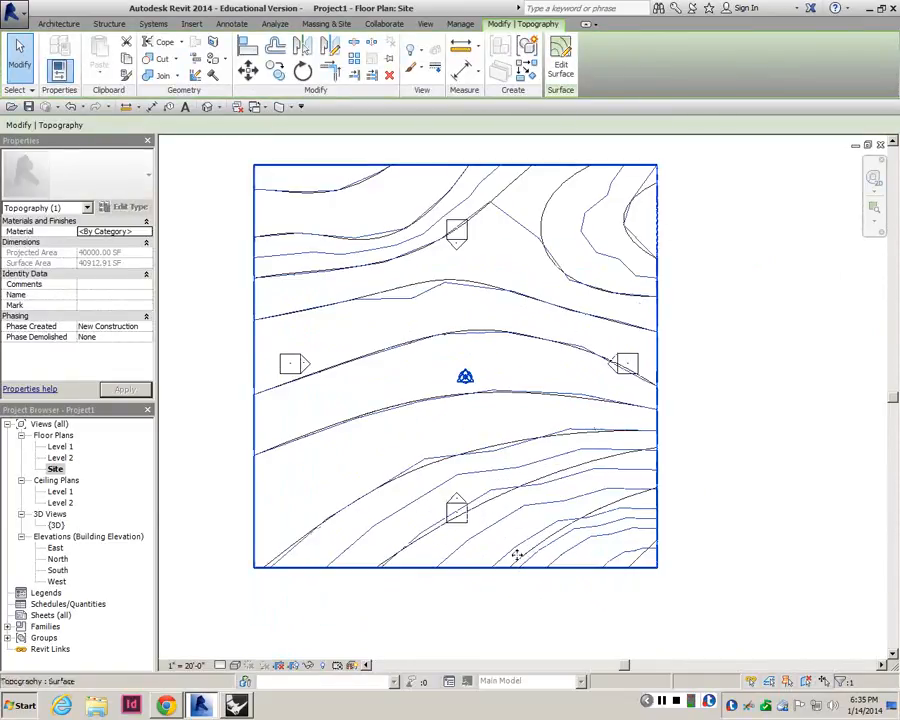
pyautogui.press('Escape')
# - Partially explode the imported topo_2d.dwg into individual lines
pyautogui.click(484, 508)
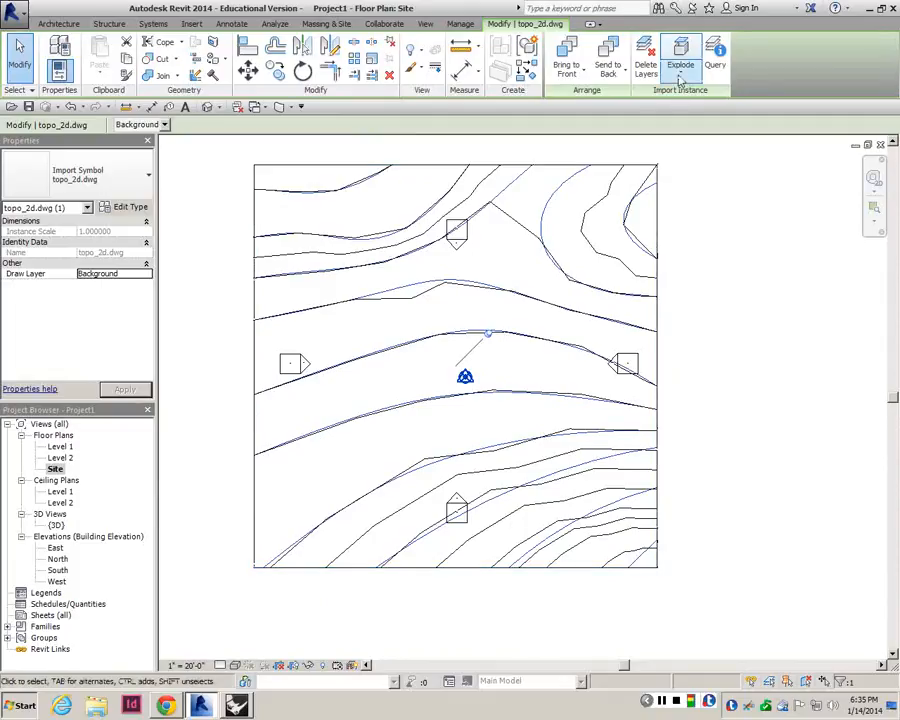
pyautogui.click(680, 80)
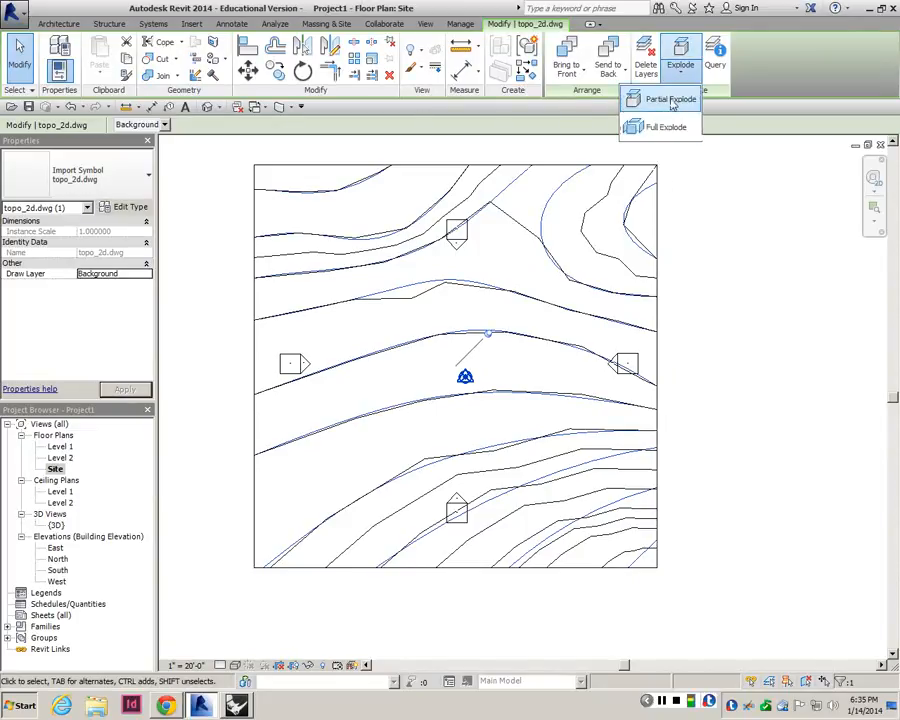
pyautogui.click(671, 101)
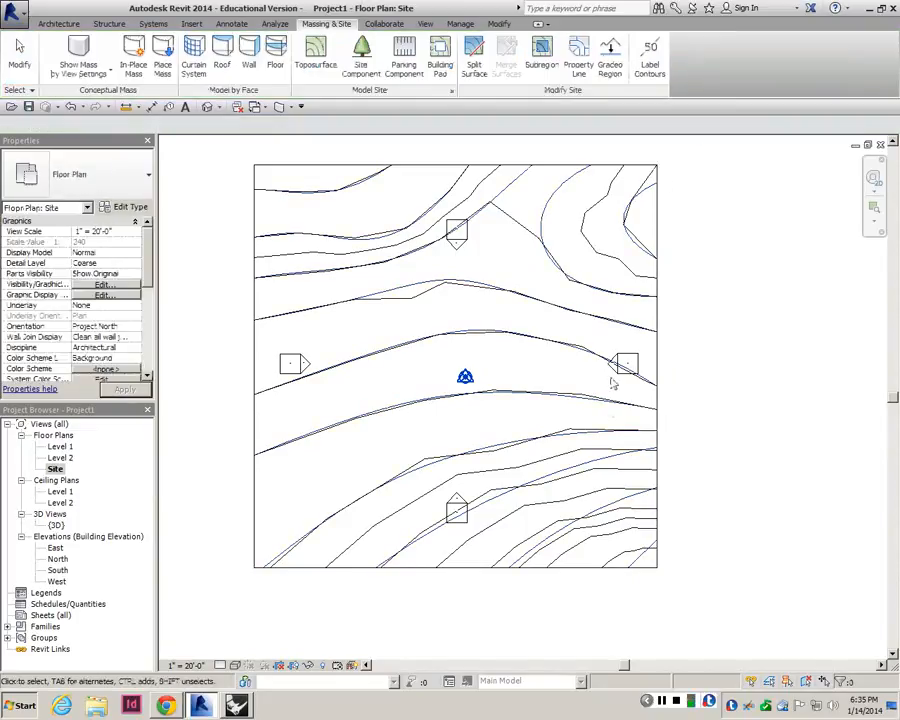
# - Examine the exploded contour lines in the southern half of the site by selecting them individually
pyautogui.click(511, 520)
pyautogui.press('Escape')
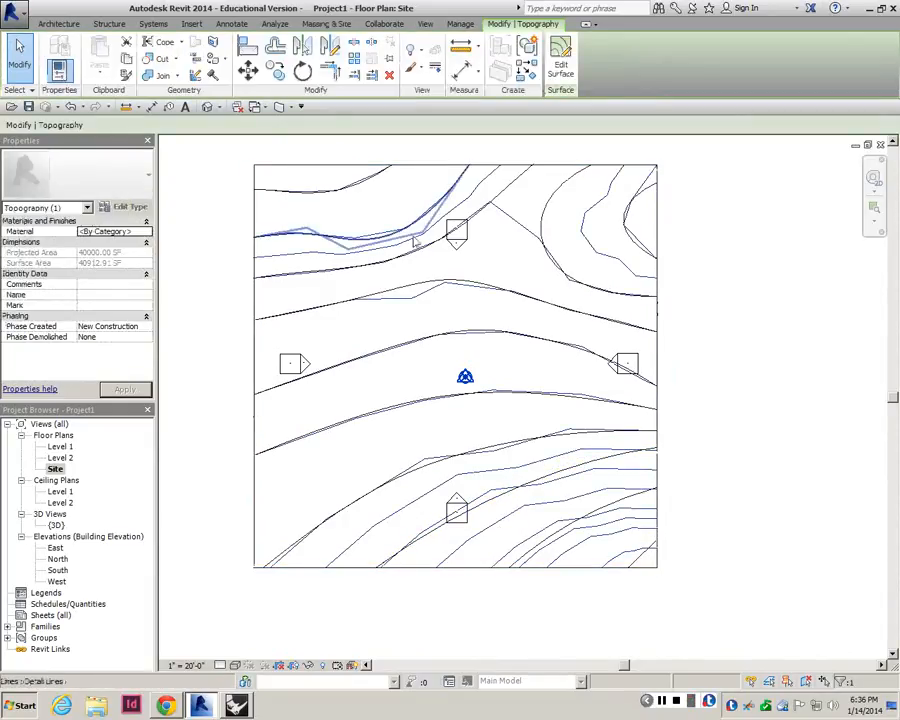
pyautogui.click(527, 445)
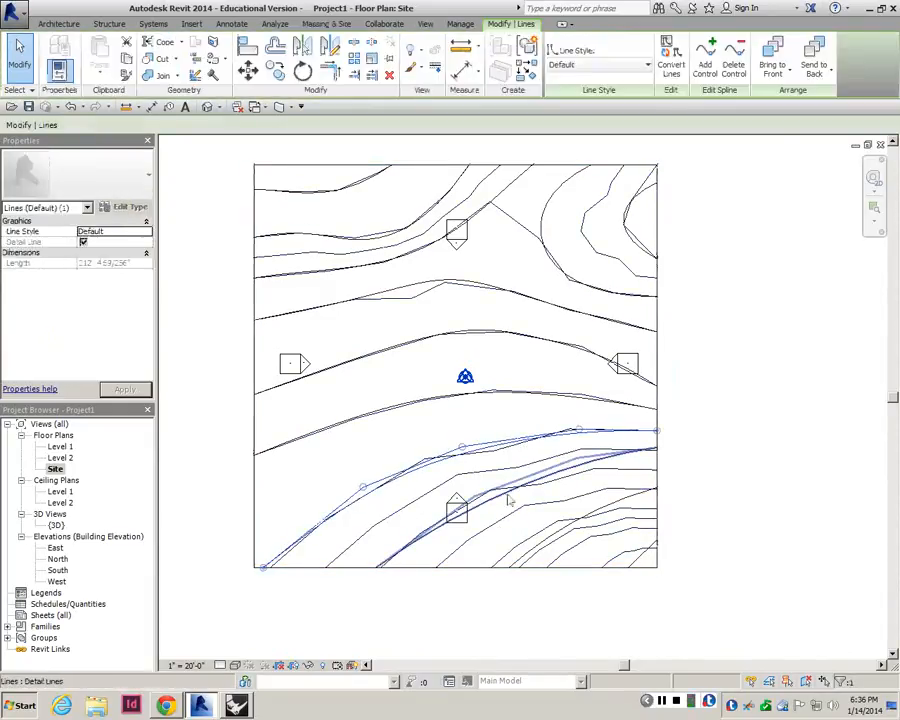
pyautogui.scroll(2, 434, 470)
pyautogui.scroll(-3, 434, 457)
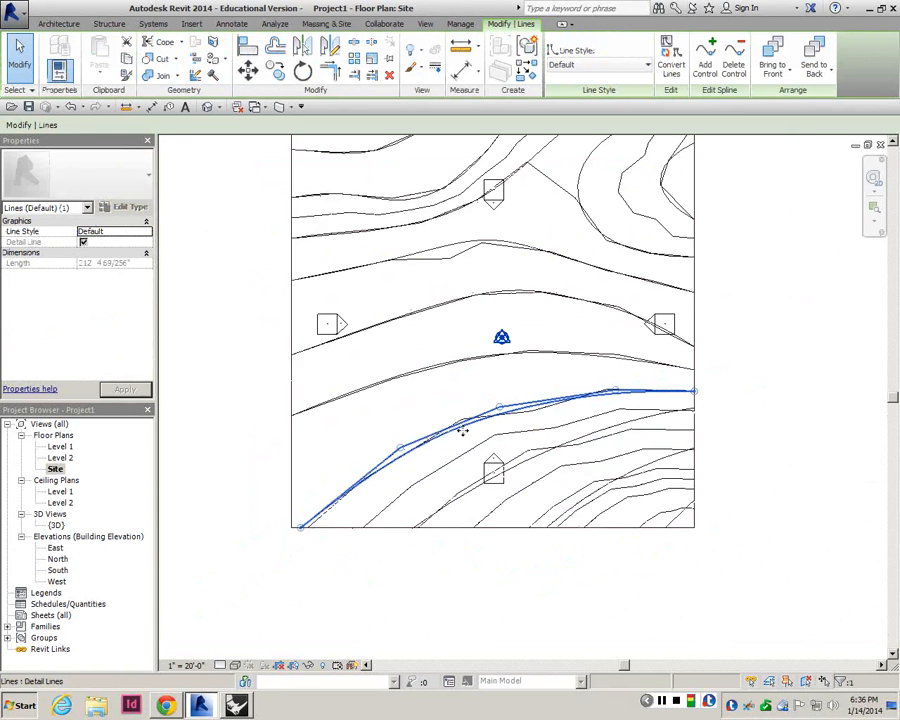
pyautogui.scroll(2, 456, 424)
pyautogui.scroll(-3, 454, 424)
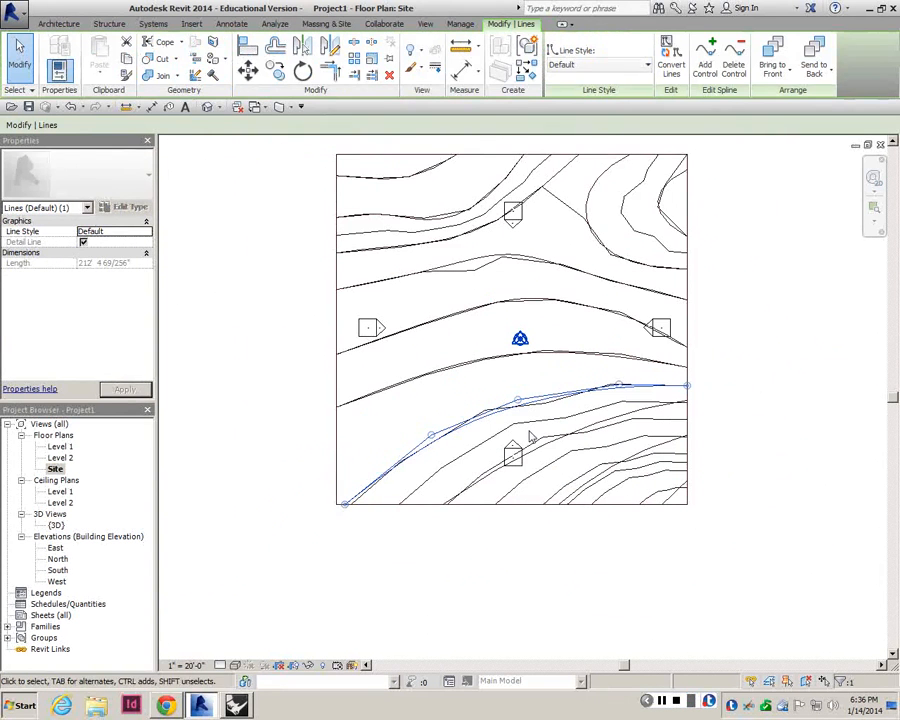
pyautogui.click(529, 431)
pyautogui.click(541, 446)
pyautogui.scroll(2, 530, 451)
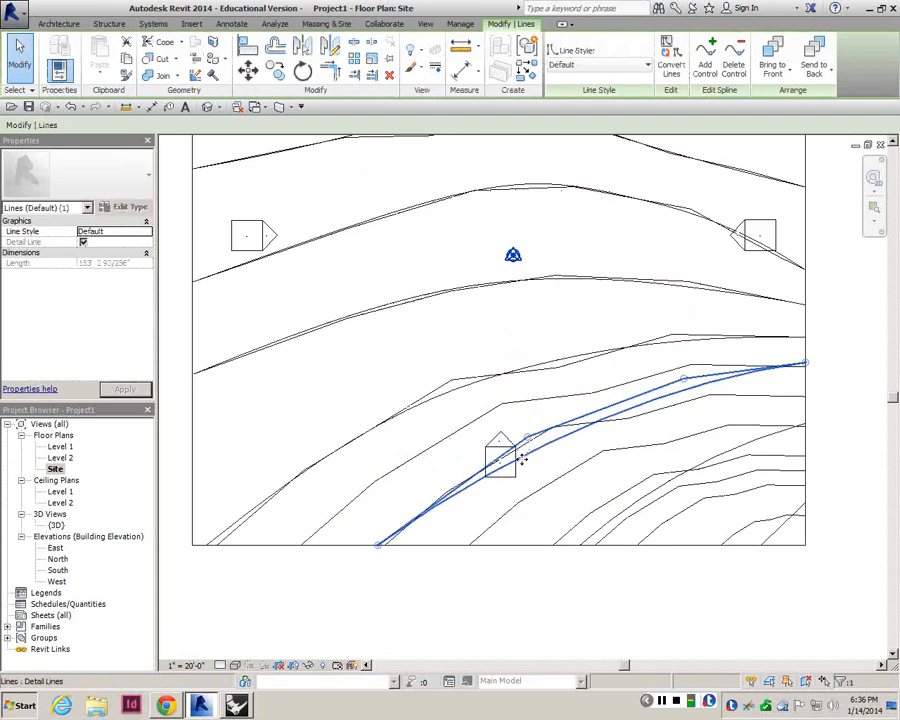
pyautogui.scroll(-2, 657, 540)
pyautogui.click(643, 522)
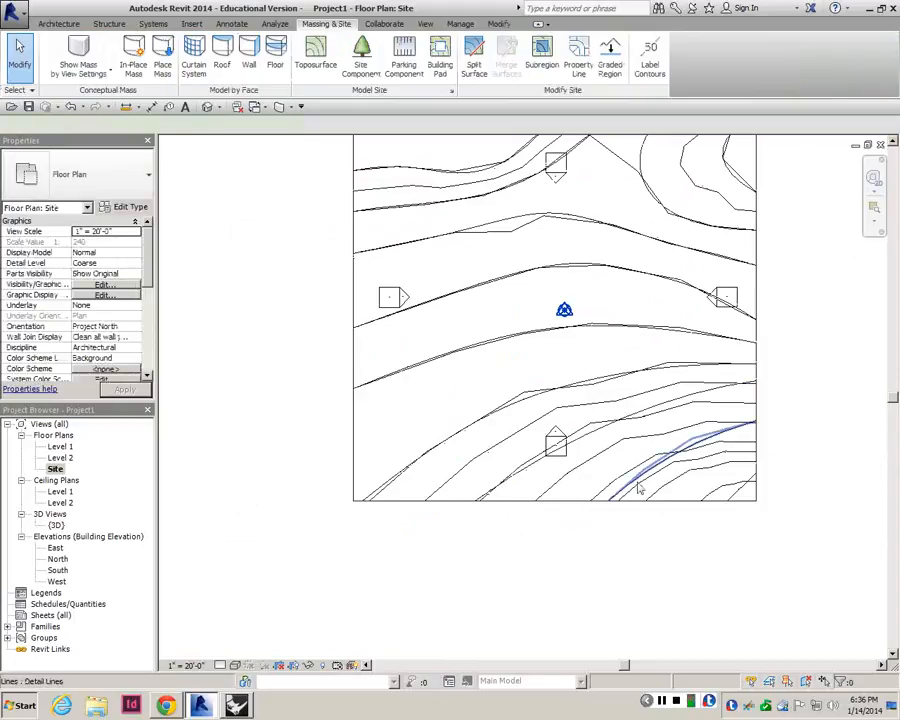
pyautogui.scroll(-1, 685, 460)
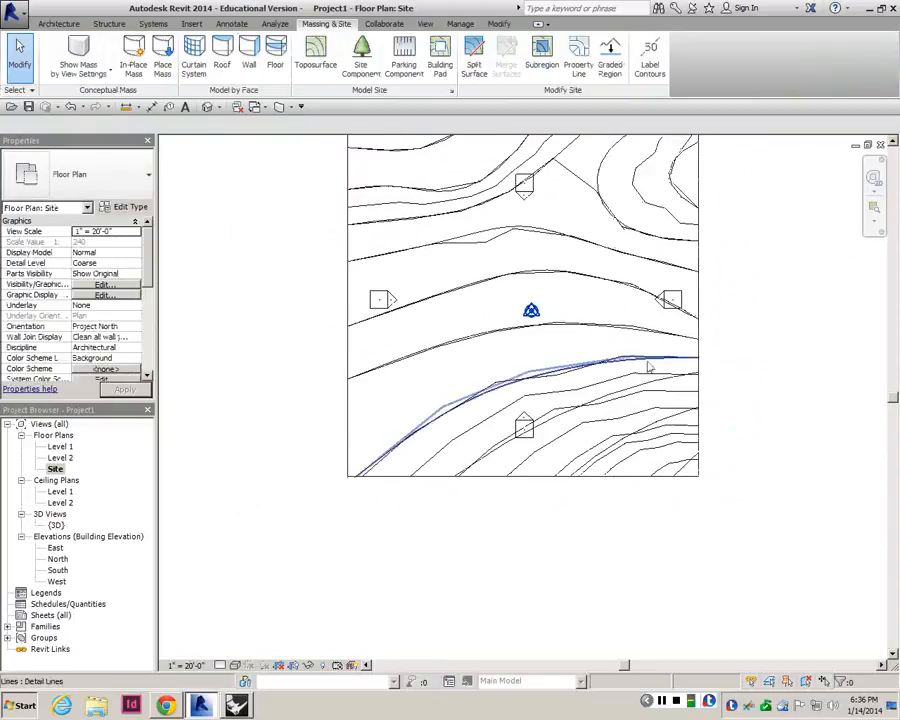
# - Select the toposurface in the Site plan and start editing its surface
pyautogui.click(702, 331)
pyautogui.scroll(1, 720, 321)
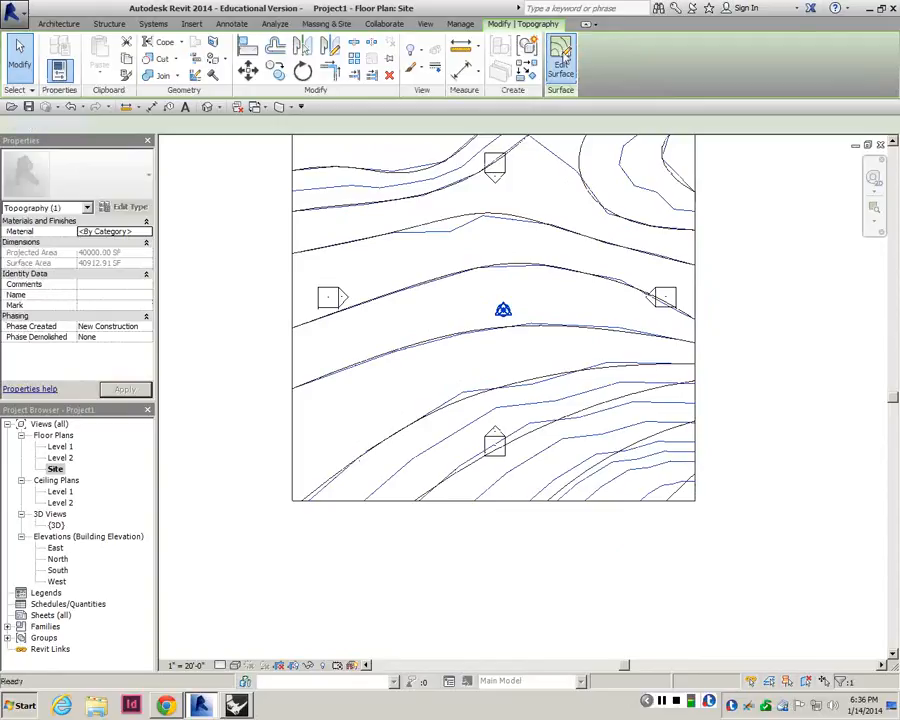
pyautogui.click(560, 60)
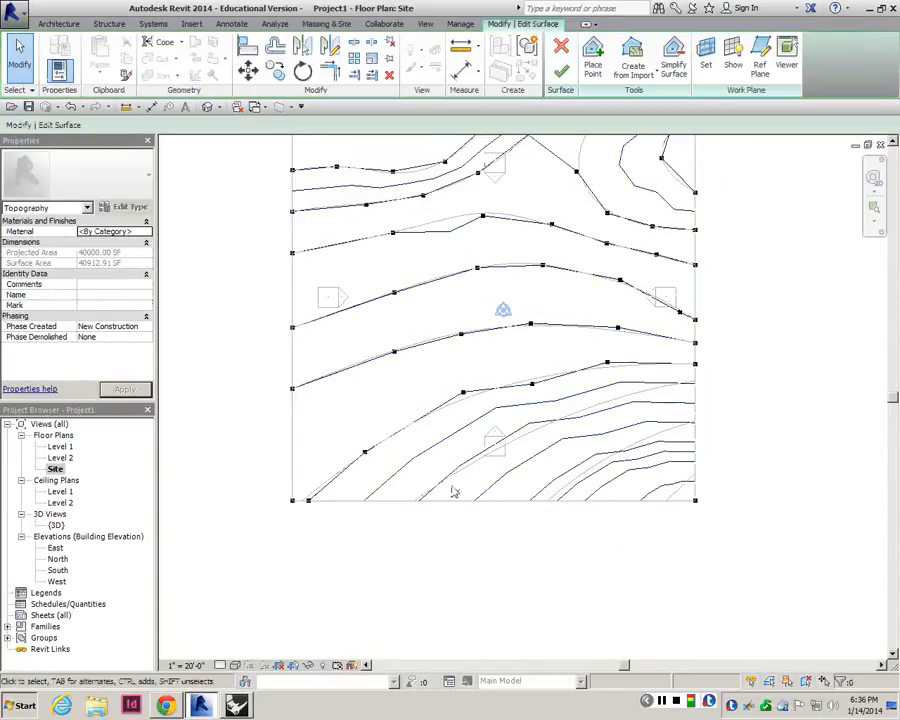
pyautogui.click(593, 60)
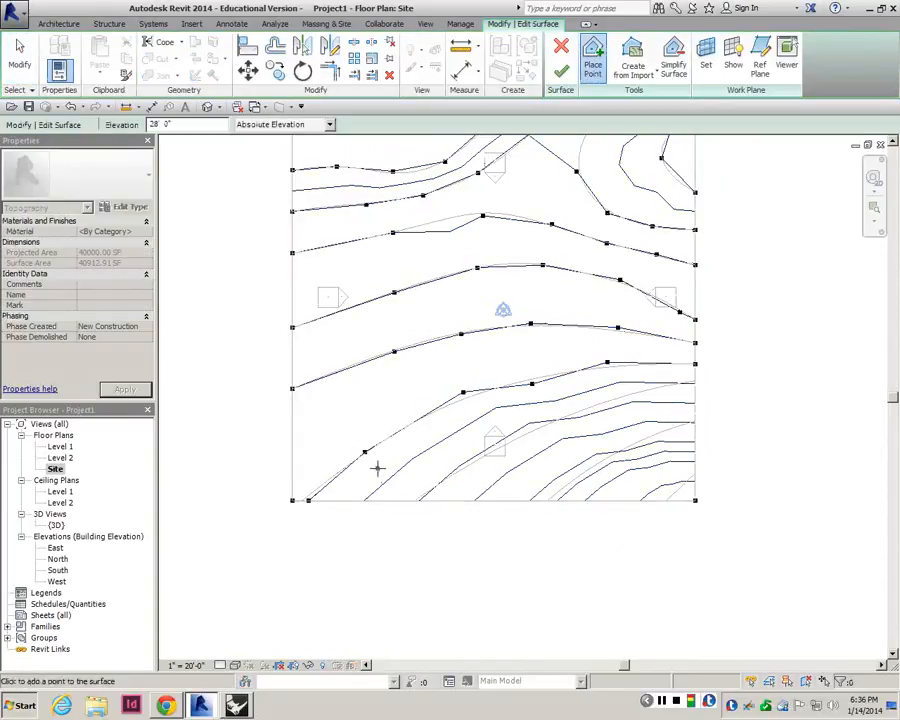
pyautogui.press('Escape')
pyautogui.press('Escape')
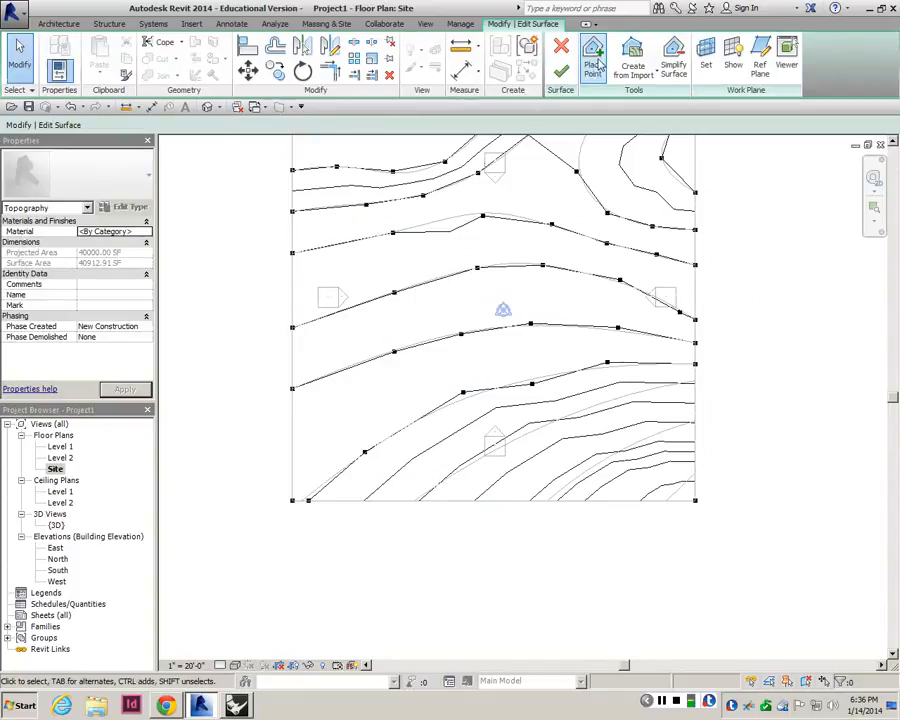
# - Place a surface point at 32' absolute elevation on the southern endpoint of the second contour line from the south
pyautogui.click(593, 60)
pyautogui.write('32')
pyautogui.press('Return')
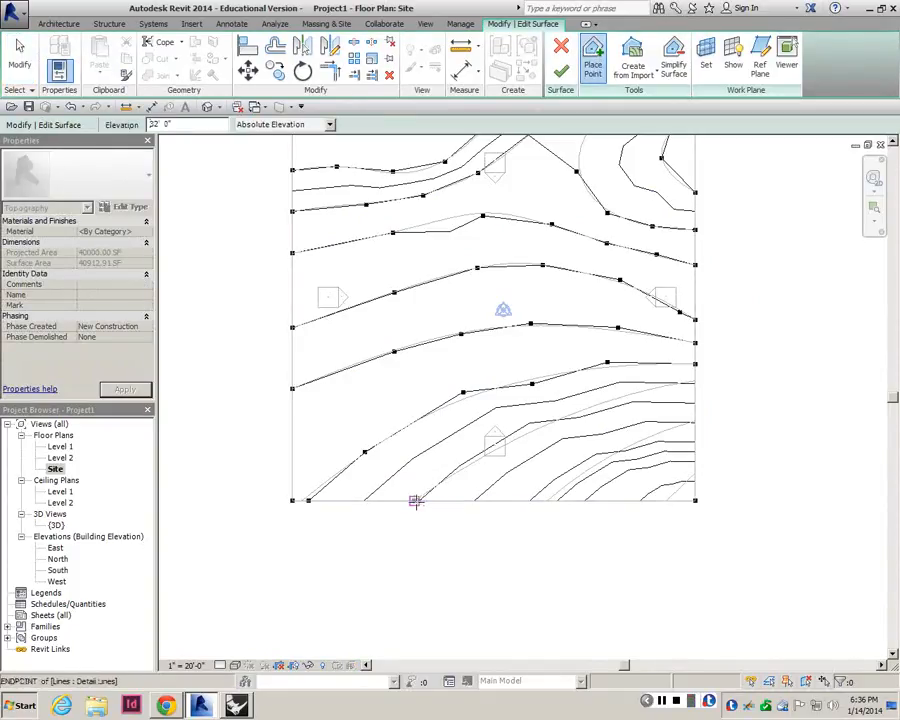
pyautogui.scroll(2, 415, 499)
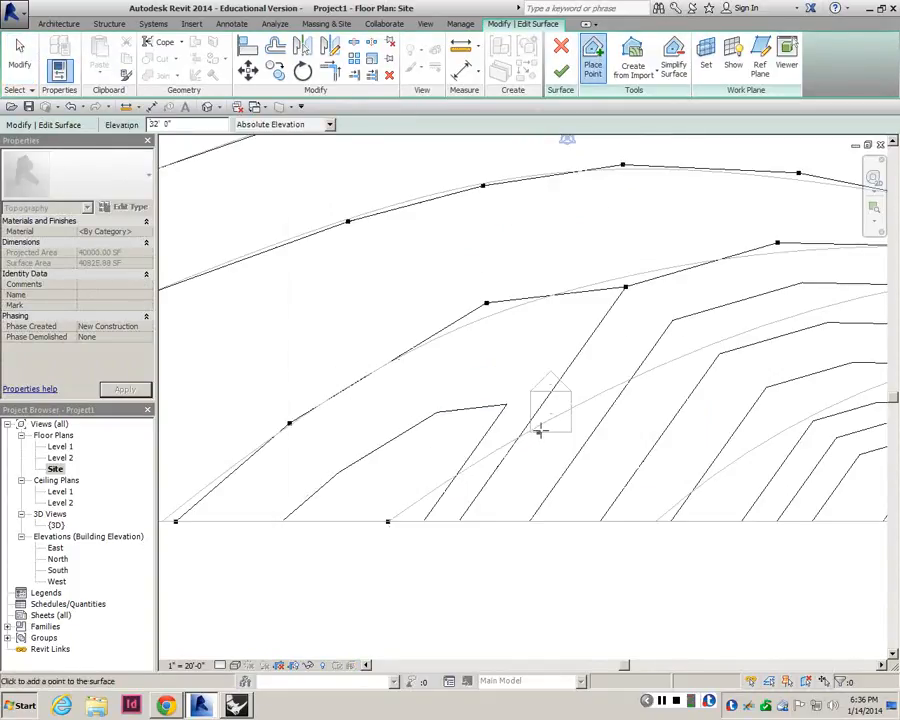
pyautogui.scroll(-3, 536, 420)
pyautogui.scroll(2, 524, 424)
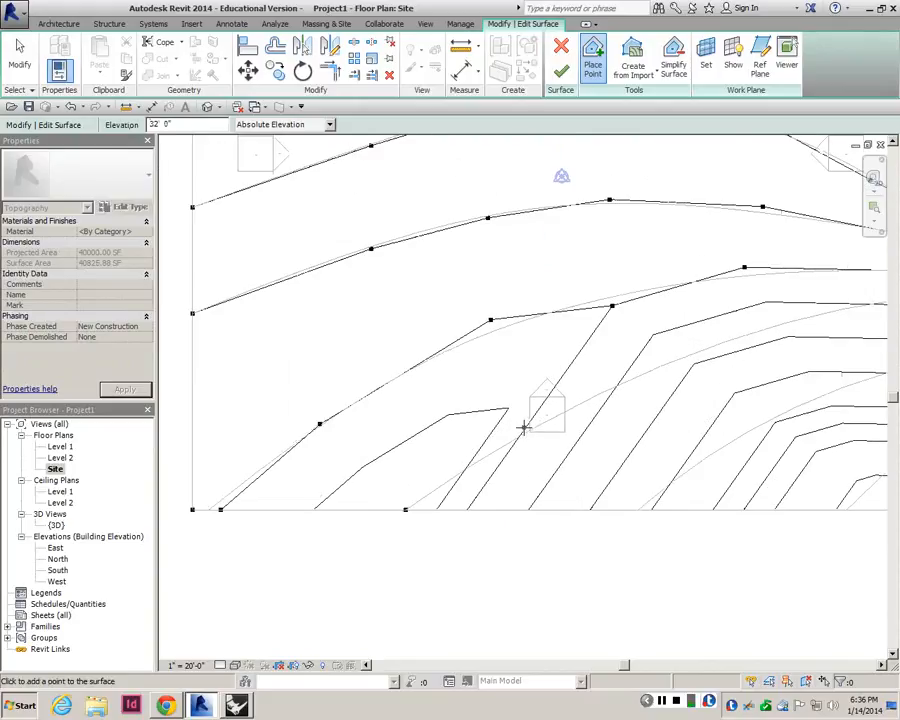
pyautogui.scroll(-2, 518, 425)
pyautogui.scroll(1, 528, 425)
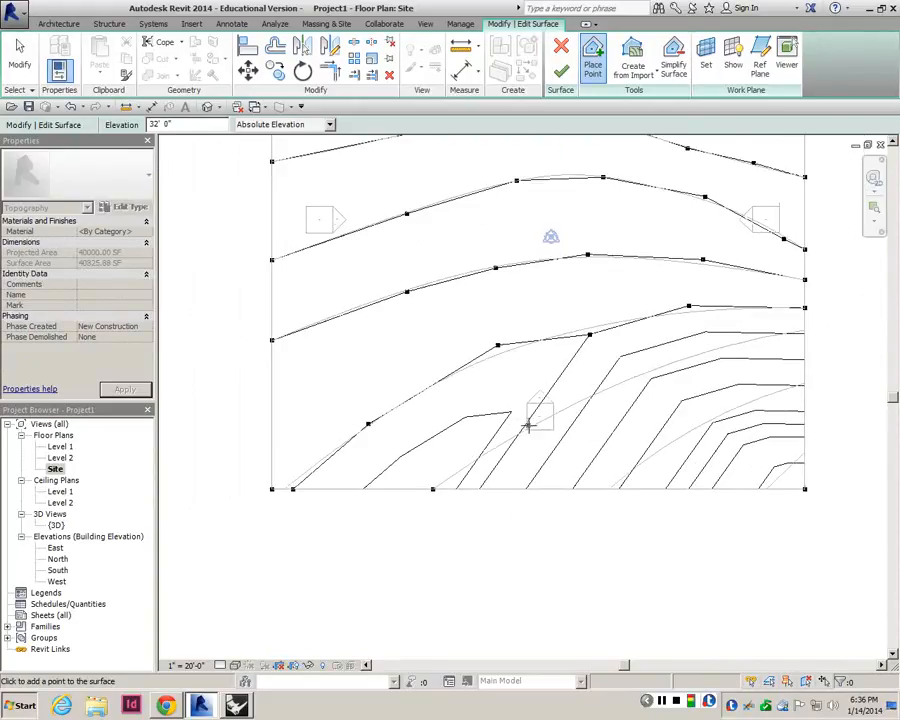
pyautogui.scroll(1, 528, 426)
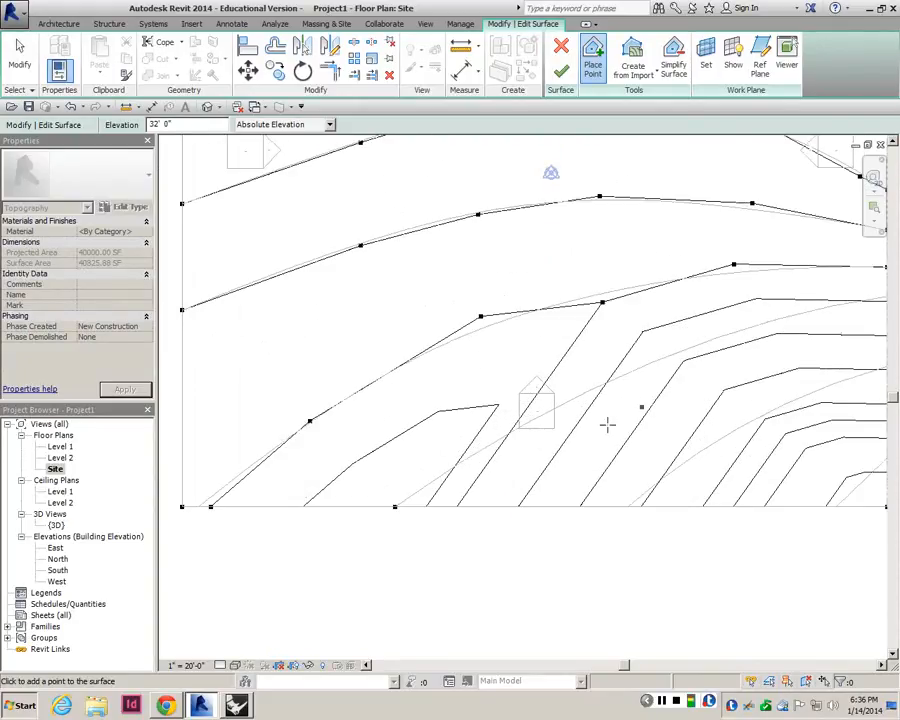
pyautogui.scroll(-2, 530, 424)
pyautogui.scroll(1, 500, 445)
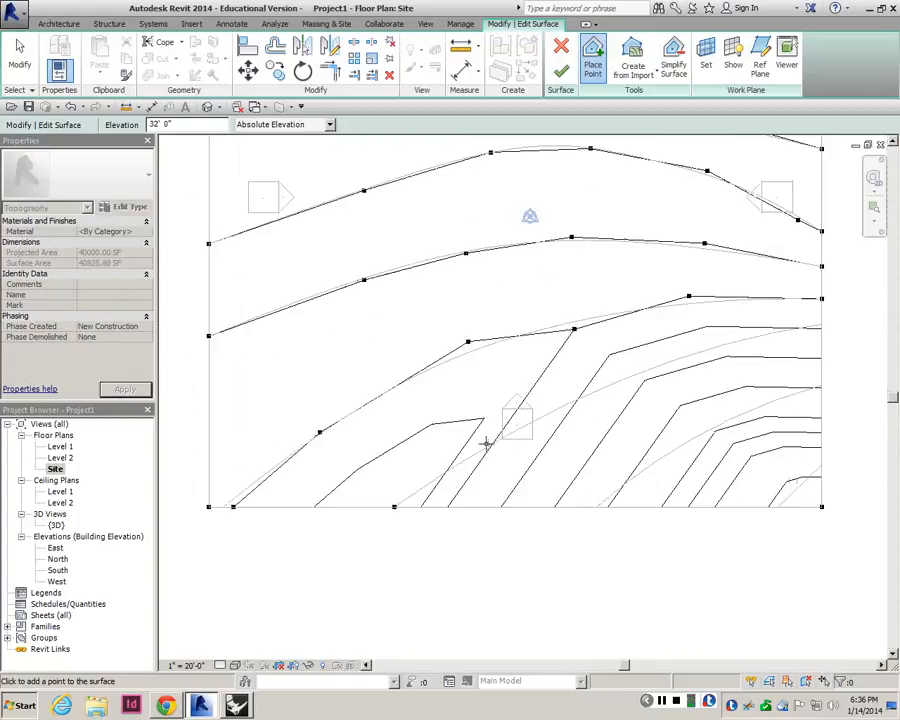
# - Place further 32' points along the same contour line up to its endpoint on the east boundary
pyautogui.click(487, 446)
pyautogui.click(576, 398)
pyautogui.click(649, 367)
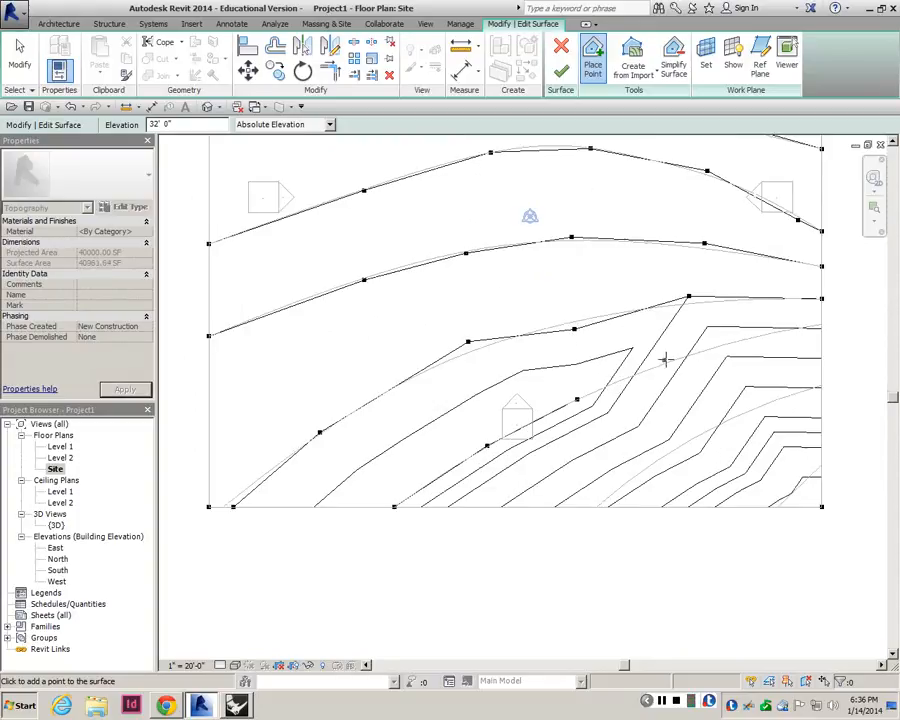
pyautogui.click(665, 361)
pyautogui.click(772, 330)
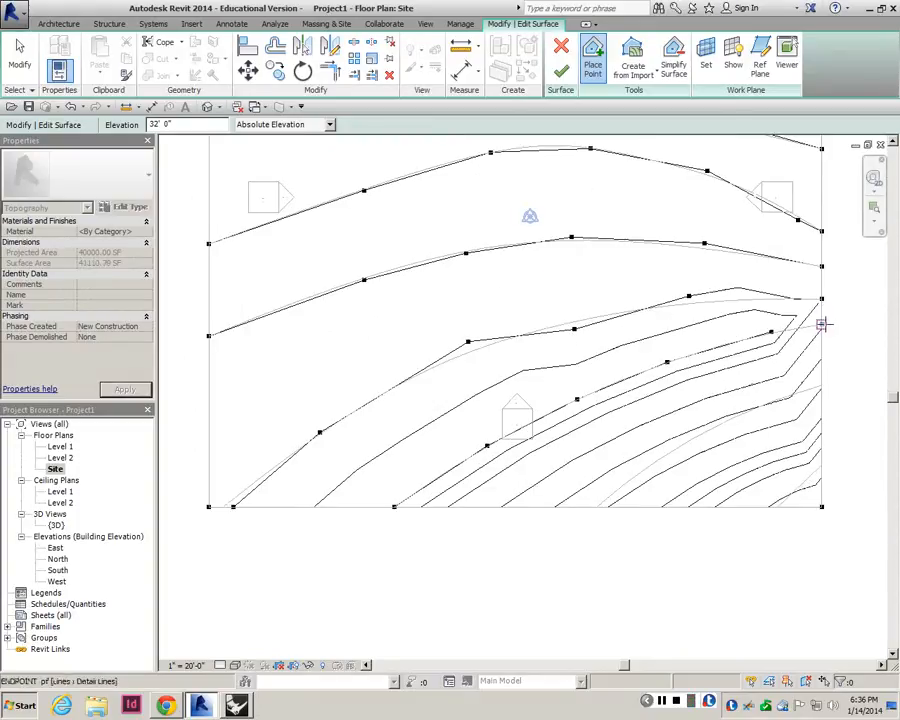
pyautogui.click(821, 323)
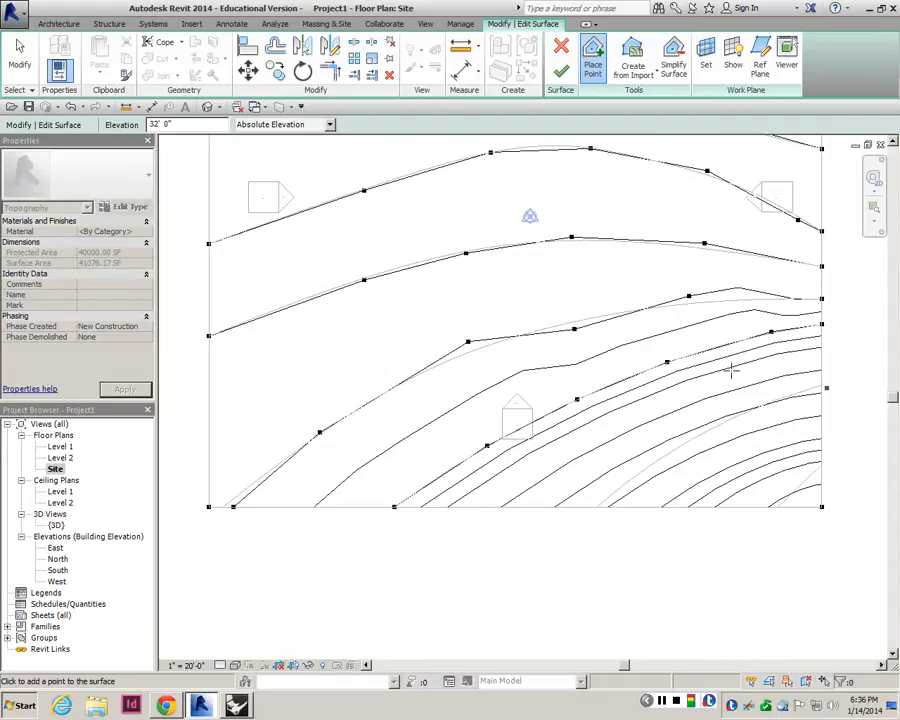
# - Set the point elevation to 36' and place points along the next contour line from the south edge to the east edge
pyautogui.scroll(-1, 526, 174)
pyautogui.moveTo(176, 124); pyautogui.dragTo(104, 124)
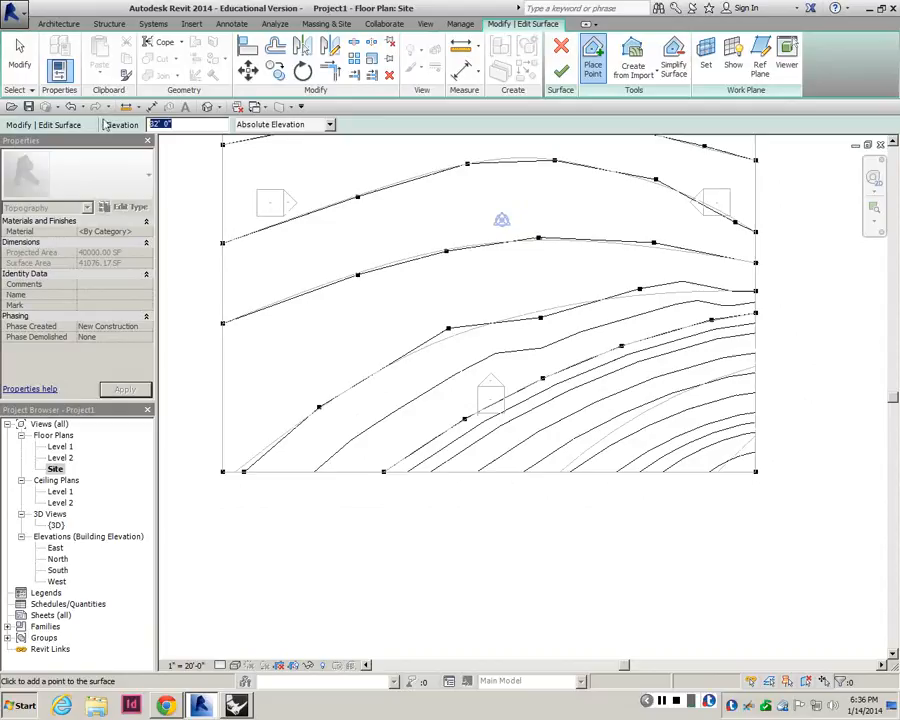
pyautogui.write('36')
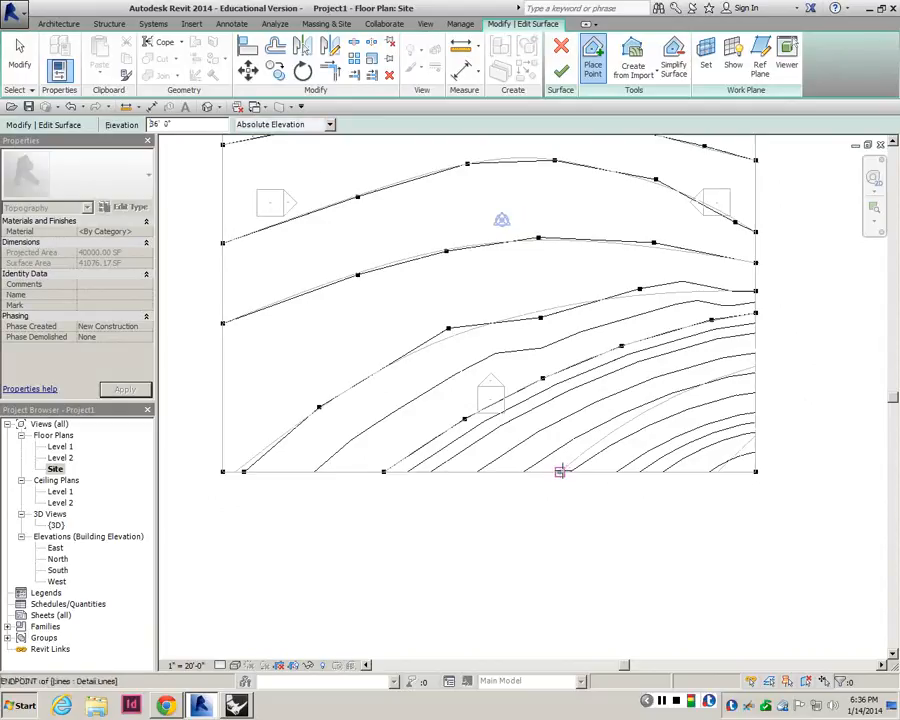
pyautogui.click(560, 471)
pyautogui.click(629, 424)
pyautogui.click(697, 386)
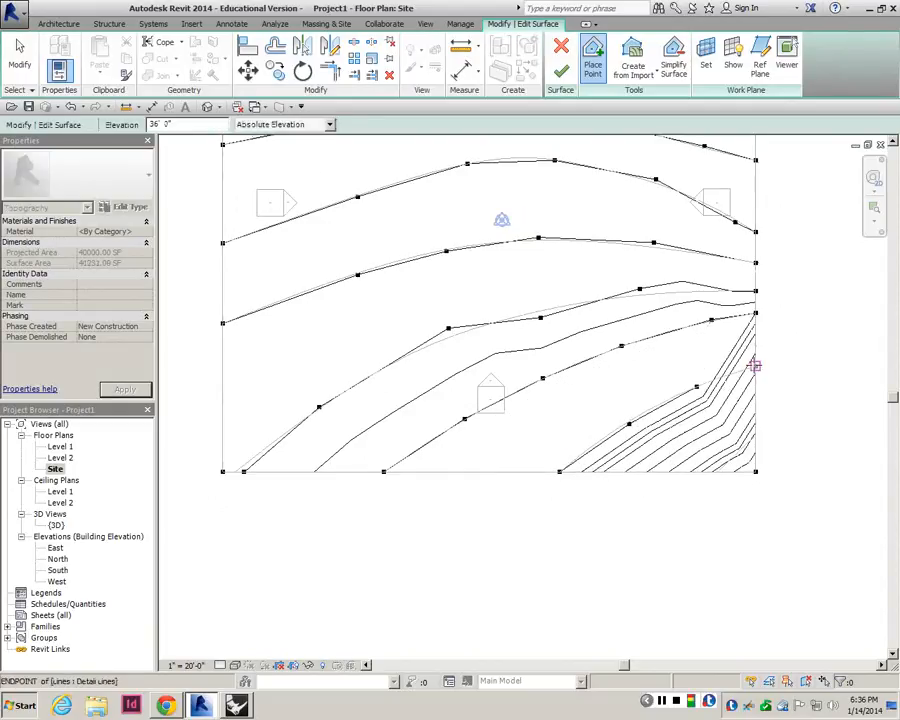
pyautogui.click(754, 365)
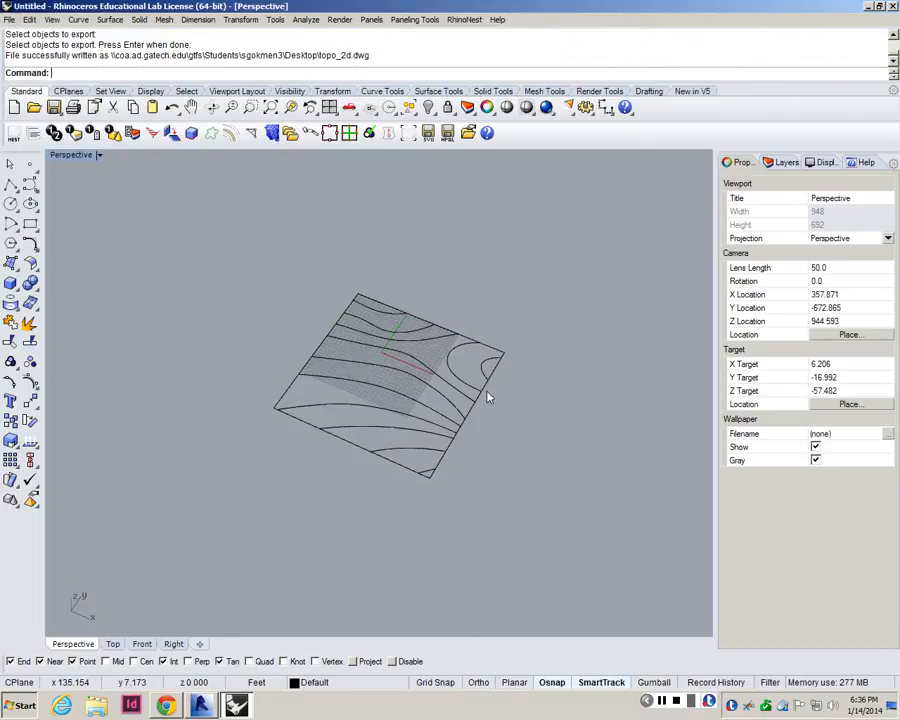
# - Rebuild the twelve contour curves, leaving out the square boundary, with a point count of 20 and degree 1
pyautogui.moveTo(488, 396); pyautogui.dragTo(535, 502, button='right')
pyautogui.click(458, 366)
pyautogui.scroll(2, 534, 496)
pyautogui.moveTo(175, 161); pyautogui.dragTo(612, 621)
pyautogui.keyDown('ctrl'); pyautogui.click(560, 480); pyautogui.keyUp('ctrl')
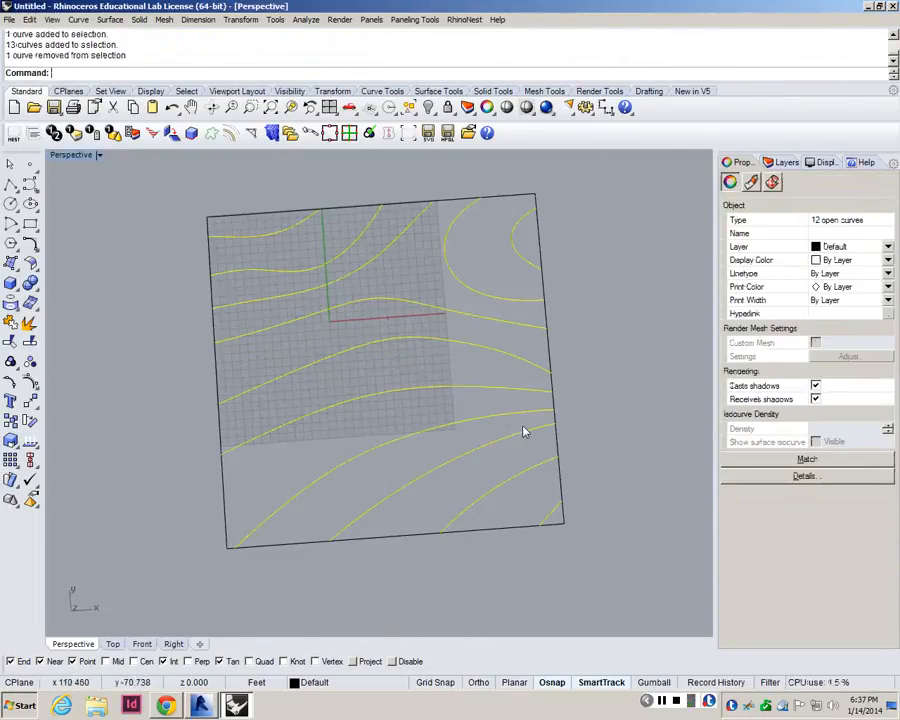
pyautogui.write('Rebuild')
pyautogui.press('Return')
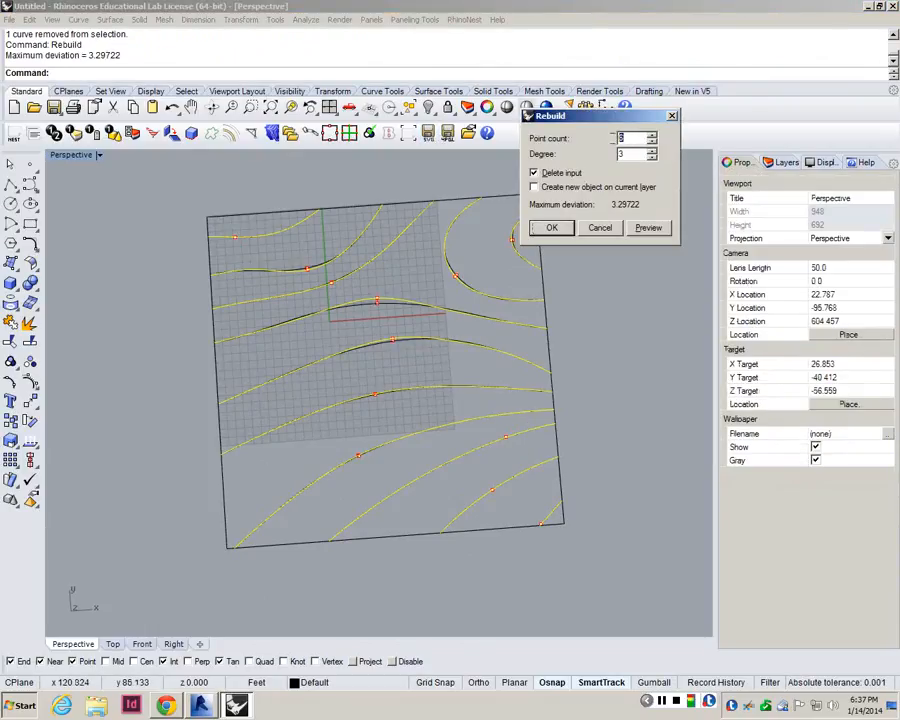
pyautogui.write('20')
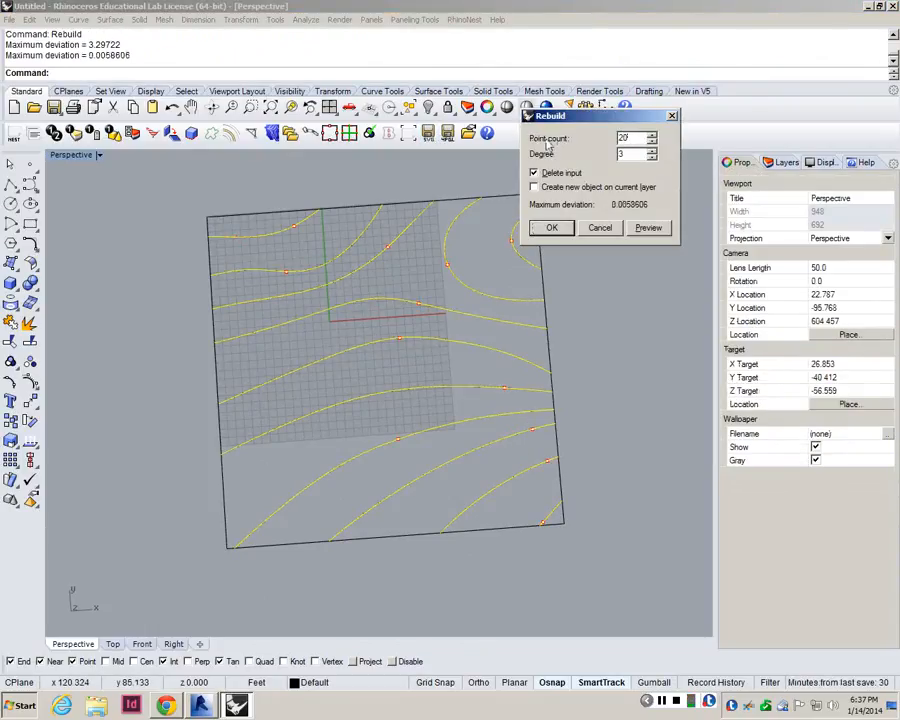
pyautogui.press('Tab')
pyautogui.write('1')
pyautogui.press('Return')
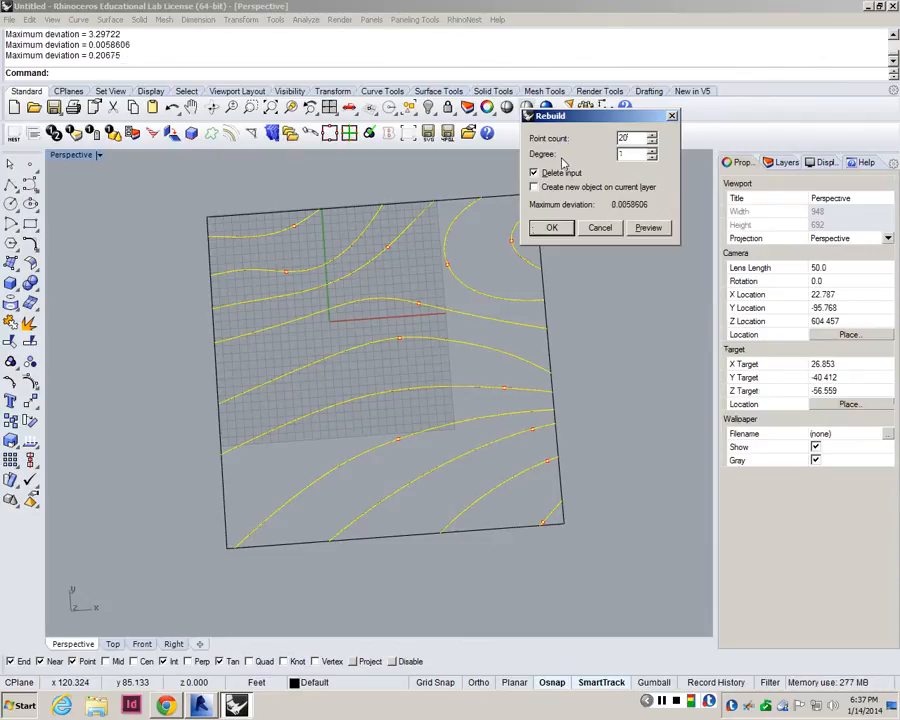
# - Turn on the control points of the contour curve crossing the middle of the site
pyautogui.click(428, 302)
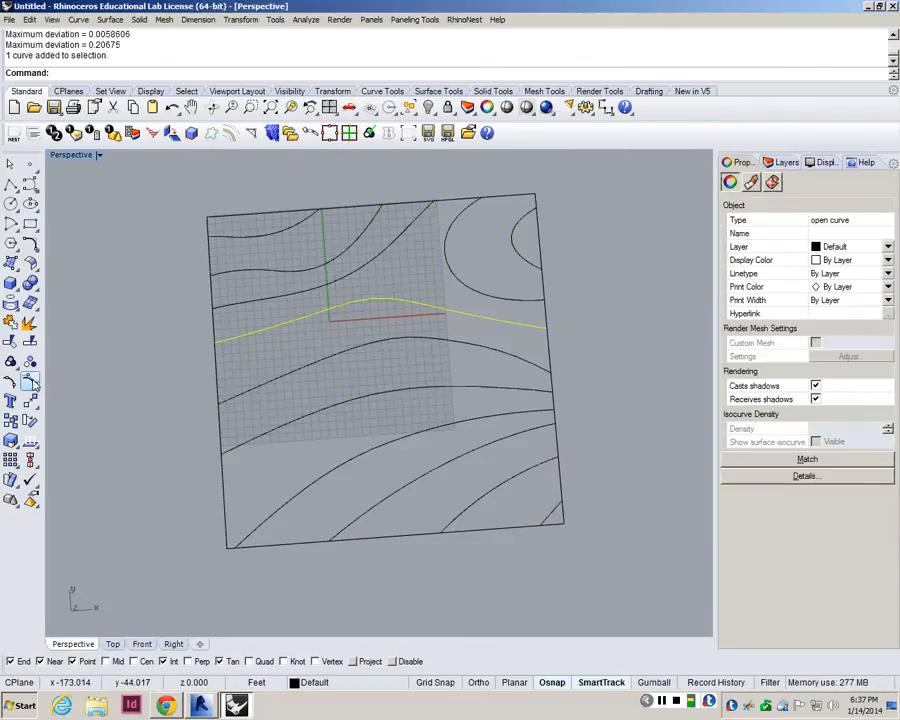
pyautogui.press('F10')
pyautogui.scroll(3, 356, 322)
pyautogui.scroll(-5, 246, 330)
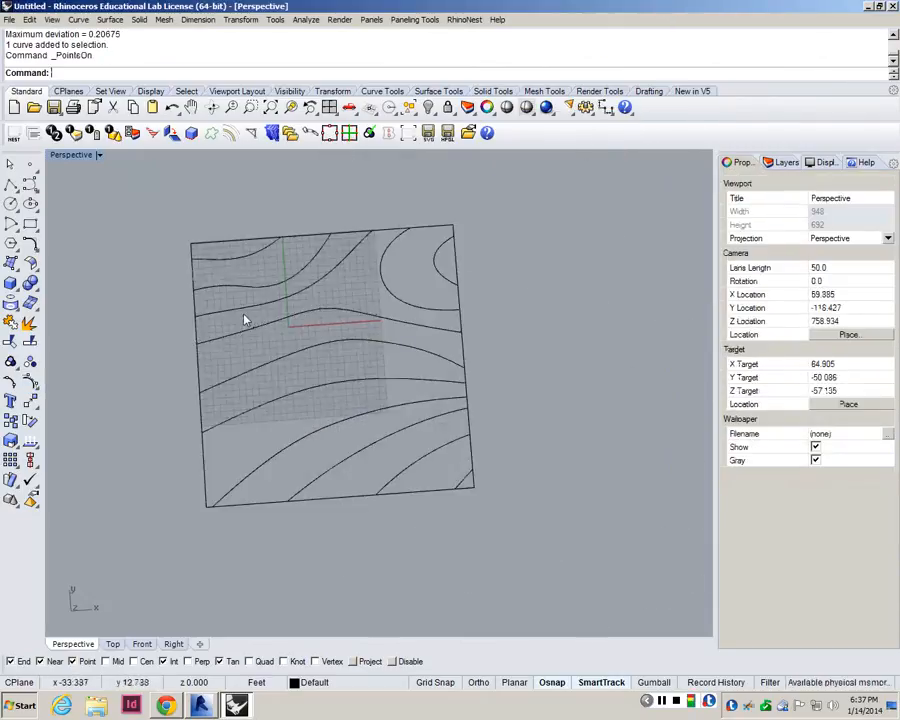
# - Switch to Revit, place 40' absolute-elevation points at both ends of the southeast corner contour, and finish the surface
pyautogui.click(200, 706)
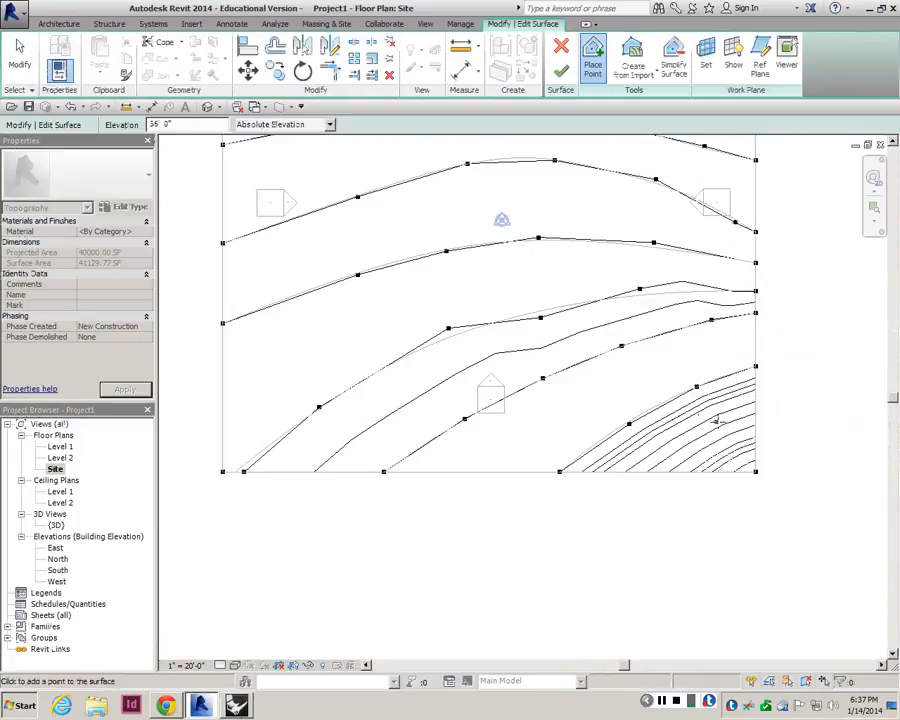
pyautogui.scroll(2, 715, 423)
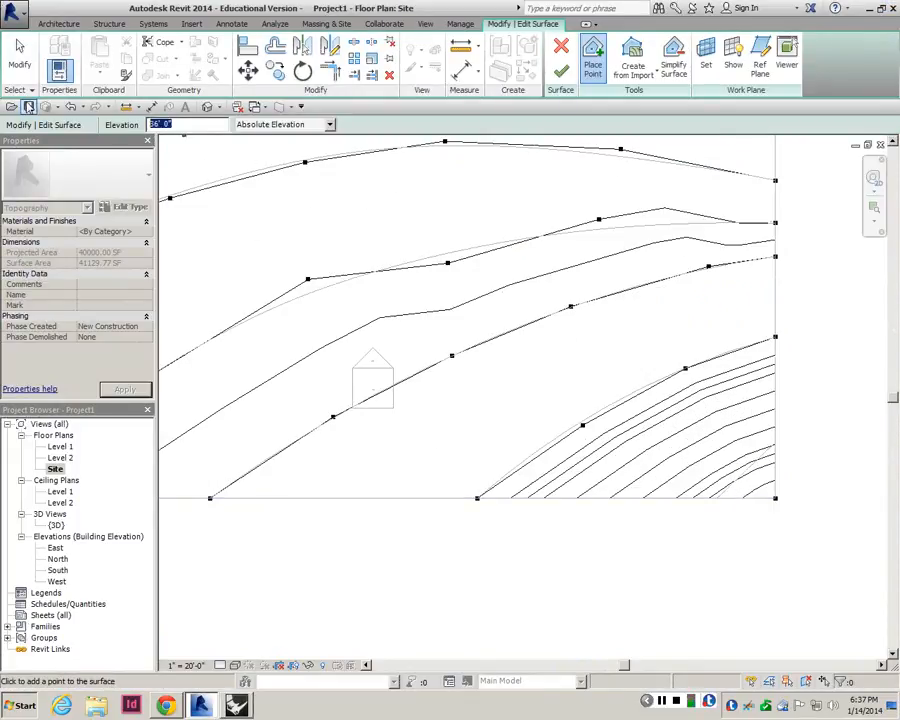
pyautogui.click(717, 497)
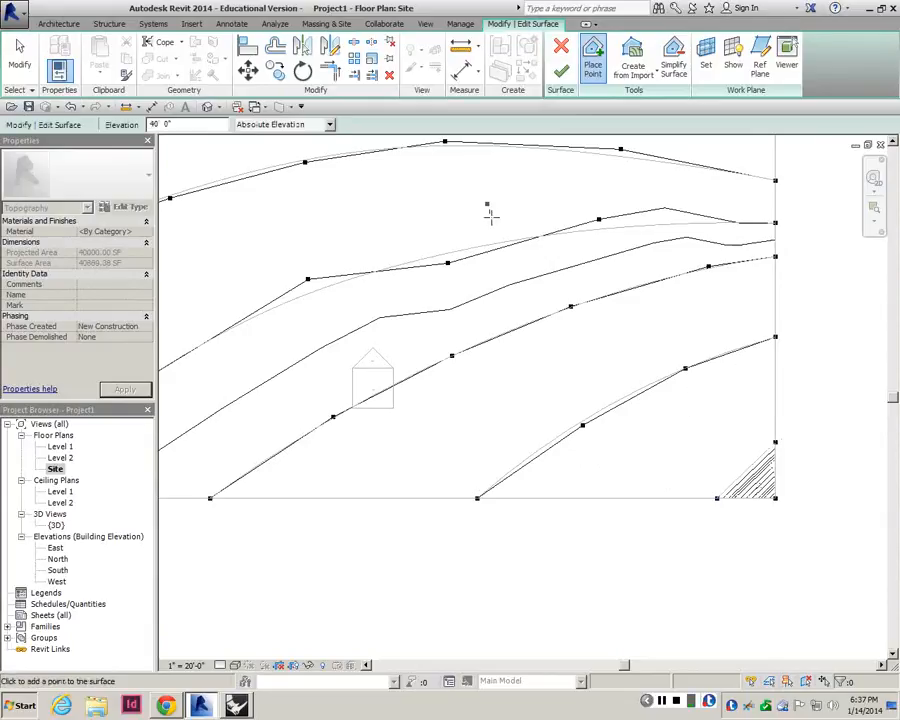
pyautogui.click(561, 71)
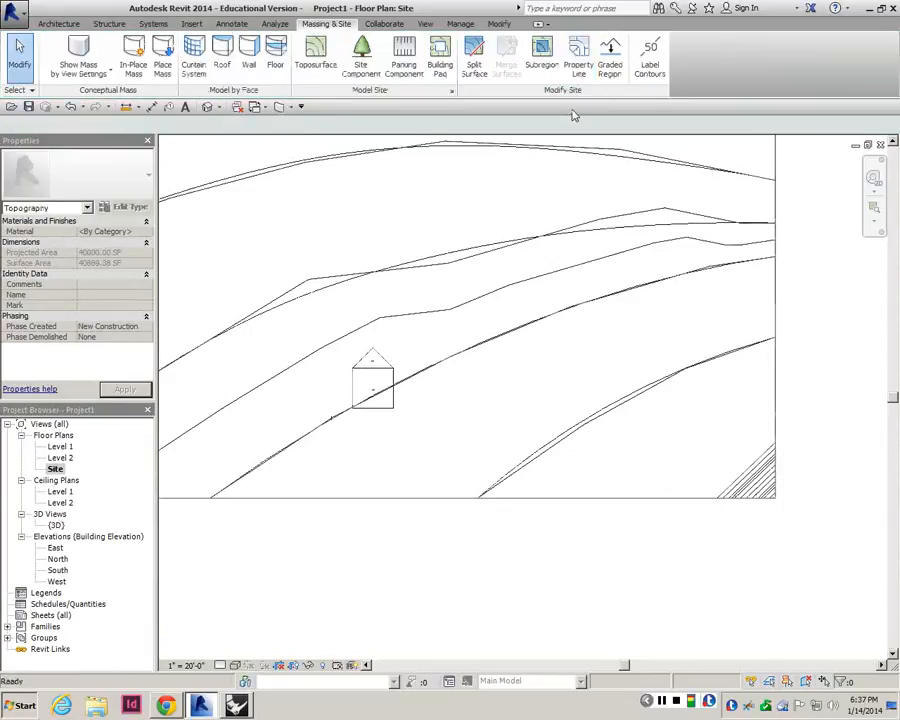
# - In the 3D view, set the sunken corner boundary point of the toposurface to 40' elevation and finish the surface edit
pyautogui.doubleClick(57, 525)
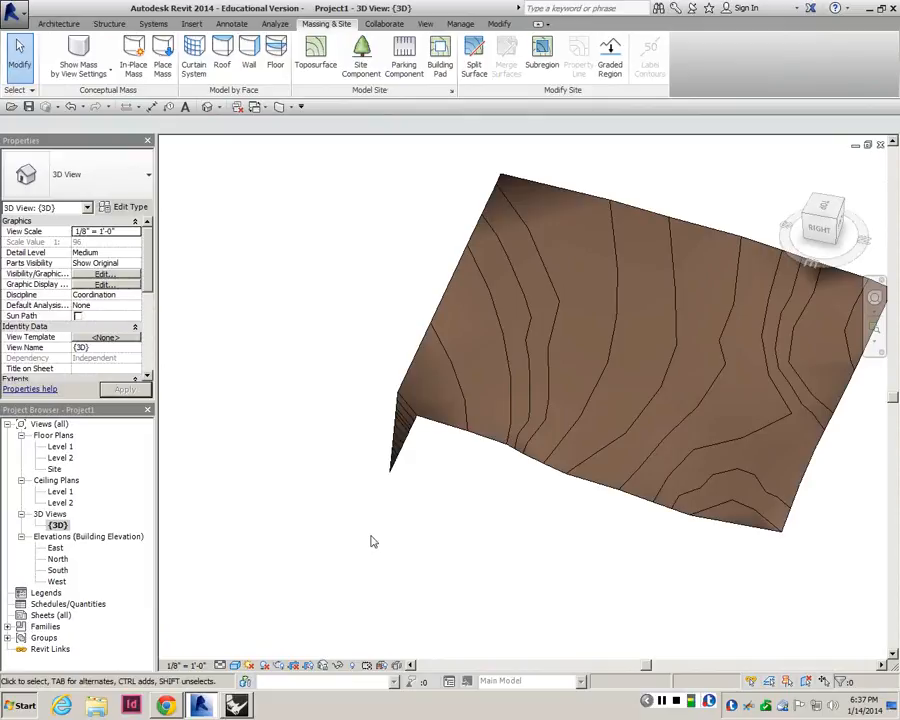
pyautogui.keyDown('shift'); pyautogui.moveTo(372, 538); pyautogui.dragTo(463, 418, button='middle'); pyautogui.keyUp('shift')
pyautogui.click(470, 425)
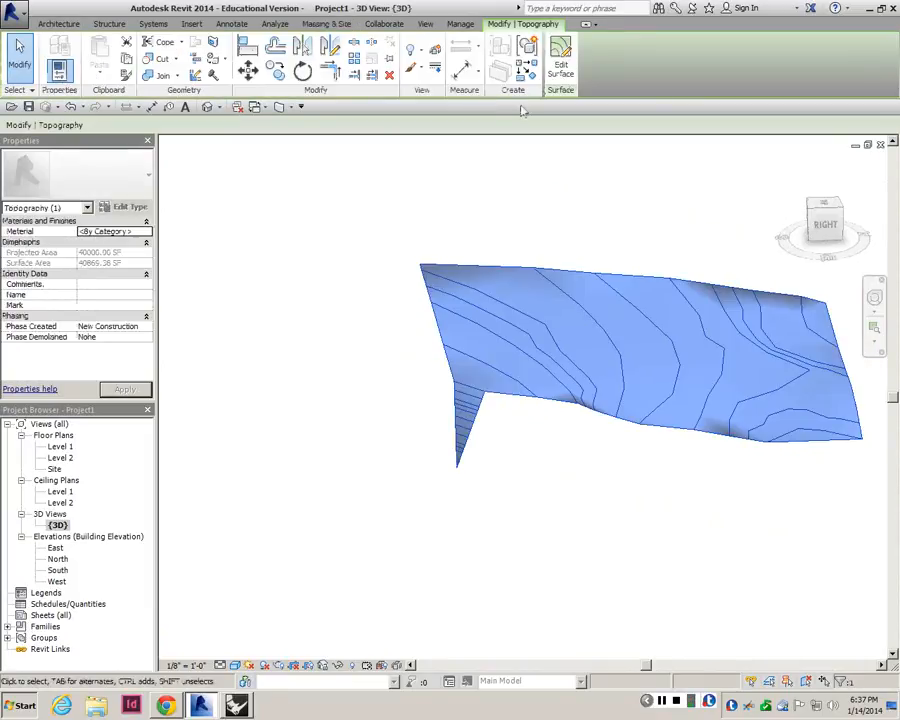
pyautogui.click(560, 65)
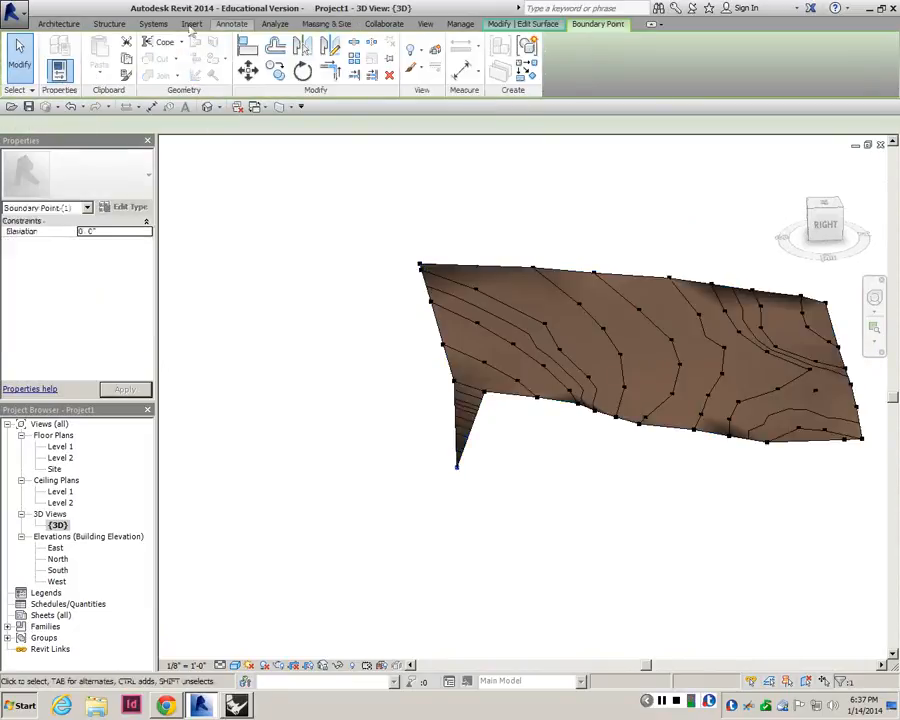
pyautogui.write('40')
pyautogui.press('Return')
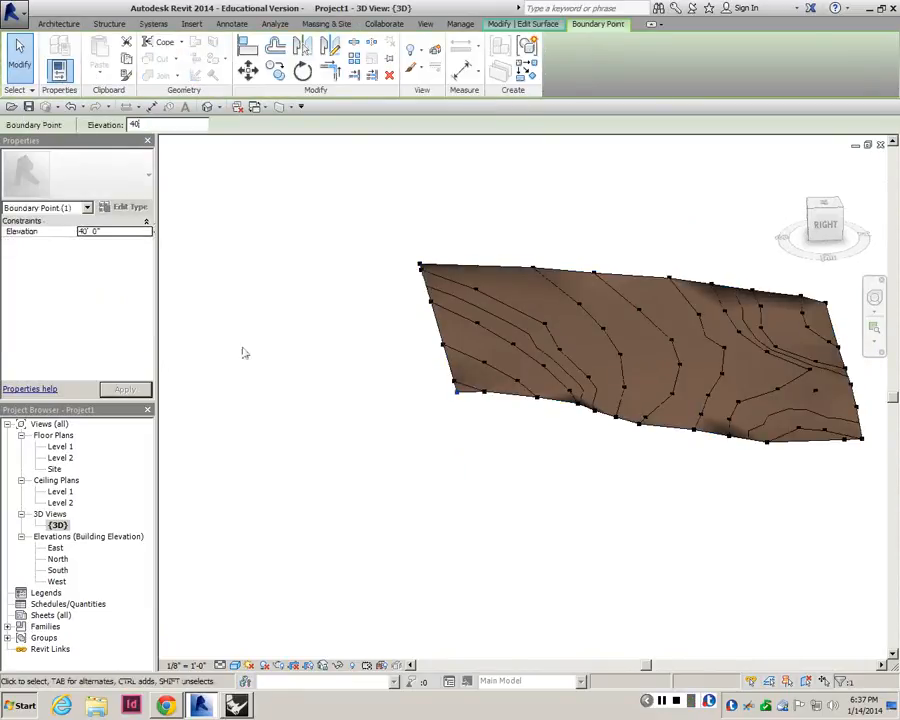
pyautogui.click(260, 368)
pyautogui.keyDown('shift'); pyautogui.moveTo(262, 368); pyautogui.dragTo(442, 408, button='middle'); pyautogui.keyUp('shift')
pyautogui.click(563, 72)
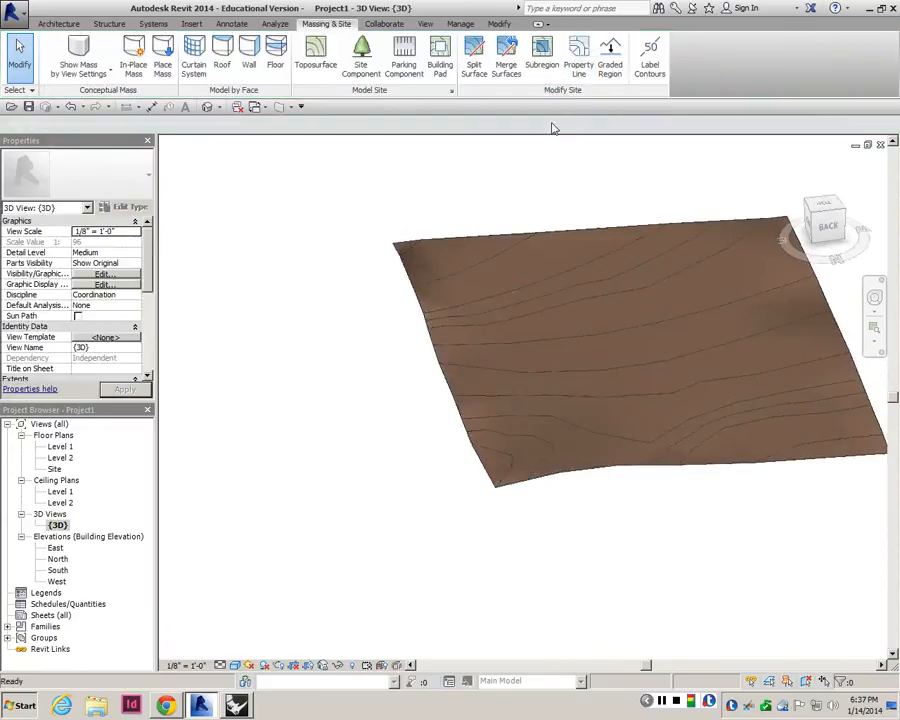
# - Examine the toposurface's shape from several angles in 3D and check it against the contour curves in Rhinoceros
pyautogui.keyDown('shift'); pyautogui.moveTo(530, 250); pyautogui.dragTo(653, 416, button='middle'); pyautogui.keyUp('shift')
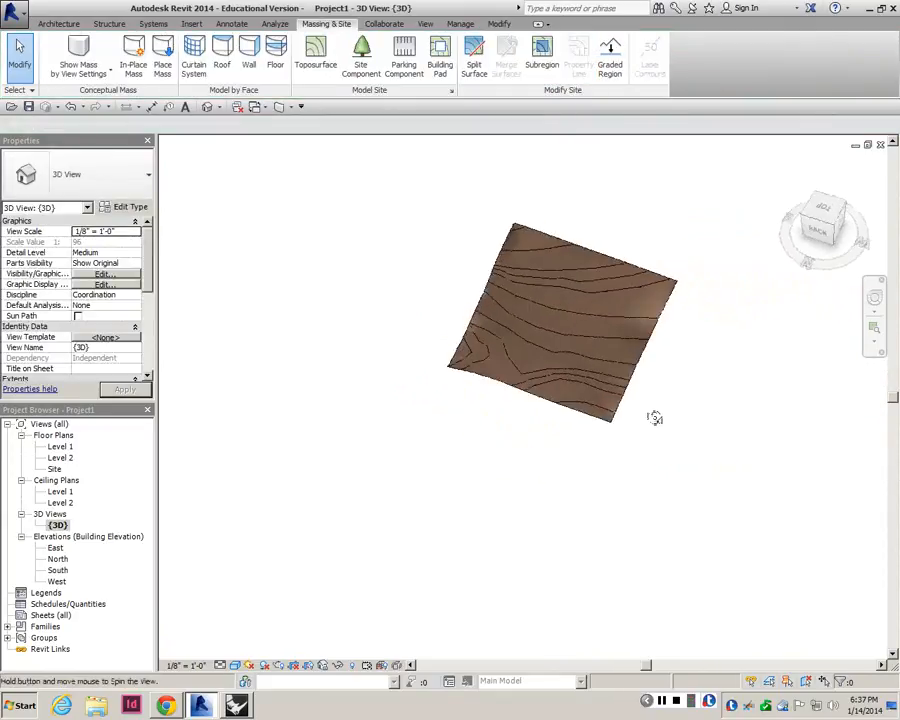
pyautogui.scroll(2, 545, 251)
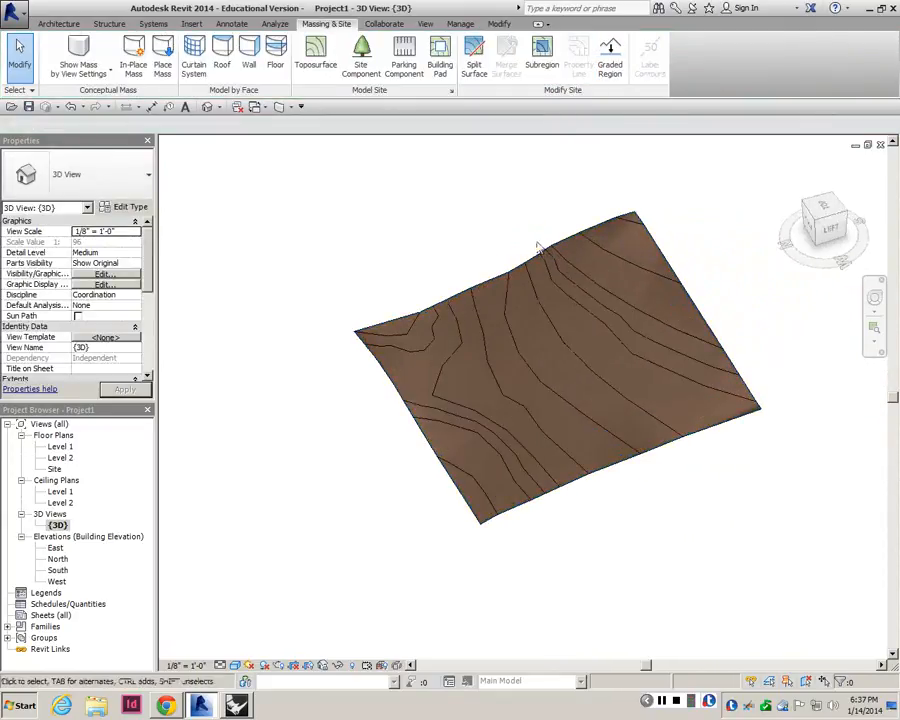
pyautogui.scroll(-2, 537, 244)
pyautogui.keyDown('shift'); pyautogui.moveTo(606, 326); pyautogui.dragTo(578, 281, button='middle'); pyautogui.keyUp('shift')
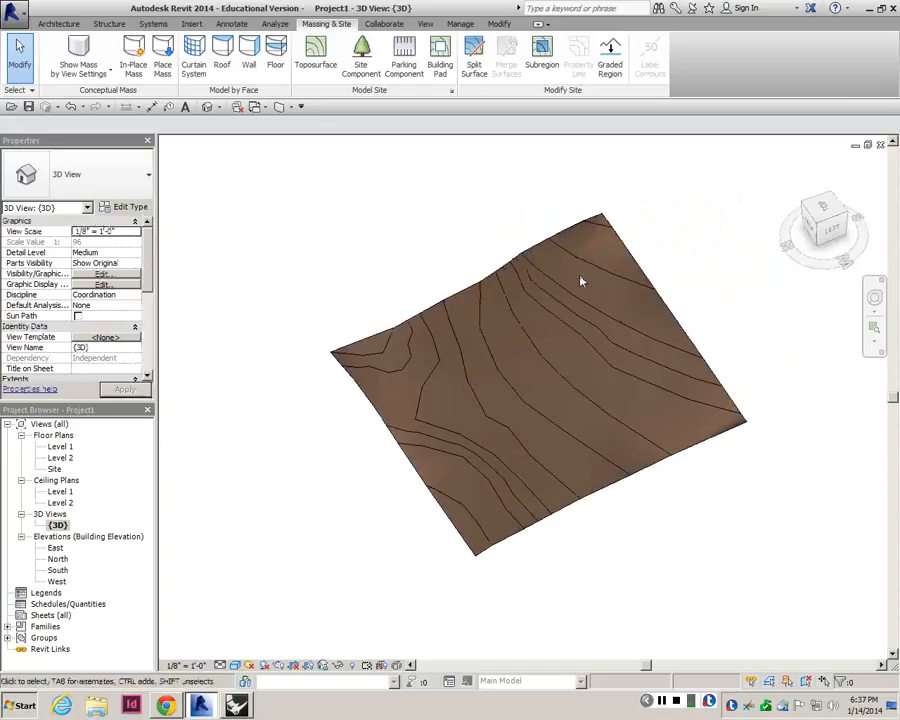
pyautogui.click(544, 302)
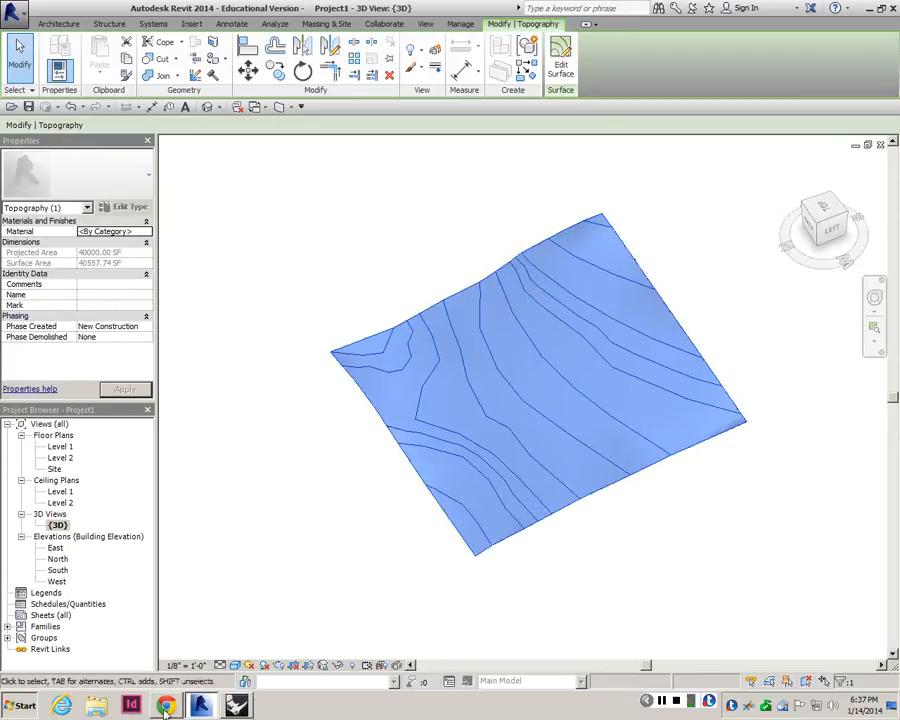
pyautogui.click(236, 706)
pyautogui.click(242, 256)
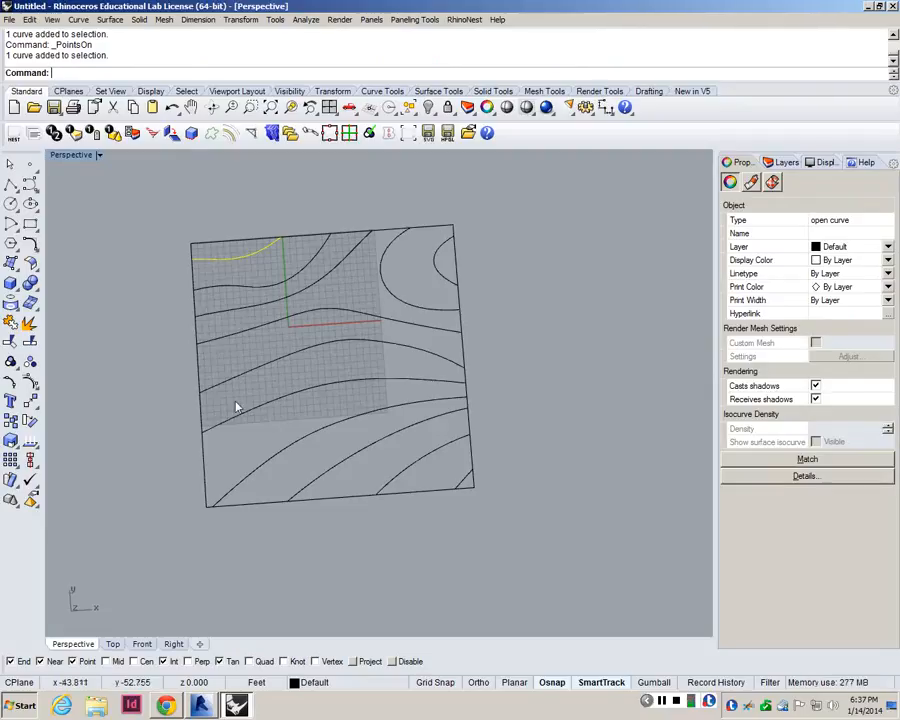
pyautogui.click(147, 468)
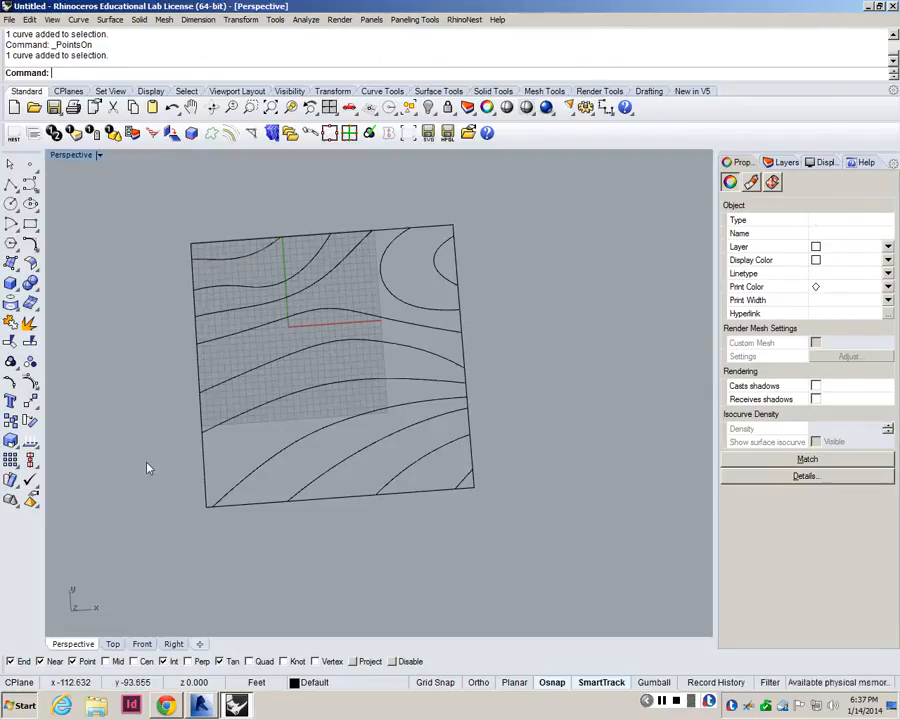
pyautogui.click(204, 708)
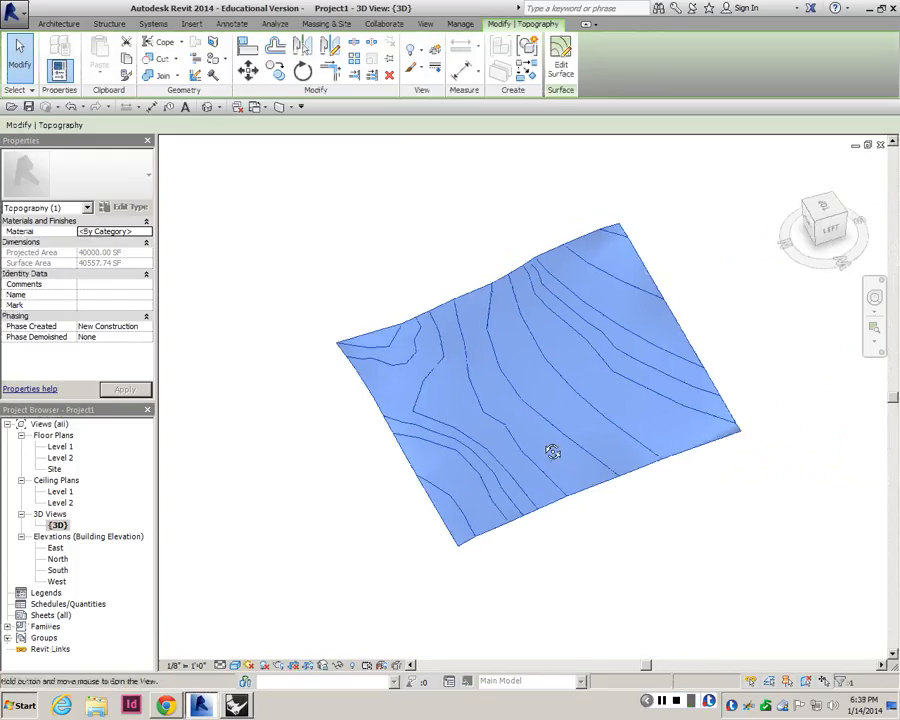
pyautogui.keyDown('shift'); pyautogui.moveTo(542, 452); pyautogui.dragTo(638, 477, button='middle'); pyautogui.keyUp('shift')
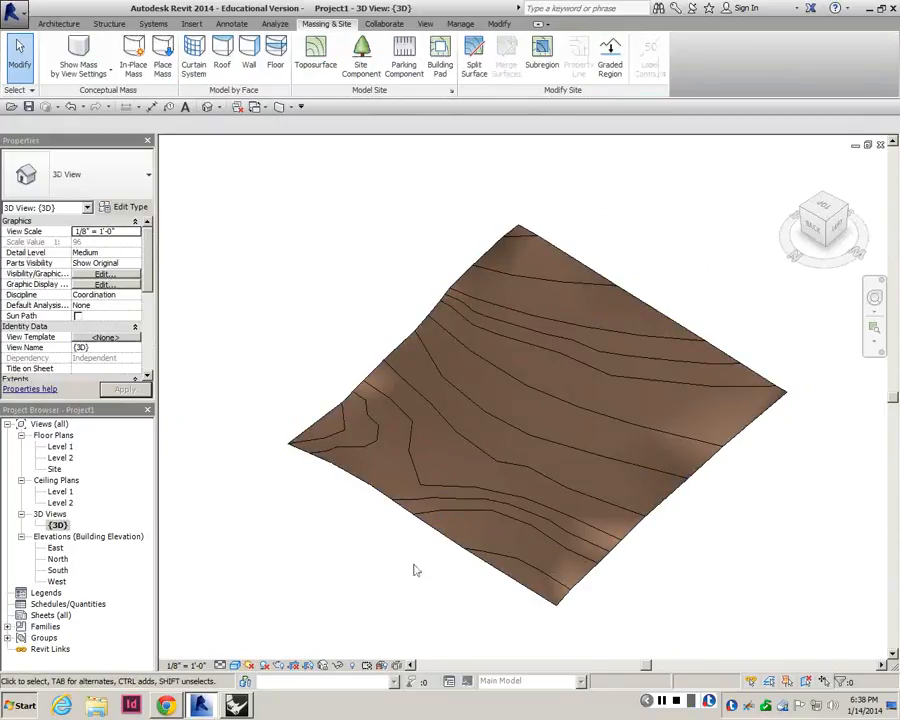
# - Open the Site floor plan and fit the whole toposurface in view
pyautogui.doubleClick(54, 468)
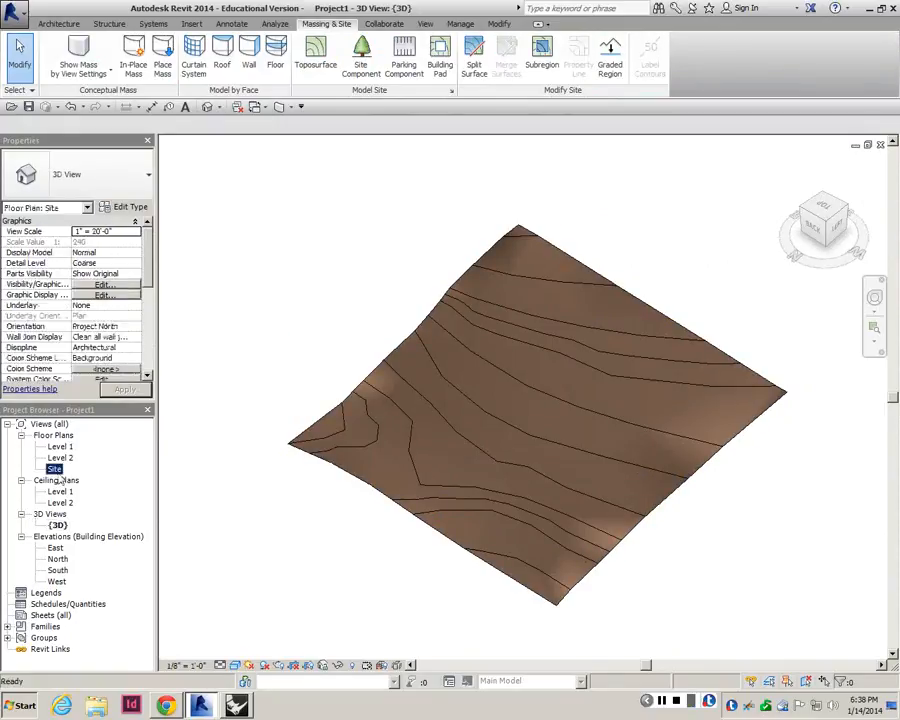
pyautogui.scroll(-5, 430, 389)
pyautogui.rightClick(447, 326)
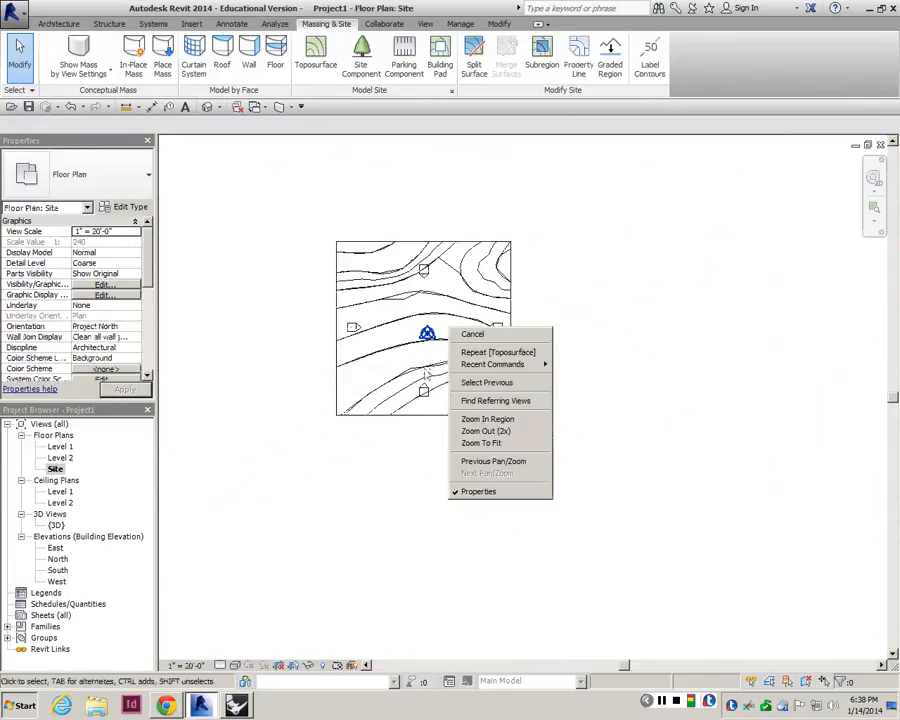
pyautogui.click(480, 442)
# - Switch to Rhinoceros and copy all contour curves and the square boundary to an empty area beside the originals
pyautogui.click(237, 705)
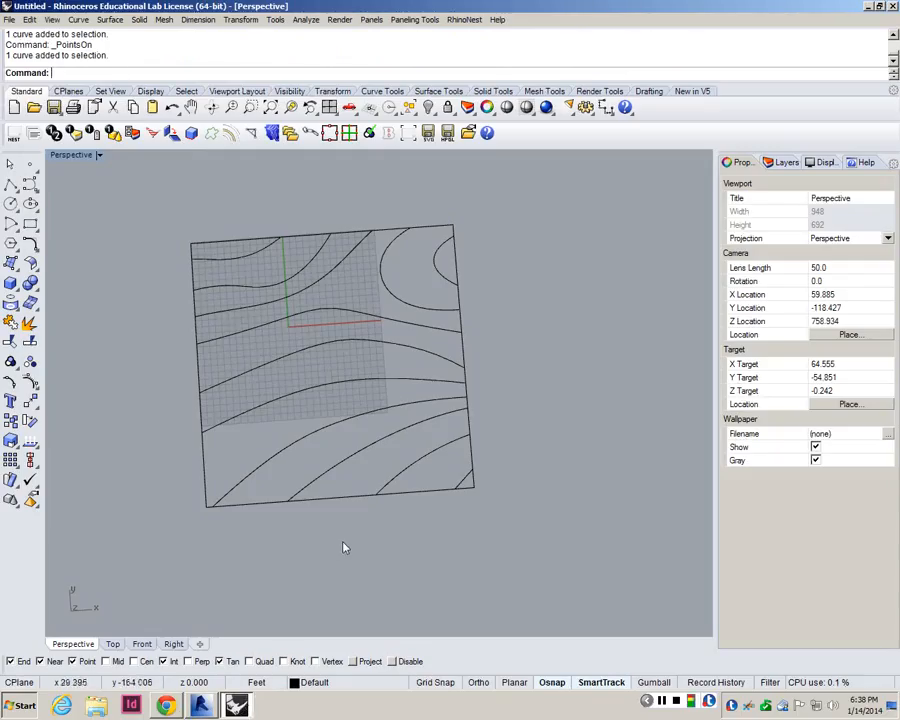
pyautogui.keyDown('shift'); pyautogui.moveTo(207, 501); pyautogui.dragTo(337, 418, button='right'); pyautogui.keyUp('shift')
pyautogui.scroll(-12, 336, 418)
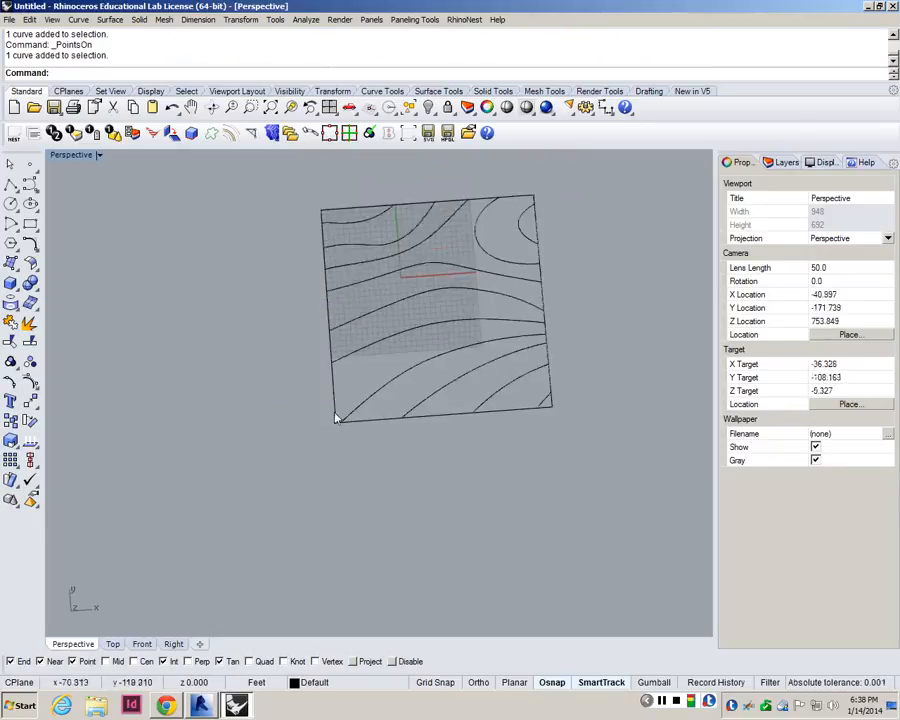
pyautogui.doubleClick(62, 156)
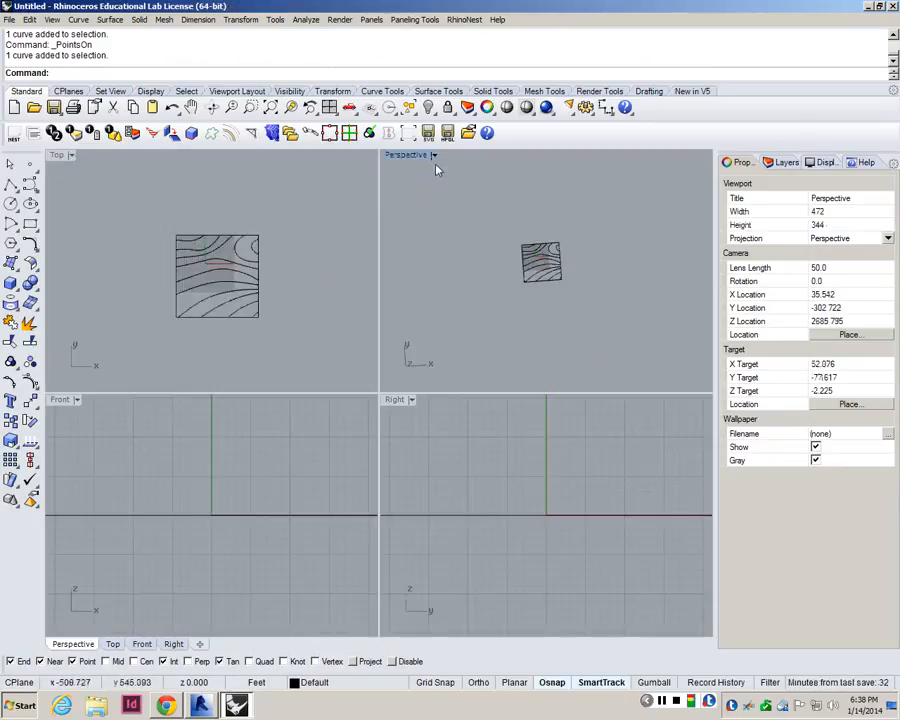
pyautogui.doubleClick(420, 157)
pyautogui.moveTo(436, 368); pyautogui.dragTo(376, 342, button='right')
pyautogui.scroll(12, 376, 342)
pyautogui.scroll(-9, 374, 340)
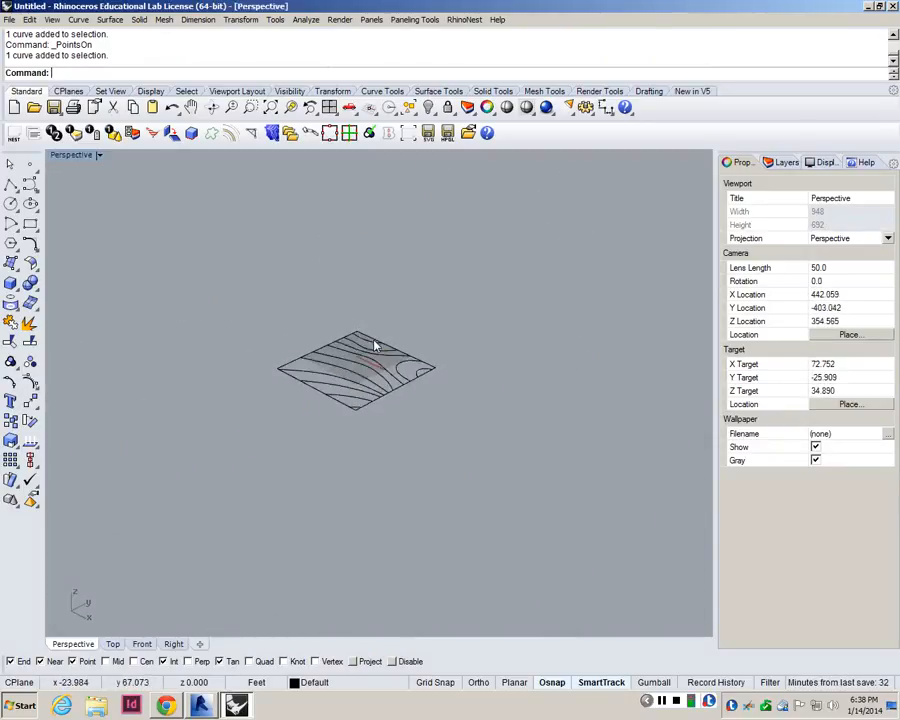
pyautogui.hotkey('ctrl', 'a')
pyautogui.write('copy')
pyautogui.press('Return')
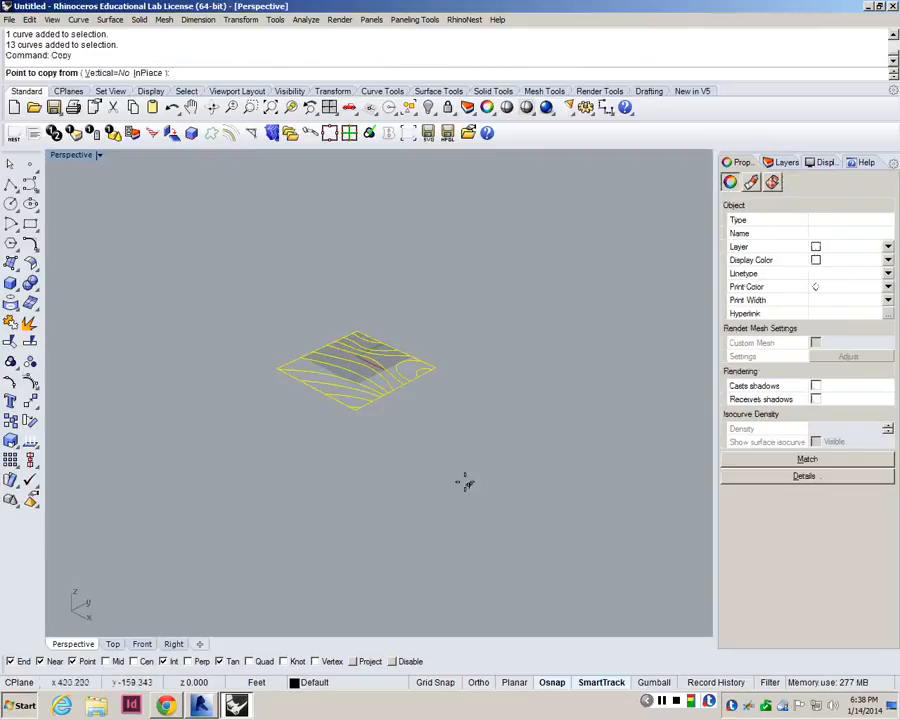
pyautogui.click(407, 427)
pyautogui.click(531, 492)
pyautogui.rightClick(531, 492)
pyautogui.scroll(7, 500, 450)
pyautogui.moveTo(520, 470); pyautogui.dragTo(330, 470, button='right')
pyautogui.scroll(-7, 440, 434)
pyautogui.moveTo(487, 452); pyautogui.dragTo(406, 461, button='right')
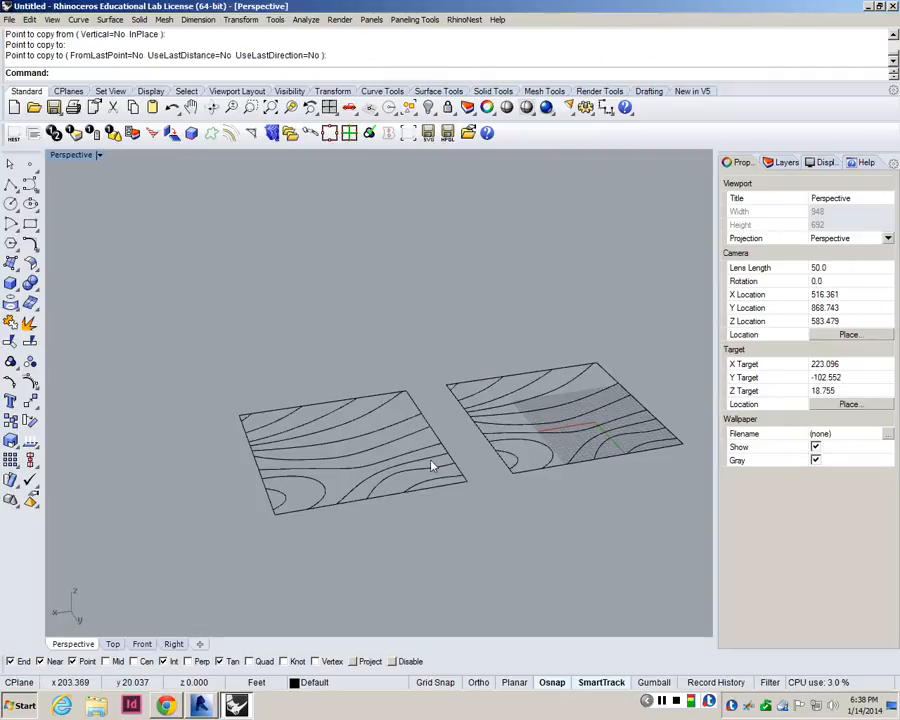
pyautogui.scroll(8, 418, 495)
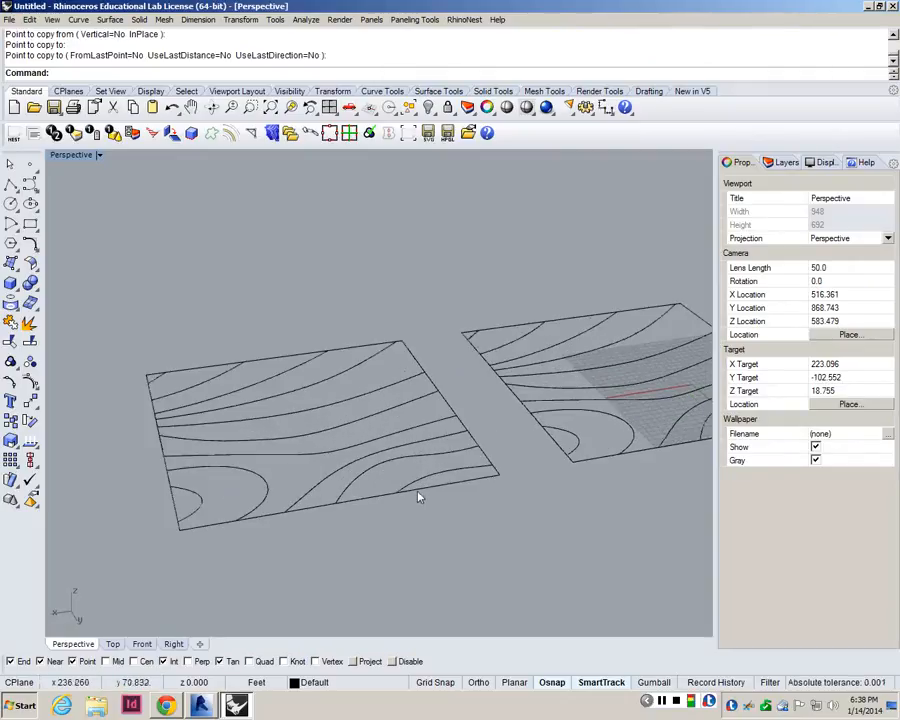
pyautogui.click(466, 432)
pyautogui.click(485, 456)
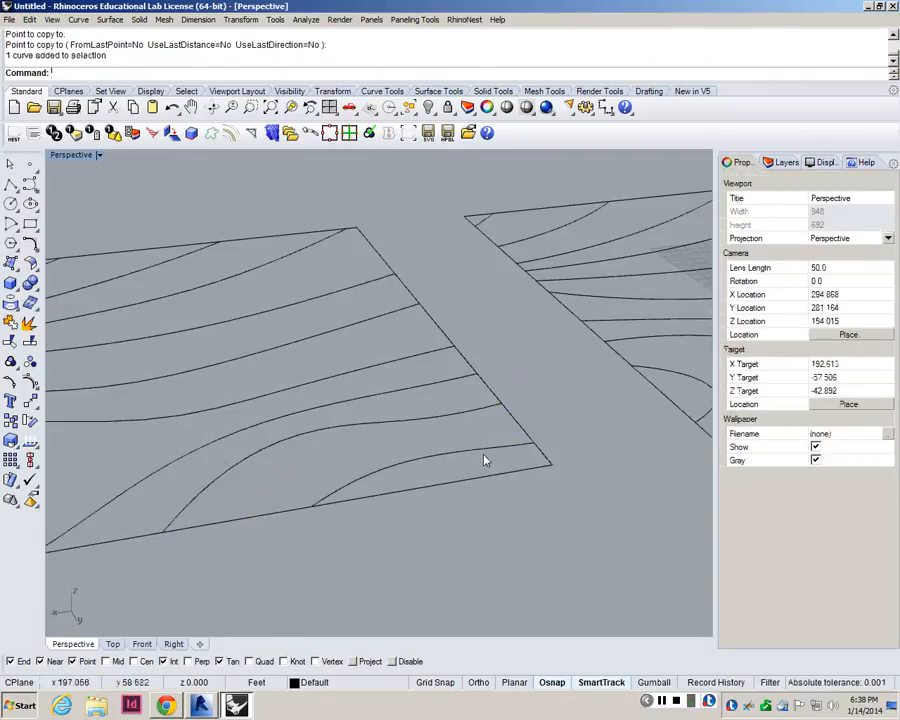
pyautogui.click(486, 450)
pyautogui.scroll(-8, 508, 463)
pyautogui.write('M')
pyautogui.press('Escape')
# - Select the copied contour curves without the square boundary and move them vertically up by 4 ft
pyautogui.moveTo(181, 321); pyautogui.dragTo(500, 558)
pyautogui.scroll(3, 503, 381)
pyautogui.keyDown('ctrl'); pyautogui.click(416, 315); pyautogui.keyUp('ctrl')
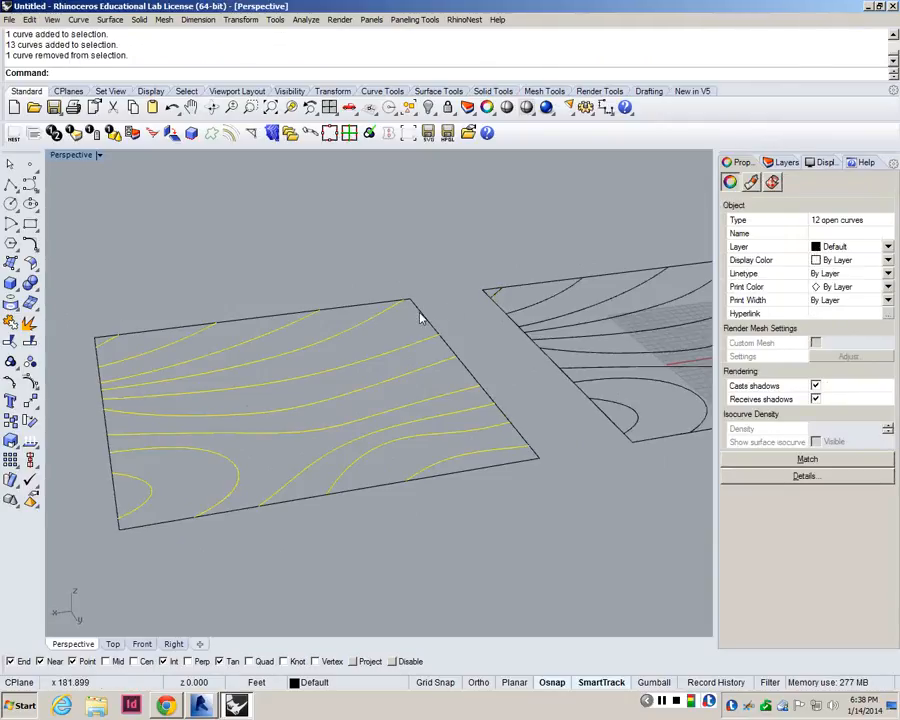
pyautogui.write('M')
pyautogui.press('Return')
pyautogui.click(102, 73)
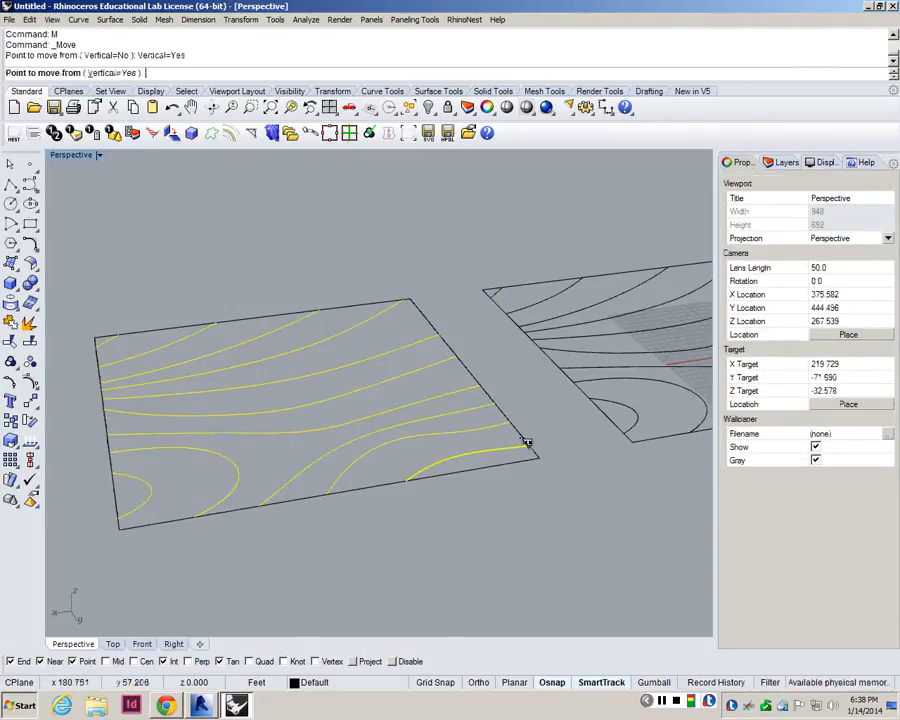
pyautogui.click(527, 442)
pyautogui.write('4')
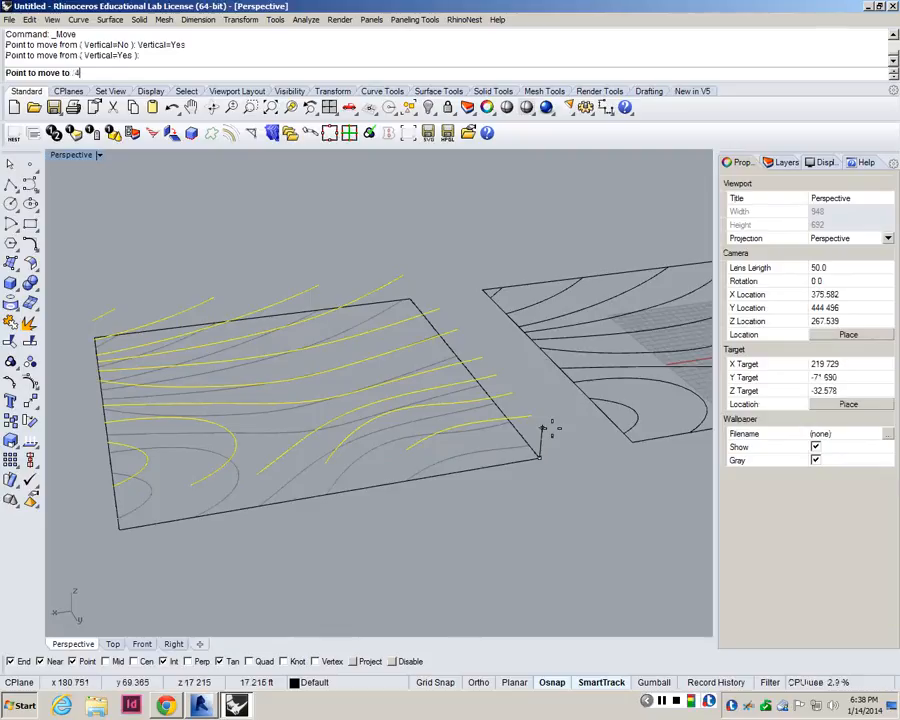
pyautogui.press('Return')
# - Try to raise the copied contours by another 8 ft vertically, leaving out the lowest corner contour
pyautogui.keyDown('ctrl'); pyautogui.click(458, 456); pyautogui.keyUp('ctrl')
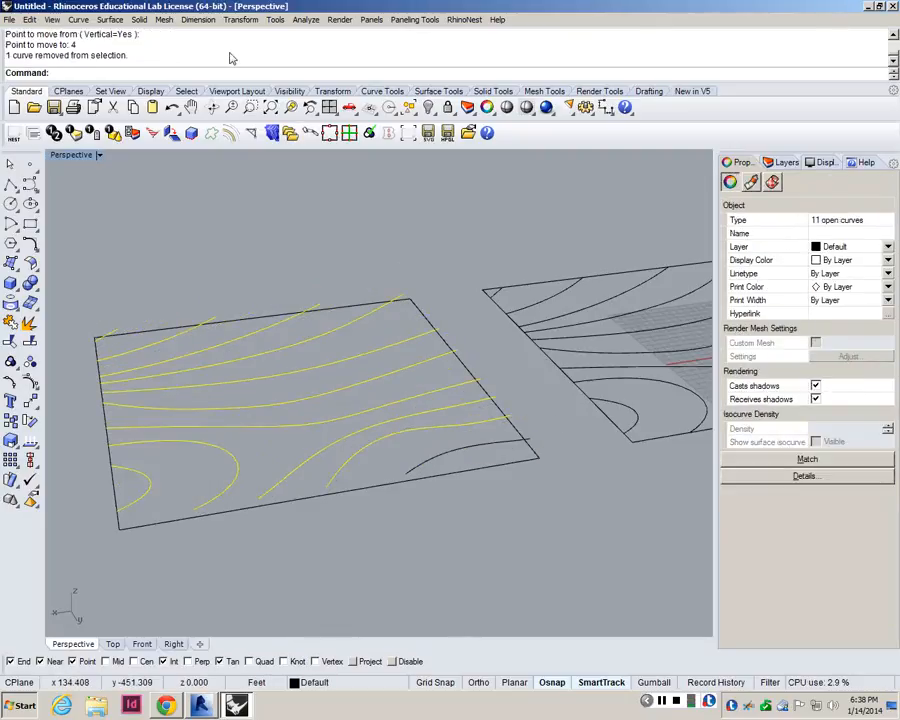
pyautogui.write('M')
pyautogui.press('Return')
pyautogui.click(120, 73)
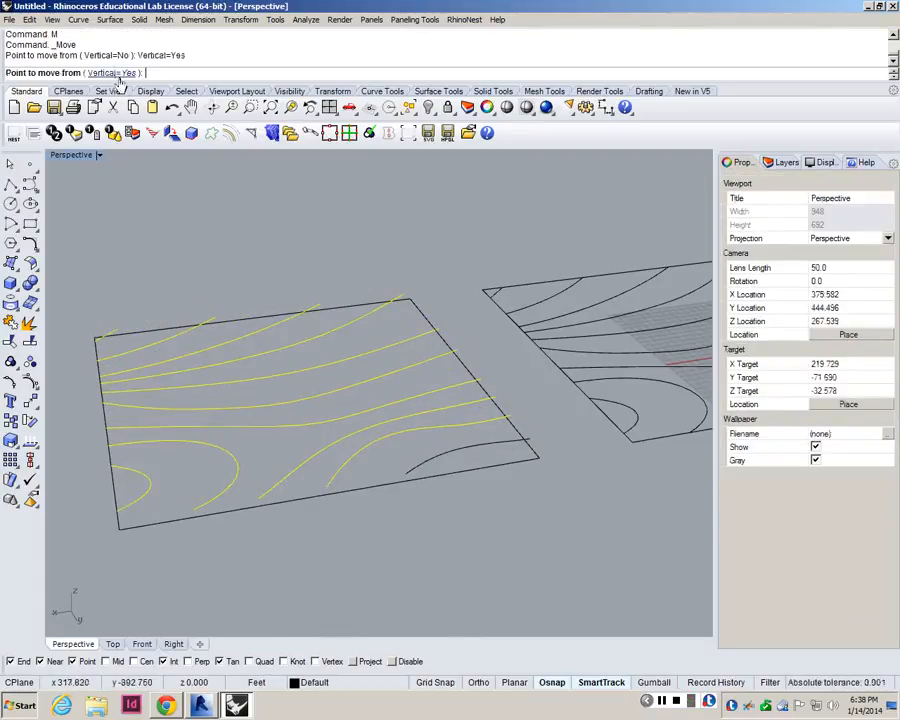
pyautogui.click(540, 457)
pyautogui.write('8')
pyautogui.press('Return')
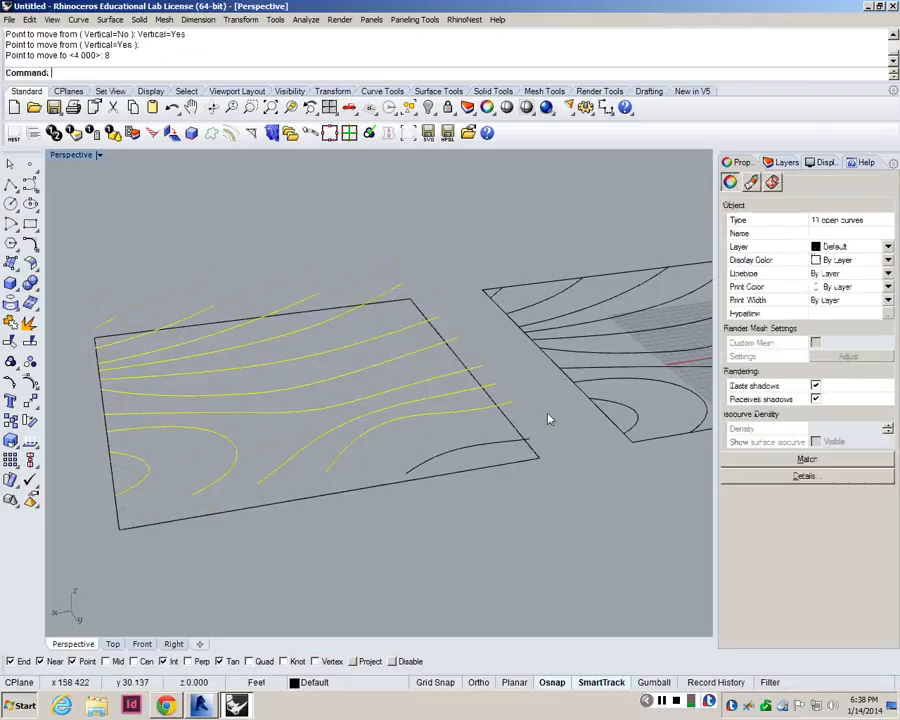
# - Deselect the second contour from the near corner and try to raise the remaining ones vertically by 12 ft
pyautogui.keyDown('ctrl'); pyautogui.click(508, 402); pyautogui.keyUp('ctrl')
pyautogui.write('M')
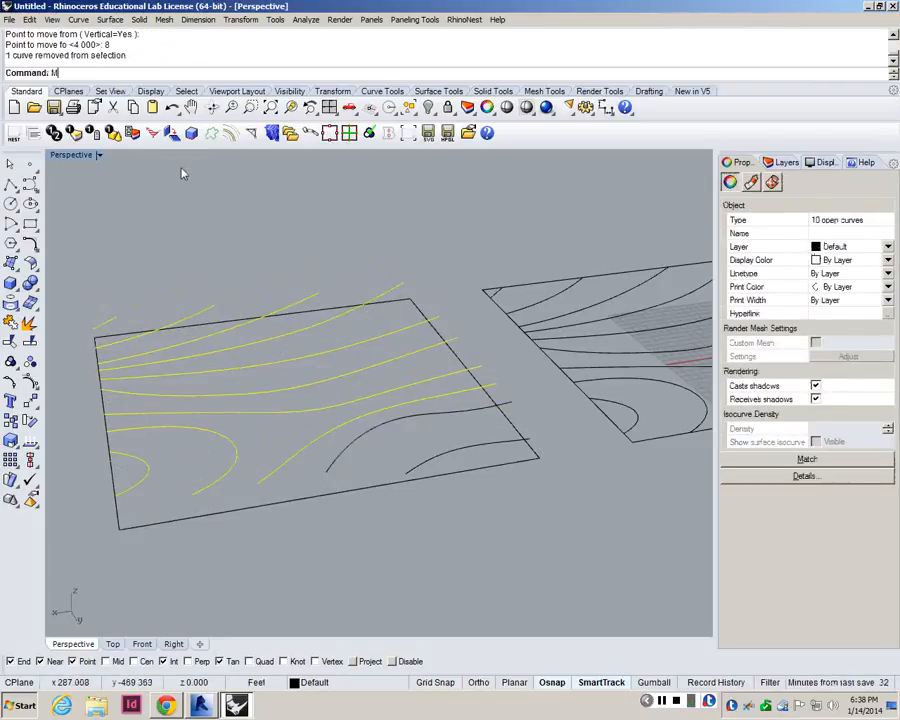
pyautogui.press('Return')
pyautogui.click(112, 74)
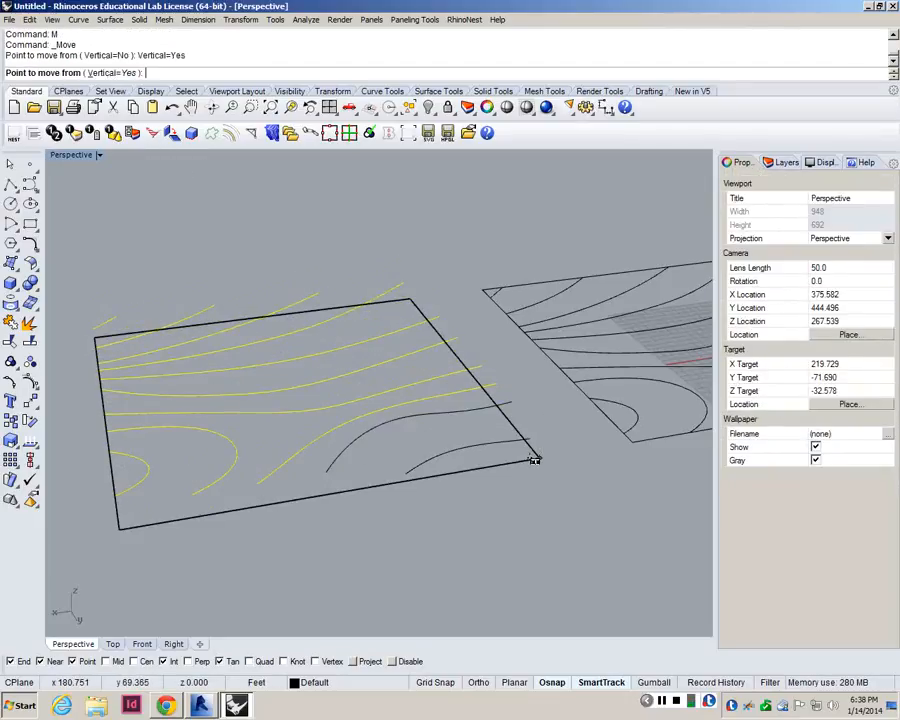
pyautogui.click(535, 459)
pyautogui.write('12')
pyautogui.press('Return')
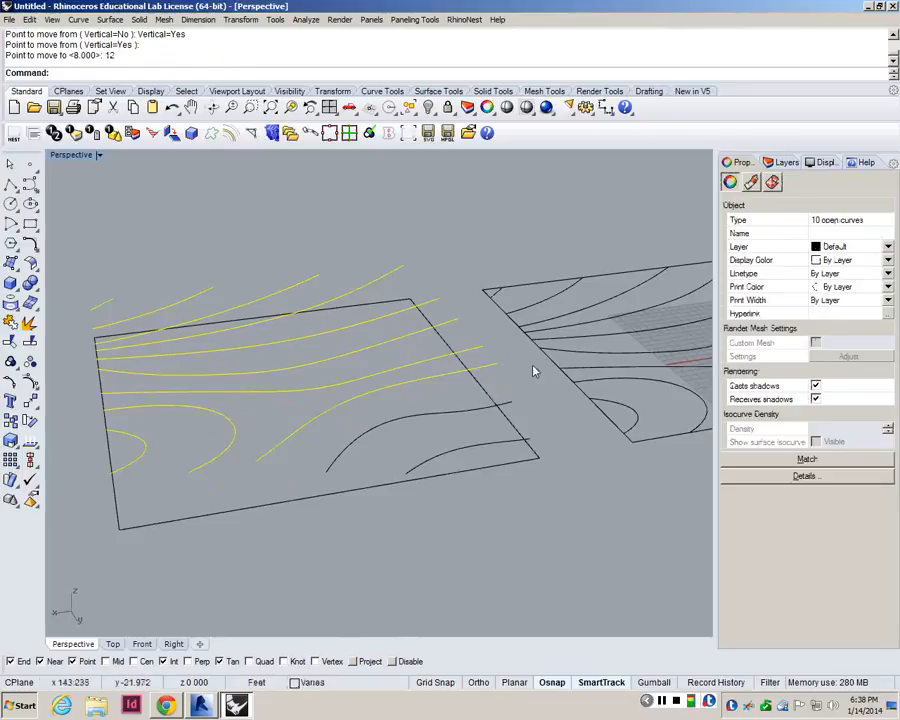
# - Deselect the third contour and the two arc-shaped corner contours, and try raising the rest vertically by 16 ft
pyautogui.keyDown('ctrl'); pyautogui.click(482, 377); pyautogui.keyUp('ctrl')
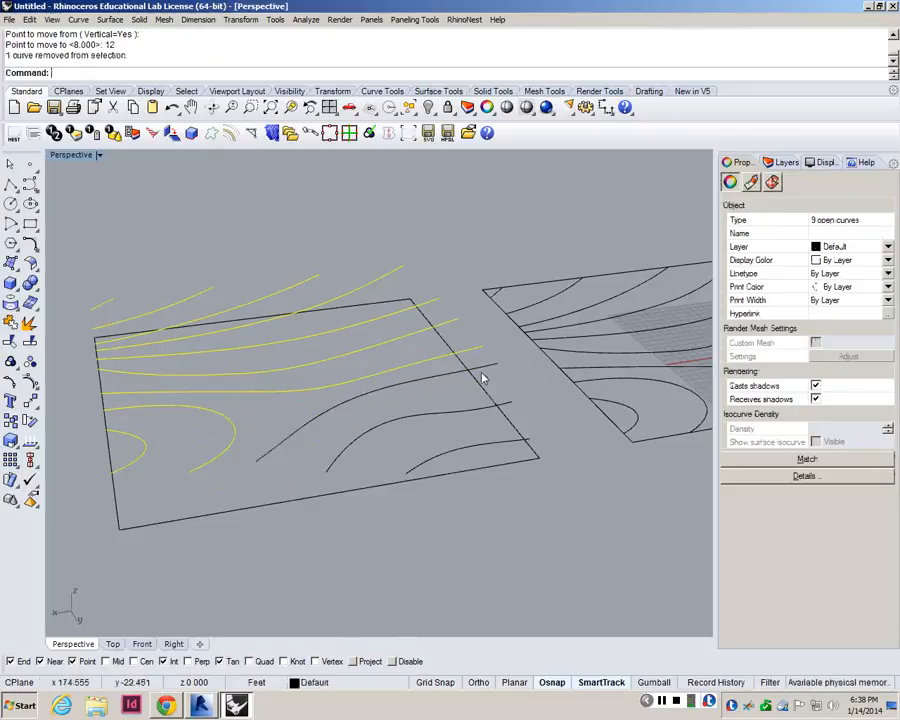
pyautogui.keyDown('ctrl'); pyautogui.click(145, 446); pyautogui.keyUp('ctrl')
pyautogui.keyDown('ctrl'); pyautogui.click(232, 427); pyautogui.keyUp('ctrl')
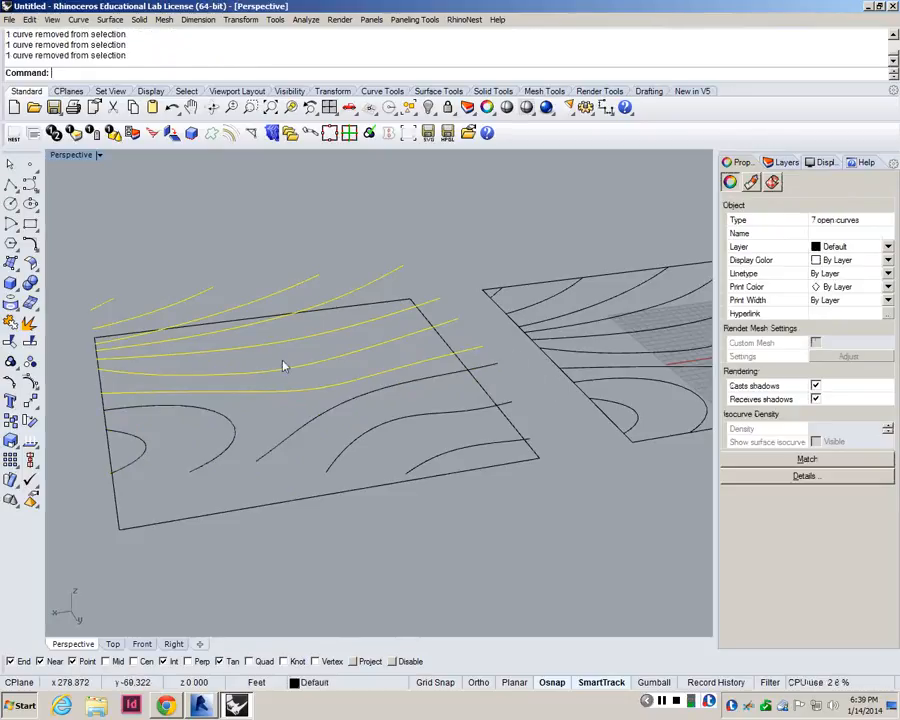
pyautogui.write('m')
pyautogui.press('Return')
pyautogui.click(114, 73)
pyautogui.click(539, 458)
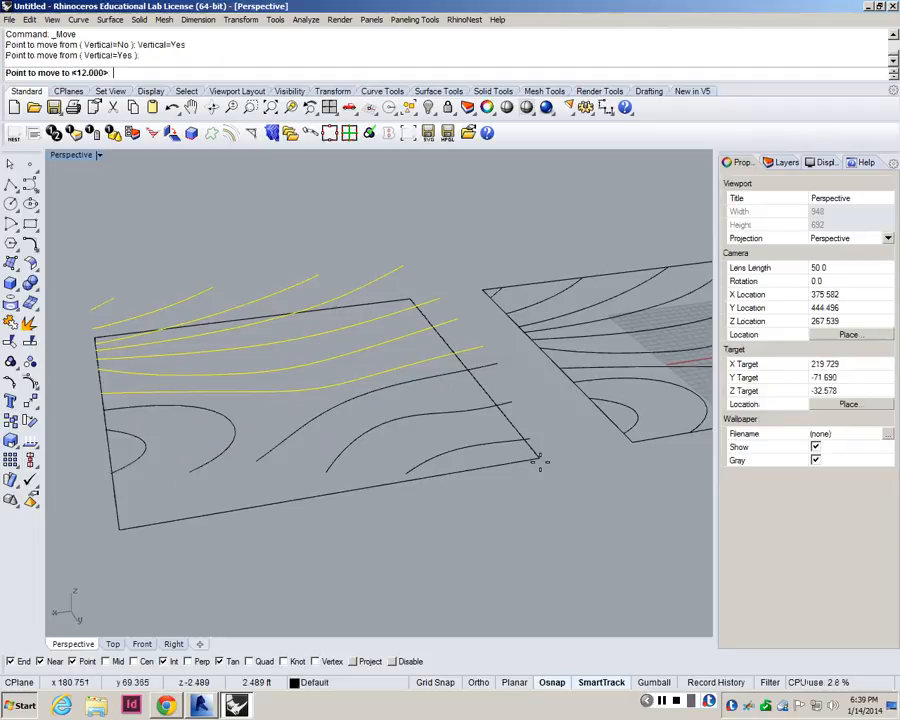
pyautogui.write('16')
pyautogui.press('Return')
# - Drop the long contour next to the arcs from the selection and try moving the remaining curves up by 20 ft
pyautogui.keyDown('ctrl'); pyautogui.click(408, 339); pyautogui.keyUp('ctrl')
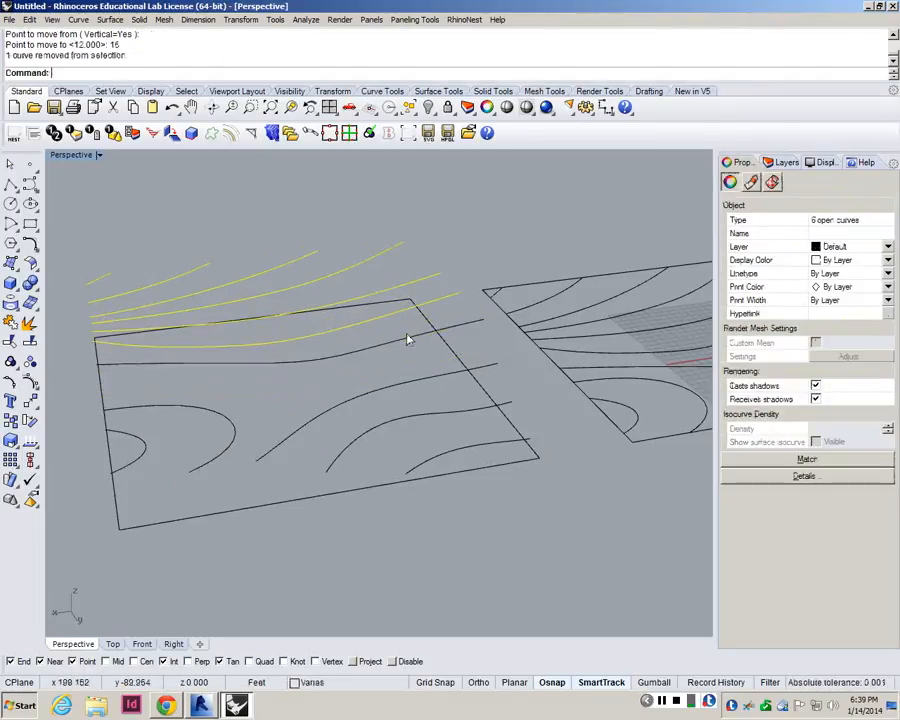
pyautogui.write('m')
pyautogui.press('Return')
pyautogui.click(116, 73)
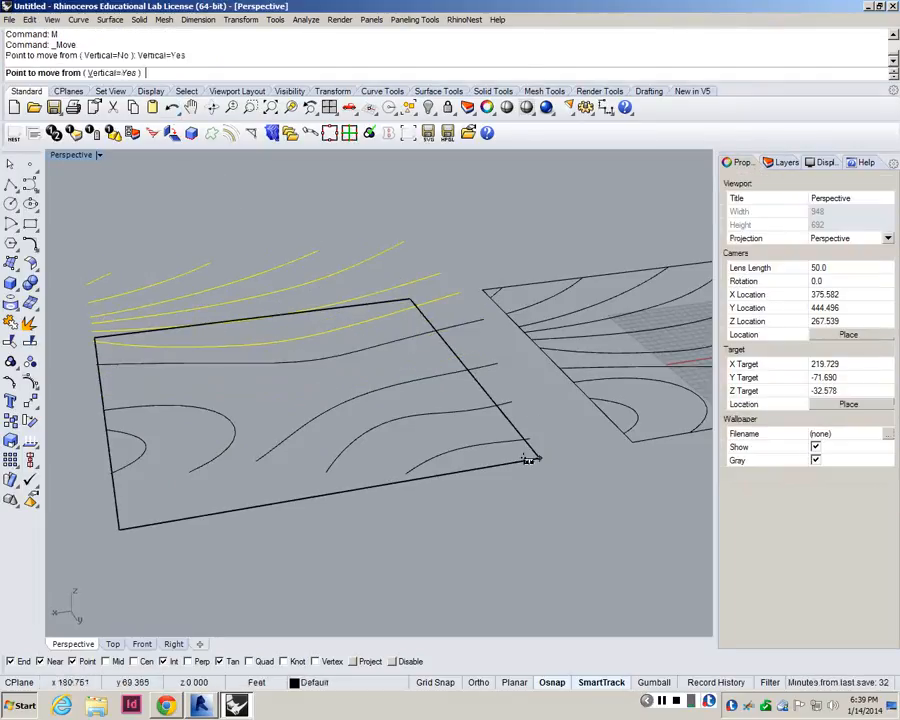
pyautogui.click(530, 458)
pyautogui.write('20')
pyautogui.press('Return')
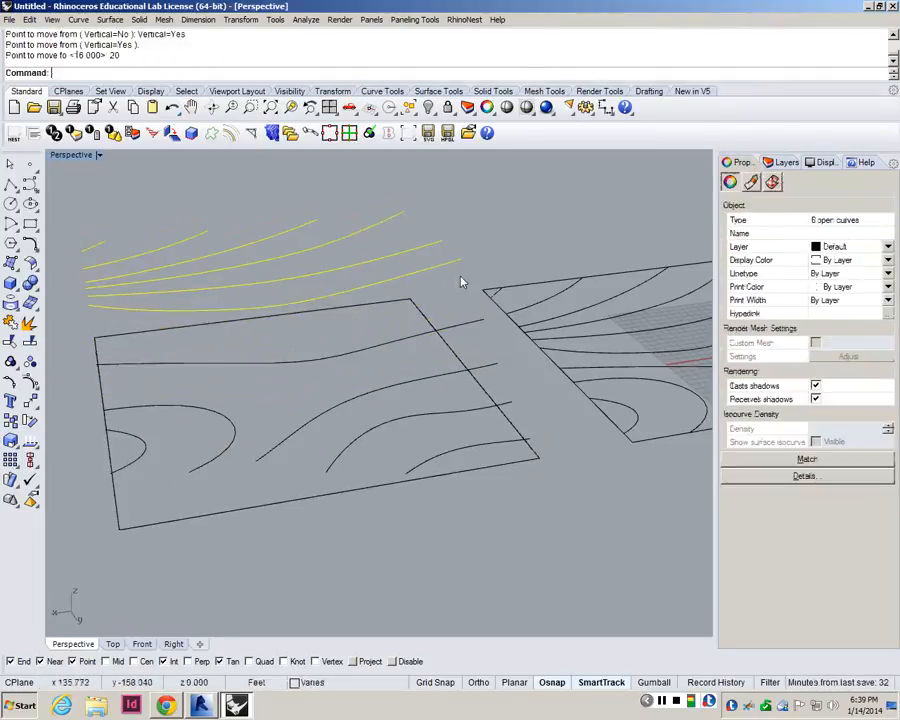
# - Exclude the next contour from the selection and try to lift the remaining curves vertically by 24 ft
pyautogui.keyDown('ctrl'); pyautogui.click(440, 272); pyautogui.keyUp('ctrl')
pyautogui.write('m')
pyautogui.press('Return')
pyautogui.click(116, 73)
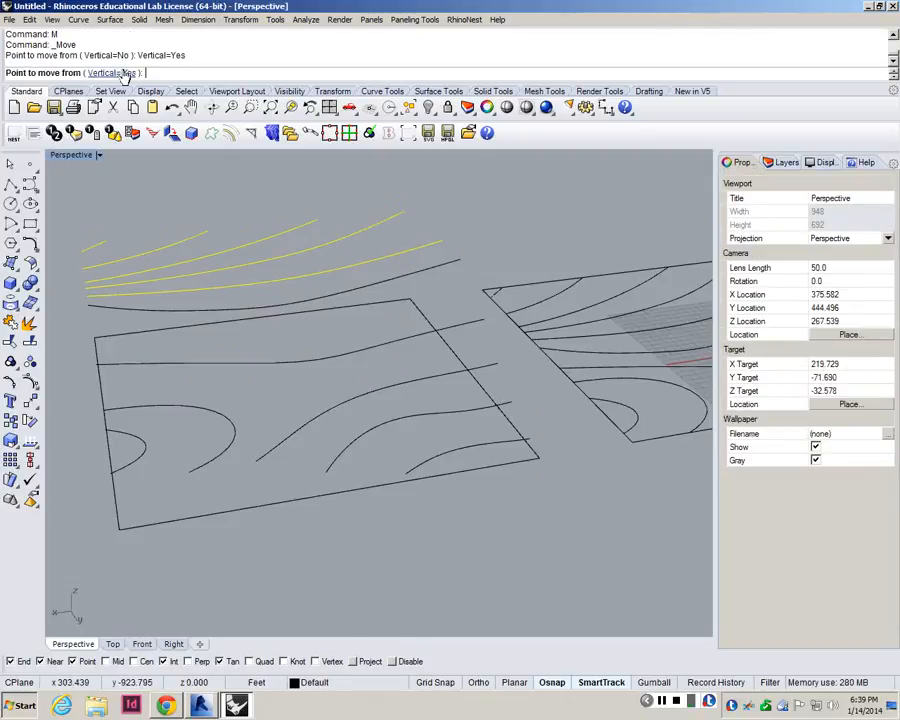
pyautogui.click(537, 441)
pyautogui.write('24')
pyautogui.press('Return')
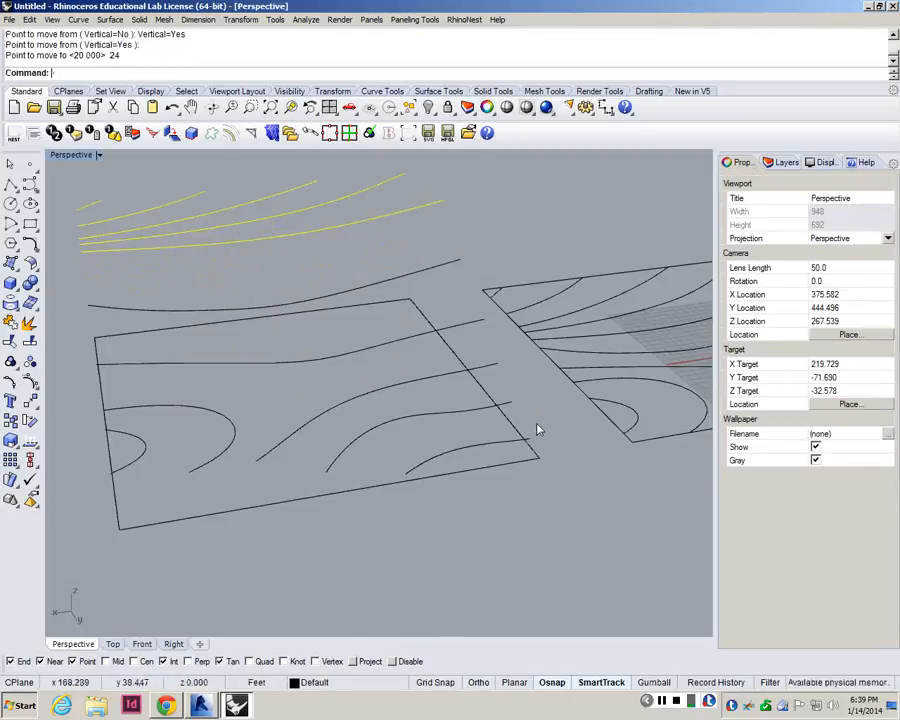
# - Undo the successive 8 to 24 ft vertical moves, back to the first 4 ft raise
pyautogui.moveTo(537, 430); pyautogui.dragTo(403, 246, button='right')
pyautogui.keyDown('ctrl'); pyautogui.click(385, 226); pyautogui.keyUp('ctrl')
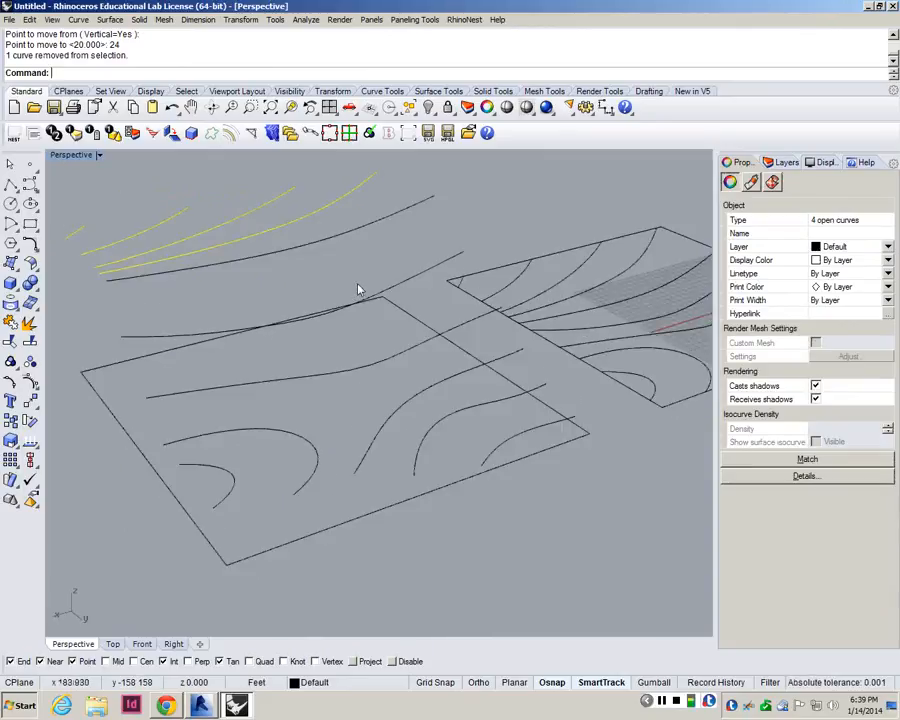
pyautogui.scroll(-9, 361, 287)
pyautogui.hotkey('ctrl', 'z')
pyautogui.hotkey('ctrl', 'z')
pyautogui.hotkey('ctrl', 'z')
pyautogui.moveTo(368, 306); pyautogui.dragTo(440, 326, button='right')
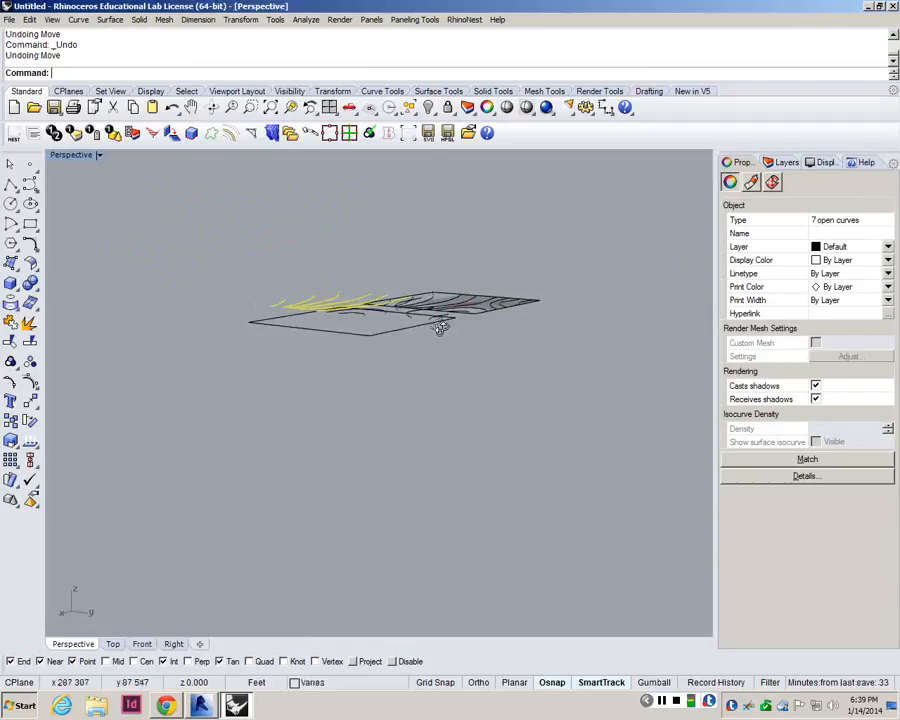
pyautogui.scroll(6, 373, 326)
# - Move all copied contours except the lowest corner one vertically up by 4 ft
pyautogui.moveTo(375, 327); pyautogui.dragTo(399, 410, button='right')
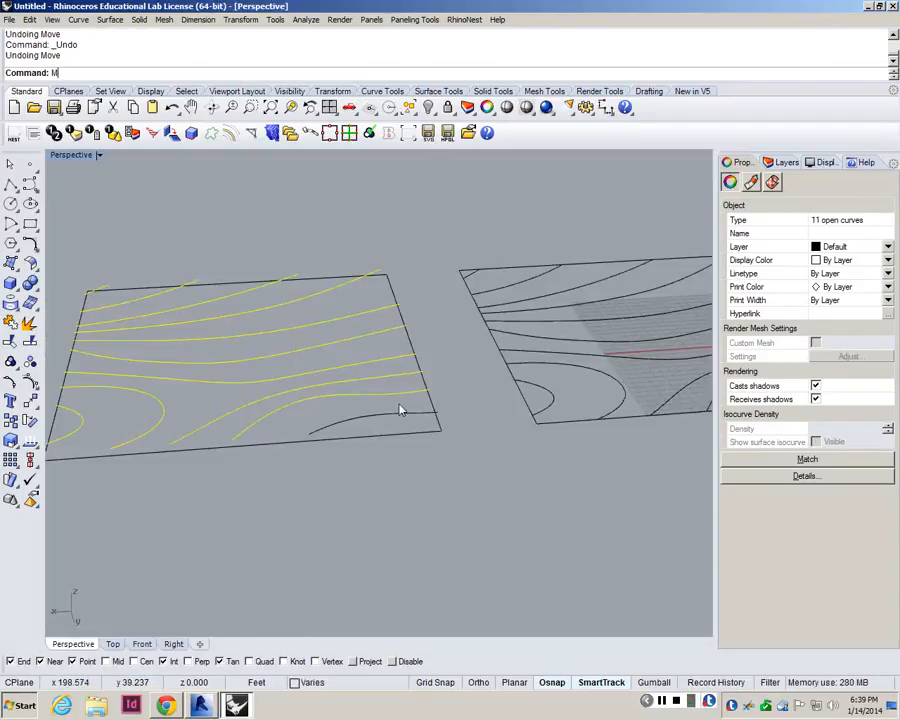
pyautogui.press('Return')
pyautogui.click(113, 72)
pyautogui.click(441, 430)
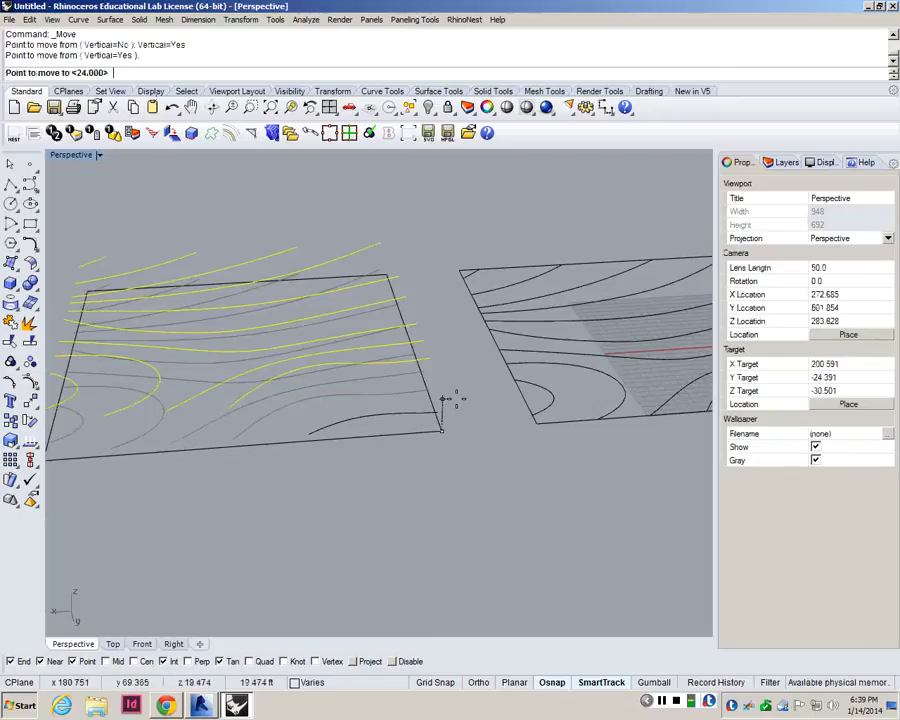
pyautogui.write('4')
pyautogui.press('Return')
# - Deselect the second contour from the near corner and raise the remaining contours vertically by 4 ft
pyautogui.keyDown('ctrl'); pyautogui.click(330, 412); pyautogui.keyUp('ctrl')
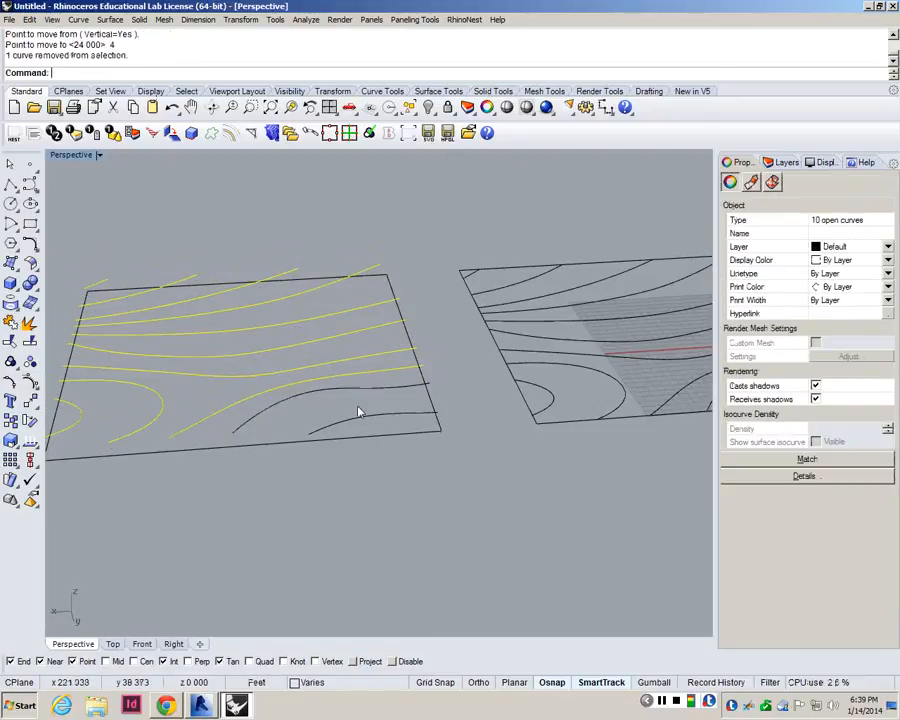
pyautogui.moveTo(358, 412); pyautogui.dragTo(416, 413, button='right')
pyautogui.write('m')
pyautogui.press('Return')
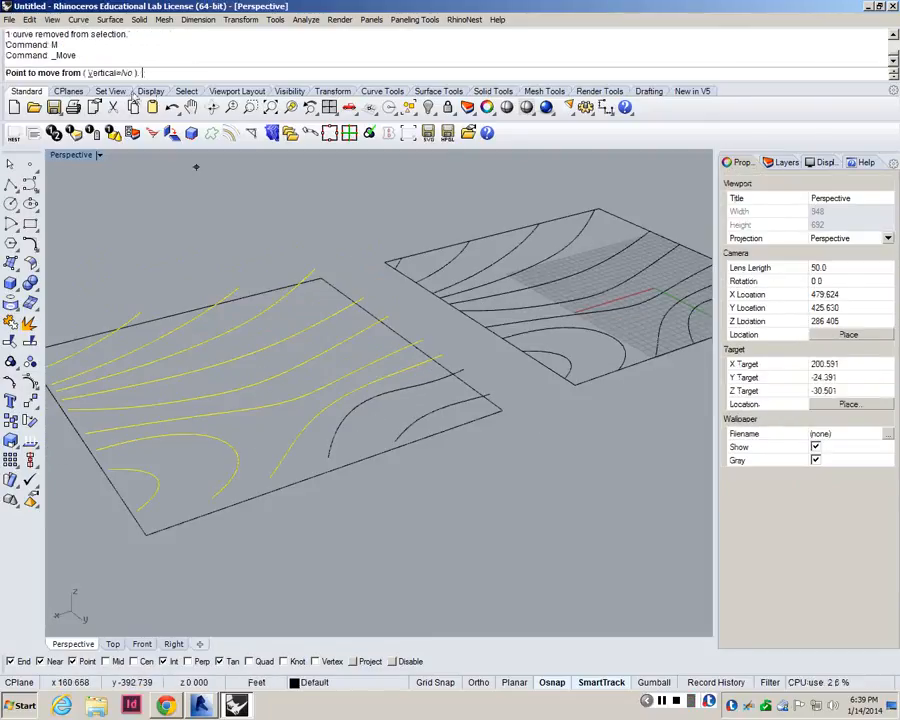
pyautogui.write('v')
pyautogui.press('Return')
pyautogui.click(503, 413)
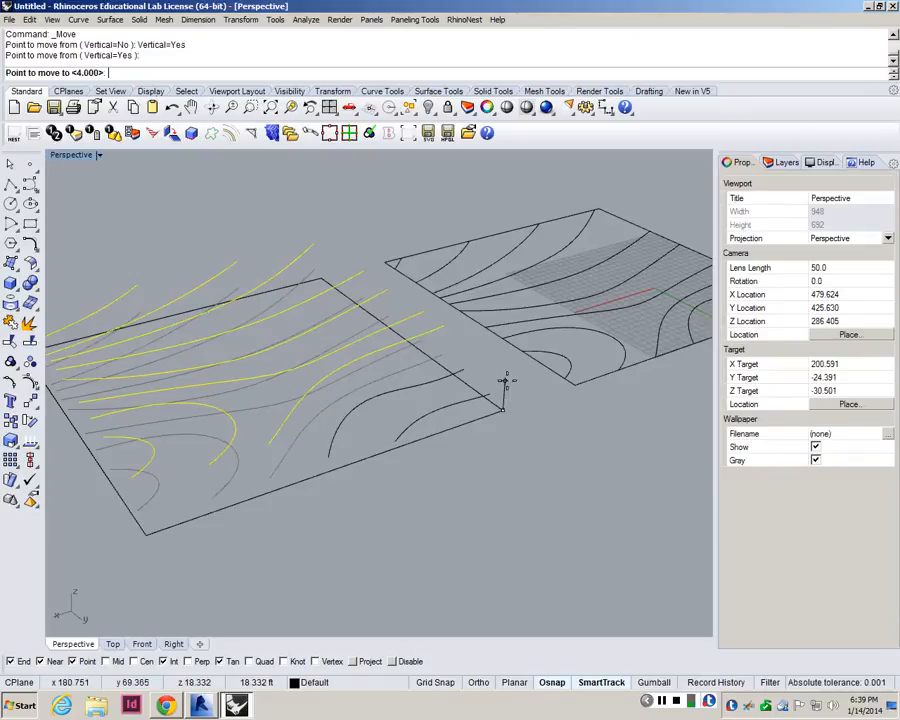
pyautogui.write('4')
pyautogui.press('Return')
# - Deselect the third contour and both arc-shaped corner contours, then raise the rest vertically by 4 ft
pyautogui.moveTo(508, 387); pyautogui.dragTo(250, 413, button='right')
pyautogui.keyDown('ctrl'); pyautogui.moveTo(297, 429); pyautogui.dragTo(171, 399); pyautogui.keyUp('ctrl')
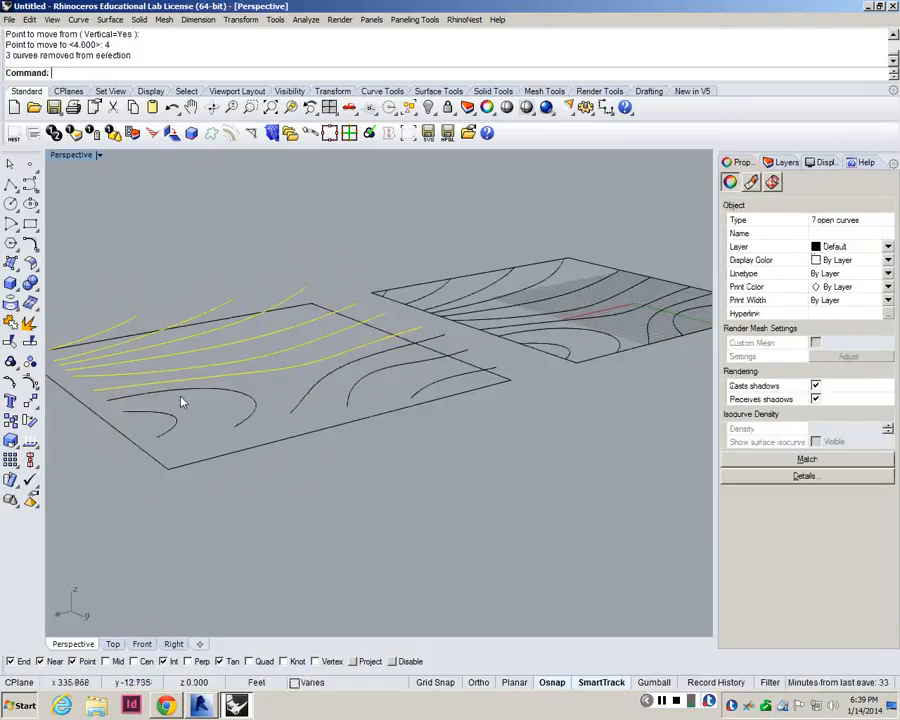
pyautogui.write('M')
pyautogui.press('Return')
pyautogui.click(112, 73)
pyautogui.click(511, 378)
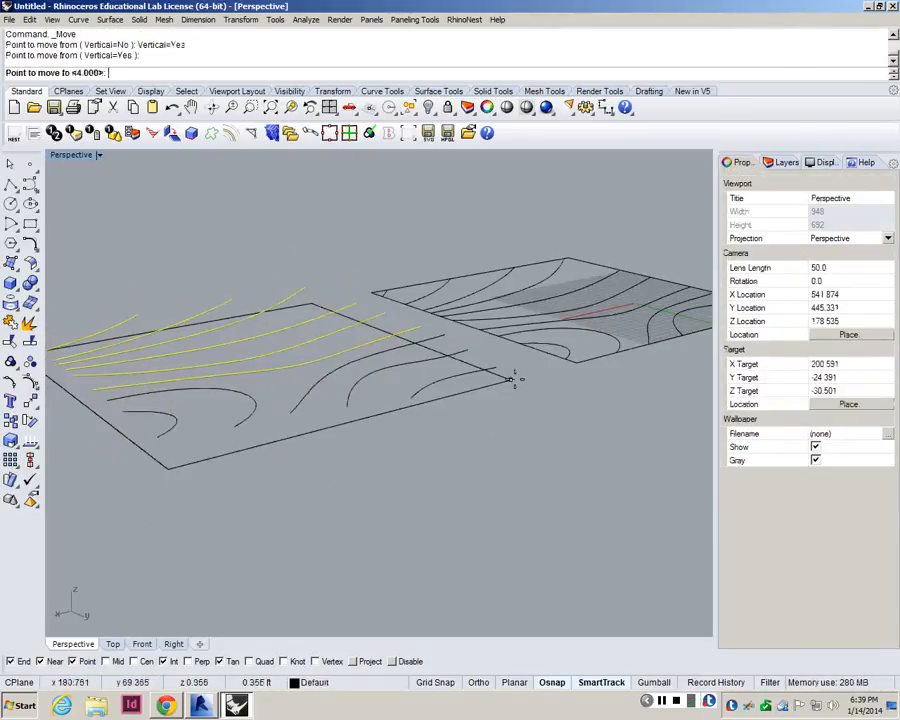
pyautogui.press('Return')
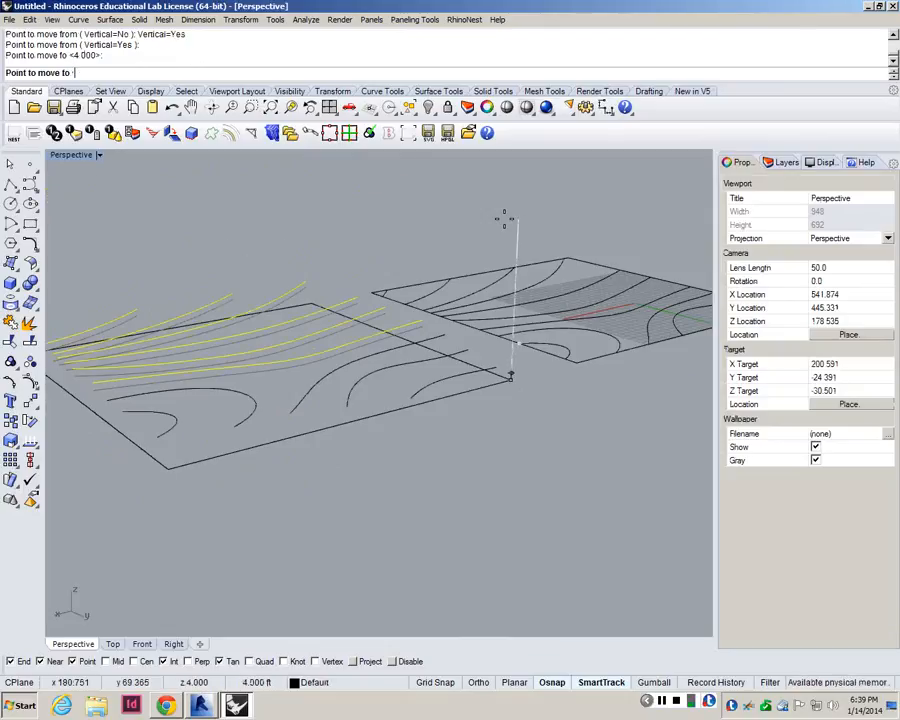
pyautogui.click(511, 192)
# - Remove the long contour beside the arcs from the selection and move the remaining six curves up by 4 ft
pyautogui.keyDown('ctrl'); pyautogui.click(313, 353); pyautogui.keyUp('ctrl')
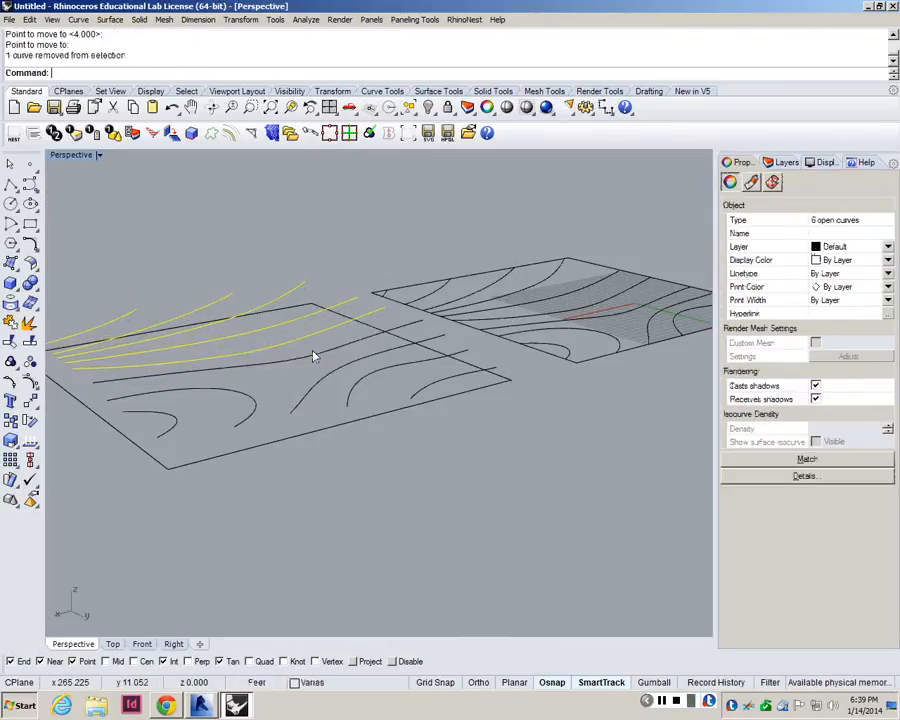
pyautogui.write('M')
pyautogui.press('Return')
pyautogui.click(111, 74)
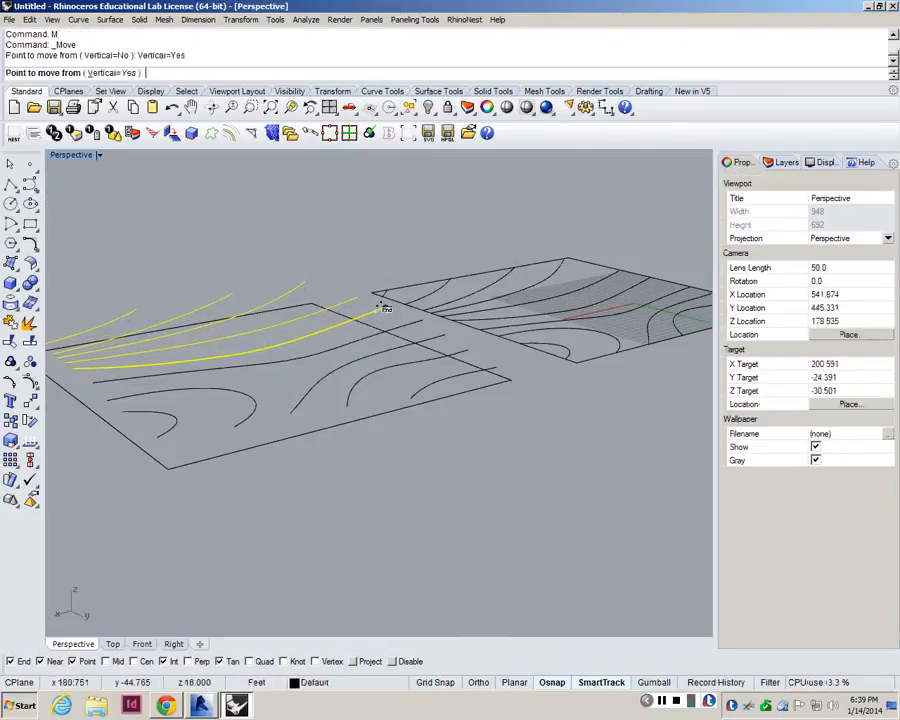
pyautogui.click(385, 308)
pyautogui.press('Return')
pyautogui.click(415, 230)
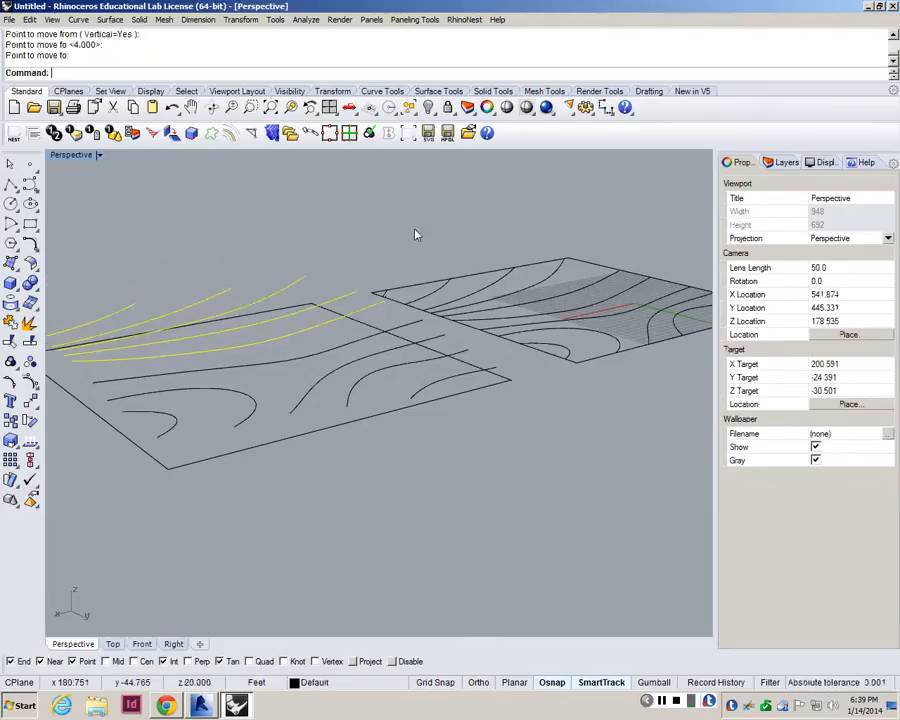
# - Leave out the next contour up the slope and lift the remaining five curves vertically by 4 ft
pyautogui.keyDown('ctrl'); pyautogui.click(366, 289); pyautogui.keyUp('ctrl')
pyautogui.write('m')
pyautogui.press('Return')
pyautogui.write('v')
pyautogui.press('Return')
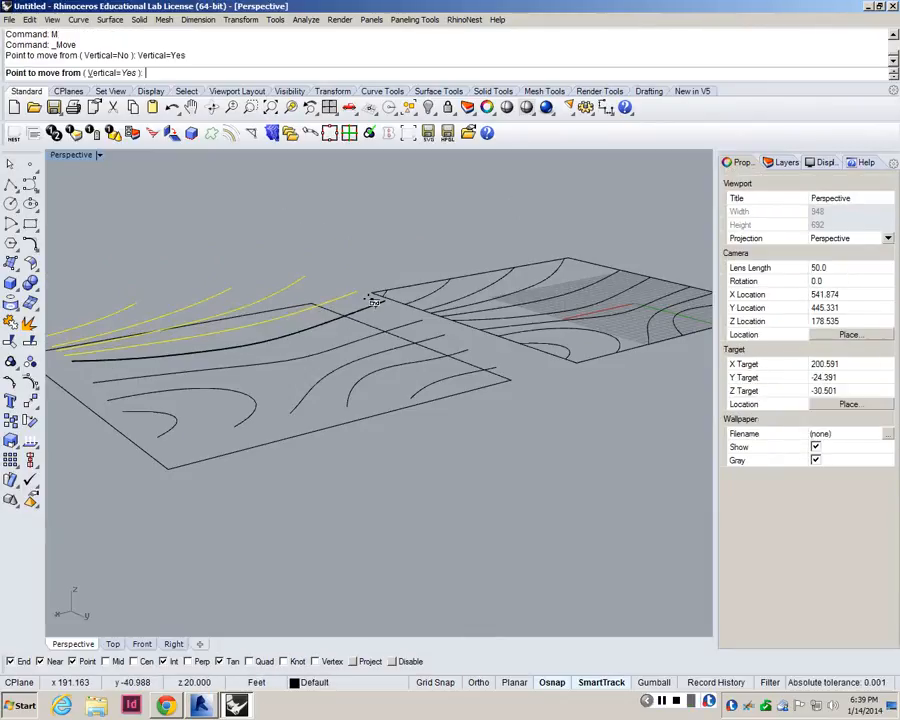
pyautogui.click(357, 292)
pyautogui.press('Return')
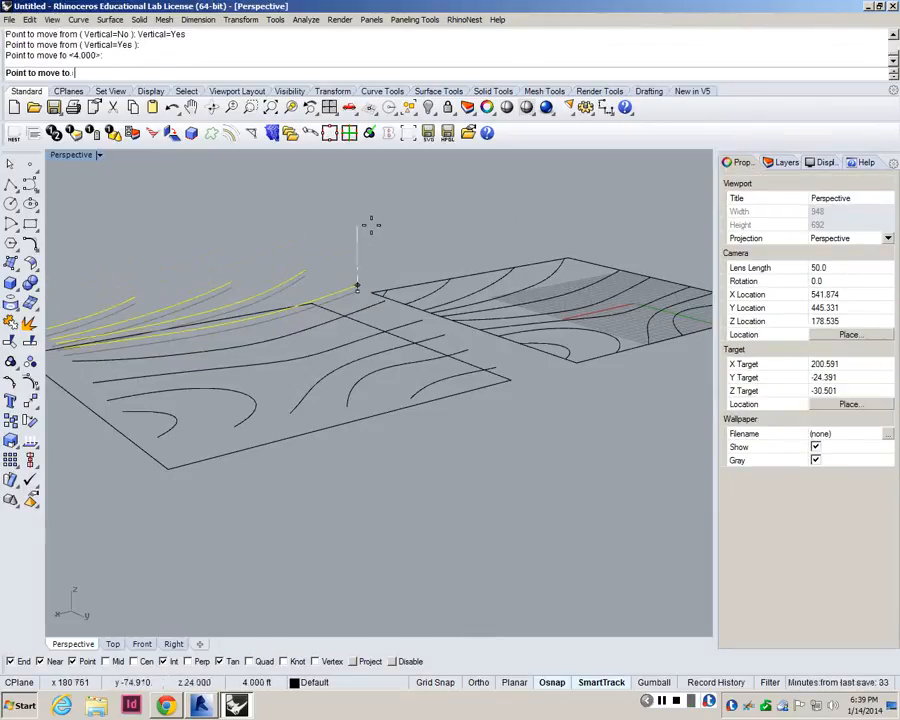
pyautogui.click(370, 225)
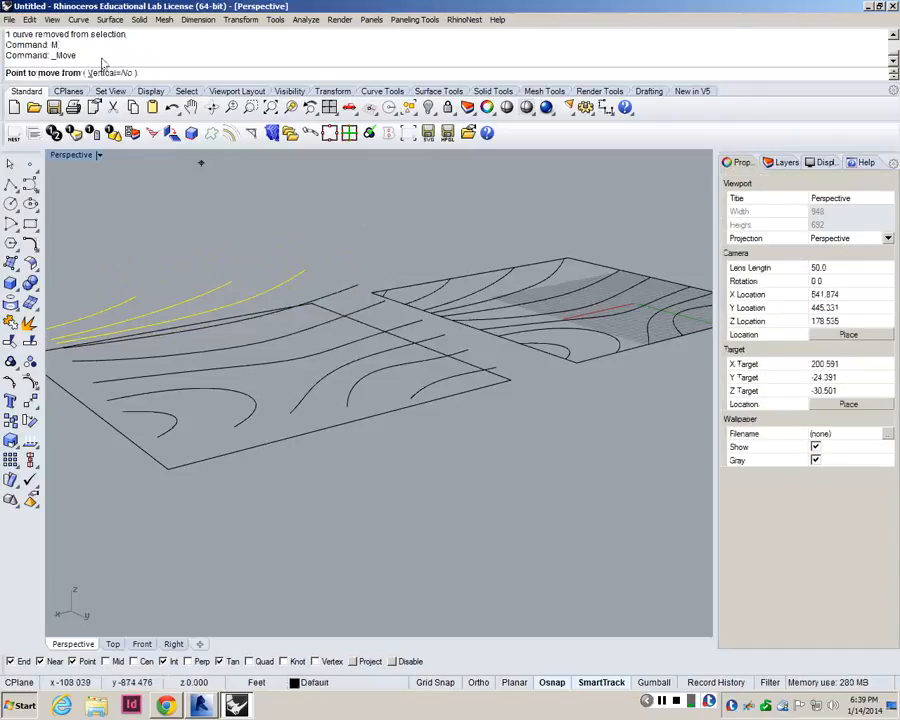
# - Raise the last four selected contours at the far side of the square vertically by 4 ft
pyautogui.click(110, 72)
pyautogui.click(305, 272)
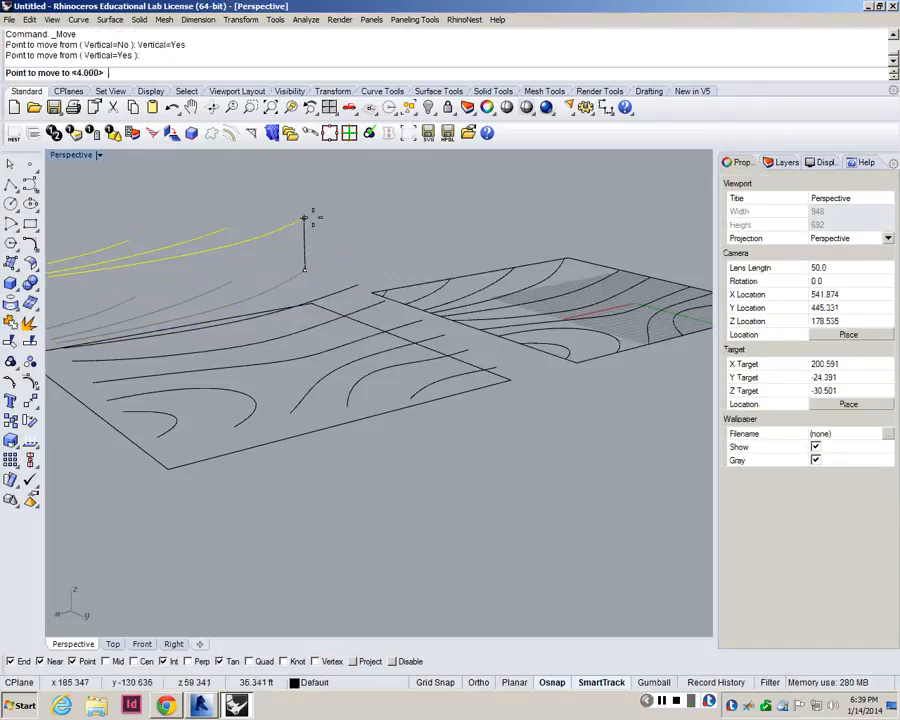
pyautogui.click(295, 267)
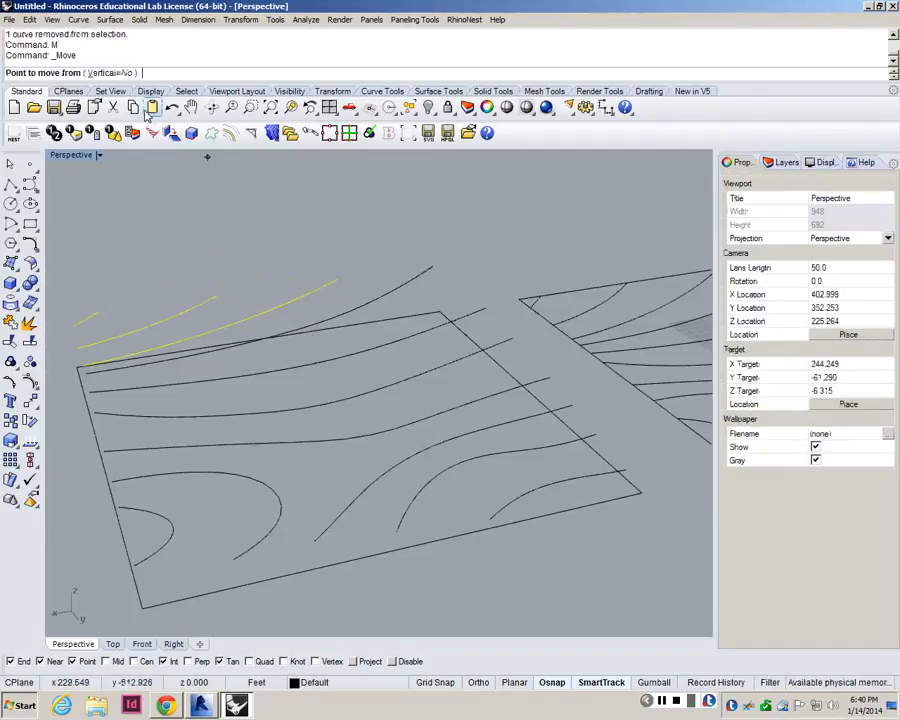
# - Move the three contours still selected at the far side of the square vertically up by 4 ft
pyautogui.click(118, 73)
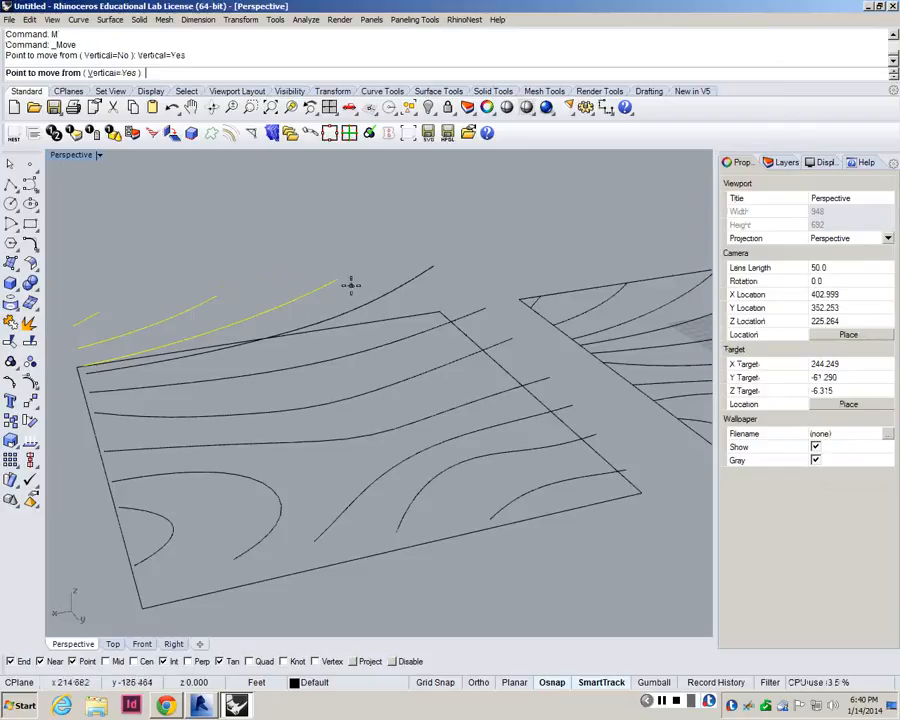
pyautogui.click(337, 279)
pyautogui.click(338, 230)
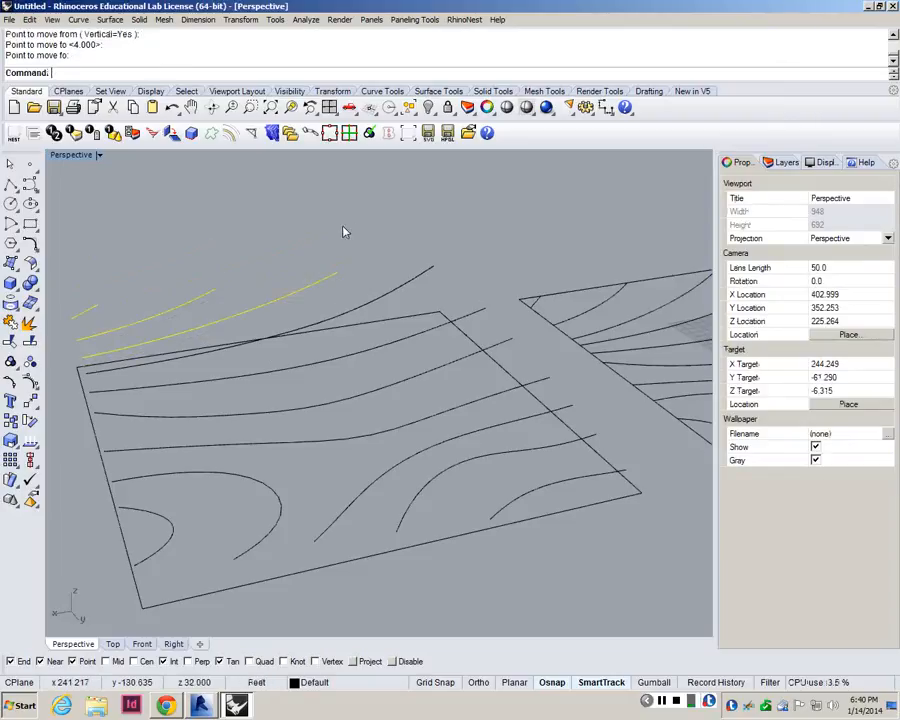
# - Remove the longest of the three contours from the selection and raise the remaining two vertically by 4 ft
pyautogui.keyDown('ctrl'); pyautogui.click(293, 296); pyautogui.keyUp('ctrl')
pyautogui.write('M')
pyautogui.press('Return')
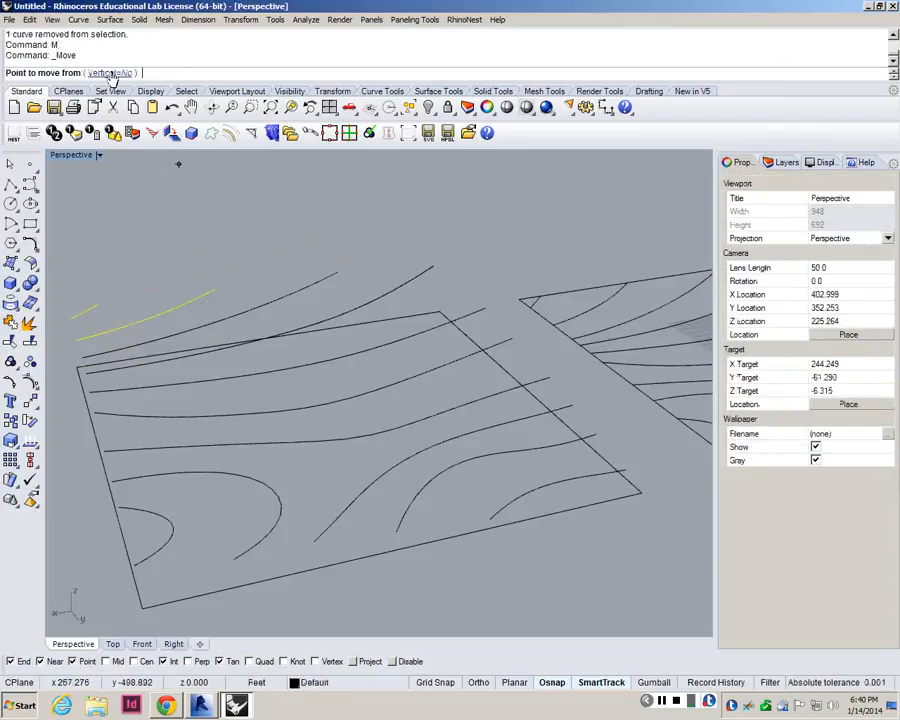
pyautogui.click(112, 75)
pyautogui.click(214, 285)
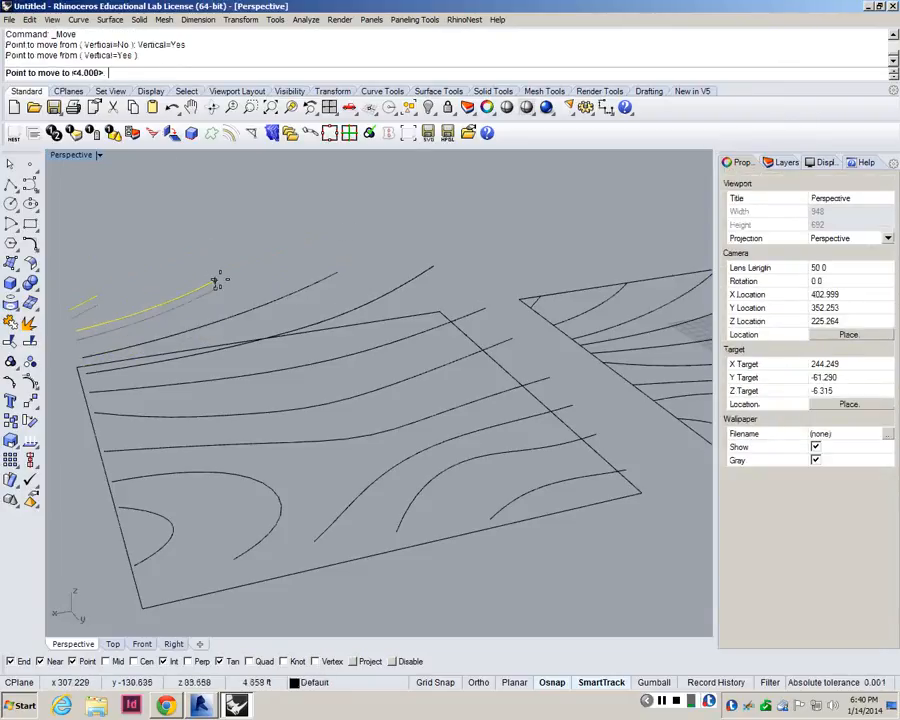
pyautogui.click(211, 200)
# - Lift only the short contour at the far corner vertically by another 4 ft
pyautogui.write('M')
pyautogui.press('Return')
pyautogui.click(112, 73)
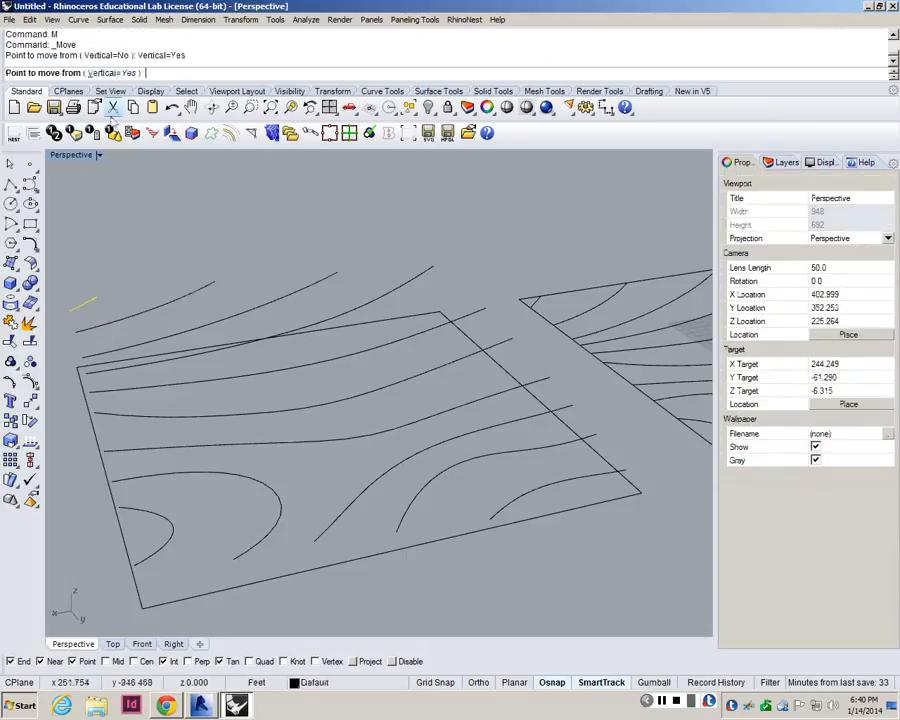
pyautogui.click(96, 297)
pyautogui.press('Return')
pyautogui.click(104, 238)
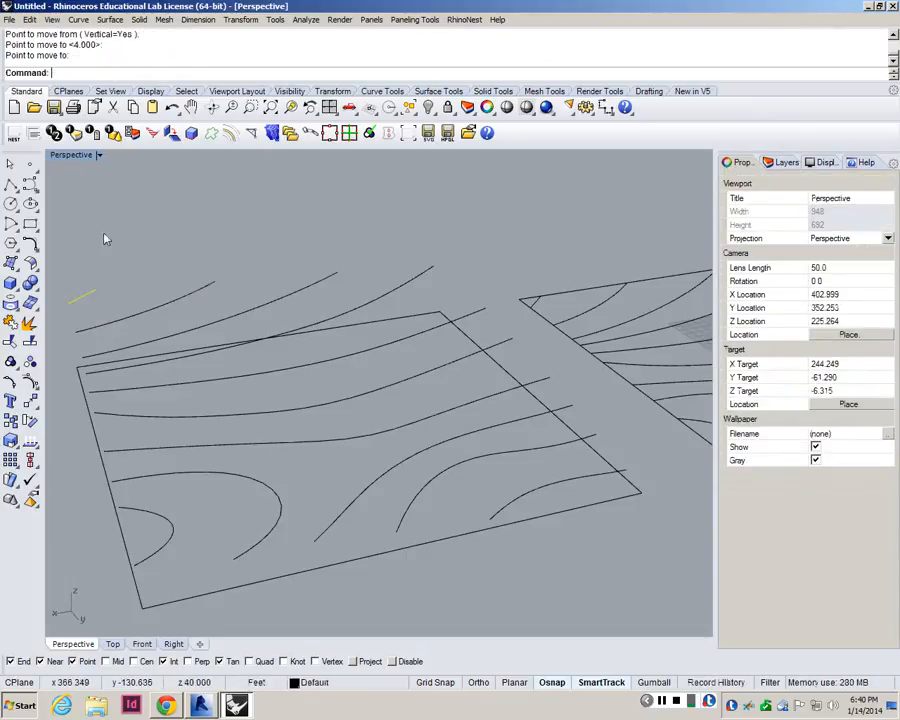
# - Deselect everything, then lower the small arc-shaped contour at the near corner vertically by 4 ft
pyautogui.moveTo(106, 239); pyautogui.dragTo(191, 326, button='right')
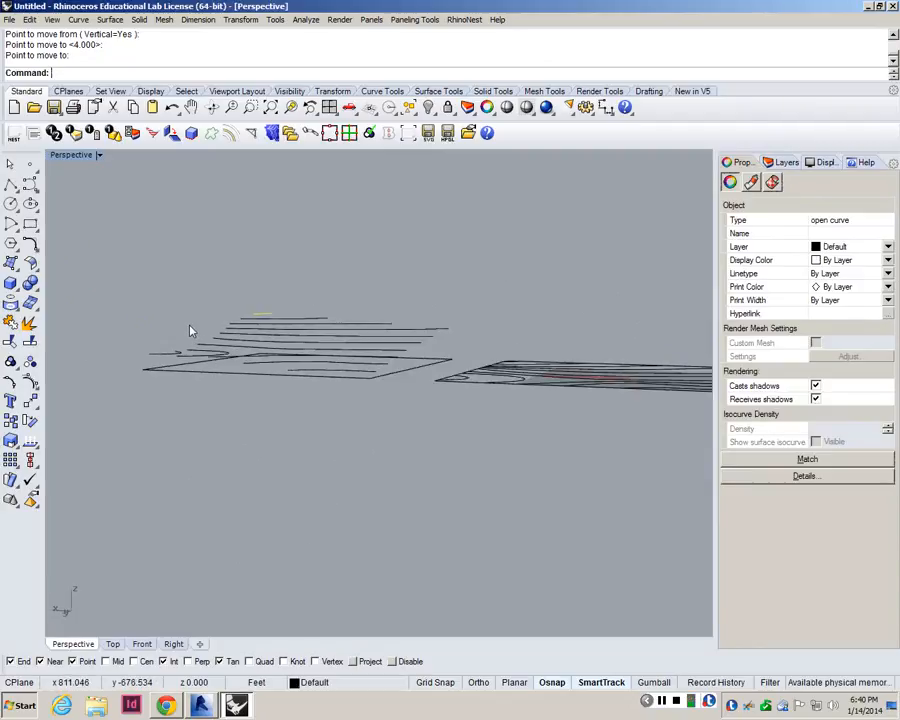
pyautogui.scroll(2, 243, 372)
pyautogui.press('Escape')
pyautogui.click(191, 376)
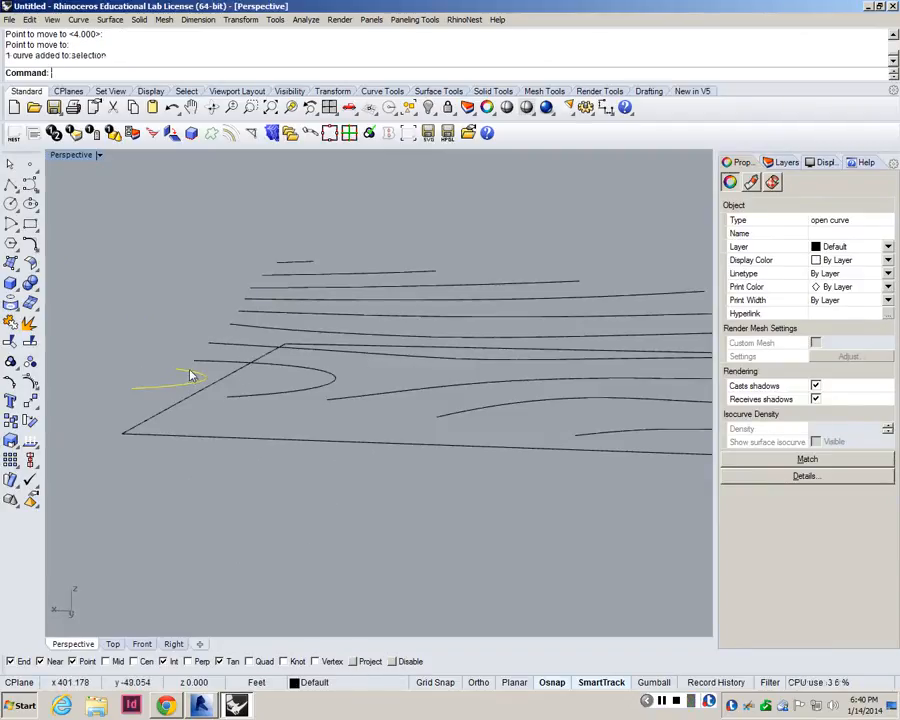
pyautogui.write('m')
pyautogui.press('Return')
pyautogui.click(108, 72)
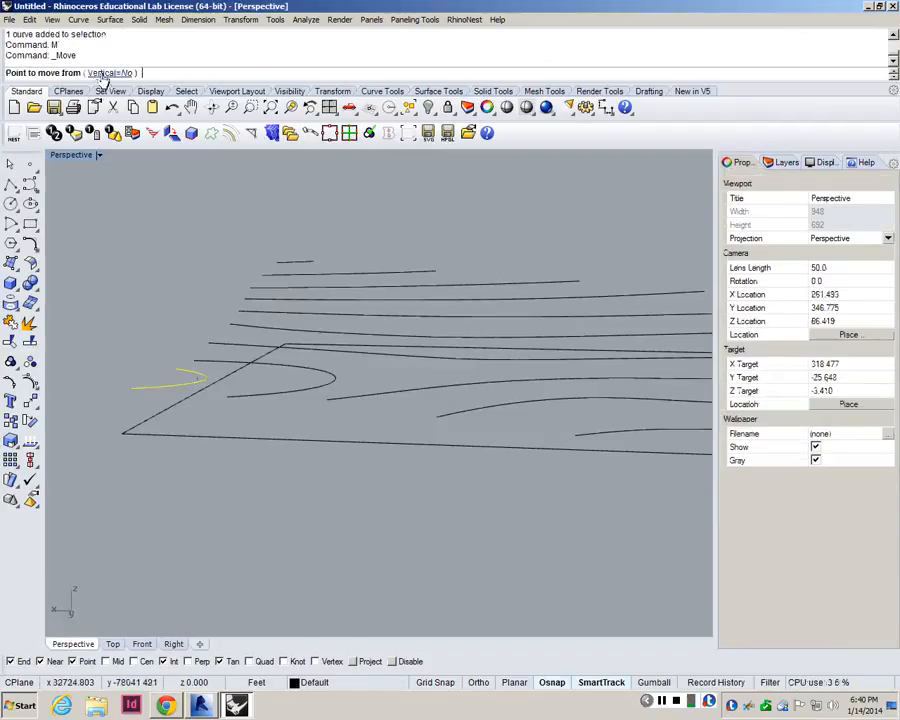
pyautogui.click(132, 386)
pyautogui.write('-4')
pyautogui.press('Return')
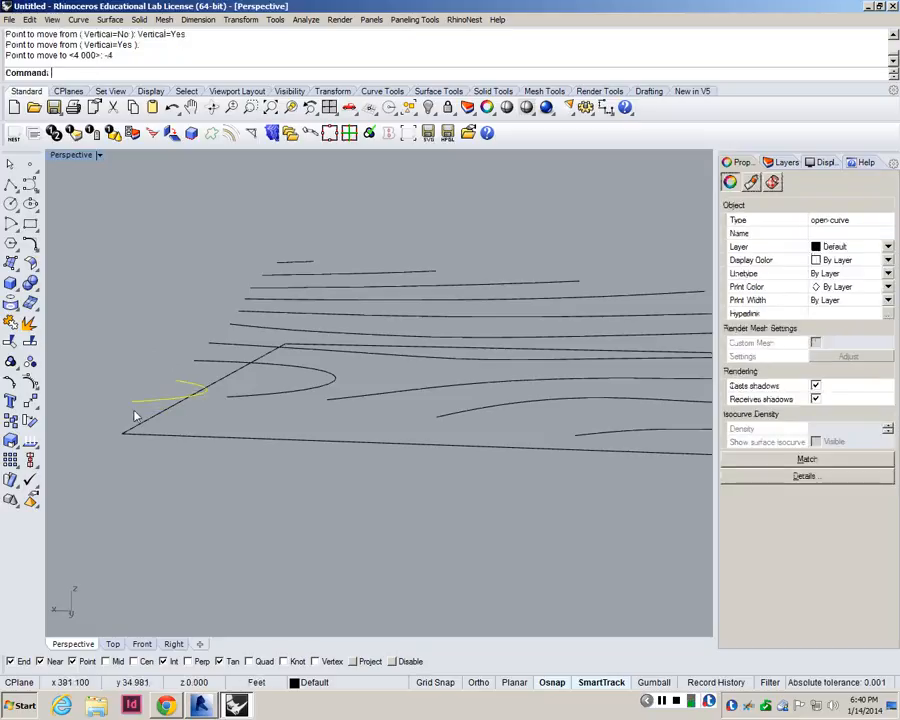
pyautogui.moveTo(137, 416); pyautogui.dragTo(329, 385, button='right')
pyautogui.scroll(6, 329, 385)
pyautogui.click(329, 385)
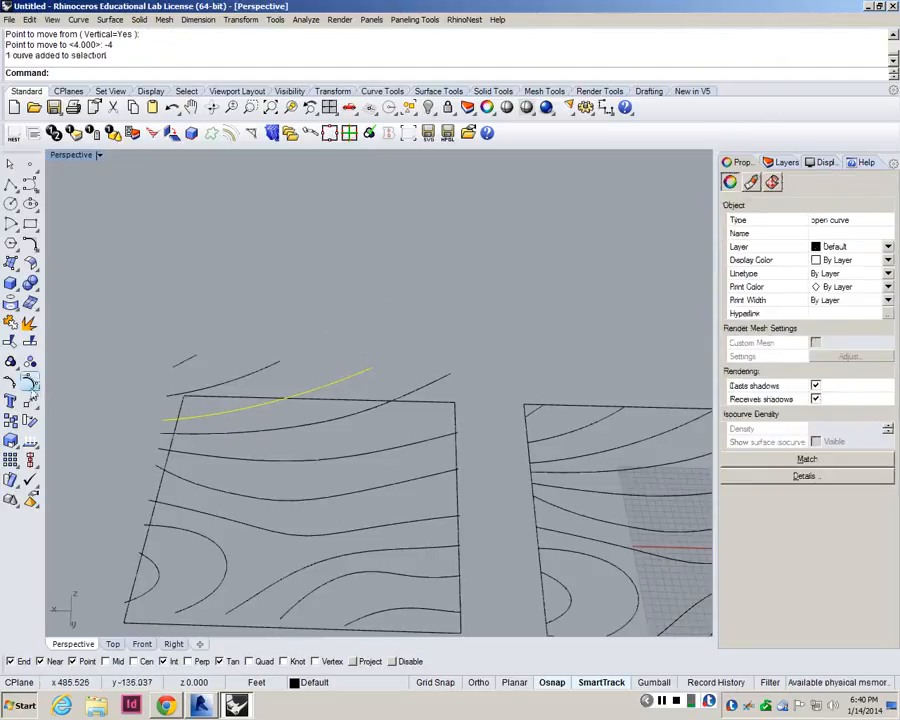
pyautogui.press('F10')
pyautogui.scroll(-4, 345, 400)
pyautogui.moveTo(351, 407); pyautogui.dragTo(380, 452, button='right')
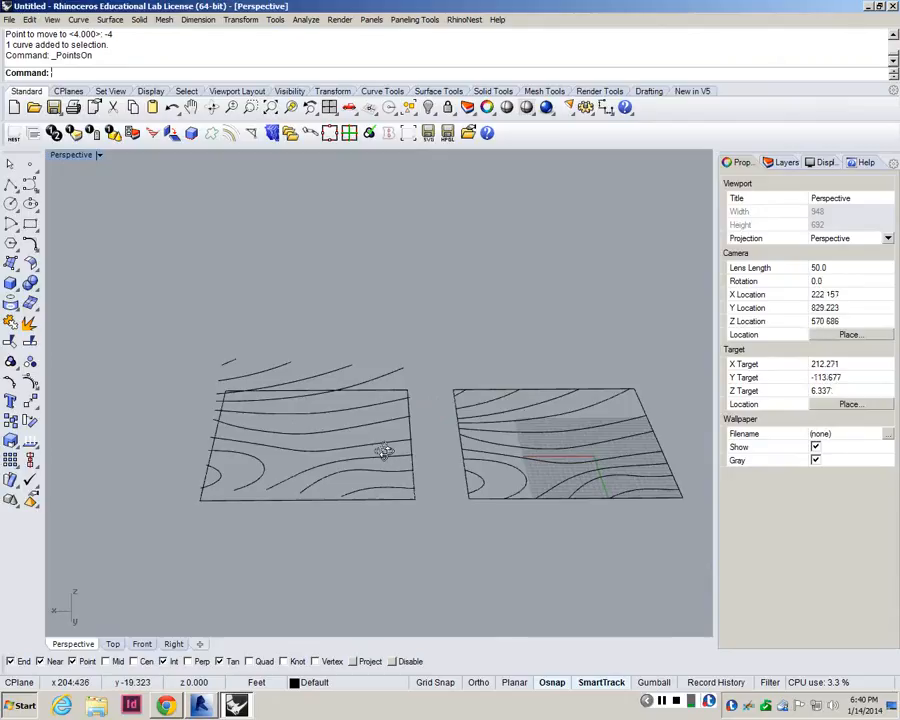
# - Export all the raised contours, without the square boundary, to the Desktop as an AutoCAD drawing named topo_3d
pyautogui.moveTo(183, 299); pyautogui.dragTo(455, 580)
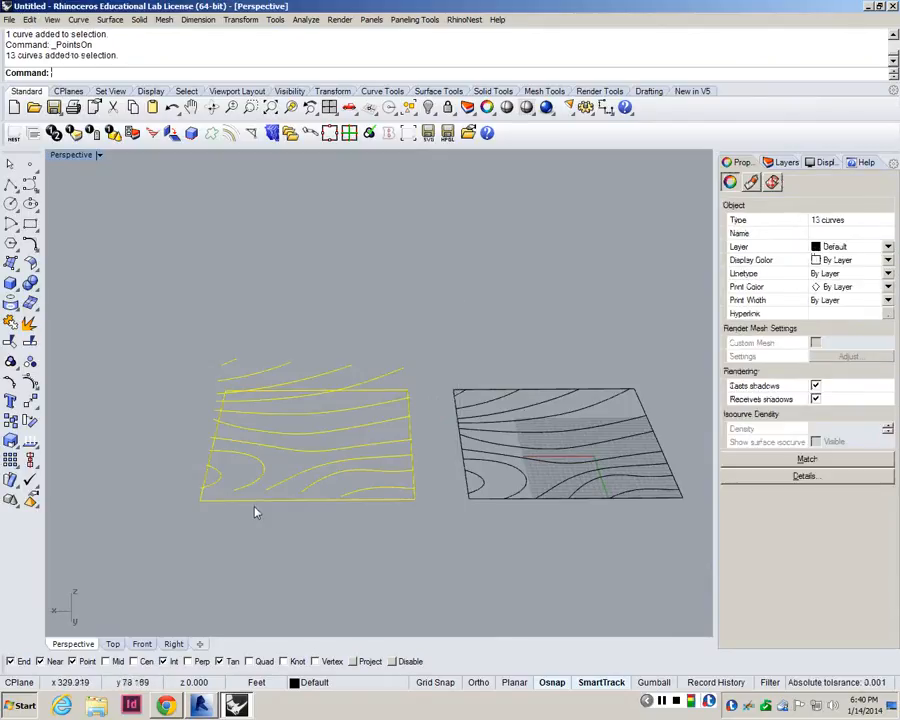
pyautogui.keyDown('ctrl'); pyautogui.click(255, 502); pyautogui.keyUp('ctrl')
pyautogui.moveTo(255, 502); pyautogui.dragTo(350, 400, button='right')
pyautogui.scroll(-5, 350, 400)
pyautogui.click(9, 19)
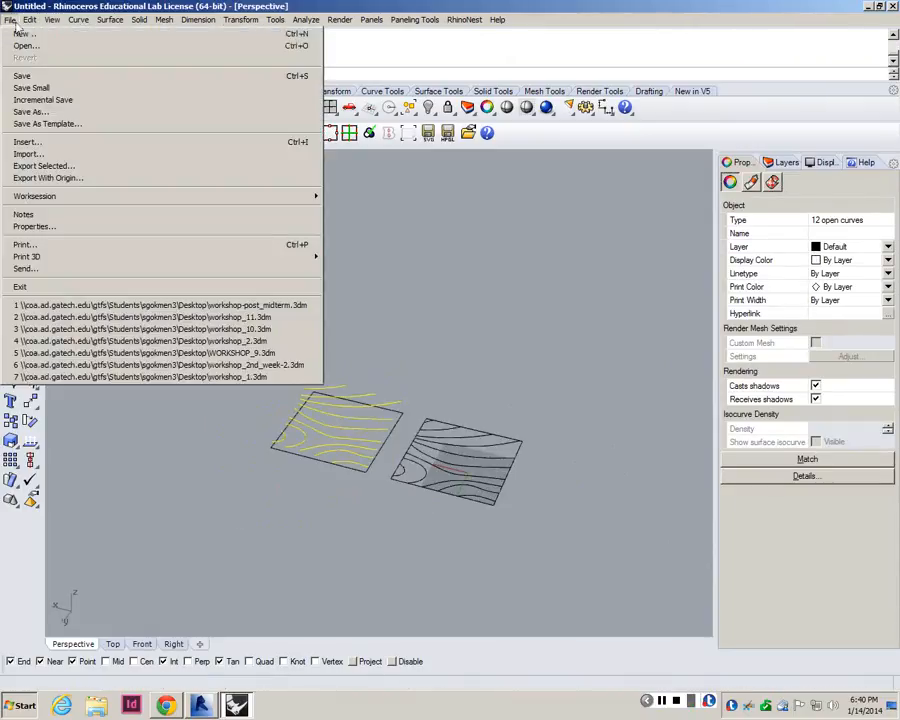
pyautogui.click(43, 165)
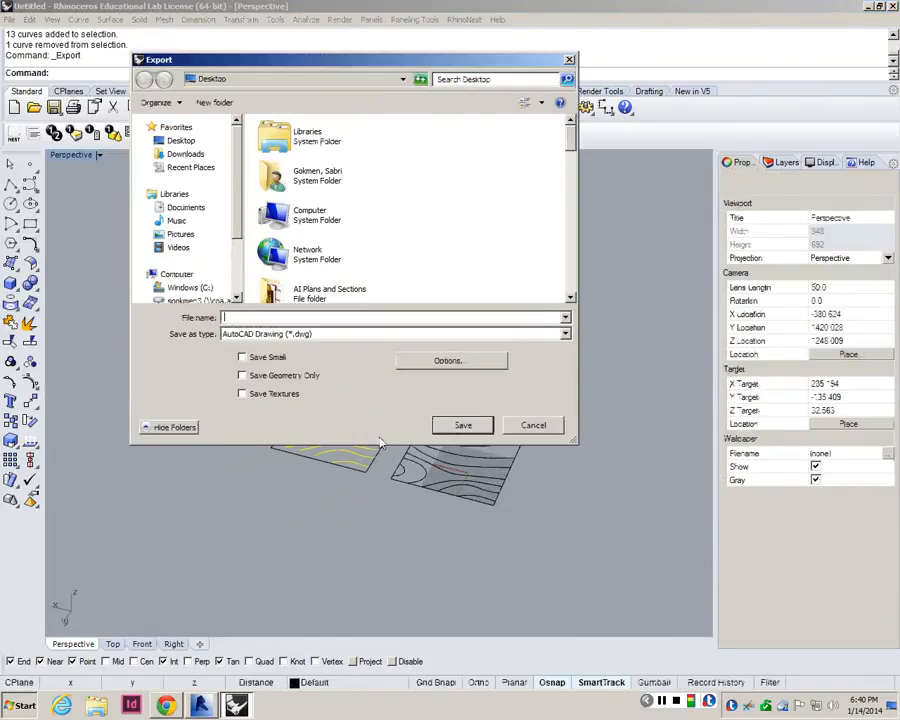
pyautogui.write('topo')
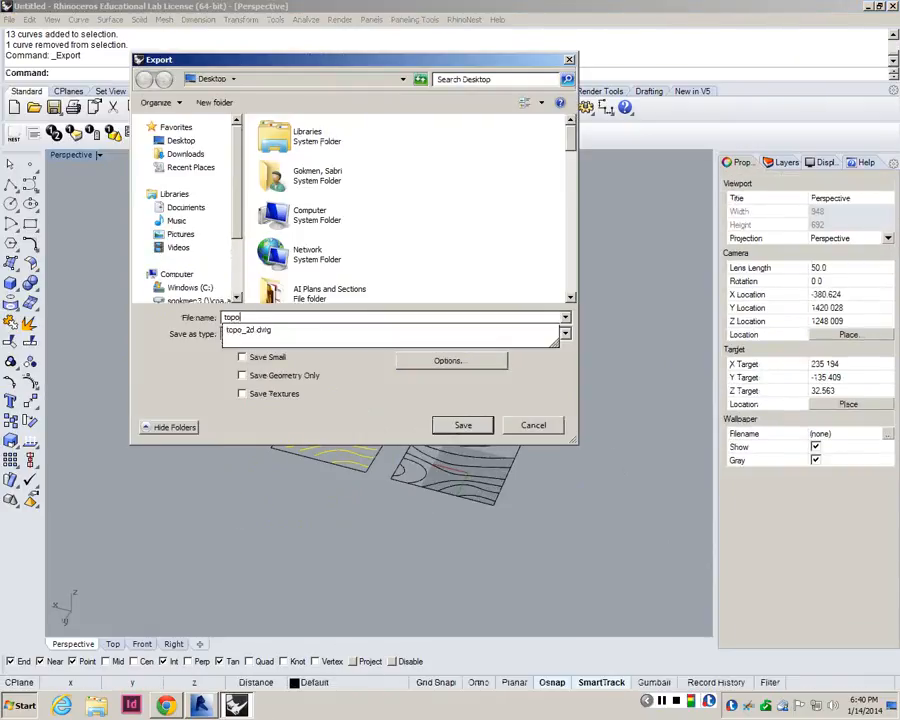
pyautogui.write('_3d')
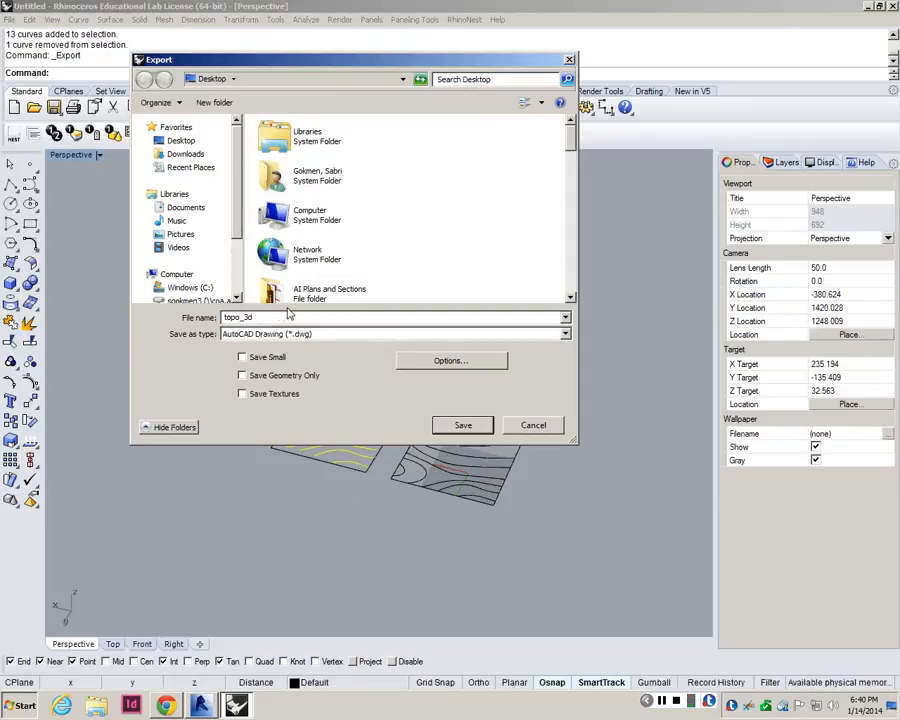
pyautogui.click(462, 426)
pyautogui.click(424, 386)
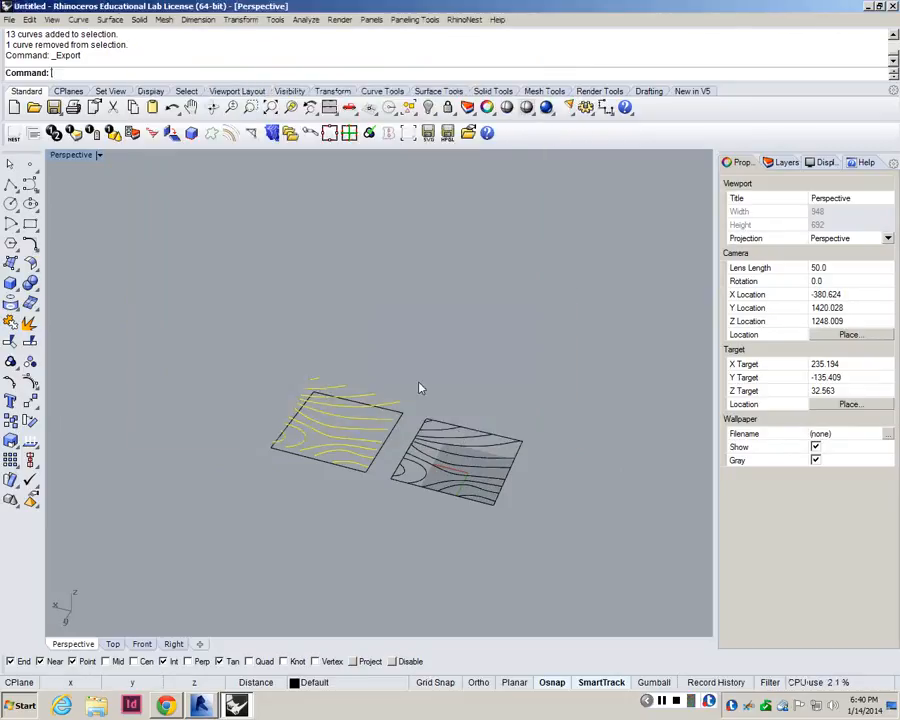
# - Switch to Revit and import topo_3d.dwg into the Site plan, current view only, in feet, with Auto - Center to Center positioning
pyautogui.click(867, 7)
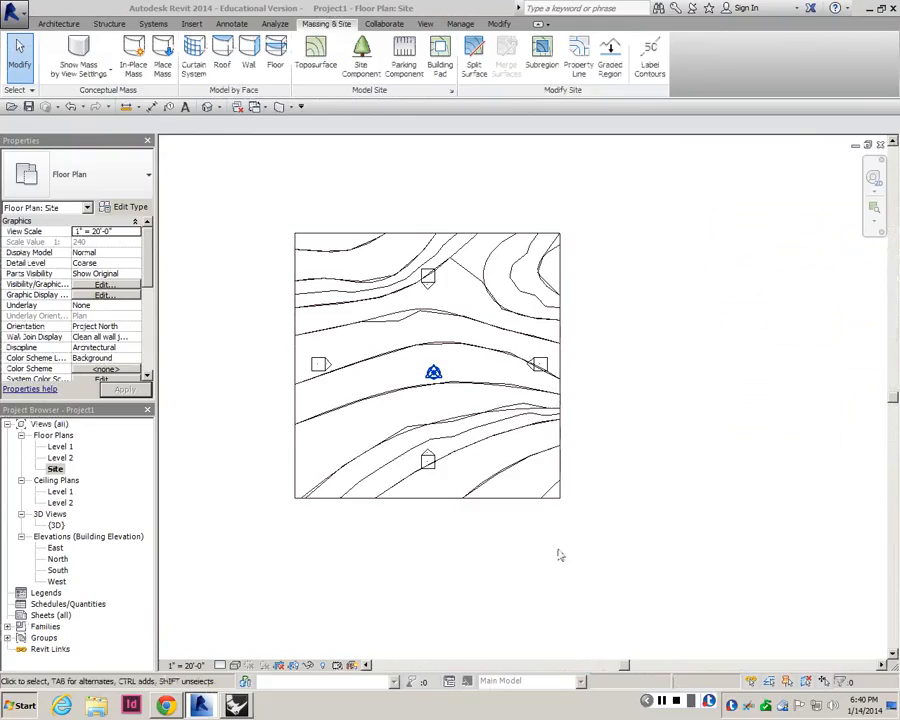
pyautogui.scroll(-5, 501, 414)
pyautogui.scroll(4, 505, 413)
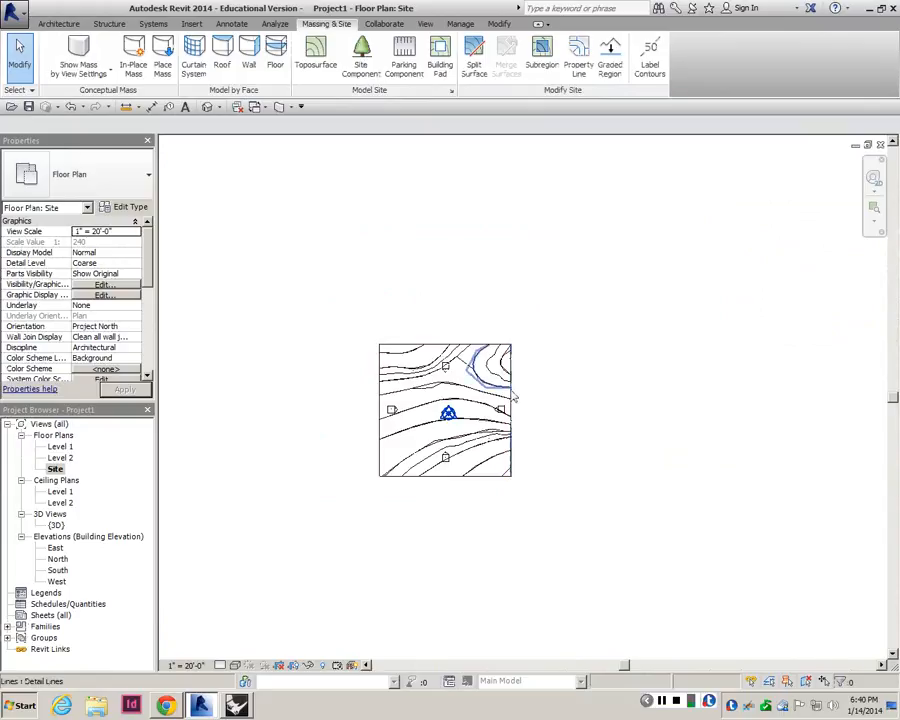
pyautogui.scroll(-1, 545, 407)
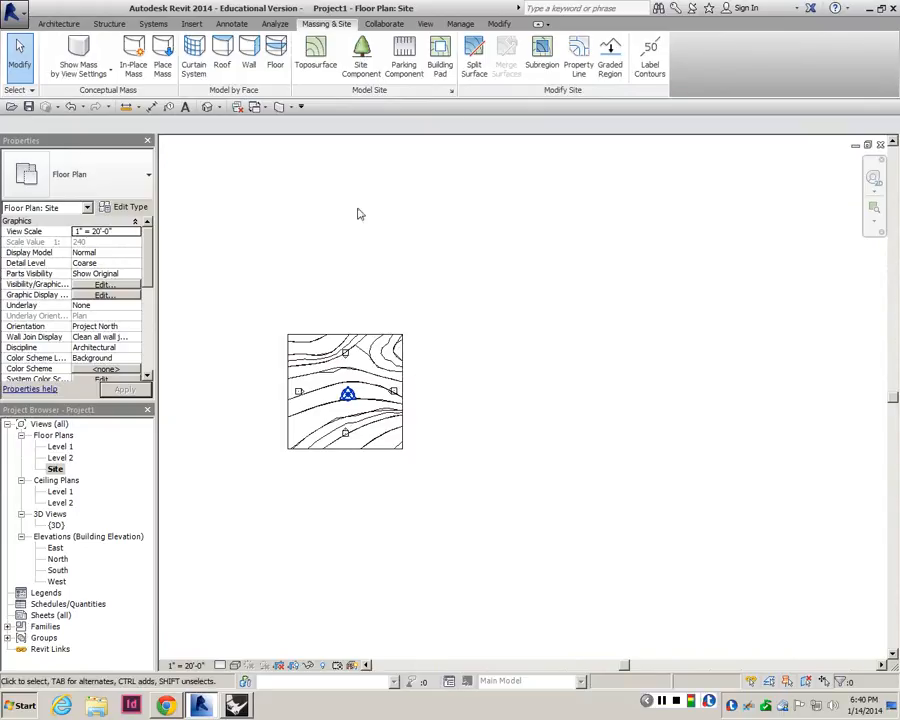
pyautogui.click(191, 23)
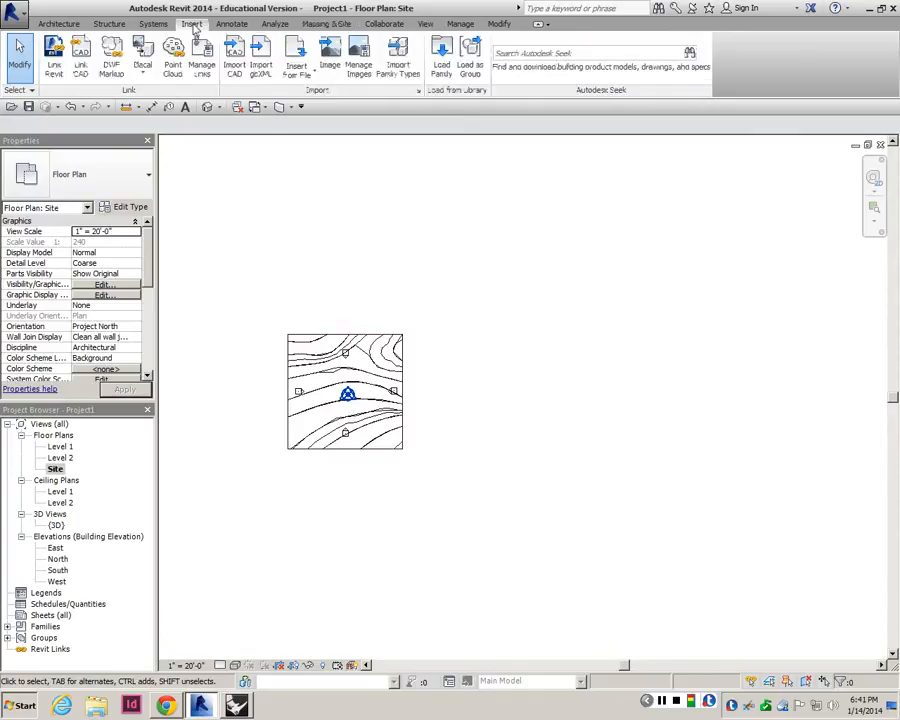
pyautogui.click(234, 66)
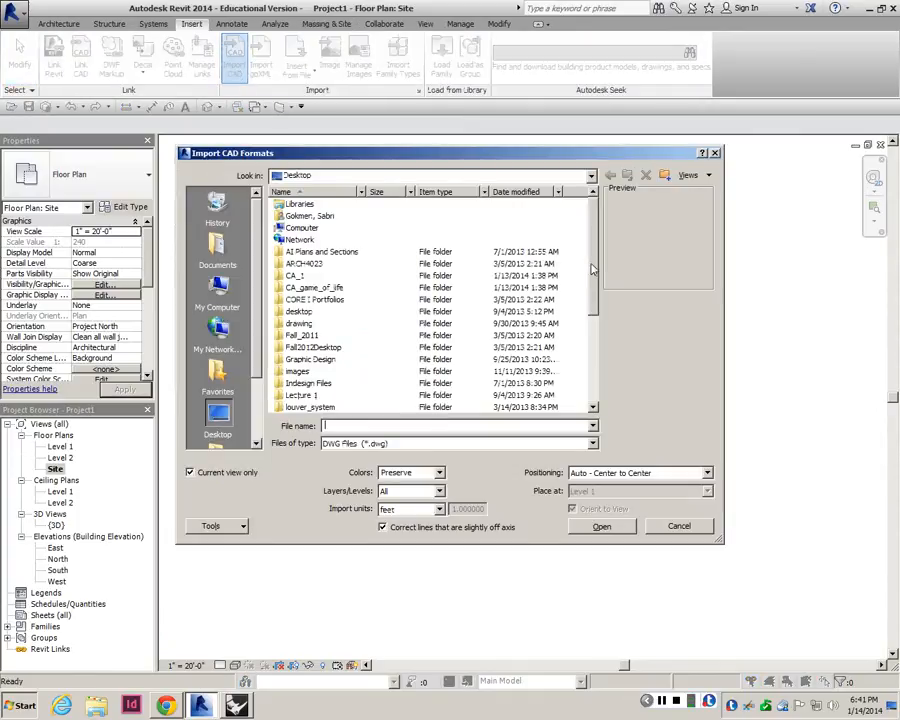
pyautogui.scroll(-5, 592, 269)
pyautogui.click(300, 407)
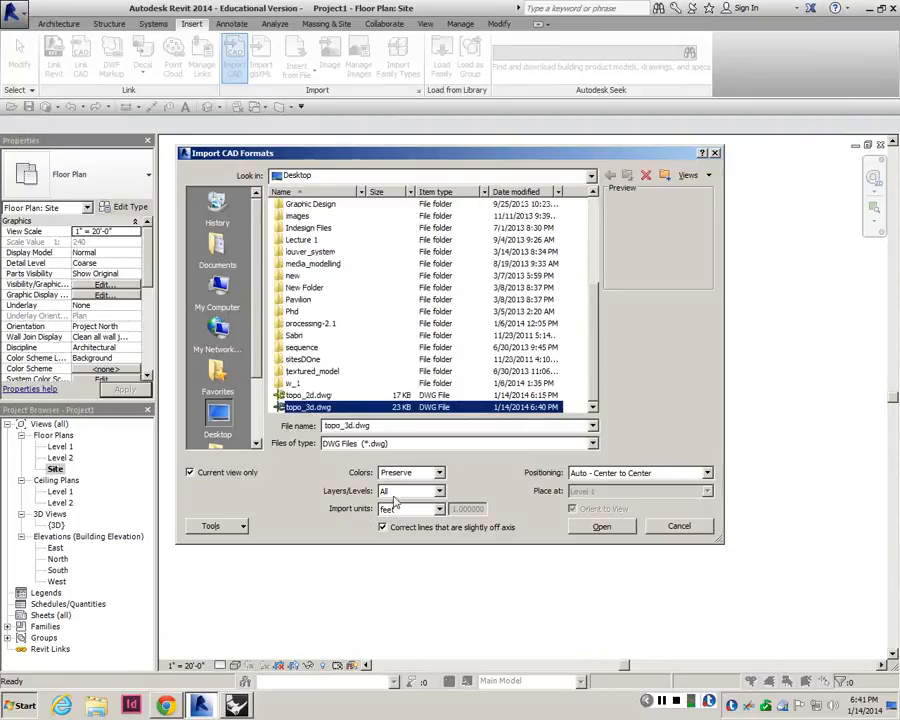
pyautogui.click(590, 527)
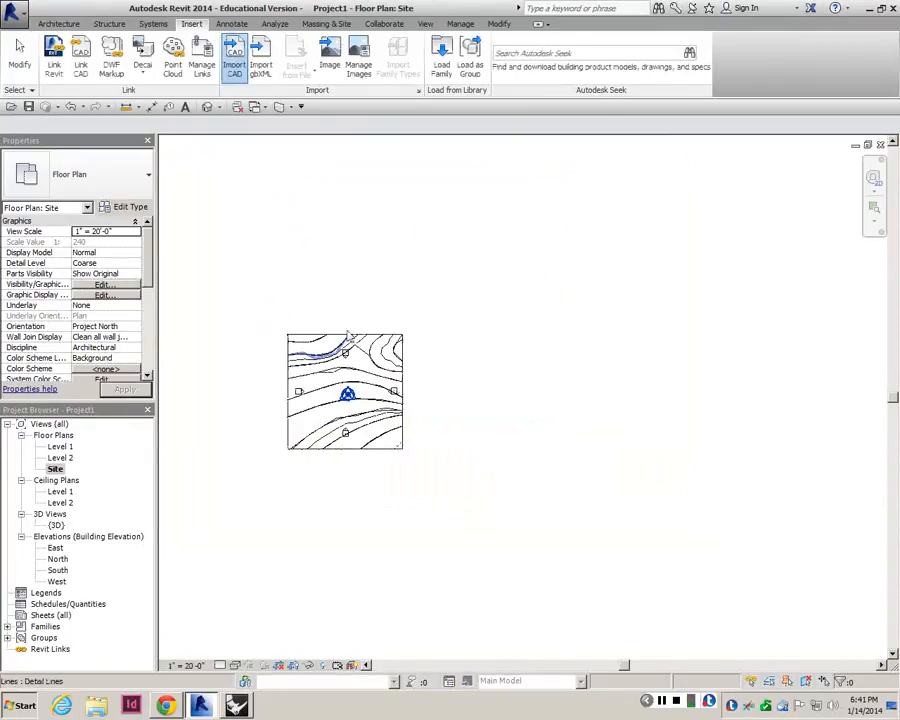
# - Examine the square boundary's chain of lines in the Site plan to locate the imported drawing, leaving nothing selected
pyautogui.scroll(2, 350, 318)
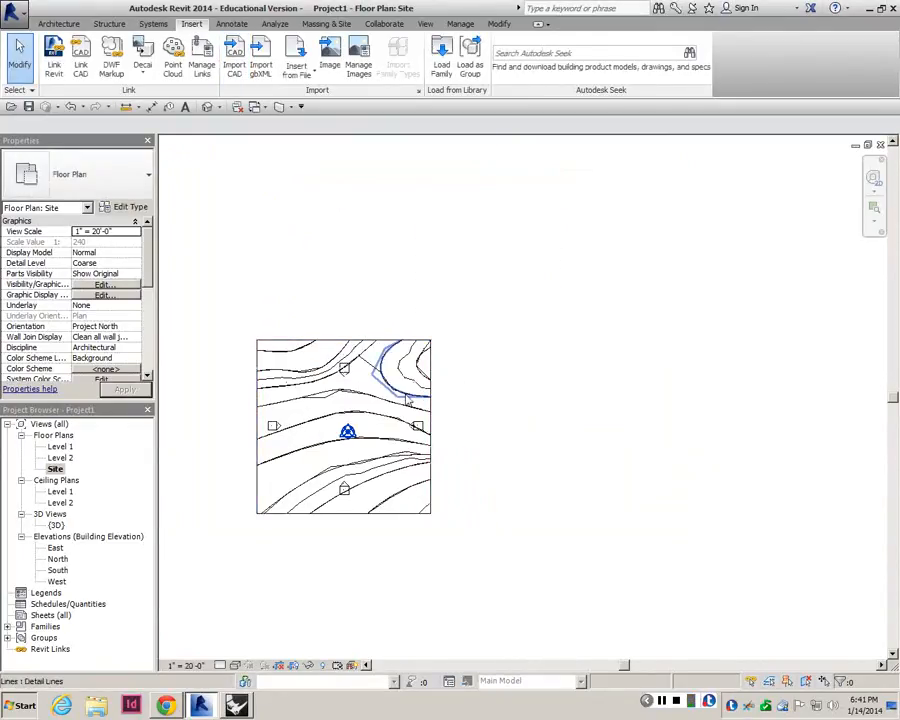
pyautogui.click(430, 392)
pyautogui.press('Escape')
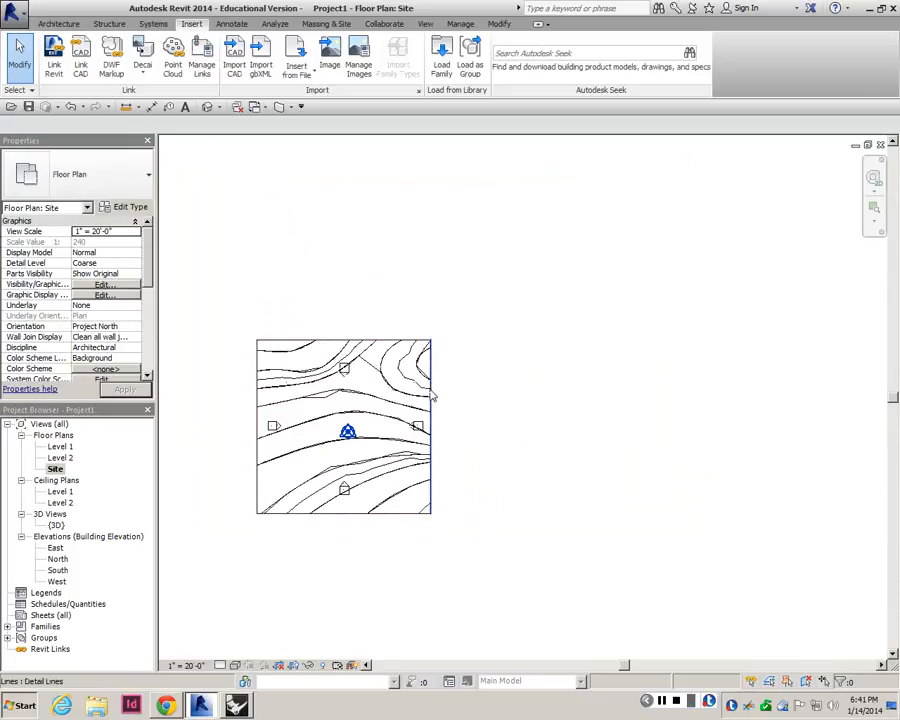
pyautogui.press('Tab')
pyautogui.click(432, 396)
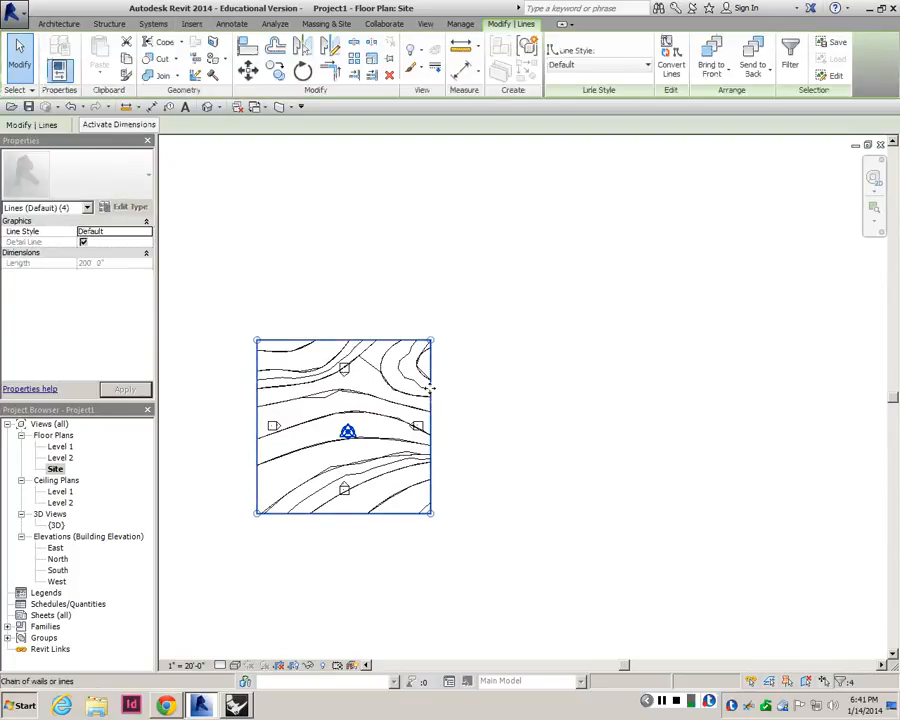
pyautogui.click(464, 382)
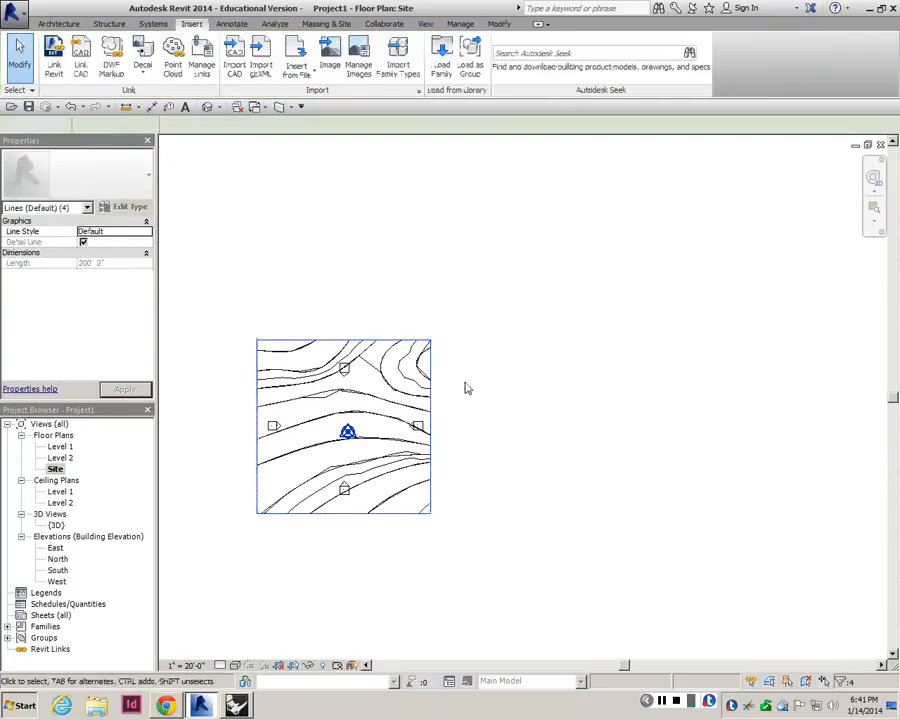
pyautogui.click(432, 396)
pyautogui.press('Escape')
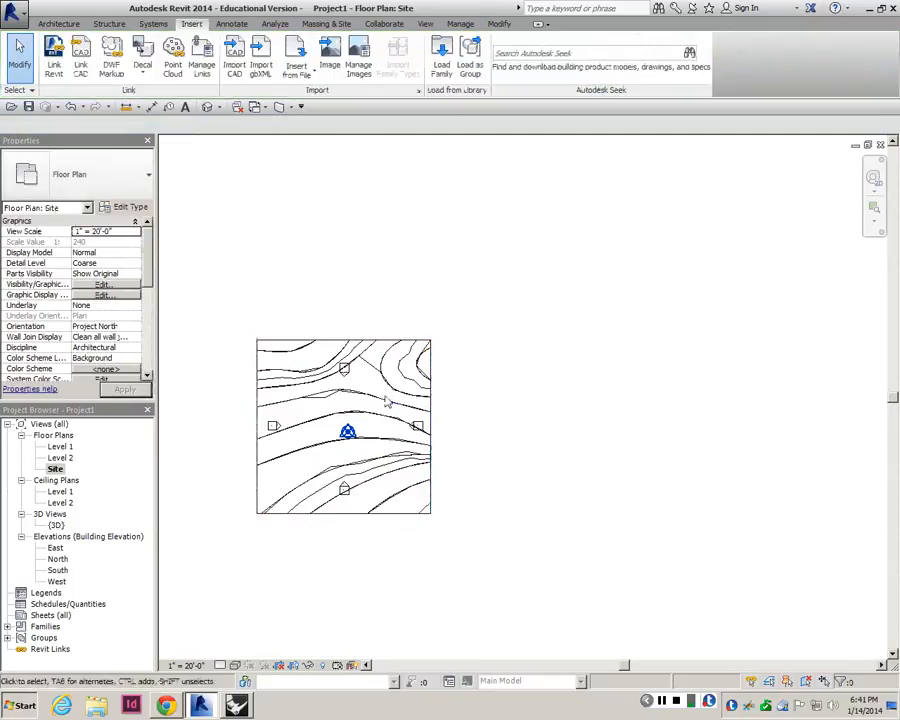
# - Open the {3D} view and probe the toposurface near its front edge for the imported contours
pyautogui.doubleClick(56, 525)
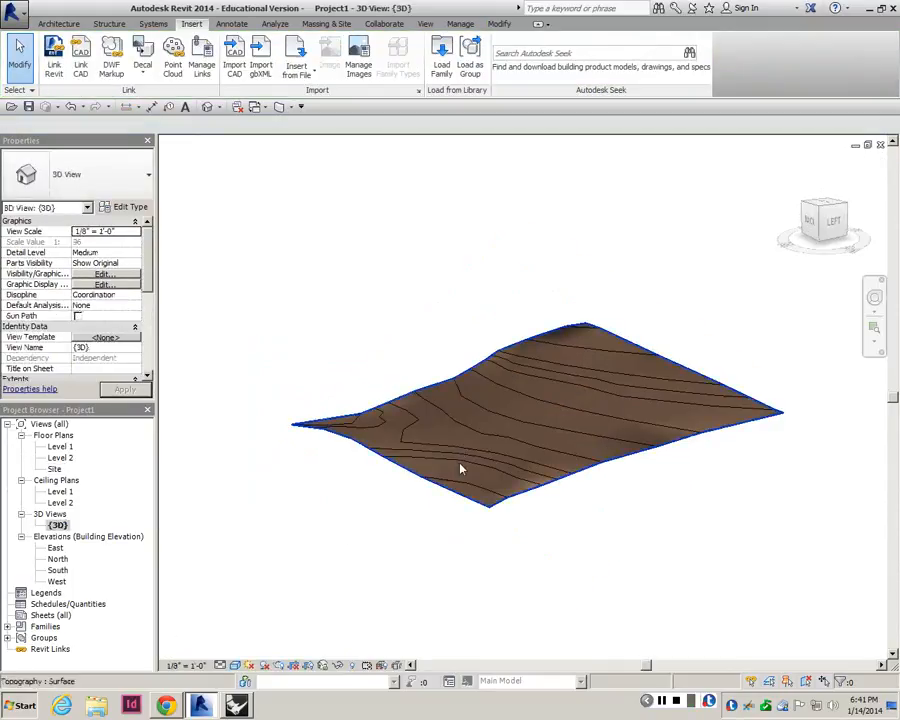
pyautogui.click(455, 467)
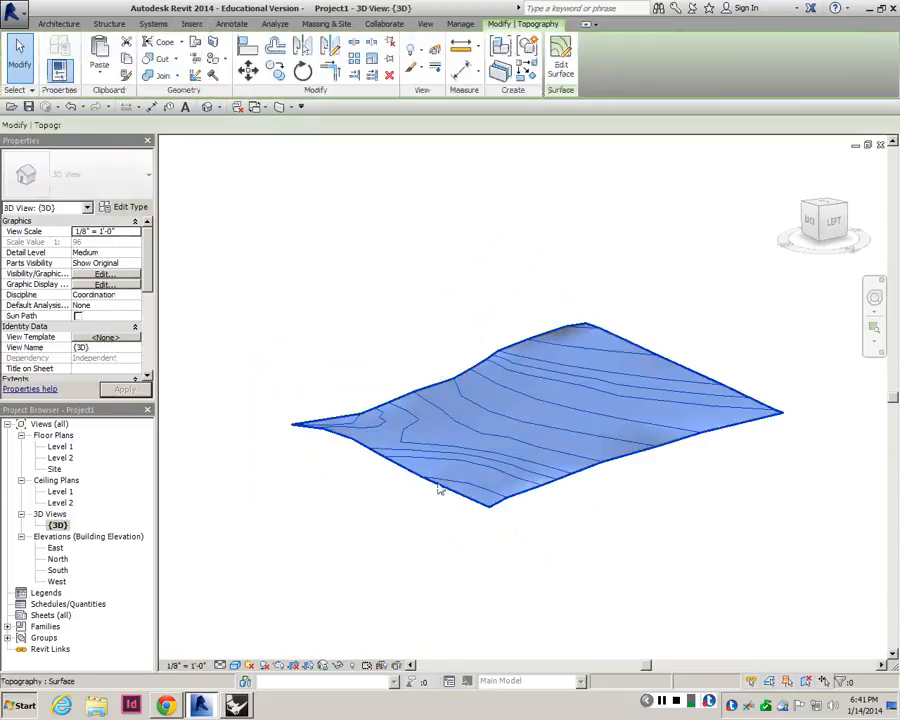
pyautogui.press('Escape')
pyautogui.click(445, 493)
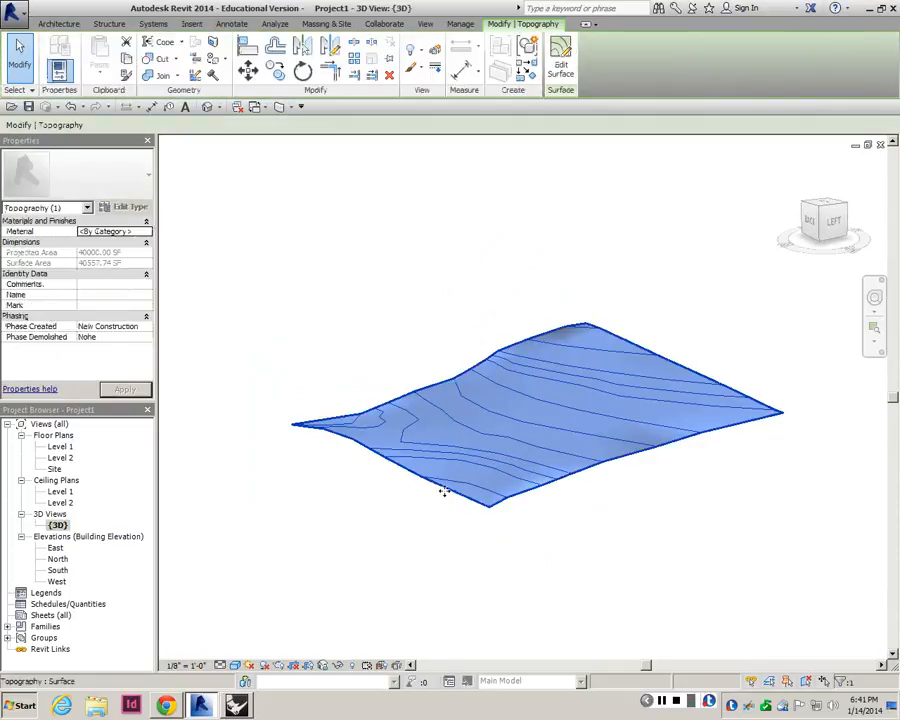
pyautogui.press('Escape')
pyautogui.click(445, 493)
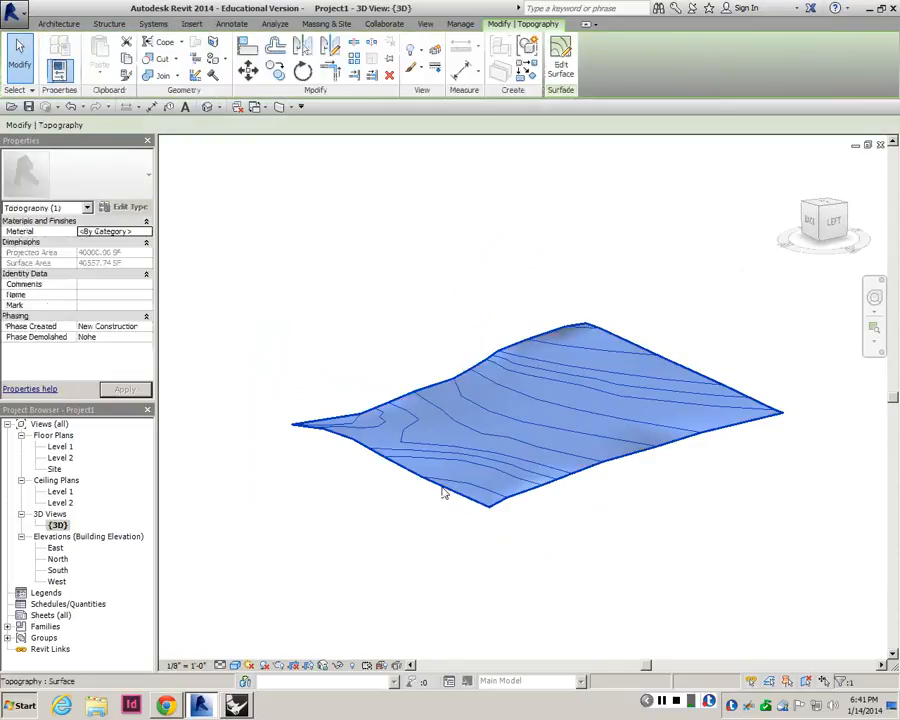
pyautogui.press('Escape')
pyautogui.click(445, 493)
pyautogui.press('Escape')
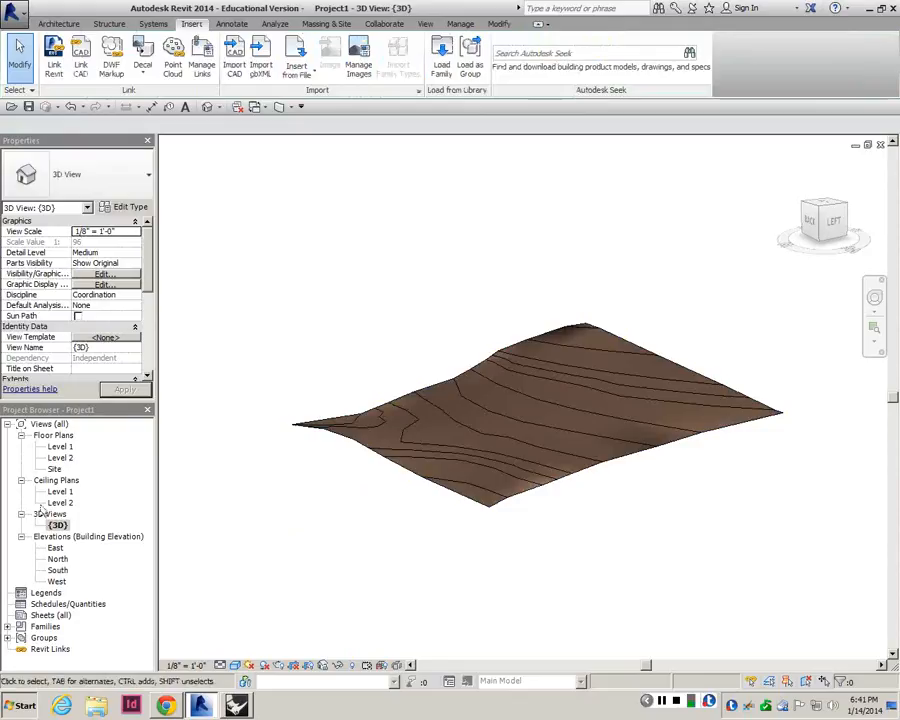
# - Open the Level 1 floor plan and save the project to the Desktop as a Revit project file named site
pyautogui.doubleClick(55, 468)
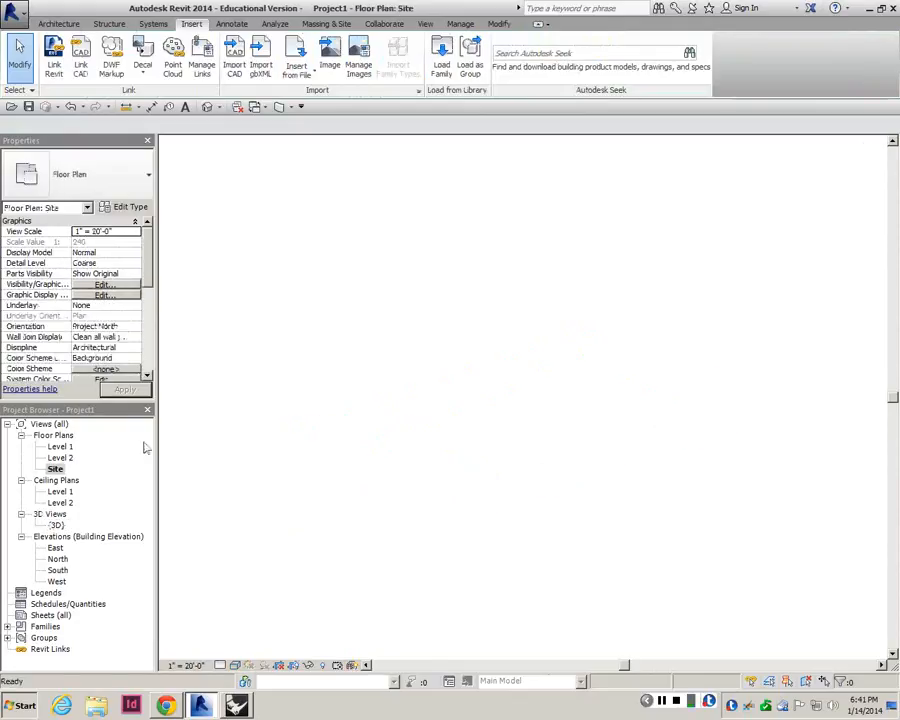
pyautogui.doubleClick(60, 446)
pyautogui.scroll(-1, 406, 374)
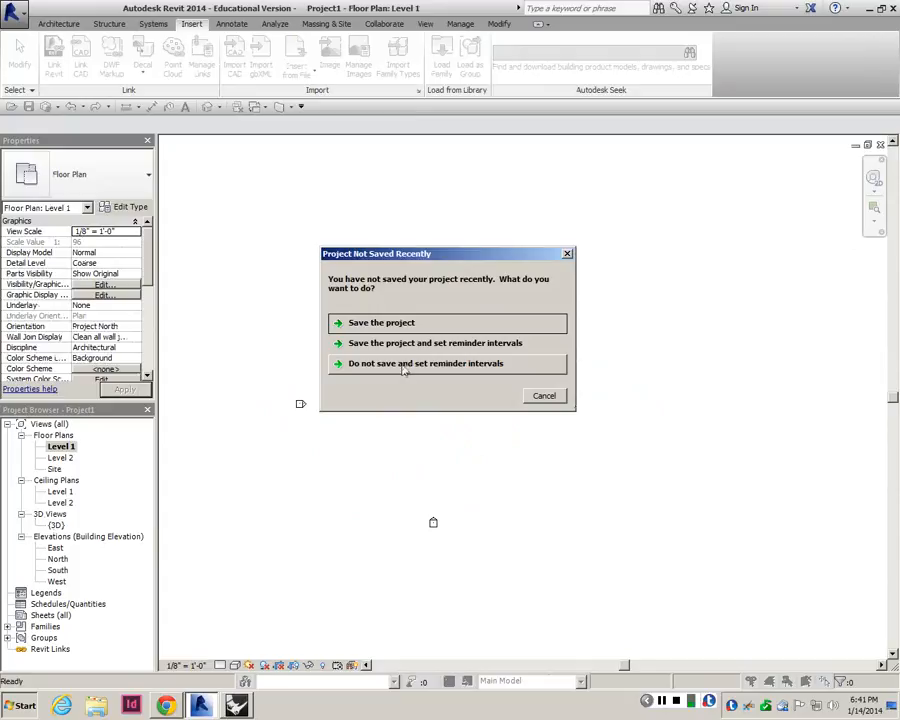
pyautogui.click(335, 321)
pyautogui.write('sitesDOne')
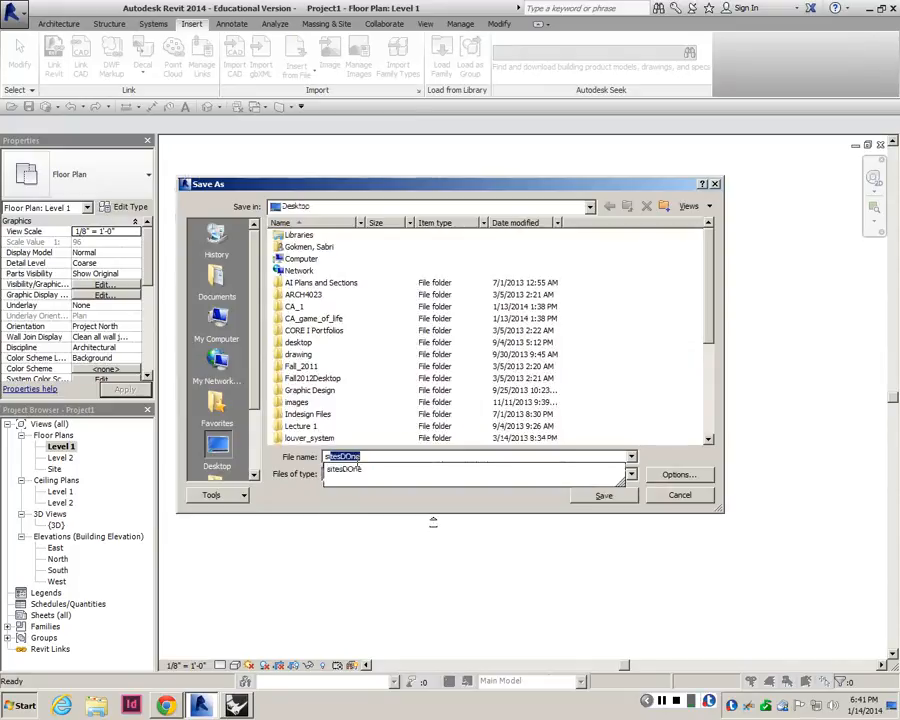
pyautogui.click(358, 467)
pyautogui.write('site')
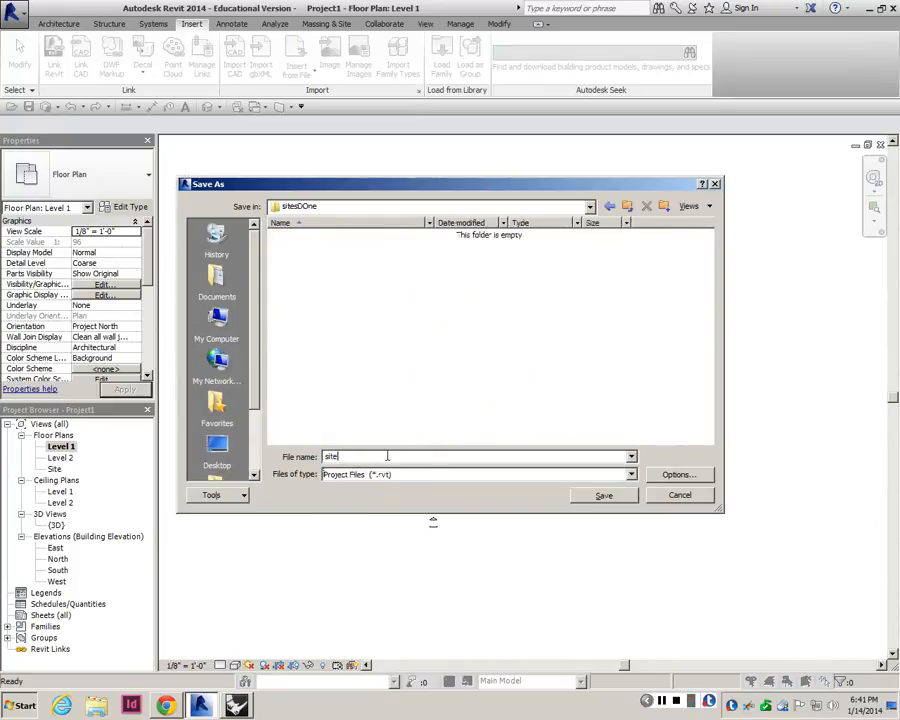
pyautogui.click(216, 450)
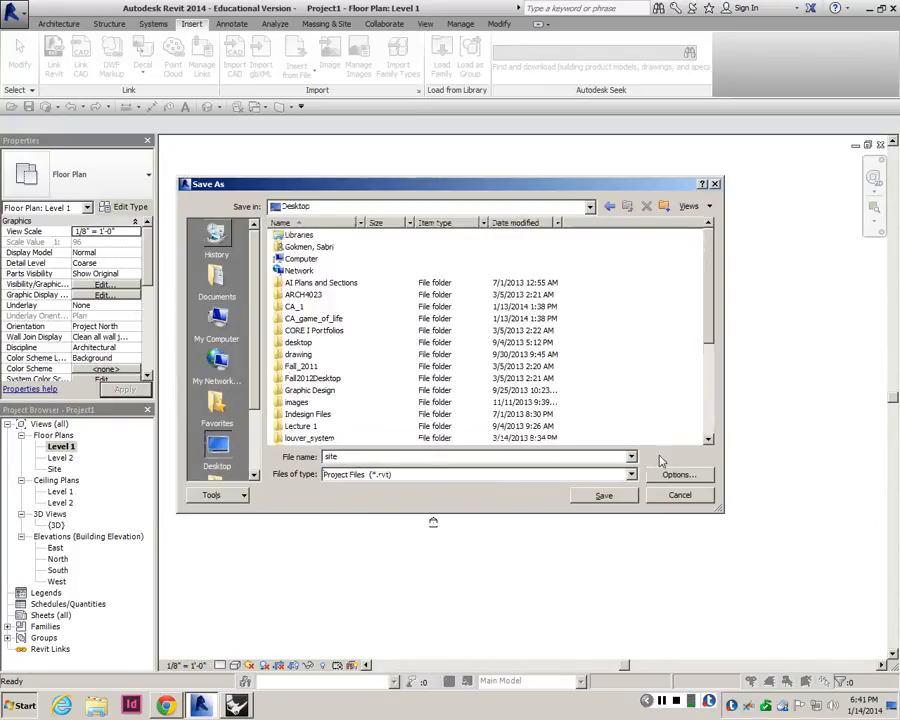
pyautogui.click(603, 495)
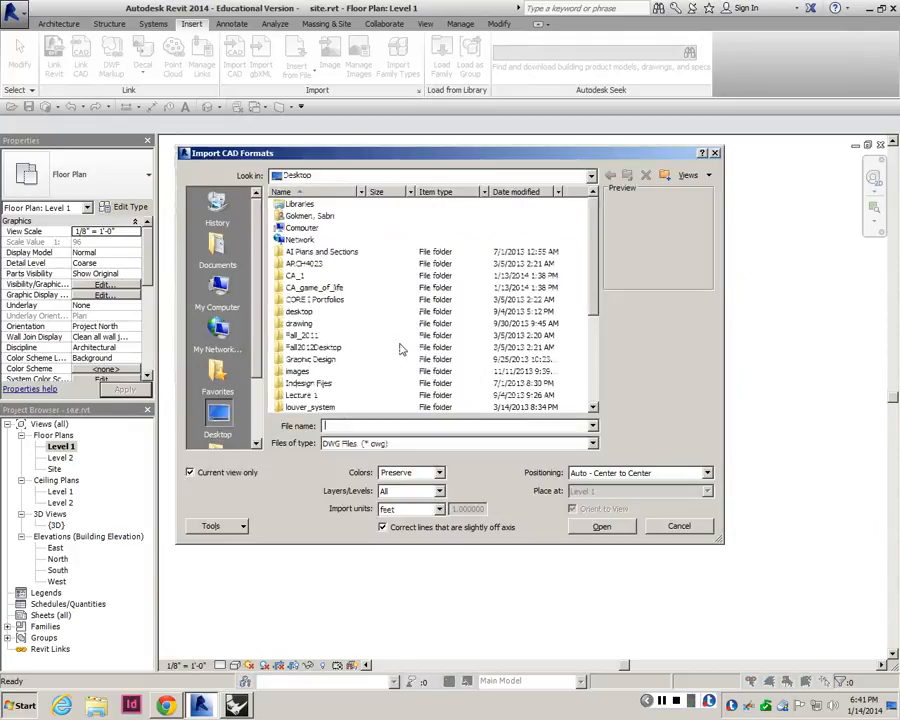
# - Import topo_3d.dwg into the Level 1 plan, current view only, in feet, with Auto - Center to Center positioning
pyautogui.scroll(-4, 568, 376)
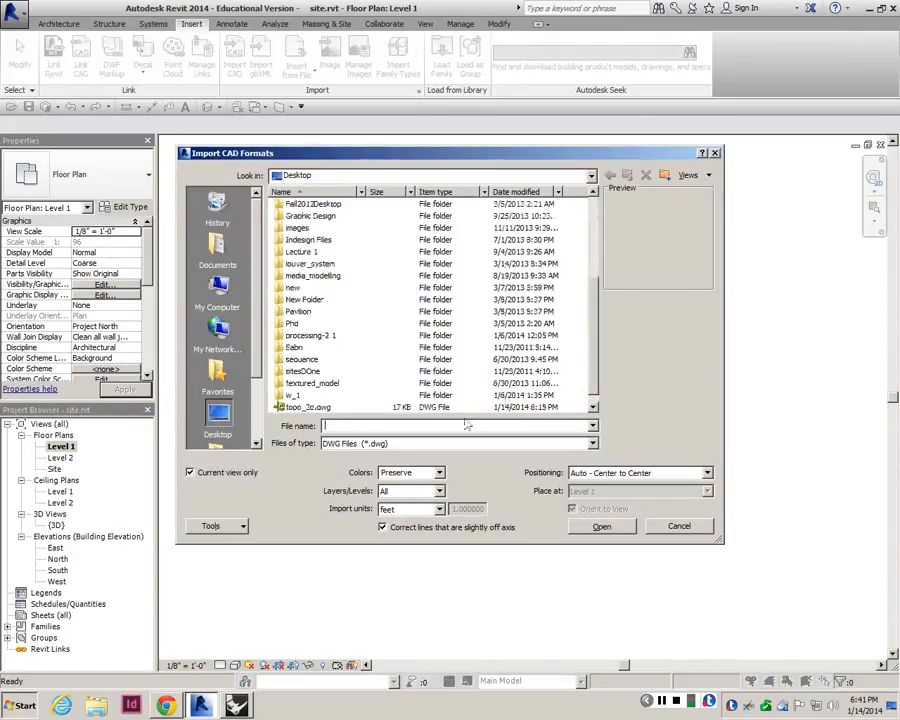
pyautogui.click(322, 407)
pyautogui.click(318, 408)
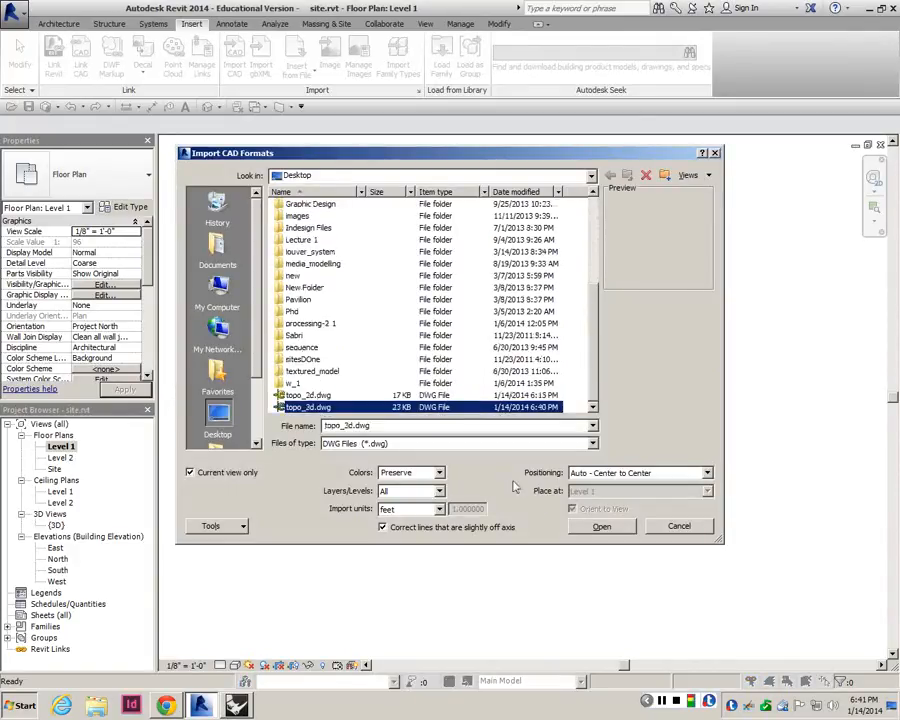
pyautogui.click(600, 528)
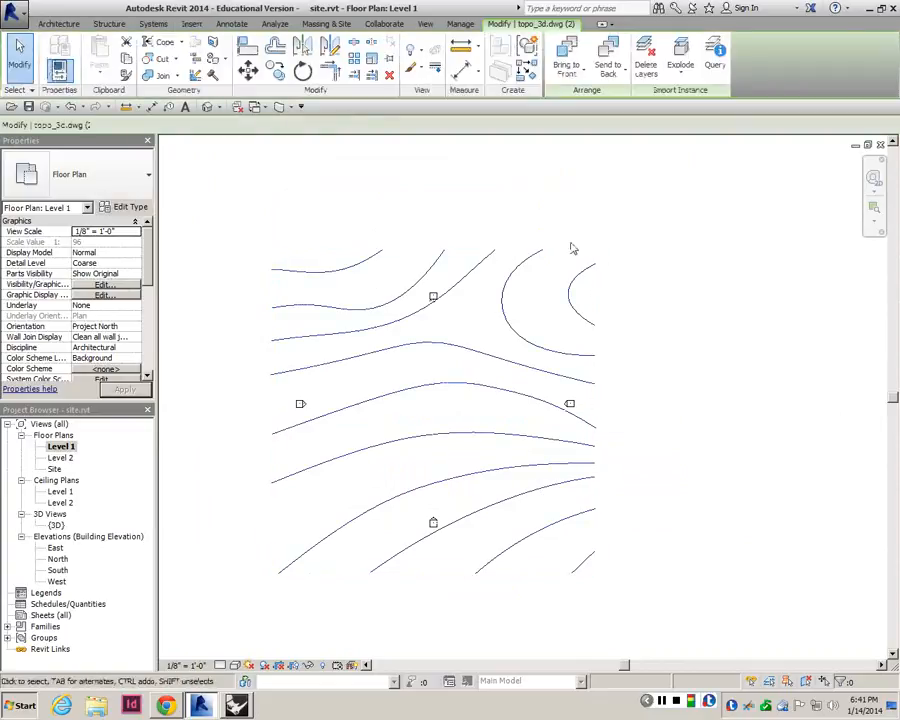
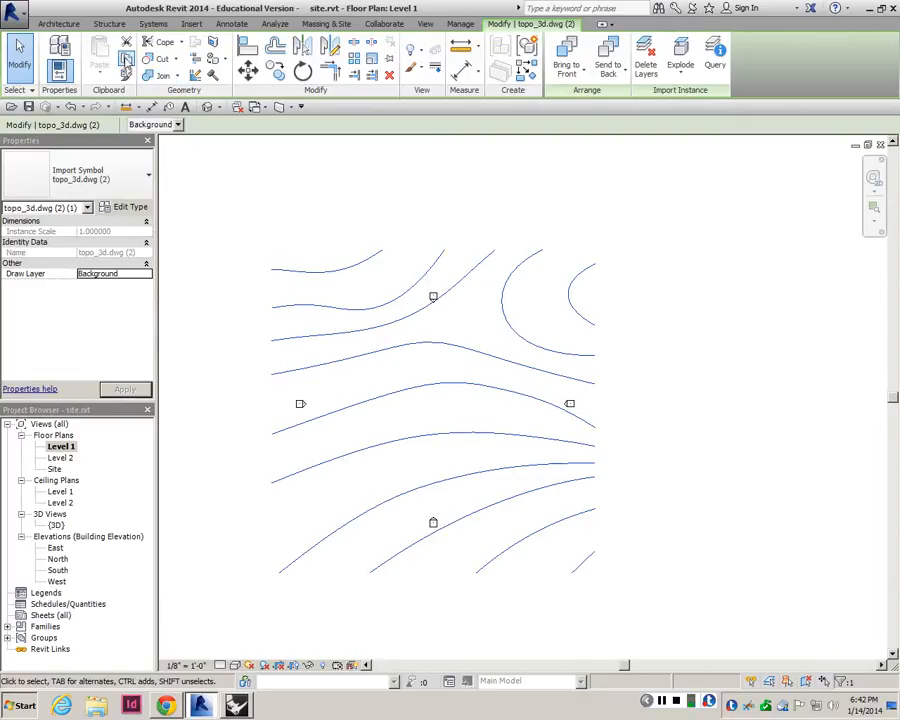
# - Copy the imported topo_3d.dwg contours from Level 1 and paste them into the Site plan beside the square boundary
pyautogui.click(126, 60)
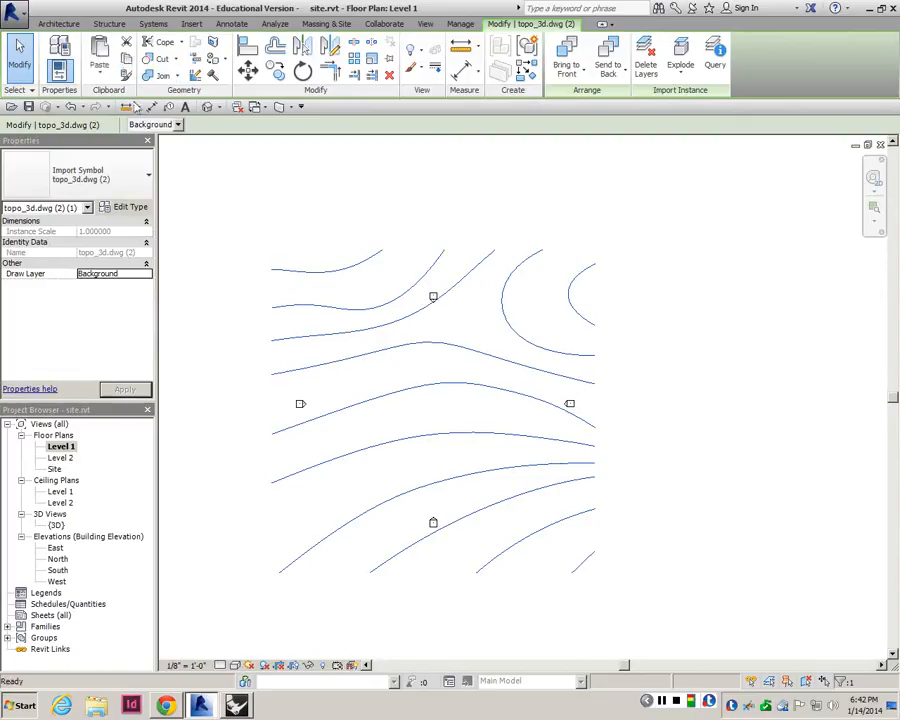
pyautogui.doubleClick(54, 469)
pyautogui.scroll(-2, 208, 372)
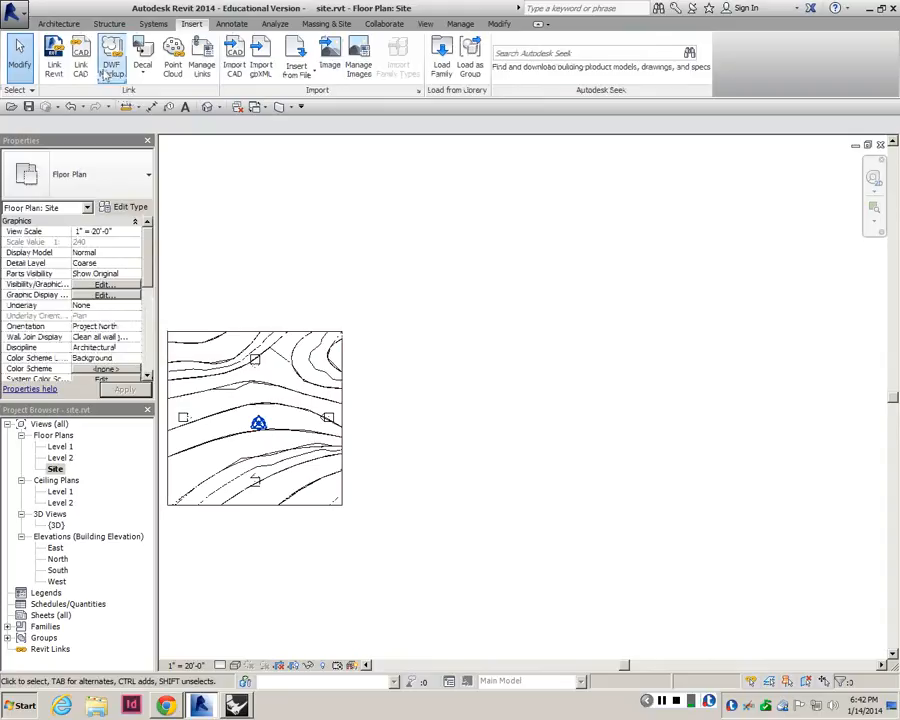
pyautogui.scroll(3, 105, 75)
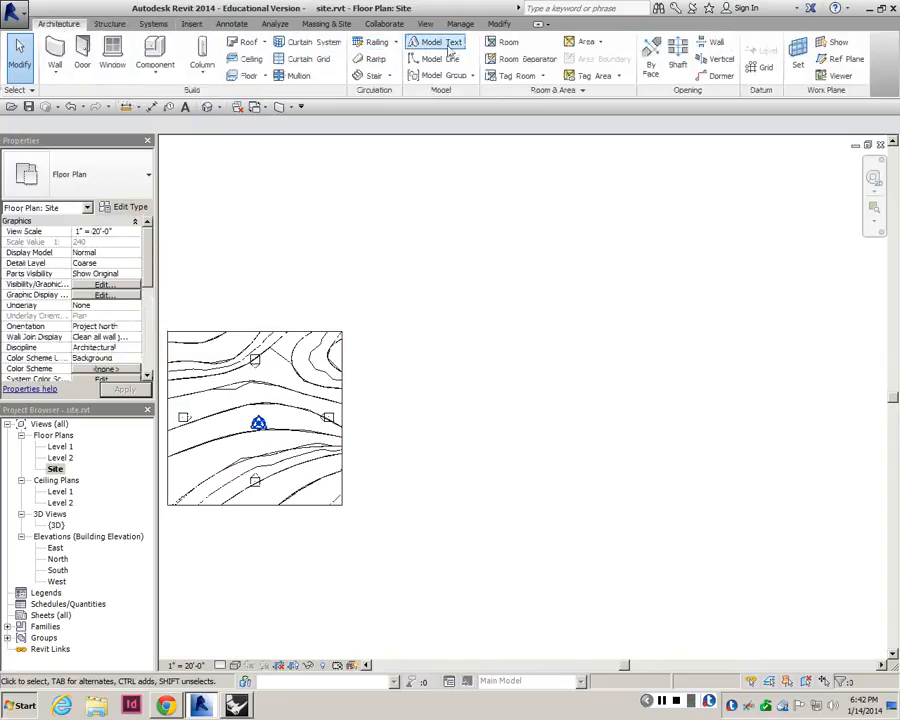
pyautogui.click(496, 25)
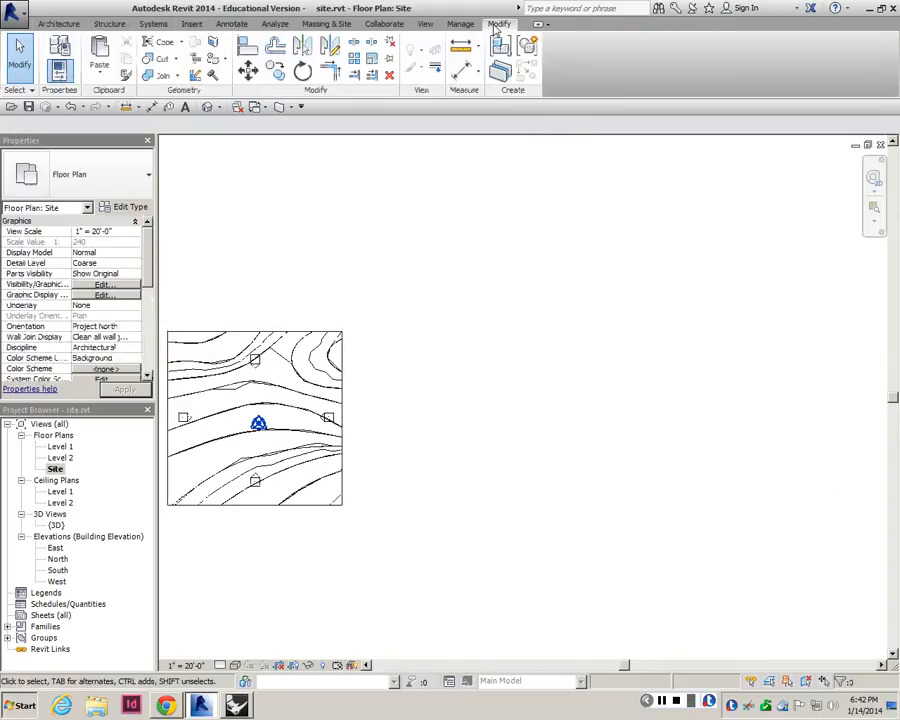
pyautogui.click(99, 68)
pyautogui.click(80, 104)
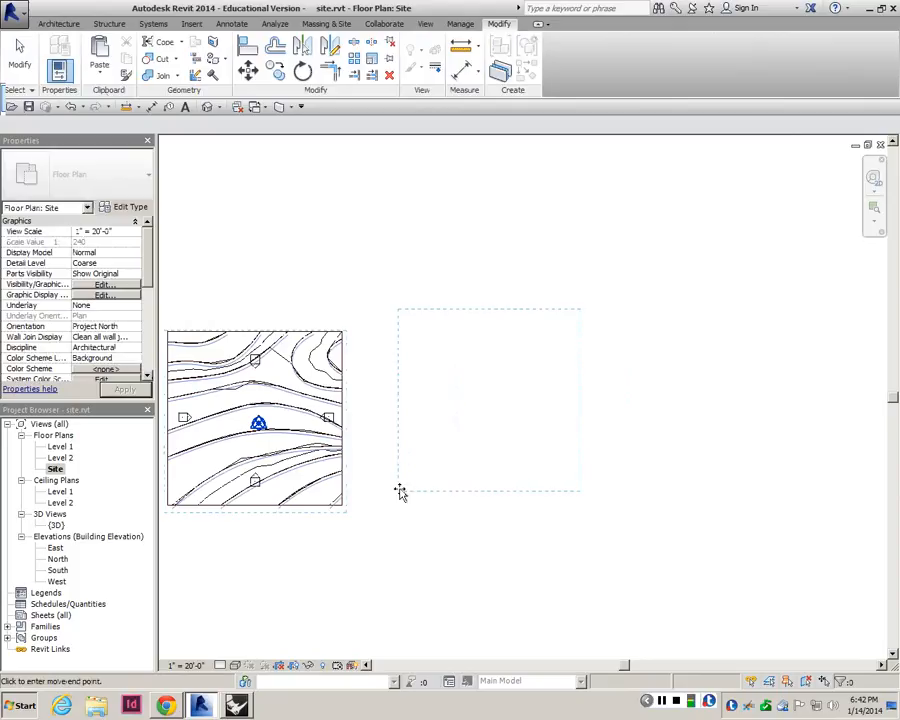
pyautogui.click(365, 509)
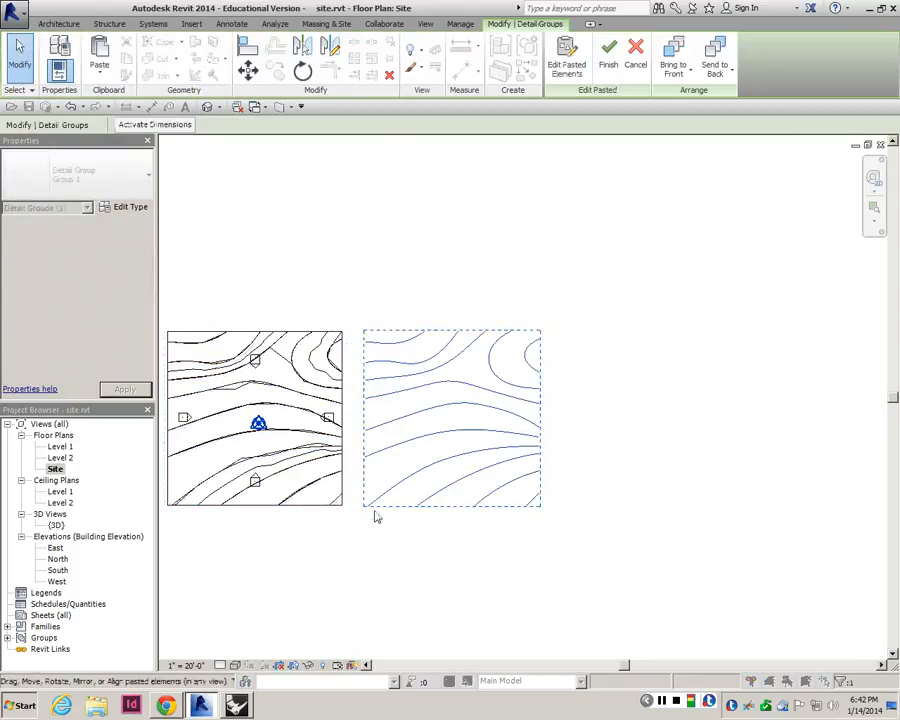
pyautogui.click(374, 515)
# - Open the {3D} view and set its visual style to Wireframe
pyautogui.scroll(-3, 451, 344)
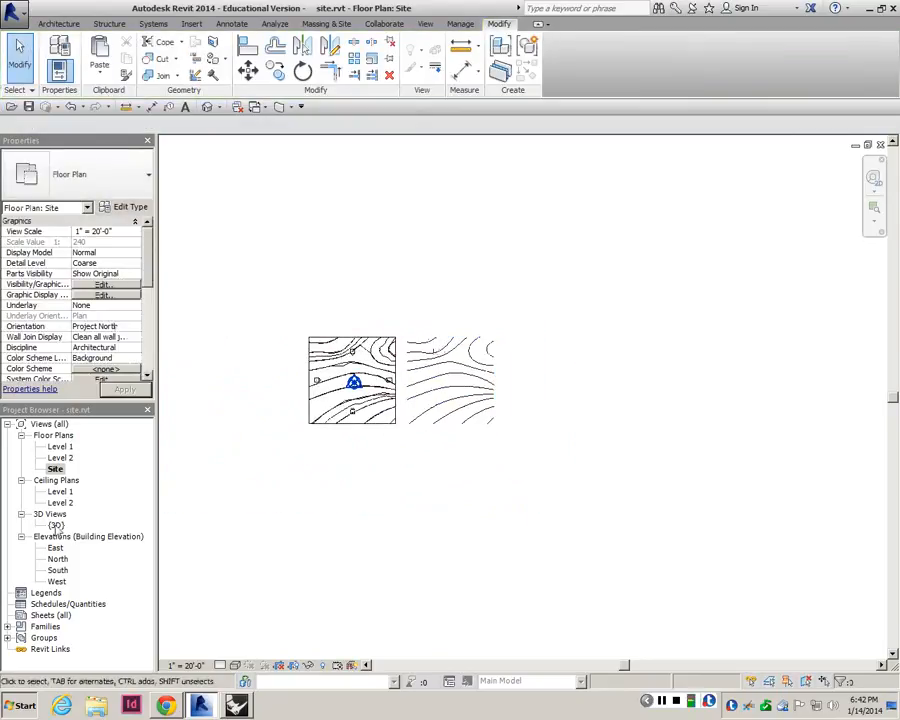
pyautogui.doubleClick(56, 525)
pyautogui.scroll(-3, 340, 404)
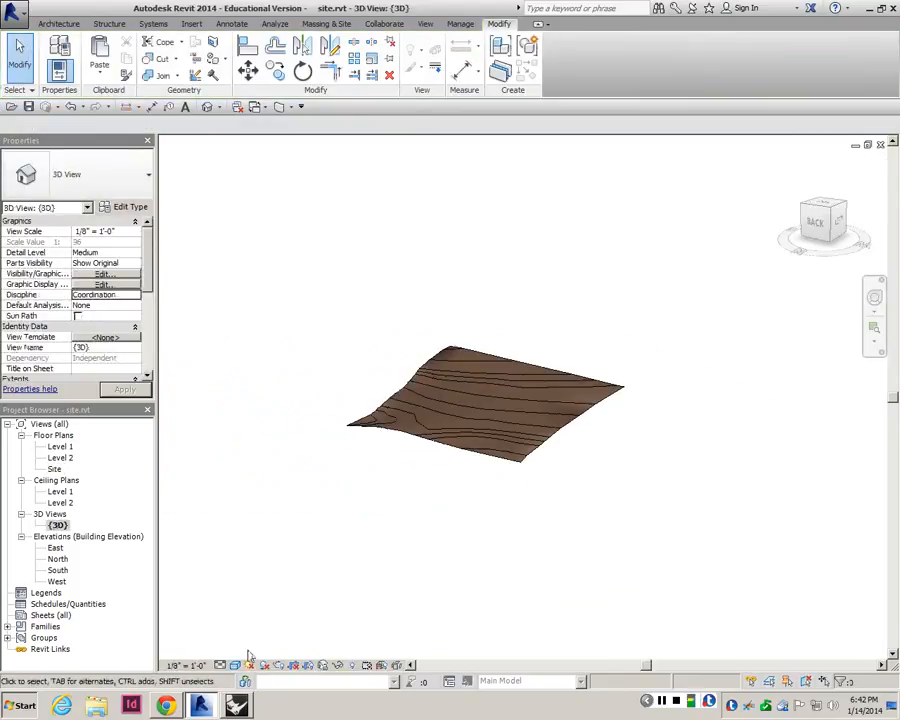
pyautogui.click(235, 665)
pyautogui.click(266, 601)
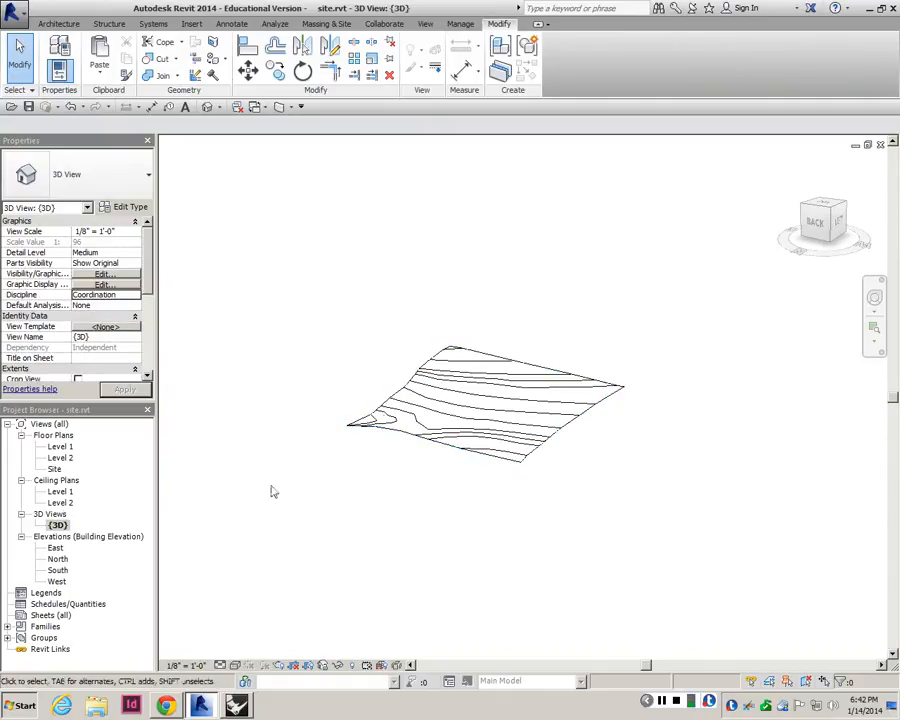
# - Examine the pasted topo_3d.dwg in the Site plan, then look for its contours around the toposurface in the {3D} view
pyautogui.doubleClick(54, 468)
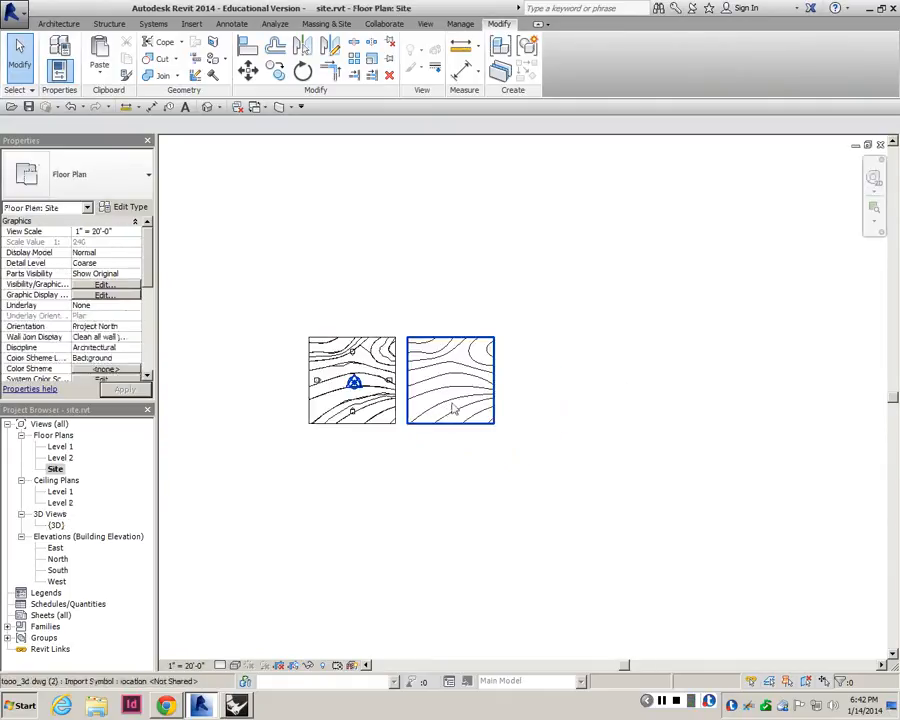
pyautogui.click(453, 408)
pyautogui.scroll(3, 422, 365)
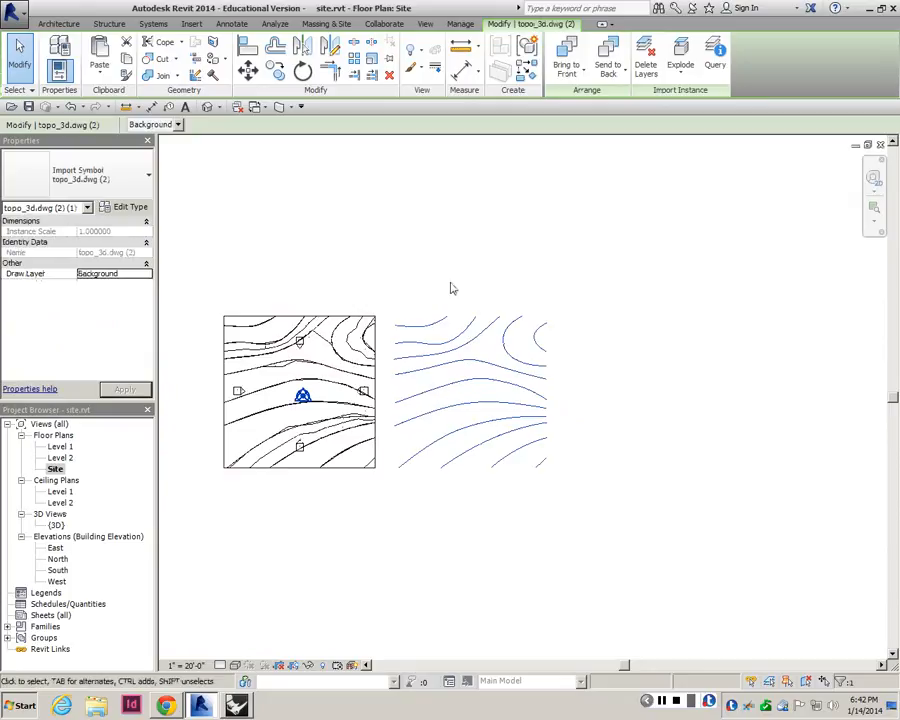
pyautogui.click(424, 302)
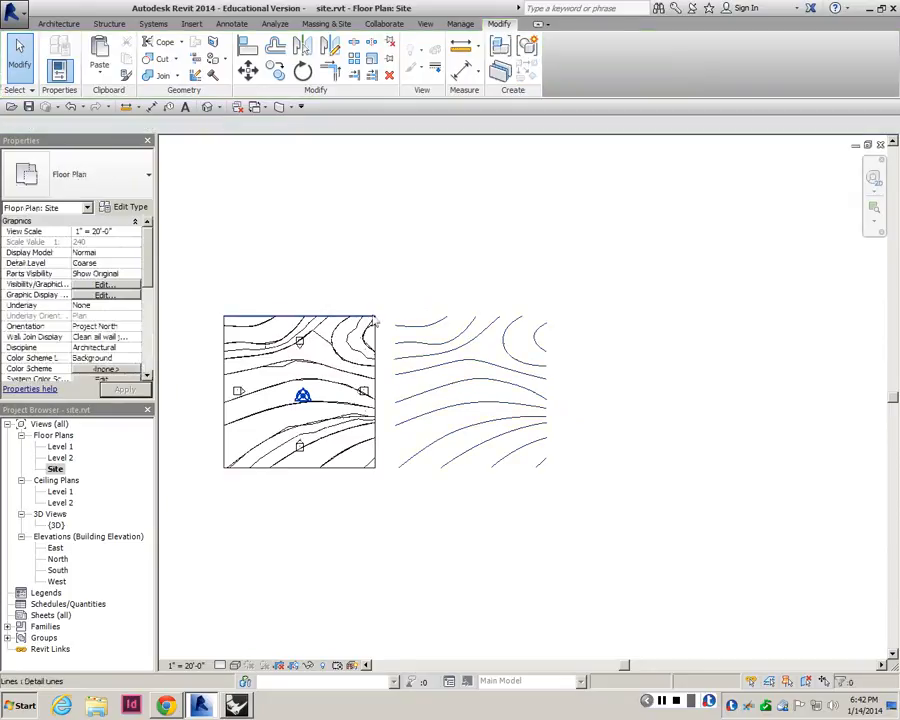
pyautogui.rightClick(370, 280)
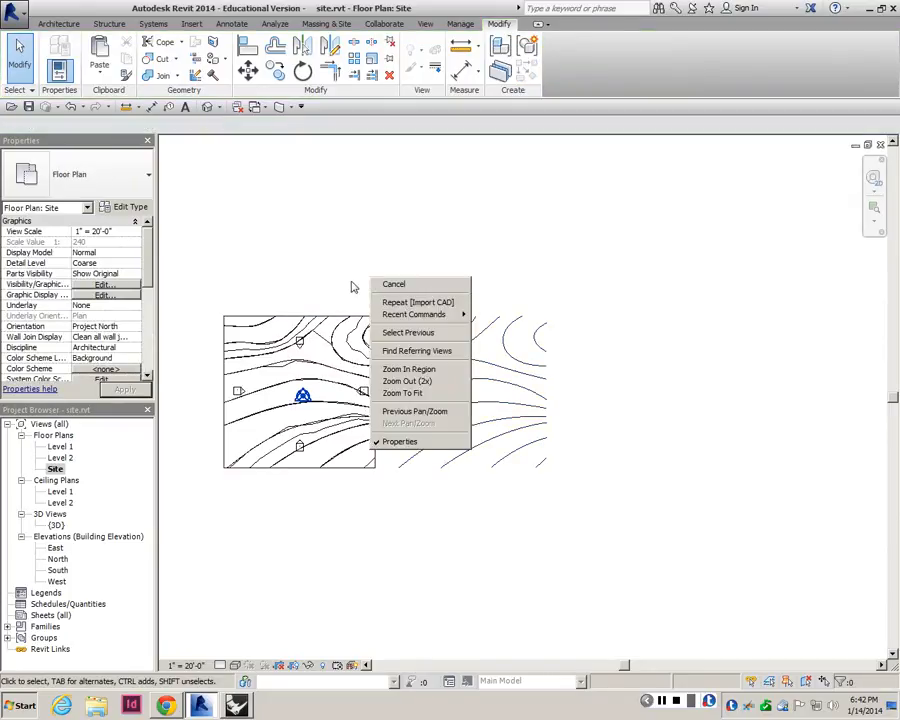
pyautogui.click(352, 287)
pyautogui.doubleClick(57, 525)
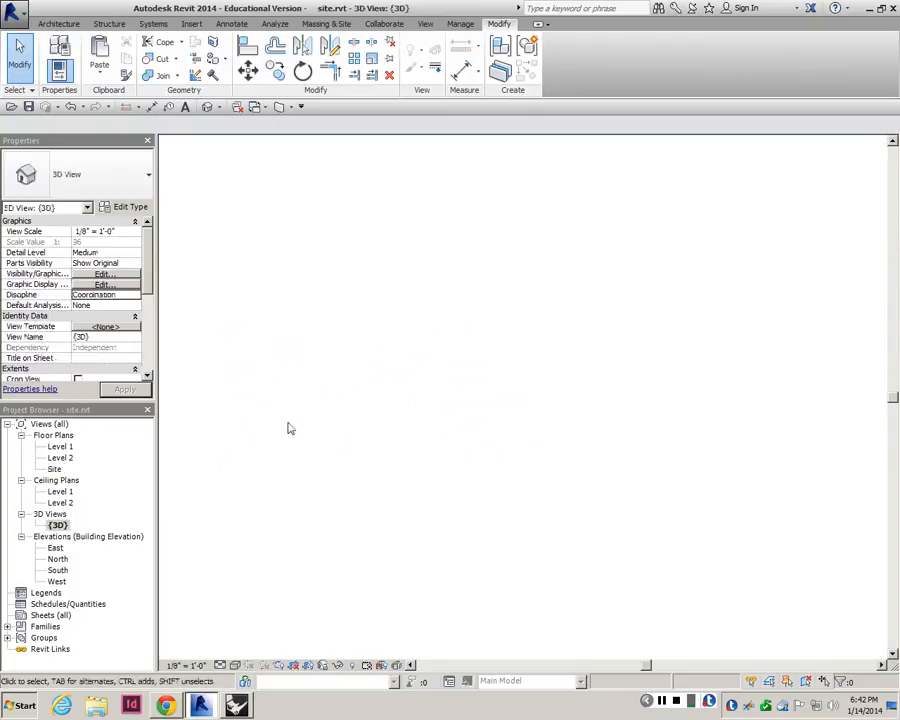
pyautogui.press('a')
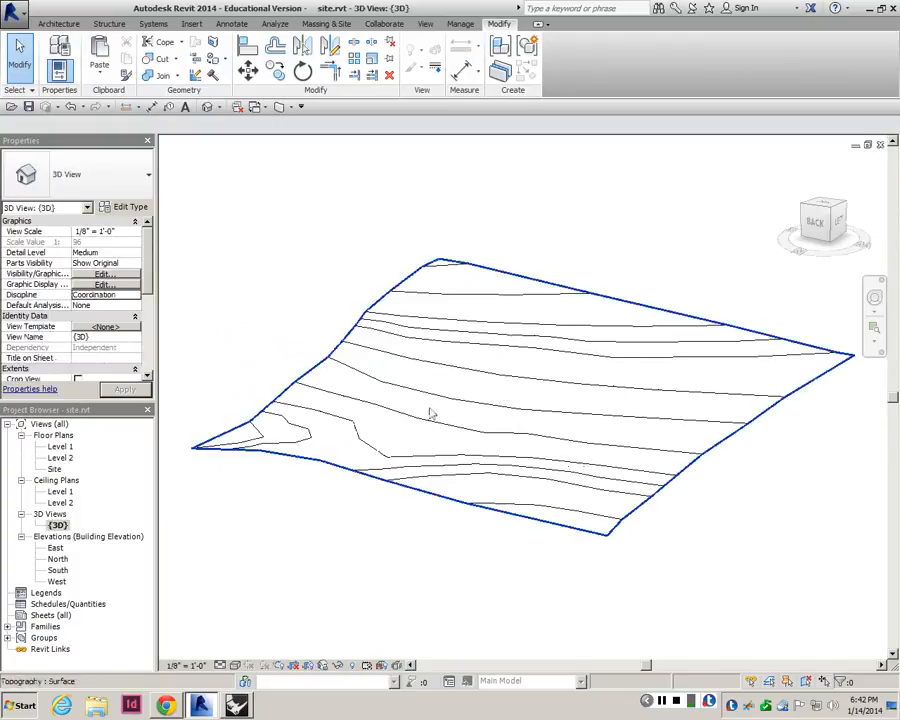
pyautogui.scroll(-3, 429, 410)
pyautogui.keyDown('shift'); pyautogui.moveTo(429, 410); pyautogui.dragTo(358, 433, button='middle'); pyautogui.keyUp('shift')
# - Return to the Site plan with nothing selected and start a new toposurface for the pasted contours
pyautogui.doubleClick(54, 468)
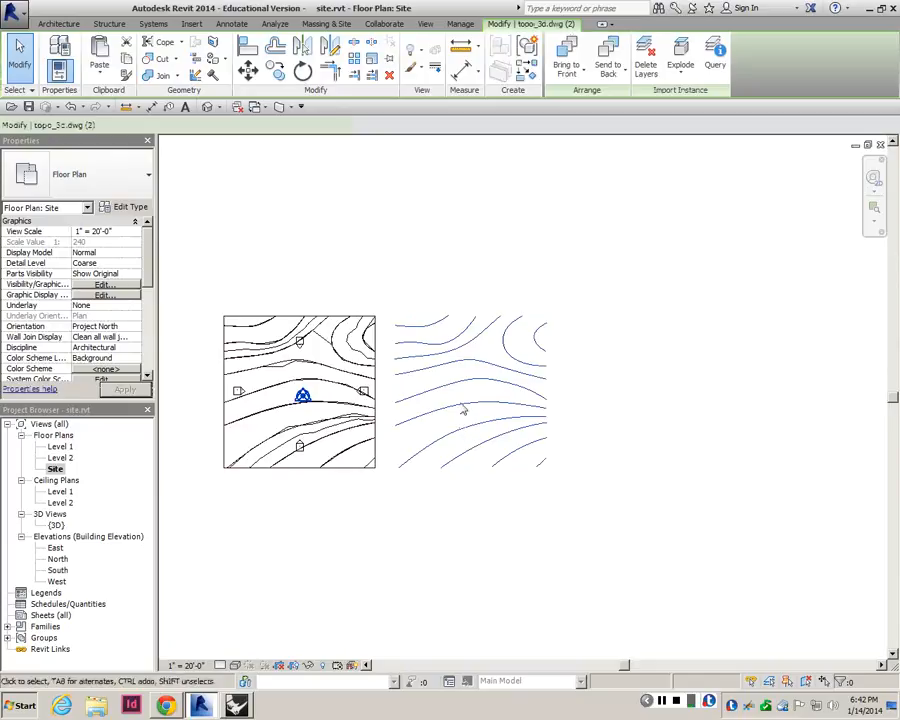
pyautogui.scroll(2, 475, 360)
pyautogui.click(473, 227)
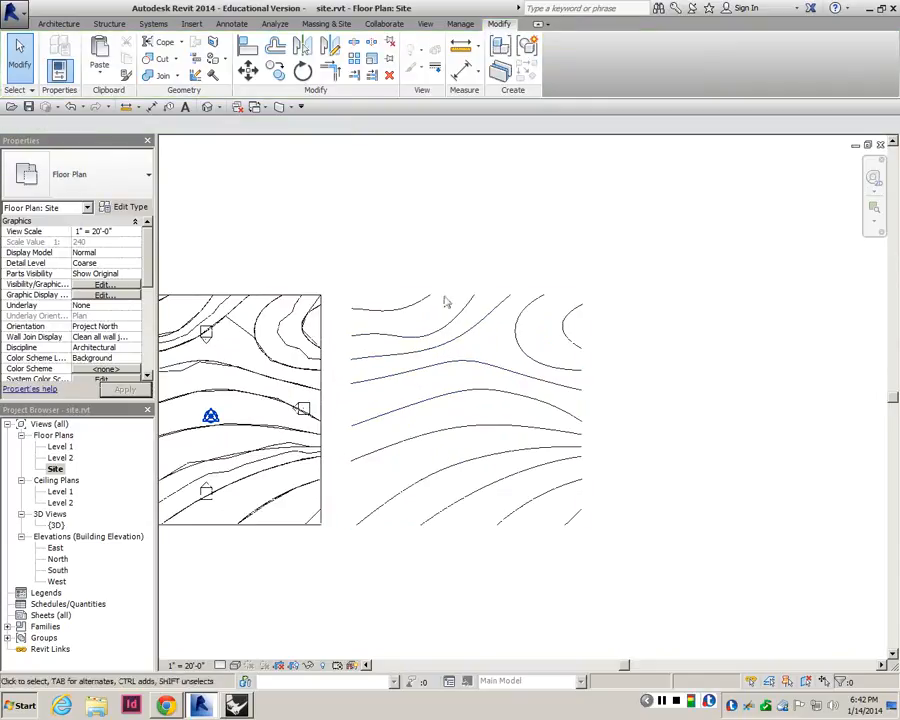
pyautogui.scroll(-2, 455, 310)
pyautogui.scroll(1, 543, 400)
pyautogui.scroll(1, 543, 400)
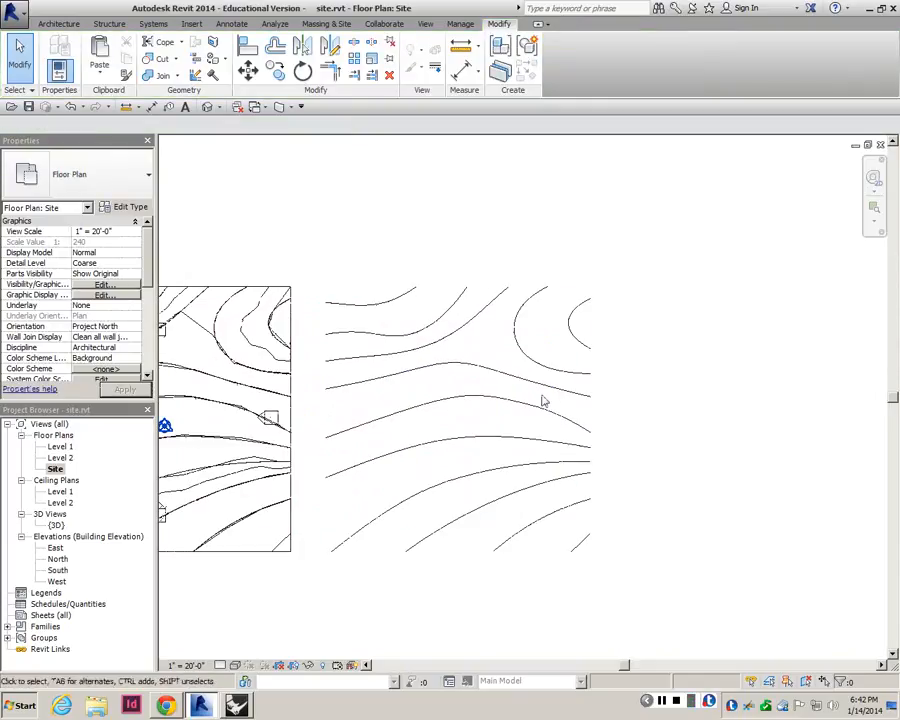
pyautogui.click(330, 25)
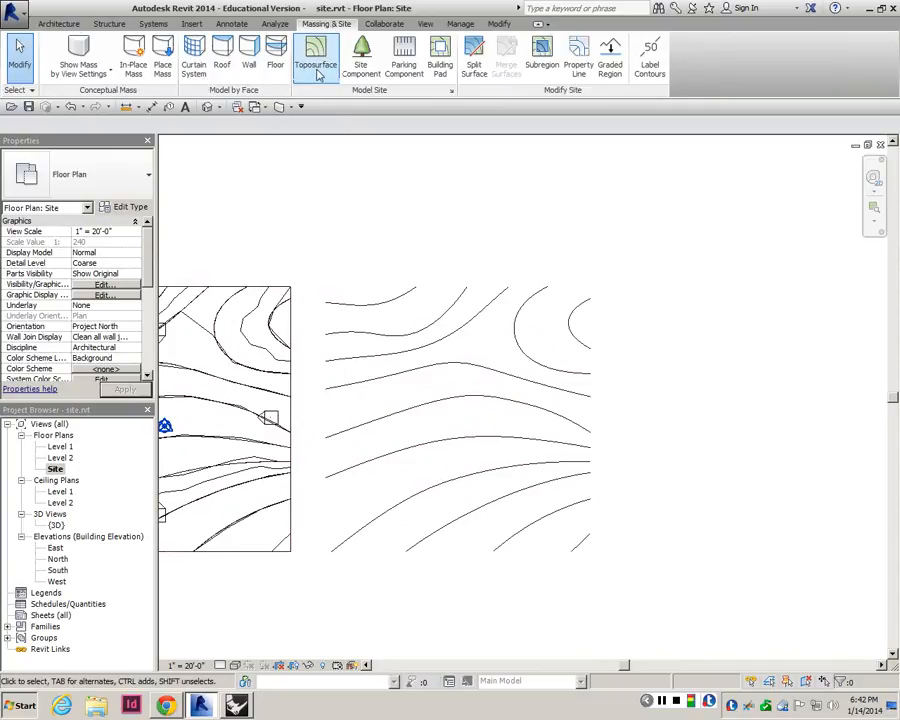
pyautogui.click(317, 70)
pyautogui.click(577, 250)
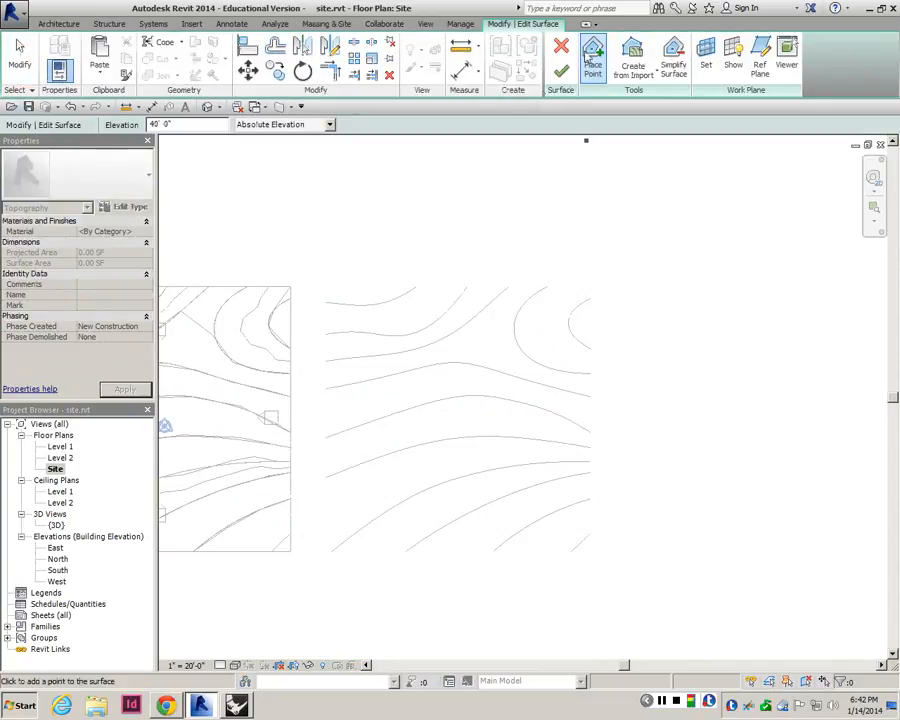
# - Try to create the toposurface from the pasted topo_3d.dwg import instance in the Site plan, and cancel the surface edit
pyautogui.click(641, 79)
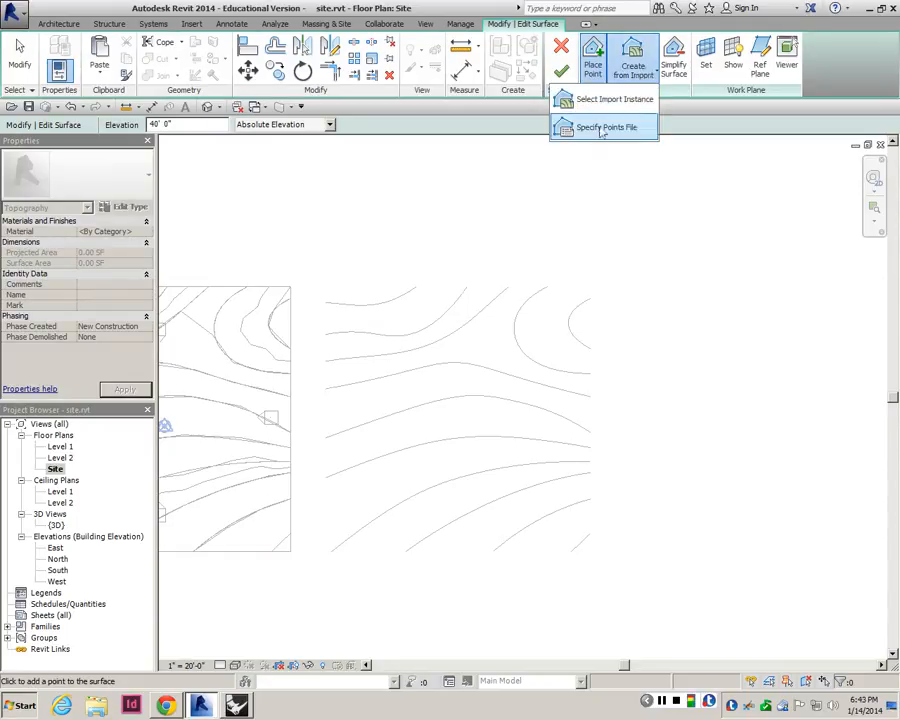
pyautogui.click(600, 100)
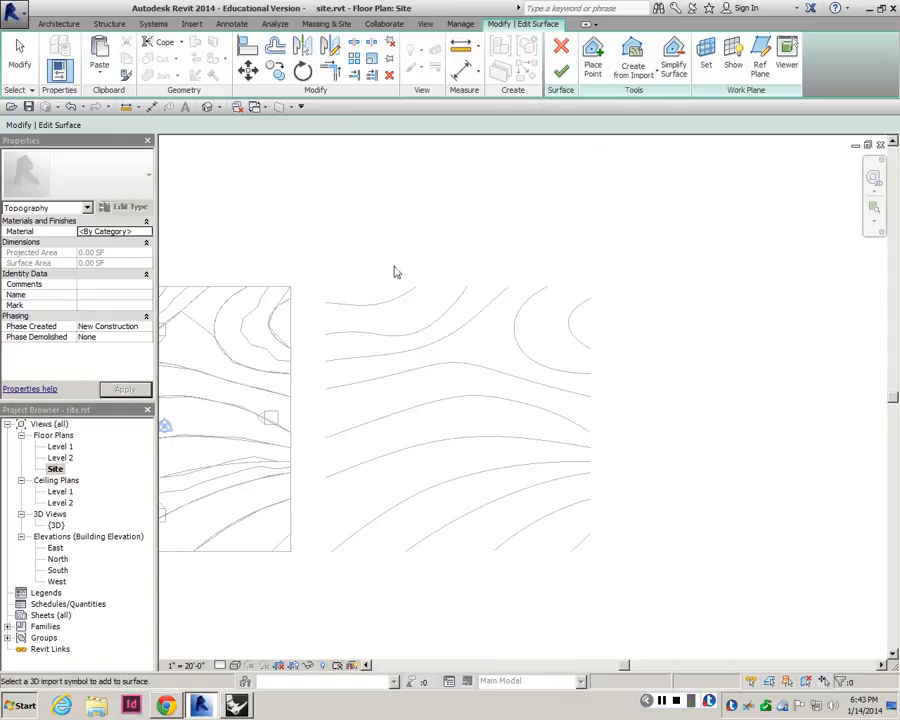
pyautogui.scroll(-3, 526, 281)
pyautogui.scroll(3, 524, 290)
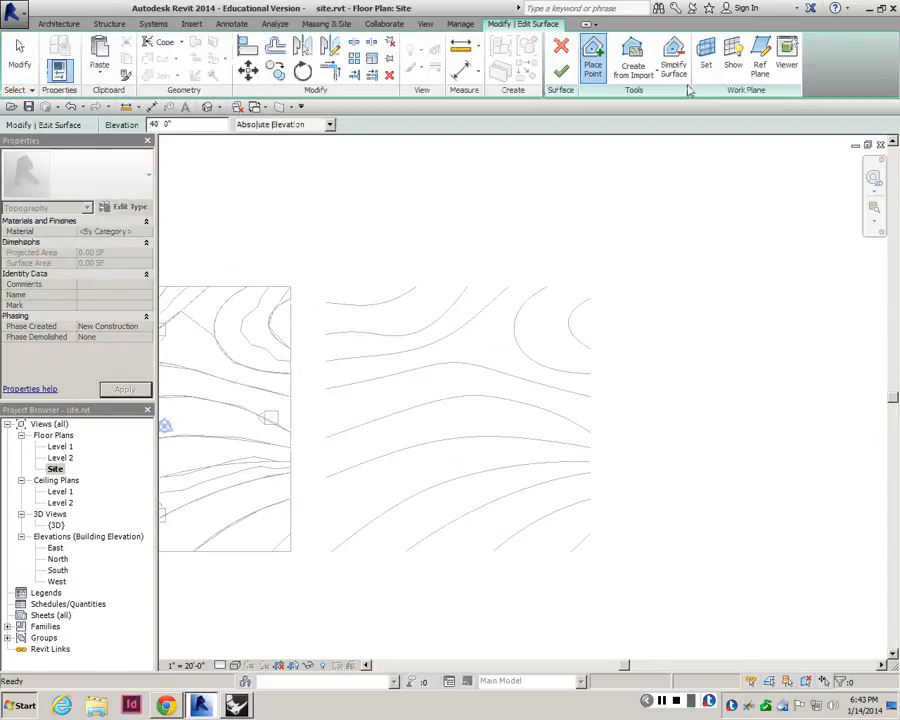
pyautogui.click(633, 68)
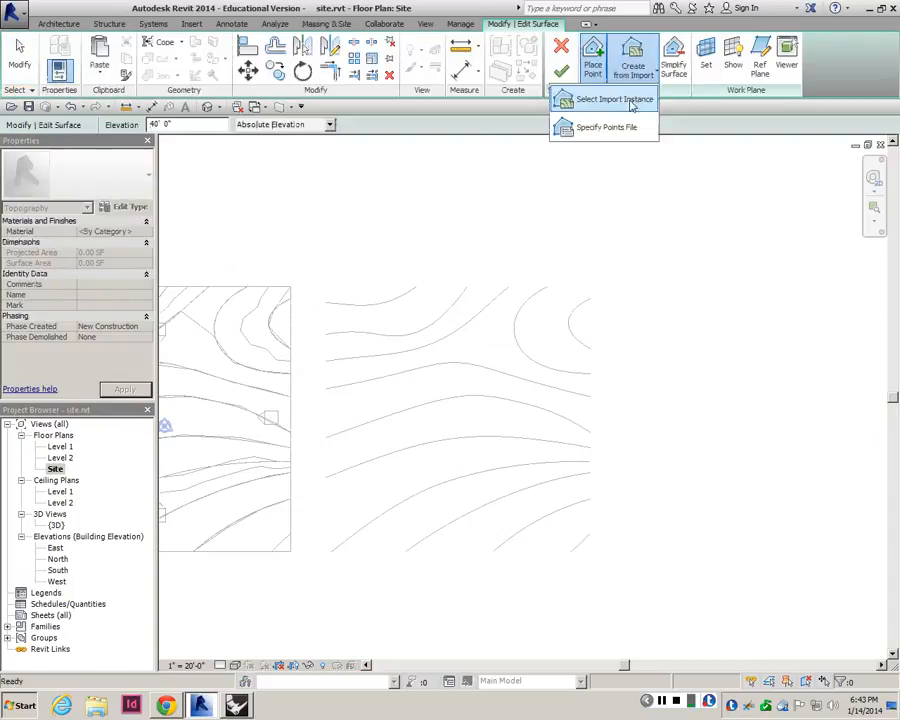
pyautogui.click(614, 100)
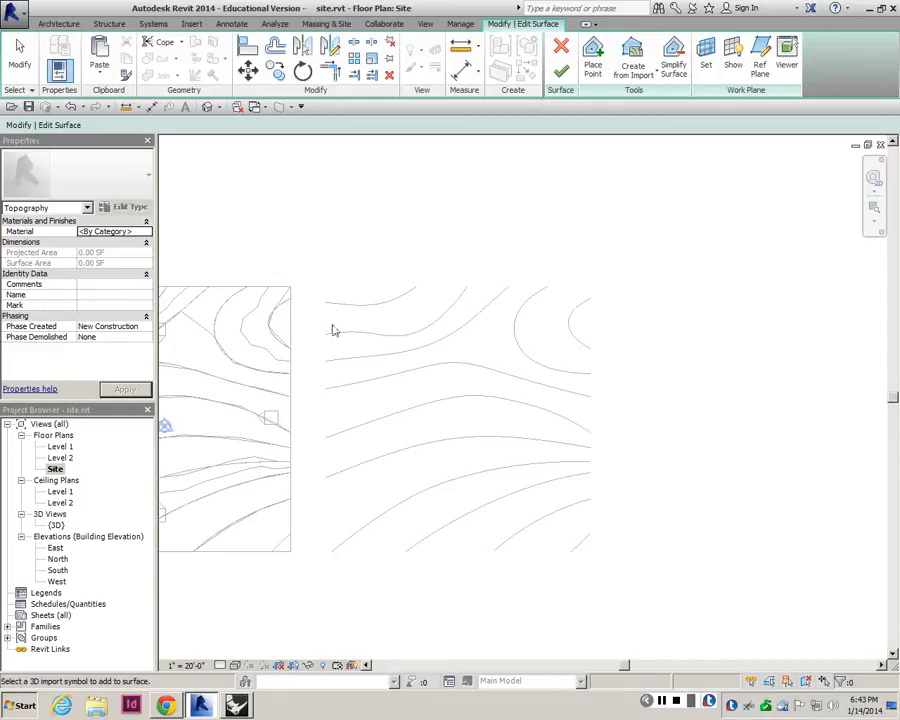
pyautogui.click(561, 47)
# - Select the pasted topo_3d.dwg contours, then retry a new toposurface from an import instance and cancel it
pyautogui.click(532, 302)
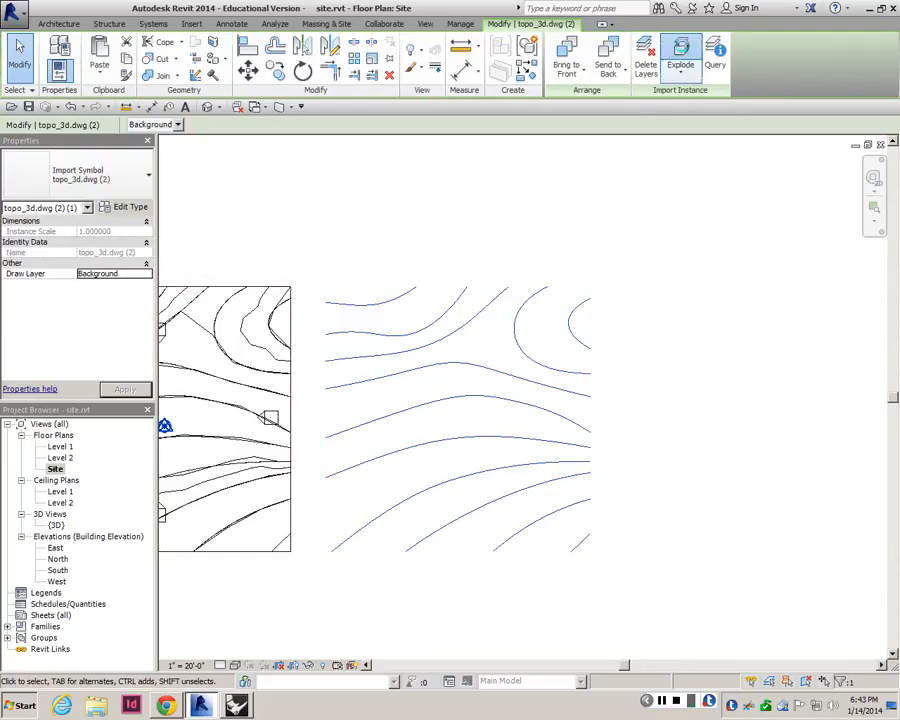
pyautogui.click(680, 55)
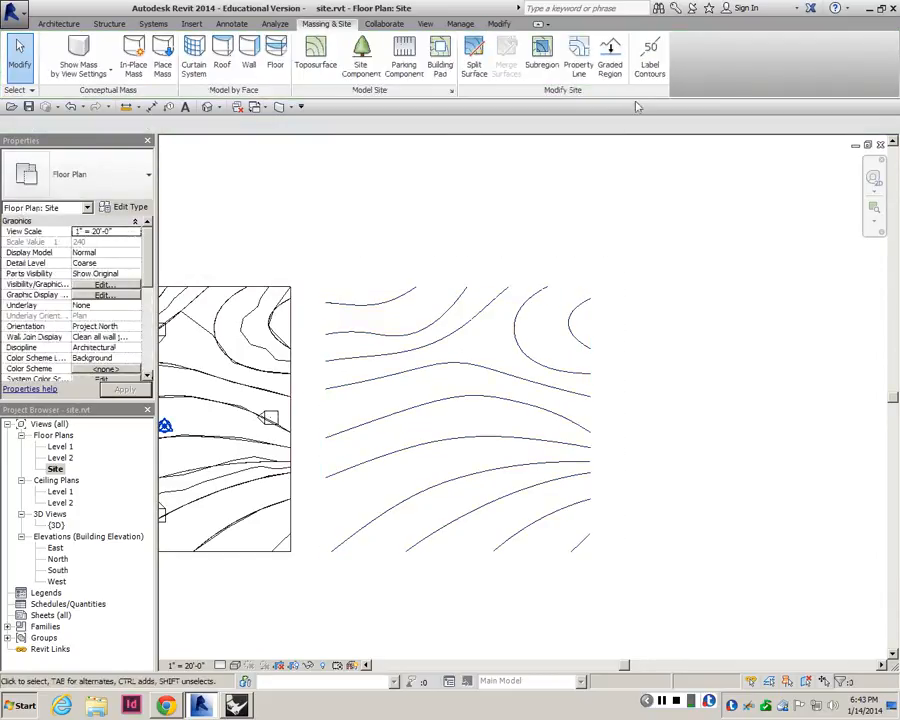
pyautogui.click(308, 64)
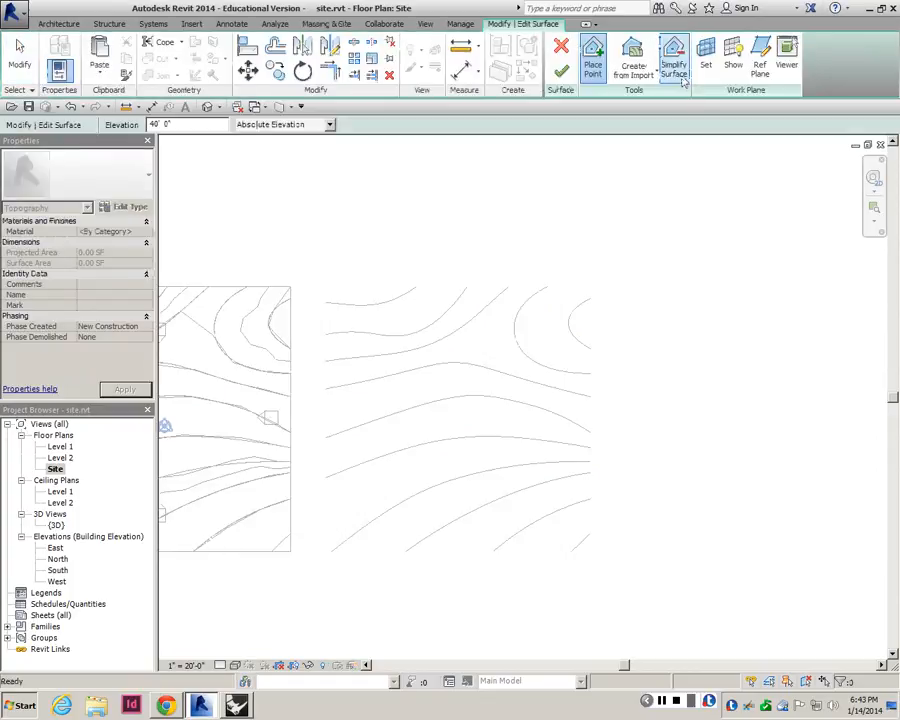
pyautogui.click(632, 62)
pyautogui.click(607, 100)
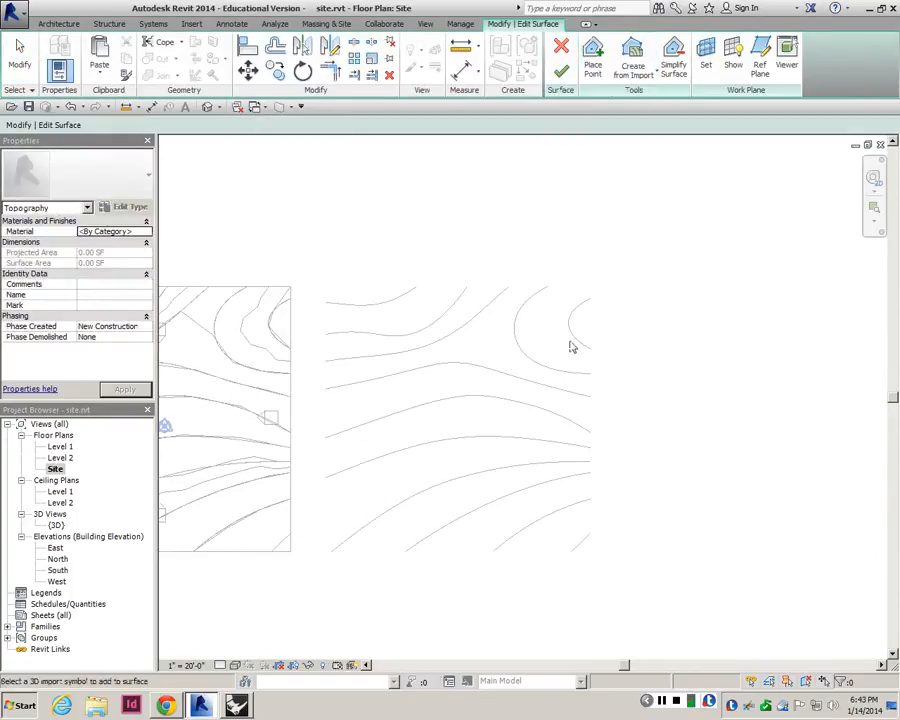
pyautogui.click(559, 50)
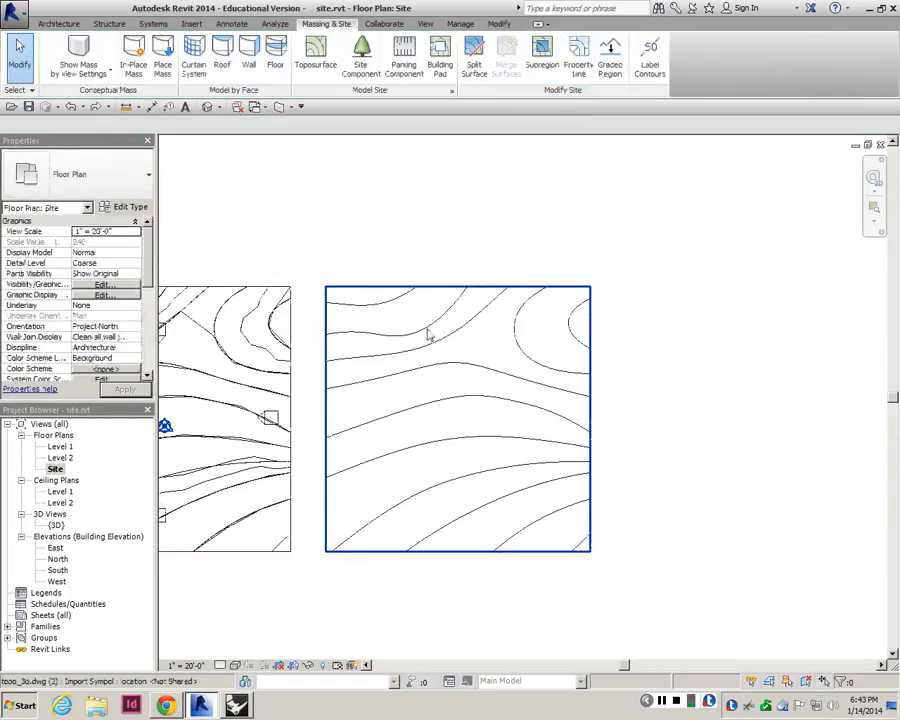
# - Check the pasted contours by selecting and deselecting them, then attempt another toposurface from the import instance
pyautogui.click(428, 335)
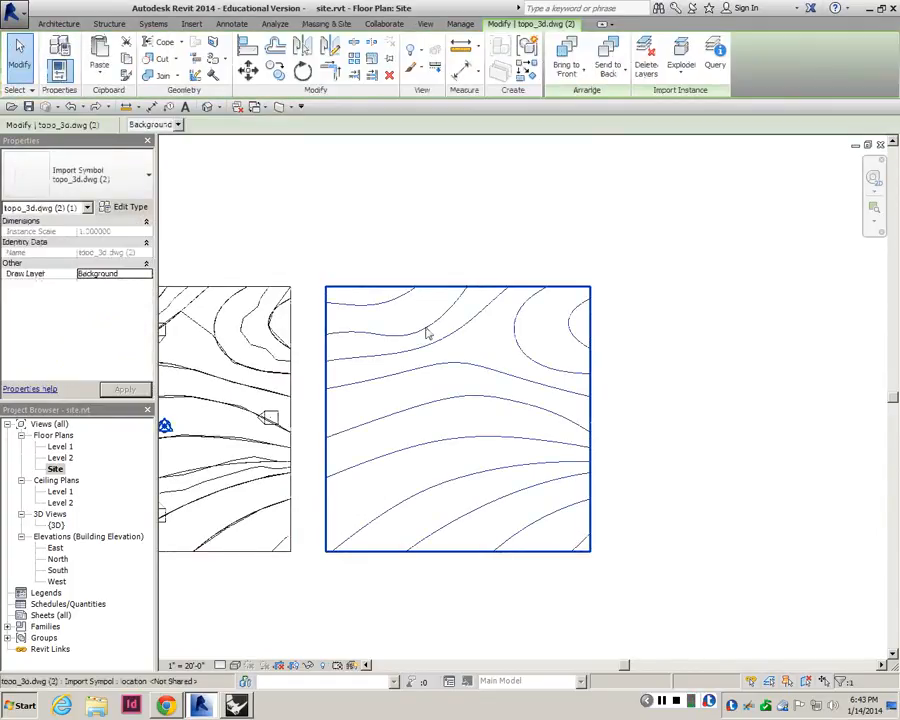
pyautogui.click(501, 236)
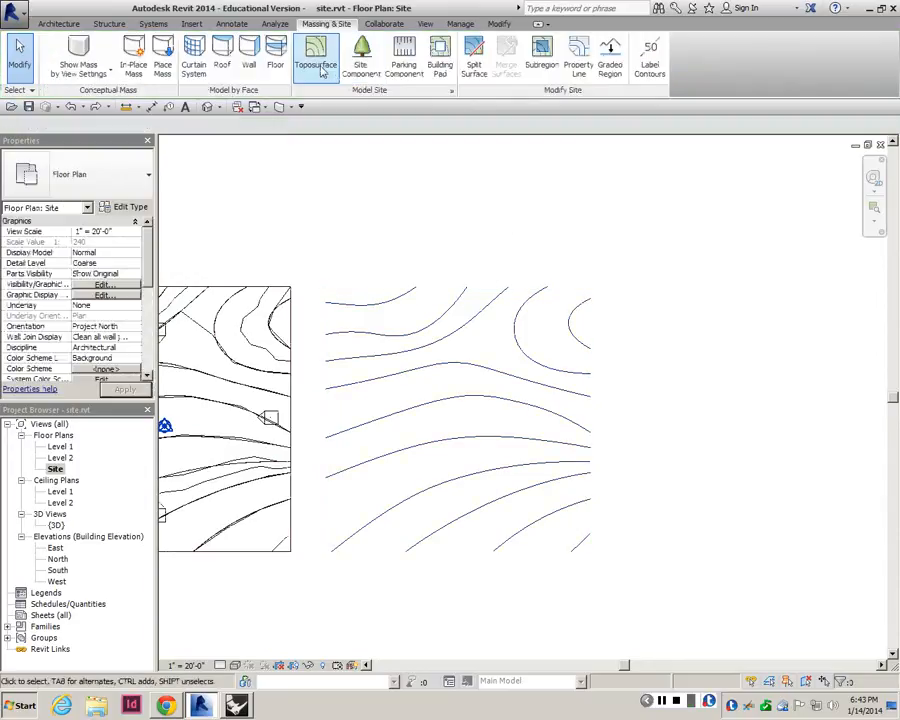
pyautogui.click(318, 66)
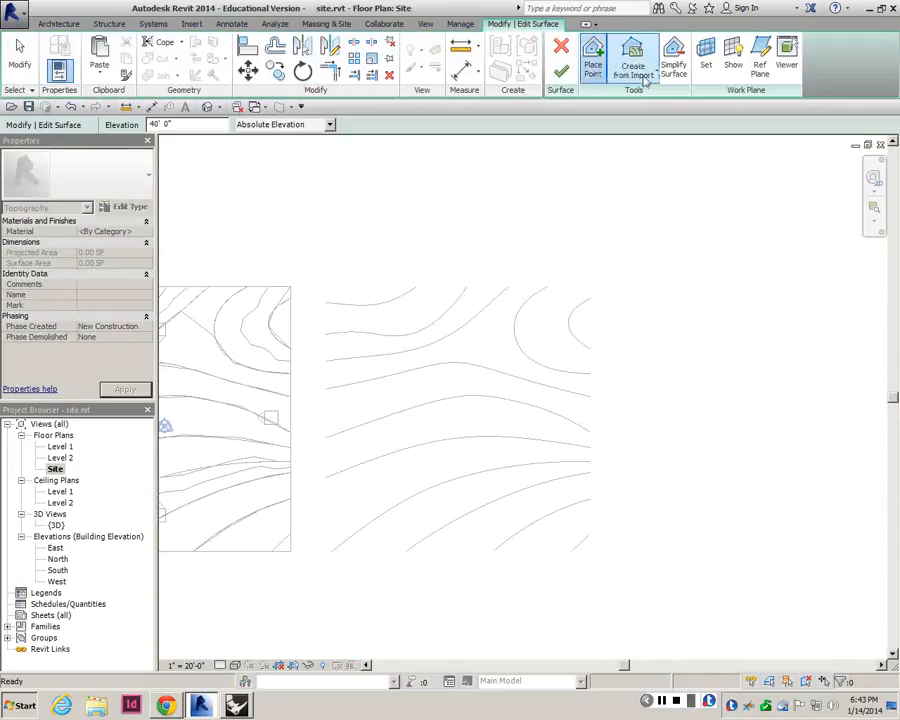
pyautogui.click(646, 80)
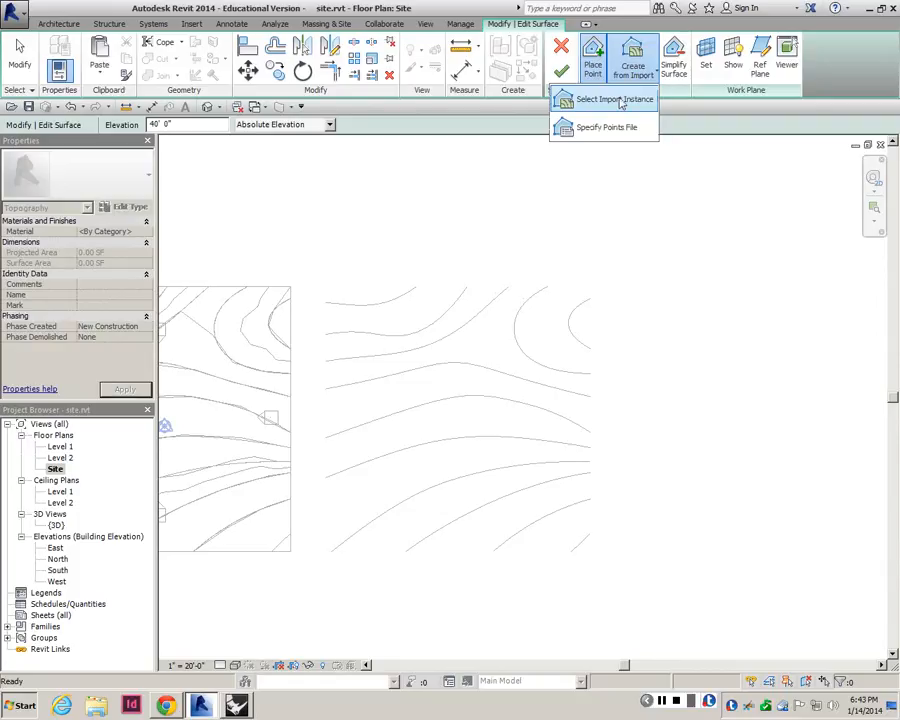
pyautogui.click(615, 99)
pyautogui.click(576, 340)
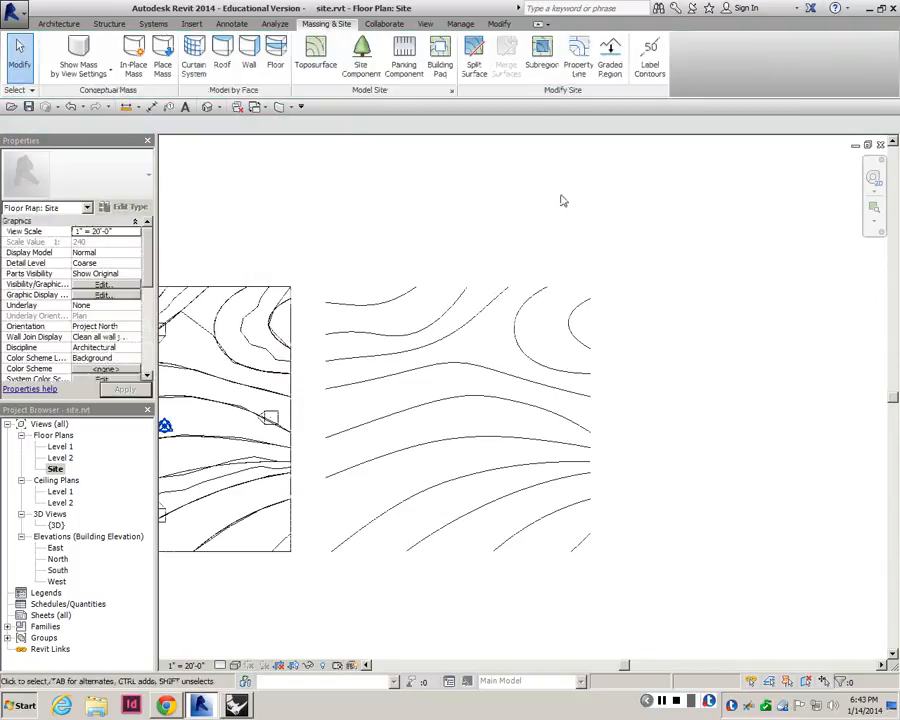
# - Open the {3D} view at full size to examine the existing toposurface
pyautogui.press('3')
pyautogui.press('d')
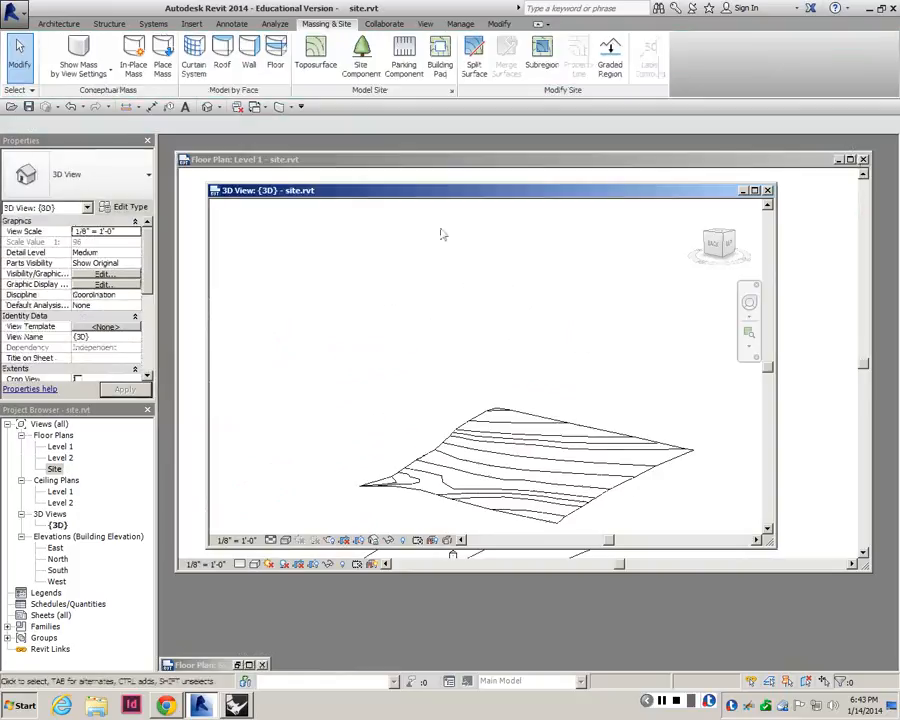
pyautogui.click(755, 190)
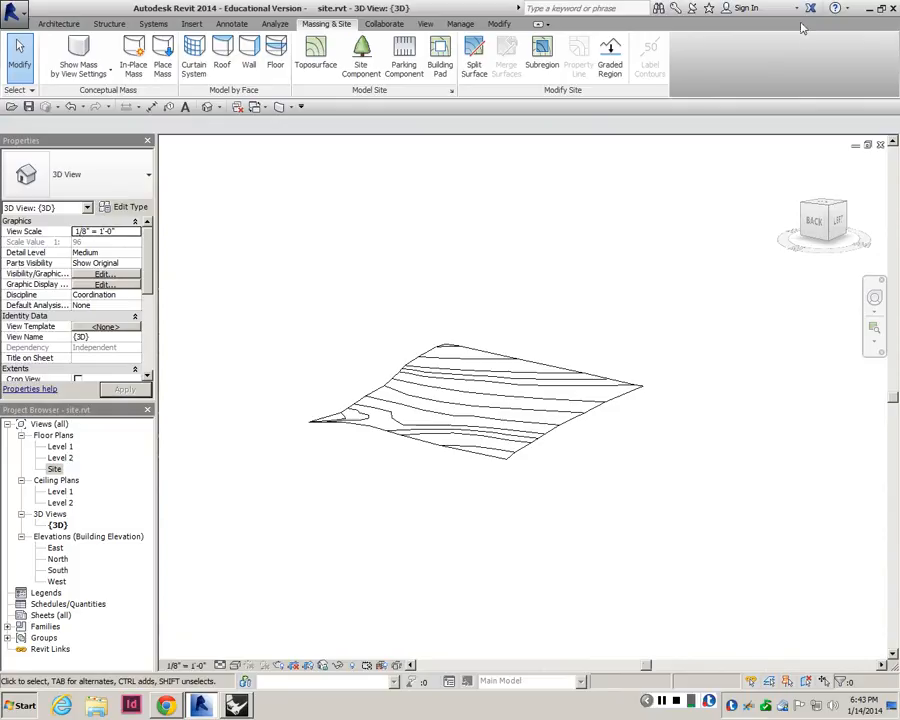
pyautogui.click(425, 23)
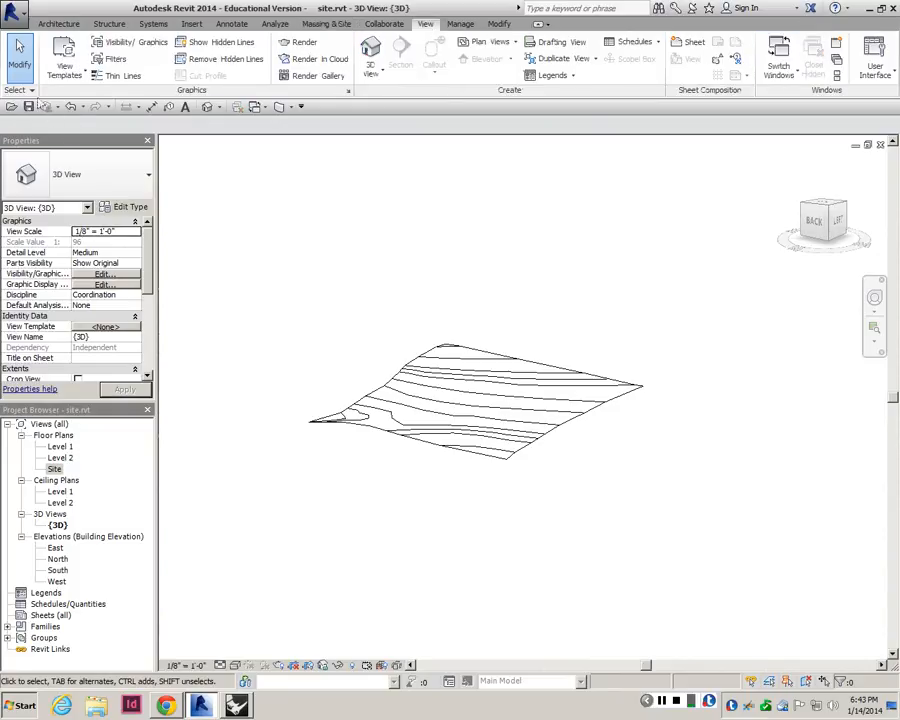
# - Create a new project from the Architectural Template and open its Site plan
pyautogui.click(13, 10)
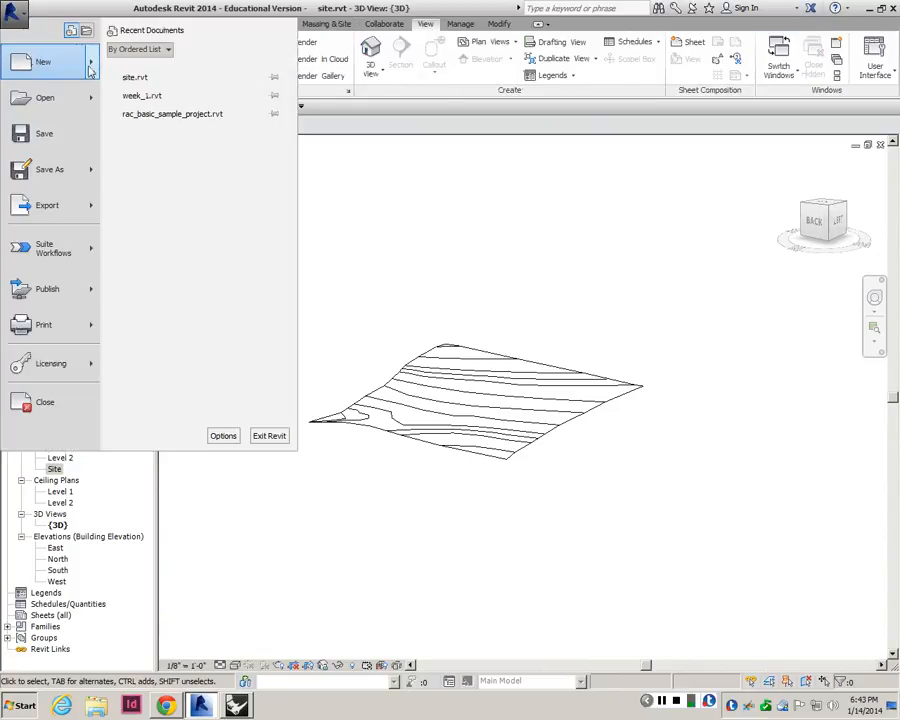
pyautogui.click(148, 84)
pyautogui.click(476, 321)
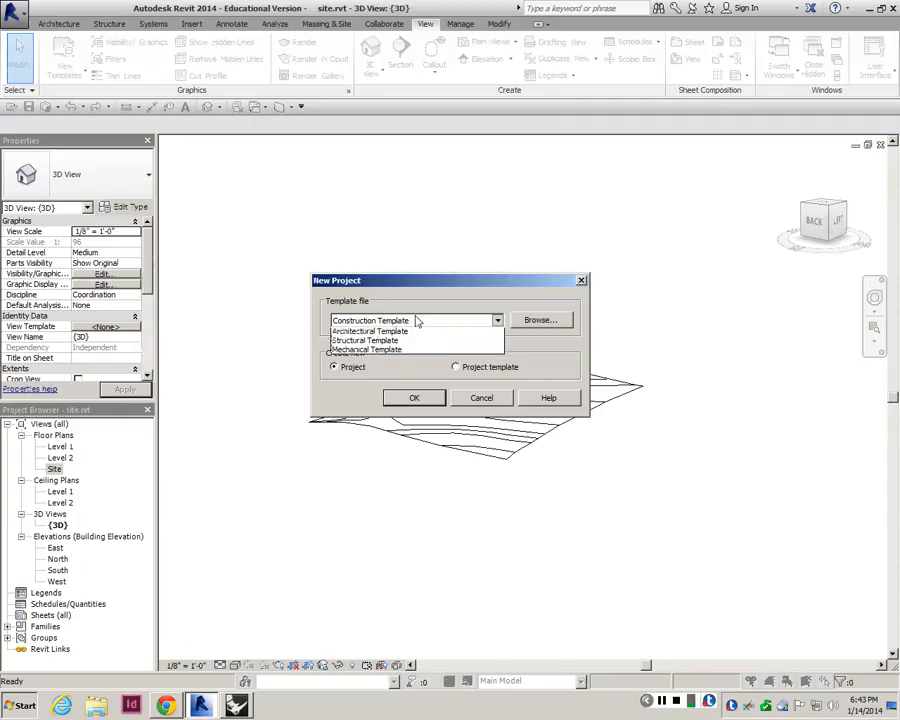
pyautogui.click(474, 329)
pyautogui.click(415, 398)
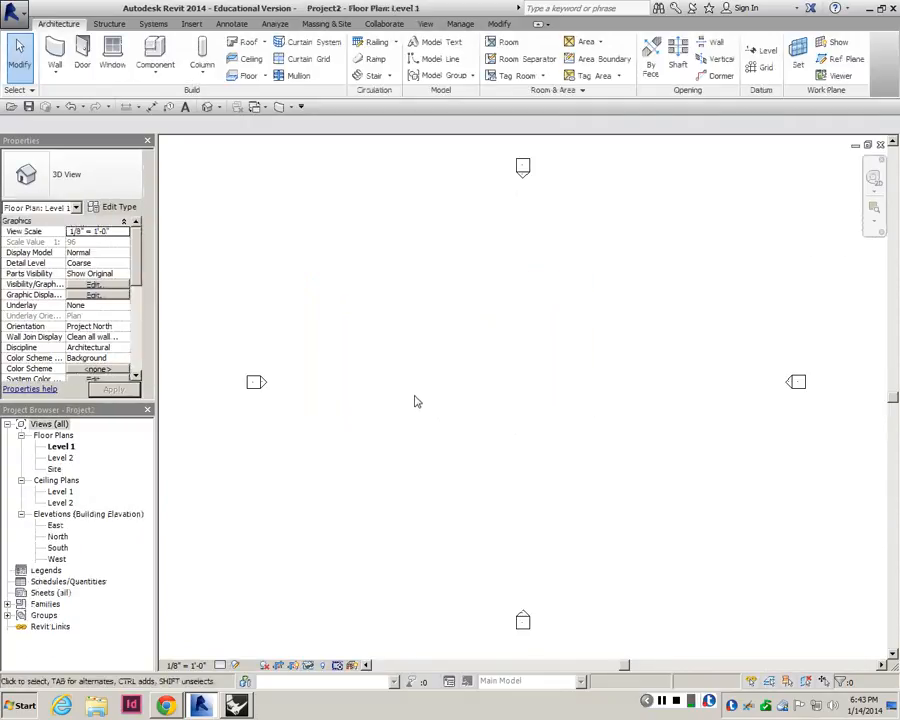
pyautogui.click(54, 469)
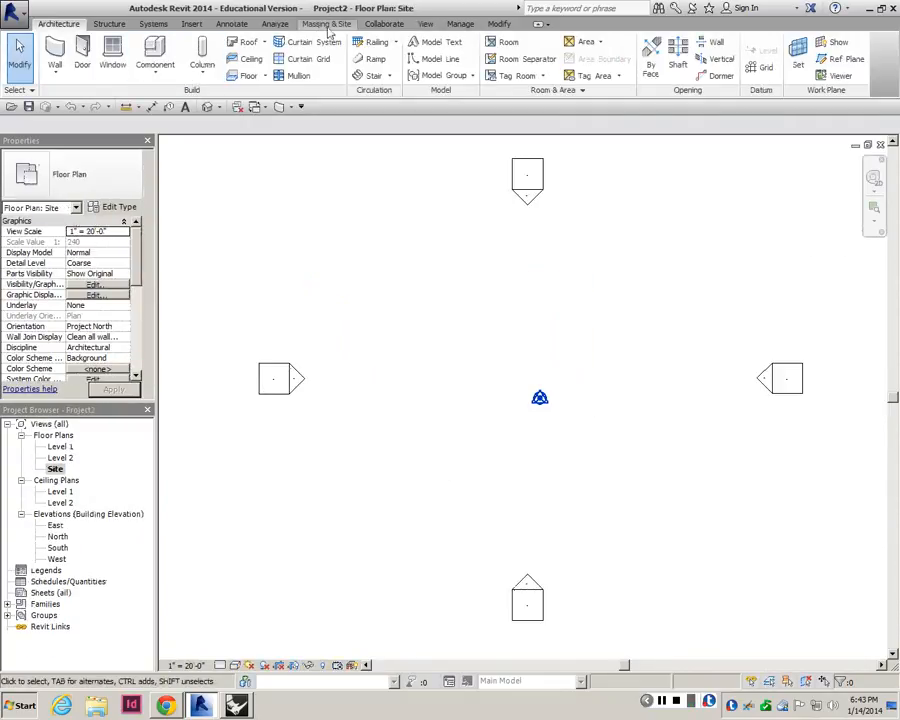
# - Import the CAD file topo_3d.dwg from the Desktop into the new project's Site plan
pyautogui.click(191, 23)
pyautogui.click(235, 63)
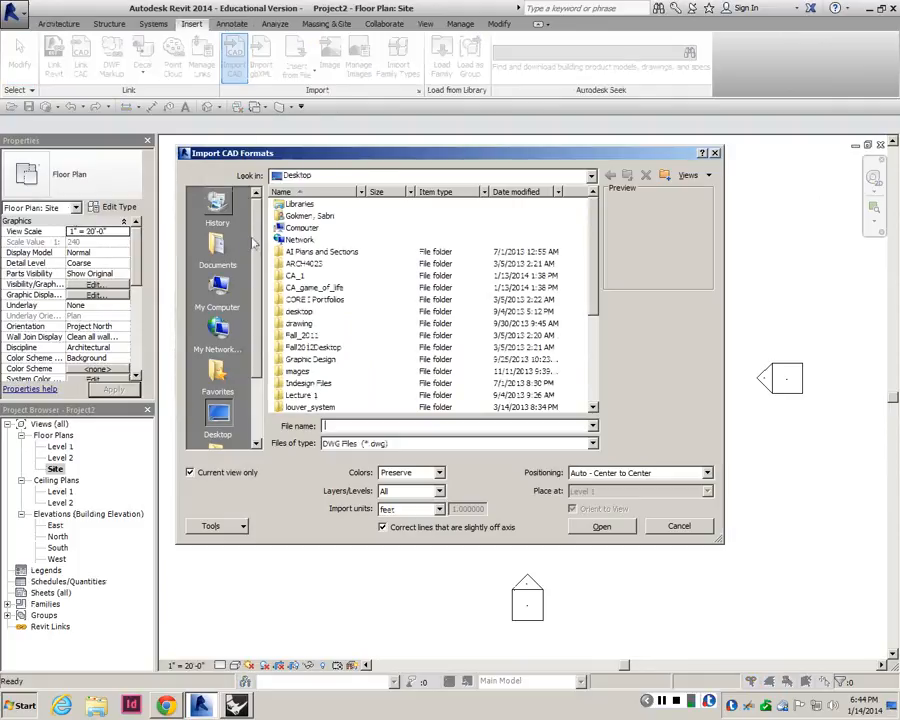
pyautogui.scroll(-5, 595, 280)
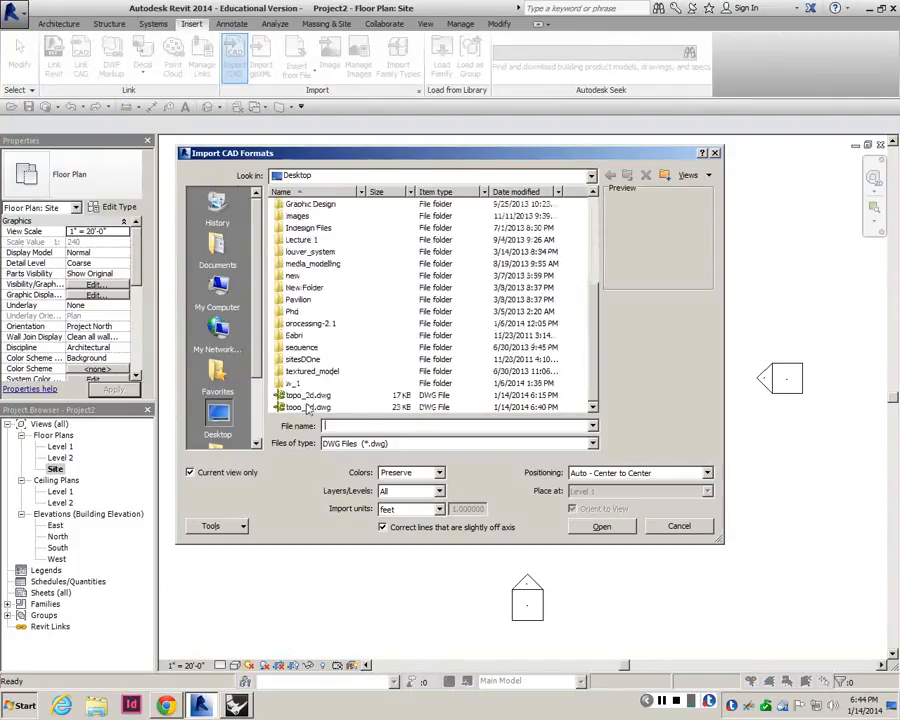
pyautogui.doubleClick(310, 407)
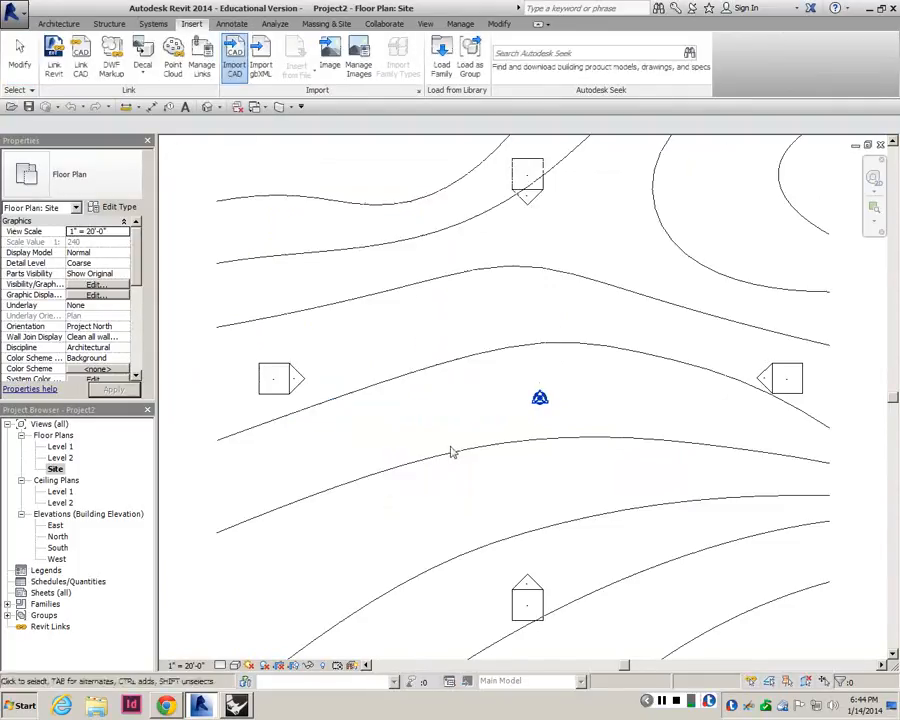
# - Try to create a toposurface from the imported contours in the new project, and exit the surface edit
pyautogui.scroll(-3, 452, 453)
pyautogui.click(327, 23)
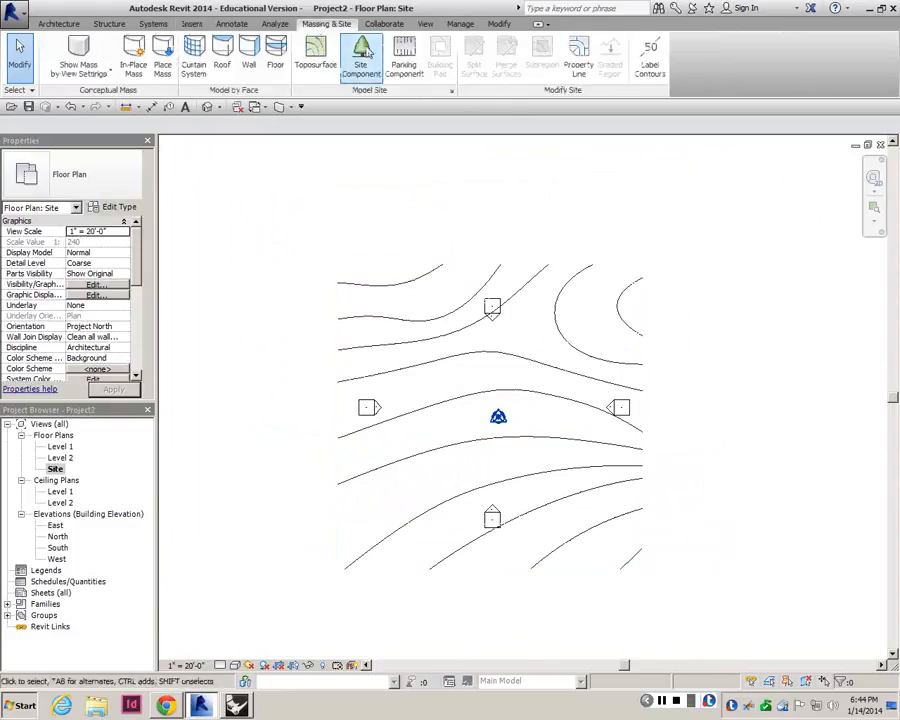
pyautogui.click(632, 62)
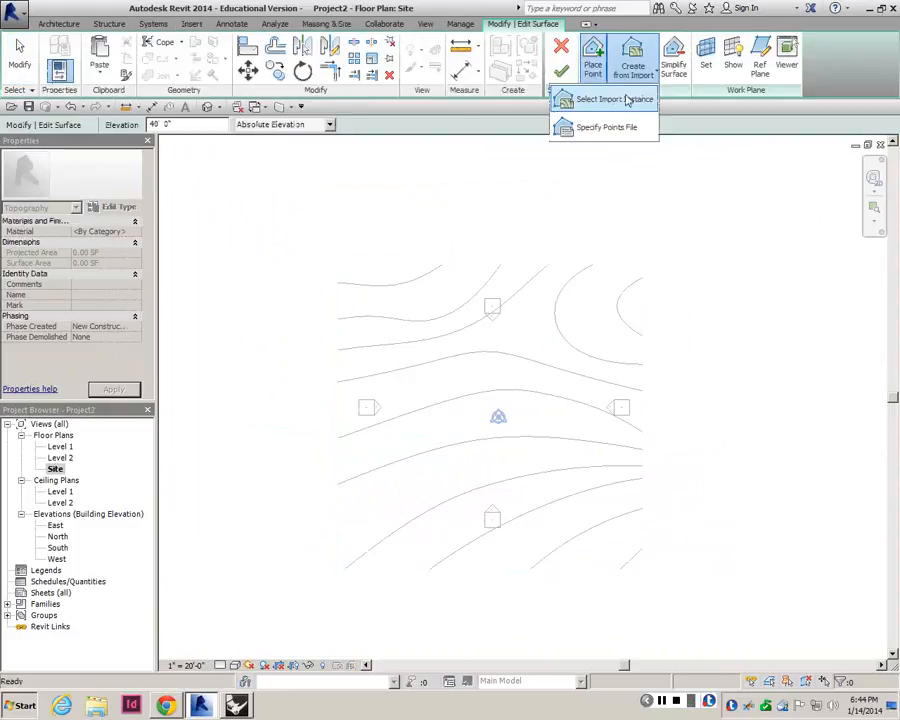
pyautogui.click(627, 100)
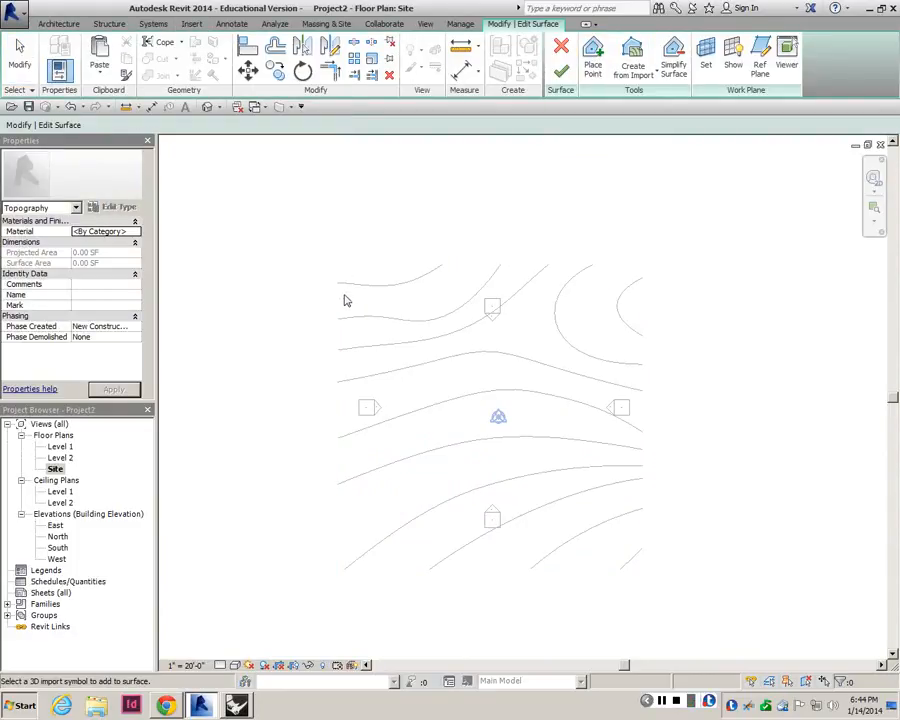
pyautogui.scroll(-3, 594, 293)
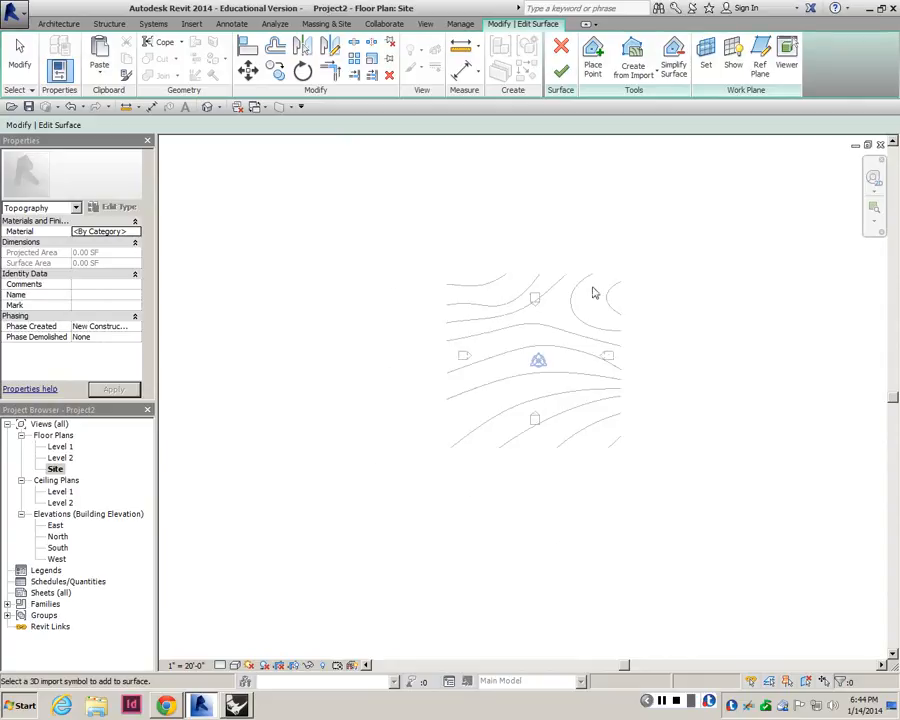
pyautogui.scroll(2, 594, 293)
pyautogui.click(566, 69)
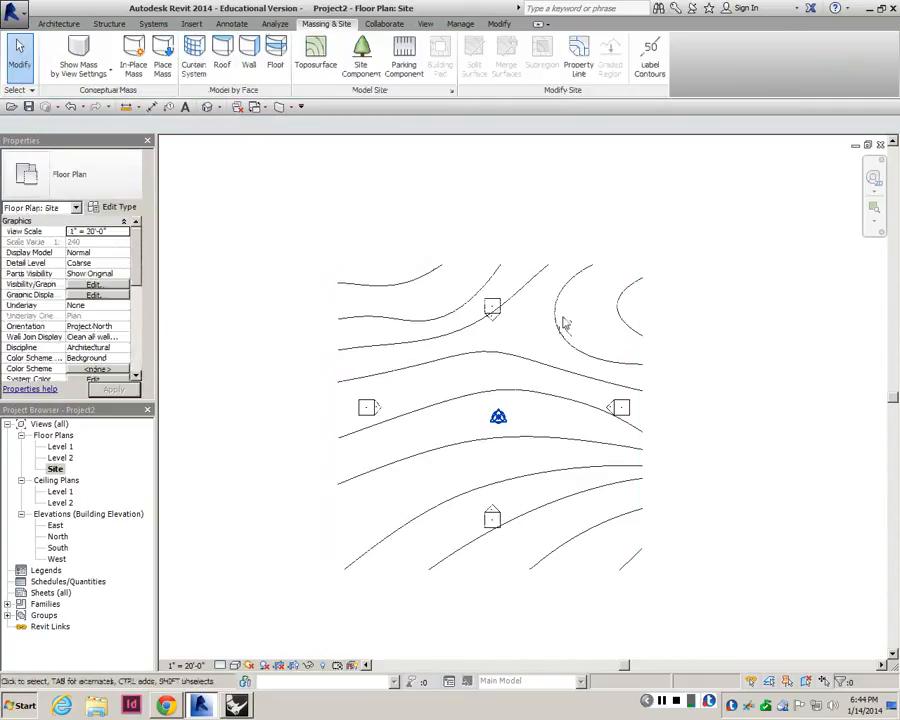
# - Replace the imported contours in the Site plan with a CAD link to topo_3d.dwg from the Desktop
pyautogui.click(191, 23)
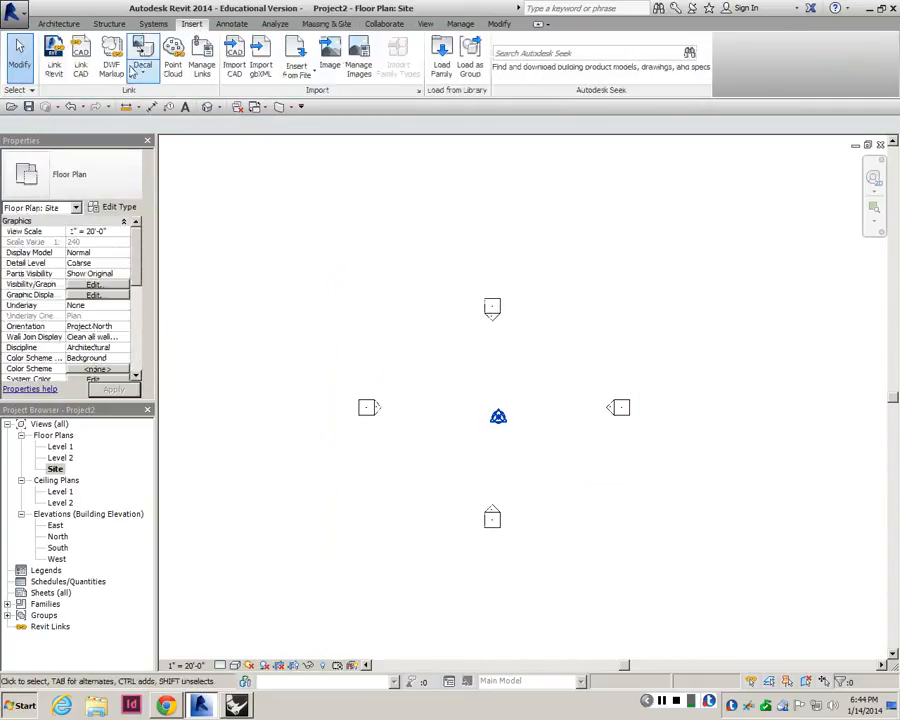
pyautogui.click(83, 70)
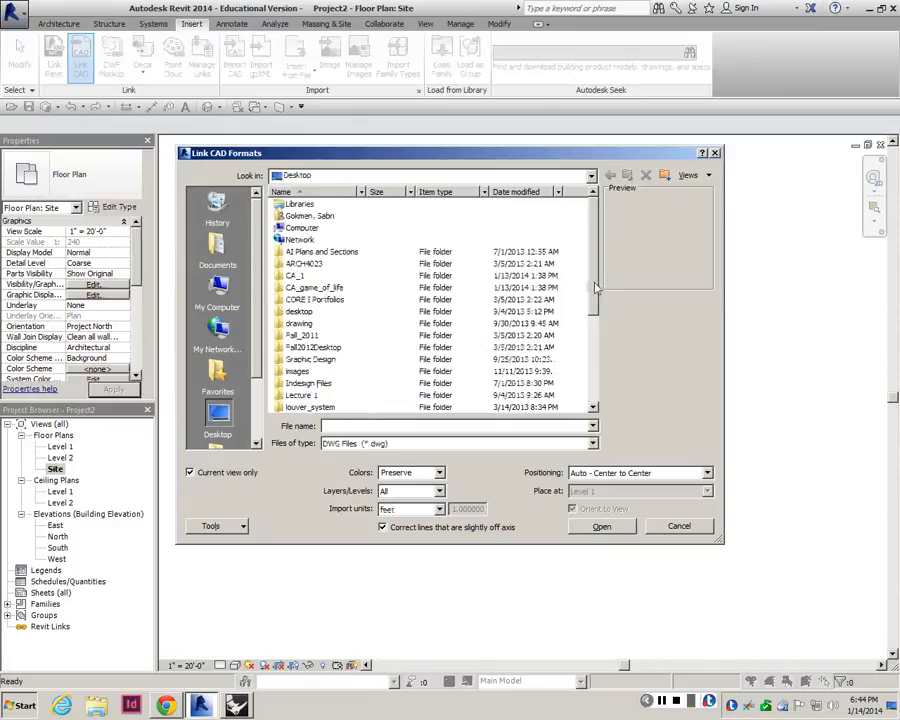
pyautogui.scroll(-5, 400, 330)
pyautogui.click(305, 407)
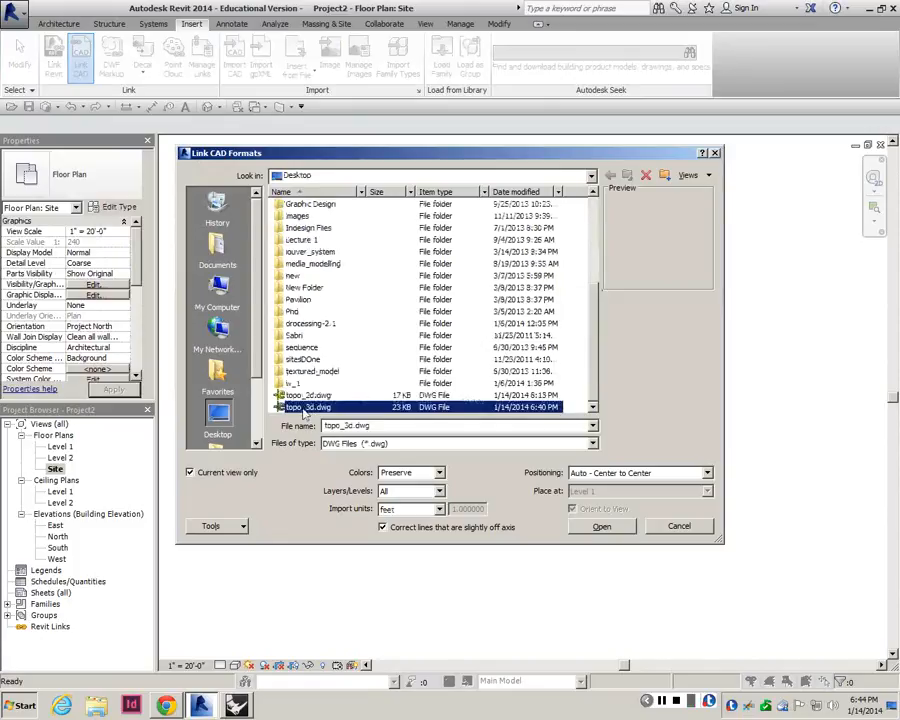
pyautogui.click(602, 528)
# - Try to create a toposurface from the linked contours as an import instance, check the 3D view, and discard the surface edit
pyautogui.click(326, 23)
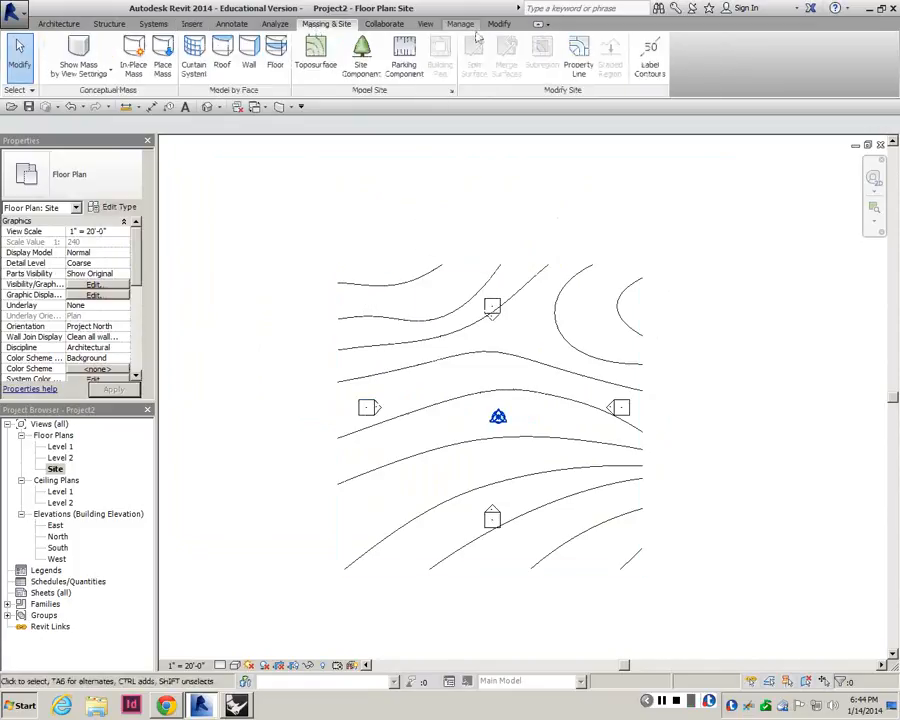
pyautogui.click(315, 55)
pyautogui.click(633, 62)
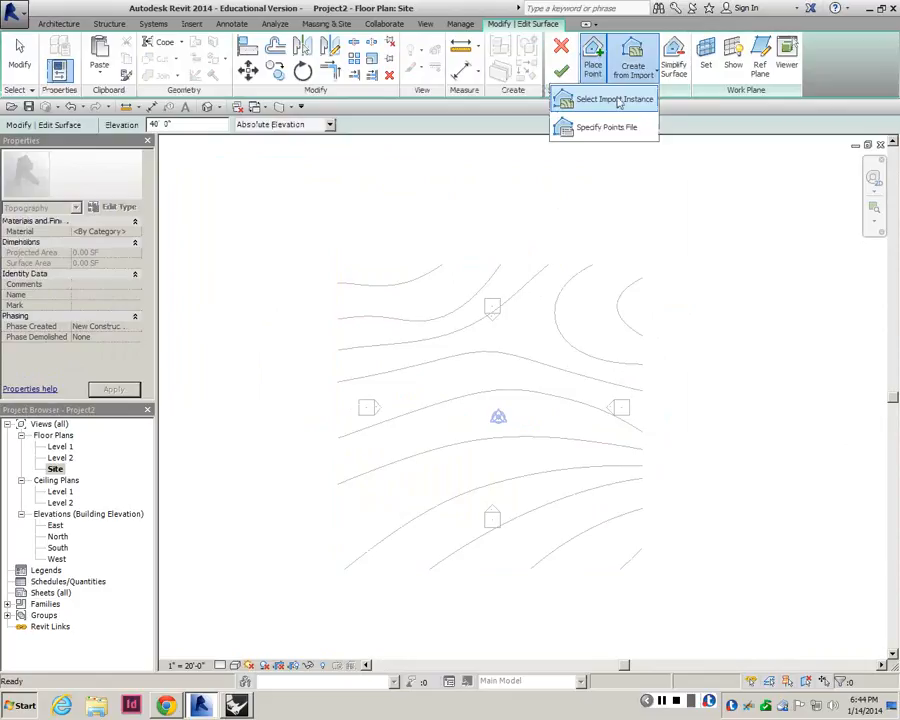
pyautogui.click(614, 100)
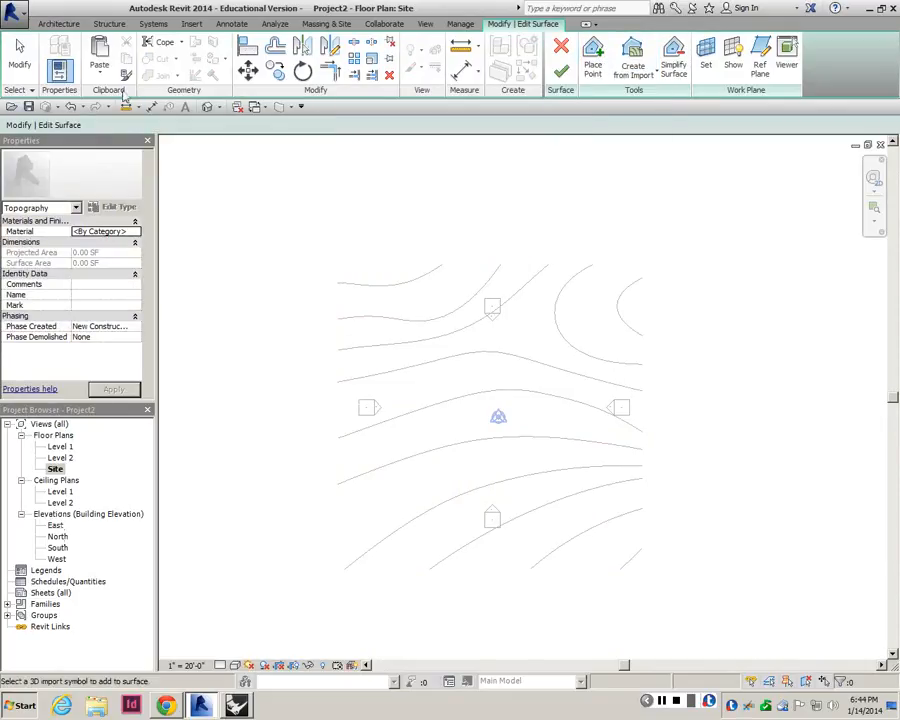
pyautogui.click(207, 107)
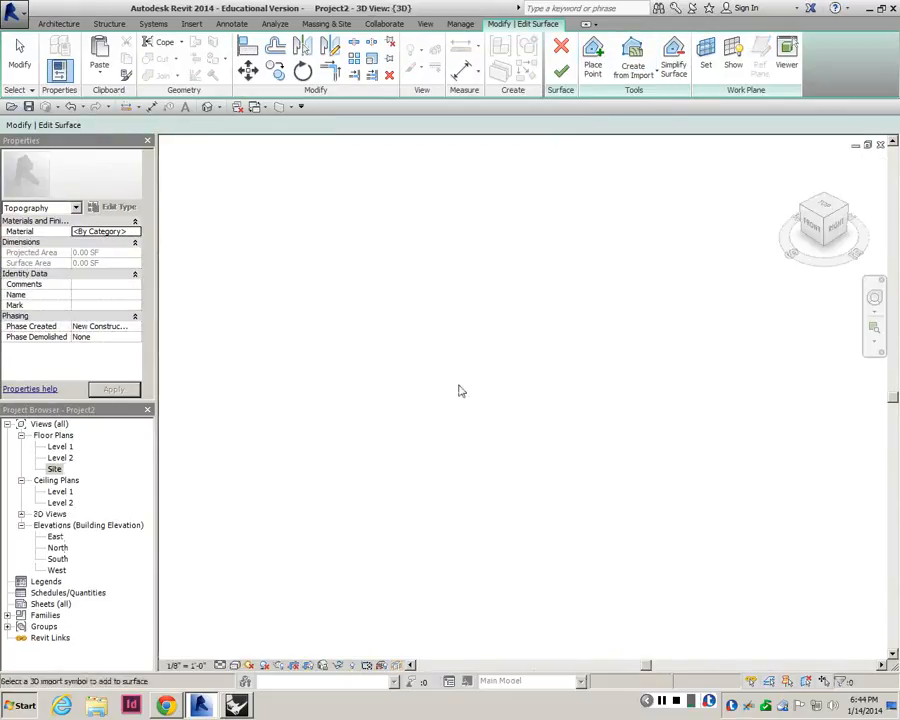
pyautogui.click(234, 665)
pyautogui.click(259, 601)
pyautogui.click(560, 48)
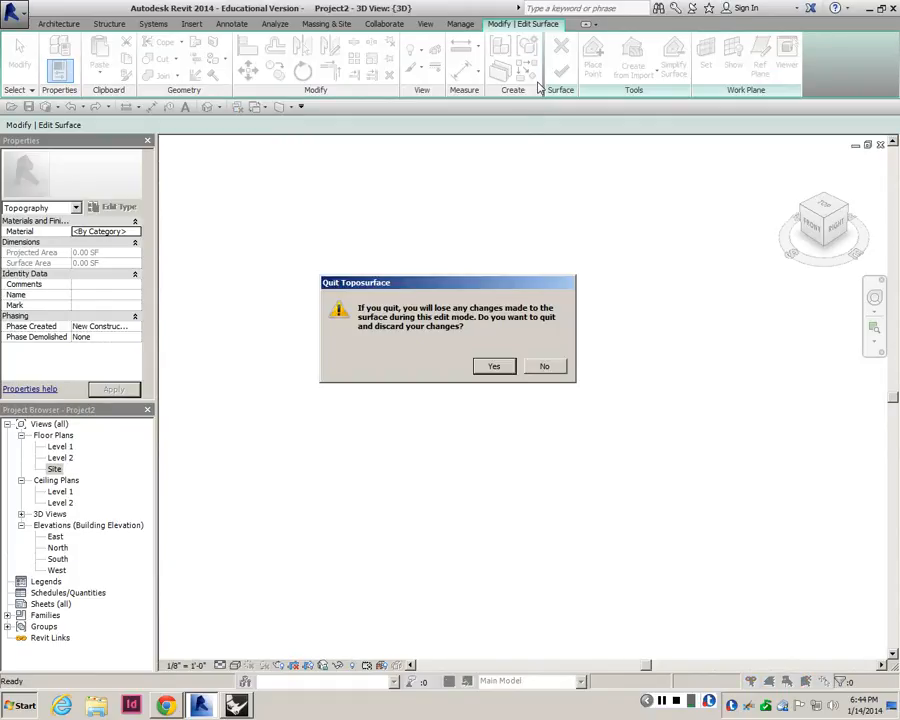
pyautogui.click(497, 367)
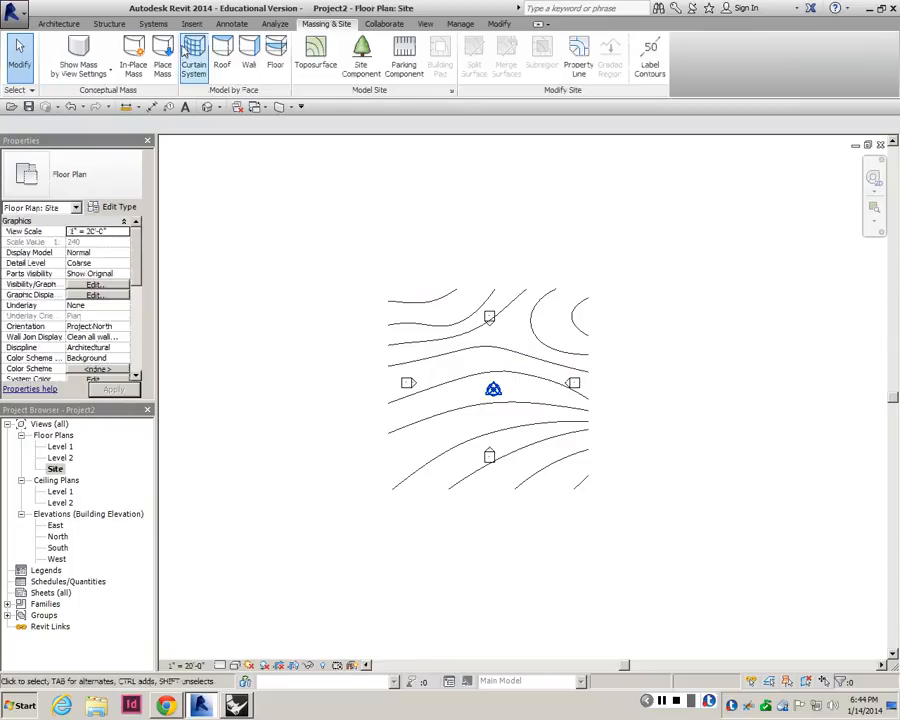
# - Check the default 3D view for the linked contours, return to the Site plan and select the topo_3d.dwg link there
pyautogui.click(207, 106)
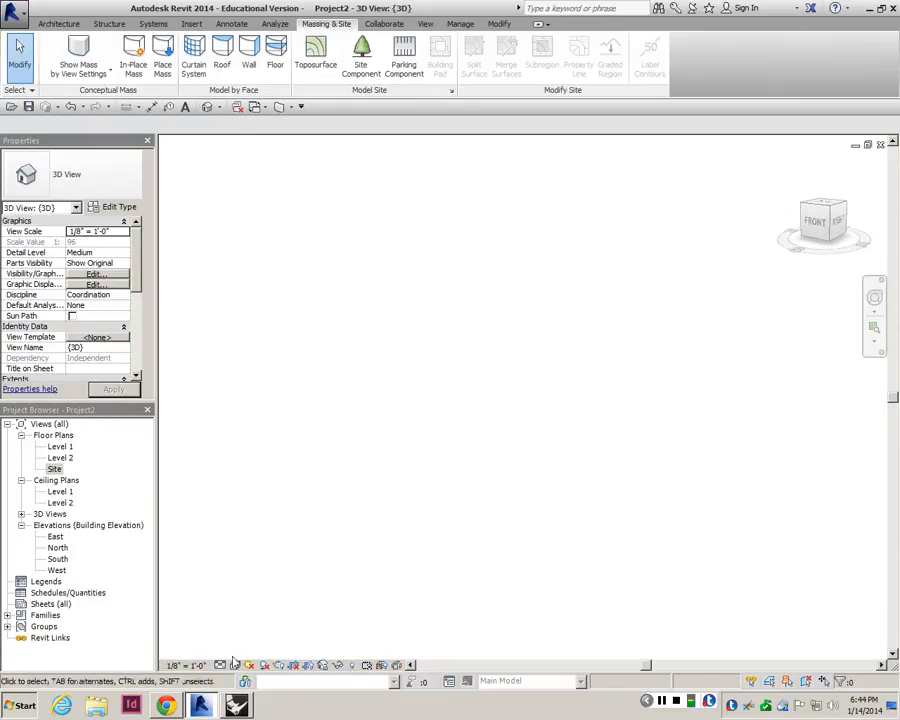
pyautogui.click(20, 513)
pyautogui.click(55, 469)
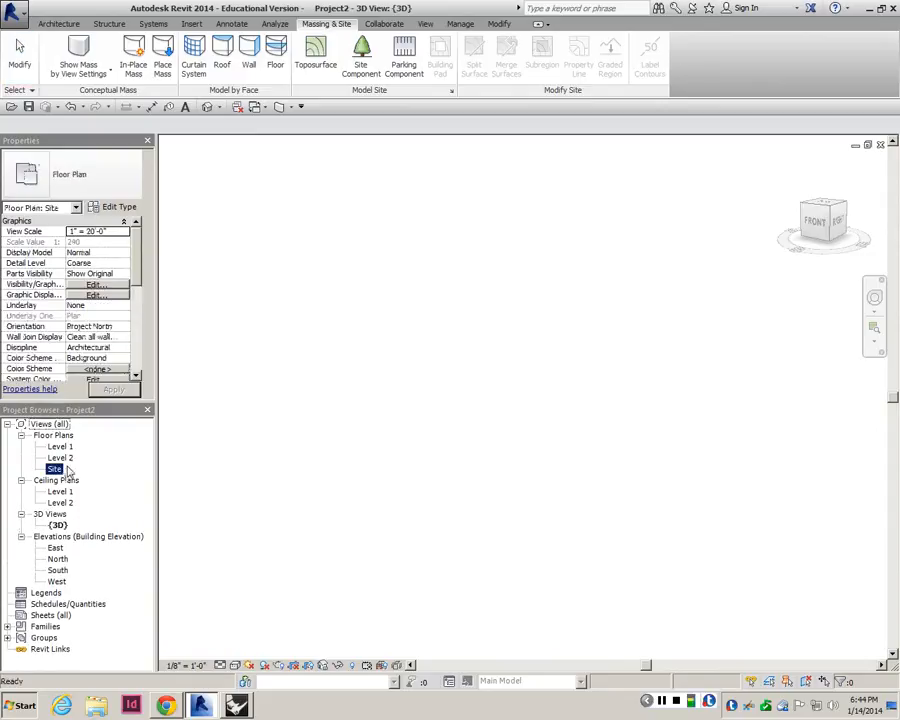
pyautogui.doubleClick(60, 469)
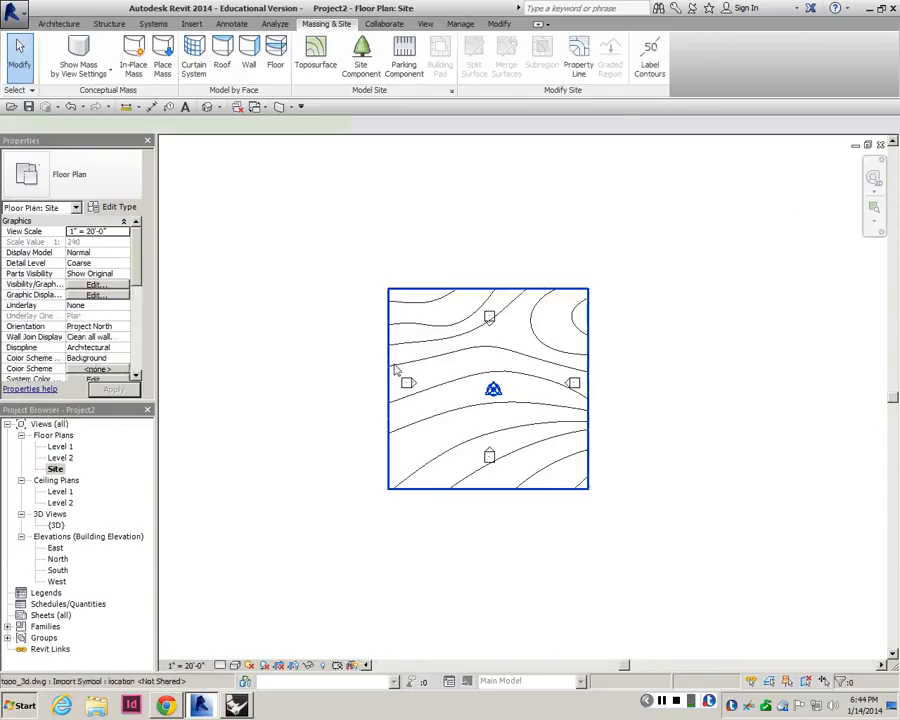
pyautogui.click(396, 370)
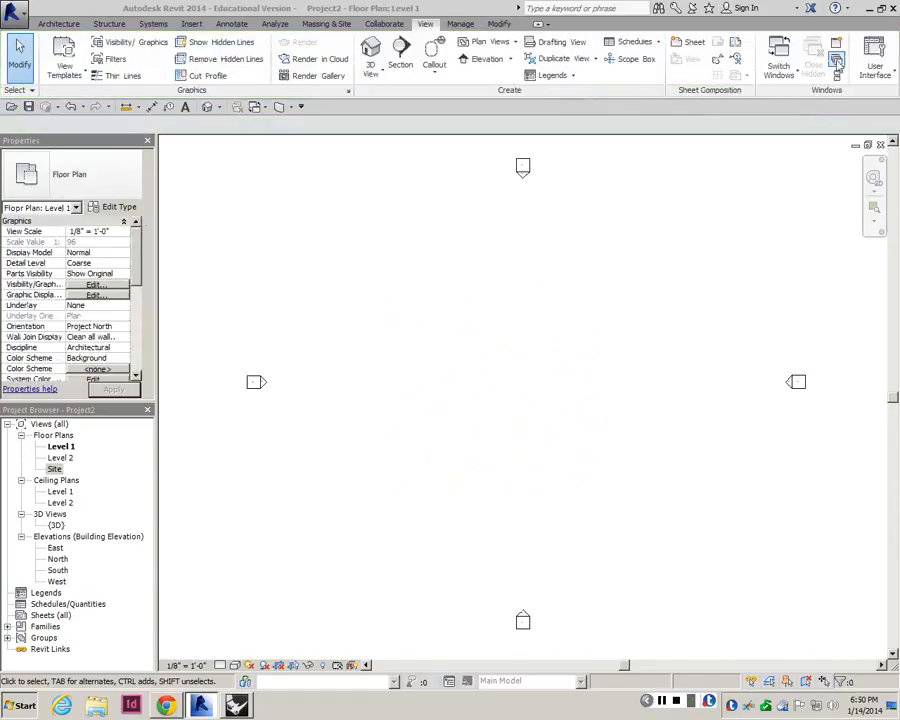
# - Close Project2 without saving and examine the toposurface in the 3D view of site.rvt
pyautogui.click(880, 145)
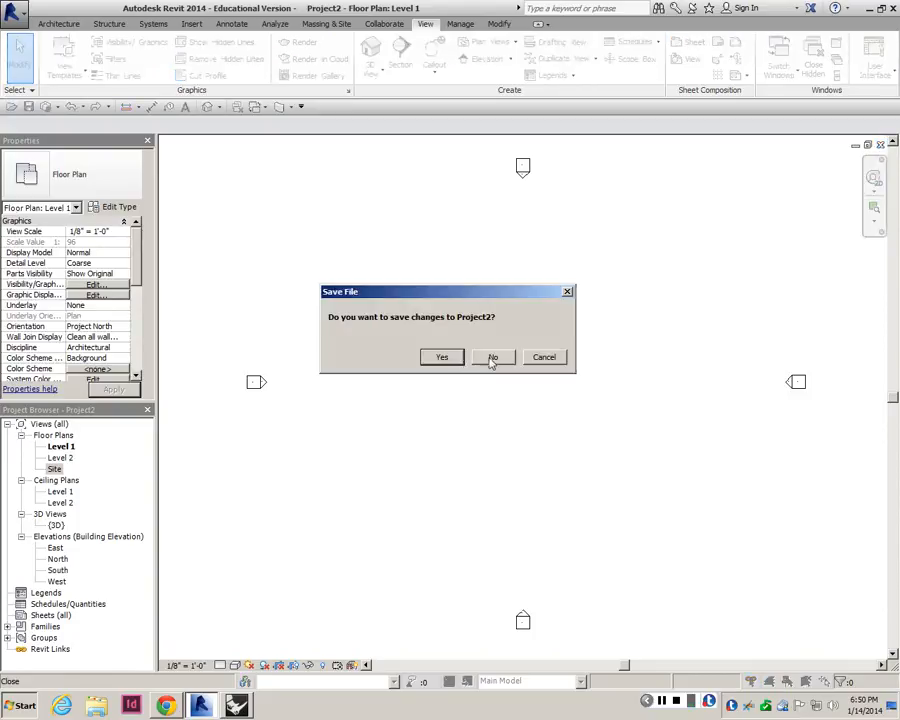
pyautogui.click(492, 359)
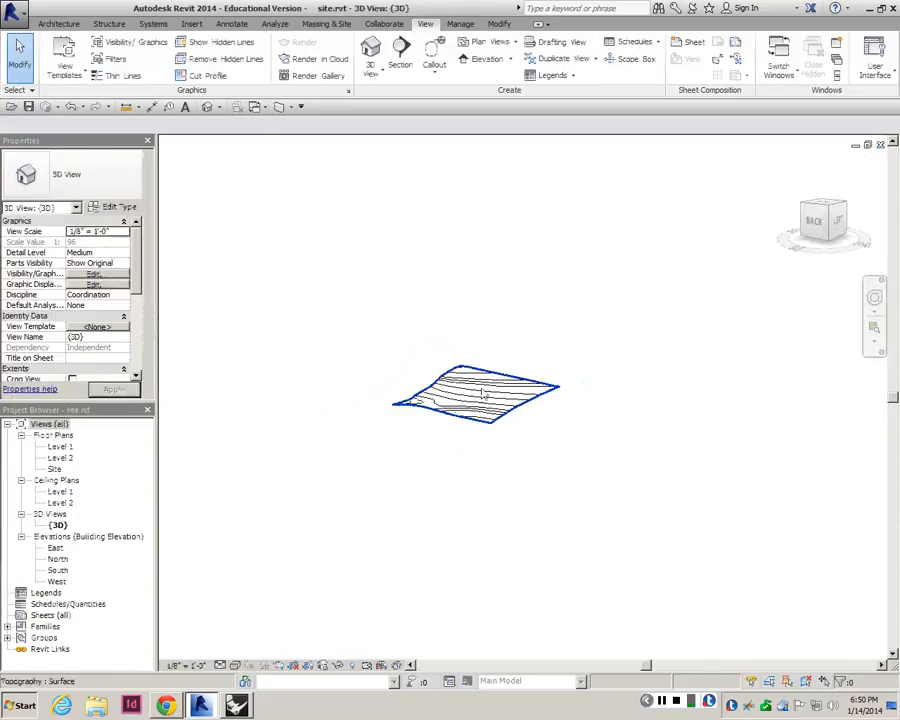
pyautogui.keyDown('shift'); pyautogui.moveTo(483, 392); pyautogui.dragTo(428, 416, button='middle'); pyautogui.keyUp('shift')
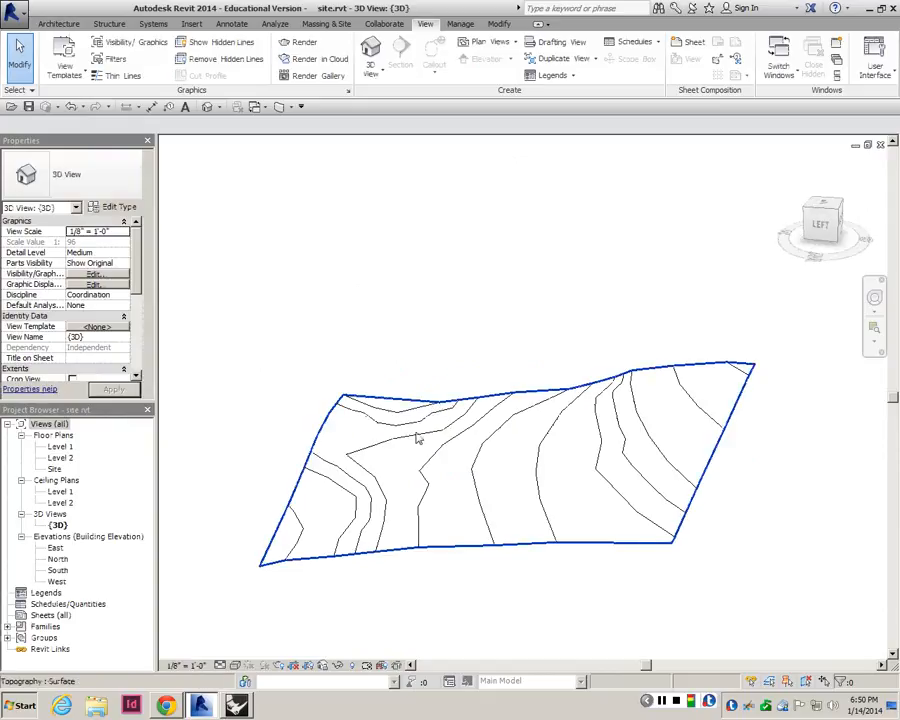
pyautogui.keyDown('shift'); pyautogui.moveTo(480, 447); pyautogui.dragTo(508, 498, button='middle'); pyautogui.keyUp('shift')
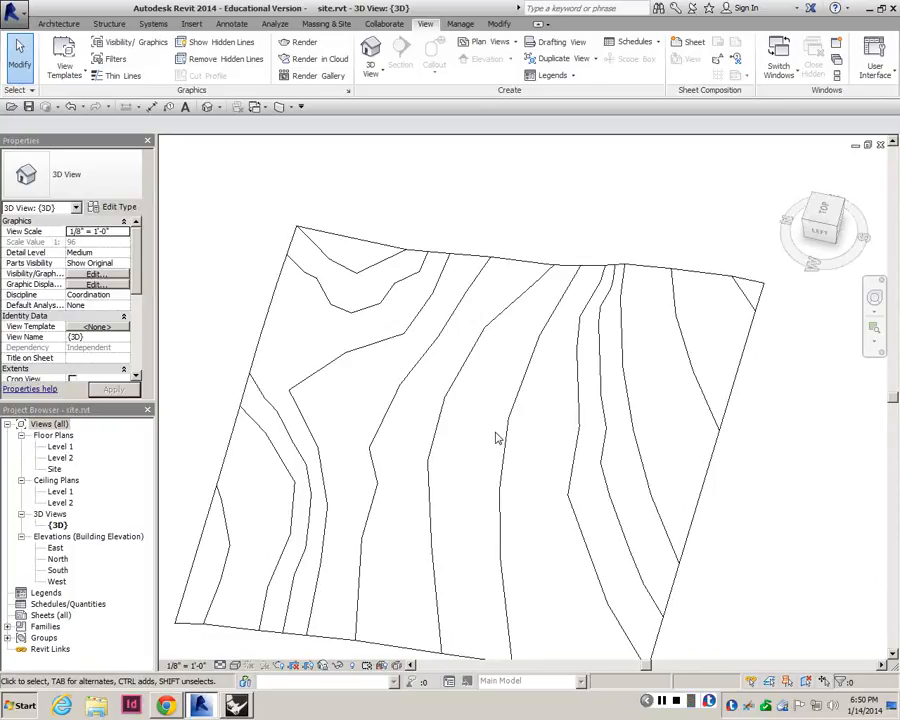
# - Minimize the 3D view of site.rvt and create a new project from the Architectural Template
pyautogui.click(855, 145)
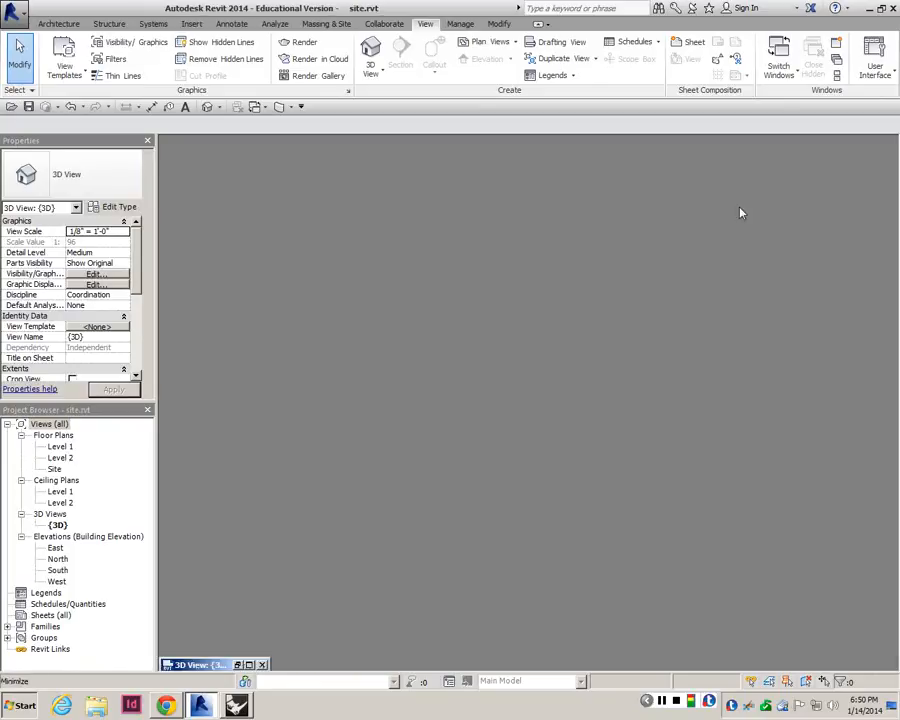
pyautogui.click(31, 14)
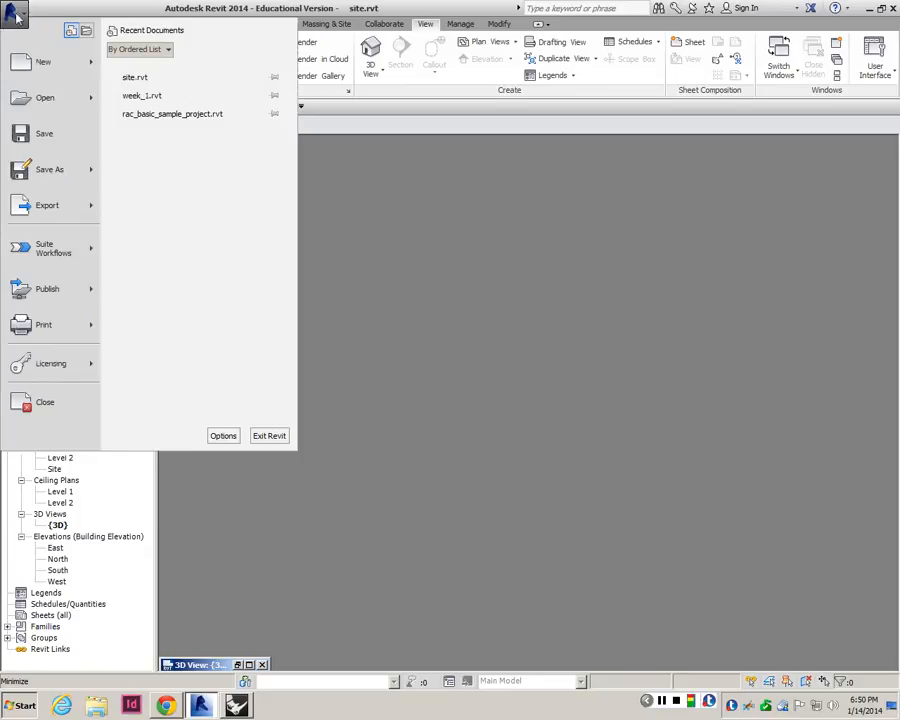
pyautogui.click(165, 68)
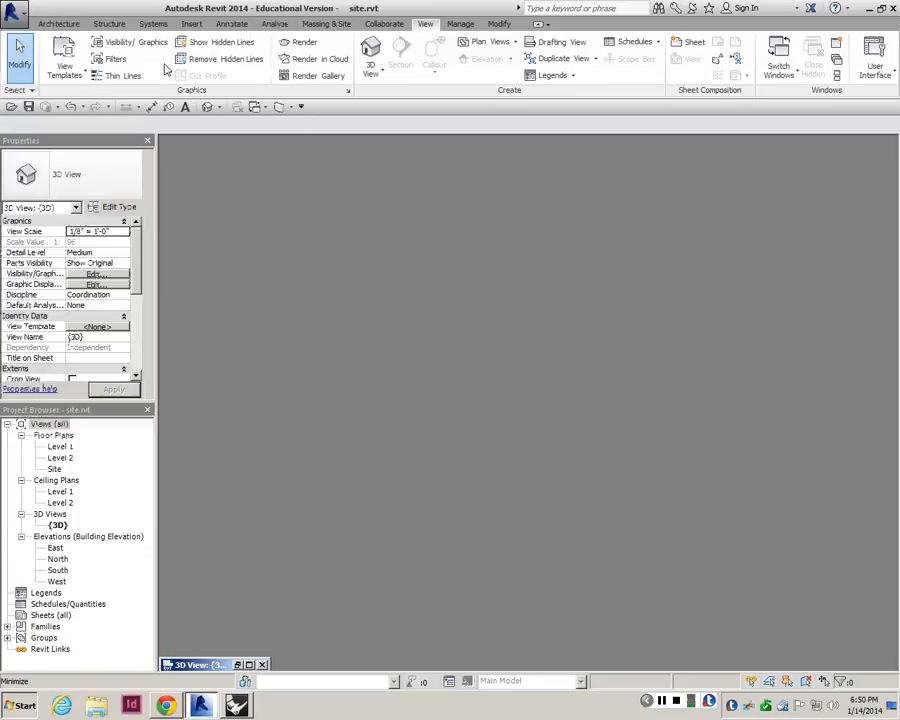
pyautogui.click(465, 321)
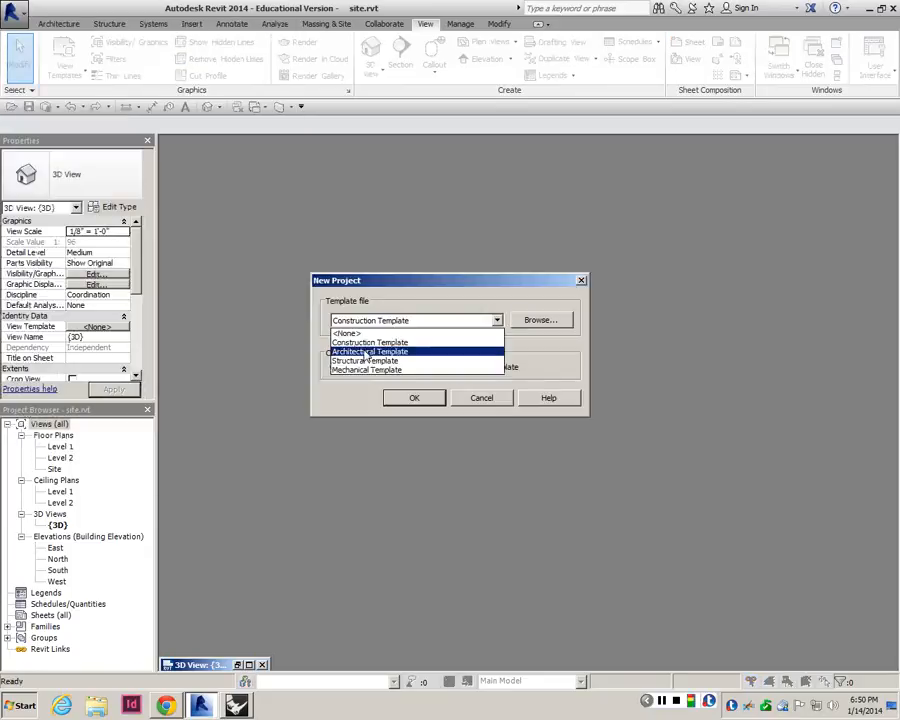
pyautogui.click(460, 352)
pyautogui.click(410, 398)
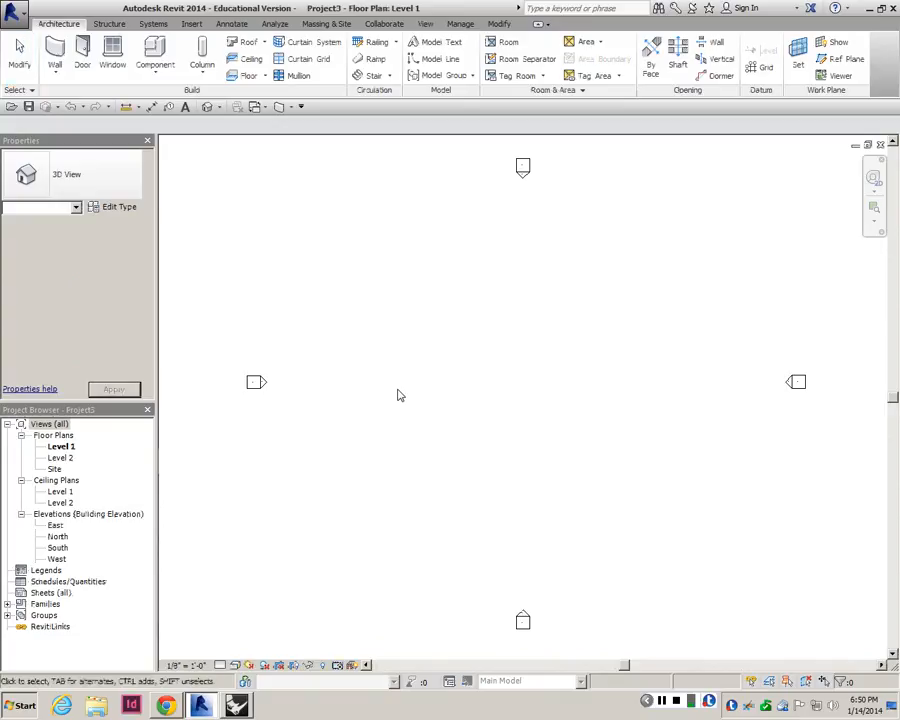
pyautogui.scroll(-3, 613, 384)
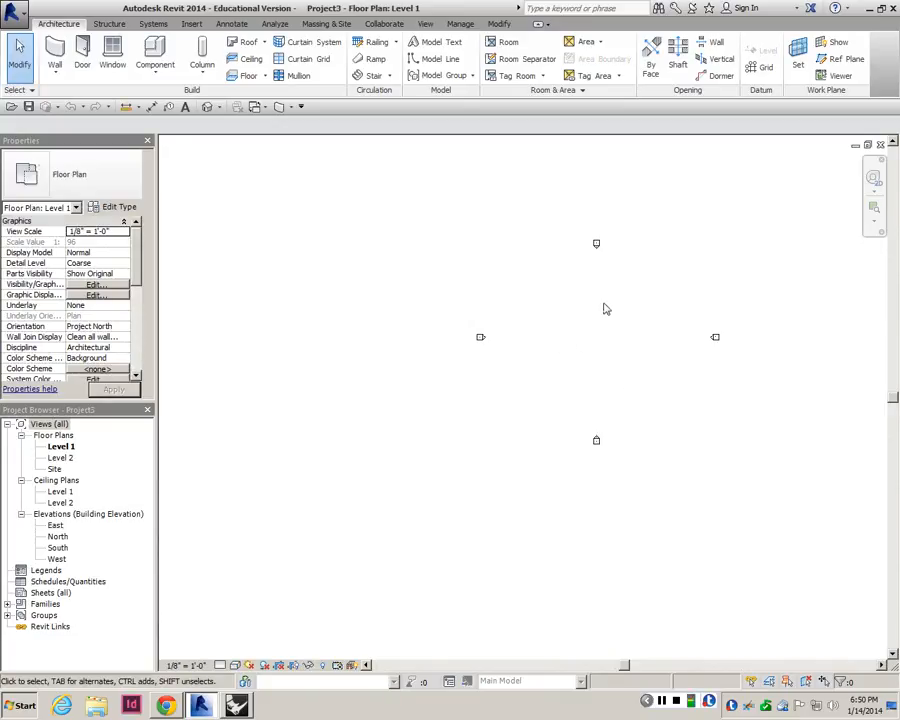
pyautogui.scroll(2, 590, 306)
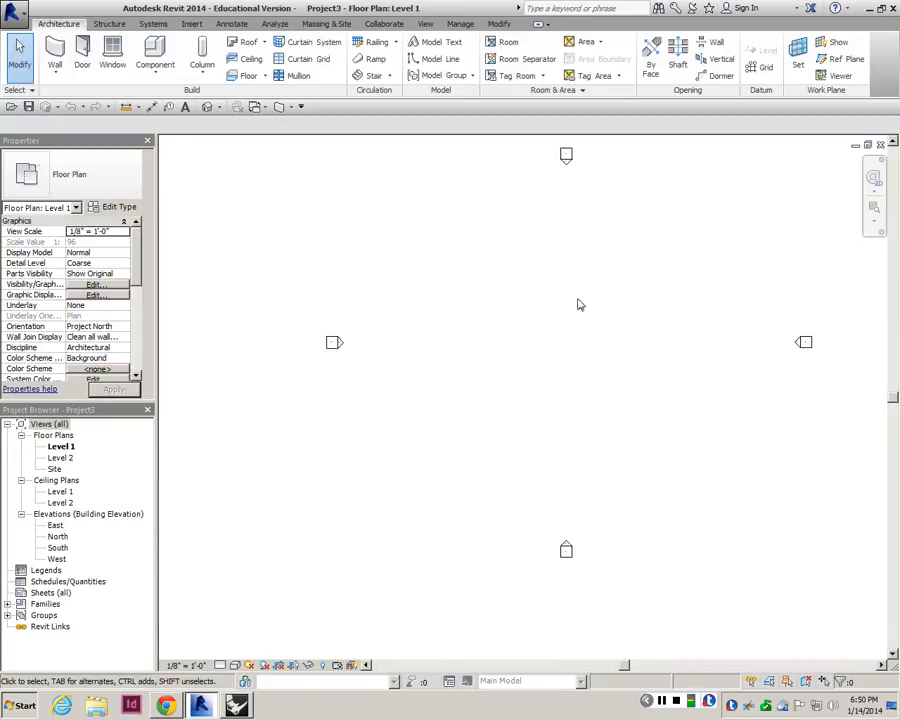
pyautogui.scroll(-1, 579, 300)
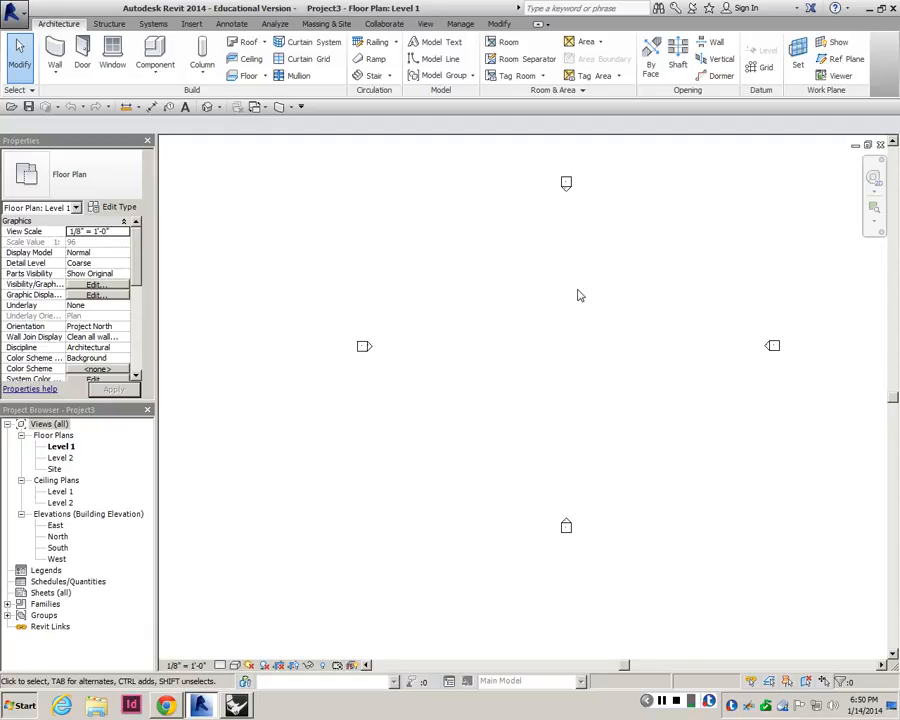
pyautogui.scroll(2, 580, 305)
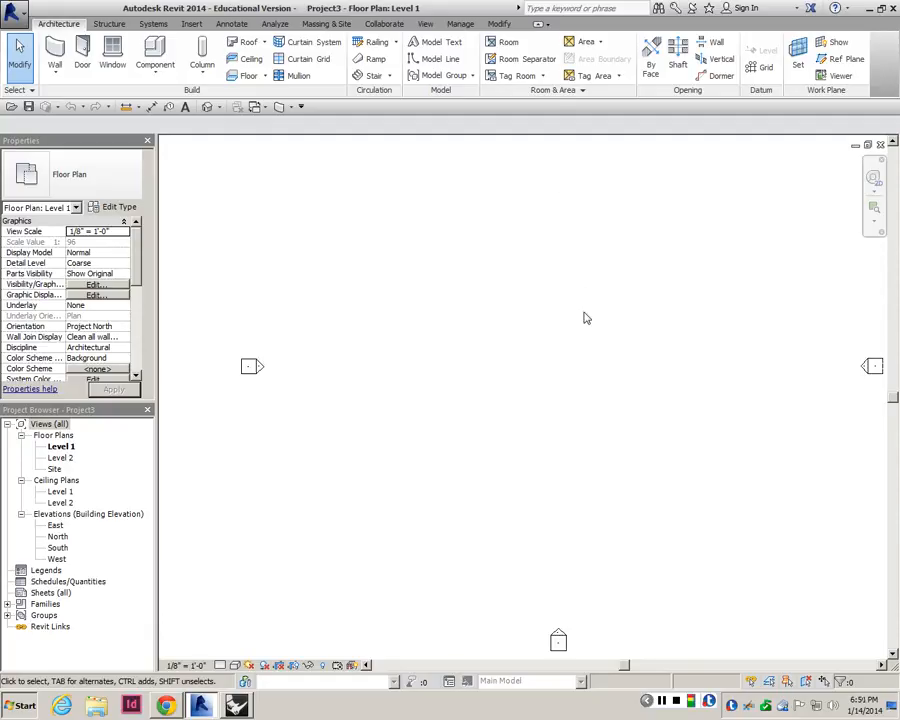
pyautogui.scroll(-2, 586, 318)
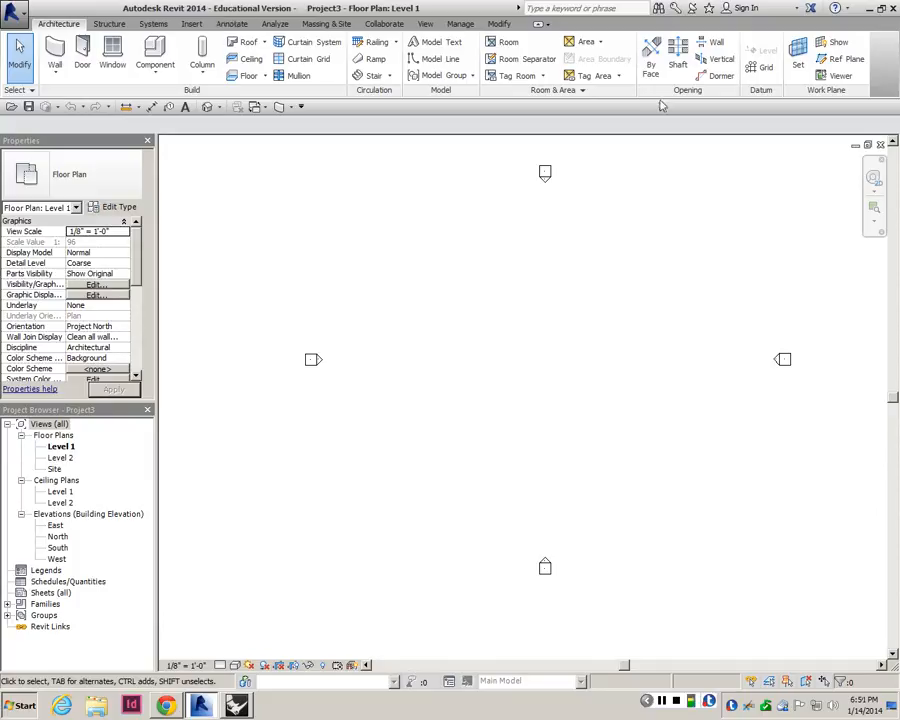
# - Draw a vertical grid line in the Level 1 plan, slightly west of the centre between the elevation markers
pyautogui.click(760, 67)
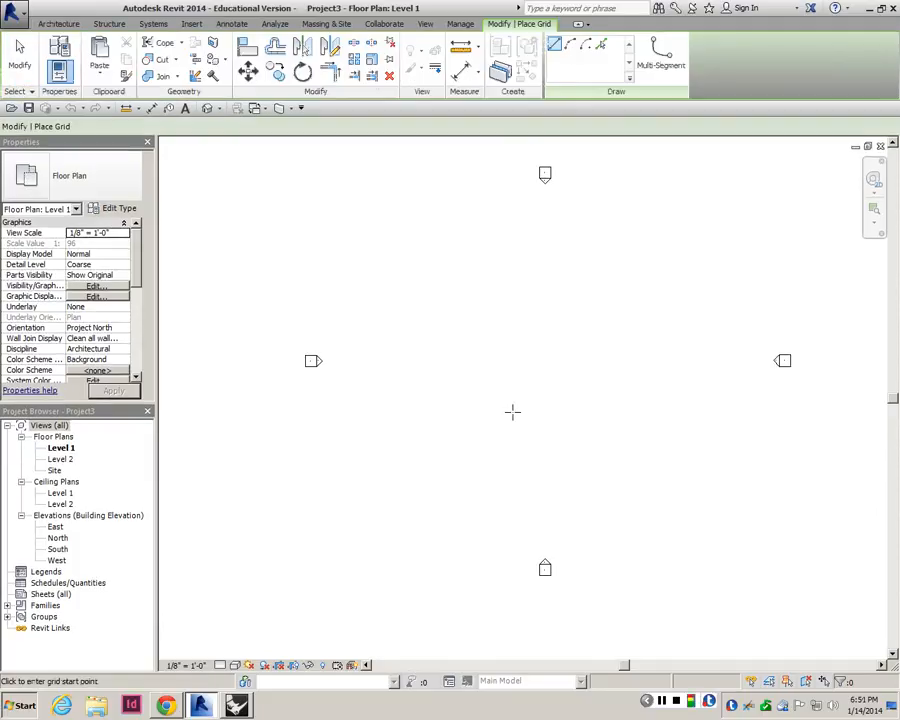
pyautogui.click(486, 471)
pyautogui.click(486, 230)
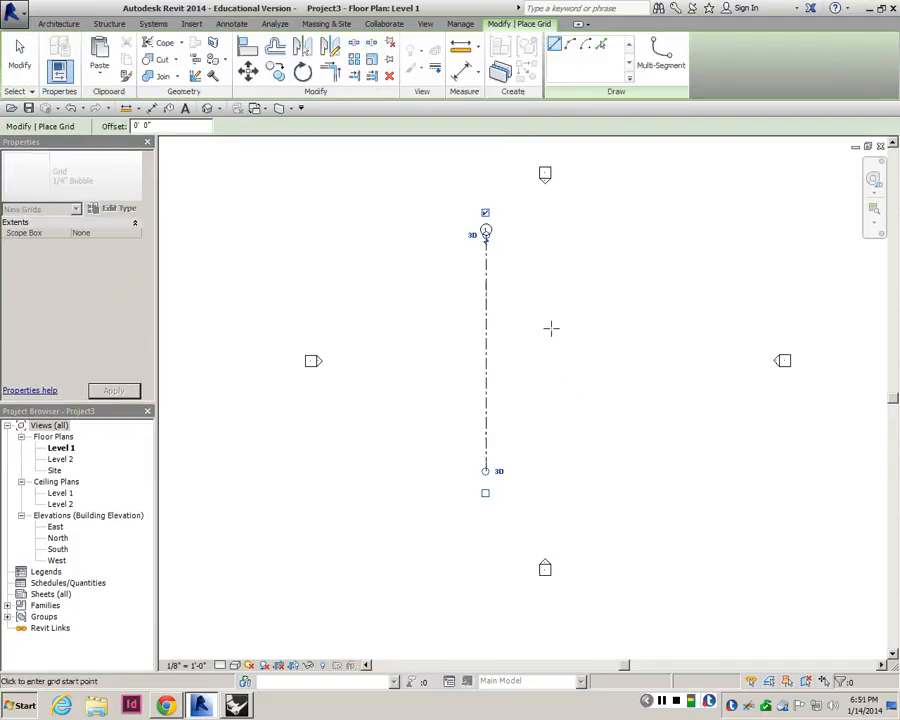
pyautogui.scroll(2, 545, 325)
pyautogui.press('Escape')
pyautogui.press('Escape')
pyautogui.scroll(-1, 514, 300)
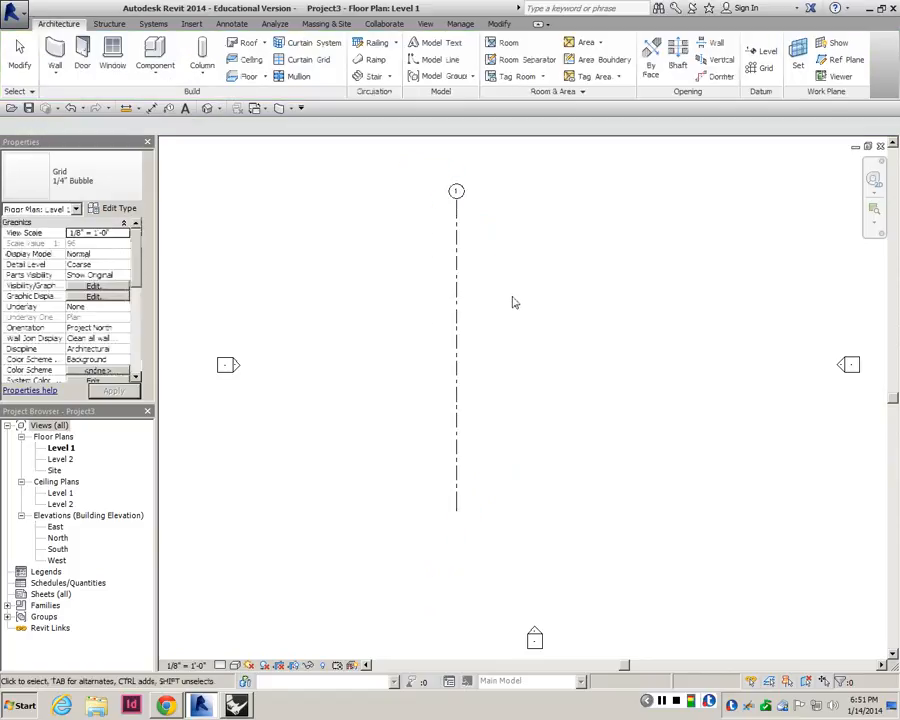
pyautogui.press('Escape')
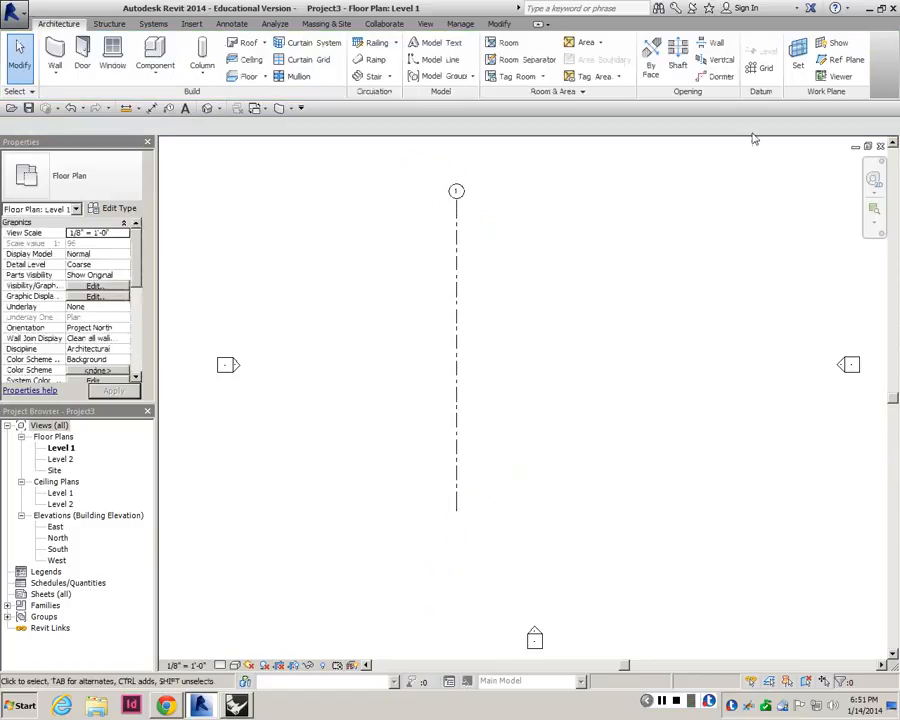
# - Add a second vertical grid line by picking grid 1 with a 20' offset to the east
pyautogui.click(762, 68)
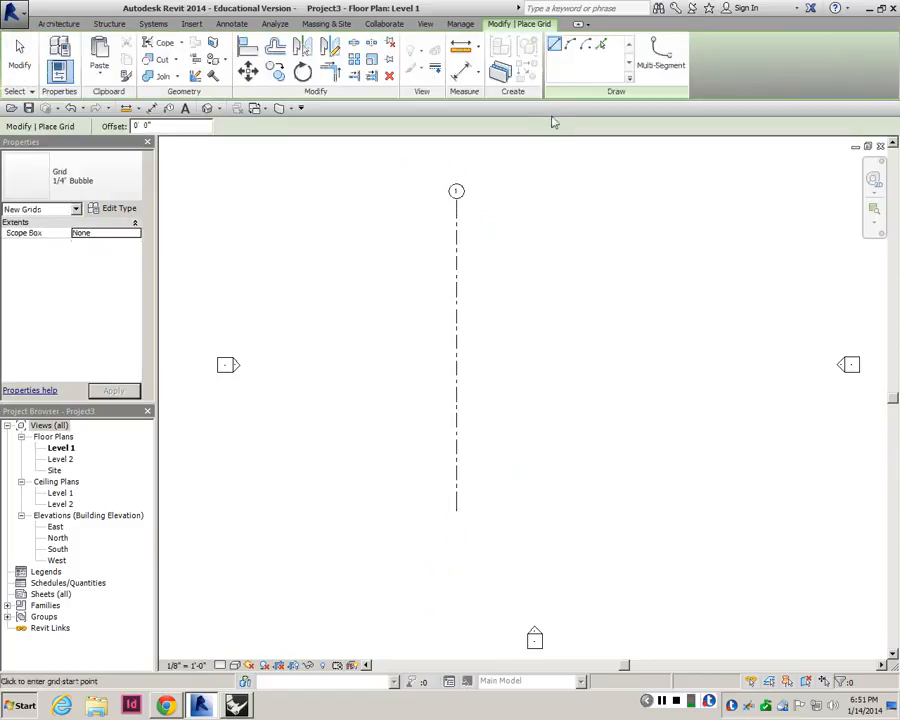
pyautogui.click(600, 46)
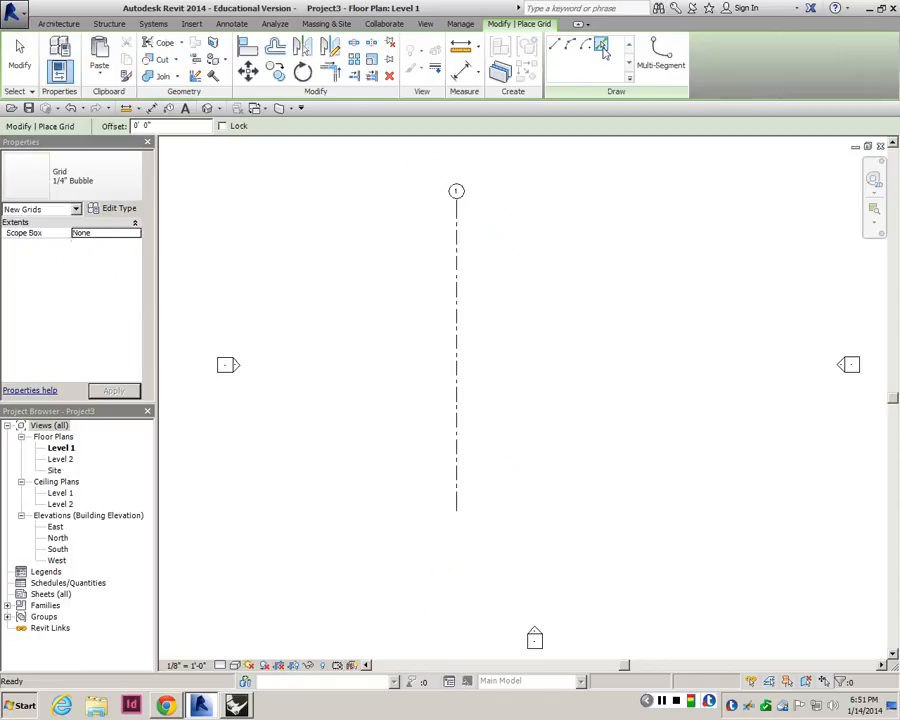
pyautogui.click(601, 46)
pyautogui.click(140, 126)
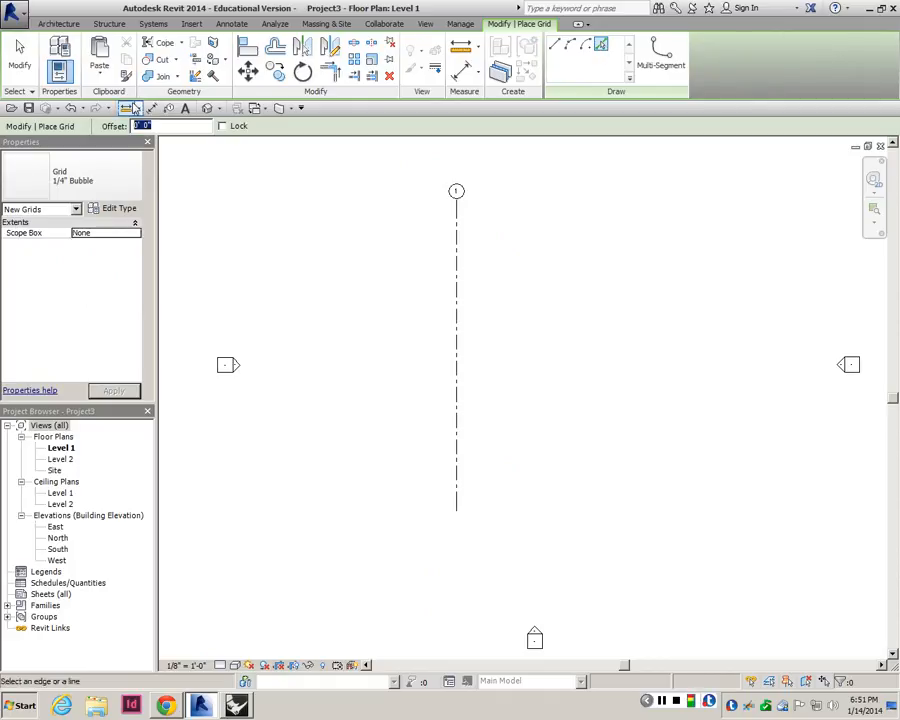
pyautogui.write('20')
pyautogui.press('Return')
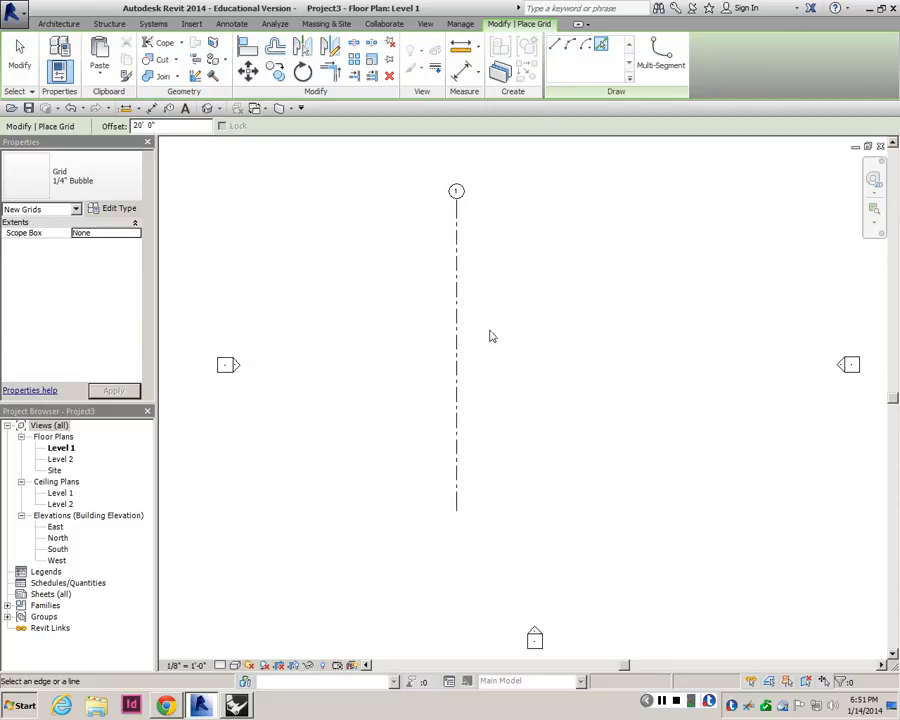
pyautogui.click(460, 335)
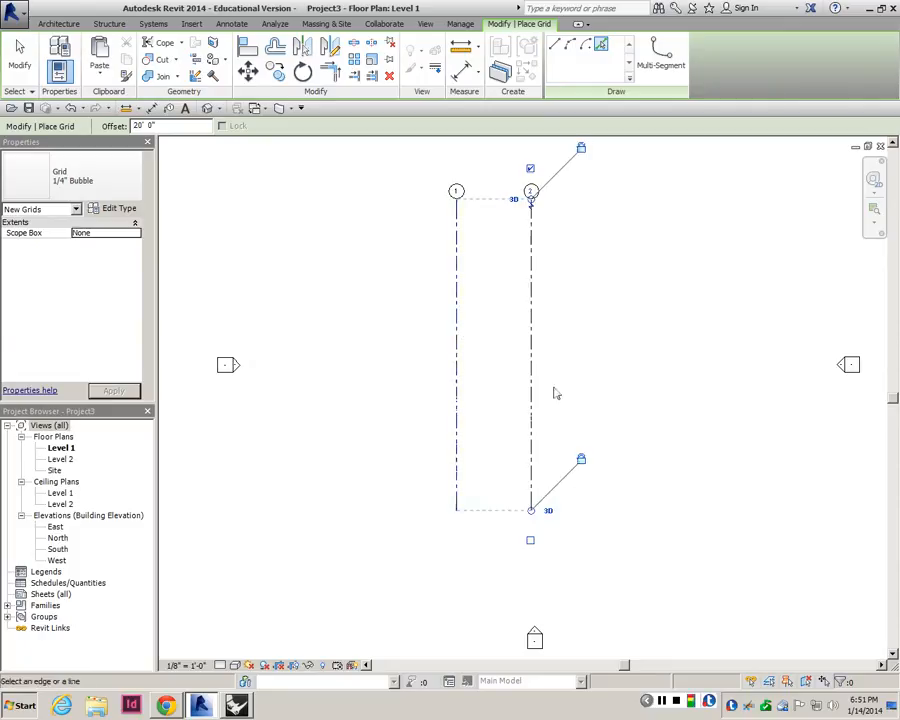
pyautogui.scroll(-2, 560, 396)
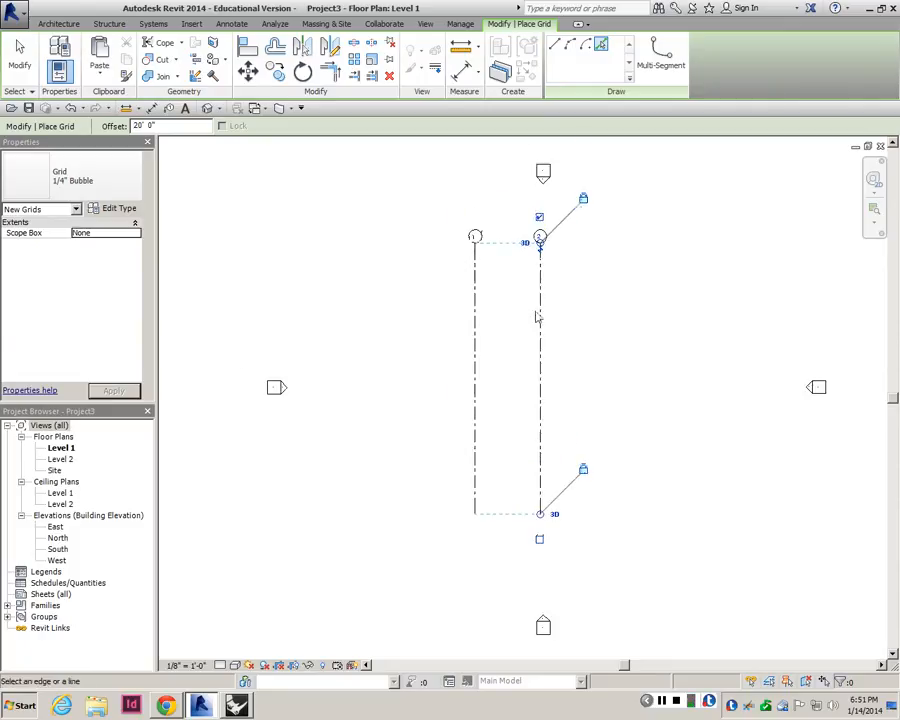
pyautogui.scroll(2, 537, 322)
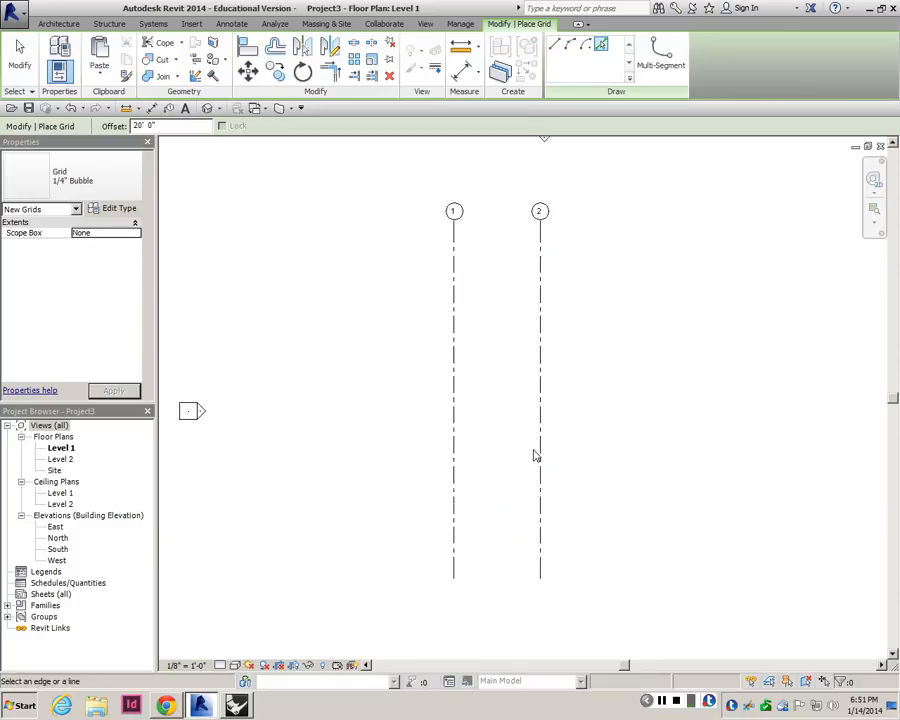
# - Finish placing grids and select grid 1 to check its spacing to grid 2
pyautogui.press('Escape')
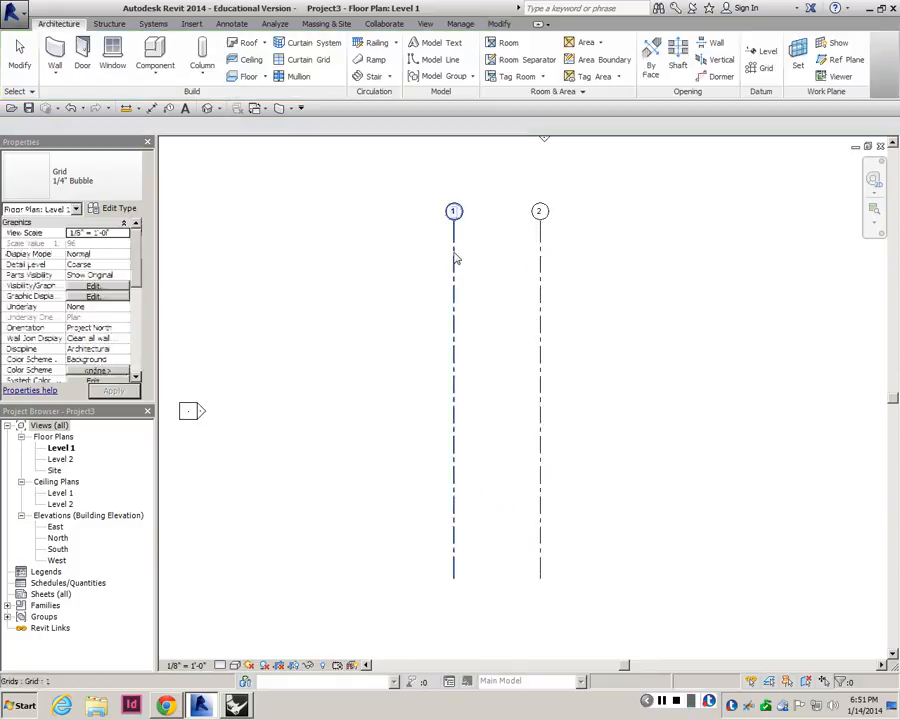
pyautogui.click(455, 259)
pyautogui.press('Escape')
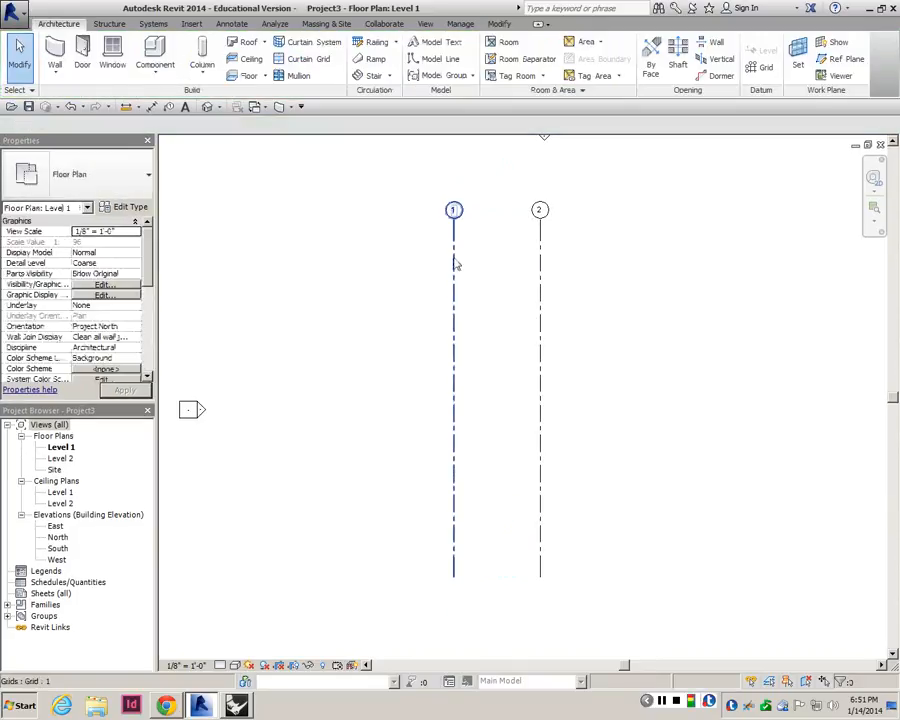
pyautogui.click(455, 263)
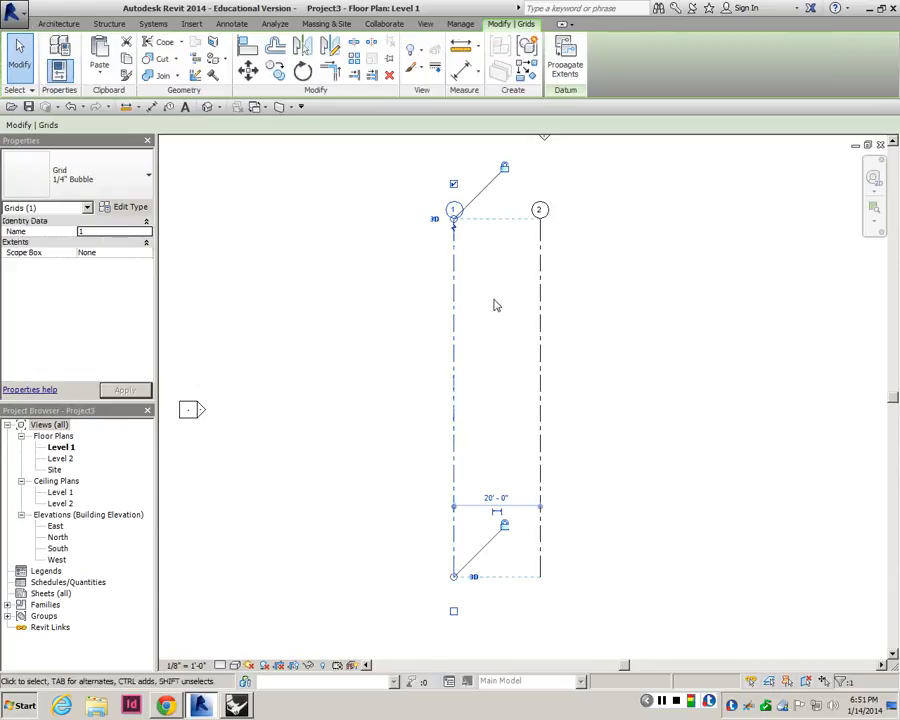
# - Draw a horizontal grid line crossing grids 1 and 2 in the northern part of the Level 1 plan
pyautogui.click(59, 23)
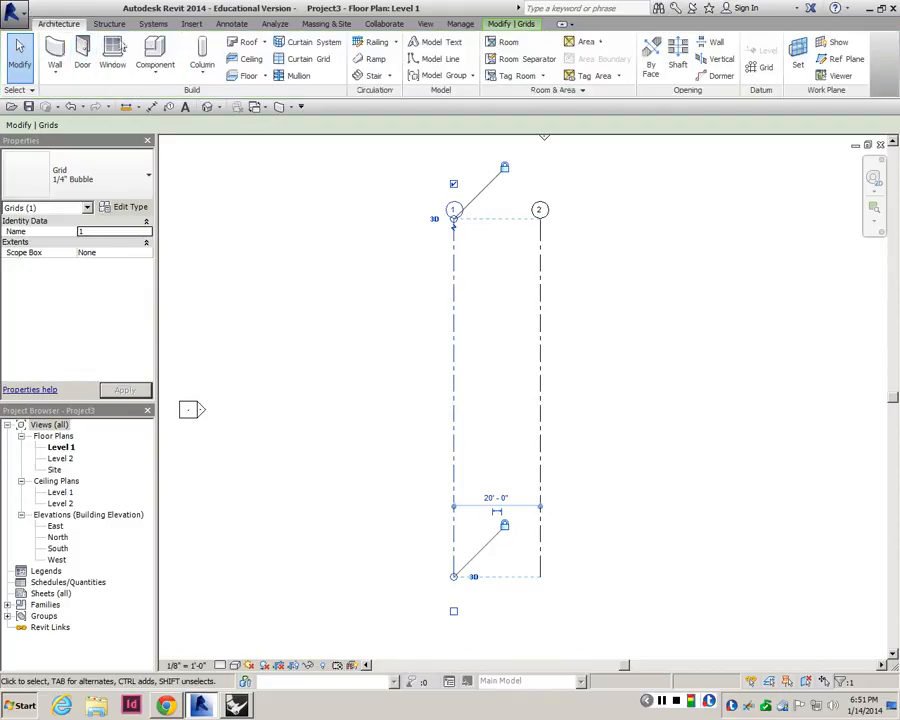
pyautogui.press('g')
pyautogui.press('r')
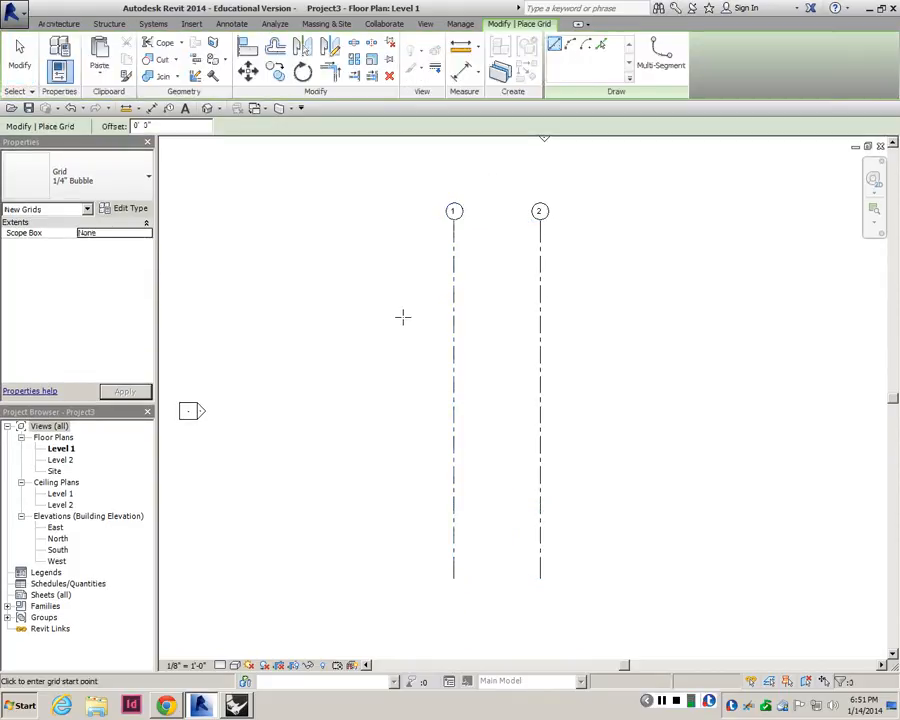
pyautogui.click(402, 316)
pyautogui.click(590, 314)
pyautogui.press('Escape')
pyautogui.press('Escape')
pyautogui.scroll(1, 566, 324)
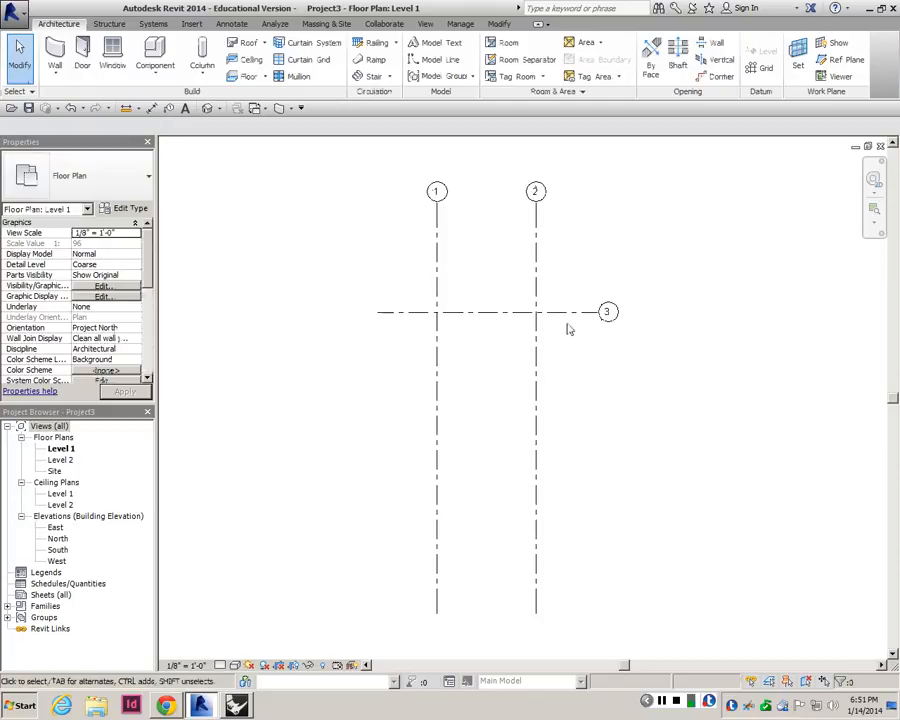
# - Extend the west end of horizontal grid line 3 slightly farther beyond grid 1
pyautogui.click(498, 23)
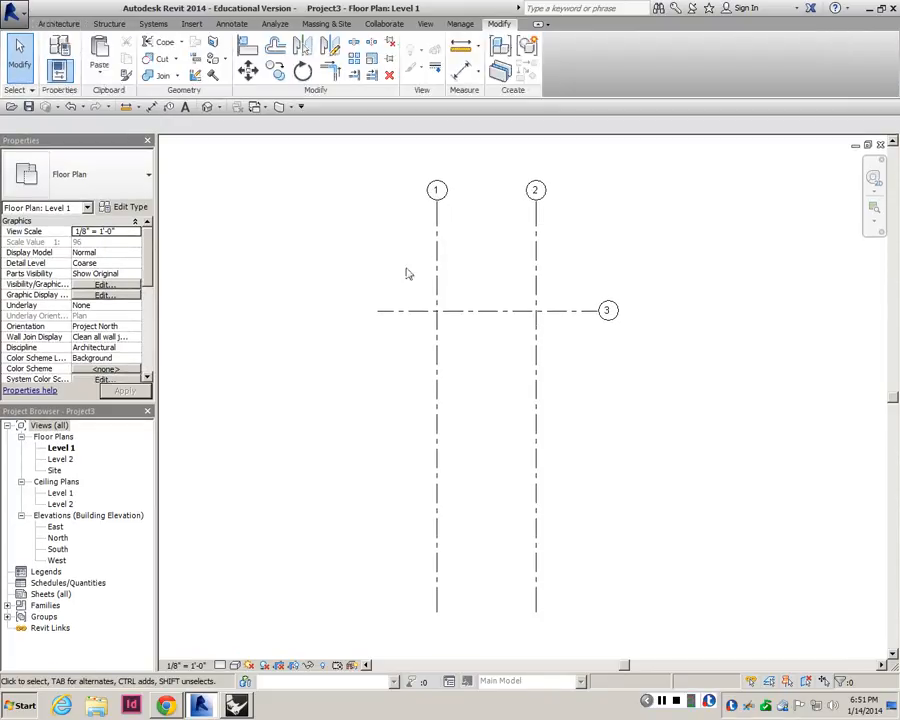
pyautogui.click(480, 313)
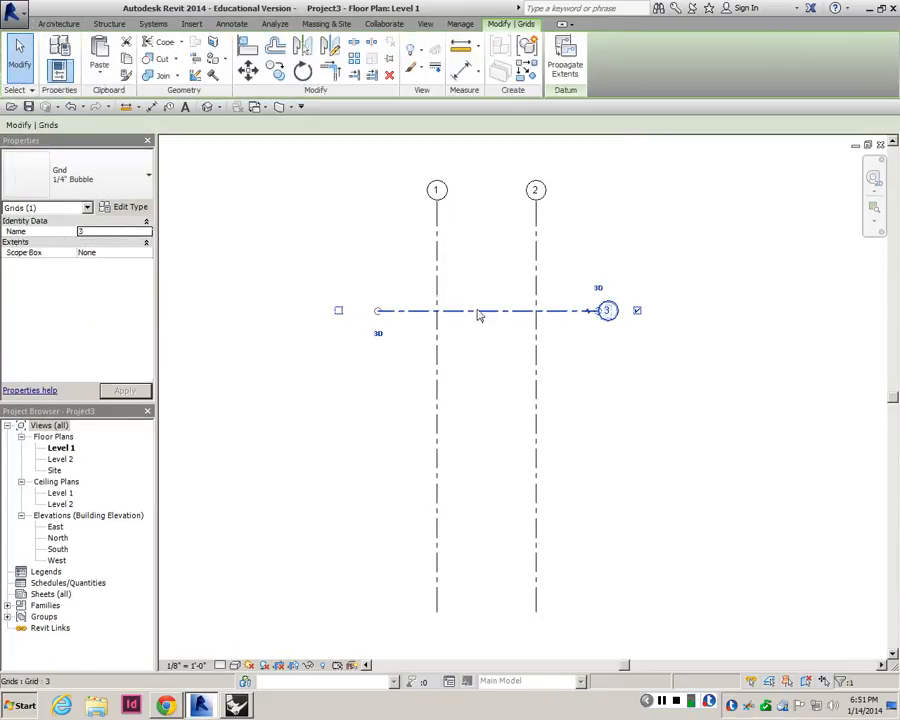
pyautogui.press('c')
pyautogui.press('s')
pyautogui.press('Escape')
pyautogui.click(479, 314)
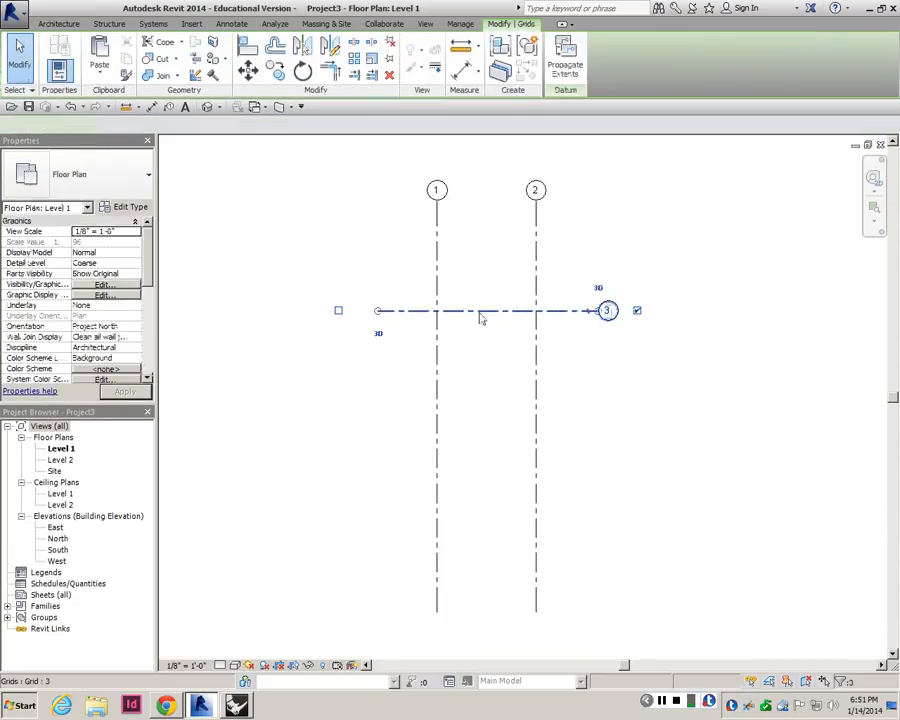
pyautogui.moveTo(378, 311); pyautogui.dragTo(352, 309)
pyautogui.press('Escape')
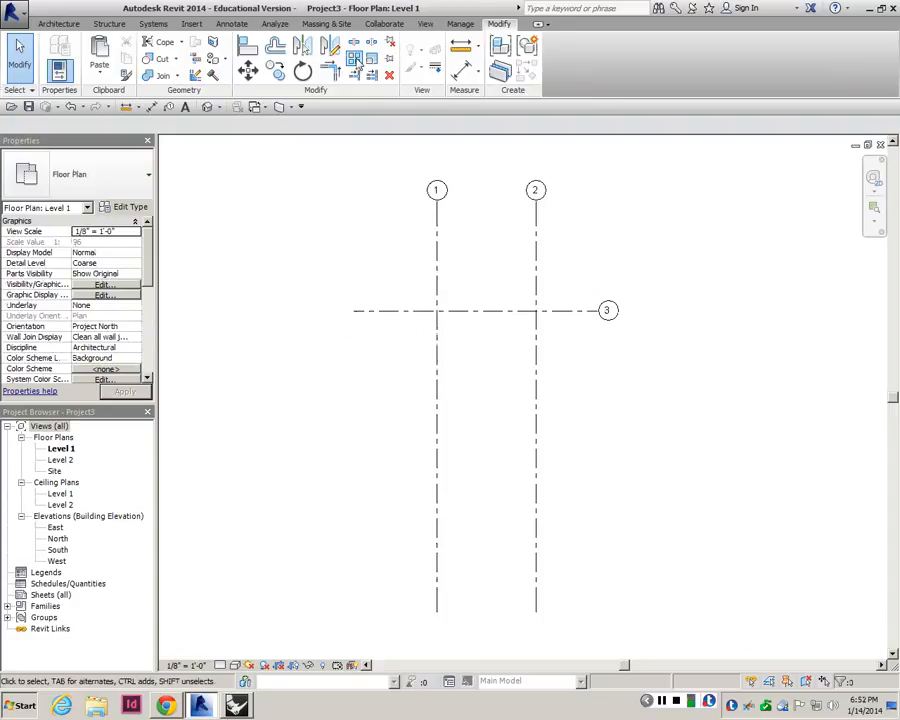
# - Array grid 3 southward as a grouped linear array with 20' spacing and a count of 3
pyautogui.click(355, 59)
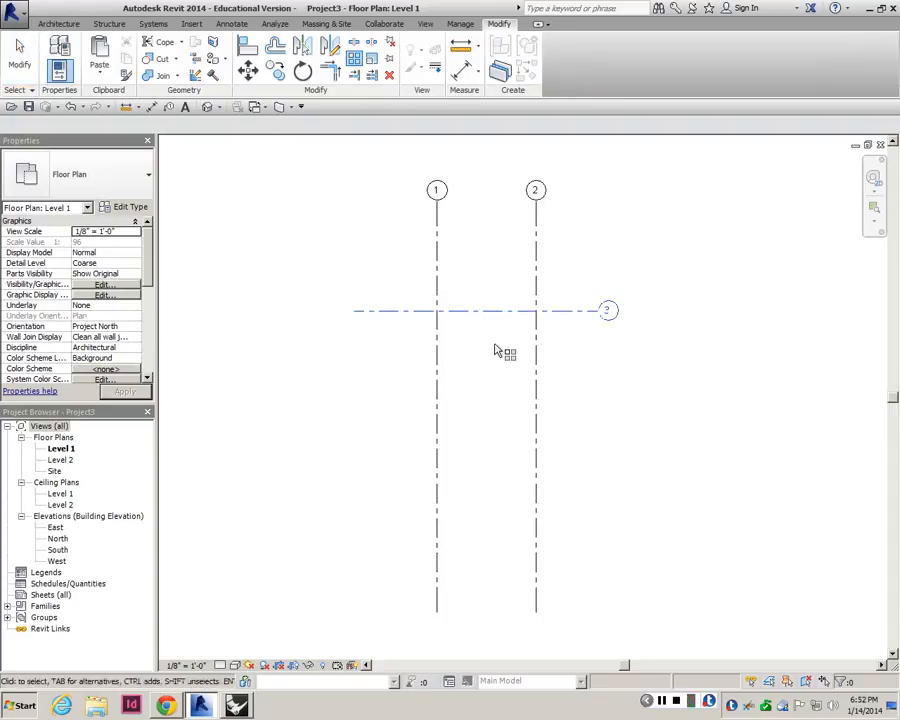
pyautogui.scroll(2, 517, 365)
pyautogui.scroll(-1, 530, 366)
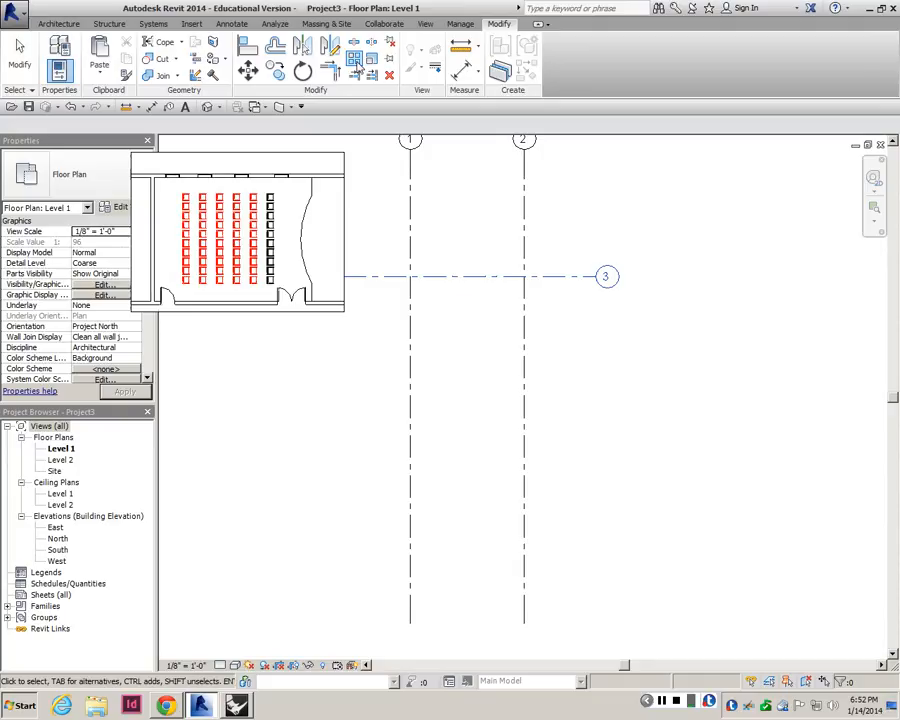
pyautogui.click(467, 281)
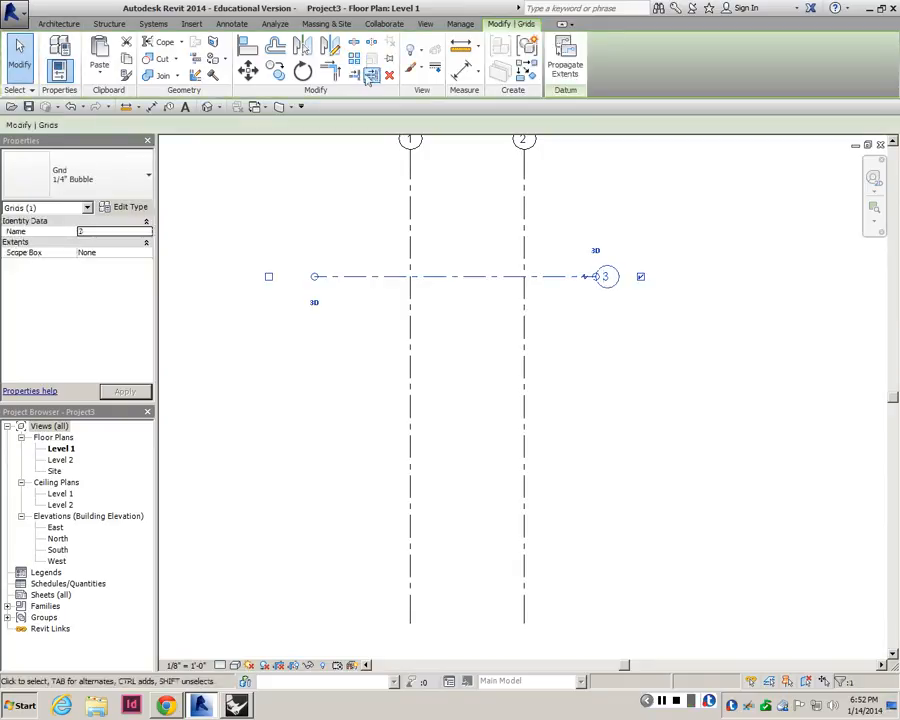
pyautogui.press('a')
pyautogui.press('r')
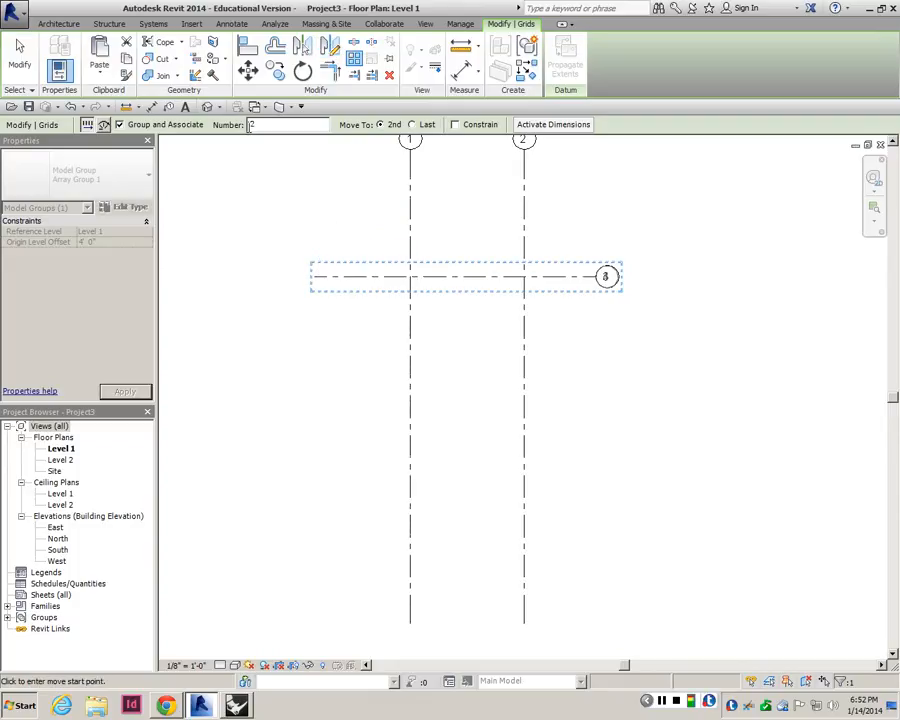
pyautogui.click(314, 280)
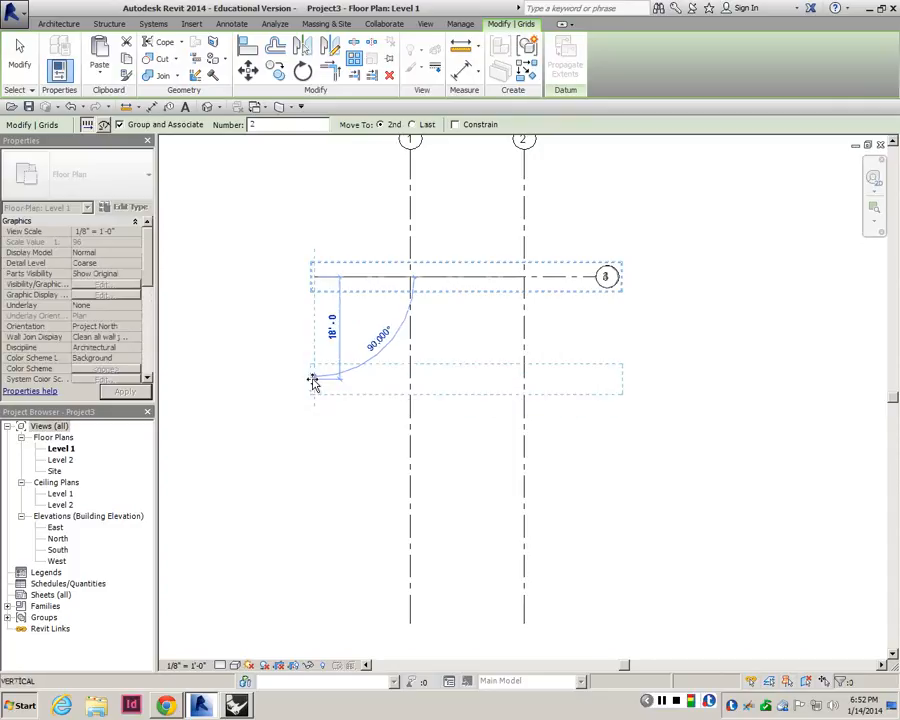
pyautogui.write('18')
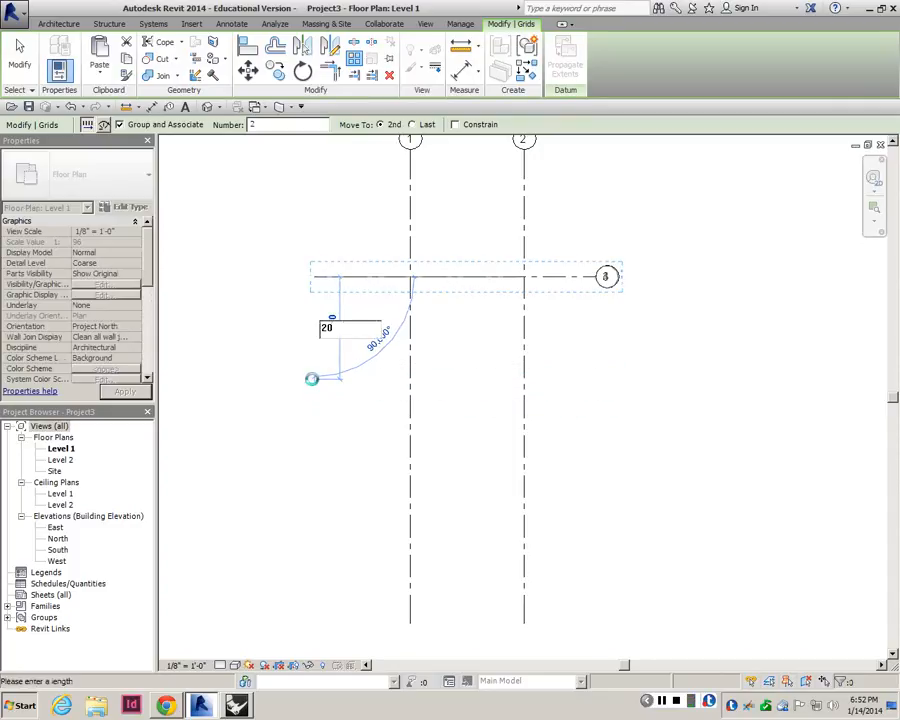
pyautogui.press('Return')
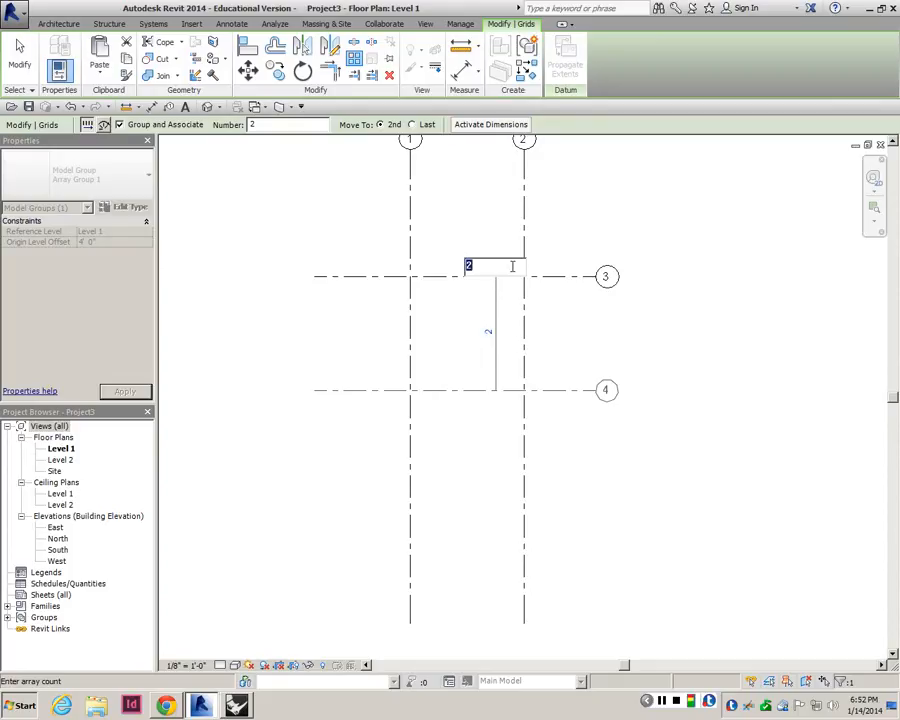
pyautogui.write('3')
pyautogui.press('Return')
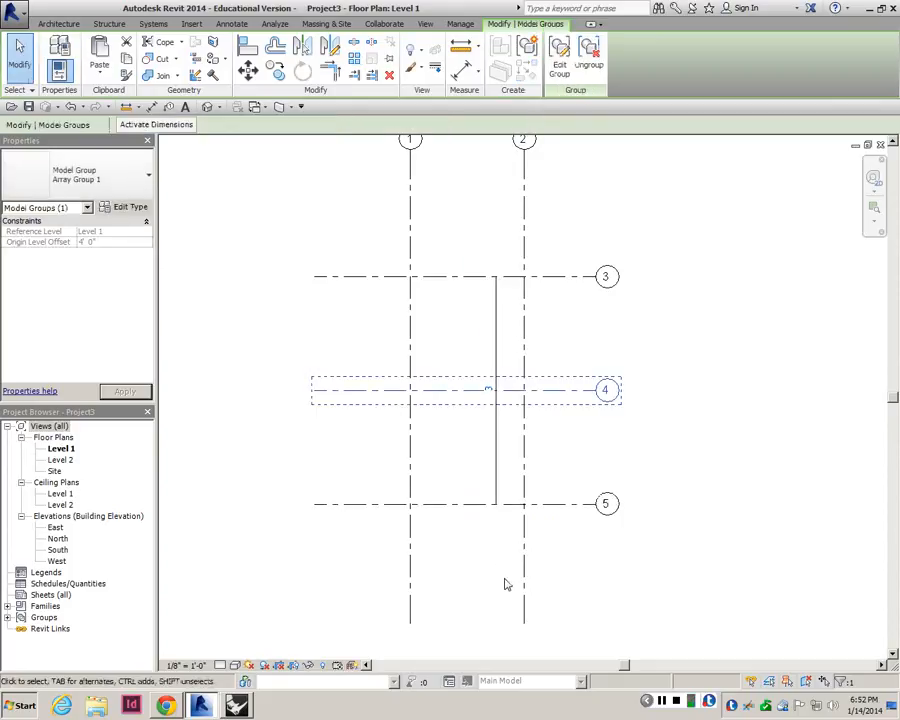
pyautogui.click(573, 533)
pyautogui.scroll(-1, 545, 420)
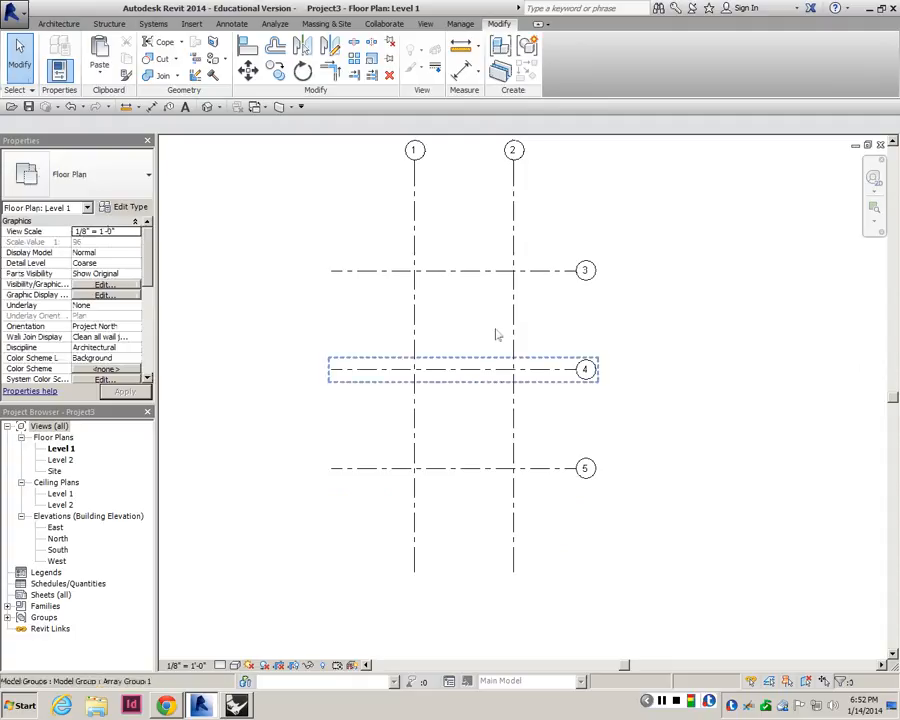
# - Try an array count of 4 for the horizontal grid lines and undo the change
pyautogui.click(551, 277)
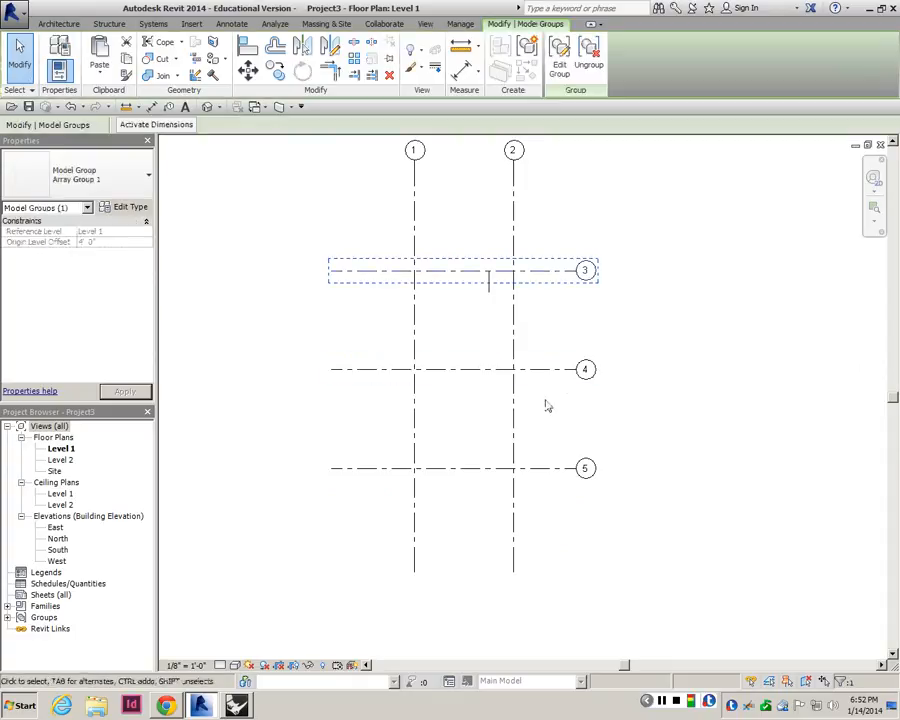
pyautogui.click(556, 466)
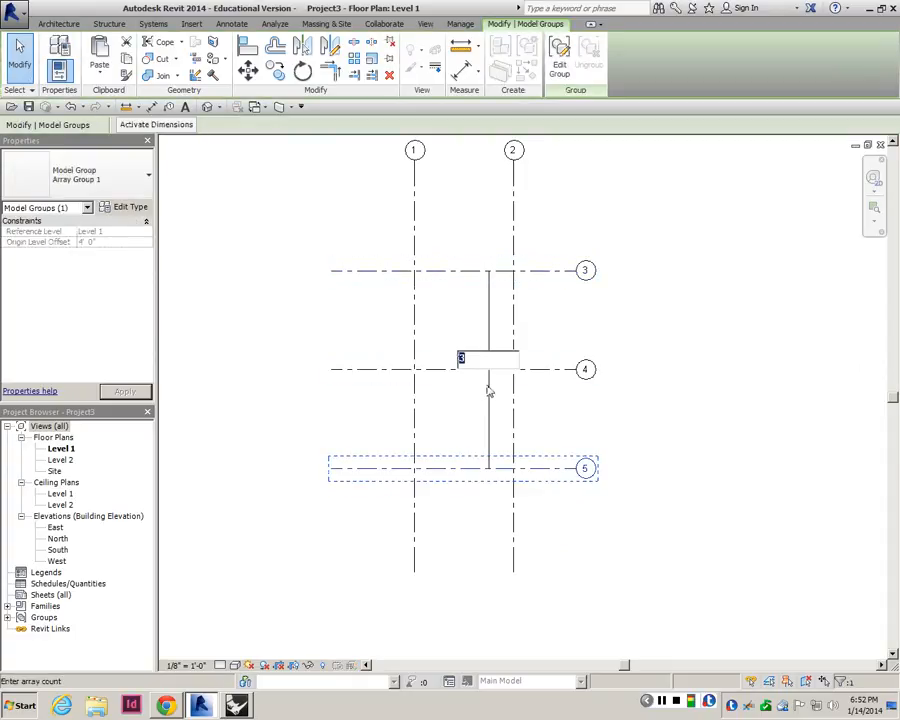
pyautogui.click(549, 377)
pyautogui.press('Escape')
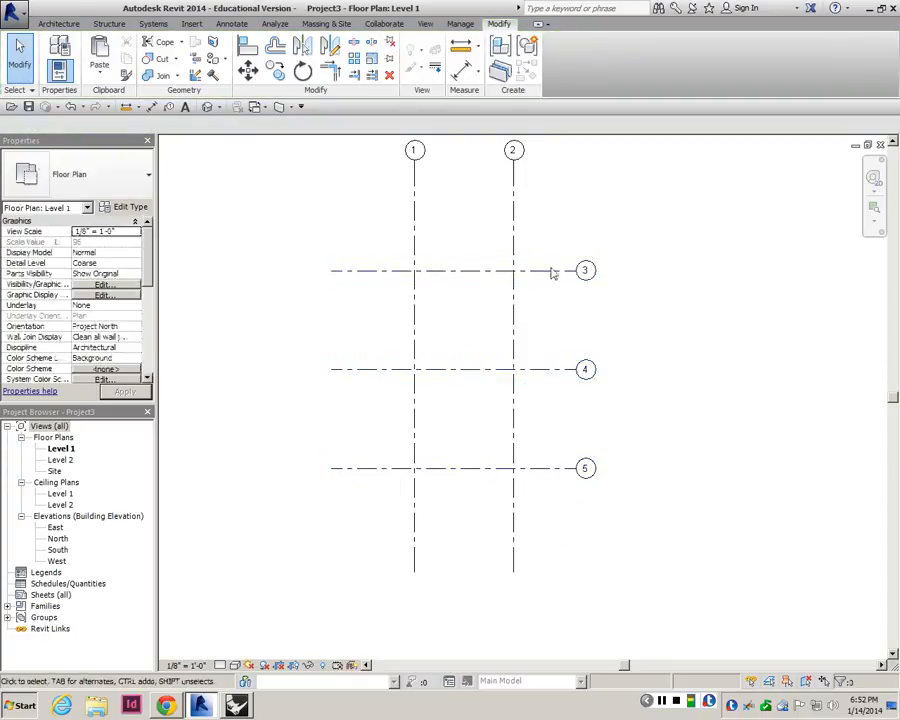
pyautogui.click(480, 280)
pyautogui.press('Escape')
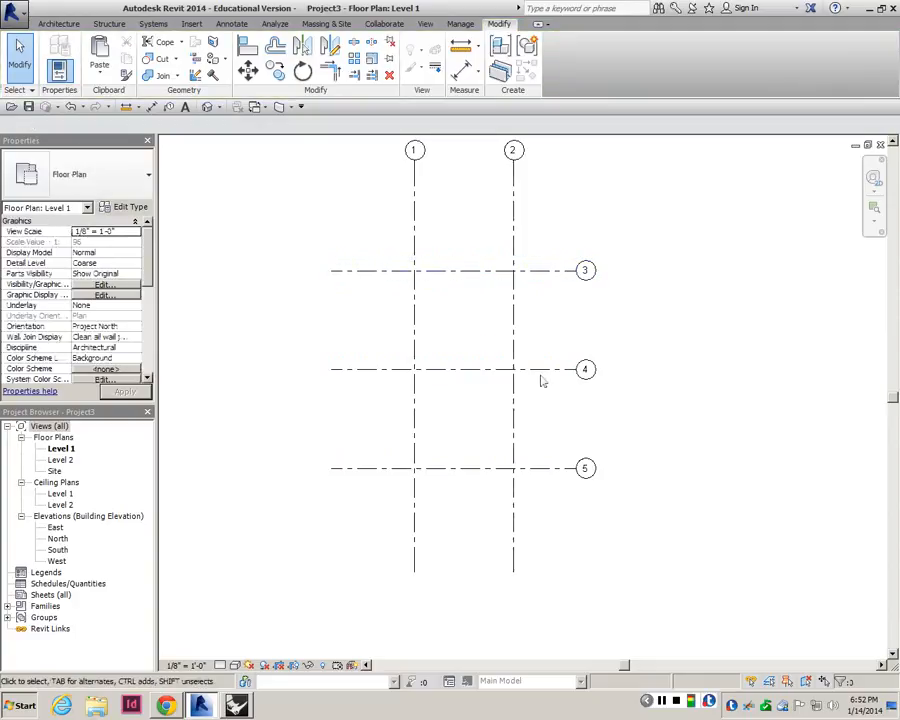
pyautogui.click(482, 372)
pyautogui.click(482, 372)
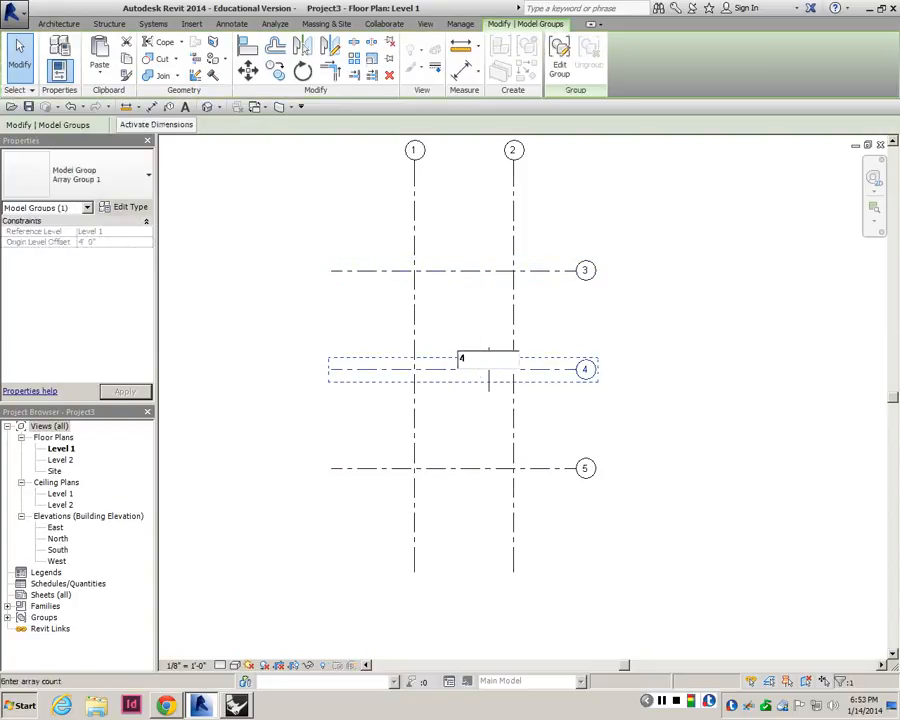
pyautogui.write('4')
pyautogui.press('Return')
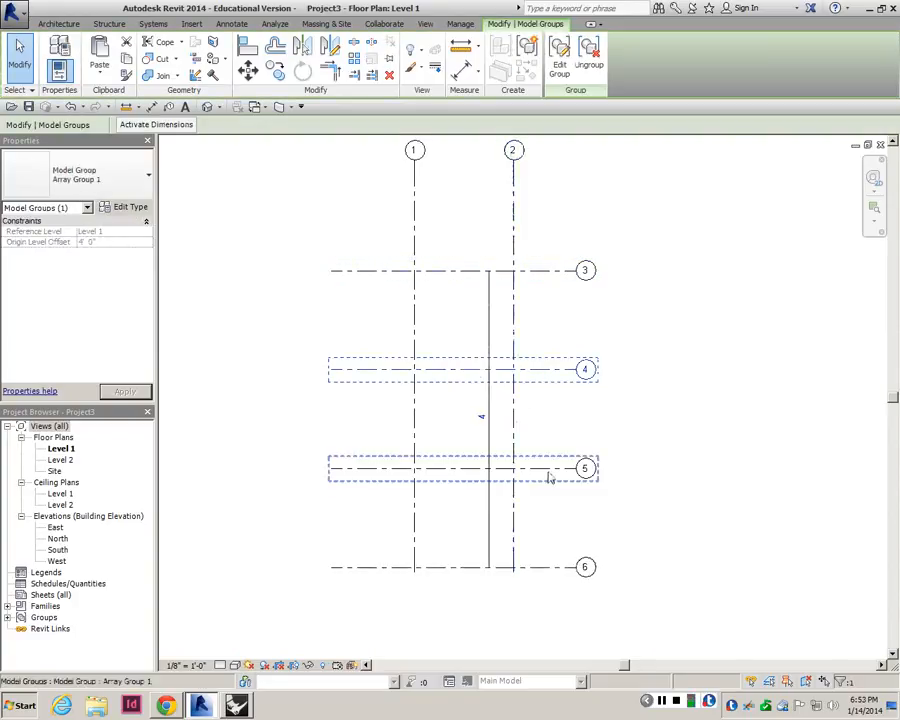
pyautogui.hotkey('ctrl', 'z')
pyautogui.scroll(-3, 588, 393)
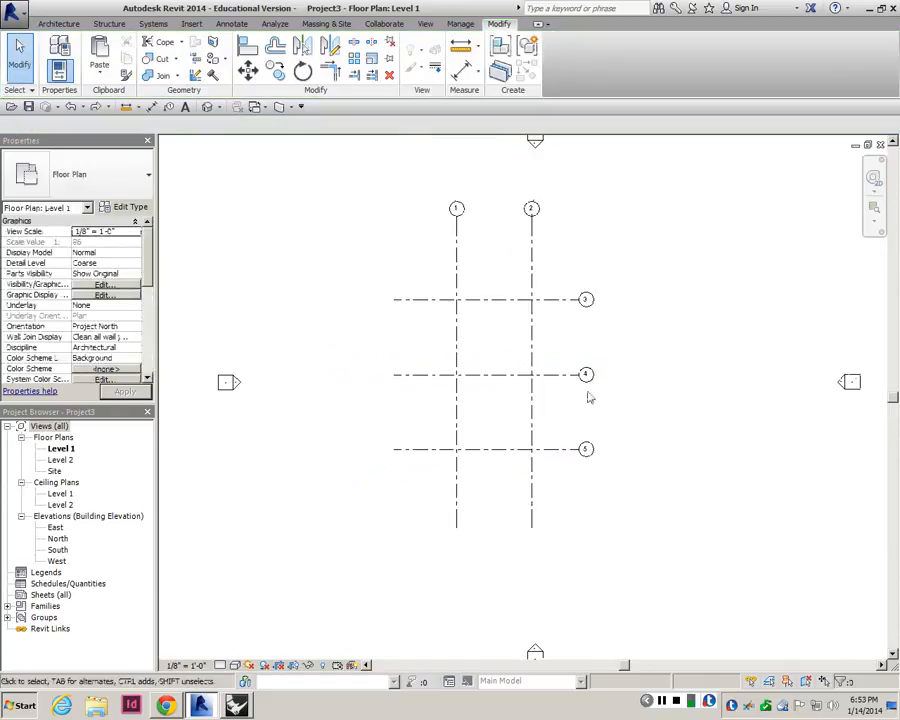
# - Add a continuous aligned dimension across grids 3, 4 and 5 near their bubbles
pyautogui.scroll(3, 597, 420)
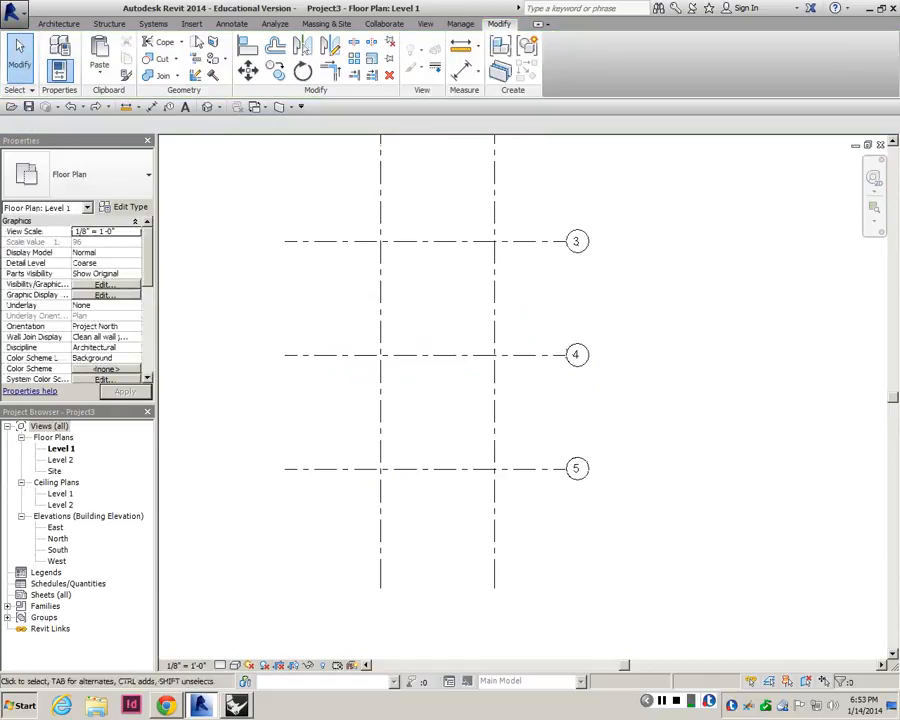
pyautogui.click(225, 25)
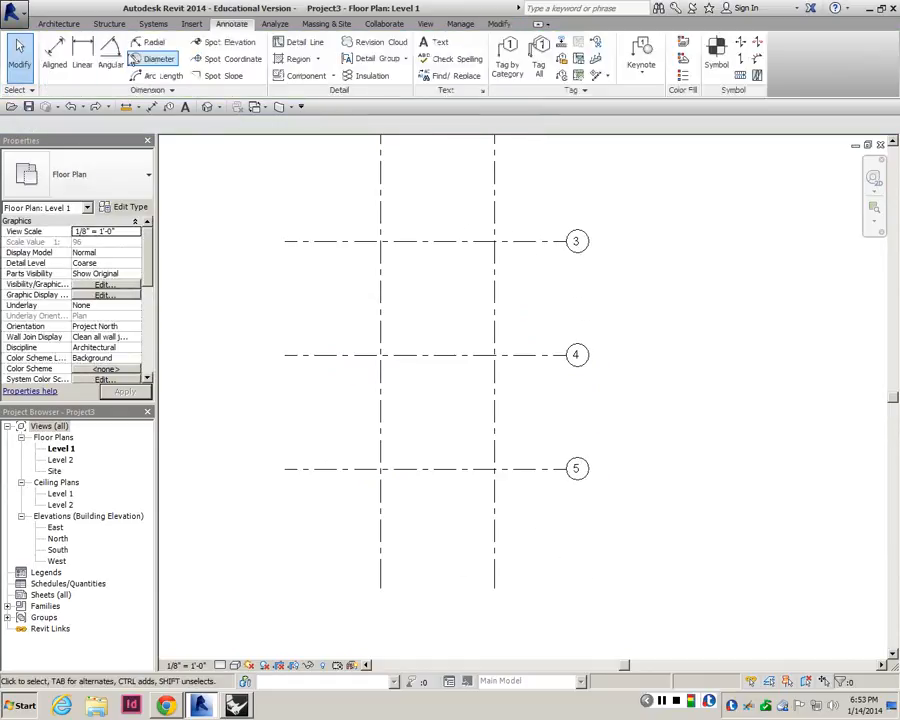
pyautogui.click(56, 55)
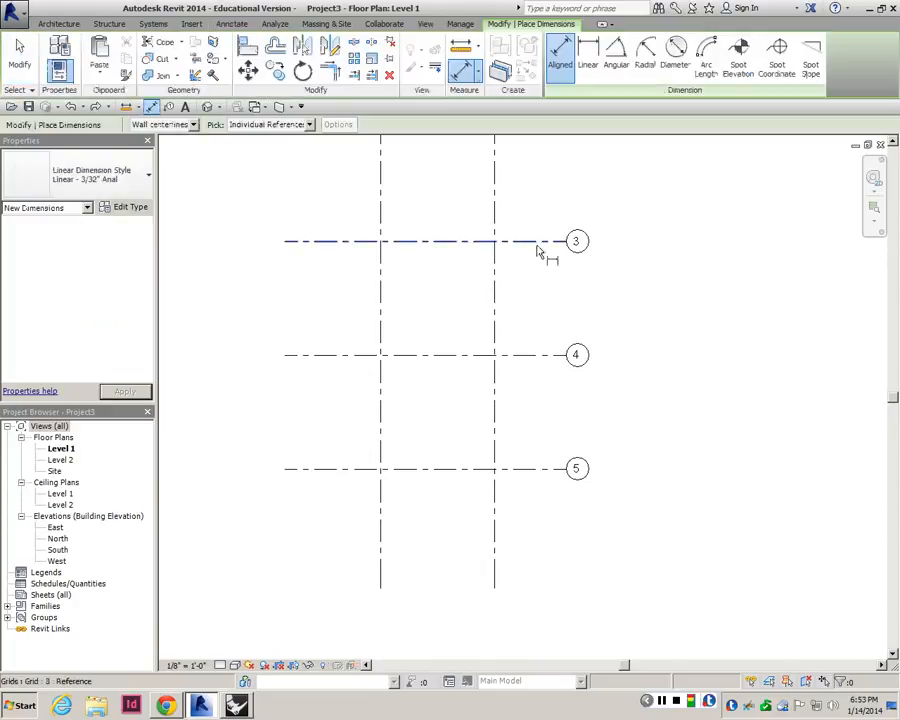
pyautogui.click(537, 250)
pyautogui.click(556, 357)
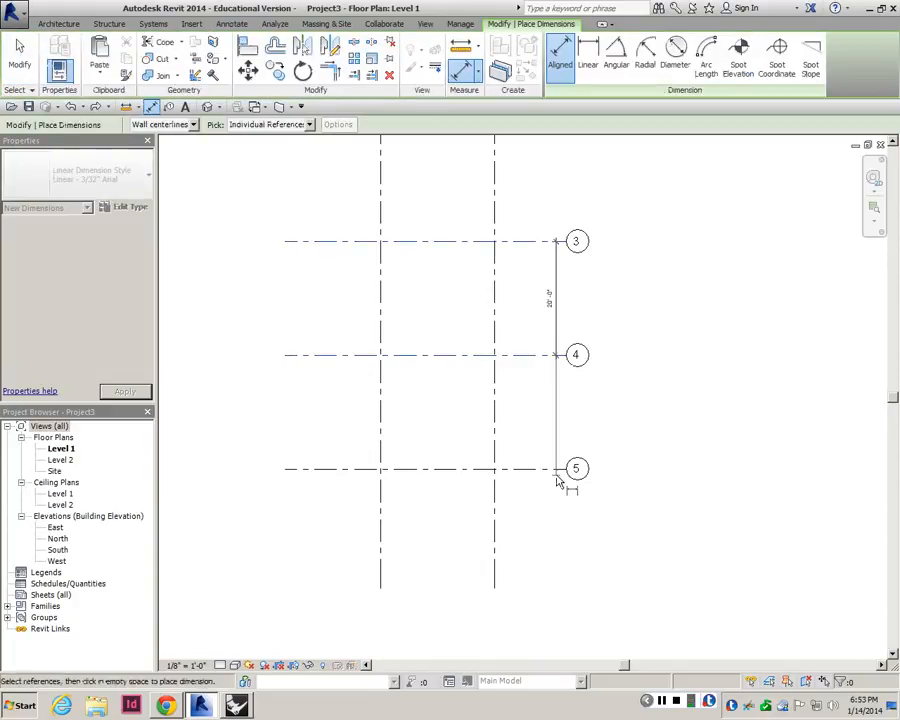
pyautogui.click(558, 478)
pyautogui.click(564, 406)
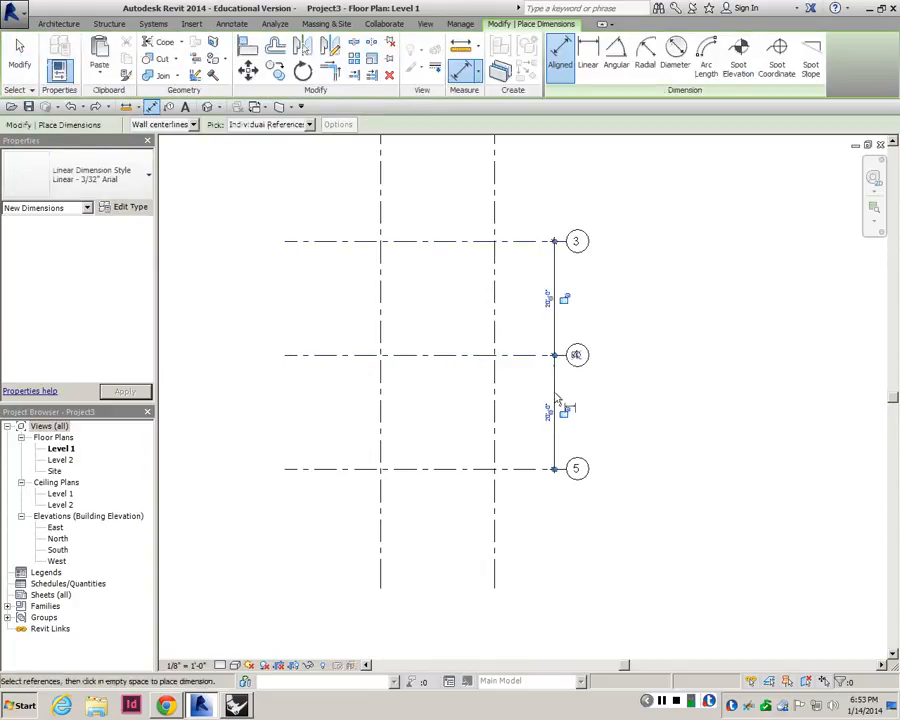
# - Add an aligned dimension between grids 1 and 2, placed north of grid 3
pyautogui.click(380, 211)
pyautogui.click(494, 204)
pyautogui.click(462, 189)
pyautogui.scroll(-3, 440, 229)
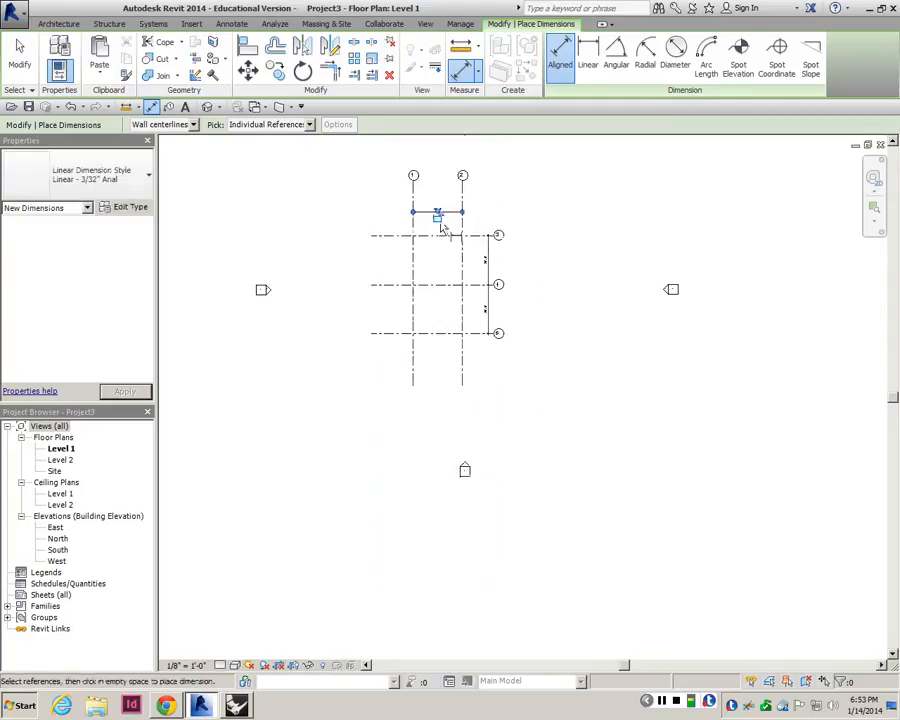
pyautogui.scroll(3, 437, 214)
pyautogui.press('Escape')
pyautogui.press('Escape')
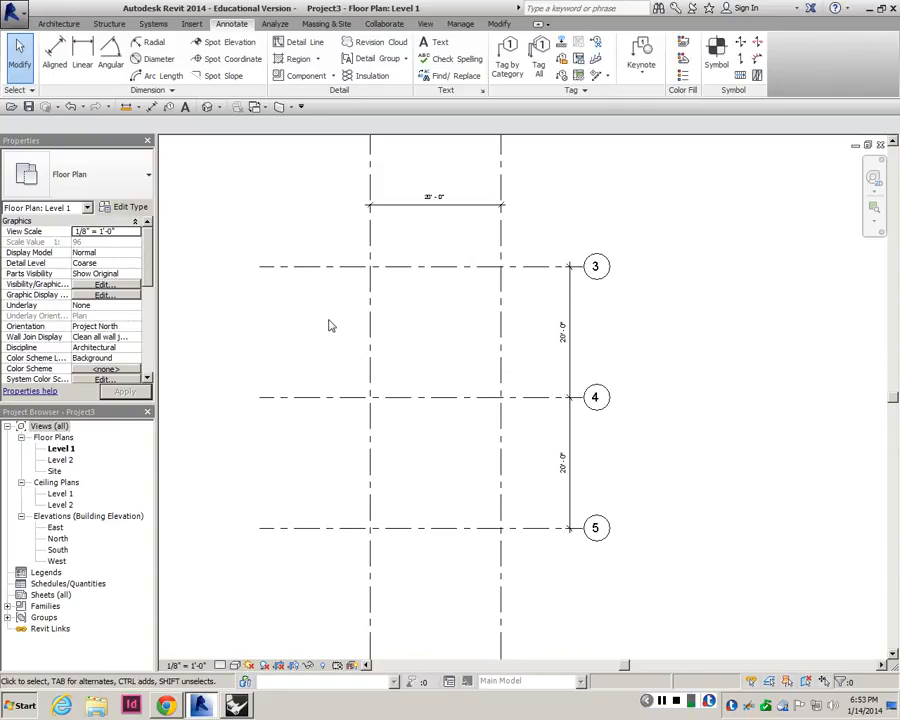
# - Delete grids 4 and 5 together with the dimension string across the horizontal grids
pyautogui.click(546, 531)
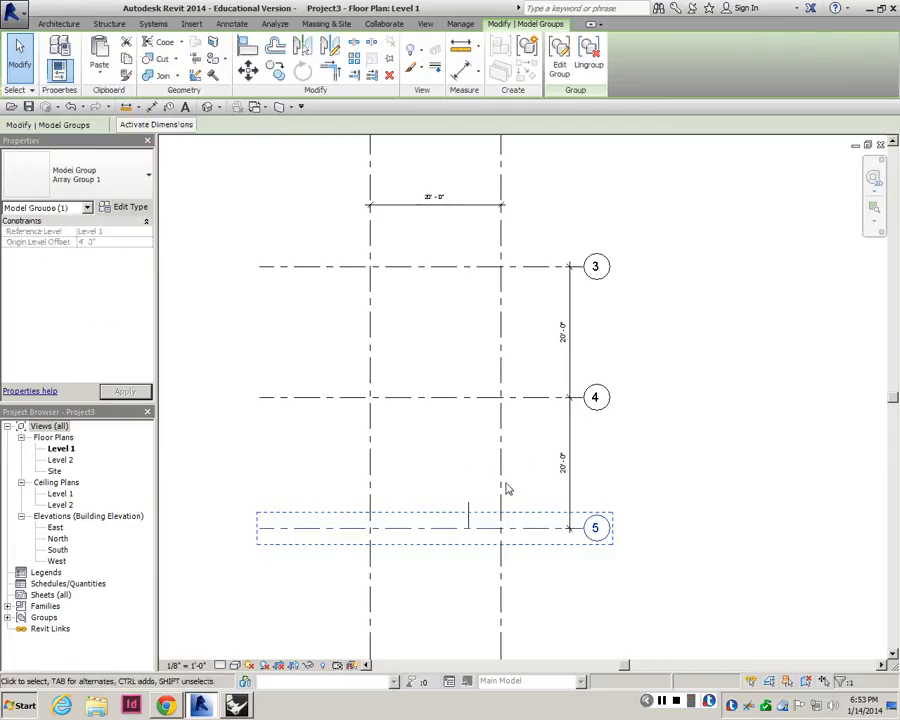
pyautogui.moveTo(570, 549); pyautogui.dragTo(535, 364)
pyautogui.press('Delete')
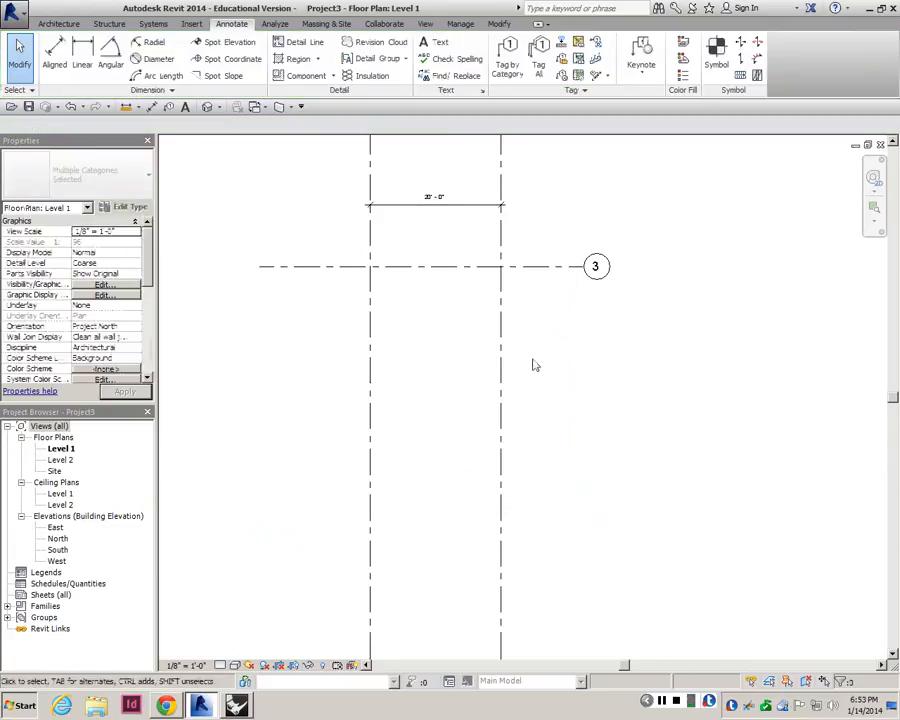
# - Try a linear array of grid 3 southward with a count of 4, and undo it
pyautogui.click(528, 272)
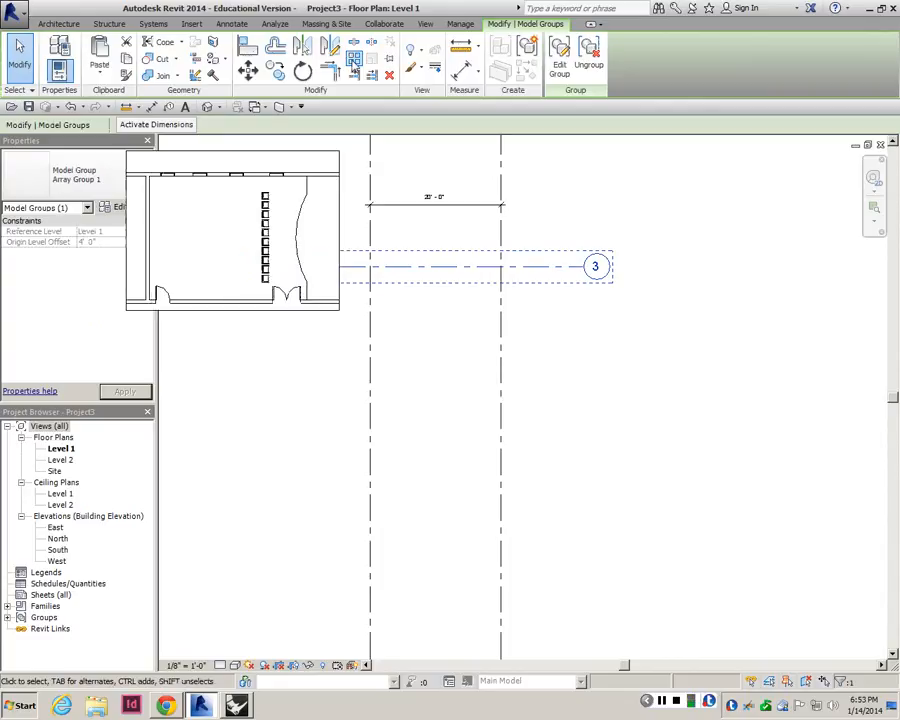
pyautogui.click(354, 60)
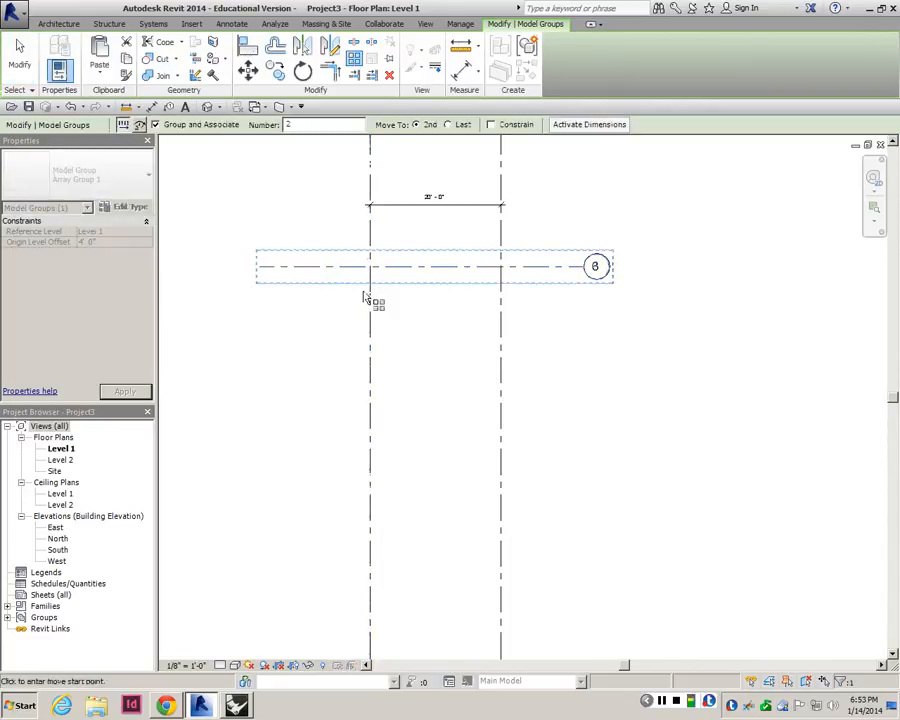
pyautogui.click(344, 276)
pyautogui.click(349, 341)
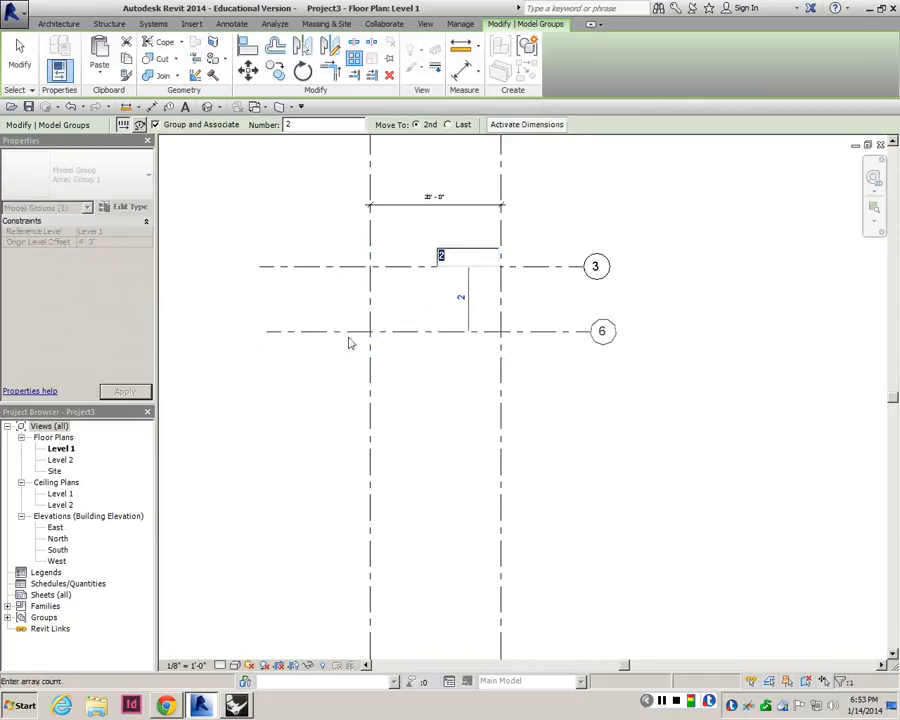
pyautogui.write('4')
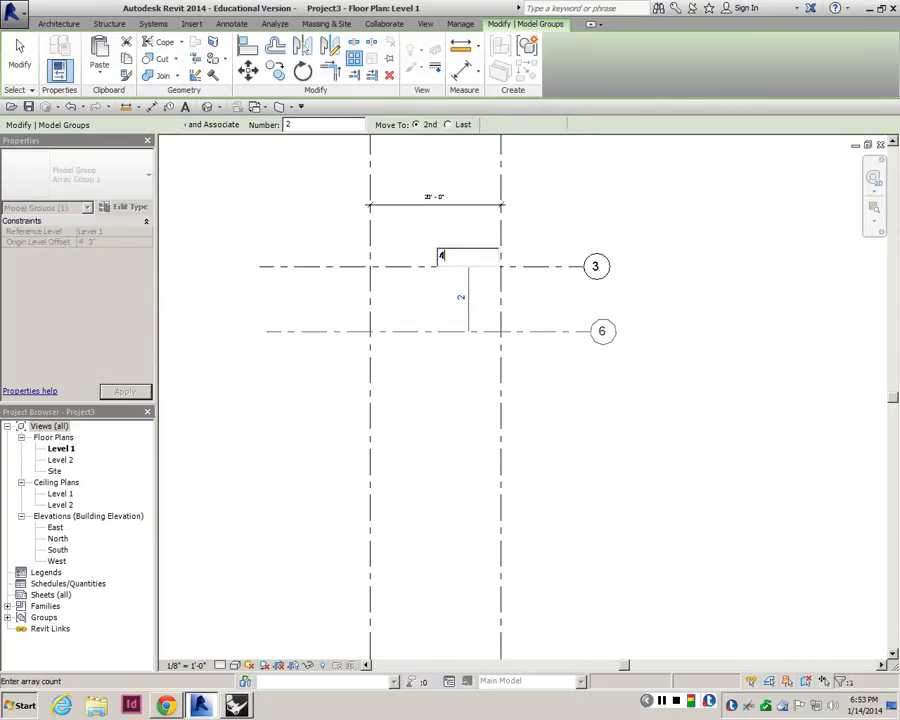
pyautogui.press('Return')
pyautogui.hotkey('ctrl', 'z')
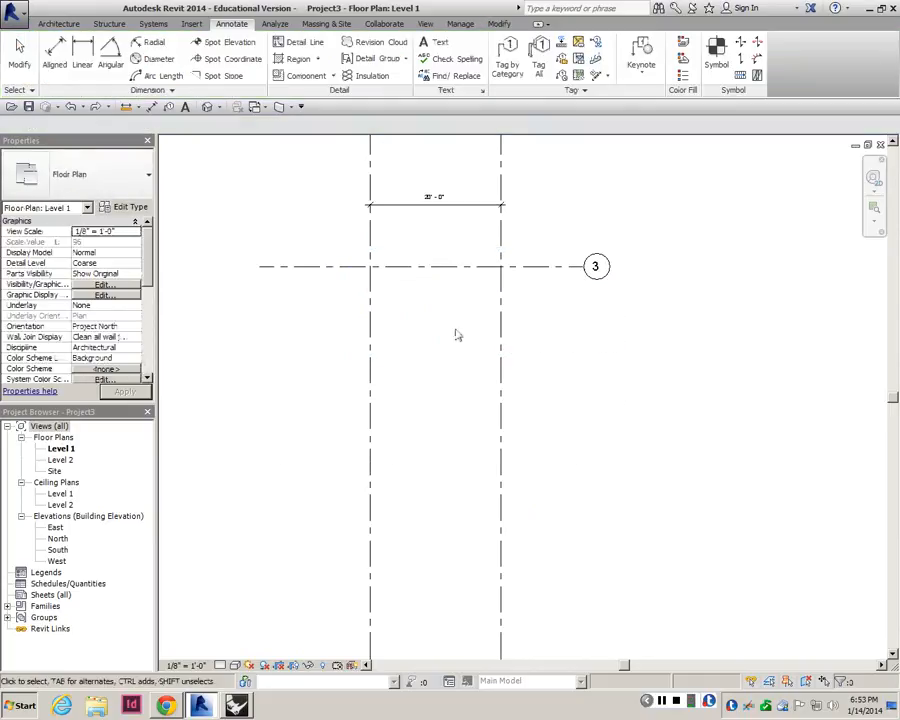
# - Array grid 3 southward again, accepting a count of 2
pyautogui.click(423, 272)
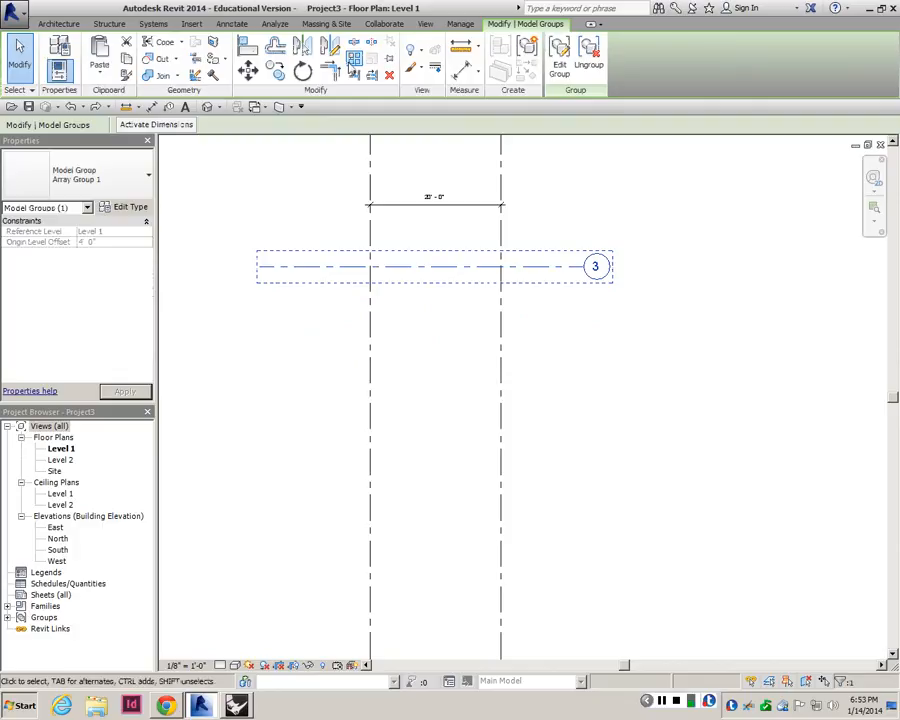
pyautogui.press('a')
pyautogui.press('r')
pyautogui.click(341, 268)
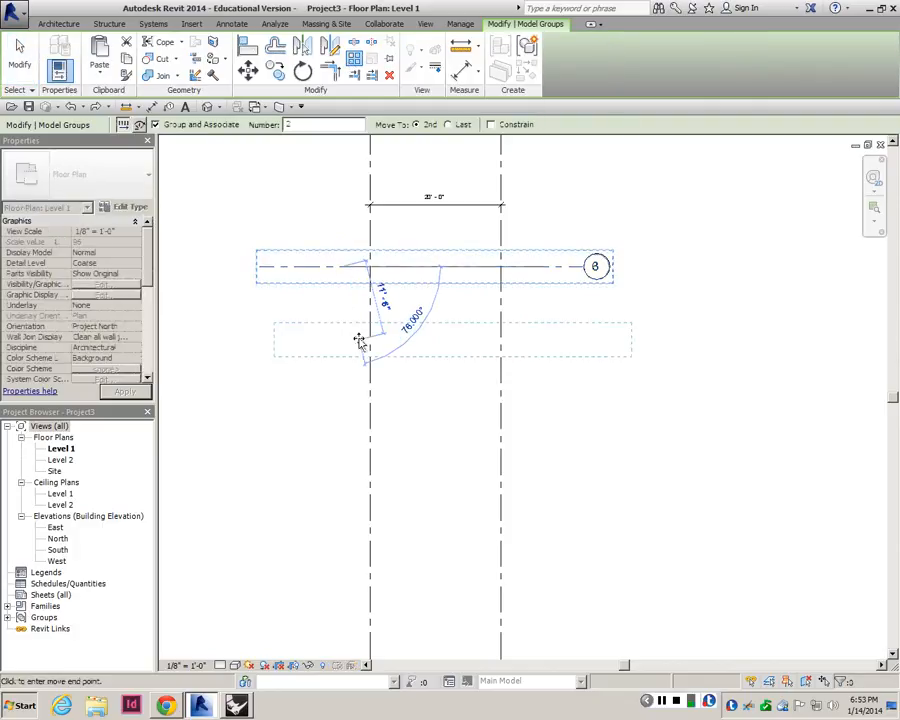
pyautogui.click(360, 340)
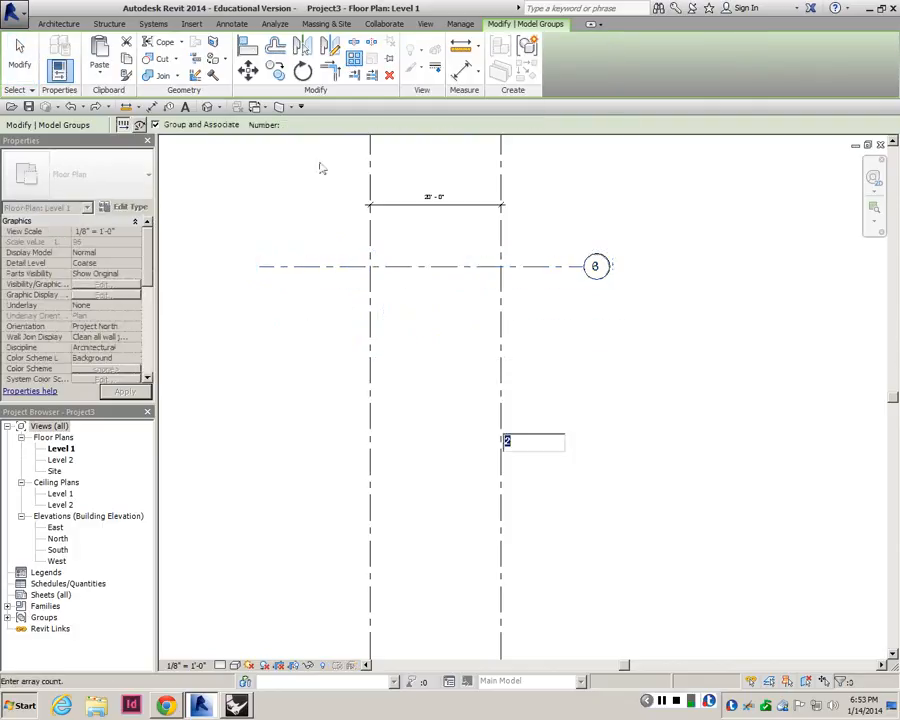
pyautogui.press('Return')
# - Array grid 6 straight south with a count of 4, spaced about 10 feet apart
pyautogui.click(345, 272)
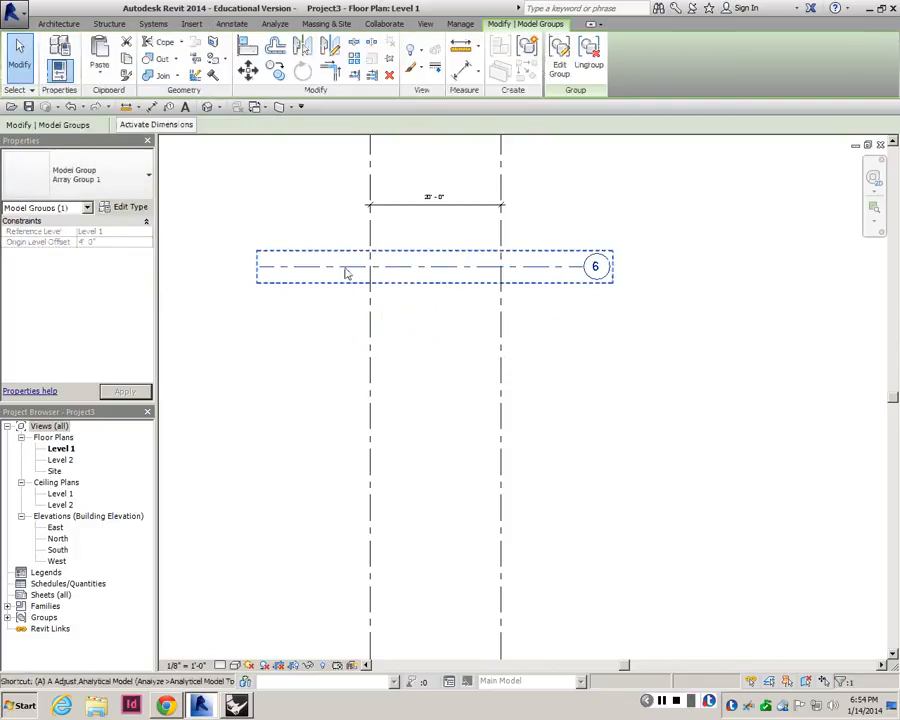
pyautogui.press('a')
pyautogui.press('r')
pyautogui.click(345, 270)
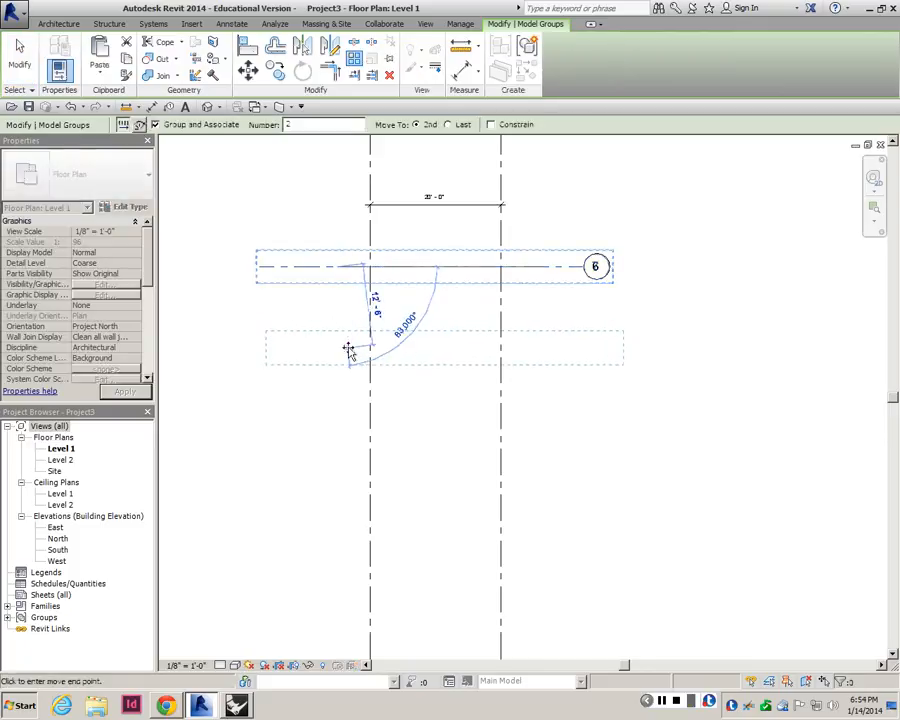
pyautogui.press('shift')
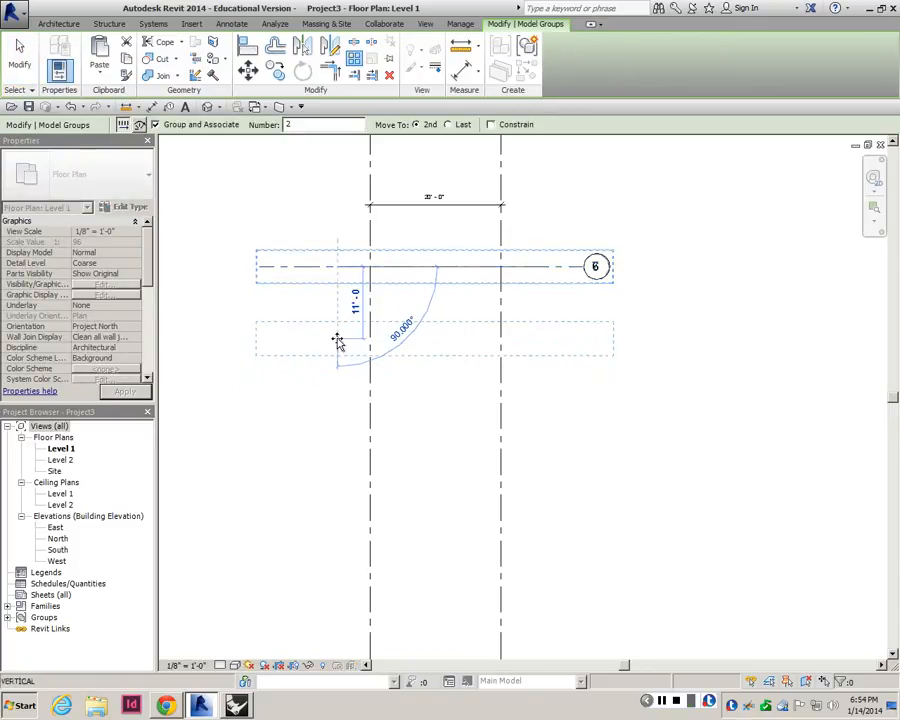
pyautogui.click(338, 341)
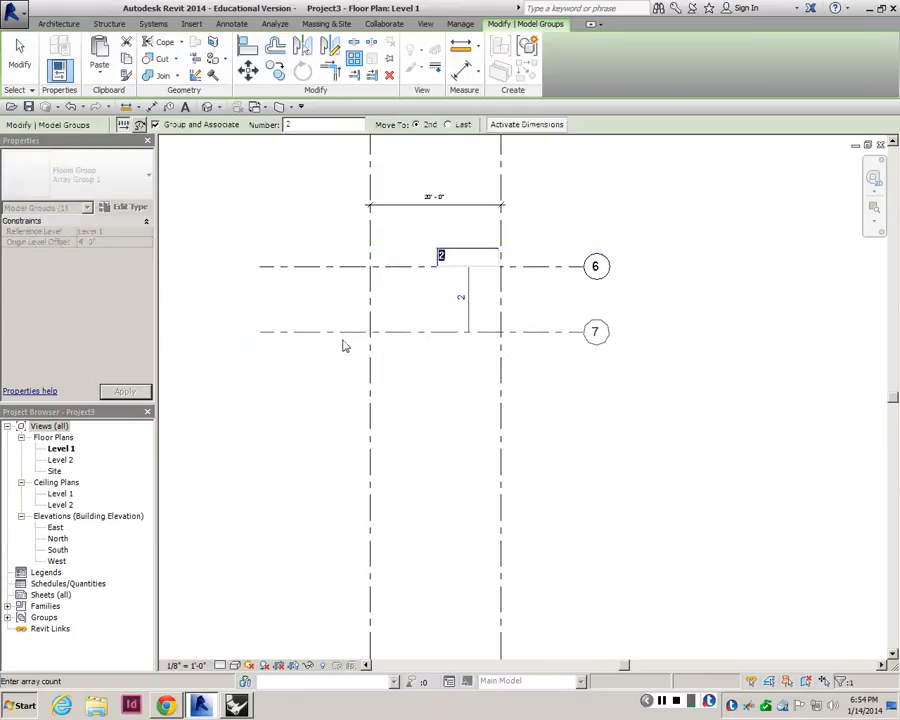
pyautogui.write('4')
pyautogui.press('Return')
pyautogui.press('Escape')
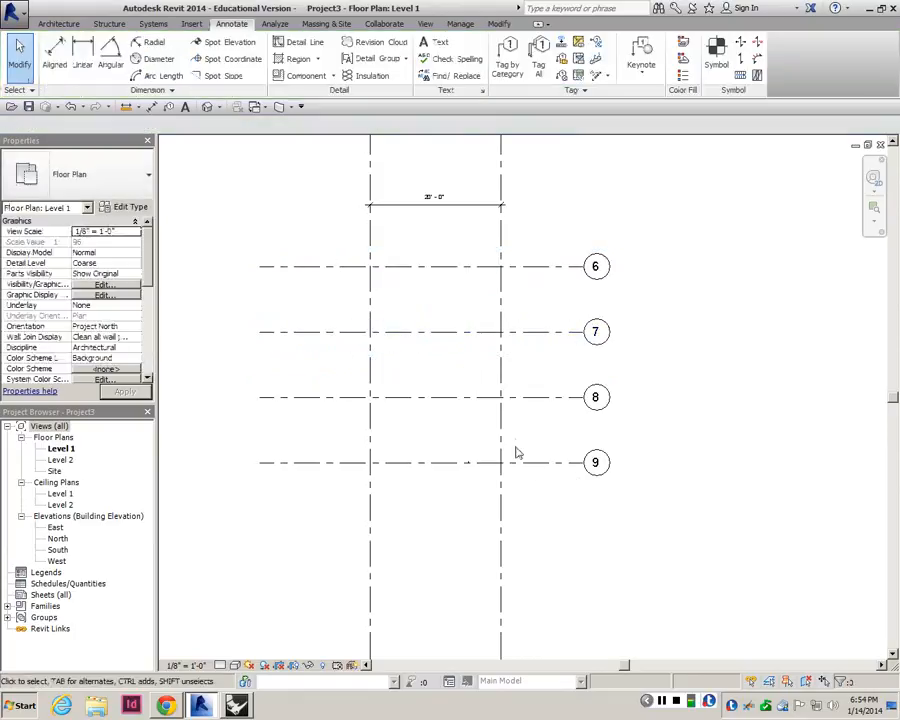
# - Set the count of the horizontal grid array to 5
pyautogui.click(469, 467)
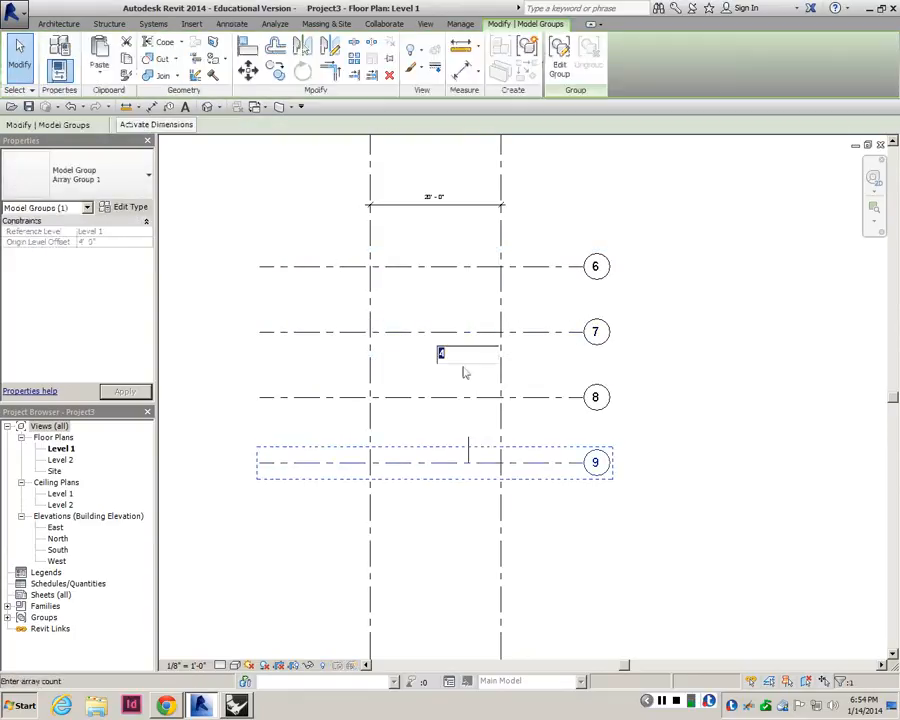
pyautogui.write('5')
pyautogui.press('Return')
pyautogui.press('Escape')
pyautogui.scroll(-2, 538, 376)
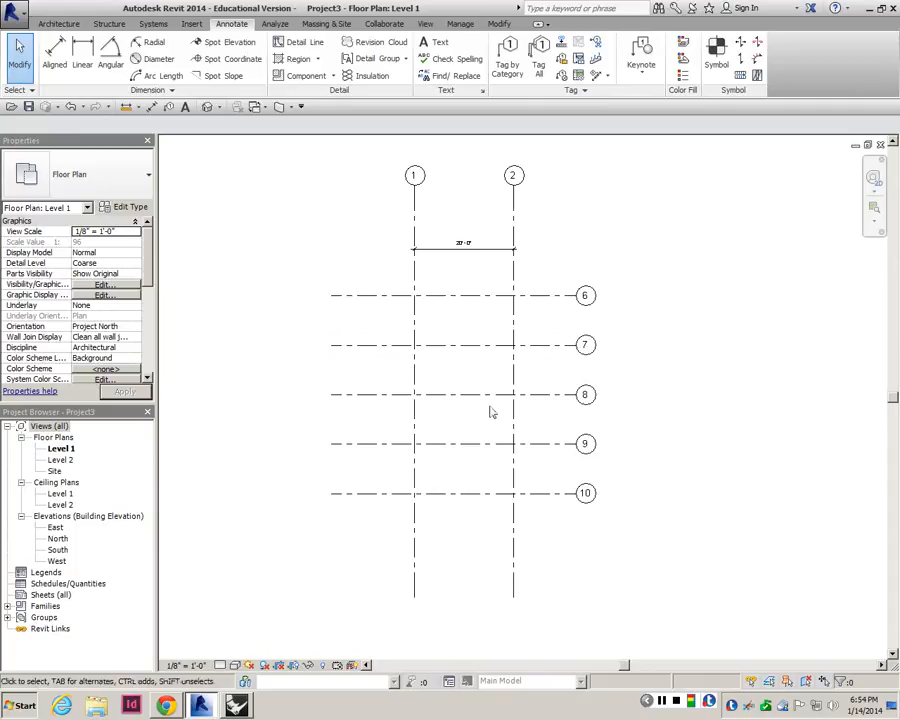
pyautogui.scroll(2, 543, 425)
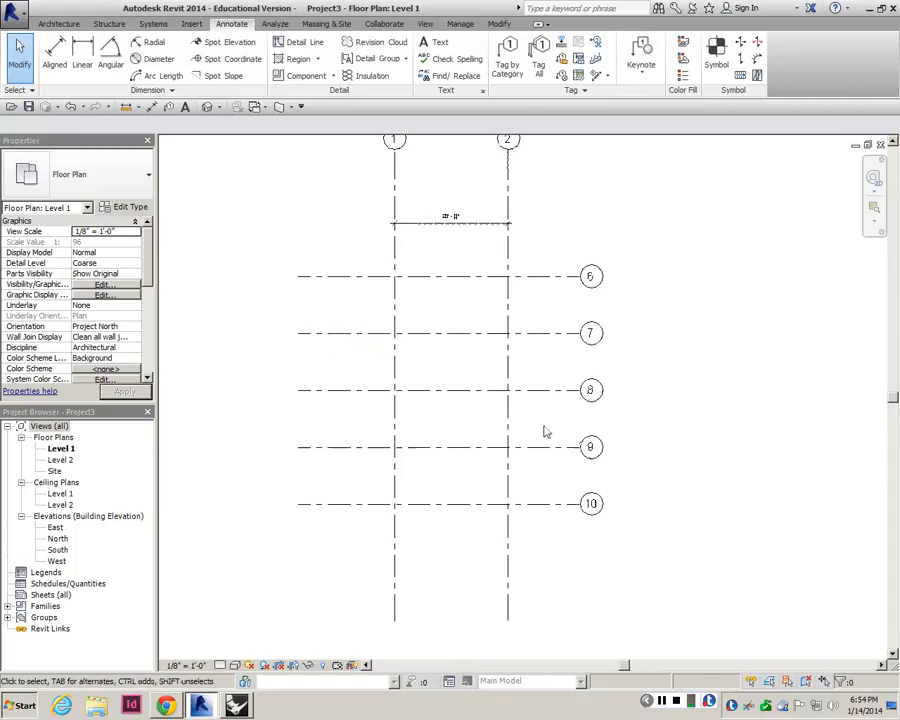
pyautogui.scroll(1, 409, 316)
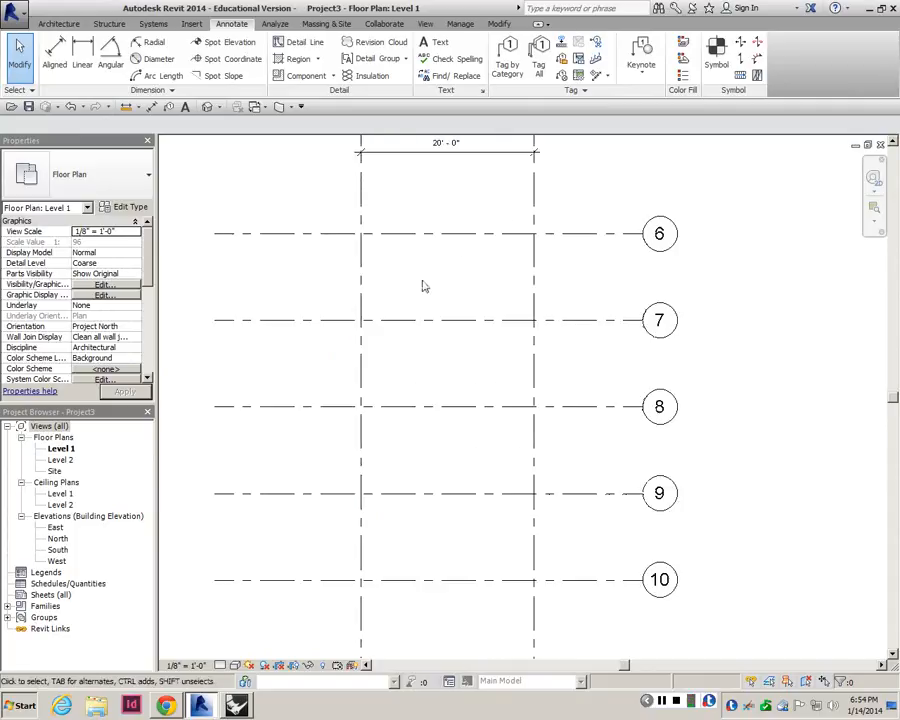
# - Add a continuous aligned dimension across grids 6, 7, 8 and 9 near their bubbles
pyautogui.click(60, 24)
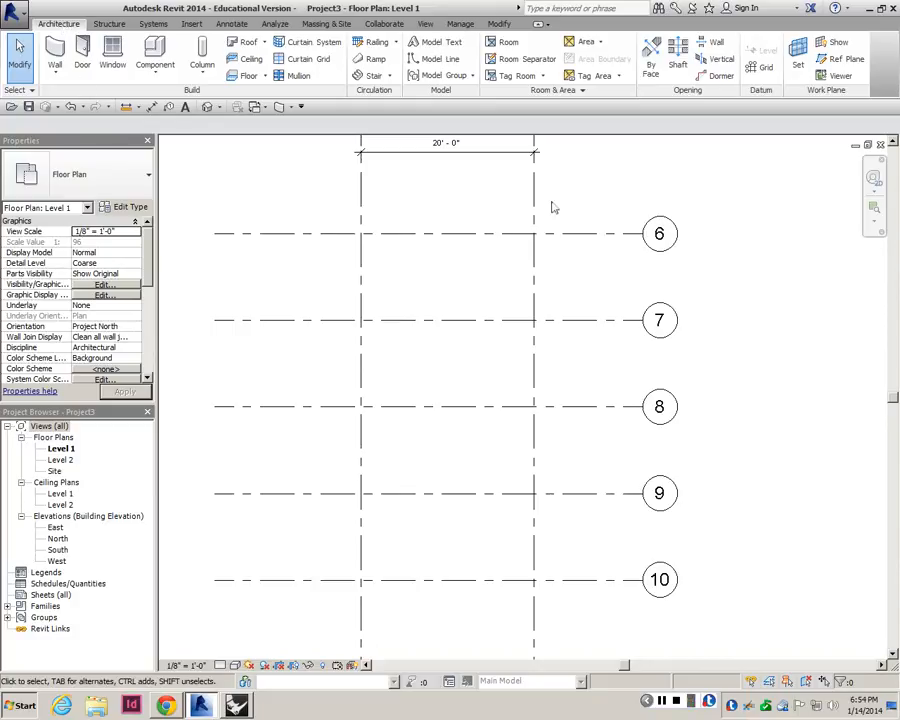
pyautogui.press('d')
pyautogui.press('i')
pyautogui.click(610, 234)
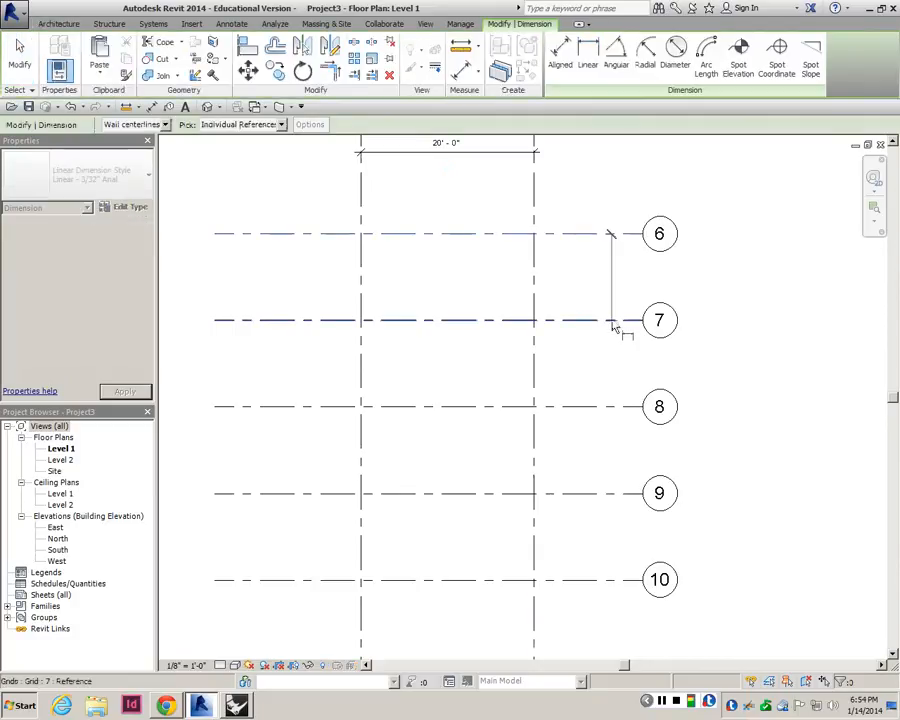
pyautogui.click(615, 321)
pyautogui.click(620, 406)
pyautogui.click(622, 493)
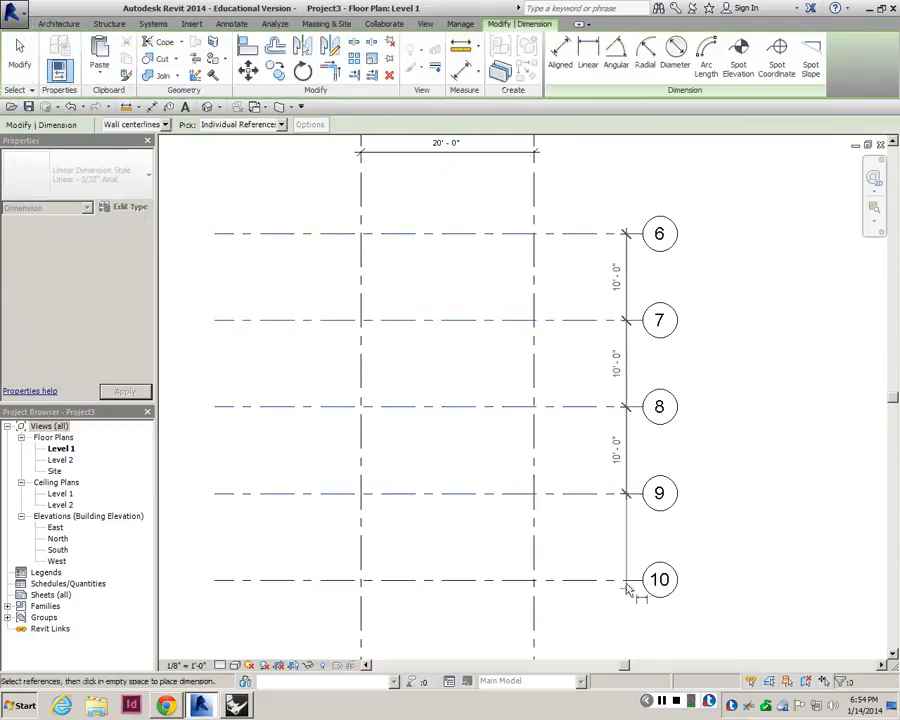
pyautogui.click(620, 546)
pyautogui.press('Escape')
pyautogui.press('Escape')
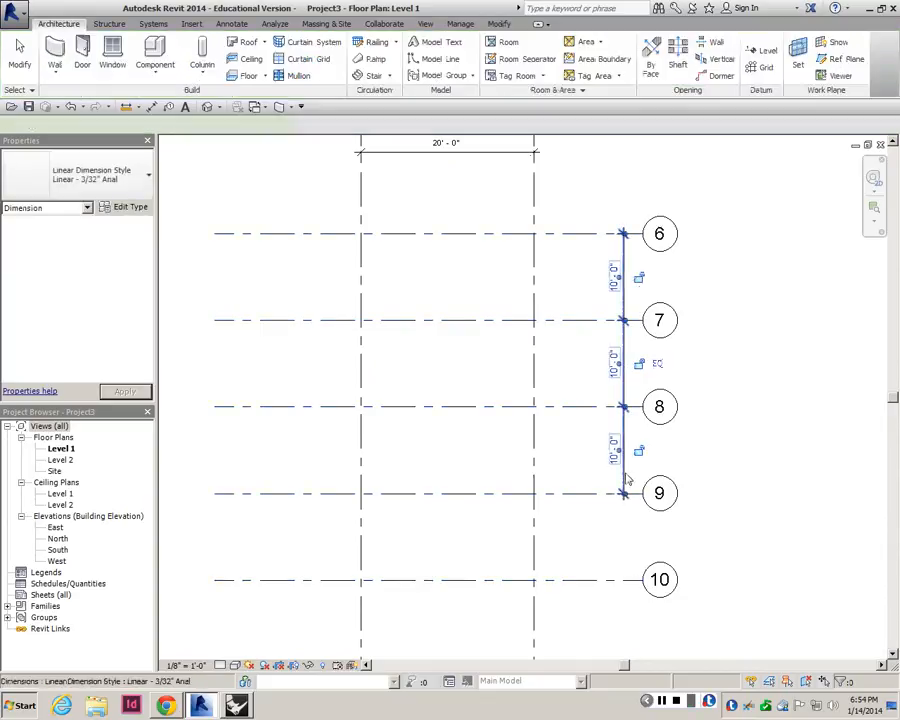
# - Edit the witness lines of the horizontal grids' dimension string to include grid 10
pyautogui.click(626, 482)
pyautogui.click(656, 549)
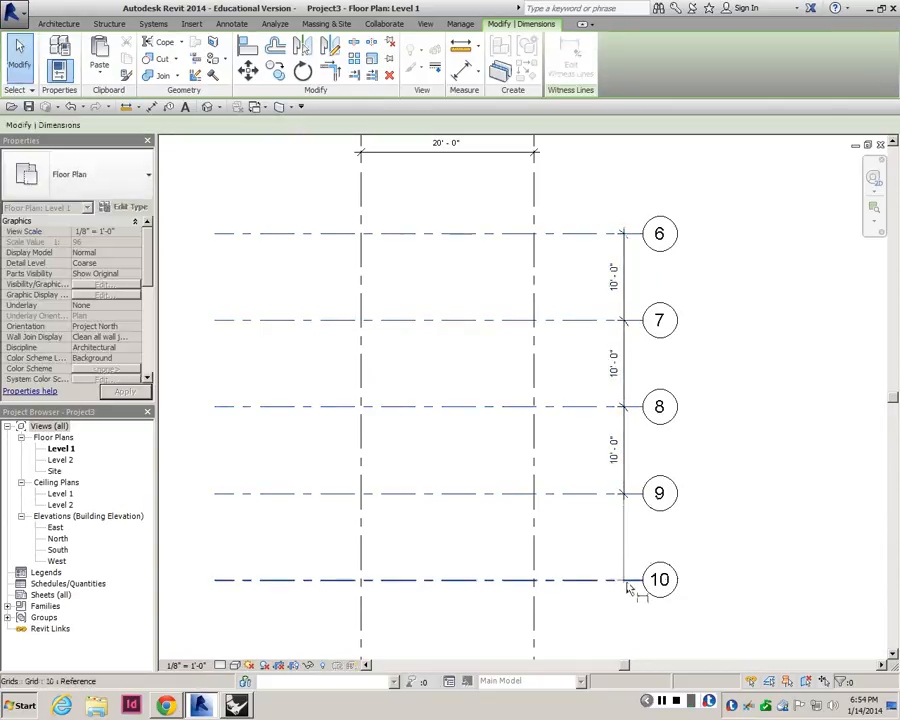
pyautogui.click(628, 581)
pyautogui.click(589, 539)
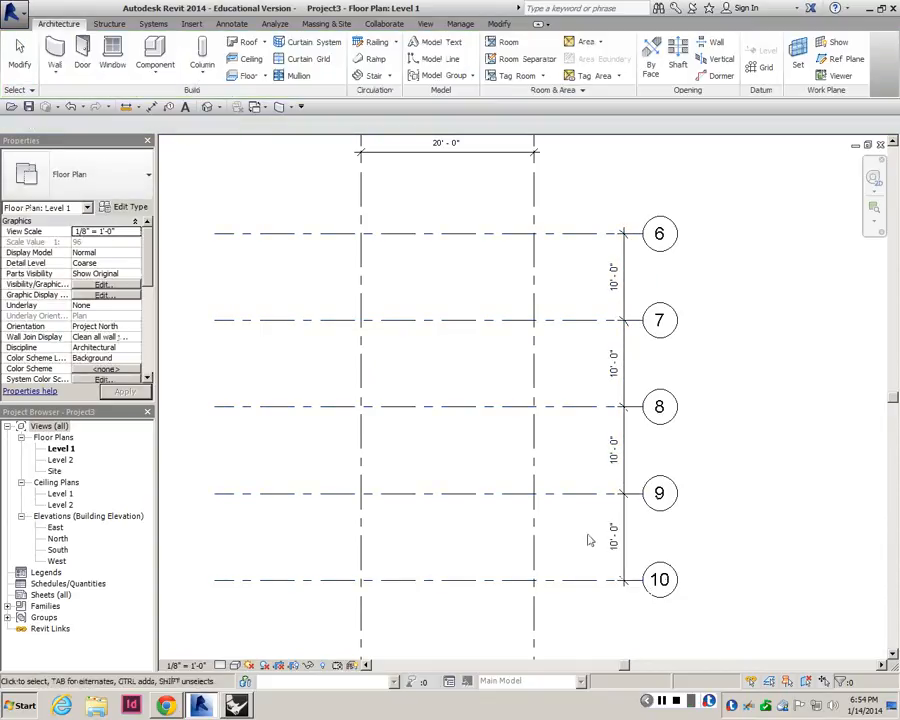
# - Draw a Basic Wall Generic - 12" centred on grid 6 from grid 1 to grid 2
pyautogui.scroll(-1, 571, 485)
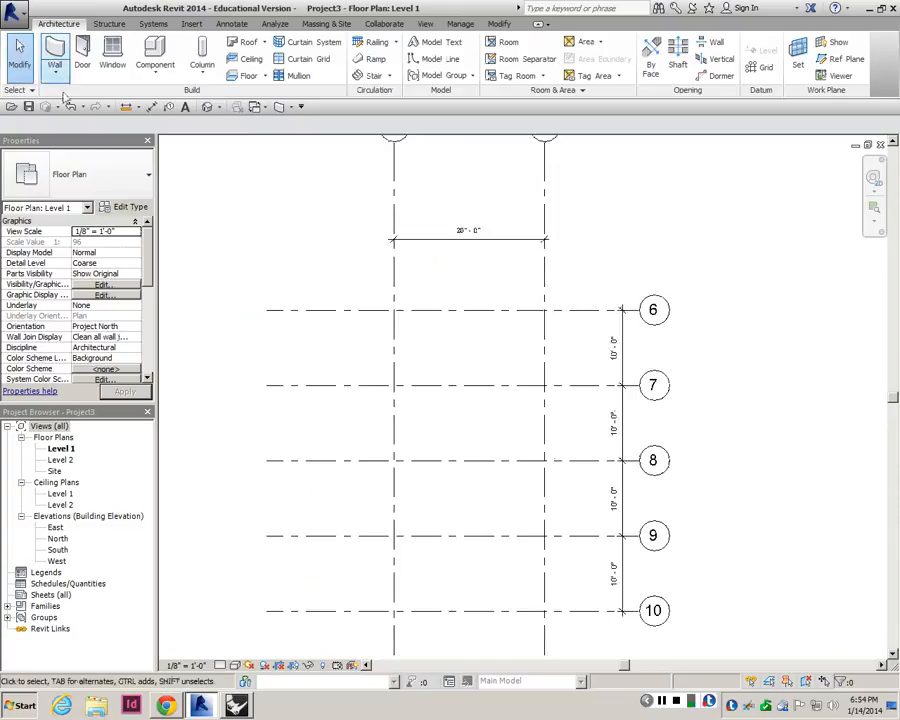
pyautogui.click(57, 50)
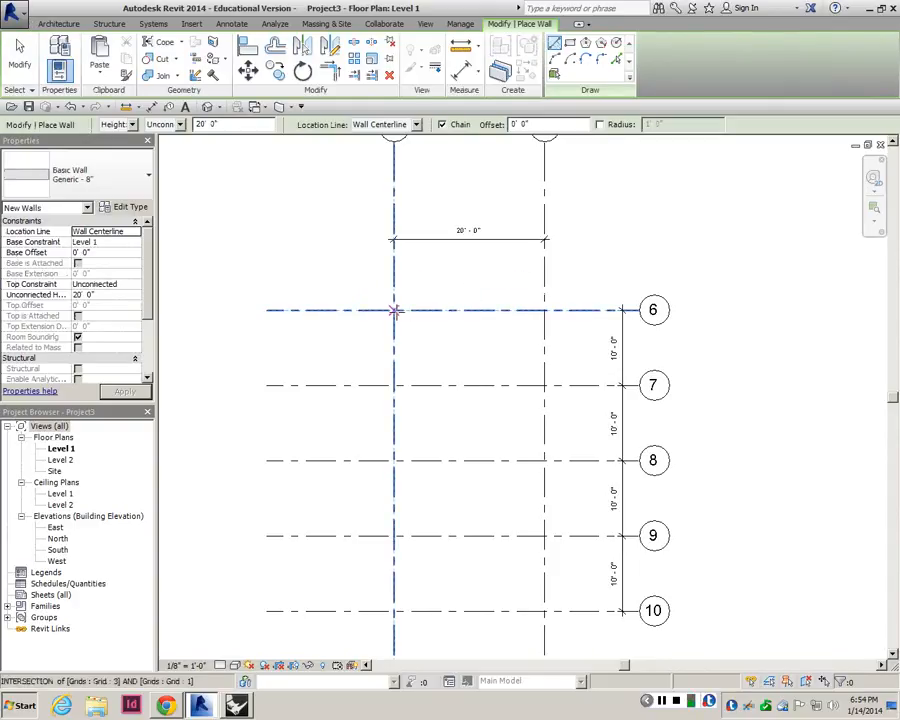
pyautogui.click(395, 310)
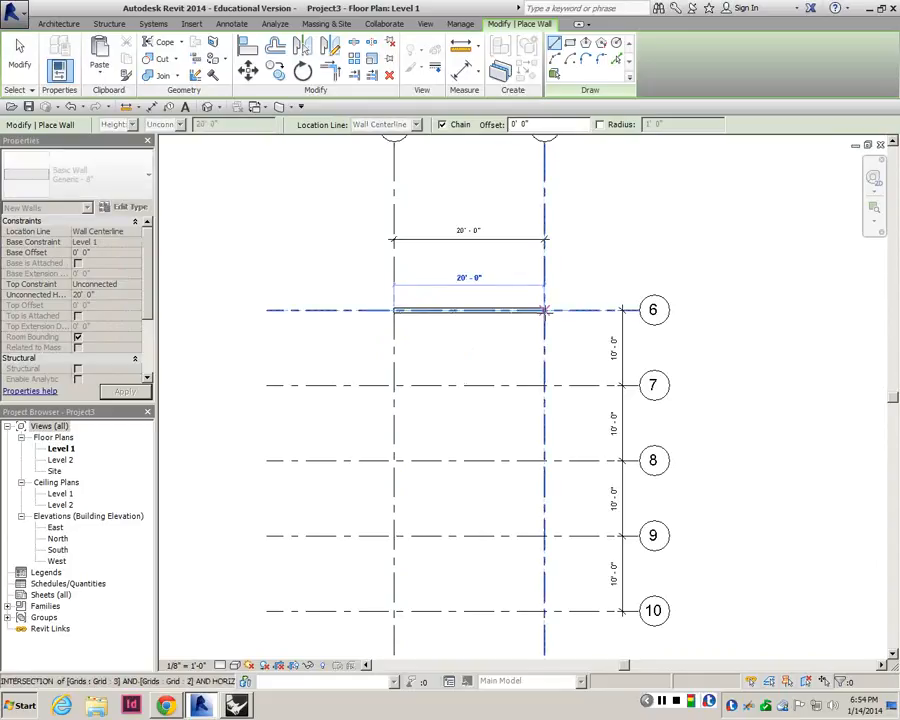
pyautogui.press('Escape')
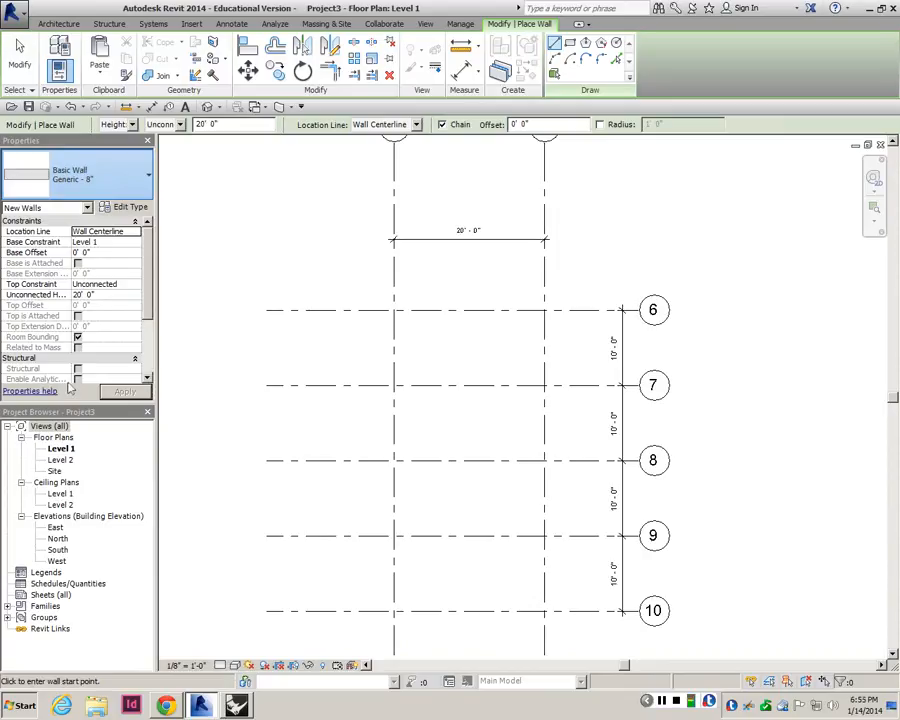
pyautogui.click(393, 310)
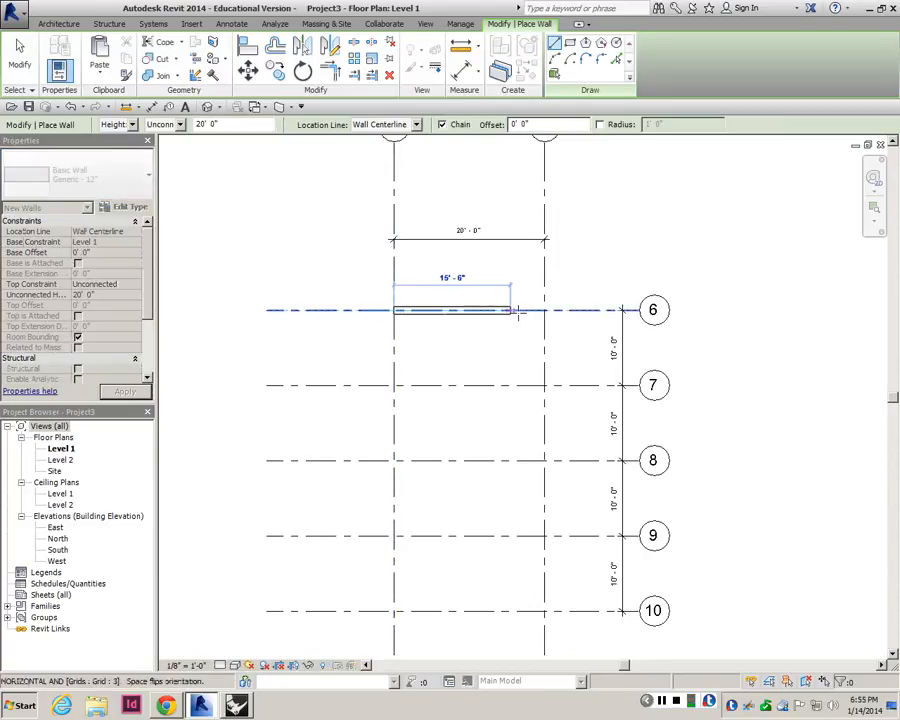
pyautogui.click(543, 310)
pyautogui.press('Escape')
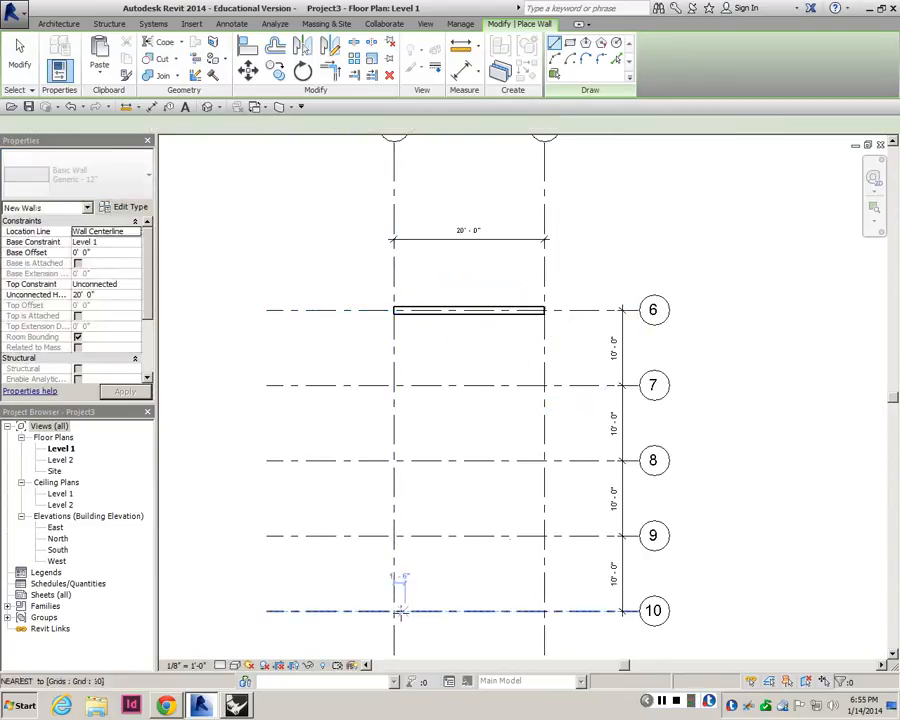
# - Draw a second Generic - 12" wall along grid 10 from grid 1 to grid 2
pyautogui.click(397, 611)
pyautogui.click(543, 611)
pyautogui.press('Escape')
pyautogui.press('Escape')
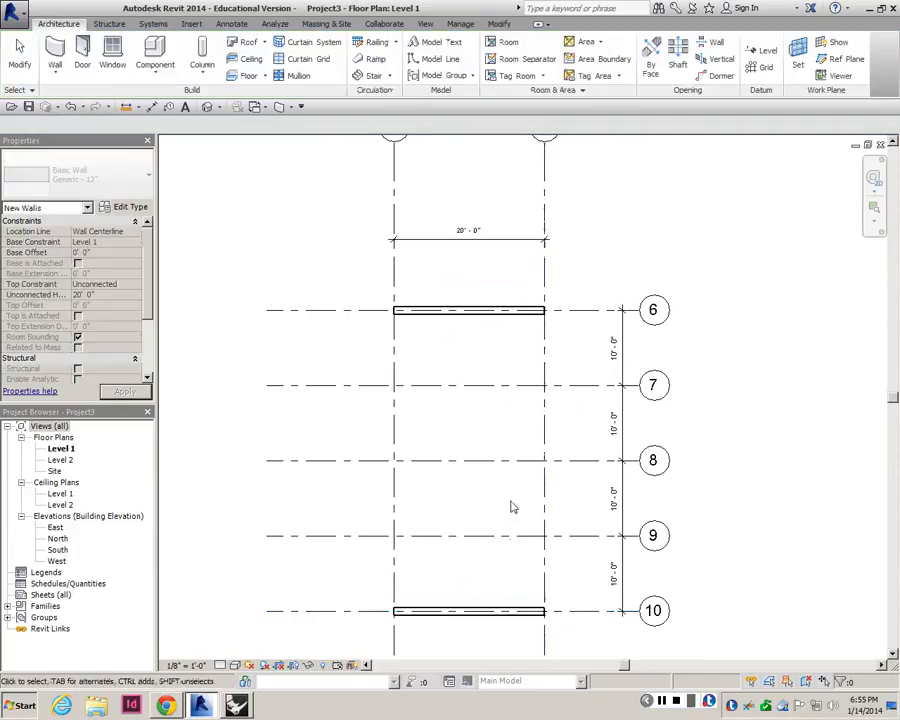
# - Draw a wall like the one on grid 6 (Generic - 12") along grid 2, from grid 6 to grid 10
pyautogui.scroll(-3, 507, 458)
pyautogui.scroll(3, 510, 513)
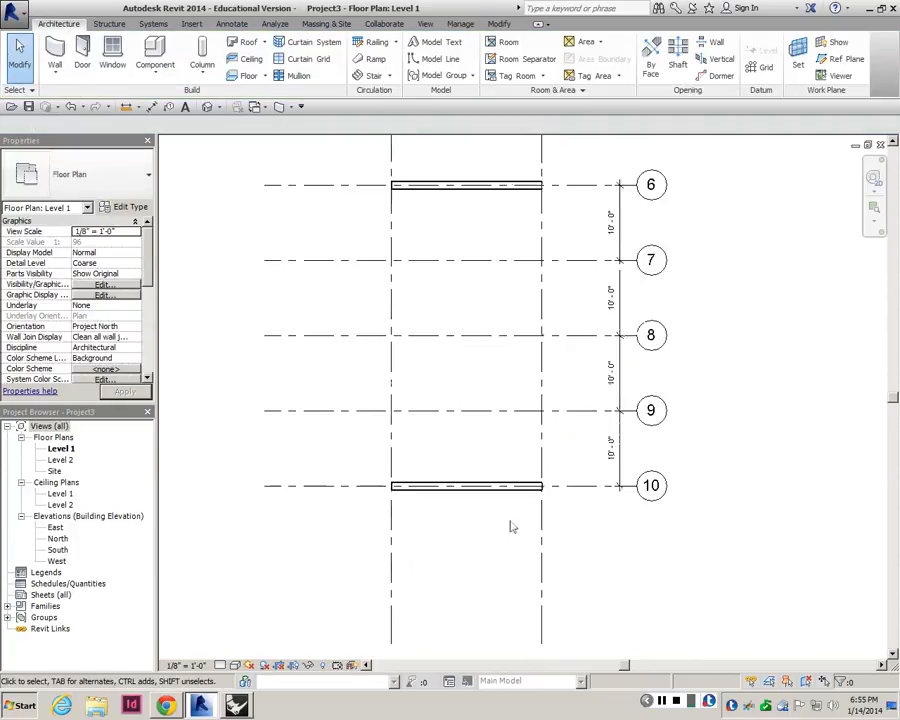
pyautogui.scroll(-3, 506, 426)
pyautogui.scroll(3, 534, 492)
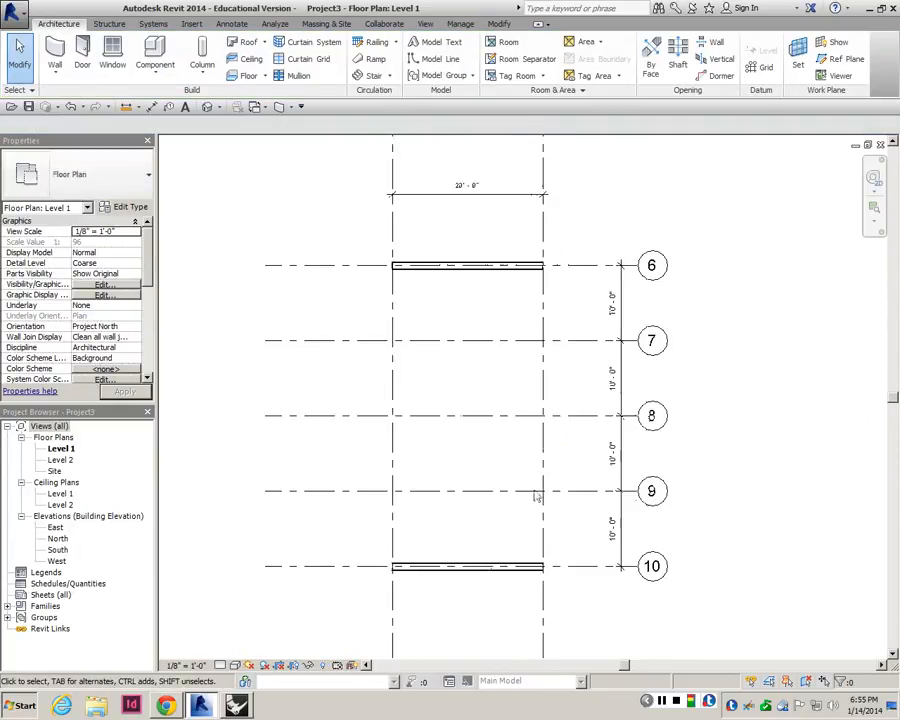
pyautogui.scroll(1, 530, 510)
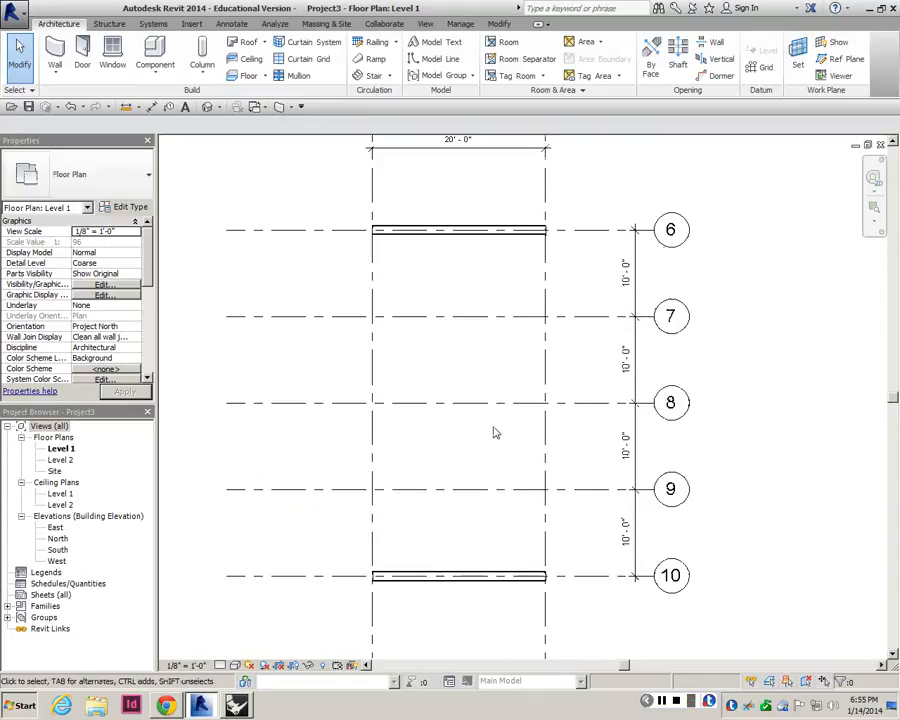
pyautogui.click(535, 236)
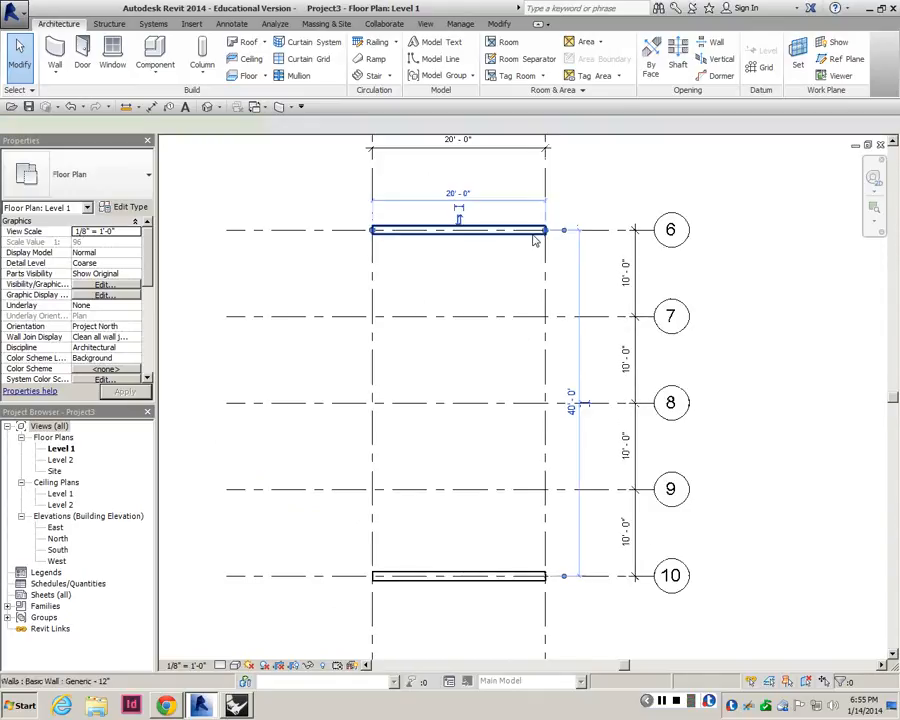
pyautogui.press('c')
pyautogui.press('s')
pyautogui.click(545, 233)
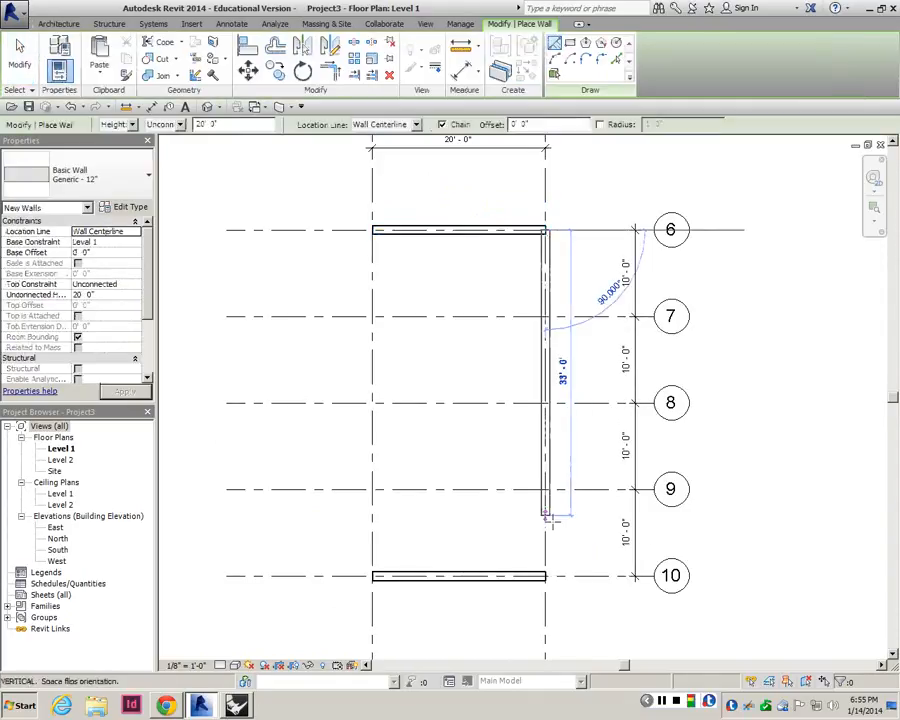
pyautogui.click(545, 575)
pyautogui.press('Escape')
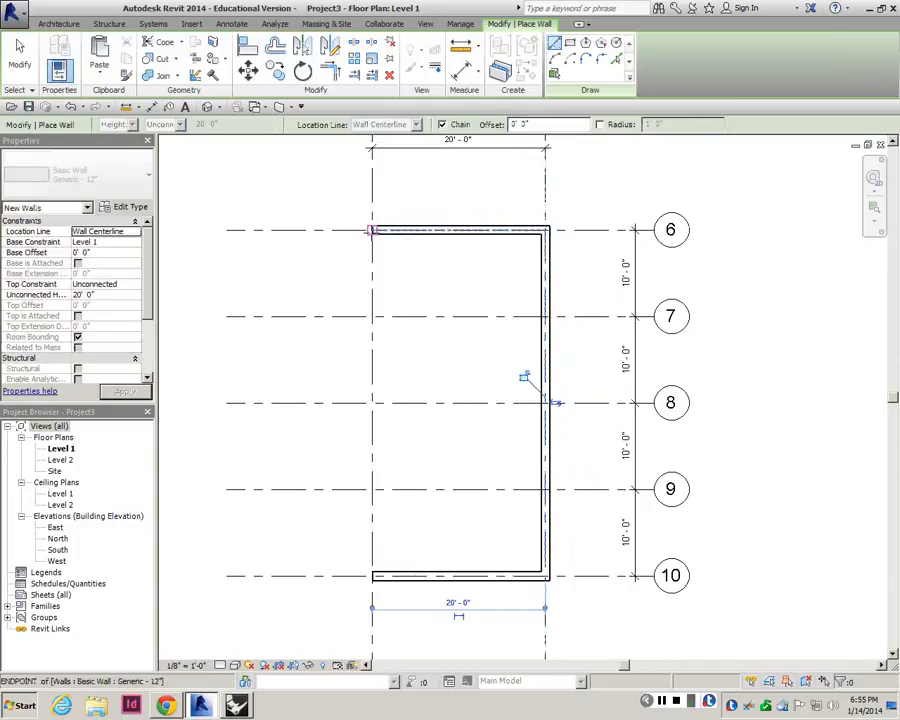
# - Close the rectangle with a Generic - 12" wall along grid 1 from grid 6 to grid 10
pyautogui.click(372, 231)
pyautogui.click(372, 575)
pyautogui.press('Escape')
pyautogui.press('Escape')
pyautogui.scroll(-4, 440, 410)
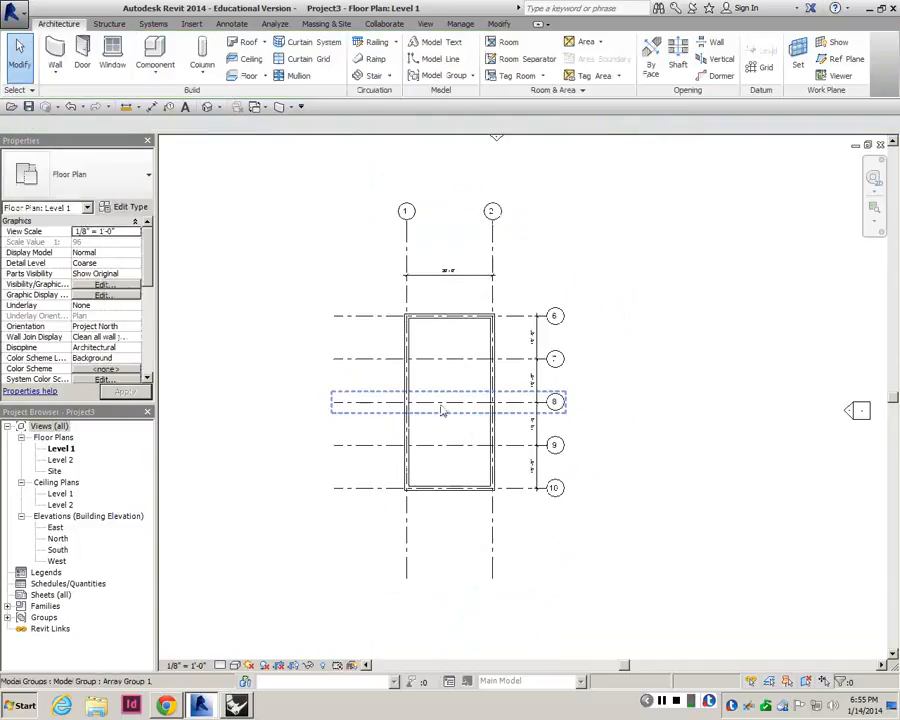
# - Draw a Basic Wall Generic - 5" partition along grid 7 between the two long outer walls, with its height up to Level 2
pyautogui.scroll(3, 443, 413)
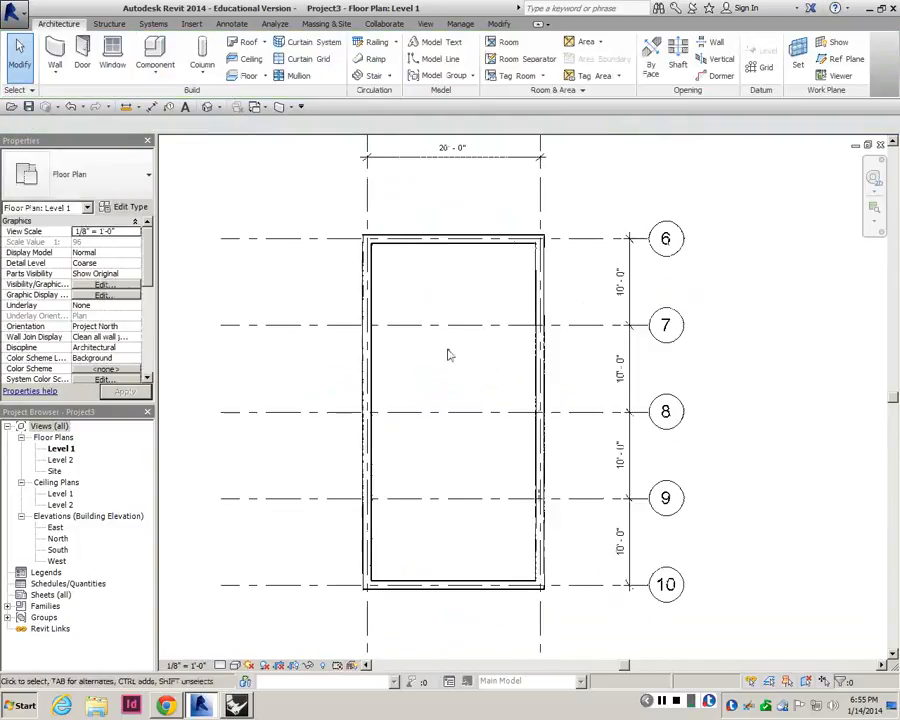
pyautogui.click(372, 293)
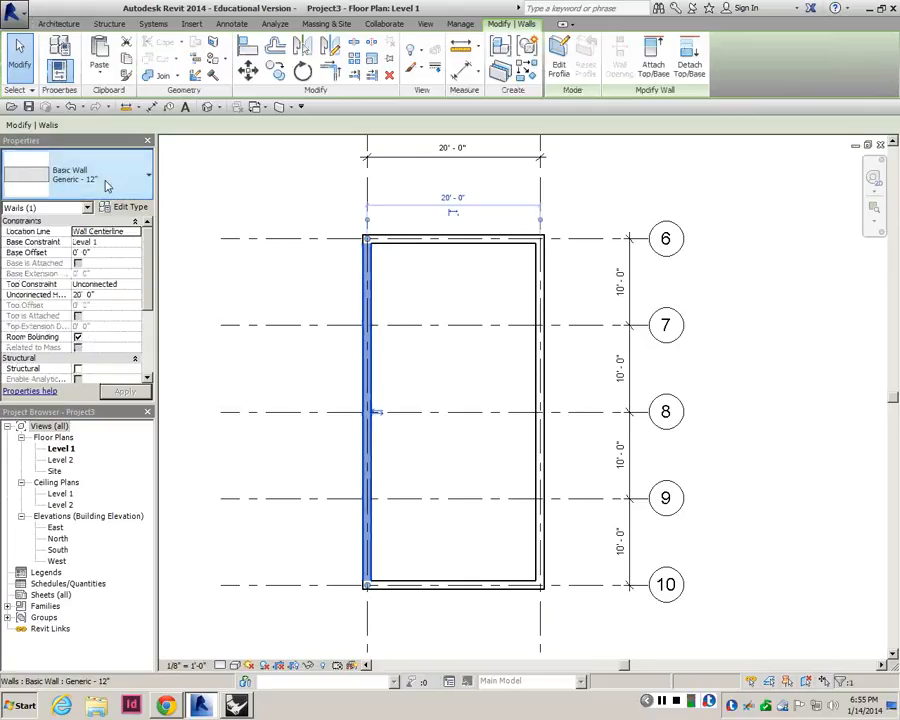
pyautogui.press('c')
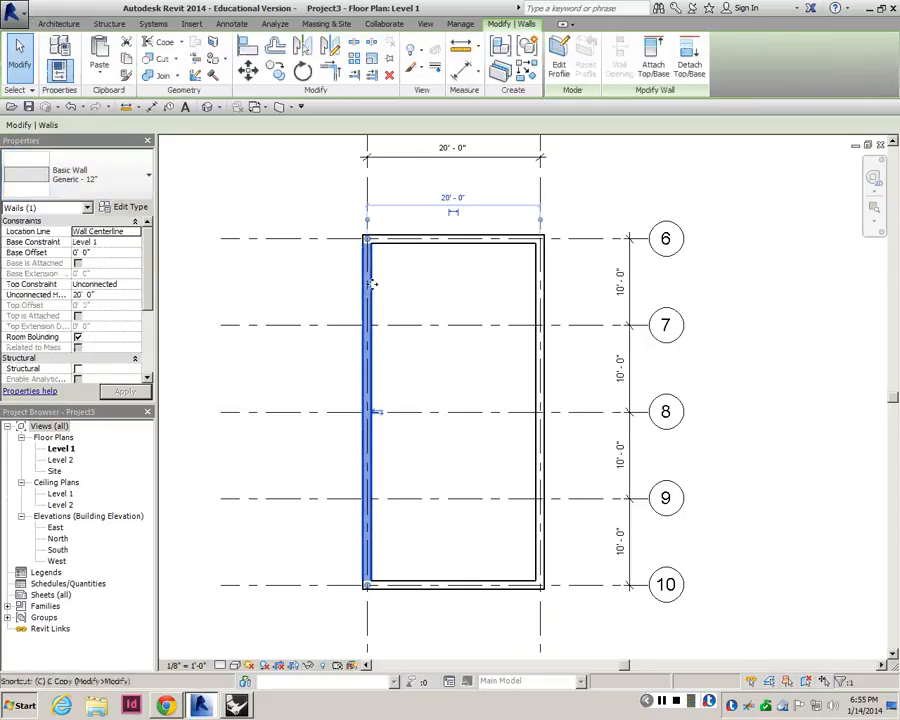
pyautogui.press('s')
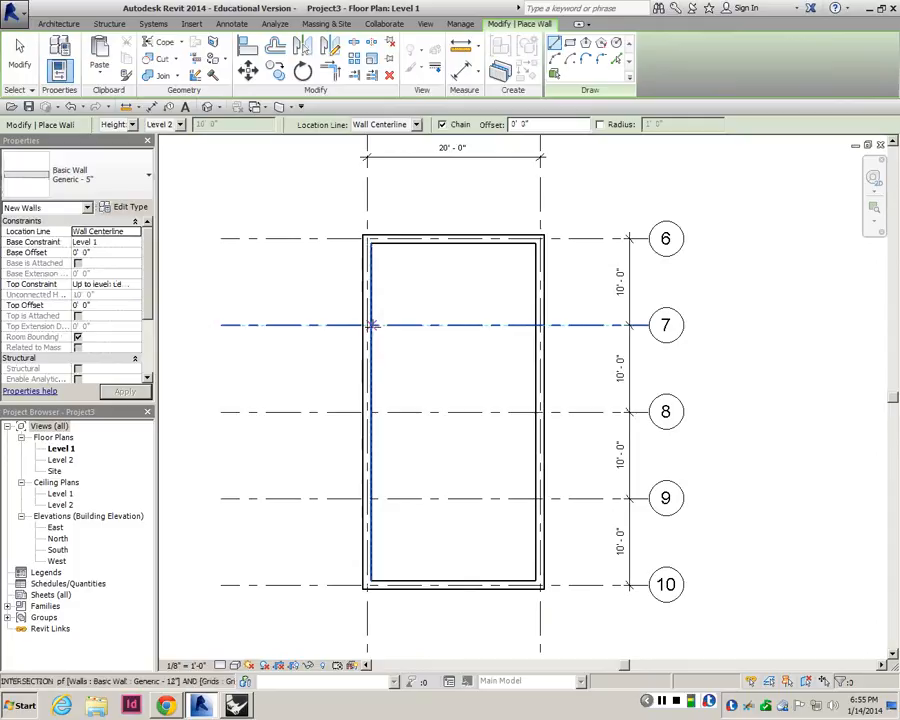
pyautogui.click(372, 324)
pyautogui.scroll(4, 370, 322)
pyautogui.scroll(-3, 580, 330)
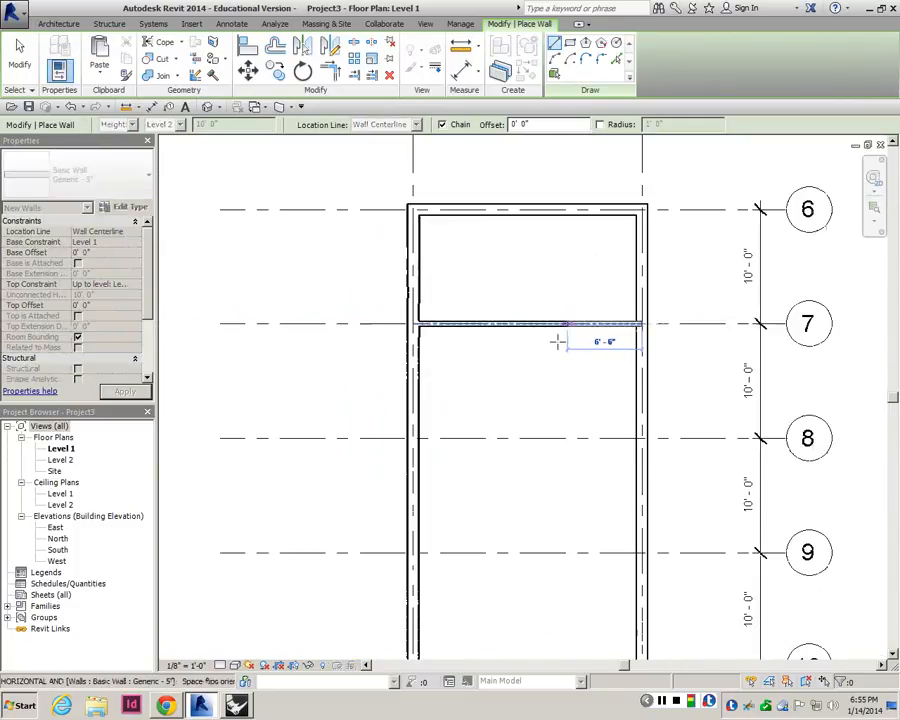
pyautogui.click(640, 323)
pyautogui.press('Escape')
# - Add two more Generic - 5" partitions along grids 8 and 9 between the long outer walls
pyautogui.click(425, 437)
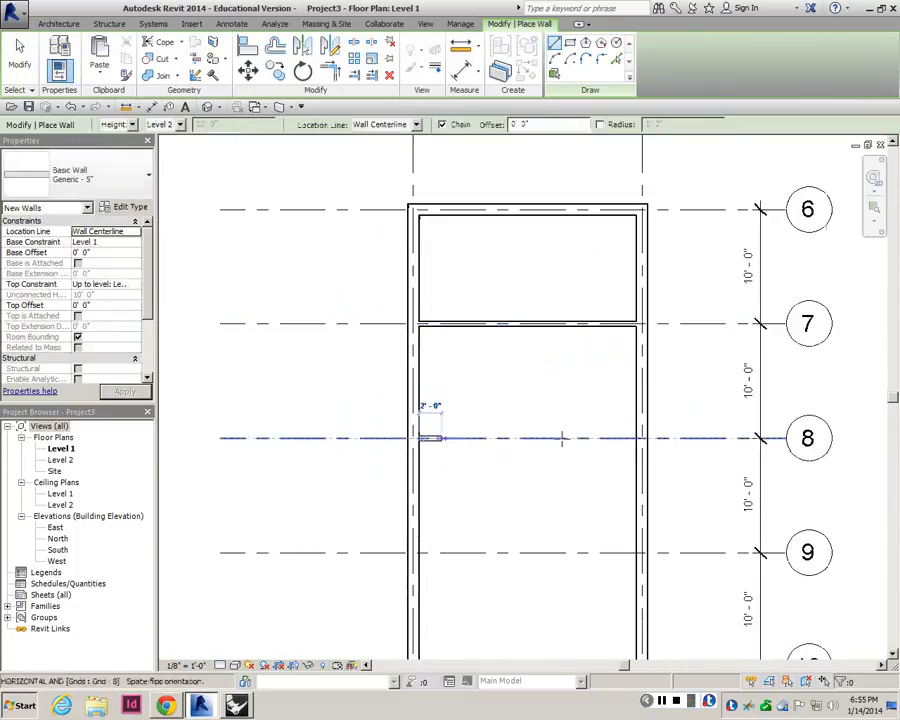
pyautogui.click(638, 437)
pyautogui.scroll(-3, 544, 430)
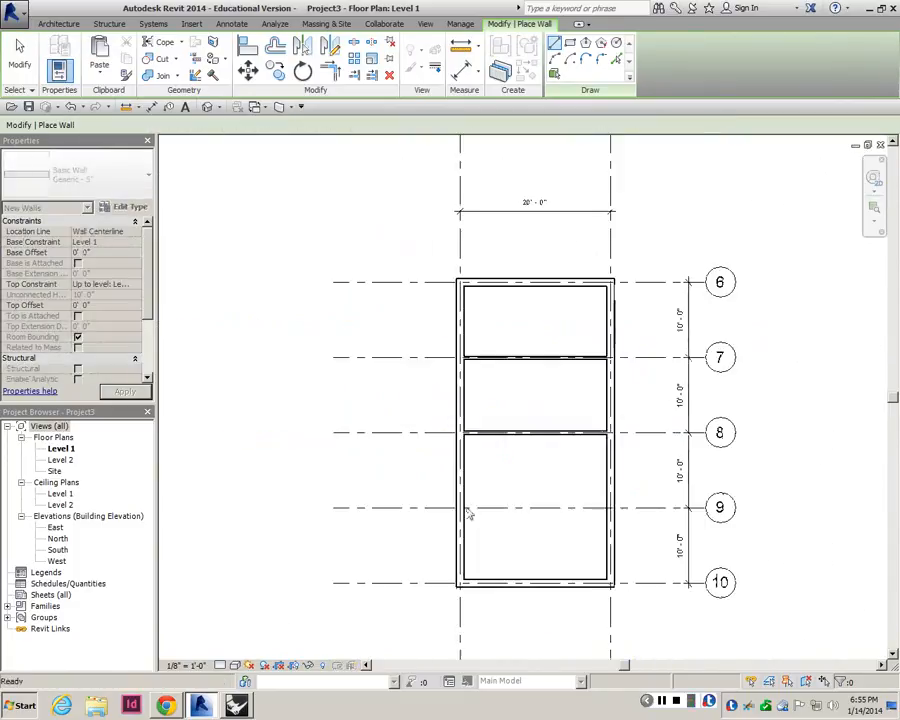
pyautogui.click(463, 508)
pyautogui.click(605, 508)
pyautogui.press('Escape')
pyautogui.press('Escape')
# - Examine the partitions in the plan, and orbit the default 3D view to compare their height with the outer walls
pyautogui.scroll(-3, 532, 403)
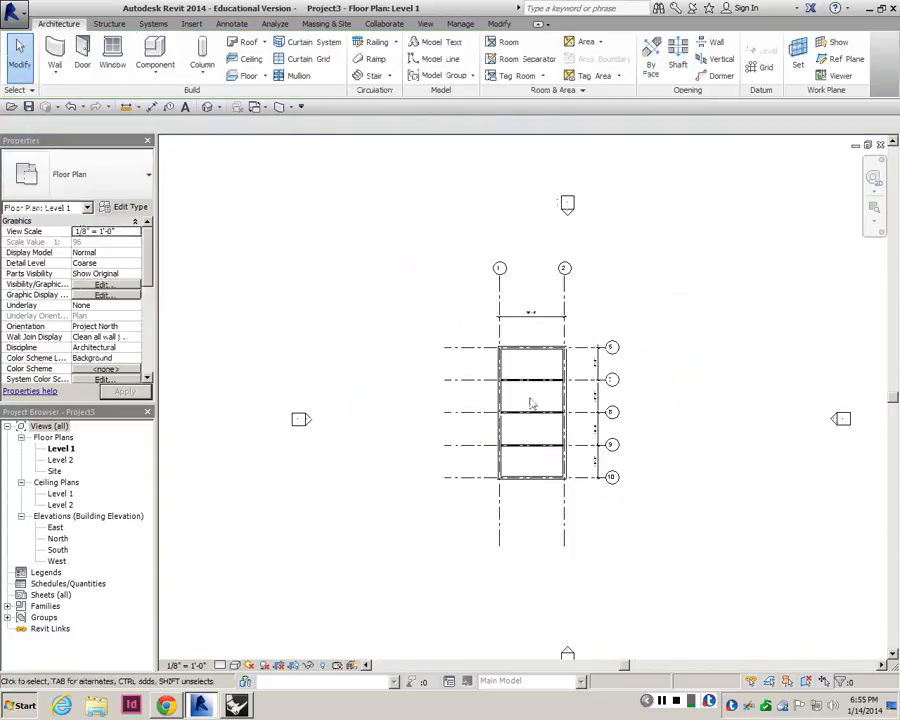
pyautogui.scroll(4, 530, 403)
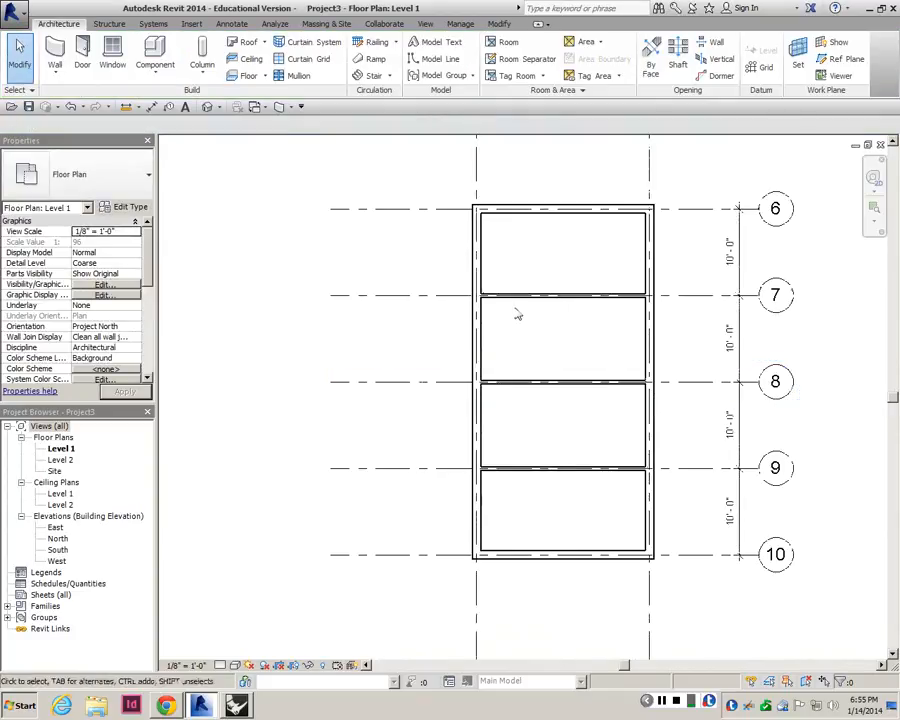
pyautogui.scroll(1, 516, 302)
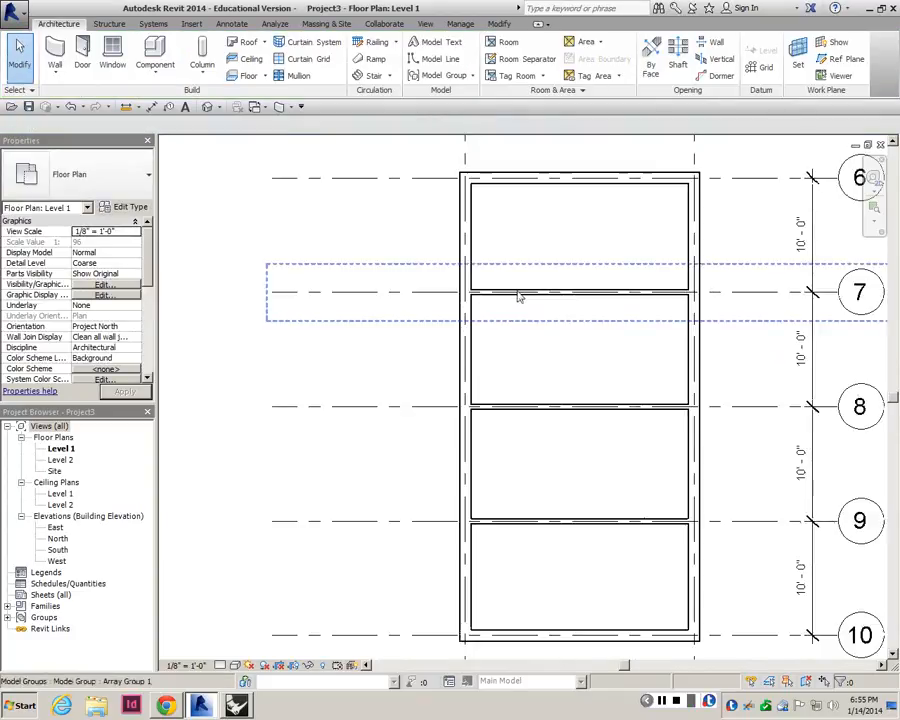
pyautogui.scroll(-3, 539, 395)
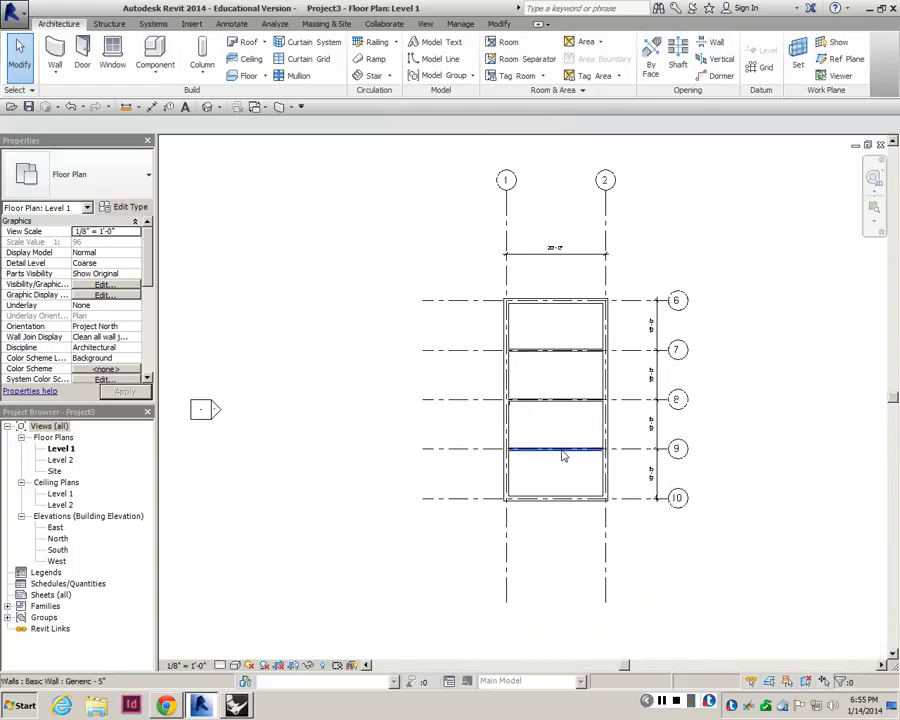
pyautogui.click(563, 452)
pyautogui.scroll(2, 545, 456)
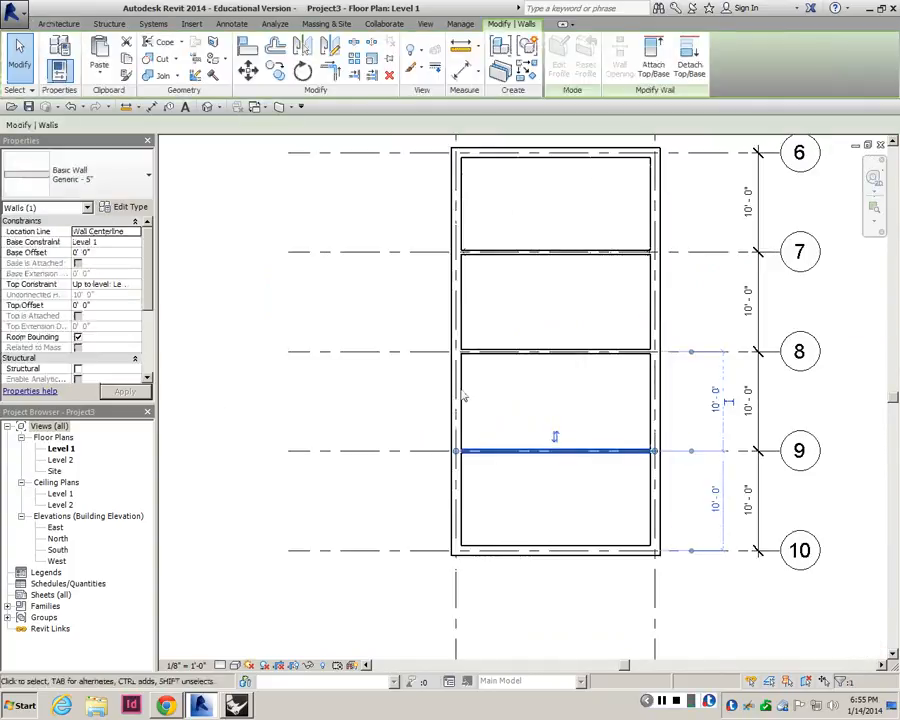
pyautogui.scroll(-1, 460, 408)
pyautogui.scroll(-1, 460, 408)
pyautogui.moveTo(460, 408); pyautogui.dragTo(460, 449, button='middle')
pyautogui.press('Escape')
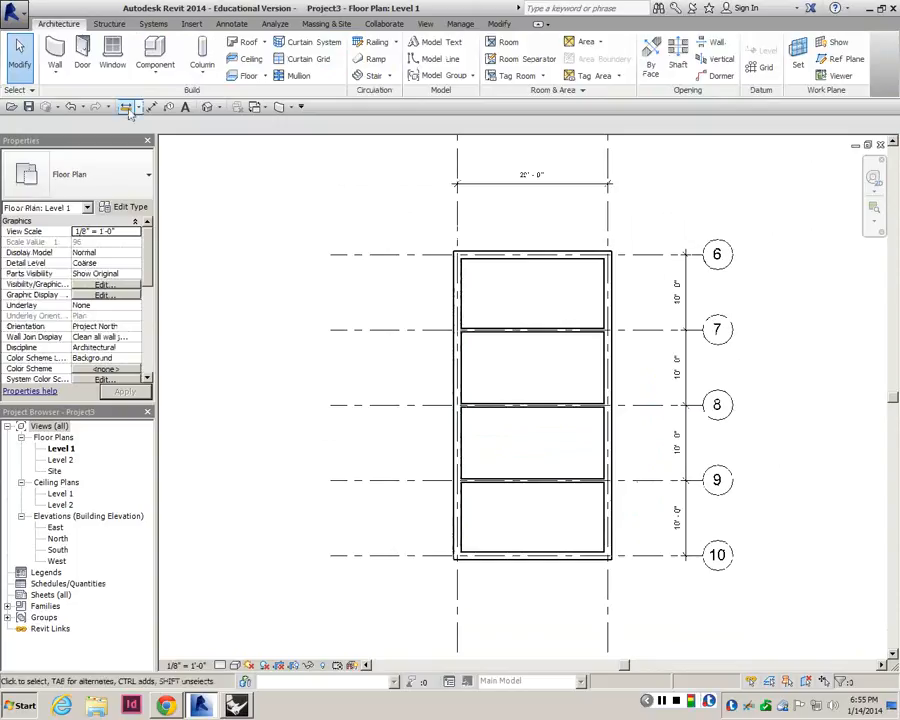
pyautogui.click(207, 106)
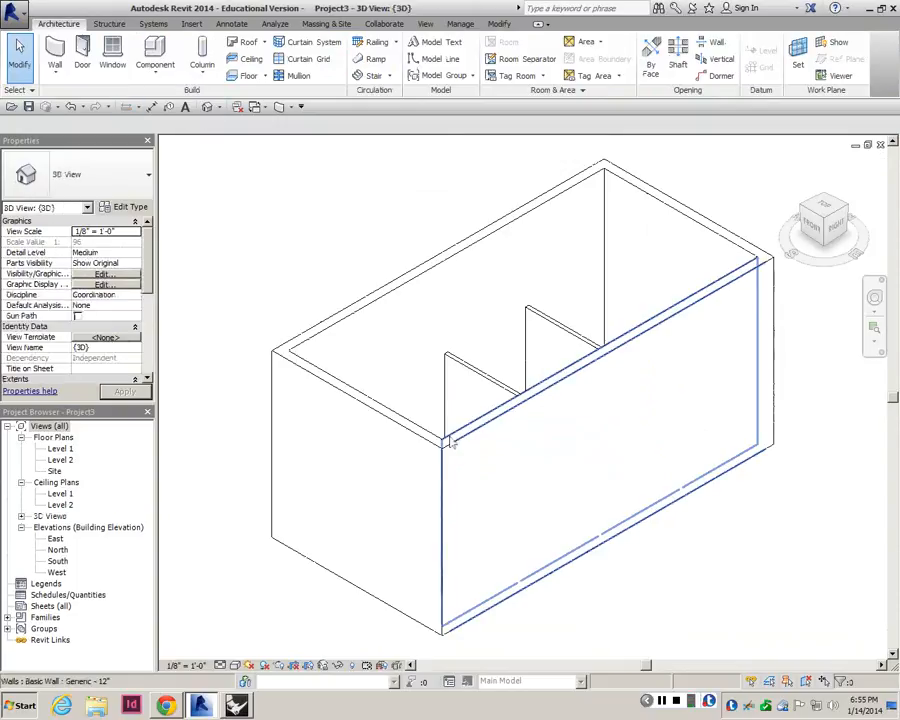
pyautogui.keyDown('shift'); pyautogui.moveTo(426, 512); pyautogui.dragTo(582, 530, button='middle'); pyautogui.keyUp('shift')
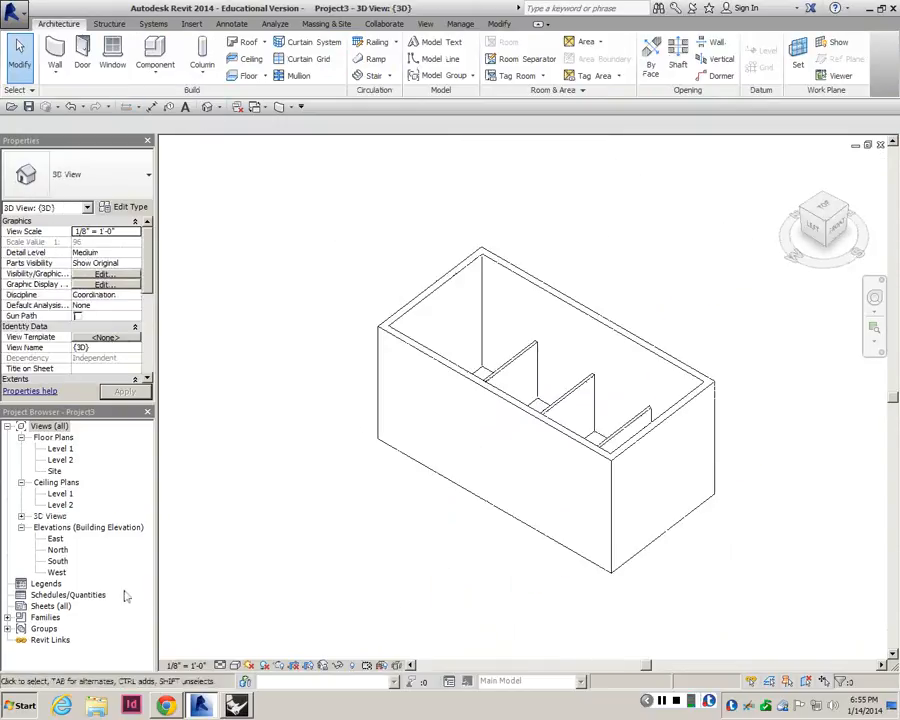
# - Open the North building elevation and bring the level lines and walls into view
pyautogui.click(60, 505)
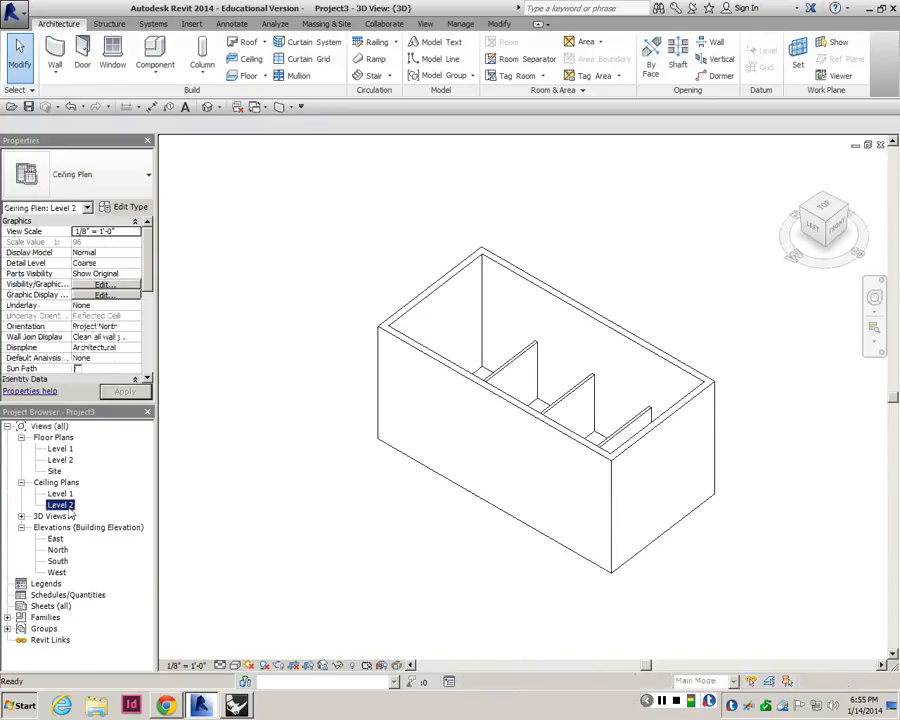
pyautogui.doubleClick(64, 507)
pyautogui.doubleClick(58, 550)
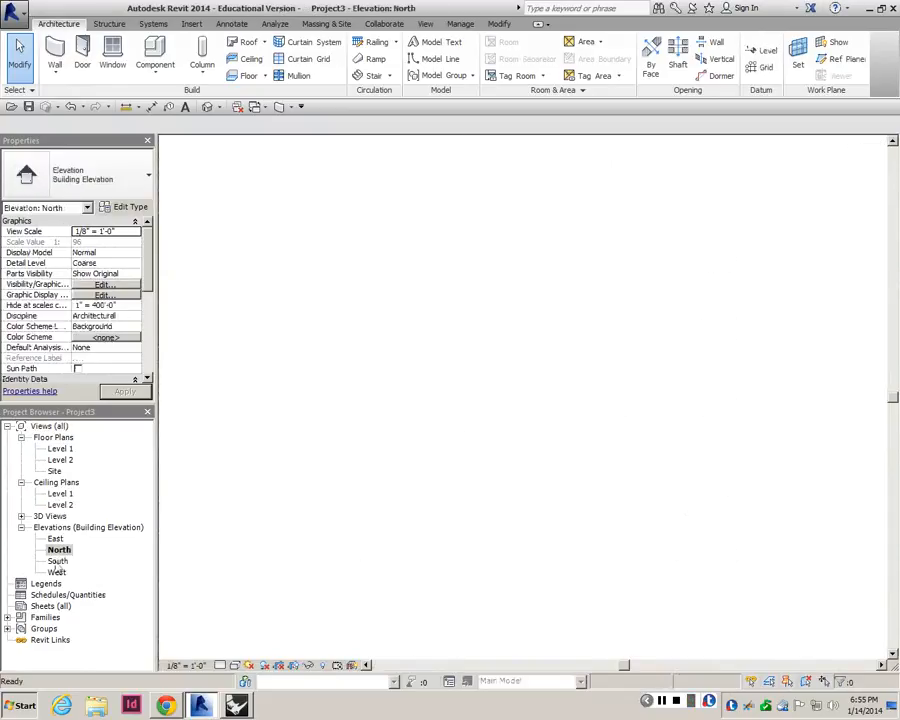
pyautogui.scroll(-1, 683, 461)
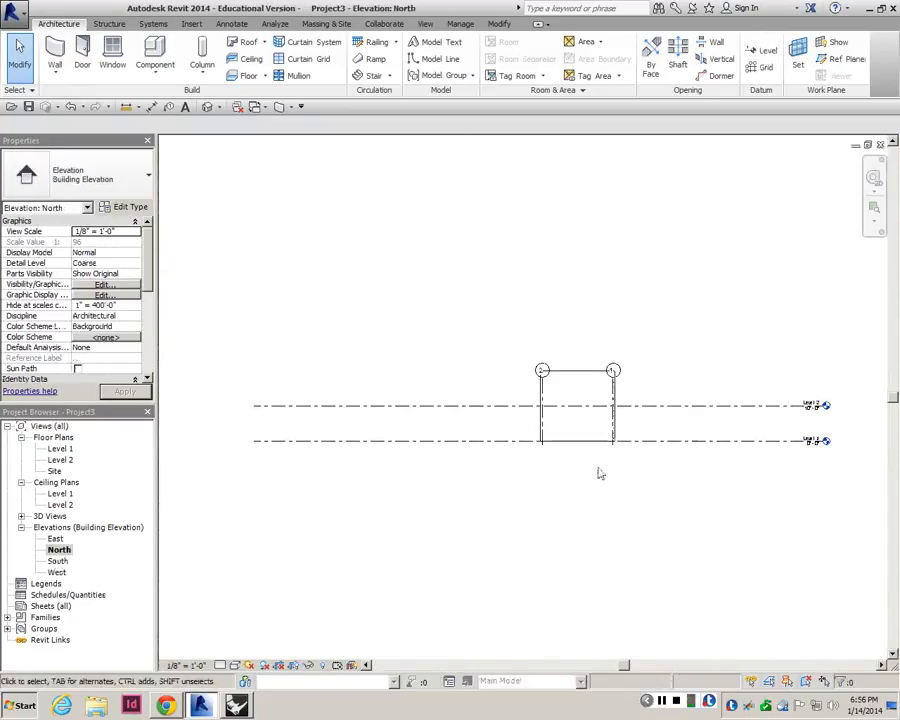
pyautogui.scroll(2, 703, 424)
pyautogui.scroll(-3, 585, 424)
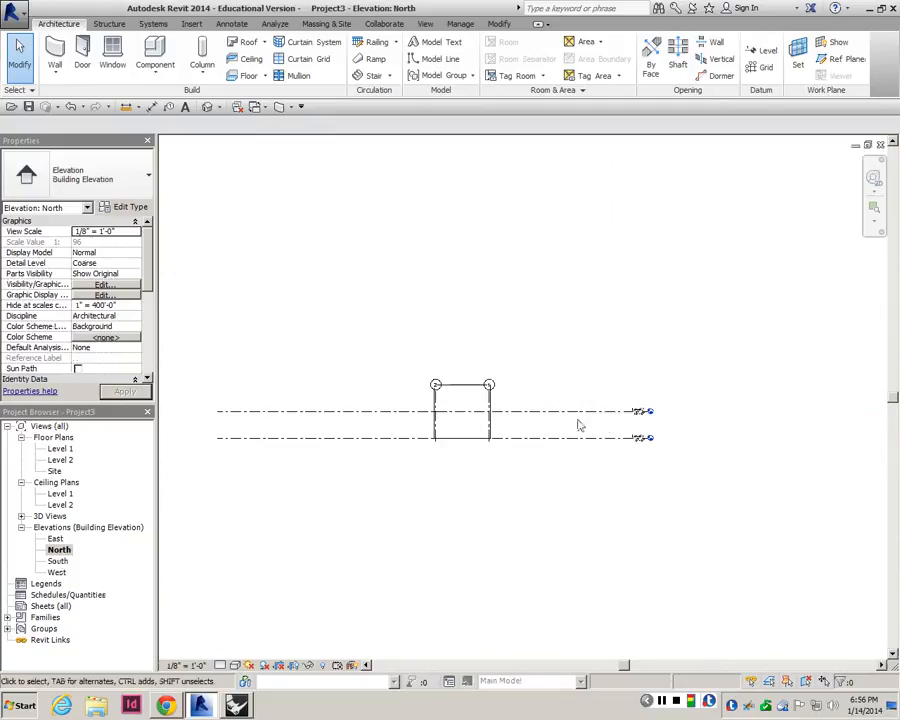
pyautogui.scroll(2, 578, 424)
pyautogui.scroll(-2, 628, 405)
# - Set the height of Level 2 above Level 1 to 12' in the North elevation
pyautogui.click(620, 405)
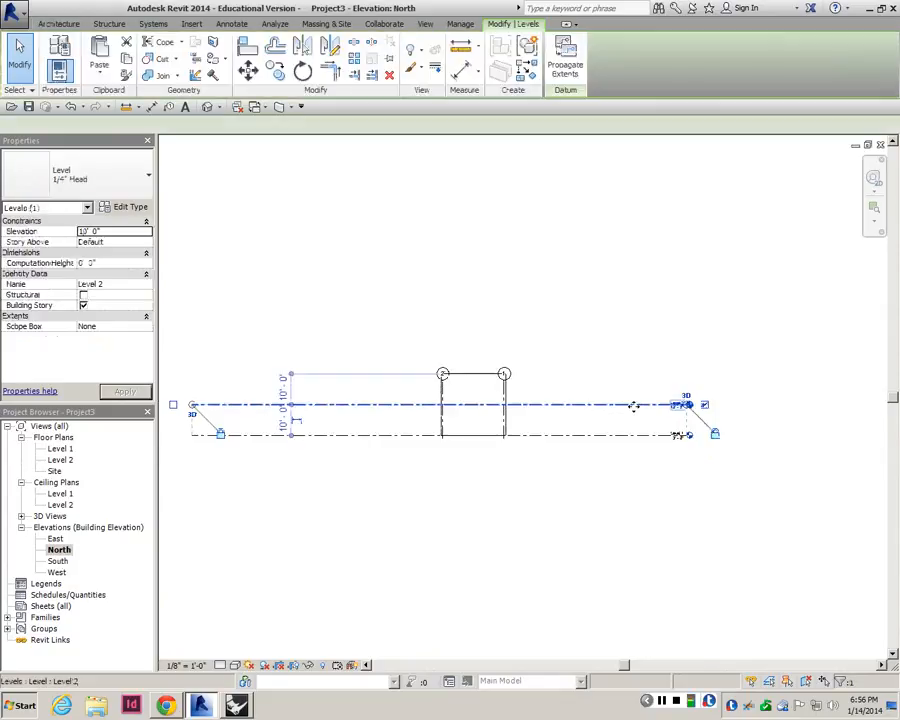
pyautogui.scroll(1, 239, 426)
pyautogui.click(299, 416)
pyautogui.write('12')
pyautogui.press('Return')
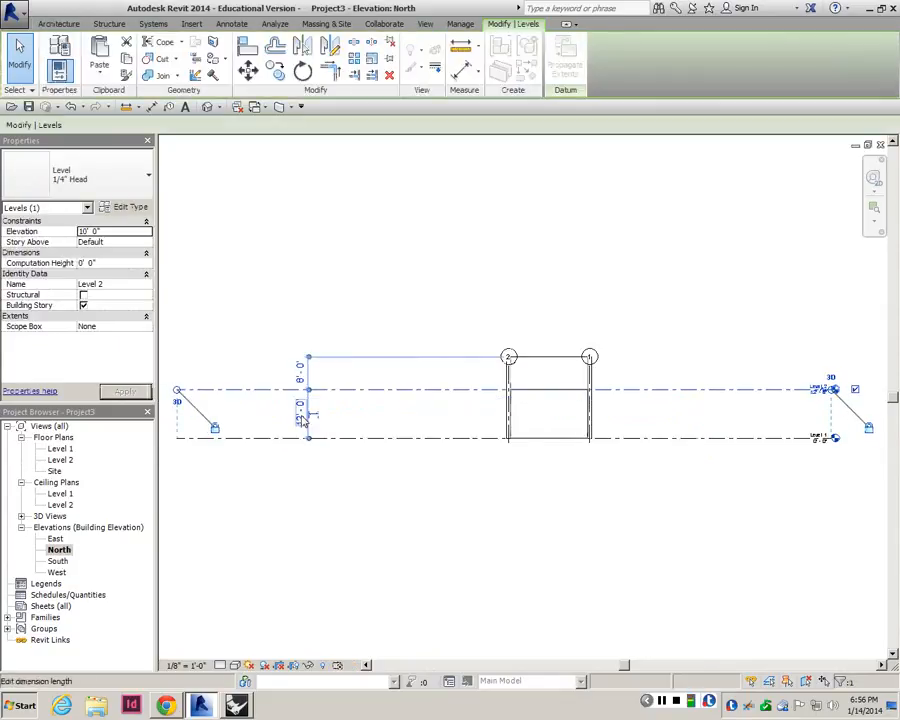
pyautogui.click(709, 421)
pyautogui.scroll(2, 615, 366)
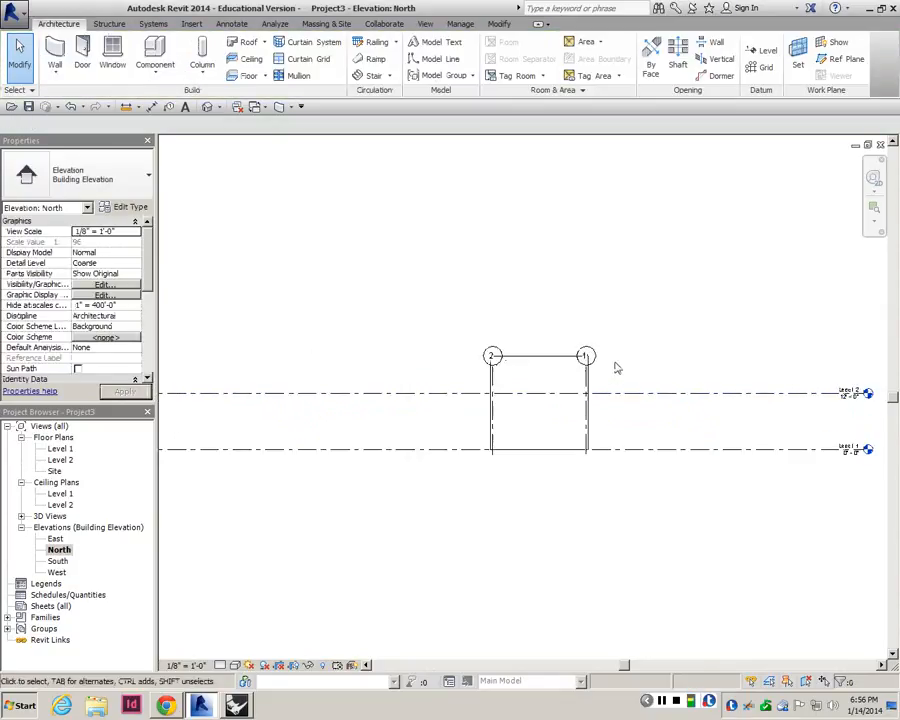
# - Select the whole building in the north elevation and filter out the grids so only the walls stay selected
pyautogui.click(538, 358)
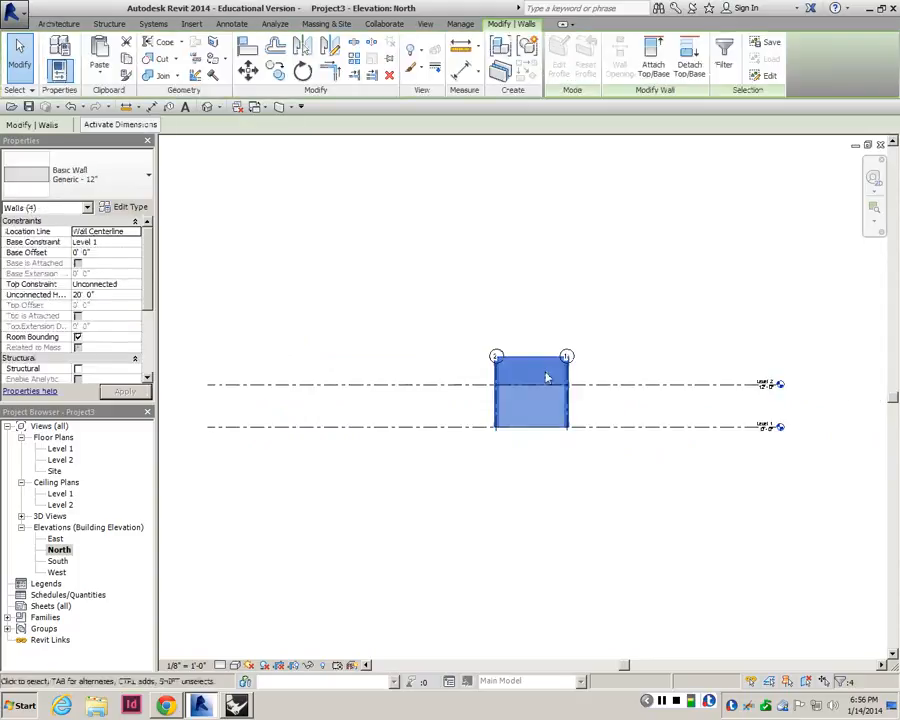
pyautogui.click(690, 415)
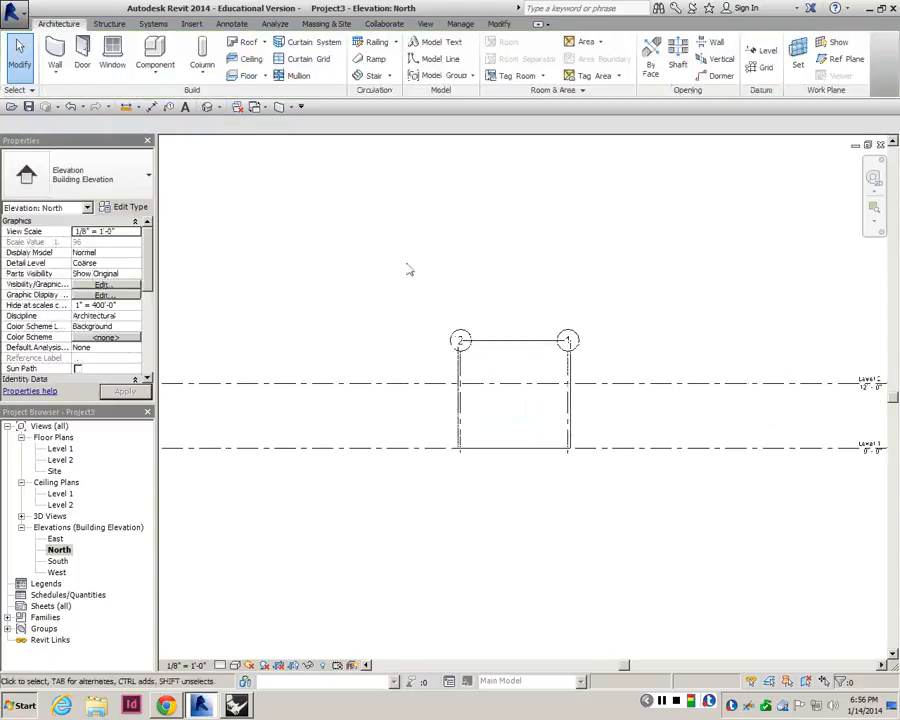
pyautogui.moveTo(405, 259); pyautogui.dragTo(380, 229)
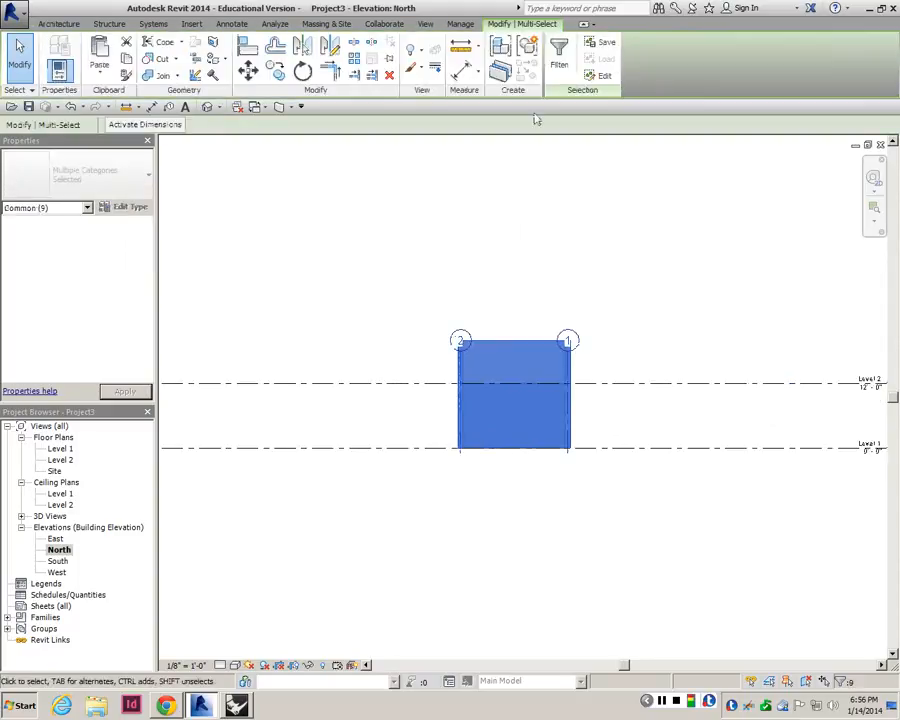
pyautogui.click(558, 62)
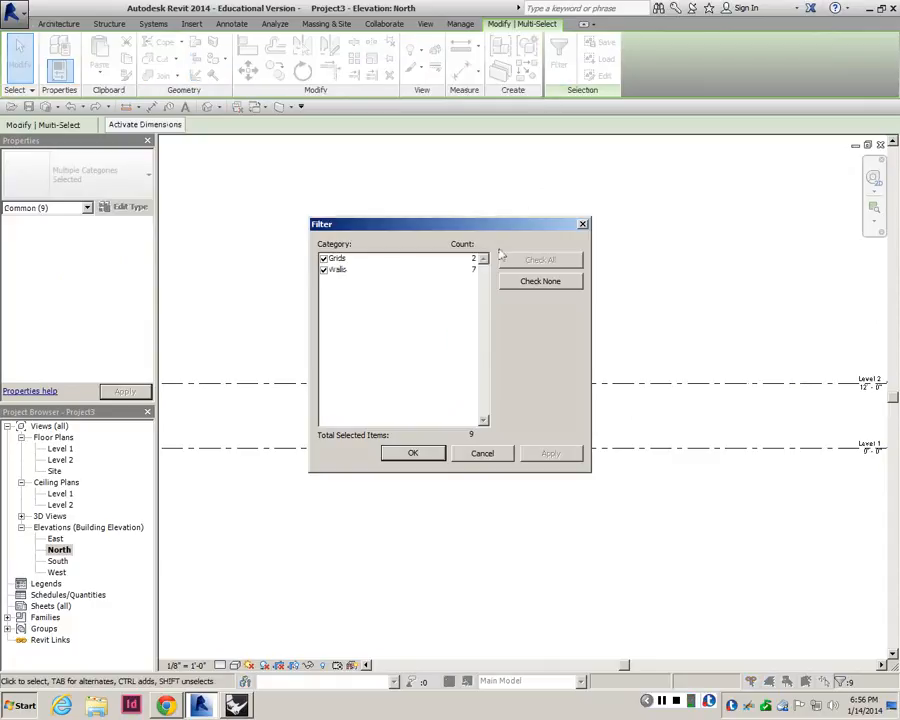
pyautogui.click(324, 259)
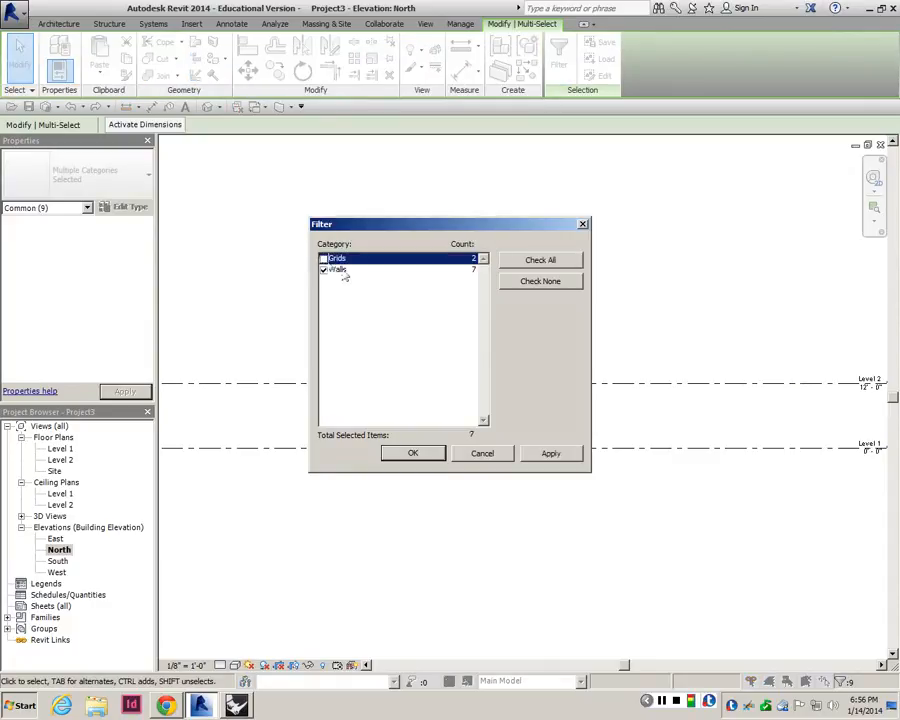
pyautogui.click(412, 453)
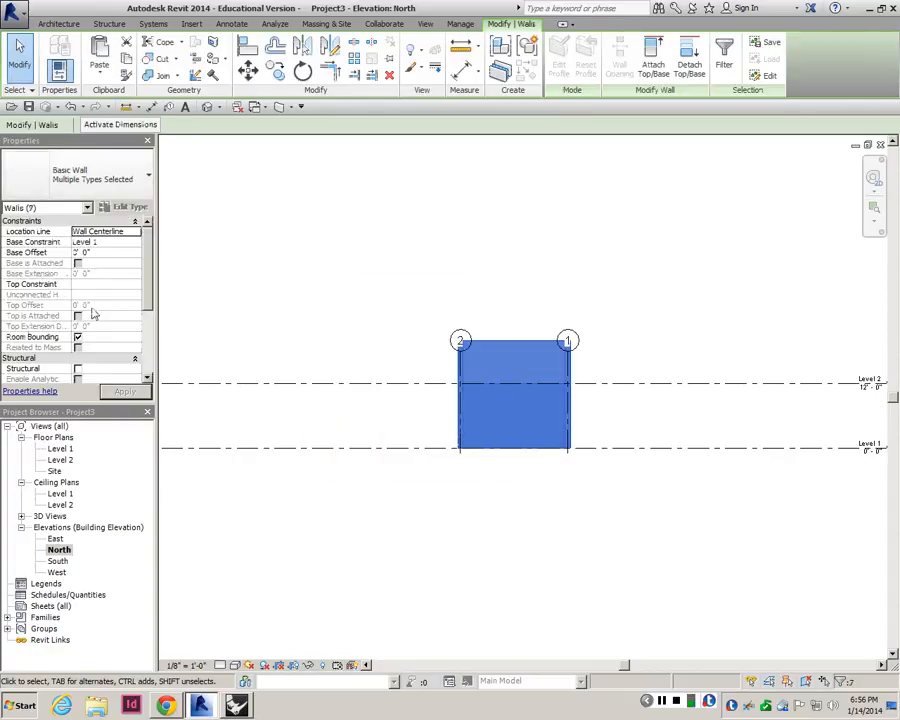
# - Set the selected walls' top constraint to Up to level: Level 2 and apply it
pyautogui.click(136, 285)
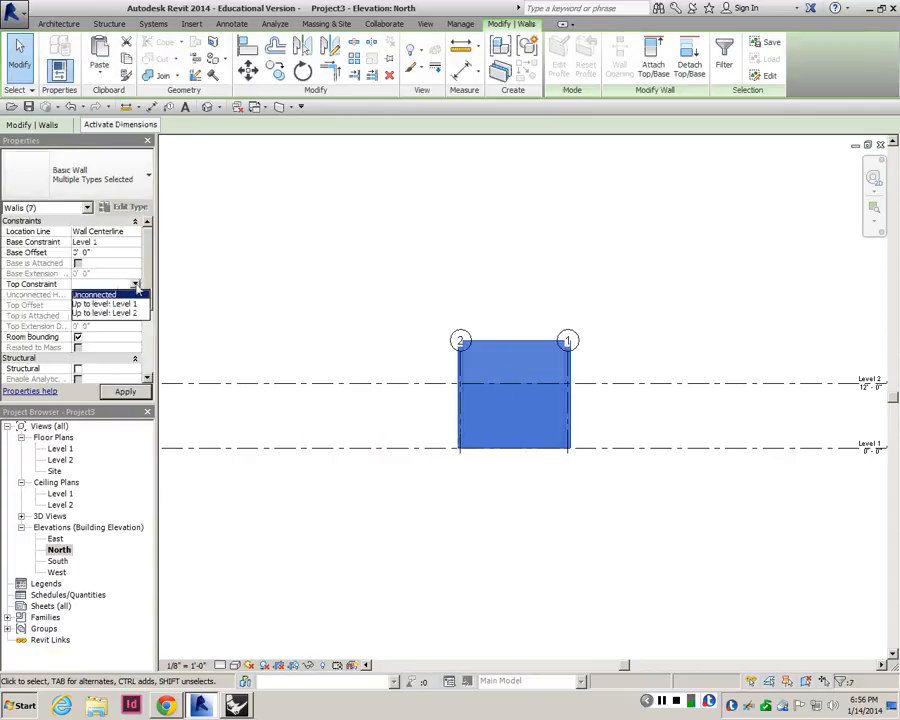
pyautogui.click(112, 313)
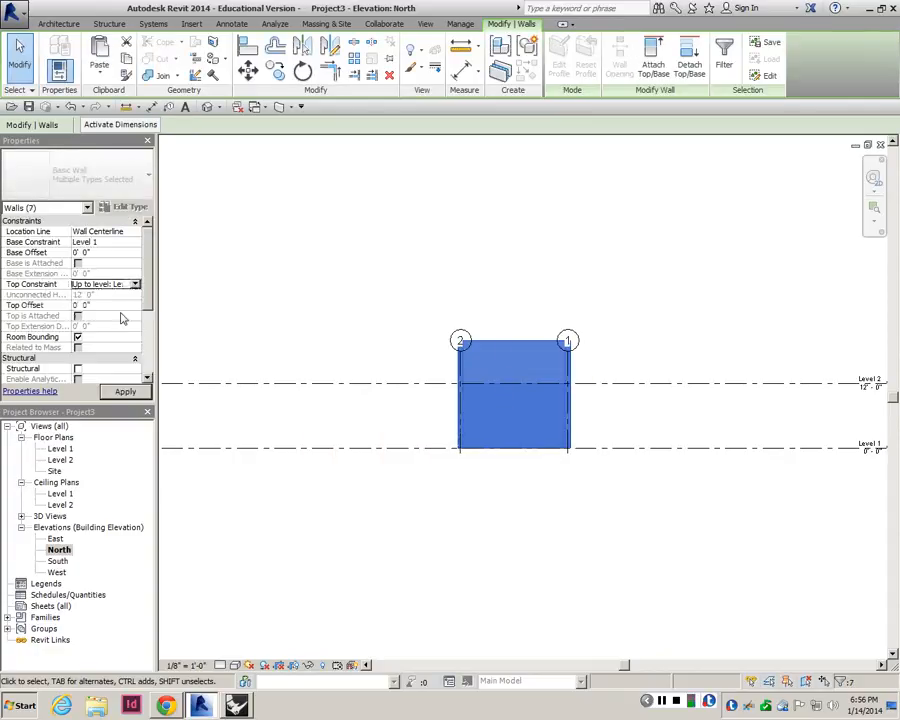
pyautogui.click(125, 394)
pyautogui.press('Escape')
pyautogui.scroll(-1, 377, 386)
pyautogui.scroll(1, 566, 386)
pyautogui.scroll(-2, 345, 418)
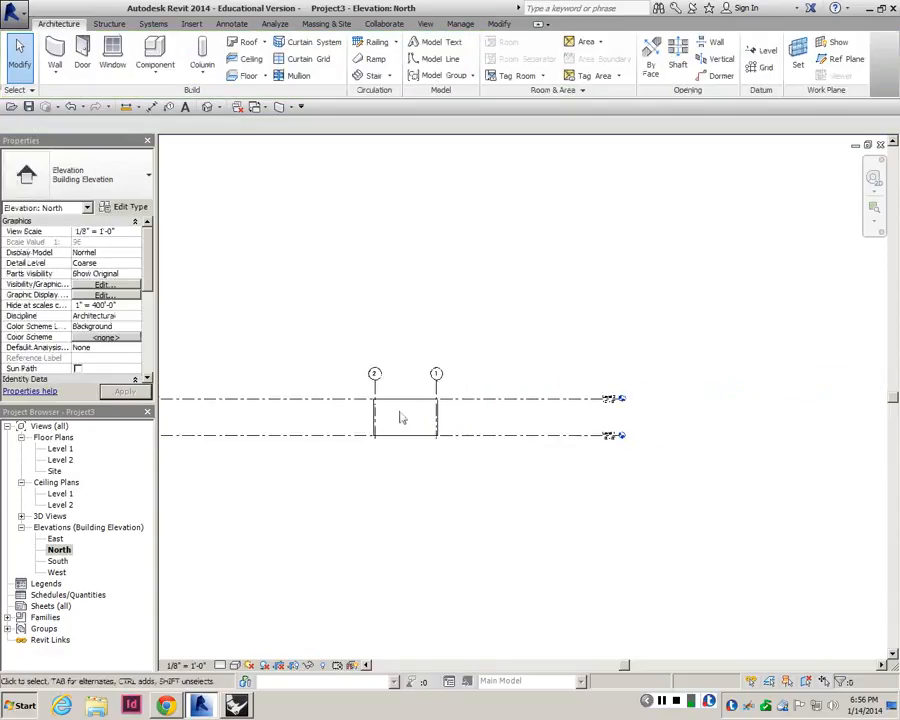
pyautogui.scroll(2, 390, 450)
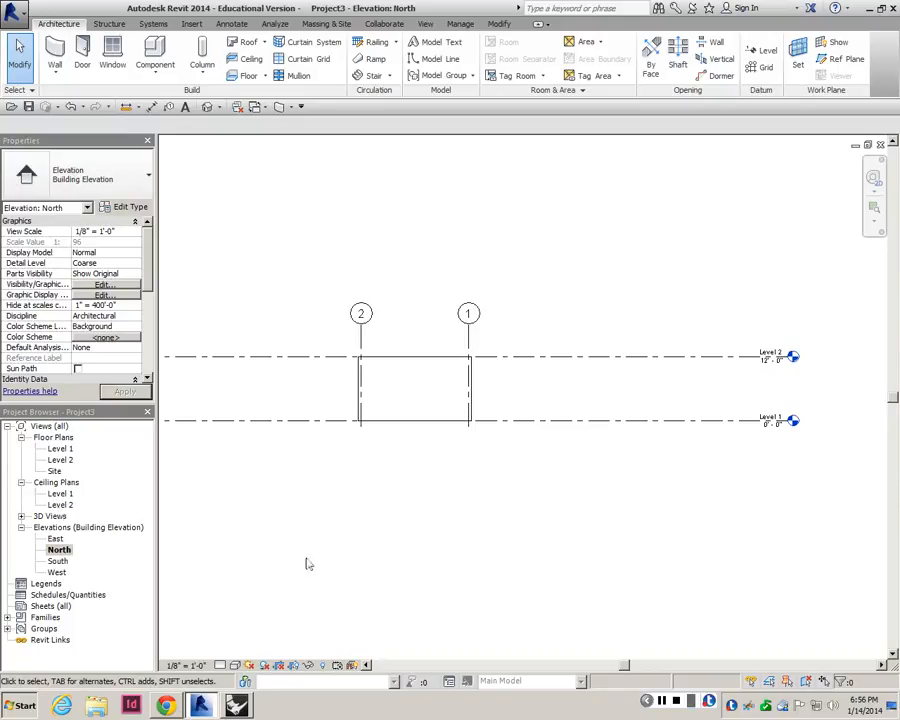
pyautogui.moveTo(500, 507); pyautogui.dragTo(295, 225)
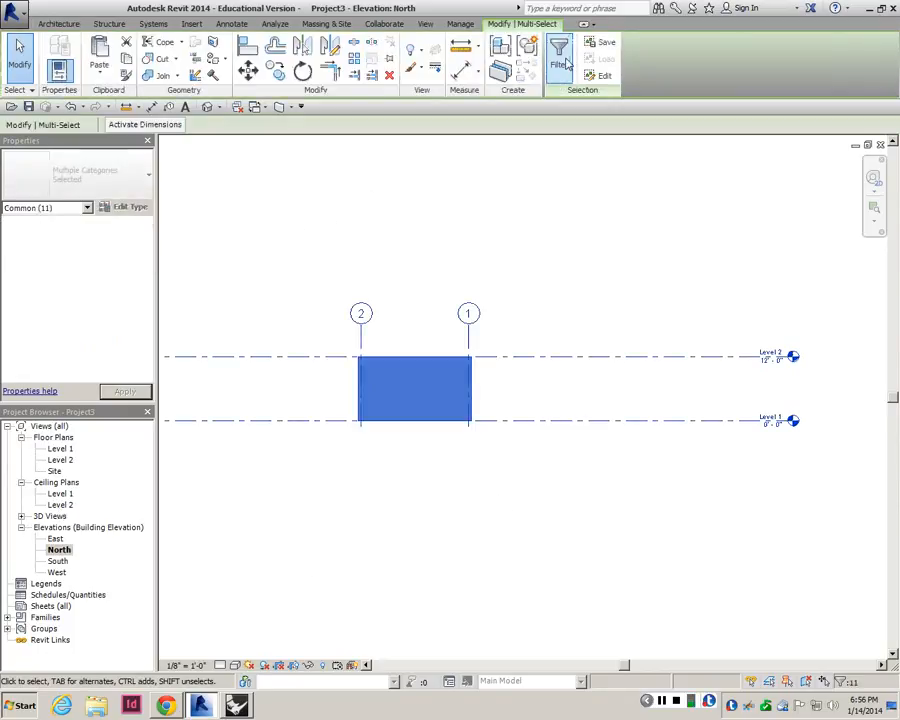
pyautogui.click(253, 578)
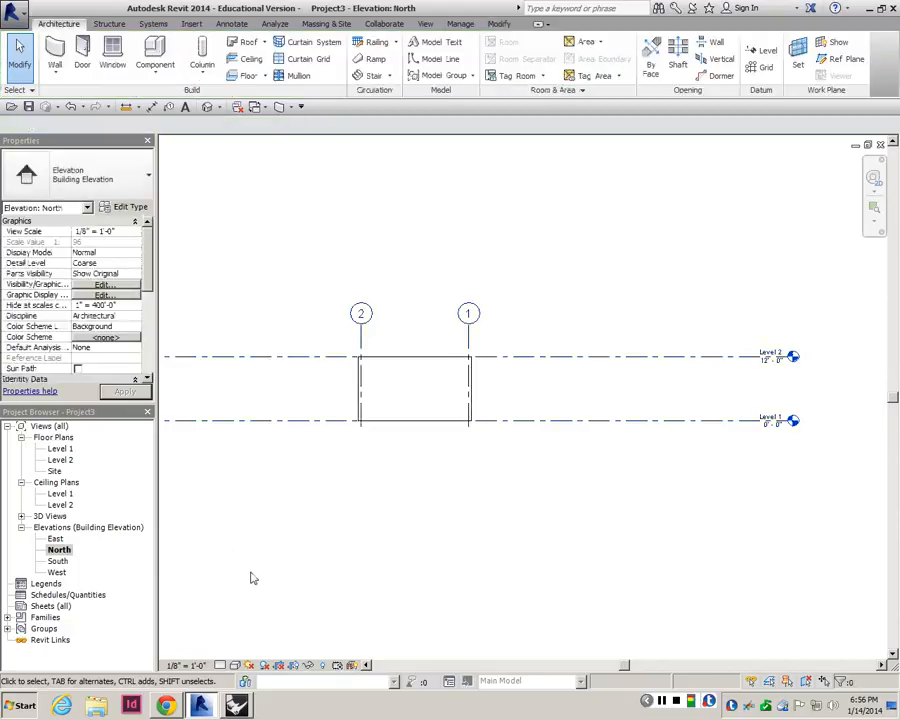
# - On the Level 1 floor plan, create a Generic - 12" floor with its boundary picked along the four outer wall edges
pyautogui.doubleClick(60, 448)
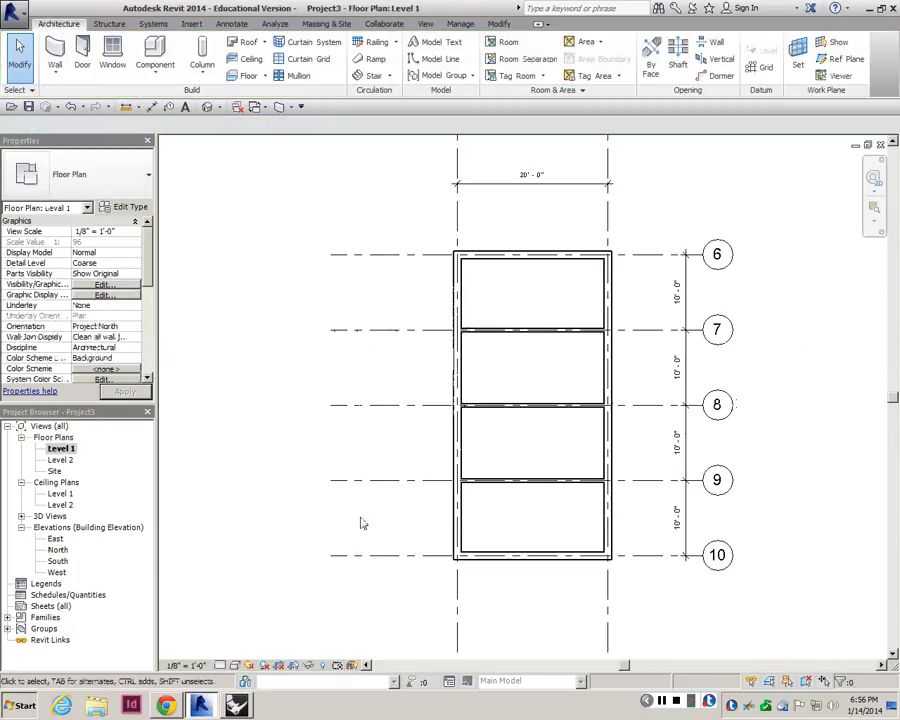
pyautogui.scroll(-2, 258, 355)
pyautogui.scroll(2, 434, 413)
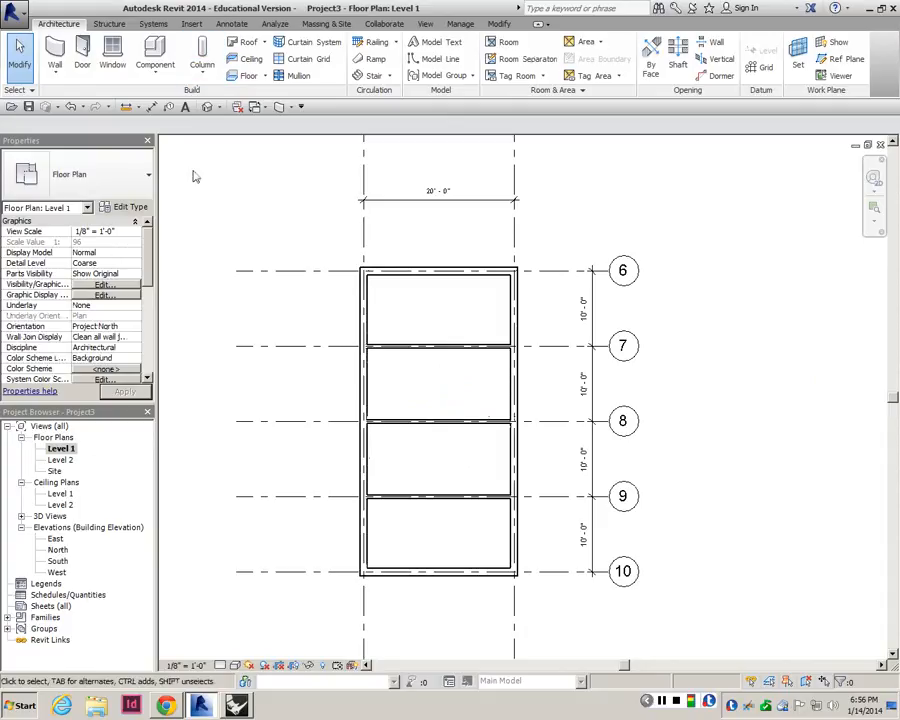
pyautogui.click(248, 78)
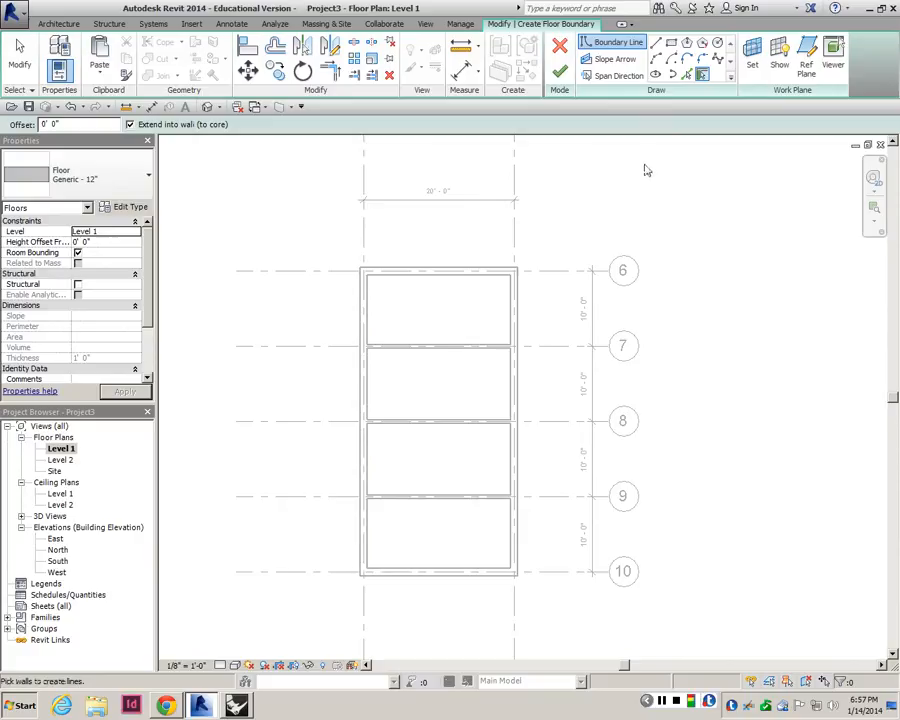
pyautogui.click(686, 77)
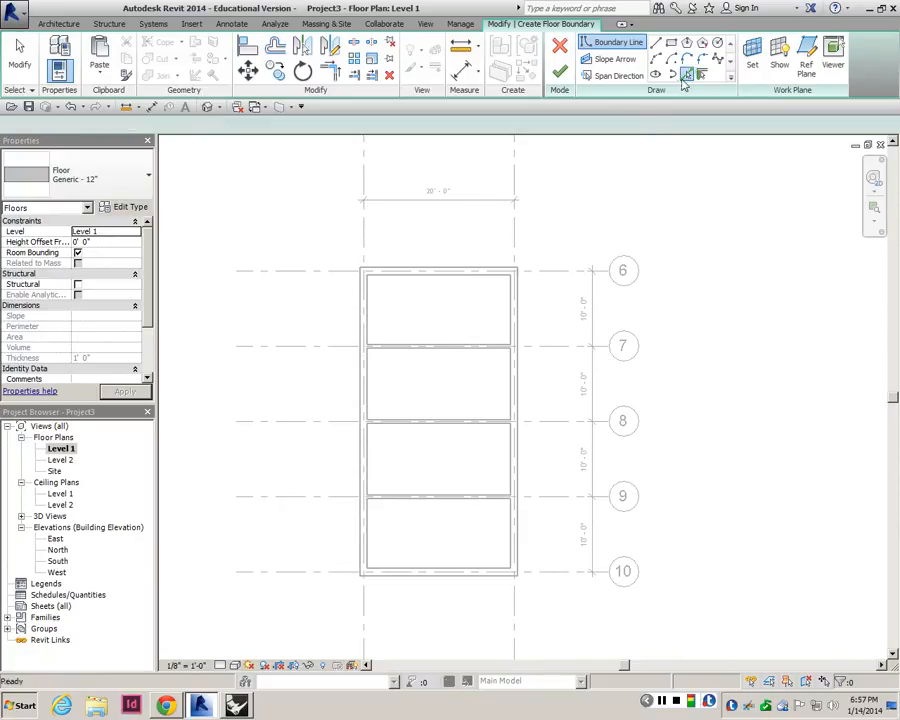
pyautogui.click(361, 302)
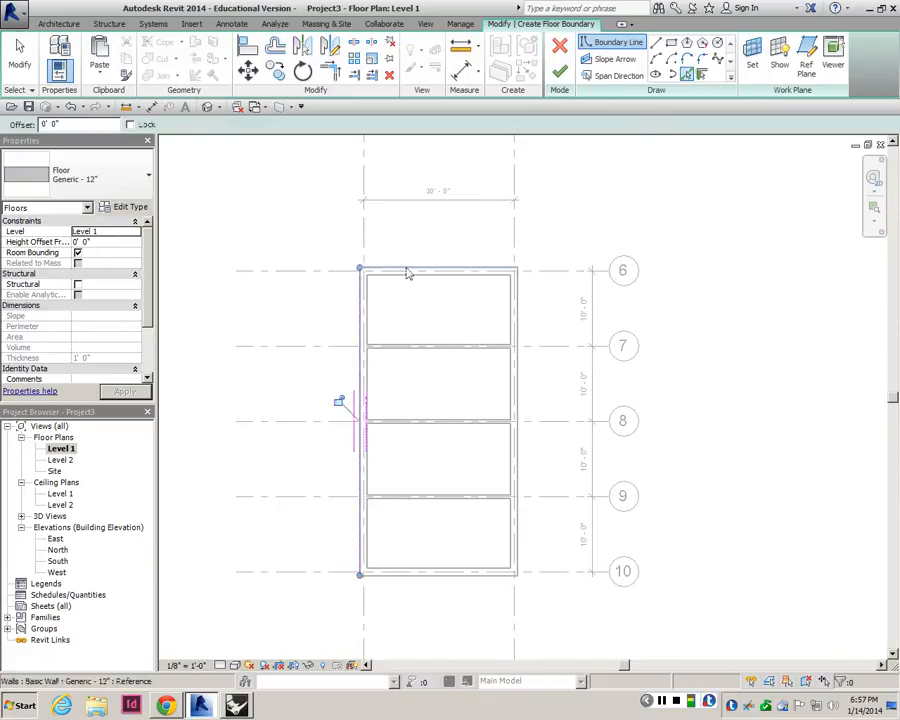
pyautogui.click(408, 268)
pyautogui.click(516, 460)
pyautogui.click(468, 575)
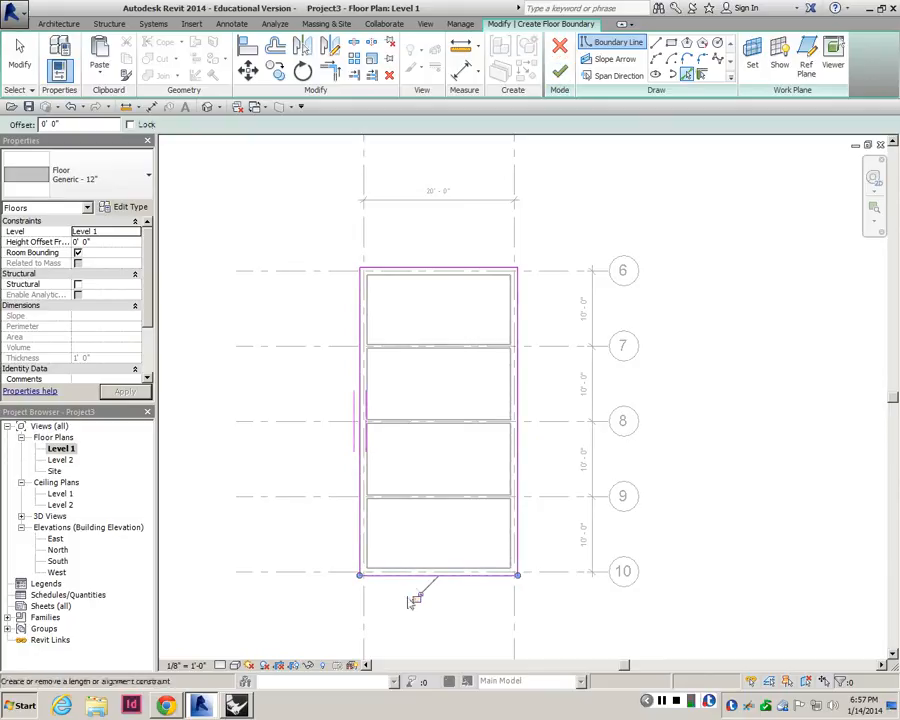
pyautogui.click(561, 76)
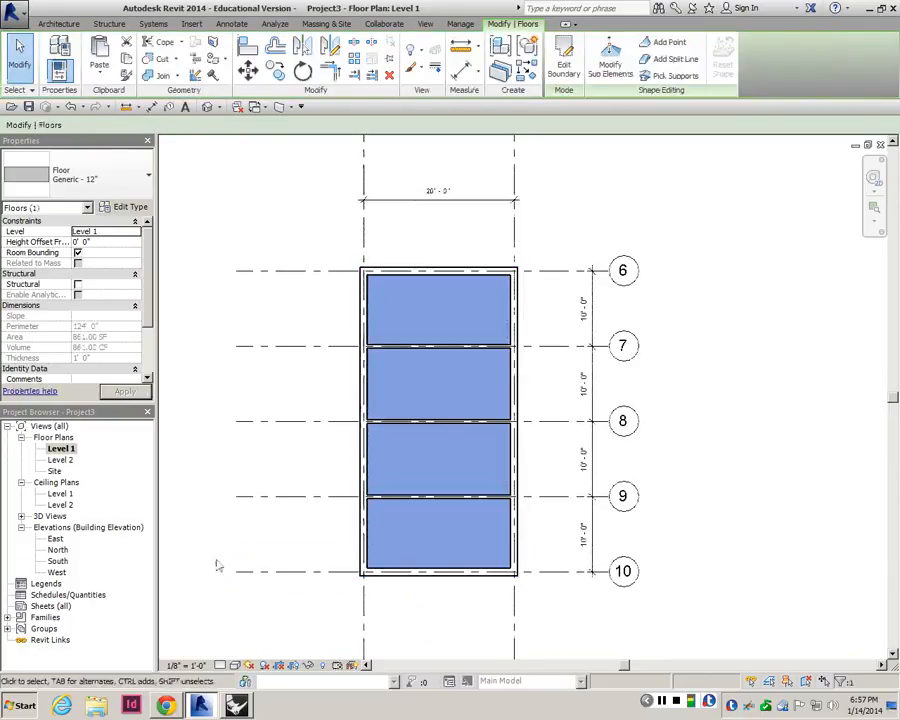
# - Open the {3D} view and display the model in a shaded visual style
pyautogui.click(21, 516)
pyautogui.doubleClick(56, 527)
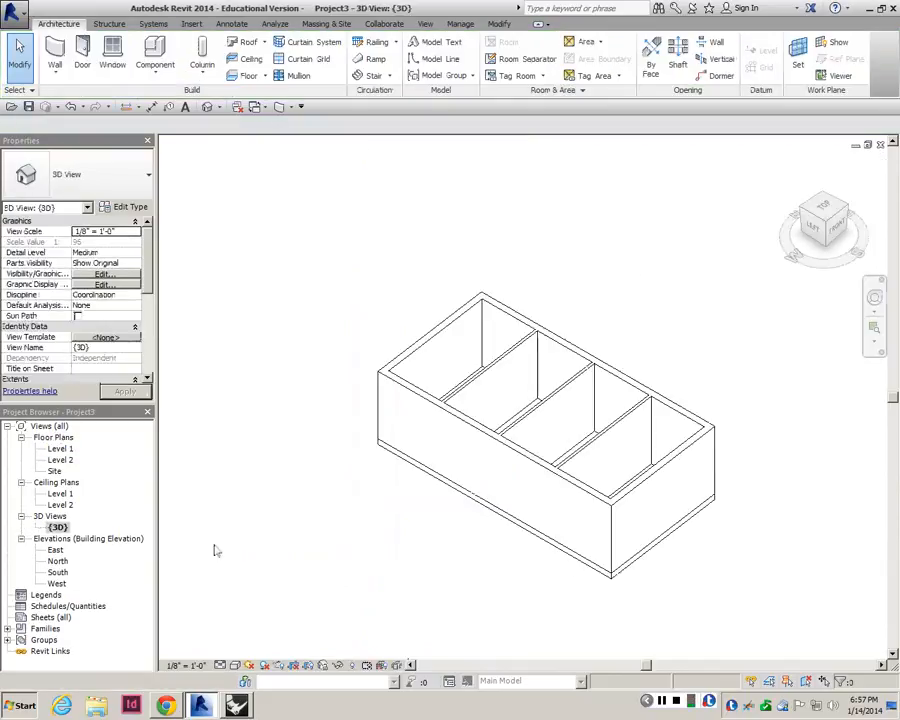
pyautogui.keyDown('shift'); pyautogui.moveTo(341, 552); pyautogui.dragTo(279, 572, button='middle'); pyautogui.keyUp('shift')
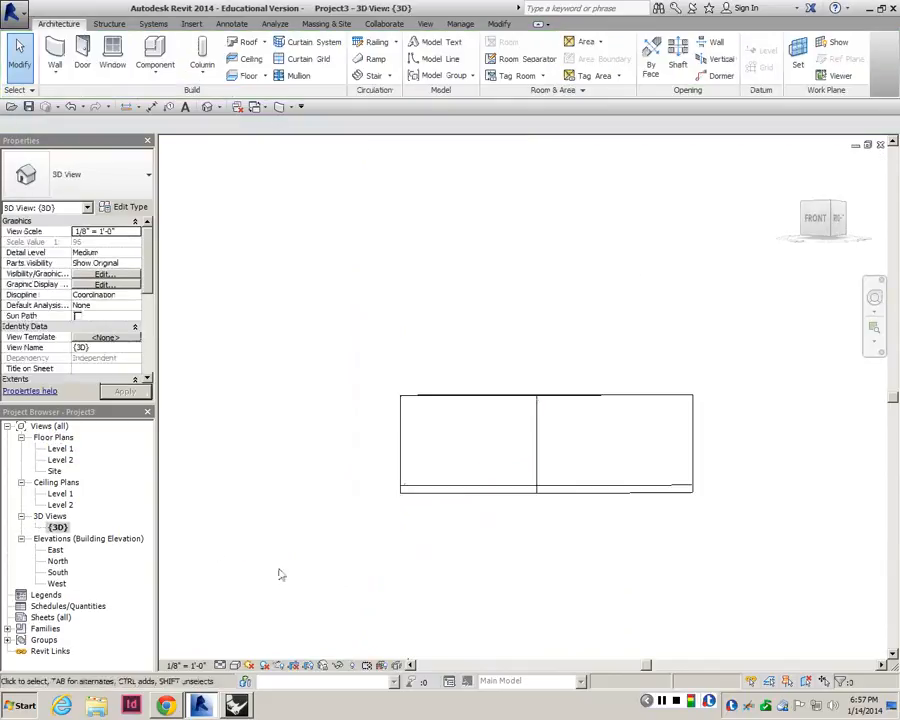
pyautogui.click(235, 665)
pyautogui.click(268, 627)
pyautogui.moveTo(268, 627)
pyautogui.keyDown('shift'); pyautogui.mouseDown(button='middle')
pyautogui.moveTo(418, 526)
pyautogui.moveTo(444, 530)
pyautogui.moveTo(461, 616)
pyautogui.moveTo(518, 556)
pyautogui.moveTo(476, 526)
pyautogui.moveTo(380, 520)
pyautogui.mouseUp(button='middle'); pyautogui.keyUp('shift')
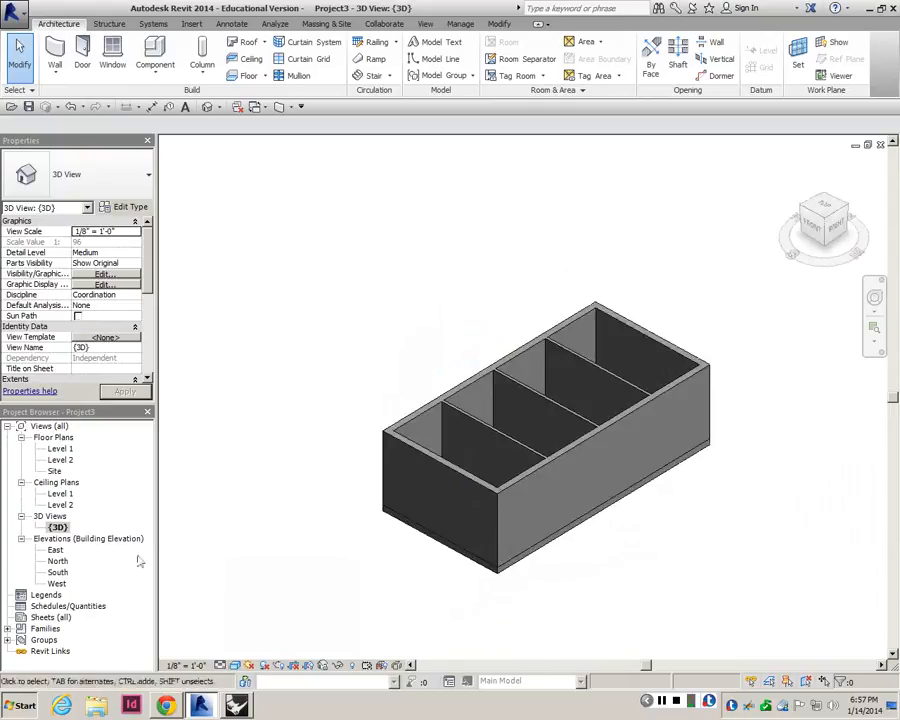
# - On the Level 1 floor plan, copy all the walls and the floor to the clipboard
pyautogui.doubleClick(60, 449)
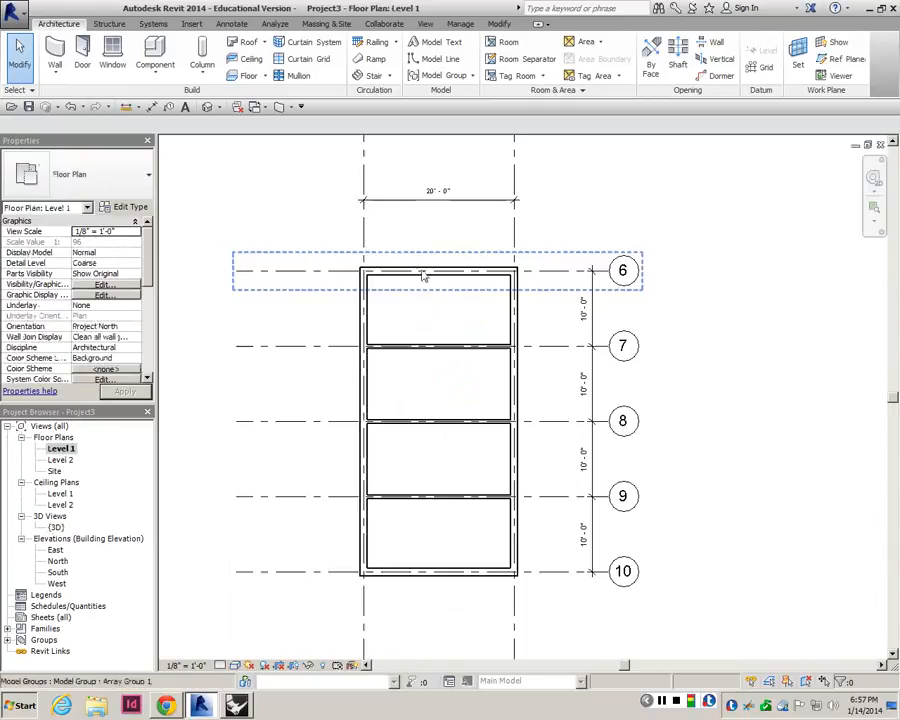
pyautogui.moveTo(328, 229); pyautogui.dragTo(520, 636)
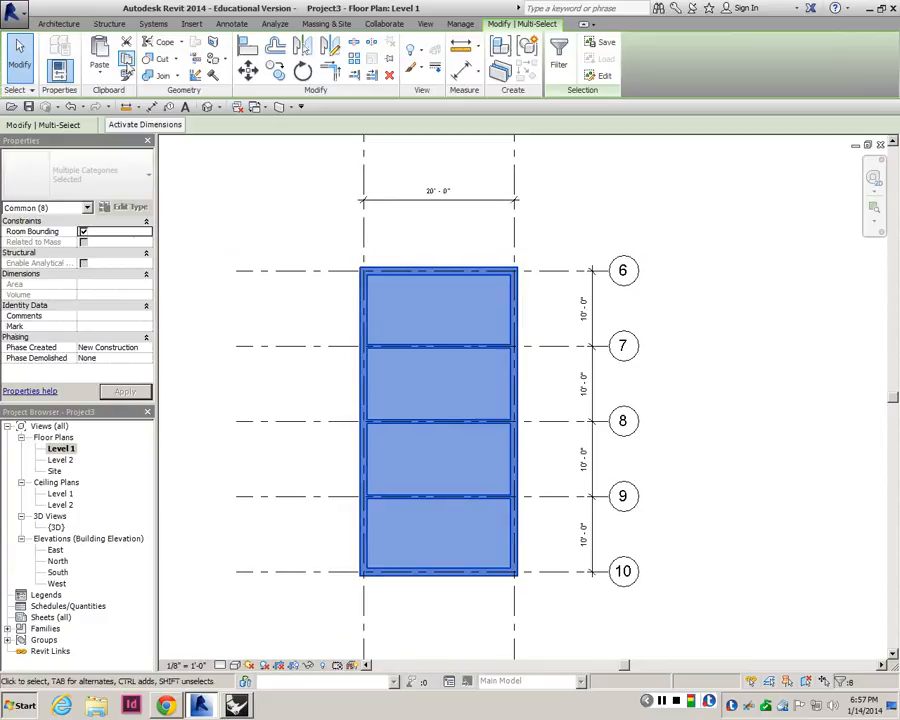
pyautogui.click(126, 63)
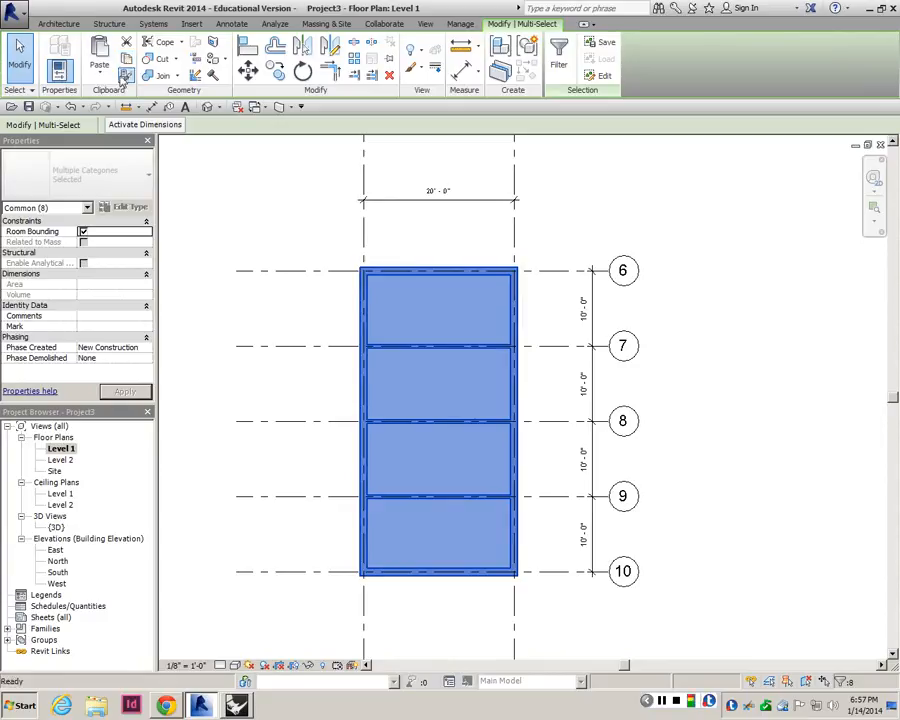
pyautogui.click(200, 341)
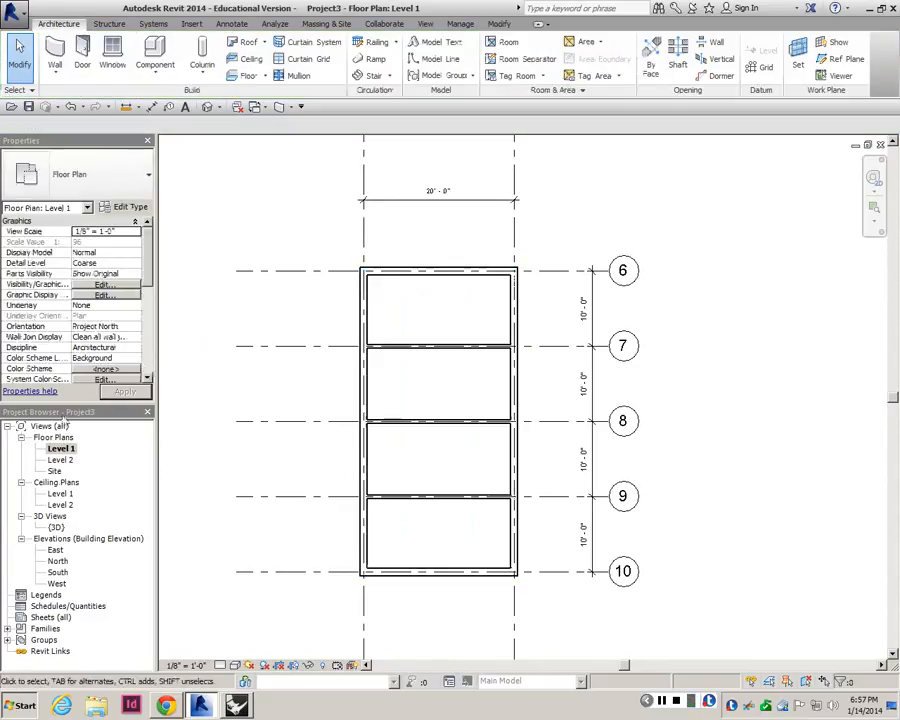
# - Paste the copied walls and floor aligned to selected levels, choosing Level 2
pyautogui.click(464, 26)
pyautogui.click(498, 24)
pyautogui.click(99, 72)
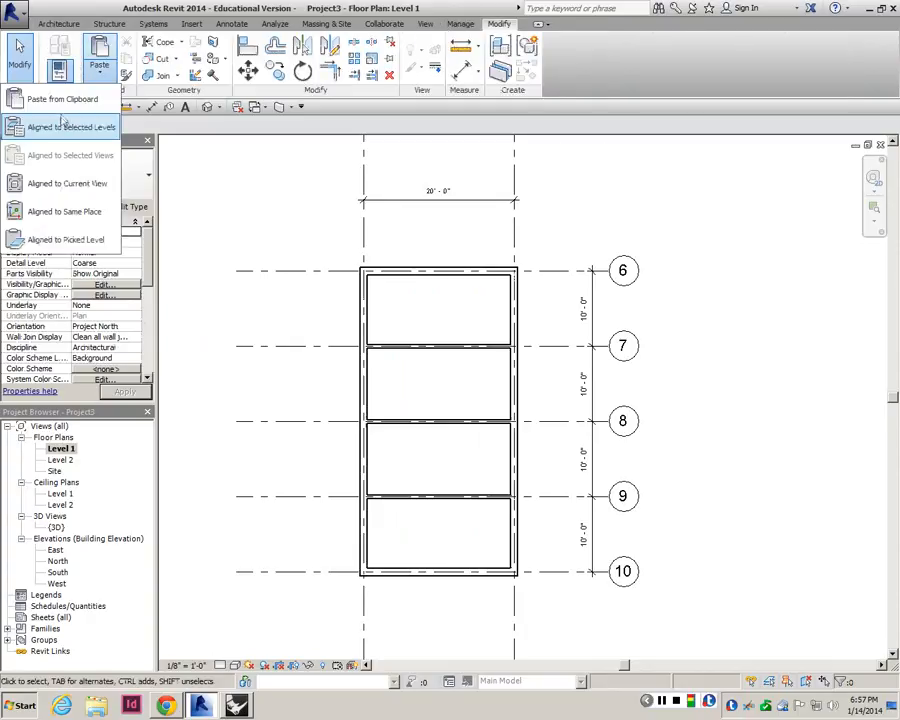
pyautogui.click(96, 129)
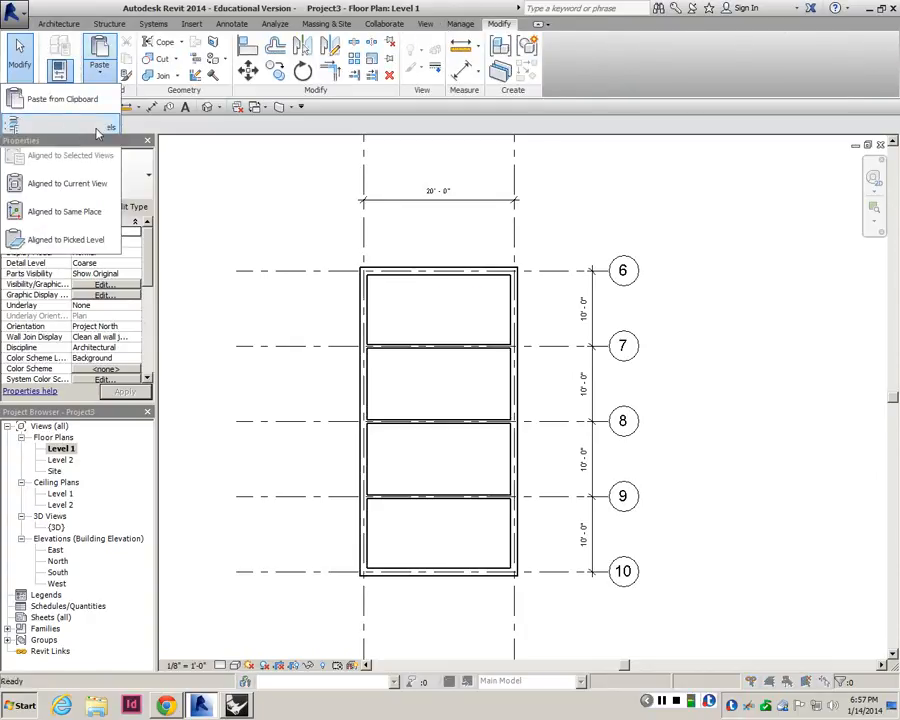
pyautogui.click(390, 265)
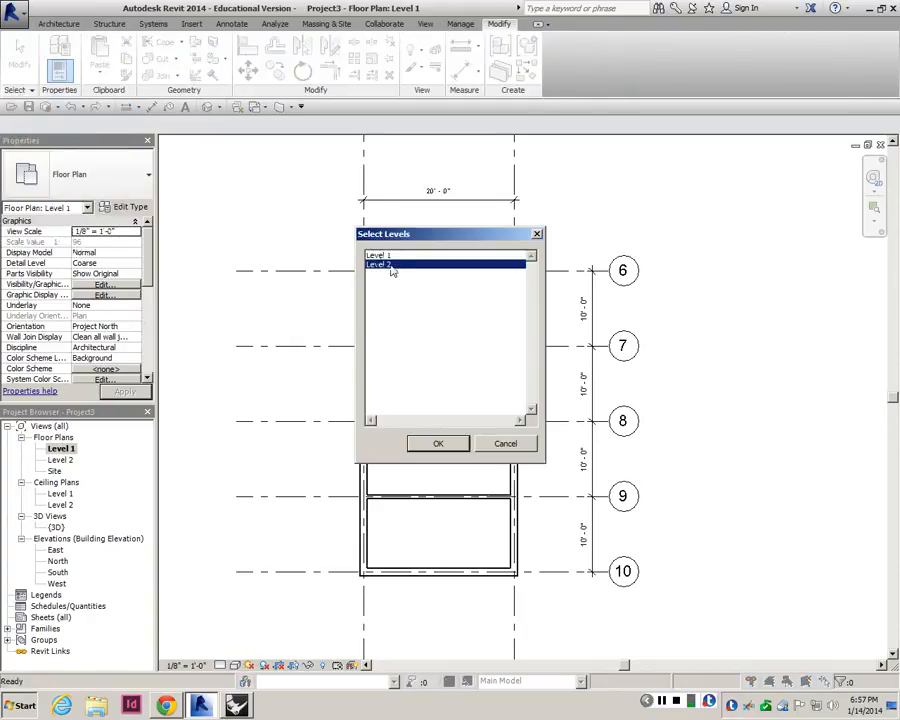
pyautogui.click(432, 444)
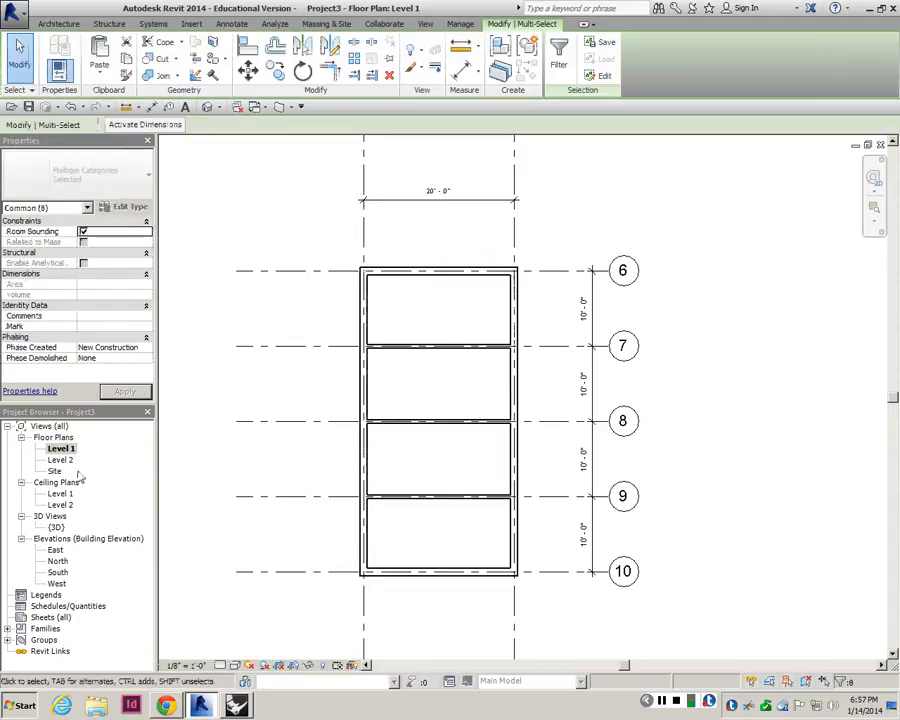
# - In the {3D} view, delete the three 5" interior partition walls of the upper storey
pyautogui.doubleClick(60, 459)
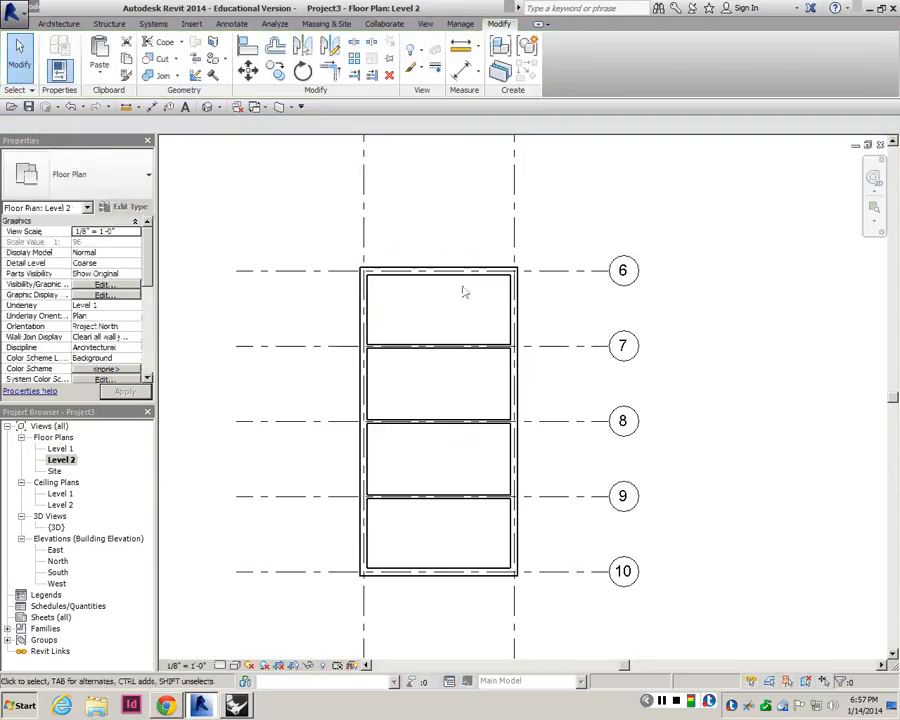
pyautogui.doubleClick(55, 527)
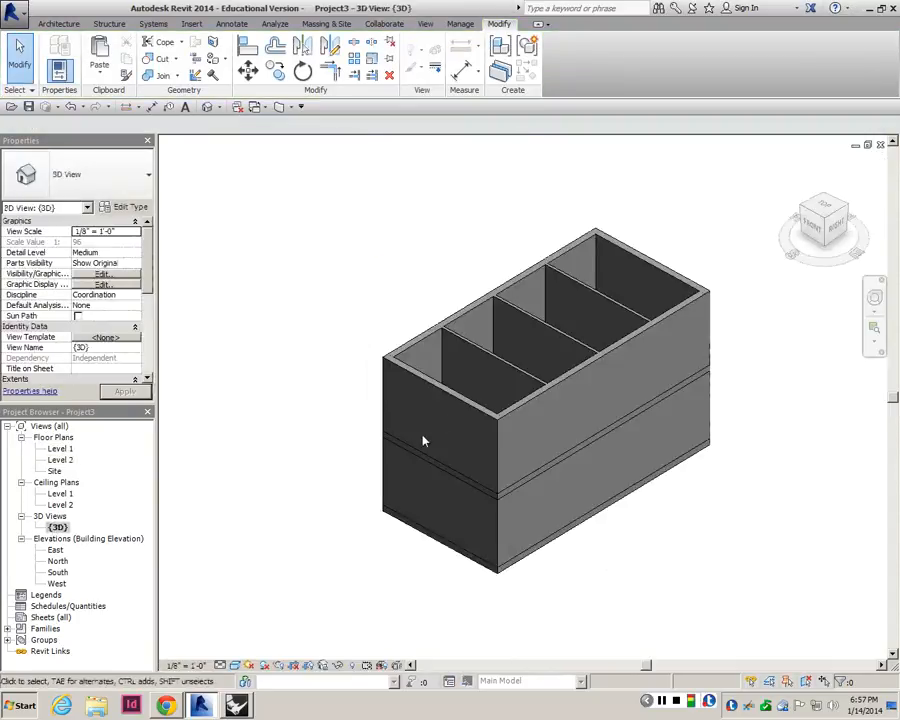
pyautogui.keyDown('shift'); pyautogui.moveTo(406, 446); pyautogui.dragTo(518, 388, button='middle'); pyautogui.keyUp('shift')
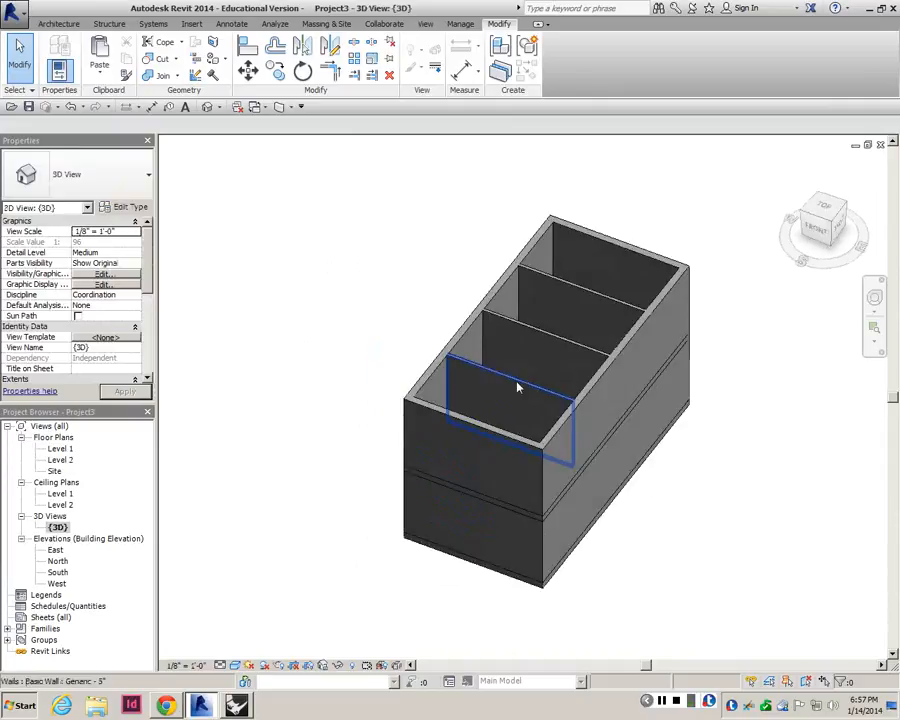
pyautogui.click(518, 384)
pyautogui.keyDown('ctrl'); pyautogui.click(554, 346); pyautogui.keyUp('ctrl')
pyautogui.keyDown('ctrl'); pyautogui.click(587, 290); pyautogui.keyUp('ctrl')
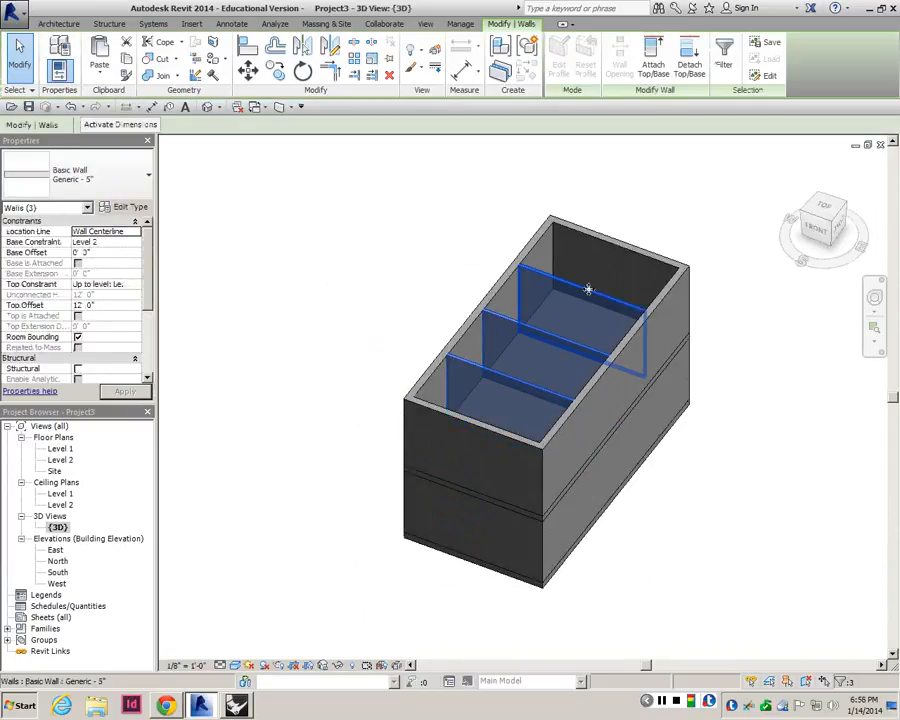
pyautogui.press('Delete')
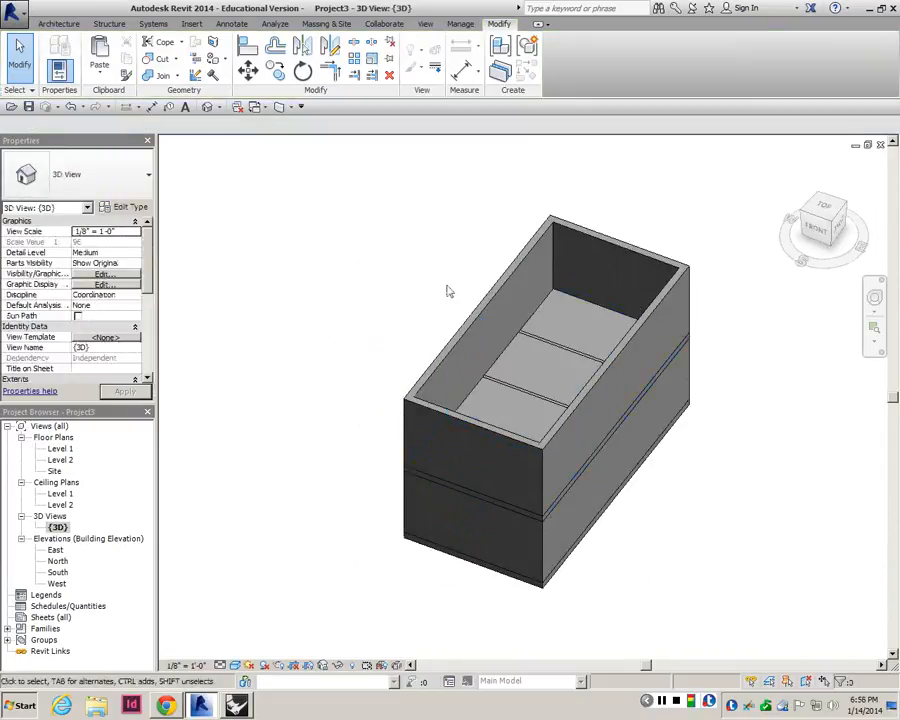
# - Select the chain of four 12" exterior walls on the upper storey and set their top offset to 3' 0"
pyautogui.click(649, 264)
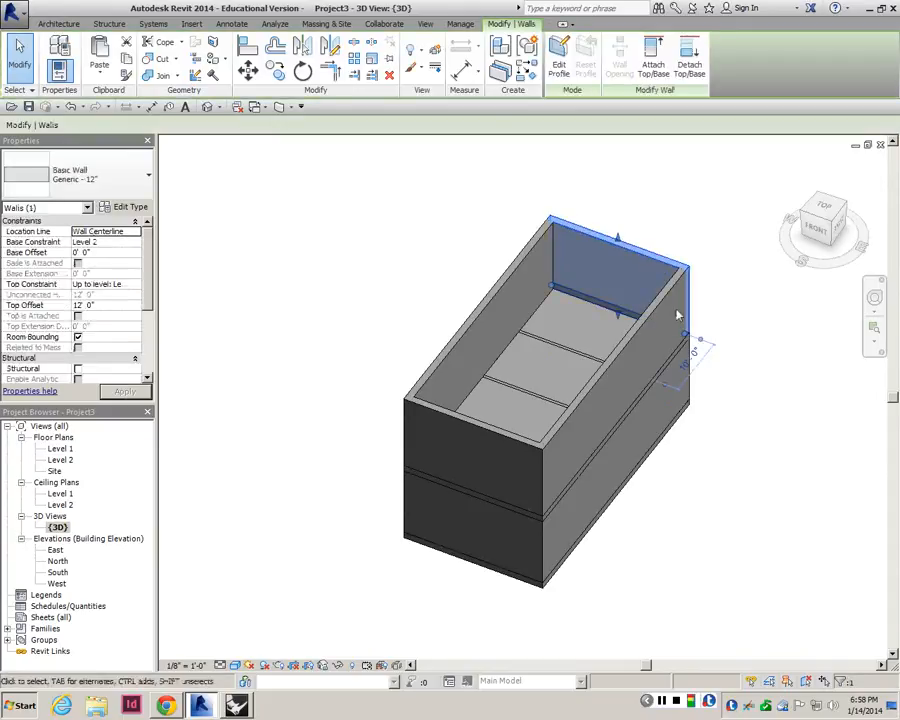
pyautogui.press('Tab')
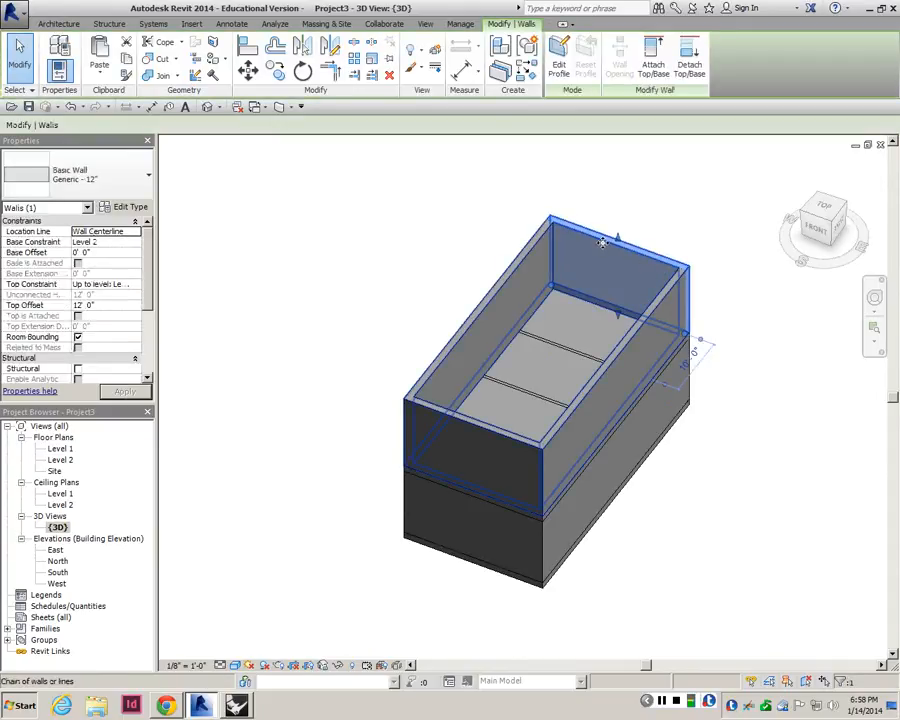
pyautogui.click(605, 229)
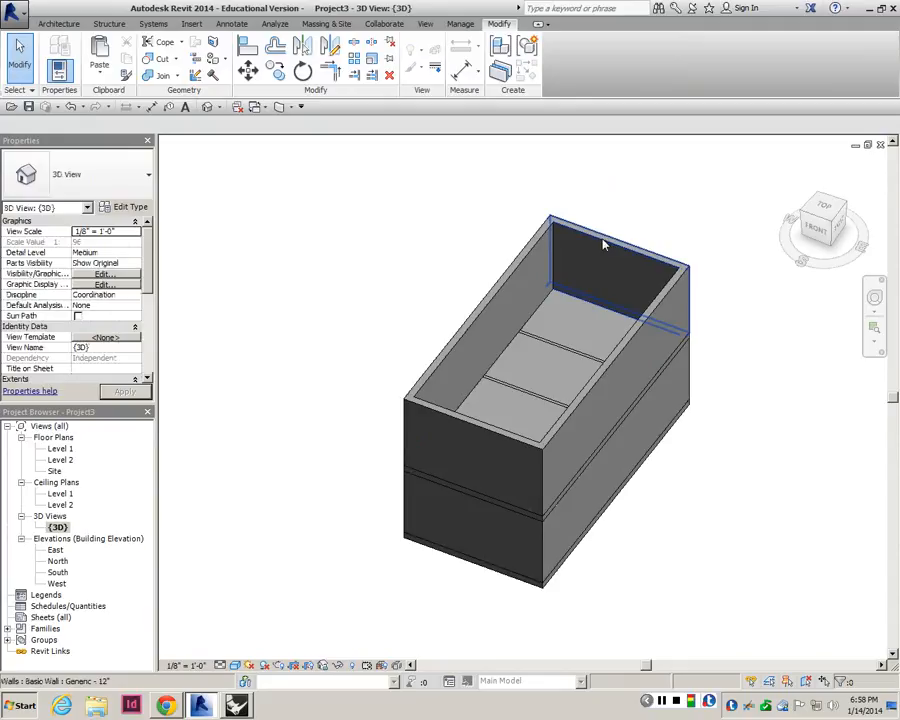
pyautogui.click(604, 244)
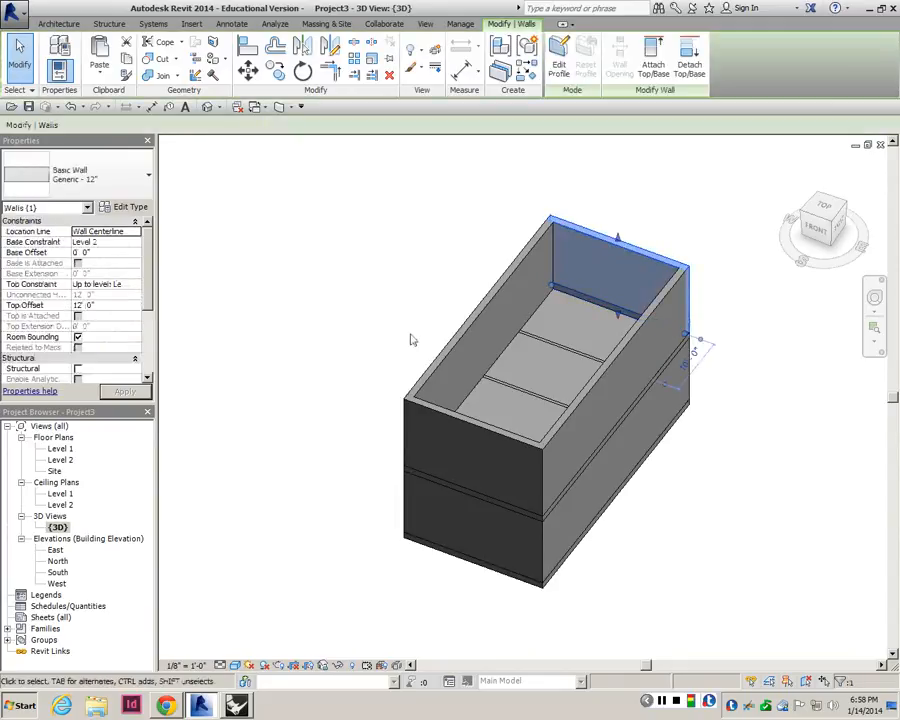
pyautogui.press('Tab')
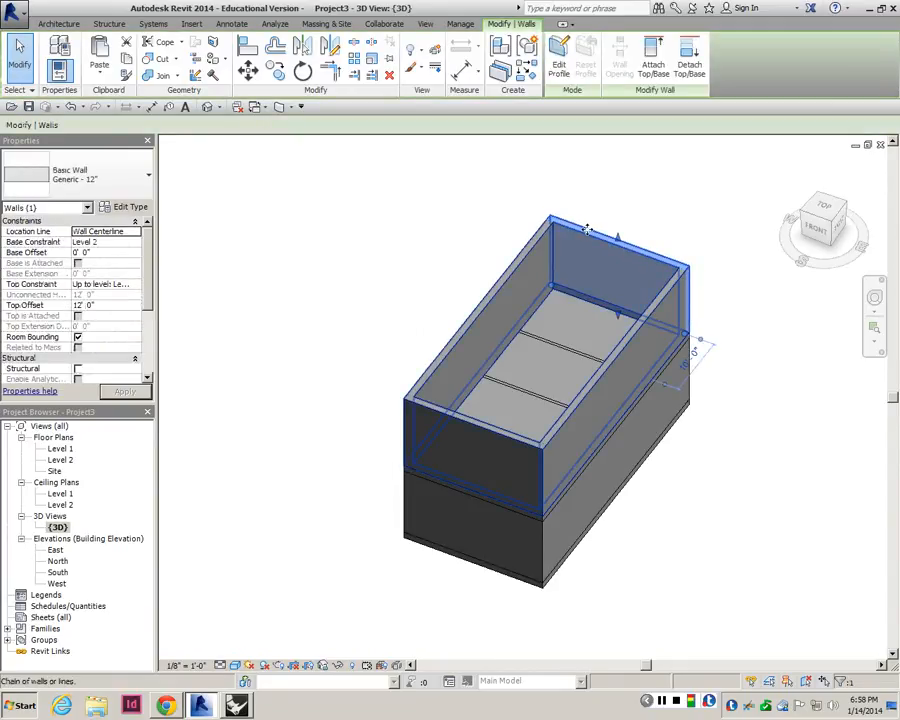
pyautogui.click(587, 229)
pyautogui.click(587, 229)
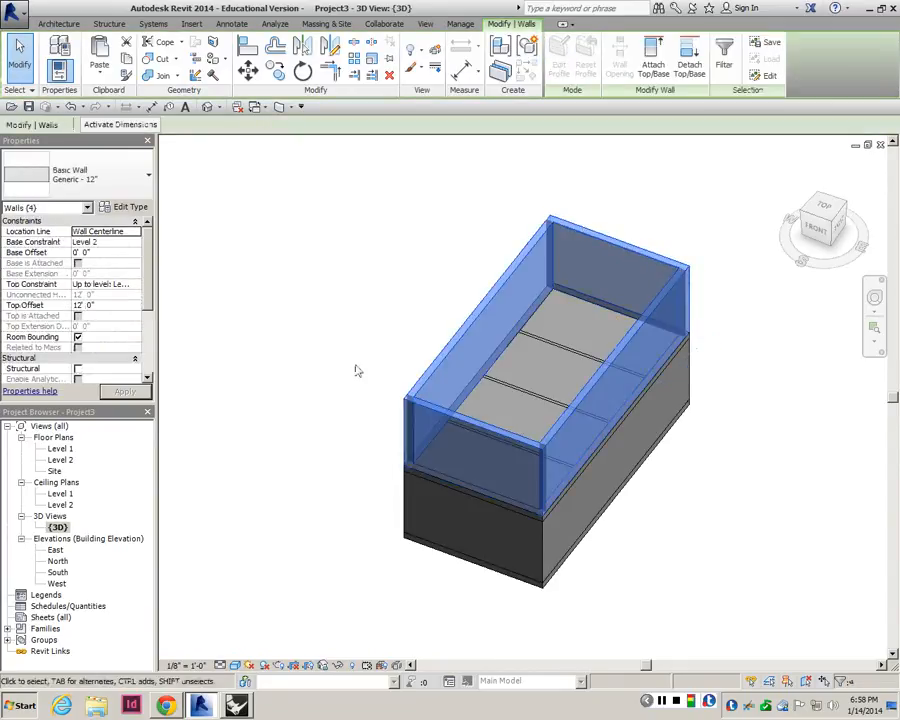
pyautogui.click(114, 306)
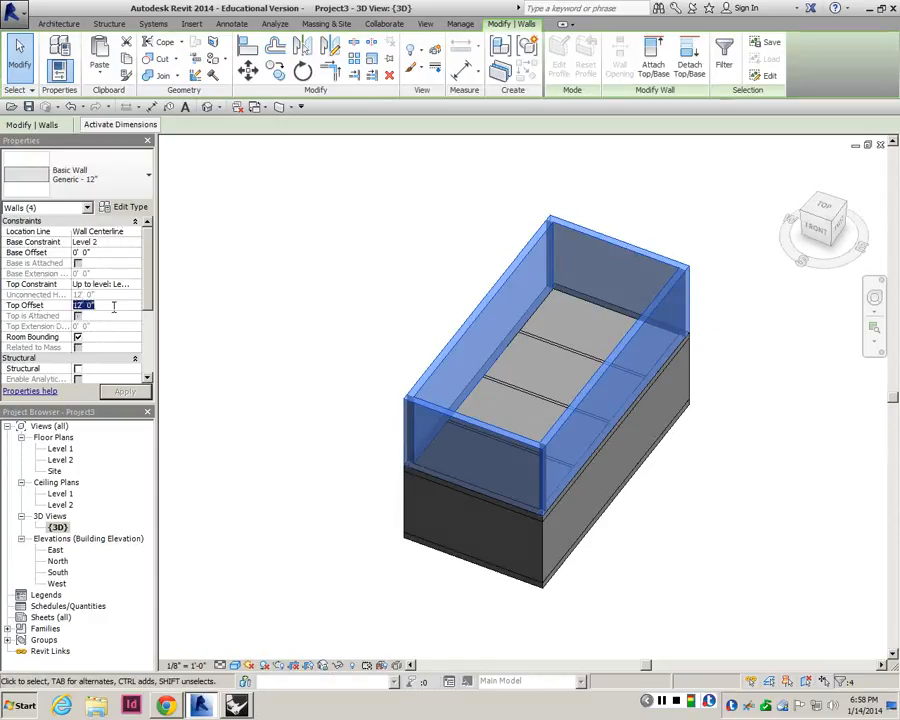
pyautogui.write('3')
pyautogui.press('Return')
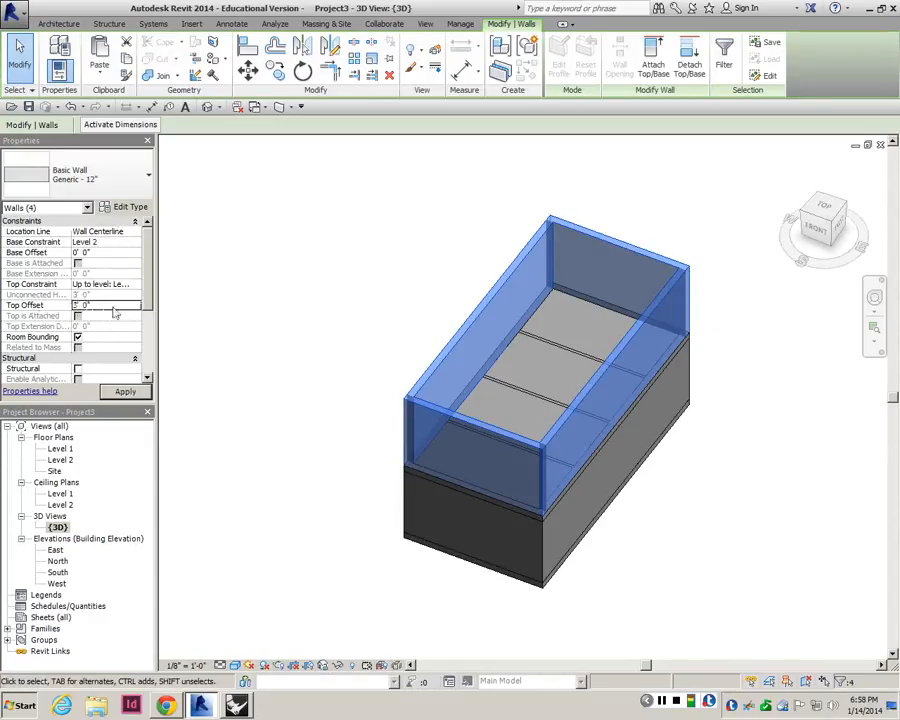
pyautogui.click(270, 362)
# - Select the three 5" interior walls of the lower storey and set their top offset to -1' 0"
pyautogui.keyDown('shift'); pyautogui.moveTo(440, 462); pyautogui.dragTo(533, 478, button='middle'); pyautogui.keyUp('shift')
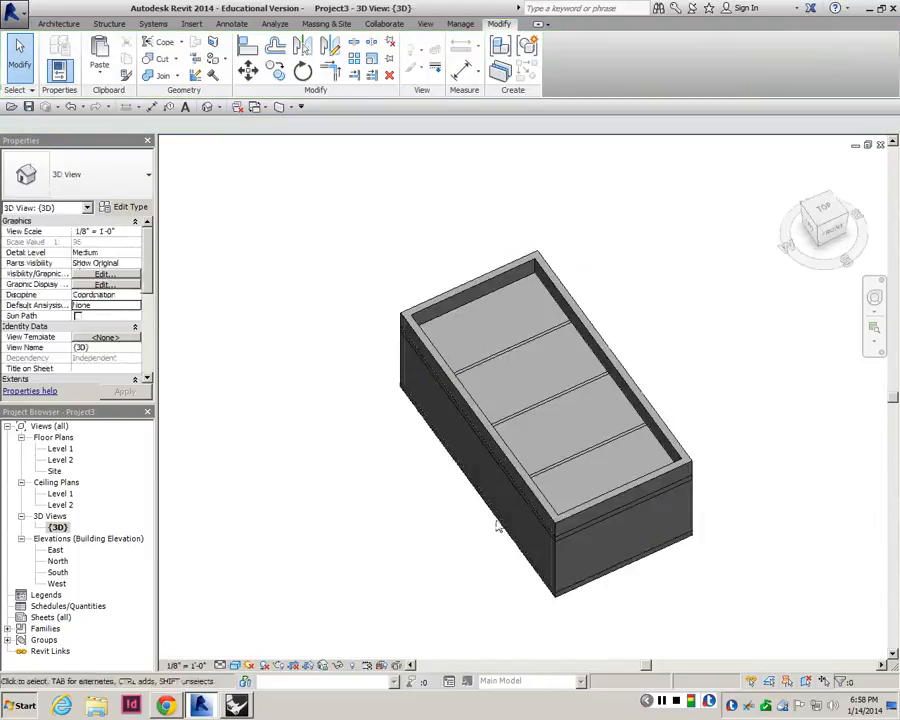
pyautogui.scroll(2, 533, 478)
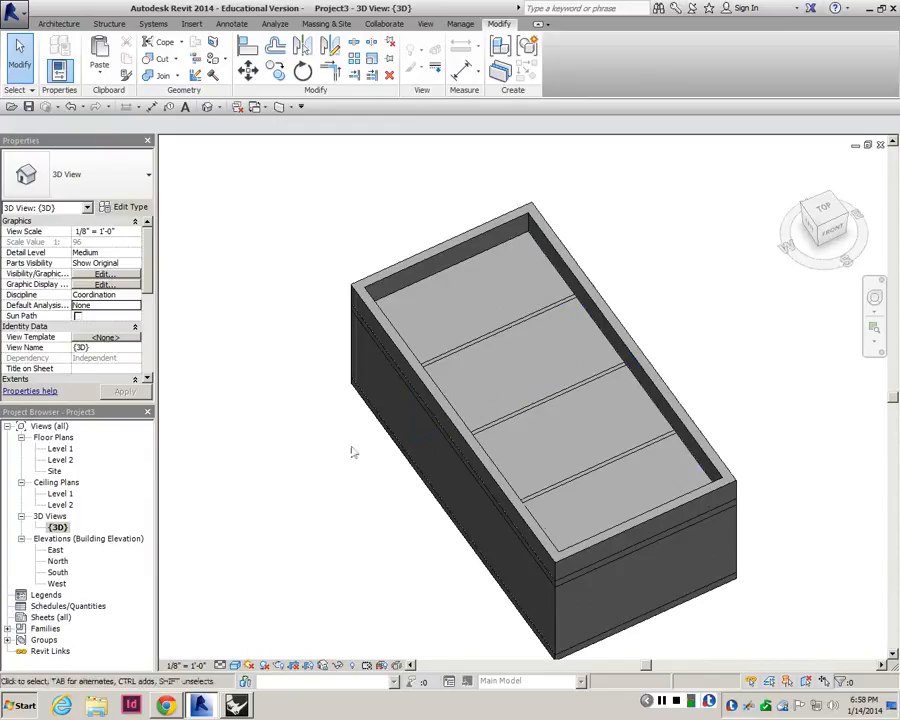
pyautogui.click(518, 322)
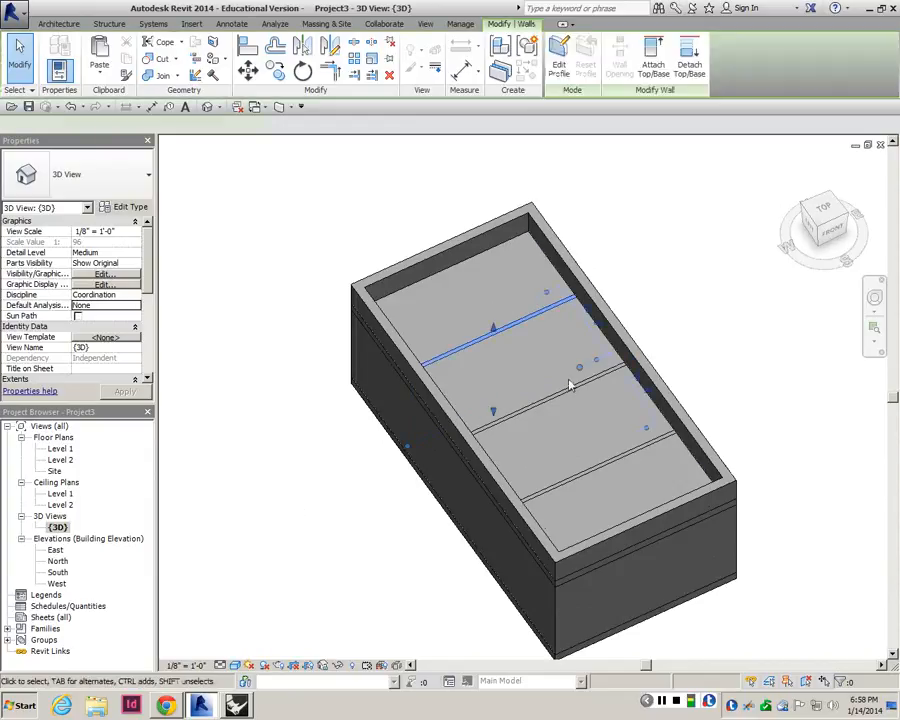
pyautogui.keyDown('ctrl'); pyautogui.click(574, 388); pyautogui.keyUp('ctrl')
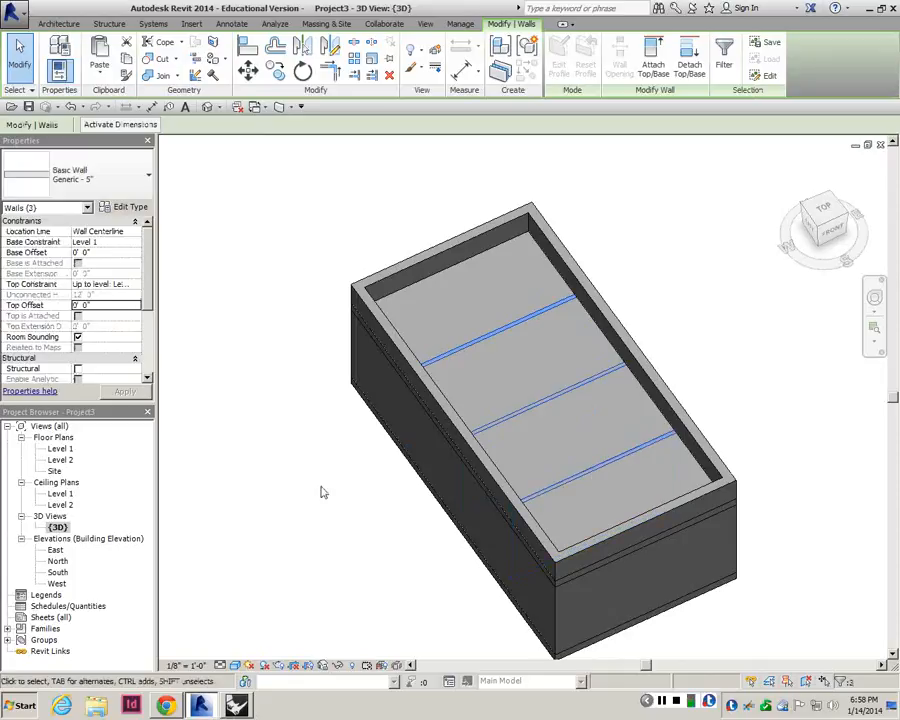
pyautogui.click(106, 306)
pyautogui.write('-1')
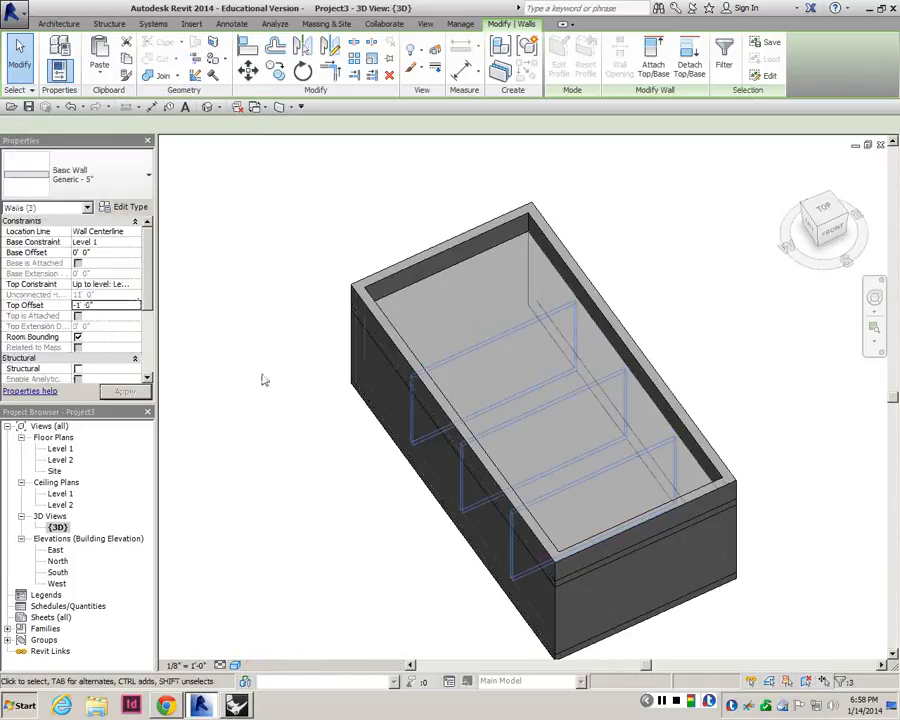
pyautogui.click(279, 372)
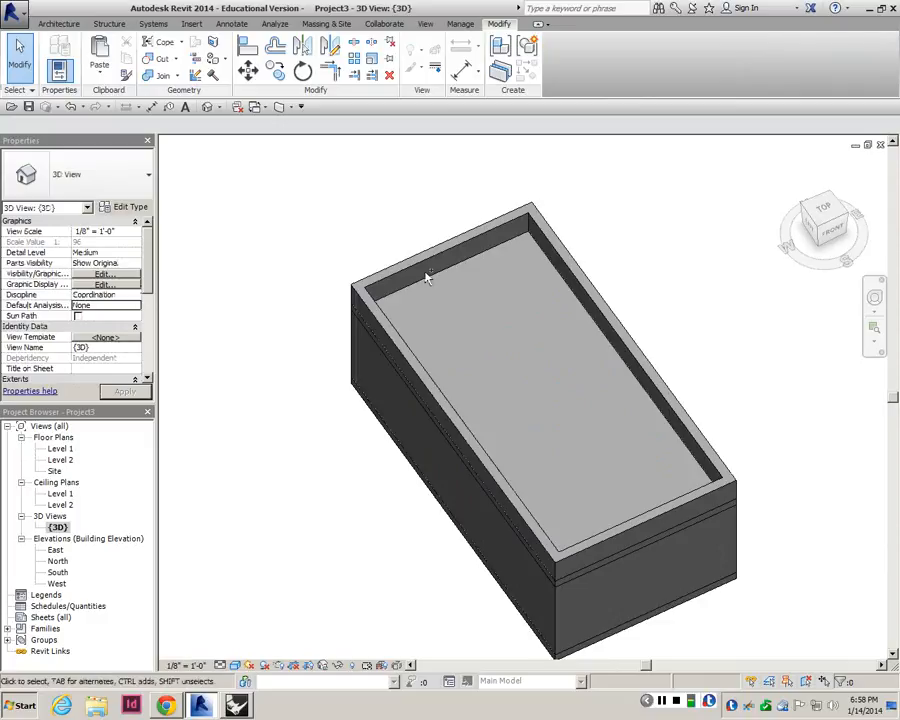
# - Open the Level 1 floor plan
pyautogui.keyDown('shift'); pyautogui.moveTo(427, 277); pyautogui.dragTo(615, 533, button='middle'); pyautogui.keyUp('shift')
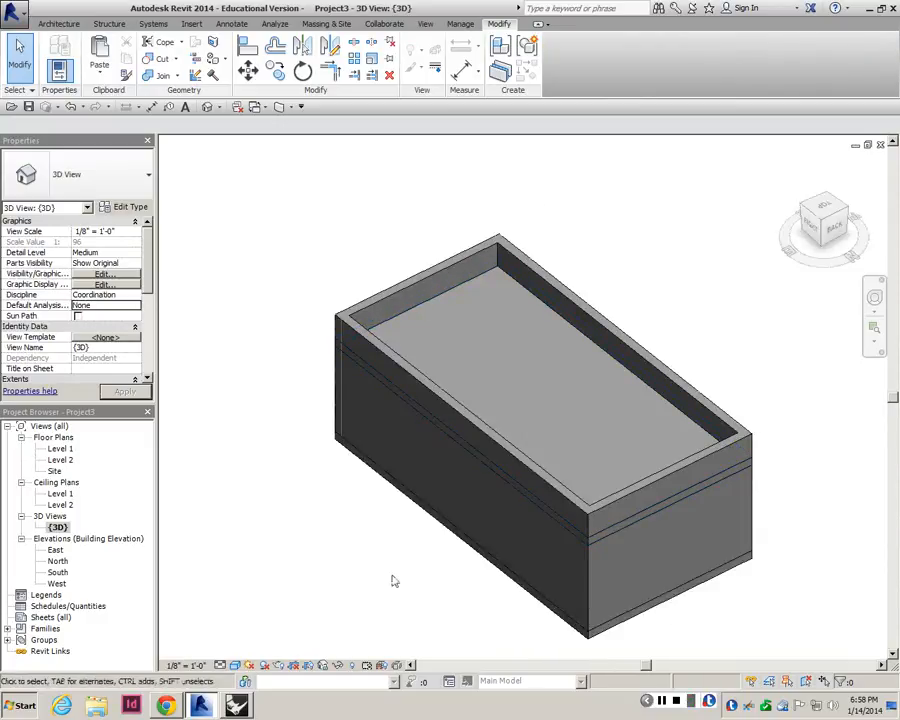
pyautogui.doubleClick(62, 449)
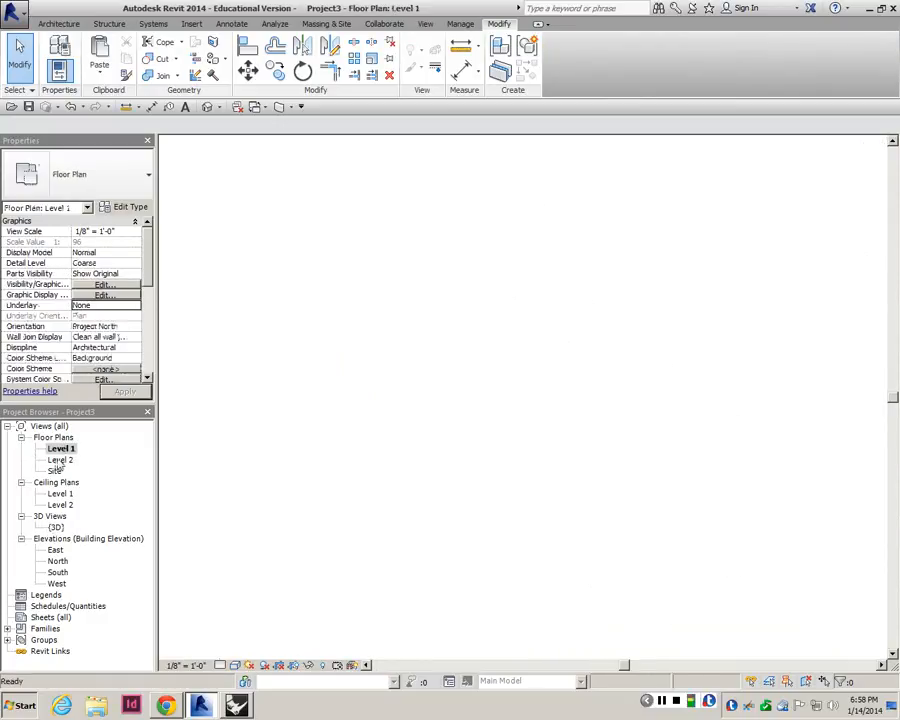
pyautogui.scroll(-5, 307, 335)
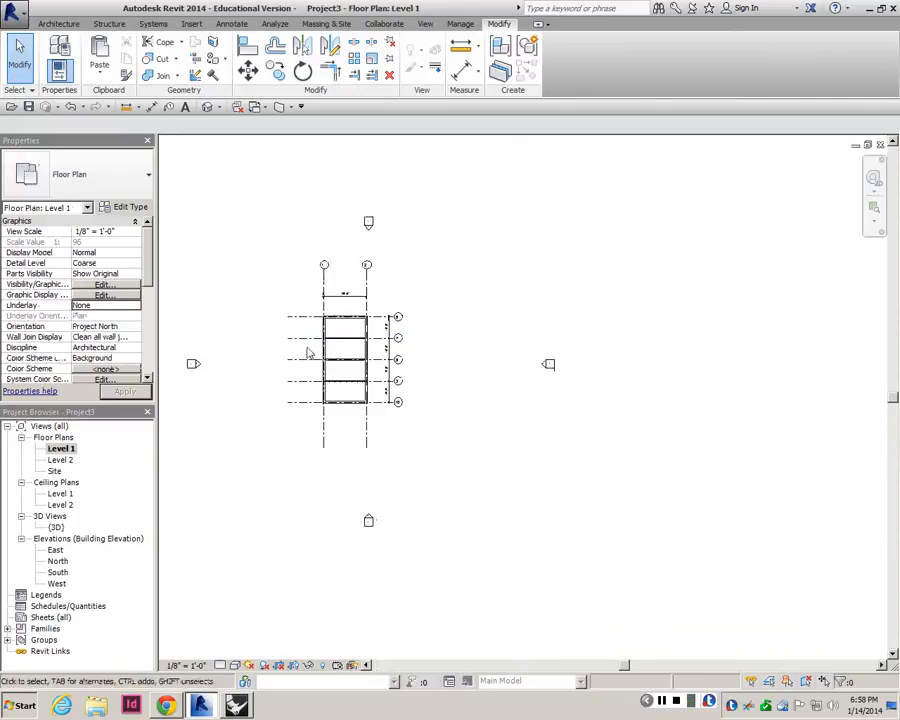
pyautogui.scroll(5, 312, 354)
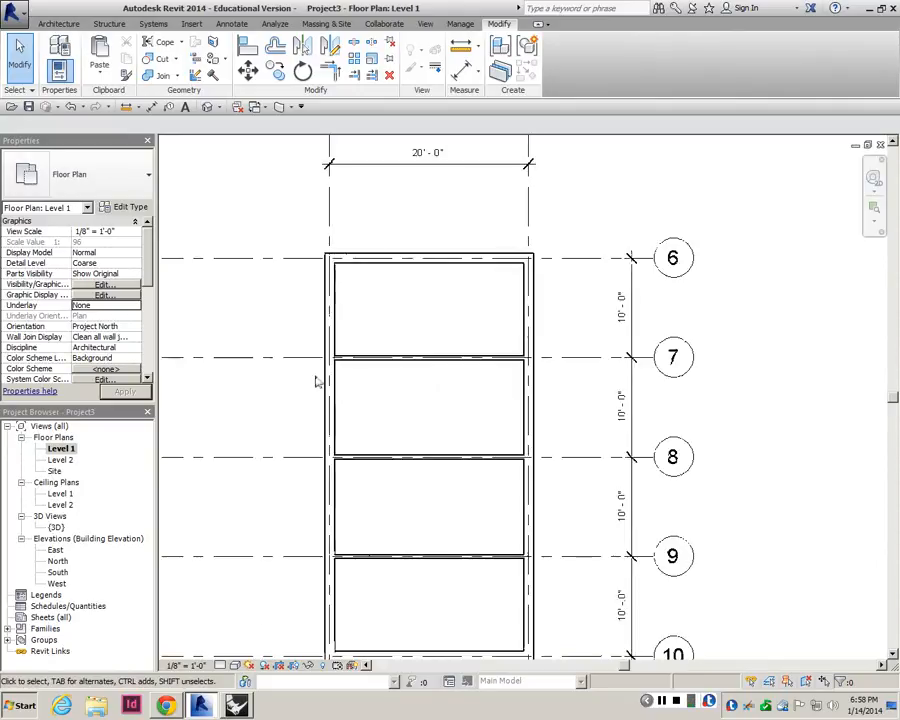
pyautogui.scroll(-5, 315, 381)
pyautogui.scroll(5, 333, 330)
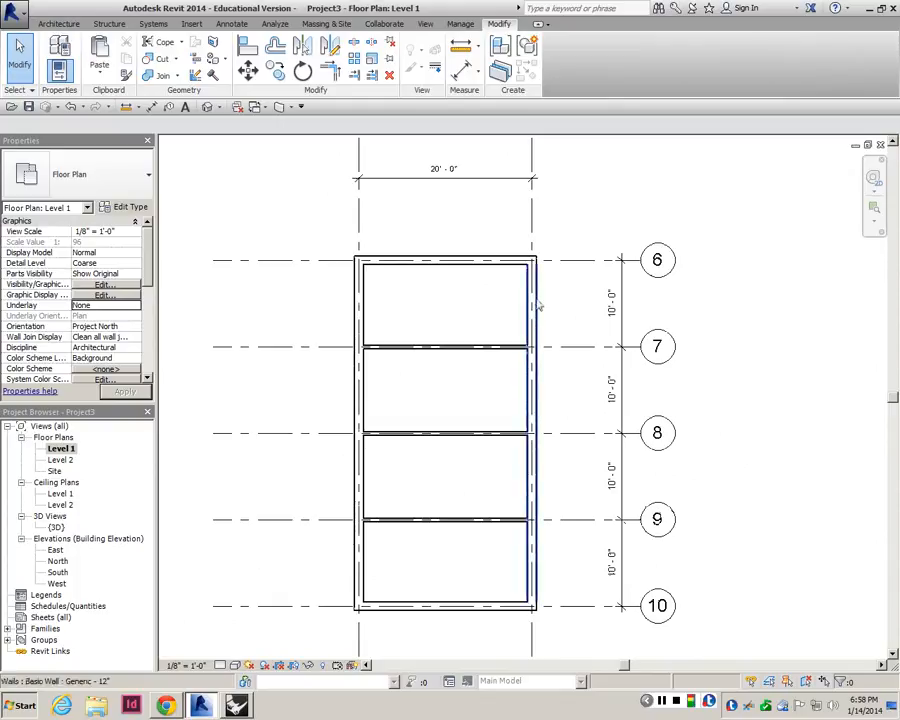
pyautogui.scroll(-3, 408, 369)
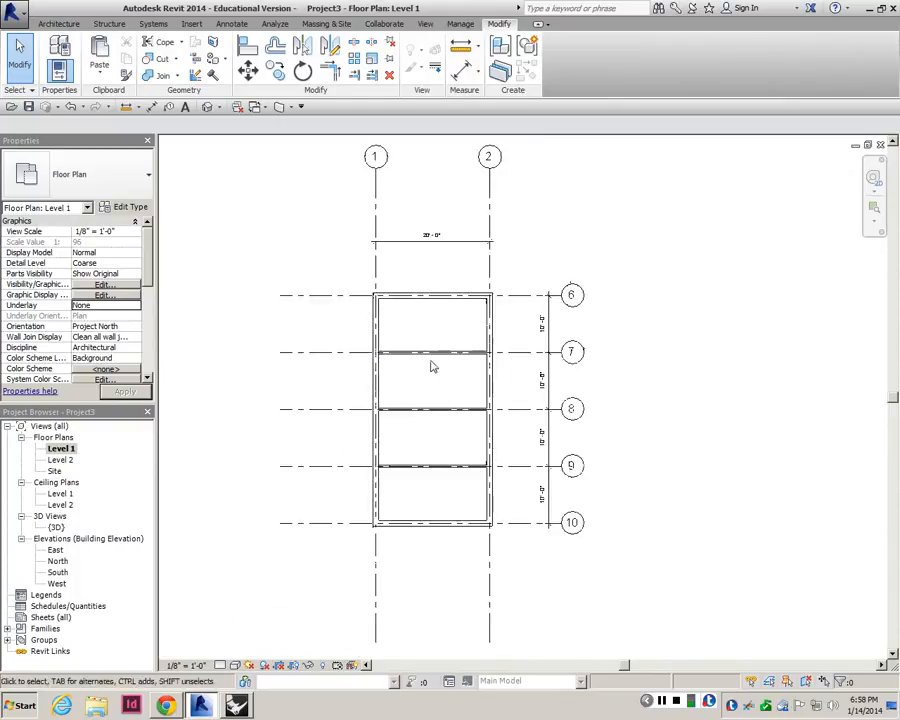
pyautogui.scroll(2, 420, 354)
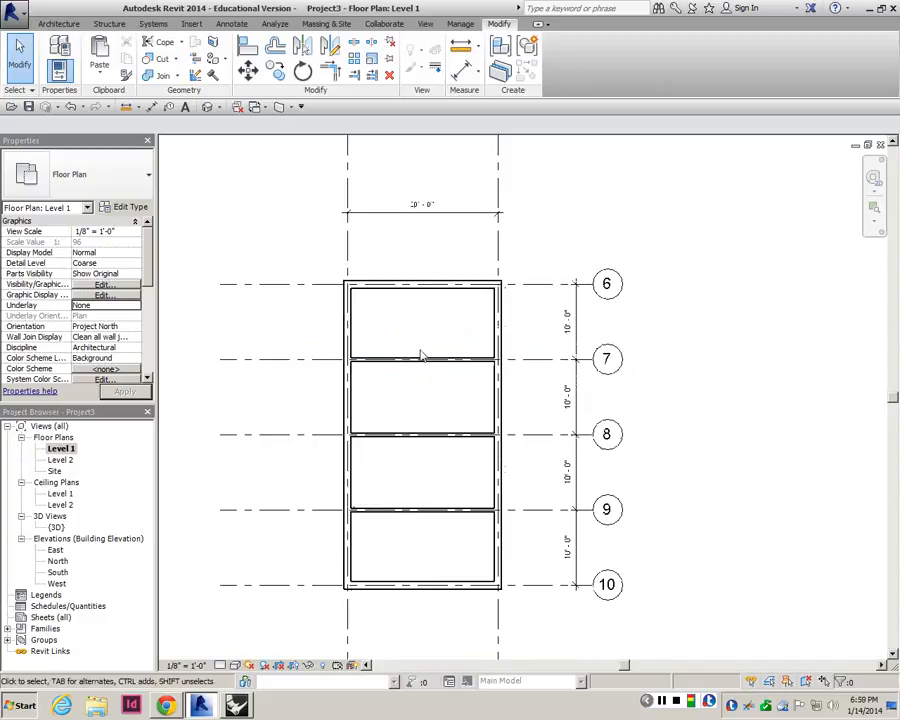
pyautogui.scroll(-2, 474, 330)
pyautogui.scroll(-2, 476, 336)
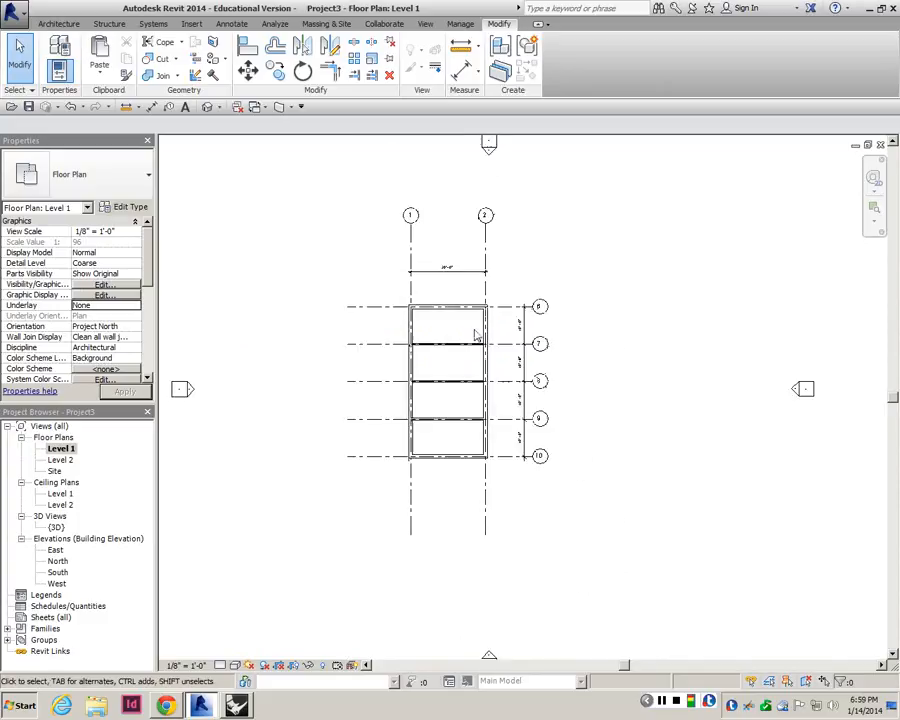
pyautogui.scroll(2, 476, 336)
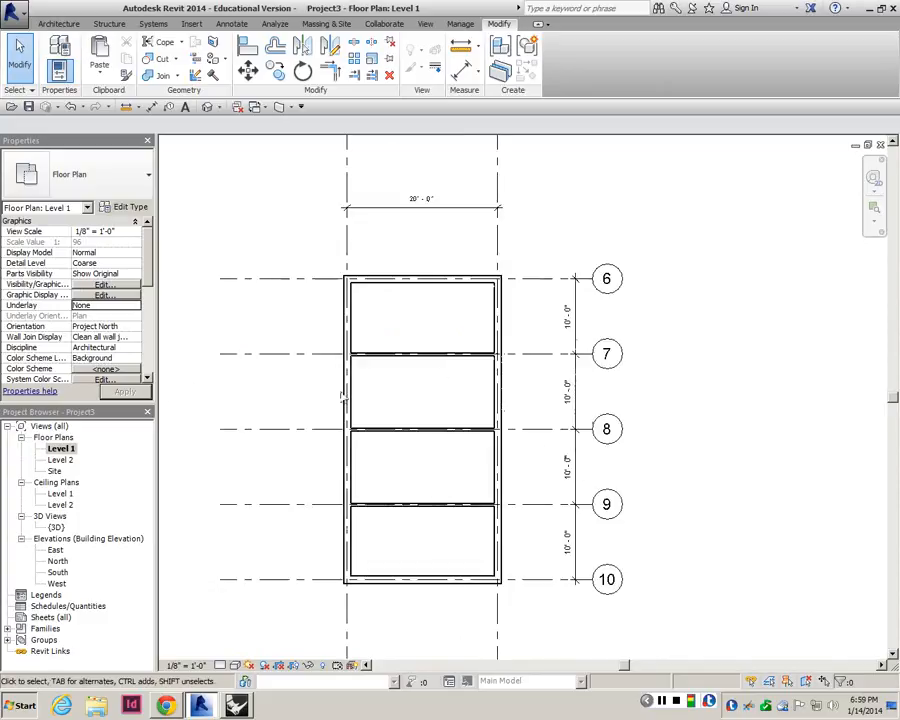
pyautogui.scroll(-1, 465, 383)
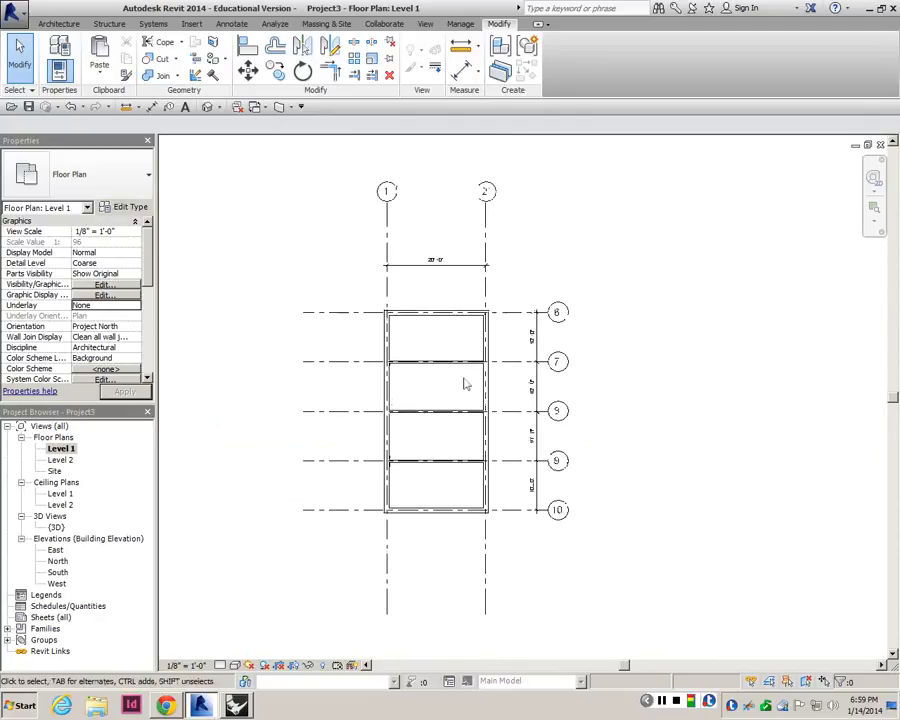
pyautogui.scroll(1, 465, 383)
pyautogui.scroll(1, 462, 249)
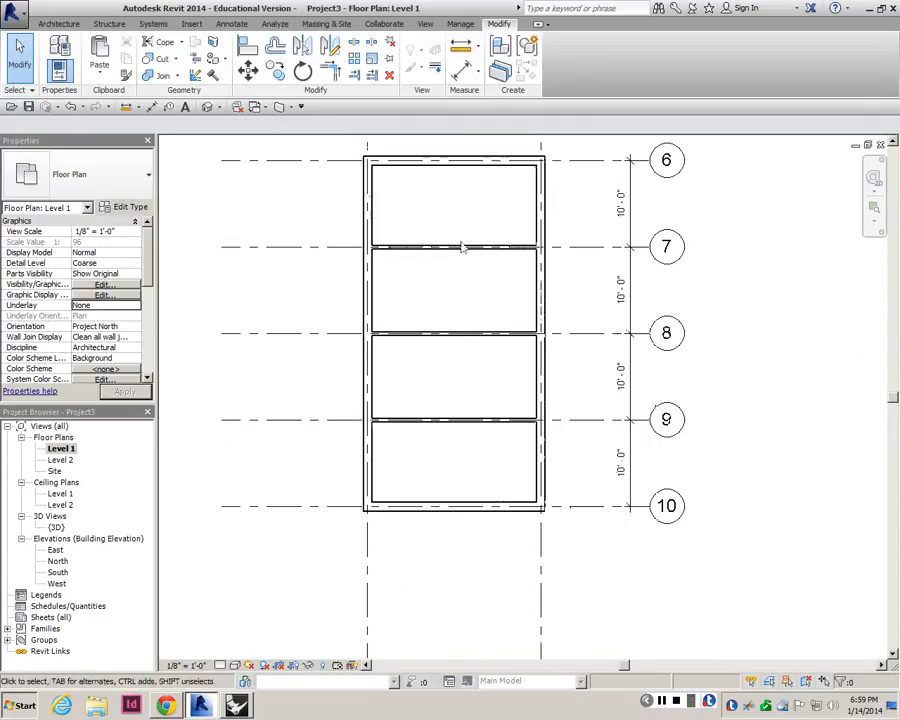
pyautogui.scroll(-1, 462, 230)
pyautogui.scroll(1, 460, 228)
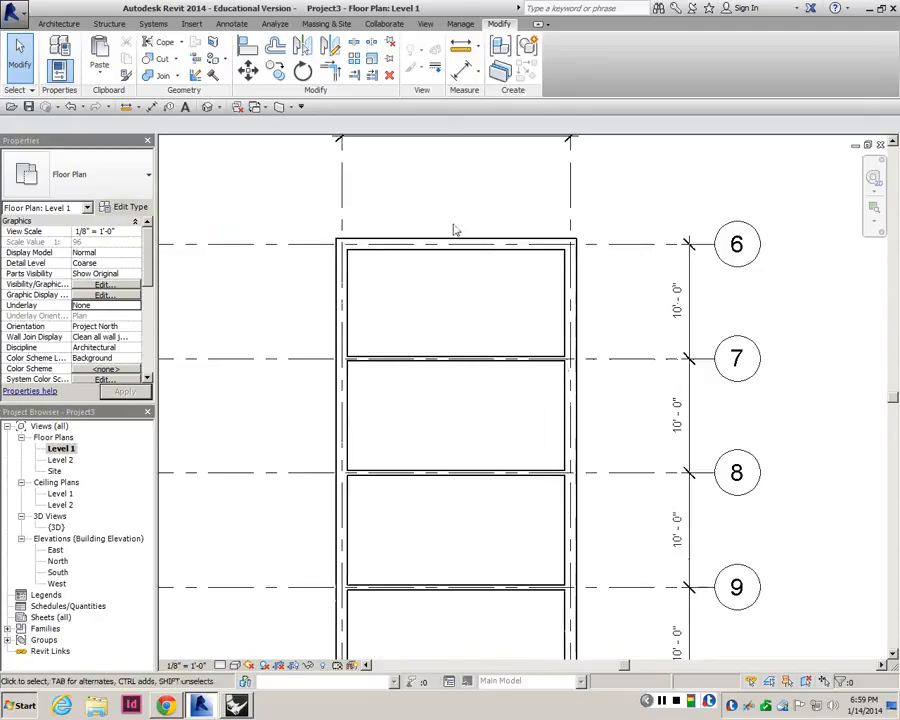
pyautogui.scroll(-1, 455, 232)
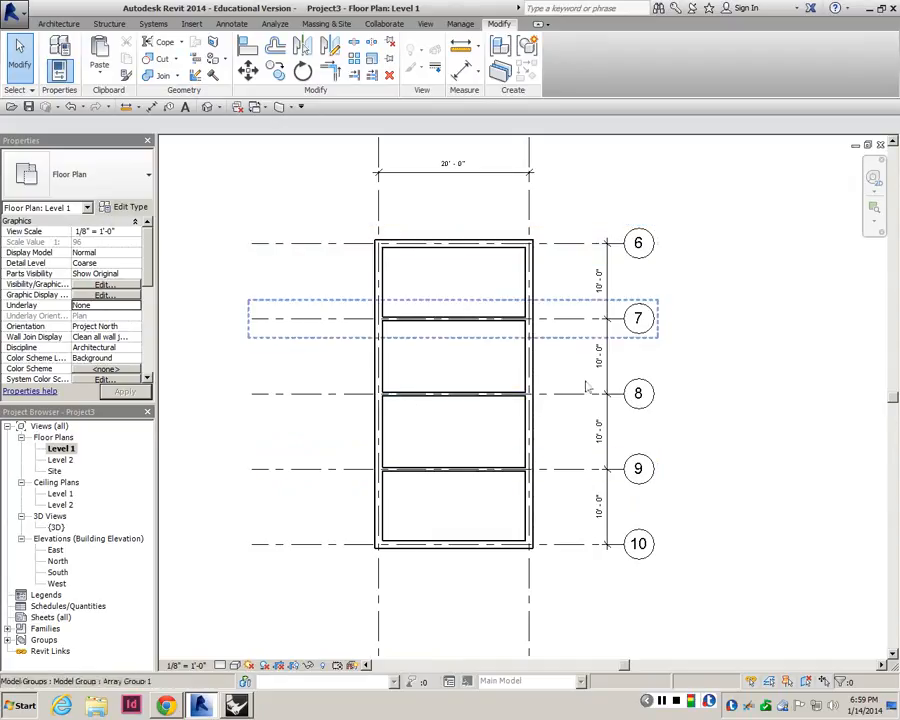
pyautogui.scroll(2, 371, 314)
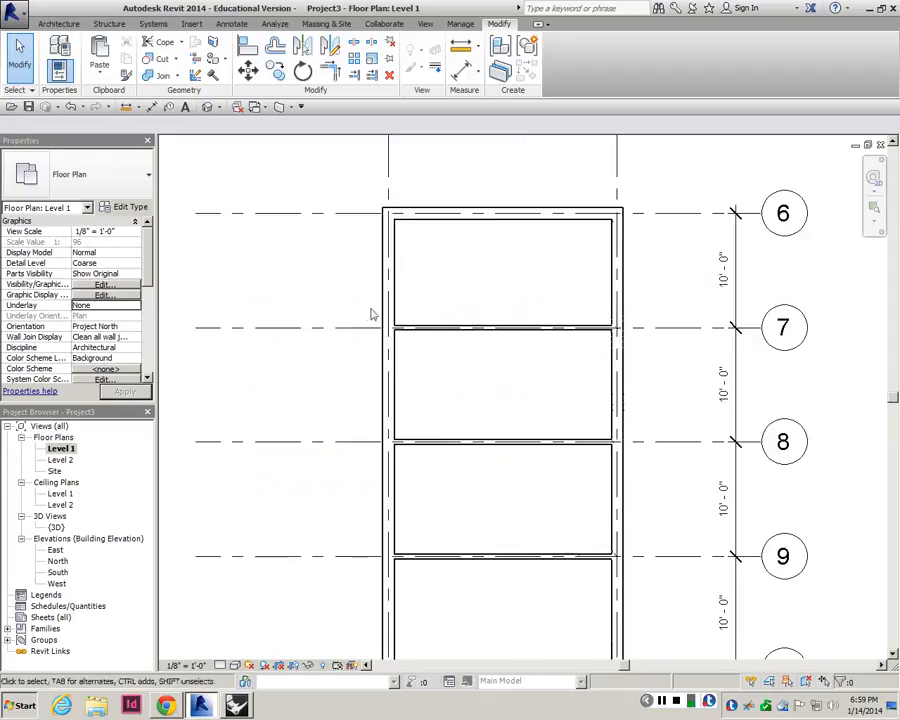
pyautogui.scroll(-1, 426, 270)
pyautogui.scroll(1, 426, 270)
pyautogui.scroll(-2, 518, 257)
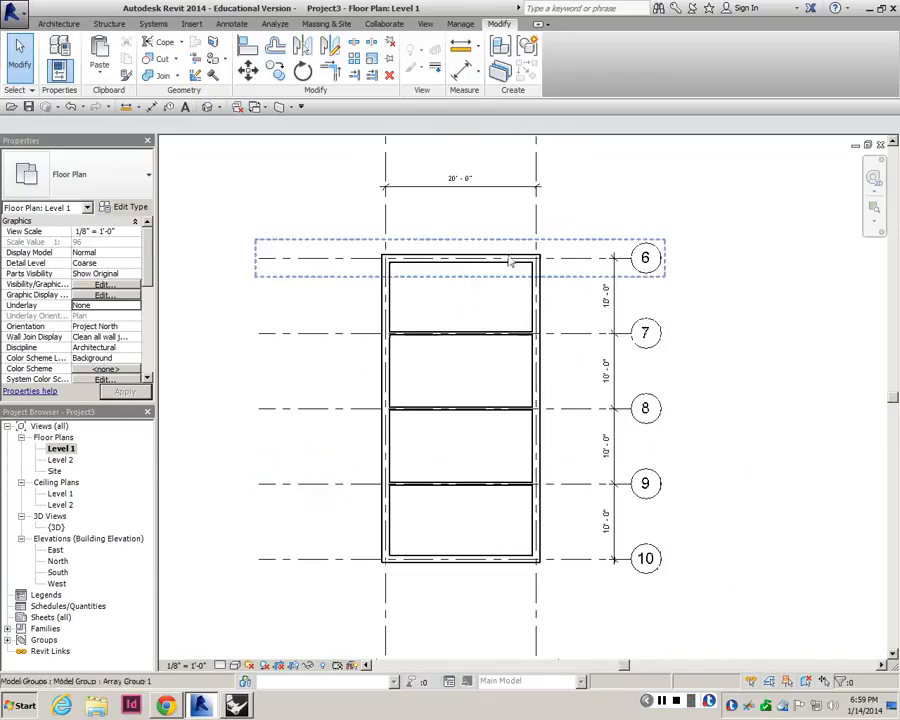
pyautogui.scroll(1, 510, 259)
pyautogui.scroll(-2, 452, 300)
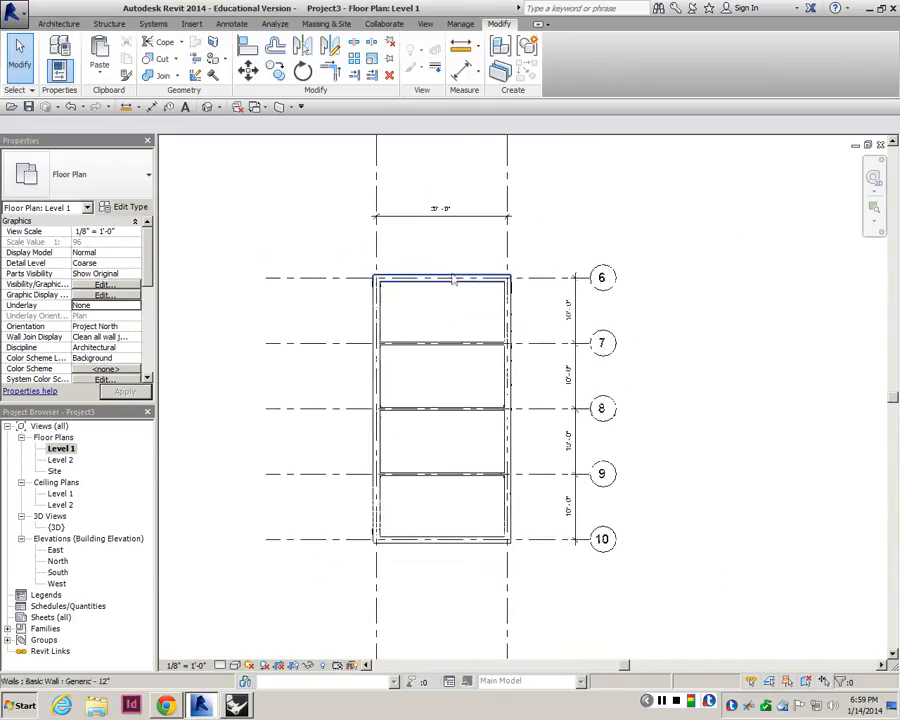
pyautogui.scroll(2, 455, 282)
pyautogui.scroll(-1, 437, 296)
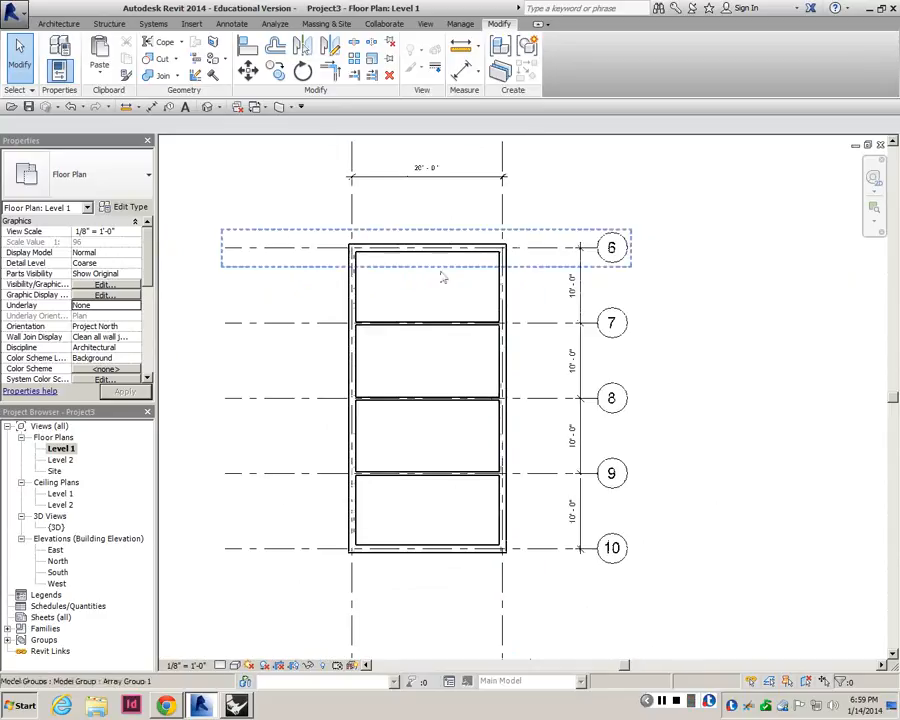
# - Place a Single-Flush 36" x 84" door in the exterior wall on grid 1, between grids 6 and 7, swinging into the room
pyautogui.scroll(4, 438, 297)
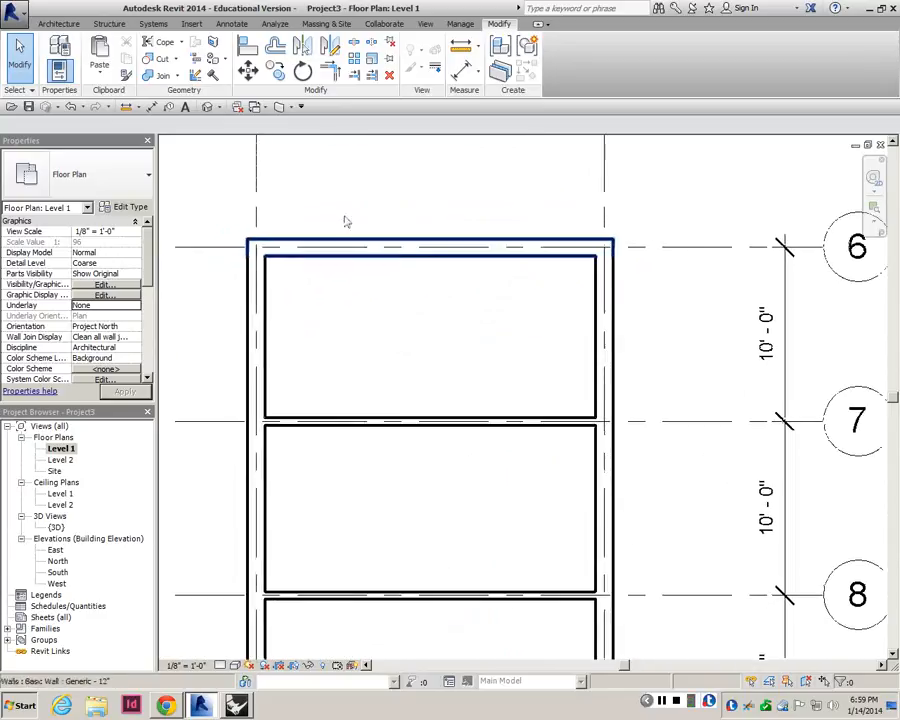
pyautogui.click(58, 23)
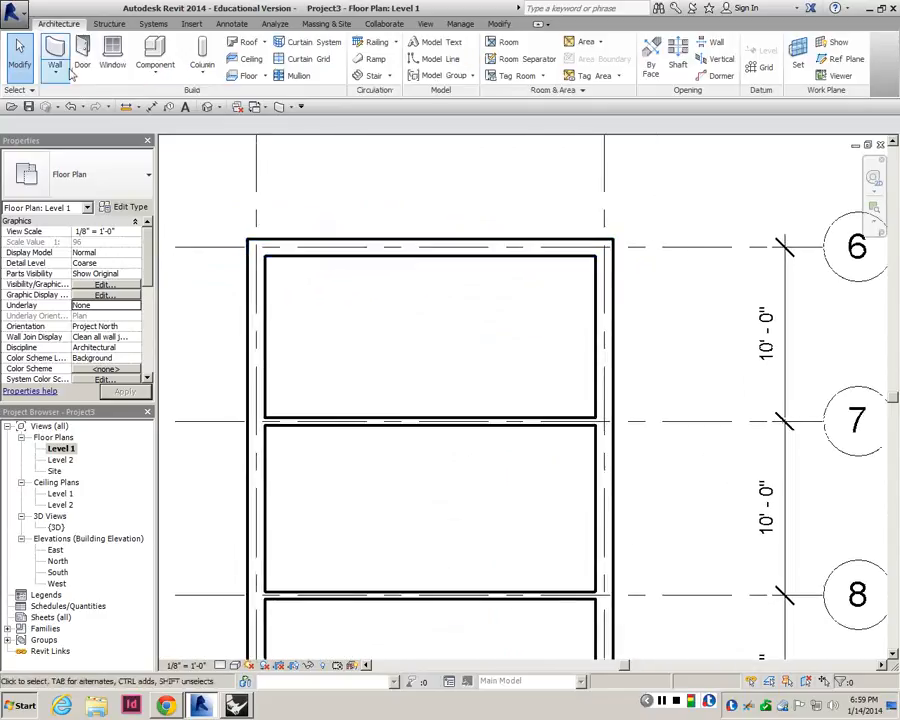
pyautogui.click(83, 50)
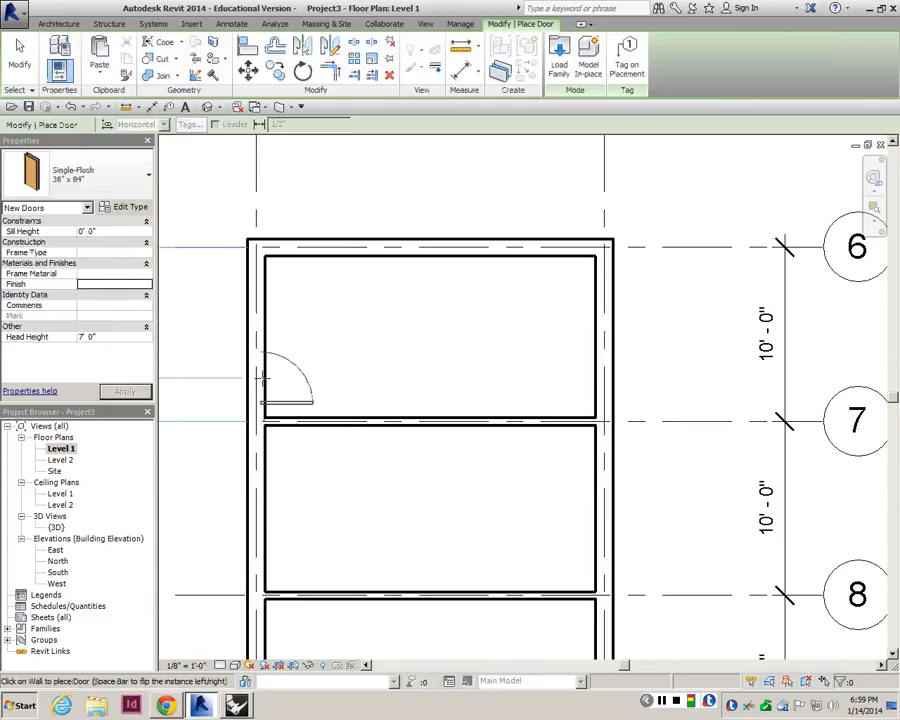
pyautogui.scroll(-2, 300, 440)
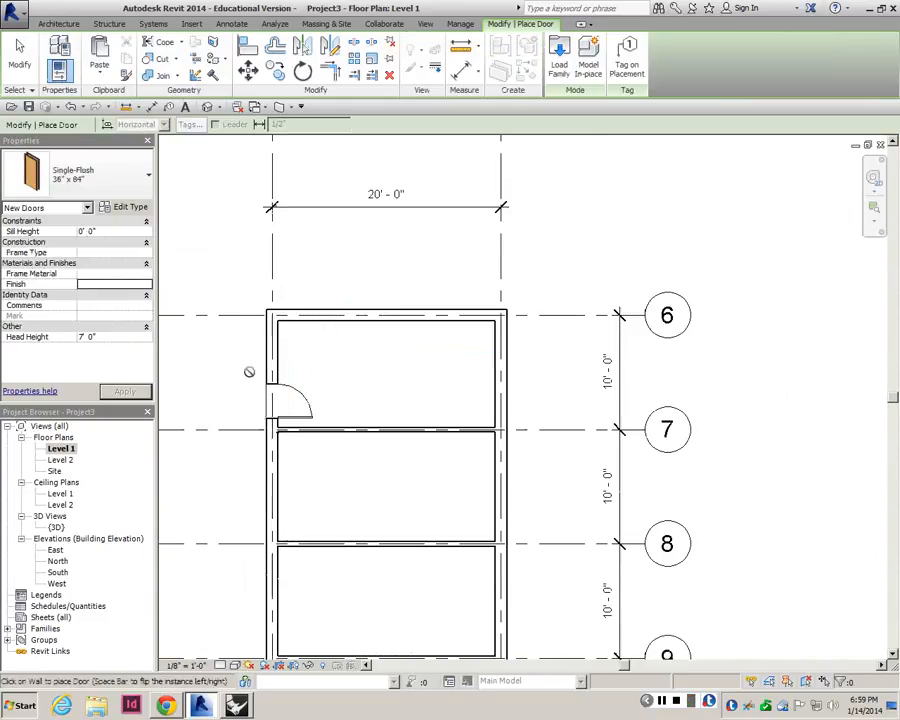
# - Draw two chained 5" walls enclosing the room corner at grids 1 and 6, 8' 0" long and 3' 6" from grid 6
pyautogui.scroll(3, 278, 390)
pyautogui.press('Escape')
pyautogui.scroll(-1, 372, 382)
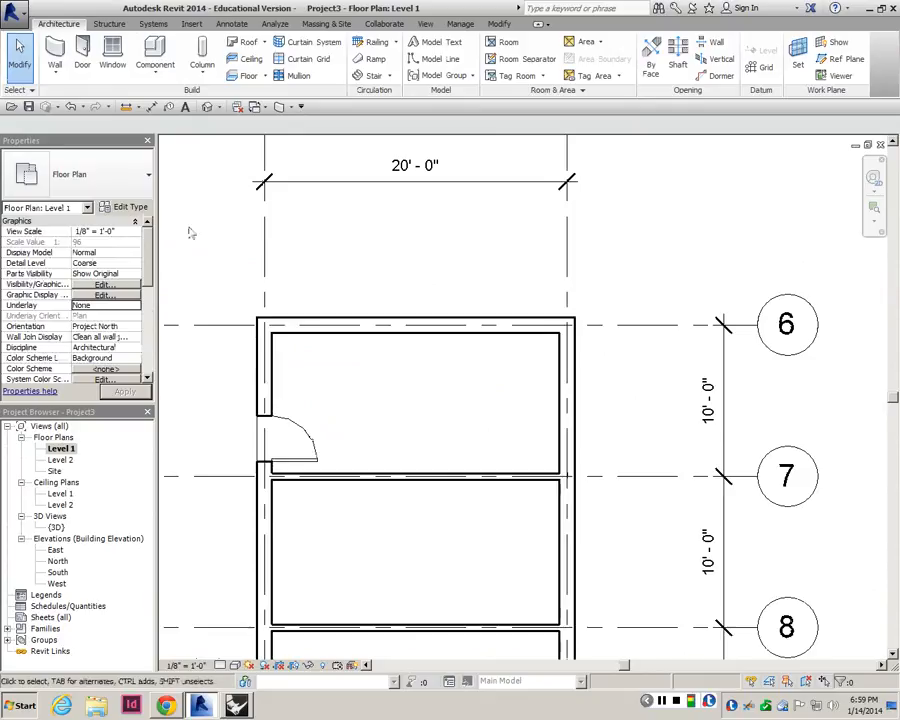
pyautogui.click(62, 50)
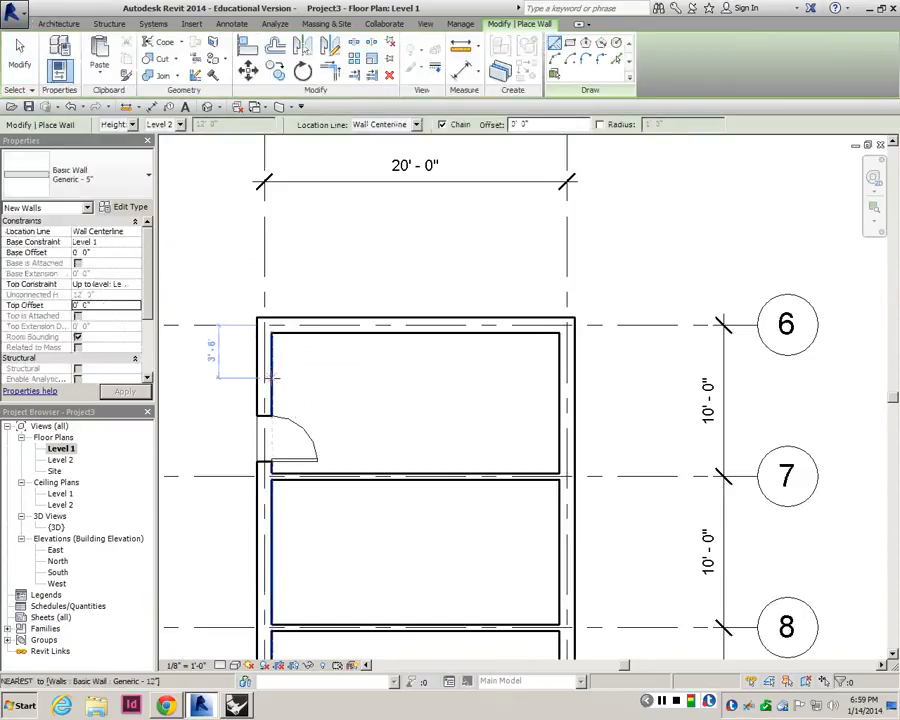
pyautogui.click(271, 377)
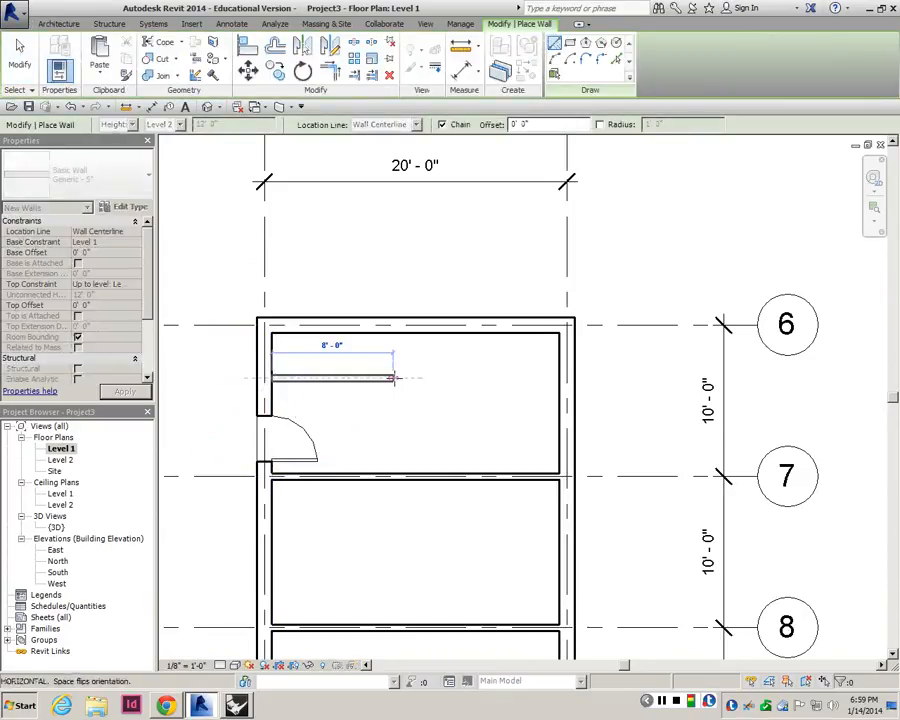
pyautogui.click(395, 377)
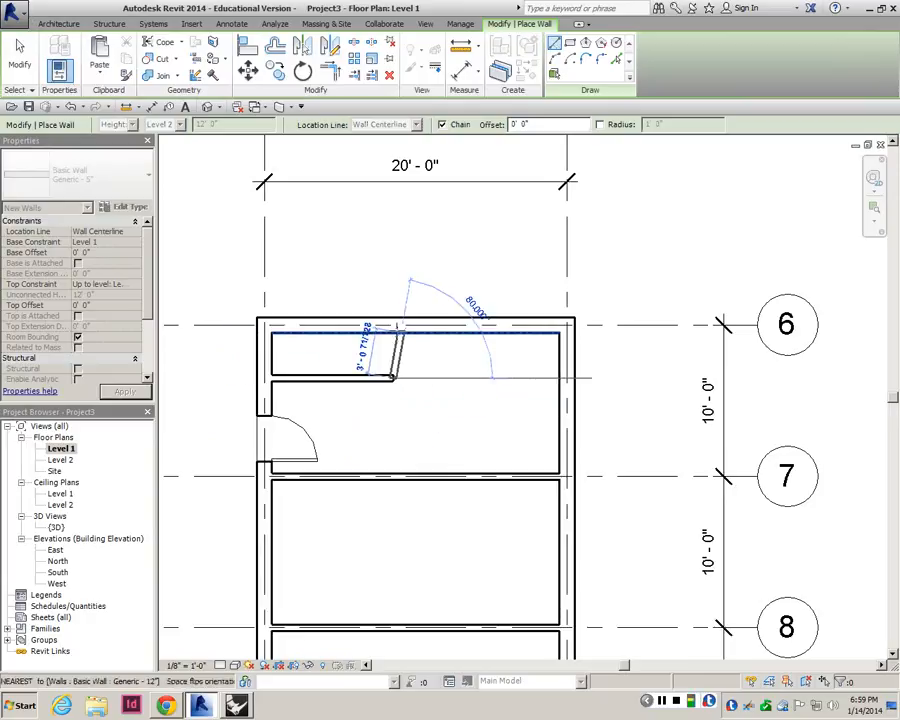
pyautogui.click(395, 328)
pyautogui.press('Escape')
pyautogui.press('Escape')
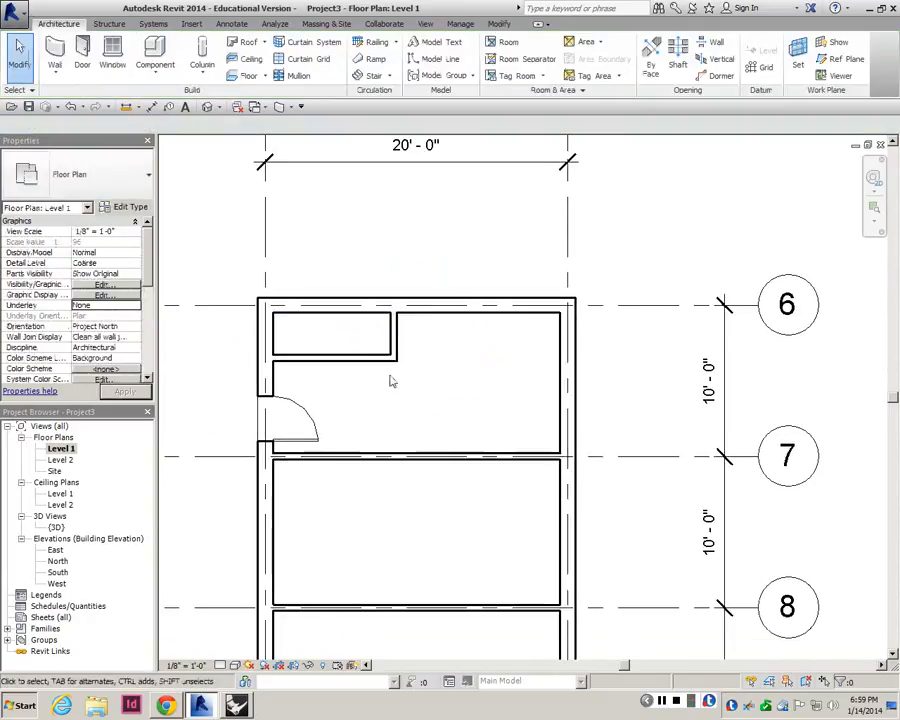
pyautogui.scroll(-3, 391, 375)
pyautogui.scroll(1, 391, 375)
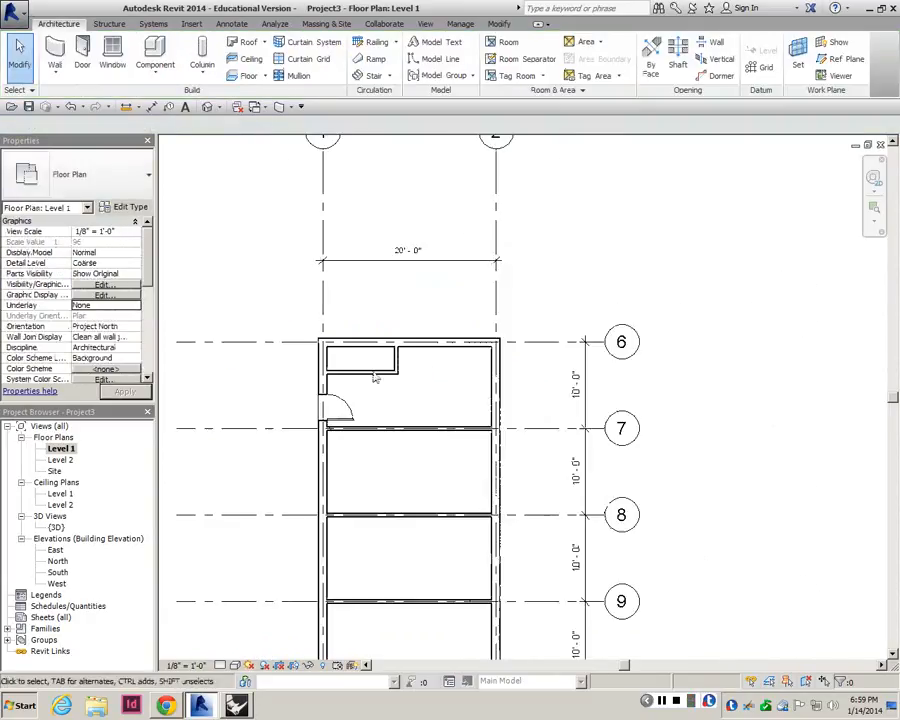
pyautogui.scroll(-2, 366, 386)
pyautogui.scroll(2, 414, 318)
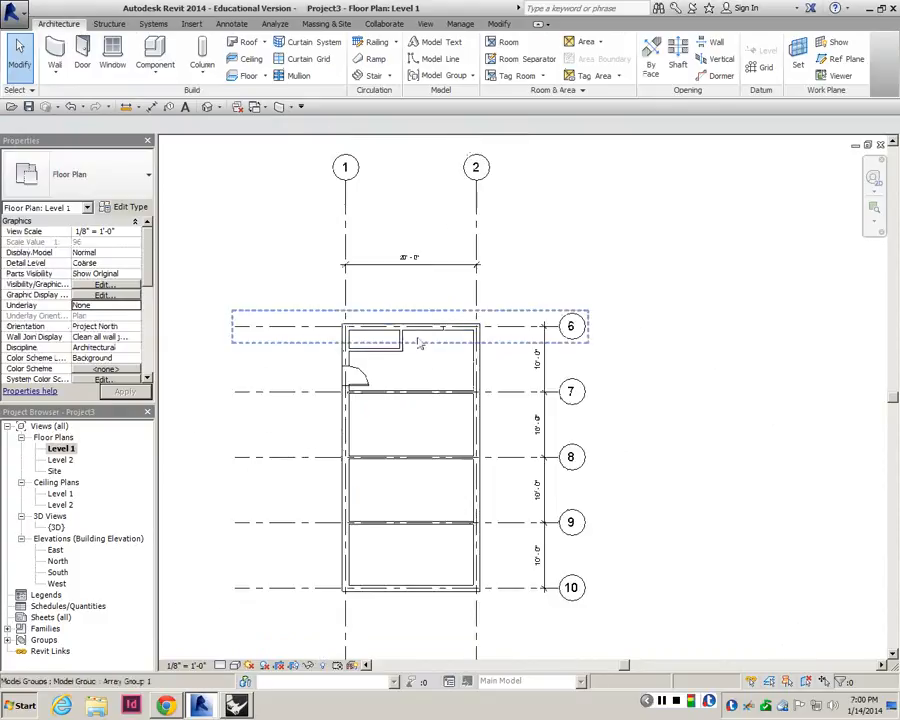
pyautogui.moveTo(418, 349); pyautogui.dragTo(390, 340, button='middle')
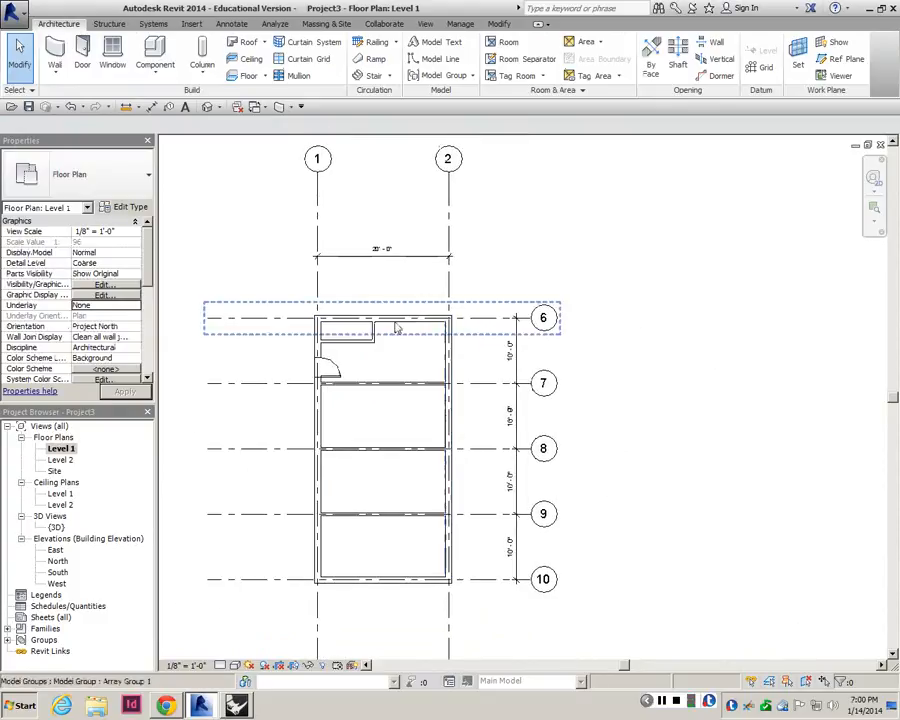
pyautogui.scroll(2, 492, 338)
pyautogui.scroll(-2, 524, 310)
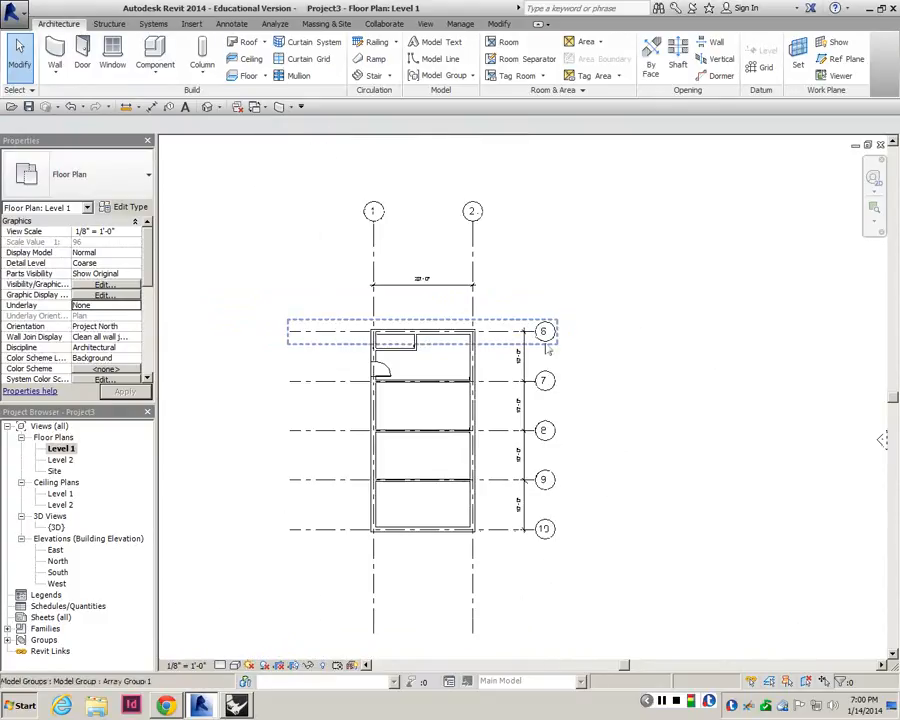
pyautogui.scroll(1, 463, 349)
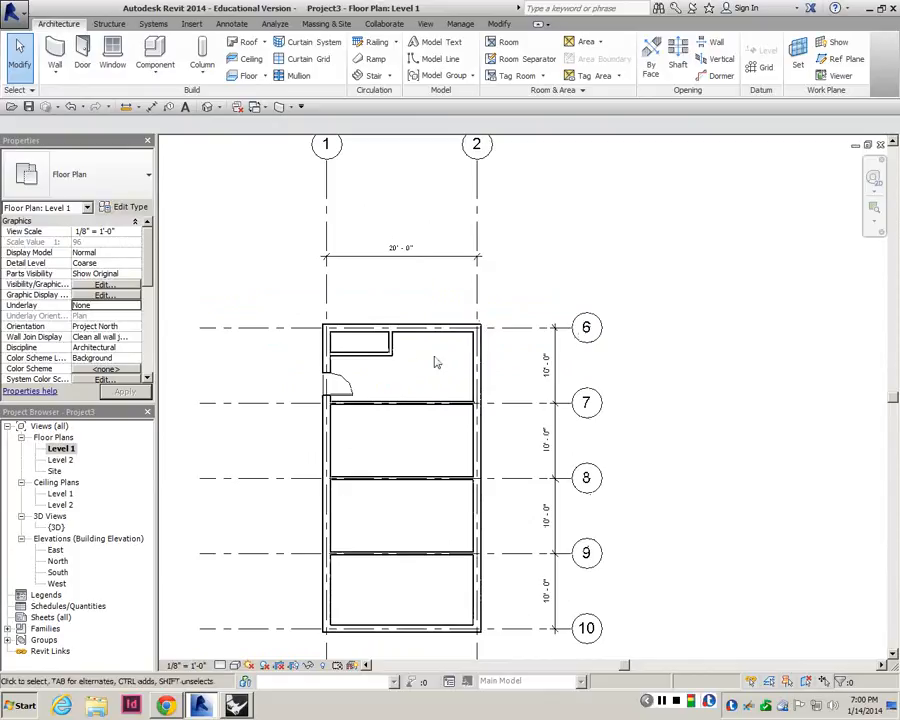
pyautogui.scroll(1, 420, 345)
pyautogui.scroll(1, 362, 316)
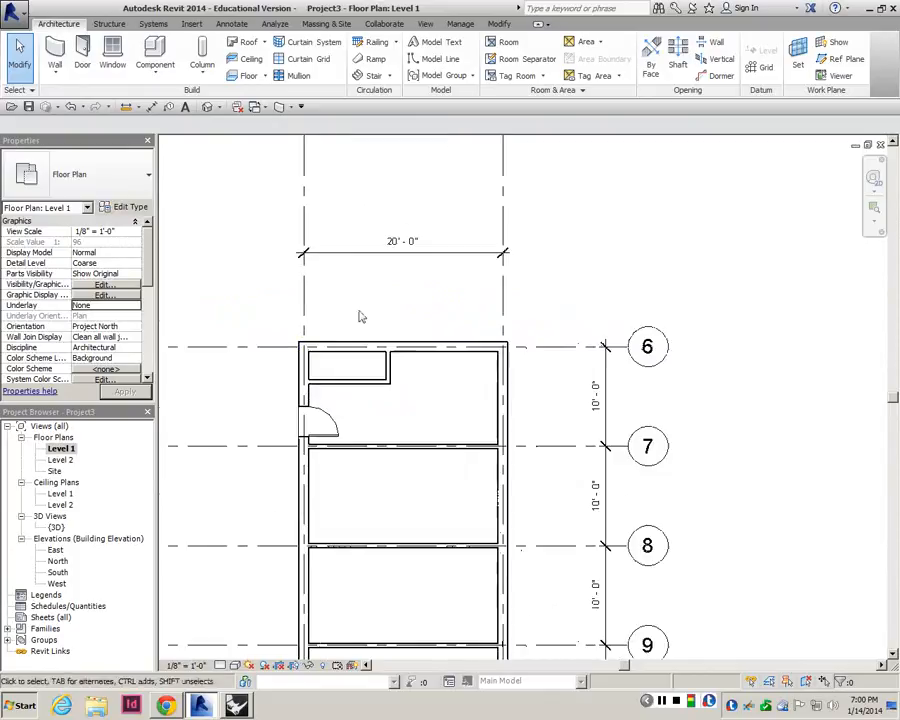
pyautogui.scroll(4, 384, 414)
pyautogui.scroll(-2, 381, 403)
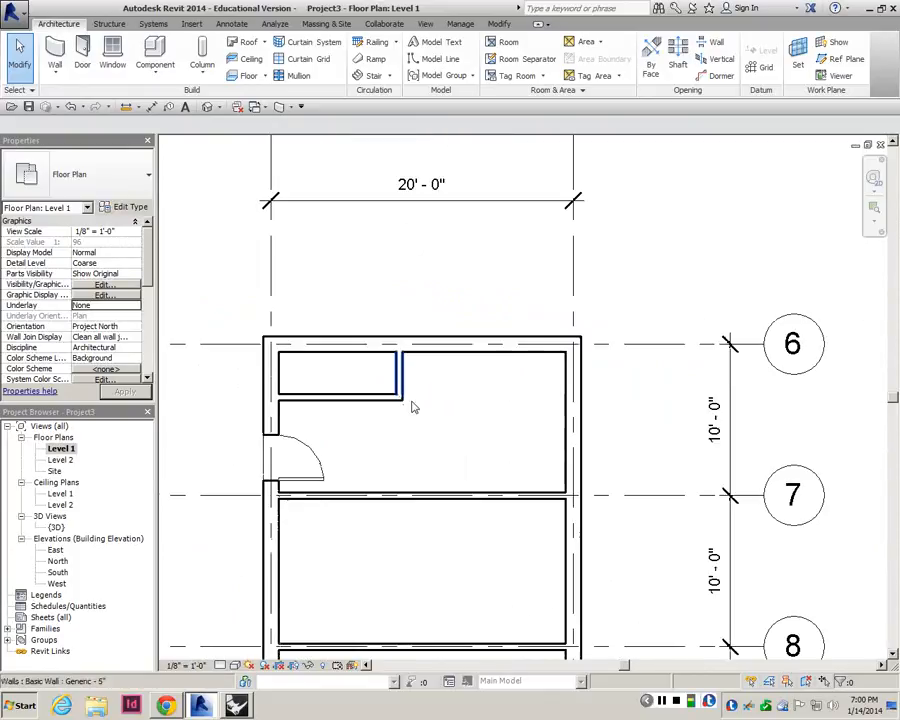
# - Start placing a component and browse the US Imperial family library to the Beds folder under Furniture
pyautogui.click(156, 55)
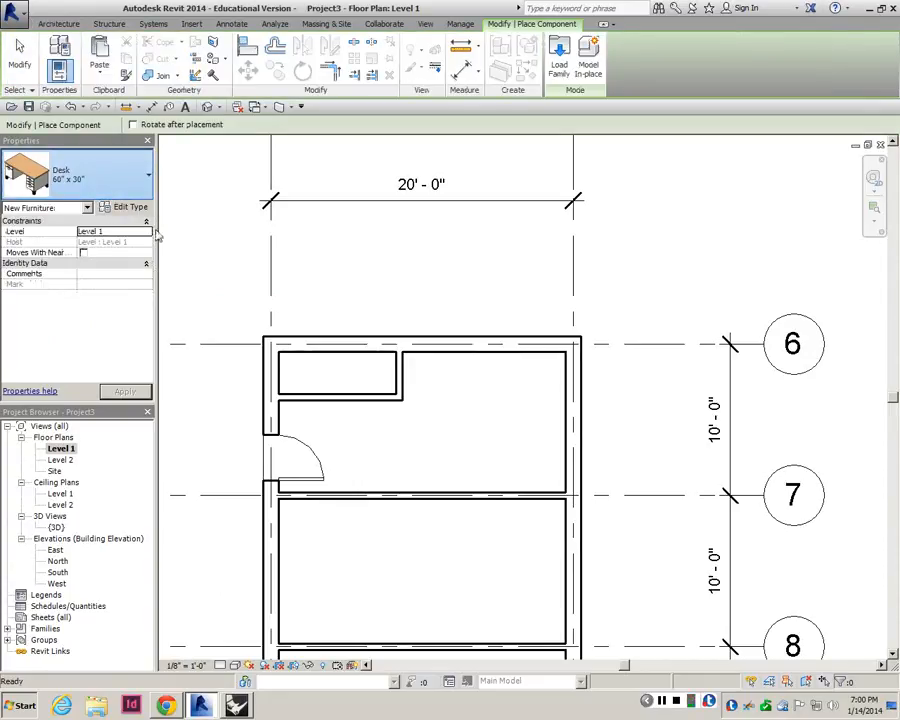
pyautogui.click(560, 70)
pyautogui.scroll(-2, 590, 300)
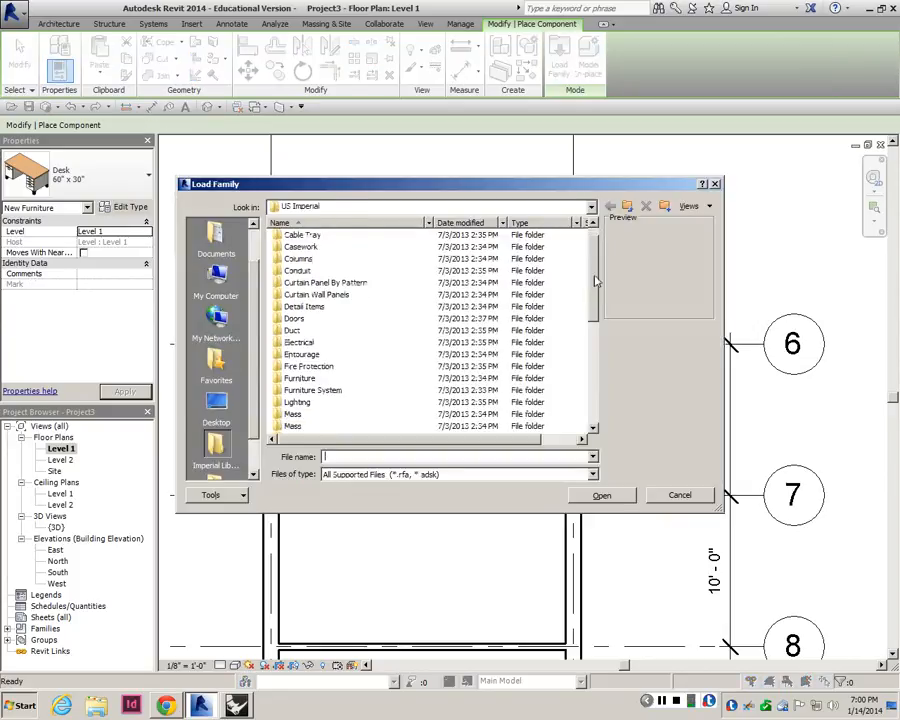
pyautogui.moveTo(596, 313); pyautogui.dragTo(598, 282)
pyautogui.doubleClick(305, 366)
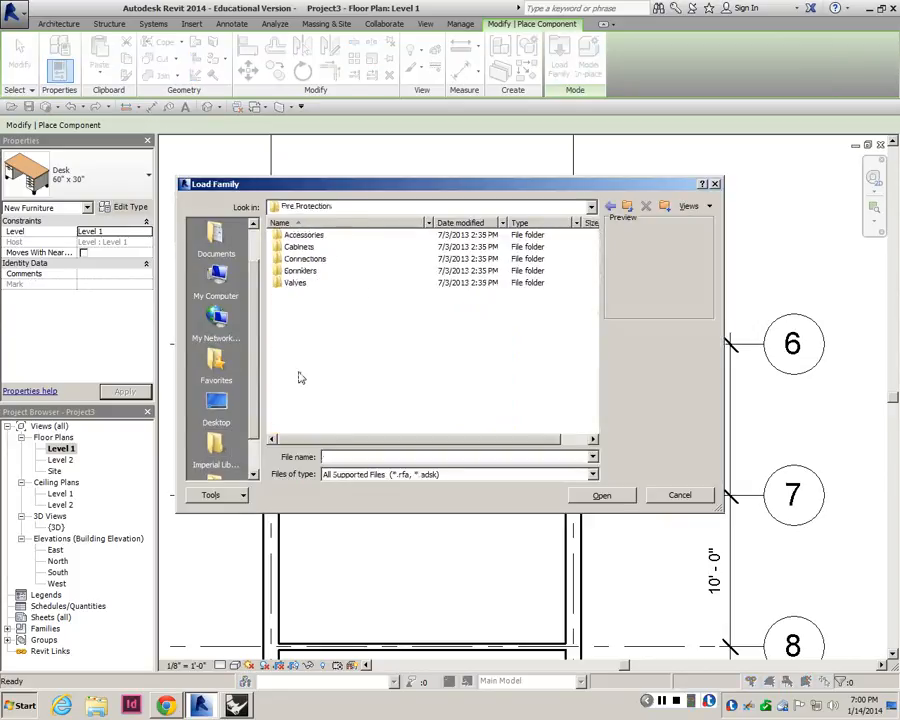
pyautogui.press('BackSpace')
pyautogui.doubleClick(300, 402)
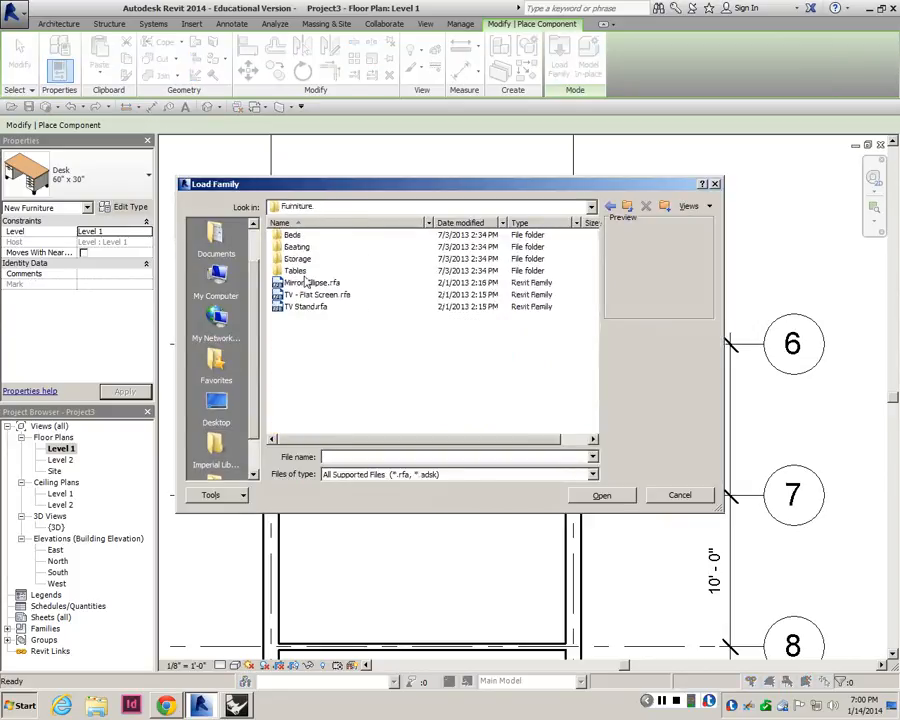
pyautogui.click(297, 248)
pyautogui.doubleClick(295, 236)
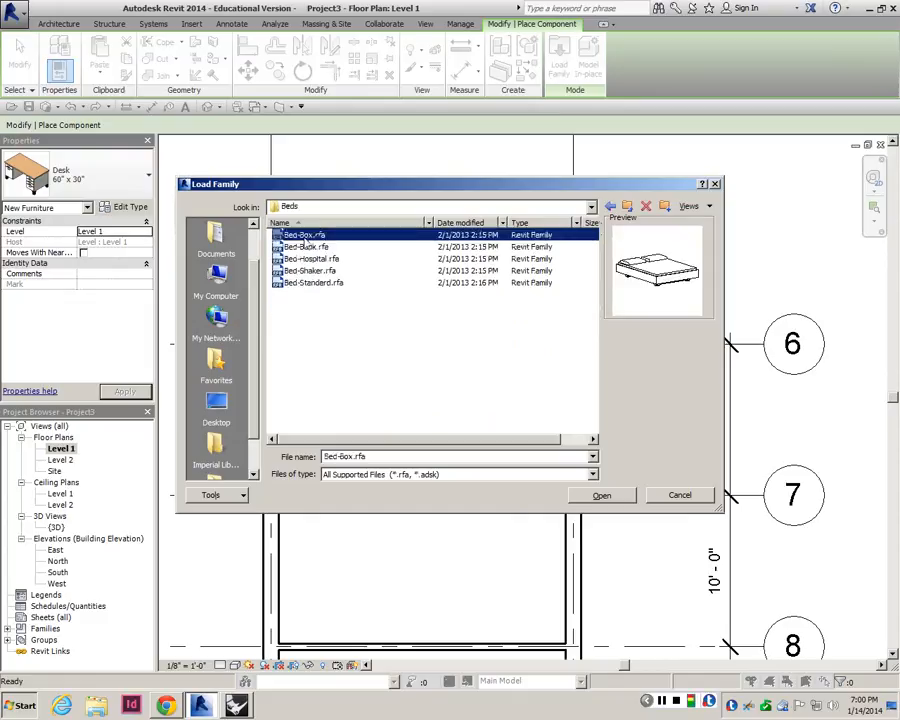
# - Preview the available bed families and load Bed-Standard.rfa into the project
pyautogui.press('End')
pyautogui.press('Up')
pyautogui.press('Up')
pyautogui.press('Up')
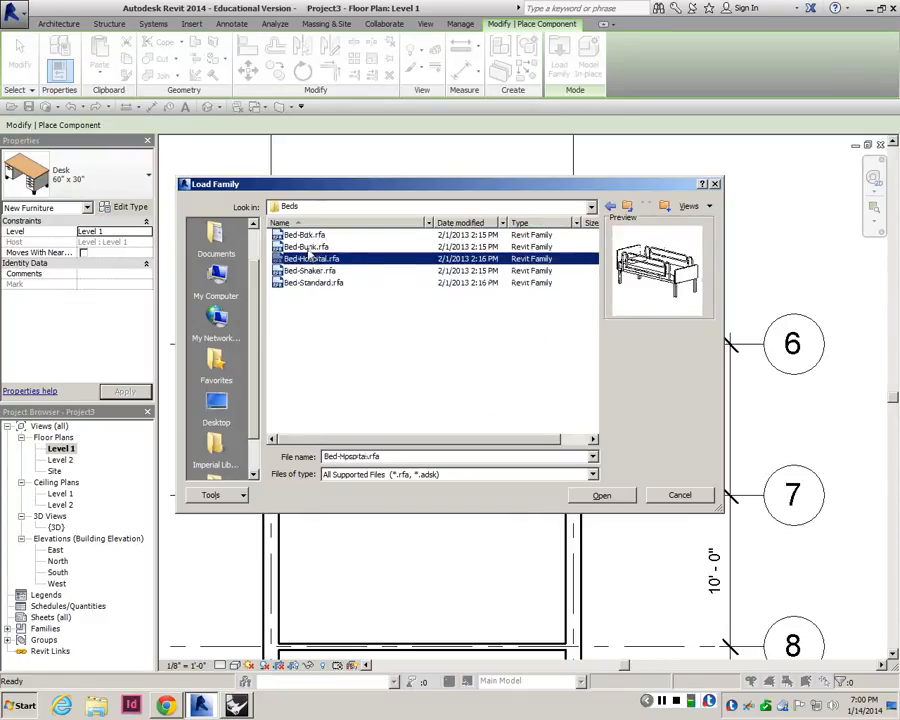
pyautogui.press('Up')
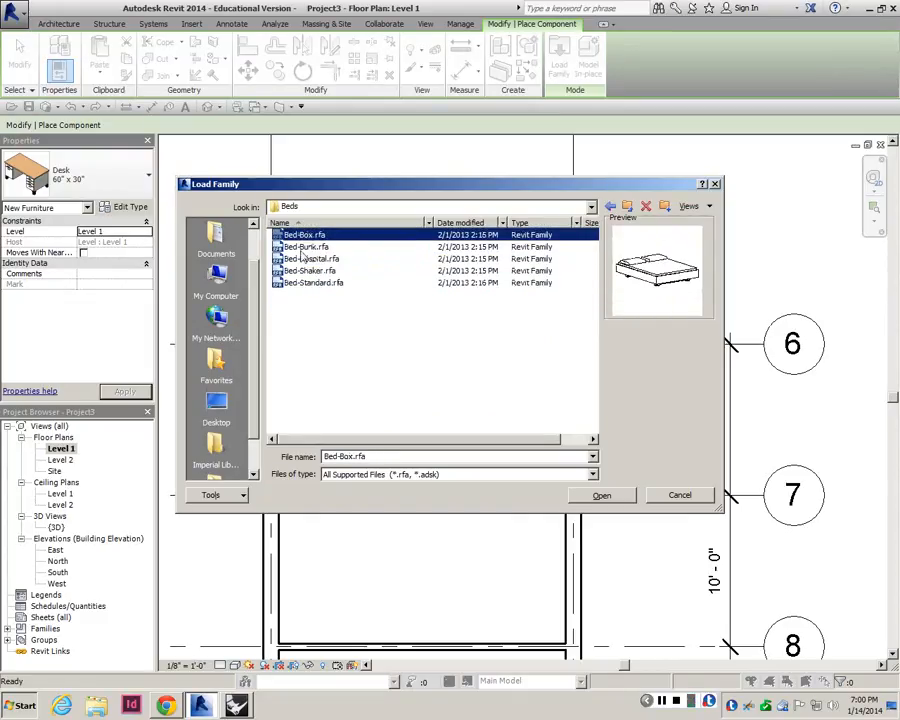
pyautogui.click(296, 284)
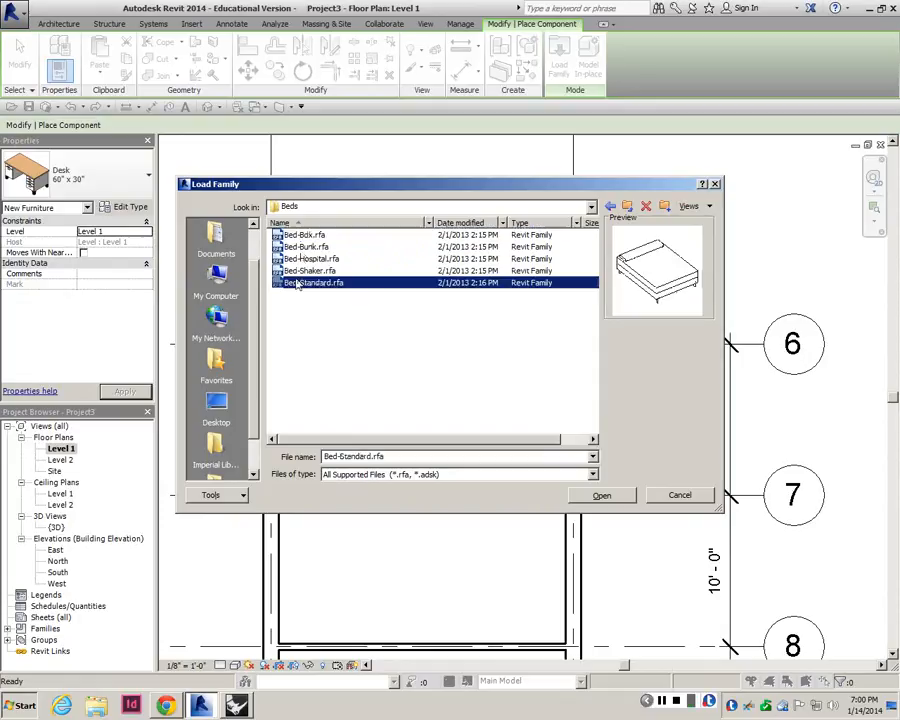
pyautogui.doubleClick(299, 285)
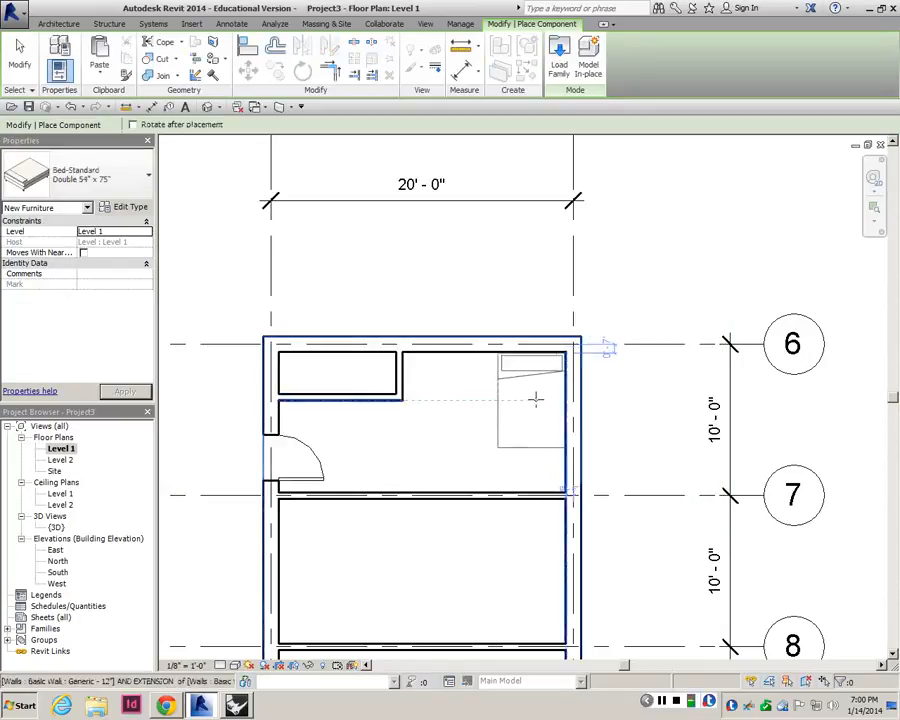
# - Place a Bed-Standard Double 54" x 75" in the room corner at grids 2 and 6, with its head against the grid 6 wall
pyautogui.click(536, 399)
pyautogui.press('Escape')
pyautogui.press('Escape')
pyautogui.scroll(-2, 507, 396)
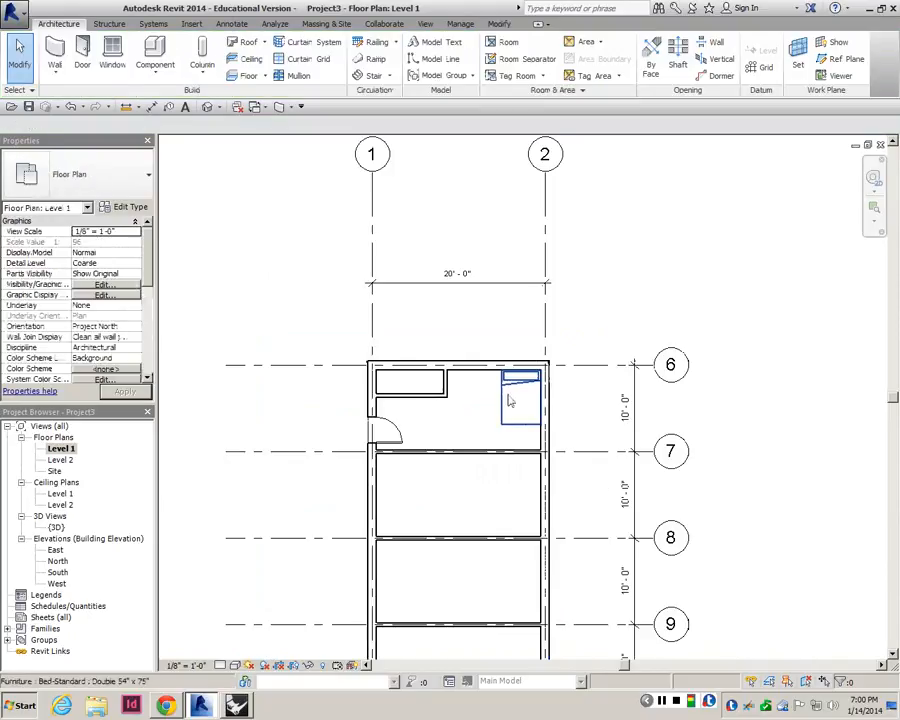
pyautogui.scroll(2, 508, 400)
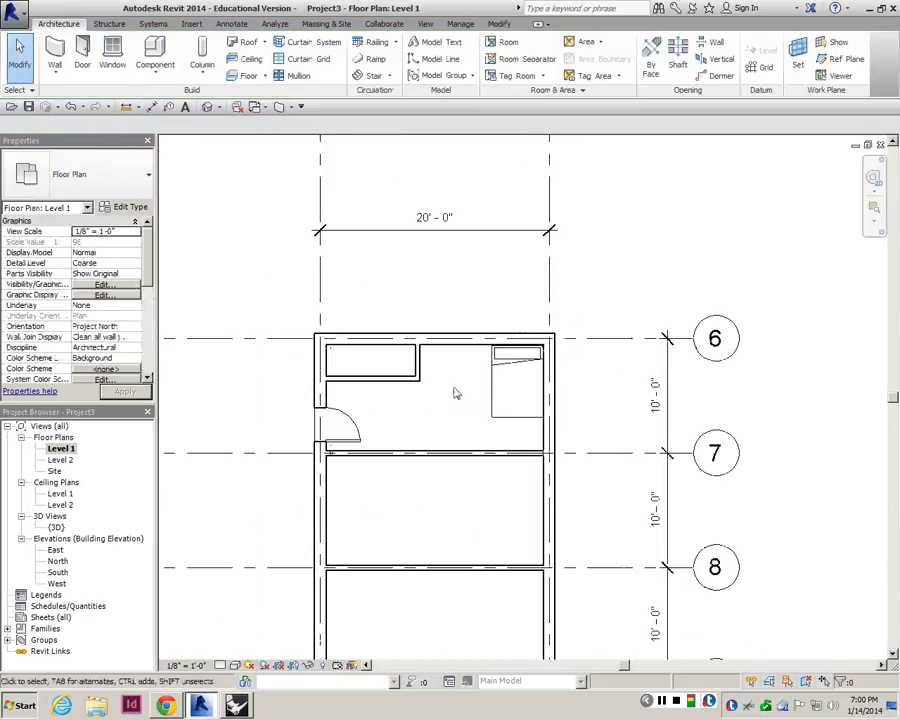
# - Load the Casement Dbl with Trim.rfa window family from the library's Windows folder
pyautogui.click(110, 55)
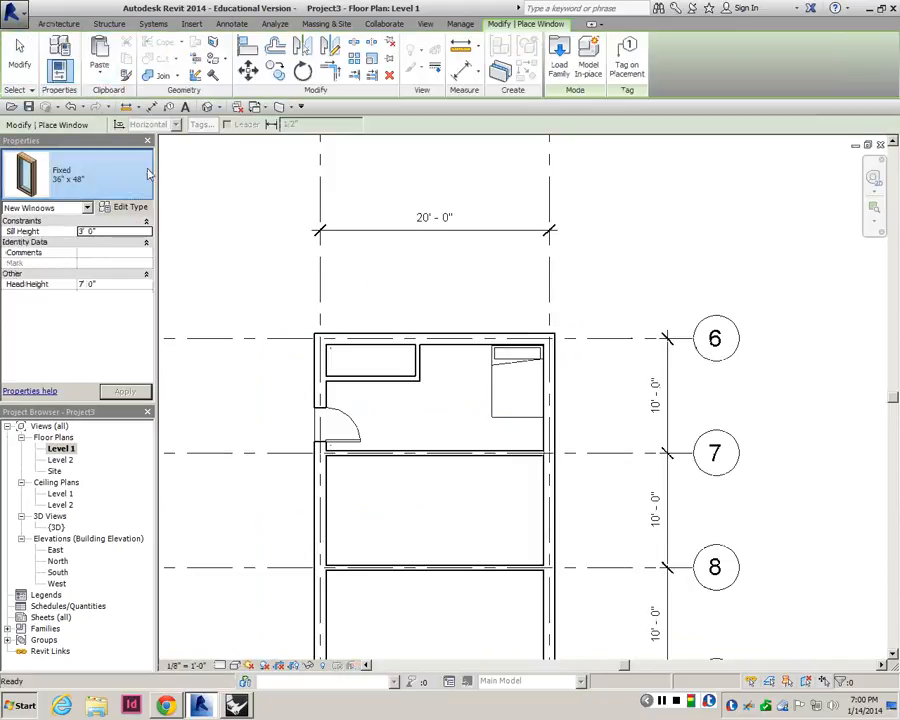
pyautogui.click(559, 55)
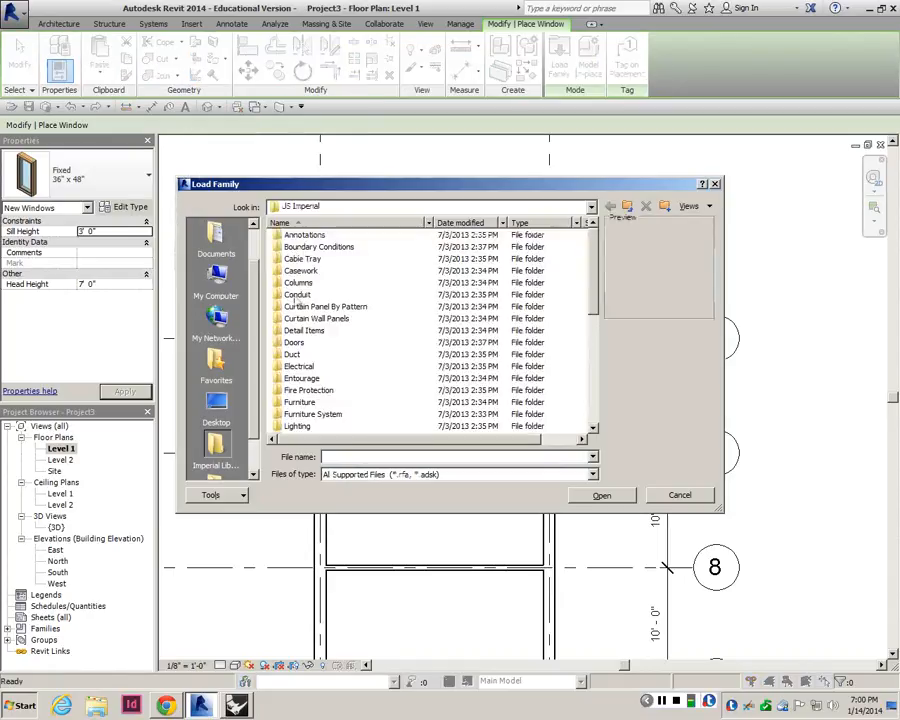
pyautogui.moveTo(595, 287); pyautogui.dragTo(380, 366)
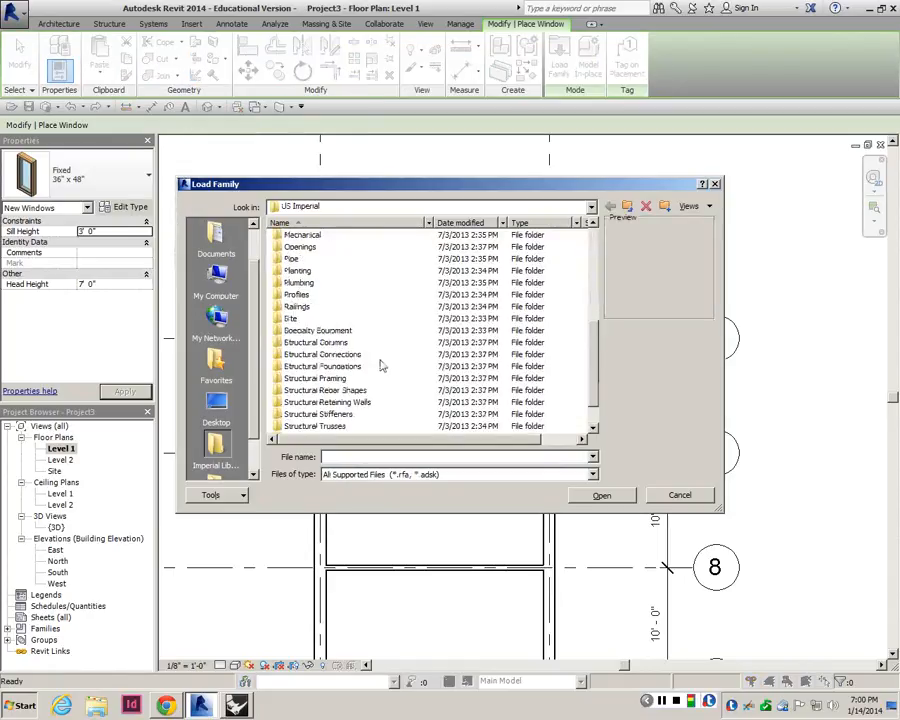
pyautogui.scroll(-1, 320, 392)
pyautogui.doubleClick(300, 426)
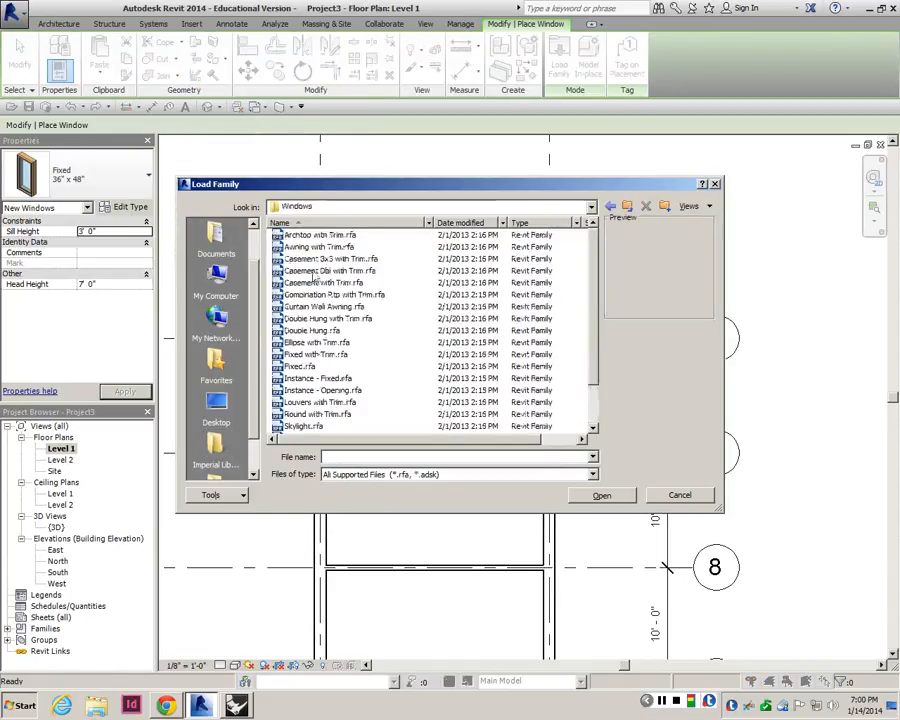
pyautogui.click(320, 246)
pyautogui.click(325, 283)
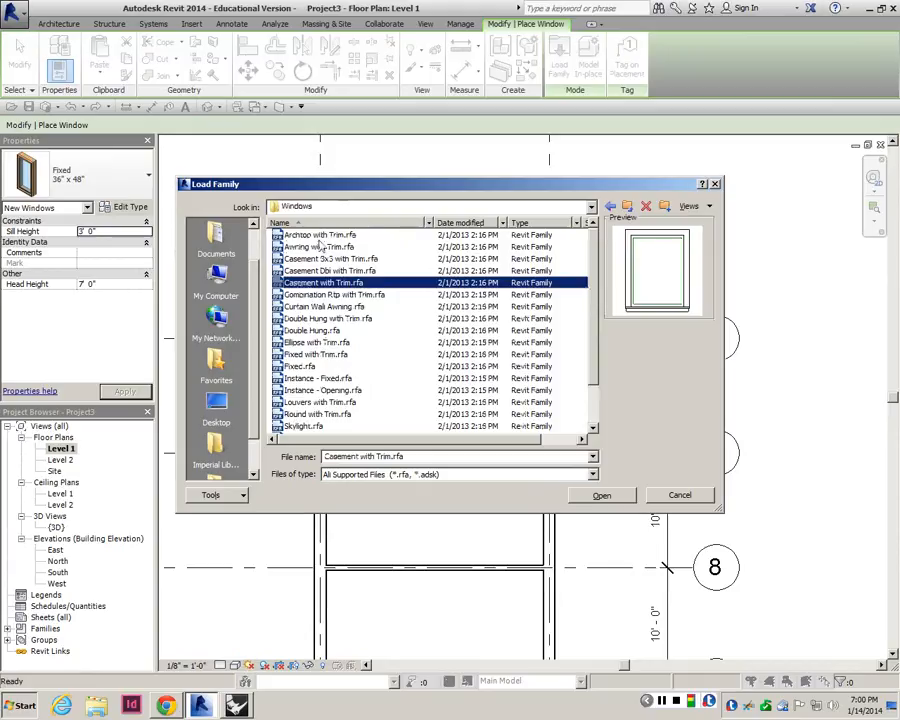
pyautogui.press('Up')
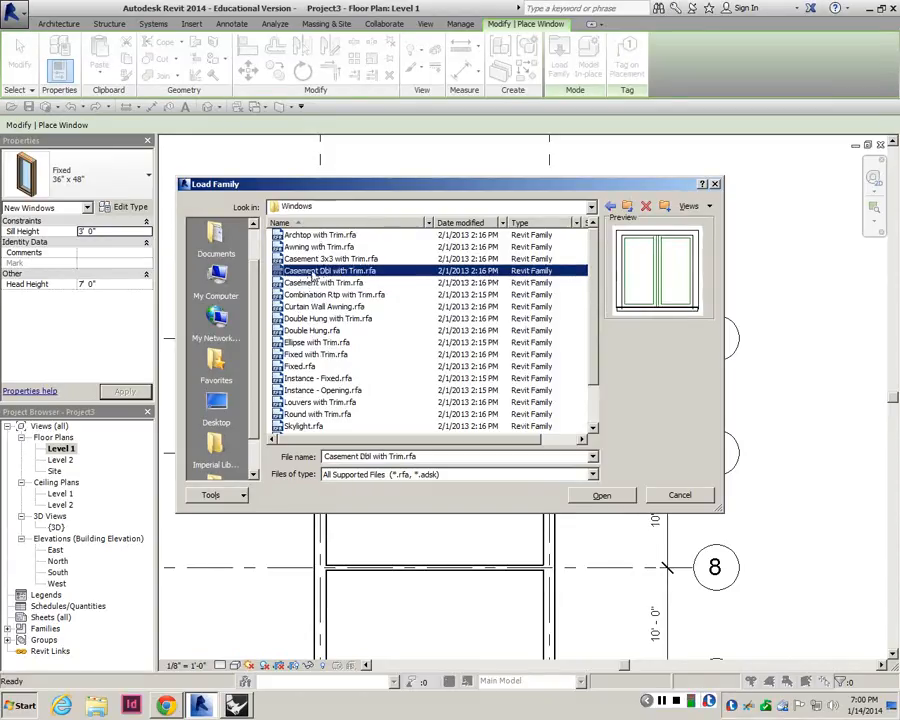
pyautogui.doubleClick(313, 272)
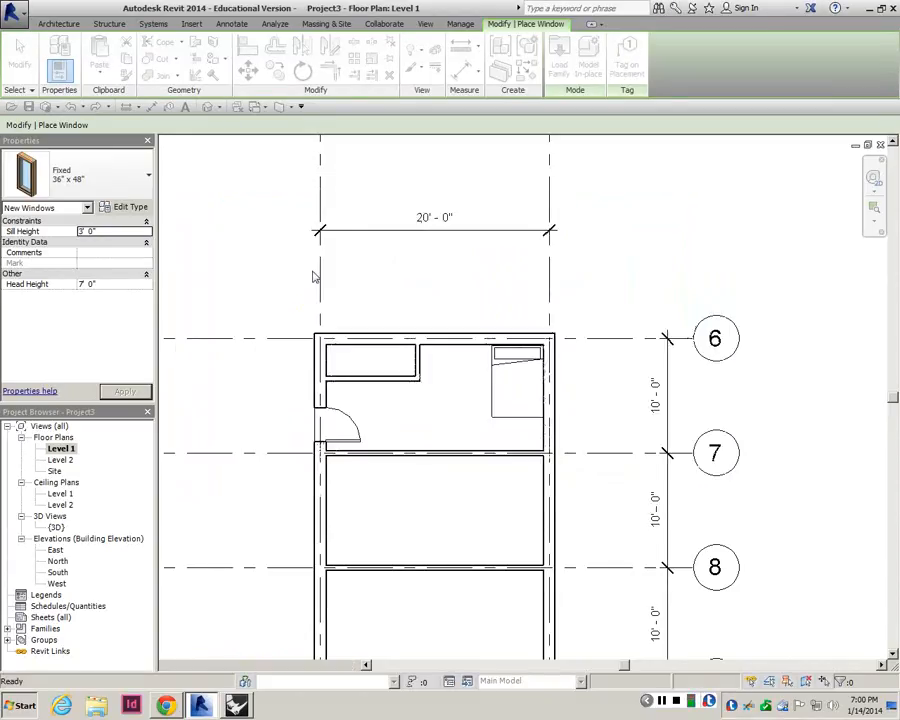
# - Place a 48" x 48" Casement Dbl with Trim window in the exterior wall on grid 2, 5' 0" from both grids 6 and 7
pyautogui.scroll(2, 547, 397)
pyautogui.click(547, 397)
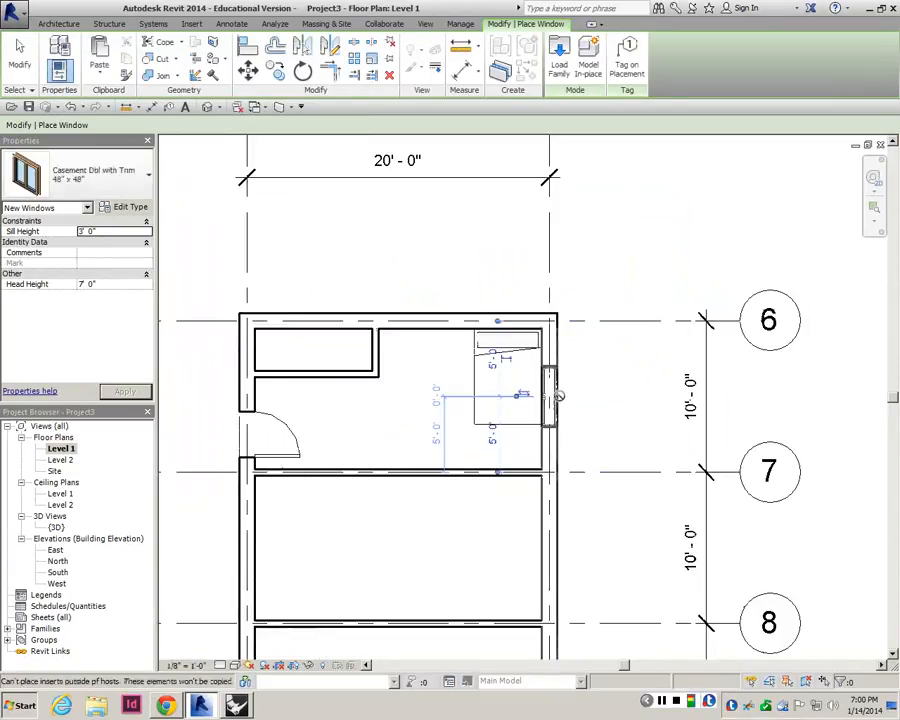
pyautogui.scroll(2, 549, 395)
pyautogui.press('Escape')
pyautogui.press('Escape')
# - Change the window beside the bed to the 72" x 36" type
pyautogui.click(551, 352)
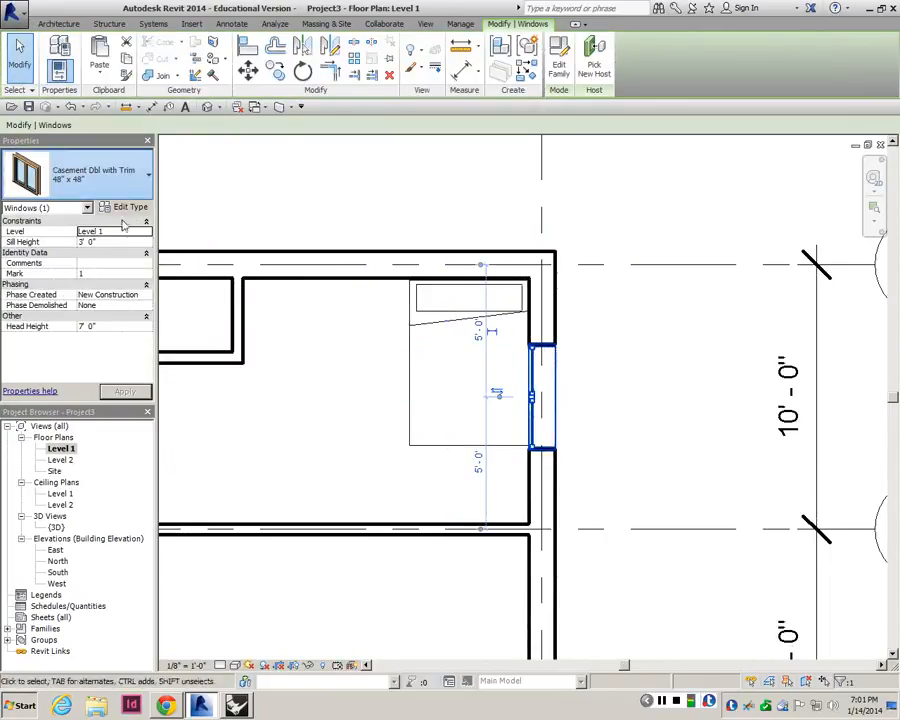
pyautogui.click(53, 267)
pyautogui.click(286, 361)
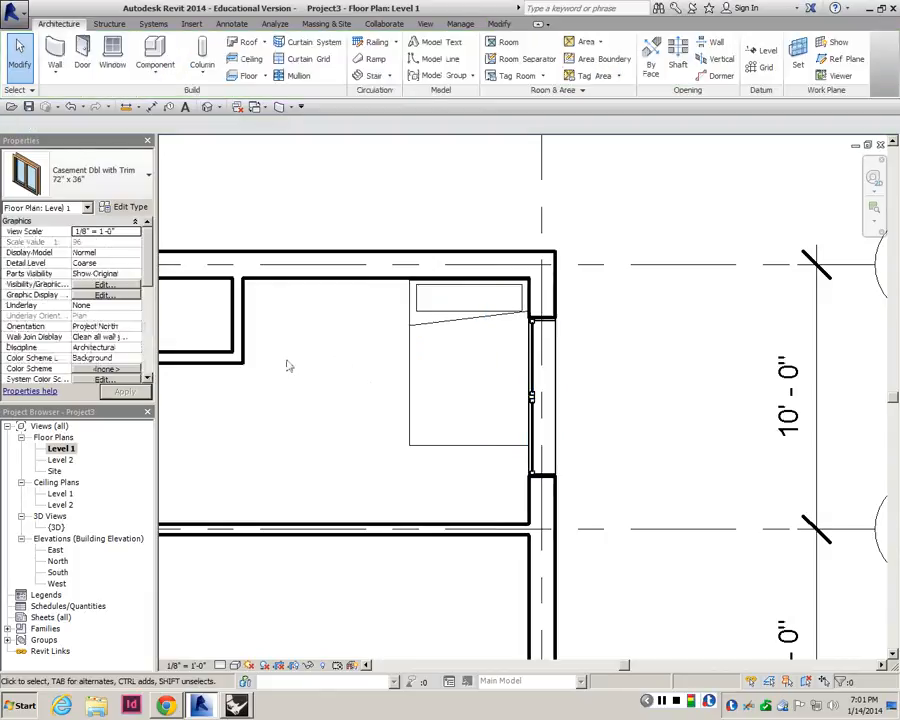
pyautogui.scroll(-3, 603, 372)
pyautogui.scroll(3, 603, 372)
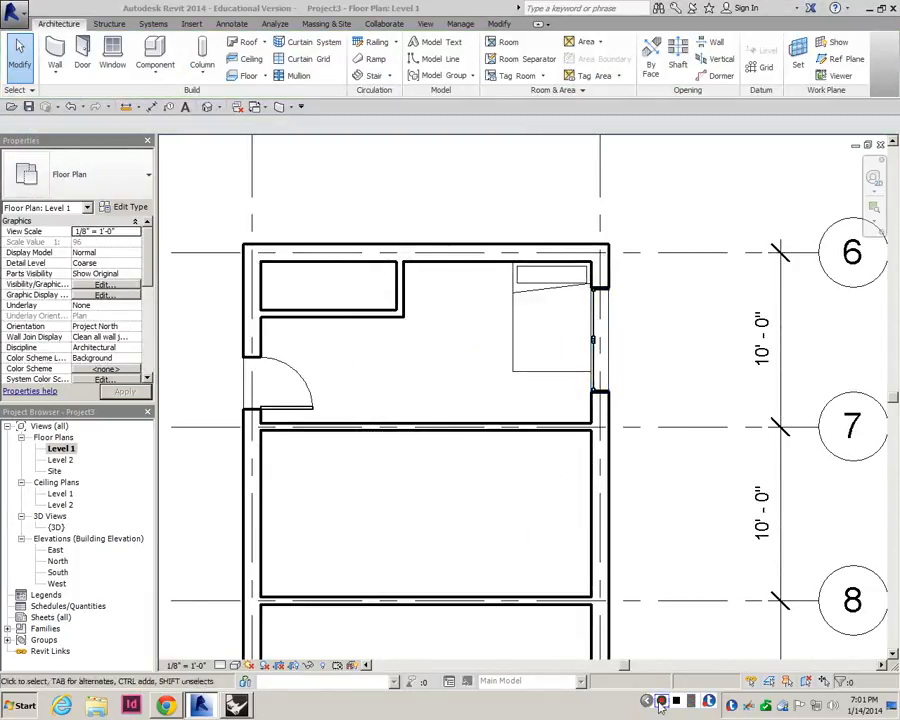
pyautogui.scroll(-2, 376, 236)
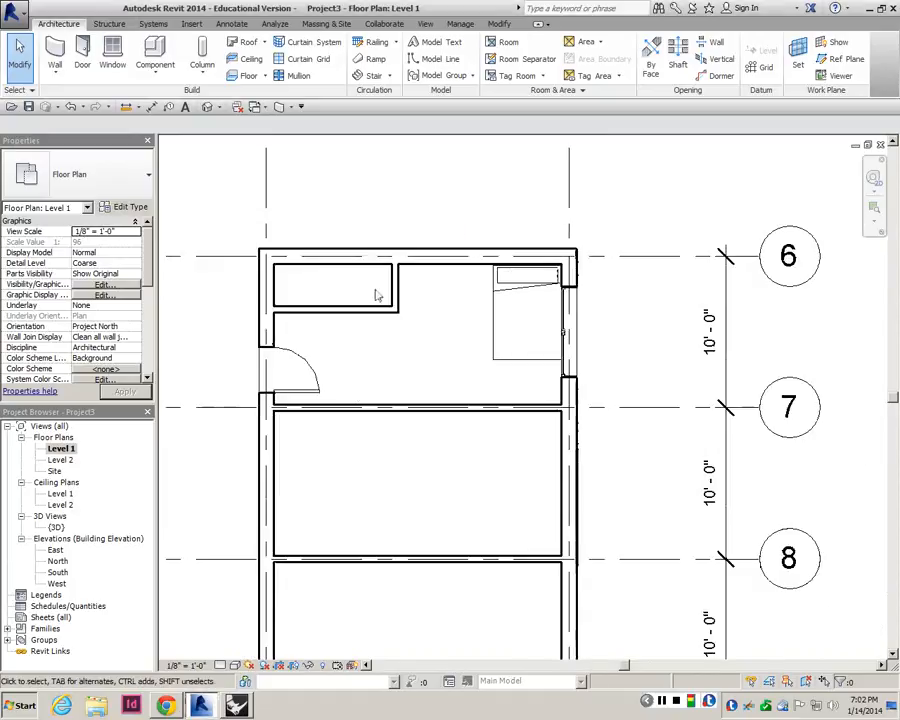
# - Load the Bifold-4 Panel.rfa door family from the library's Doors folder
pyautogui.scroll(-2, 378, 296)
pyautogui.moveTo(376, 295); pyautogui.dragTo(464, 324, button='middle')
pyautogui.scroll(1, 464, 324)
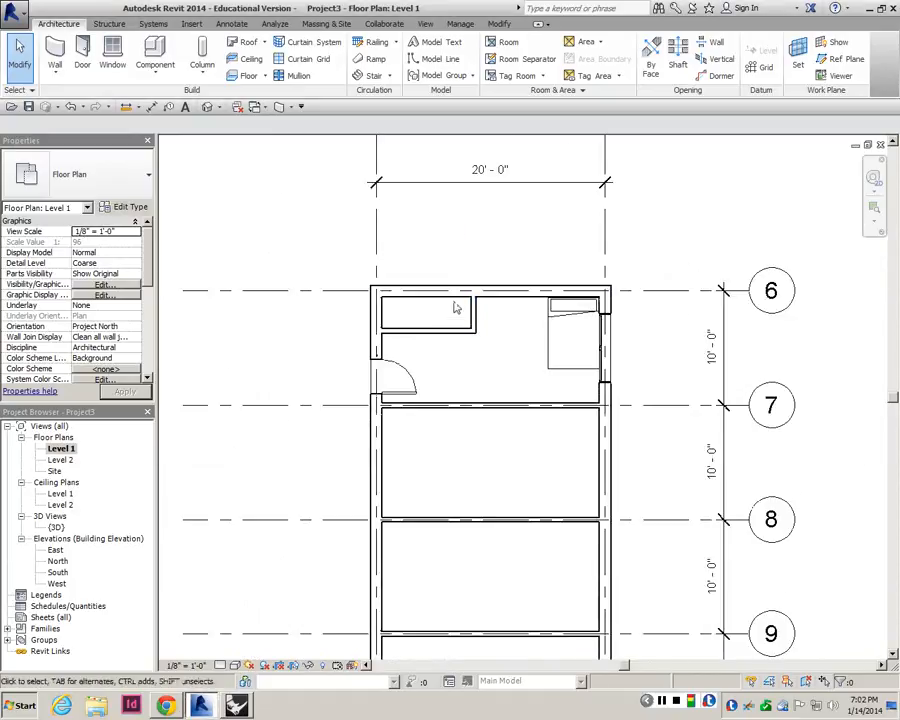
pyautogui.scroll(1, 467, 302)
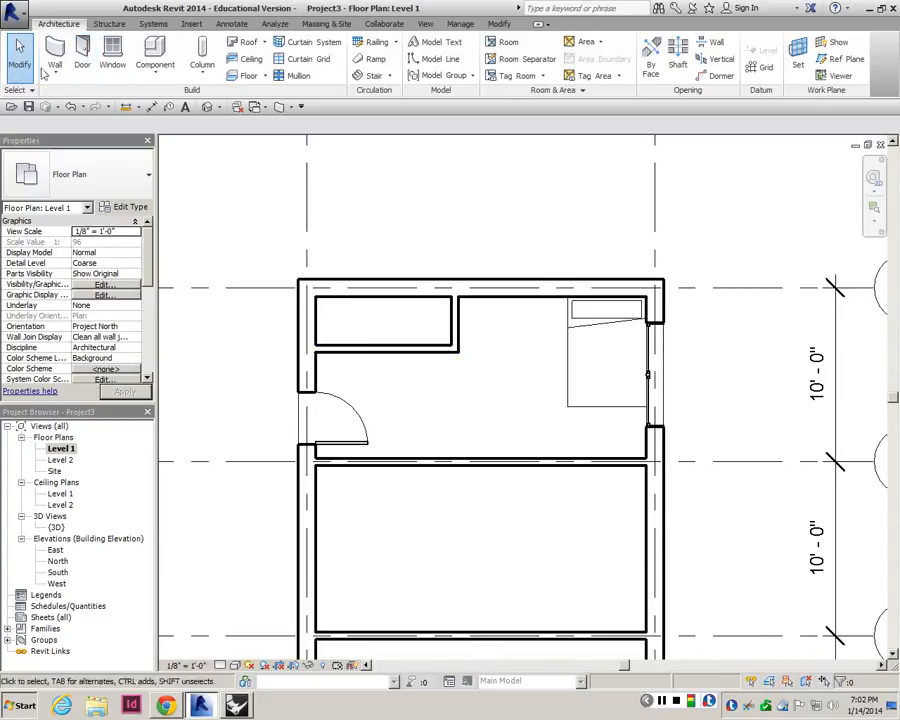
pyautogui.click(82, 55)
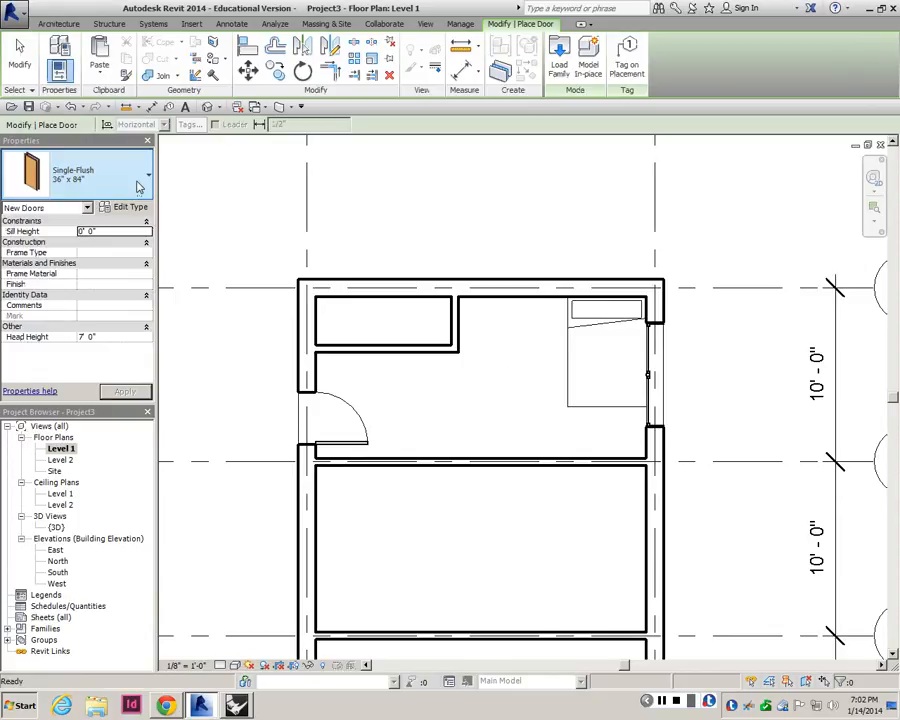
pyautogui.click(559, 65)
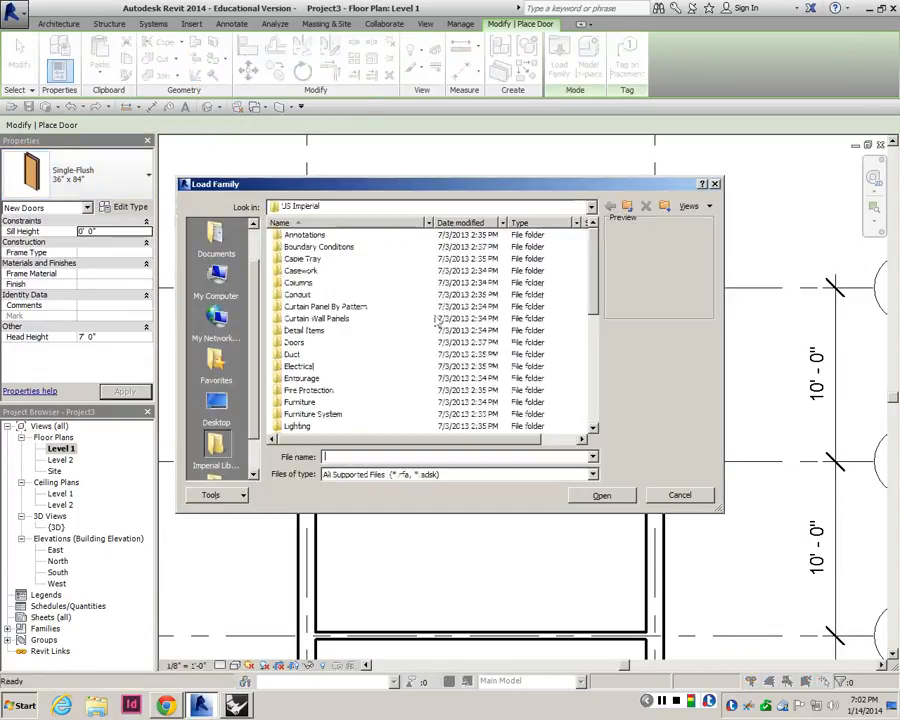
pyautogui.doubleClick(294, 342)
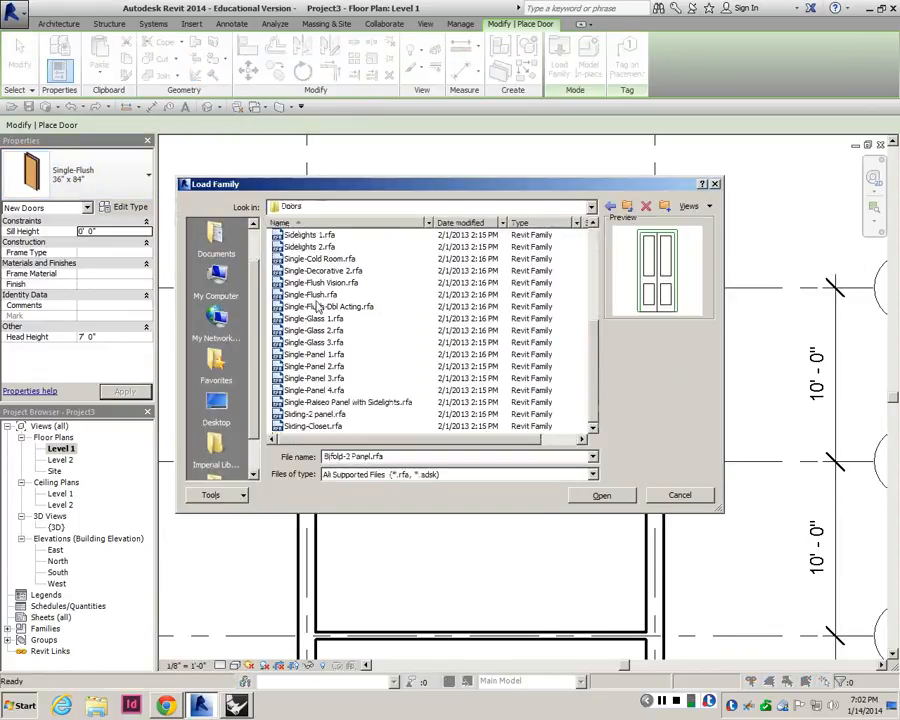
pyautogui.scroll(-5, 317, 306)
pyautogui.click(300, 427)
pyautogui.press('Up')
pyautogui.press('Up')
pyautogui.press('Up')
pyautogui.press('Up')
pyautogui.press('Up')
pyautogui.press('Up')
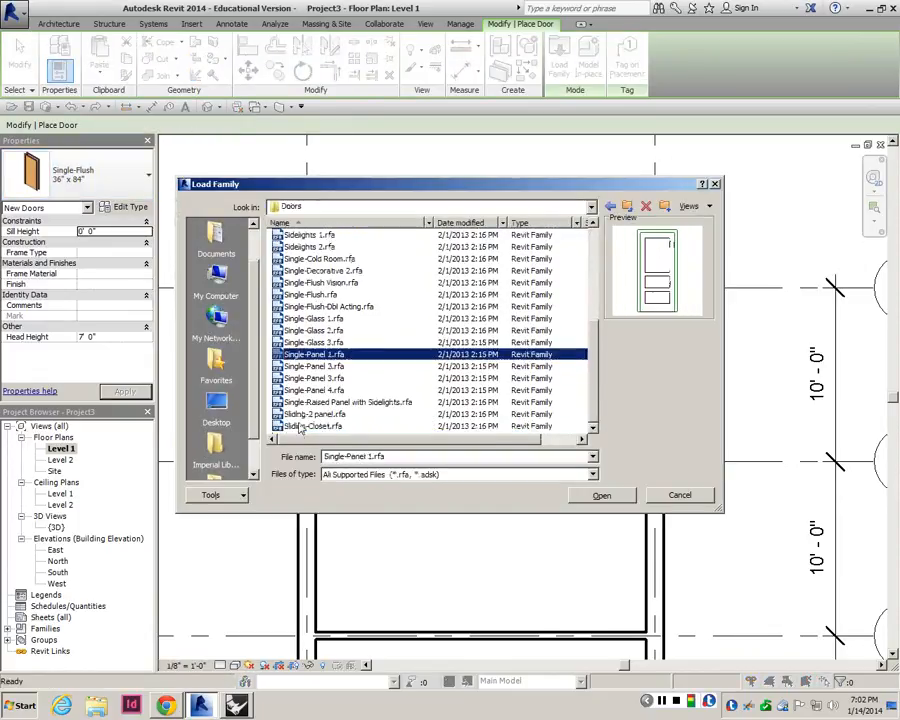
pyautogui.press('Up')
pyautogui.press('Up')
pyautogui.press('Up')
pyautogui.press('Up')
pyautogui.press('Up')
pyautogui.press('Up')
pyautogui.press('Up')
pyautogui.press('Up')
pyautogui.press('Up')
pyautogui.press('Up')
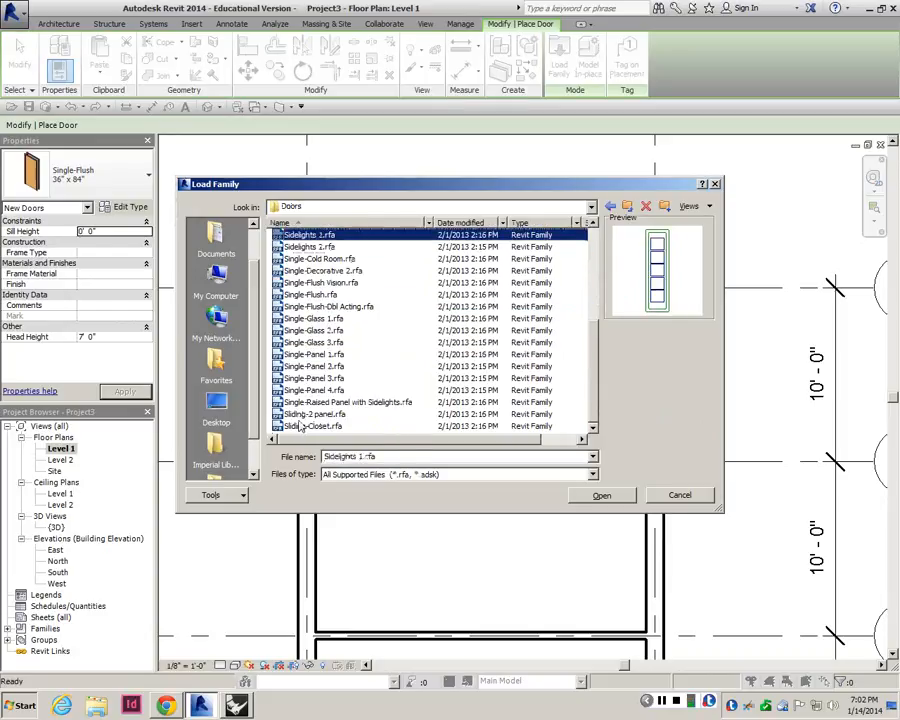
pyautogui.press('Up')
pyautogui.press('Up')
pyautogui.press('Up')
pyautogui.press('Up')
pyautogui.press('Up')
pyautogui.press('Up')
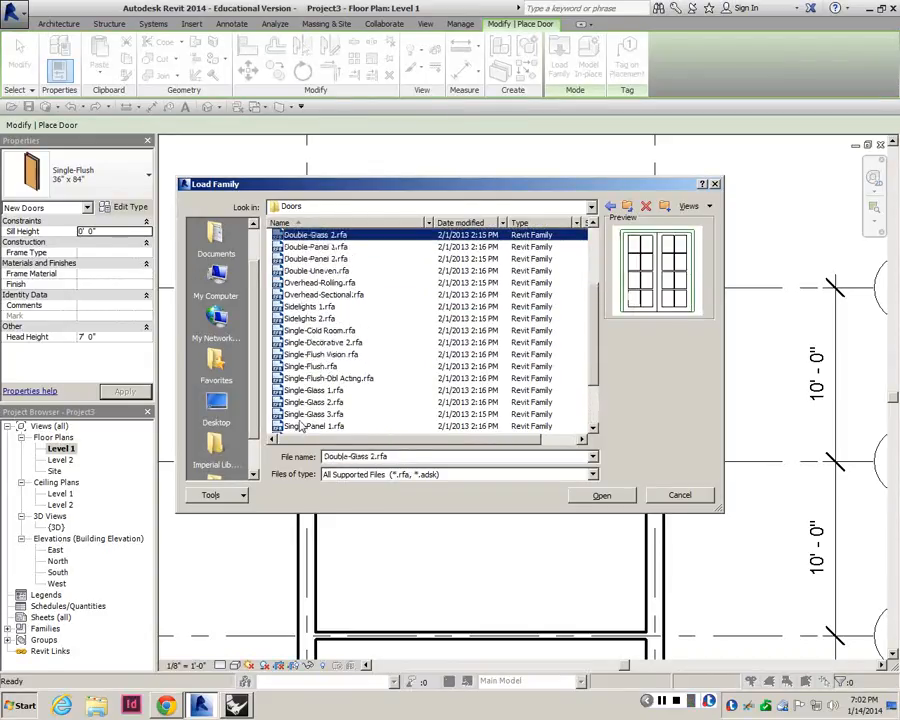
pyautogui.press('Down')
pyautogui.press('Down')
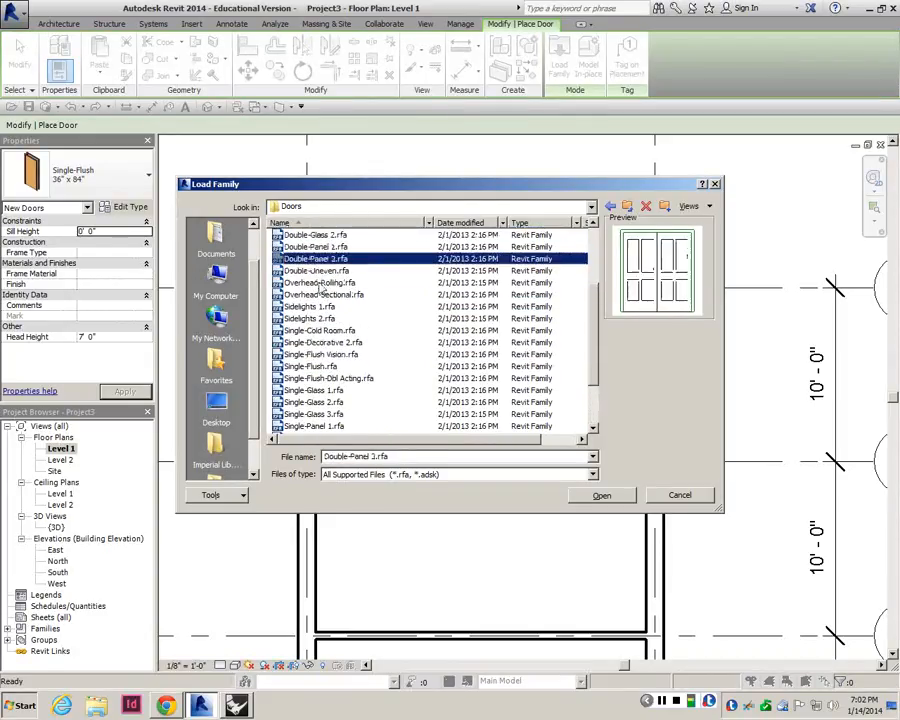
pyautogui.press('Up')
pyautogui.press('Up')
pyautogui.press('Up')
pyautogui.press('Up')
pyautogui.press('Up')
pyautogui.press('Up')
pyautogui.press('Up')
pyautogui.press('Up')
pyautogui.press('Up')
pyautogui.press('Up')
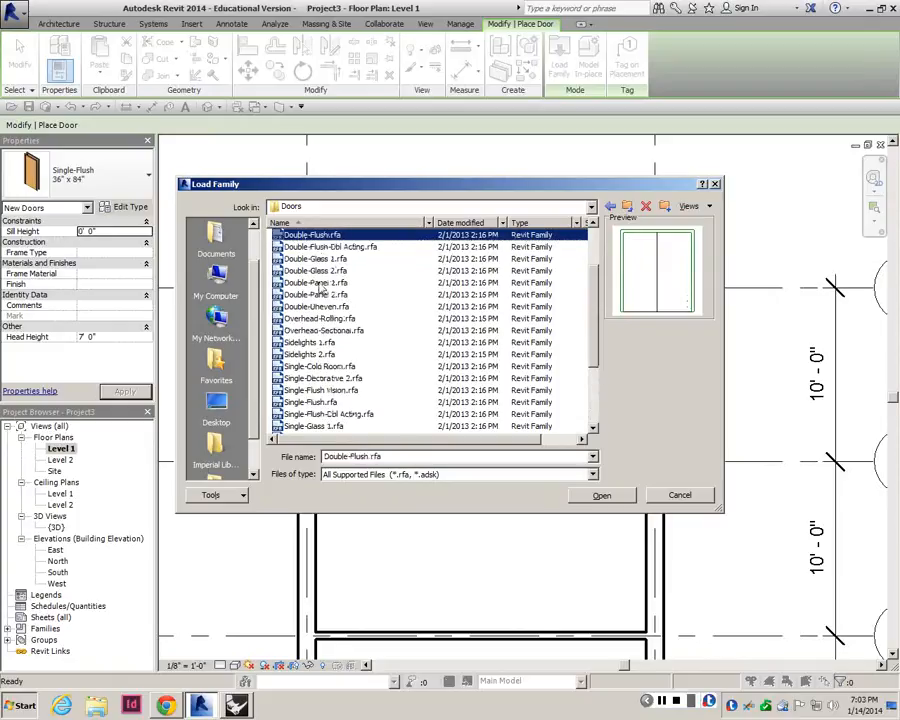
pyautogui.scroll(1, 322, 268)
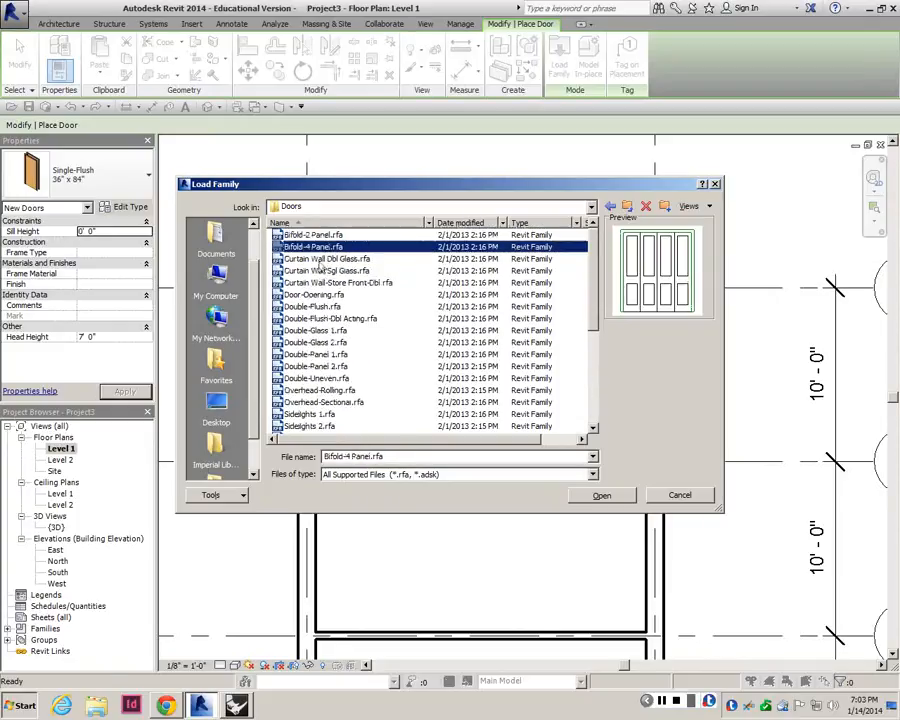
pyautogui.press('Return')
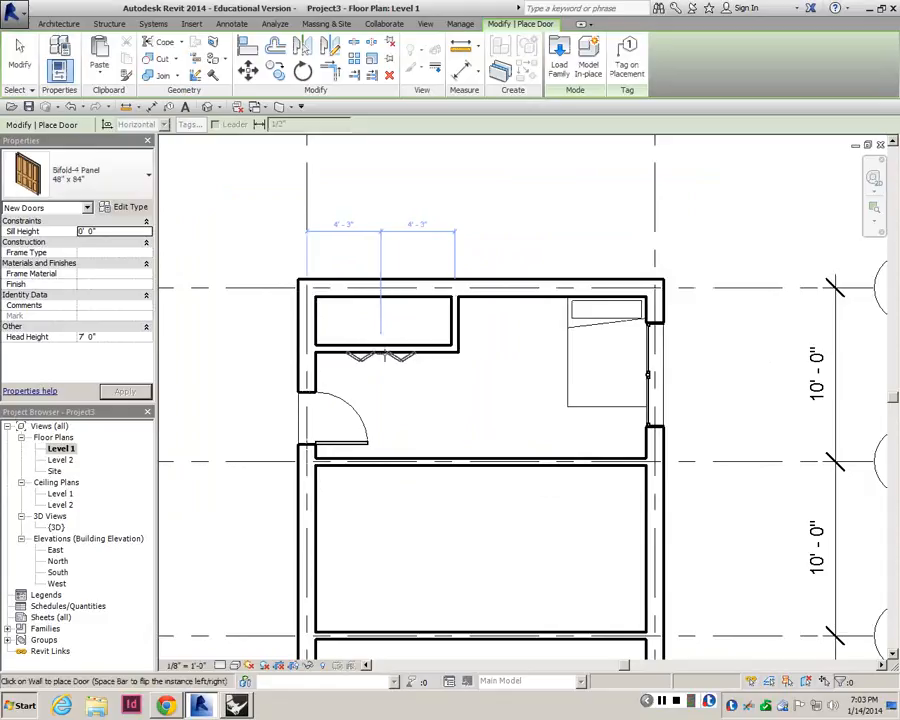
# - Place a 48" x 84" Bifold-4 Panel door in the closet's front wall, 4' 3" from both grid 1 and the closet's side wall
pyautogui.click(386, 352)
pyautogui.press('Escape')
pyautogui.press('Escape')
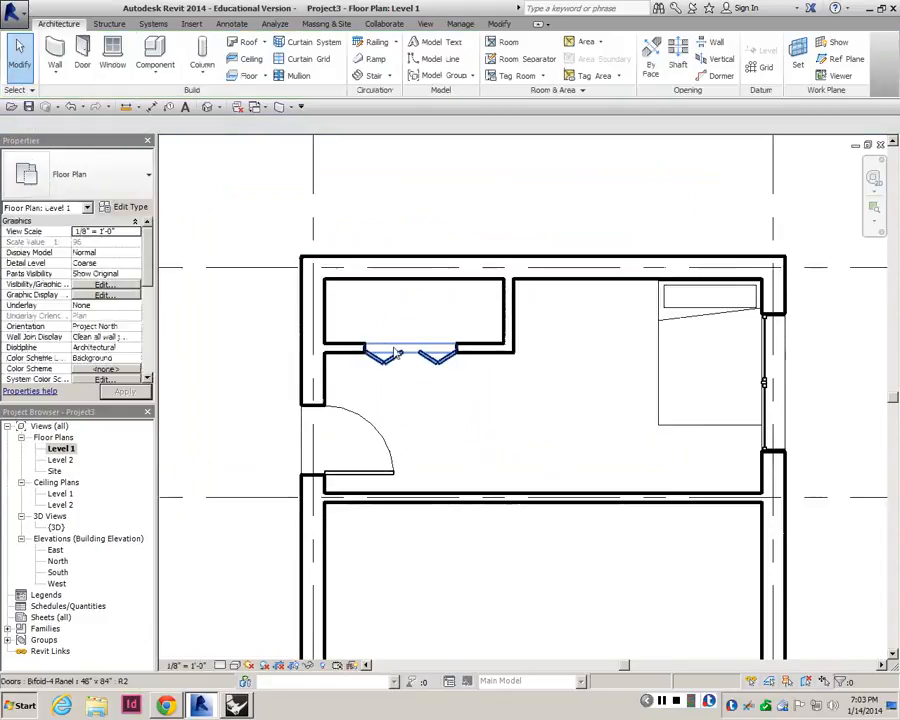
# - Move the bifold door along the closet's front wall until it meets the inner face of the grid 1 wall
pyautogui.scroll(2, 397, 353)
pyautogui.click(395, 352)
pyautogui.scroll(3, 390, 358)
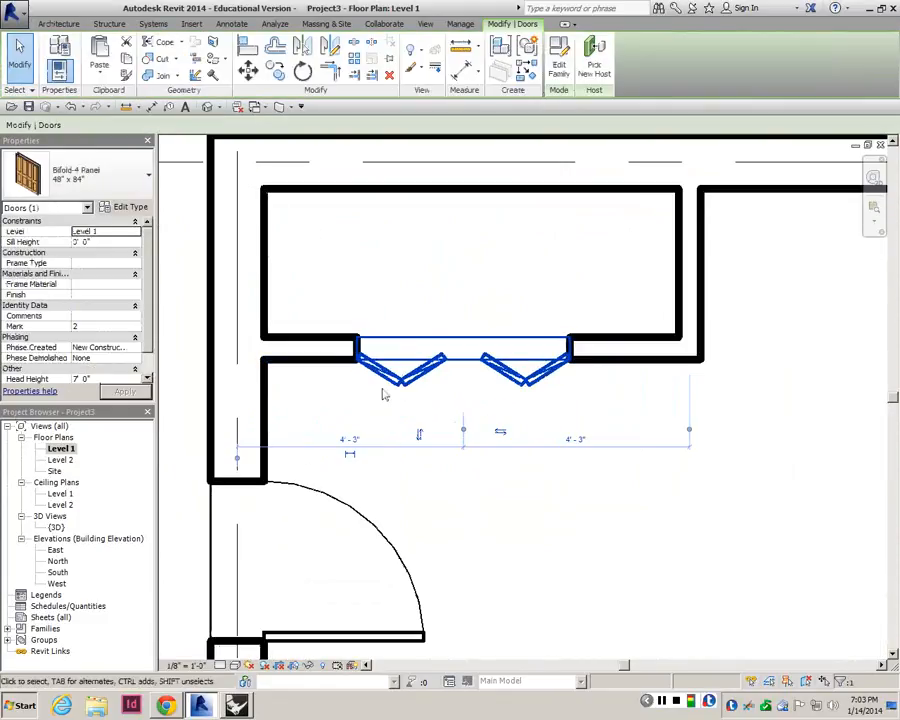
pyautogui.moveTo(376, 358); pyautogui.dragTo(265, 340)
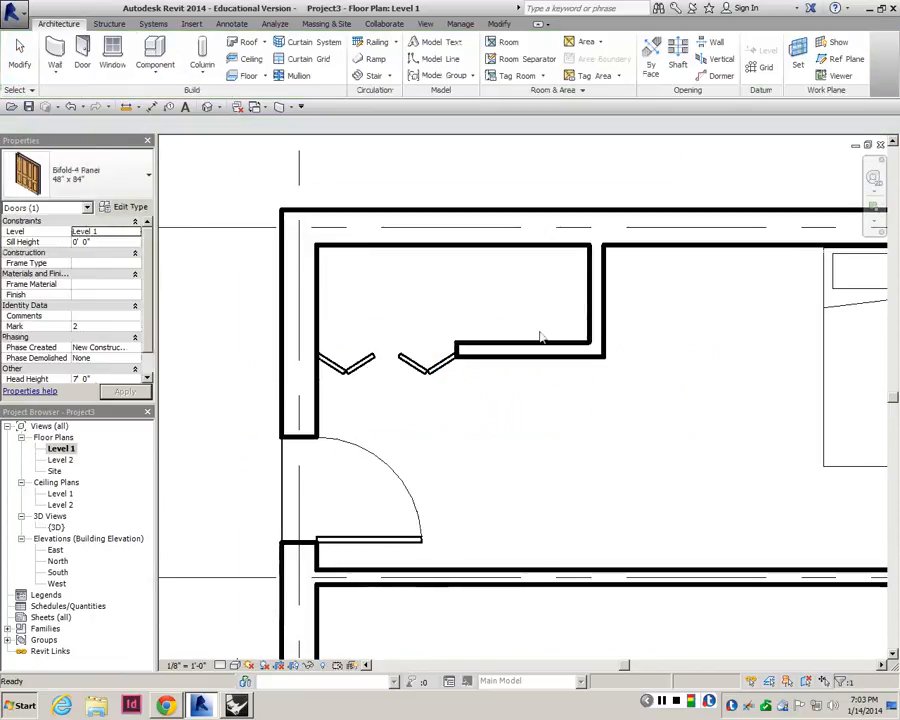
# - Align the inner face of the closet's side wall with the bifold door's free edge
pyautogui.press('Escape')
pyautogui.press('a')
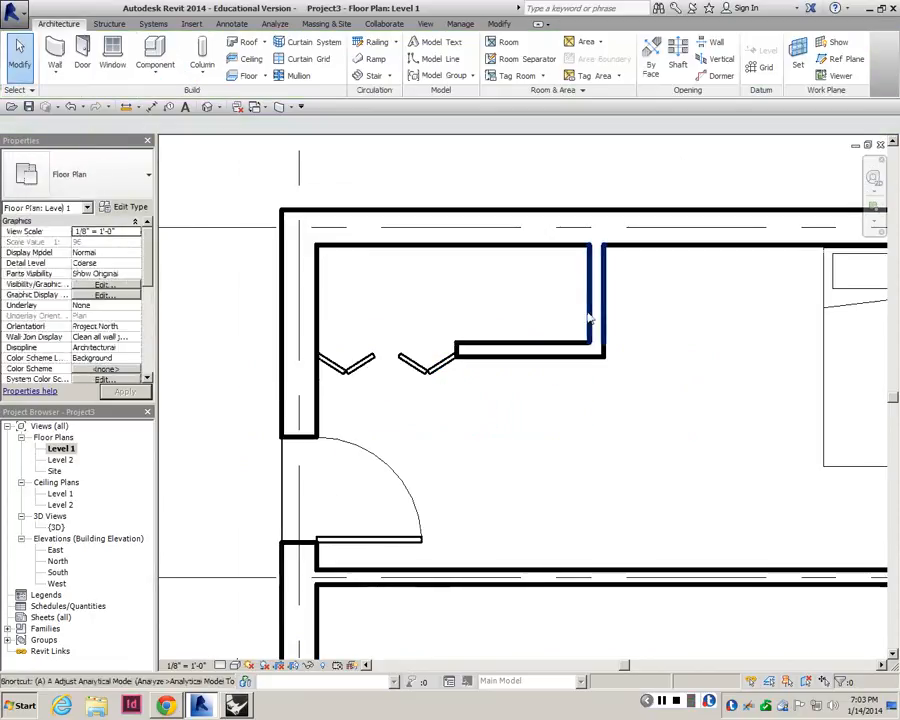
pyautogui.press('l')
pyautogui.scroll(2, 480, 347)
pyautogui.click(432, 366)
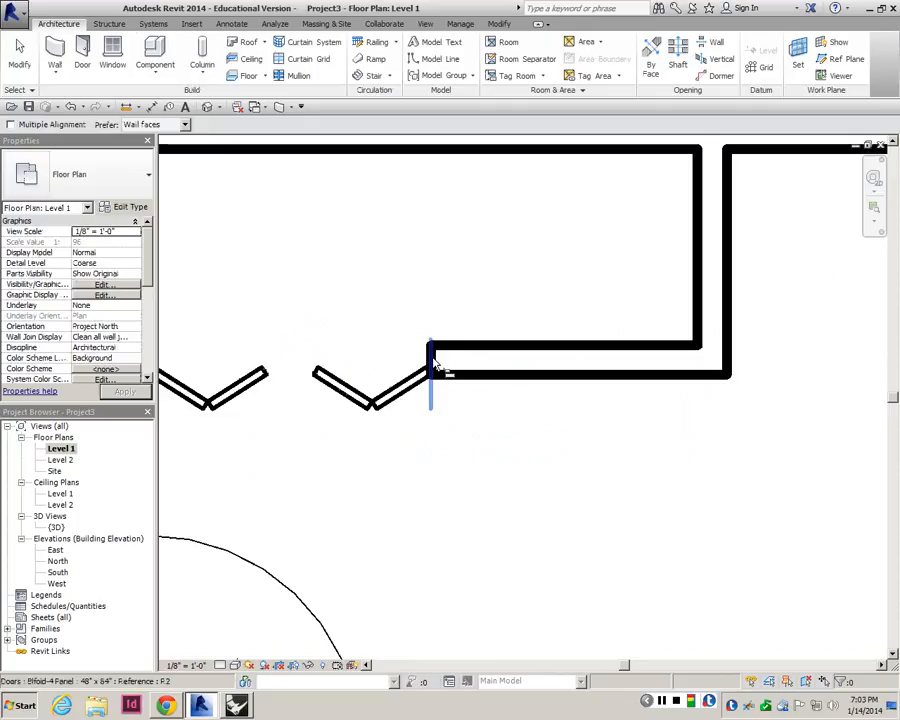
pyautogui.click(695, 296)
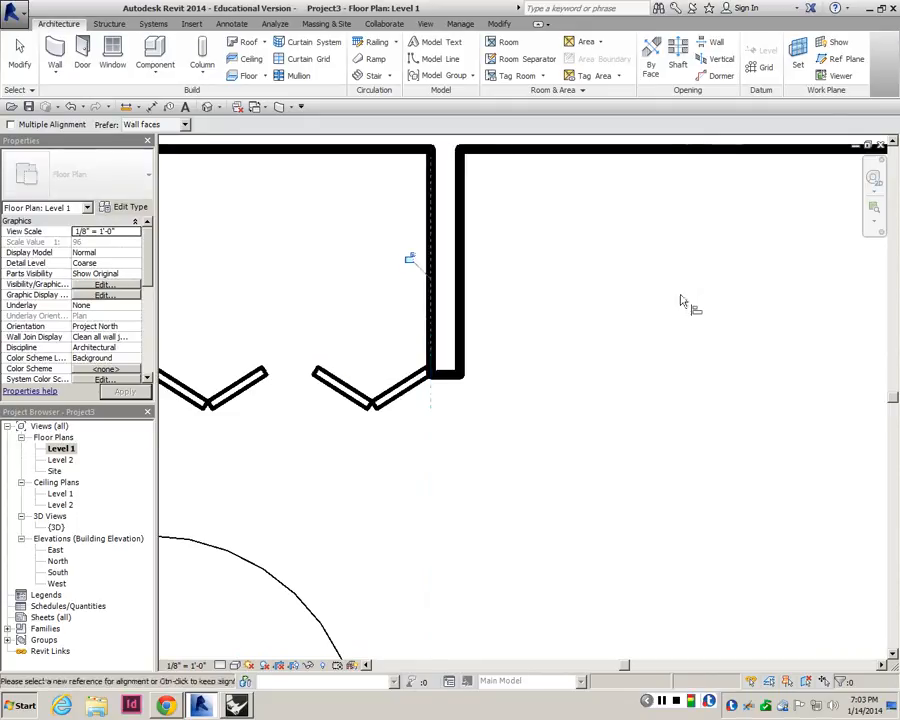
pyautogui.scroll(-1, 560, 342)
pyautogui.press('Escape')
pyautogui.scroll(-3, 445, 375)
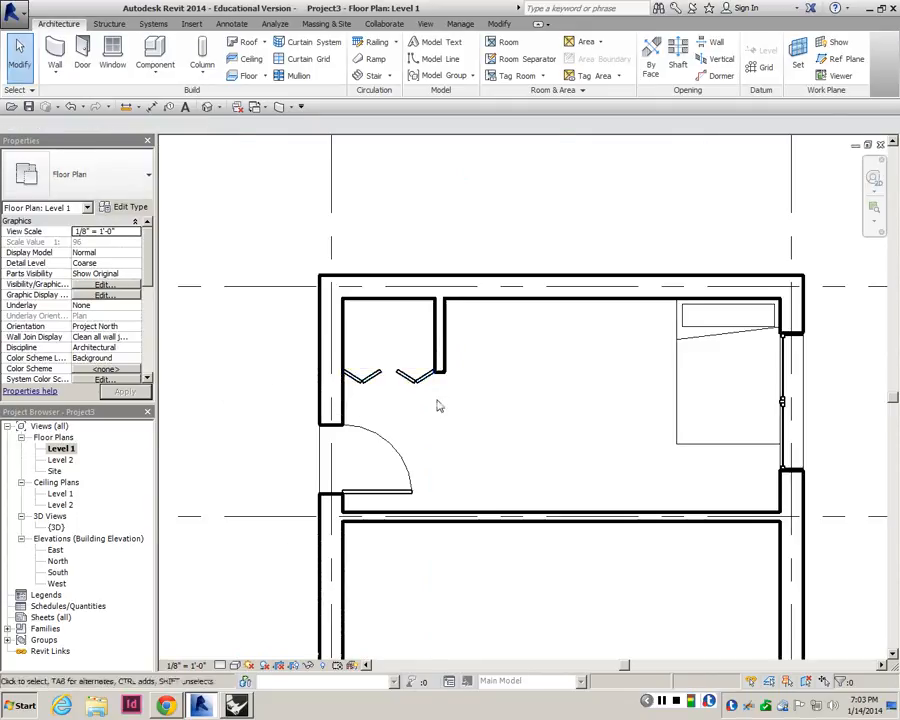
# - Group the entry door, bifold door, closet partition walls, bed and window as a model group named Room_template
pyautogui.scroll(-3, 433, 382)
pyautogui.scroll(2, 492, 377)
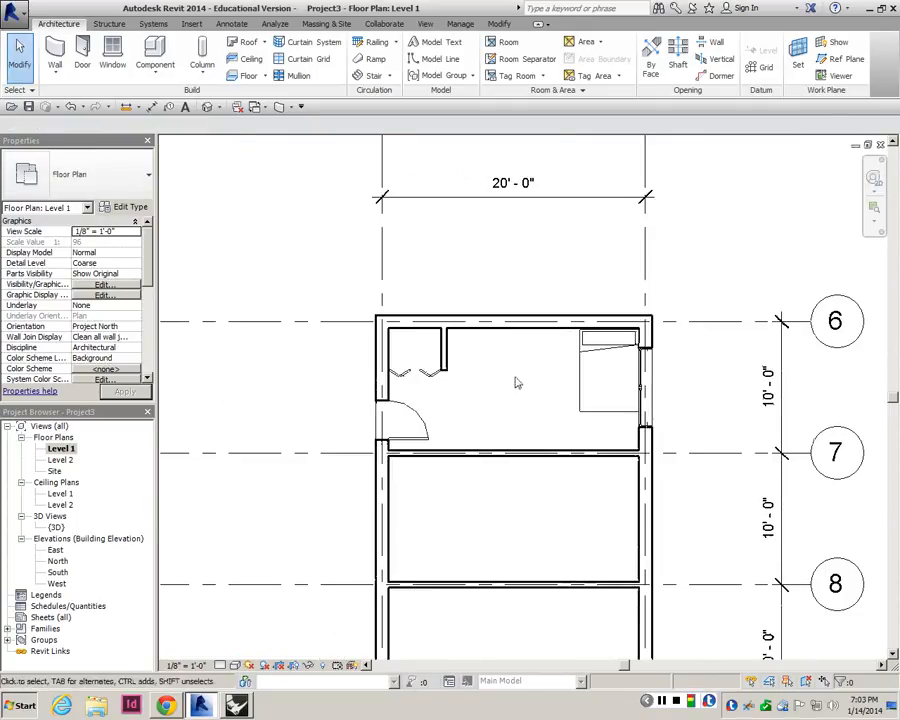
pyautogui.scroll(1, 516, 388)
pyautogui.scroll(-2, 436, 393)
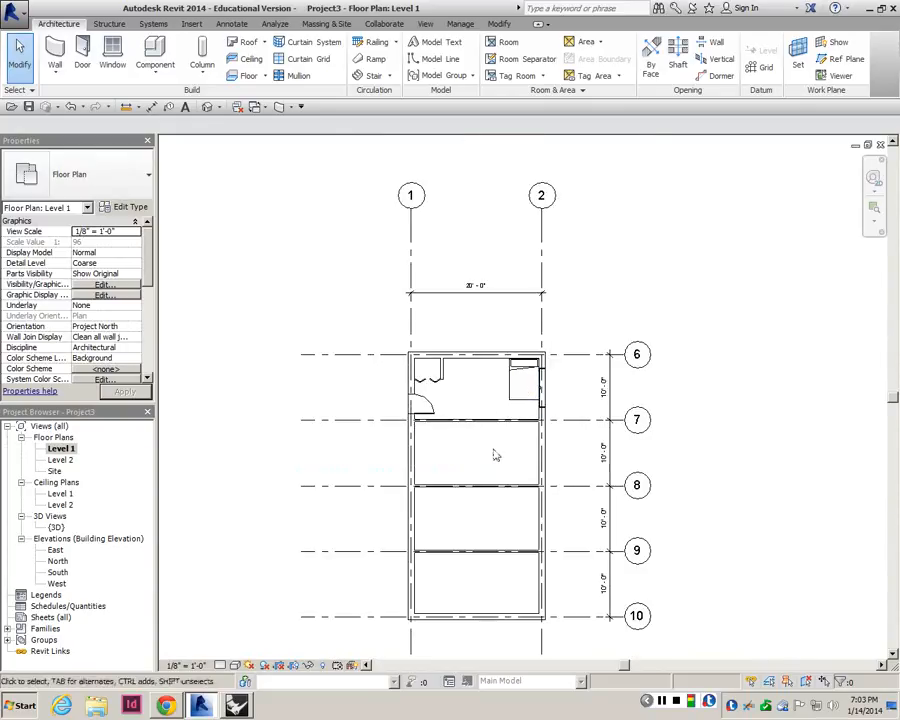
pyautogui.scroll(4, 434, 344)
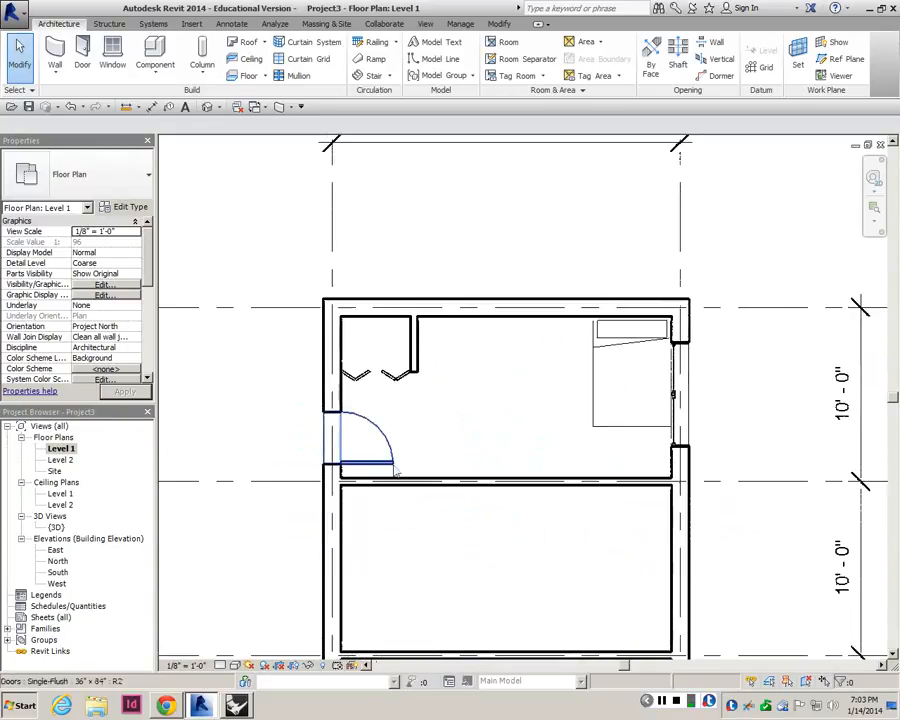
pyautogui.click(396, 472)
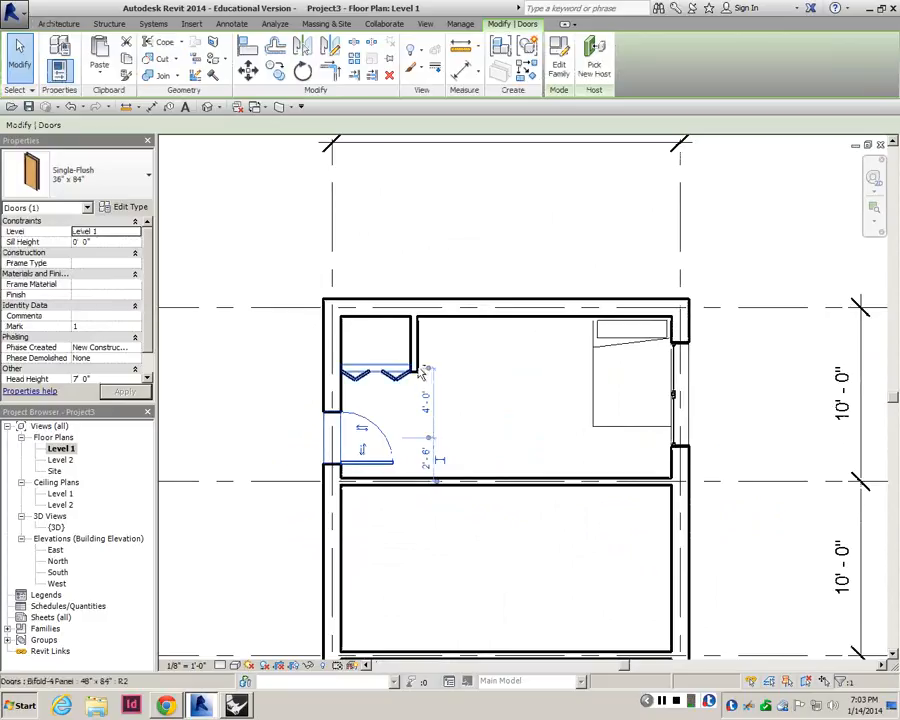
pyautogui.keyDown('ctrl'); pyautogui.click(405, 387); pyautogui.keyUp('ctrl')
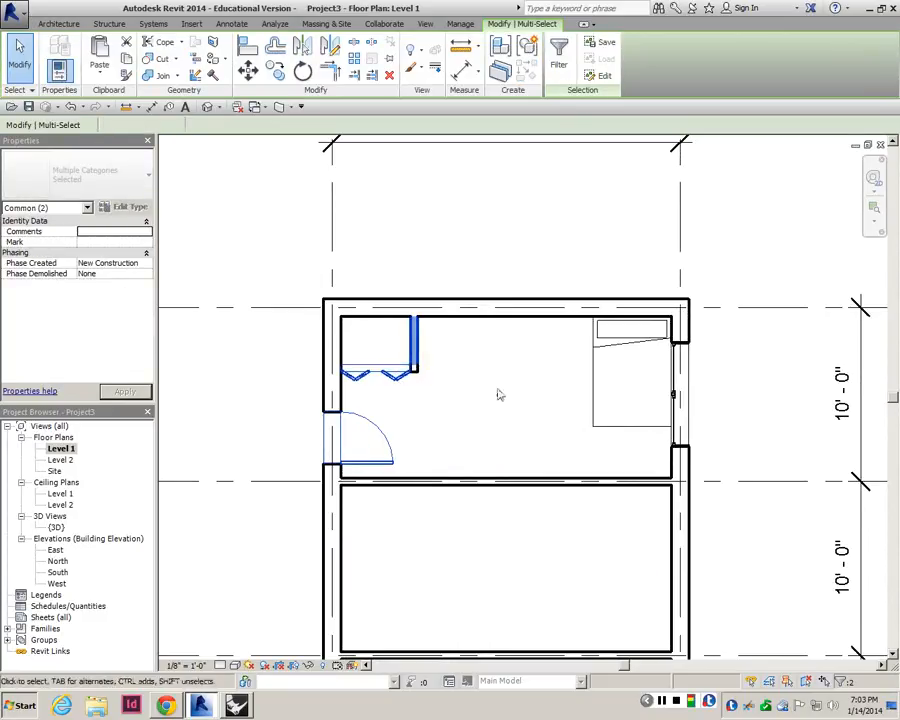
pyautogui.keyDown('ctrl'); pyautogui.click(625, 385); pyautogui.keyUp('ctrl')
pyautogui.keyDown('ctrl'); pyautogui.click(677, 396); pyautogui.keyUp('ctrl')
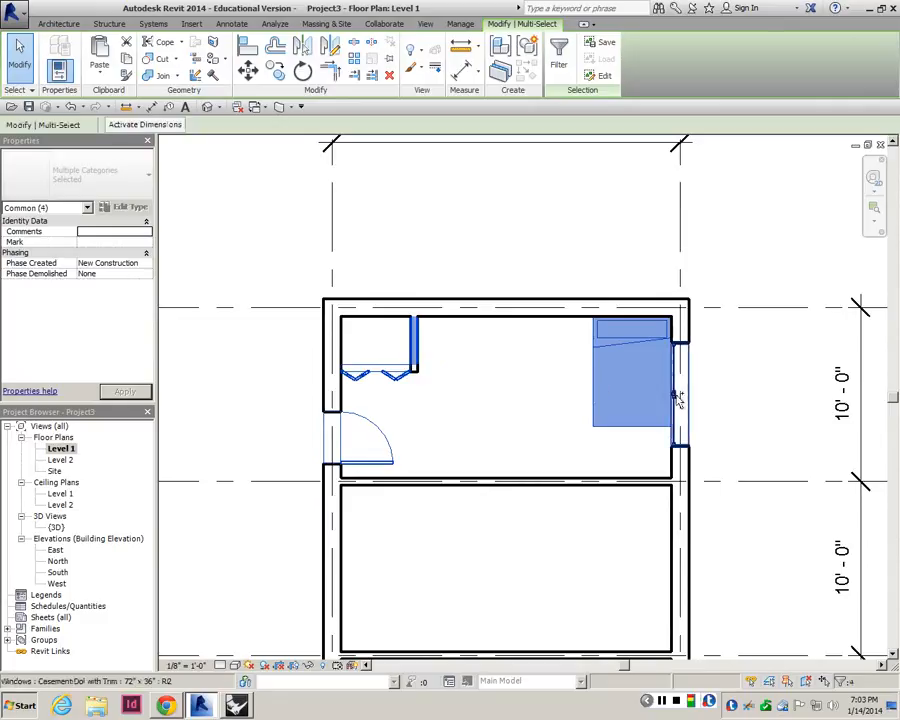
pyautogui.keyDown('ctrl'); pyautogui.click(675, 394); pyautogui.keyUp('ctrl')
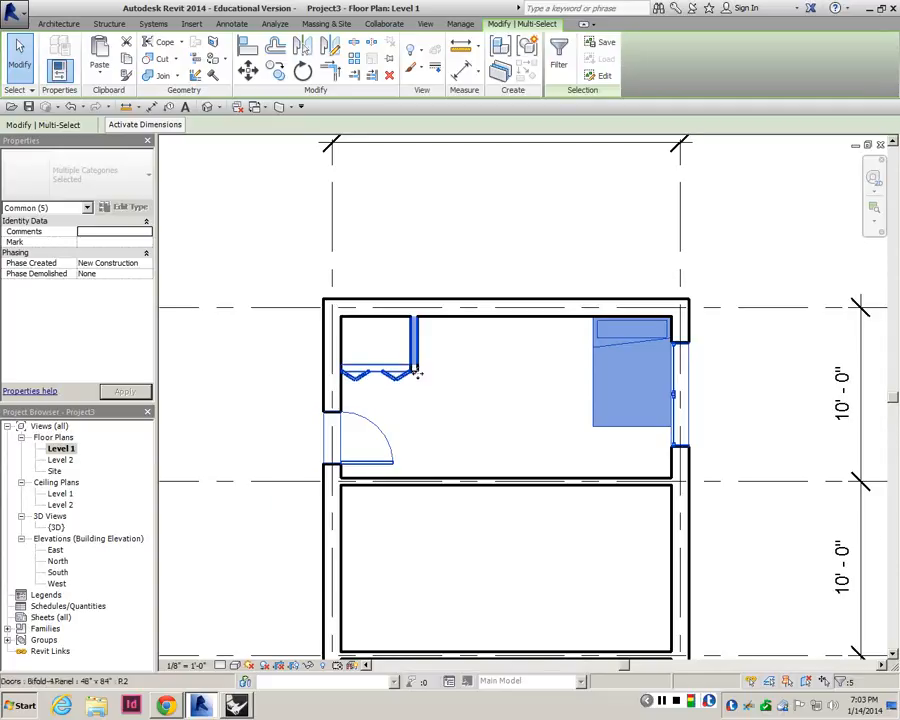
pyautogui.scroll(4, 421, 381)
pyautogui.scroll(-4, 431, 377)
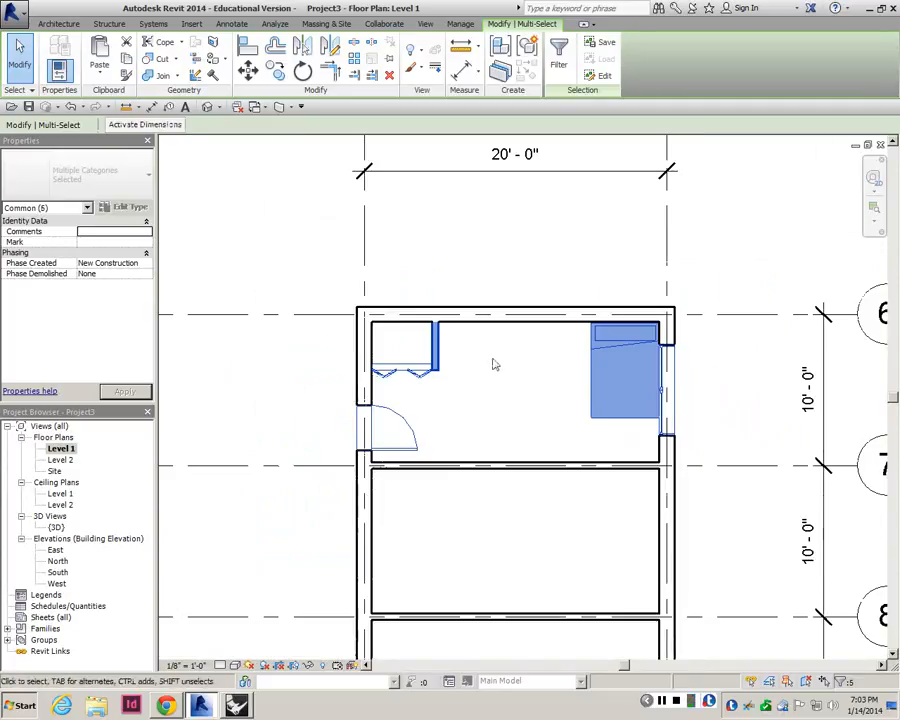
pyautogui.scroll(-3, 480, 366)
pyautogui.scroll(3, 500, 358)
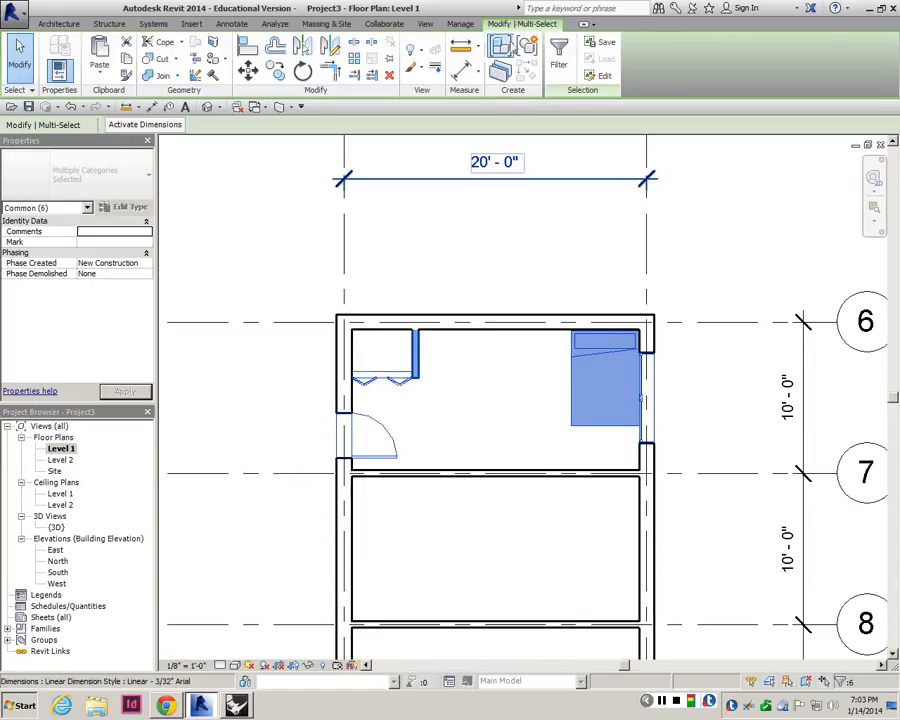
pyautogui.click(528, 49)
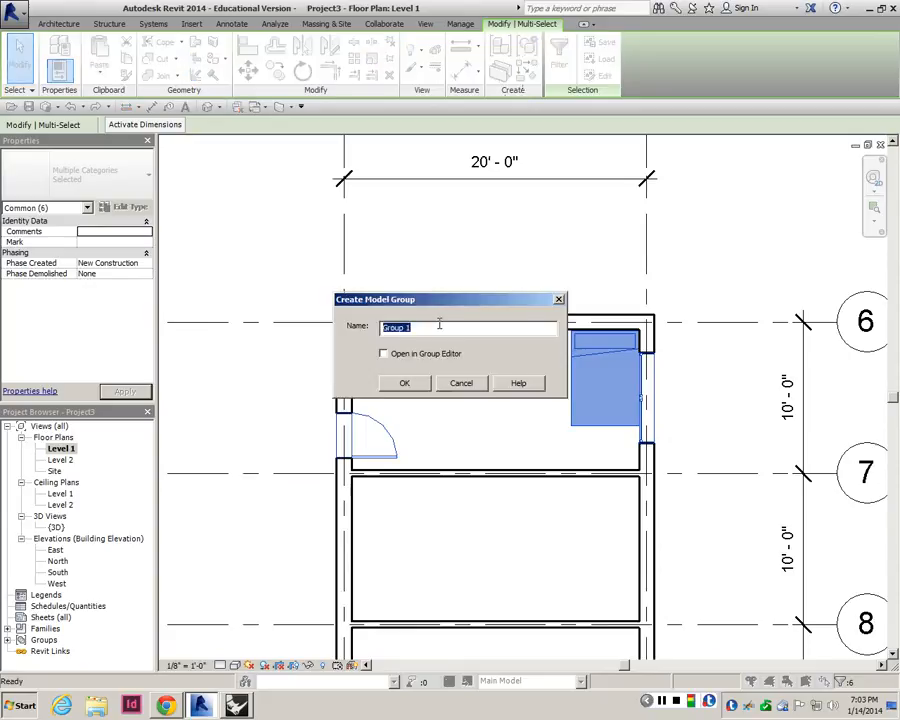
pyautogui.write('Room')
pyautogui.write('_fur')
pyautogui.press('BackSpace')
pyautogui.press('BackSpace')
pyautogui.press('BackSpace')
pyautogui.write('te')
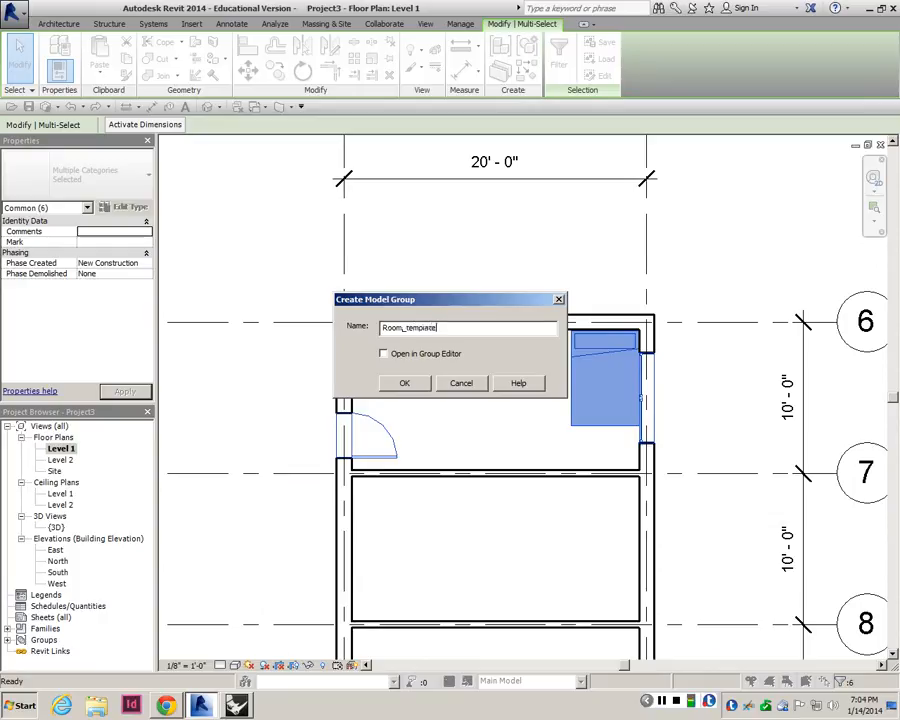
pyautogui.write('mplate')
pyautogui.click(422, 380)
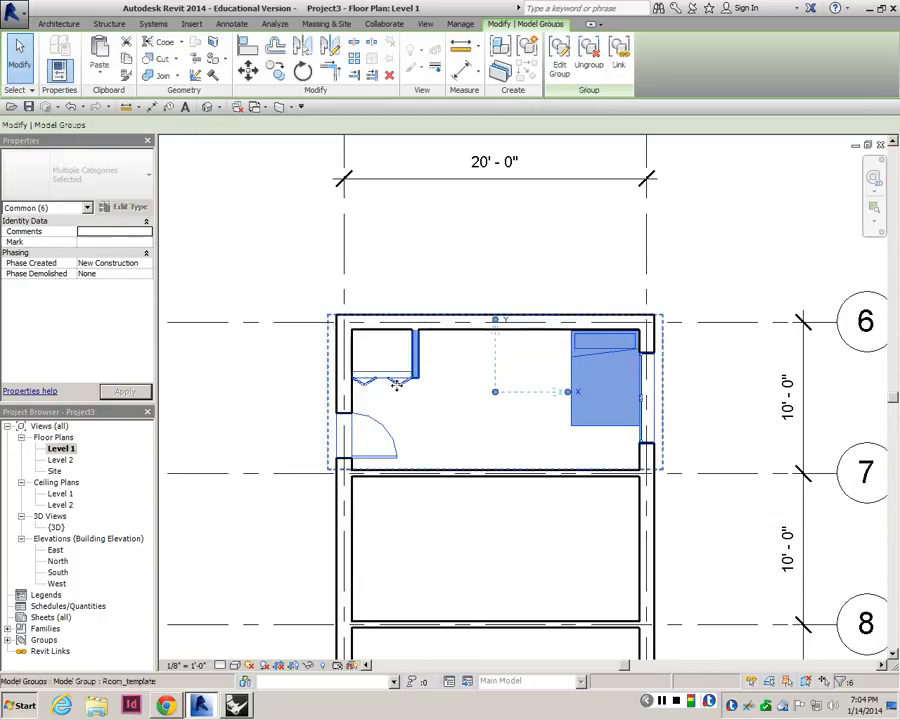
pyautogui.click(453, 283)
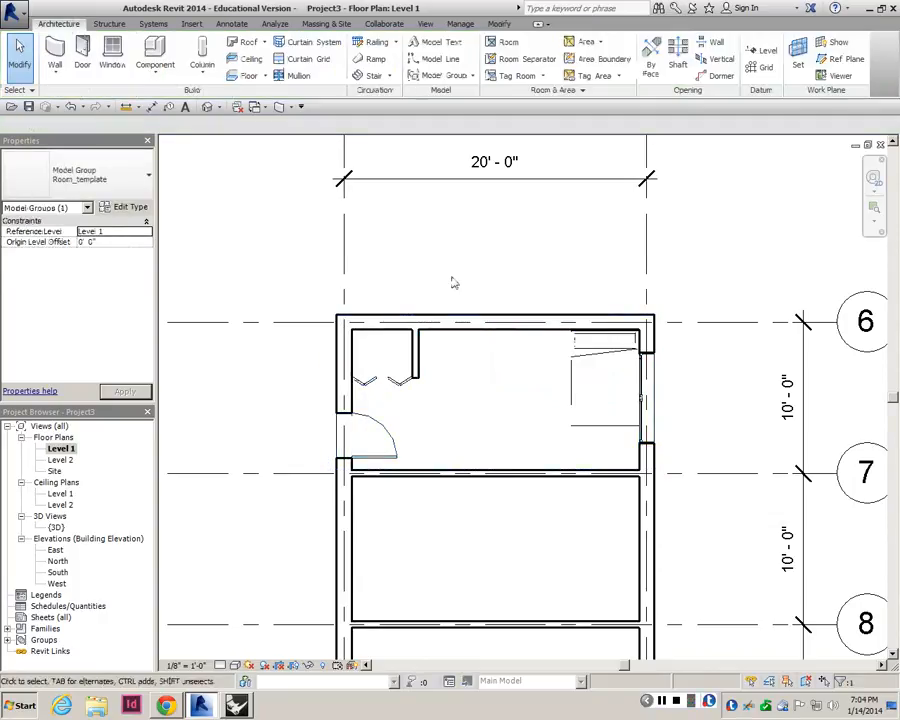
pyautogui.click(416, 383)
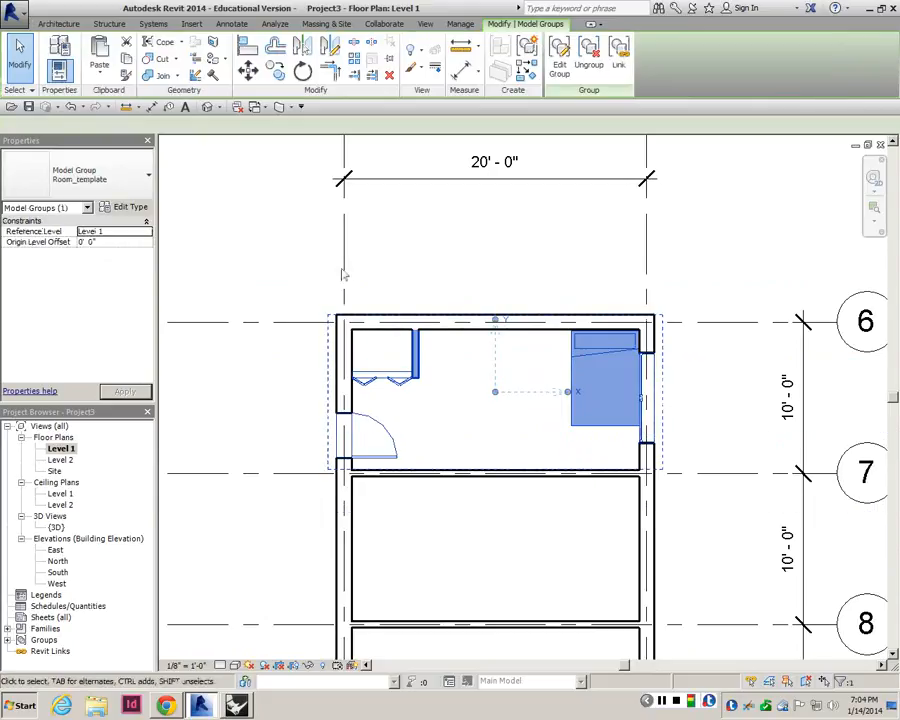
pyautogui.click(459, 263)
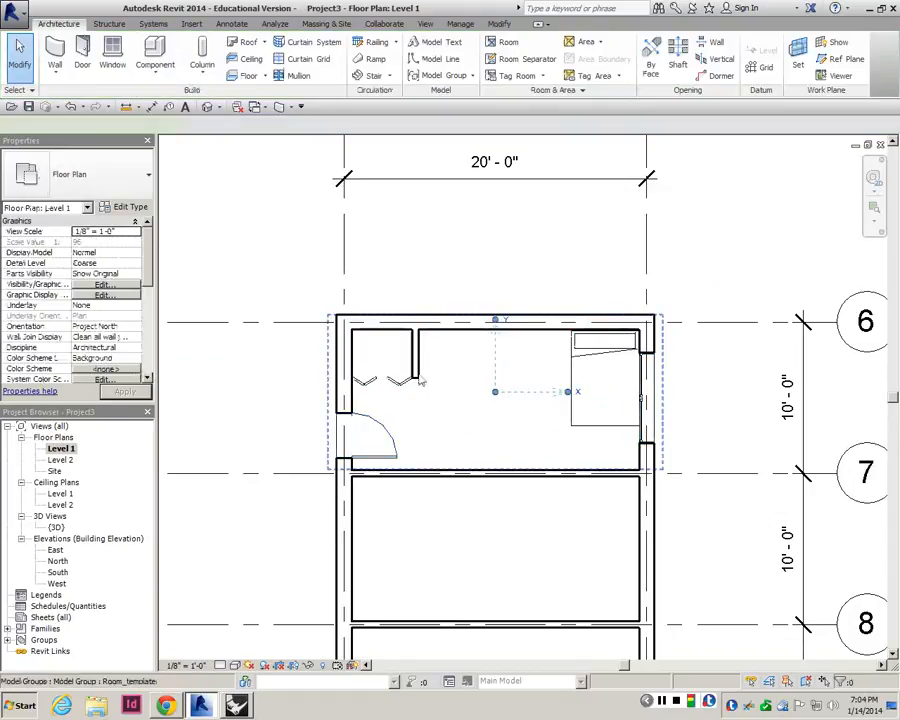
pyautogui.click(473, 423)
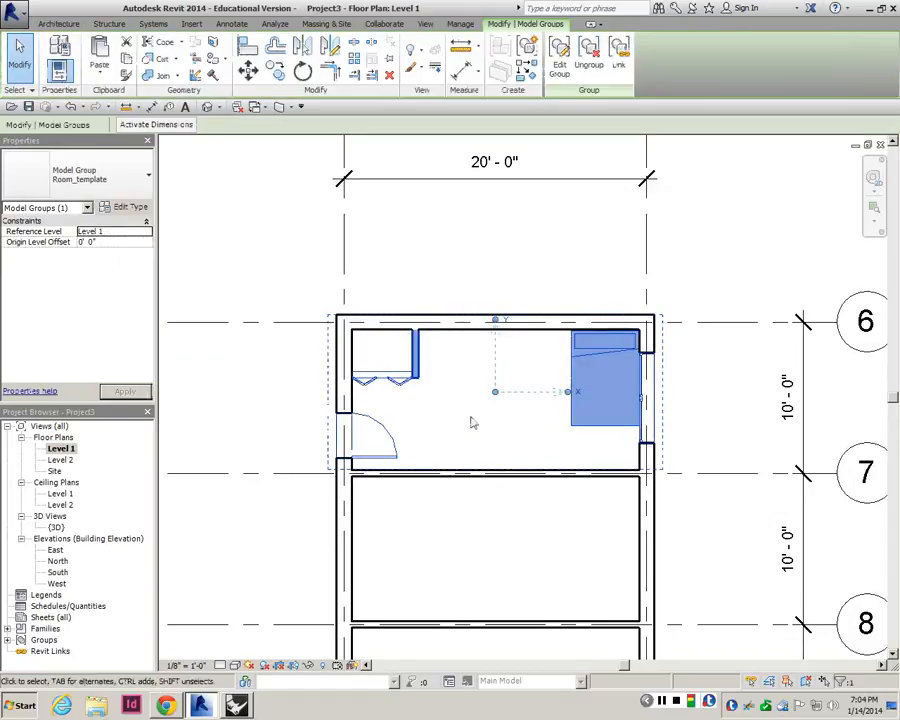
pyautogui.click(514, 309)
pyautogui.click(575, 390)
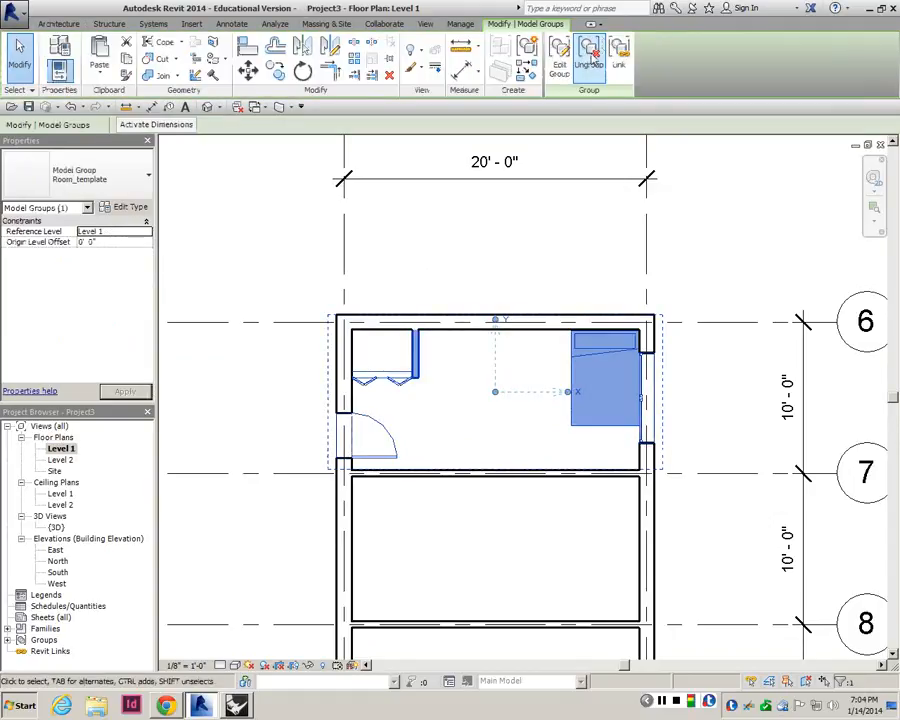
pyautogui.click(398, 275)
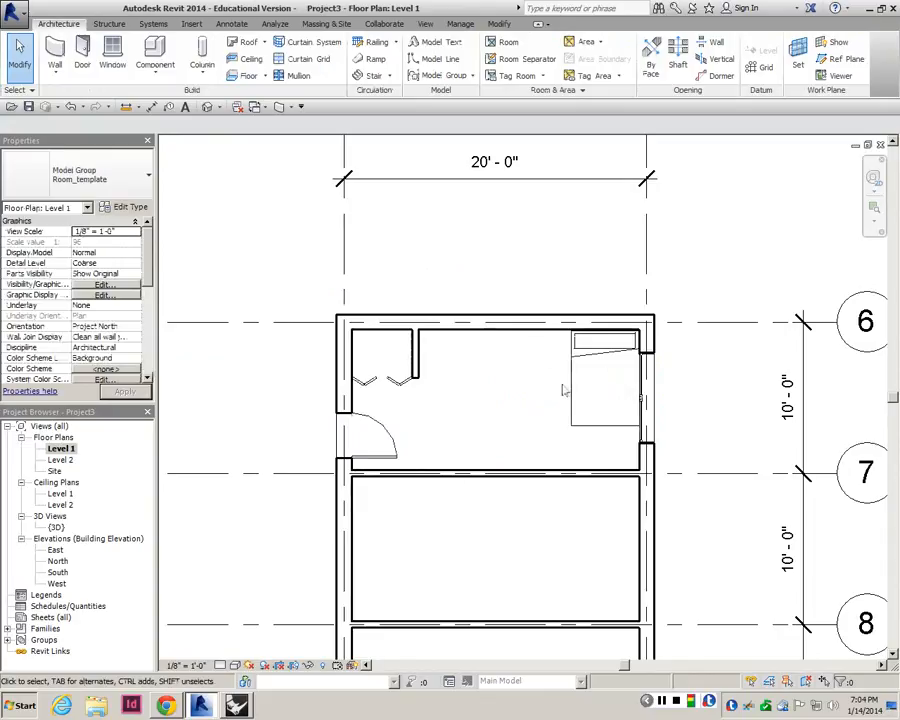
# - Array the Room_template group linearly with Group and Associate, placing the second instance in the unit between grids 7 and 8
pyautogui.click(465, 344)
pyautogui.scroll(-2, 504, 538)
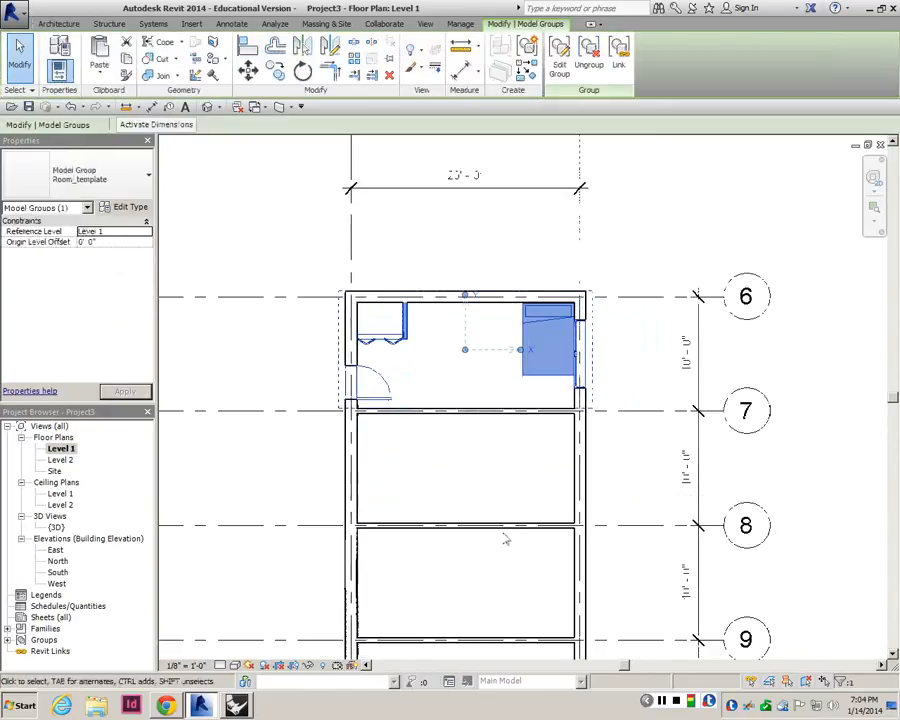
pyautogui.scroll(-3, 480, 430)
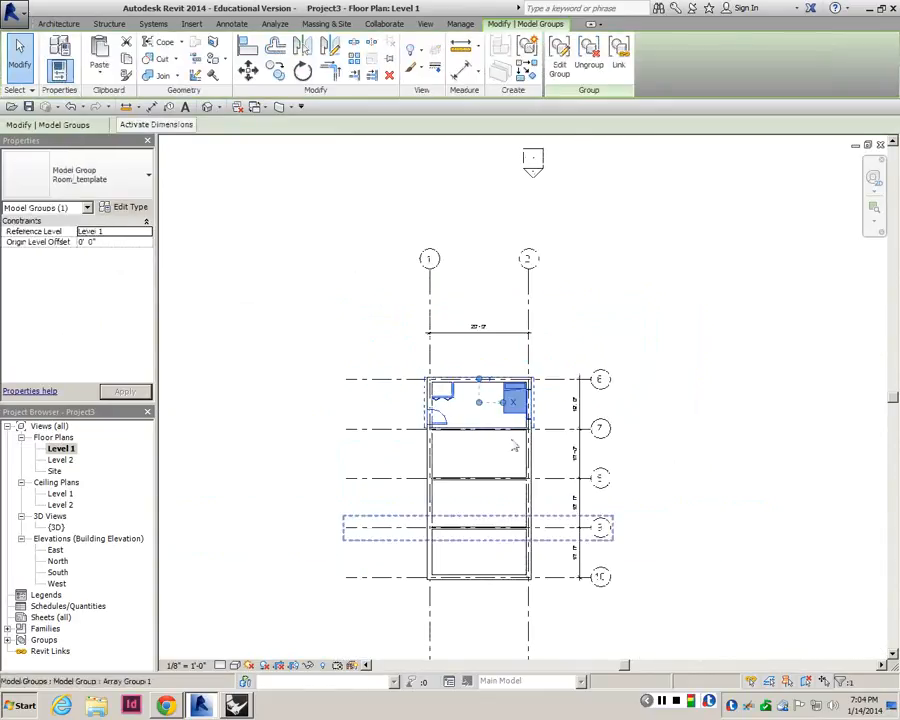
pyautogui.scroll(5, 498, 393)
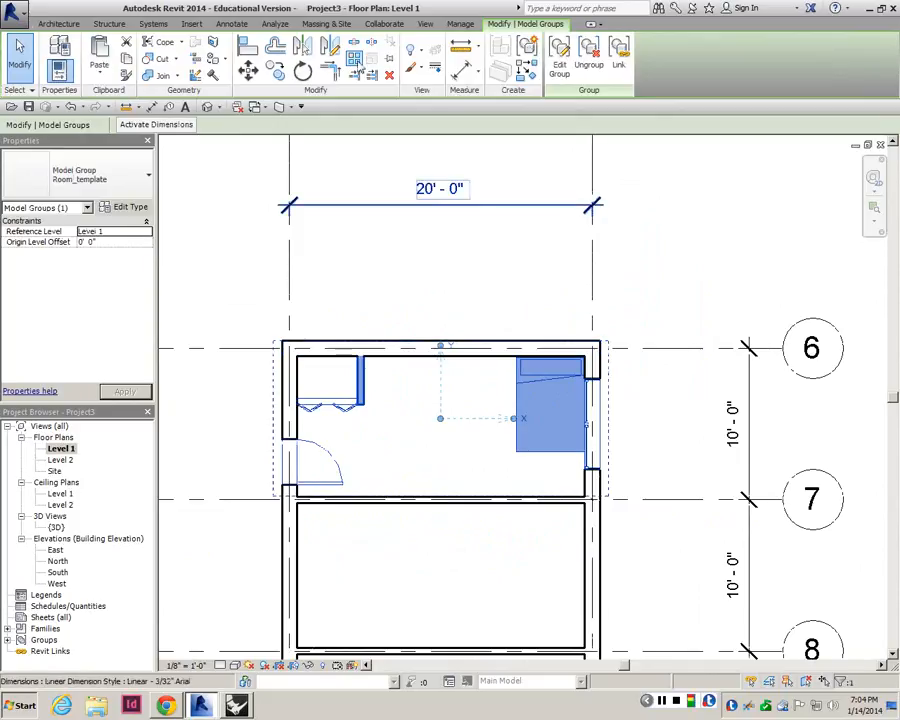
pyautogui.click(356, 61)
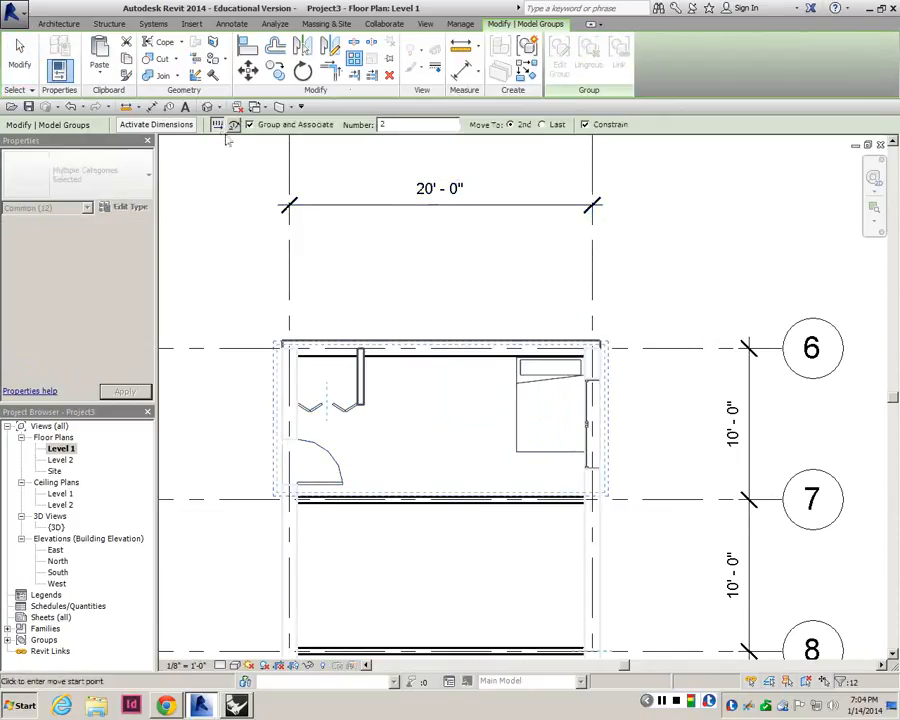
pyautogui.scroll(2, 587, 352)
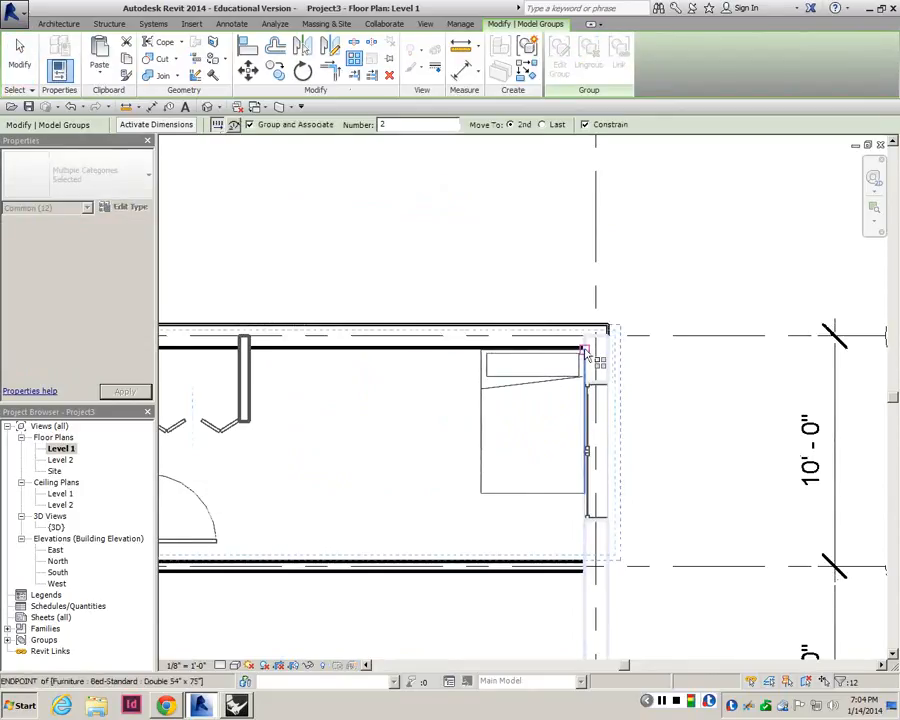
pyautogui.click(587, 352)
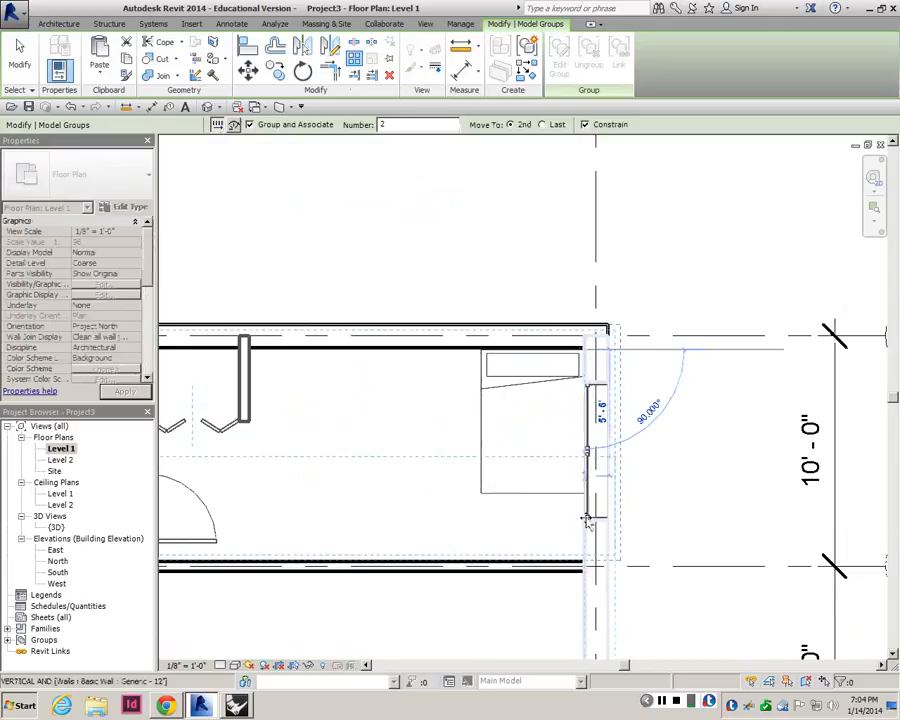
pyautogui.click(587, 578)
pyautogui.scroll(-2, 585, 418)
pyautogui.scroll(-3, 569, 522)
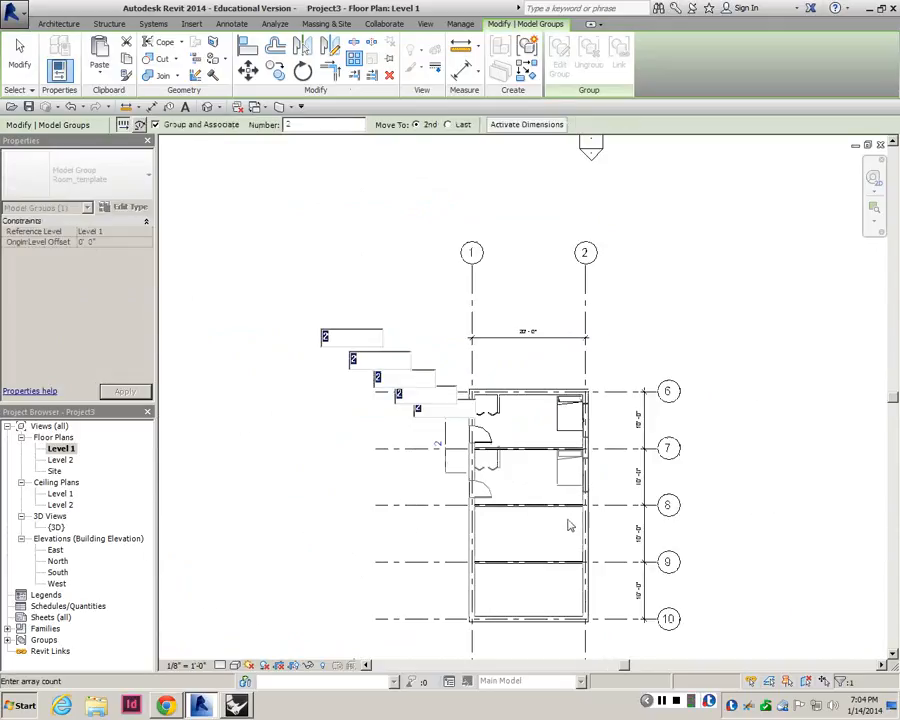
# - Set the room group's array count to 4 to fill the units down to grid 10
pyautogui.scroll(2, 568, 526)
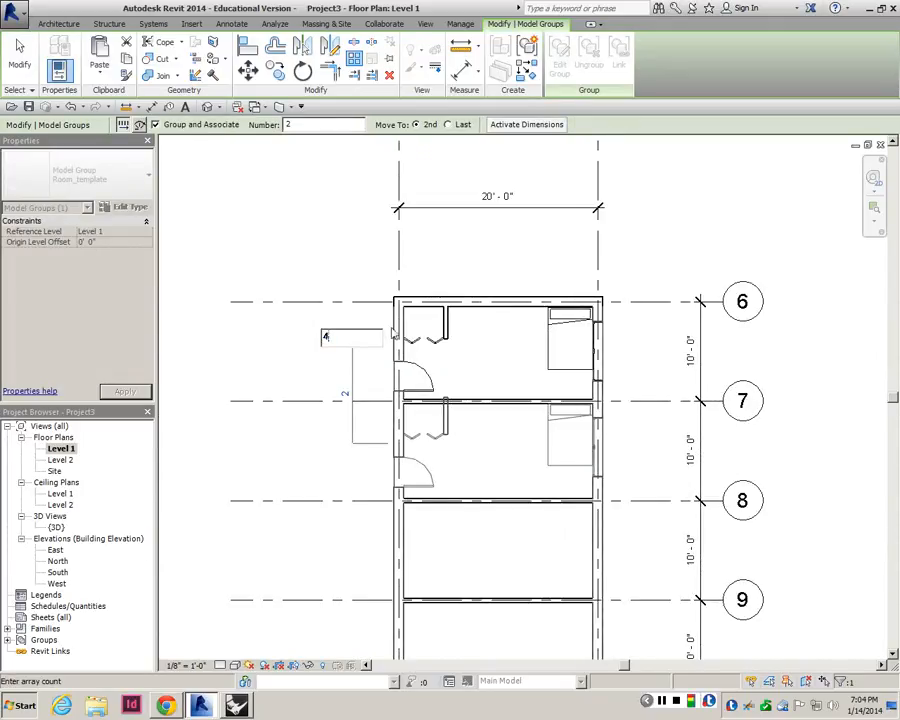
pyautogui.write('4')
pyautogui.press('Return')
pyautogui.scroll(1, 572, 470)
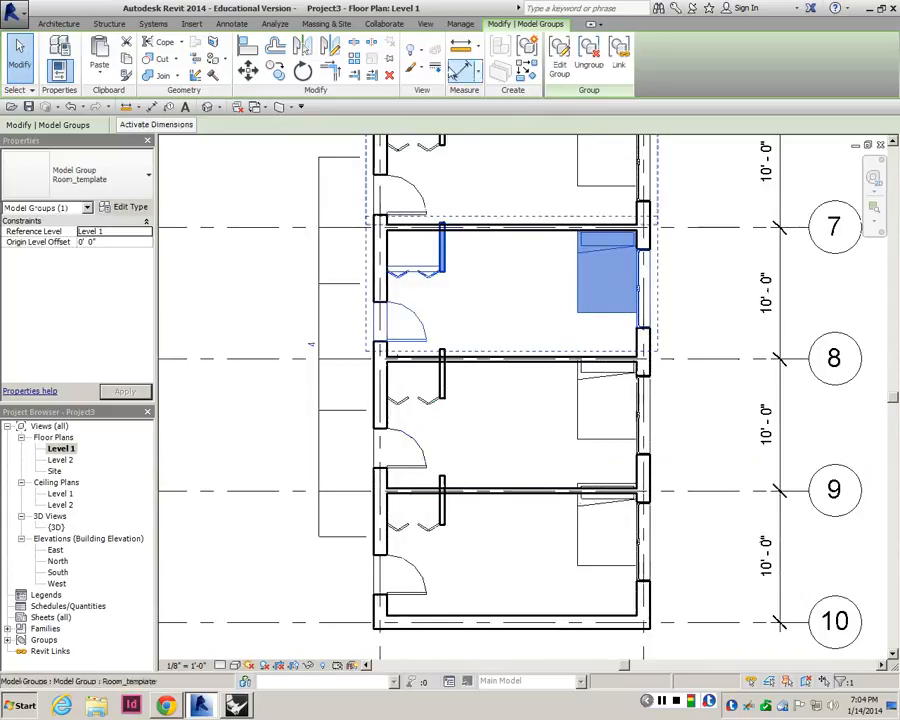
# - Try to move the room group between grids 8 and 9 so its bed's head meets the face of the grid 8 partition
pyautogui.click(558, 461)
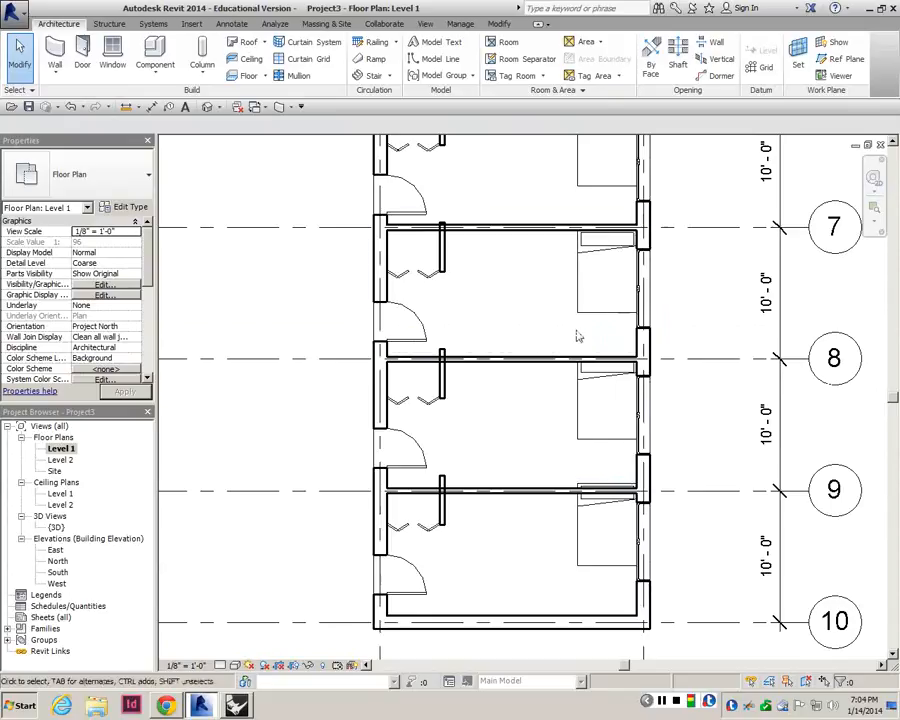
pyautogui.moveTo(578, 234); pyautogui.dragTo(562, 279, button='middle')
pyautogui.scroll(2, 565, 297)
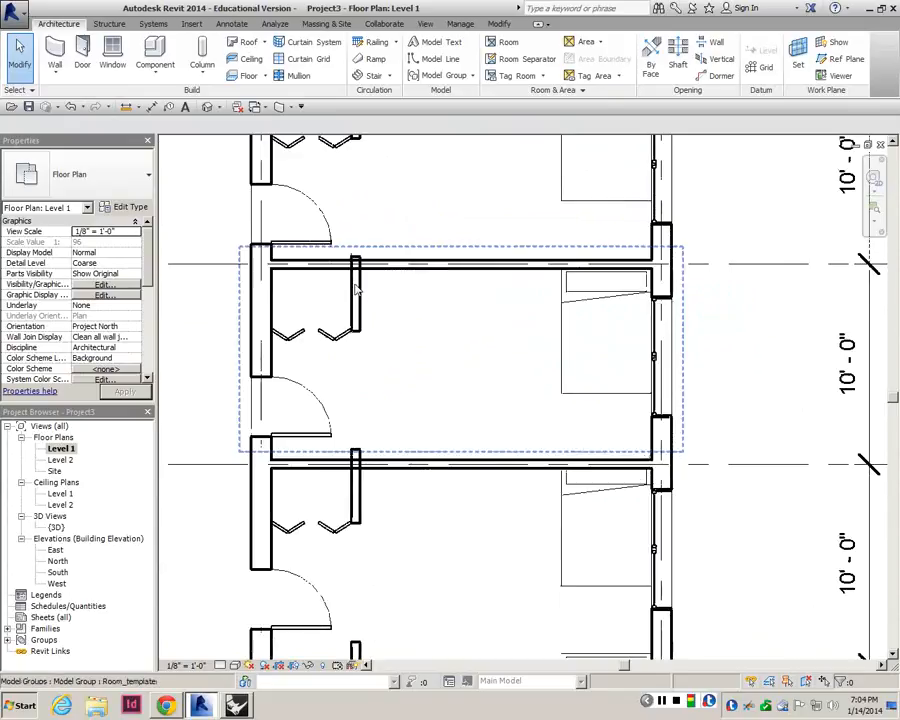
pyautogui.click(565, 525)
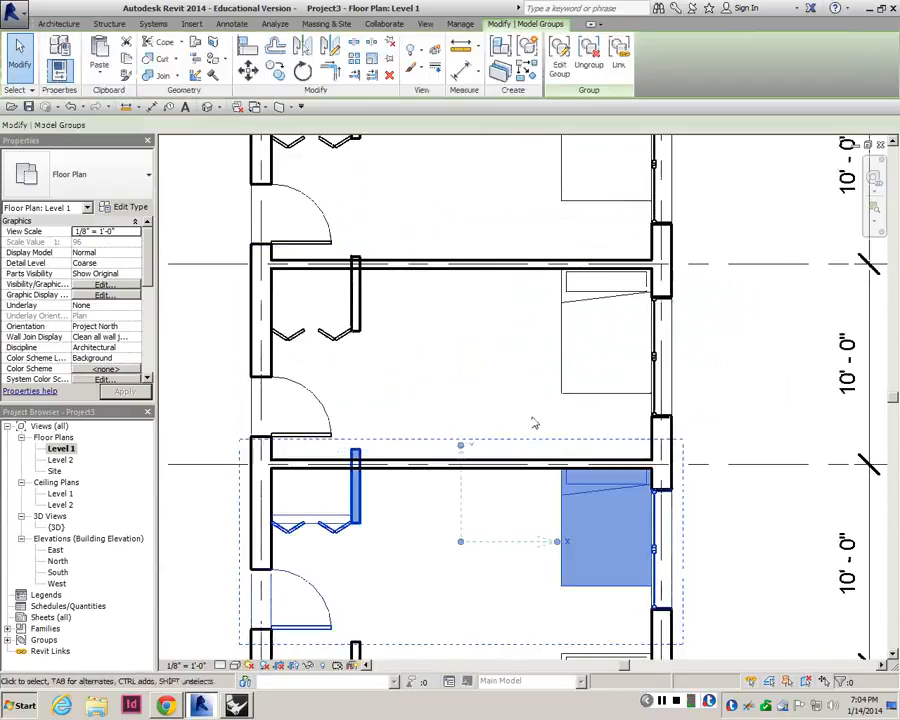
pyautogui.scroll(1, 535, 424)
pyautogui.press('m')
pyautogui.press('v')
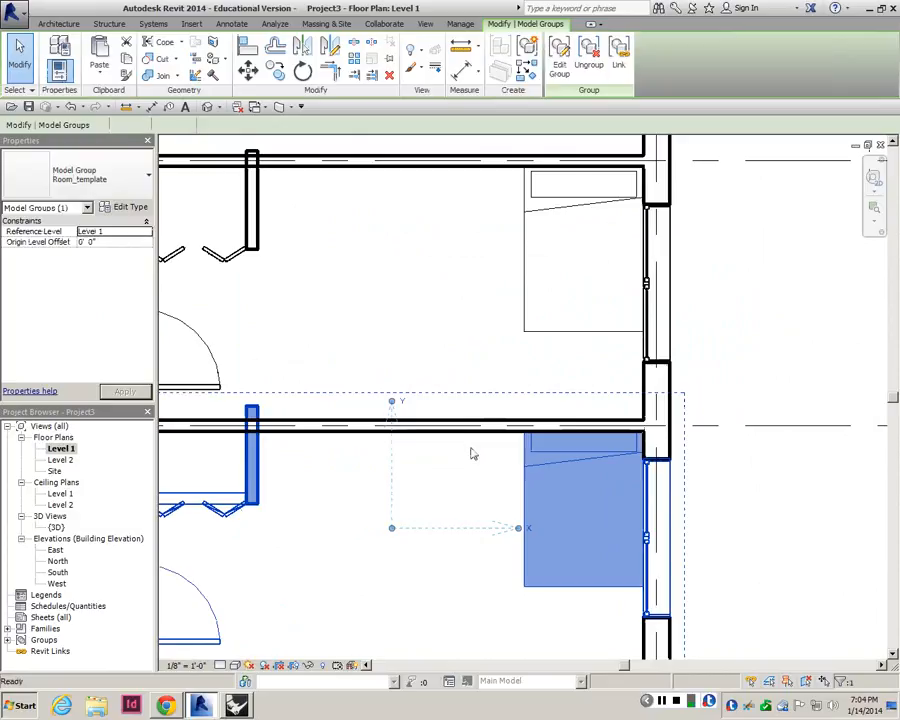
pyautogui.scroll(2, 530, 438)
pyautogui.click(520, 430)
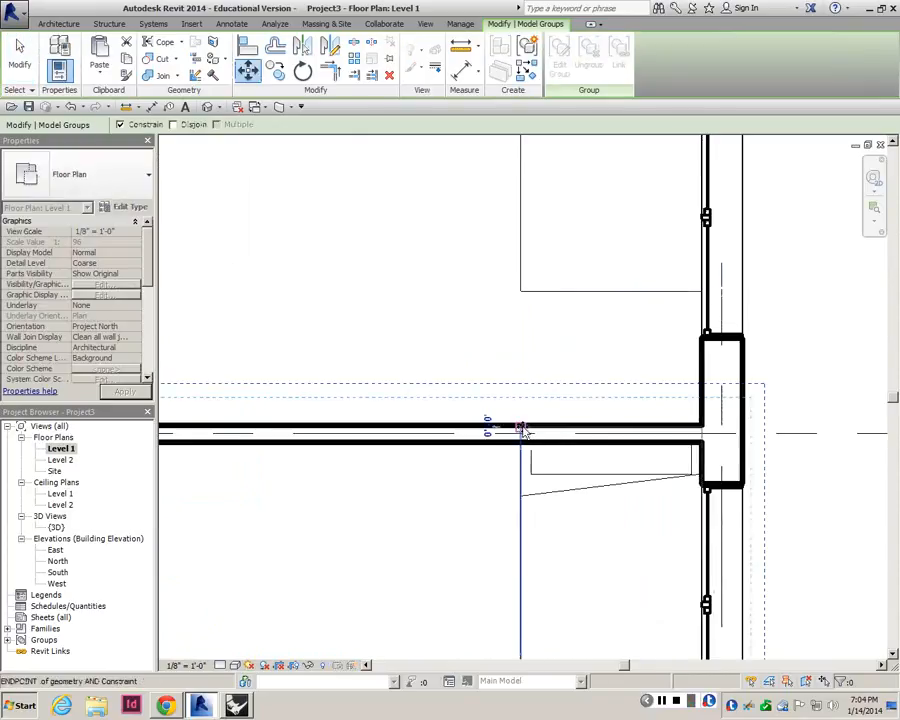
pyautogui.click(521, 434)
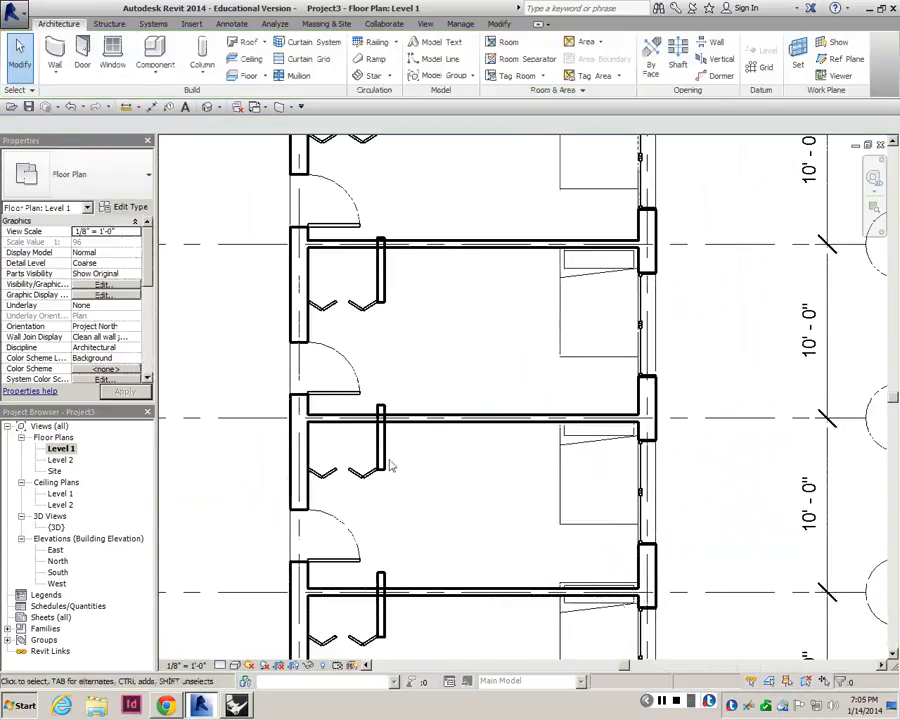
# - Try to move the room group between grids 8 and 9 by its closet wall's end onto the grid 8 partition's room-side face
pyautogui.click(382, 466)
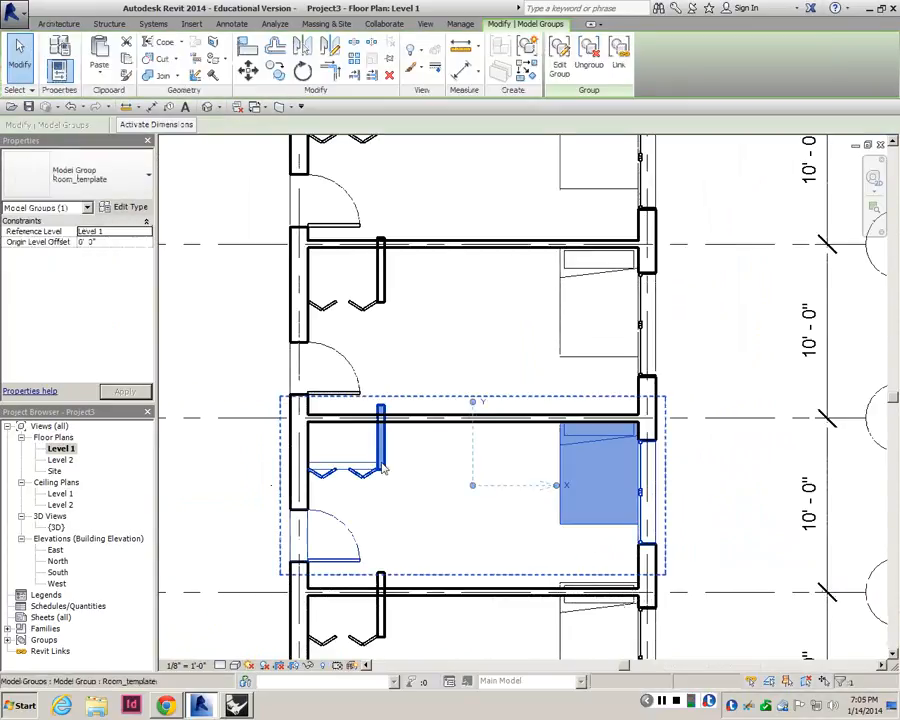
pyautogui.press('m')
pyautogui.press('v')
pyautogui.scroll(3, 390, 440)
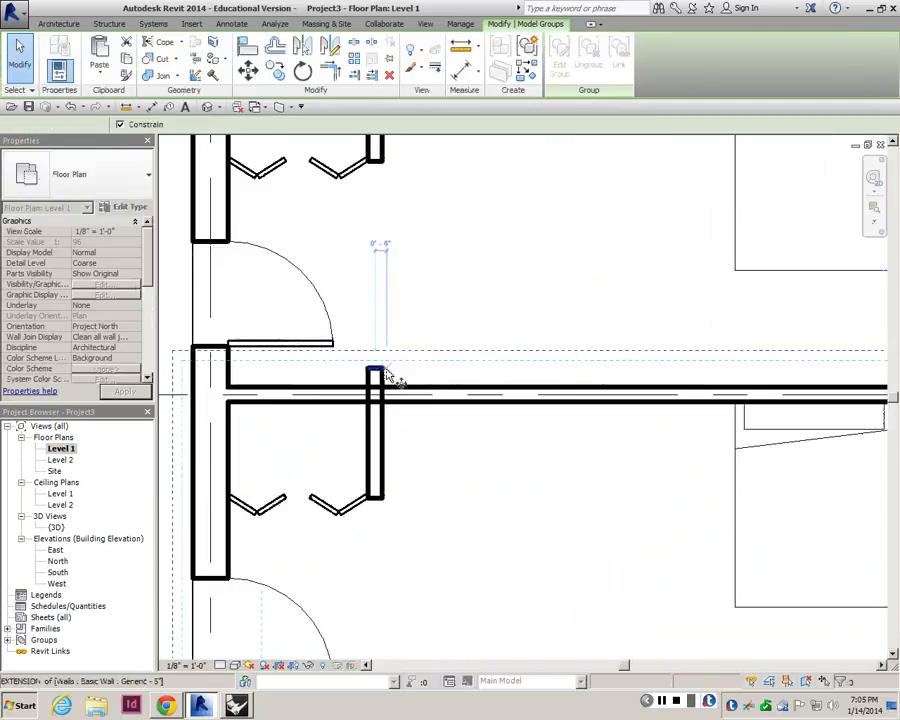
pyautogui.click(385, 406)
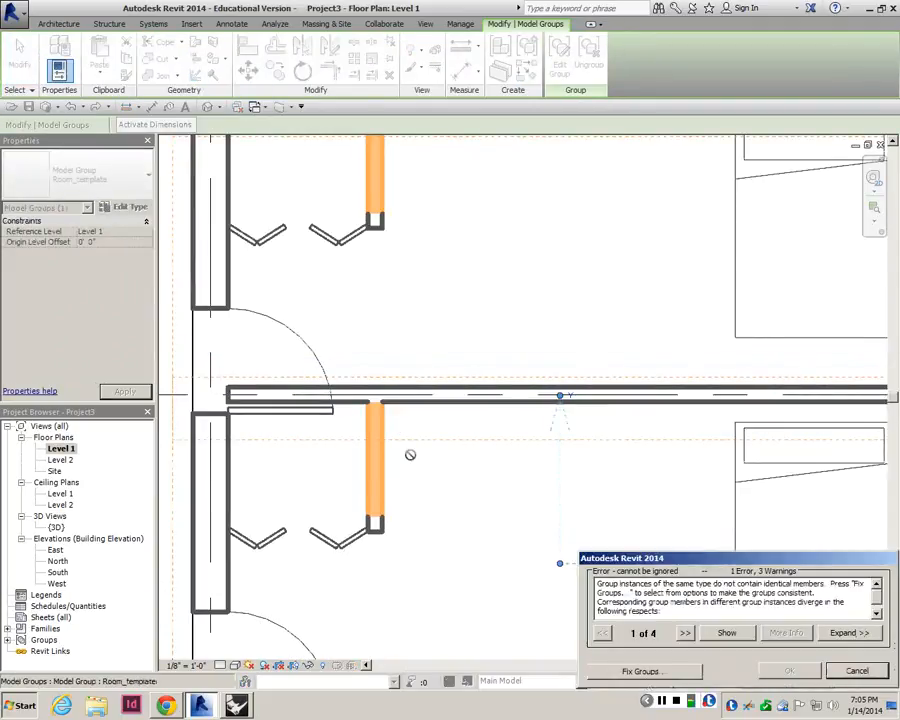
pyautogui.press('Escape')
# - Undo the array of the room group, leaving only the original in the unit between grids 6 and 7
pyautogui.scroll(-3, 496, 454)
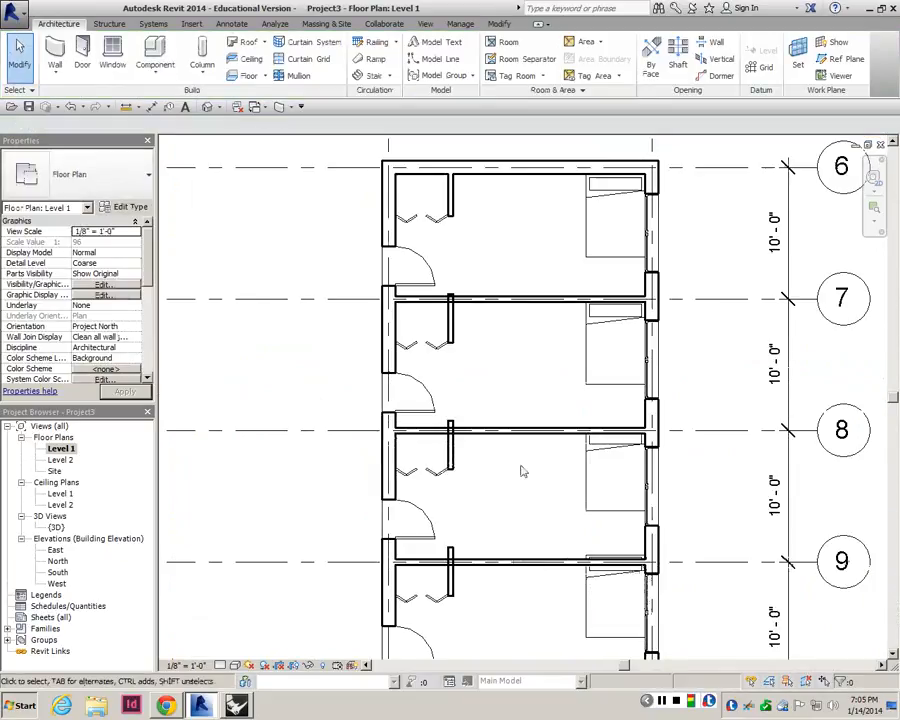
pyautogui.click(547, 491)
pyautogui.hotkey('ctrl', 'z')
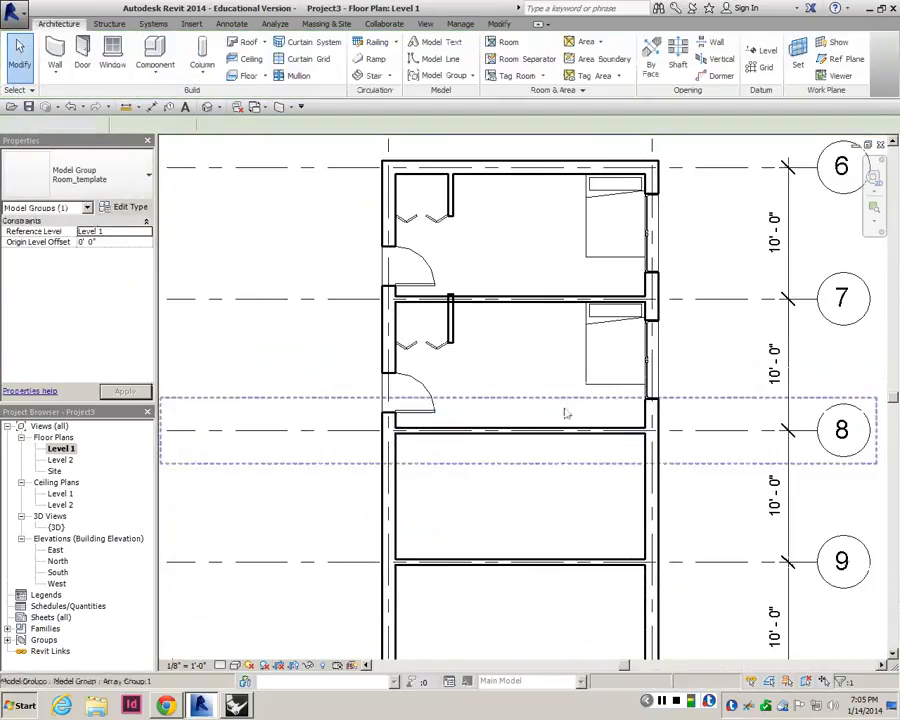
pyautogui.hotkey('ctrl', 'z')
pyautogui.click(588, 258)
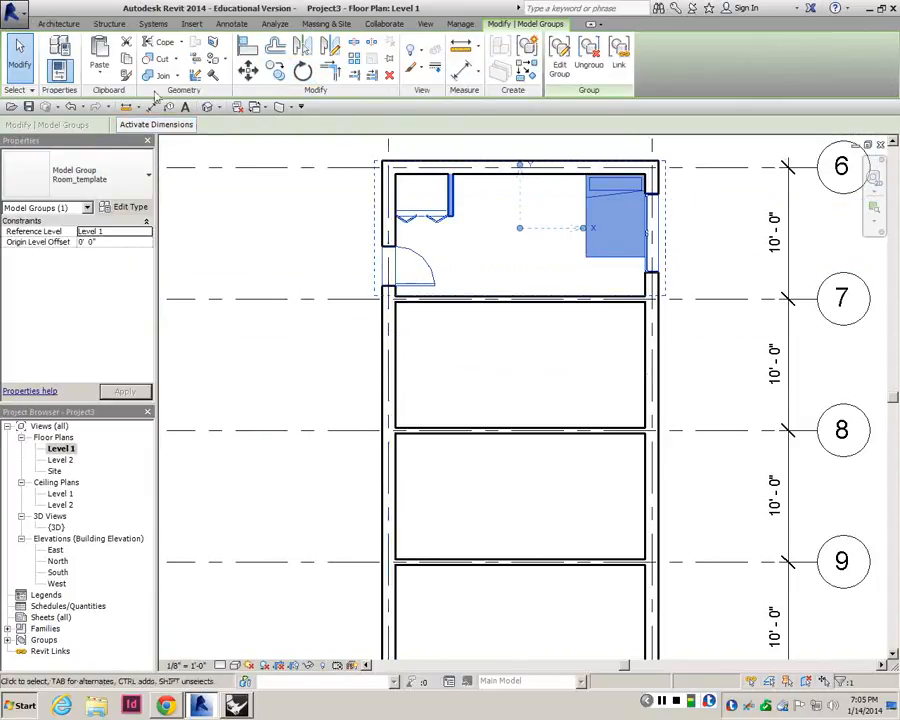
pyautogui.click(276, 72)
pyautogui.scroll(2, 650, 185)
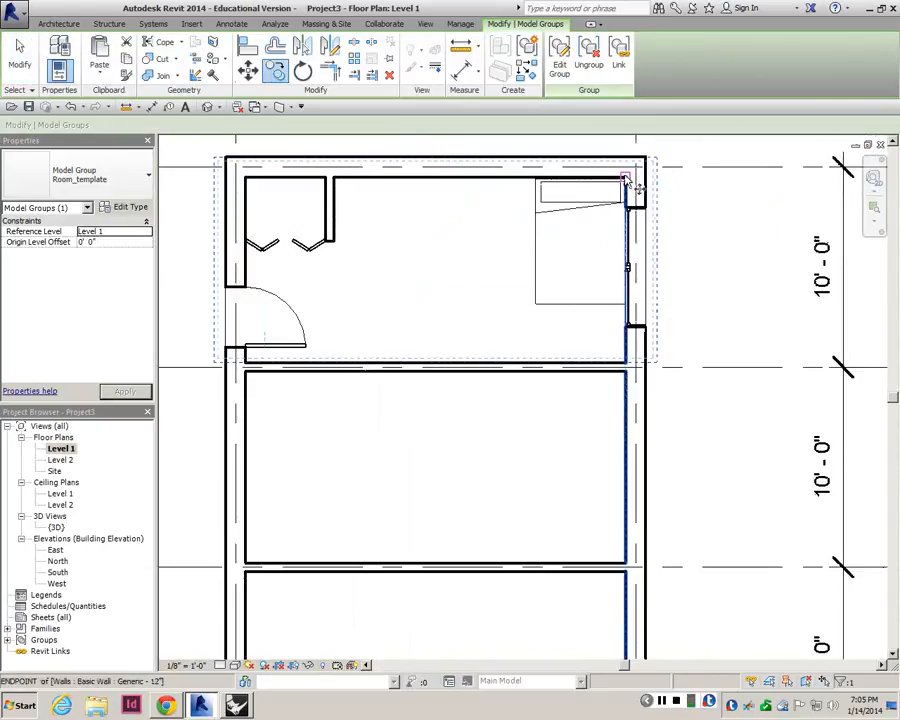
pyautogui.click(625, 177)
pyautogui.press('Escape')
pyautogui.press('Escape')
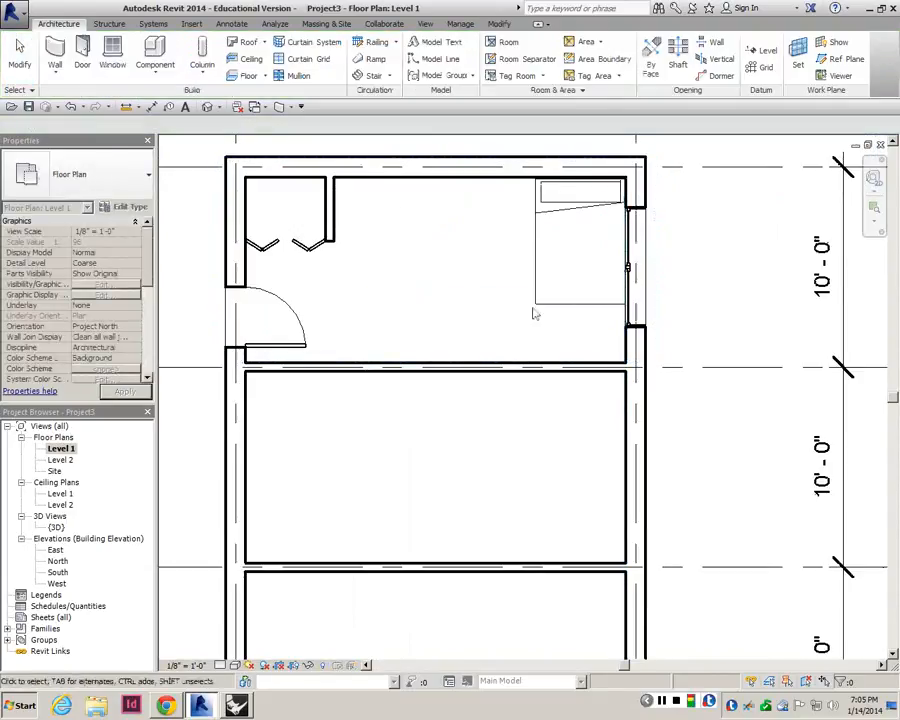
# - Copy the Room_template group from the unit between grids 6 and 7 into the unit between grids 7 and 8, matching inner wall corners
pyautogui.click(537, 306)
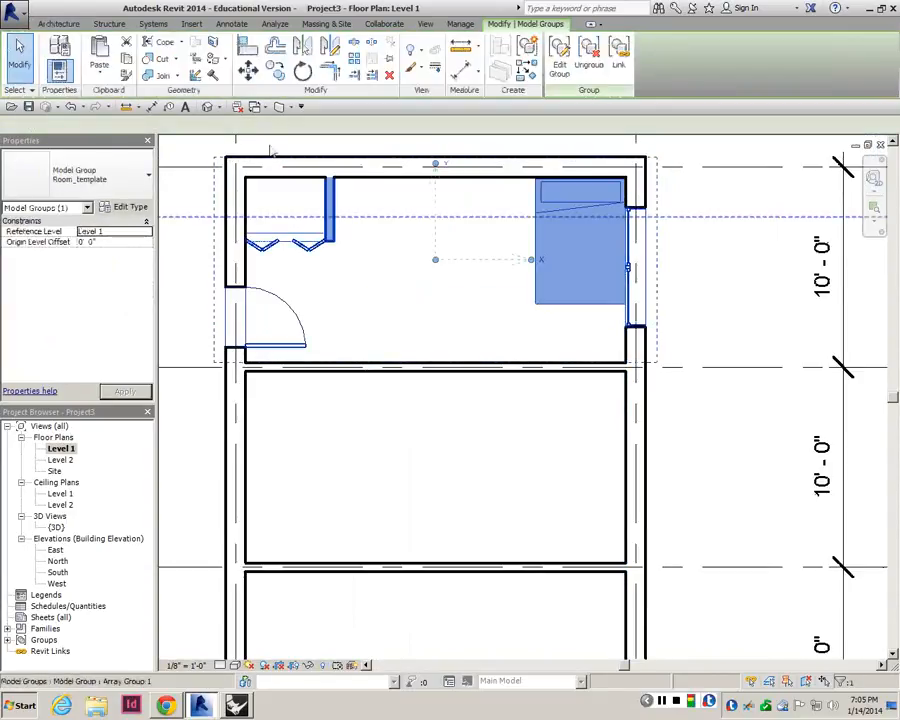
pyautogui.click(278, 74)
pyautogui.click(631, 183)
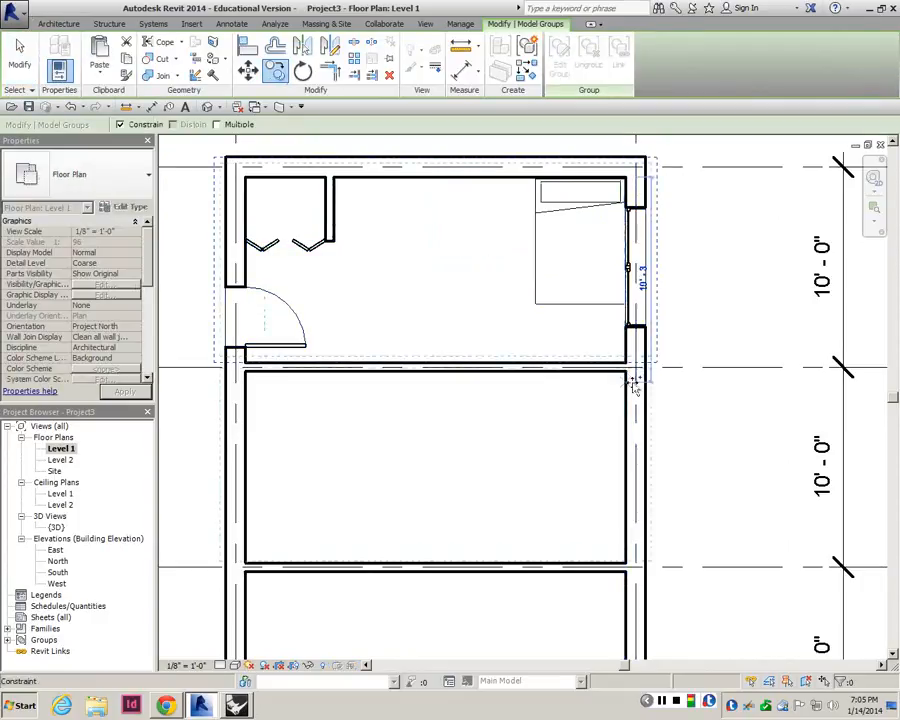
pyautogui.click(626, 371)
# - Copy the Room_template group from the unit between grids 7 and 8 into the unit between grids 8 and 9
pyautogui.scroll(-4, 595, 306)
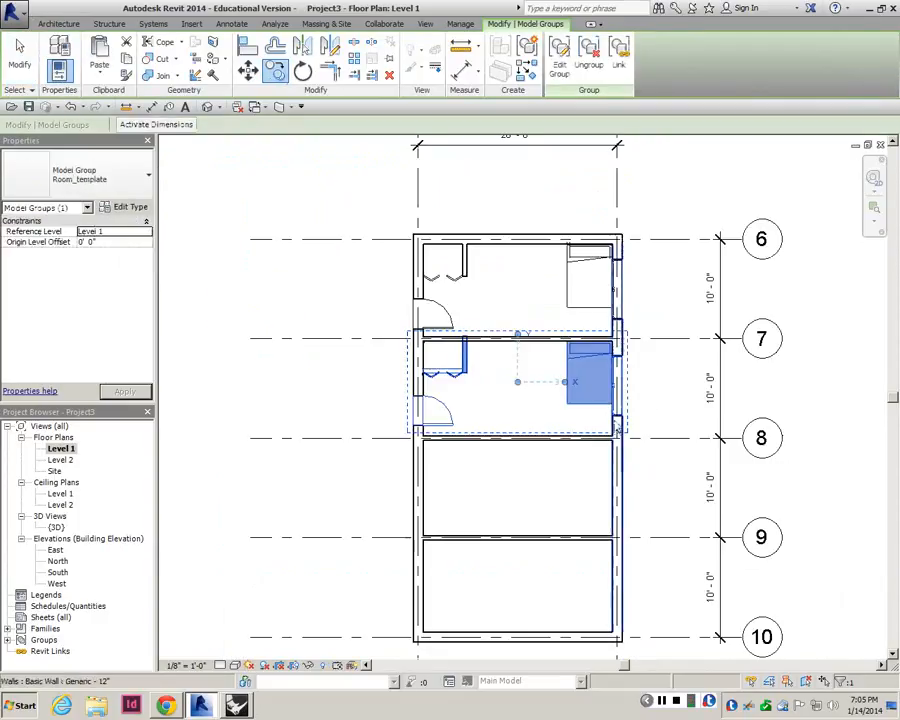
pyautogui.scroll(3, 610, 431)
pyautogui.click(284, 76)
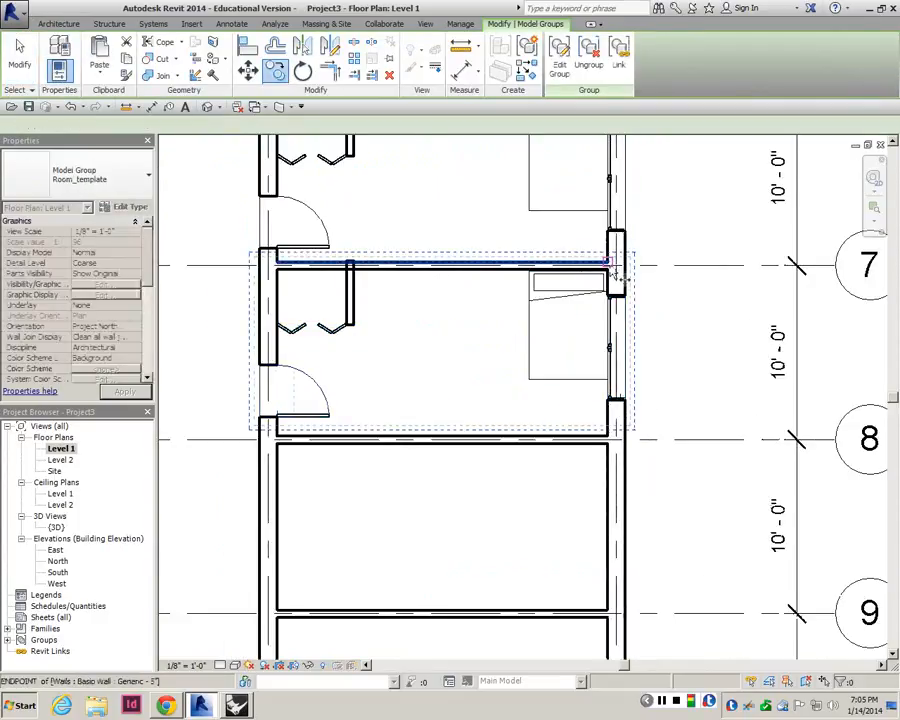
pyautogui.click(610, 263)
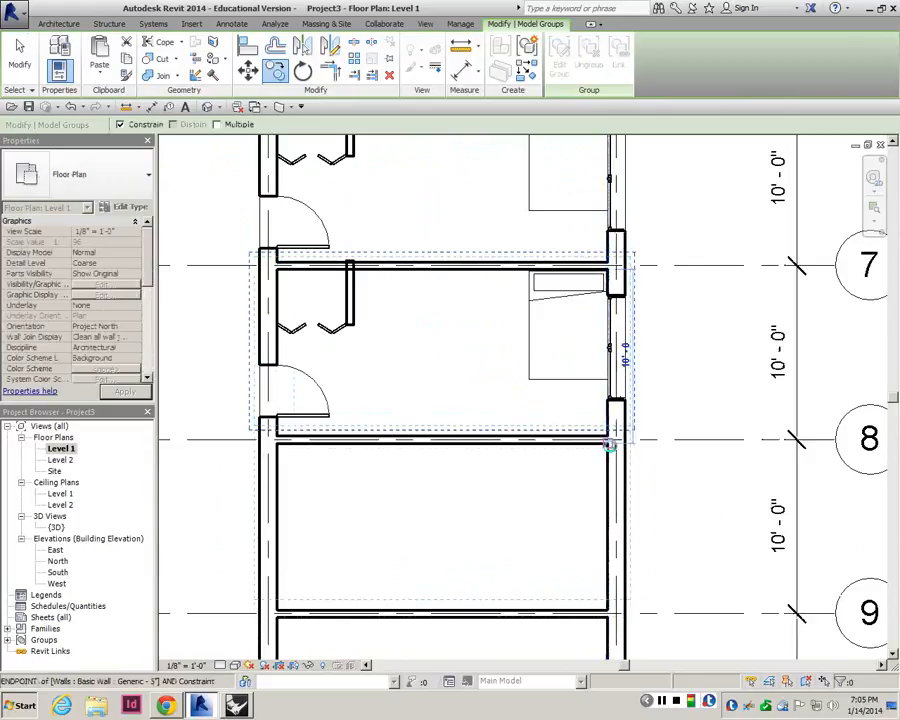
pyautogui.click(610, 437)
# - Copy the Room_template group from the unit between grids 8 and 9 into the unit between grids 9 and 10, matching inner wall corners
pyautogui.moveTo(610, 437); pyautogui.dragTo(595, 342, button='middle')
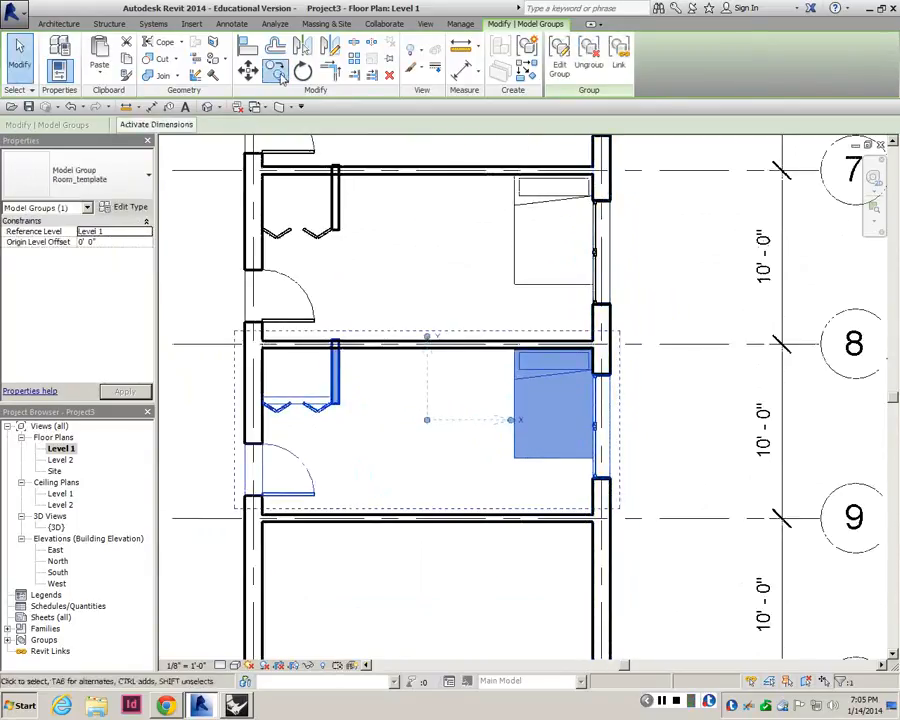
pyautogui.click(595, 350)
pyautogui.scroll(-2, 596, 352)
pyautogui.scroll(2, 596, 470)
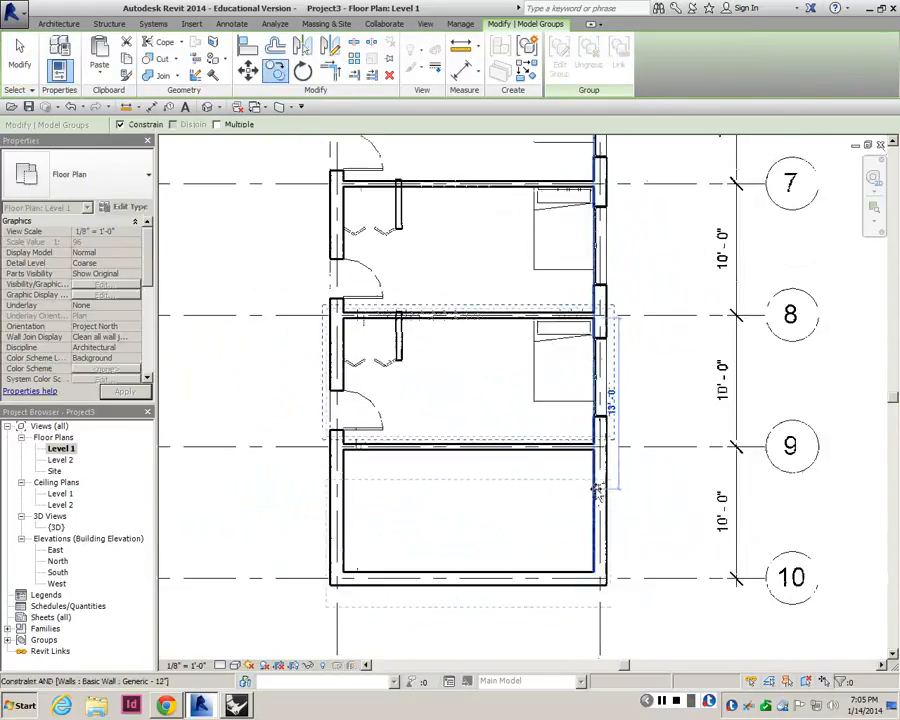
pyautogui.click(595, 437)
pyautogui.press('Escape')
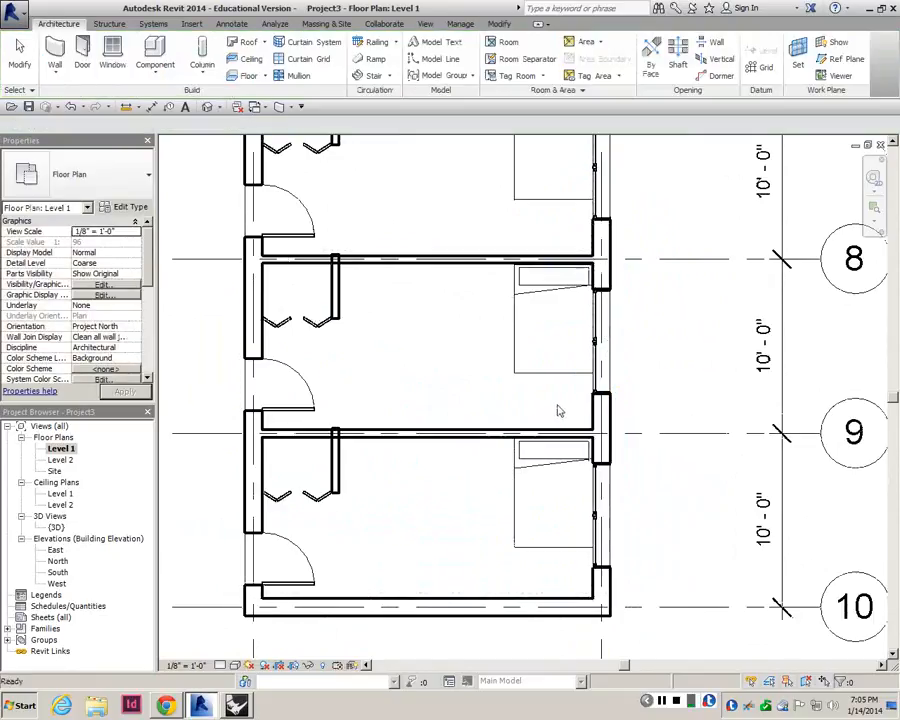
# - Examine the copied room groups and how the closet wall meets the grid 9 partition
pyautogui.scroll(-3, 558, 410)
pyautogui.scroll(4, 418, 375)
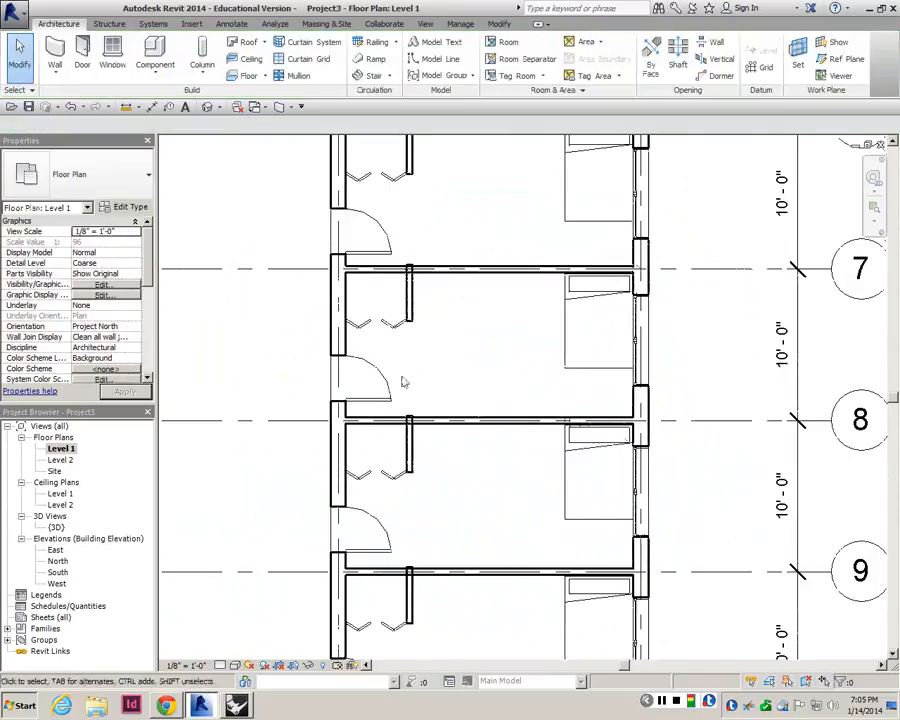
pyautogui.scroll(-3, 418, 375)
pyautogui.scroll(2, 385, 410)
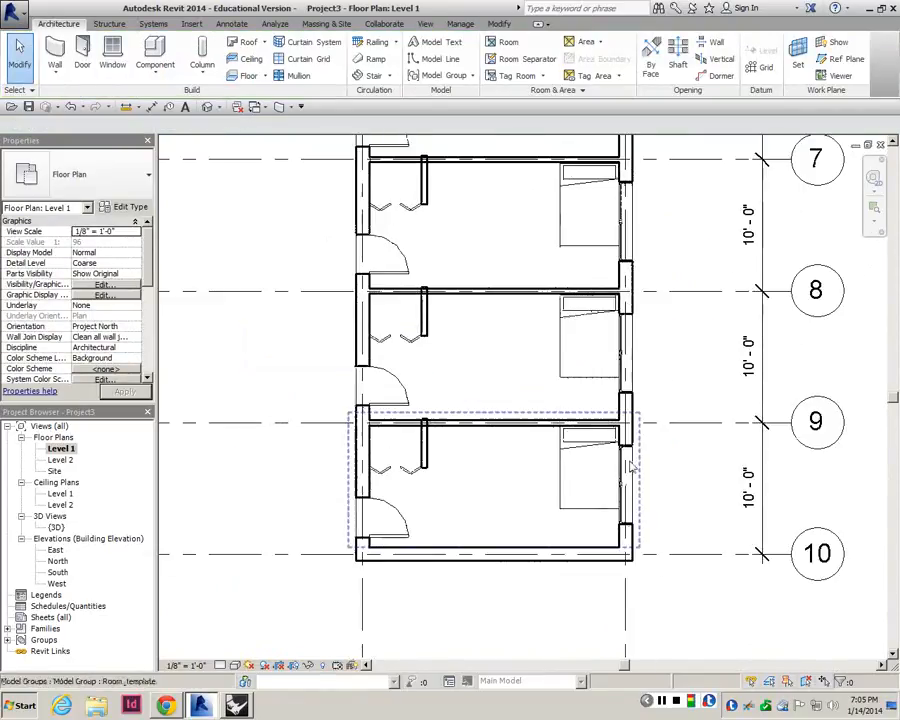
pyautogui.scroll(1, 400, 495)
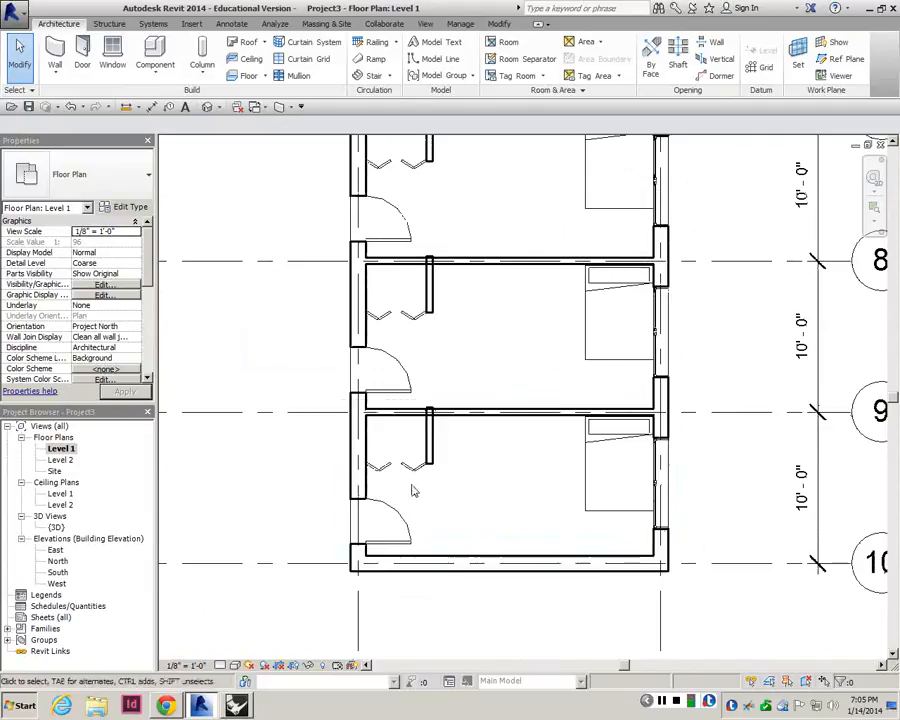
pyautogui.scroll(2, 463, 506)
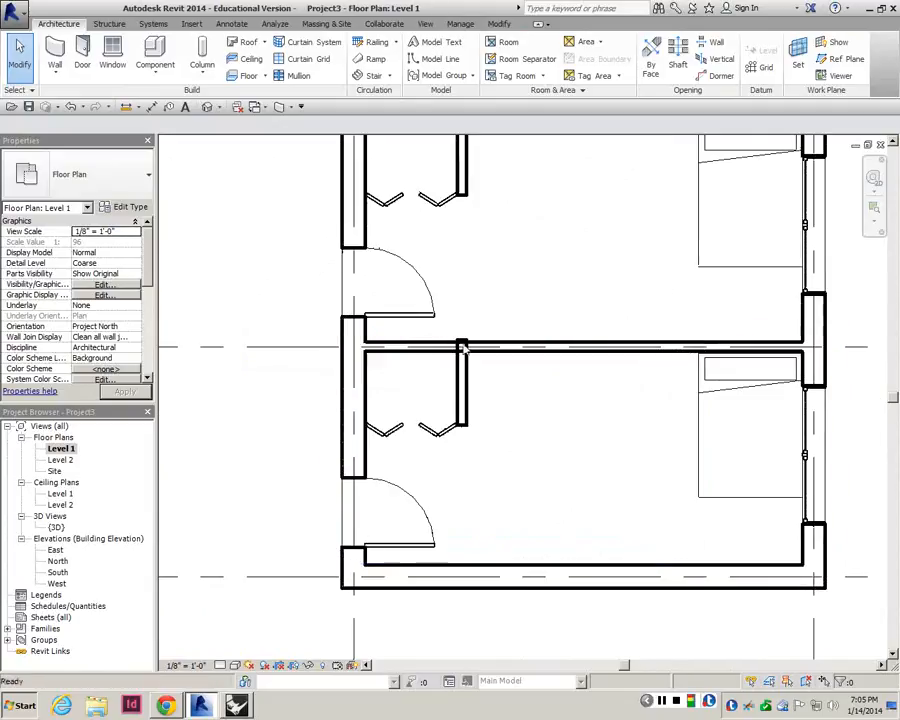
pyautogui.scroll(2, 463, 347)
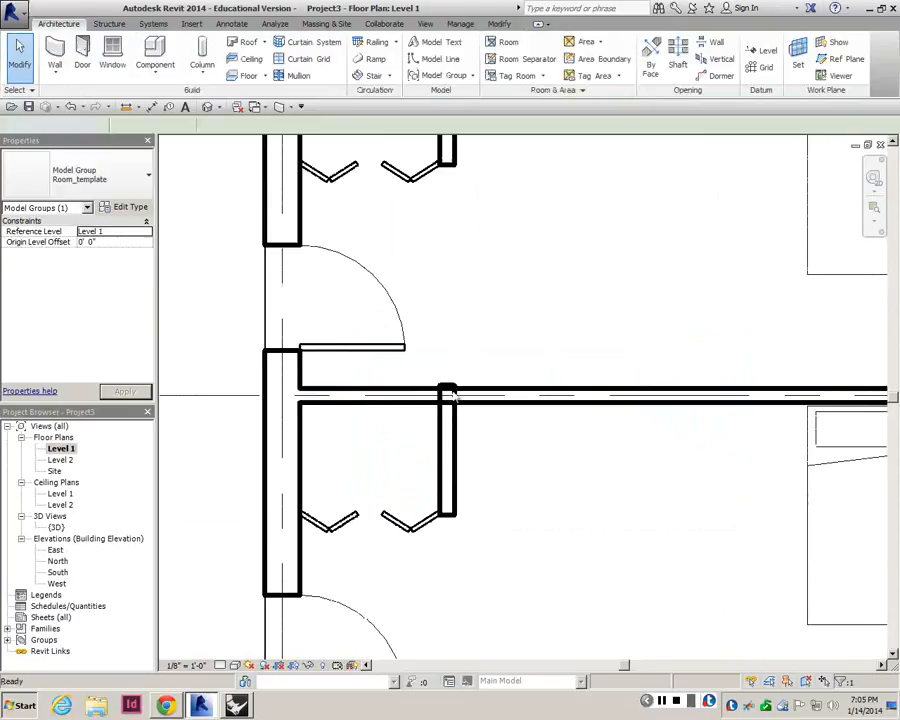
pyautogui.press('Escape')
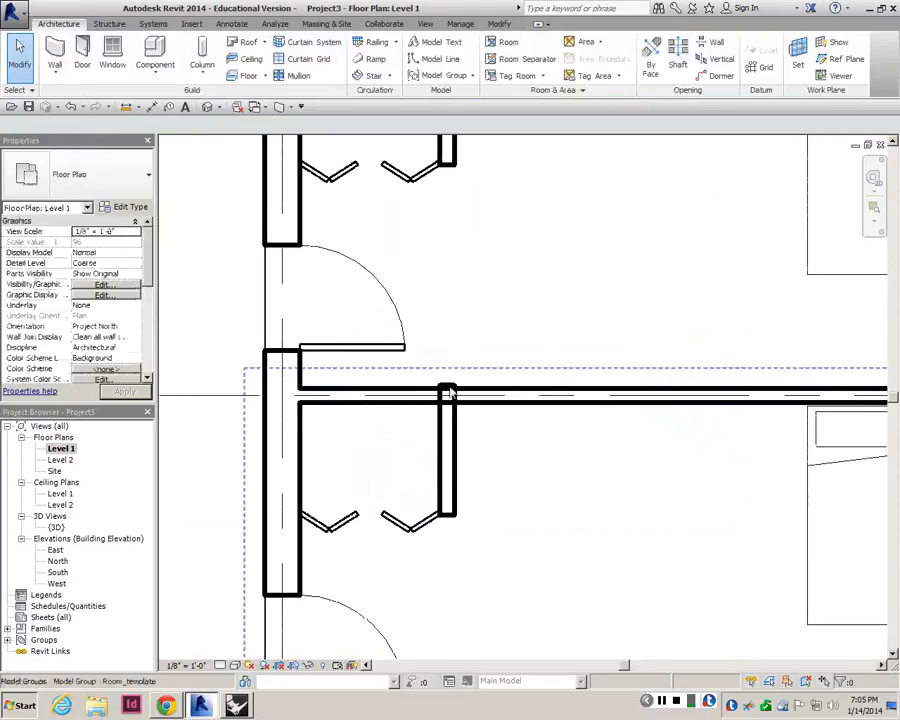
# - Edit the Room_template group between grids 9 and 10, shortening the closet wall to the grid 9 partition's room-side face, and finish editing
pyautogui.scroll(-2, 452, 395)
pyautogui.click(452, 393)
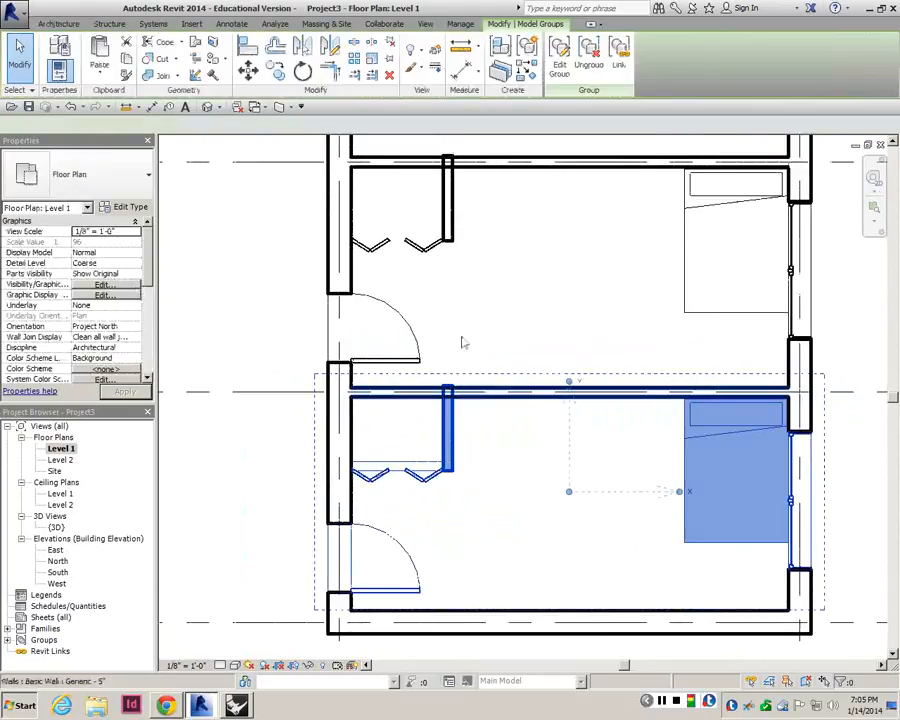
pyautogui.click(556, 70)
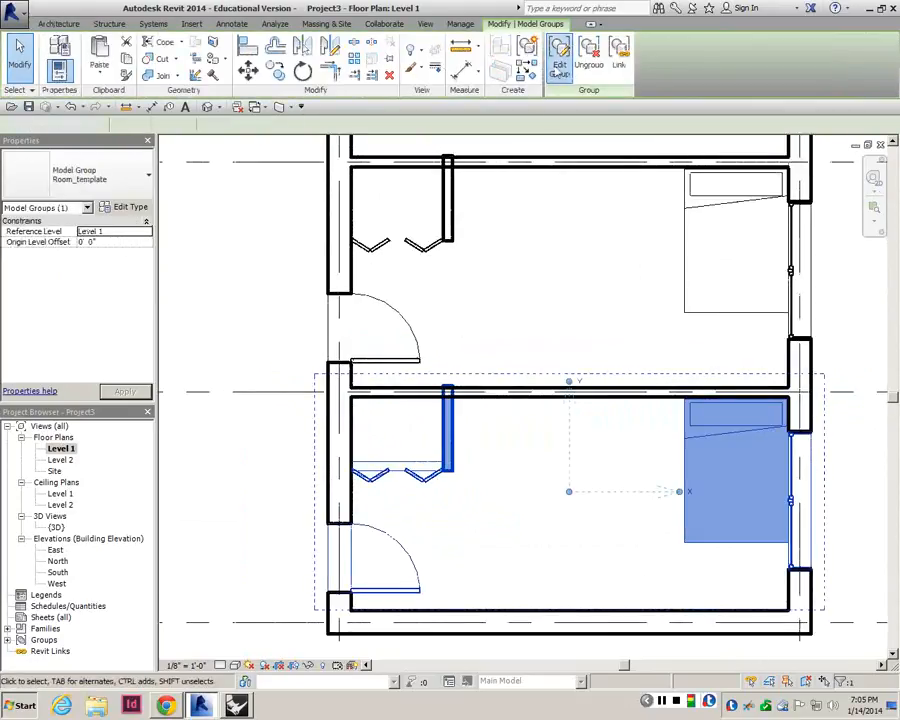
pyautogui.scroll(2, 452, 392)
pyautogui.click(455, 393)
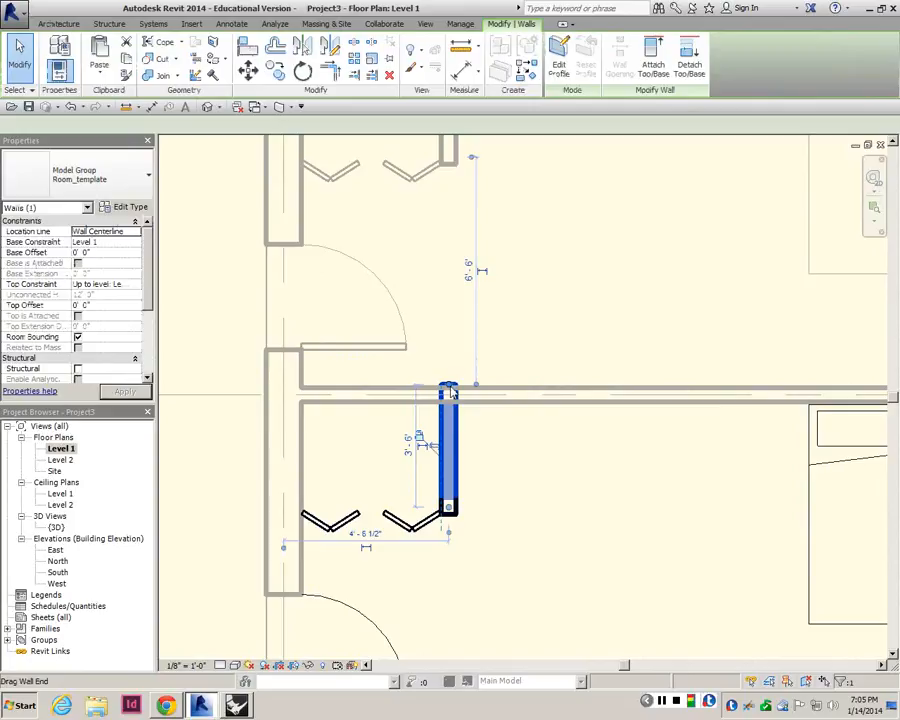
pyautogui.click(455, 377)
pyautogui.scroll(-3, 454, 377)
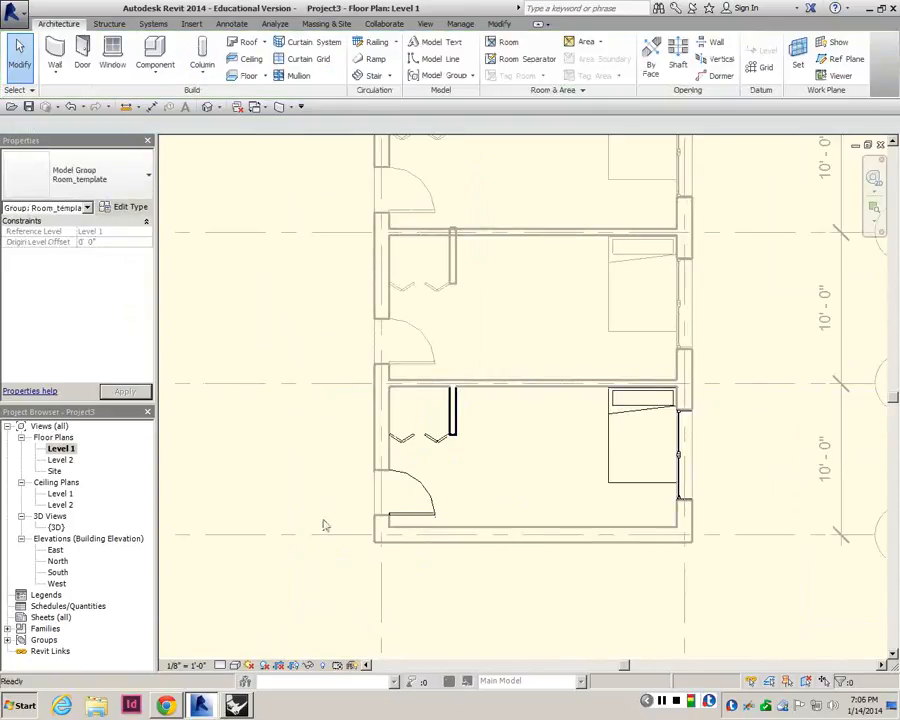
pyautogui.scroll(-3, 460, 260)
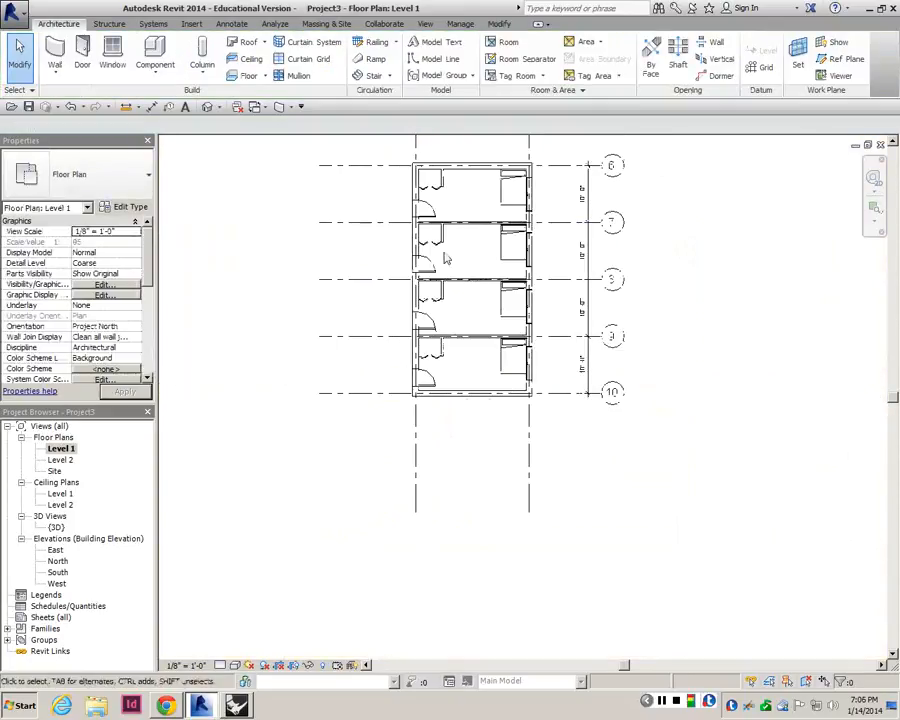
# - Examine the closet wall ends and room layouts in all four units between grids 6 and 10
pyautogui.scroll(-1, 452, 280)
pyautogui.scroll(2, 466, 320)
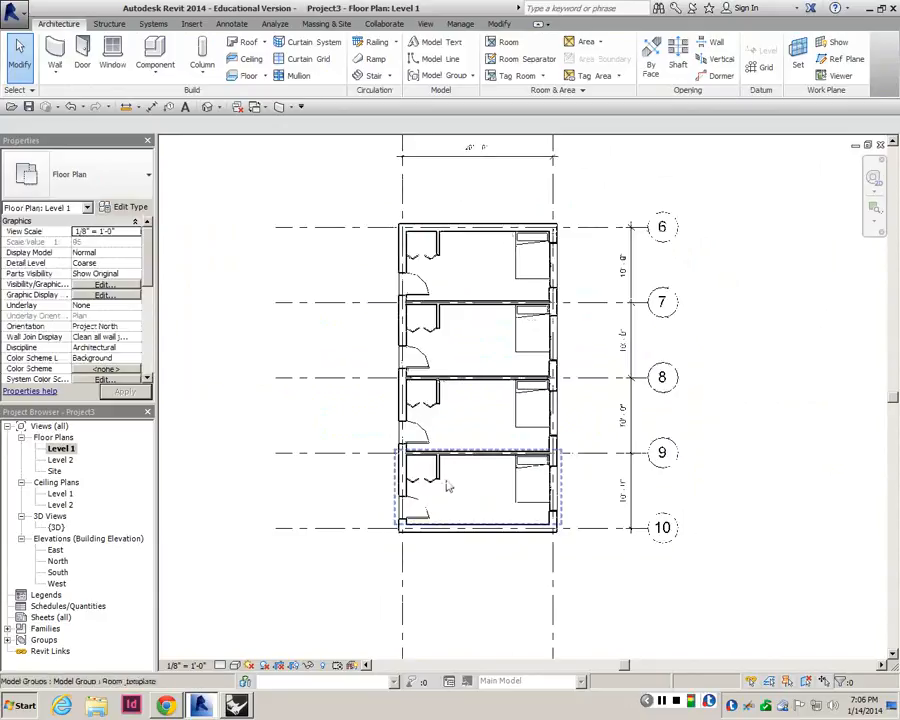
pyautogui.moveTo(450, 483); pyautogui.dragTo(396, 443, button='middle')
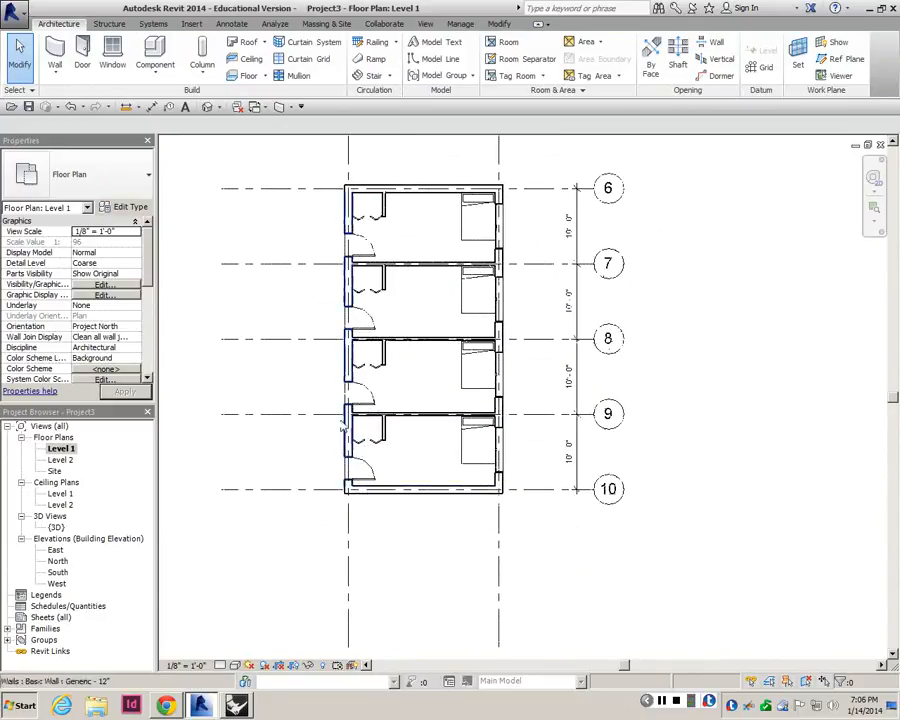
pyautogui.scroll(1, 440, 435)
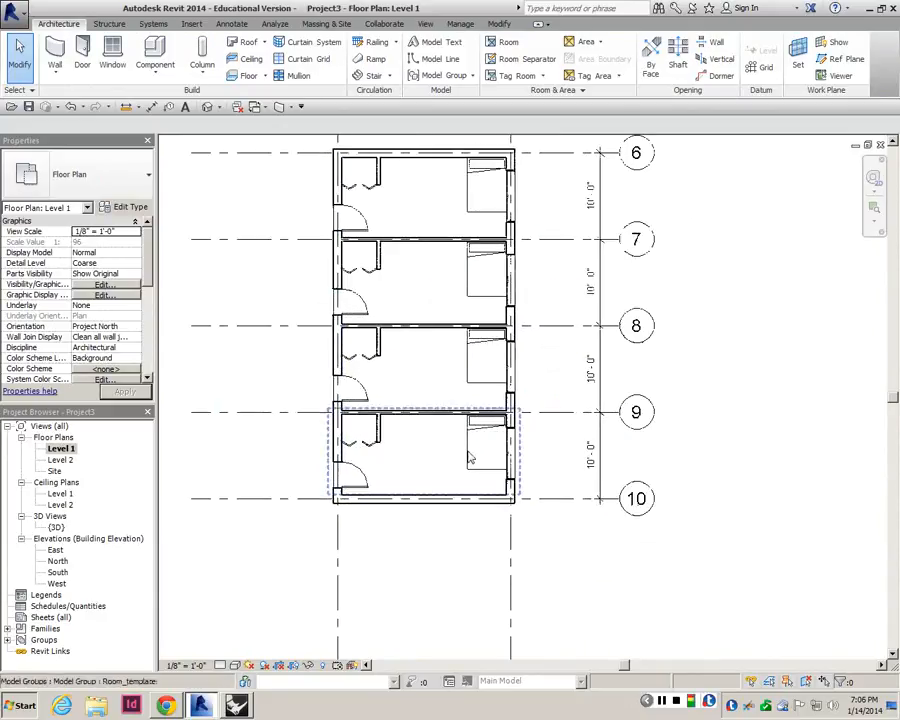
pyautogui.click(470, 457)
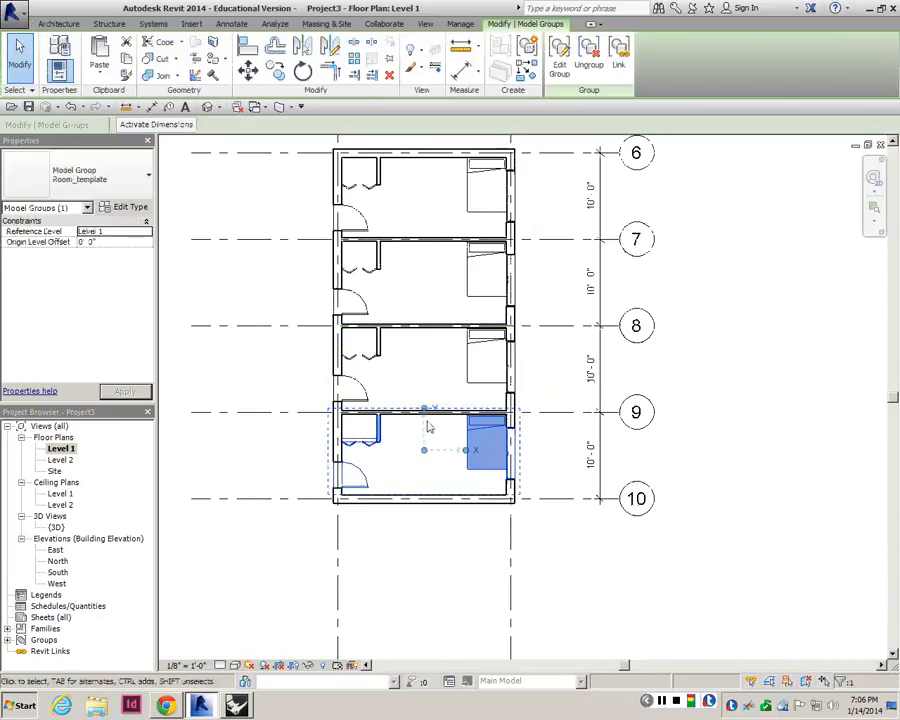
pyautogui.press('Escape')
pyautogui.scroll(4, 436, 207)
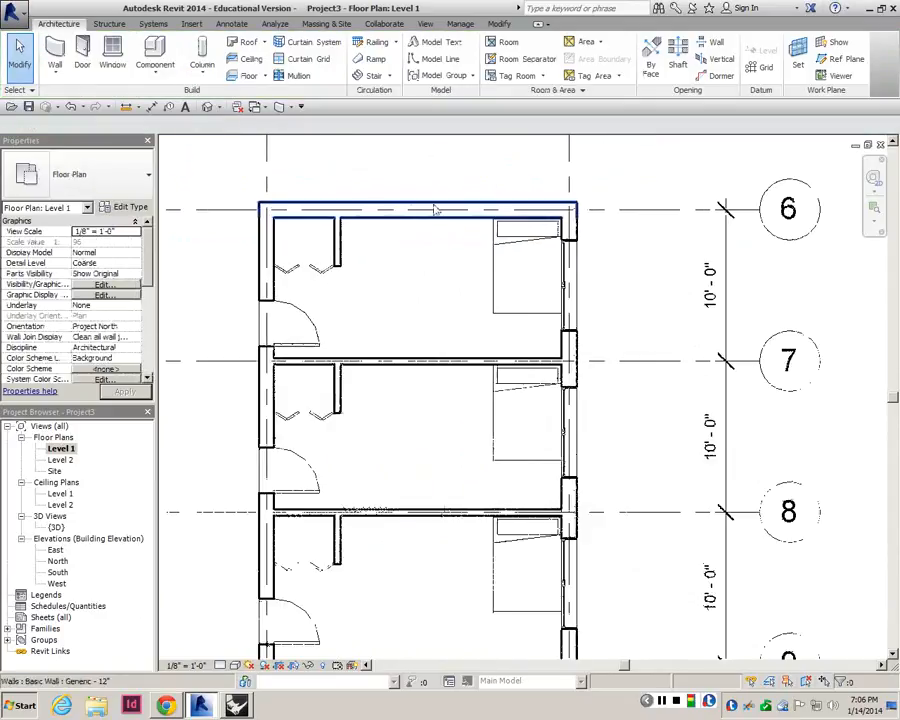
pyautogui.scroll(-1, 430, 207)
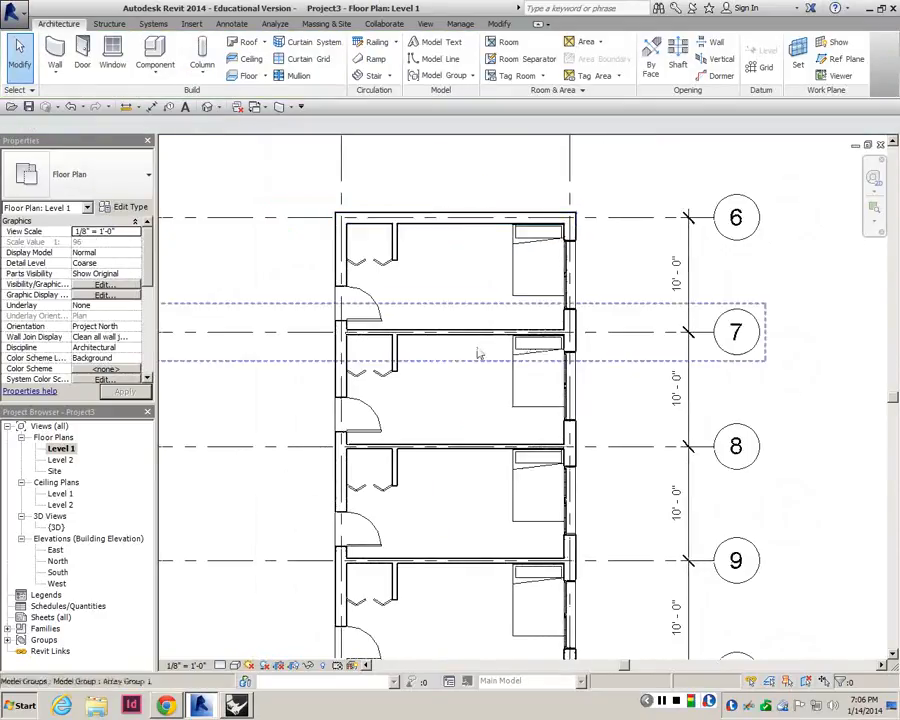
pyautogui.scroll(-2, 488, 368)
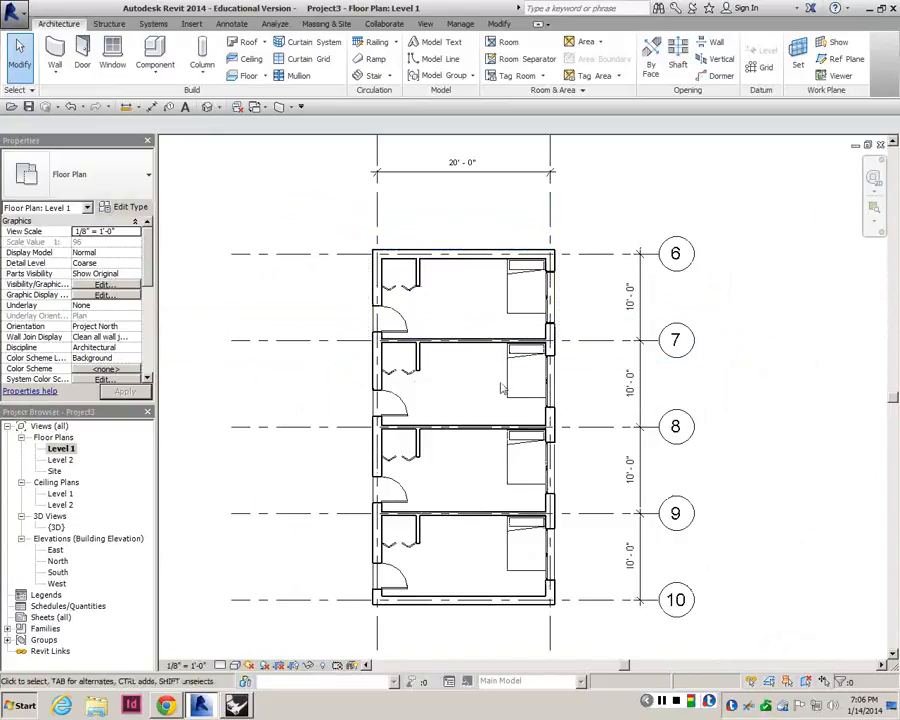
pyautogui.scroll(4, 468, 262)
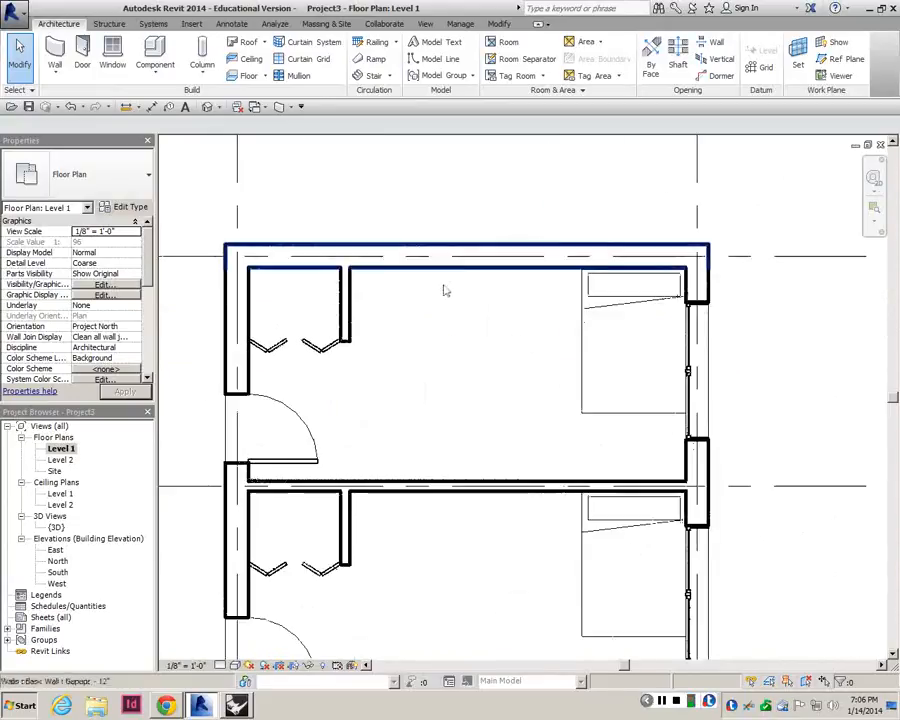
# - Edit the Room_template group between grids 6 and 7, adding a 60" x 30" Desk against the grid 6 wall beside the closet wall, and finish editing
pyautogui.click(586, 330)
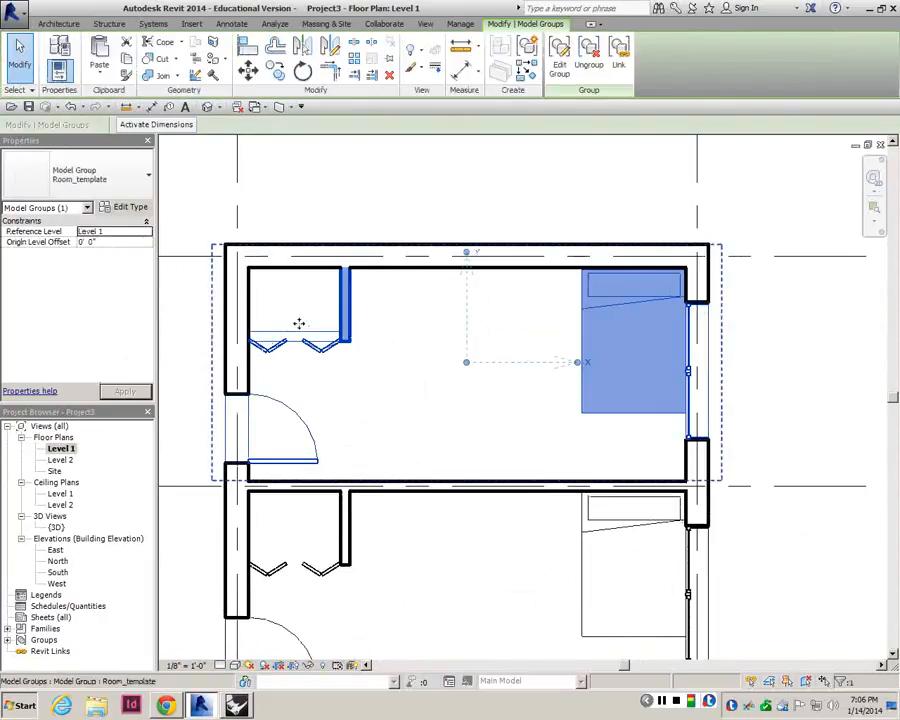
pyautogui.scroll(-3, 354, 315)
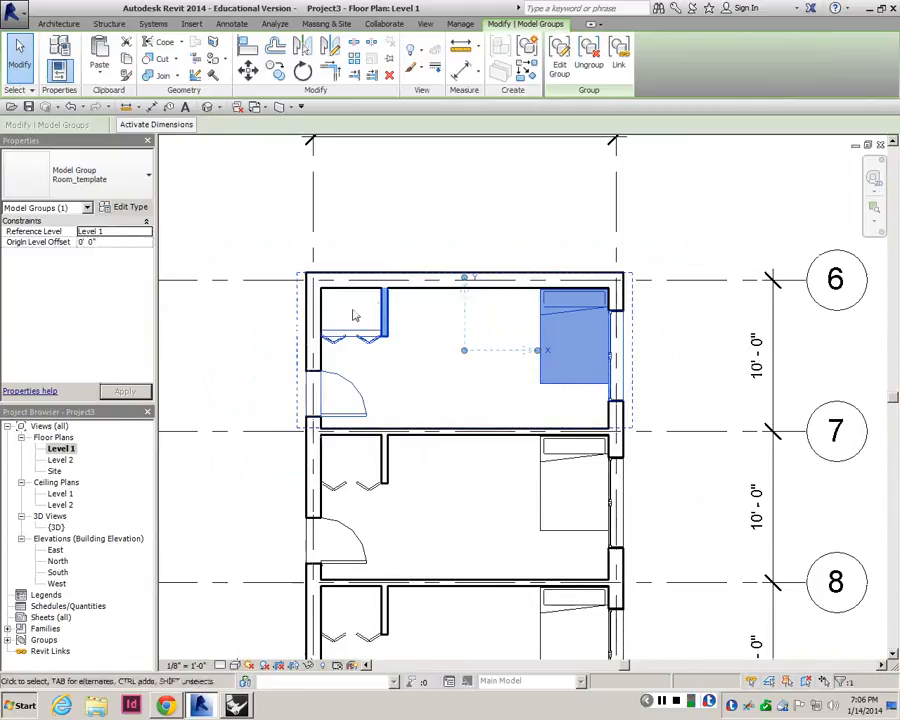
pyautogui.scroll(-1, 408, 305)
pyautogui.doubleClick(521, 272)
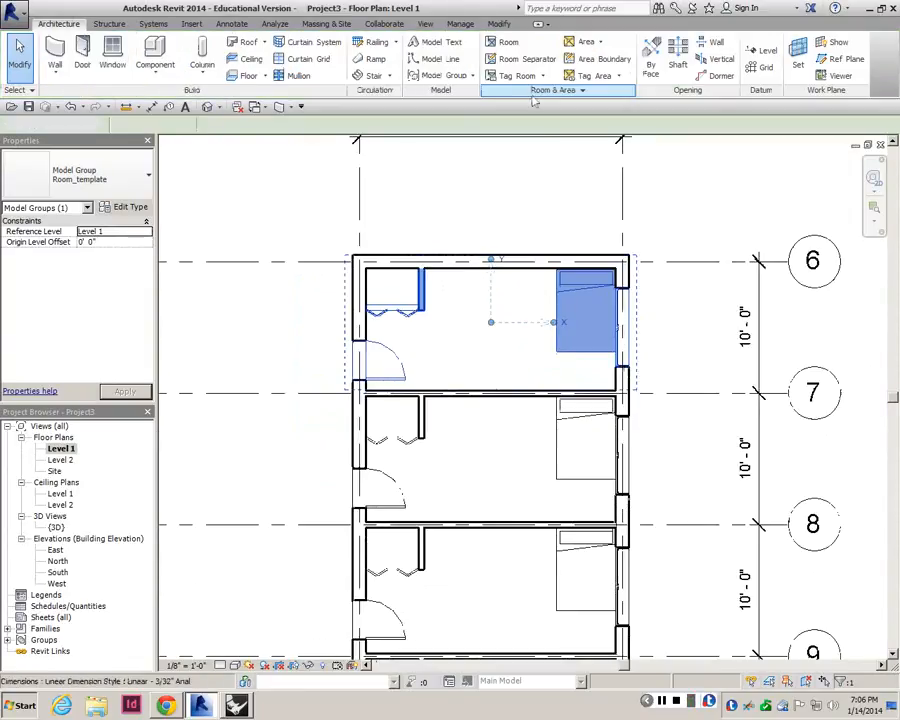
pyautogui.scroll(2, 586, 352)
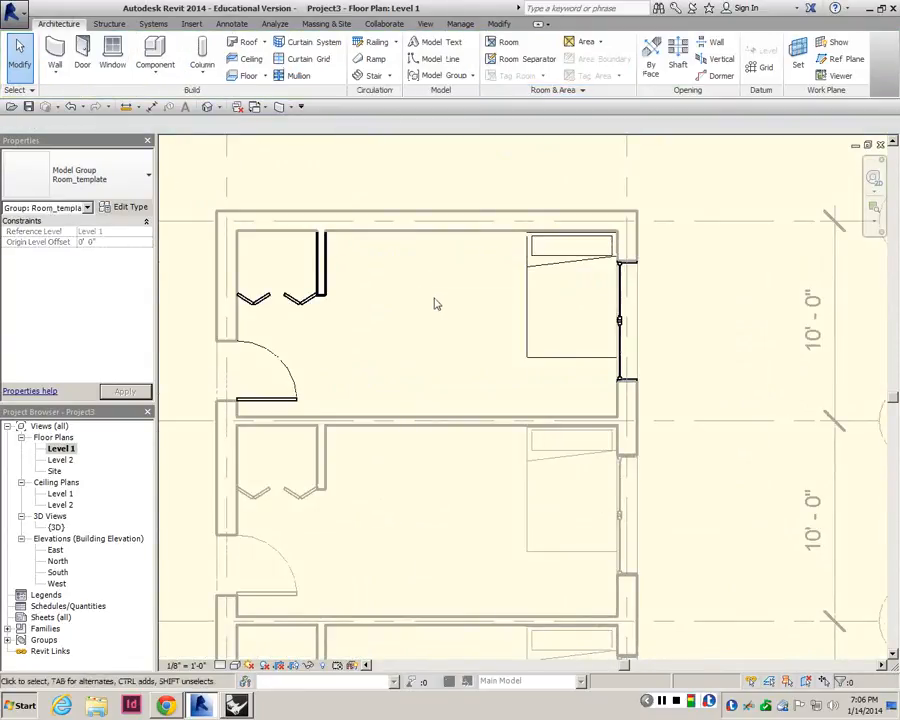
pyautogui.scroll(-1, 335, 289)
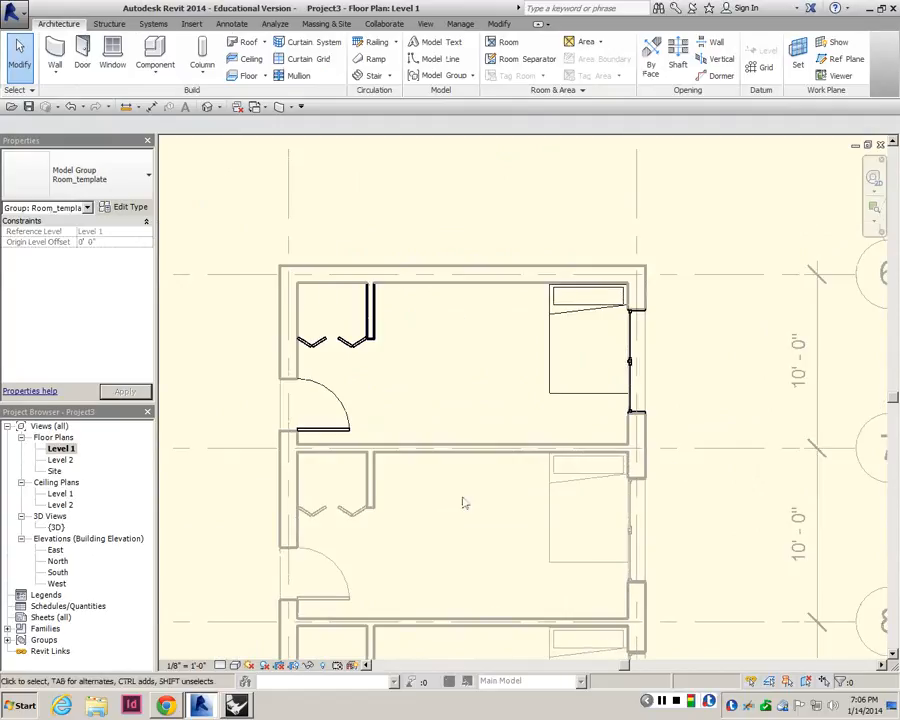
pyautogui.click(175, 178)
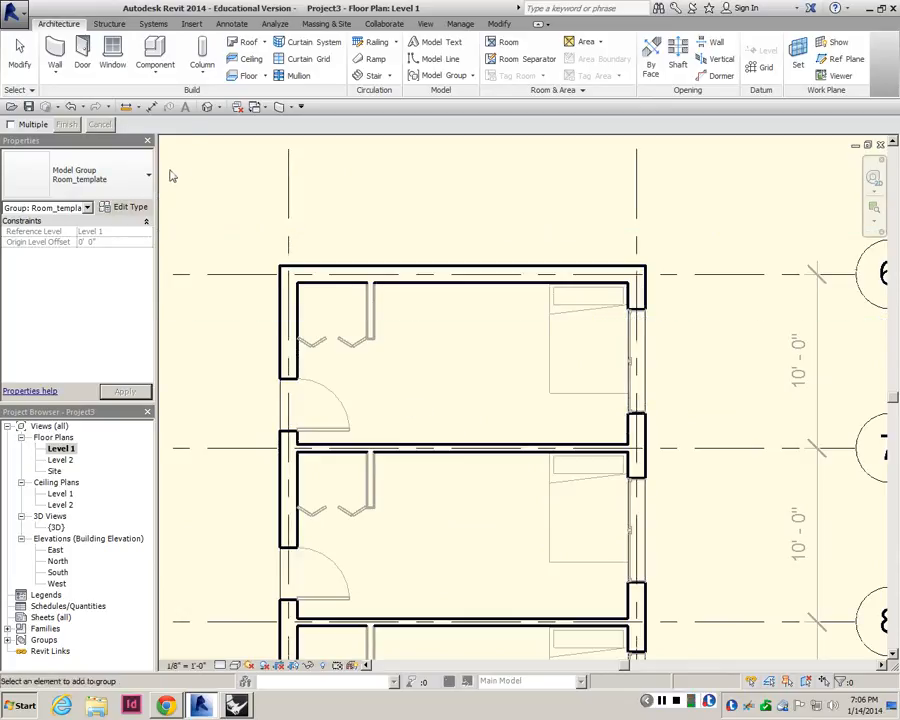
pyautogui.click(164, 76)
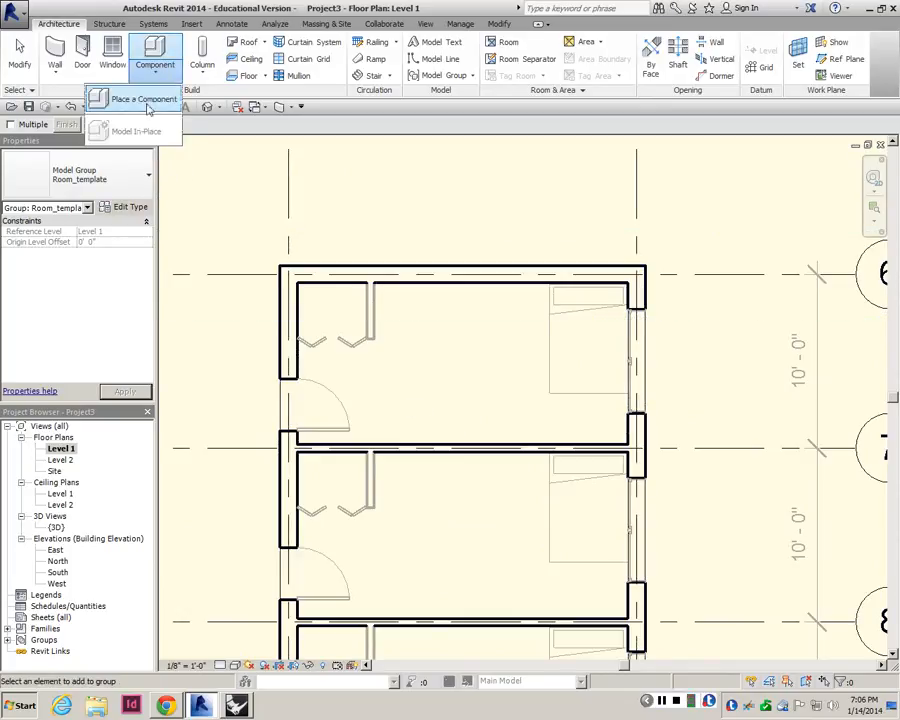
pyautogui.click(145, 100)
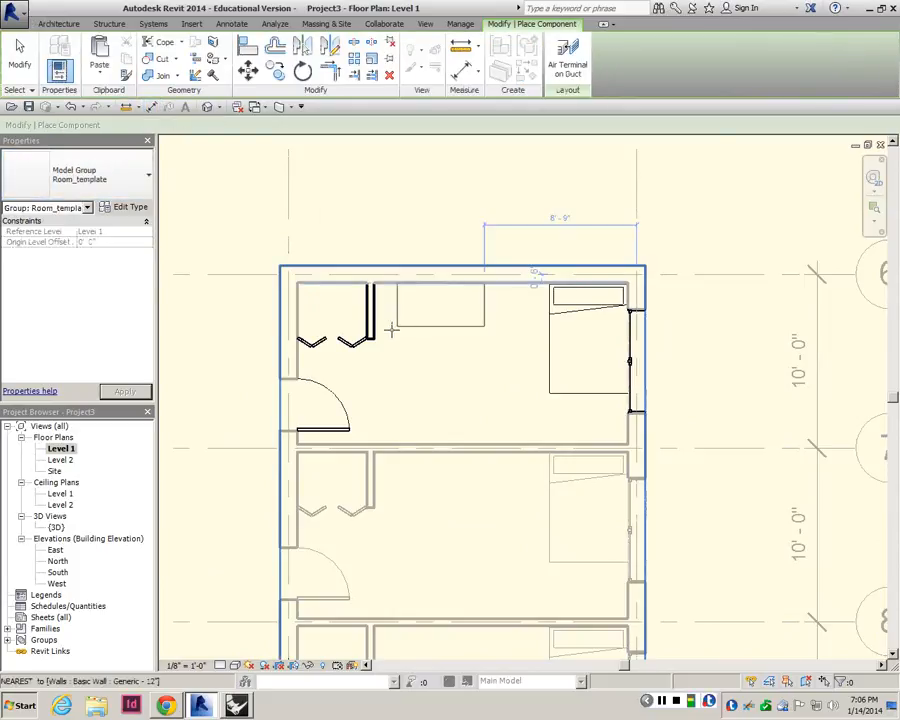
pyautogui.scroll(2, 391, 330)
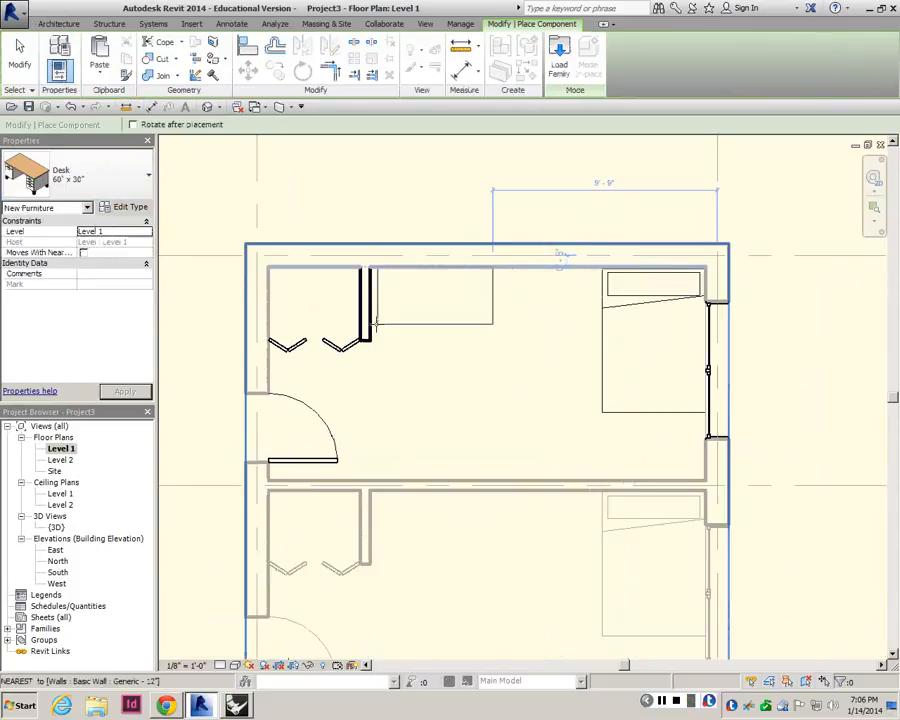
pyautogui.click(371, 325)
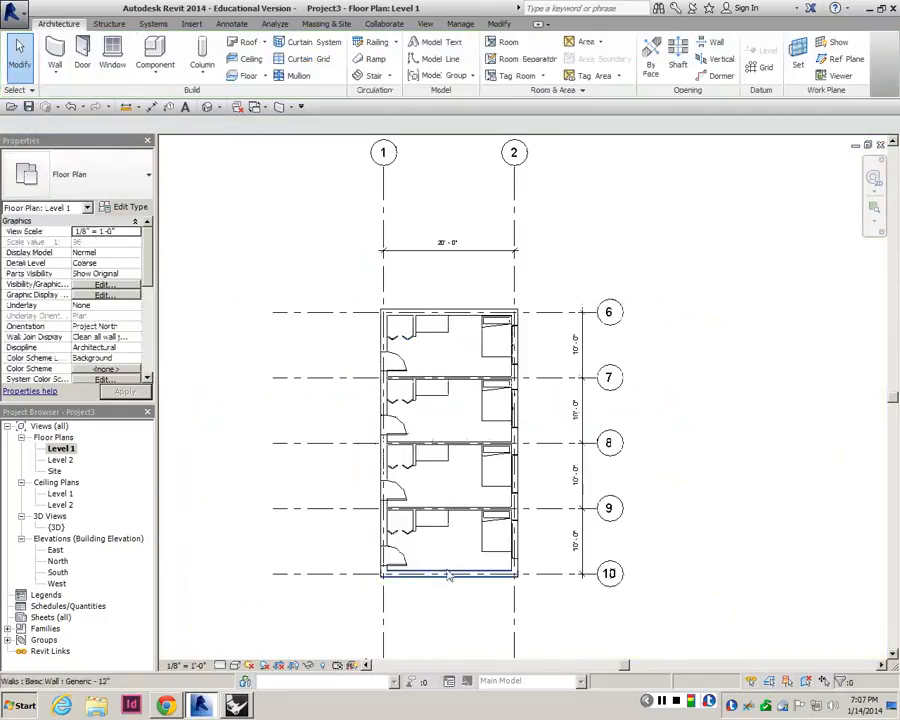
pyautogui.scroll(2, 468, 410)
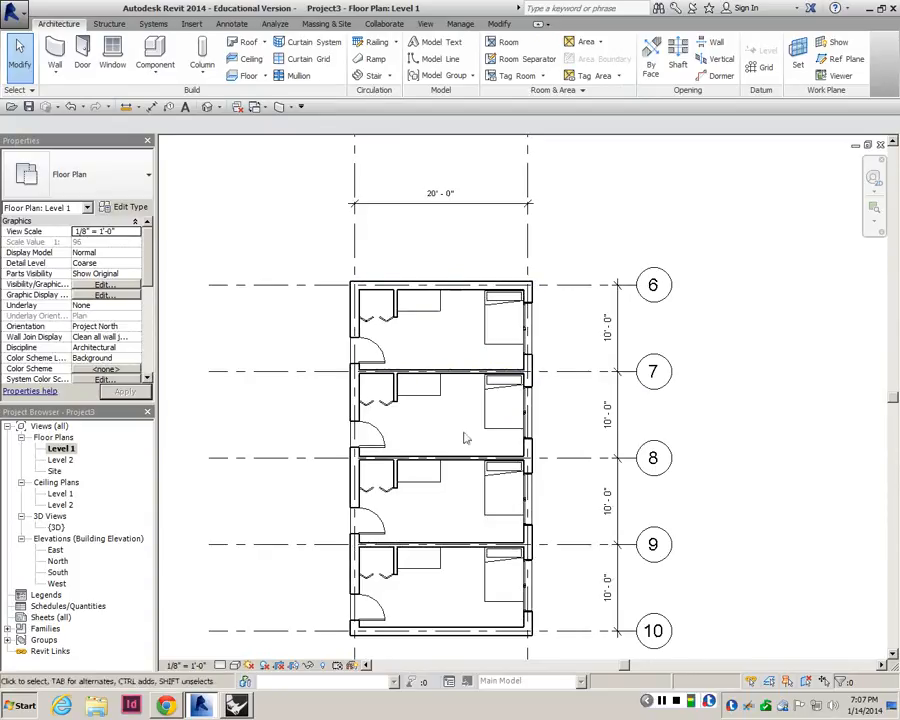
pyautogui.scroll(2, 490, 450)
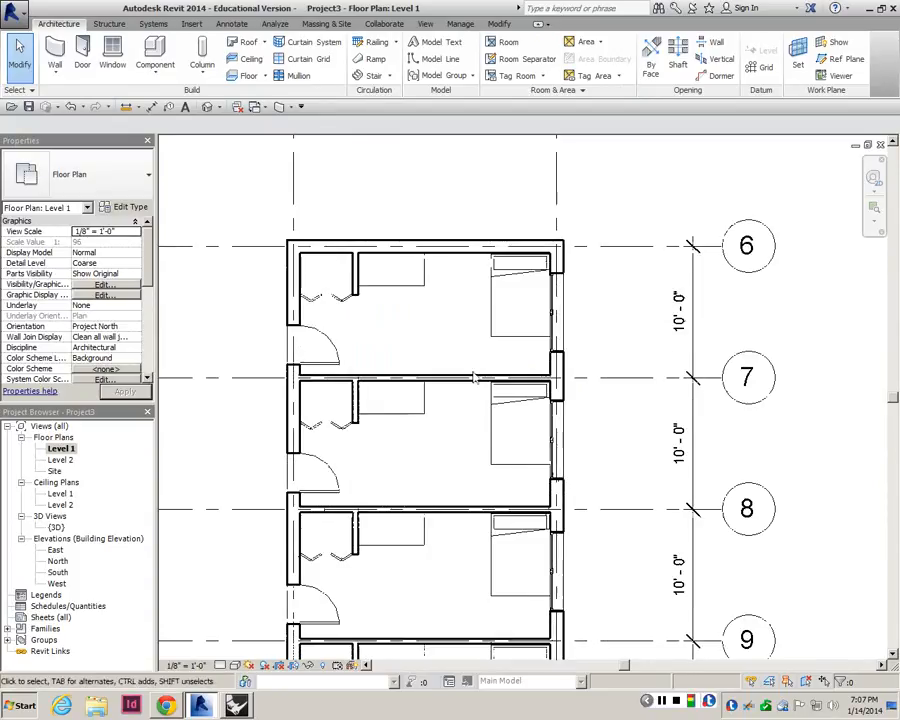
pyautogui.scroll(-2, 482, 378)
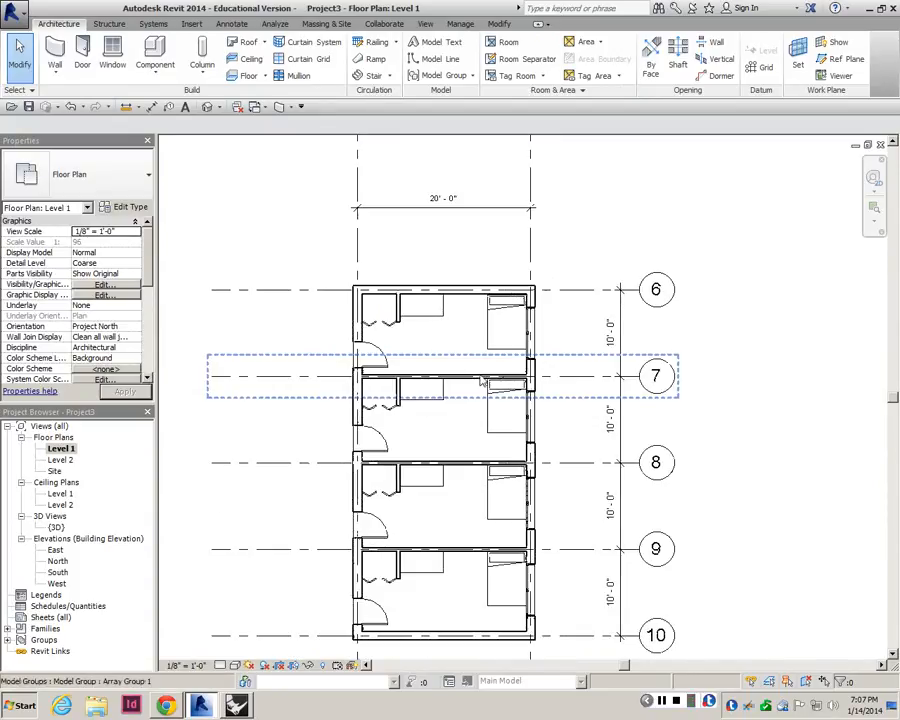
# - Examine the grid 6 exterior wall and the repeated room groups in the Level 1 plan
pyautogui.press('Tab')
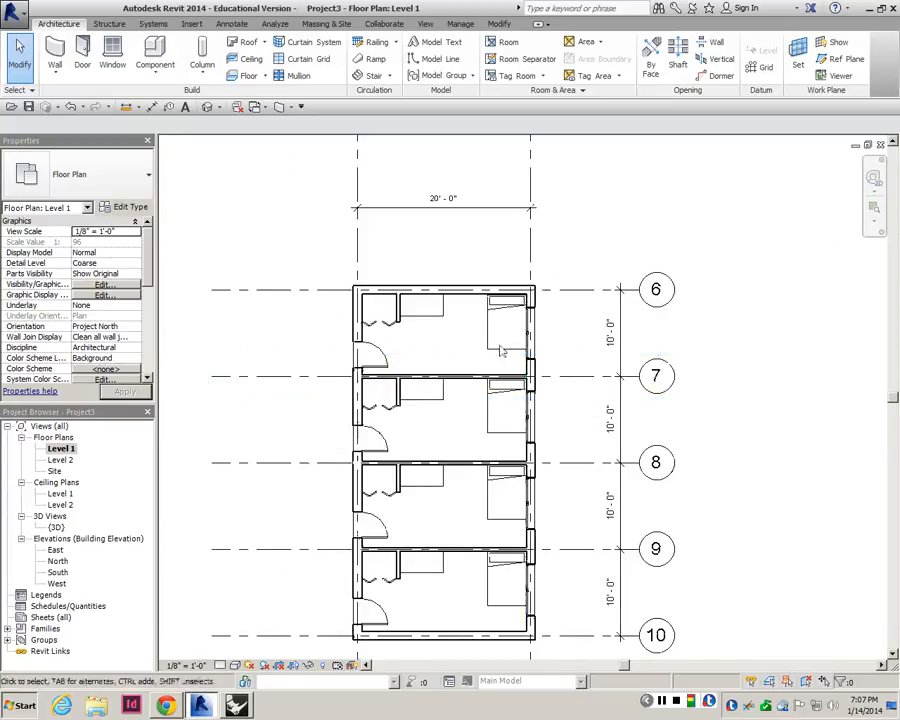
pyautogui.scroll(2, 448, 401)
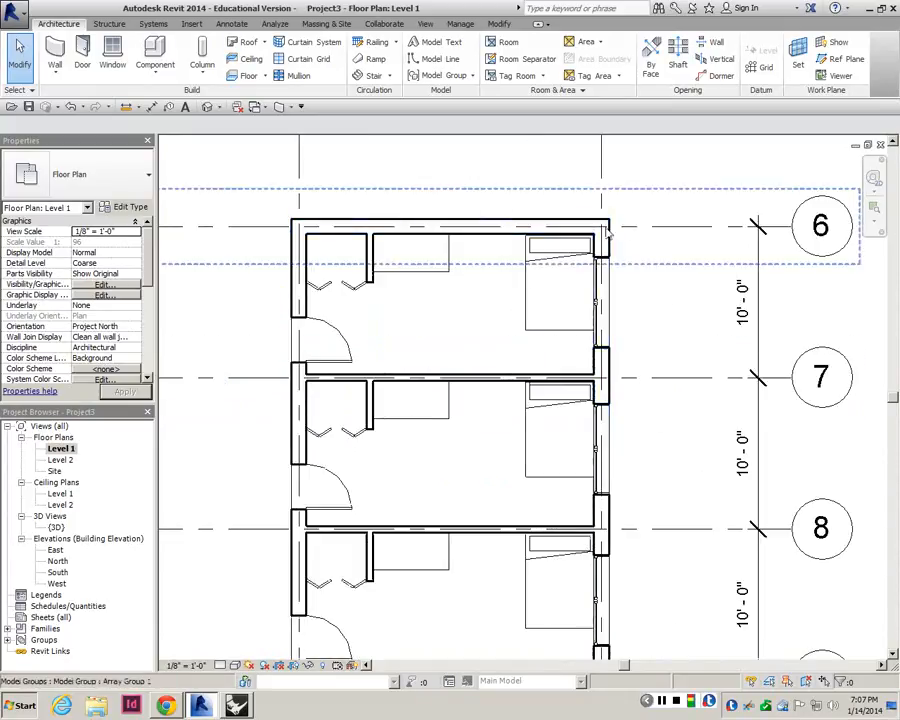
pyautogui.click(592, 228)
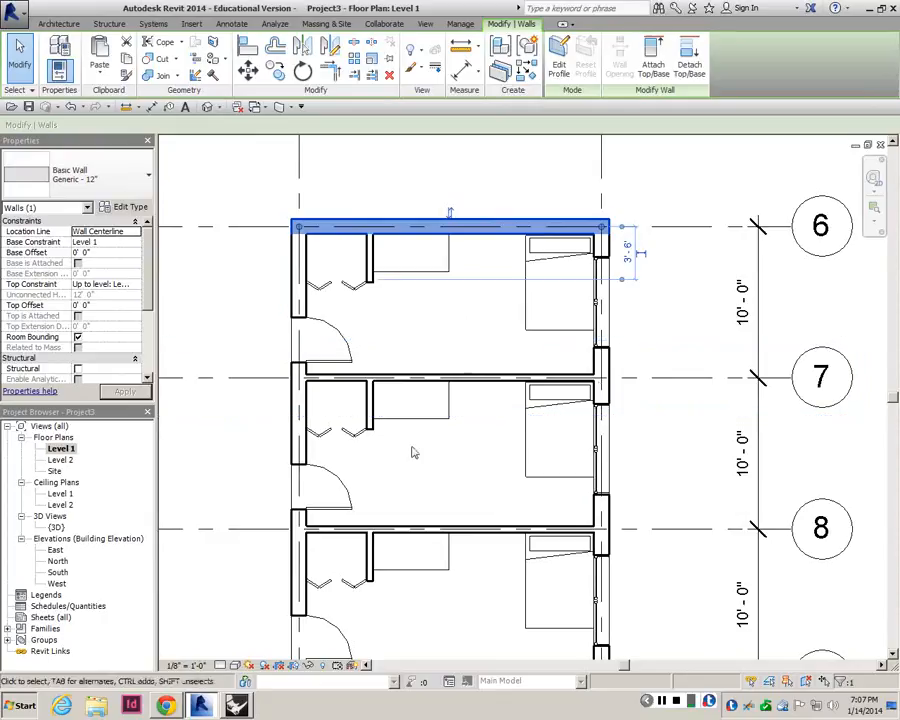
pyautogui.click(386, 419)
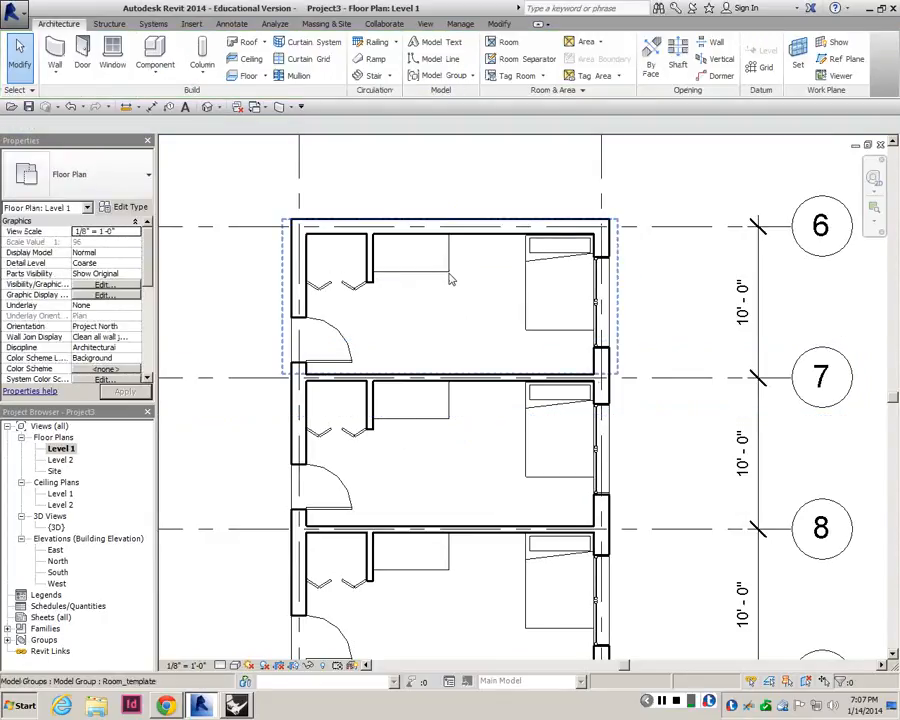
pyautogui.click(497, 22)
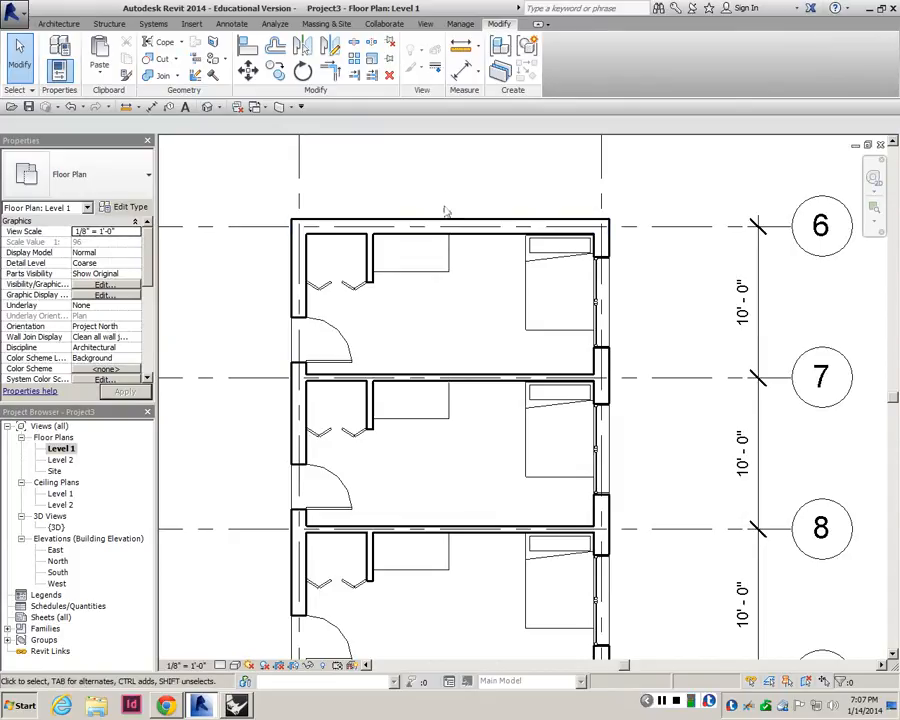
pyautogui.scroll(-4, 438, 300)
pyautogui.moveTo(445, 484); pyautogui.dragTo(448, 532, button='middle')
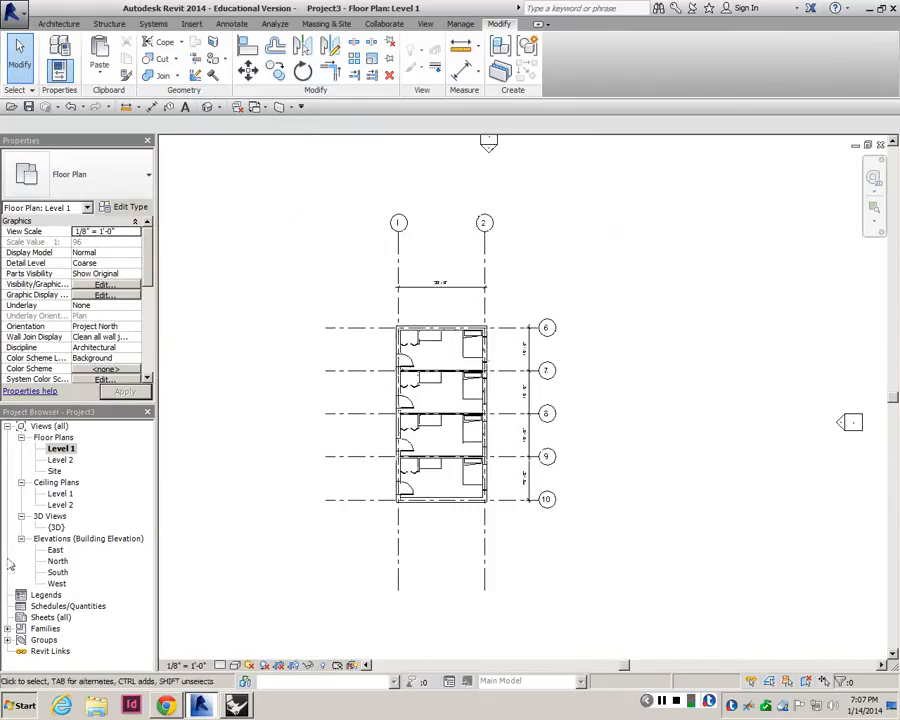
# - Open the {3D} view and examine the building's exterior, parapet and door side from several angles
pyautogui.doubleClick(57, 527)
pyautogui.keyDown('shift'); pyautogui.moveTo(478, 434); pyautogui.dragTo(456, 400, button='middle'); pyautogui.keyUp('shift')
pyautogui.keyDown('shift'); pyautogui.moveTo(482, 502); pyautogui.dragTo(594, 464, button='middle'); pyautogui.keyUp('shift')
pyautogui.scroll(-2, 517, 452)
pyautogui.scroll(2, 546, 466)
pyautogui.scroll(2, 420, 469)
pyautogui.keyDown('shift'); pyautogui.moveTo(380, 480); pyautogui.dragTo(424, 458, button='middle'); pyautogui.keyUp('shift')
pyautogui.scroll(-1, 452, 446)
pyautogui.scroll(-2, 454, 452)
pyautogui.scroll(2, 456, 452)
pyautogui.scroll(-1, 418, 456)
pyautogui.scroll(-1, 424, 458)
pyautogui.keyDown('shift'); pyautogui.moveTo(543, 467); pyautogui.dragTo(629, 464, button='middle'); pyautogui.keyUp('shift')
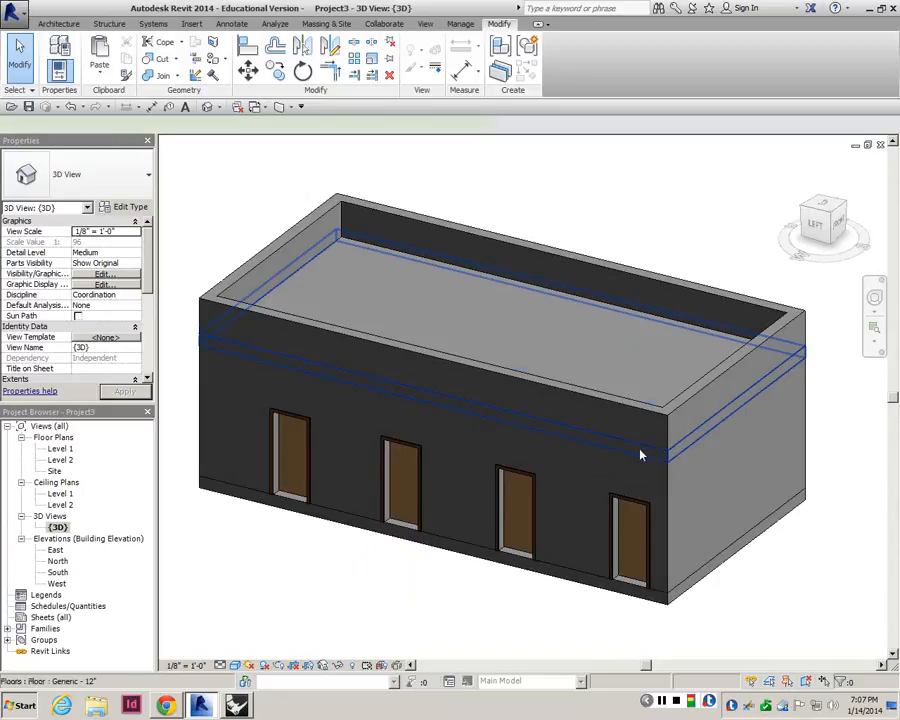
pyautogui.click(641, 455)
pyautogui.scroll(-3, 607, 450)
pyautogui.keyDown('shift'); pyautogui.moveTo(467, 537); pyautogui.dragTo(577, 478, button='middle'); pyautogui.keyUp('shift')
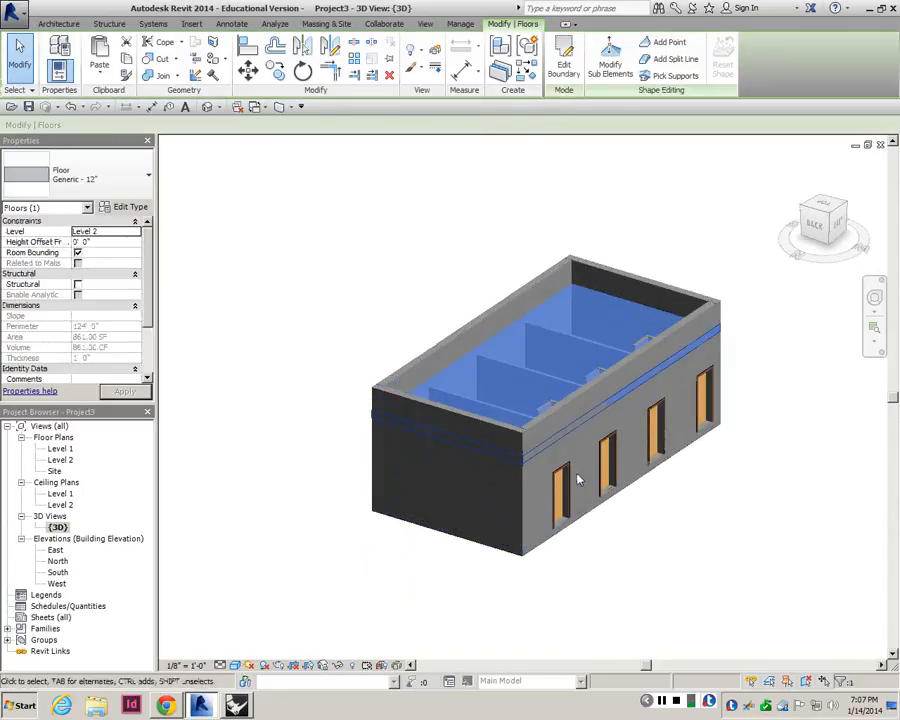
pyautogui.click(564, 62)
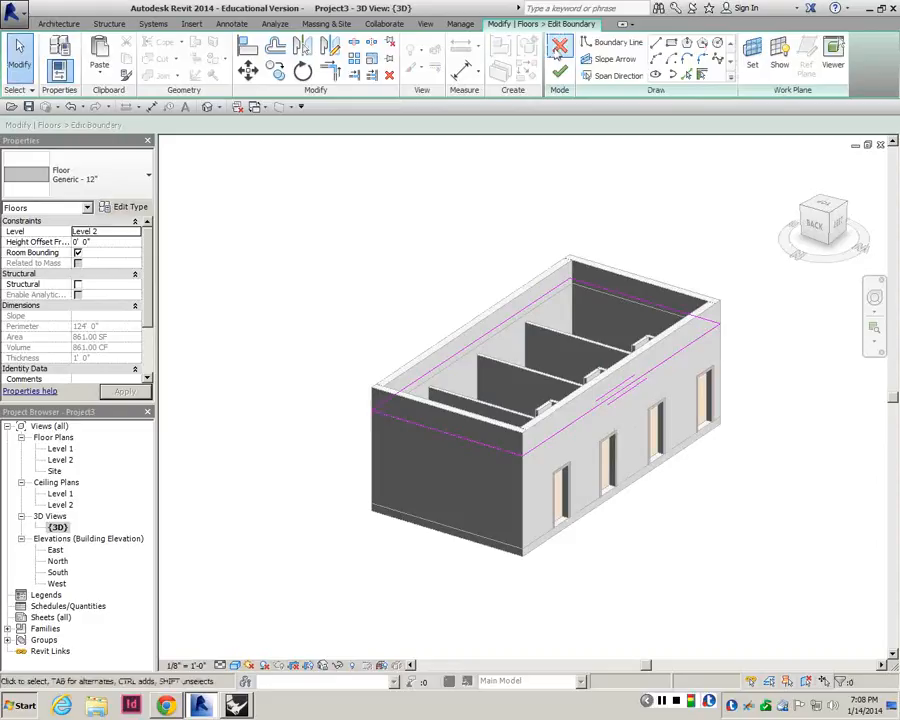
pyautogui.click(557, 47)
# - Edit the Level 2 floor's boundary, extending its door-side edge outward to 8', and finish the sketch
pyautogui.scroll(1, 673, 483)
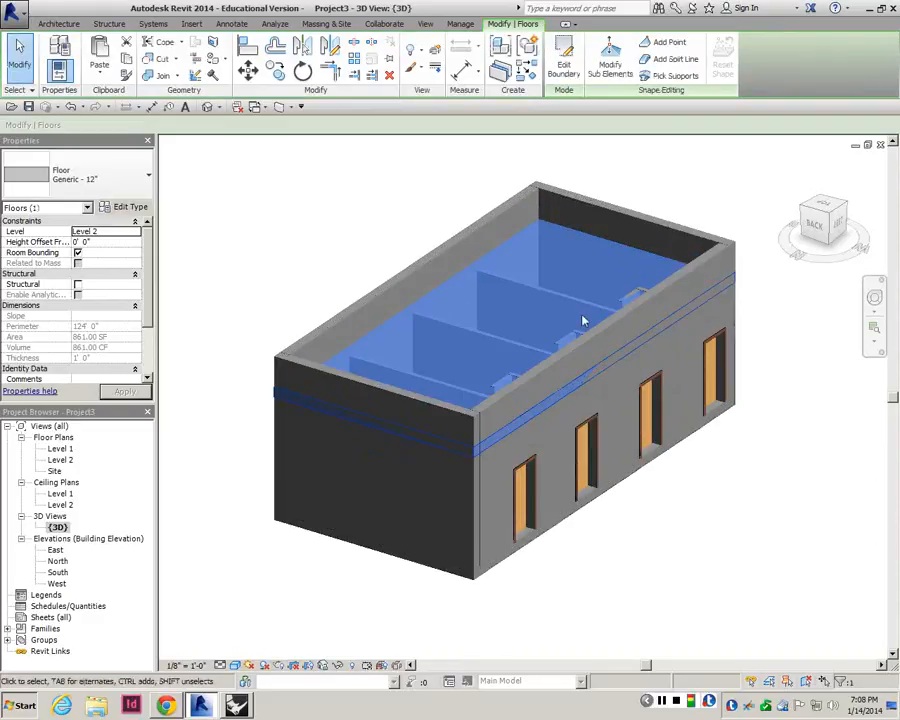
pyautogui.click(562, 66)
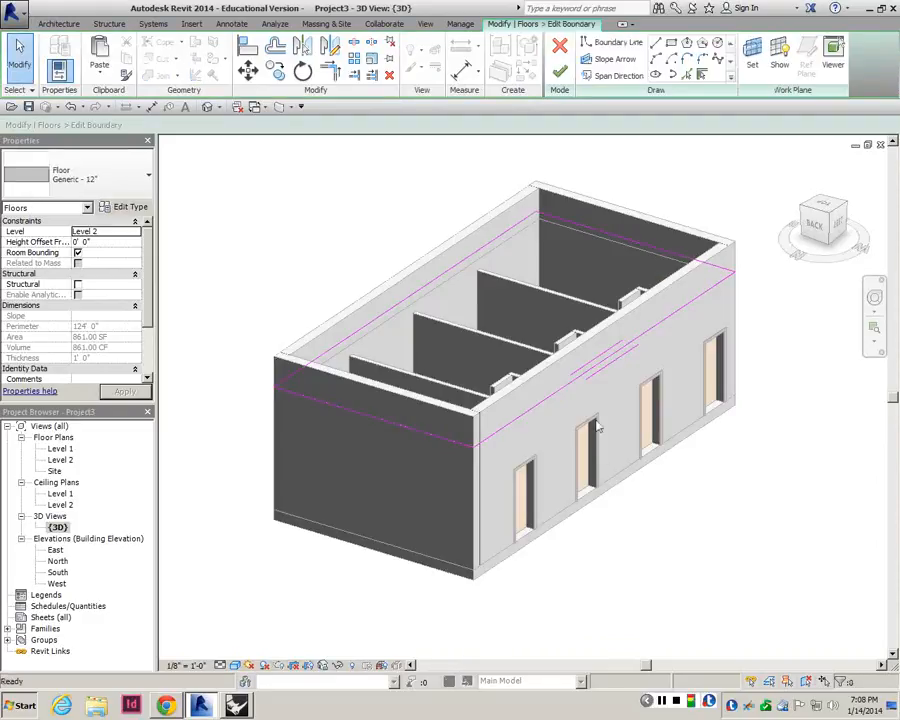
pyautogui.click(600, 370)
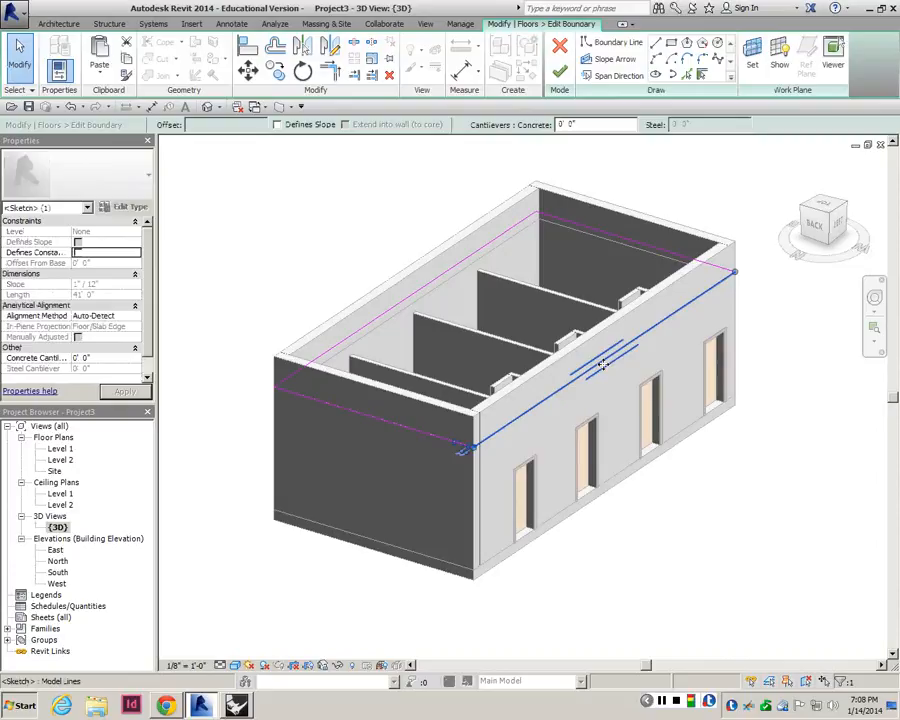
pyautogui.moveTo(603, 365); pyautogui.dragTo(667, 381)
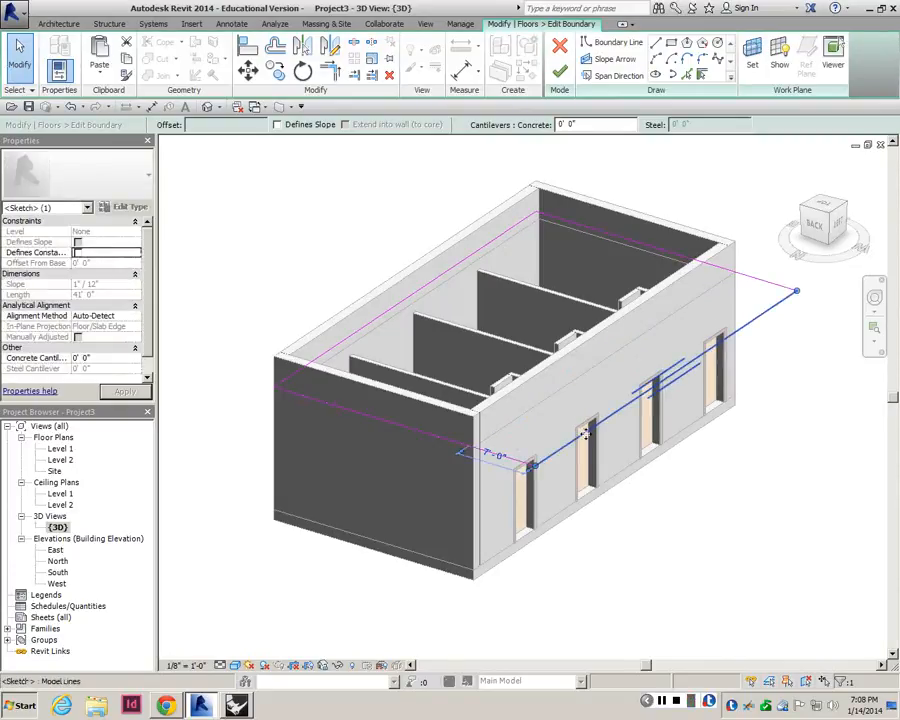
pyautogui.click(500, 458)
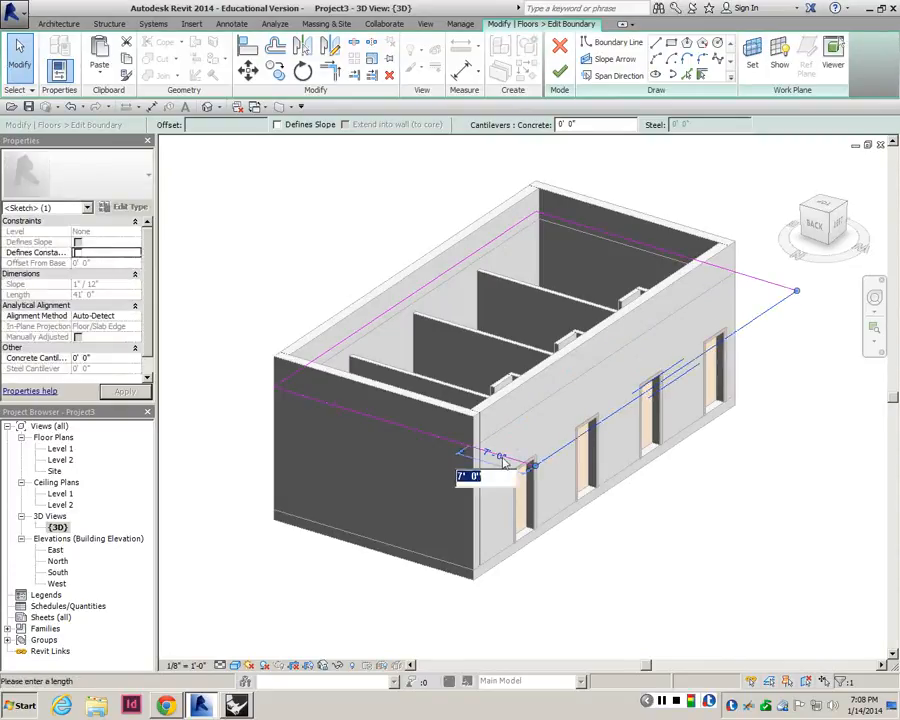
pyautogui.write('8')
pyautogui.press('Return')
pyautogui.click(699, 565)
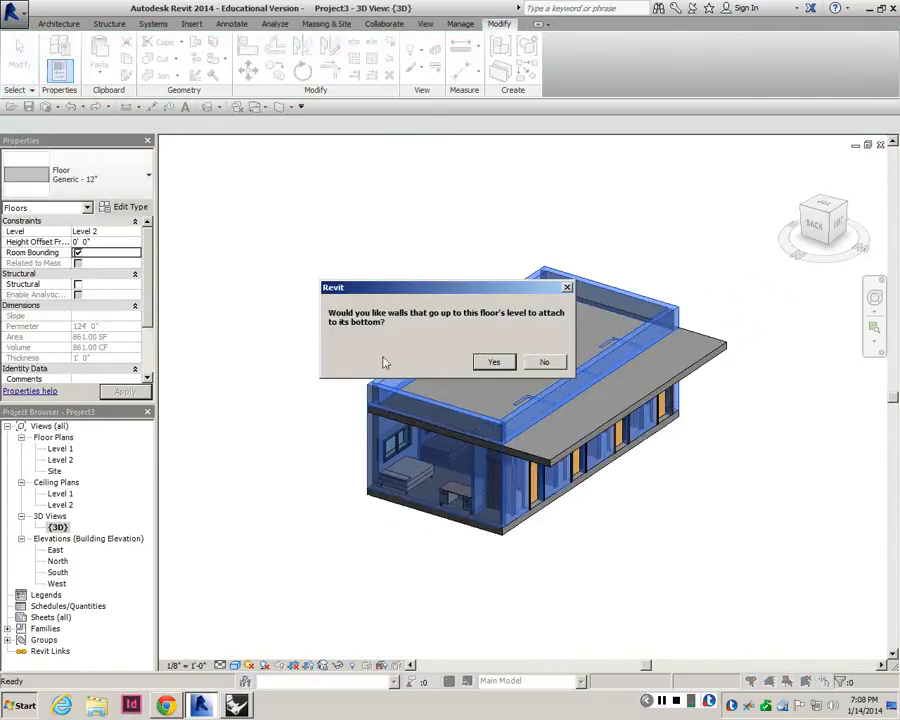
# - Try to attach the walls to the underside of the Level 2 floor, unjoining the conflicting elements
pyautogui.click(491, 365)
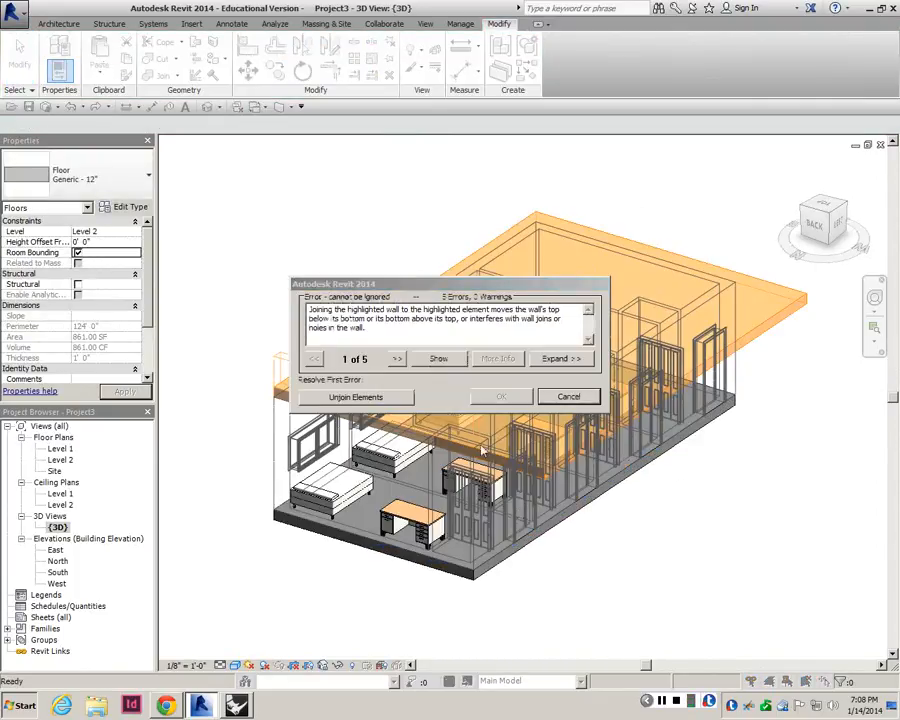
pyautogui.click(376, 396)
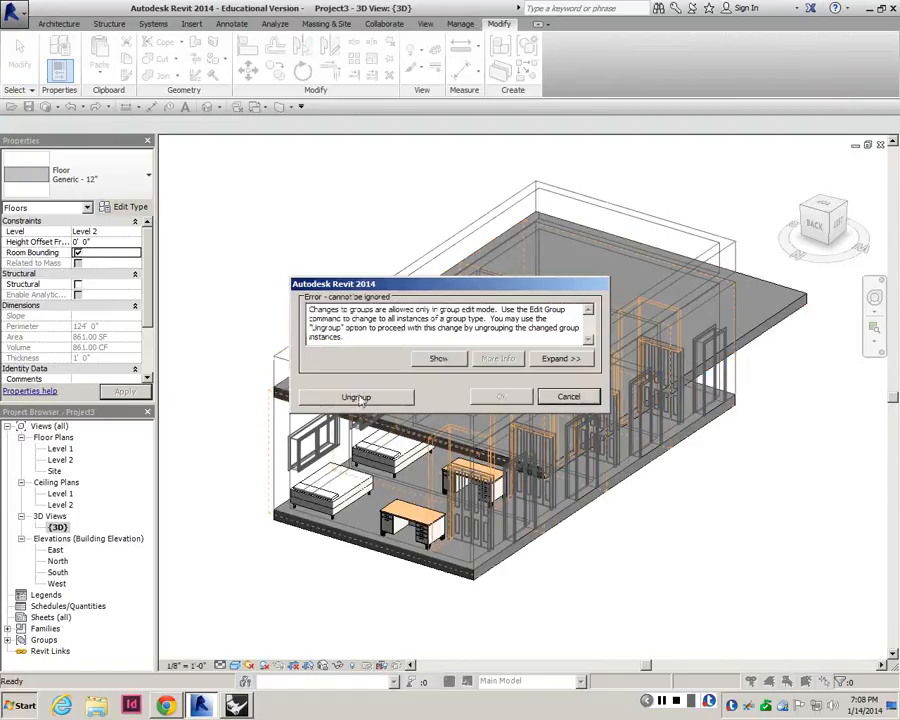
pyautogui.click(346, 516)
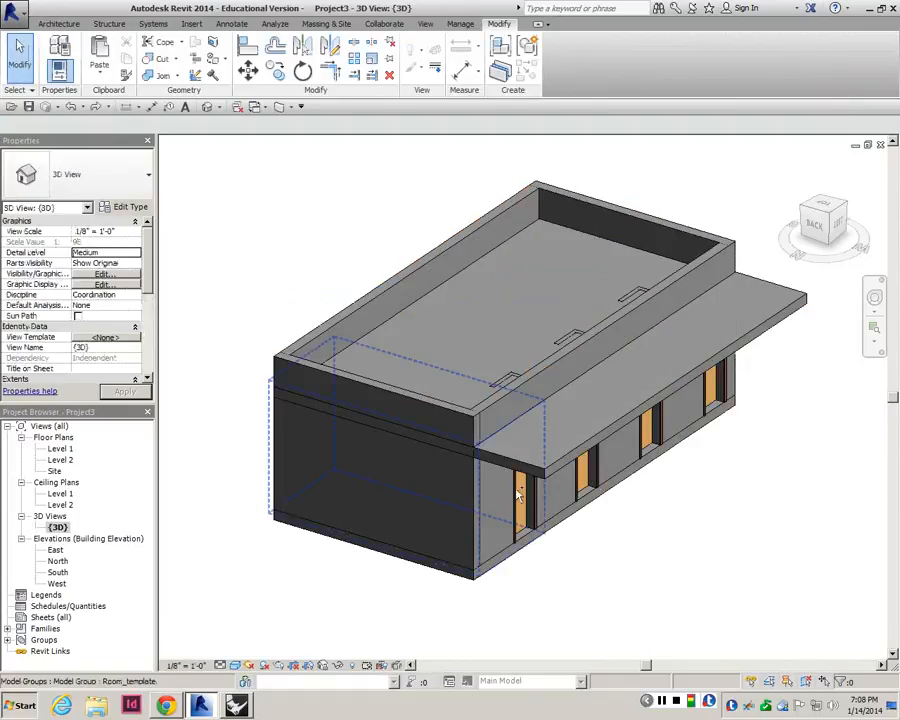
# - Return to the Level 2 floor's extended boundary sketch and finish it without attaching the walls
pyautogui.doubleClick(487, 491)
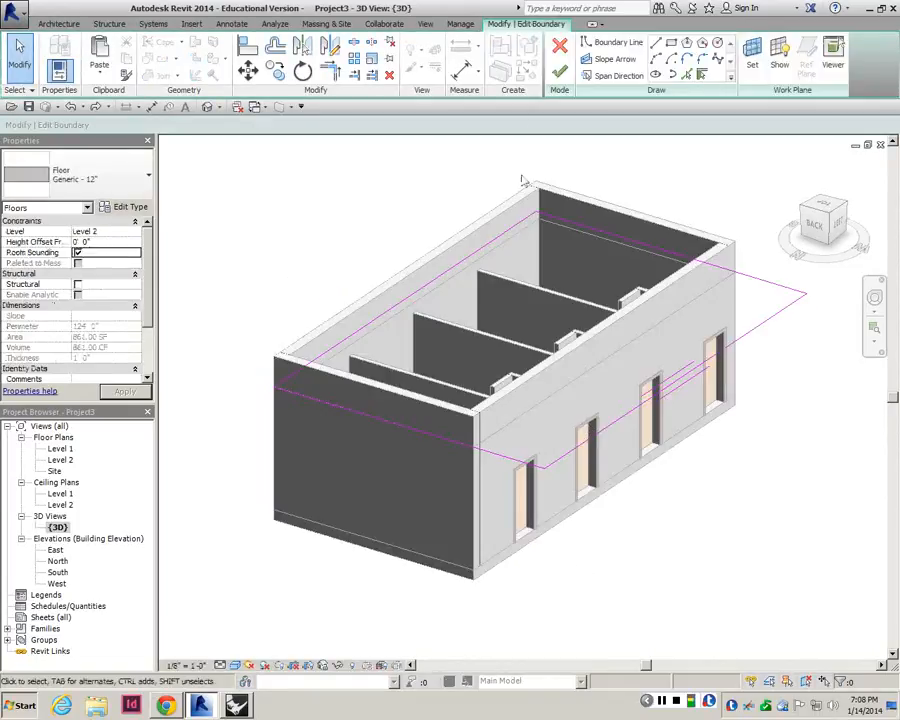
pyautogui.click(559, 72)
pyautogui.press('Return')
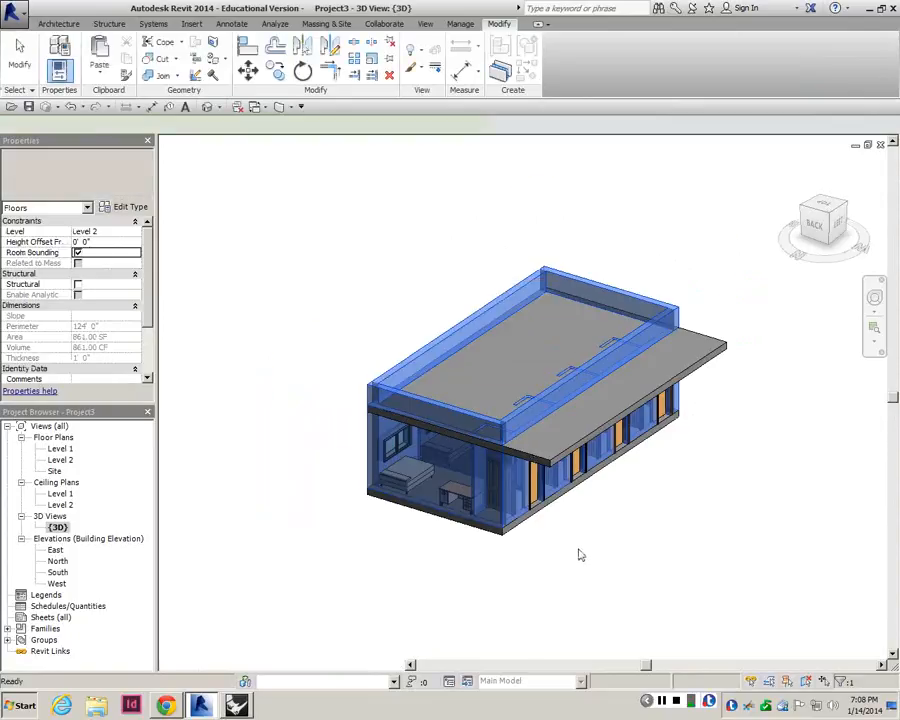
pyautogui.scroll(3, 580, 552)
pyautogui.click(548, 157)
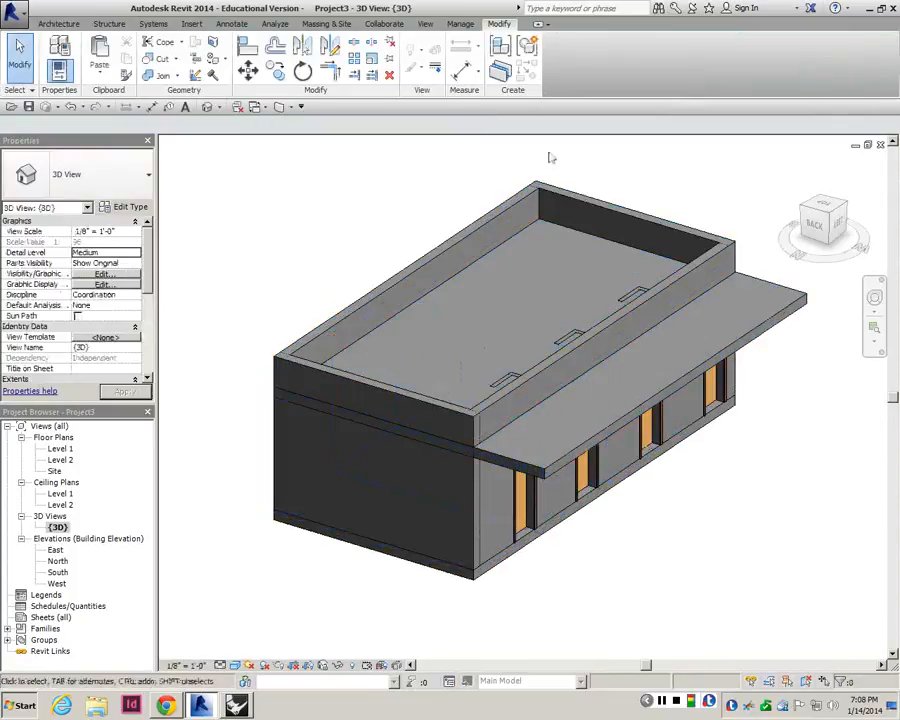
# - Open the Level 1 floor's boundary for editing, pull its door-side edge outward and undo a trial move of its end edge
pyautogui.click(551, 539)
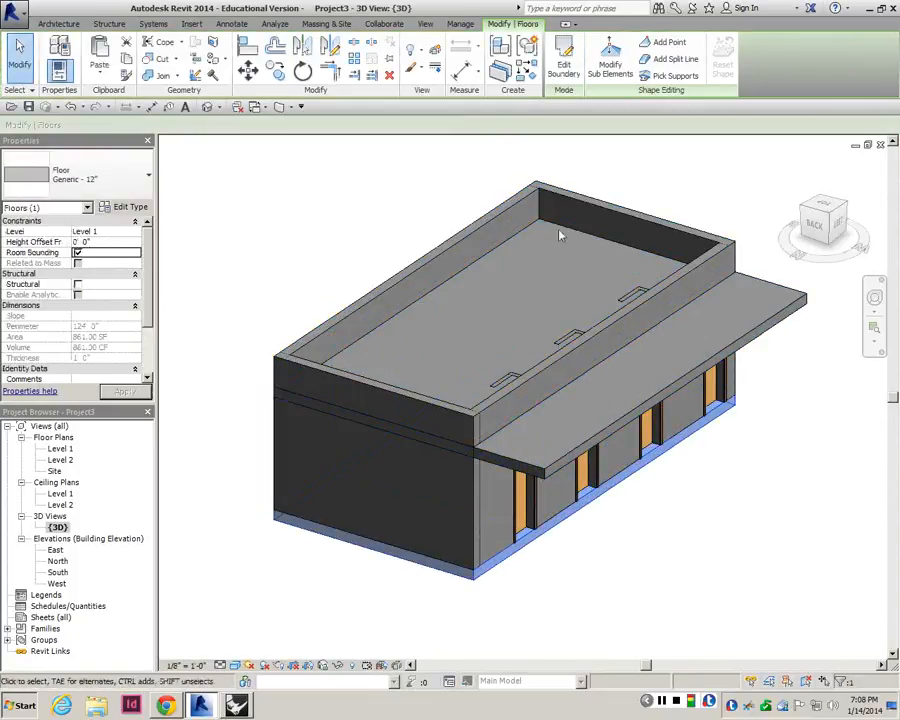
pyautogui.click(566, 60)
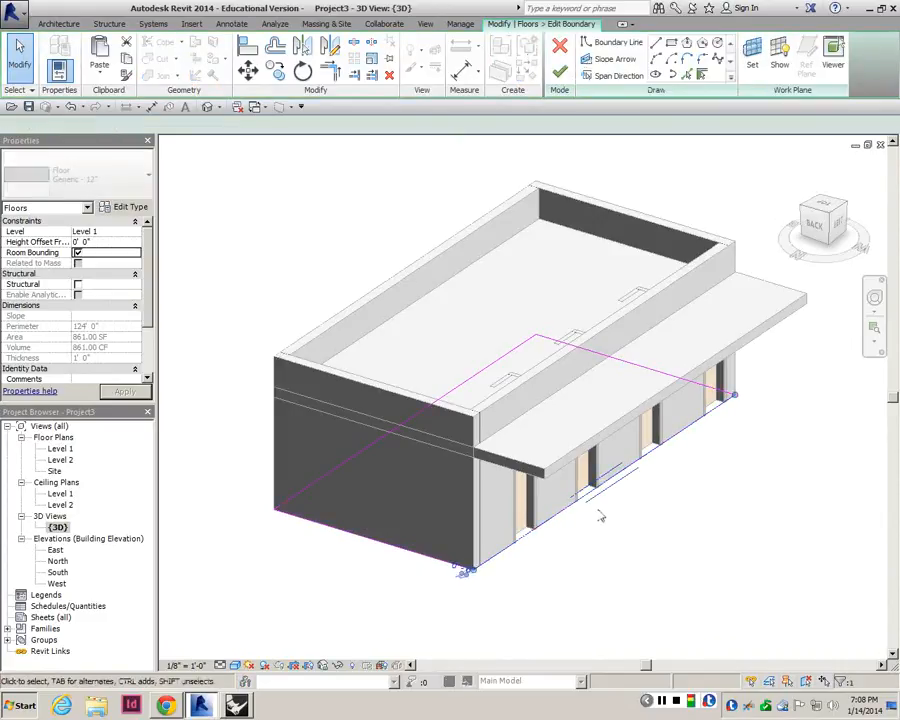
pyautogui.click(533, 540)
pyautogui.moveTo(533, 540)
pyautogui.mouseDown()
pyautogui.moveTo(669, 529)
pyautogui.moveTo(629, 521)
pyautogui.moveTo(508, 581)
pyautogui.mouseUp()
pyautogui.moveTo(423, 569); pyautogui.dragTo(380, 576)
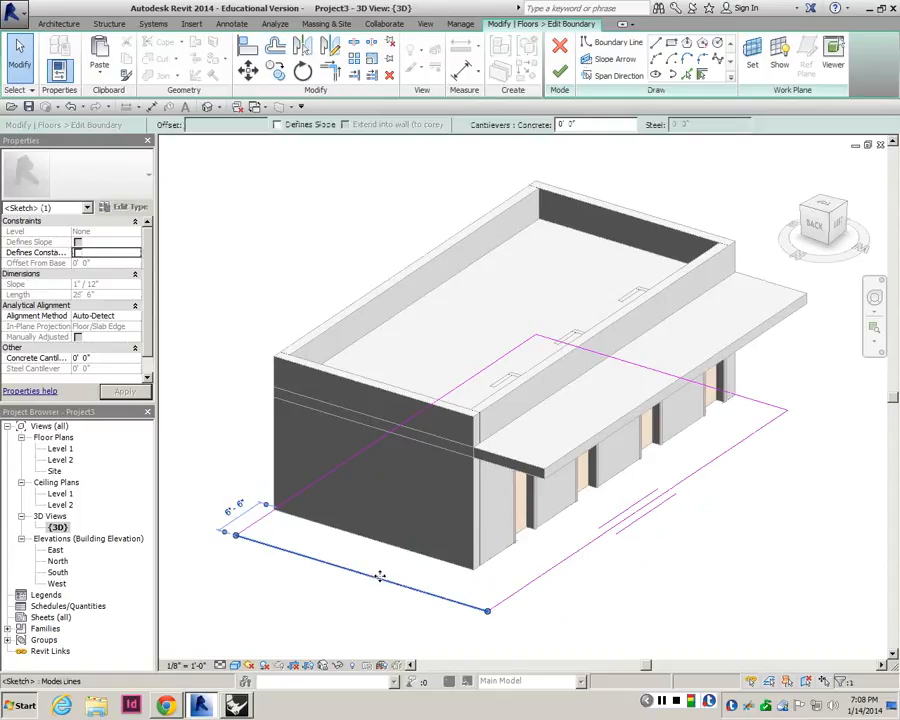
pyautogui.hotkey('ctrl', 'z')
# - Extend the Level 1 floor's door-side edge to the same 8' distance as the Level 2 floor and finish the sketch
pyautogui.moveTo(632, 522); pyautogui.dragTo(646, 528)
pyautogui.click(500, 578)
pyautogui.write('7')
pyautogui.press('Return')
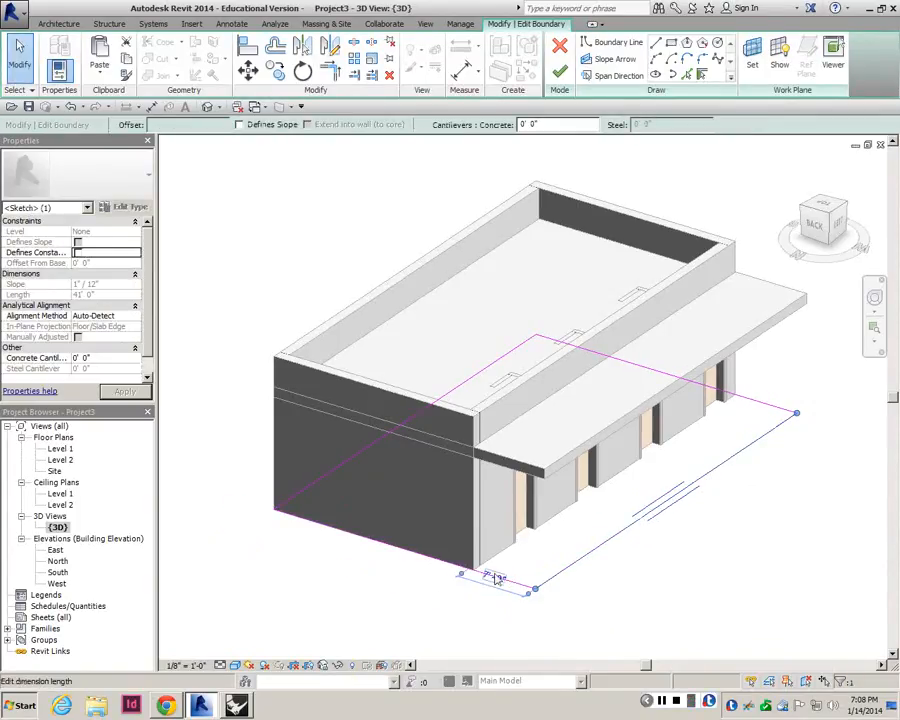
pyautogui.hotkey('ctrl', 'z')
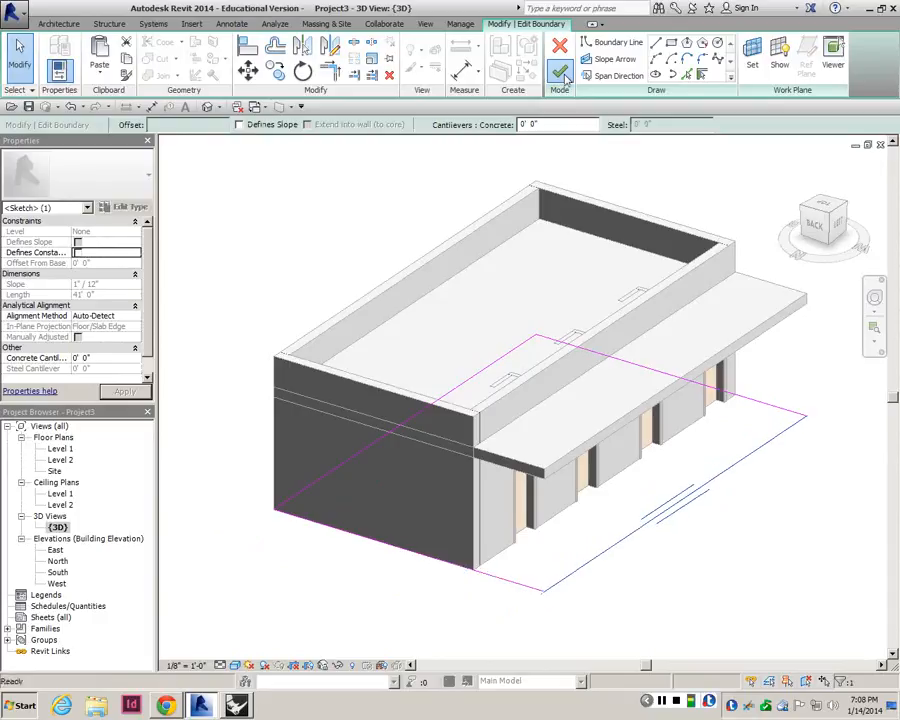
pyautogui.click(559, 72)
pyautogui.press('Escape')
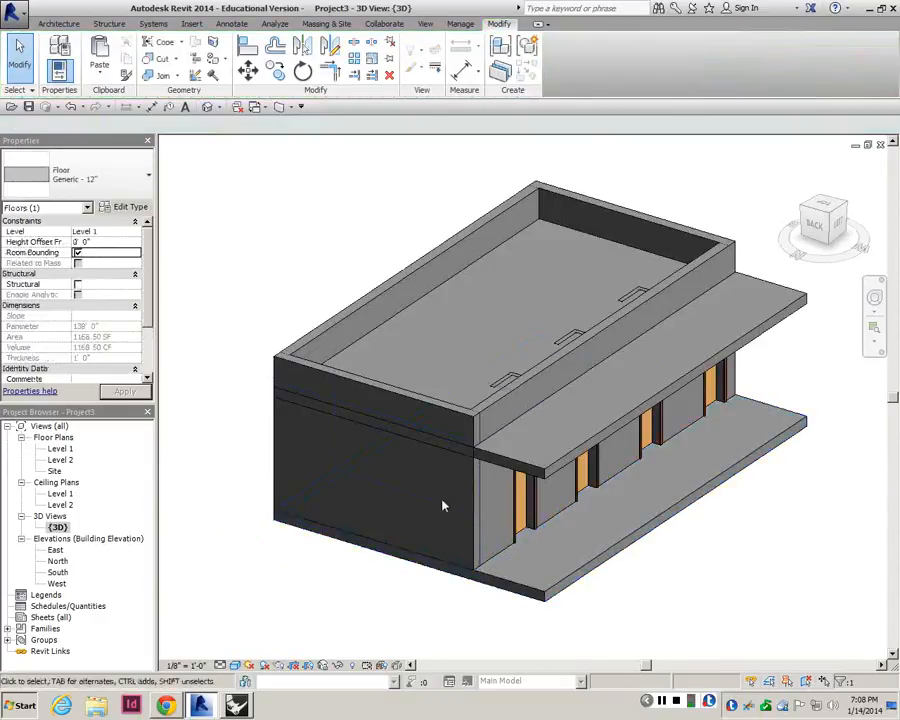
# - Move the door-side parapet wall 7'-6" outward to the extended Level 2 floor's outer corner
pyautogui.keyDown('shift'); pyautogui.moveTo(427, 505); pyautogui.dragTo(379, 516, button='middle'); pyautogui.keyUp('shift')
pyautogui.click(366, 450)
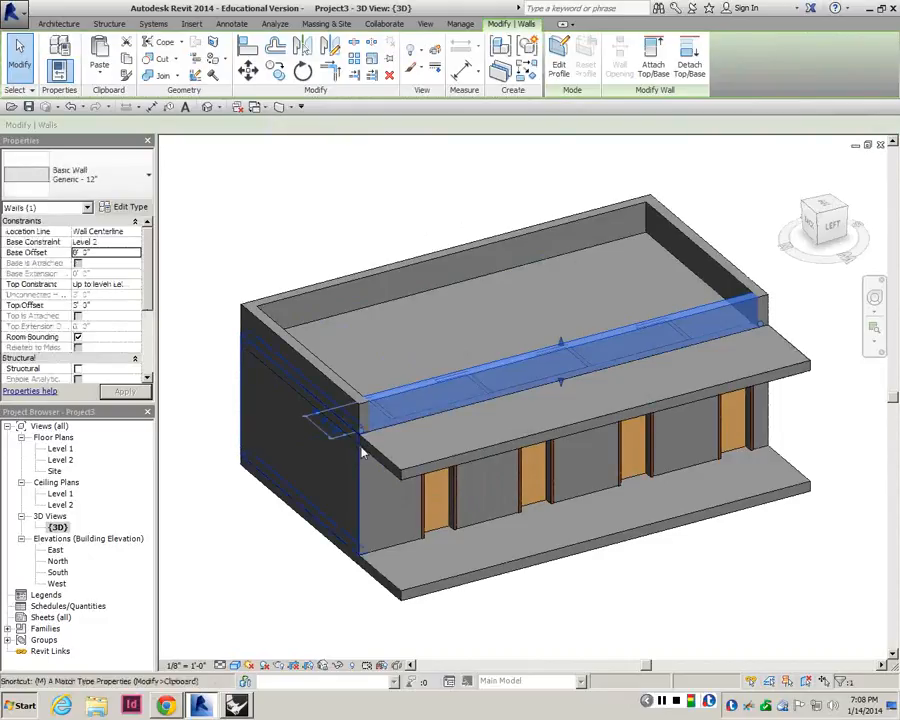
pyautogui.press('v')
pyautogui.click(360, 433)
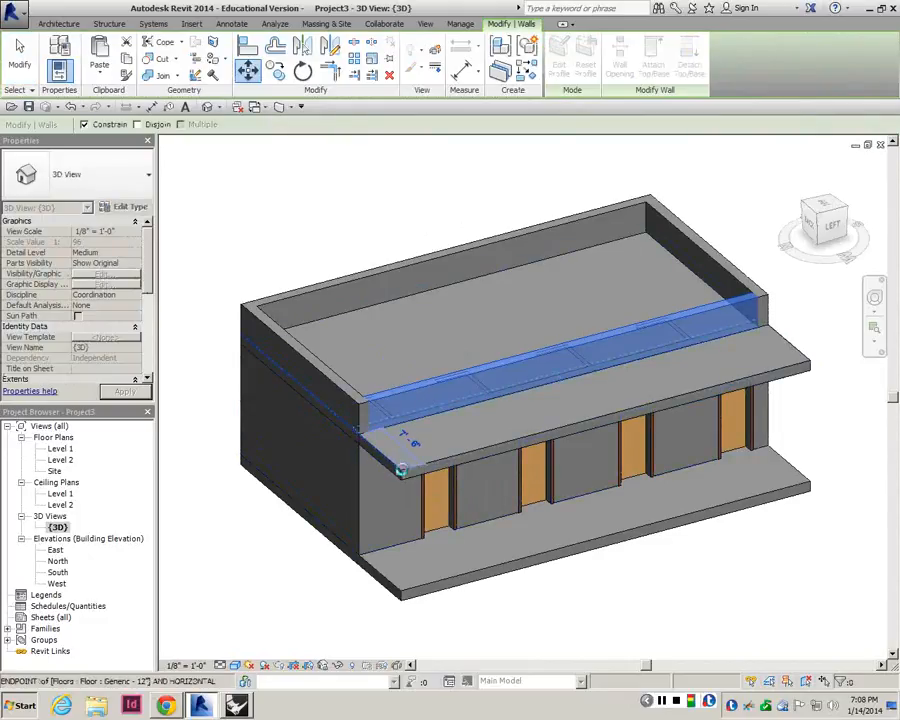
pyautogui.click(401, 472)
# - Lengthen the Level 1 end wall on grid 6 to the outer corner of the extended floor
pyautogui.keyDown('shift'); pyautogui.moveTo(639, 567); pyautogui.dragTo(492, 502, button='middle'); pyautogui.keyUp('shift')
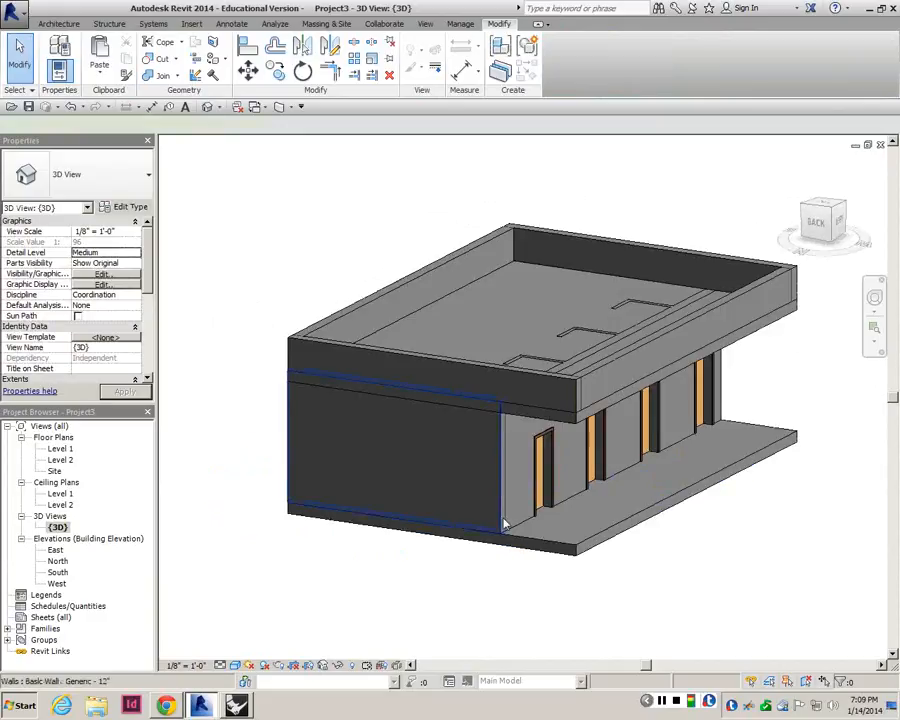
pyautogui.click(503, 523)
pyautogui.moveTo(499, 531); pyautogui.dragTo(578, 549)
pyautogui.press('Escape')
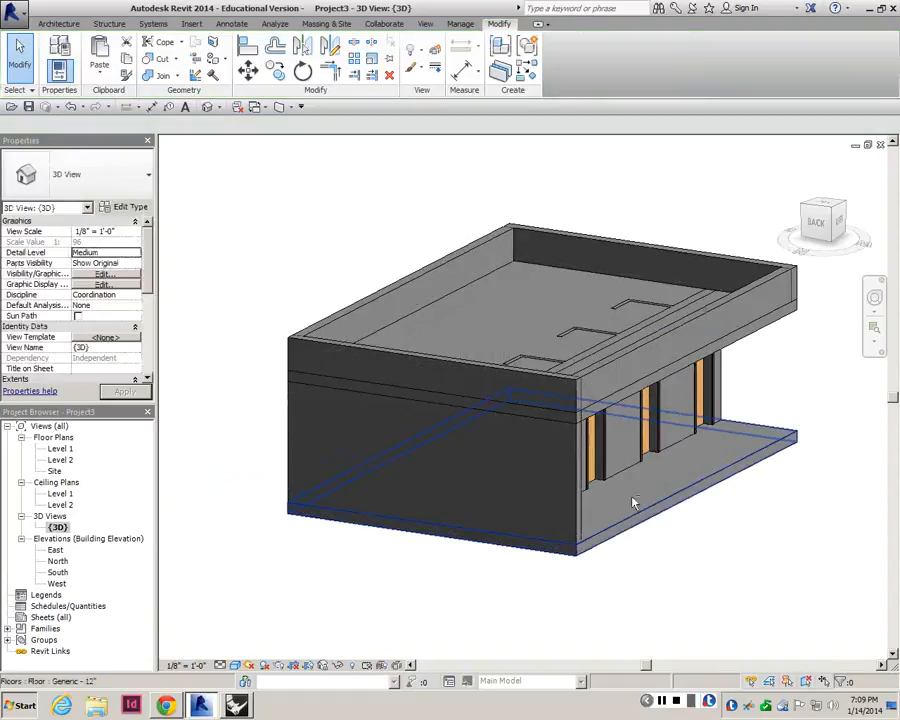
# - Pull the Level 2 floor's end edge beyond grid 10 with a 12' distance, finish the sketch and attach the walls to its bottom
pyautogui.keyDown('shift'); pyautogui.moveTo(592, 478); pyautogui.dragTo(447, 478, button='middle'); pyautogui.keyUp('shift')
pyautogui.scroll(4, 433, 446)
pyautogui.scroll(-2, 444, 460)
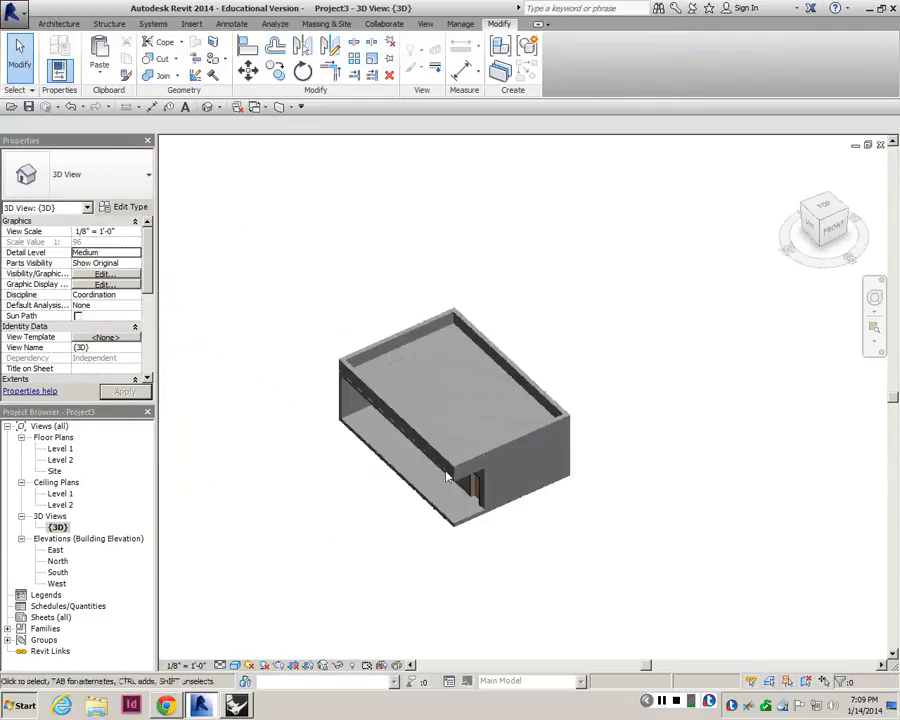
pyautogui.click(472, 485)
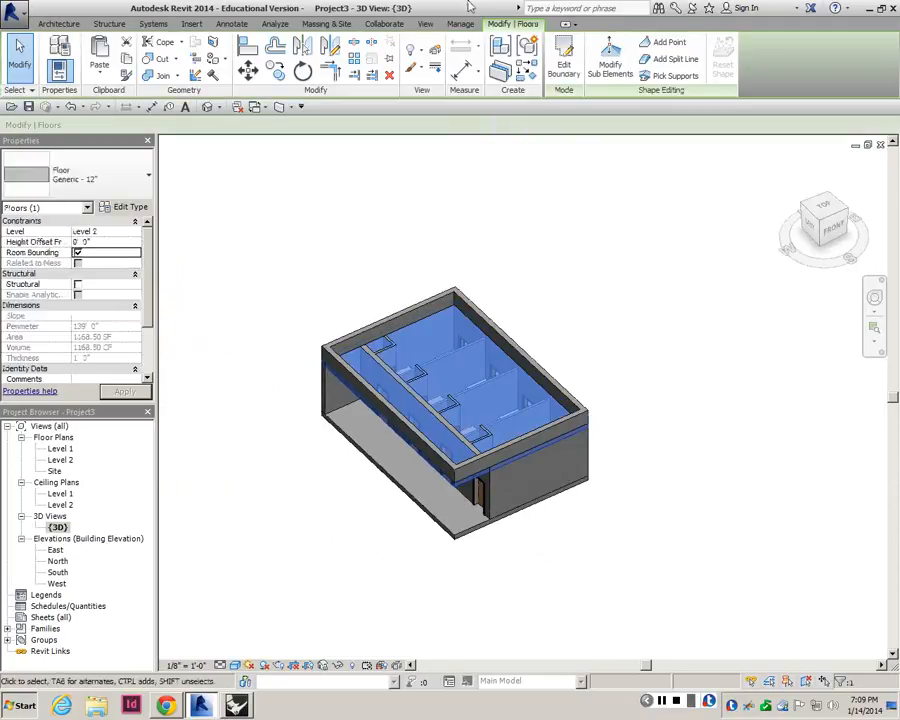
pyautogui.click(564, 64)
pyautogui.moveTo(522, 469)
pyautogui.mouseDown()
pyautogui.moveTo(586, 482)
pyautogui.moveTo(659, 535)
pyautogui.moveTo(585, 510)
pyautogui.moveTo(548, 485)
pyautogui.mouseUp()
pyautogui.click(460, 496)
pyautogui.write('12')
pyautogui.press('Return')
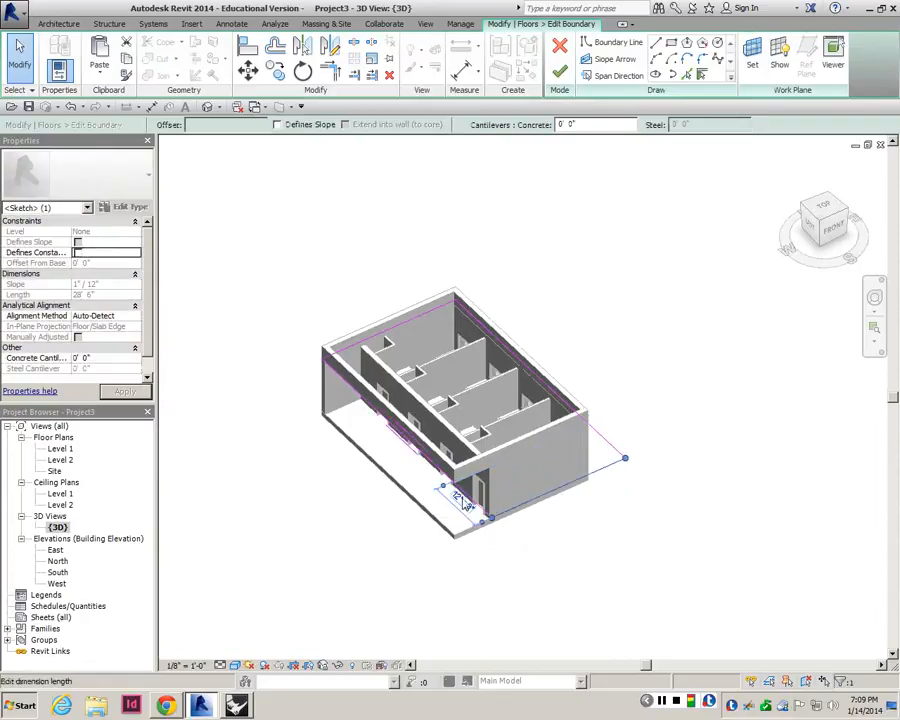
pyautogui.click(560, 71)
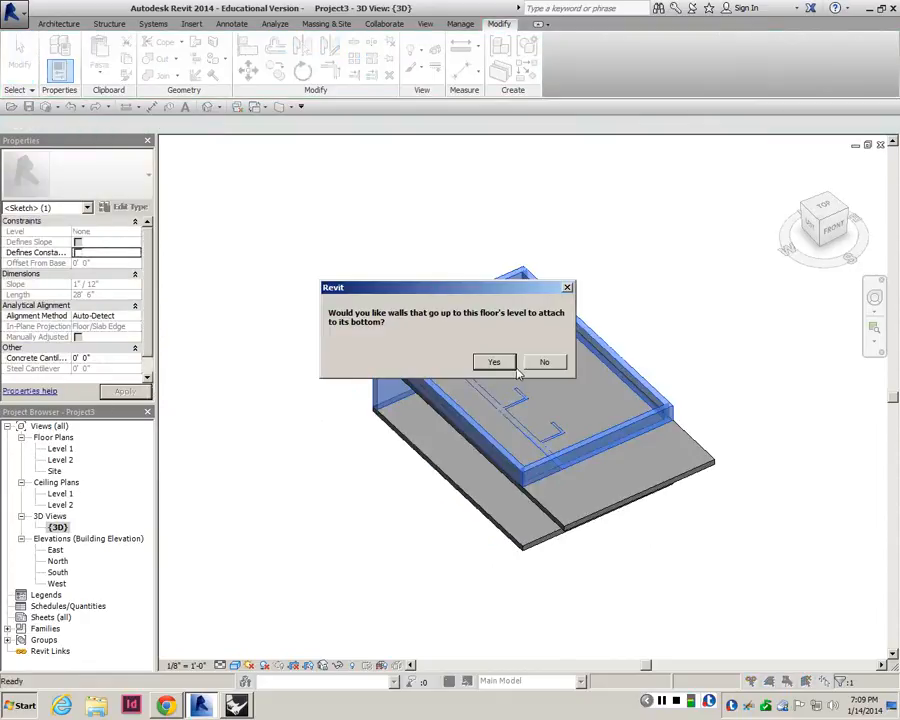
pyautogui.click(515, 365)
# - Extend the Level 2 floor's end edge further out to a 20' distance, finish the sketch and attach the walls to its bottom
pyautogui.keyDown('shift'); pyautogui.moveTo(610, 560); pyautogui.dragTo(581, 473, button='middle'); pyautogui.keyUp('shift')
pyautogui.click(581, 473)
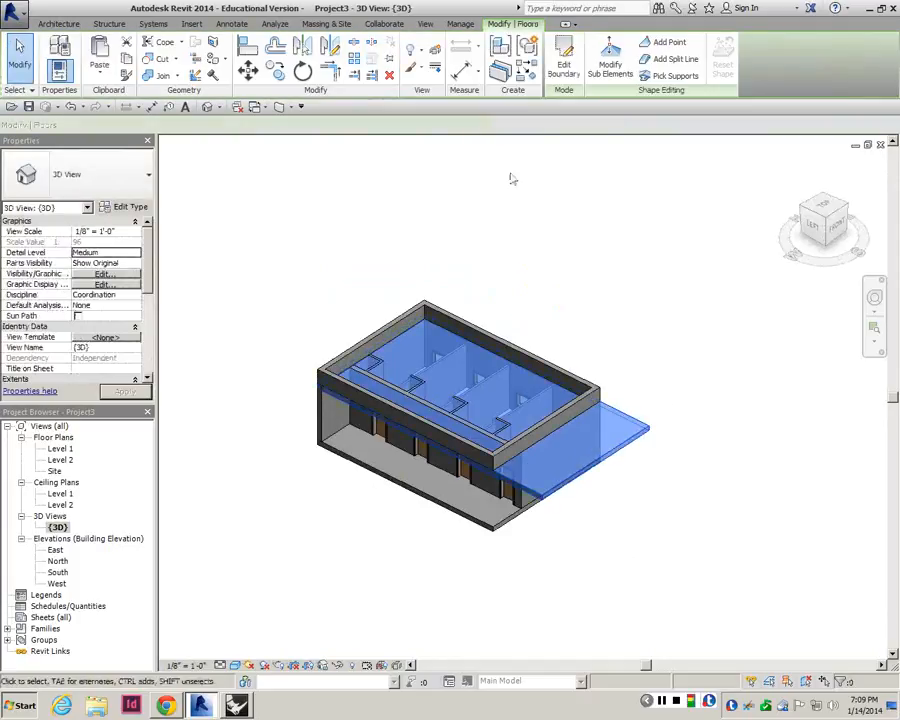
pyautogui.click(563, 57)
pyautogui.click(597, 459)
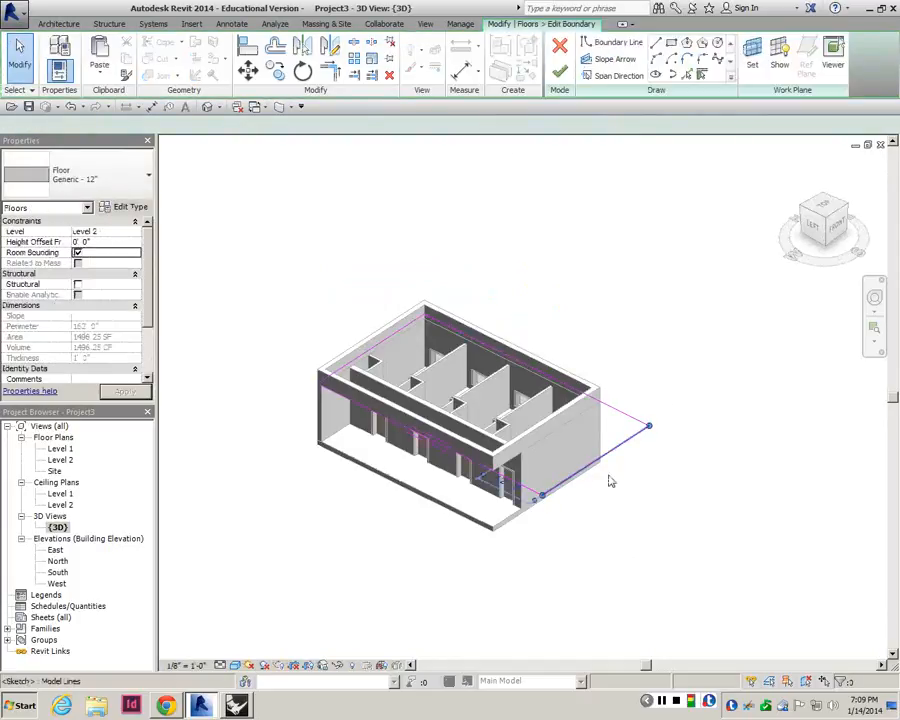
pyautogui.moveTo(630, 486); pyautogui.dragTo(638, 492)
pyautogui.click(539, 505)
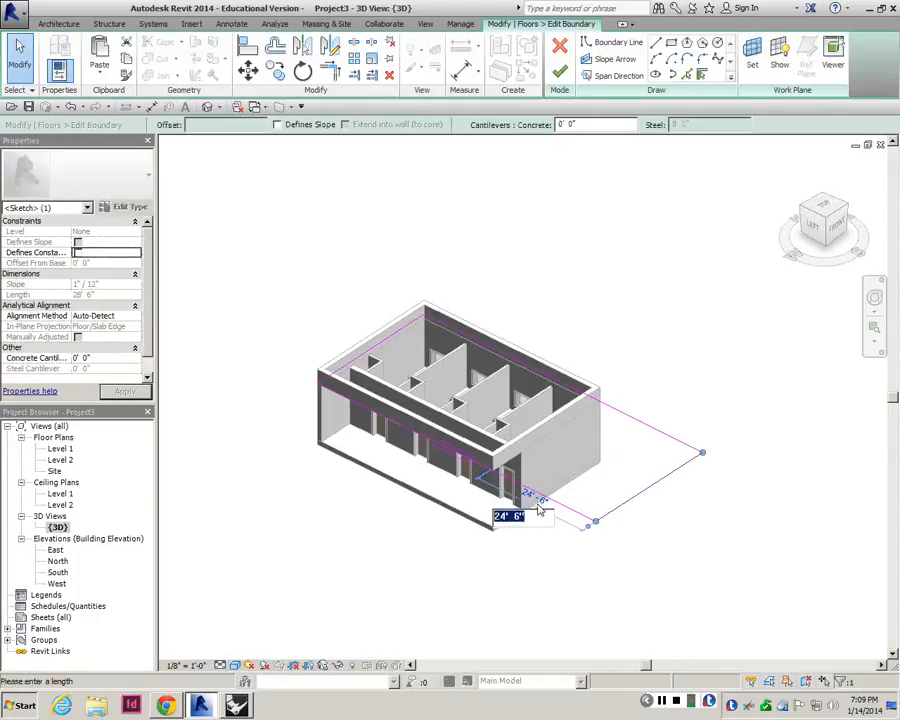
pyautogui.write('20')
pyautogui.press('Return')
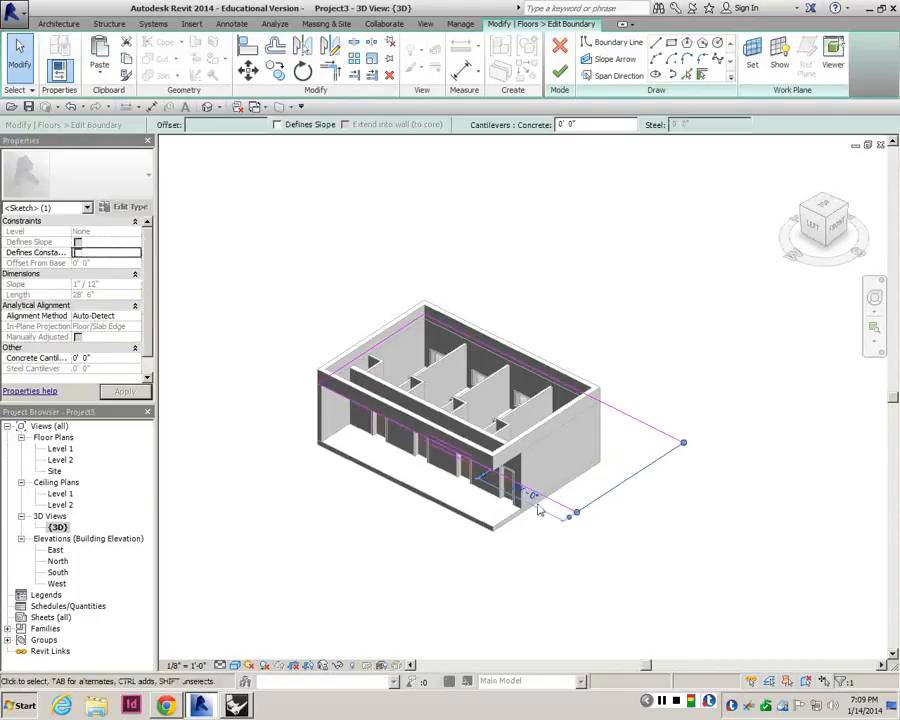
pyautogui.click(559, 72)
pyautogui.click(494, 361)
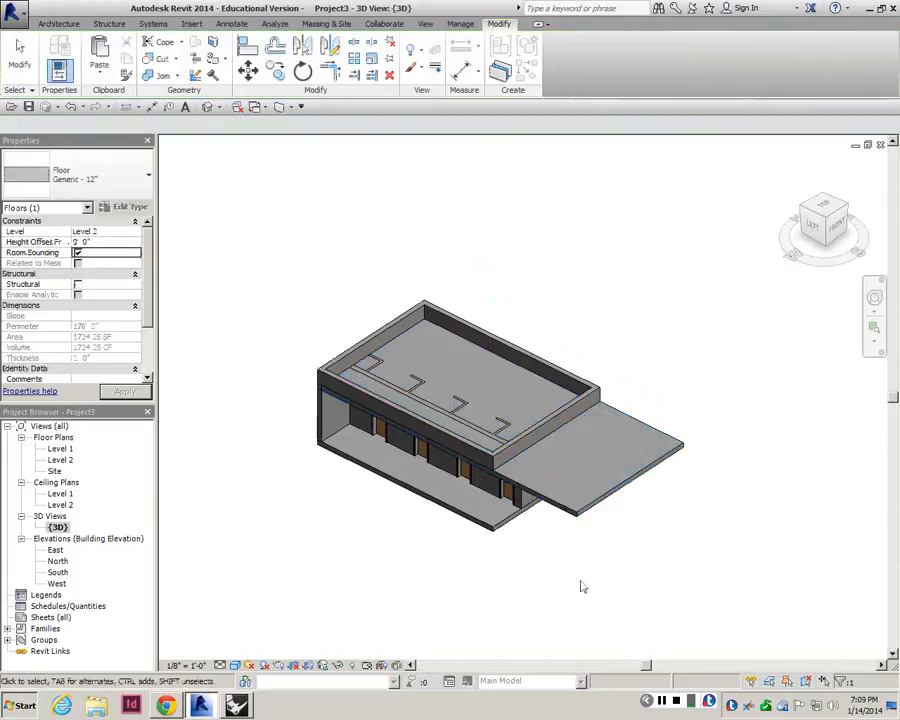
# - Extend the Level 1 floor's matching end edge outward to a 20' distance and finish the sketch
pyautogui.click(577, 581)
pyautogui.keyDown('shift'); pyautogui.moveTo(577, 581); pyautogui.dragTo(342, 512, button='middle'); pyautogui.keyUp('shift')
pyautogui.click(334, 524)
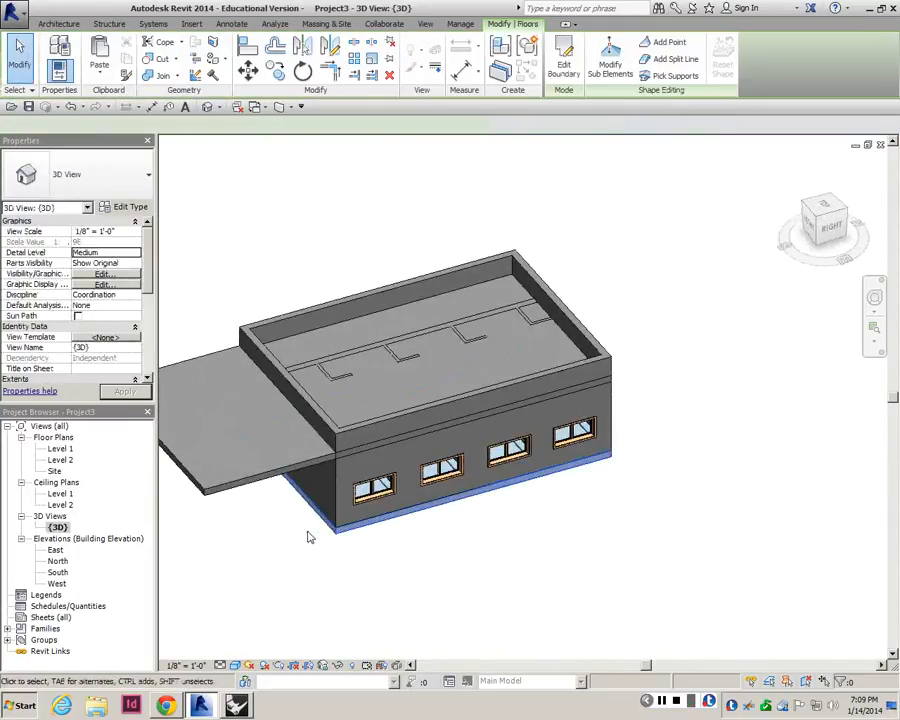
pyautogui.moveTo(295, 539)
pyautogui.keyDown('shift'); pyautogui.mouseDown(button='middle')
pyautogui.moveTo(649, 516)
pyautogui.moveTo(644, 508)
pyautogui.mouseUp(button='middle'); pyautogui.keyUp('shift')
pyautogui.doubleClick(523, 484)
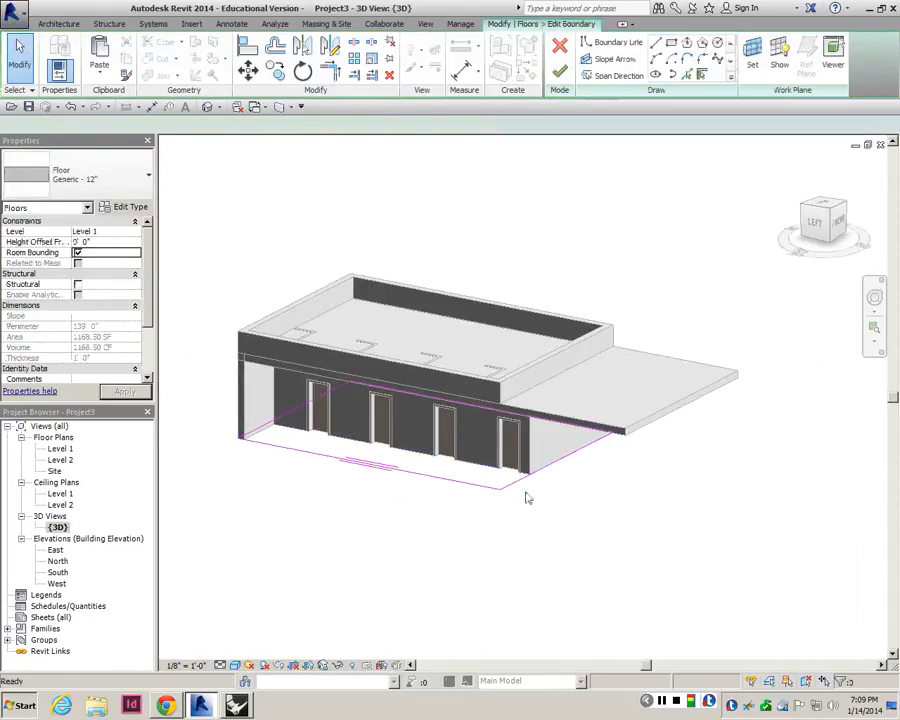
pyautogui.moveTo(522, 482); pyautogui.dragTo(625, 499)
pyautogui.click(548, 499)
pyautogui.write('20')
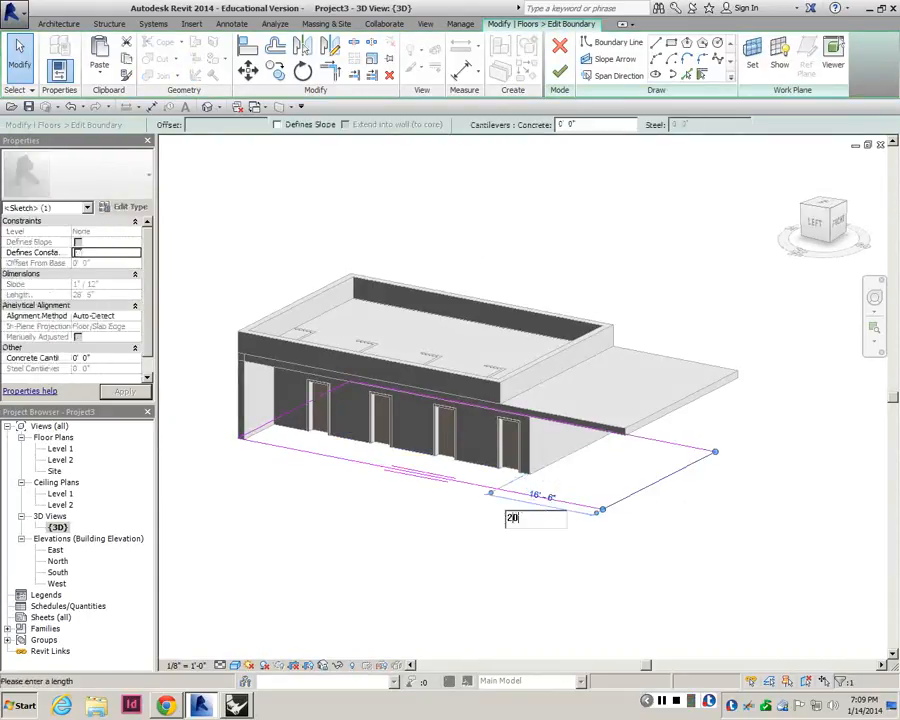
pyautogui.press('Return')
pyautogui.click(559, 75)
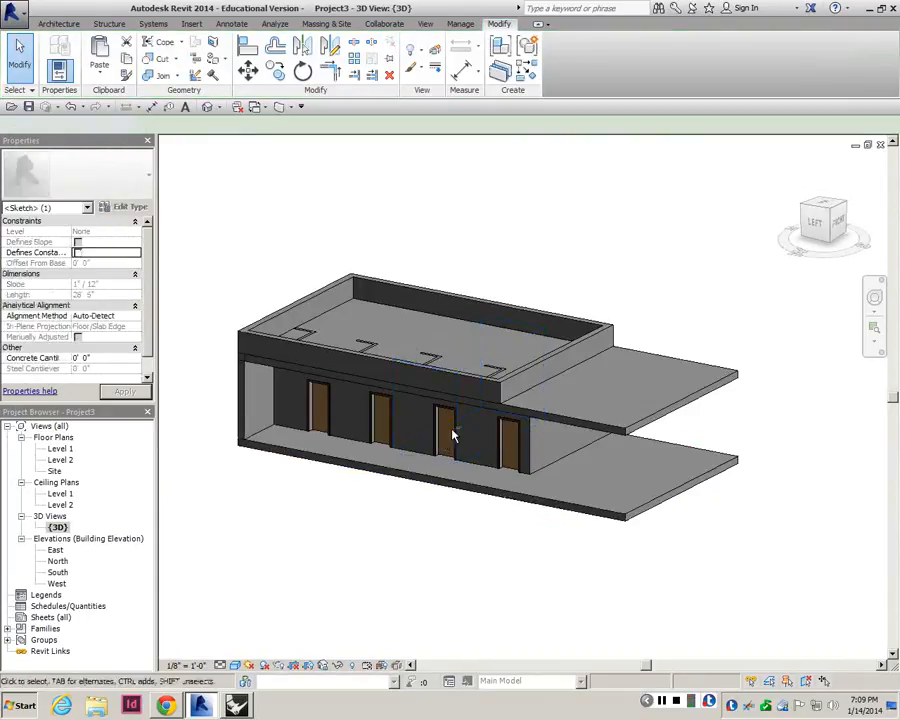
# - Move the end parapet wall outward to the outer corner of the extended Level 2 floor
pyautogui.keyDown('shift'); pyautogui.moveTo(452, 430); pyautogui.dragTo(491, 411, button='middle'); pyautogui.keyUp('shift')
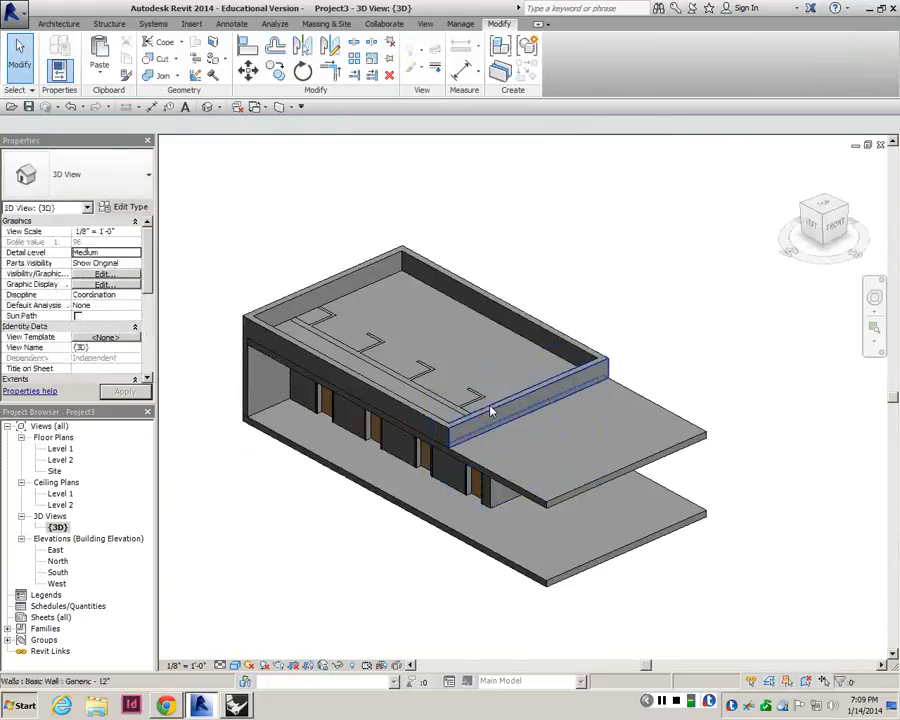
pyautogui.click(491, 411)
pyautogui.press('v')
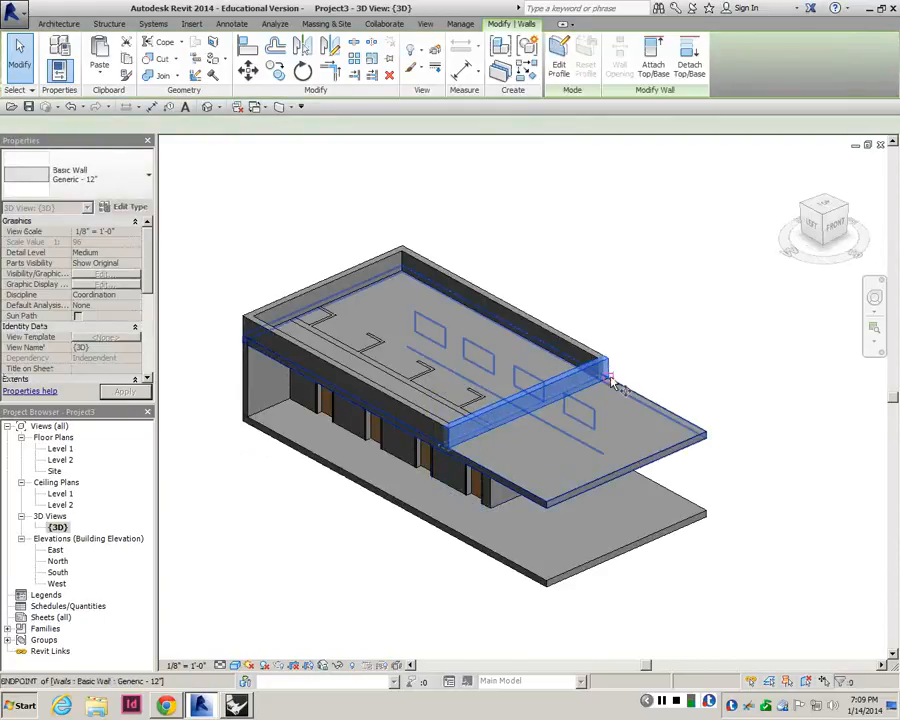
pyautogui.click(609, 376)
pyautogui.click(708, 433)
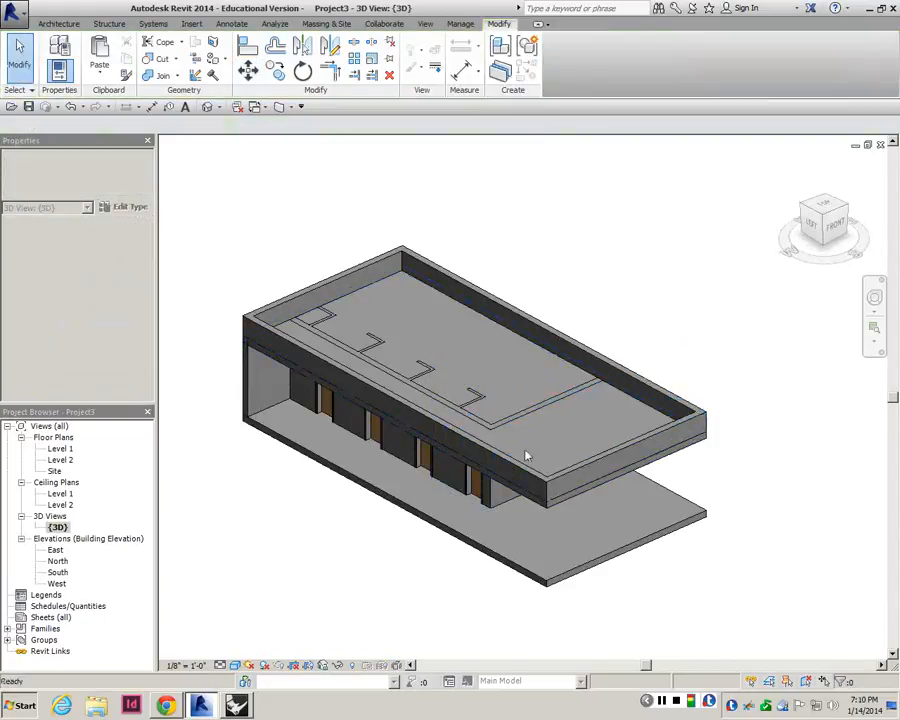
pyautogui.keyDown('shift'); pyautogui.moveTo(516, 450); pyautogui.dragTo(500, 430, button='middle'); pyautogui.keyUp('shift')
# - In the Level 1 floor plan, draw a horizontal grid line near the extended floor's end edge, aligned with the other grid bubbles
pyautogui.doubleClick(60, 449)
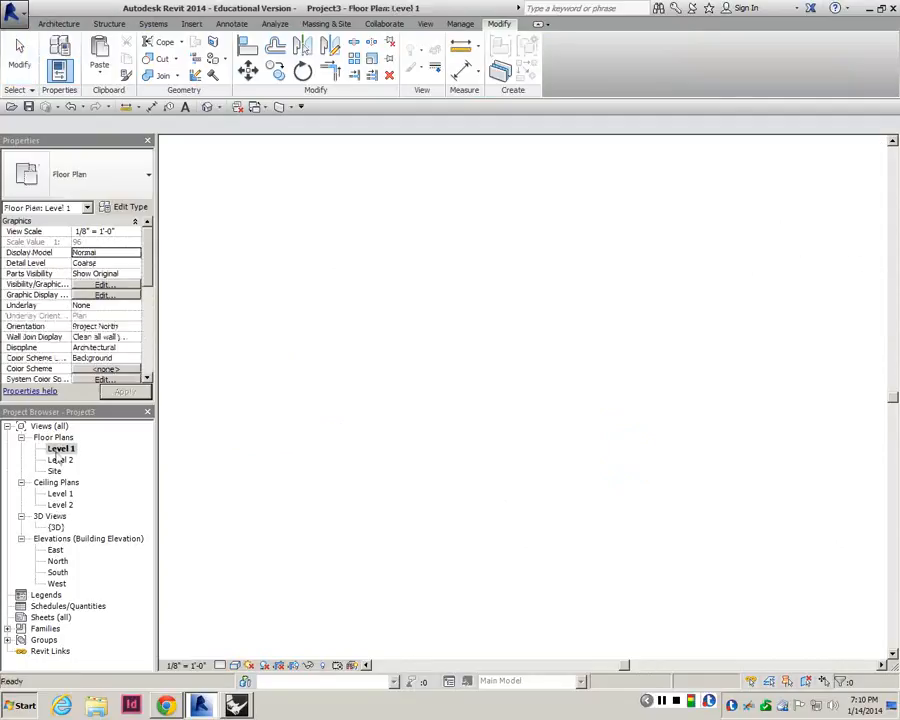
pyautogui.scroll(2, 420, 585)
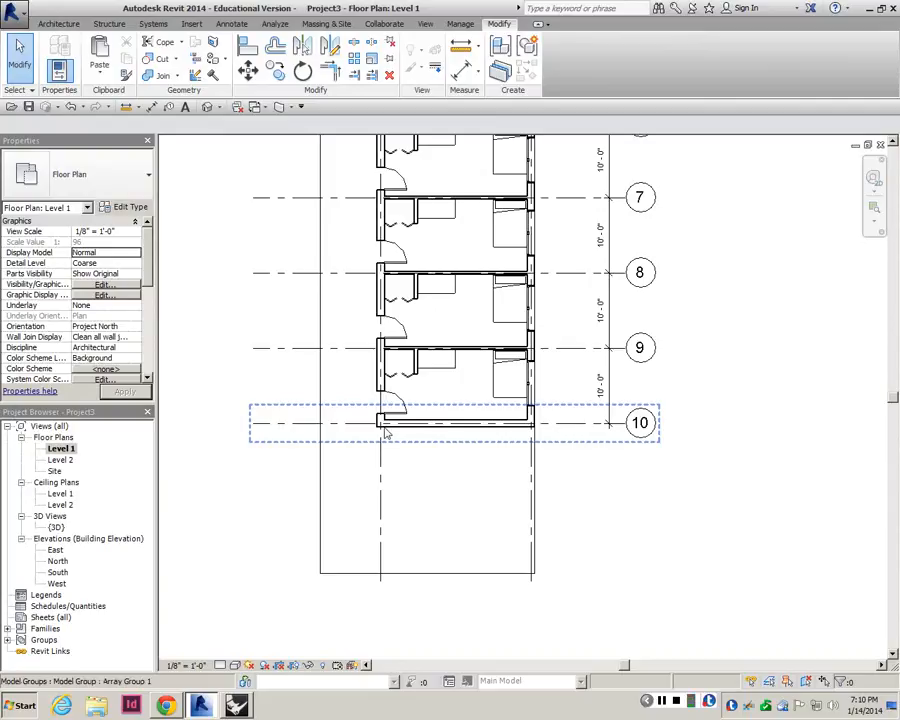
pyautogui.click(342, 430)
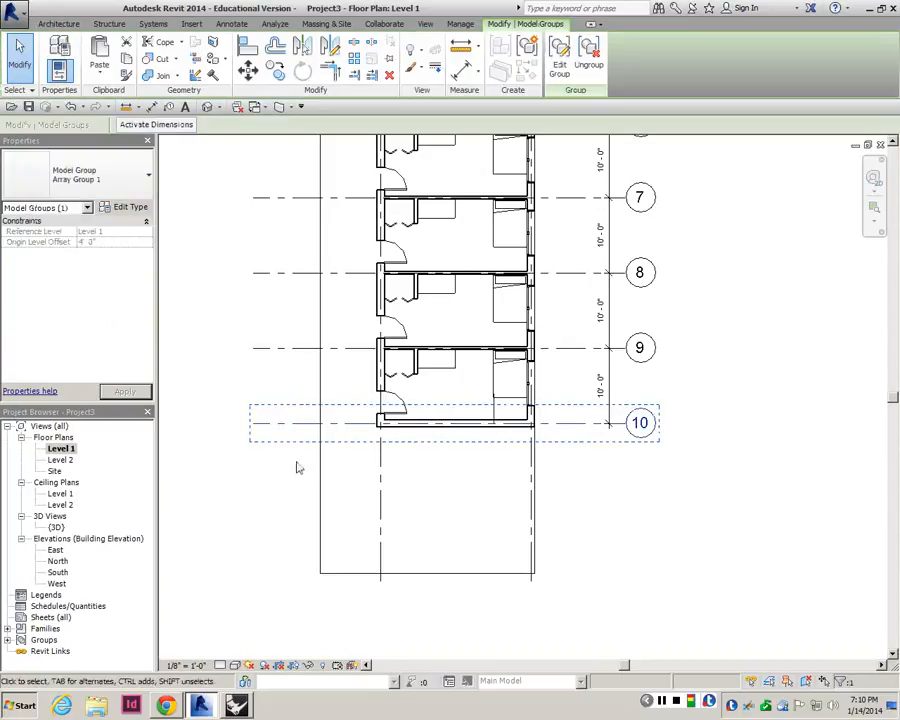
pyautogui.click(298, 458)
pyautogui.click(278, 427)
pyautogui.click(266, 393)
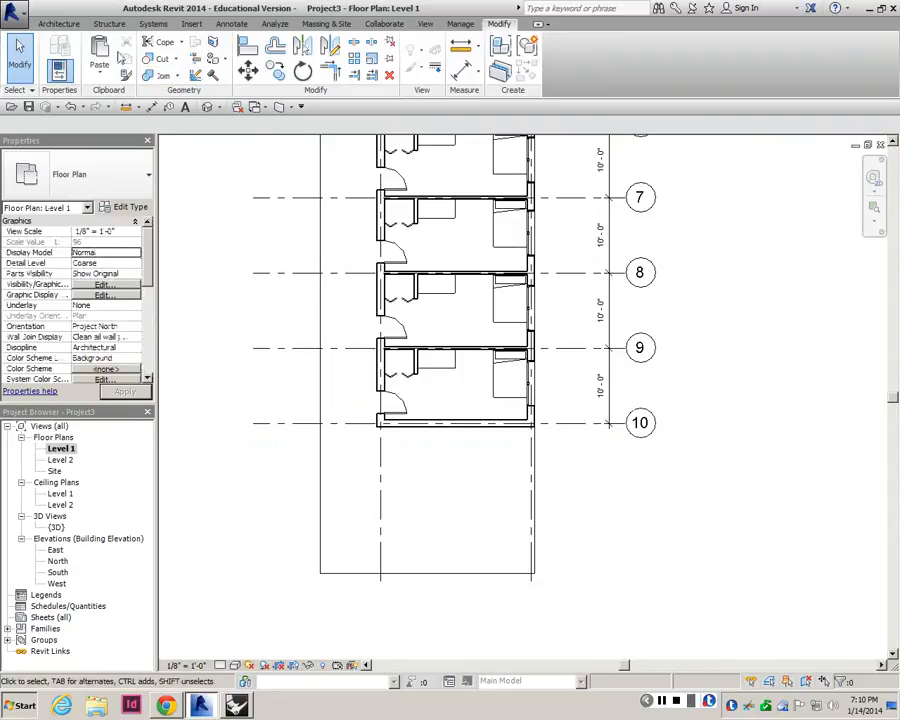
pyautogui.click(60, 22)
pyautogui.click(753, 70)
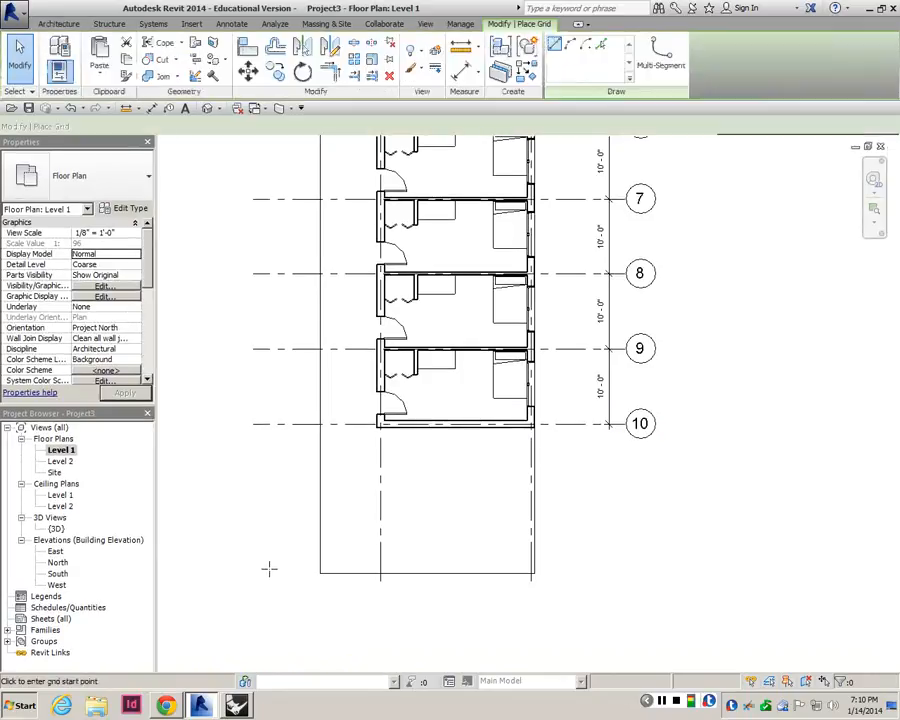
pyautogui.click(245, 570)
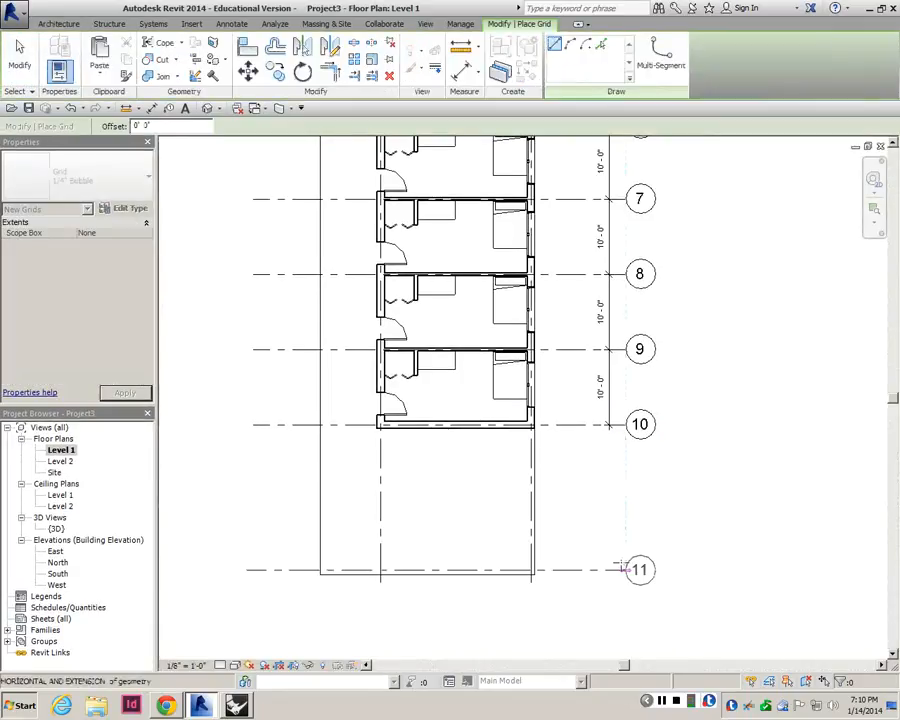
pyautogui.click(610, 570)
pyautogui.press('Escape')
# - Set the distance between grid 10 and grid 11 to 20'
pyautogui.click(614, 574)
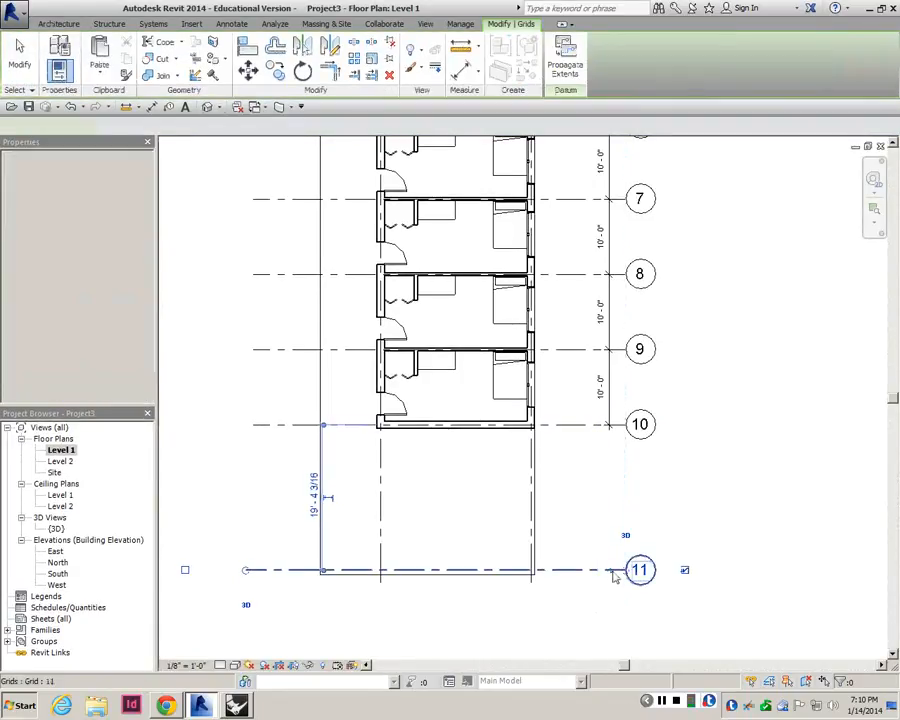
pyautogui.click(315, 511)
pyautogui.write('20')
pyautogui.press('Return')
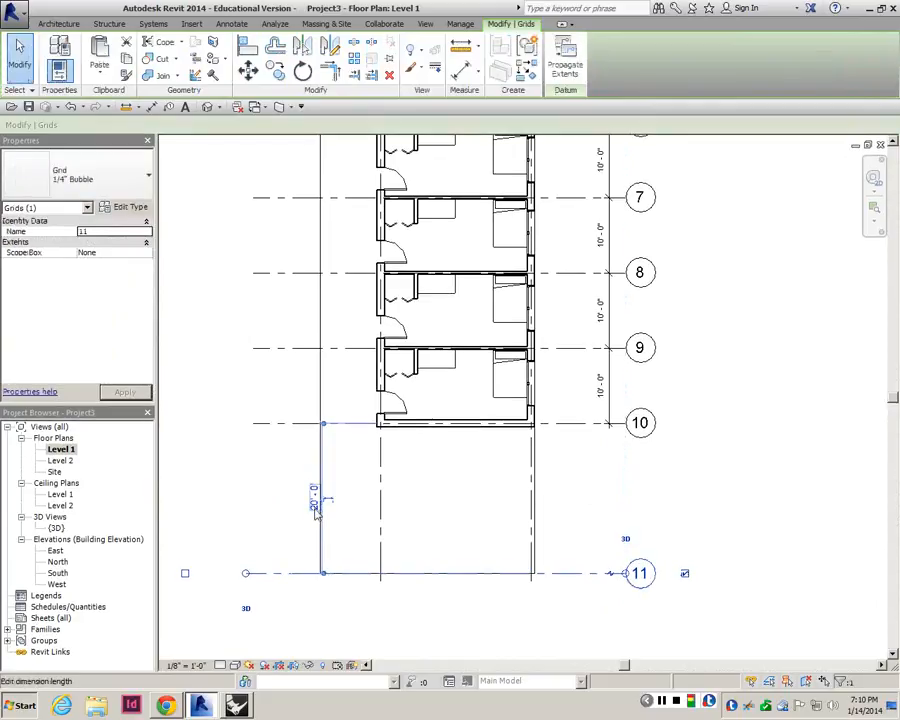
pyautogui.click(298, 586)
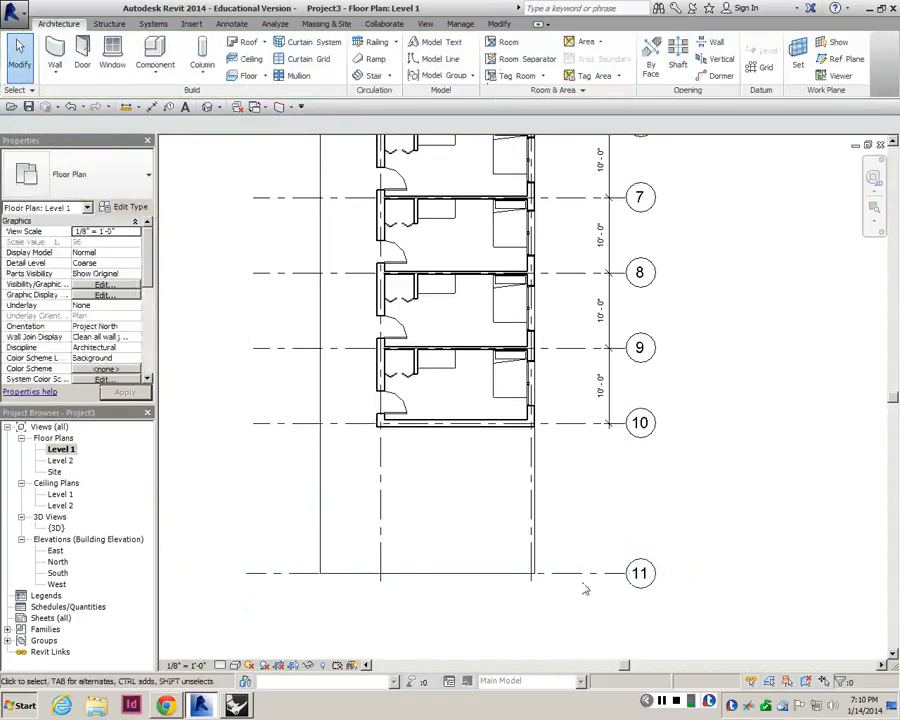
# - Add grid 11 to the existing grid dimension string by editing its witness lines
pyautogui.click(608, 268)
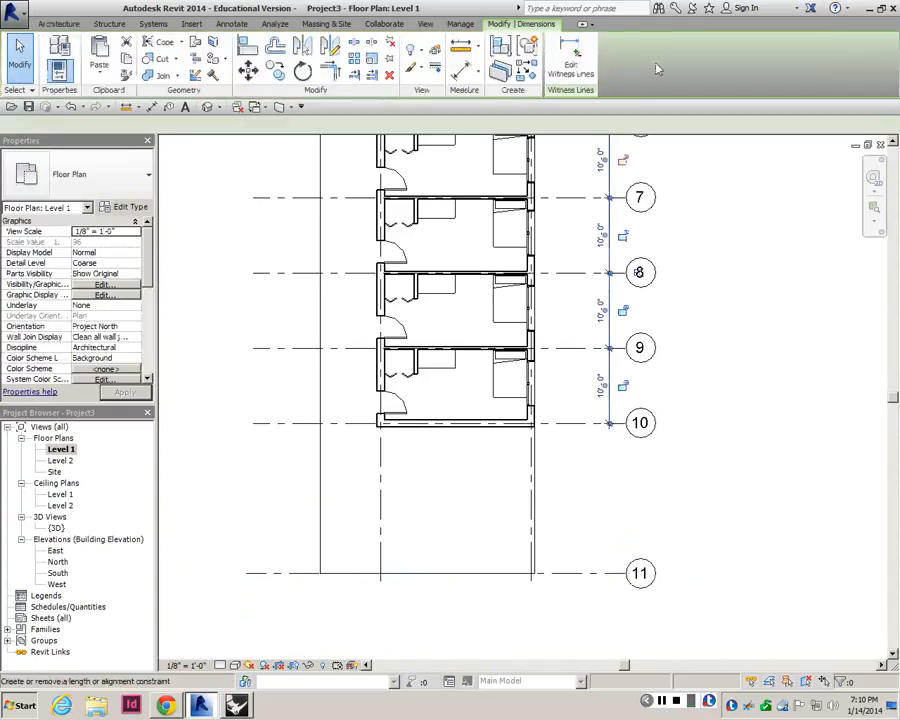
pyautogui.click(571, 60)
pyautogui.click(605, 574)
pyautogui.click(599, 559)
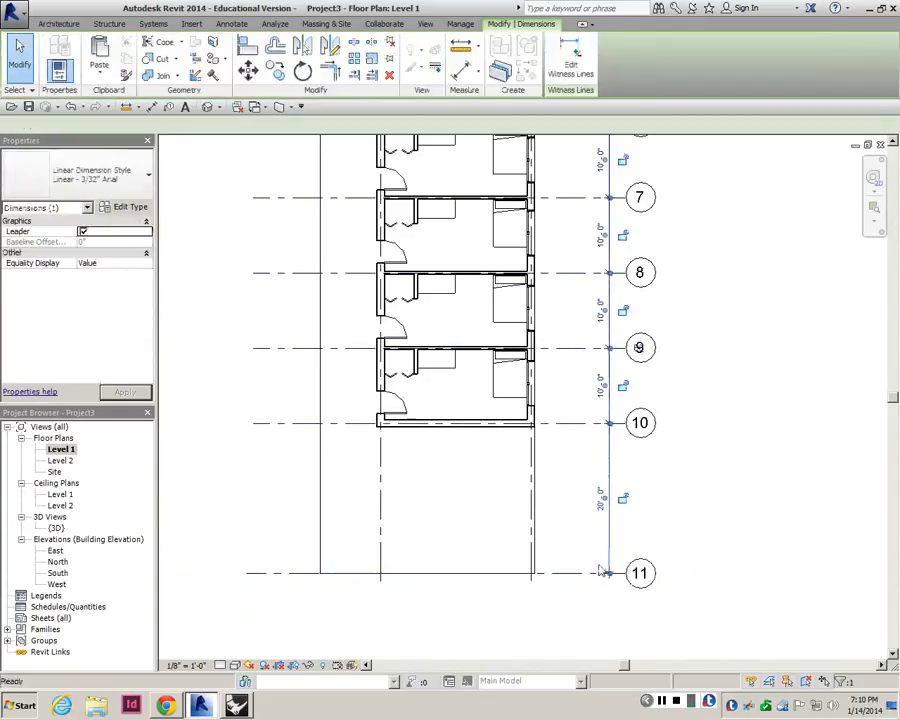
pyautogui.click(599, 556)
# - Copy the end wall on grid 10 to the extended floor's end edge at grid 11
pyautogui.scroll(-3, 575, 470)
pyautogui.scroll(1, 508, 488)
pyautogui.scroll(2, 550, 450)
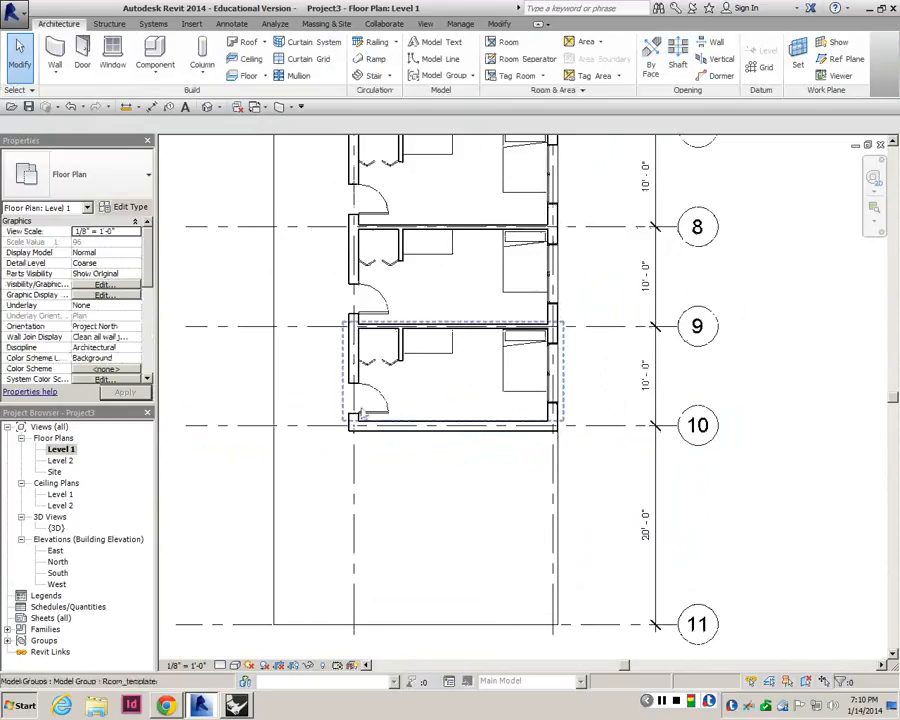
pyautogui.click(410, 430)
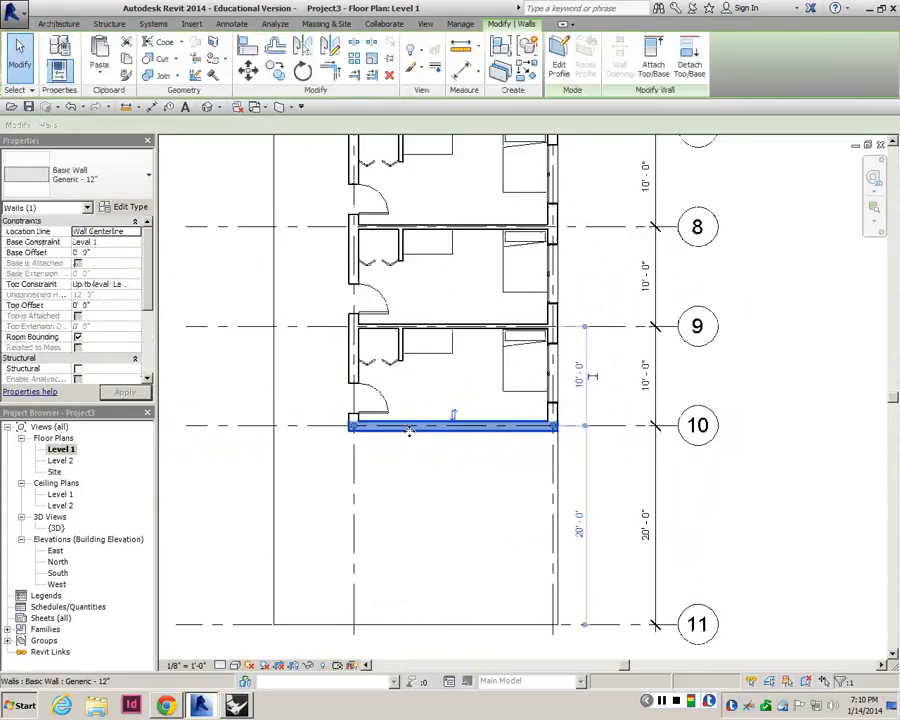
pyautogui.press('c')
pyautogui.press('o')
pyautogui.click(560, 432)
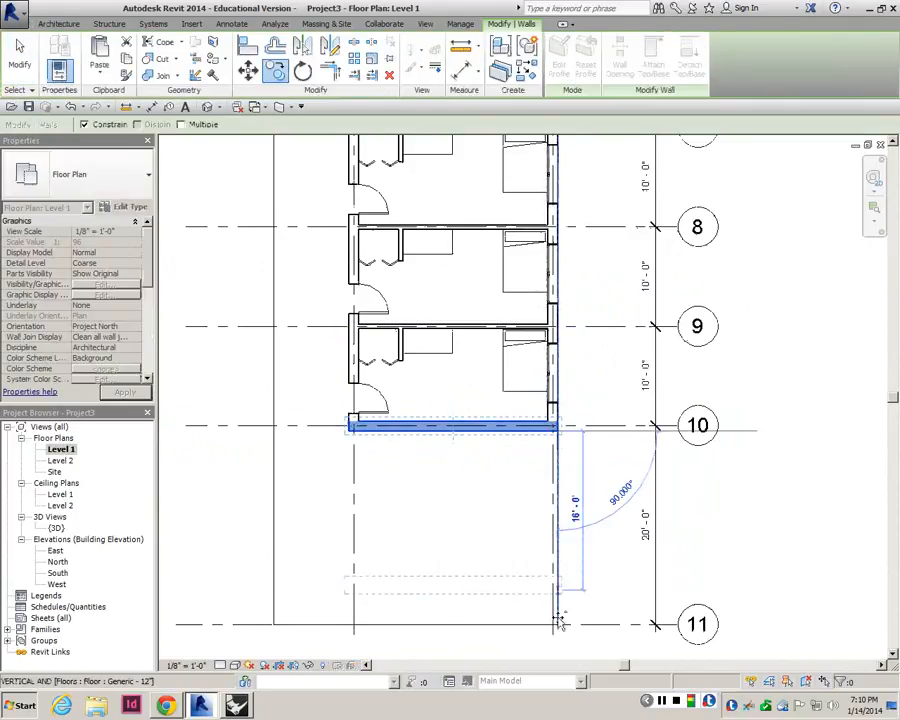
pyautogui.click(558, 632)
pyautogui.click(569, 645)
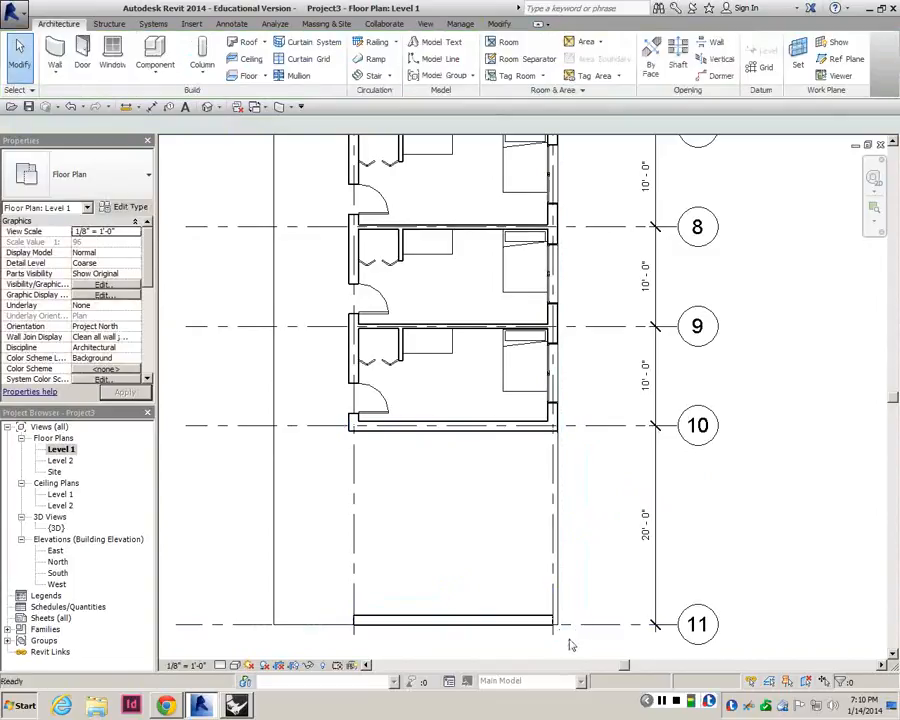
# - Lengthen the window-side end of the copied wall at grid 11 to the floor's outer edge
pyautogui.scroll(4, 562, 636)
pyautogui.click(565, 612)
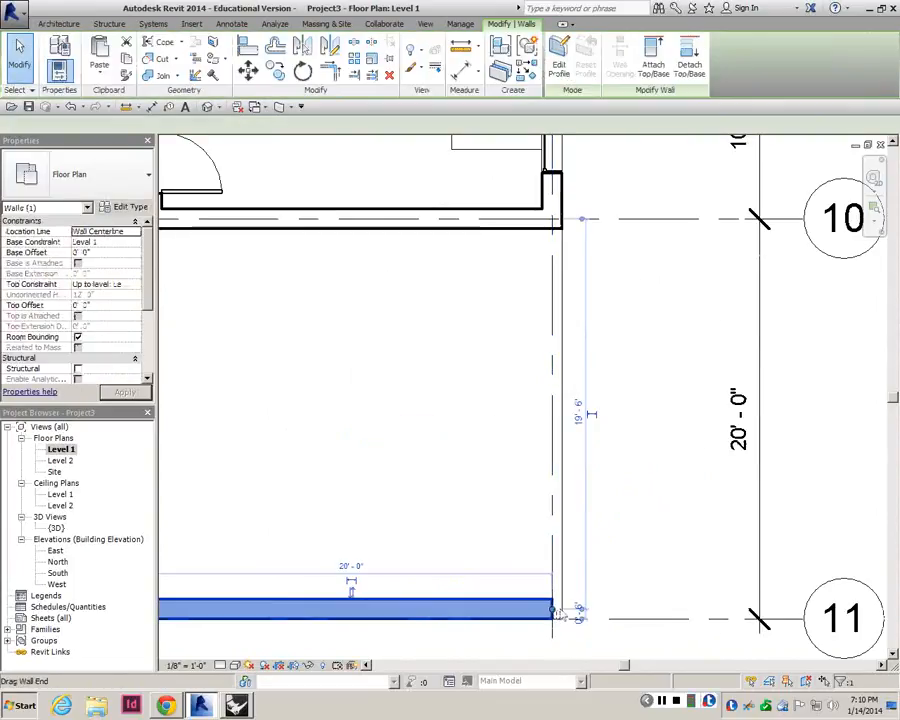
pyautogui.click(566, 634)
pyautogui.scroll(-5, 478, 556)
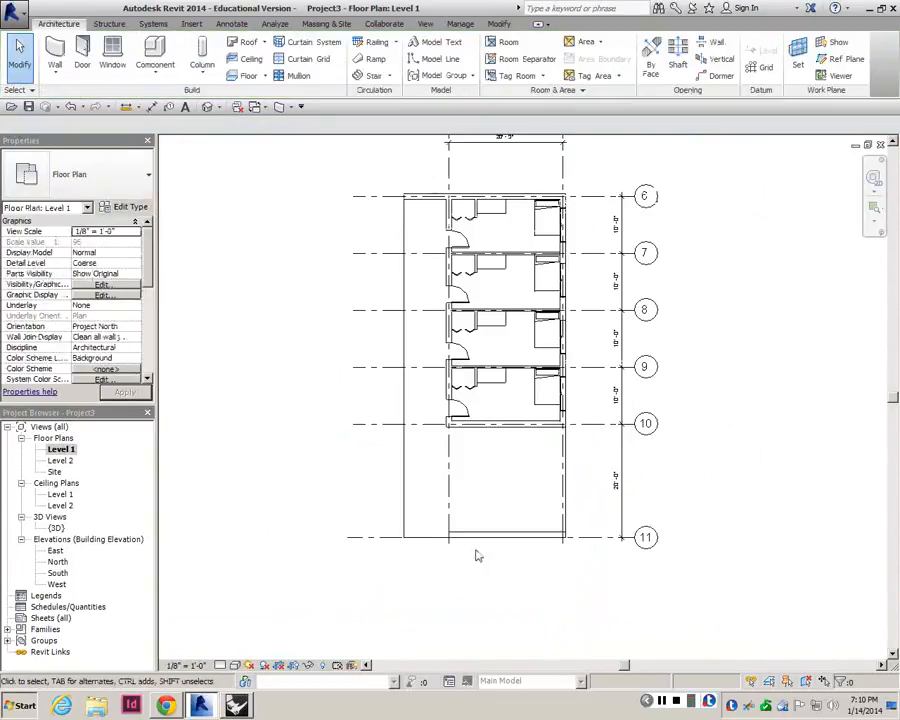
# - Delete the copied wall at grid 11
pyautogui.scroll(2, 478, 556)
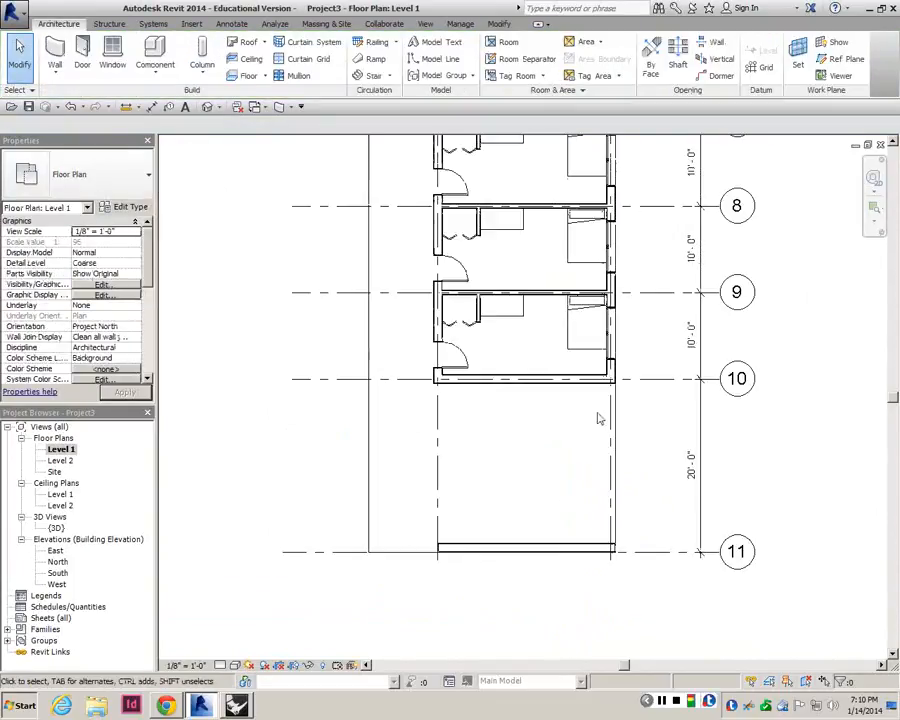
pyautogui.click(540, 547)
pyautogui.click(533, 484)
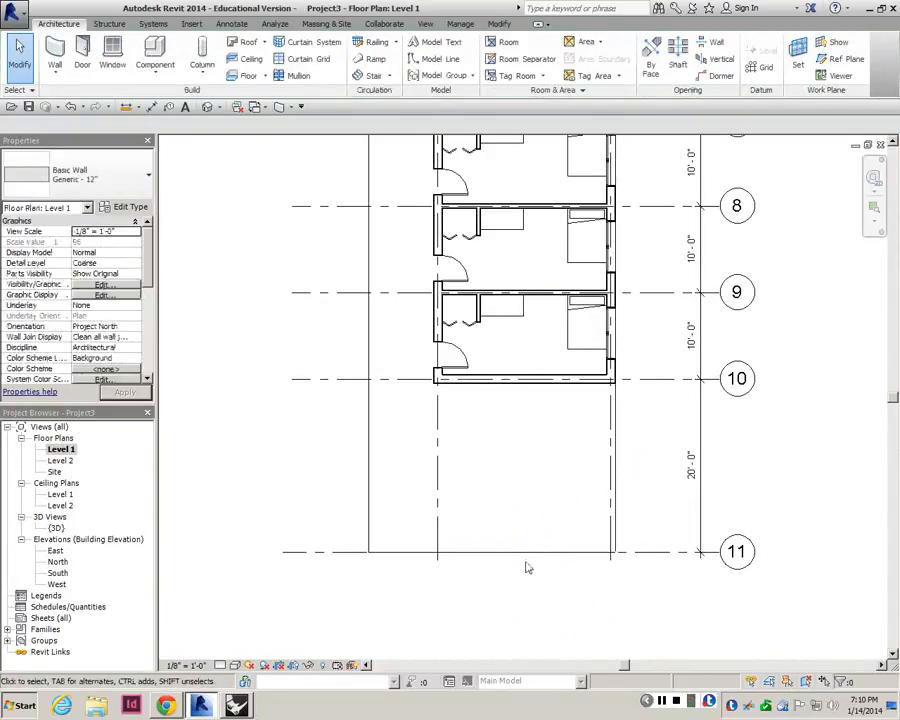
# - Extend the window-side exterior wall along grid 2 from grid 10 to grid 11
pyautogui.scroll(3, 639, 379)
pyautogui.click(597, 372)
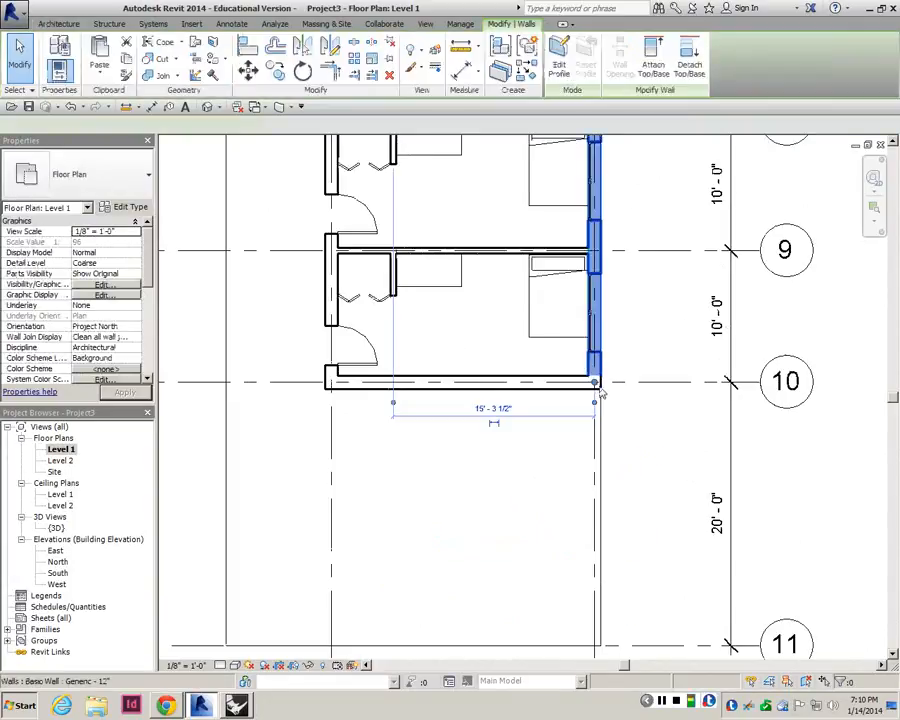
pyautogui.scroll(-2, 597, 381)
pyautogui.moveTo(596, 382); pyautogui.dragTo(596, 582)
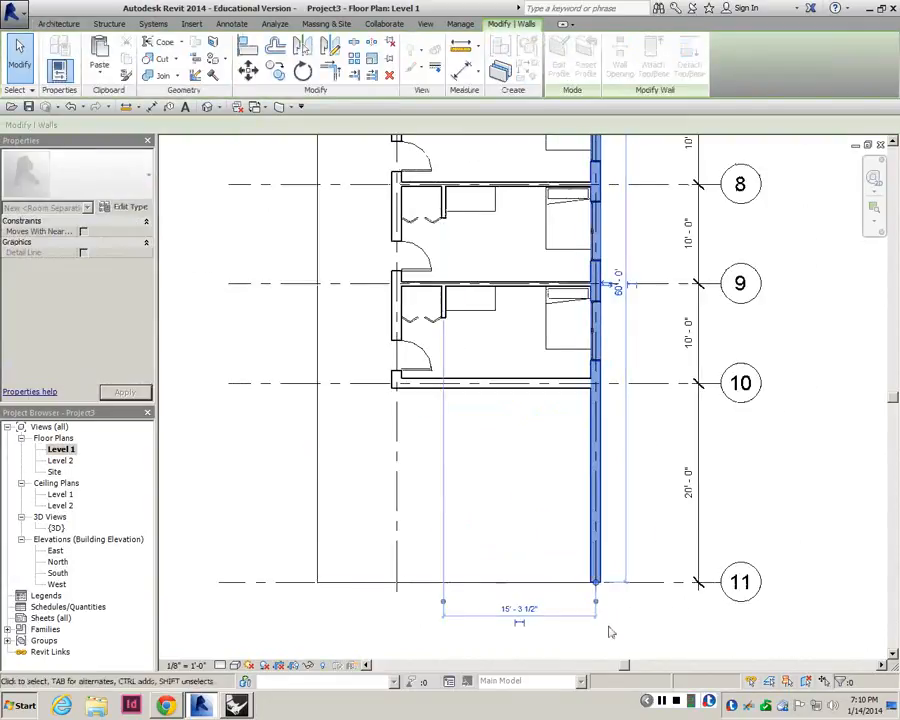
pyautogui.click(609, 631)
# - Extend the door-side exterior wall along grid 1 from grid 10 to grid 11
pyautogui.moveTo(454, 525); pyautogui.dragTo(495, 557, button='middle')
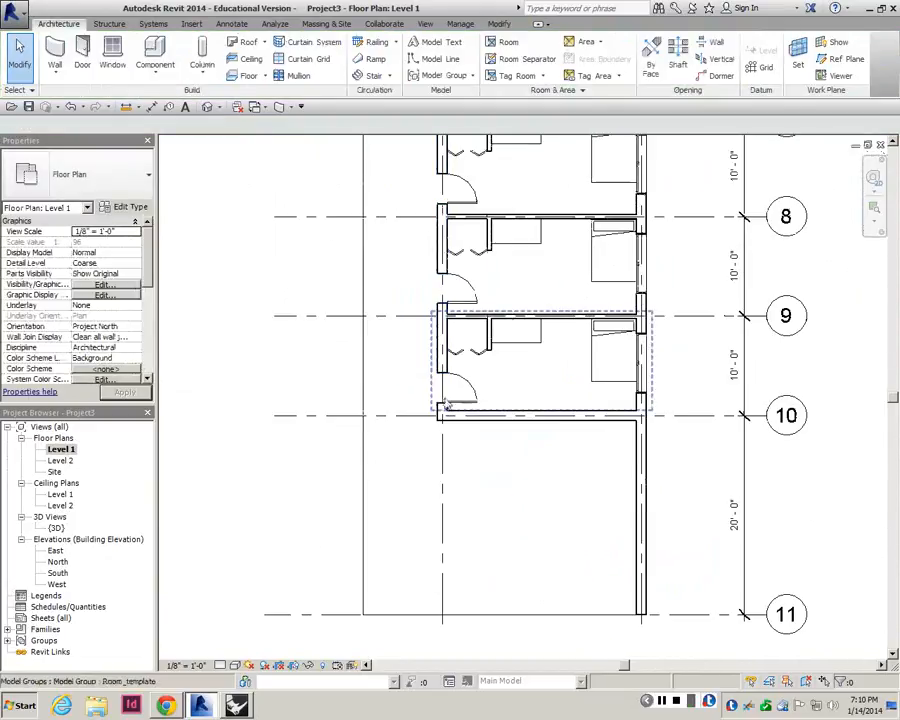
pyautogui.click(442, 376)
pyautogui.press('Escape')
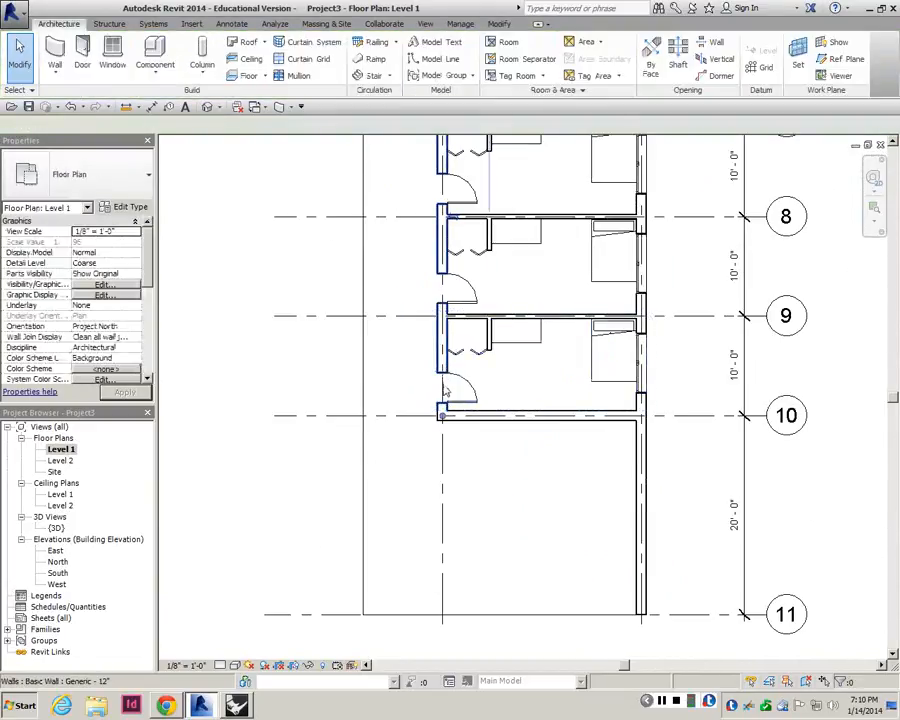
pyautogui.moveTo(443, 412); pyautogui.dragTo(438, 617)
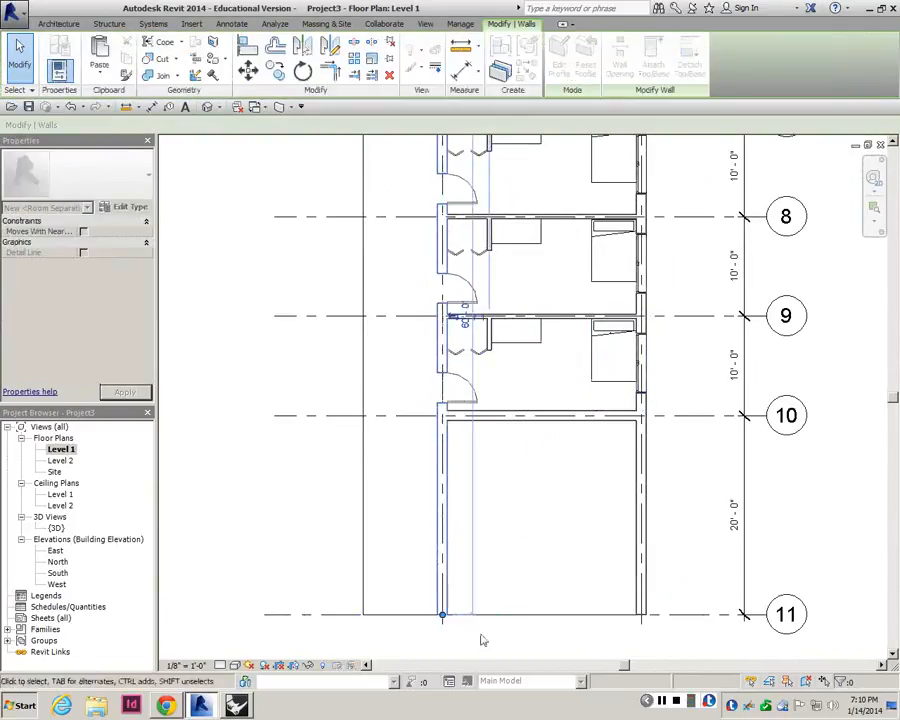
pyautogui.click(484, 640)
# - Examine the extended side walls in the 3D view and return to the Level 1 floor plan
pyautogui.scroll(-3, 448, 527)
pyautogui.scroll(2, 447, 512)
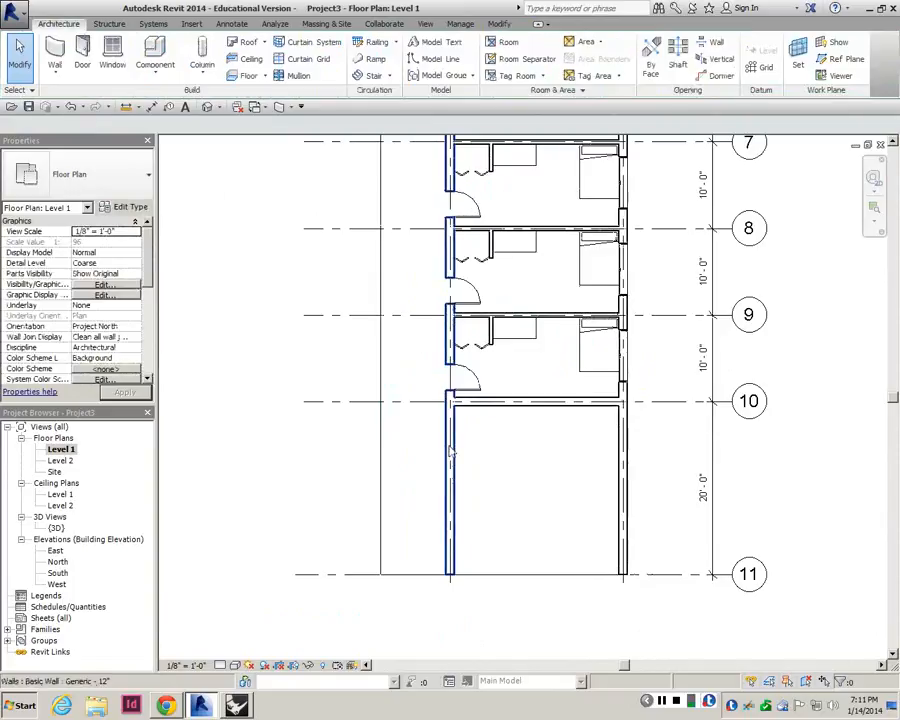
pyautogui.scroll(-1, 451, 452)
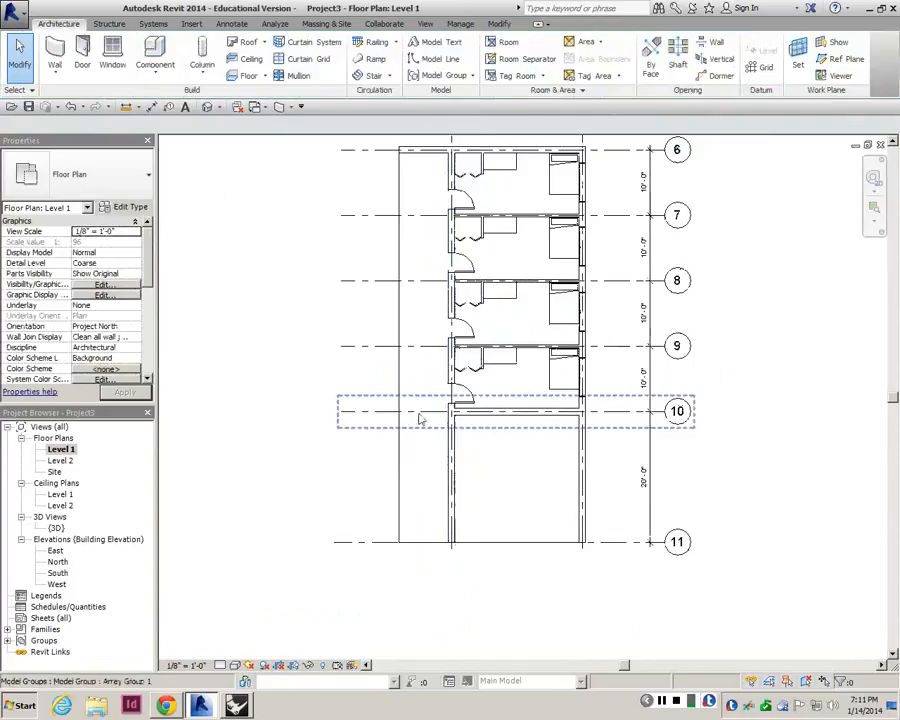
pyautogui.doubleClick(60, 530)
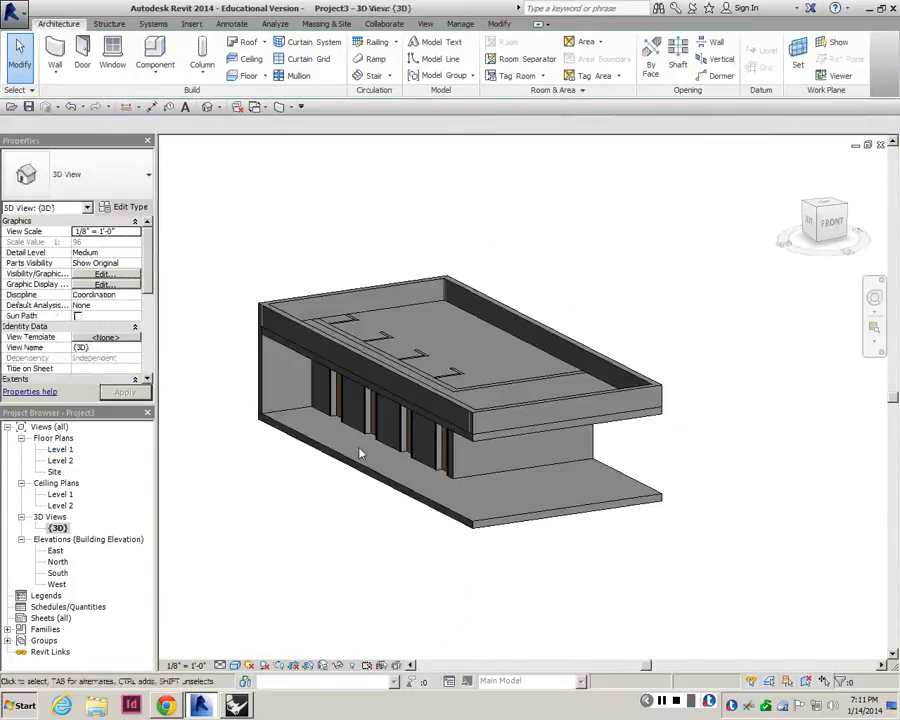
pyautogui.keyDown('shift'); pyautogui.moveTo(354, 528); pyautogui.dragTo(425, 481, button='middle'); pyautogui.keyUp('shift')
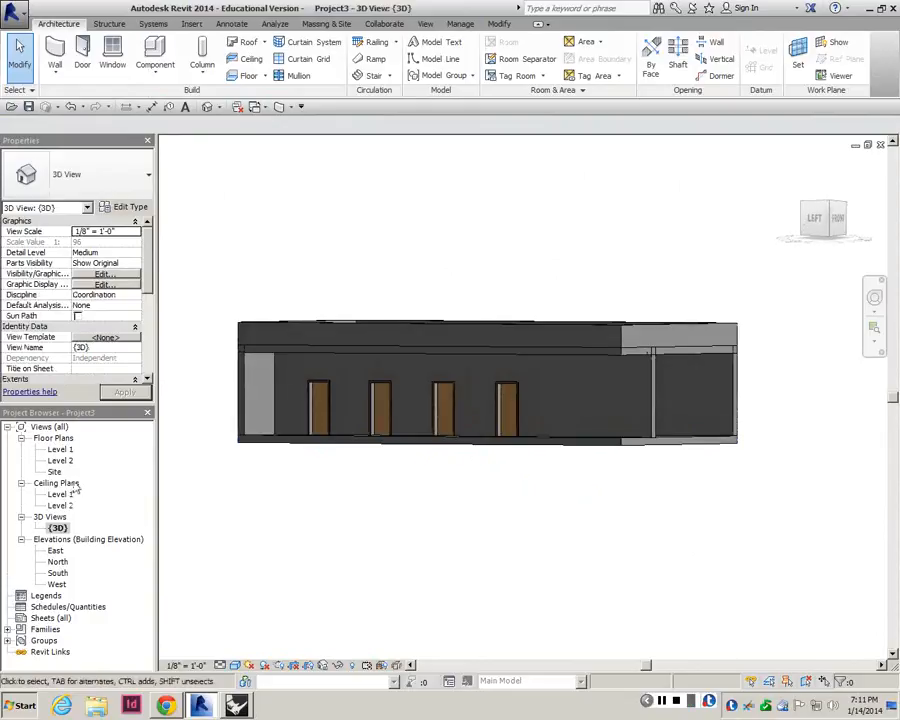
pyautogui.doubleClick(60, 449)
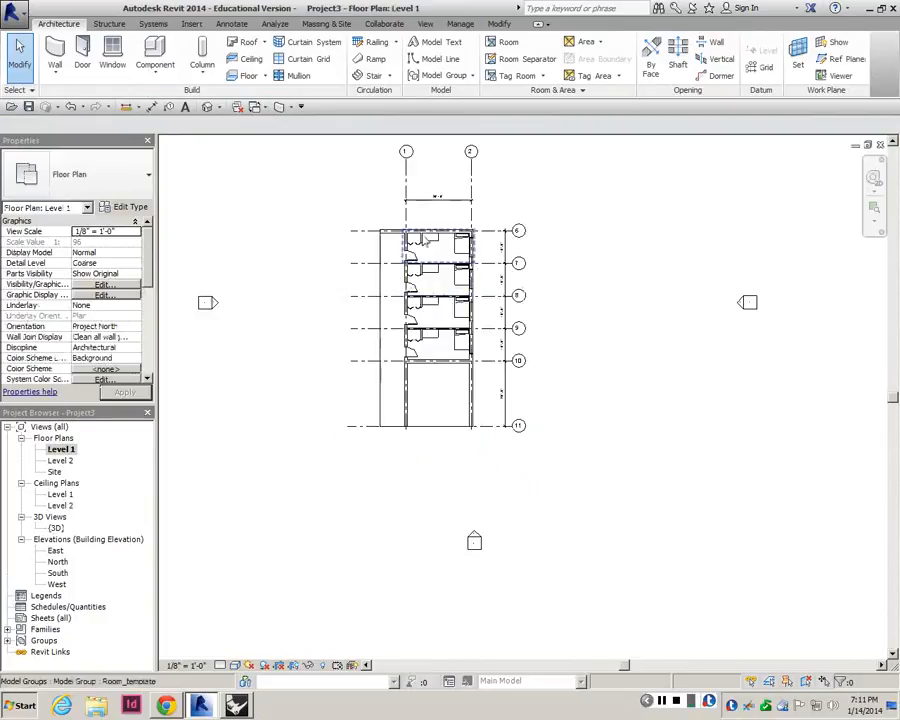
# - Edit the Room_template group between grids 6 and 7, adding a 60" x 30" desk between the existing desk and the bed
pyautogui.scroll(5, 425, 235)
pyautogui.scroll(-1, 462, 306)
pyautogui.click(498, 262)
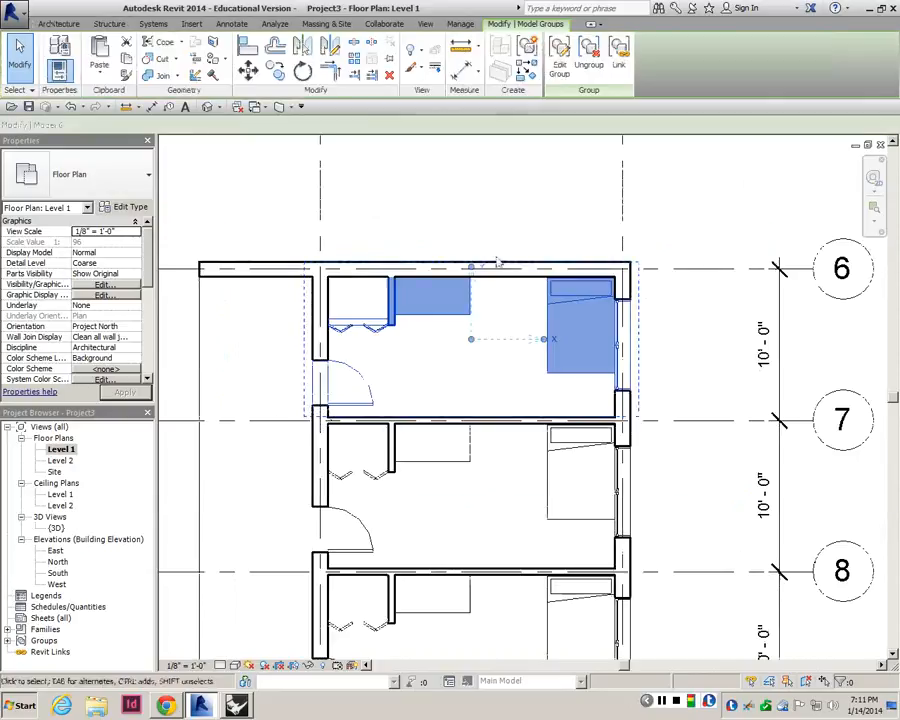
pyautogui.scroll(2, 457, 261)
pyautogui.scroll(-2, 472, 338)
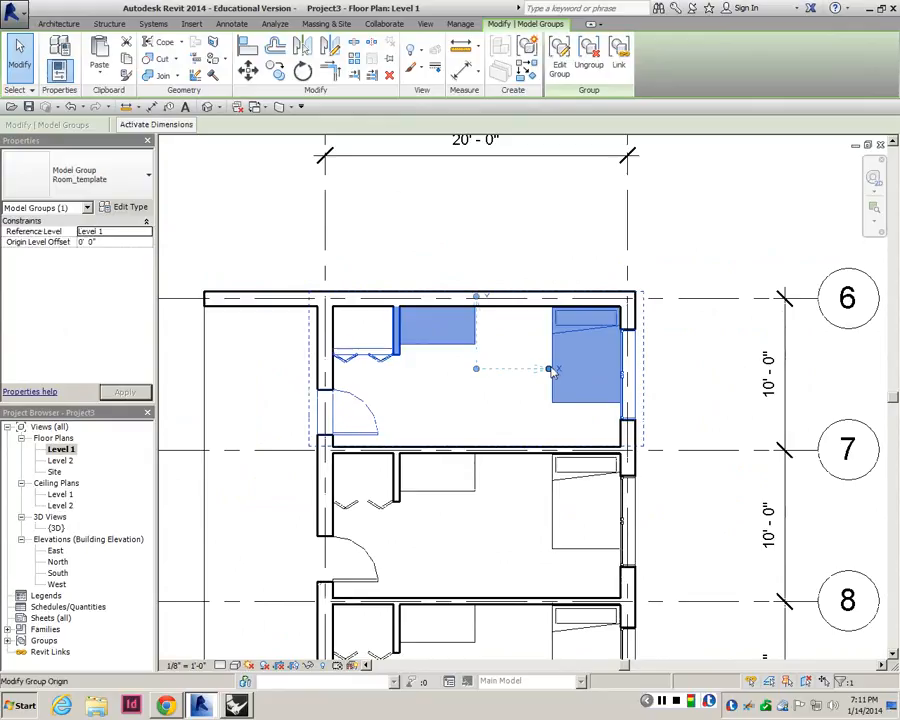
pyautogui.click(561, 74)
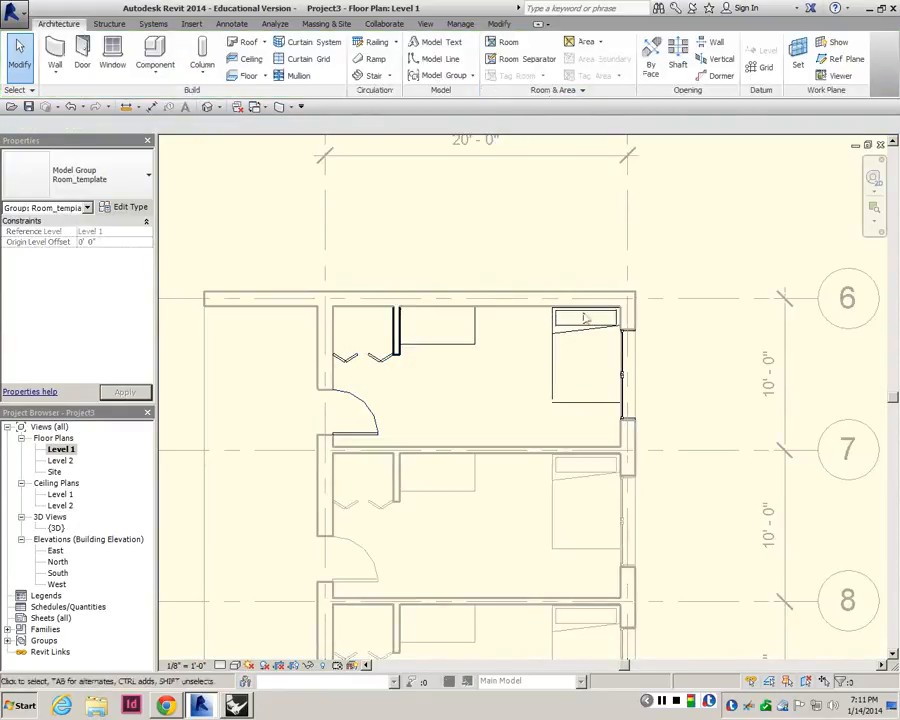
pyautogui.click(164, 187)
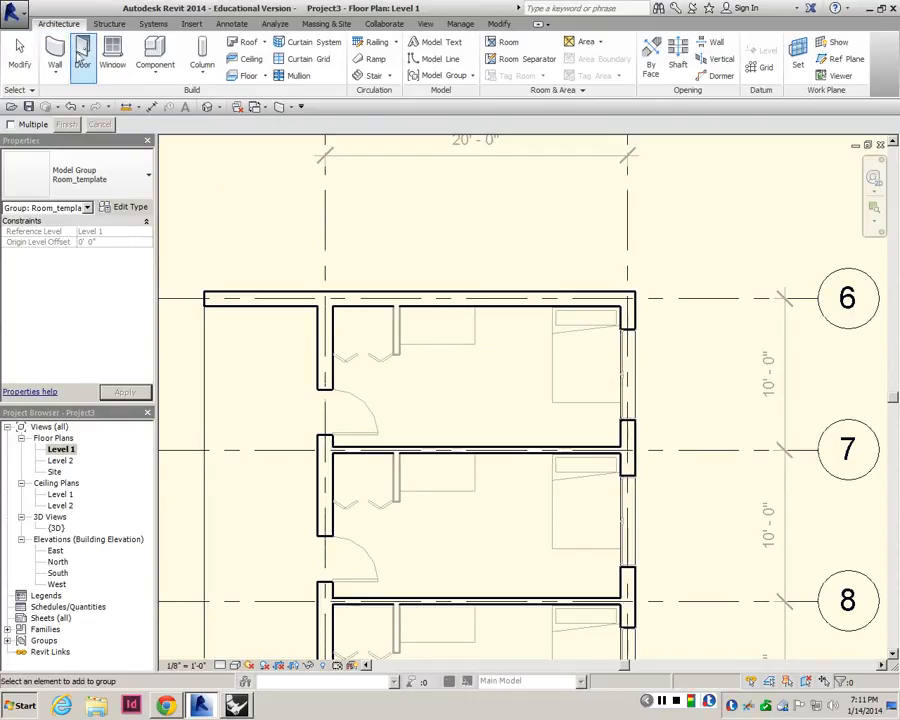
pyautogui.click(155, 52)
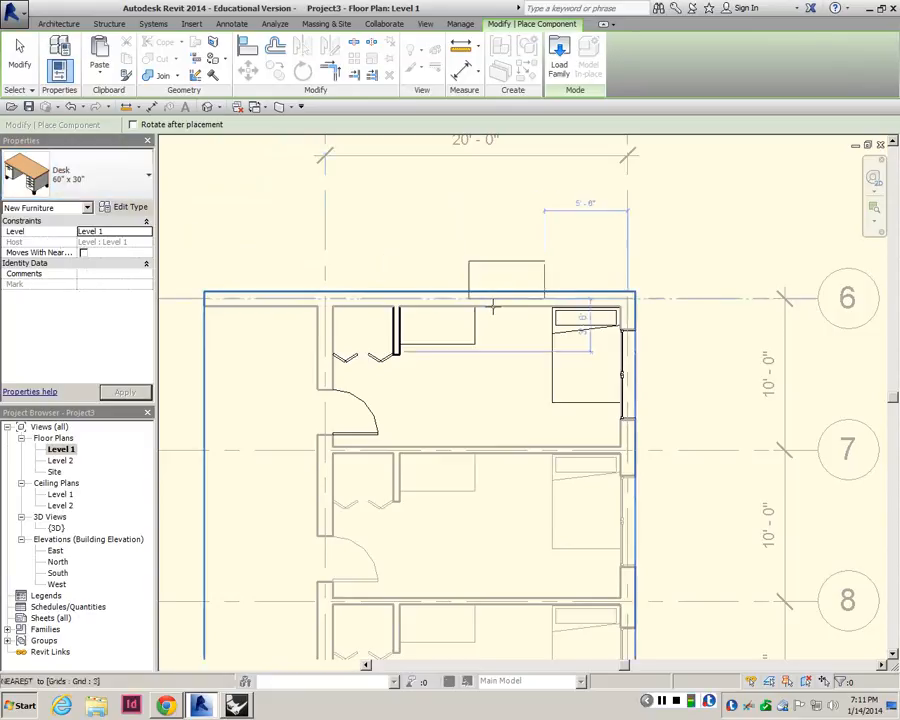
pyautogui.scroll(2, 462, 322)
pyautogui.click(474, 350)
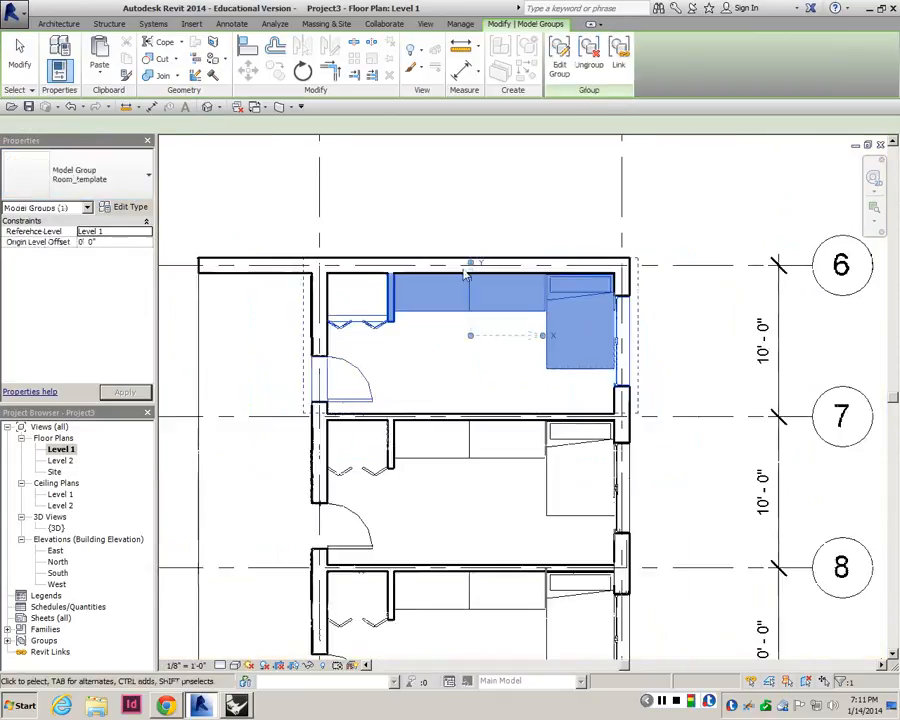
pyautogui.press('Escape')
# - Edit the Room_template group between grids 8 and 9 and remove the desk beside the bed from the group
pyautogui.scroll(-3, 471, 378)
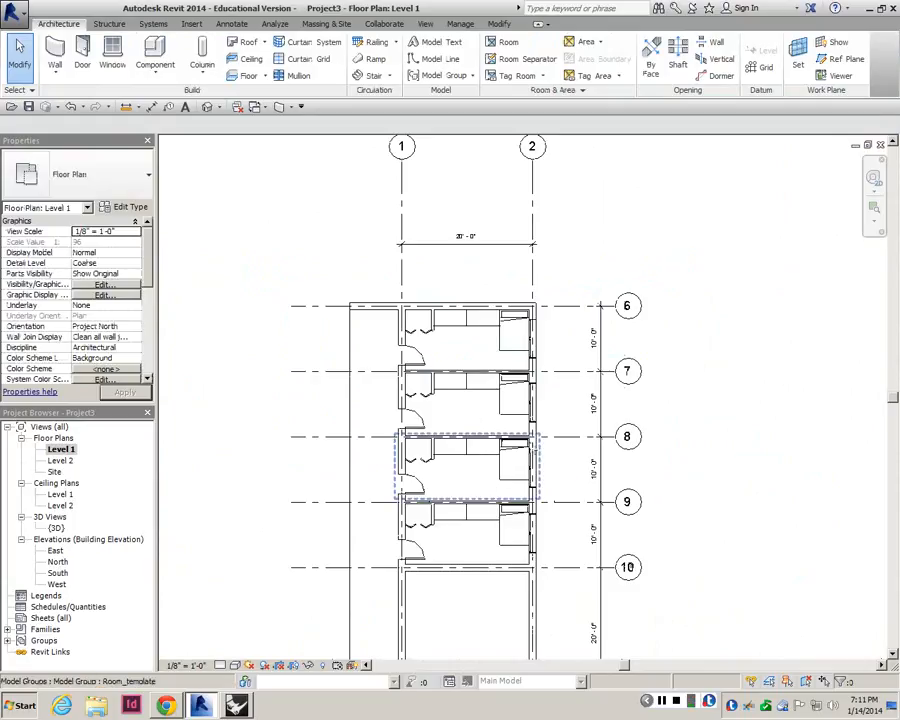
pyautogui.scroll(2, 470, 440)
pyautogui.click(440, 497)
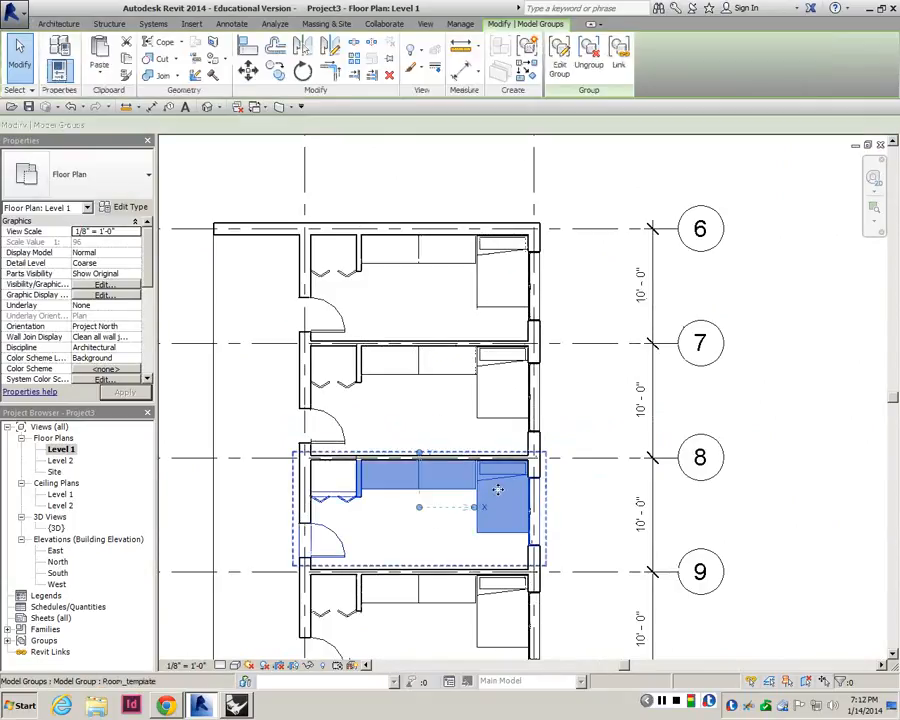
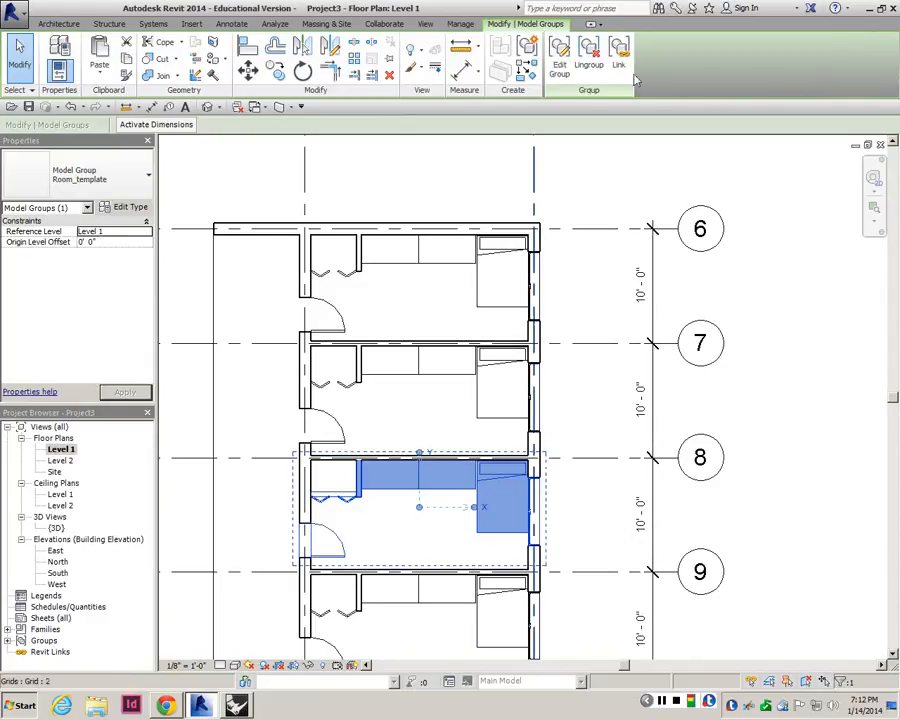
pyautogui.click(563, 67)
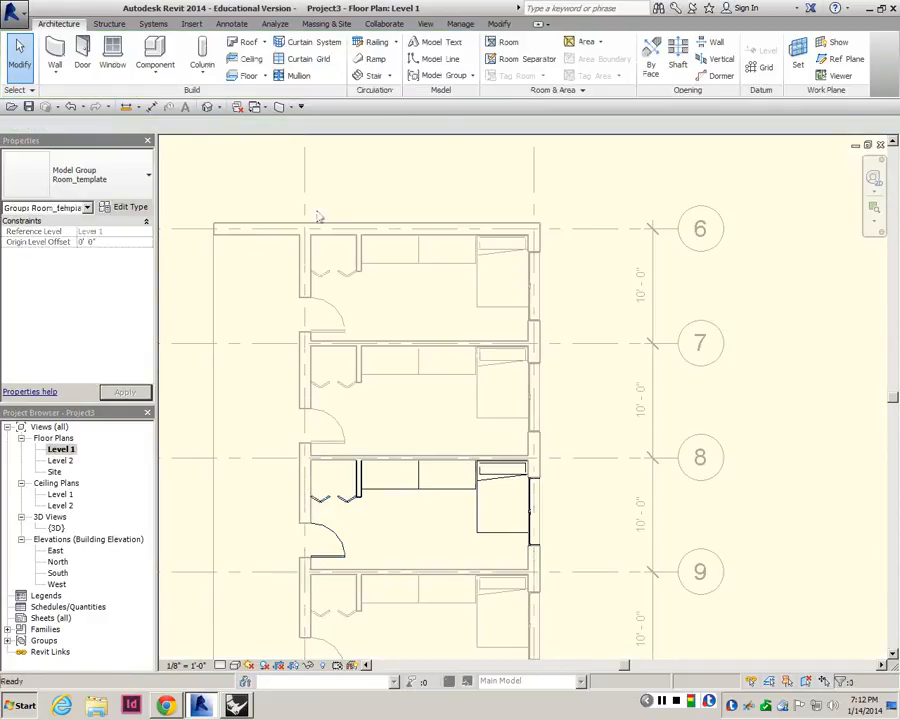
pyautogui.click(214, 285)
pyautogui.click(459, 487)
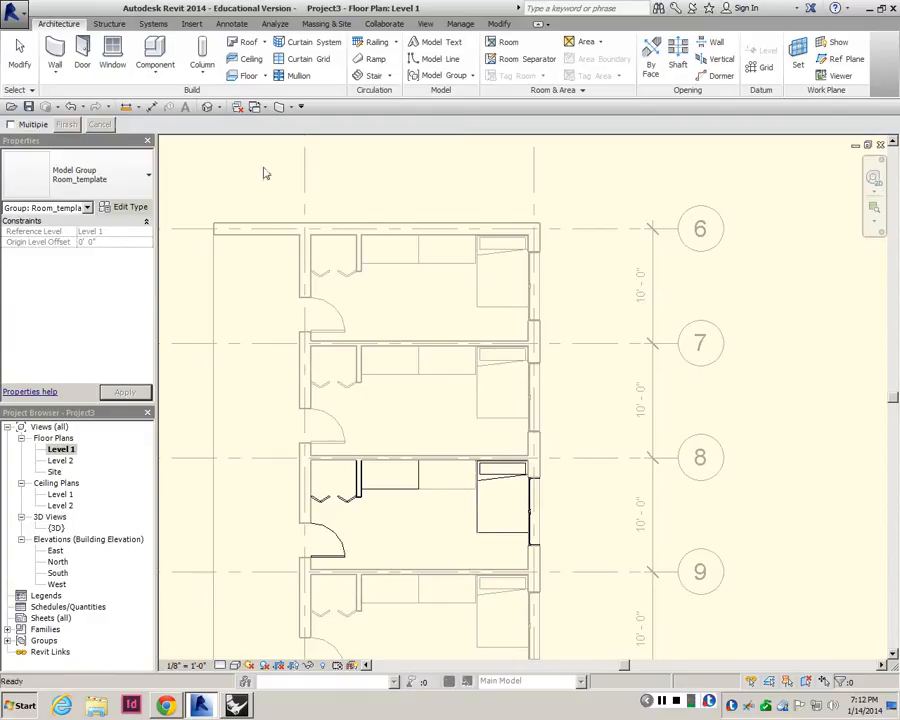
pyautogui.click(430, 488)
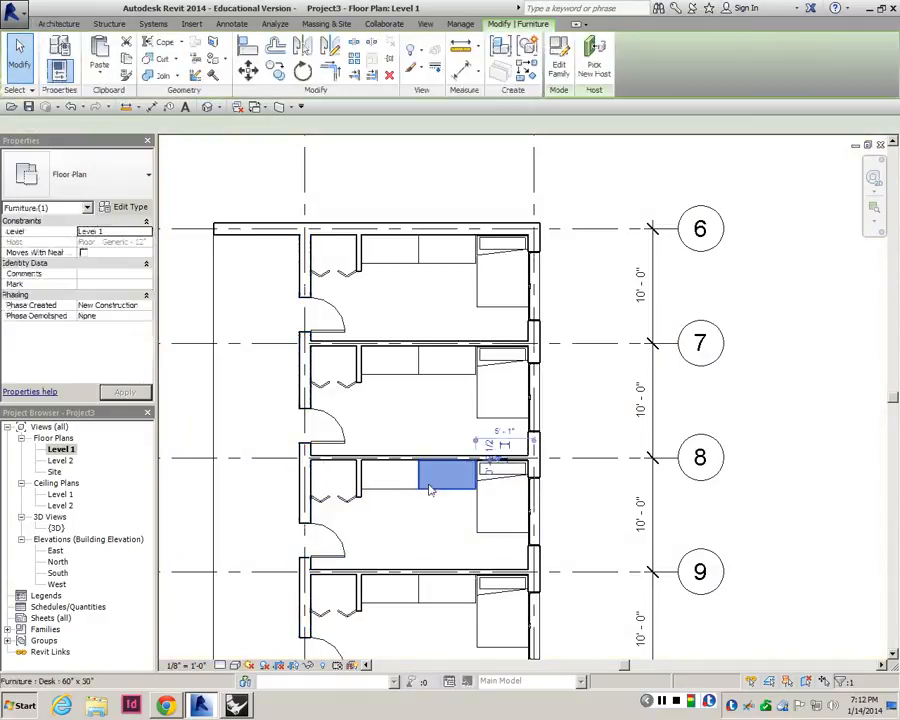
pyautogui.press('Escape')
# - Delete the loose ungrouped desk beside the bed in the room between grids 8 and 9
pyautogui.click(488, 498)
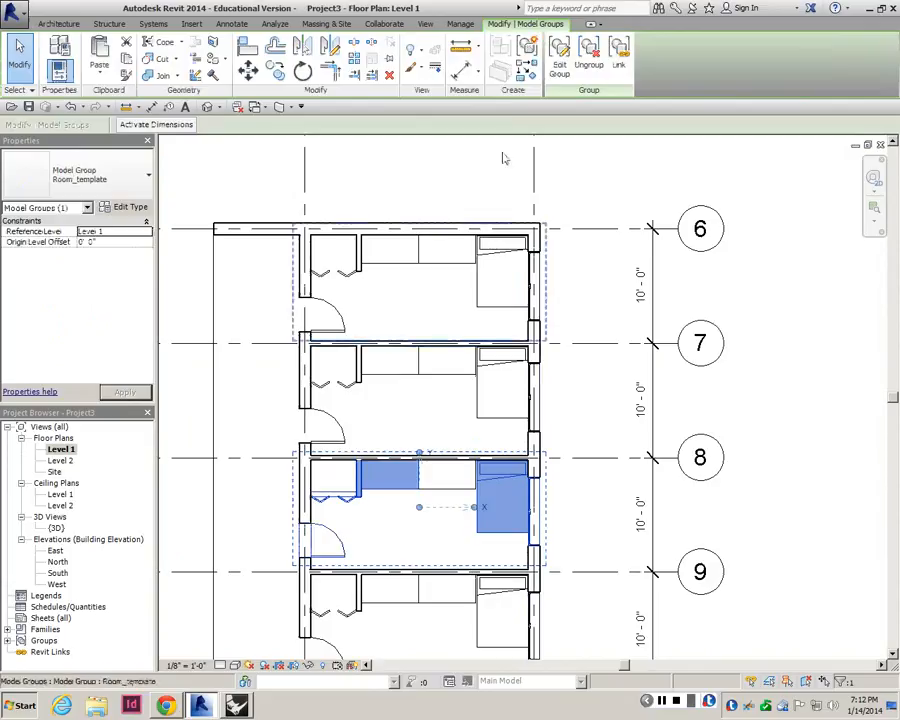
pyautogui.press('Escape')
pyautogui.click(457, 510)
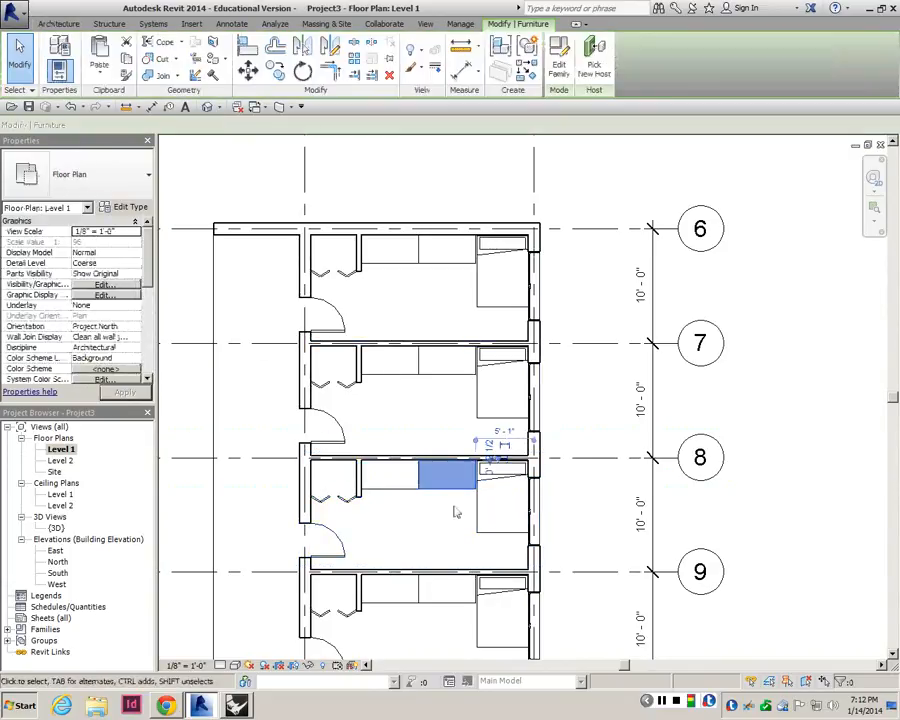
pyautogui.moveTo(450, 476); pyautogui.dragTo(456, 357)
pyautogui.press('Escape')
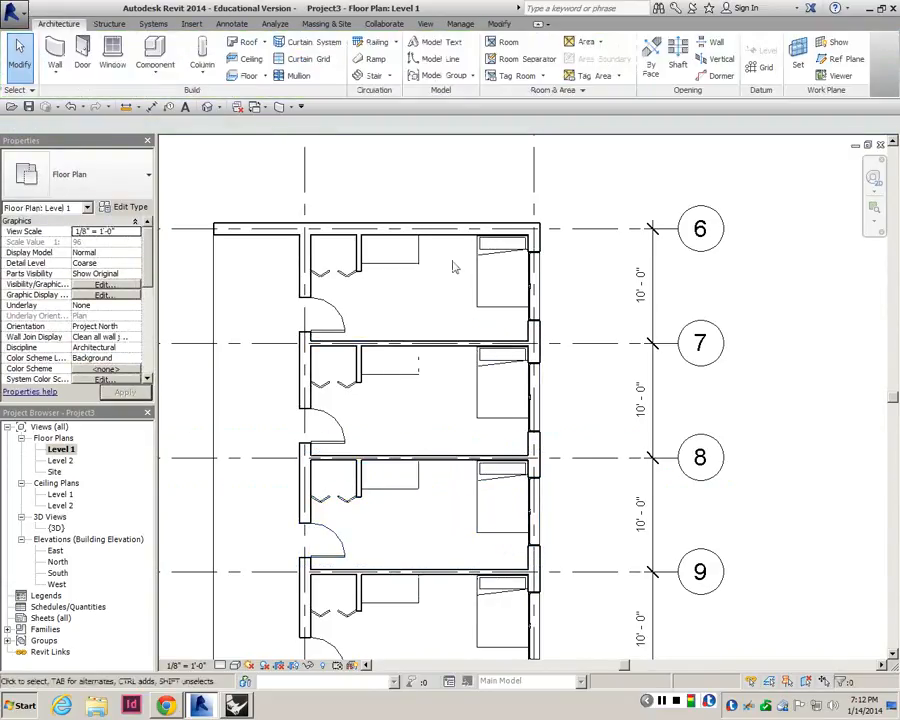
# - Edit the Room_template group between grids 7 and 8 and remove its desk from the group using the Multiple option
pyautogui.doubleClick(487, 412)
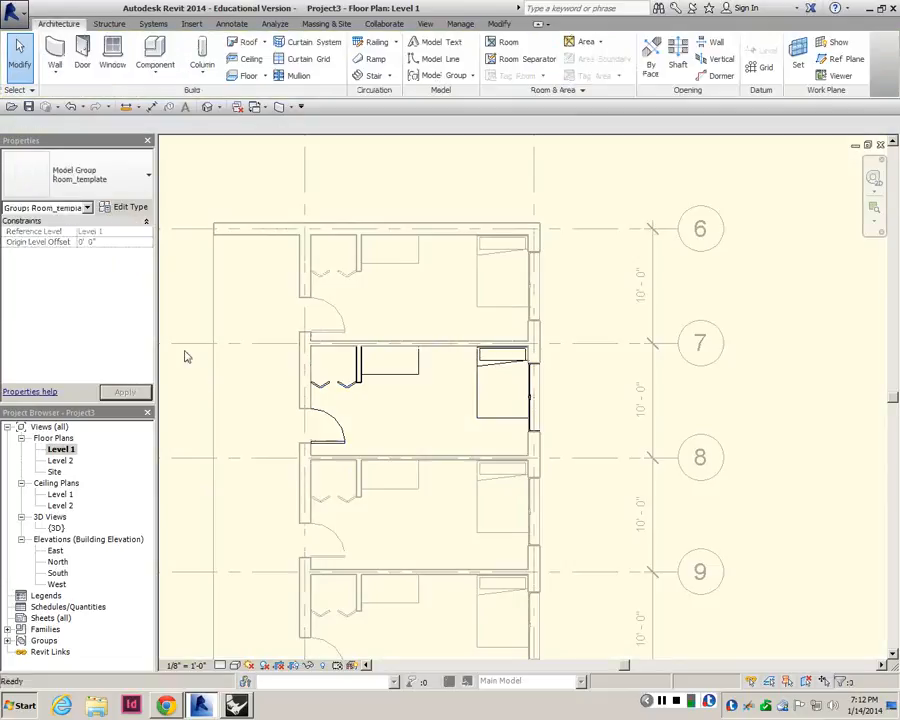
pyautogui.click(201, 155)
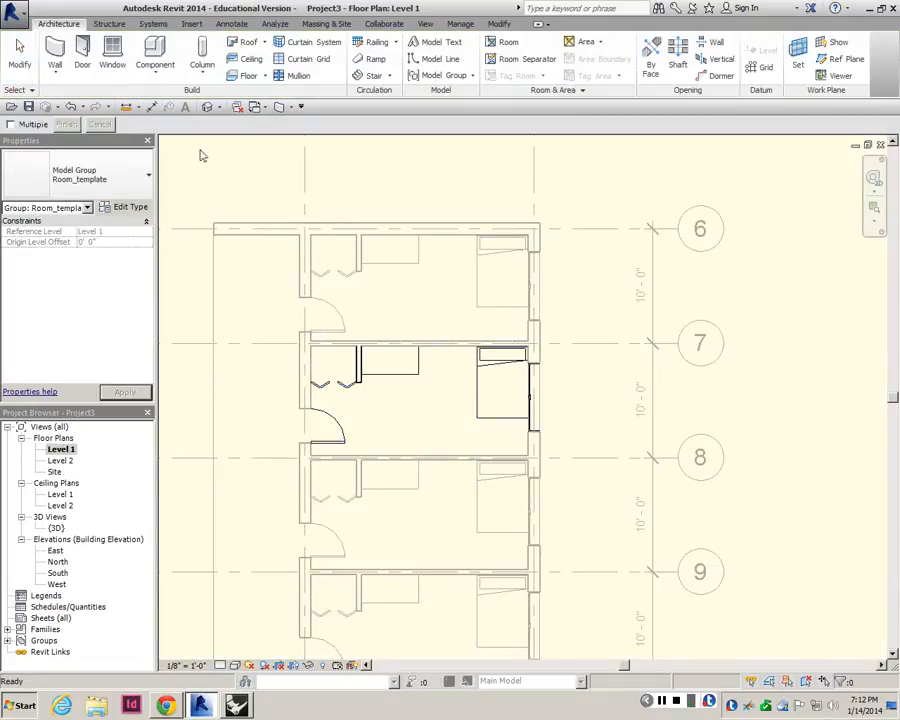
pyautogui.click(23, 124)
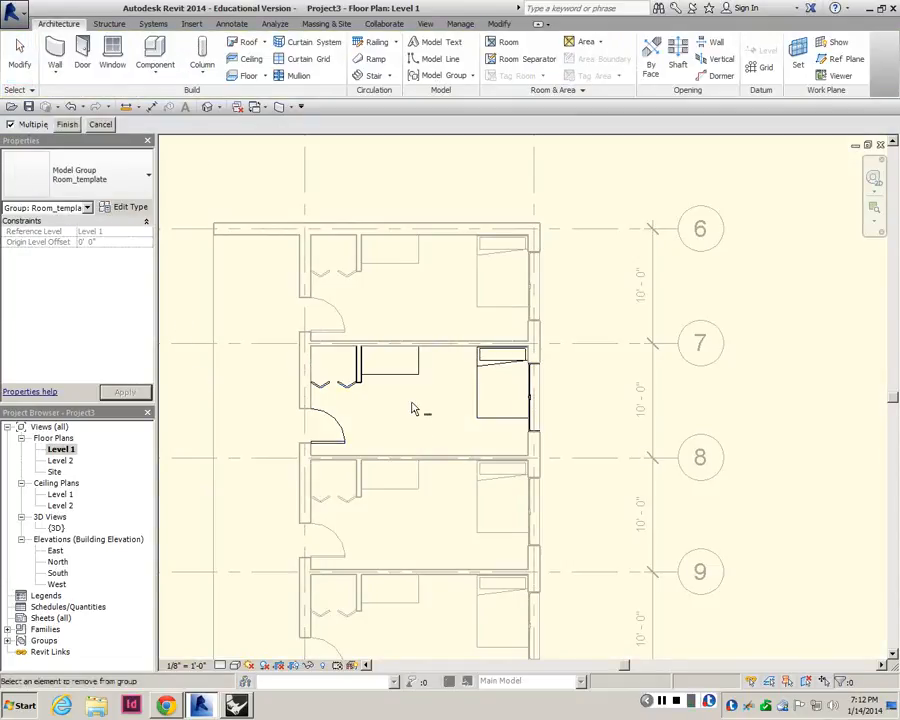
pyautogui.click(395, 368)
pyautogui.click(67, 125)
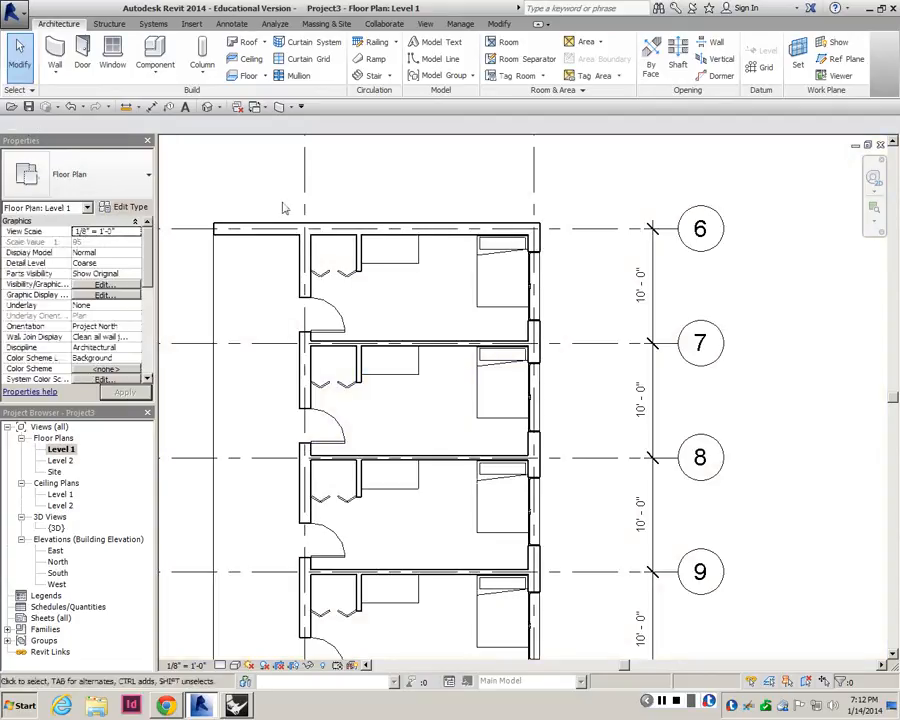
pyautogui.click(418, 262)
pyautogui.click(478, 293)
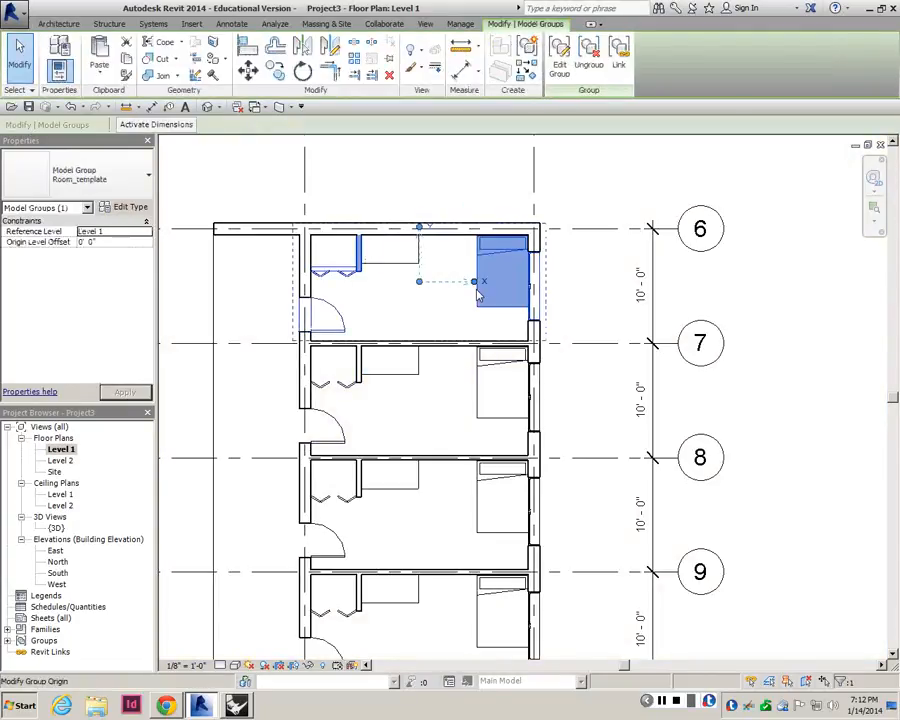
pyautogui.click(558, 291)
# - Save the project as Project3.rvt
pyautogui.scroll(-4, 370, 350)
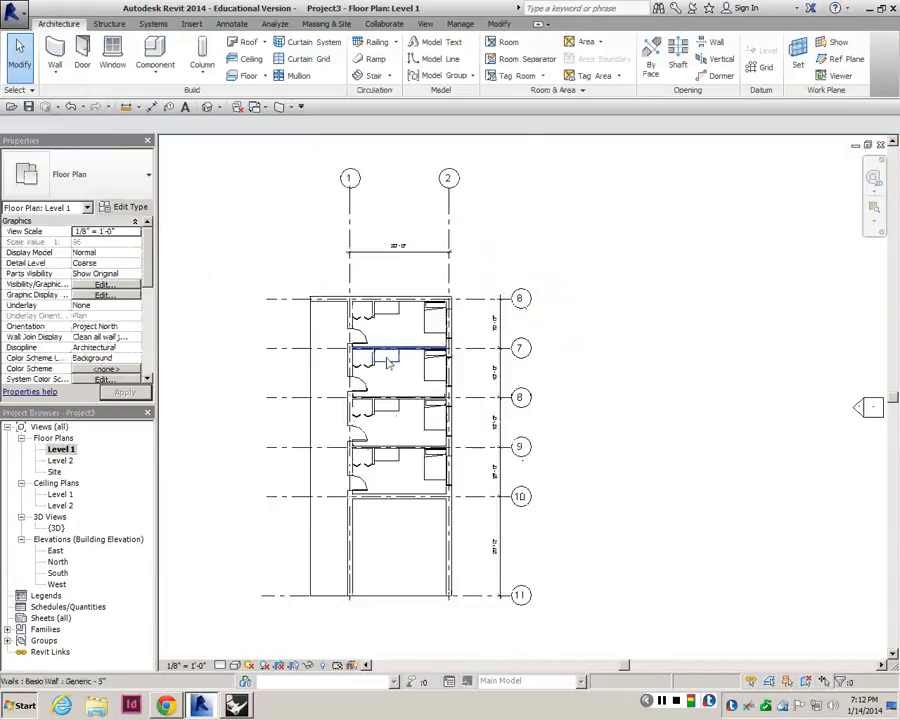
pyautogui.scroll(2, 394, 372)
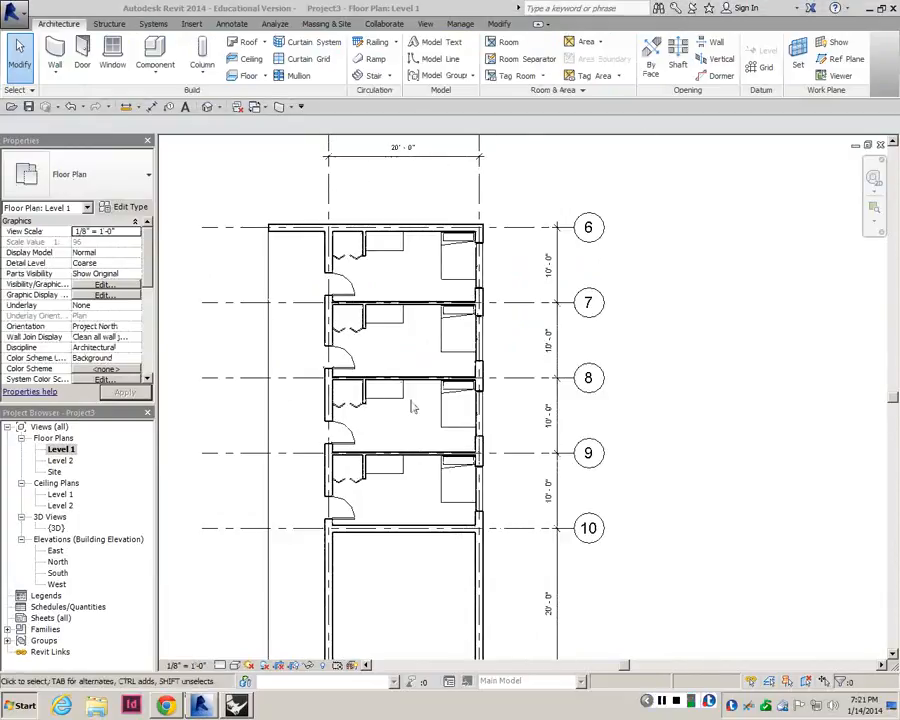
pyautogui.scroll(2, 357, 237)
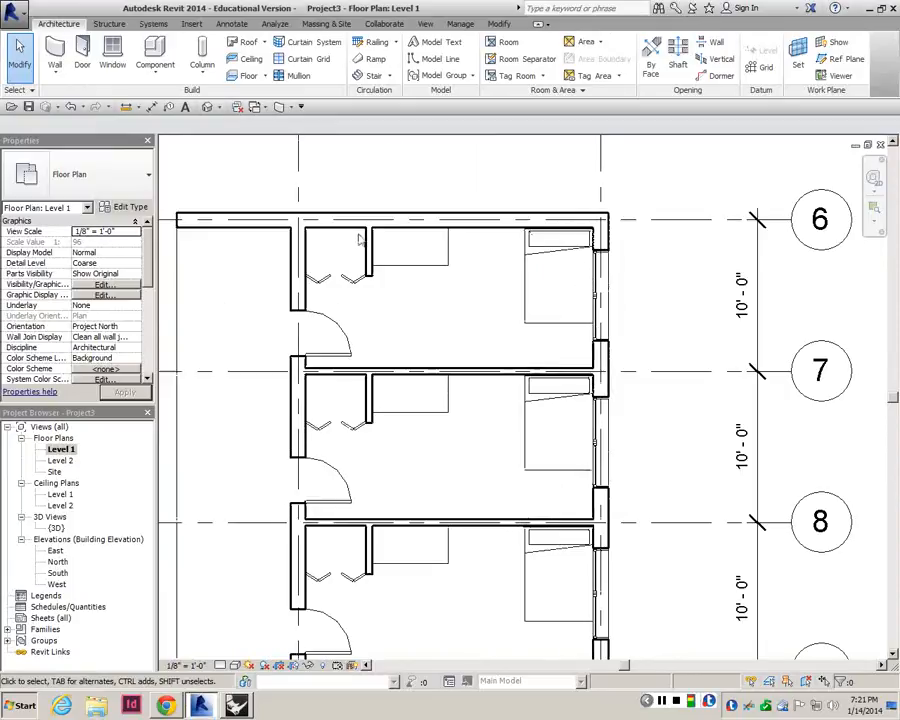
pyautogui.moveTo(360, 241); pyautogui.dragTo(434, 255, button='middle')
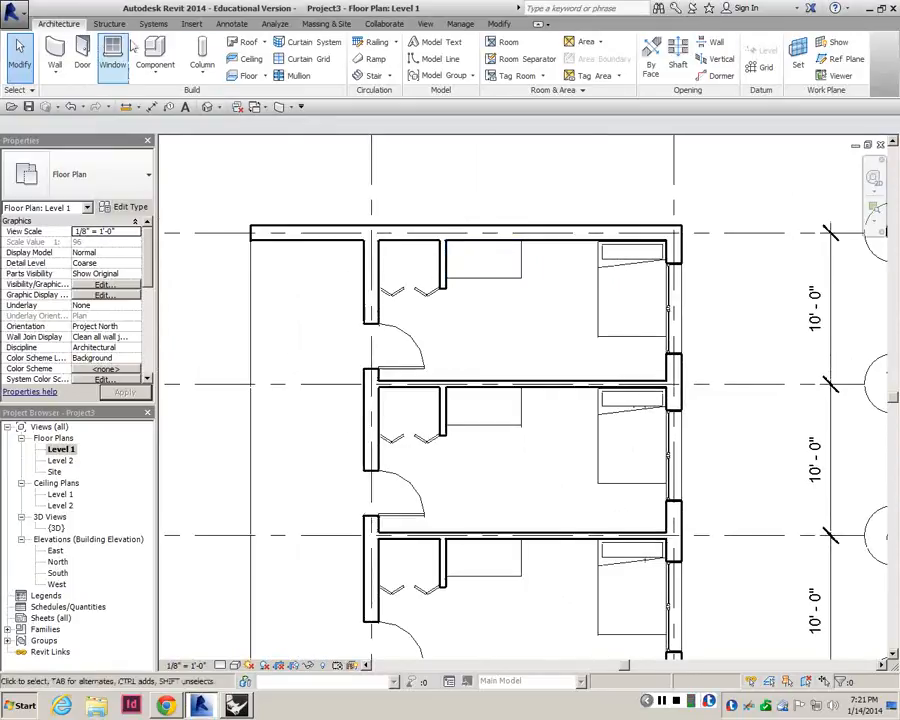
pyautogui.click(430, 25)
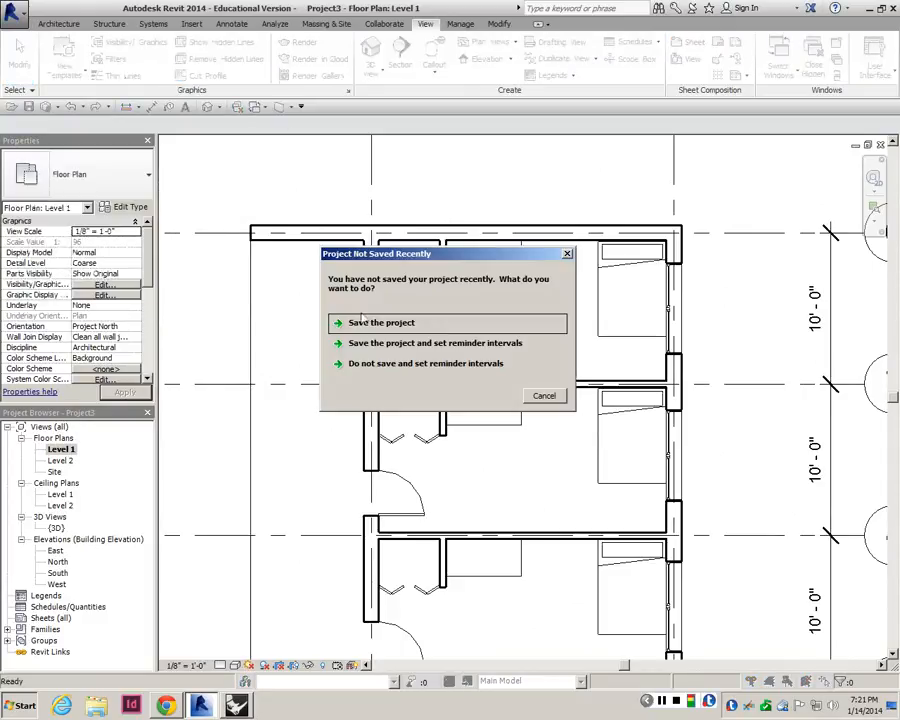
pyautogui.click(365, 322)
pyautogui.press('Return')
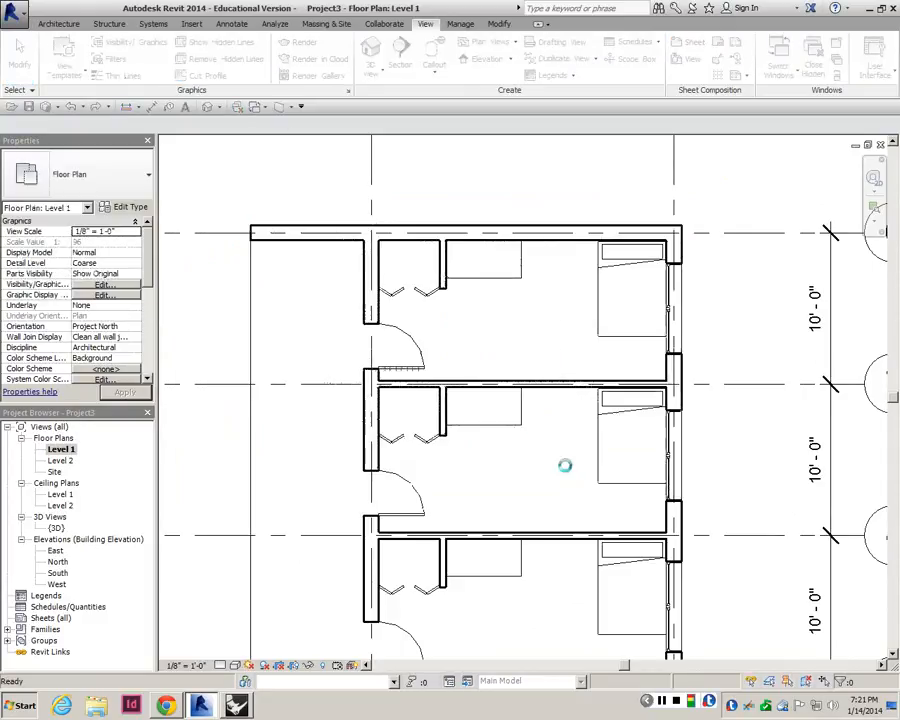
# - Turn on Thin Lines and examine how the closet wall, desk and bed meet the walls in the room between grids 6 and 7
pyautogui.scroll(2, 472, 284)
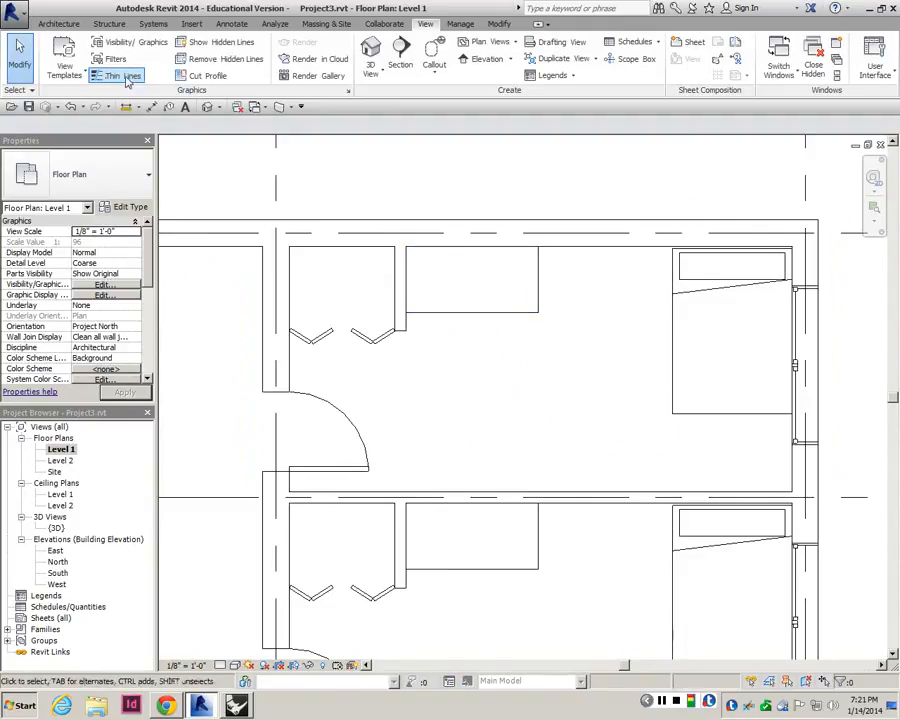
pyautogui.scroll(3, 262, 262)
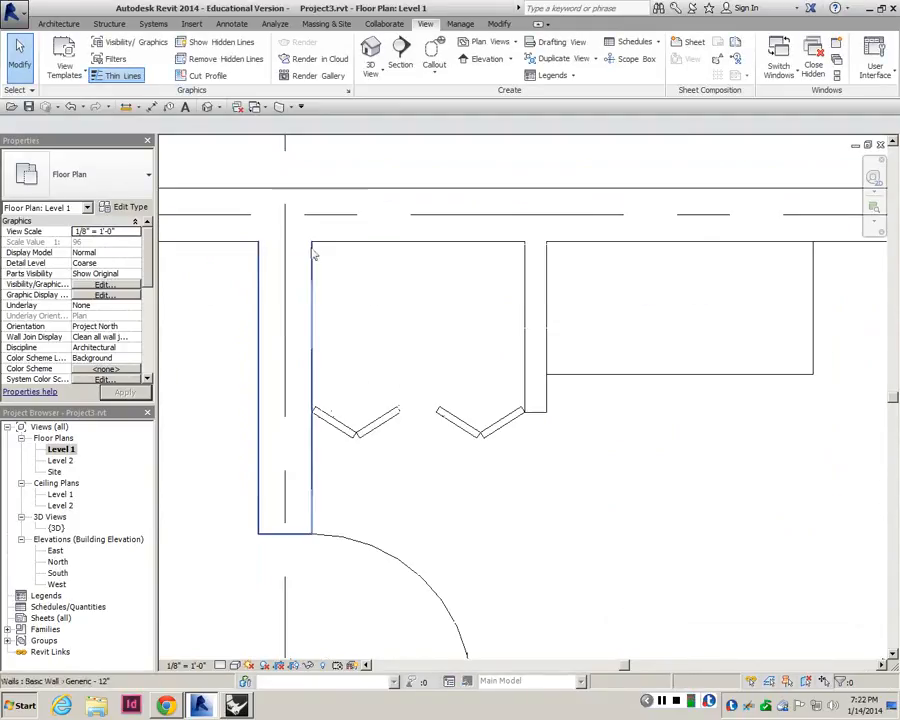
pyautogui.scroll(-3, 313, 254)
pyautogui.scroll(2, 482, 257)
pyautogui.scroll(2, 511, 247)
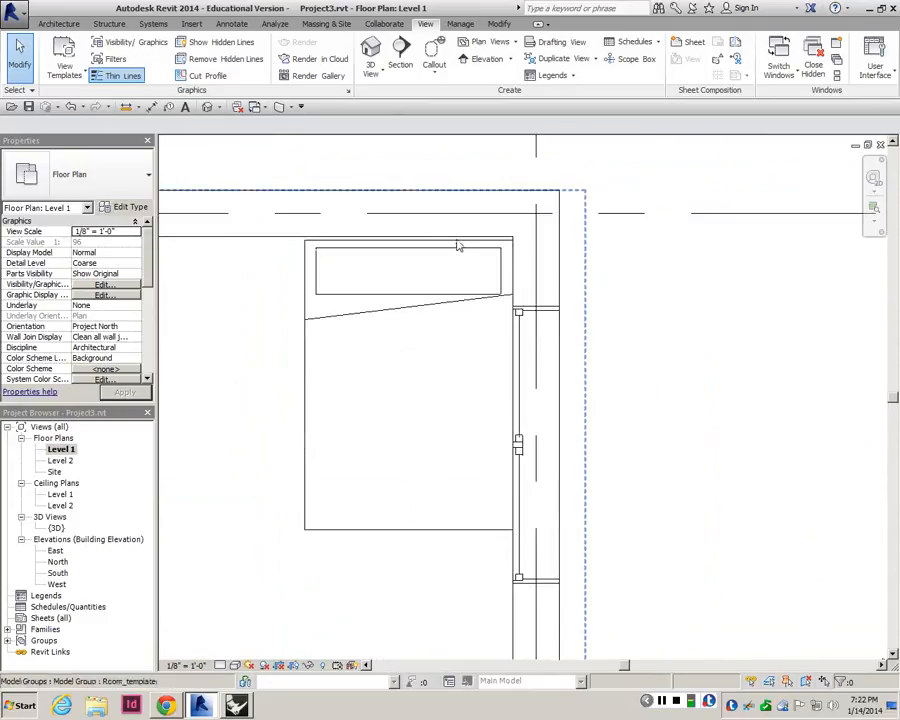
pyautogui.scroll(-2, 267, 232)
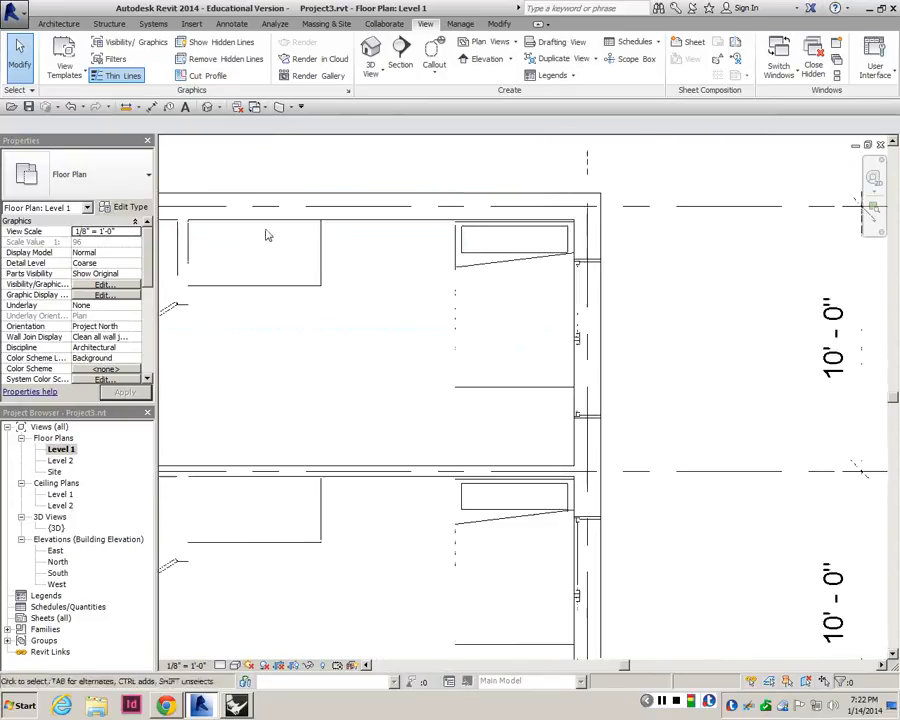
pyautogui.click(319, 280)
pyautogui.scroll(-3, 434, 258)
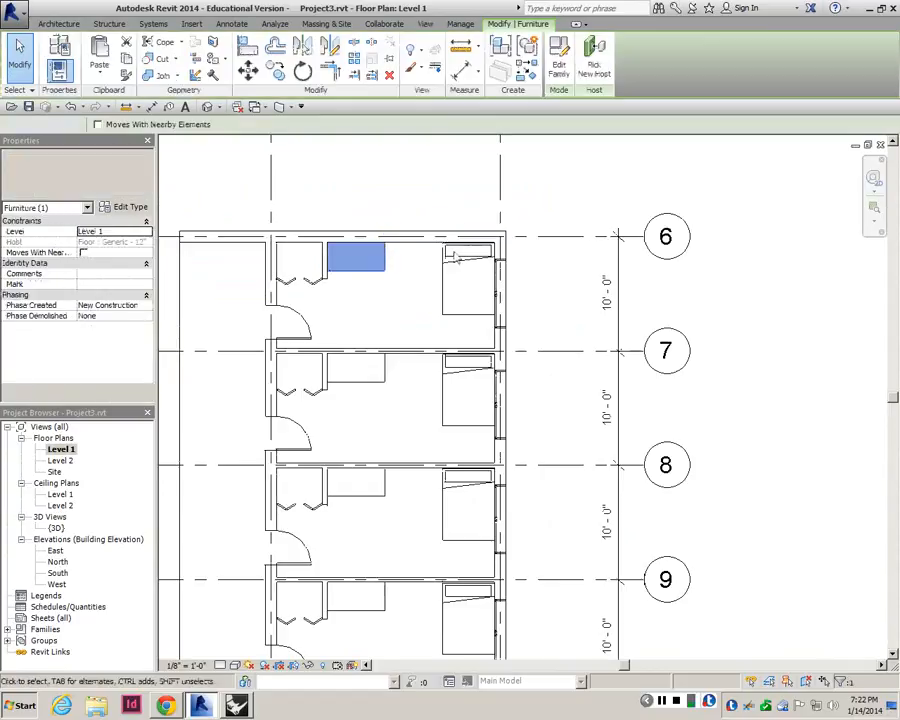
# - Edit the Room_template group between grids 6 and 7, aligning the bed's head edge with the inner face of the grid 6 wall and locking it
pyautogui.click(447, 250)
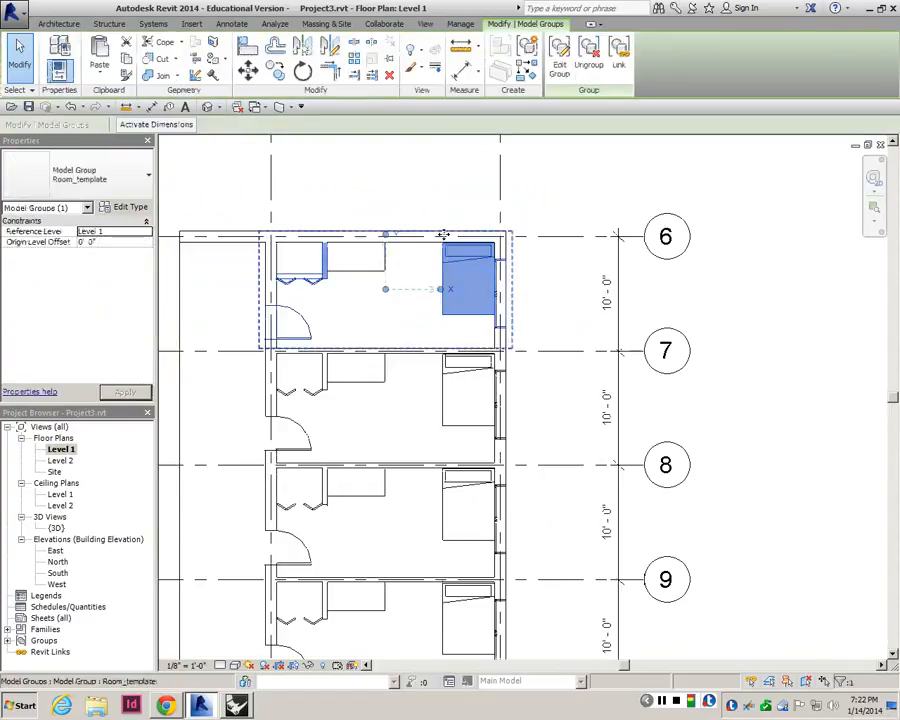
pyautogui.click(560, 62)
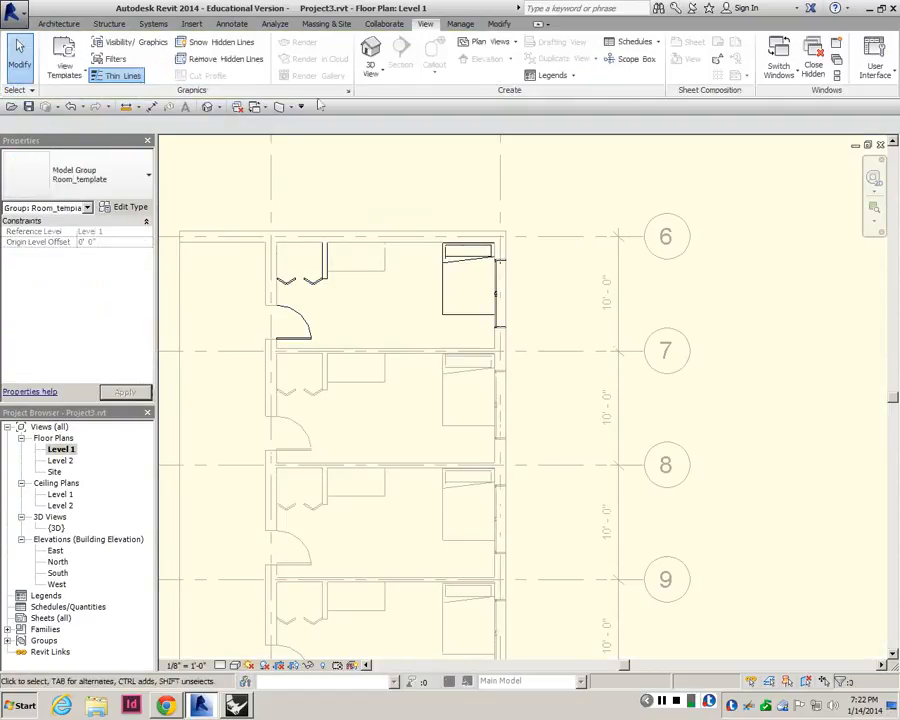
pyautogui.click(497, 23)
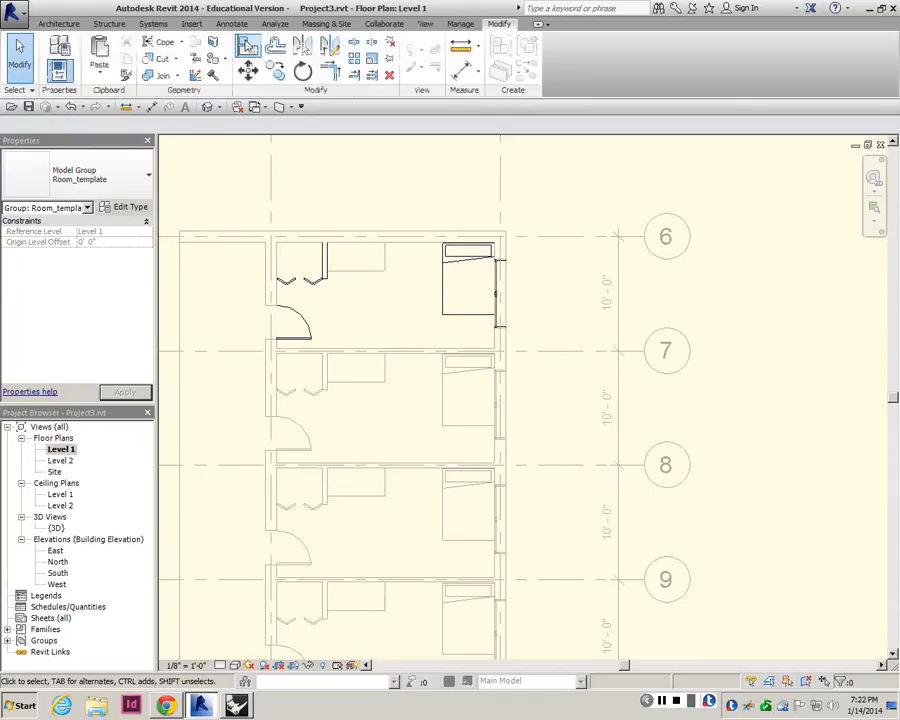
pyautogui.click(248, 45)
pyautogui.scroll(8, 482, 257)
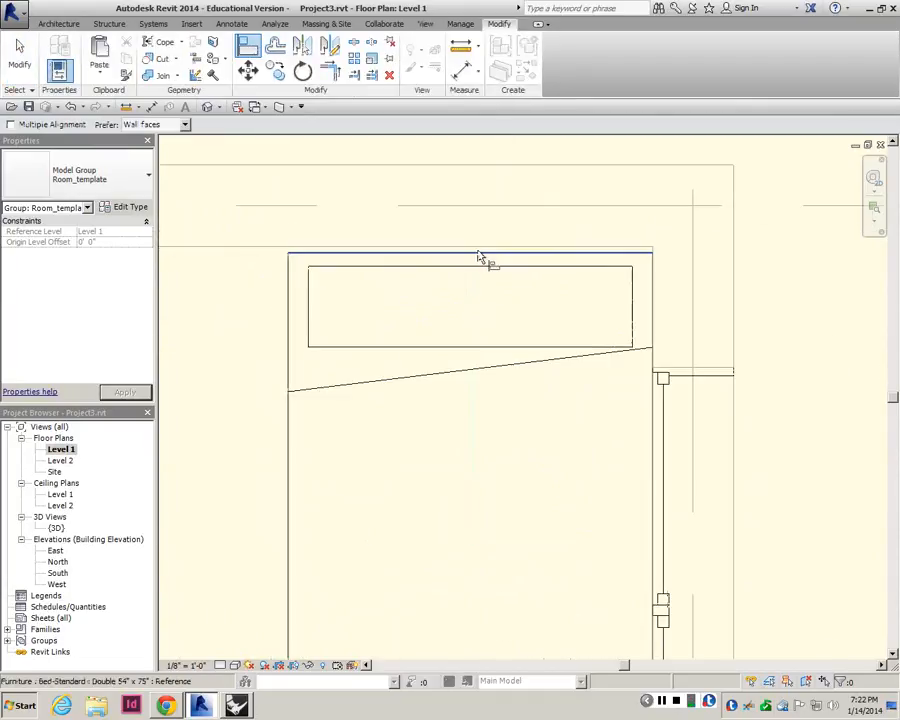
pyautogui.click(483, 255)
pyautogui.click(482, 253)
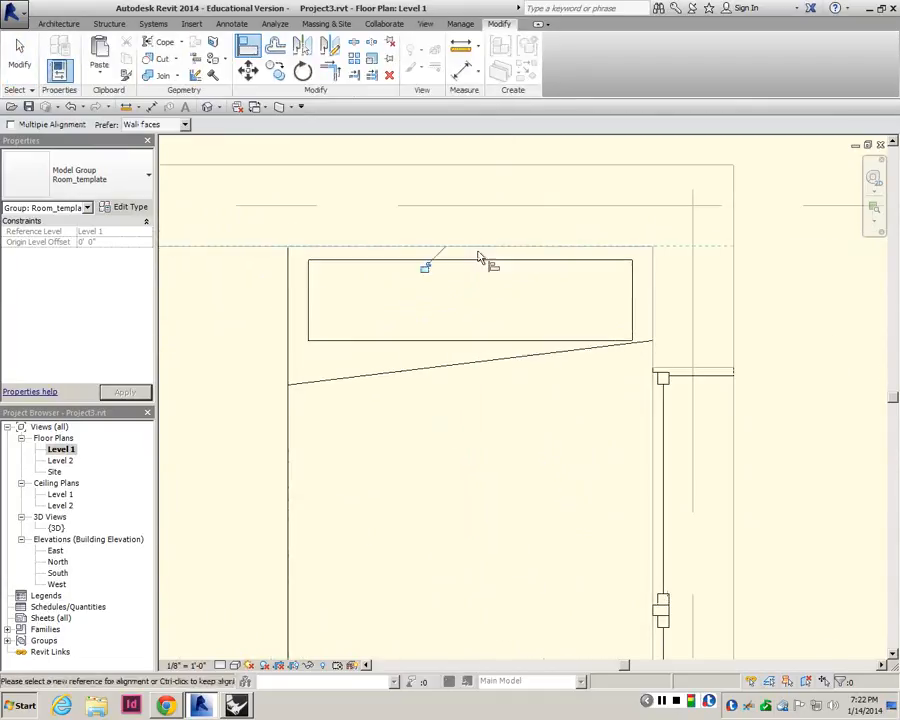
pyautogui.click(425, 267)
pyautogui.press('Escape')
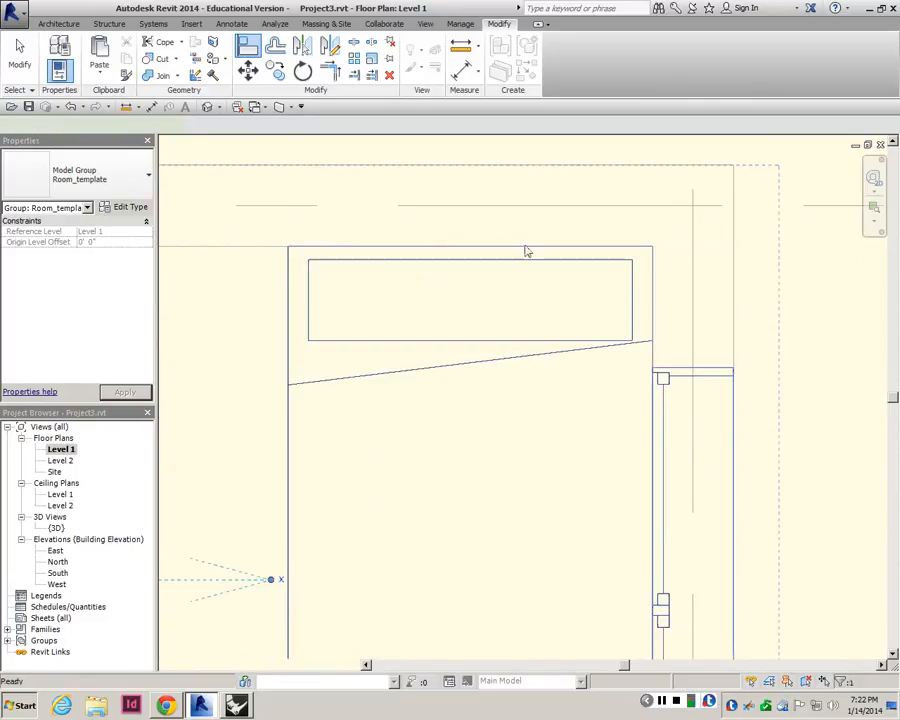
pyautogui.scroll(-5, 529, 236)
pyautogui.press('Escape')
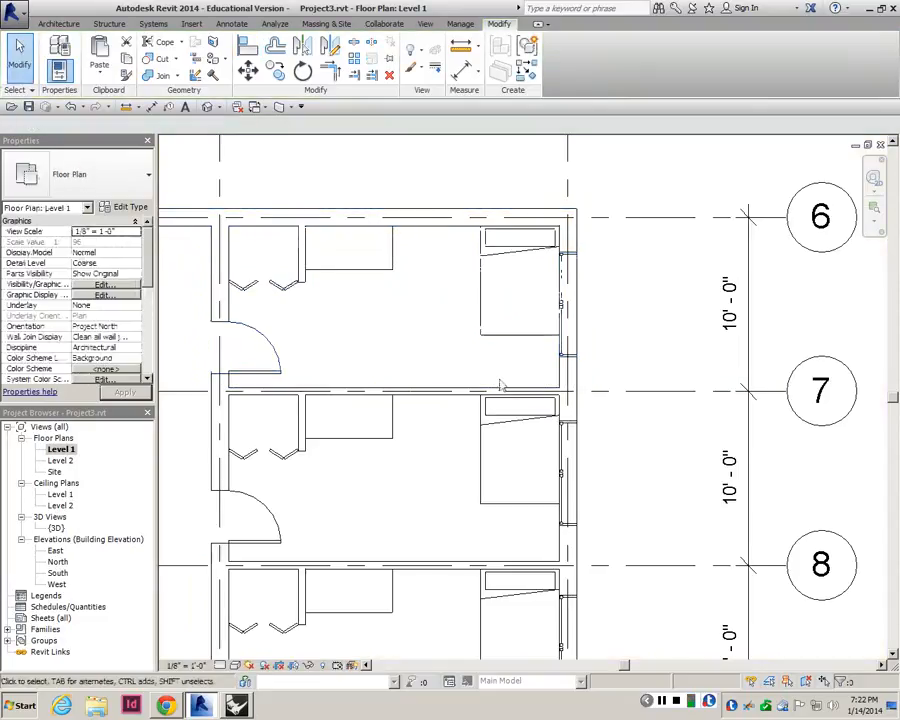
# - Examine the bed and desk positions in the repeated rooms between grids 6 and 10
pyautogui.moveTo(502, 398); pyautogui.dragTo(564, 360, button='middle')
pyautogui.scroll(-1, 568, 356)
pyautogui.scroll(-2, 595, 335)
pyautogui.scroll(3, 516, 506)
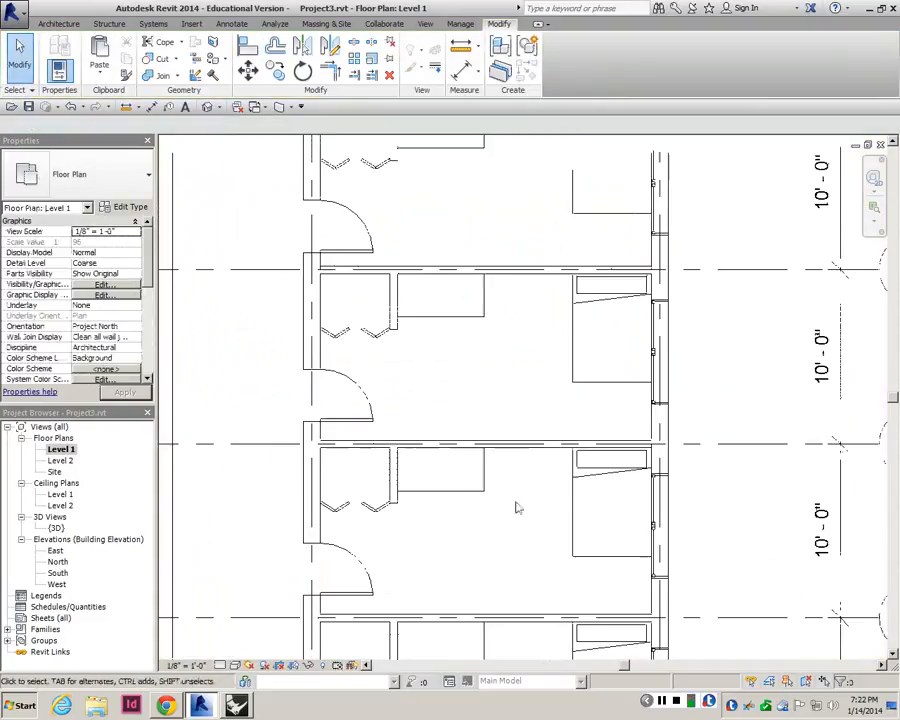
pyautogui.scroll(2, 480, 440)
pyautogui.scroll(-2, 454, 283)
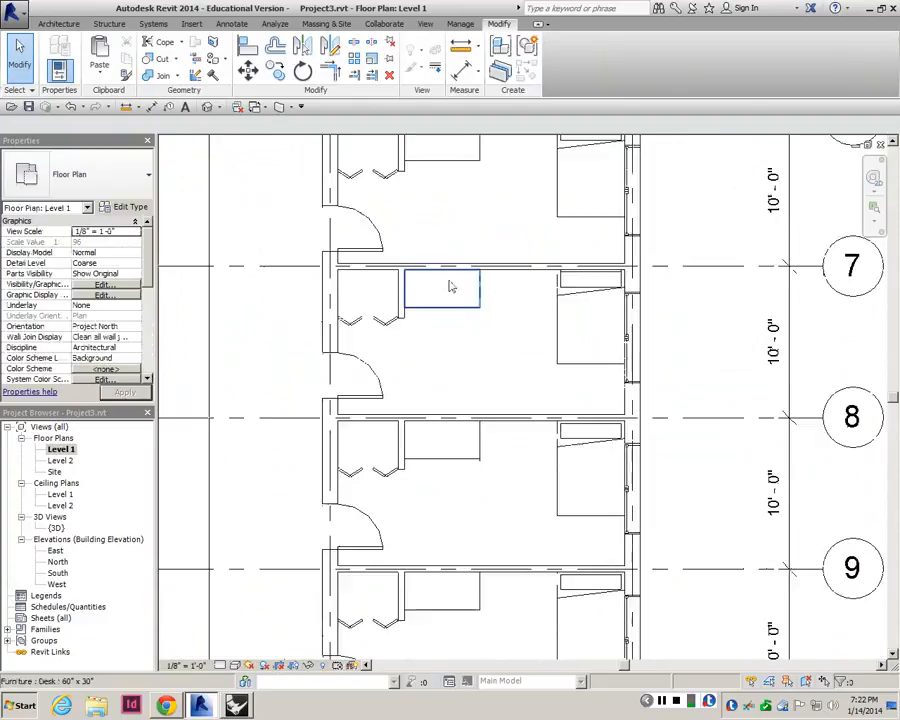
pyautogui.scroll(2, 488, 292)
pyautogui.scroll(-3, 474, 228)
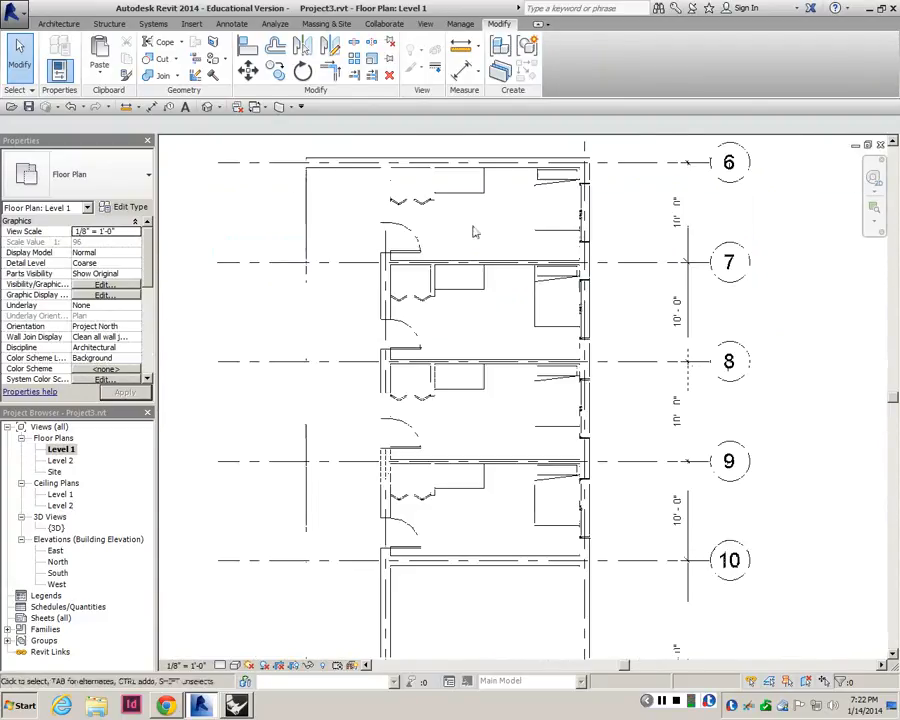
pyautogui.scroll(2, 490, 170)
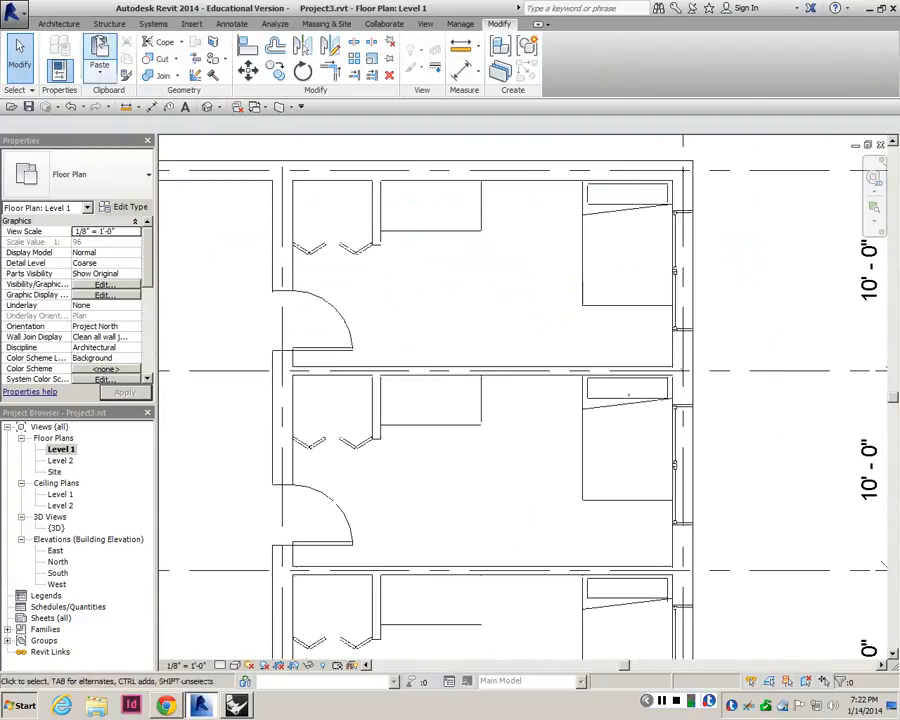
# - Turn off Thin Lines for the Level 1 floor plan
pyautogui.click(425, 23)
pyautogui.click(101, 80)
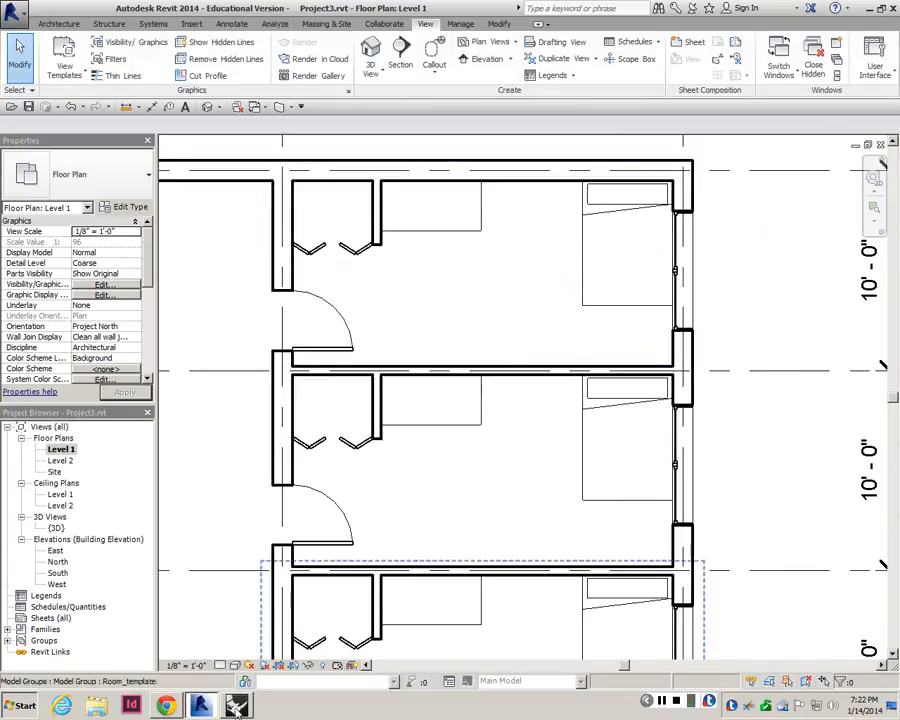
pyautogui.click(661, 700)
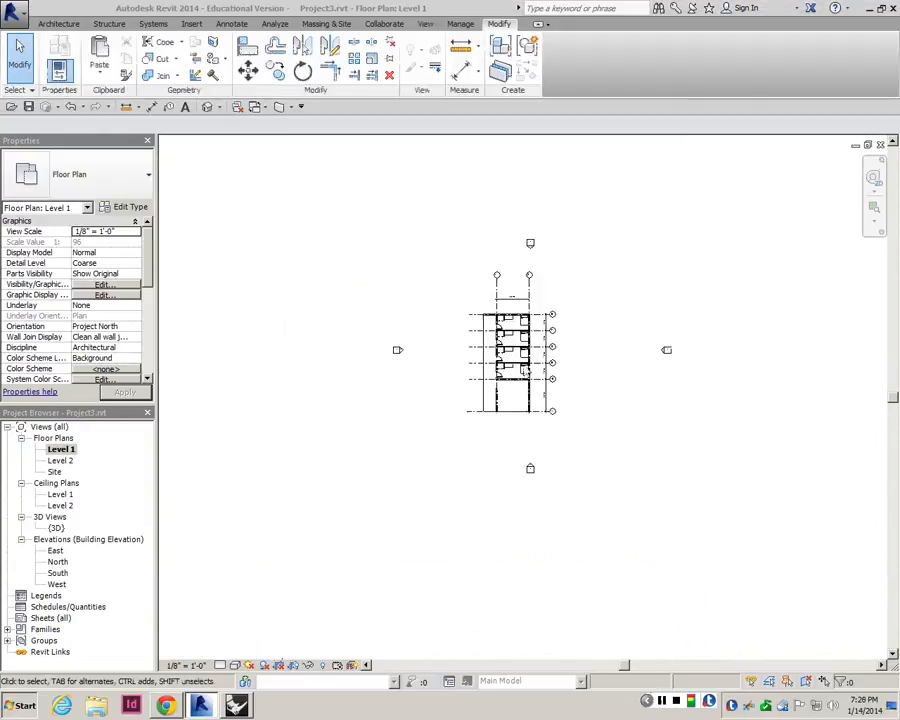
# - Open the {3D} view and examine the building's walkway, room doors, open end bay and upper level from several sides
pyautogui.scroll(3, 540, 282)
pyautogui.scroll(-1, 411, 233)
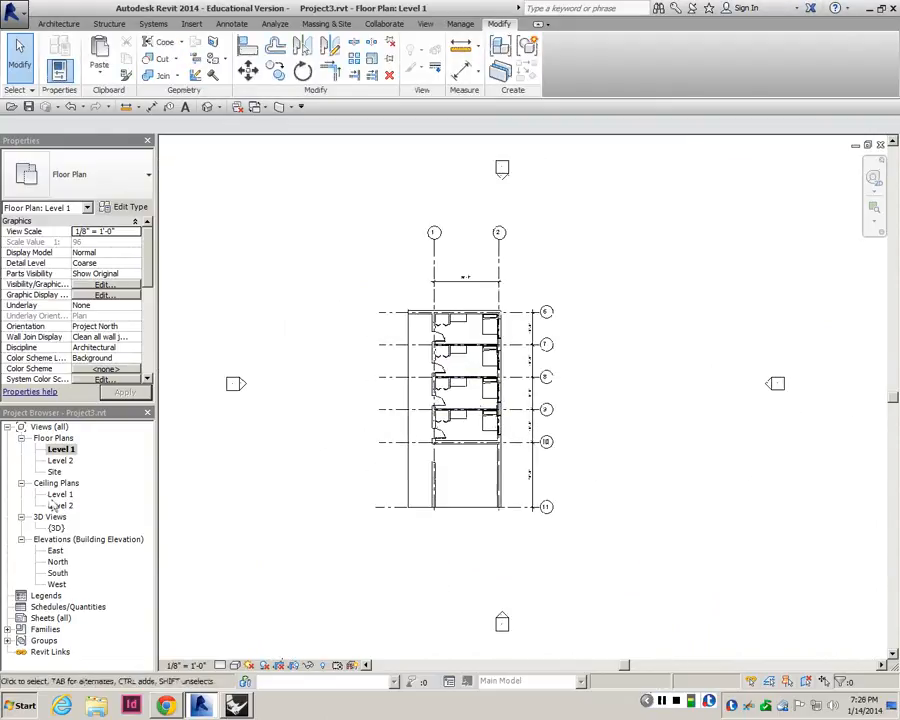
pyautogui.doubleClick(56, 527)
pyautogui.keyDown('shift'); pyautogui.moveTo(305, 488); pyautogui.dragTo(492, 446, button='middle'); pyautogui.keyUp('shift')
pyautogui.keyDown('shift'); pyautogui.moveTo(428, 468); pyautogui.dragTo(472, 436, button='middle'); pyautogui.keyUp('shift')
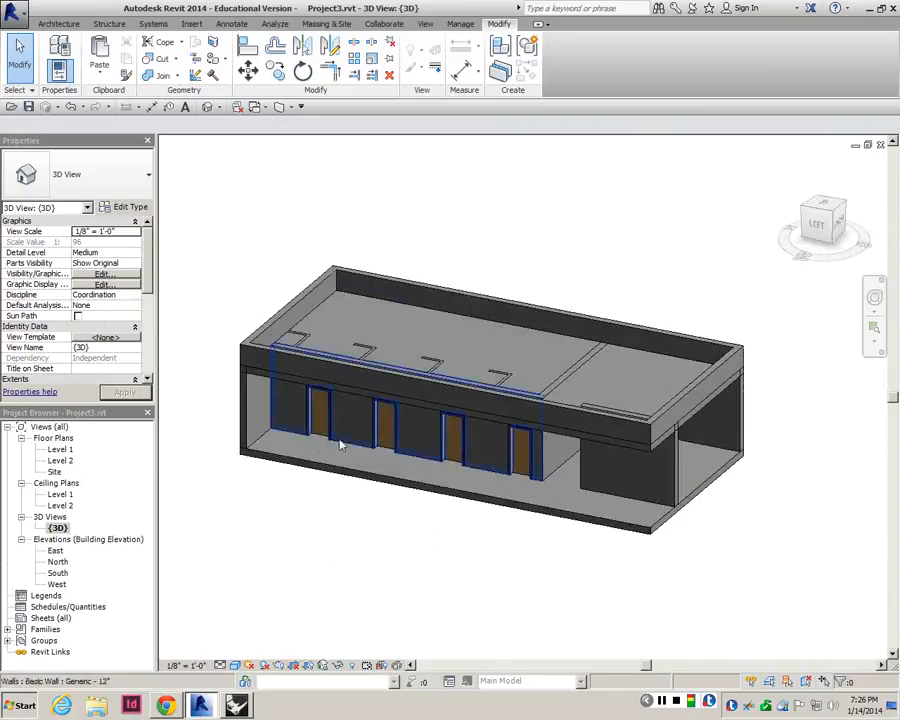
pyautogui.keyDown('shift'); pyautogui.moveTo(318, 446); pyautogui.dragTo(546, 472, button='middle'); pyautogui.keyUp('shift')
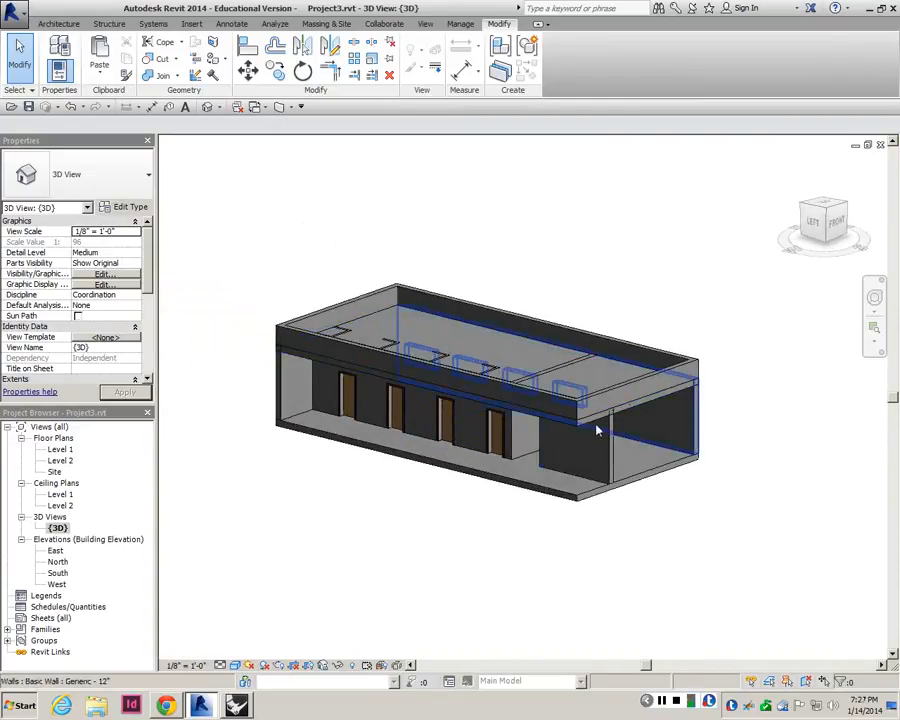
pyautogui.keyDown('shift'); pyautogui.moveTo(577, 424); pyautogui.dragTo(300, 372, button='middle'); pyautogui.keyUp('shift')
# - Open the project's file commands
pyautogui.click(14, 12)
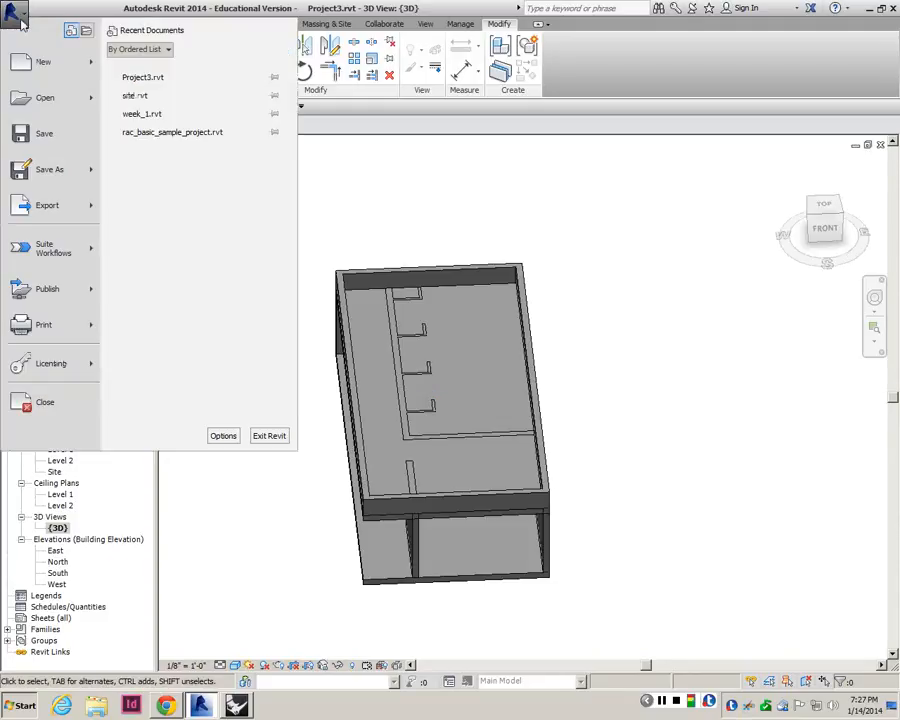
# - Save the Project3.rvt file
pyautogui.click(355, 10)
pyautogui.click(14, 12)
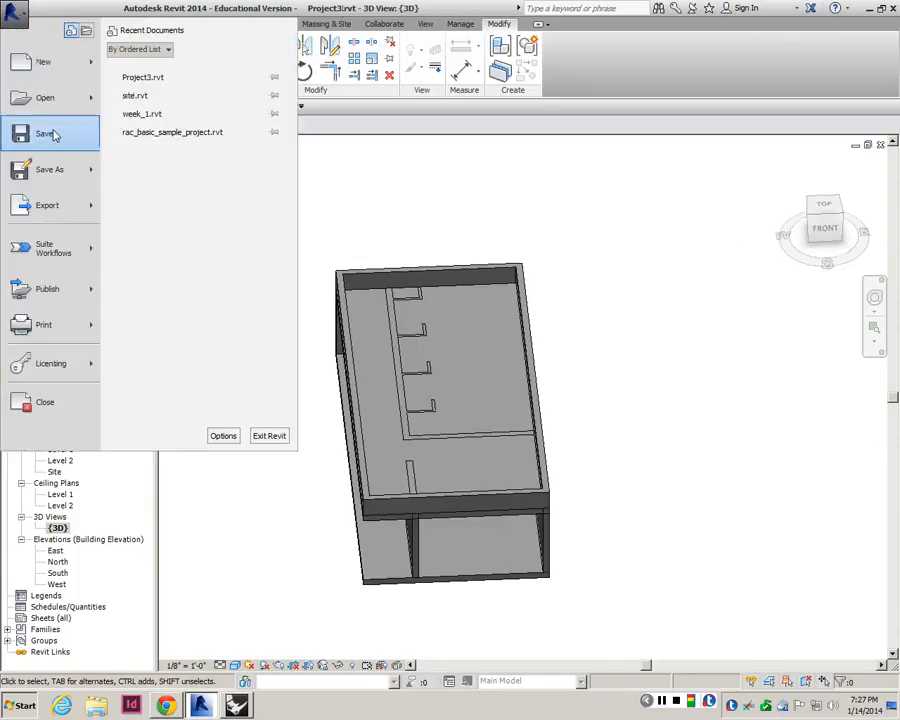
pyautogui.click(54, 134)
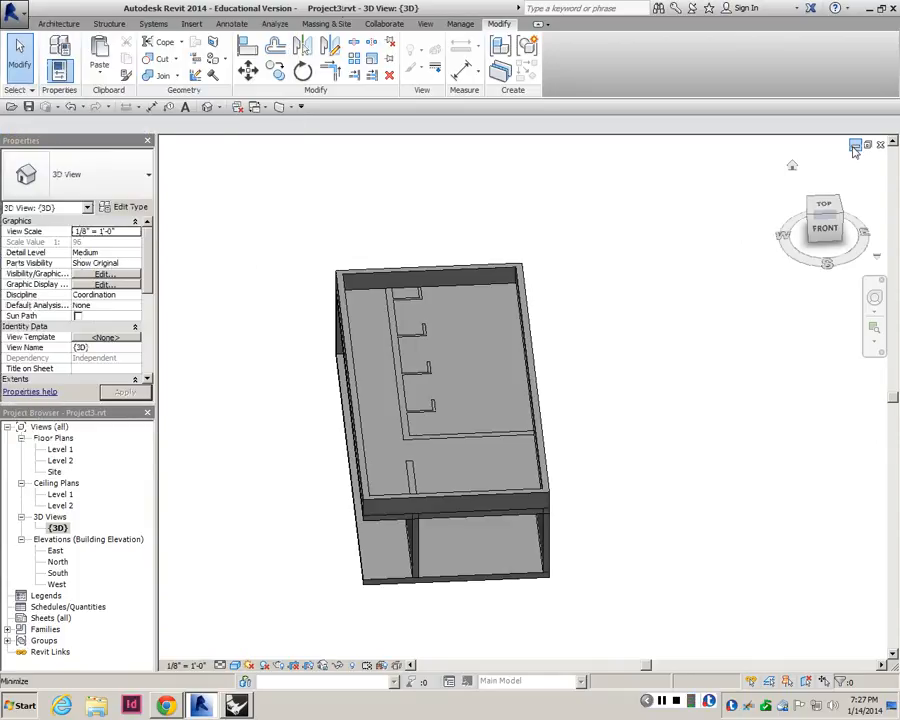
# - Minimize Project3's 3D view and close all hidden windows
pyautogui.click(829, 268)
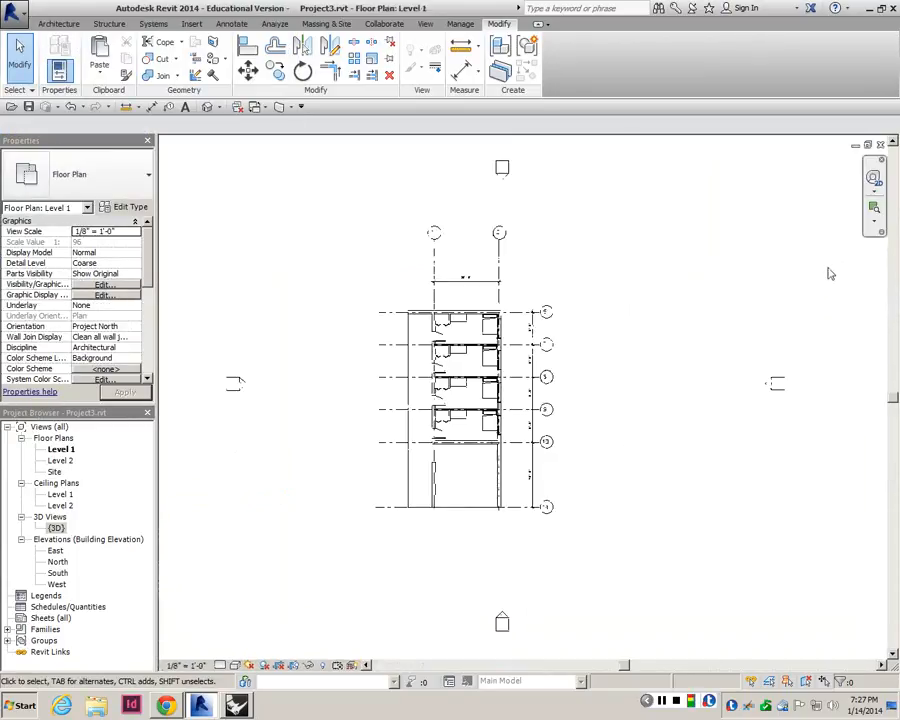
pyautogui.click(426, 24)
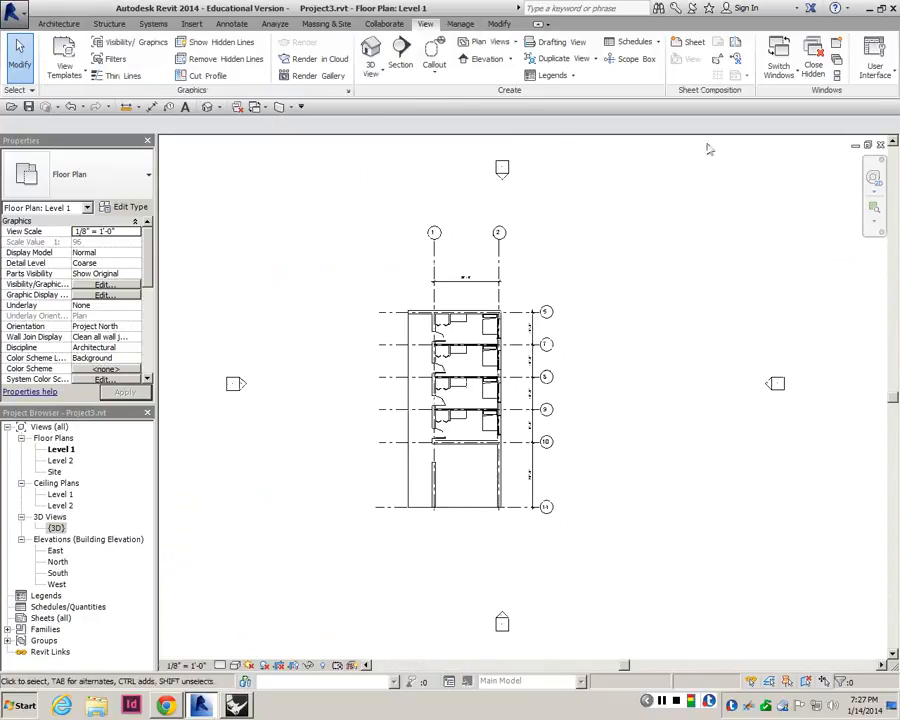
pyautogui.click(815, 70)
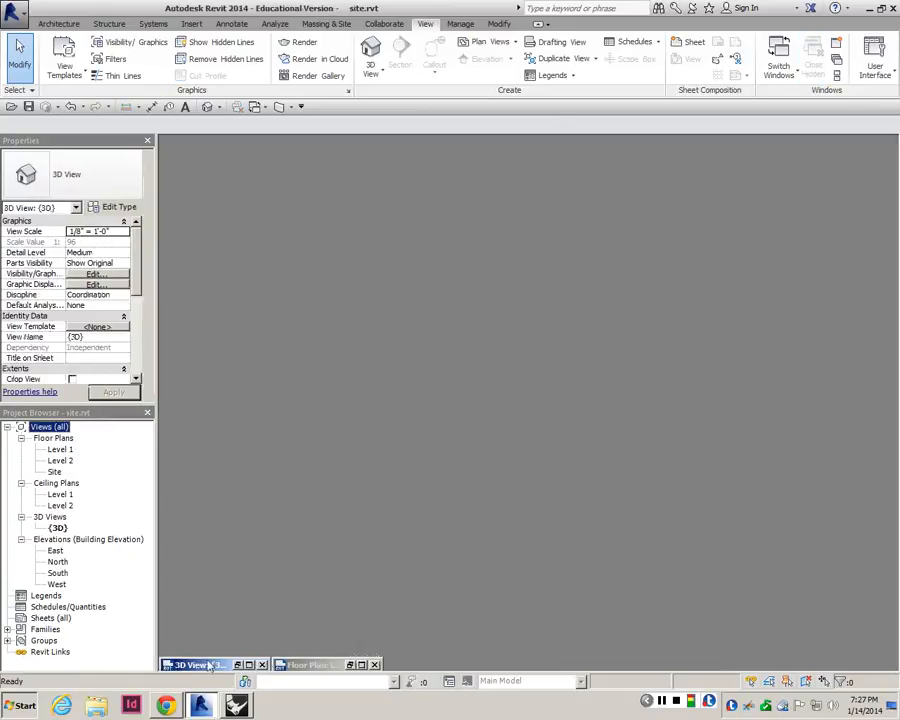
# - Restore the minimized 3D view of site.rvt without closing the file
pyautogui.click(210, 665)
pyautogui.click(190, 628)
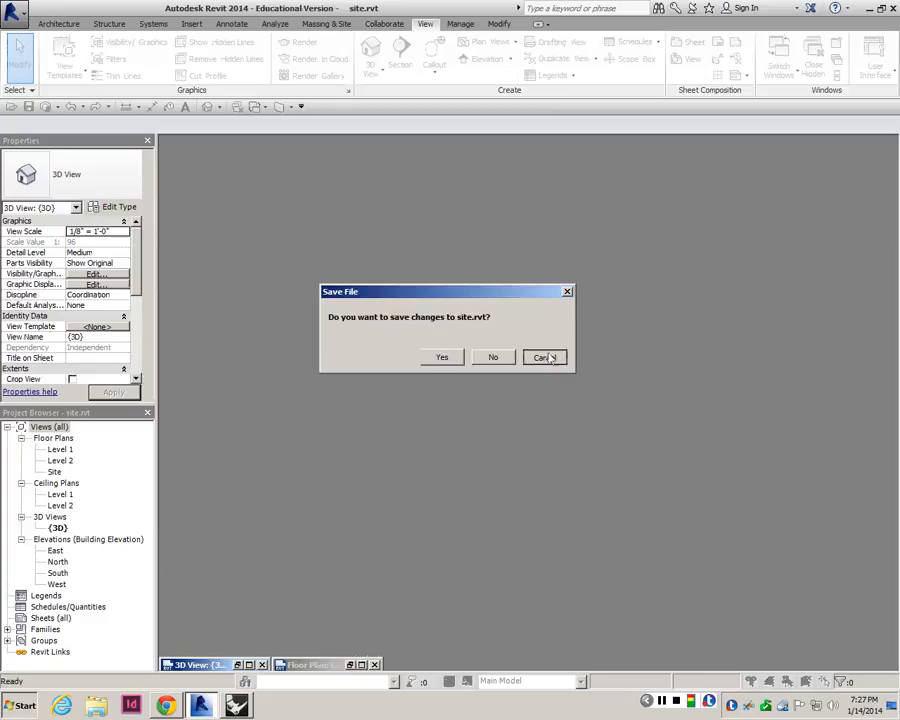
pyautogui.click(544, 357)
pyautogui.click(222, 665)
pyautogui.click(197, 556)
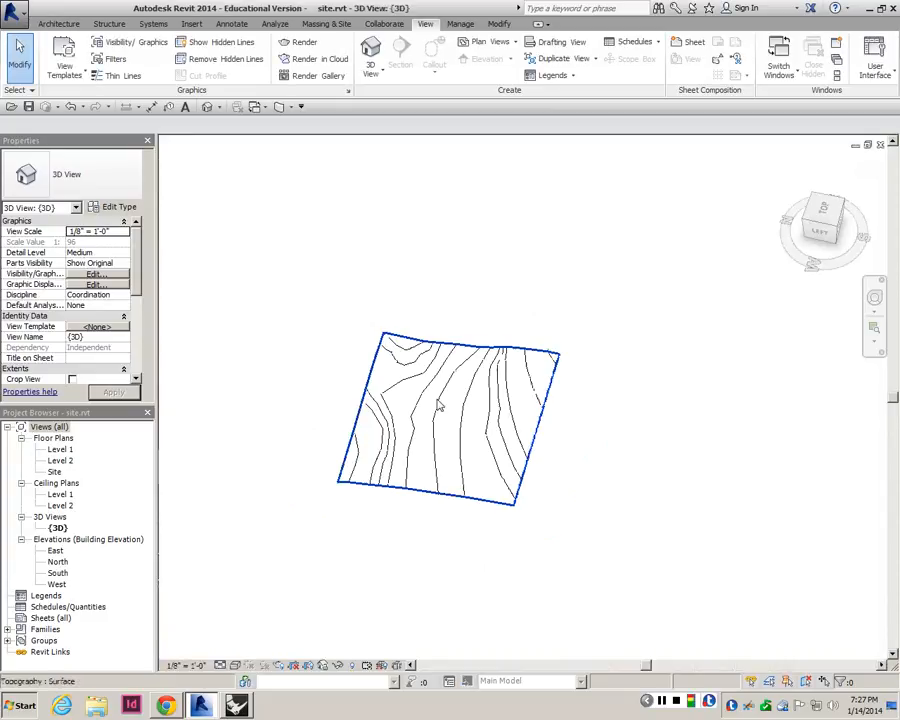
pyautogui.keyDown('shift'); pyautogui.moveTo(438, 402); pyautogui.dragTo(615, 490, button='middle'); pyautogui.keyUp('shift')
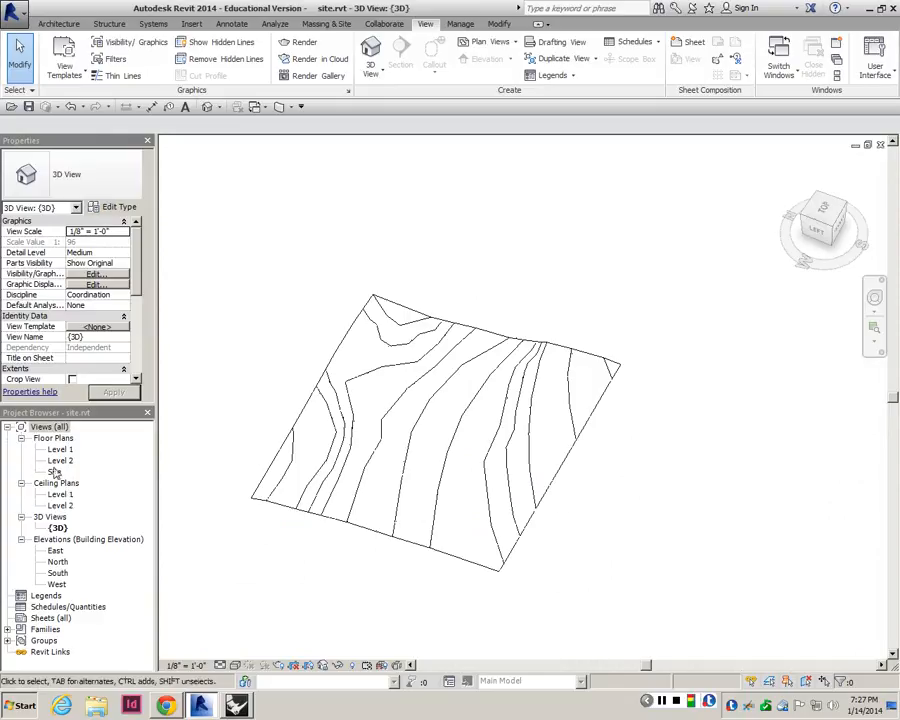
# - Delete the extra set of contour lines beside the topography in the Site floor plan
pyautogui.doubleClick(54, 471)
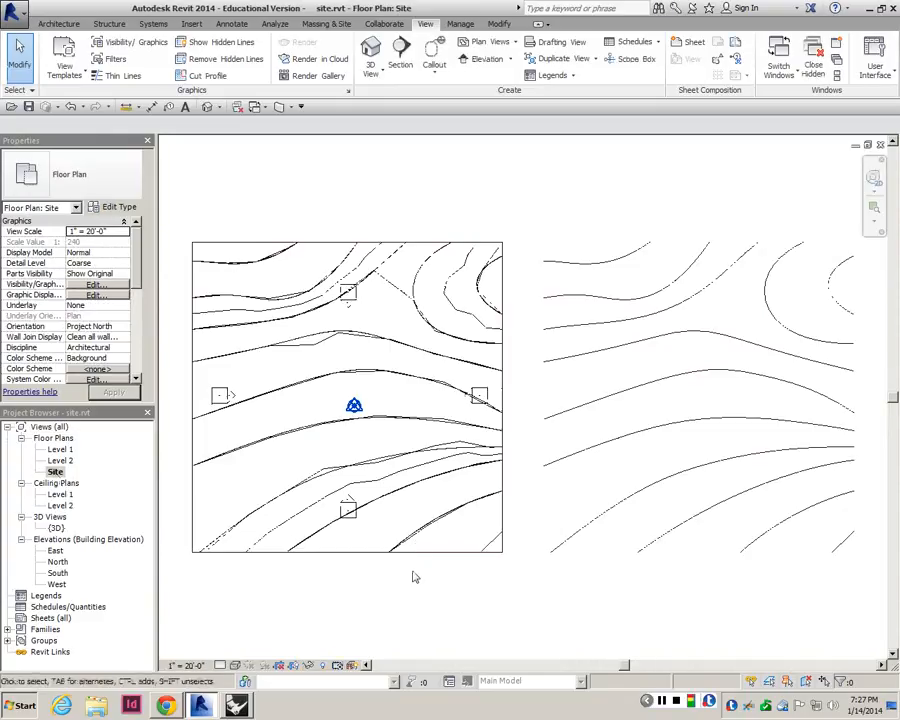
pyautogui.scroll(-3, 469, 473)
pyautogui.click(602, 396)
pyautogui.press('Delete')
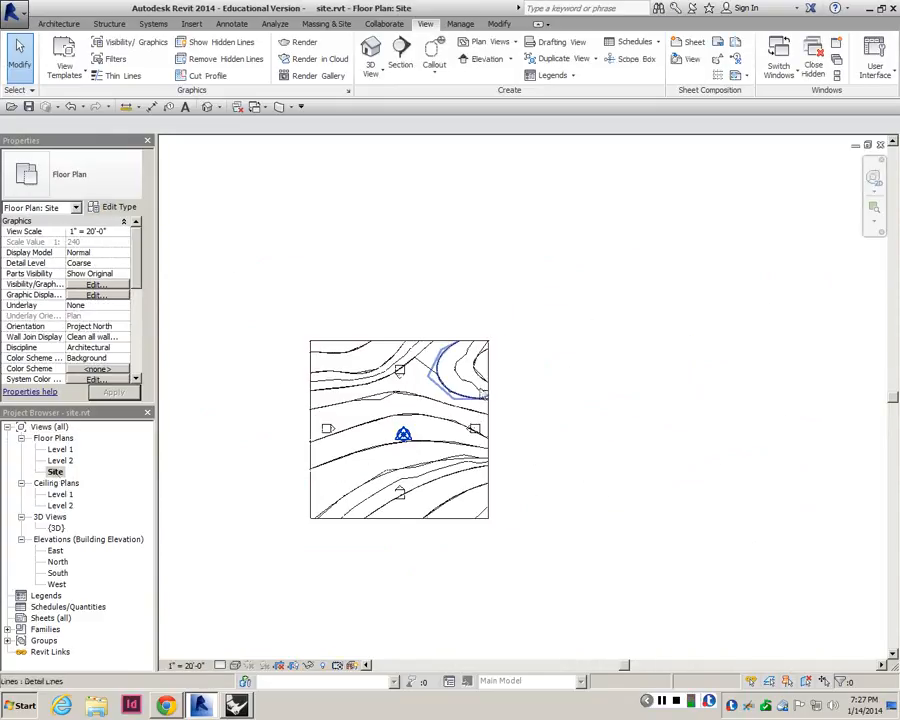
# - Examine the lines overlapping the topography, checking the lower border line and the long contour spline near the lower edge
pyautogui.scroll(2, 478, 384)
pyautogui.scroll(1, 462, 387)
pyautogui.scroll(-1, 370, 337)
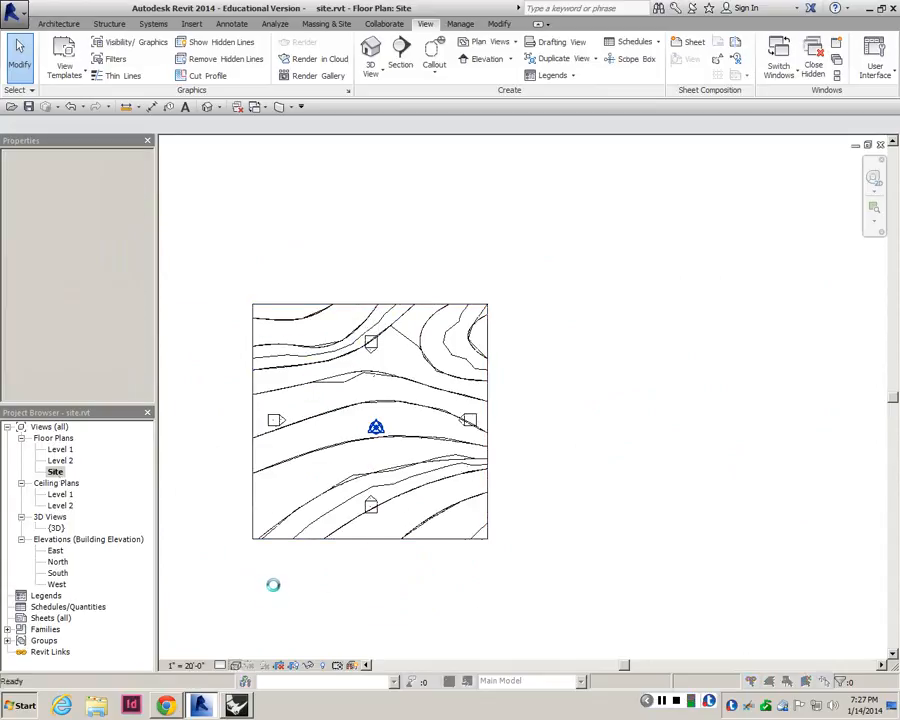
pyautogui.click(406, 325)
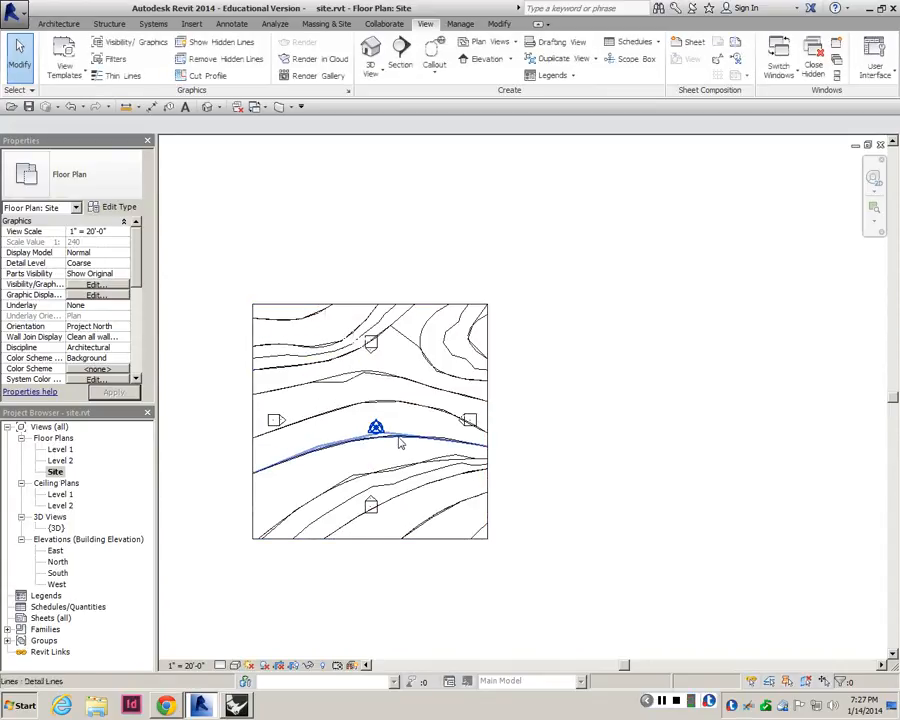
pyautogui.click(365, 541)
pyautogui.scroll(2, 334, 525)
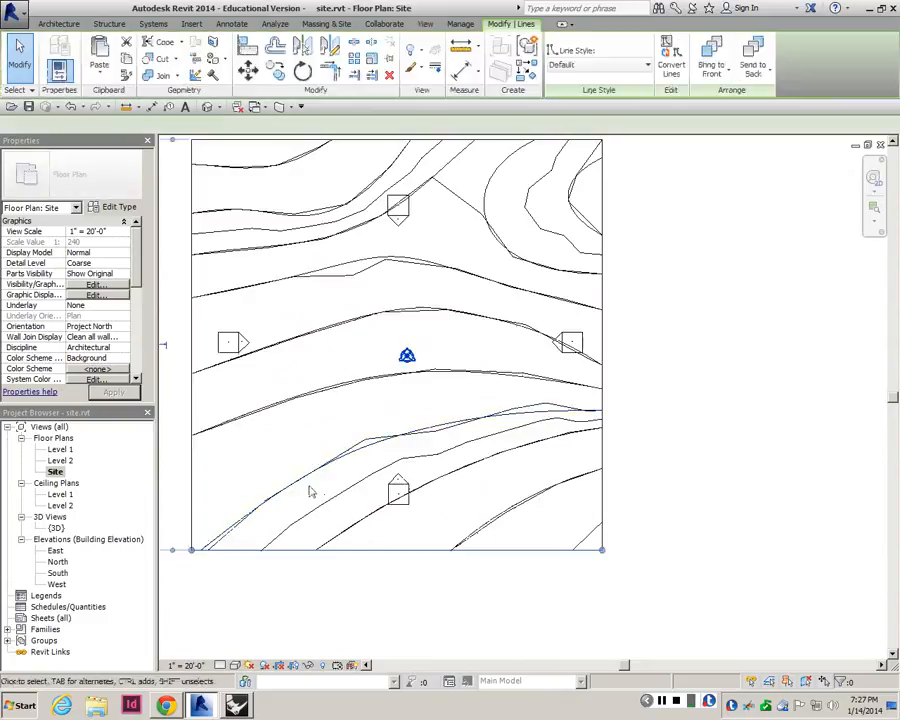
pyautogui.press('Escape')
pyautogui.click(331, 472)
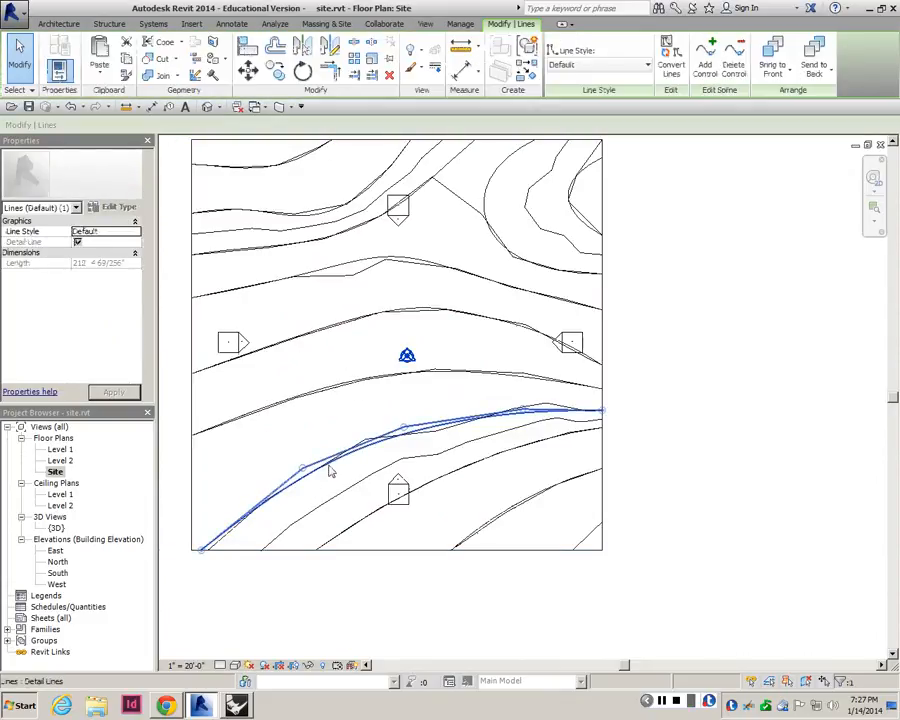
pyautogui.click(389, 592)
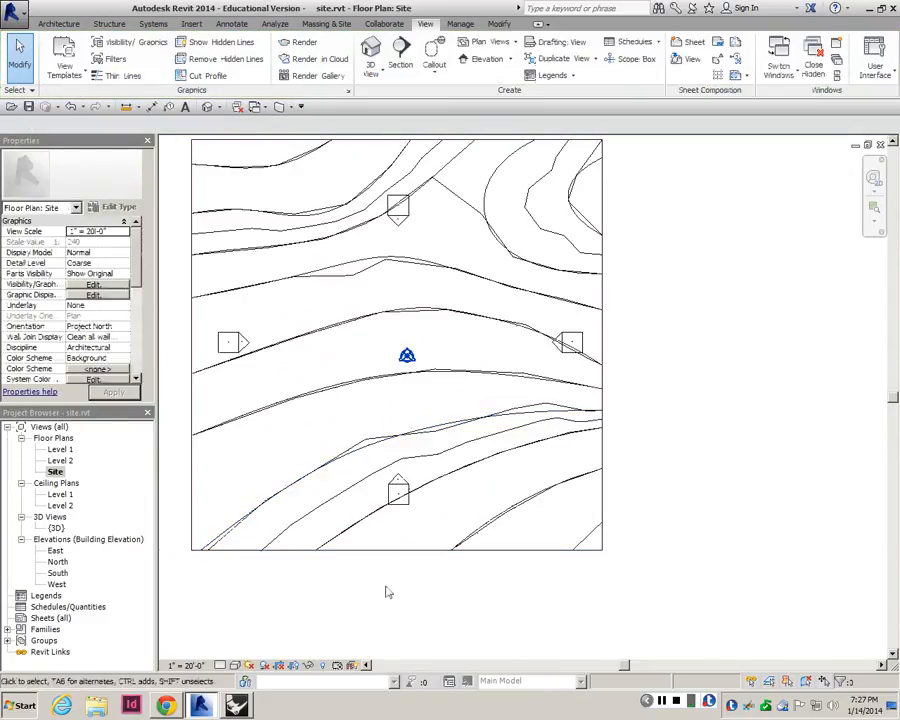
# - Hide the long contour spline near the lower edge of the topography in the Site plan
pyautogui.click(362, 454)
pyautogui.rightClick(362, 454)
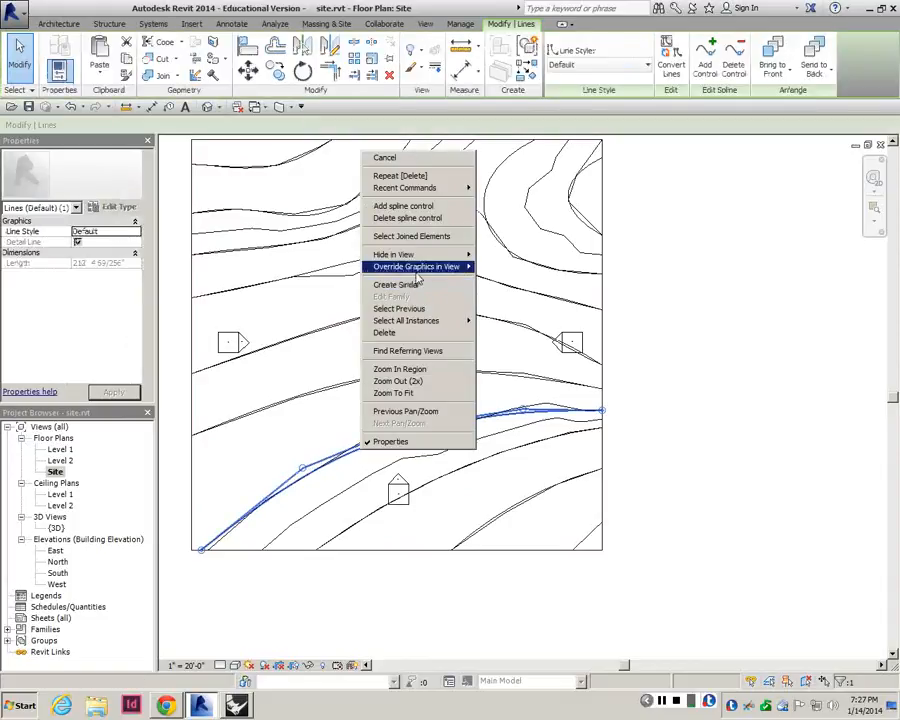
pyautogui.moveTo(428, 189)
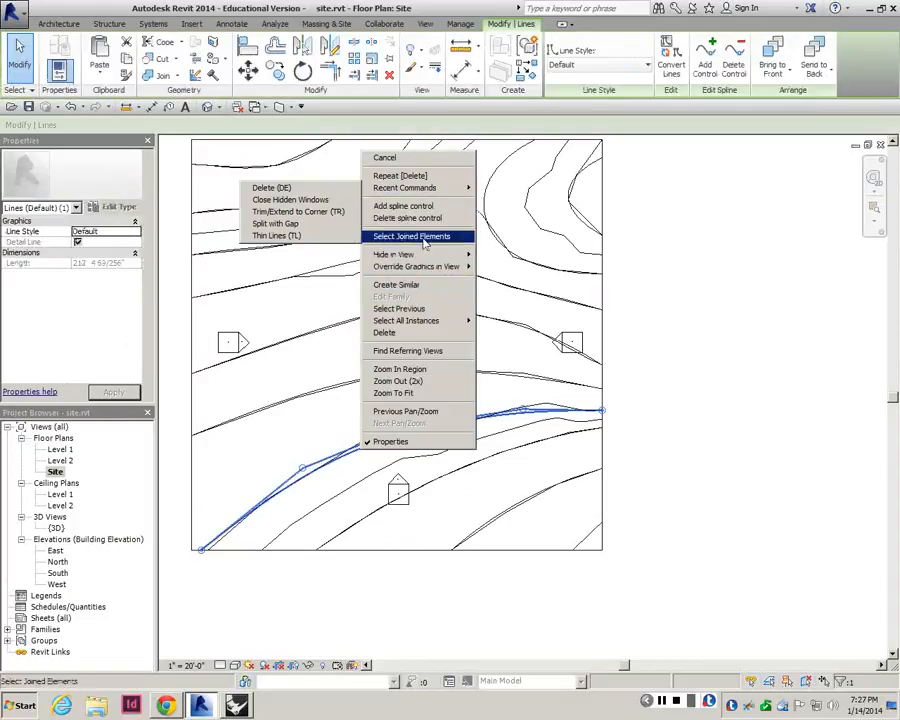
pyautogui.moveTo(427, 258)
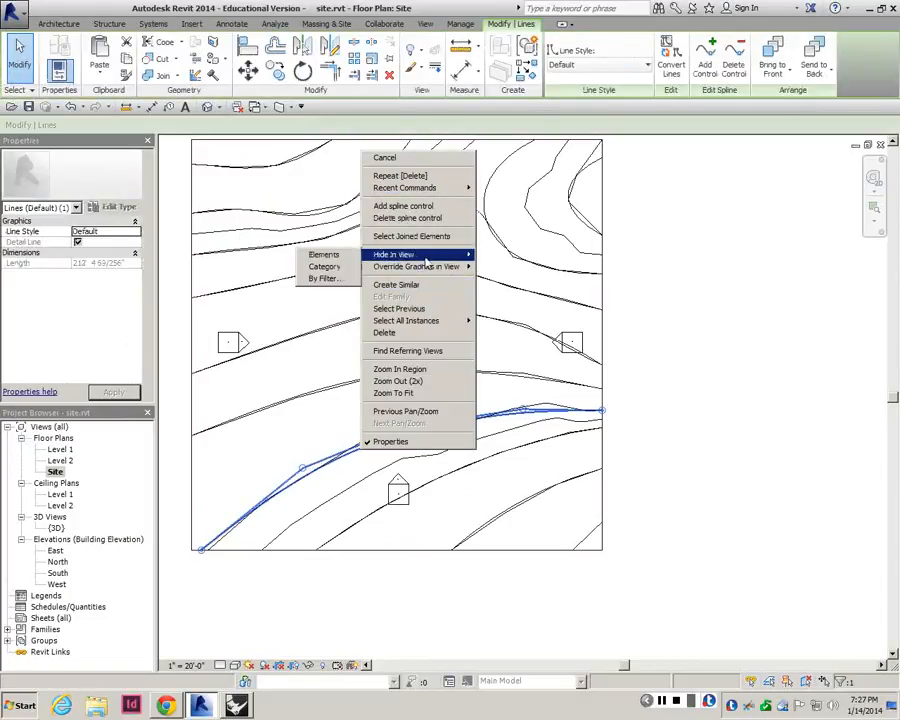
pyautogui.click(320, 267)
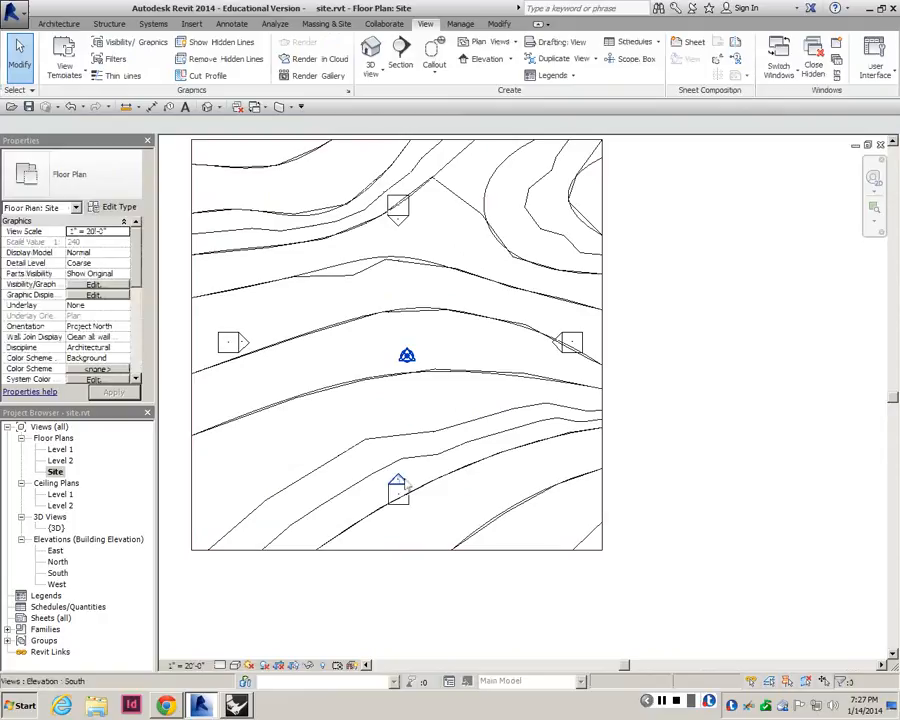
# - Try to hide the detail lines by category from the spline crossing the south elevation marker
pyautogui.rightClick(424, 493)
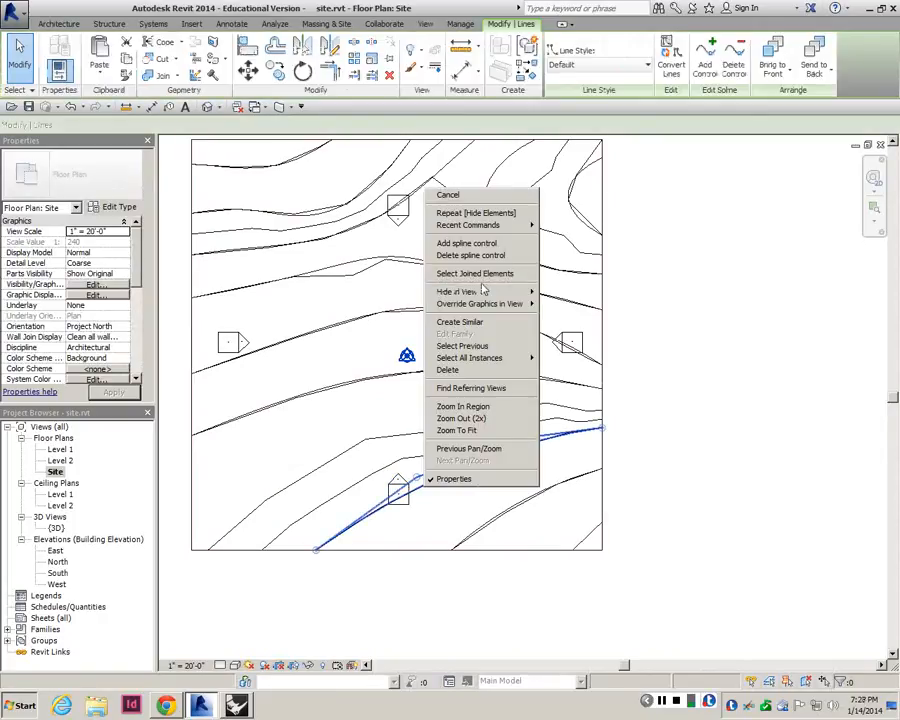
pyautogui.moveTo(517, 293)
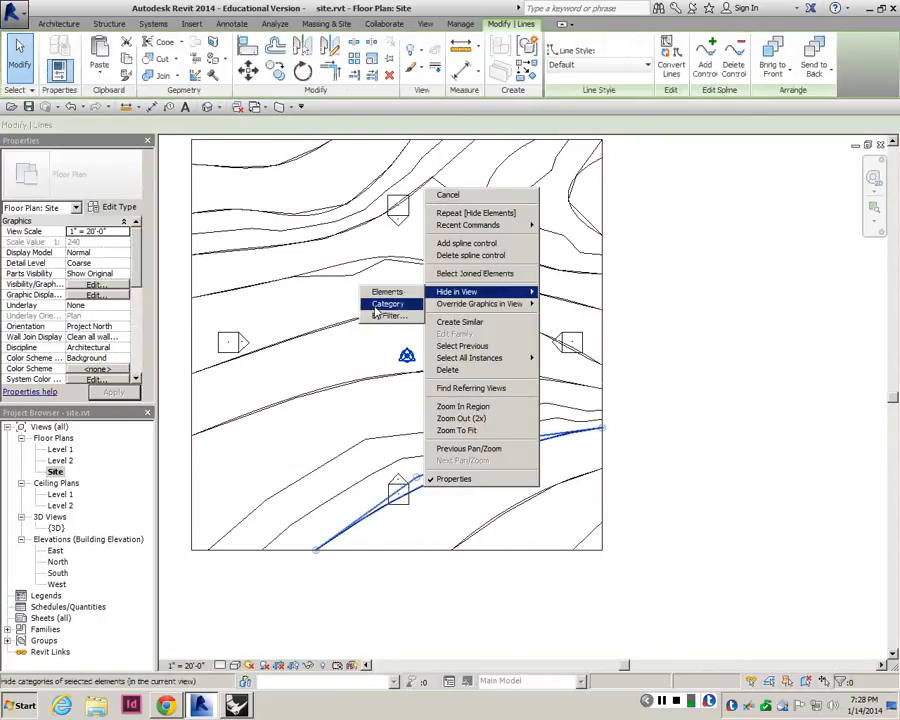
pyautogui.click(376, 306)
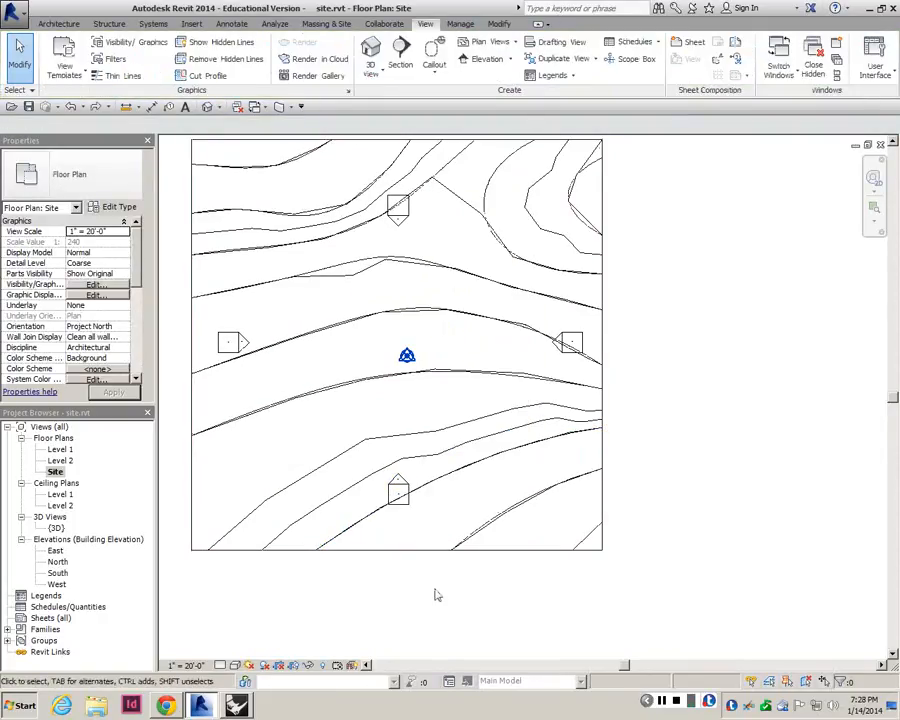
# - Hide the curved spline's whole Lines category in the Site plan, starting from the arc in the upper-right part of the topography
pyautogui.scroll(-2, 437, 575)
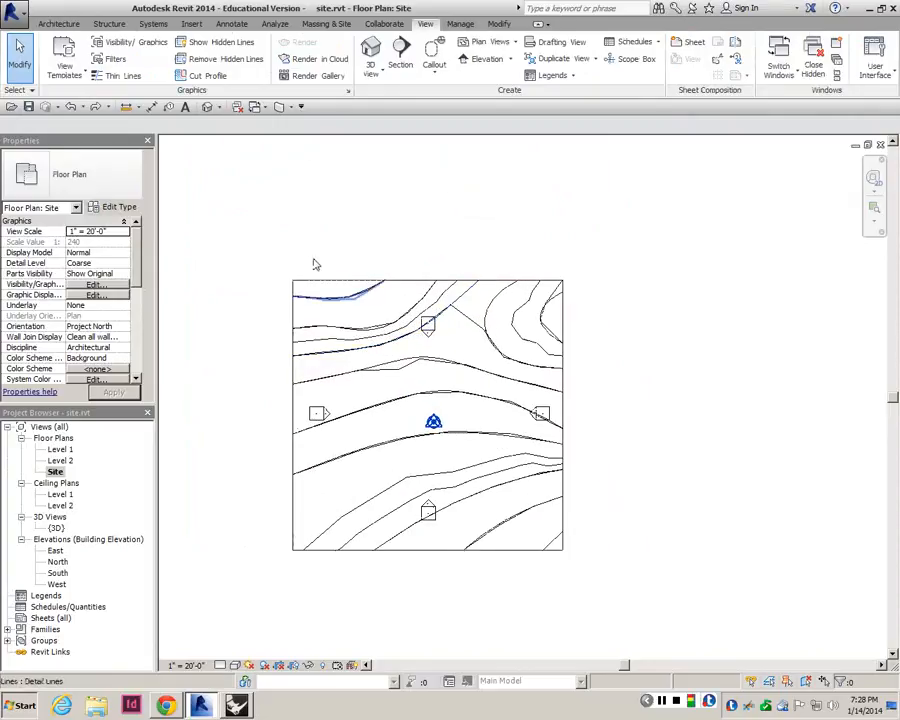
pyautogui.scroll(1, 444, 270)
pyautogui.scroll(-2, 447, 272)
pyautogui.scroll(1, 447, 272)
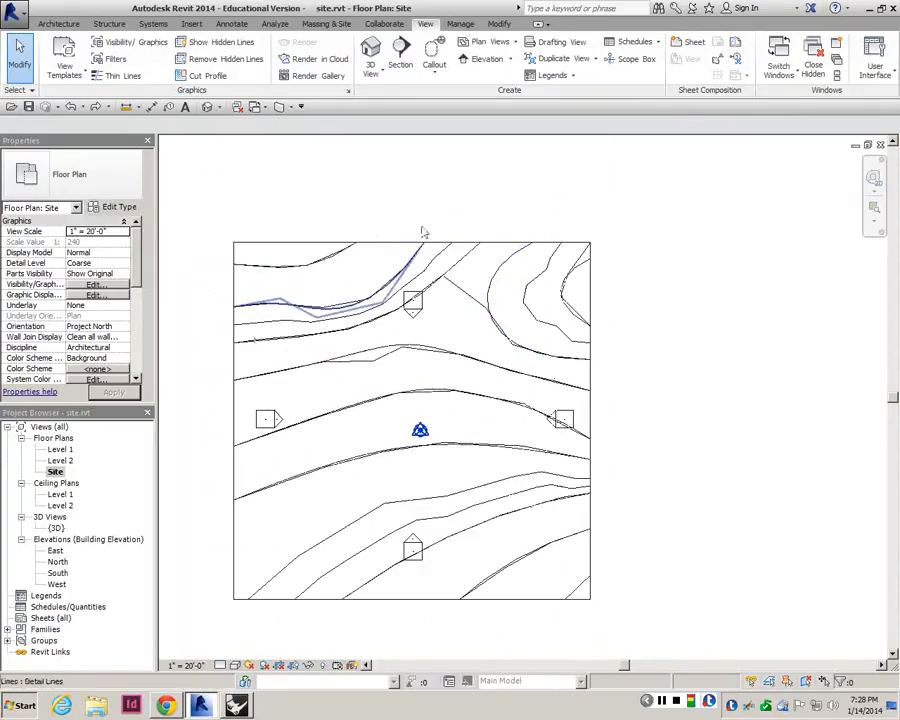
pyautogui.click(507, 270)
pyautogui.rightClick(509, 267)
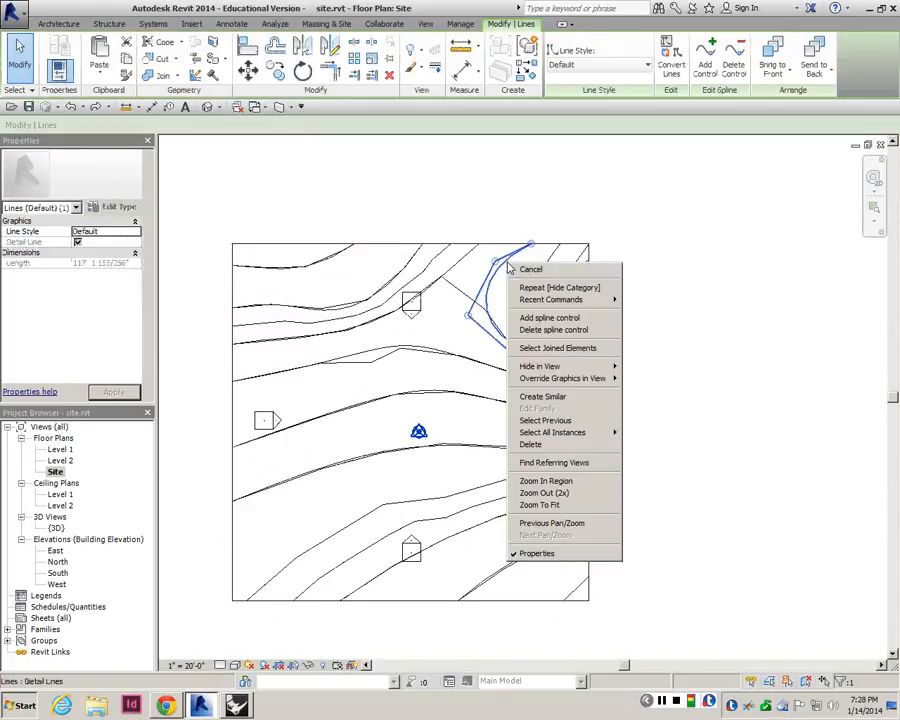
pyautogui.moveTo(546, 368)
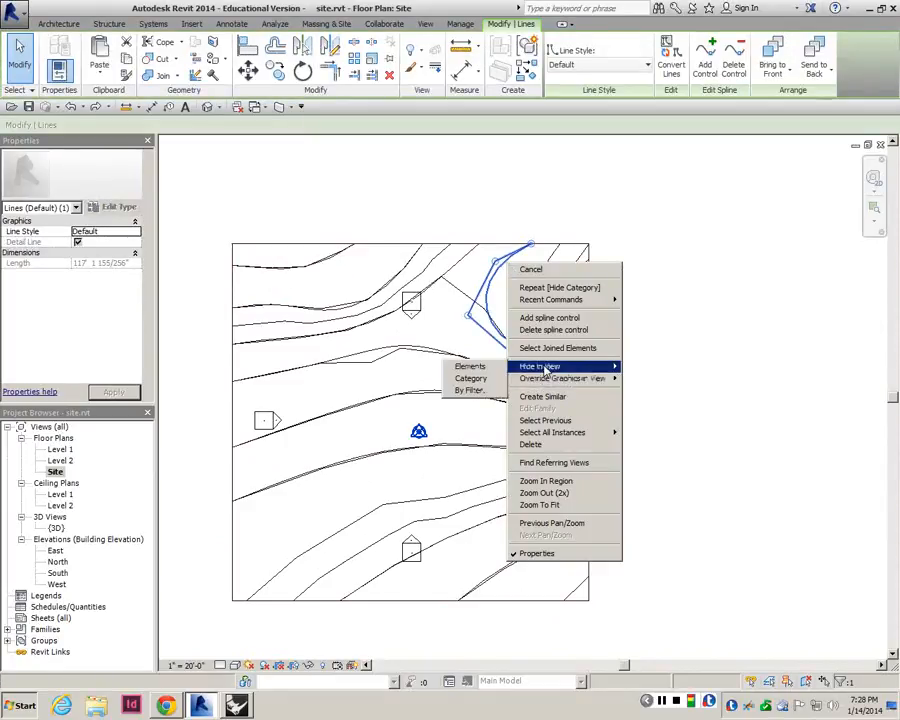
pyautogui.click(473, 381)
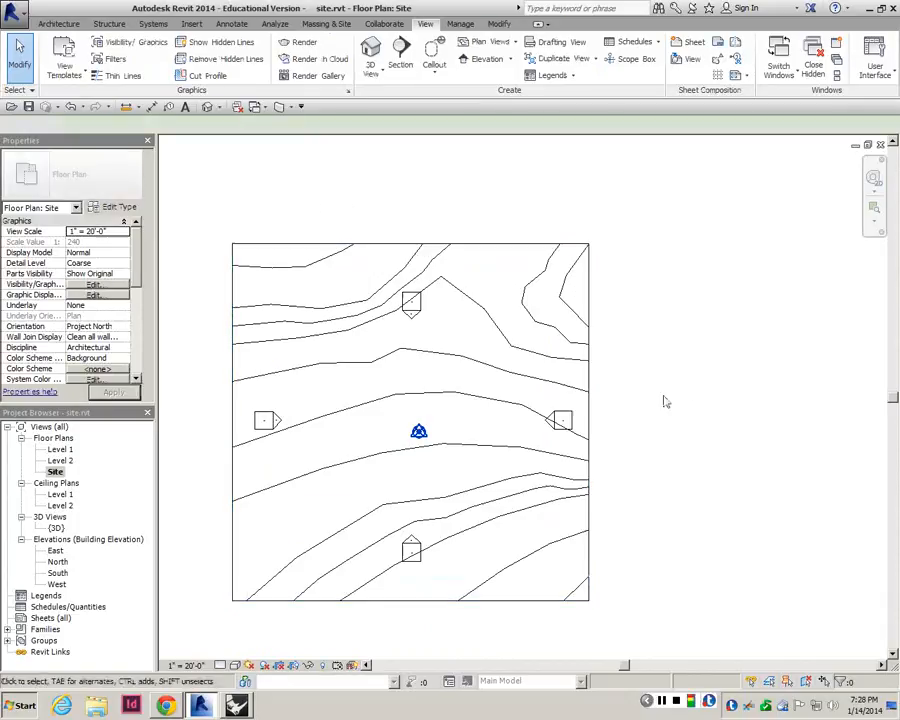
# - Open the {3D} view and set the topography's Phase Created to Existing
pyautogui.scroll(-2, 490, 395)
pyautogui.doubleClick(56, 528)
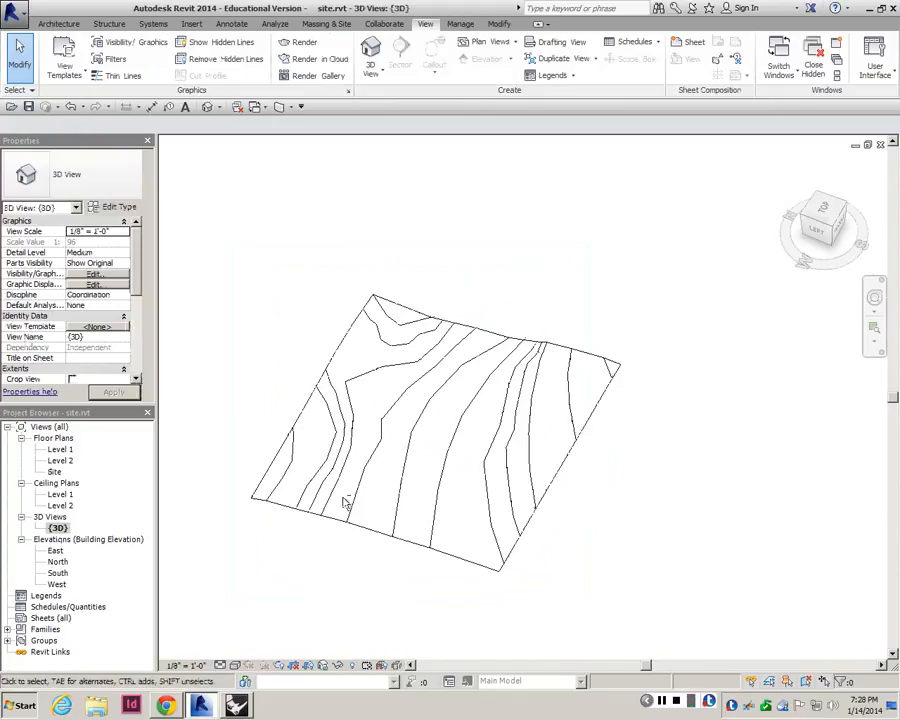
pyautogui.keyDown('shift'); pyautogui.moveTo(393, 421); pyautogui.dragTo(404, 442, button='middle'); pyautogui.keyUp('shift')
pyautogui.click(404, 438)
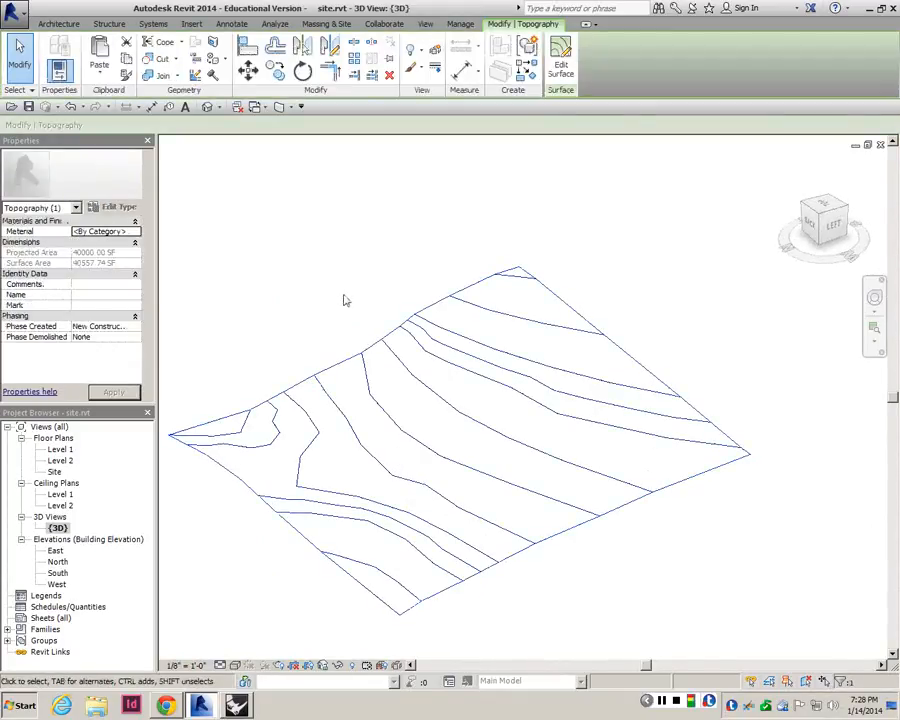
pyautogui.keyDown('shift'); pyautogui.moveTo(348, 305); pyautogui.dragTo(507, 400, button='middle'); pyautogui.keyUp('shift')
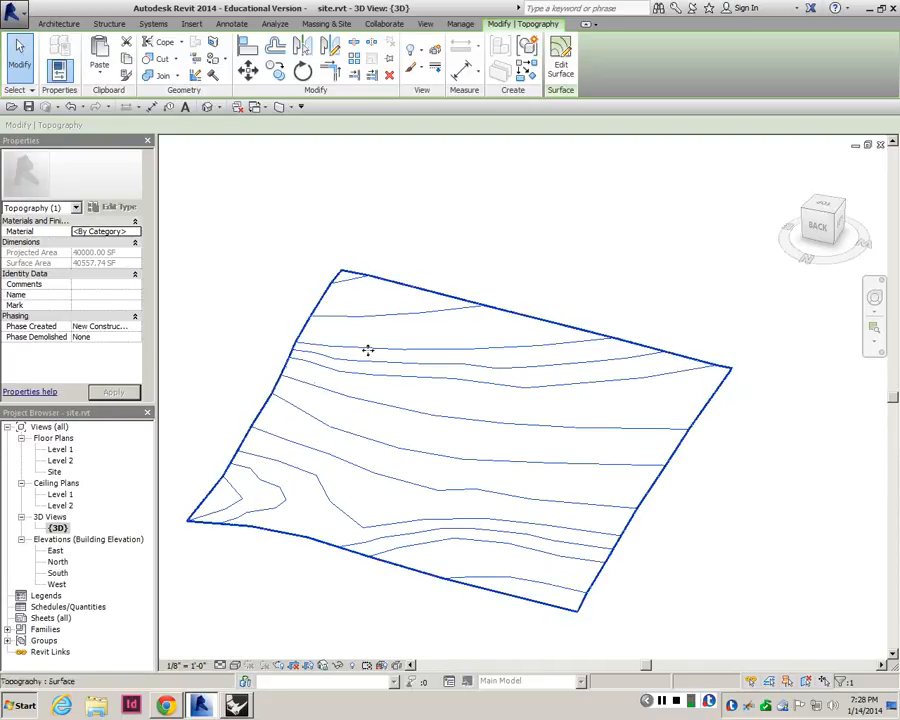
pyautogui.click(134, 327)
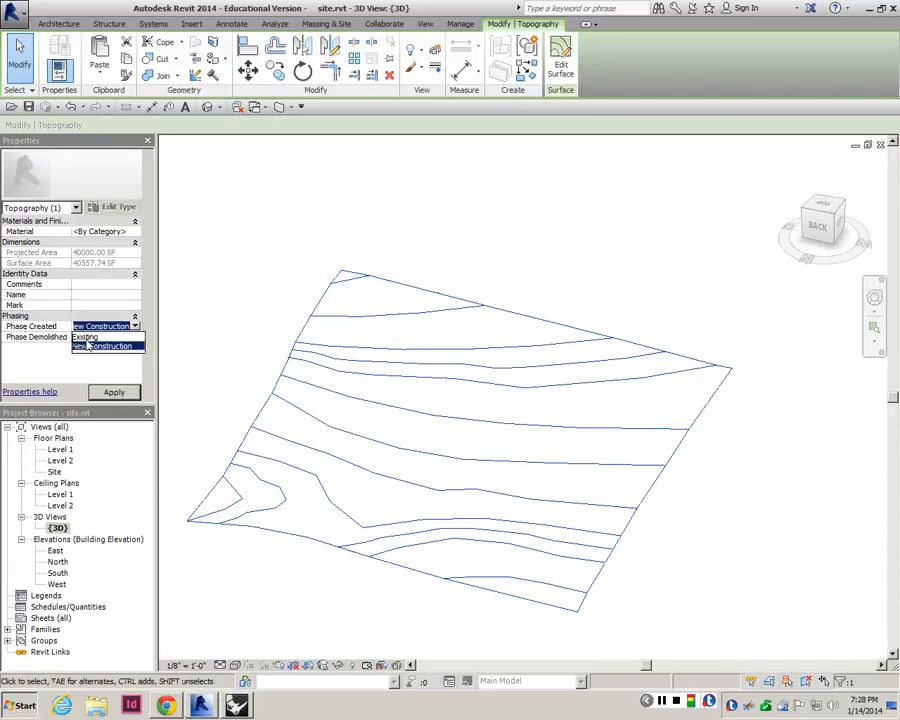
pyautogui.click(86, 337)
pyautogui.click(113, 392)
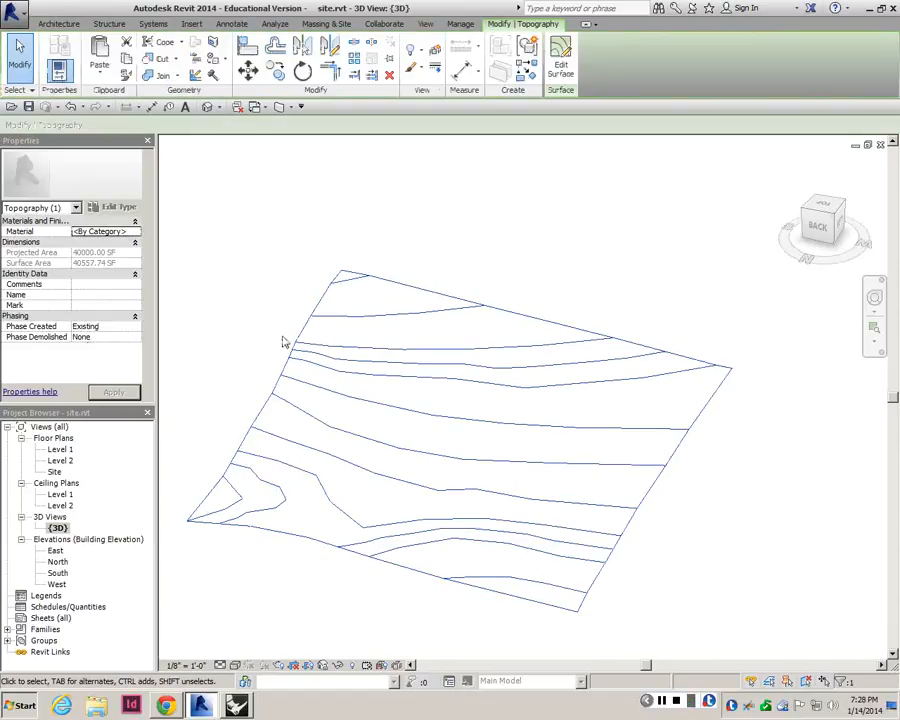
pyautogui.press('Escape')
pyautogui.scroll(-4, 484, 392)
pyautogui.scroll(4, 484, 392)
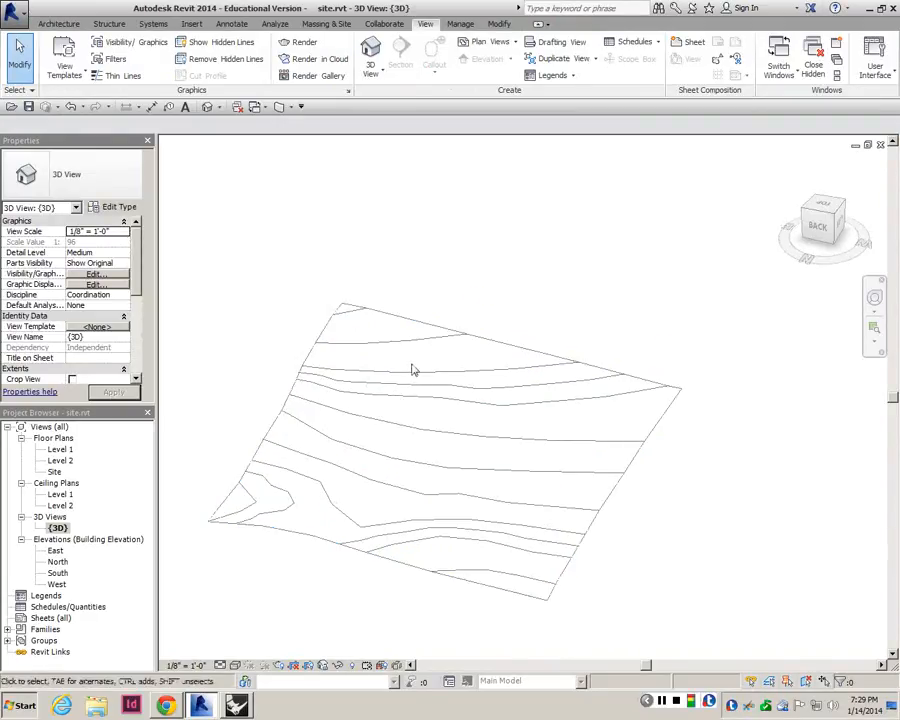
pyautogui.scroll(-2, 406, 372)
pyautogui.scroll(2, 392, 336)
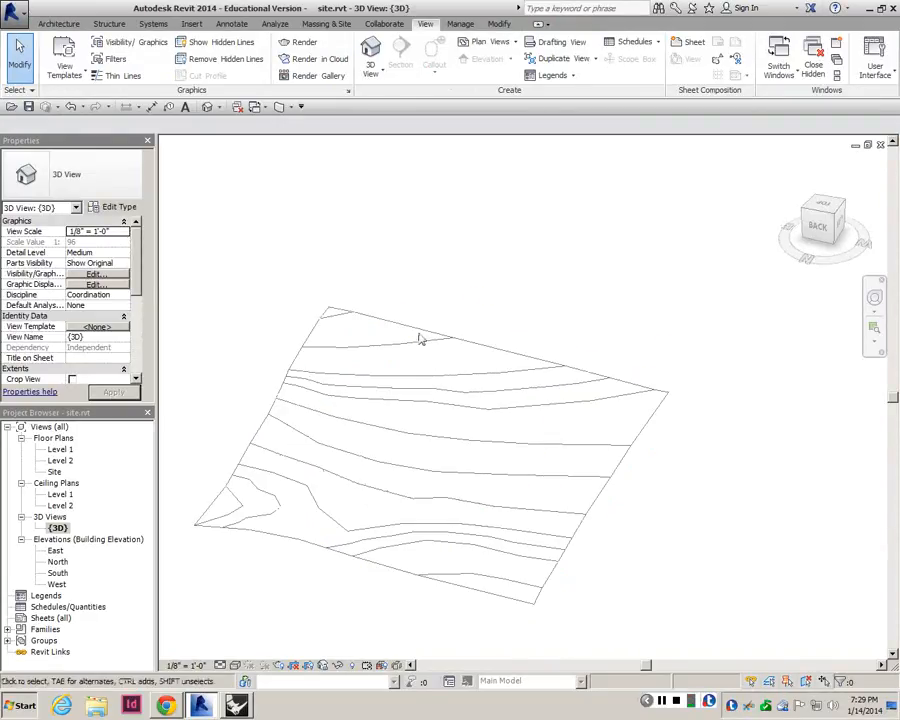
pyautogui.click(423, 330)
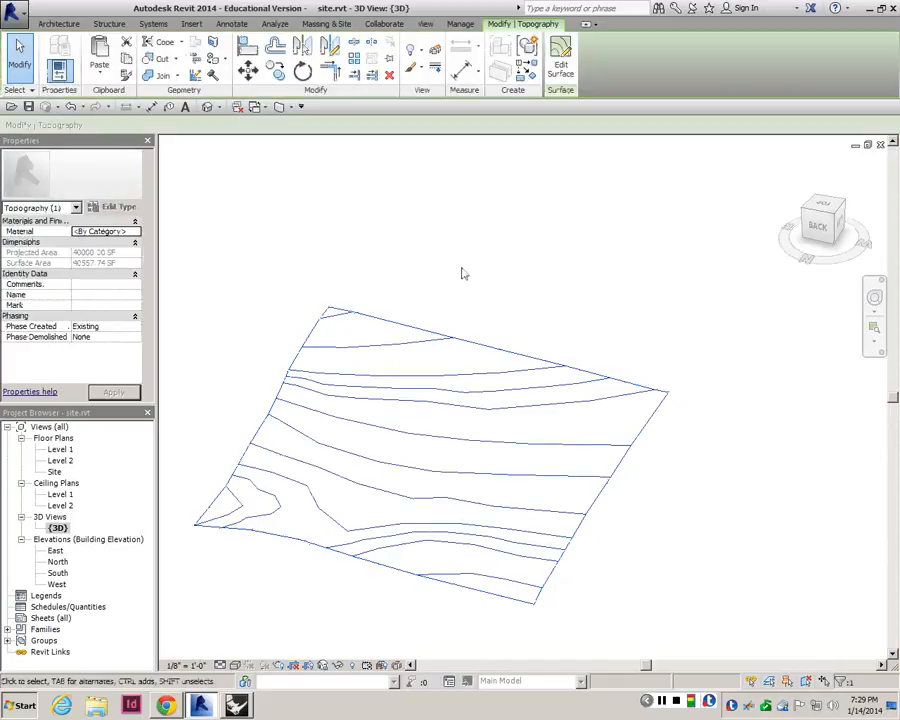
pyautogui.click(333, 24)
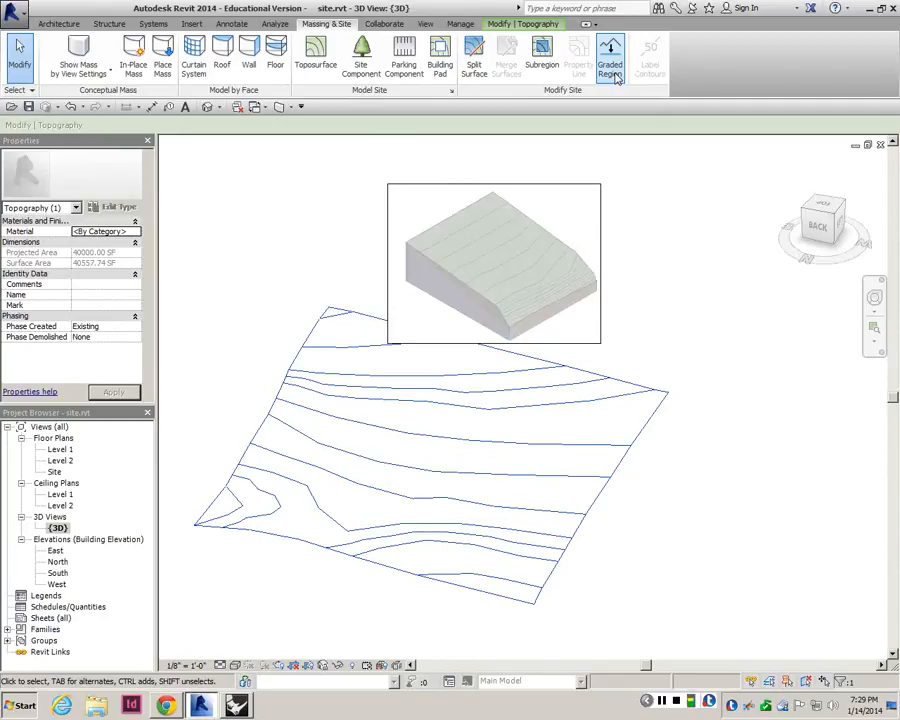
pyautogui.click(557, 307)
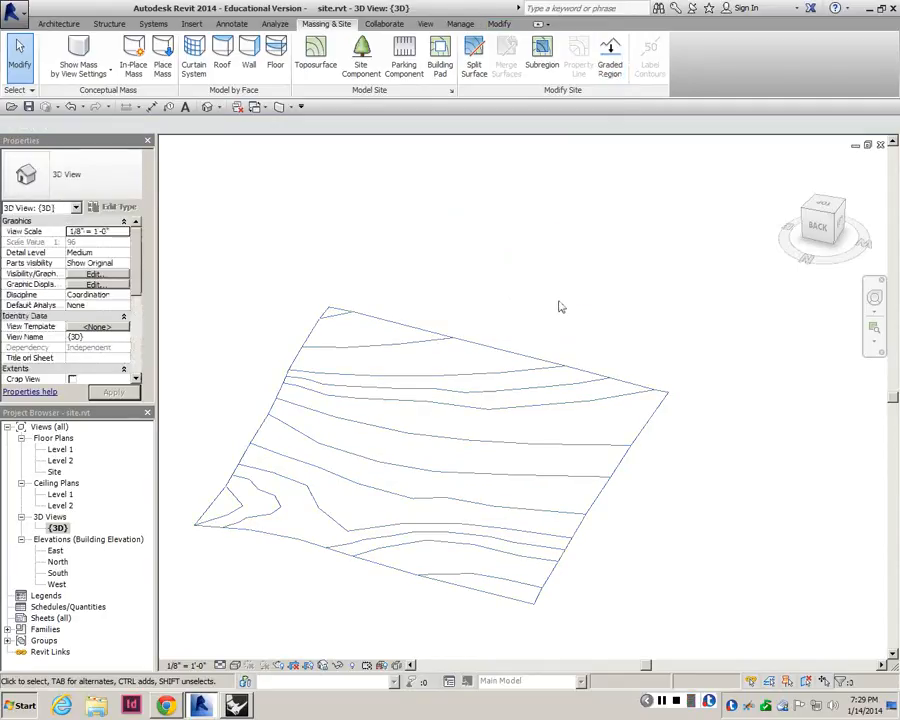
# - Start a graded region on the topography that creates a new toposurface exactly like the existing one
pyautogui.click(539, 358)
pyautogui.scroll(-1, 520, 316)
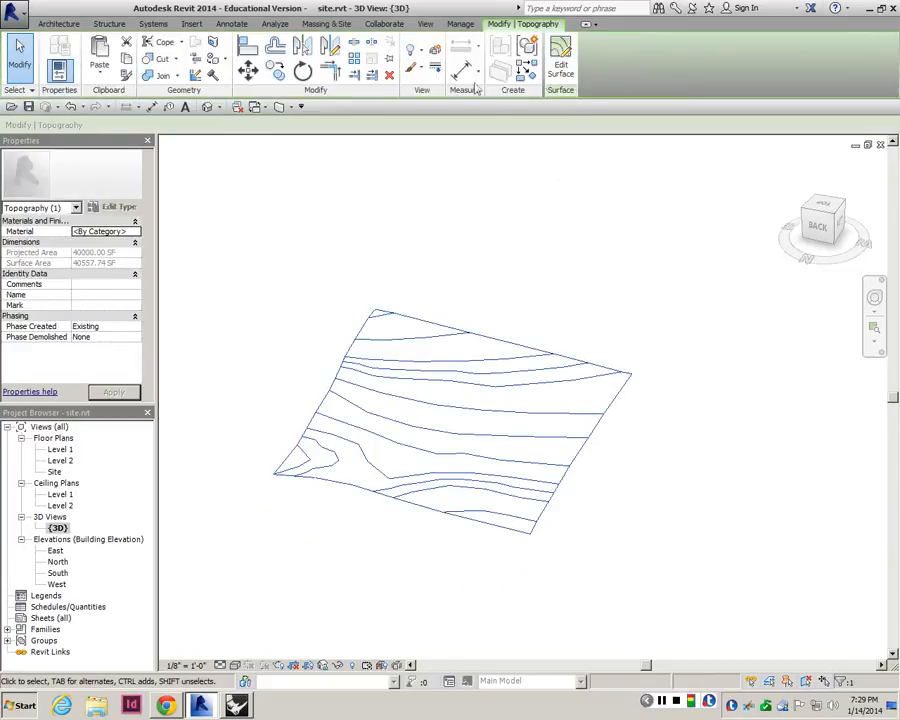
pyautogui.click(326, 23)
pyautogui.click(612, 62)
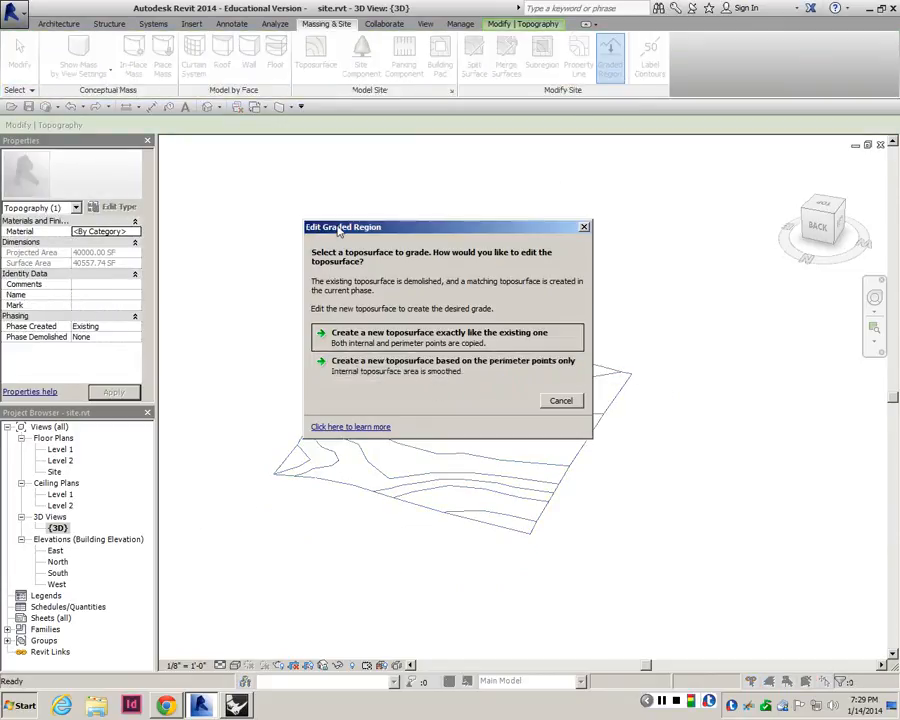
pyautogui.moveTo(342, 224); pyautogui.dragTo(359, 187)
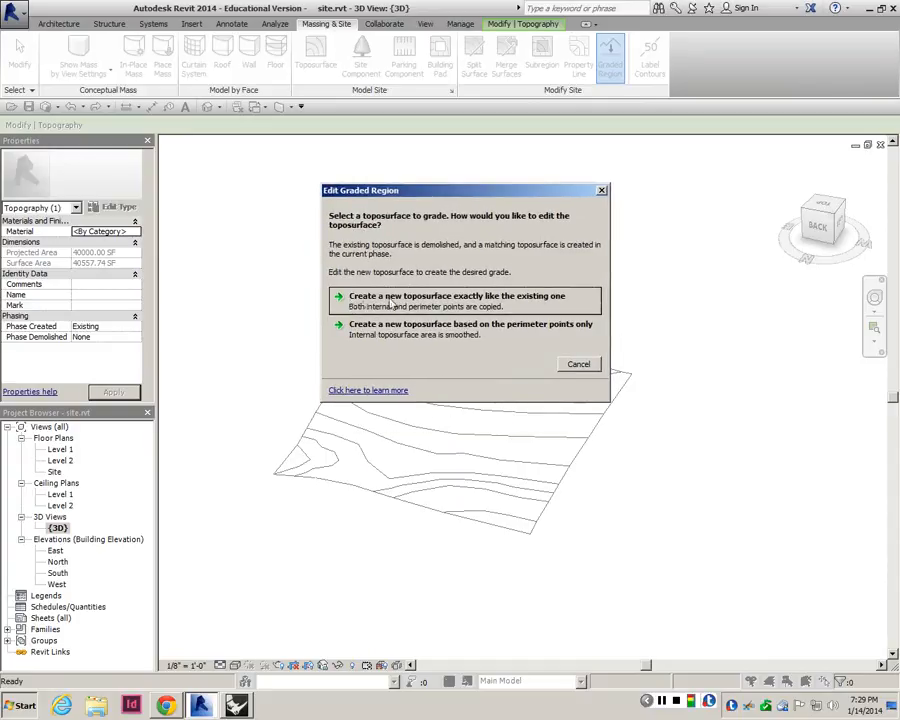
pyautogui.click(516, 307)
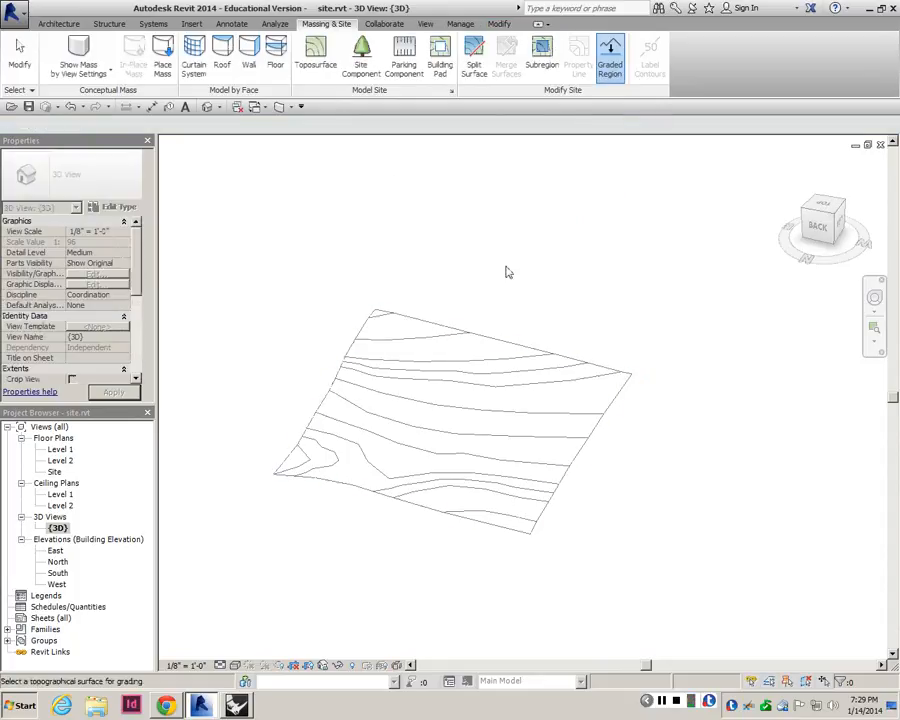
pyautogui.click(352, 363)
# - In the Site plan, move three interior points of the 24' contour north, drawing its middle stretch level with the project base point
pyautogui.scroll(4, 500, 345)
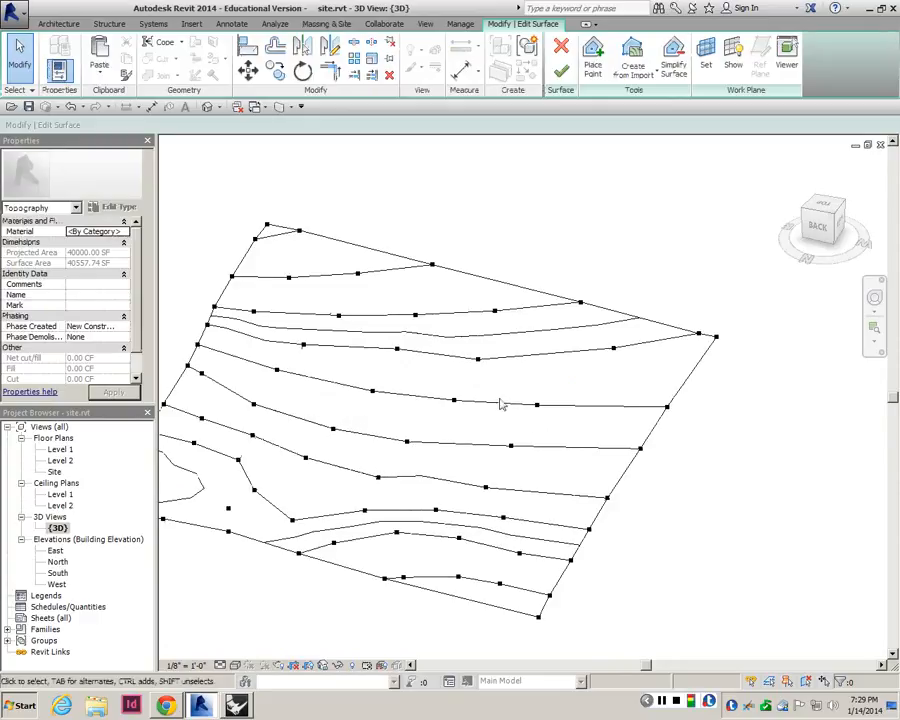
pyautogui.scroll(-2, 494, 390)
pyautogui.scroll(-3, 510, 382)
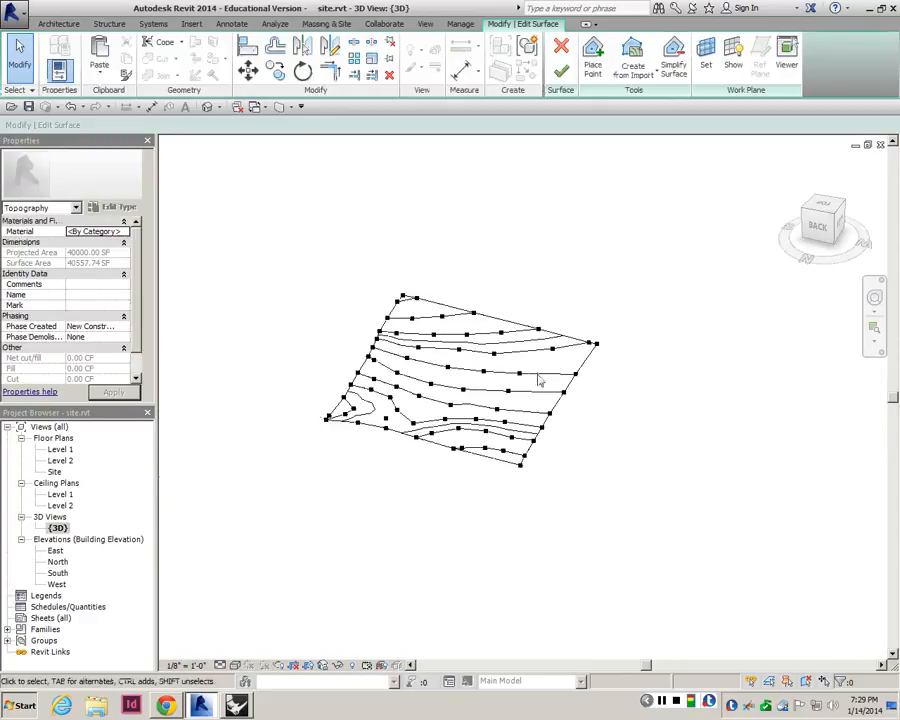
pyautogui.scroll(5, 535, 375)
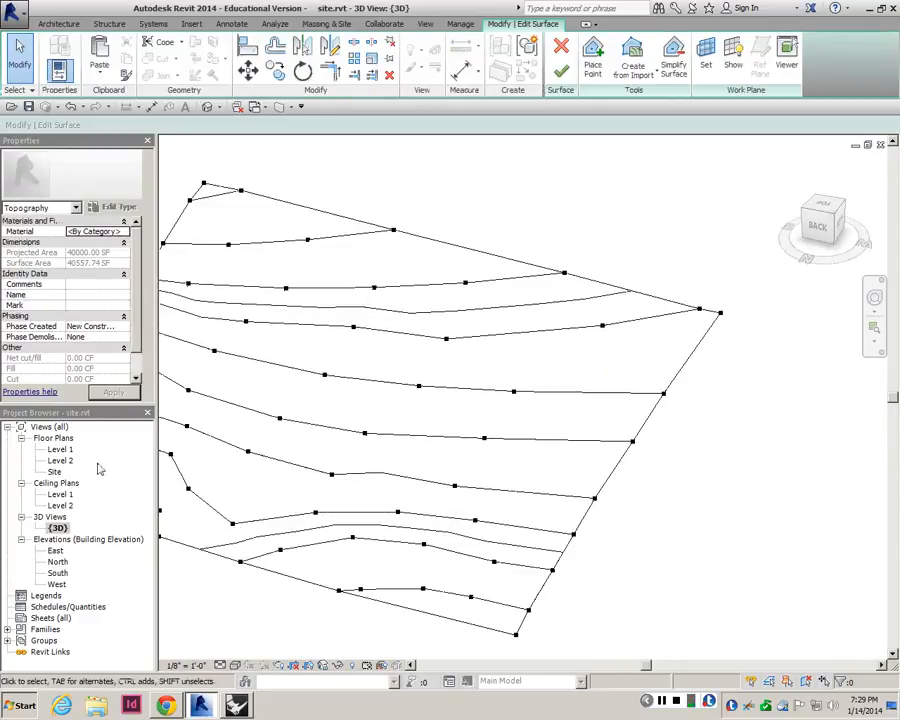
pyautogui.doubleClick(54, 471)
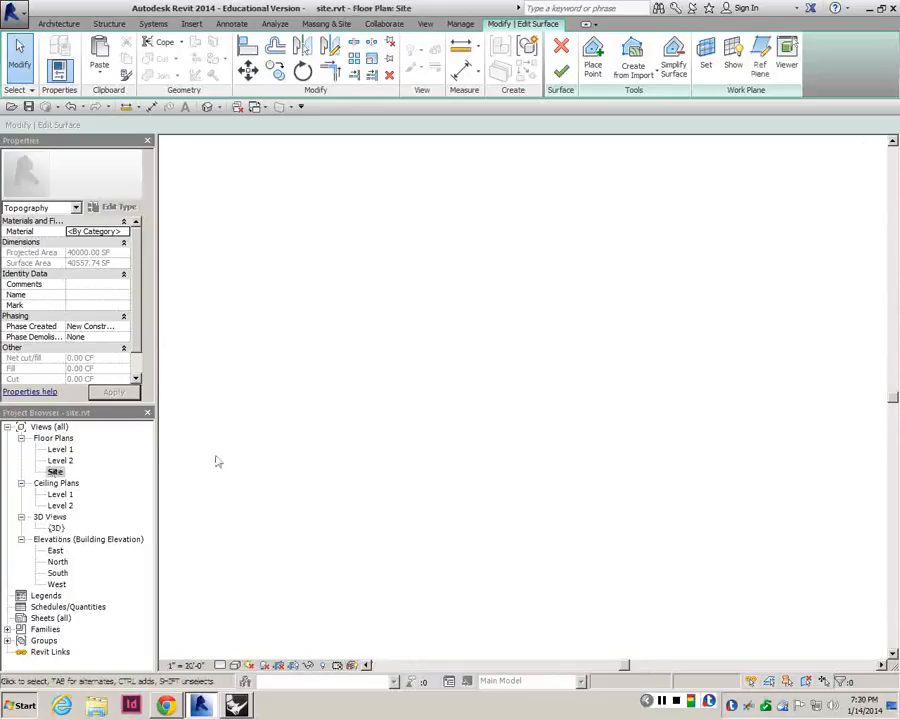
pyautogui.scroll(5, 433, 391)
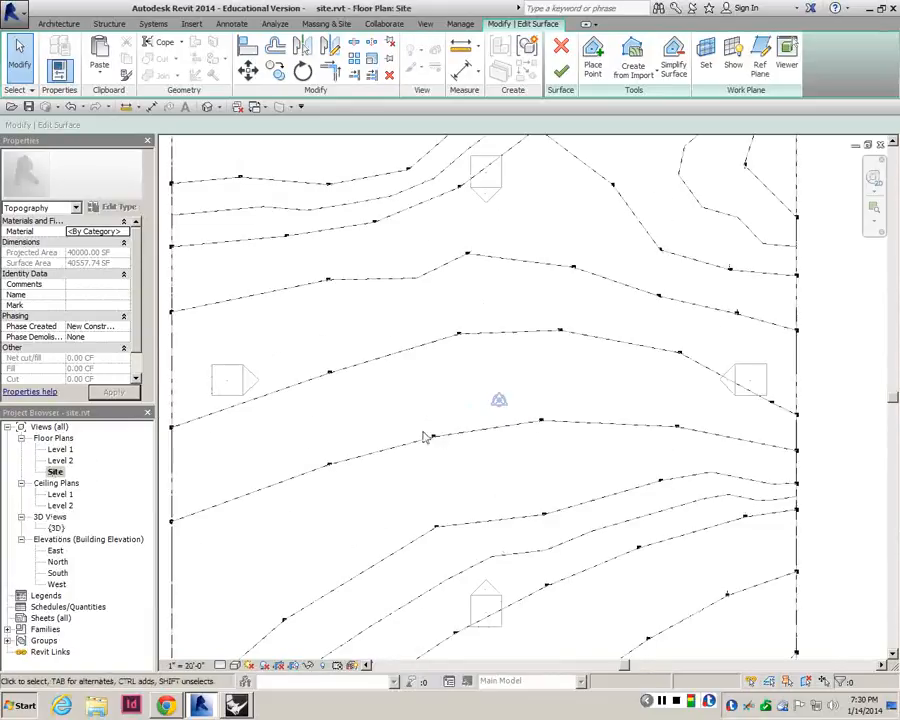
pyautogui.moveTo(424, 437); pyautogui.dragTo(426, 400)
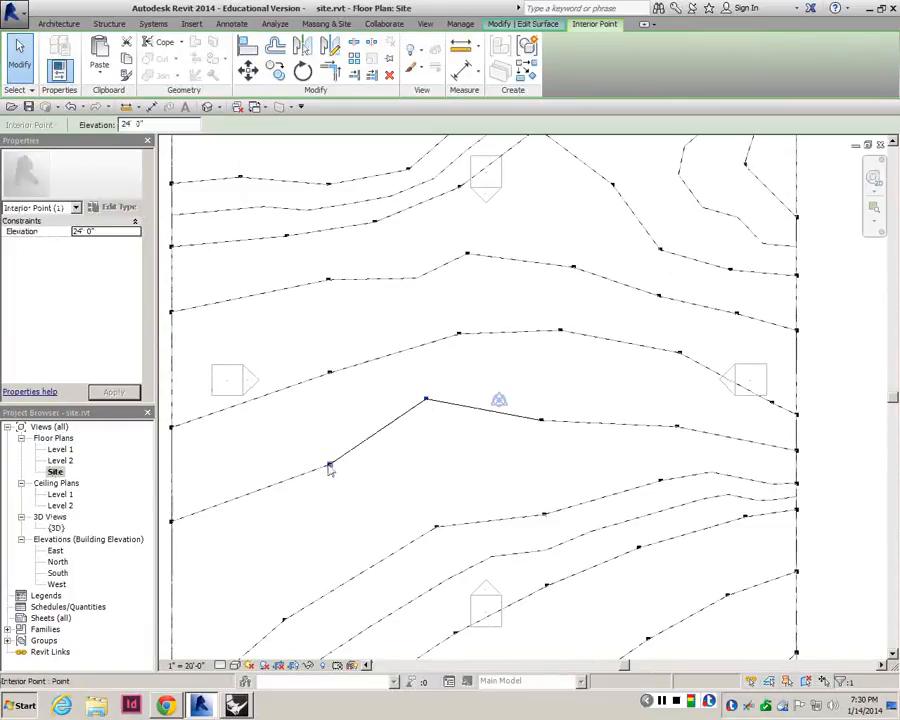
pyautogui.moveTo(330, 469); pyautogui.dragTo(323, 436)
pyautogui.moveTo(540, 420); pyautogui.dragTo(538, 401)
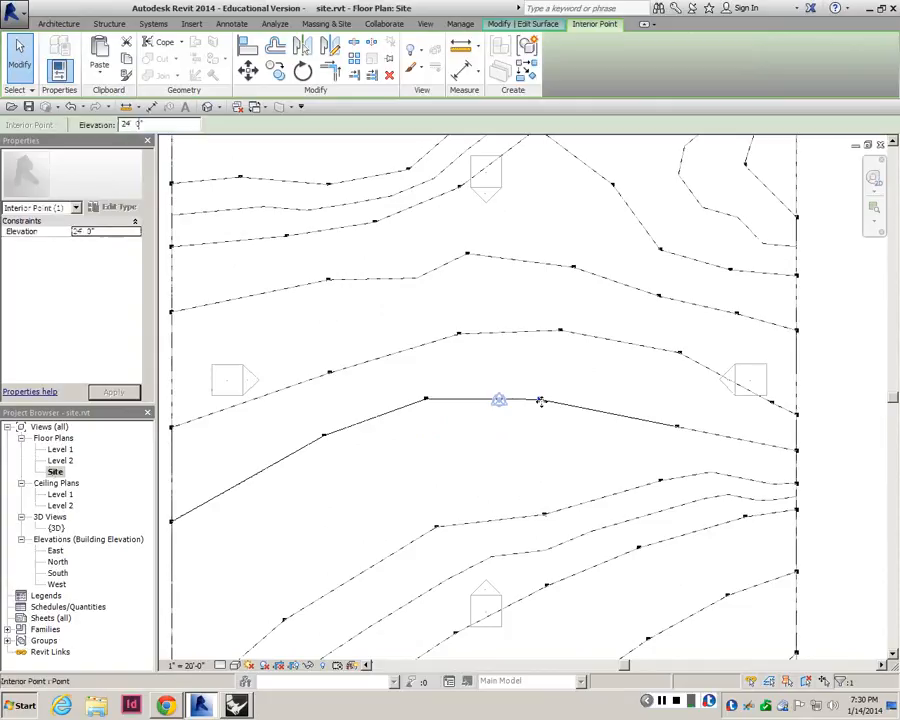
# - Move interior points in the middle of the 28' contour south, toward the south elevation marker, and finish the surface edit
pyautogui.scroll(-1, 539, 409)
pyautogui.moveTo(467, 485); pyautogui.dragTo(405, 553)
pyautogui.moveTo(561, 472); pyautogui.dragTo(573, 496)
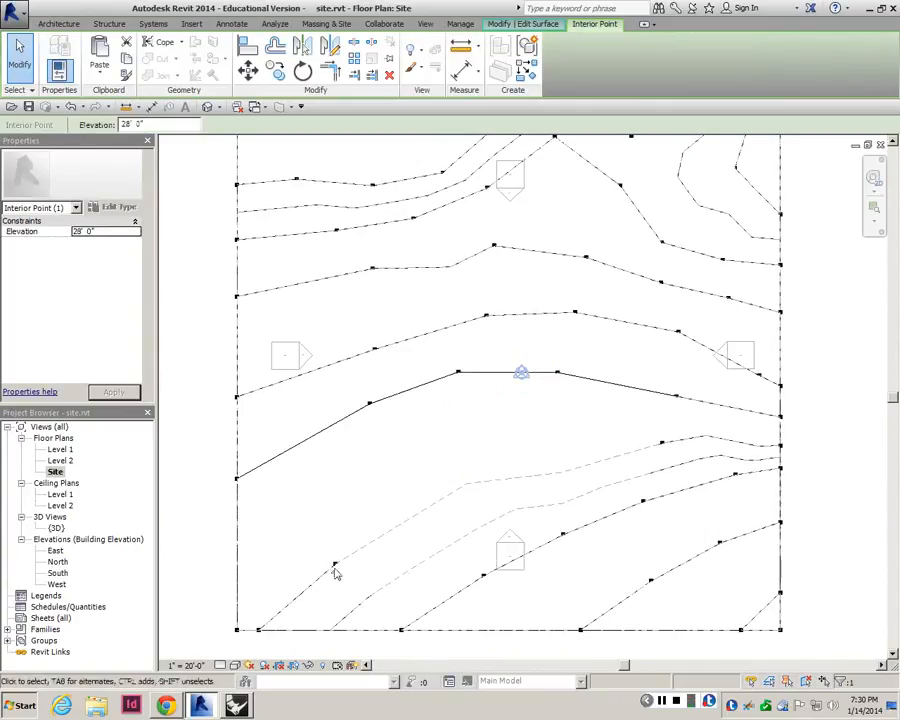
pyautogui.click(335, 565)
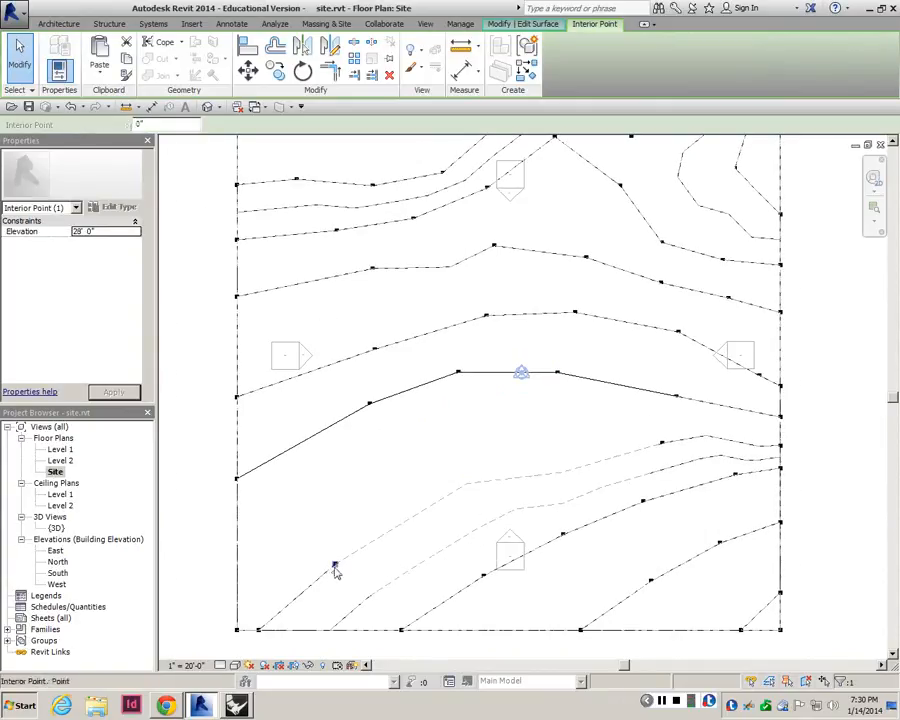
pyautogui.click(217, 285)
pyautogui.click(560, 80)
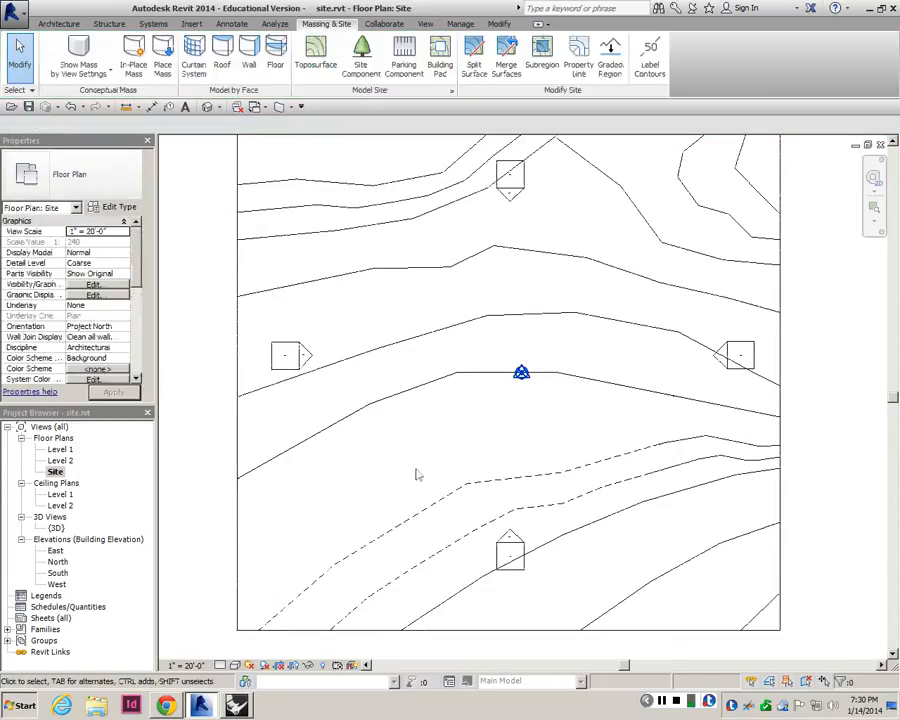
# - Open the {3D} view and set its visual style to Consistent Colors
pyautogui.scroll(-2, 443, 400)
pyautogui.click(445, 401)
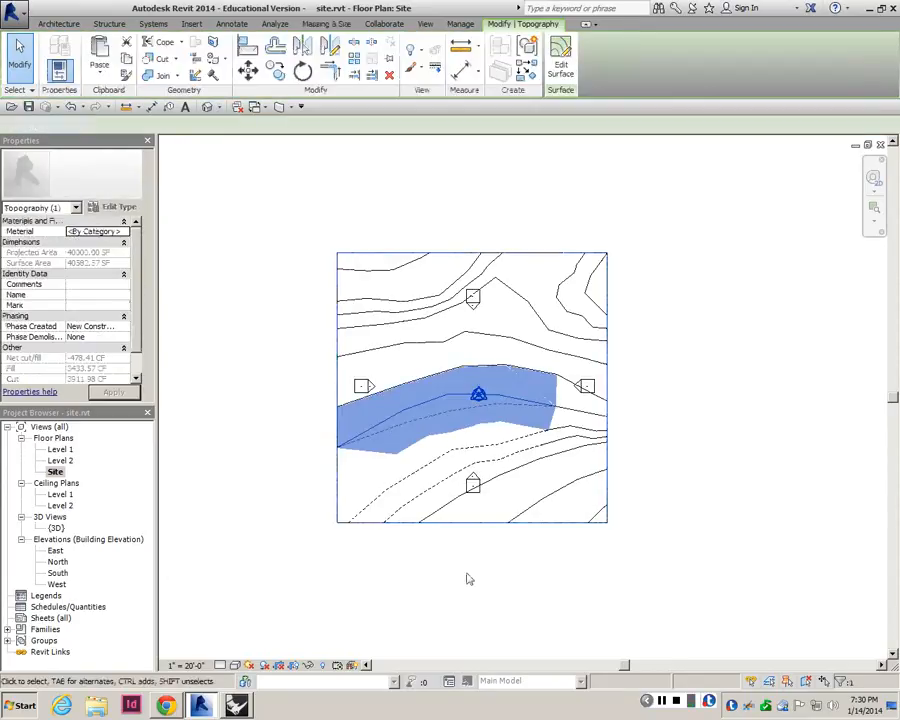
pyautogui.click(454, 576)
pyautogui.doubleClick(57, 527)
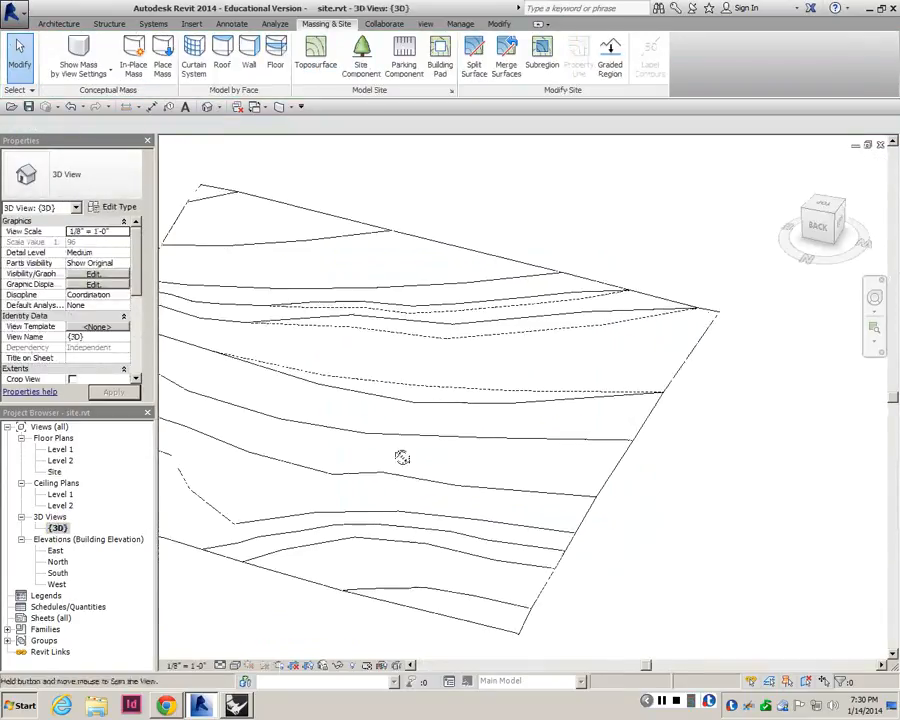
pyautogui.scroll(-4, 420, 440)
pyautogui.click(234, 665)
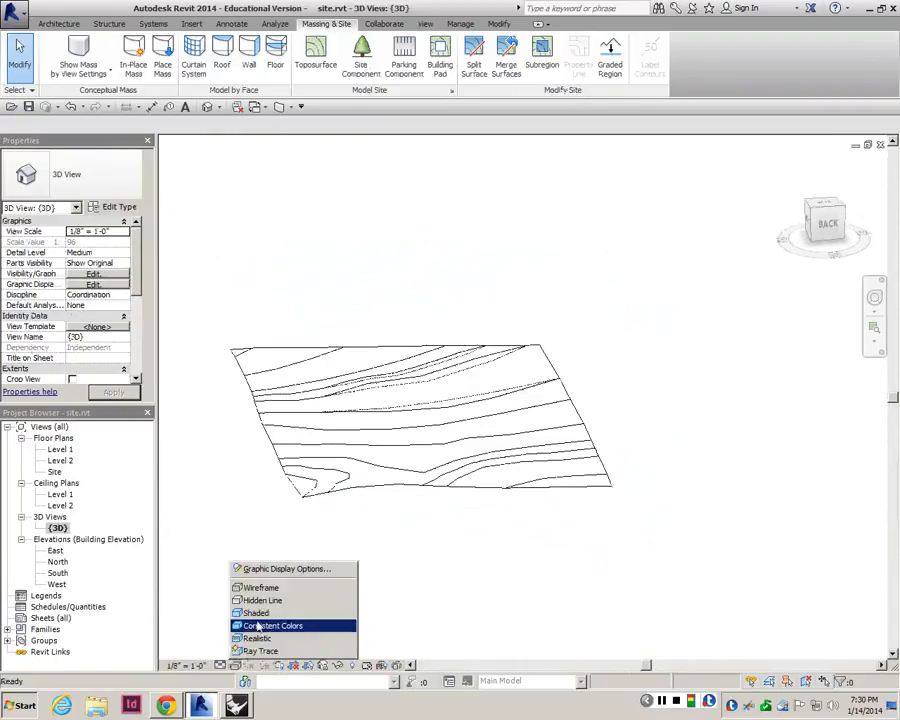
pyautogui.click(258, 626)
# - Examine the graded topography in 3D from several sides, comparing the red demolished area with the new brown surface
pyautogui.keyDown('shift'); pyautogui.moveTo(458, 474); pyautogui.dragTo(212, 418, button='middle'); pyautogui.keyUp('shift')
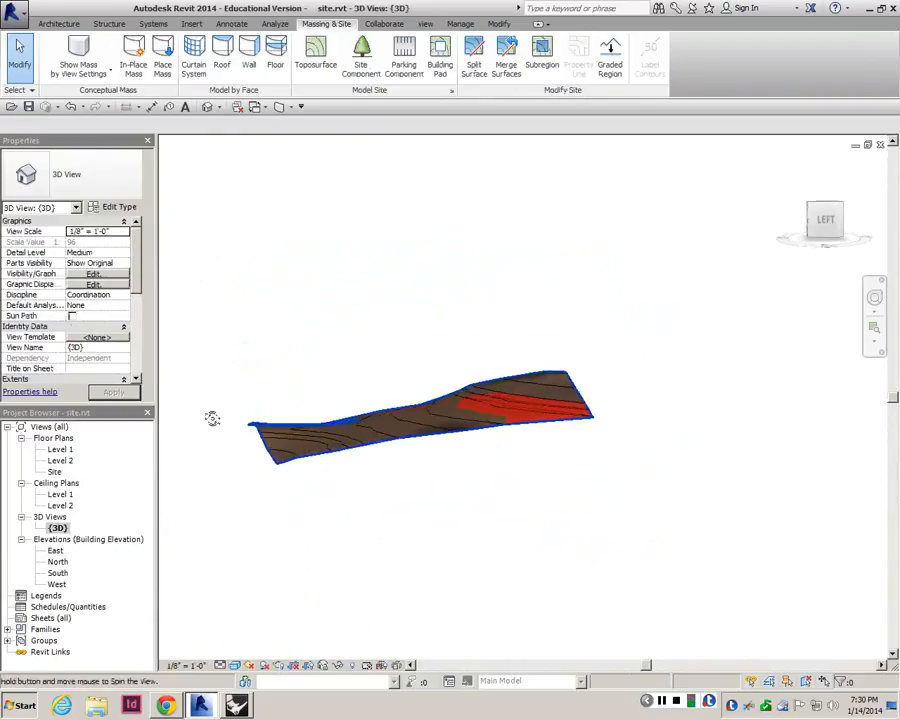
pyautogui.scroll(5, 496, 392)
pyautogui.keyDown('shift'); pyautogui.moveTo(496, 392); pyautogui.dragTo(434, 392, button='middle'); pyautogui.keyUp('shift')
pyautogui.scroll(-3, 414, 345)
pyautogui.keyDown('shift'); pyautogui.moveTo(412, 344); pyautogui.dragTo(434, 362, button='middle'); pyautogui.keyUp('shift')
pyautogui.click(476, 322)
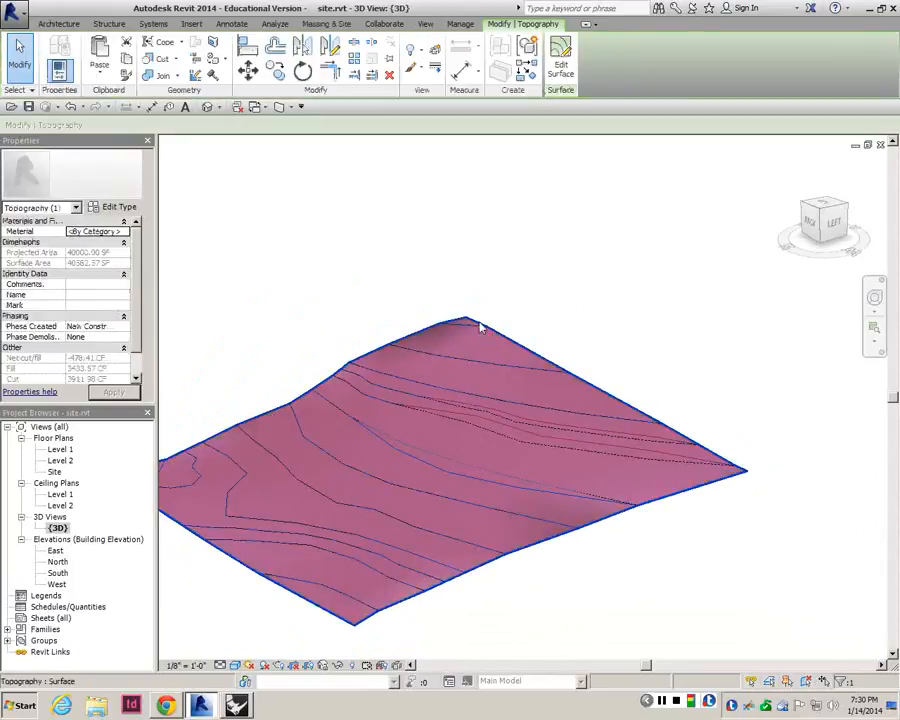
pyautogui.press('Escape')
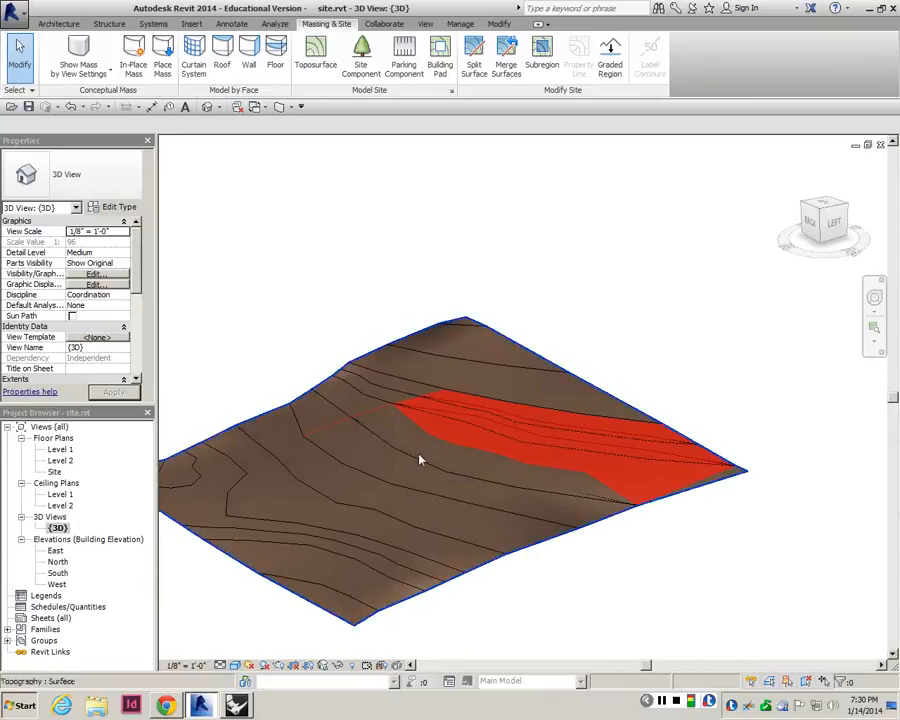
pyautogui.keyDown('shift'); pyautogui.moveTo(598, 526); pyautogui.dragTo(653, 463, button='middle'); pyautogui.keyUp('shift')
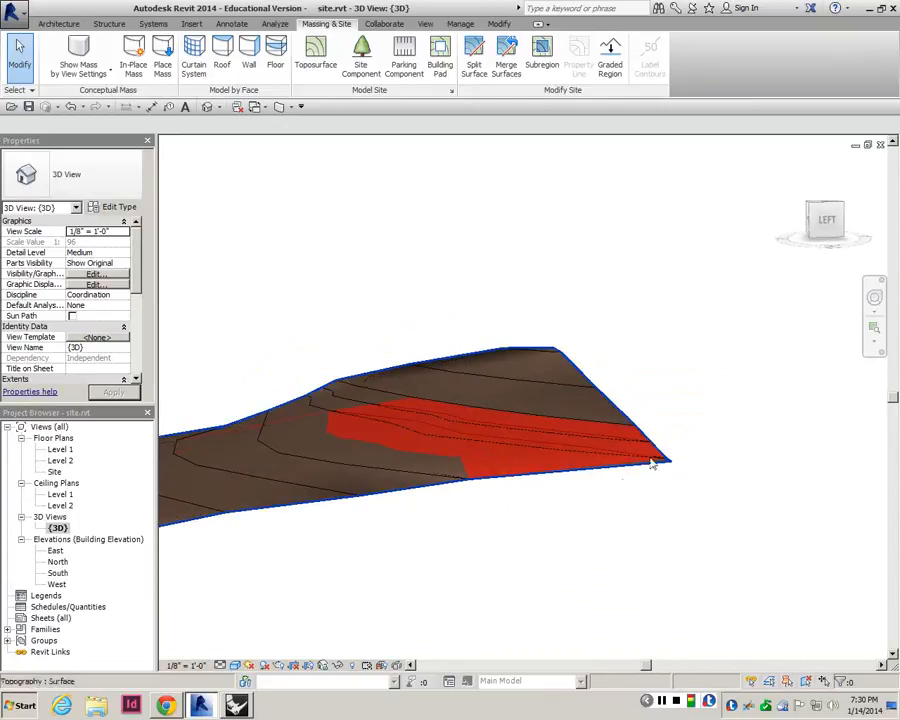
pyautogui.click(653, 457)
pyautogui.scroll(2, 653, 457)
pyautogui.press('Escape')
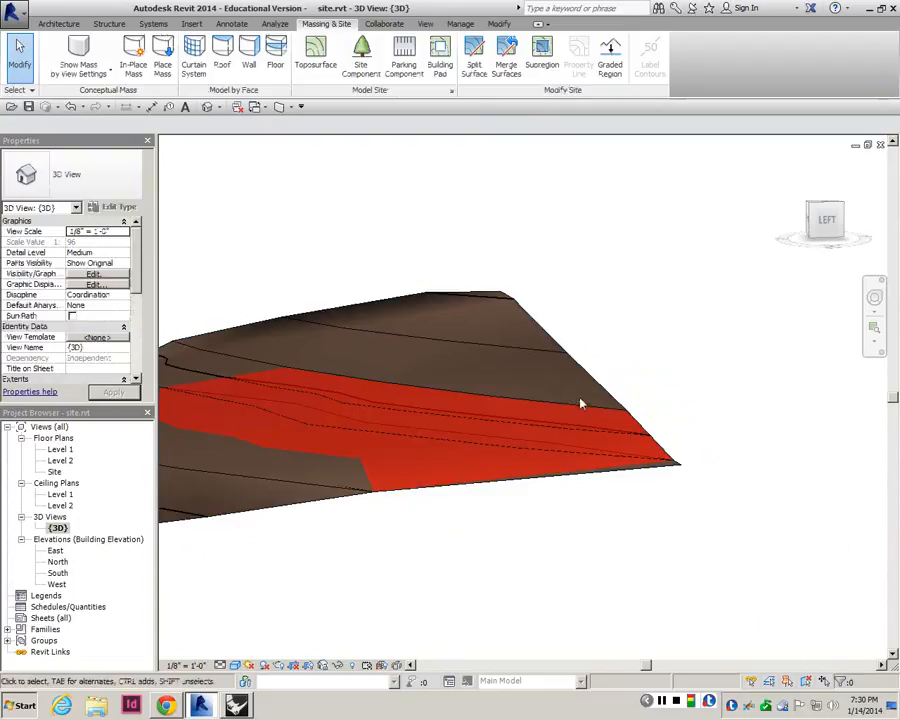
pyautogui.scroll(-1, 581, 403)
pyautogui.keyDown('shift'); pyautogui.moveTo(581, 407); pyautogui.dragTo(625, 512, button='middle'); pyautogui.keyUp('shift')
pyautogui.scroll(-2, 575, 448)
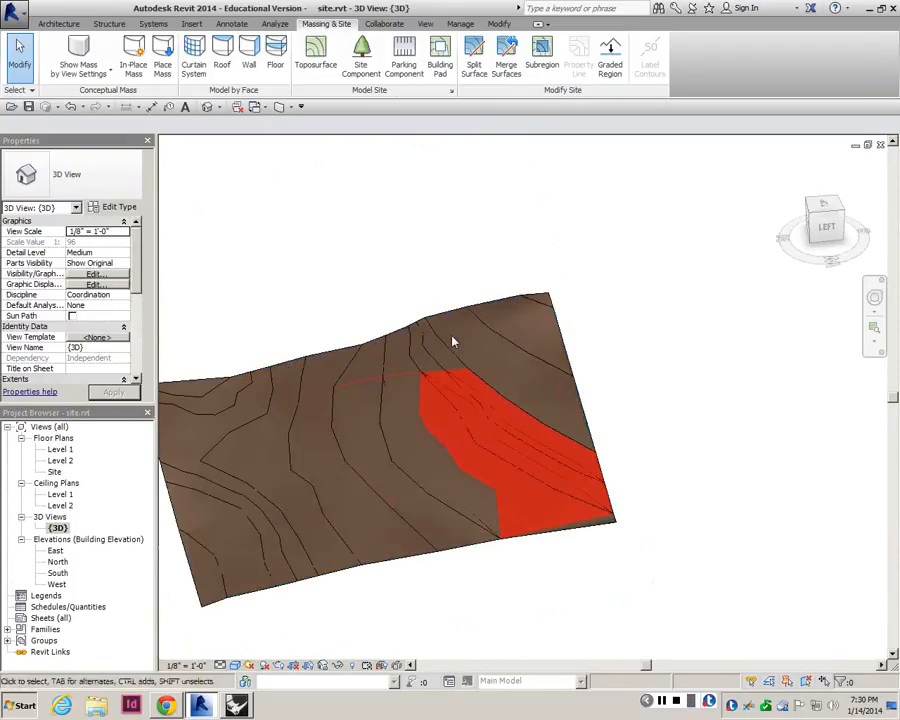
pyautogui.scroll(2, 552, 303)
pyautogui.scroll(-3, 500, 428)
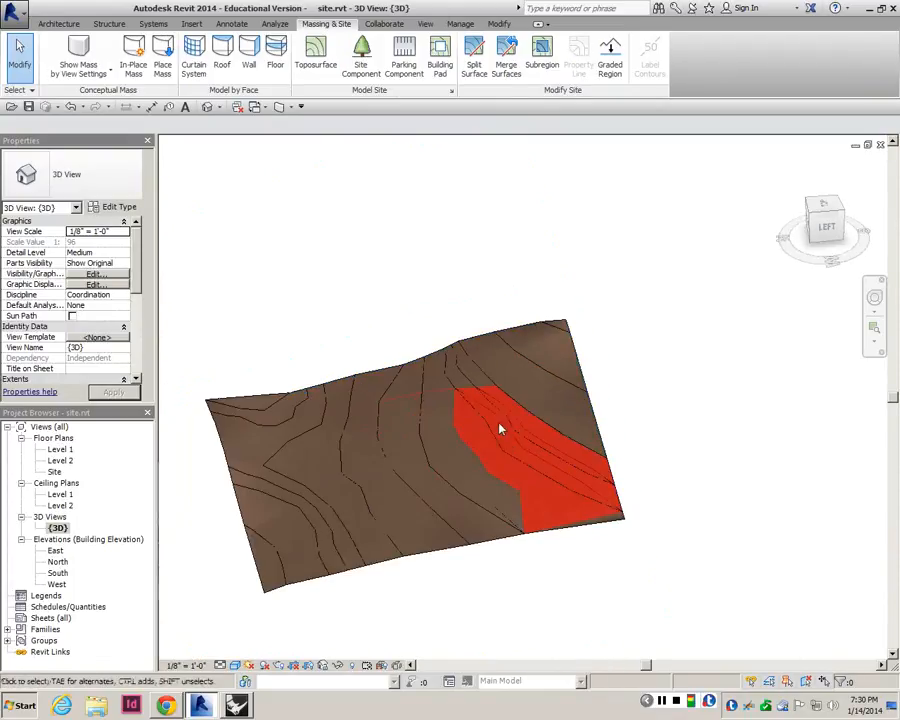
pyautogui.scroll(3, 500, 428)
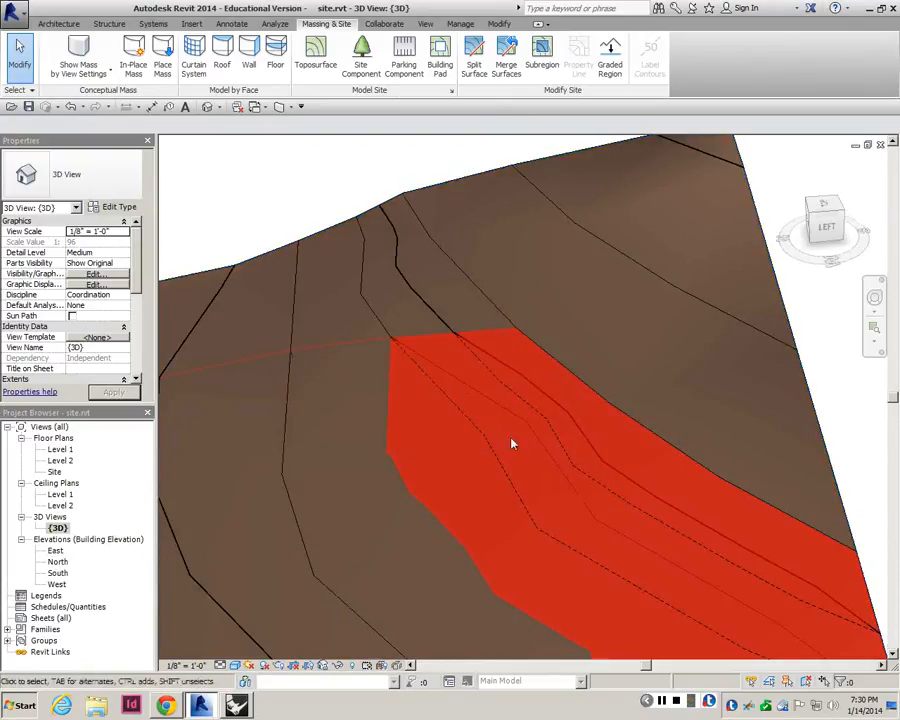
pyautogui.click(446, 408)
pyautogui.scroll(-2, 590, 440)
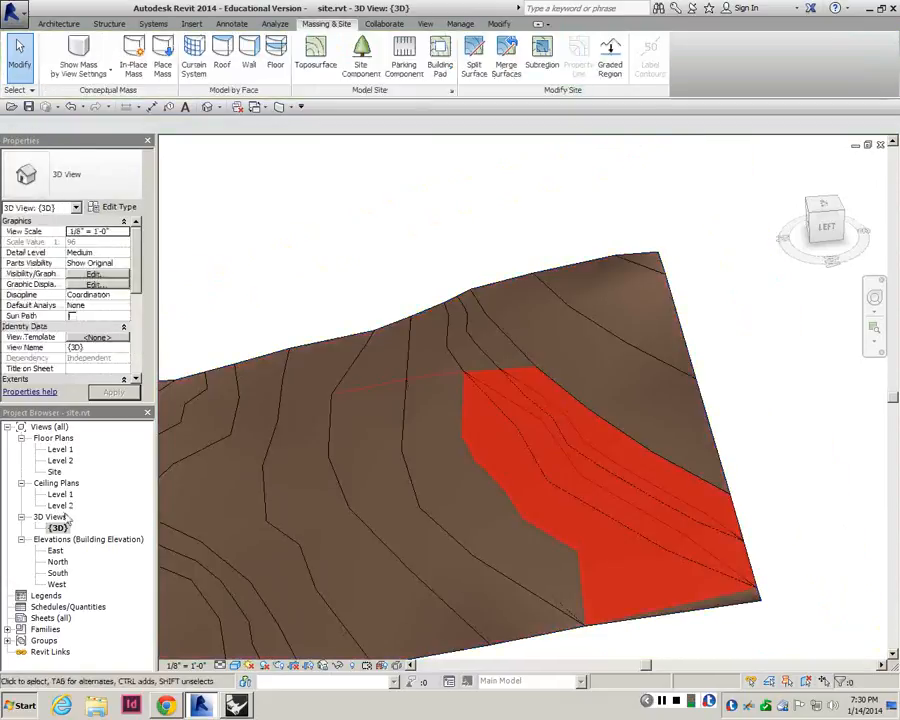
# - Open the Site plan and examine the regraded contours against the dashed existing ones
pyautogui.doubleClick(55, 471)
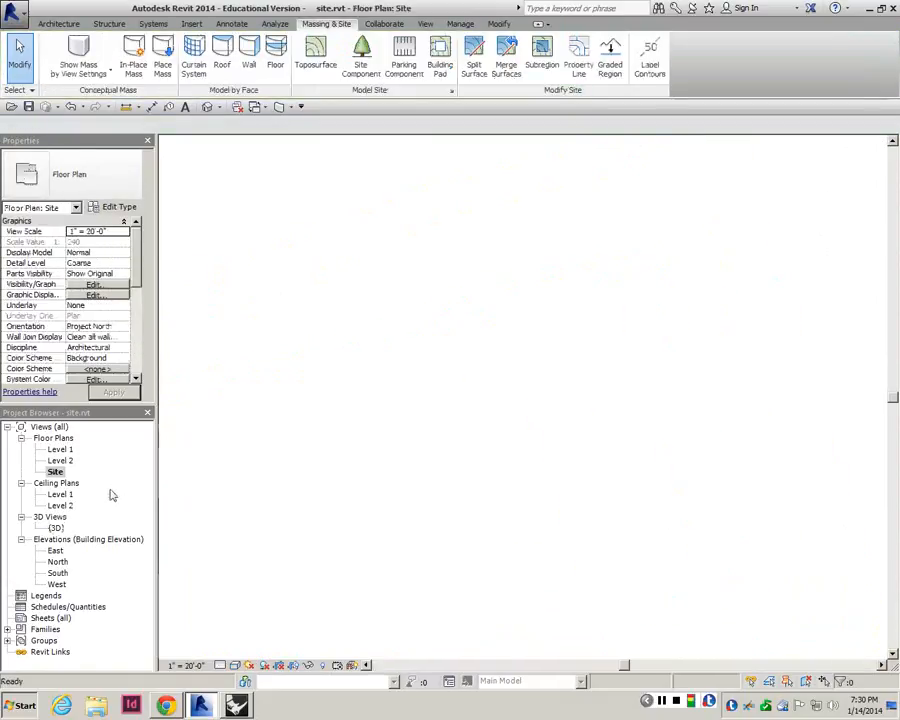
pyautogui.scroll(-1, 458, 440)
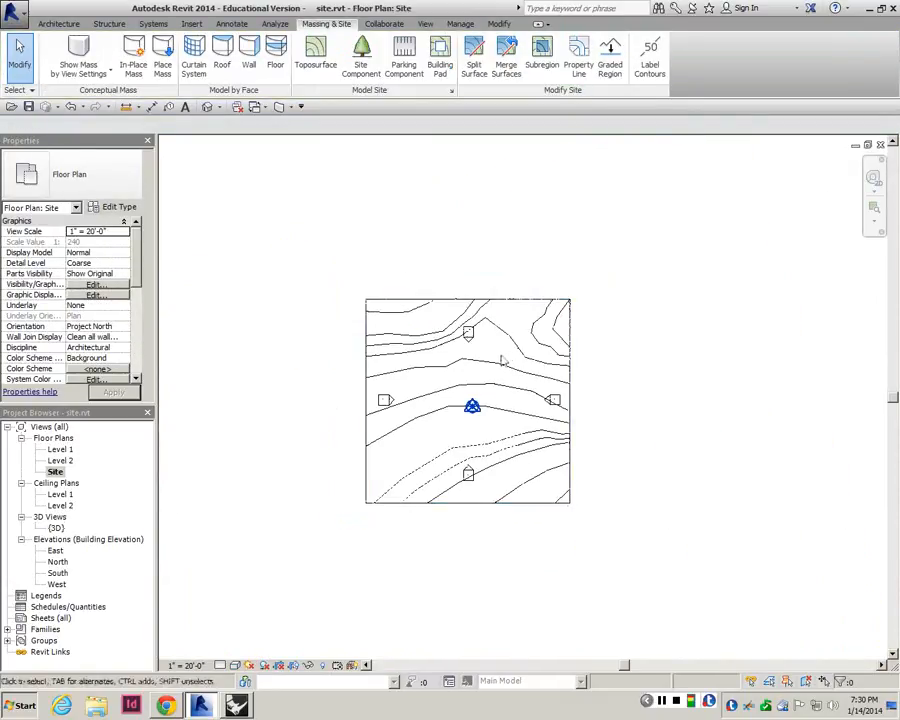
pyautogui.scroll(3, 430, 355)
pyautogui.scroll(-2, 386, 455)
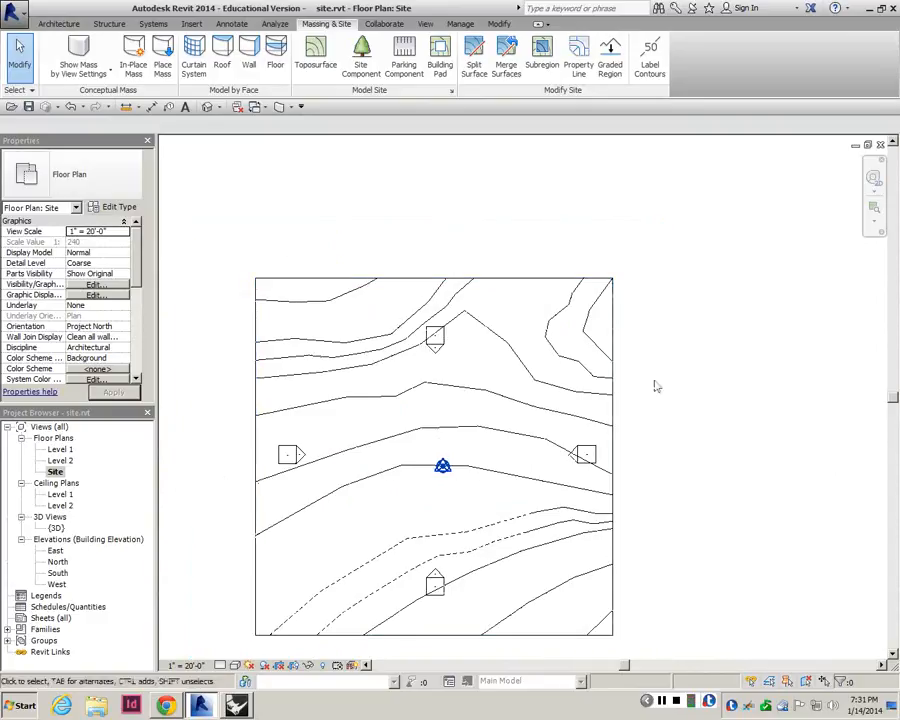
pyautogui.scroll(3, 569, 400)
pyautogui.scroll(-4, 528, 343)
pyautogui.scroll(3, 409, 410)
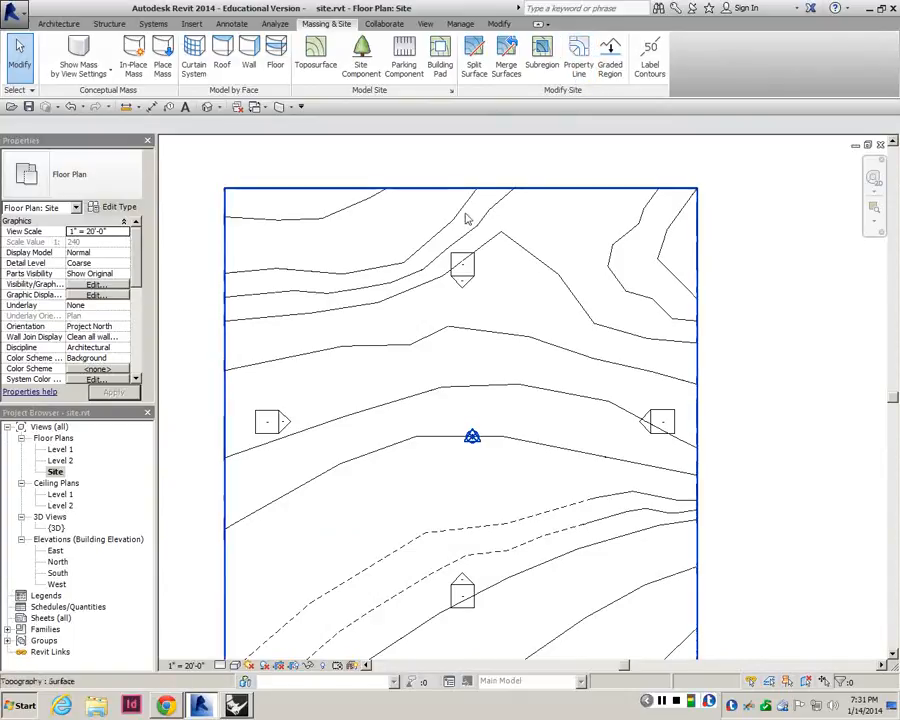
# - Start a property line by sketching and draw its first side through the south elevation marker
pyautogui.click(578, 70)
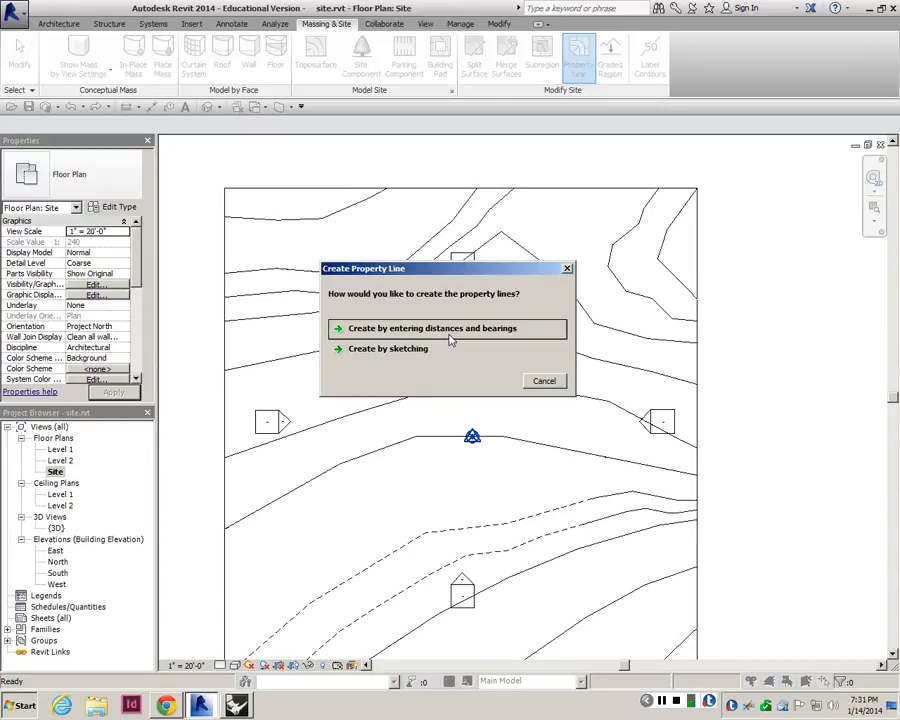
pyautogui.click(394, 352)
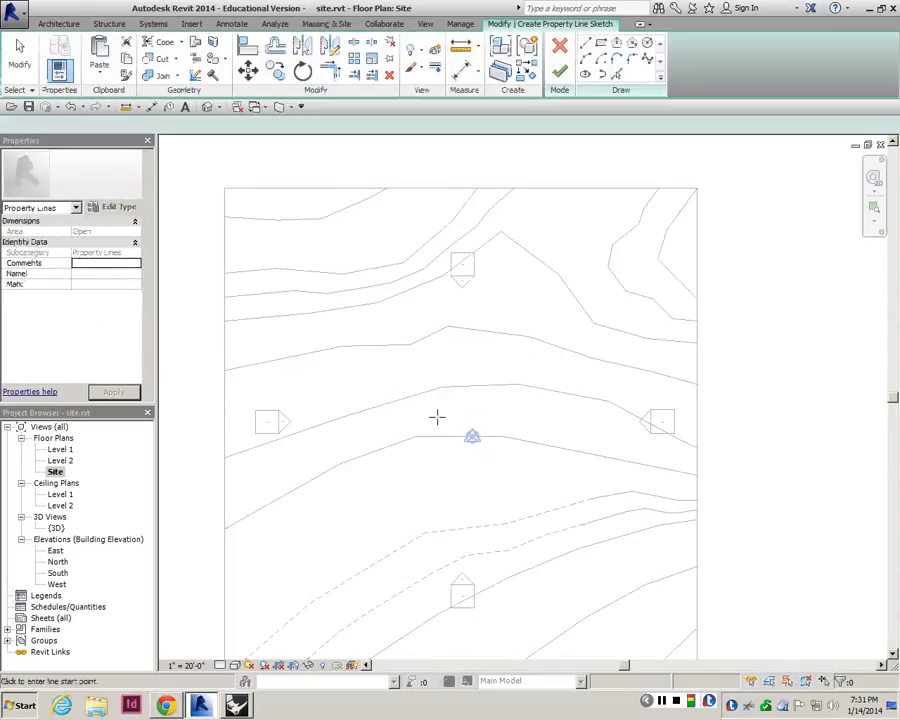
pyautogui.moveTo(446, 548); pyautogui.dragTo(436, 490, button='middle')
pyautogui.scroll(2, 375, 520)
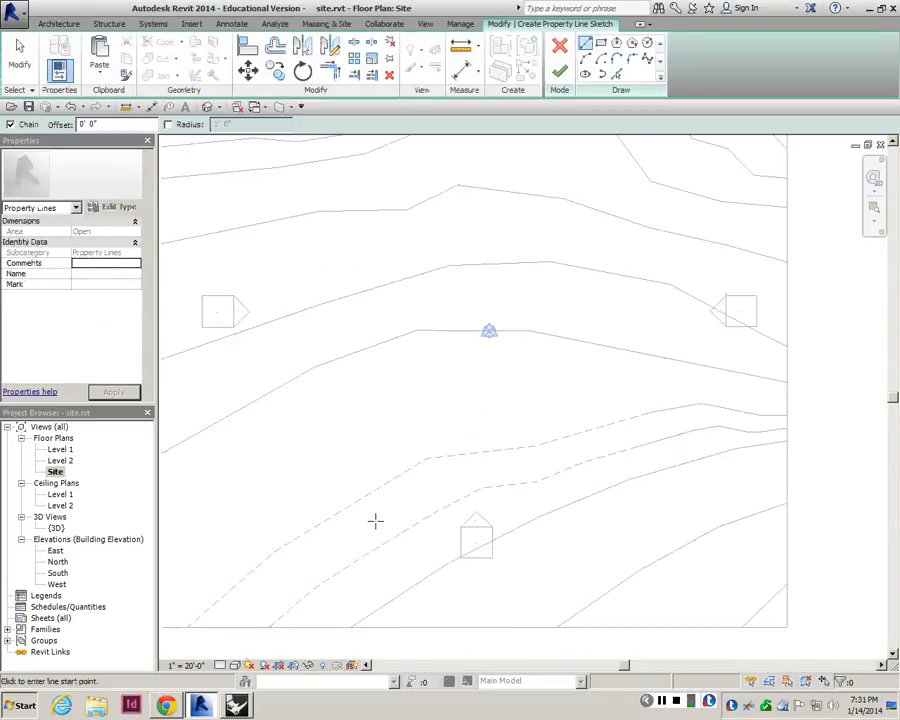
pyautogui.moveTo(410, 547); pyautogui.dragTo(412, 541, button='middle')
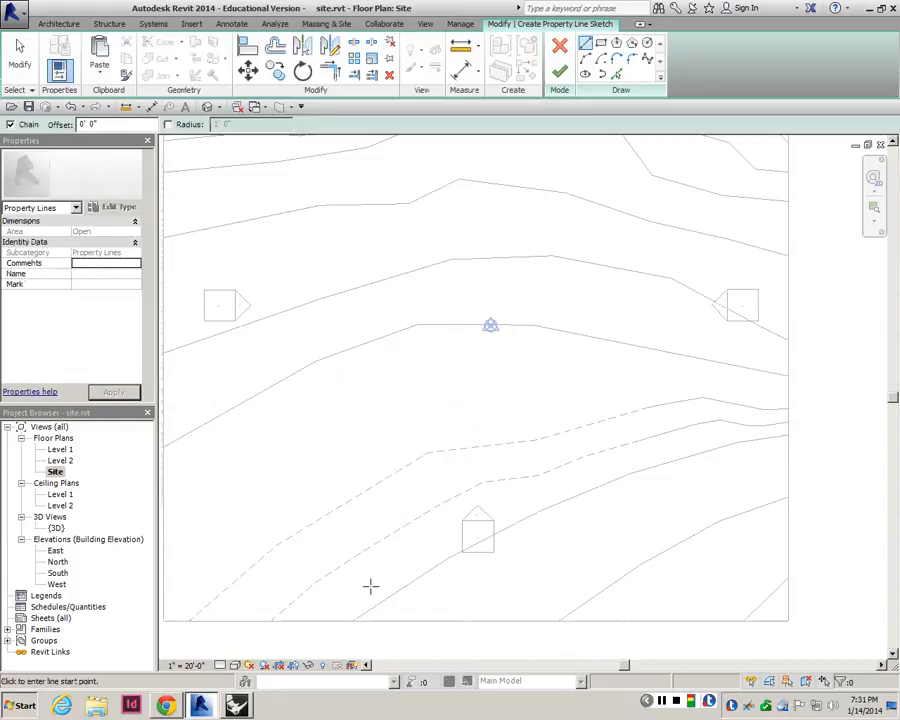
pyautogui.click(366, 576)
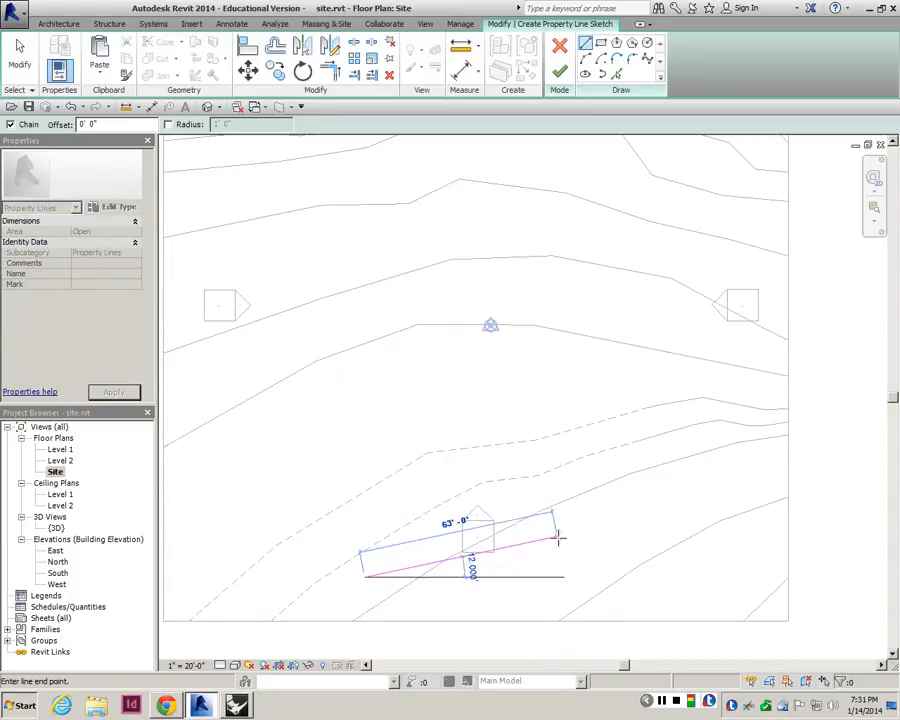
pyautogui.click(568, 509)
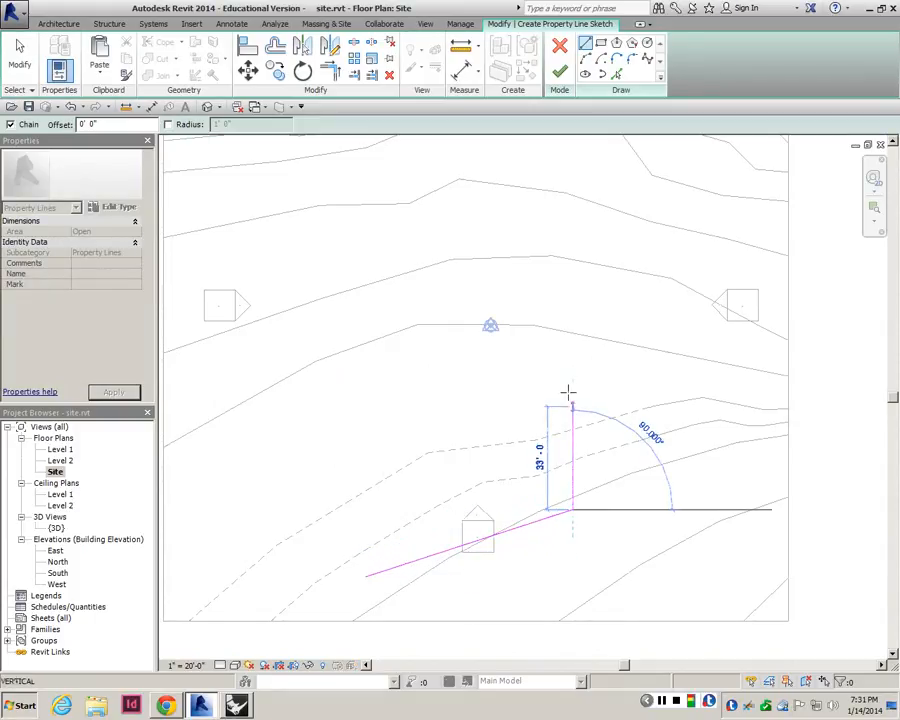
# - Draw a 100' east side, about 83' 6" north side and about 82' 6" west side, then close and finish the property line
pyautogui.moveTo(540, 398); pyautogui.dragTo(552, 443, button='middle')
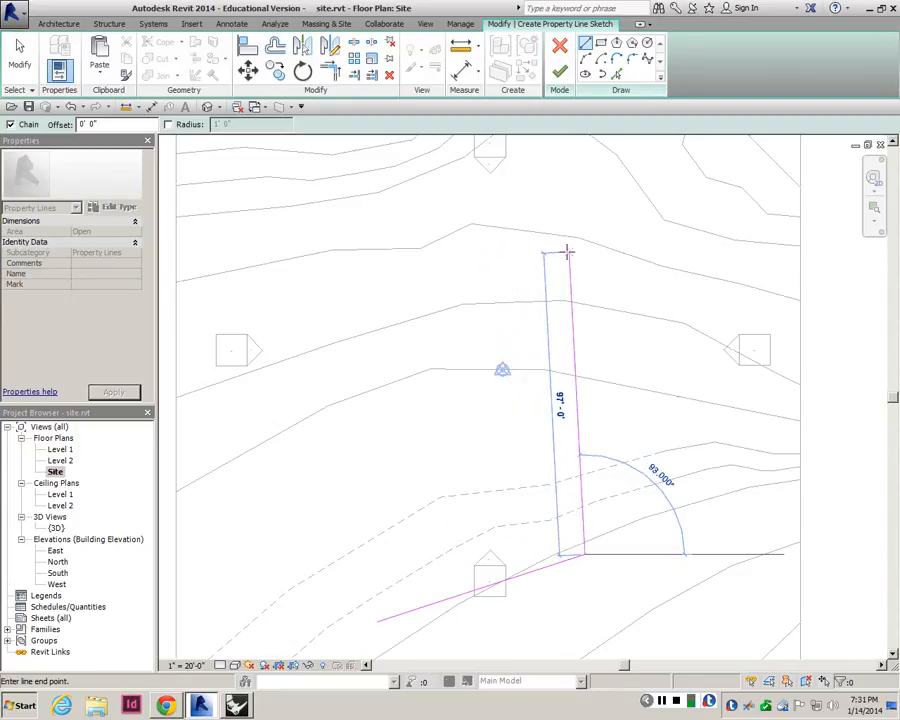
pyautogui.write('100')
pyautogui.press('Return')
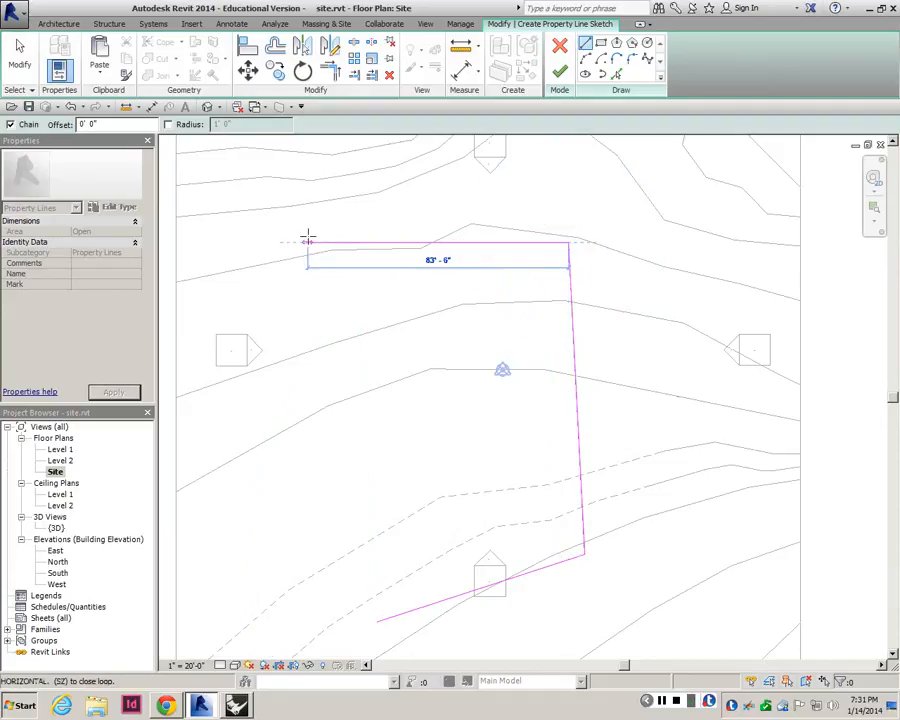
pyautogui.click(307, 242)
pyautogui.click(302, 487)
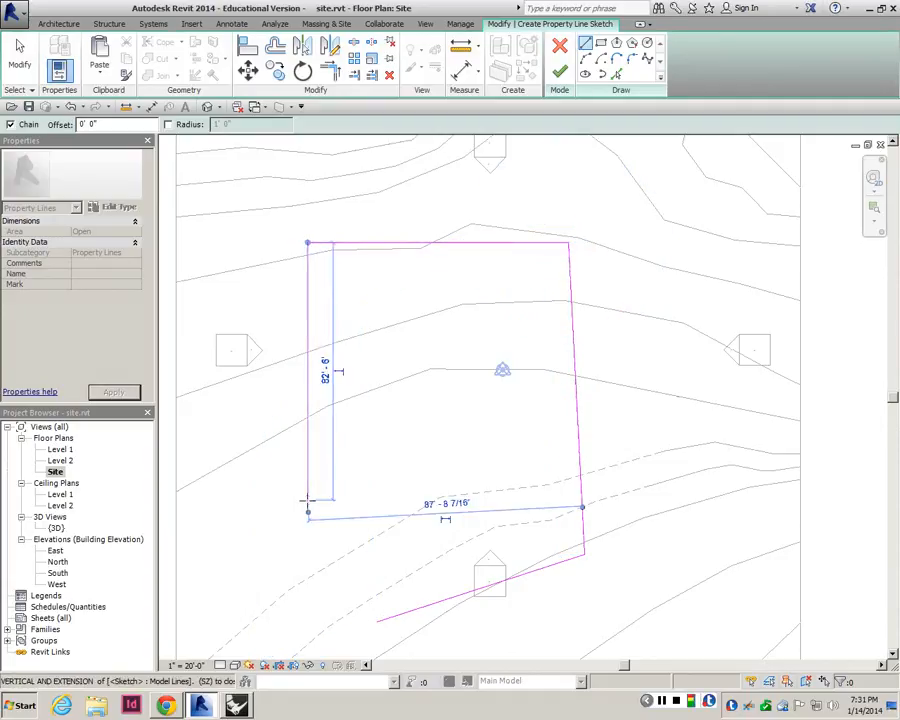
pyautogui.click(377, 620)
pyautogui.click(562, 77)
pyautogui.scroll(-2, 524, 407)
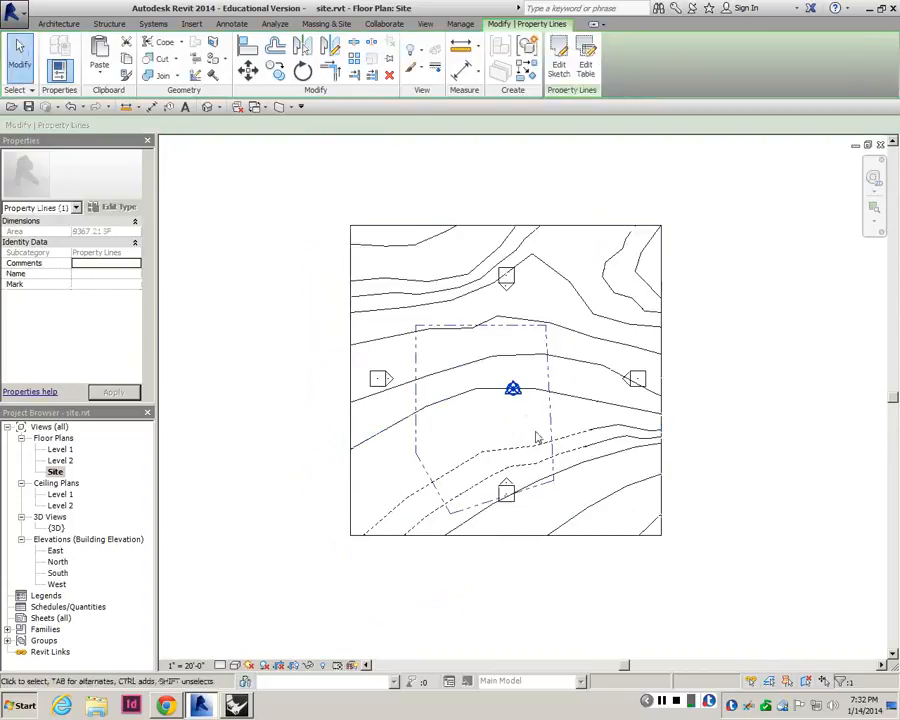
pyautogui.click(558, 519)
pyautogui.scroll(2, 432, 349)
pyautogui.scroll(-3, 569, 551)
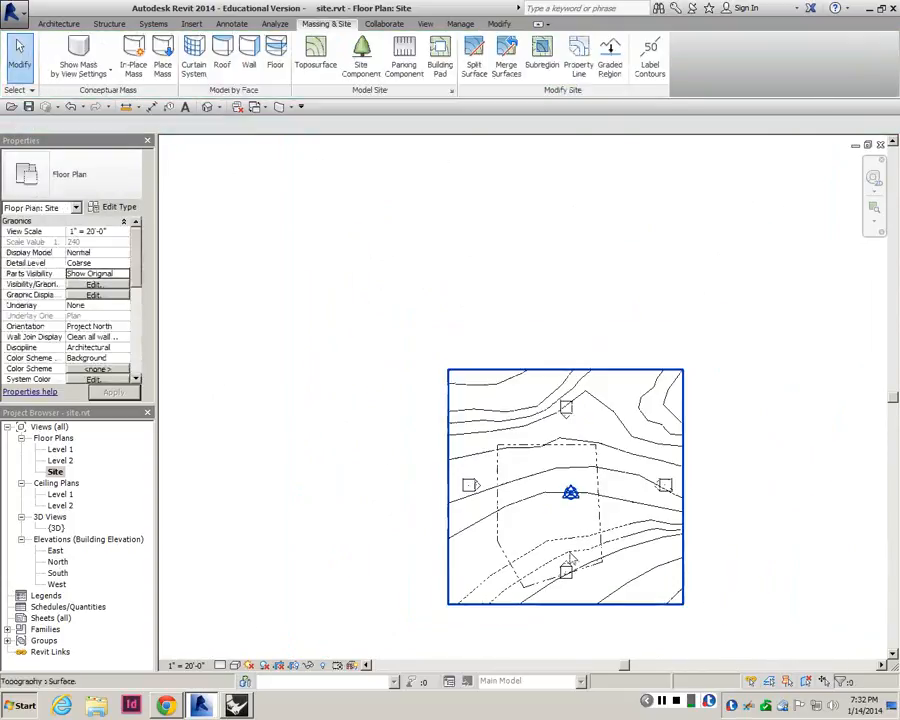
pyautogui.click(566, 565)
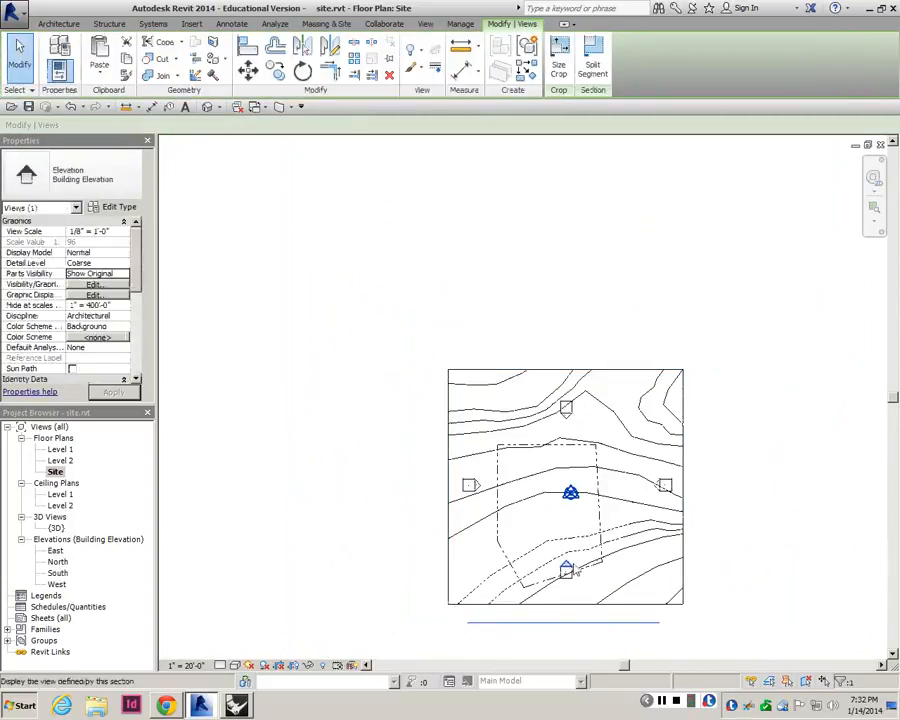
pyautogui.press('Escape')
pyautogui.click(568, 596)
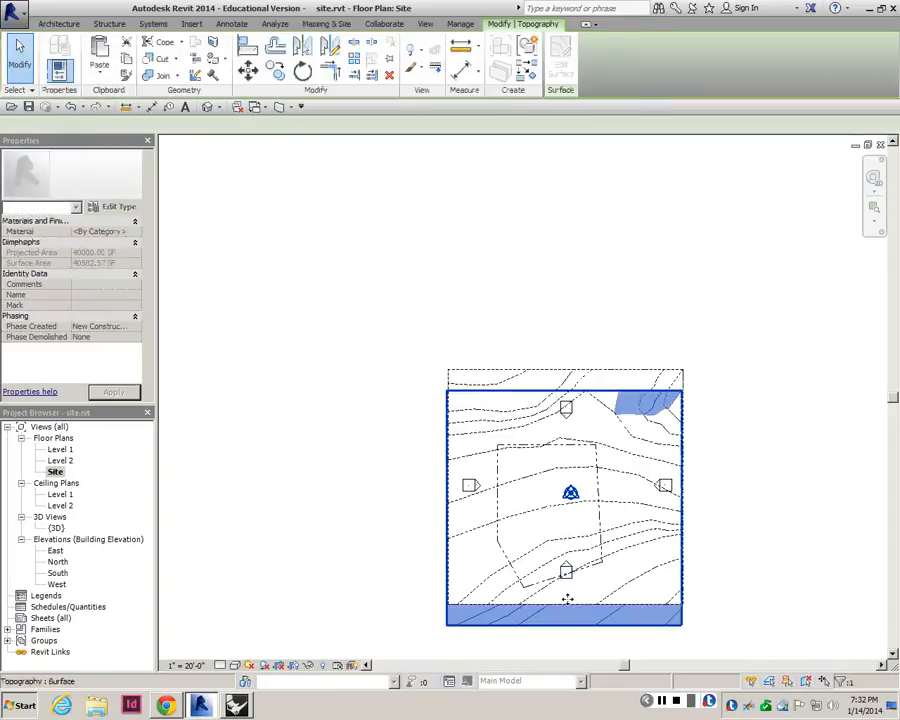
pyautogui.press('Escape')
pyautogui.scroll(4, 567, 598)
pyautogui.click(555, 612)
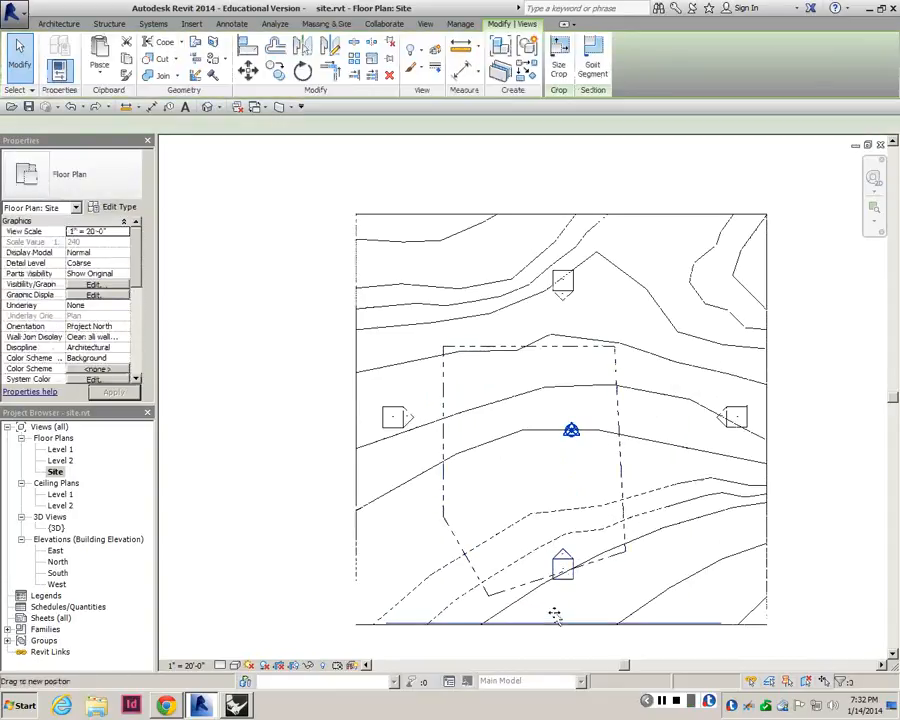
# - Move the south and east elevation markers outside the topography boundary
pyautogui.click(562, 570)
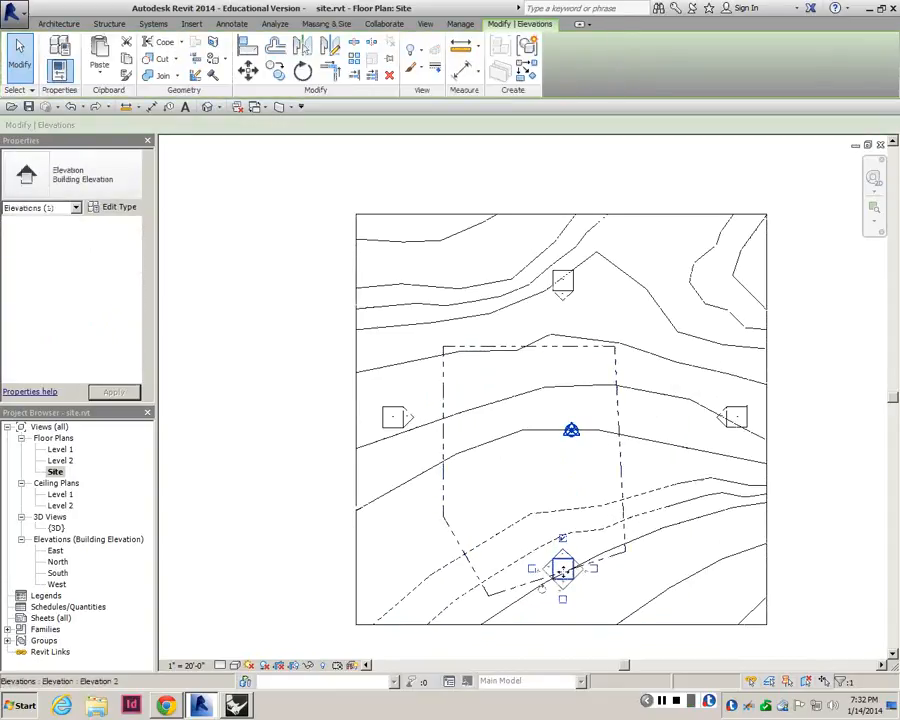
pyautogui.moveTo(562, 570); pyautogui.dragTo(549, 649)
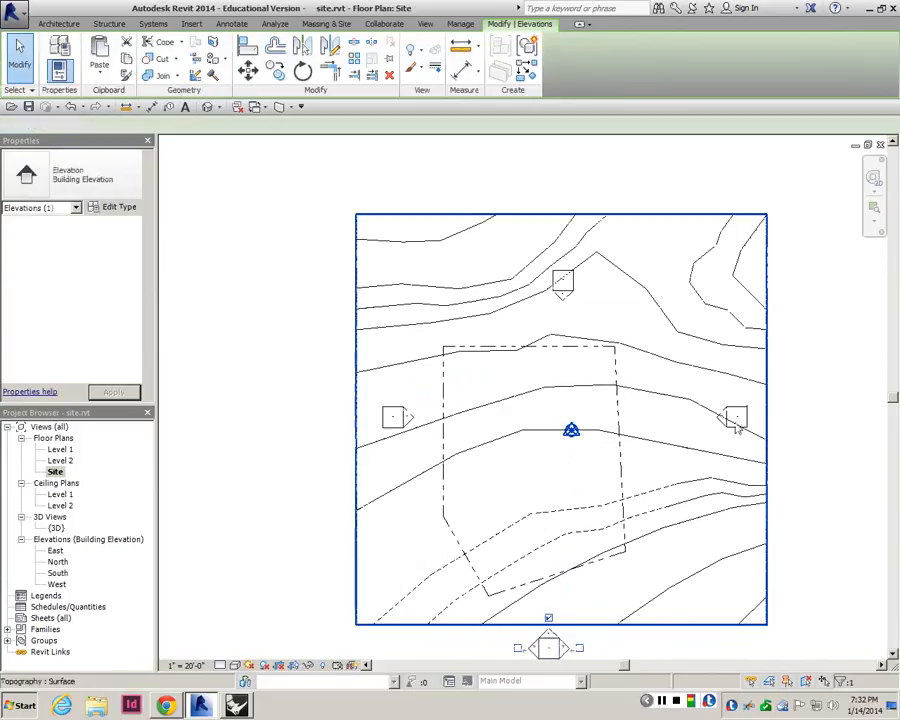
pyautogui.press('Escape')
pyautogui.moveTo(735, 414); pyautogui.dragTo(804, 416)
# - Move the north and west elevation markers outside the topography boundary
pyautogui.click(563, 283)
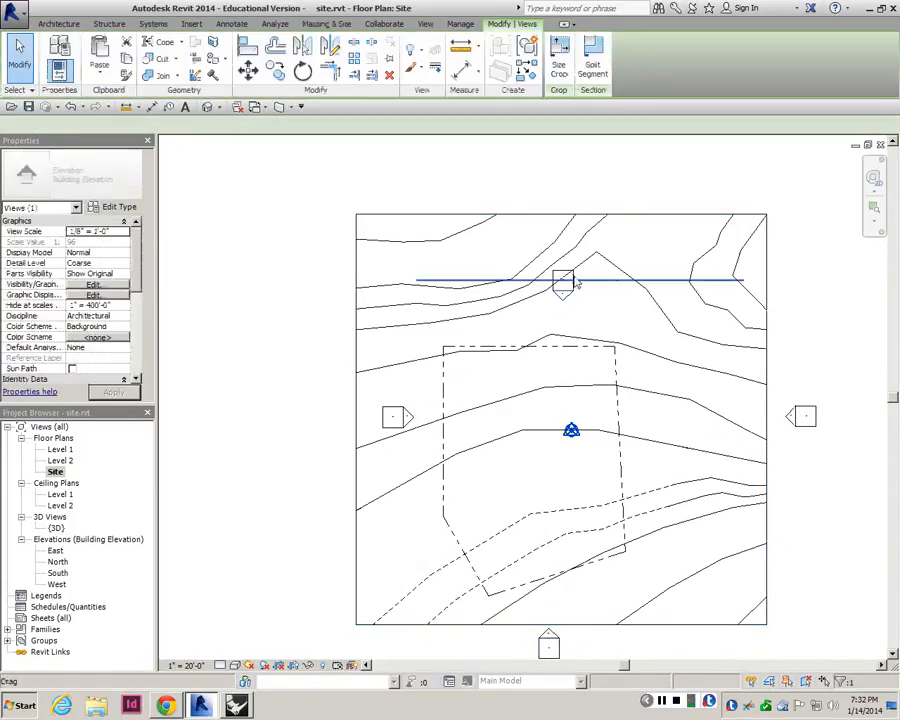
pyautogui.moveTo(563, 283); pyautogui.dragTo(553, 177)
pyautogui.click(420, 399)
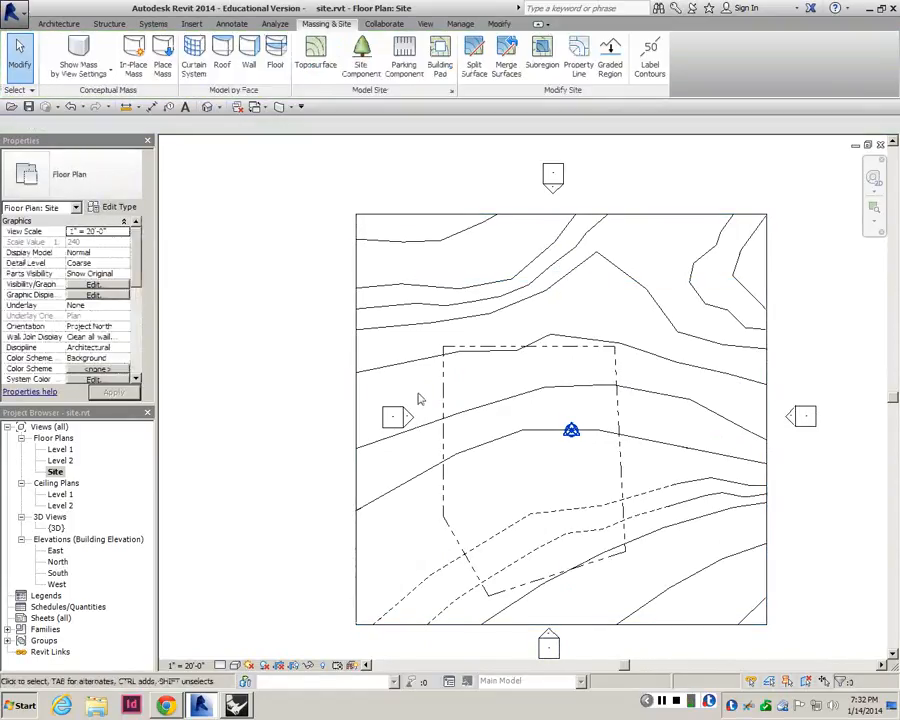
pyautogui.click(395, 418)
pyautogui.moveTo(396, 423); pyautogui.dragTo(293, 424)
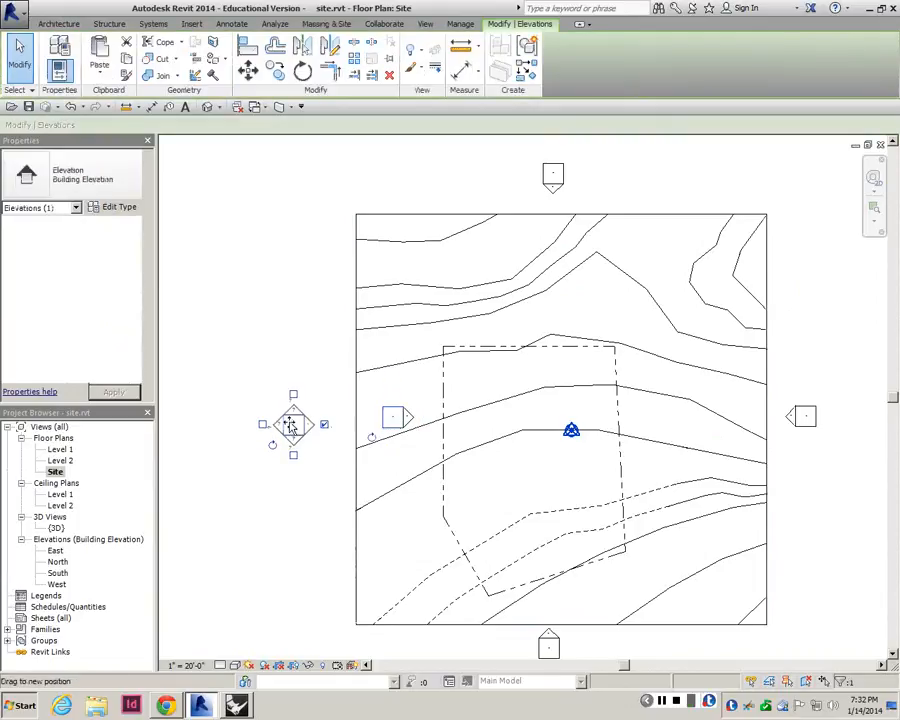
pyautogui.click(281, 363)
pyautogui.scroll(-1, 600, 298)
pyautogui.moveTo(552, 426); pyautogui.dragTo(558, 411, button='middle')
pyautogui.scroll(1, 558, 411)
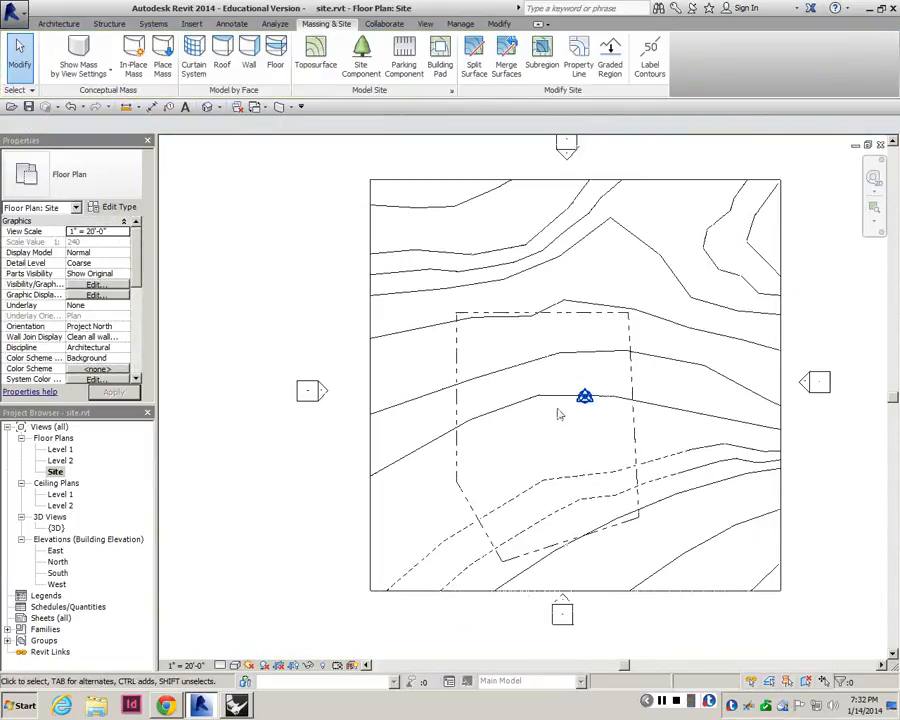
pyautogui.scroll(-2, 558, 411)
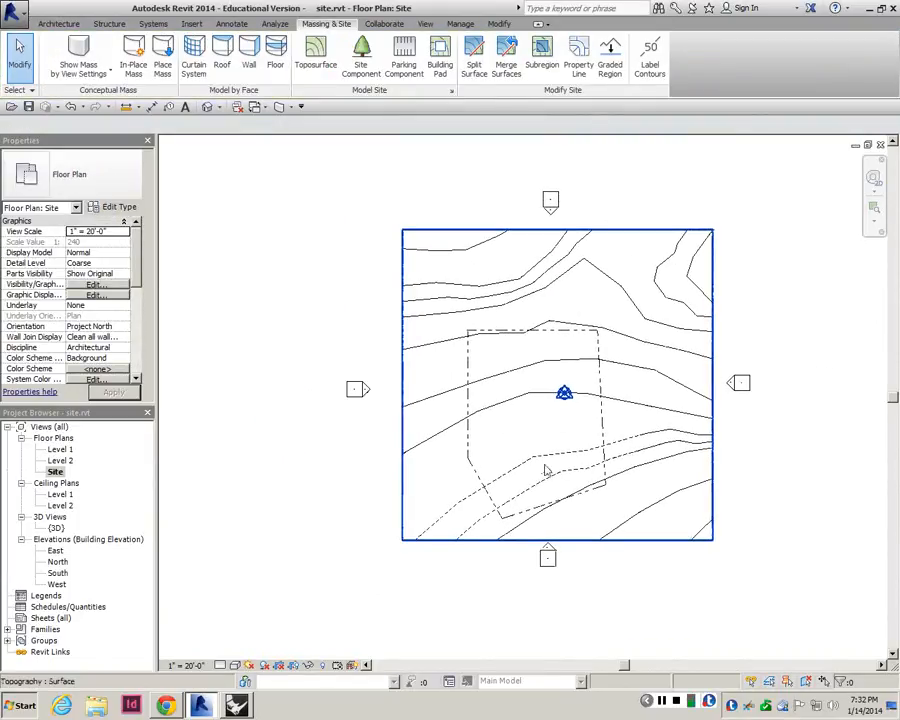
pyautogui.scroll(2, 516, 396)
pyautogui.scroll(-2, 490, 394)
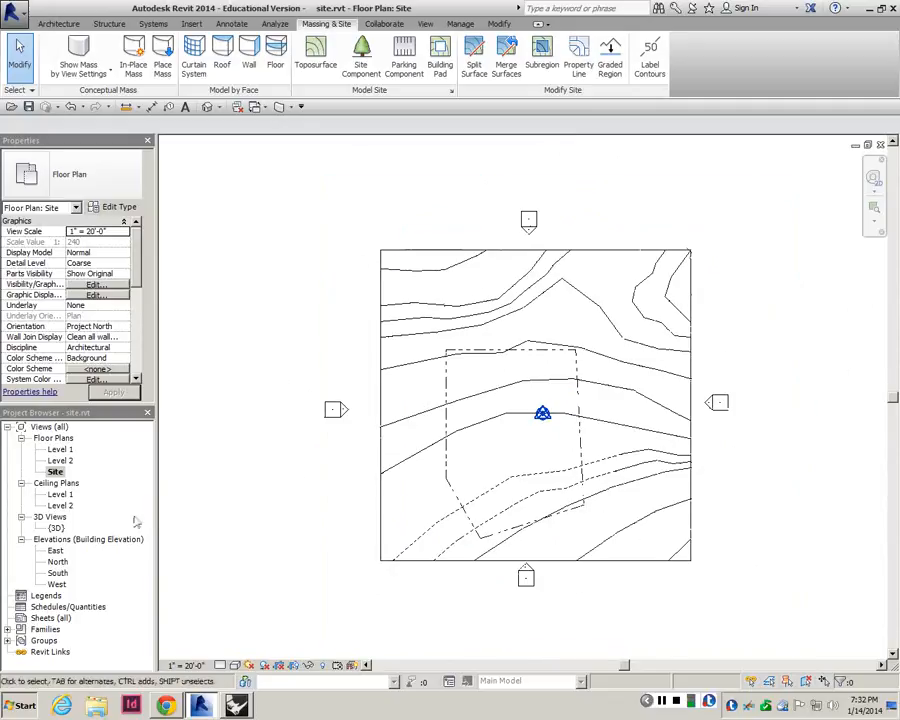
pyautogui.scroll(3, 520, 408)
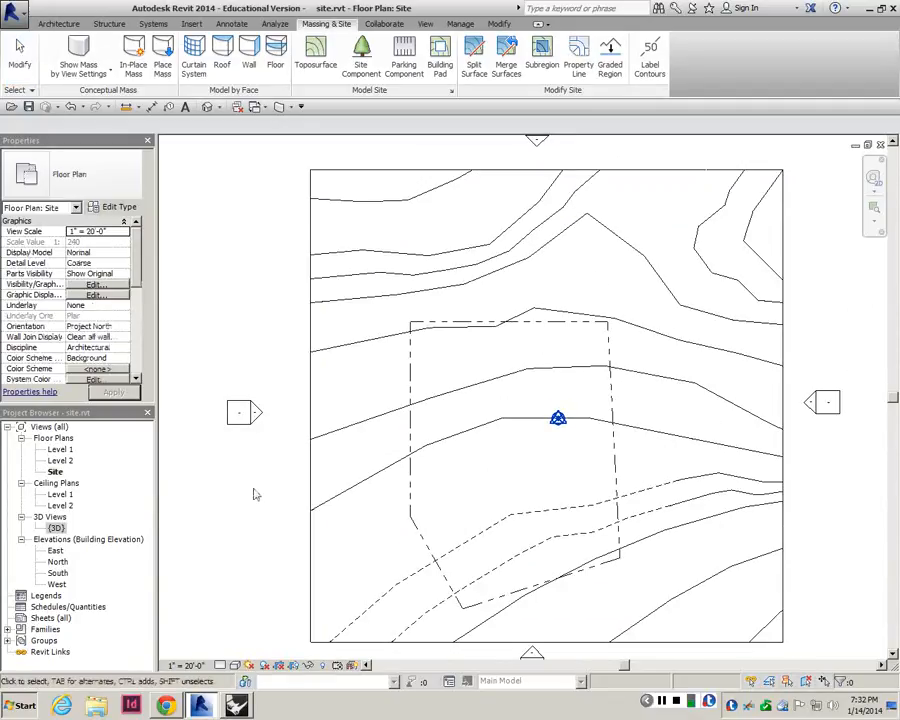
pyautogui.scroll(-2, 300, 465)
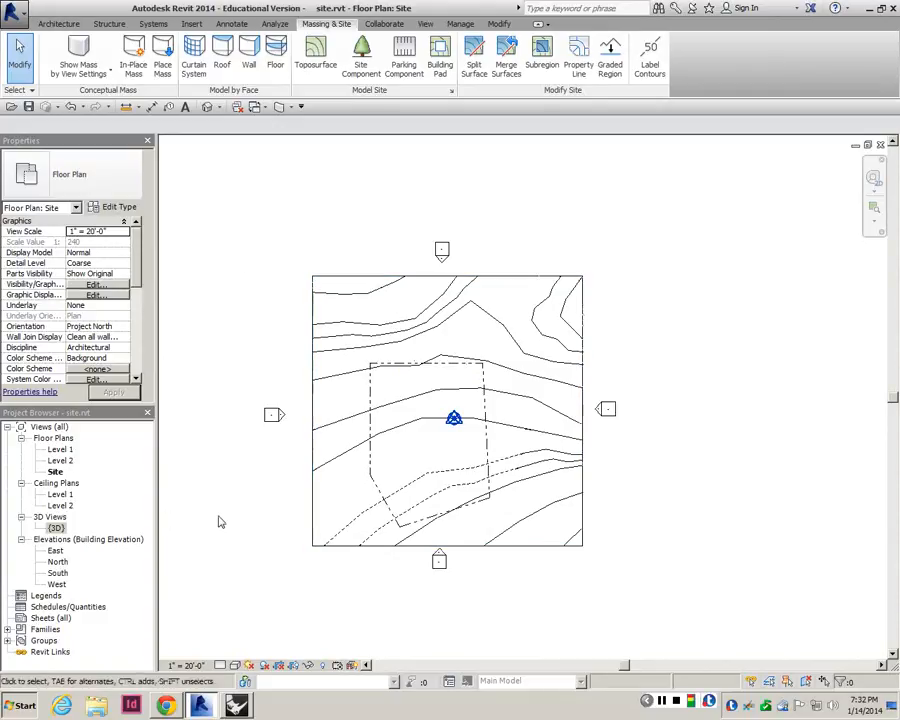
# - Open the South elevation and examine the terrain profile in relation to the Level 1 and Level 2 lines
pyautogui.doubleClick(58, 573)
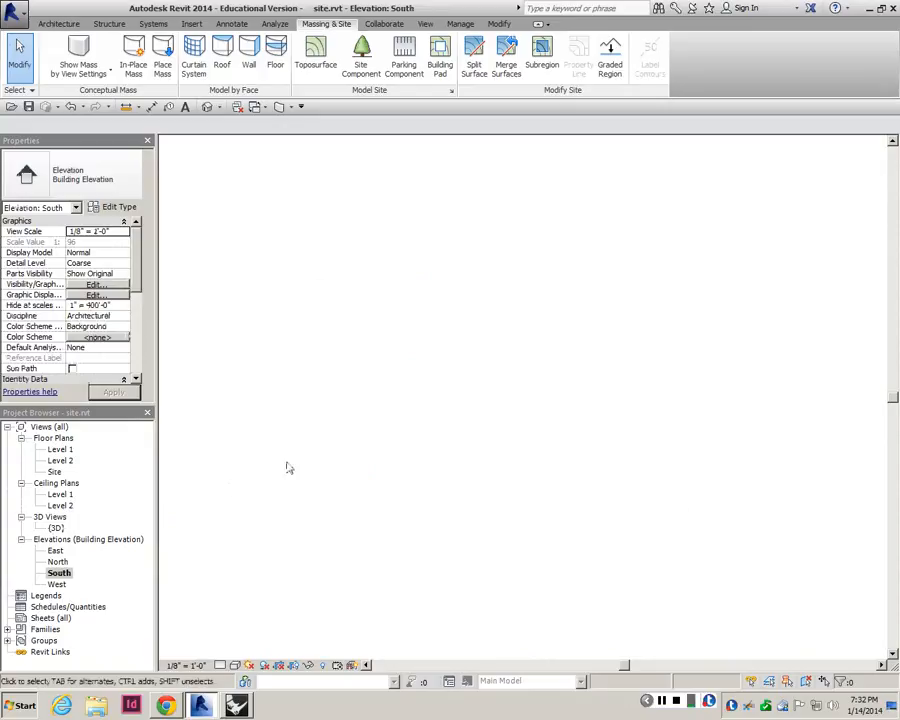
pyautogui.scroll(-2, 500, 460)
pyautogui.scroll(4, 690, 406)
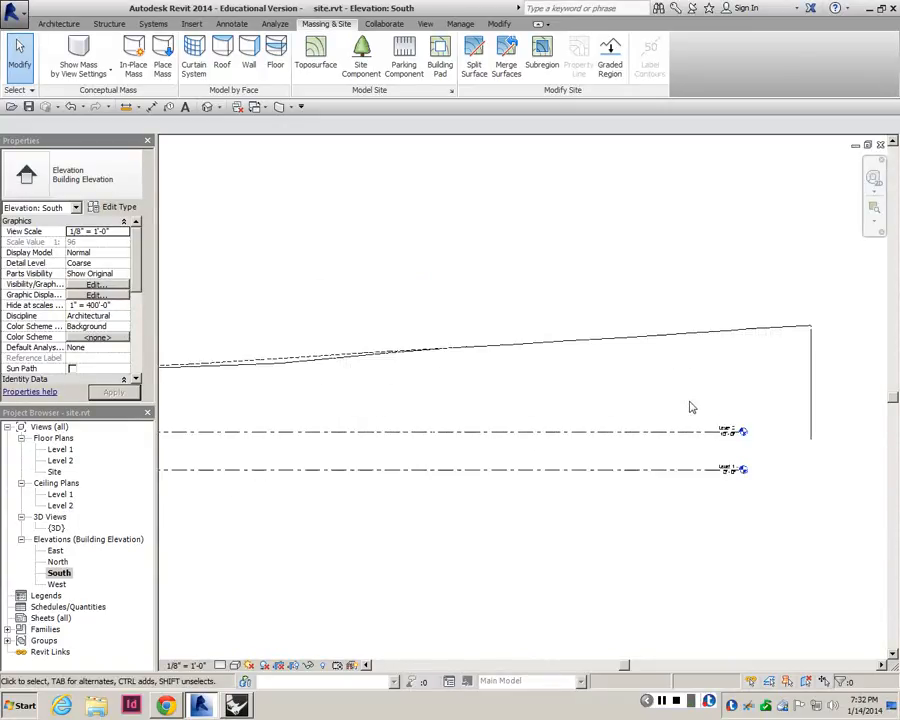
pyautogui.scroll(-4, 690, 406)
pyautogui.scroll(3, 726, 356)
pyautogui.scroll(-1, 727, 357)
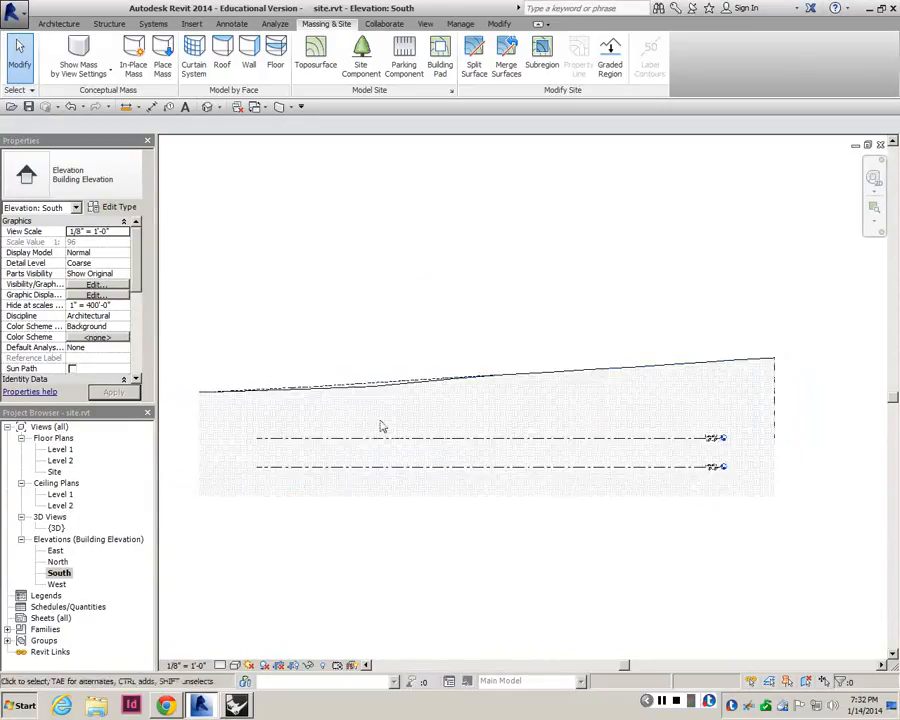
pyautogui.scroll(-1, 388, 498)
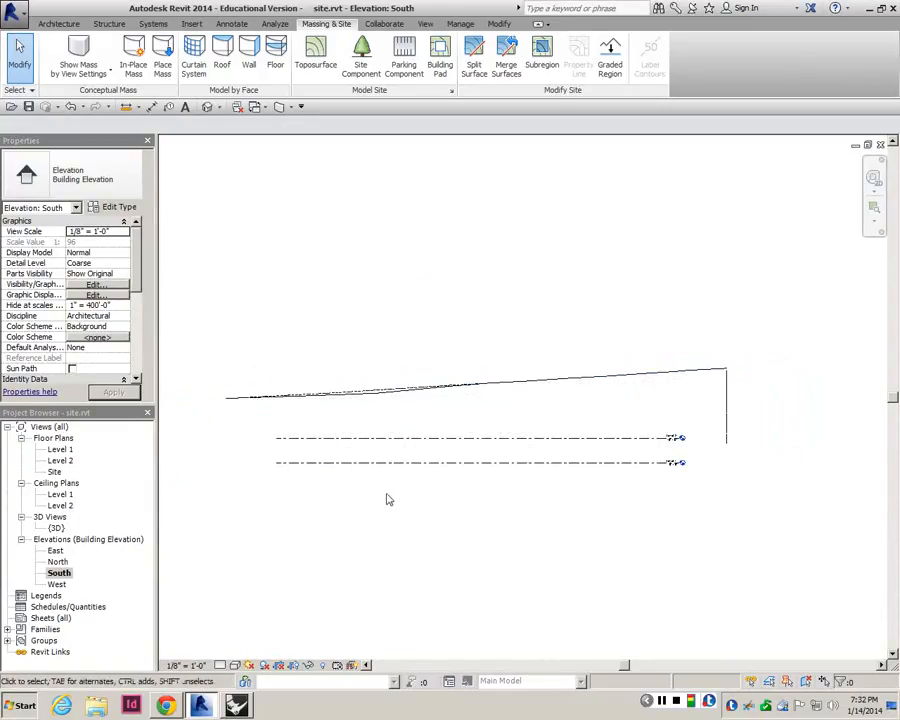
pyautogui.scroll(1, 373, 442)
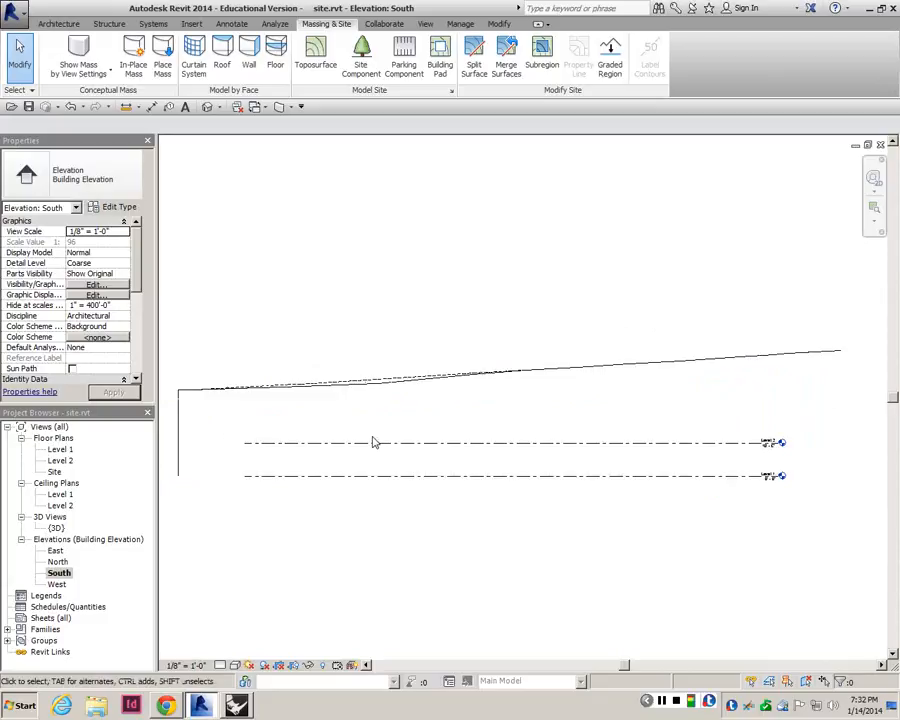
pyautogui.scroll(-2, 460, 422)
pyautogui.click(55, 550)
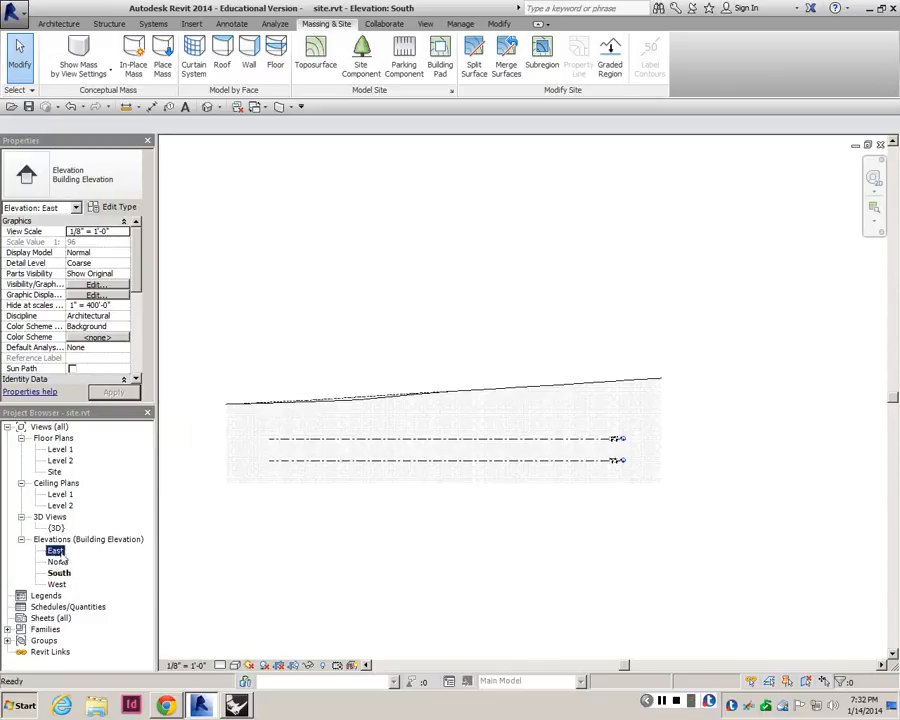
# - Open the Site floor plan and try to link Project3.rvt with Auto - Center to Center positioning
pyautogui.doubleClick(55, 471)
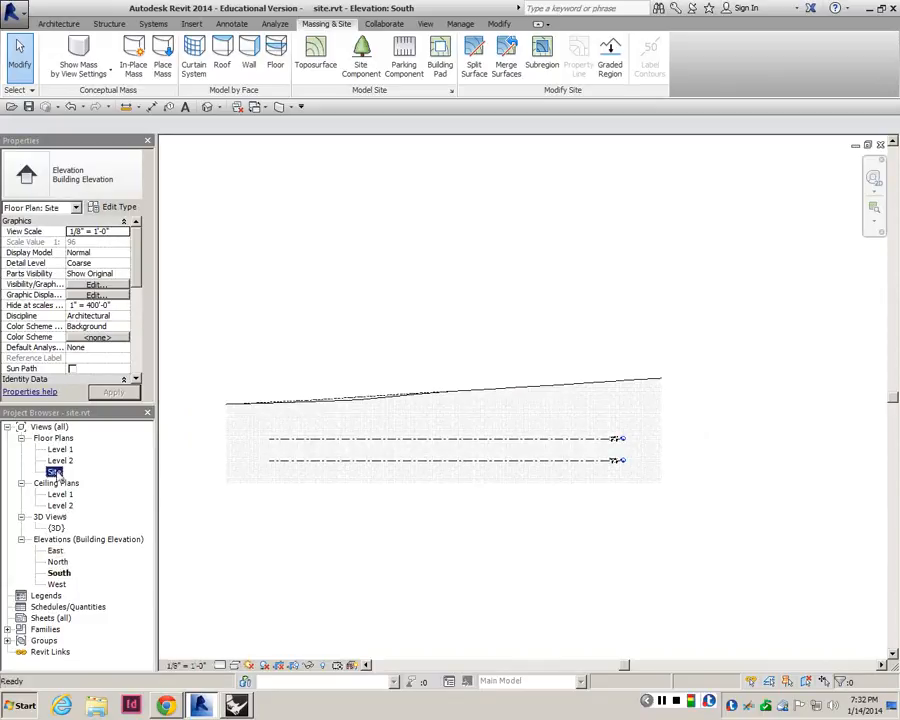
pyautogui.scroll(2, 455, 458)
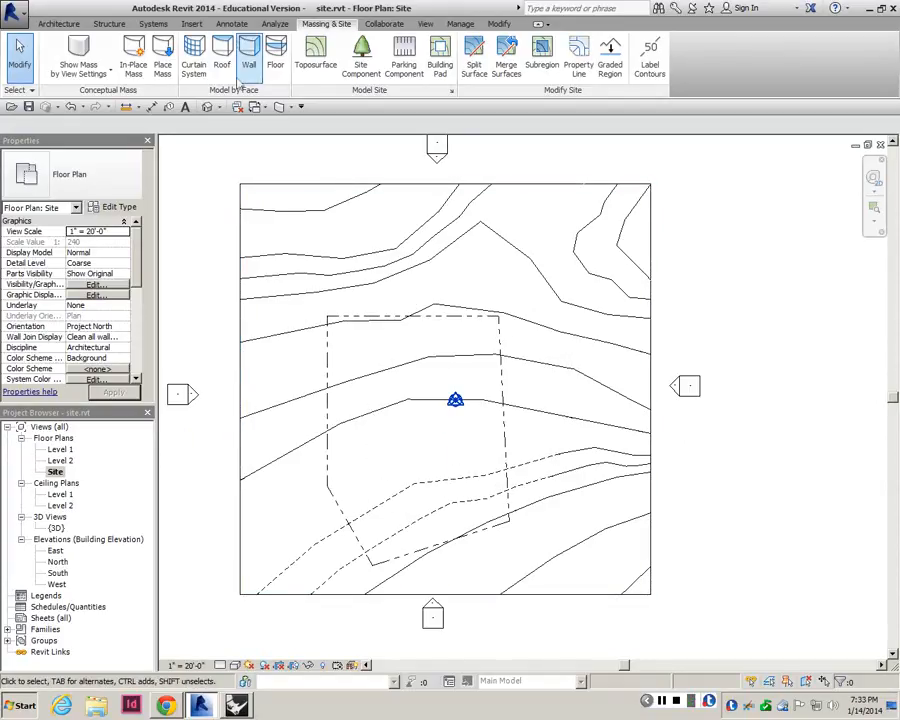
pyautogui.click(203, 24)
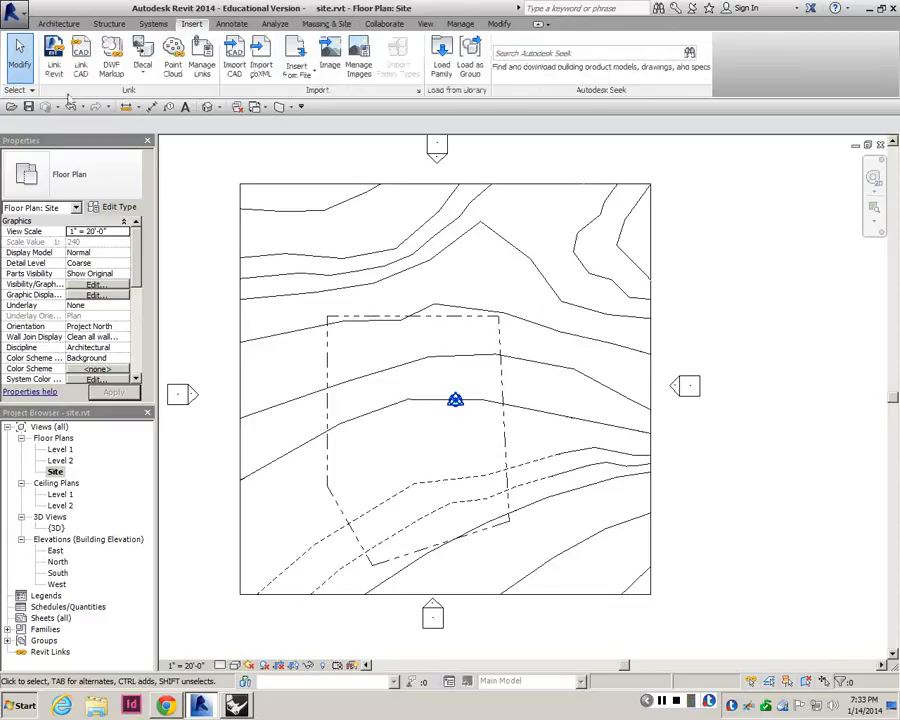
pyautogui.click(60, 76)
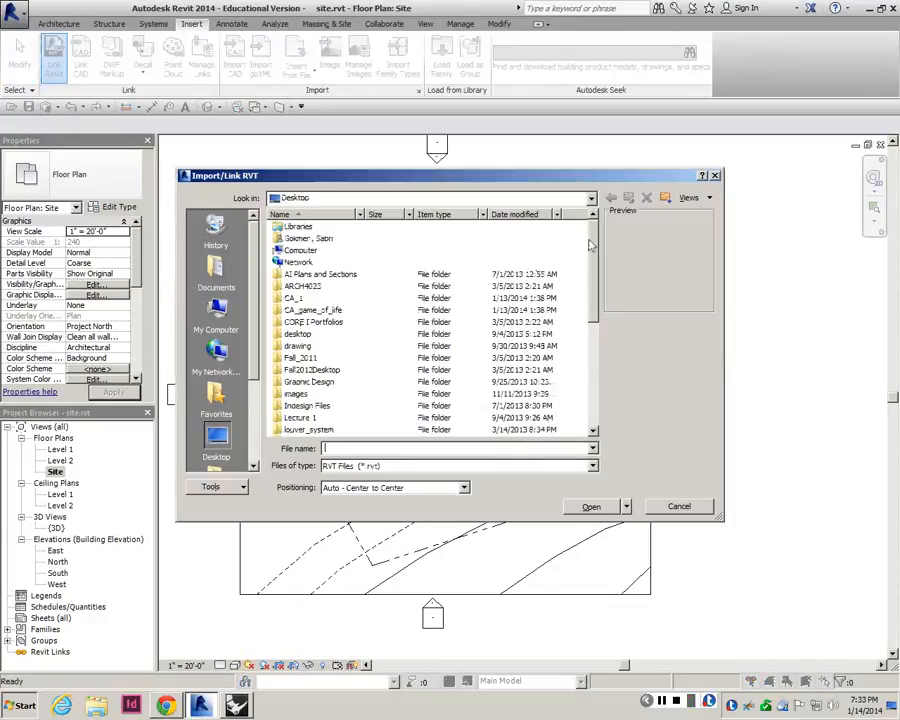
pyautogui.scroll(-8, 590, 245)
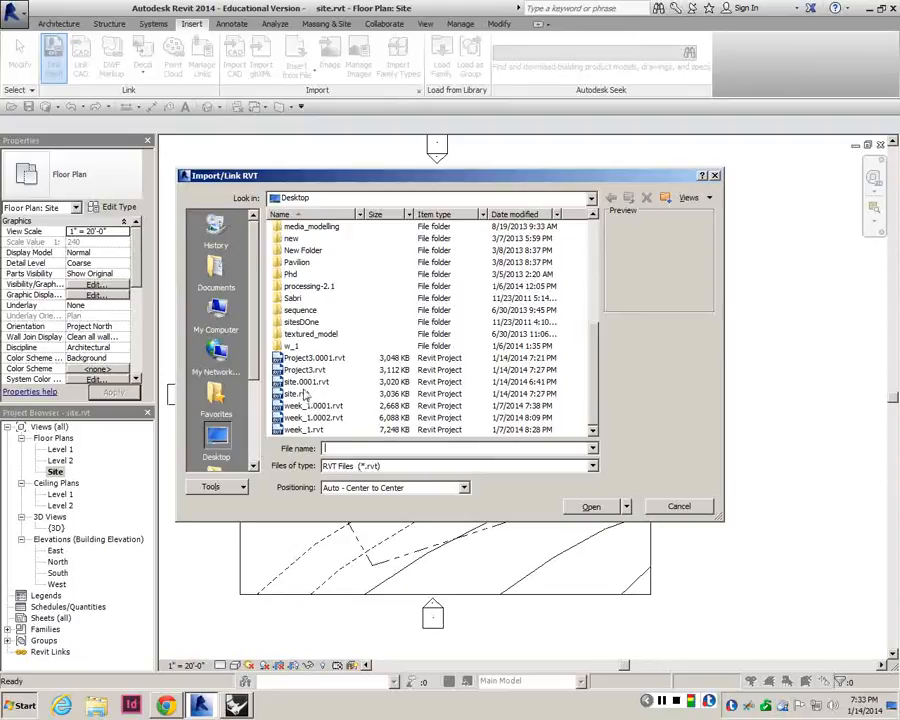
pyautogui.click(330, 371)
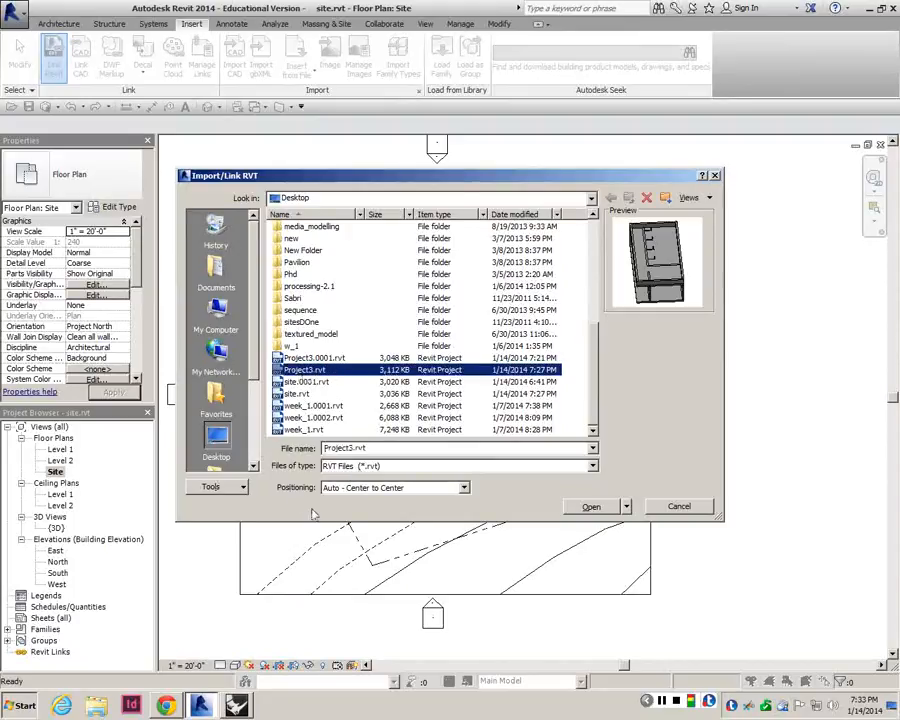
pyautogui.click(583, 507)
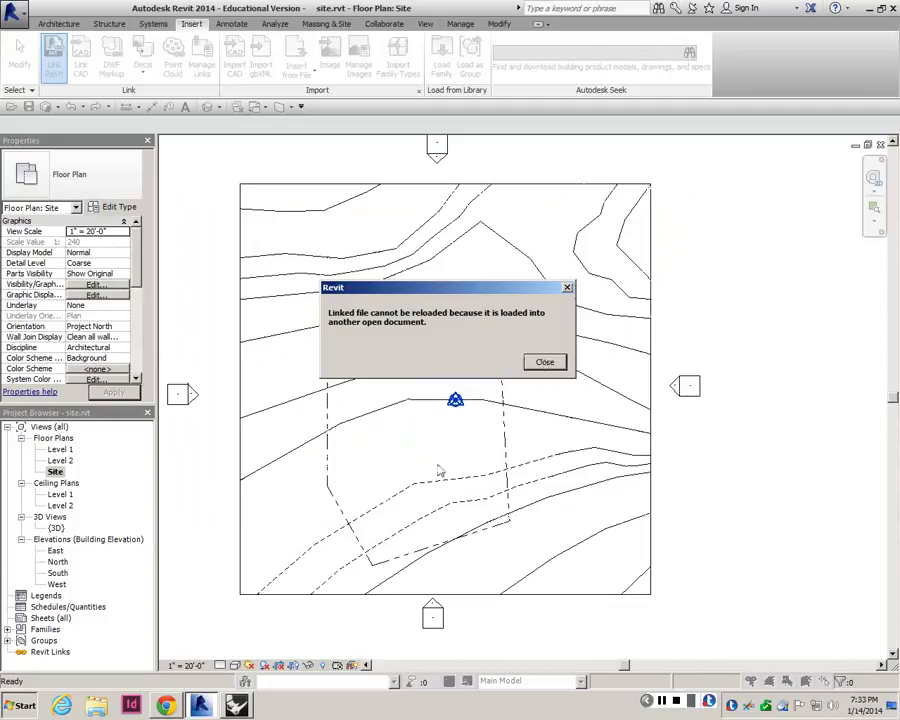
pyautogui.click(532, 364)
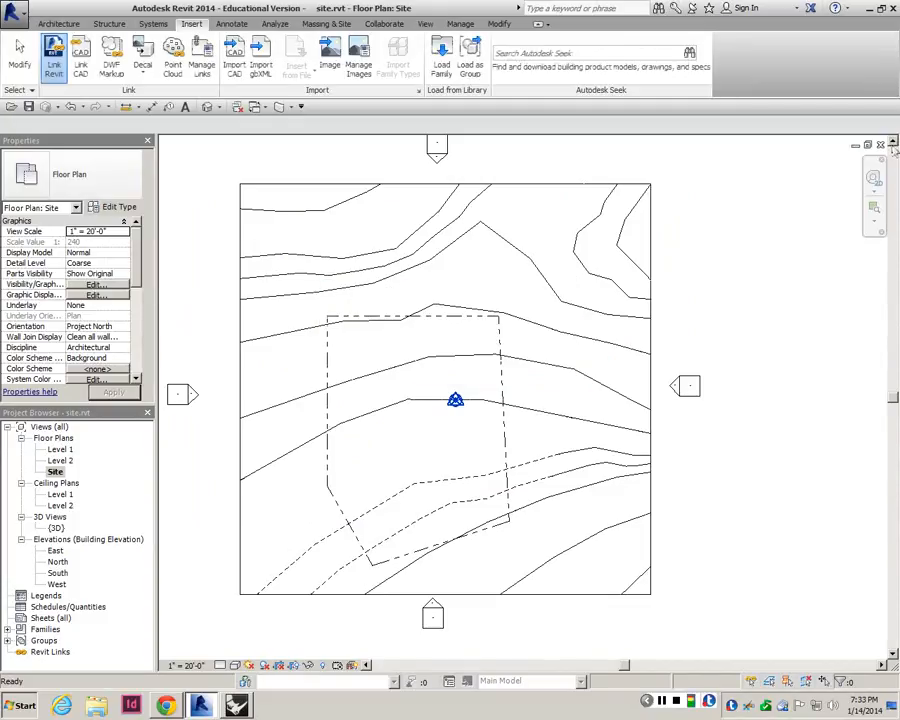
# - Minimize the open view windows and look through them for another document that has Project3.rvt loaded
pyautogui.click(855, 144)
pyautogui.click(714, 175)
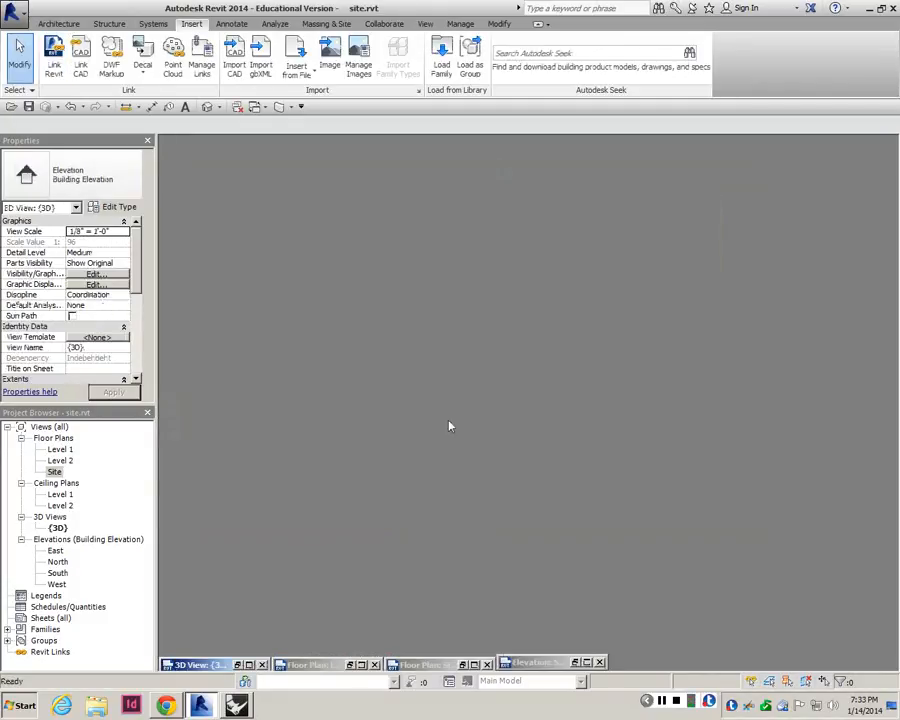
pyautogui.click(463, 665)
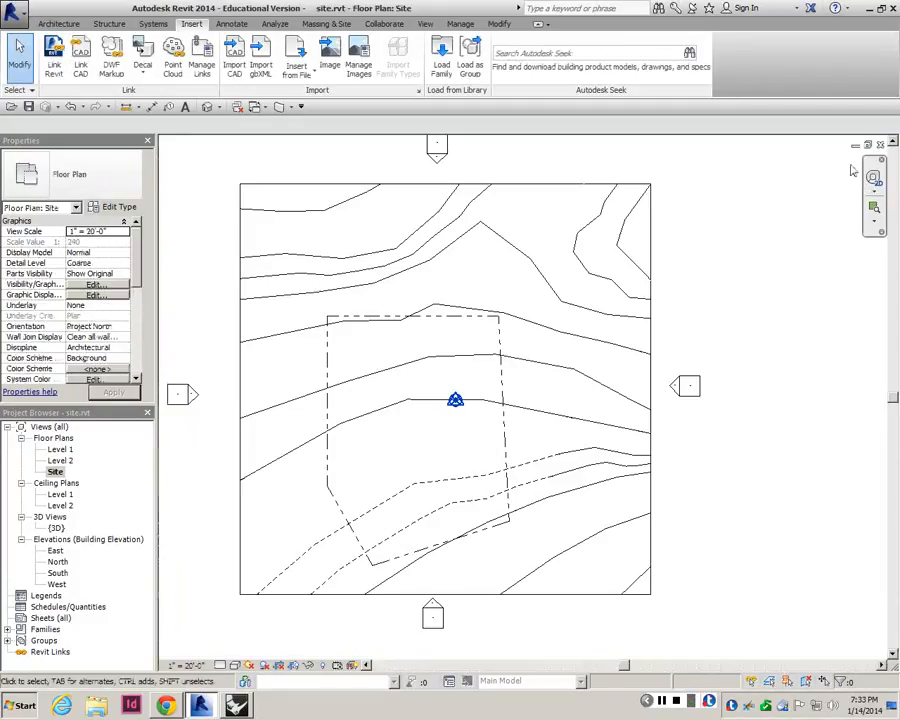
pyautogui.click(854, 144)
pyautogui.click(350, 665)
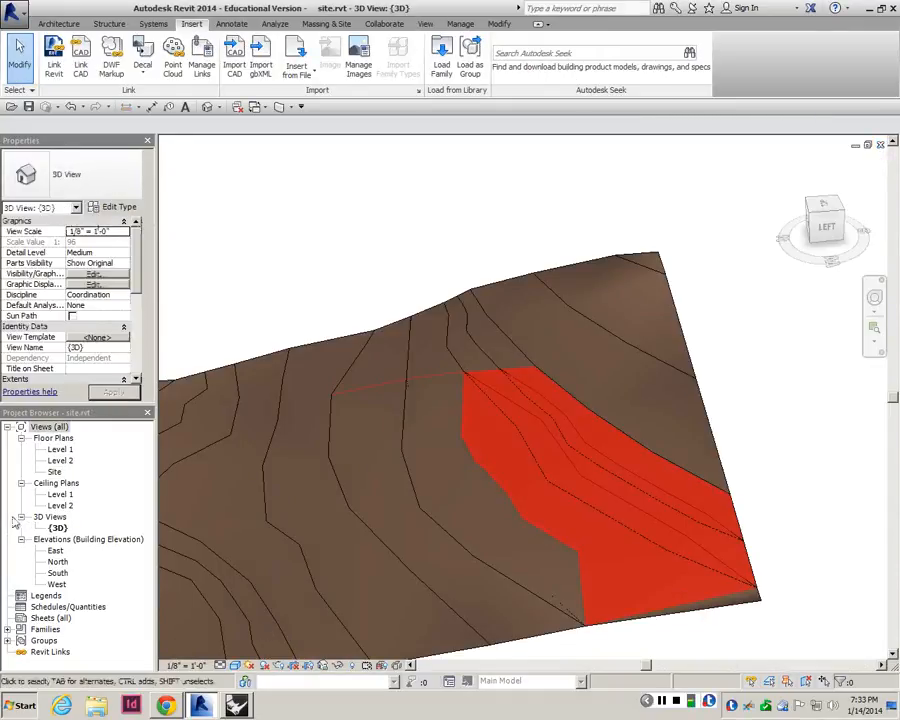
# - Link Project3.rvt into the Site floor plan with Auto - Center to Center positioning
pyautogui.doubleClick(56, 472)
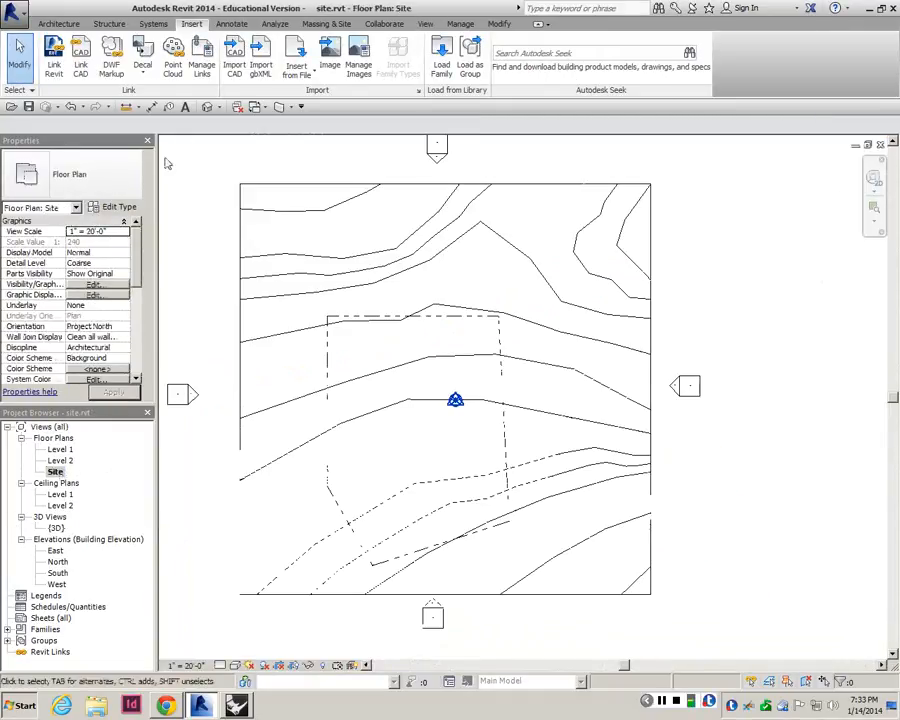
pyautogui.click(54, 57)
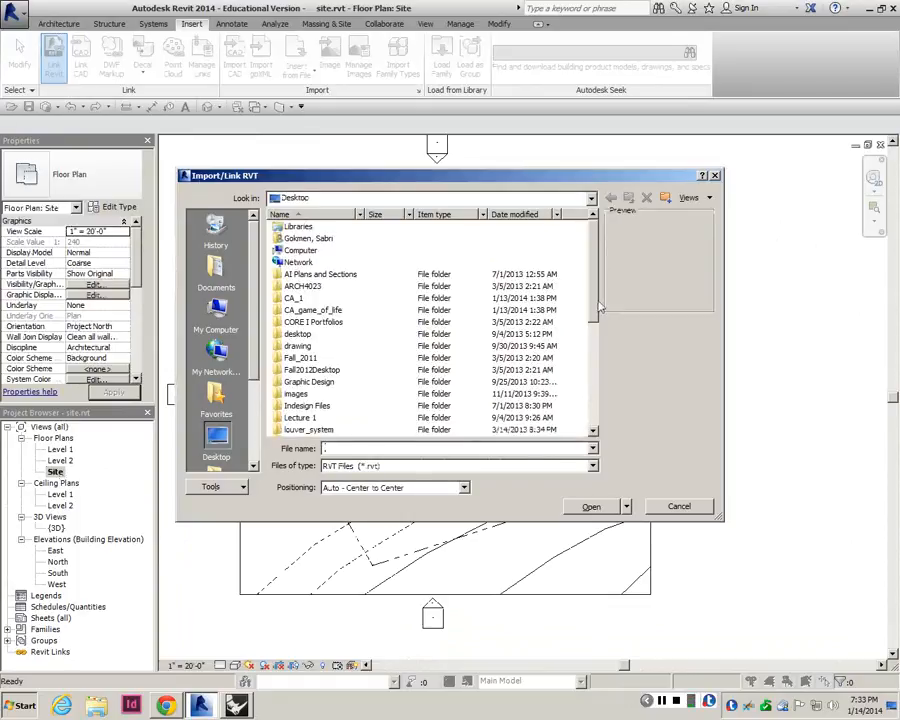
pyautogui.scroll(-6, 600, 305)
pyautogui.click(305, 370)
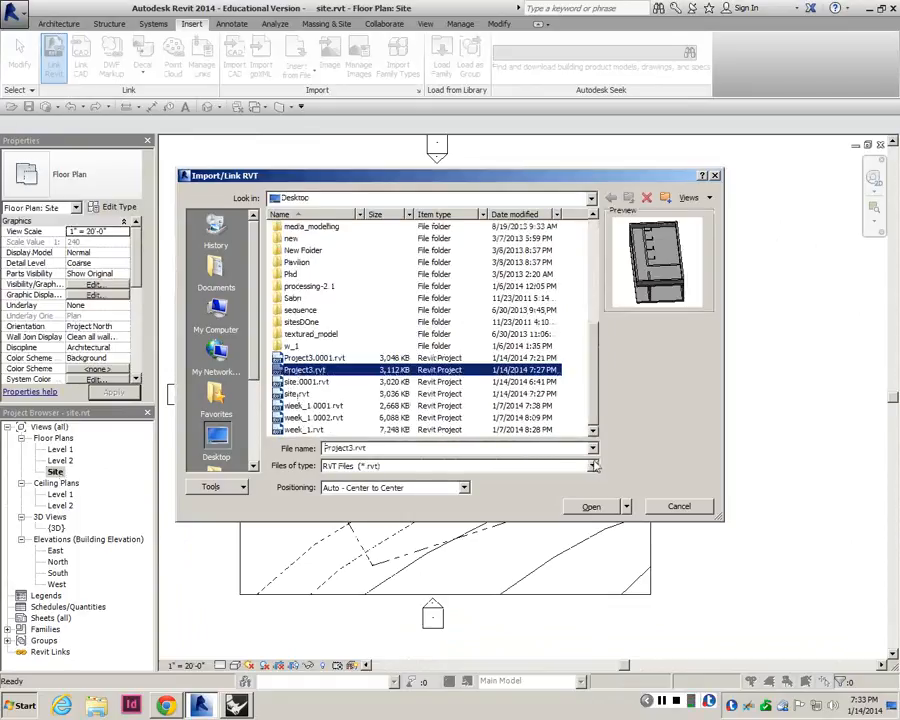
pyautogui.click(591, 506)
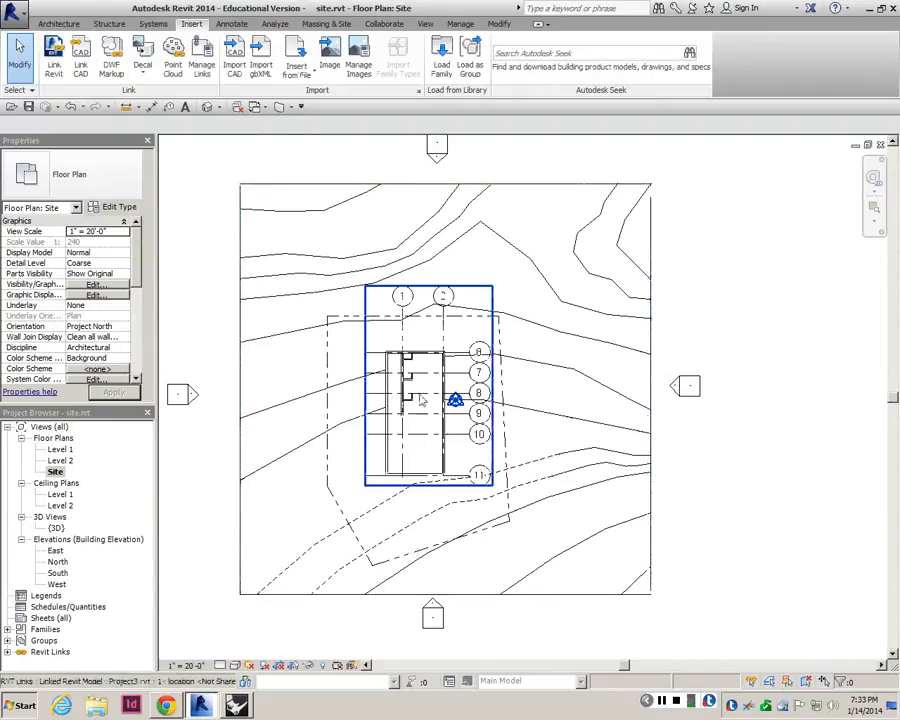
# - Select the linked Project3.rvt model and examine its placement relative to the property line and topography
pyautogui.moveTo(408, 404); pyautogui.dragTo(414, 410, button='middle')
pyautogui.scroll(3, 375, 365)
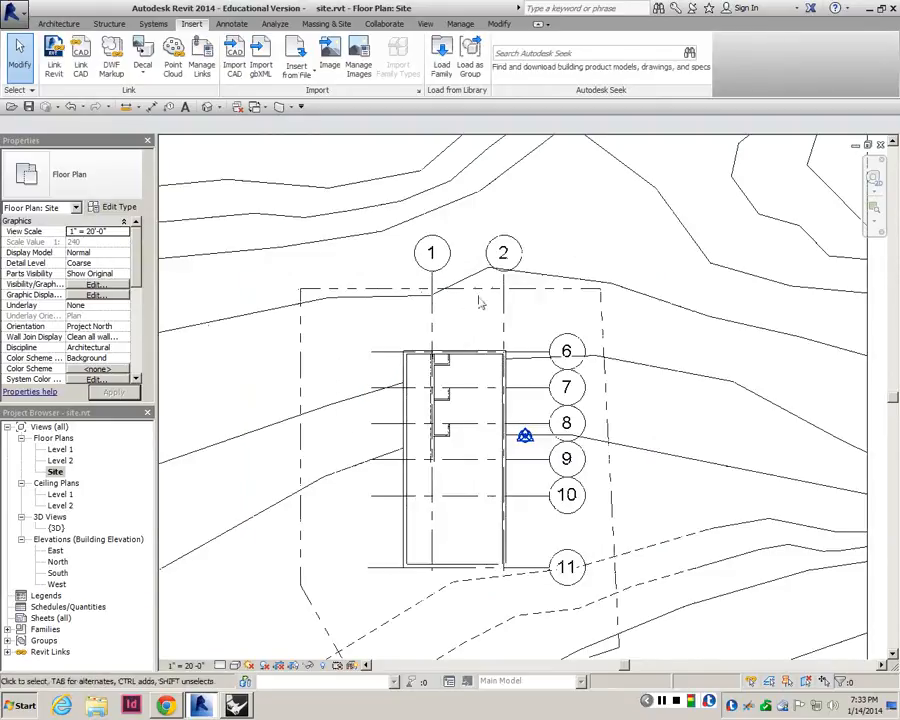
pyautogui.click(466, 392)
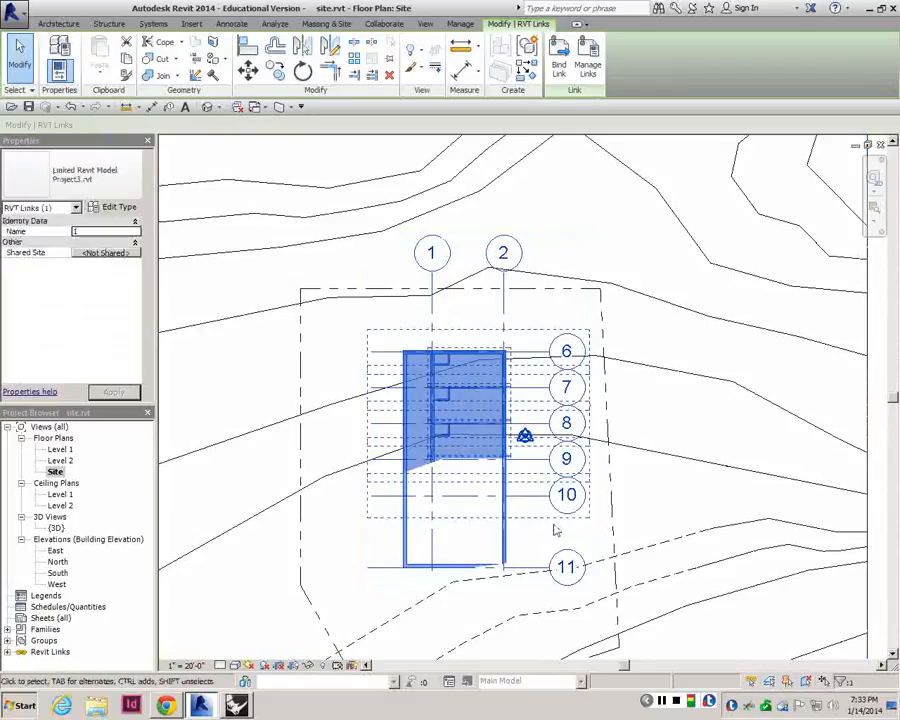
pyautogui.moveTo(556, 527); pyautogui.dragTo(573, 503, button='middle')
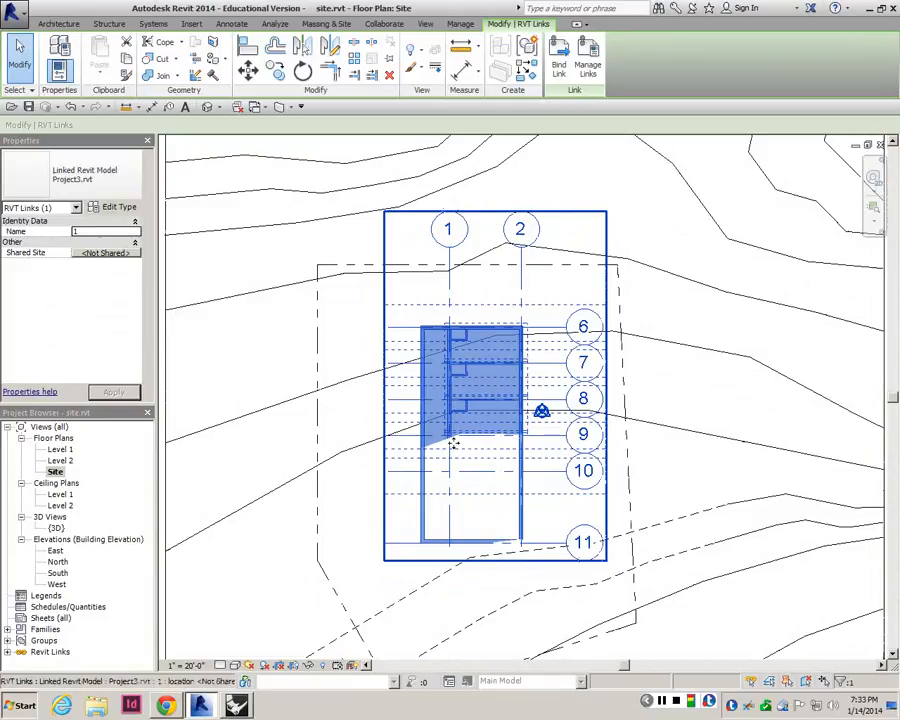
pyautogui.scroll(-2, 453, 443)
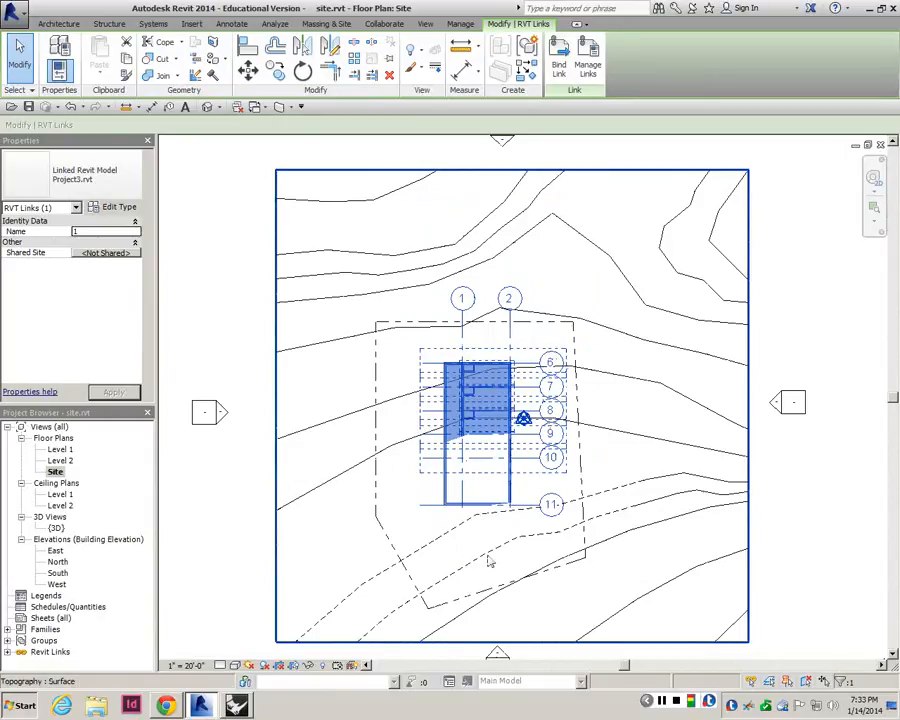
pyautogui.press('Escape')
pyautogui.scroll(4, 446, 518)
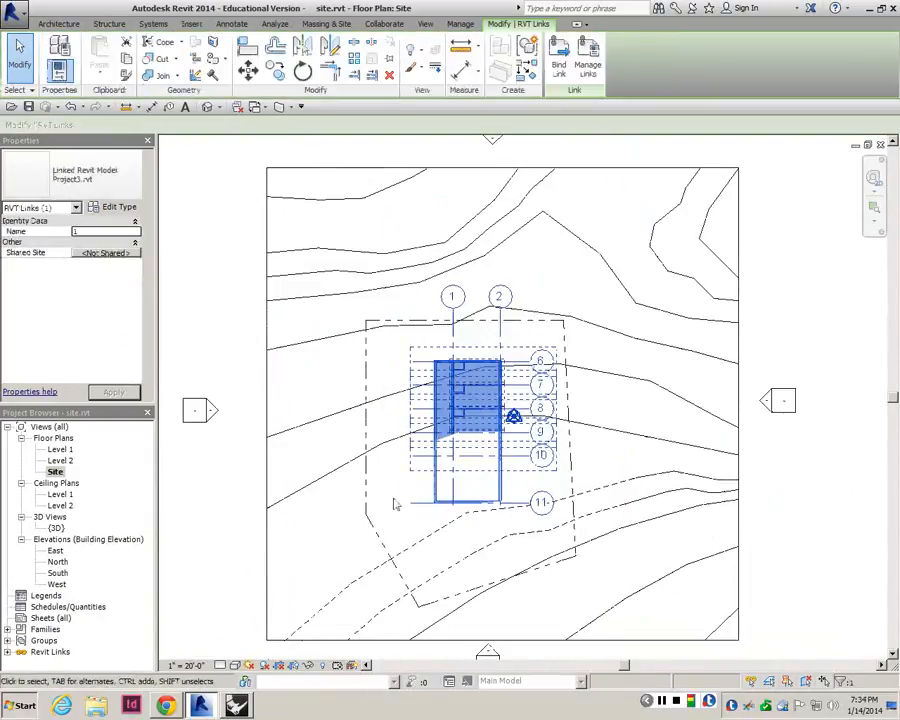
pyautogui.press('Escape')
# - Inspect the linked building's walls and grids up close against the contour lines in the Site plan
pyautogui.click(433, 432)
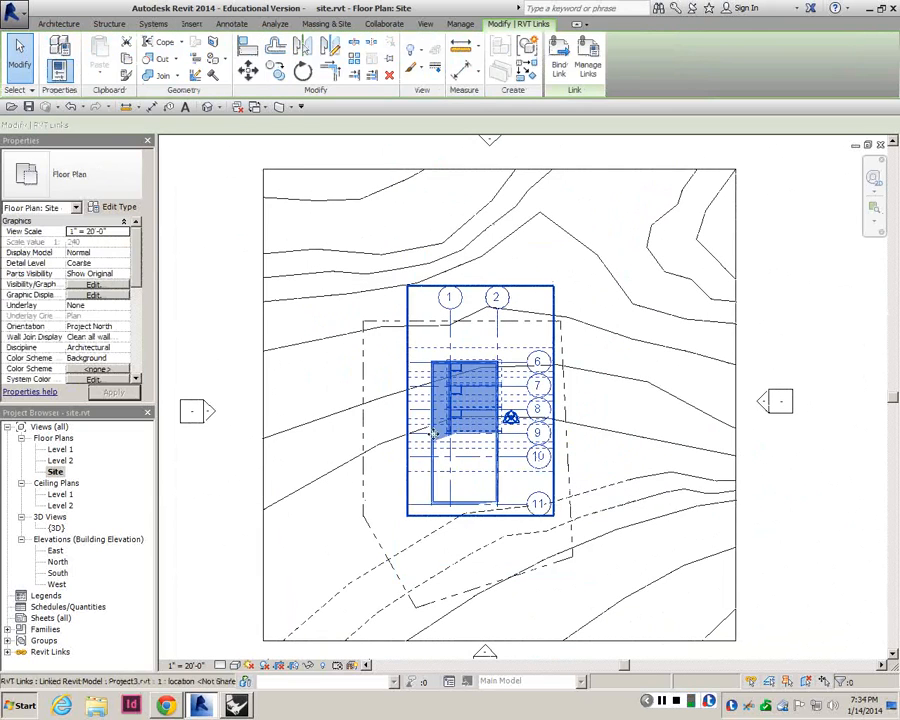
pyautogui.press('Escape')
pyautogui.scroll(3, 449, 478)
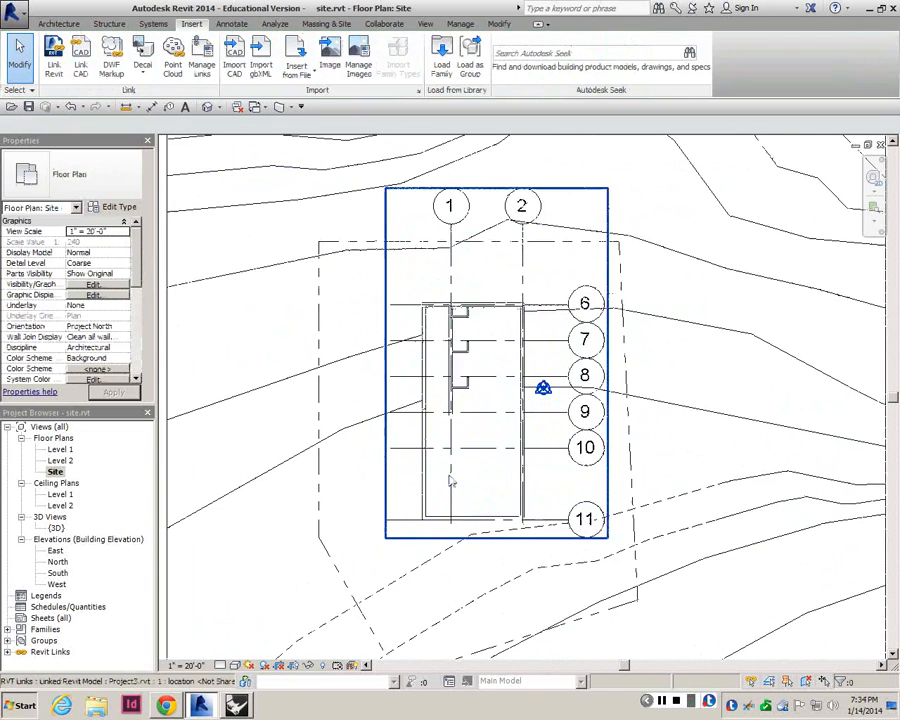
pyautogui.click(450, 309)
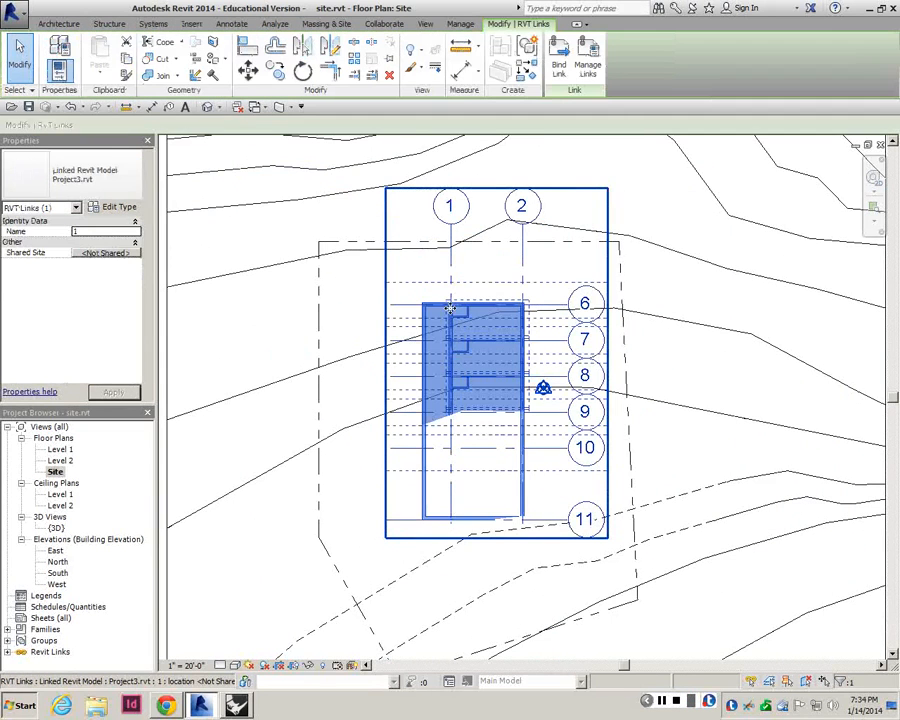
pyautogui.press('Escape')
pyautogui.scroll(2, 441, 308)
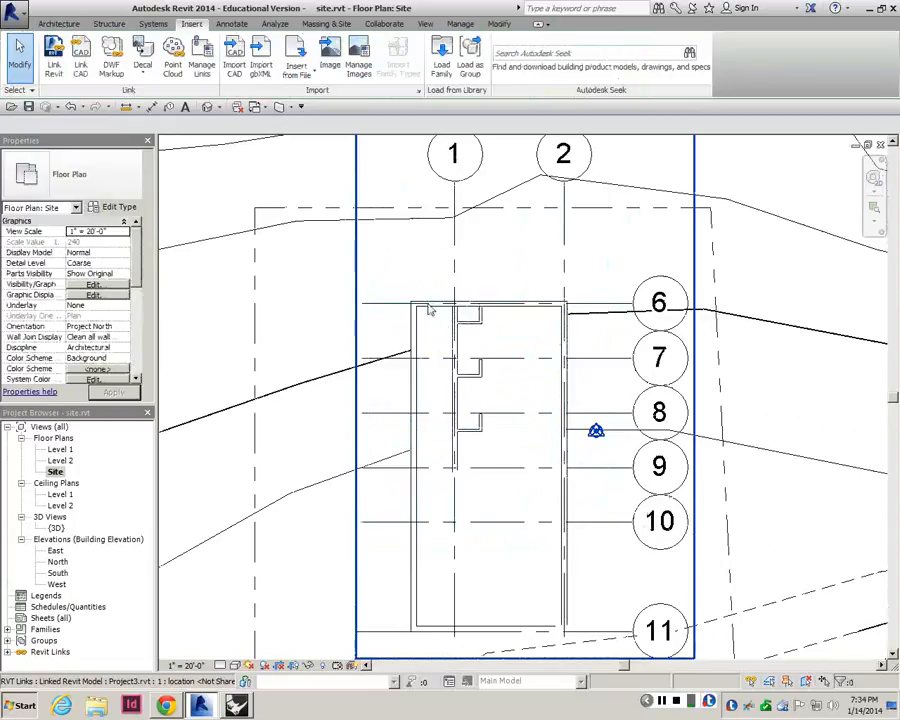
pyautogui.scroll(3, 445, 400)
pyautogui.scroll(-2, 436, 420)
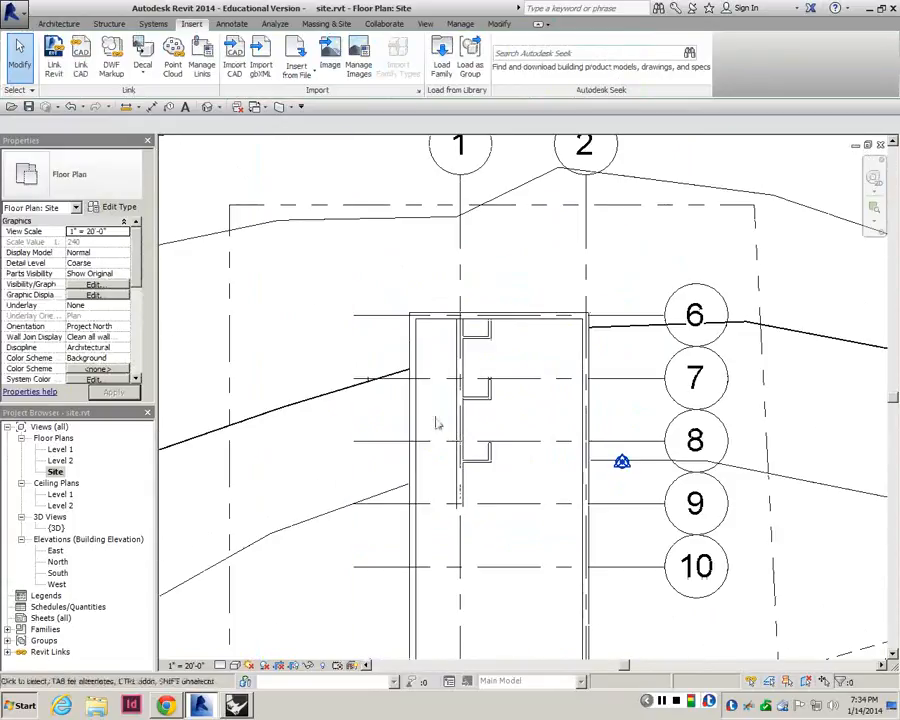
pyautogui.scroll(-2, 443, 388)
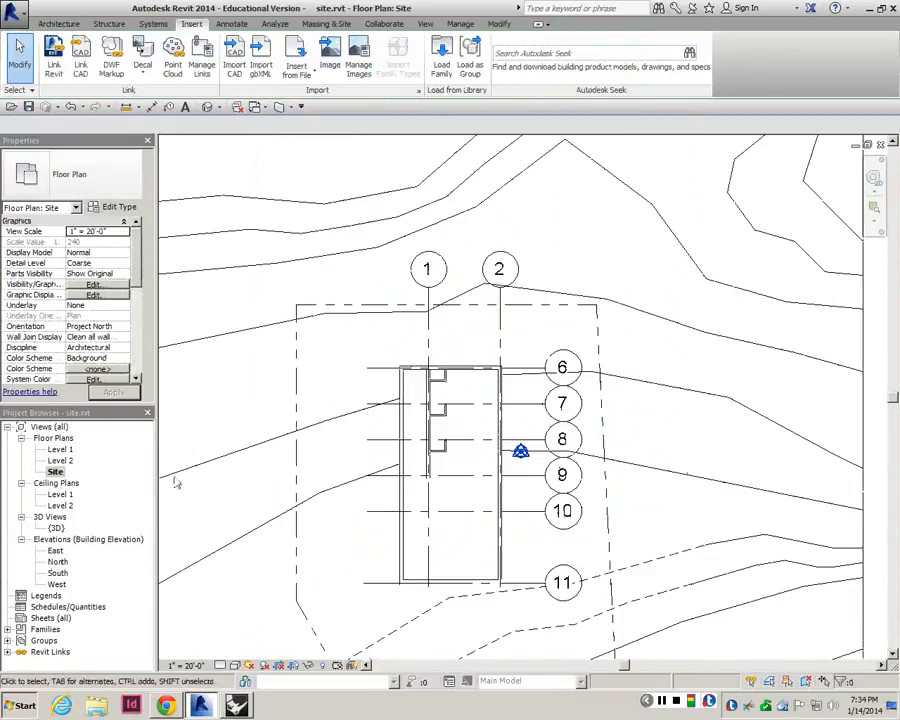
# - Check the linked building's height against the terrain in the South, North and East elevations
pyautogui.doubleClick(57, 573)
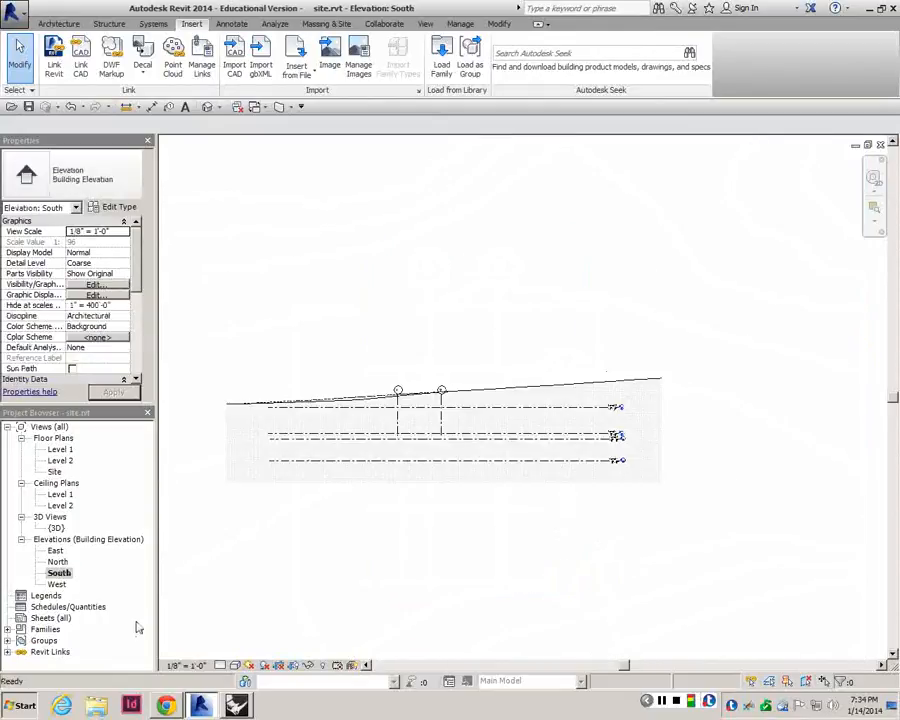
pyautogui.doubleClick(59, 562)
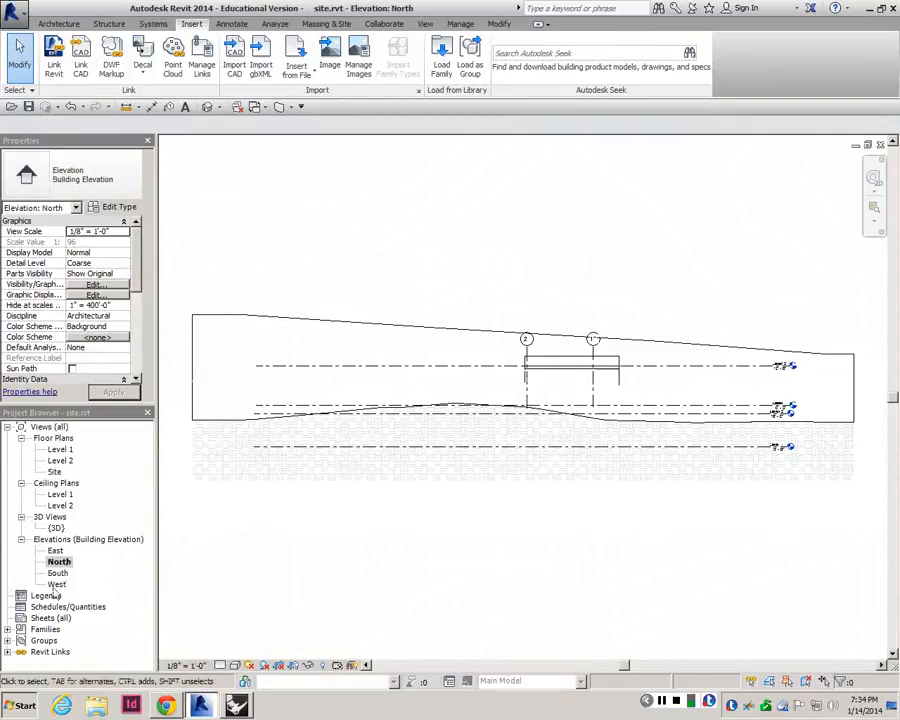
pyautogui.doubleClick(56, 551)
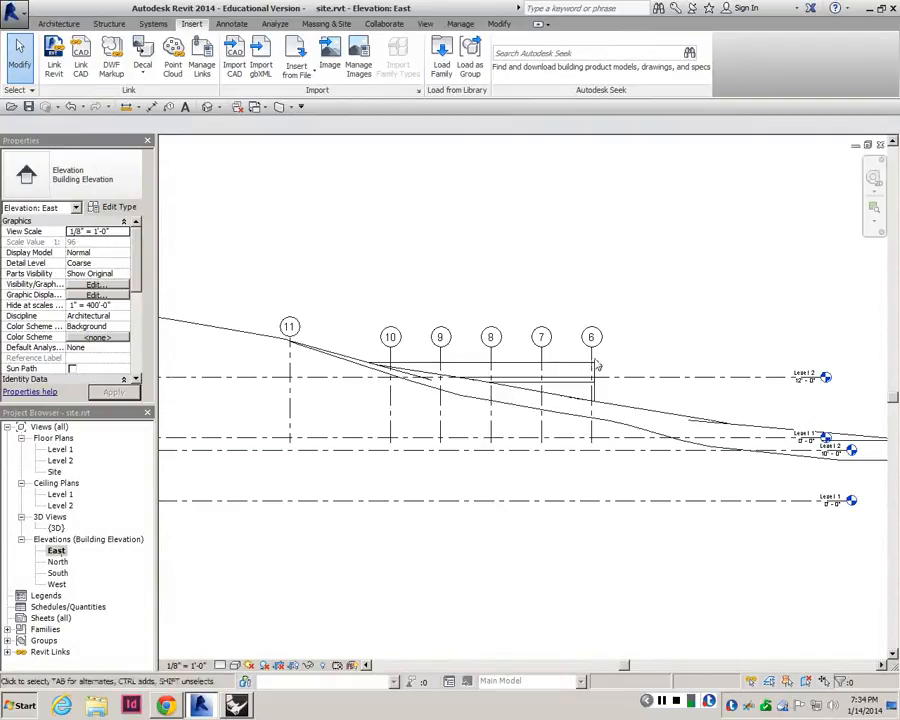
# - Move the linked Project3.rvt model vertically up in the East elevation so the building sits above the sloping terrain
pyautogui.click(589, 363)
pyautogui.scroll(-2, 586, 358)
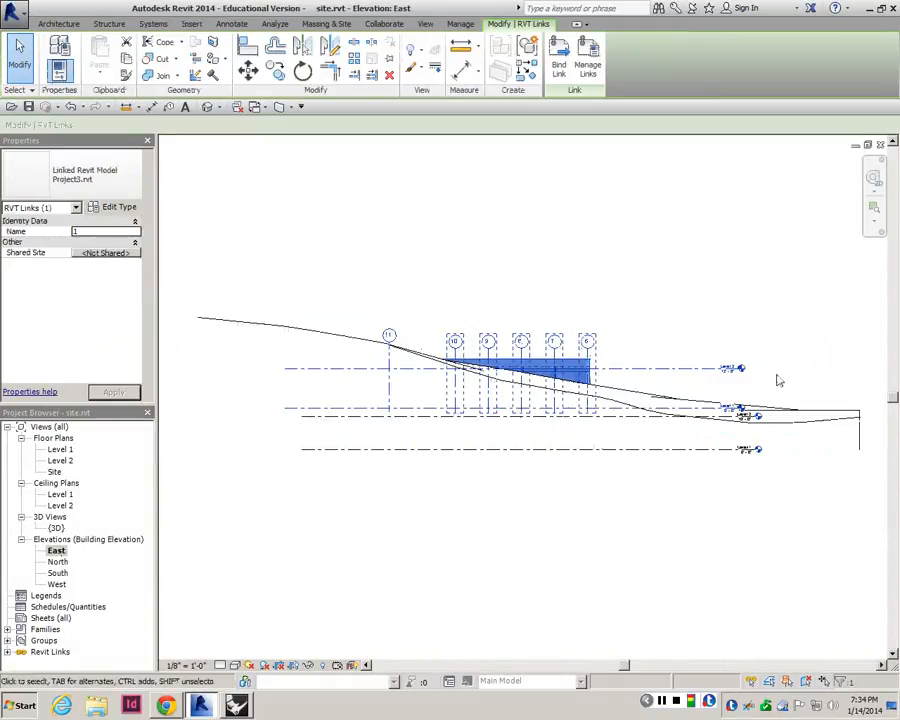
pyautogui.scroll(3, 780, 390)
pyautogui.scroll(-1, 705, 360)
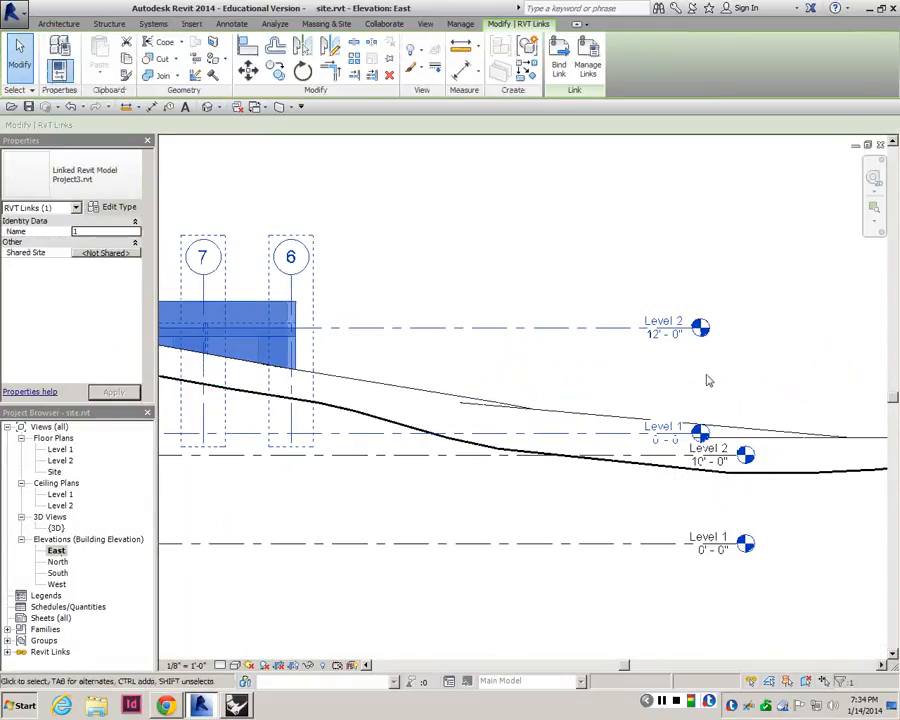
pyautogui.scroll(-2, 695, 380)
pyautogui.moveTo(323, 393); pyautogui.dragTo(334, 205)
pyautogui.scroll(-2, 470, 346)
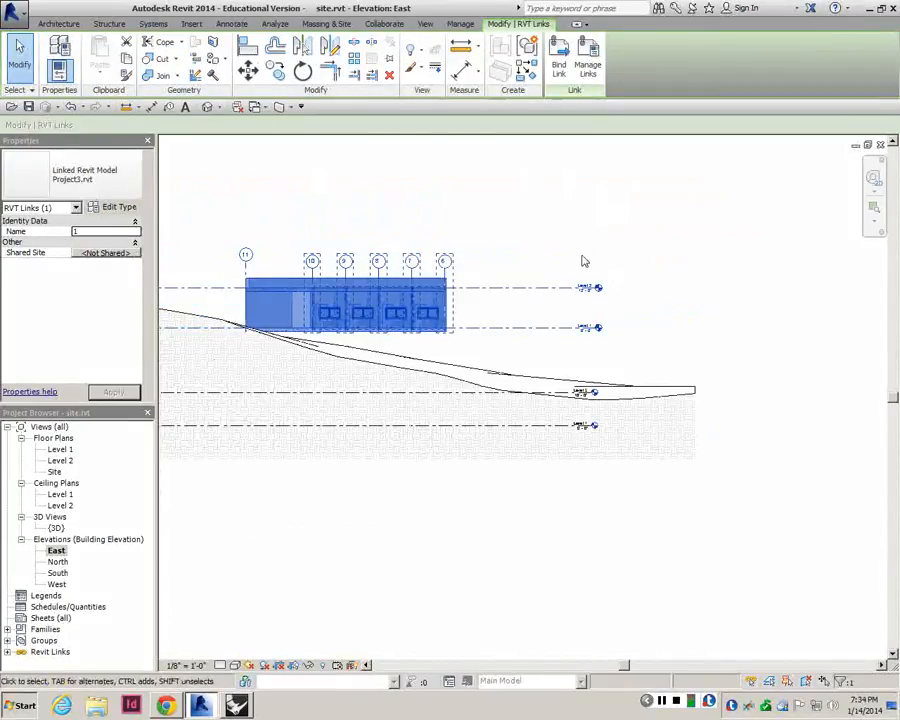
pyautogui.click(584, 317)
# - Examine the linked building's levels against the site model's own levels and the terrain profile in the East elevation
pyautogui.scroll(3, 584, 317)
pyautogui.scroll(-2, 588, 277)
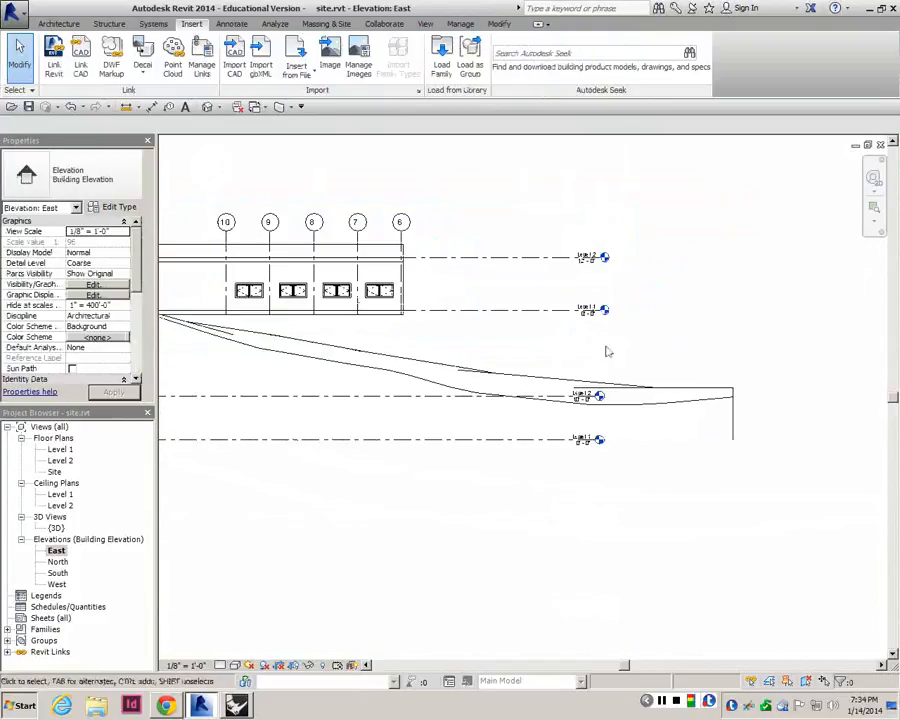
pyautogui.scroll(2, 580, 280)
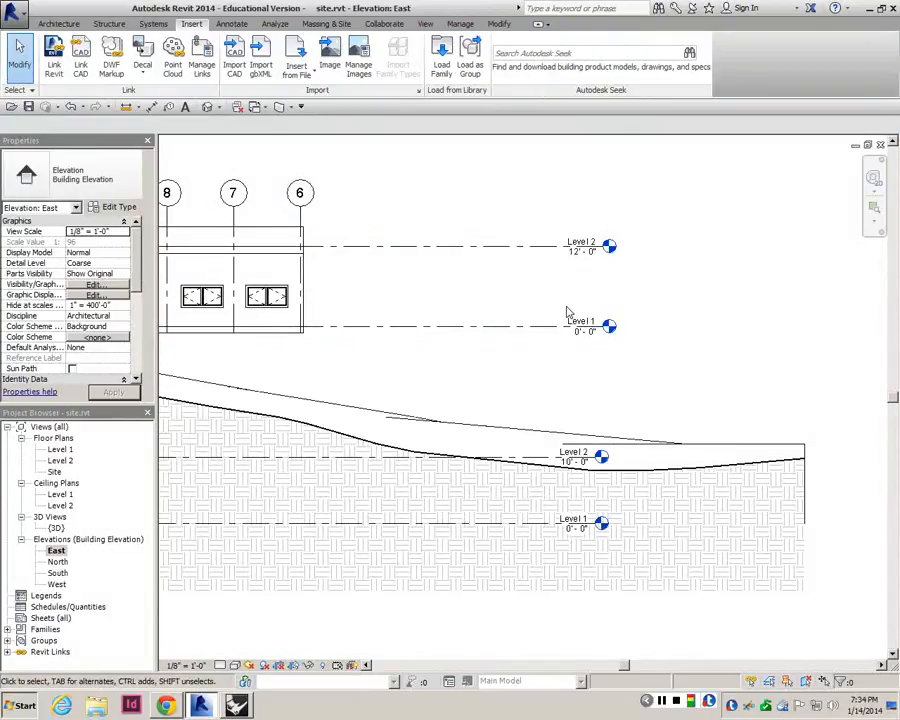
pyautogui.click(556, 326)
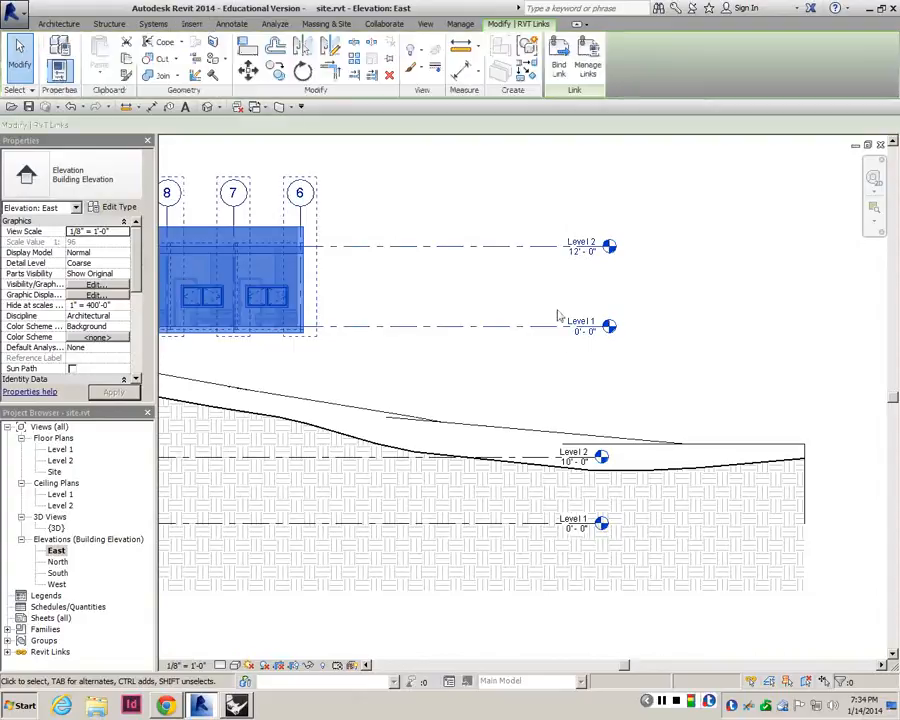
pyautogui.scroll(-3, 556, 310)
pyautogui.click(547, 344)
pyautogui.scroll(-1, 547, 348)
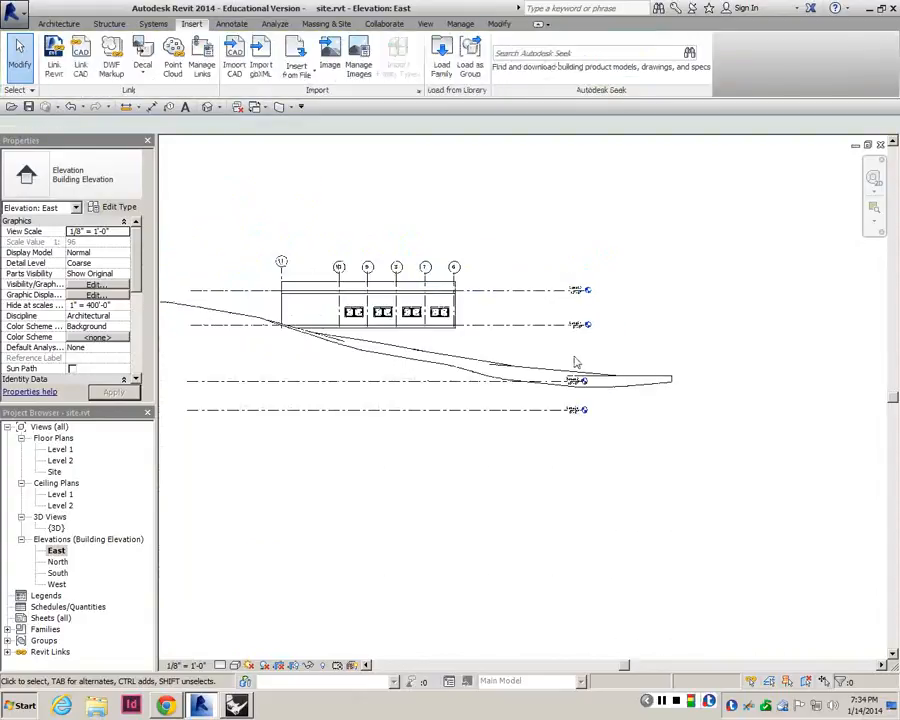
pyautogui.scroll(2, 518, 360)
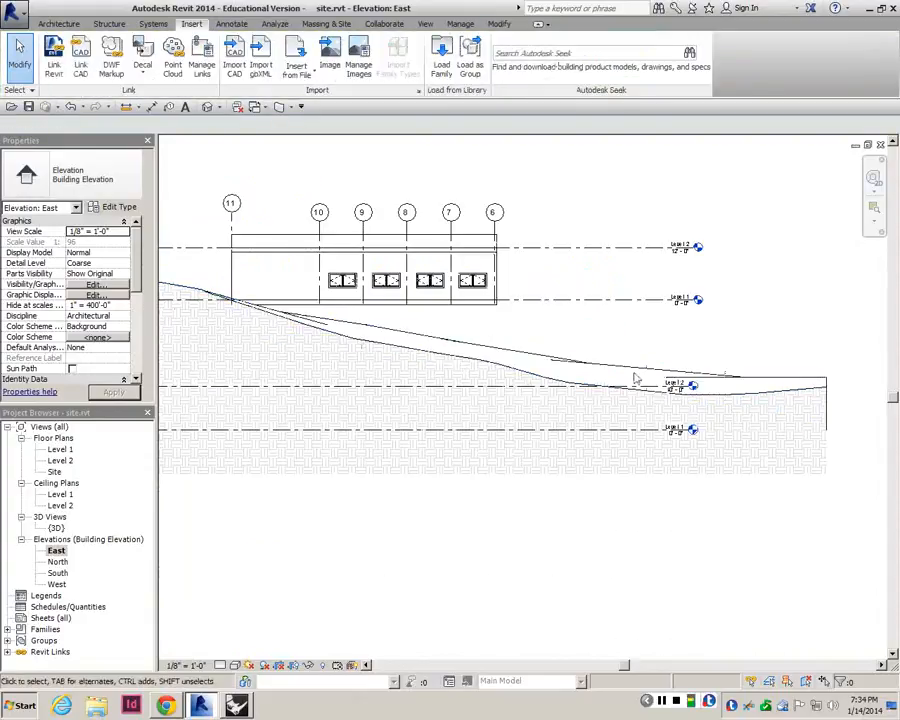
pyautogui.scroll(-2, 563, 357)
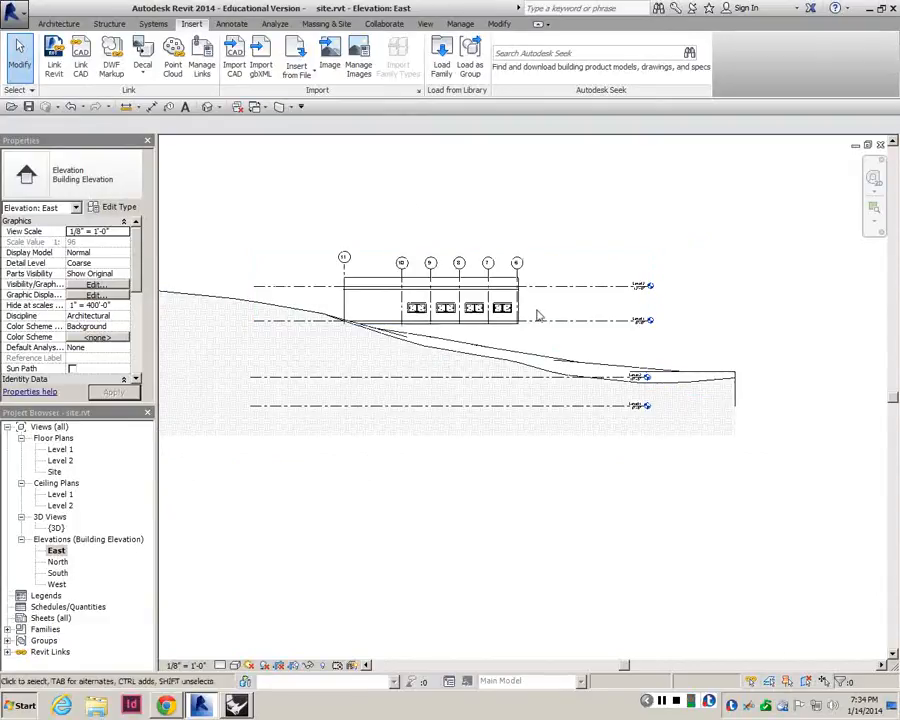
pyautogui.scroll(1, 552, 328)
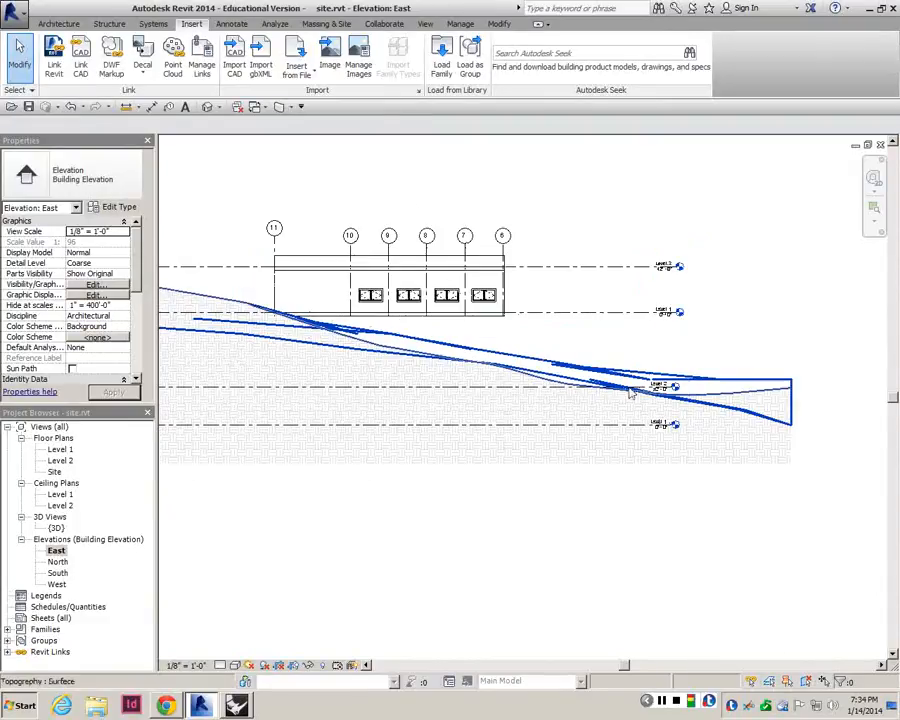
# - Rename the site model's Level 2 as Foundation, including its corresponding views
pyautogui.click(464, 392)
pyautogui.scroll(3, 662, 388)
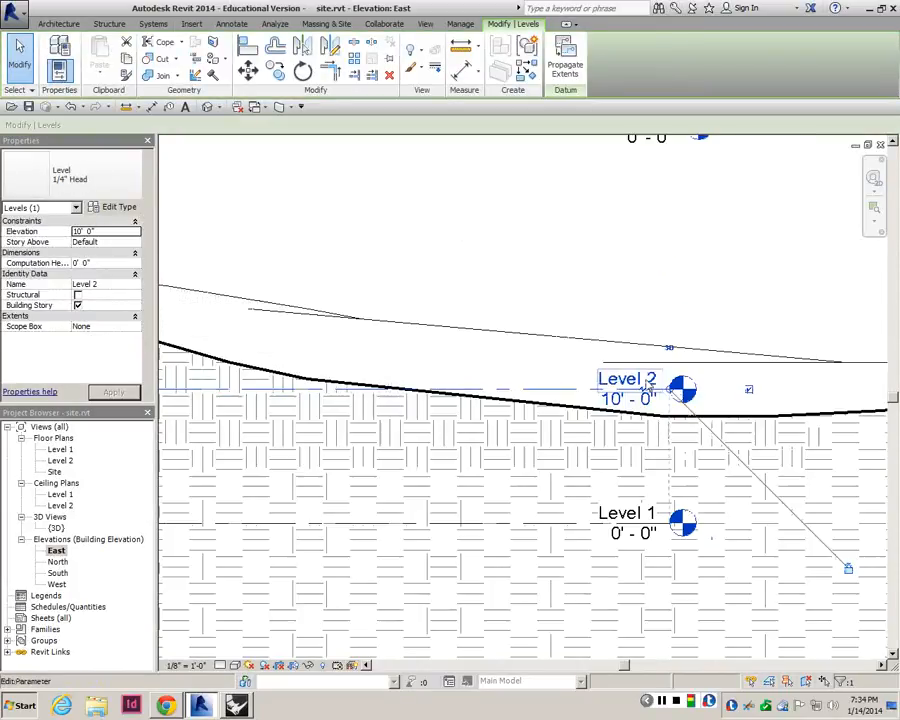
pyautogui.click(622, 381)
pyautogui.write('Top')
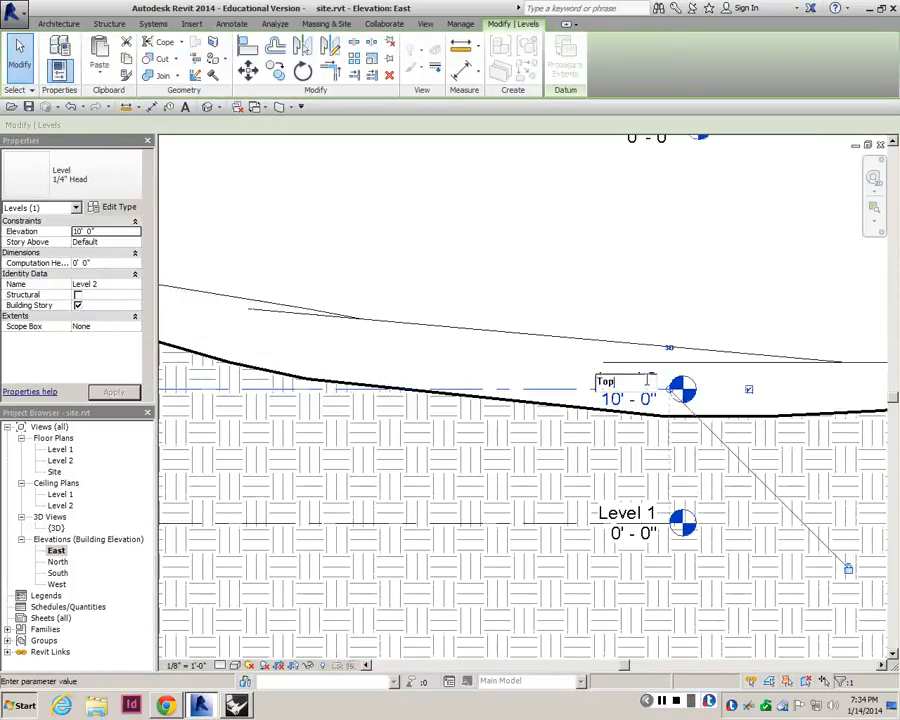
pyautogui.press('BackSpace')
pyautogui.write('ndation')
pyautogui.press('Return')
pyautogui.press('Return')
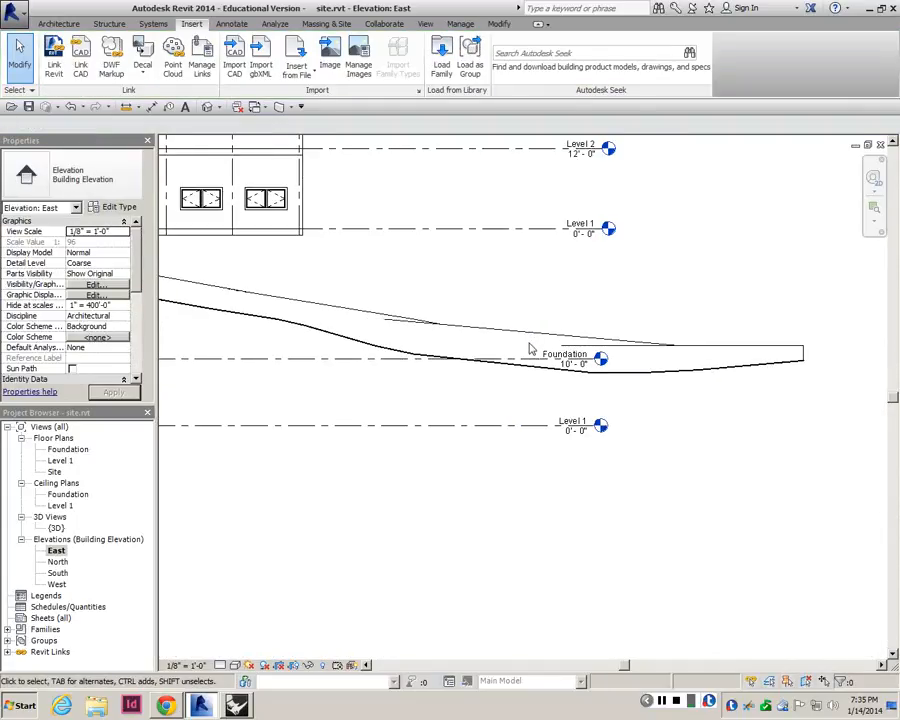
# - Set the Foundation level's height above the site's Level 1 to 24 feet
pyautogui.scroll(-3, 530, 344)
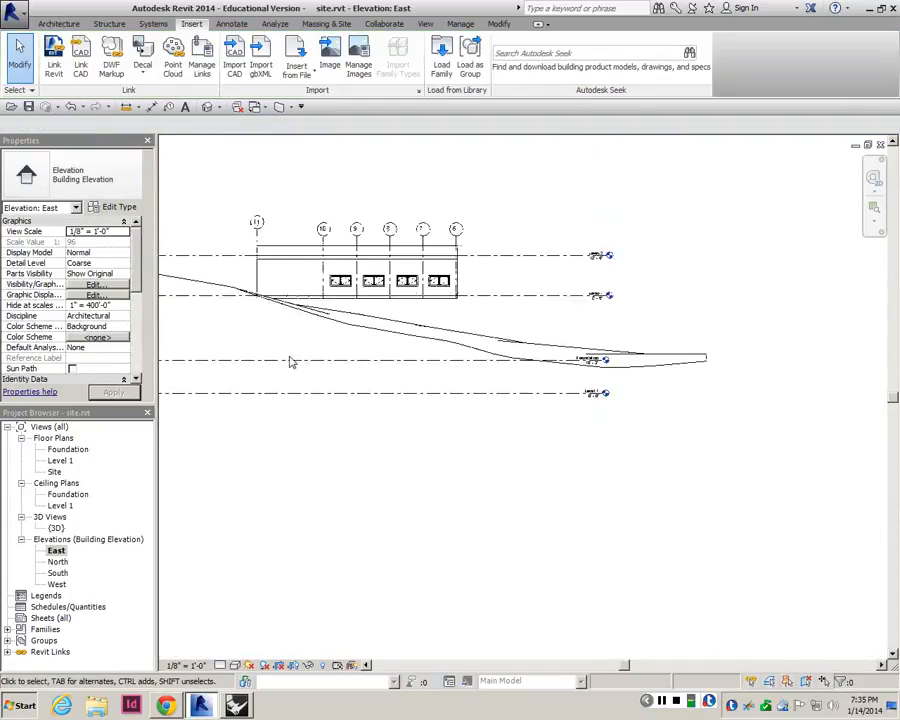
pyautogui.click(318, 366)
pyautogui.scroll(-3, 320, 368)
pyautogui.scroll(2, 323, 370)
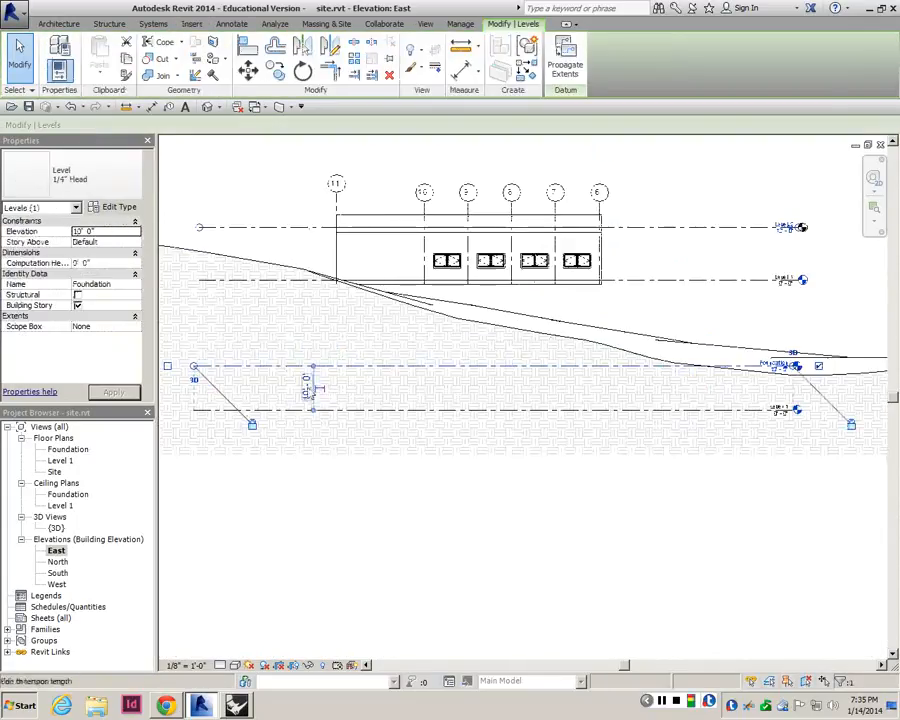
pyautogui.click(308, 387)
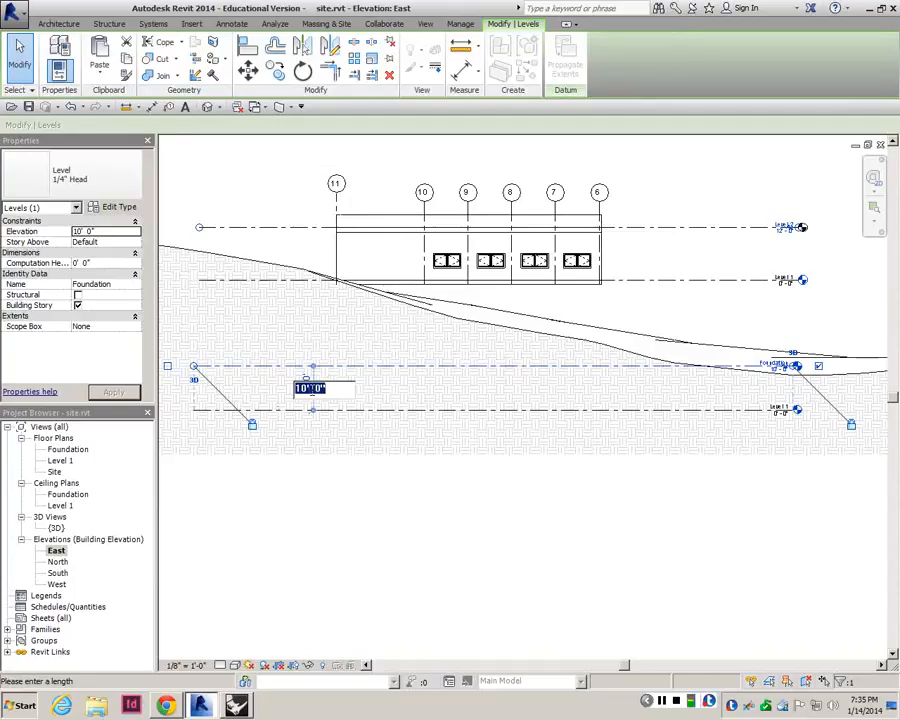
pyautogui.write('24')
pyautogui.press('Return')
pyautogui.click(408, 502)
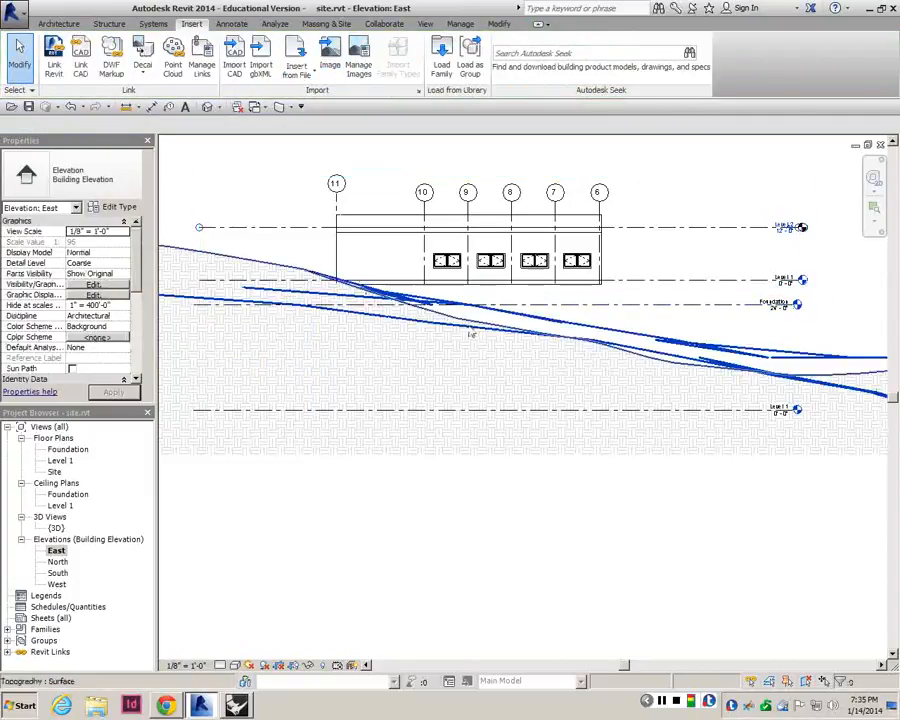
pyautogui.scroll(2, 490, 230)
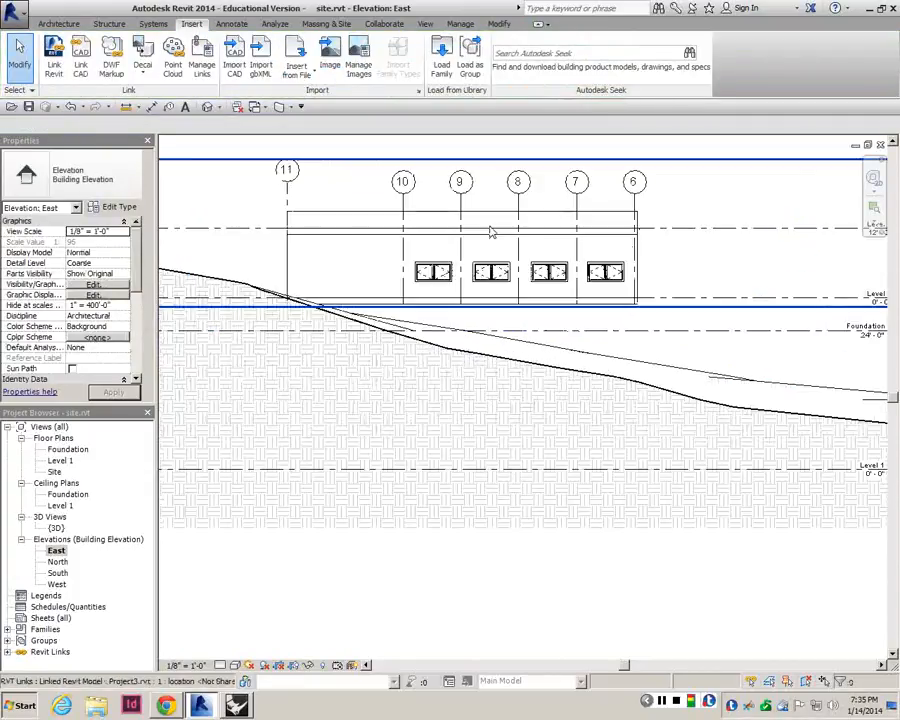
pyautogui.press('a')
pyautogui.press('l')
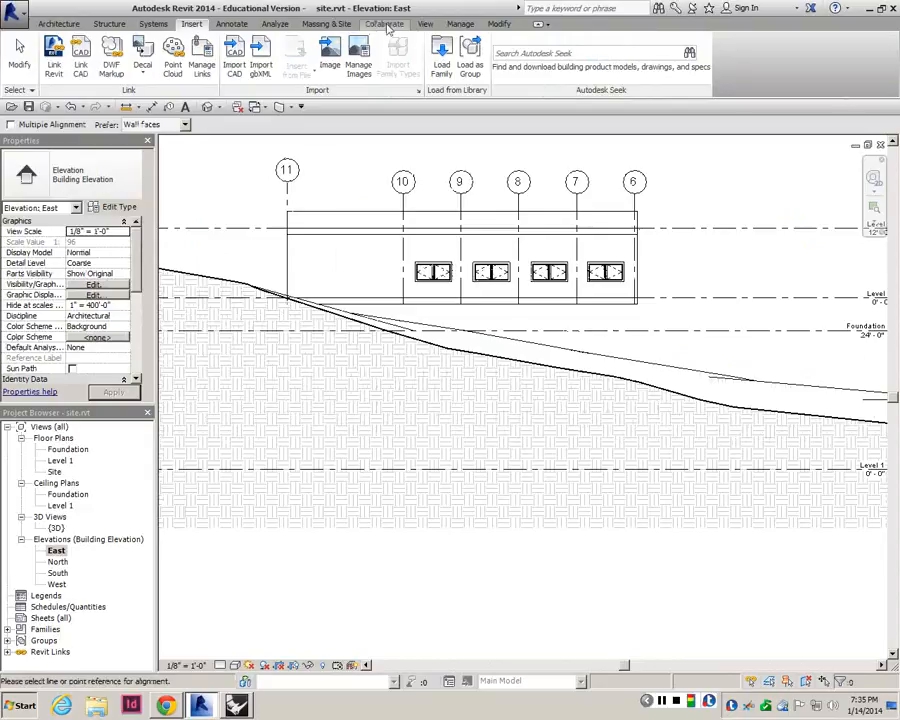
pyautogui.click(461, 23)
pyautogui.press('Escape')
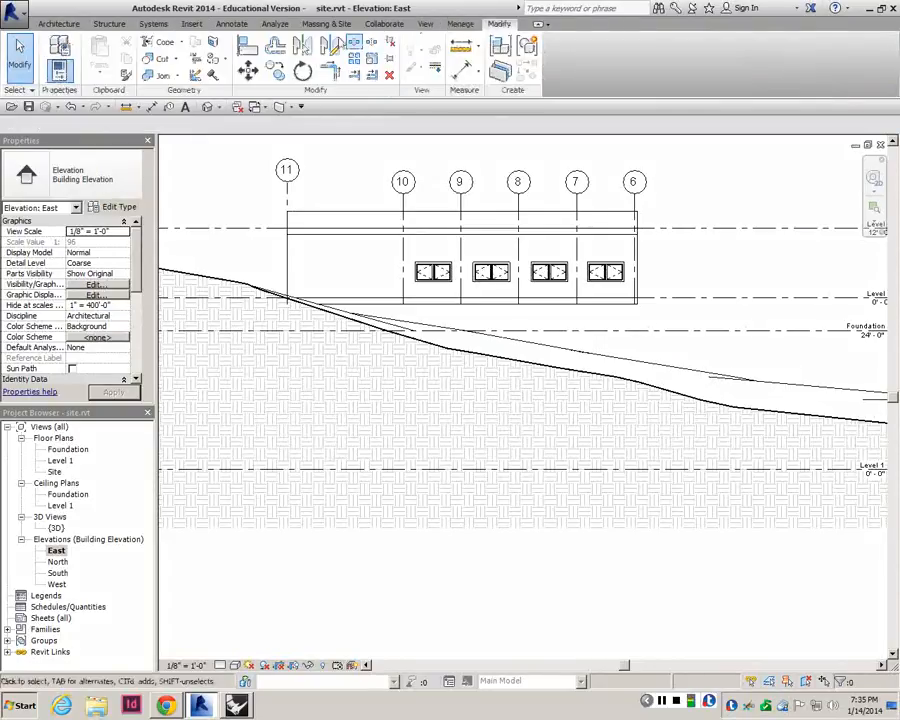
# - Align the linked building's Level 1 with the site's Foundation level in the East elevation
pyautogui.press('a')
pyautogui.press('l')
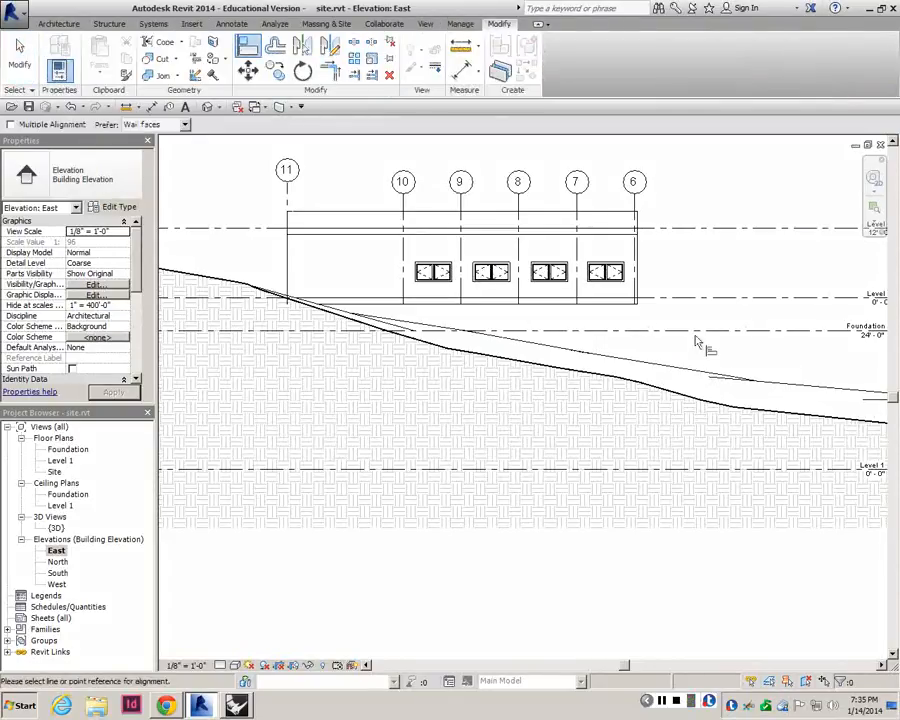
pyautogui.scroll(2, 743, 311)
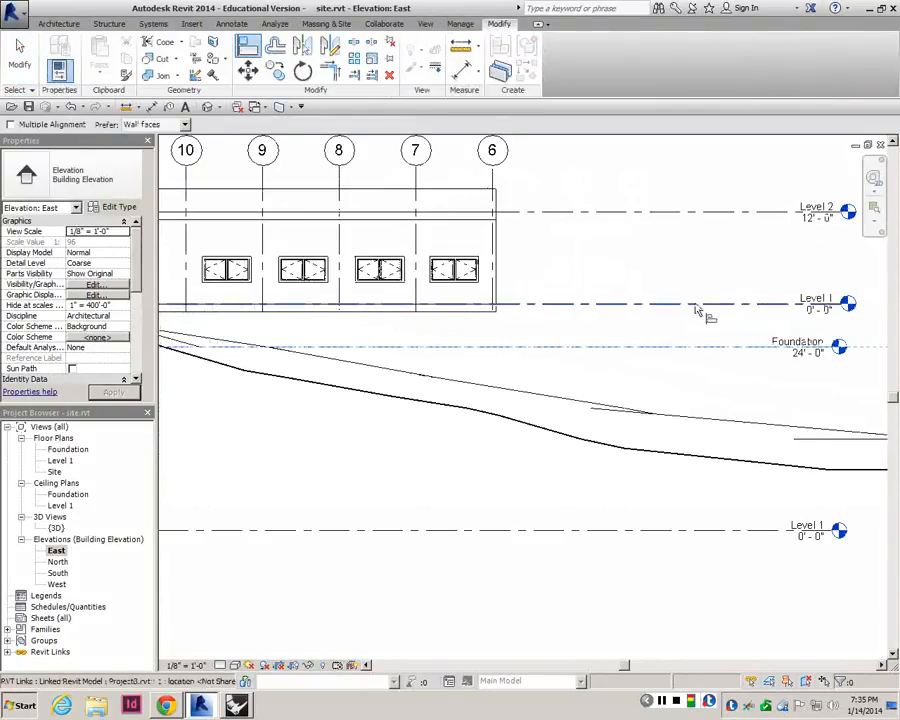
pyautogui.click(537, 305)
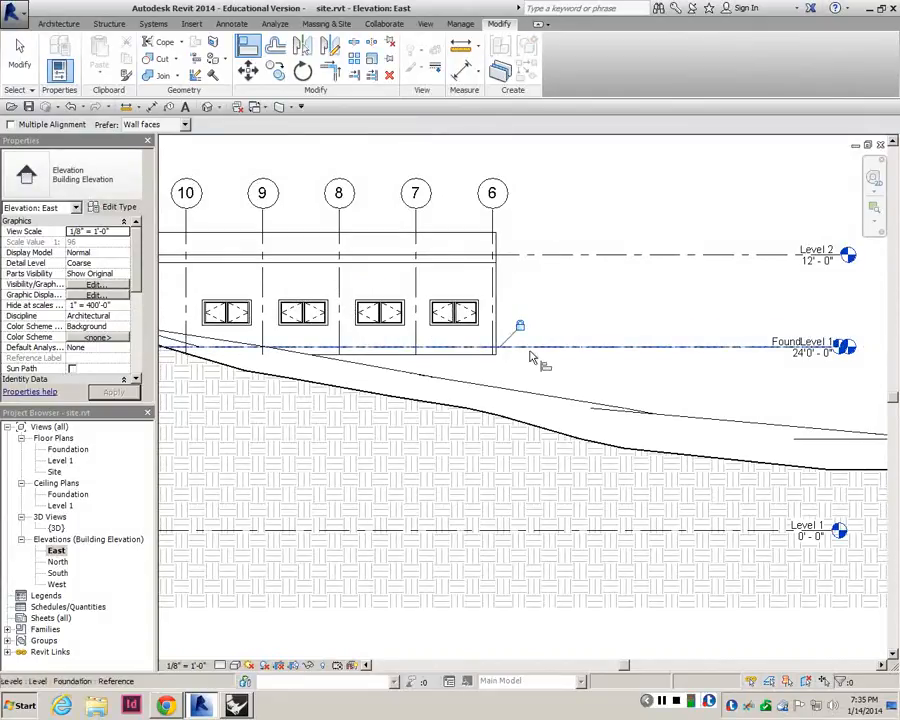
pyautogui.scroll(-3, 531, 358)
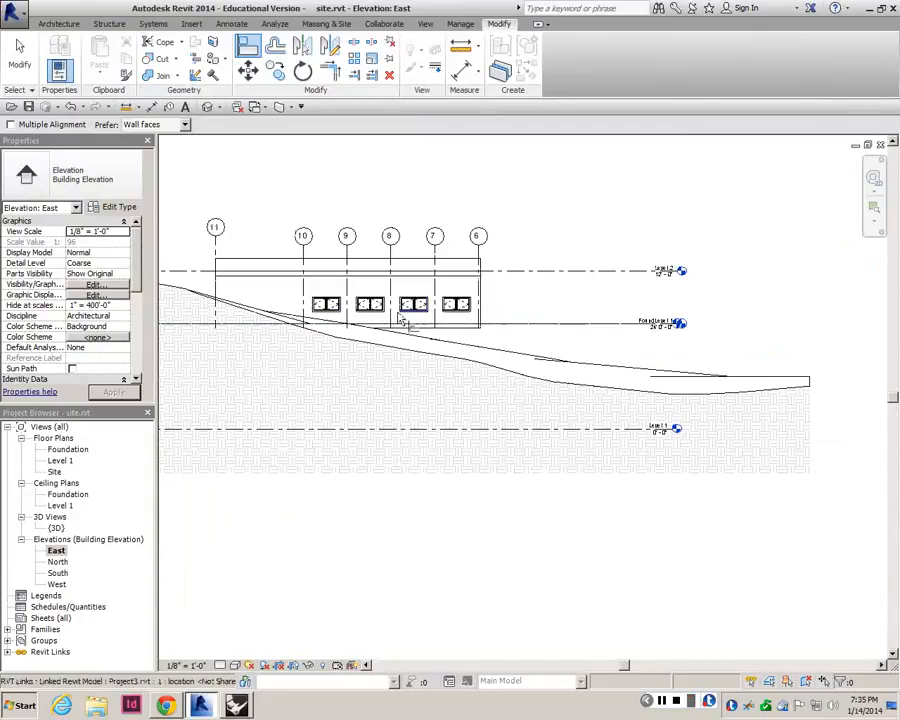
pyautogui.press('Escape')
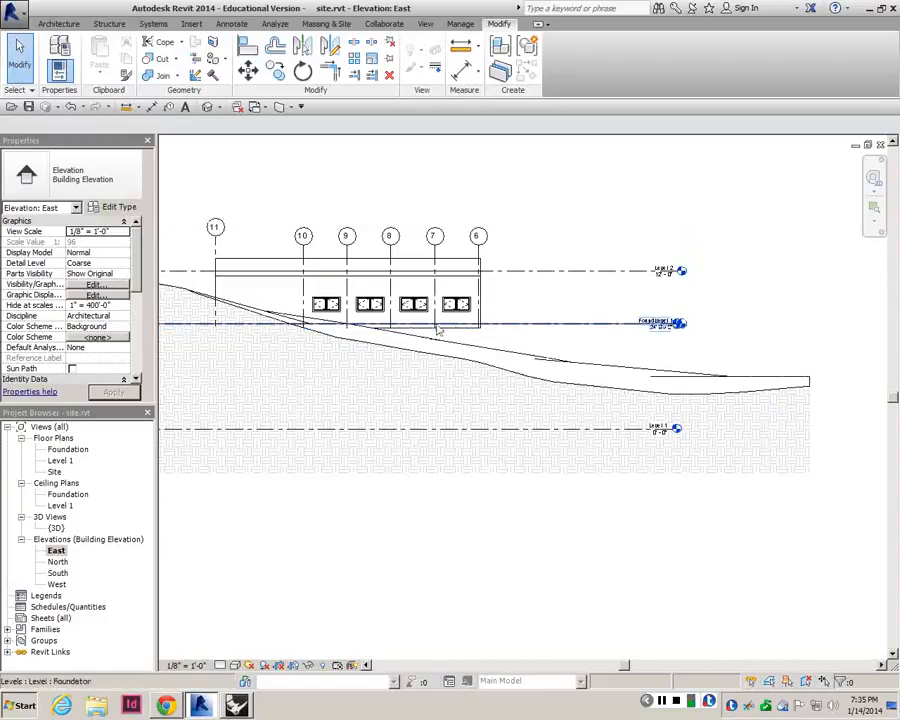
# - Check how the linked building sits on the topography in the 3D view, and return to the Site plan
pyautogui.doubleClick(56, 528)
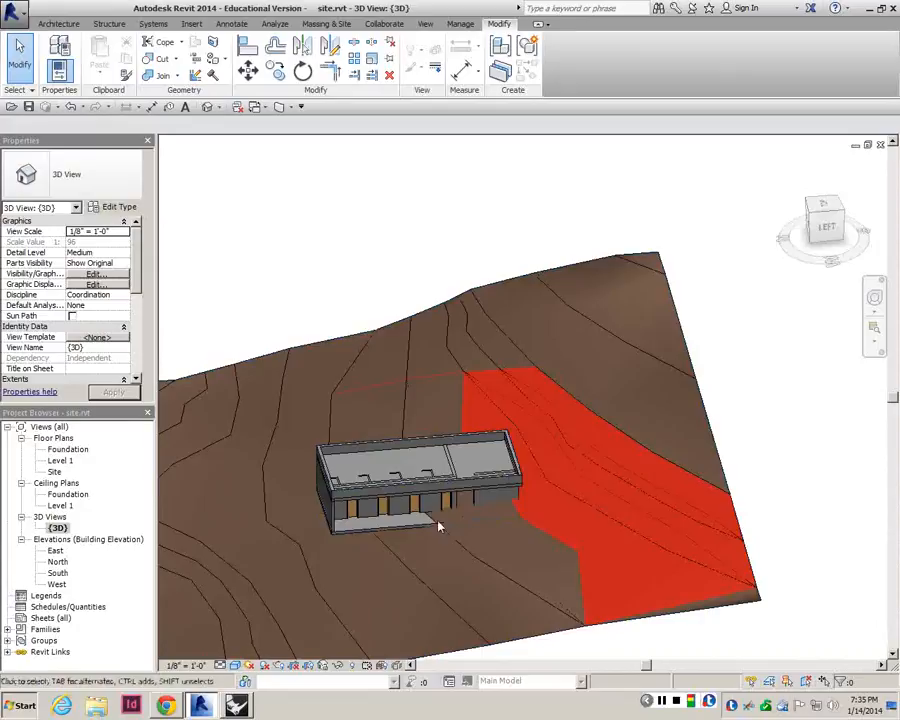
pyautogui.keyDown('shift'); pyautogui.moveTo(438, 527); pyautogui.dragTo(454, 450, button='middle'); pyautogui.keyUp('shift')
pyautogui.scroll(-2, 402, 466)
pyautogui.doubleClick(68, 449)
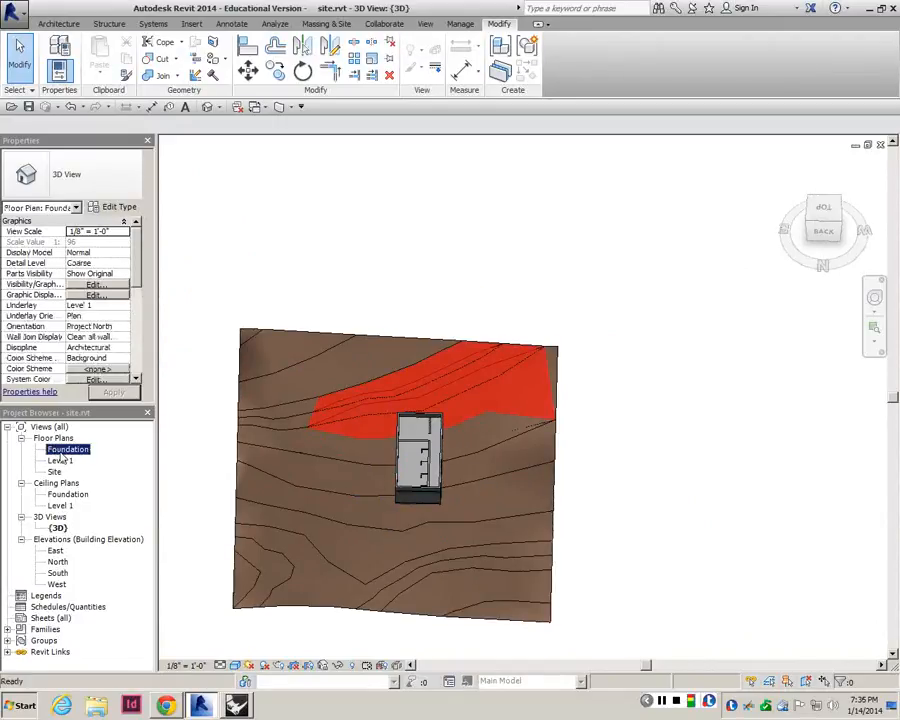
pyautogui.doubleClick(55, 472)
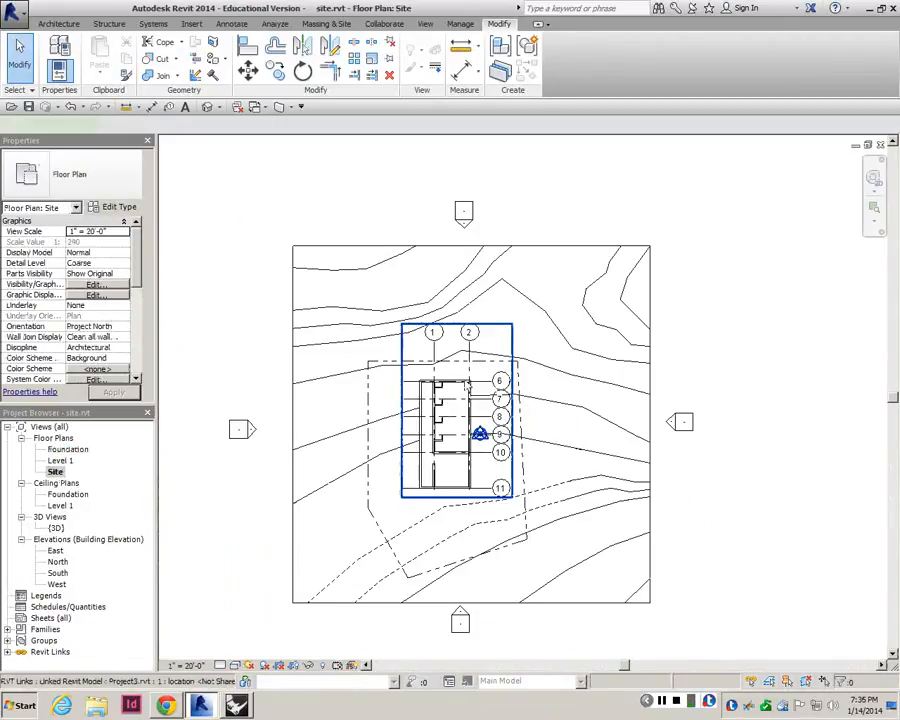
# - Try to rotate the linked Project3.rvt model about its southwest corner, using the building's west edge as the start ray
pyautogui.click(422, 425)
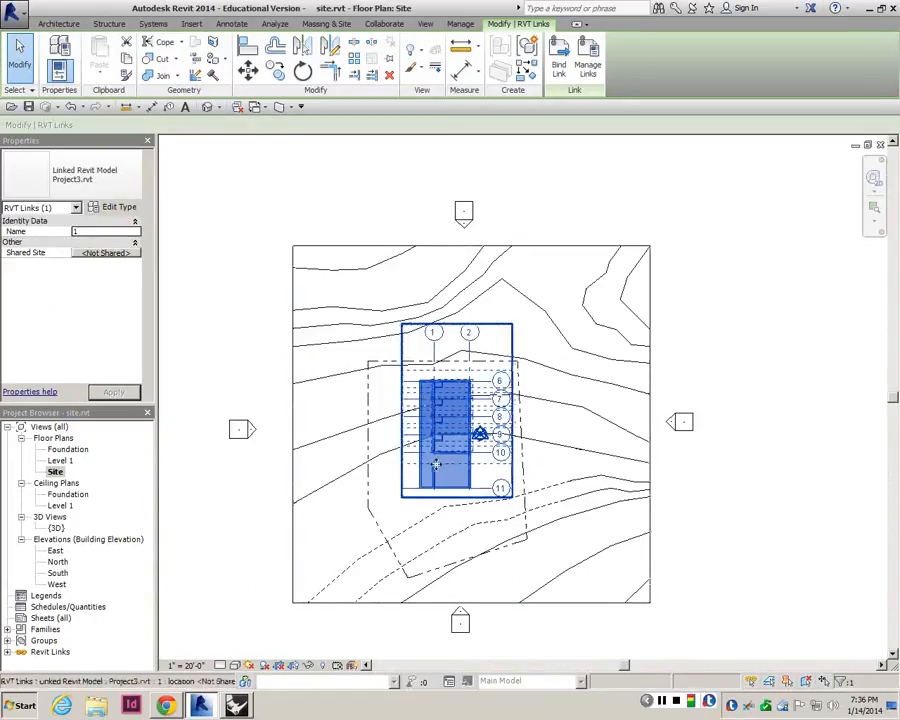
pyautogui.scroll(3, 435, 467)
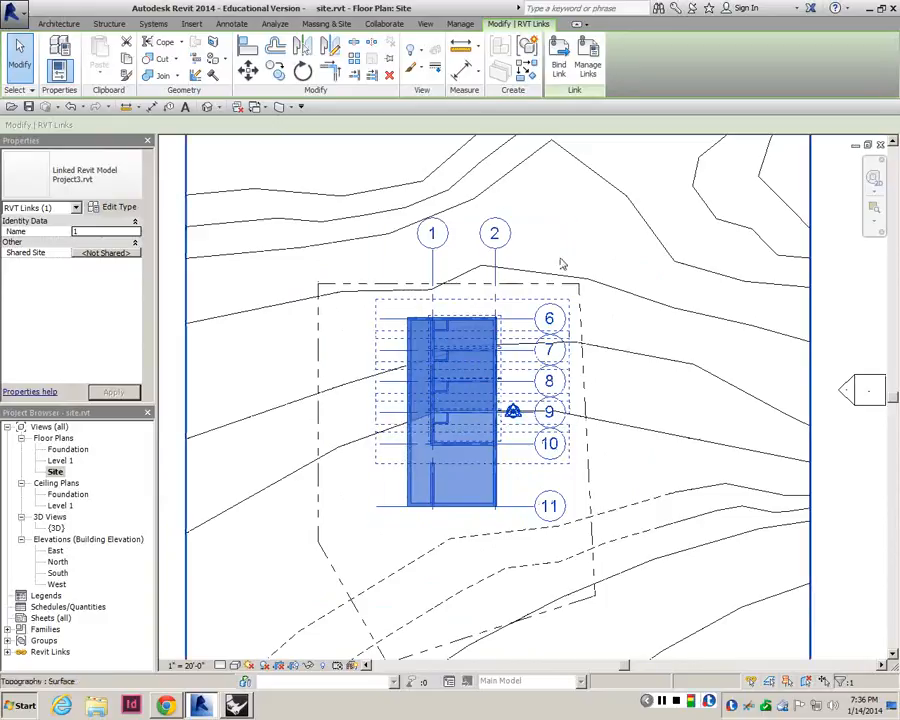
pyautogui.scroll(-2, 433, 462)
pyautogui.scroll(2, 463, 410)
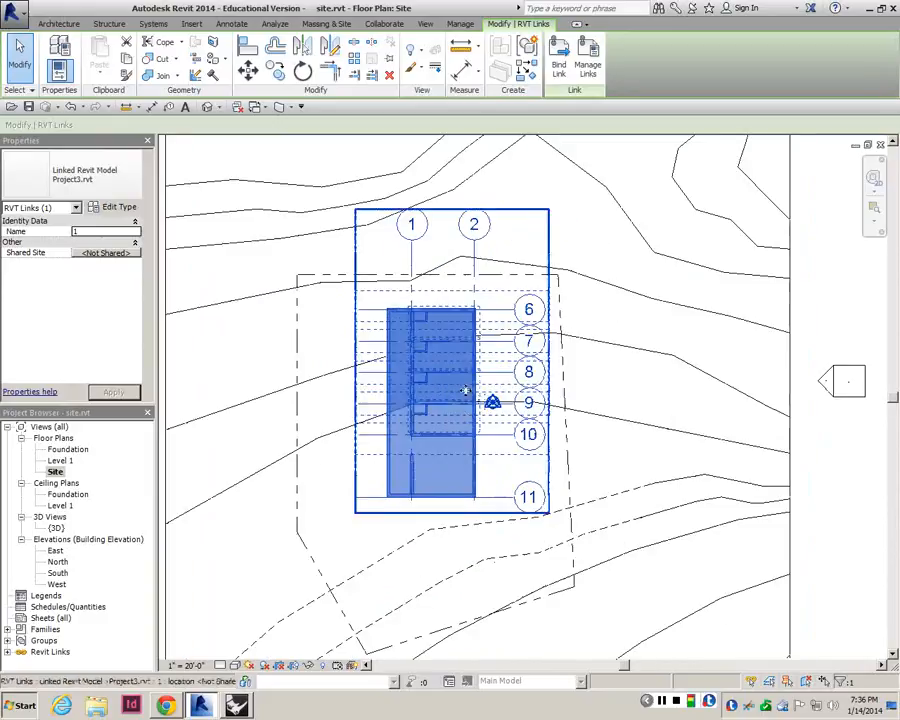
pyautogui.click(303, 74)
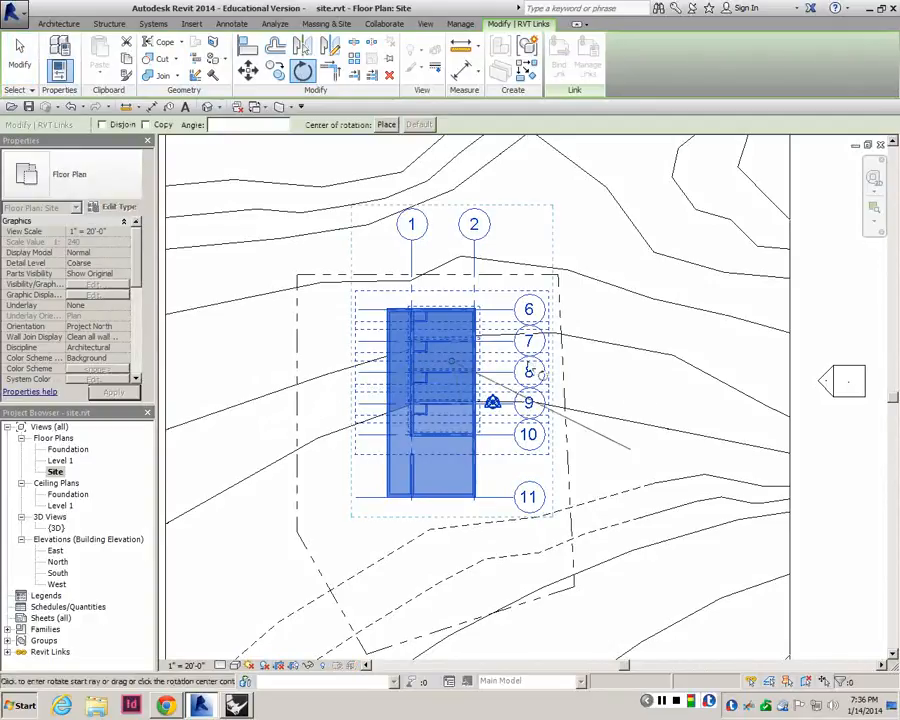
pyautogui.scroll(2, 465, 375)
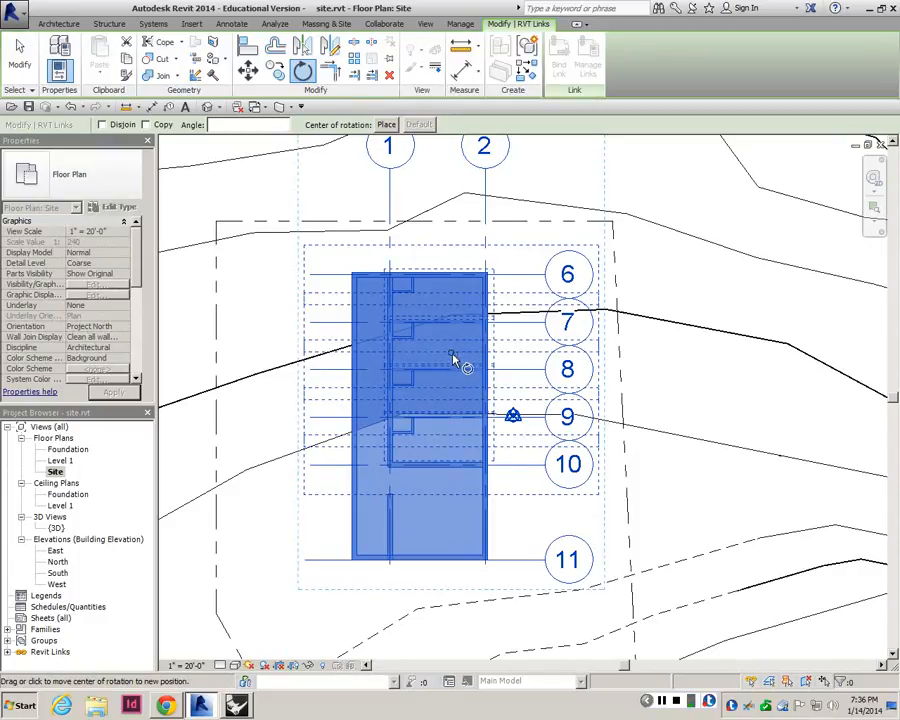
pyautogui.click(439, 392)
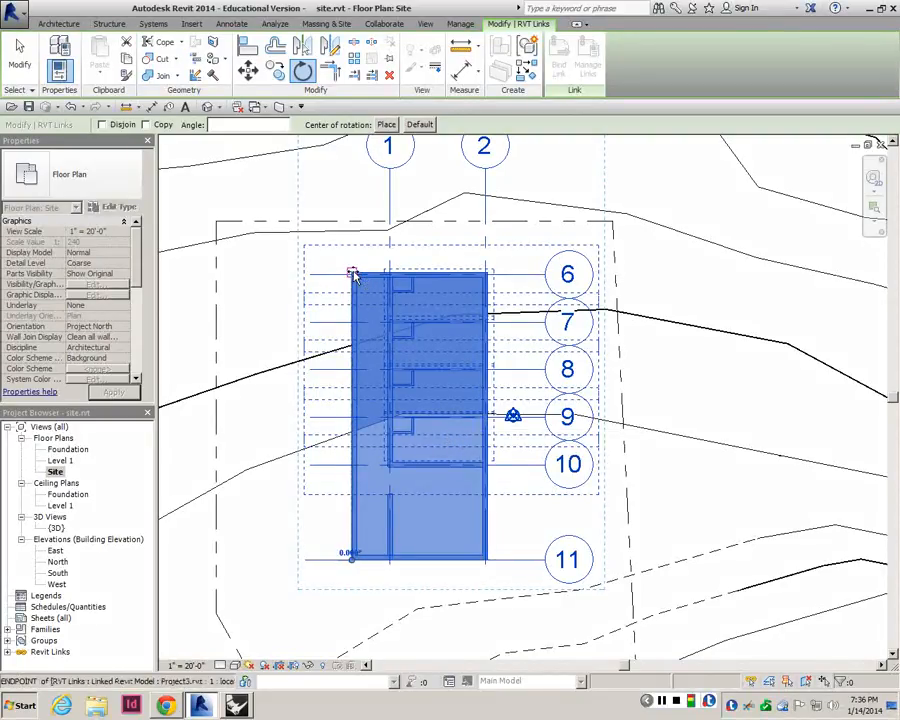
pyautogui.click(353, 273)
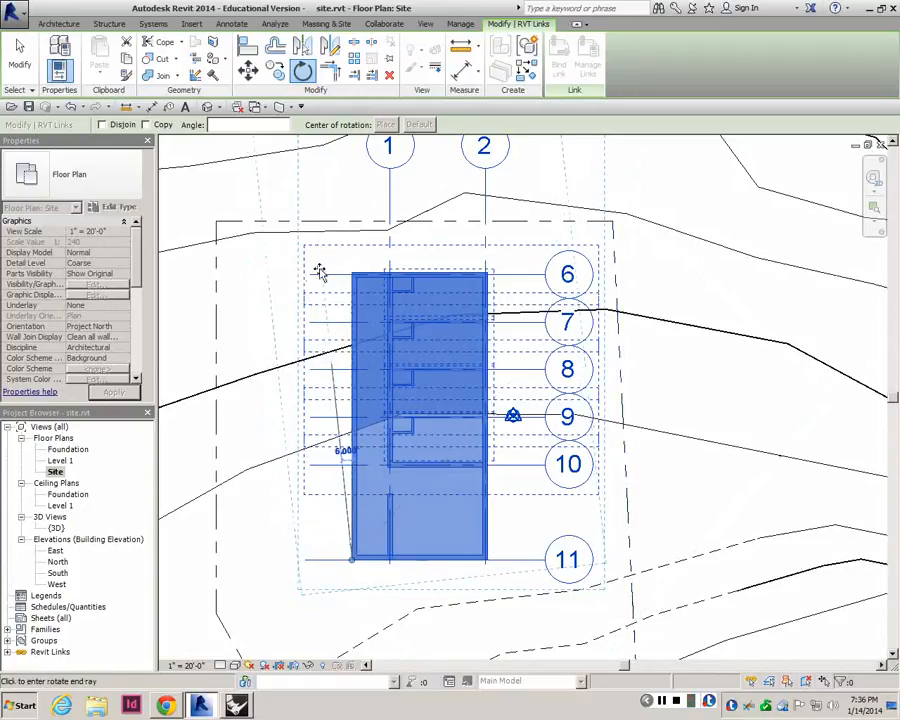
pyautogui.scroll(-1, 321, 195)
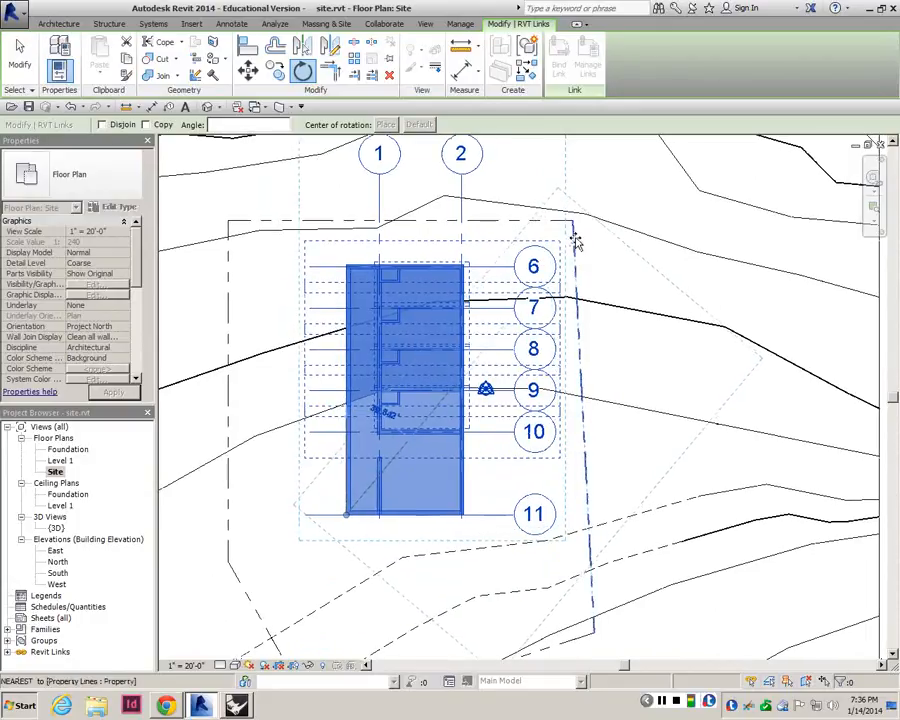
pyautogui.scroll(-1, 578, 268)
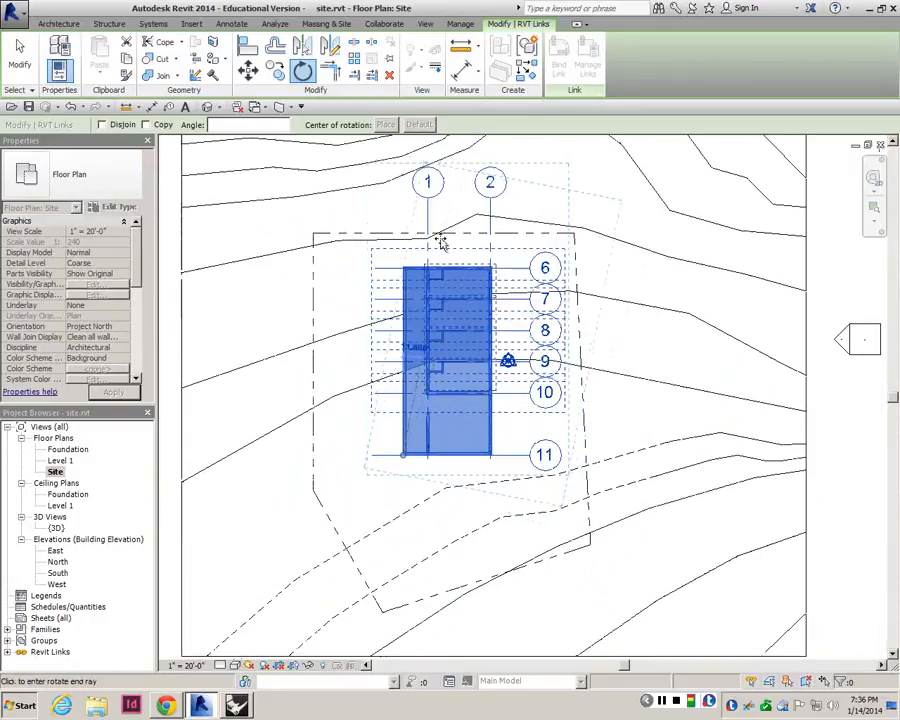
pyautogui.click(383, 195)
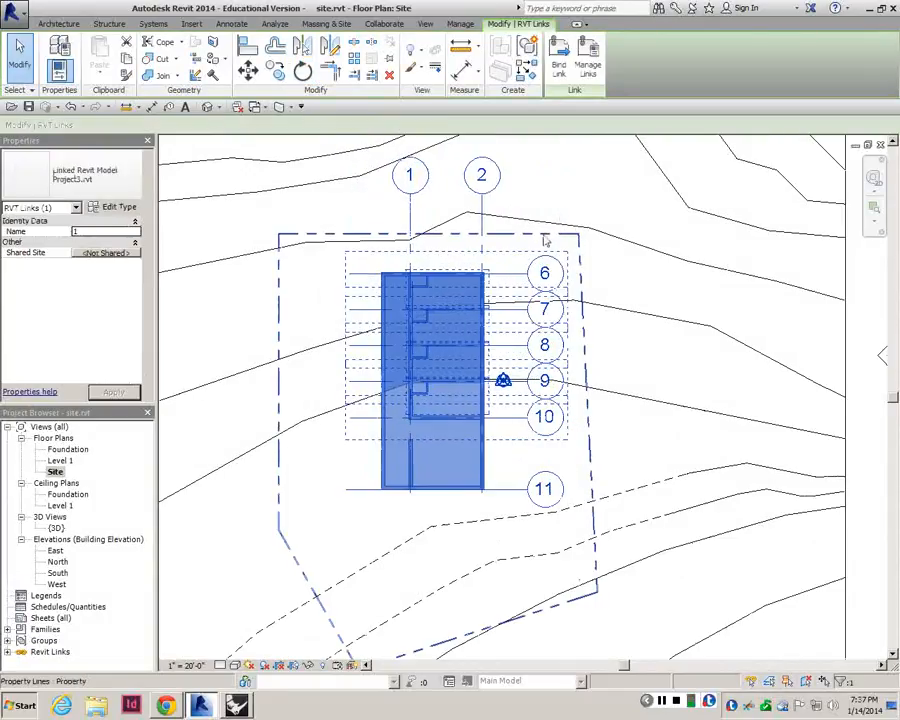
pyautogui.scroll(3, 545, 245)
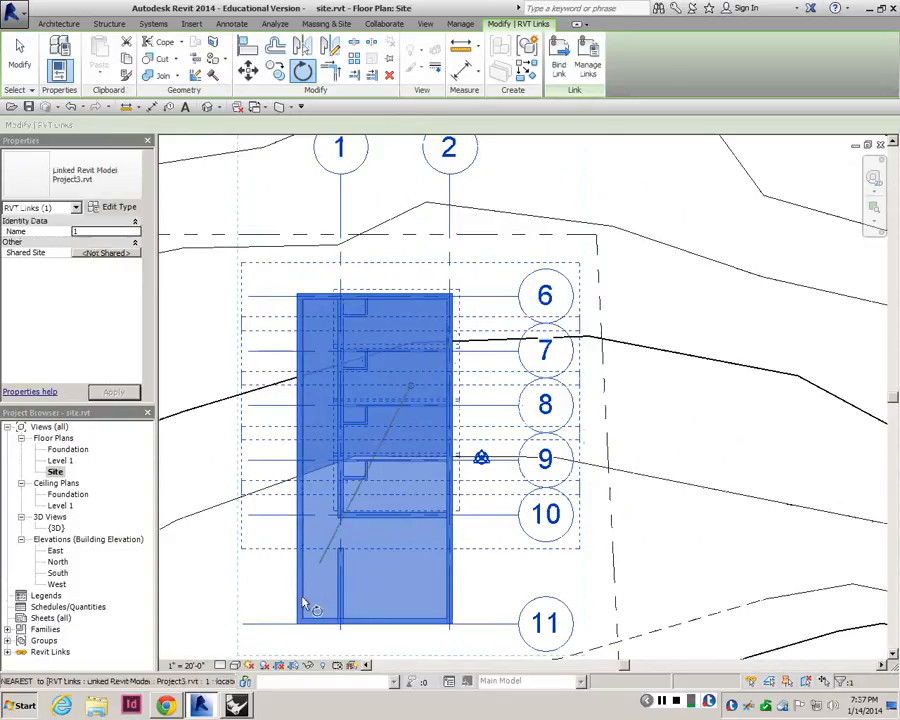
pyautogui.press('r')
pyautogui.press('o')
pyautogui.moveTo(416, 455); pyautogui.dragTo(452, 625)
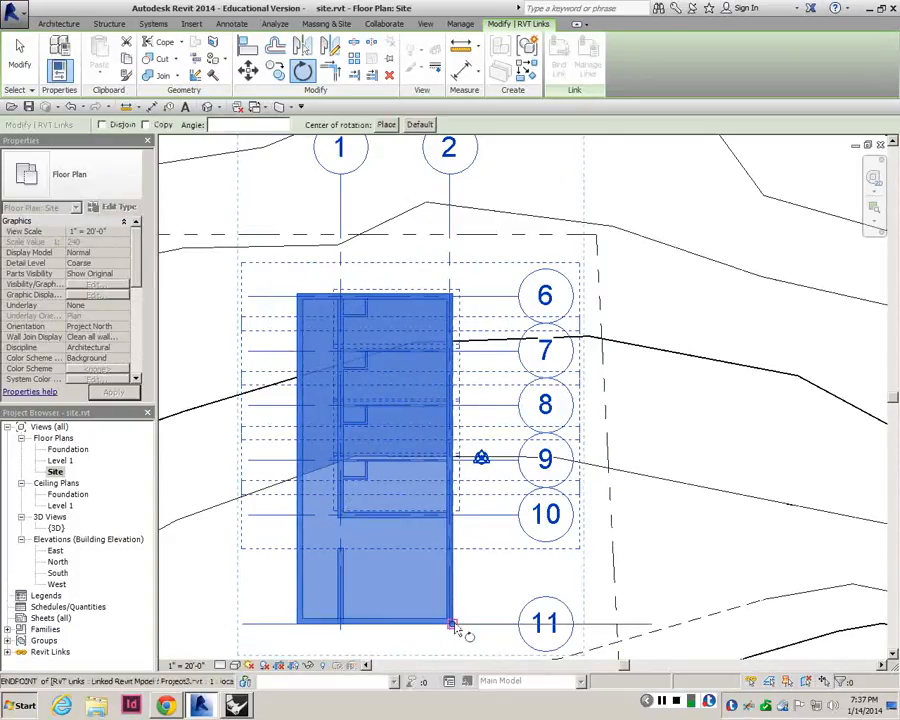
pyautogui.click(424, 229)
pyautogui.press('Escape')
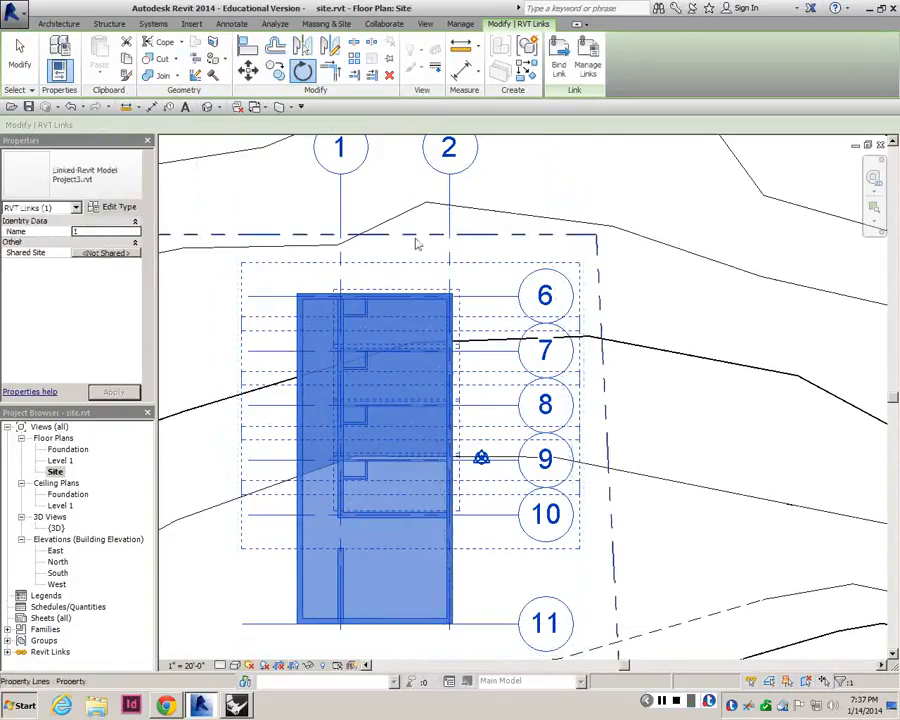
# - Try to rotate the linked building about 7° counterclockwise around a point near its southeast corner
pyautogui.scroll(-3, 417, 243)
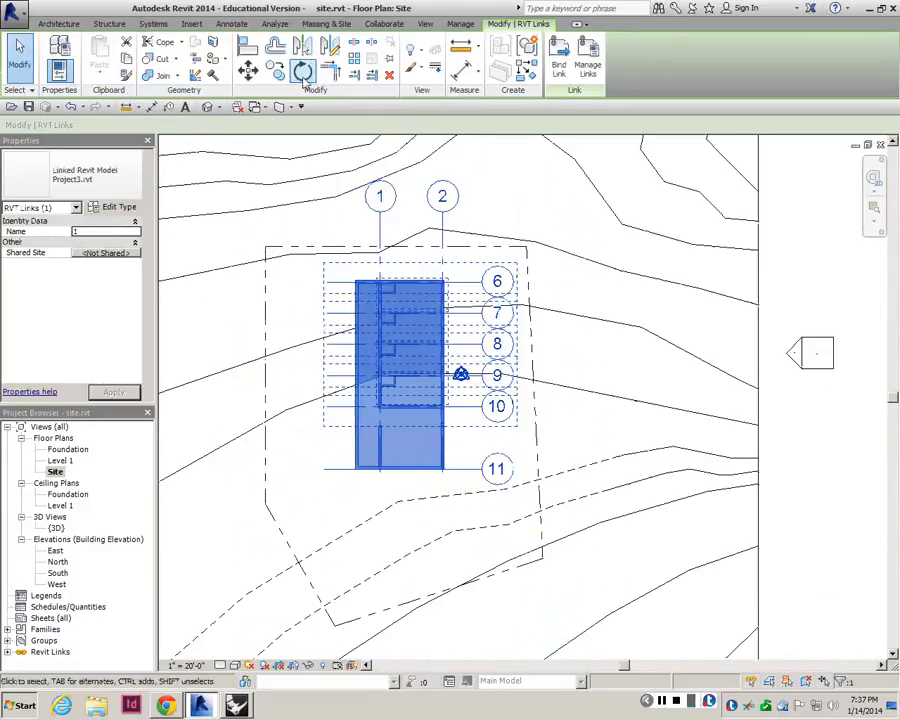
pyautogui.click(303, 72)
pyautogui.scroll(2, 463, 396)
pyautogui.moveTo(400, 302); pyautogui.dragTo(432, 199)
pyautogui.scroll(-4, 416, 272)
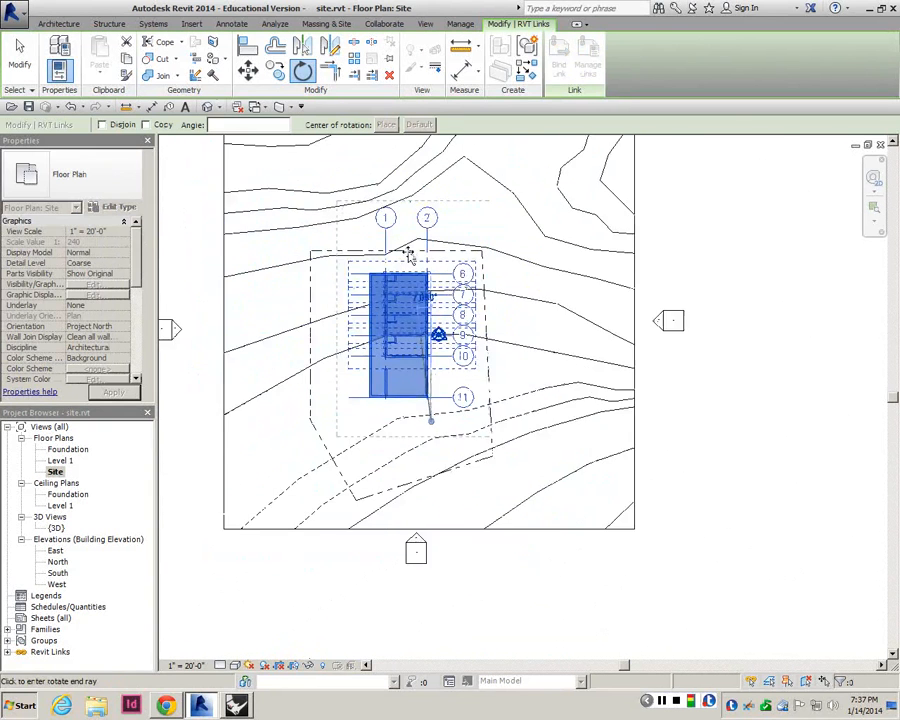
pyautogui.scroll(4, 417, 268)
pyautogui.click(419, 318)
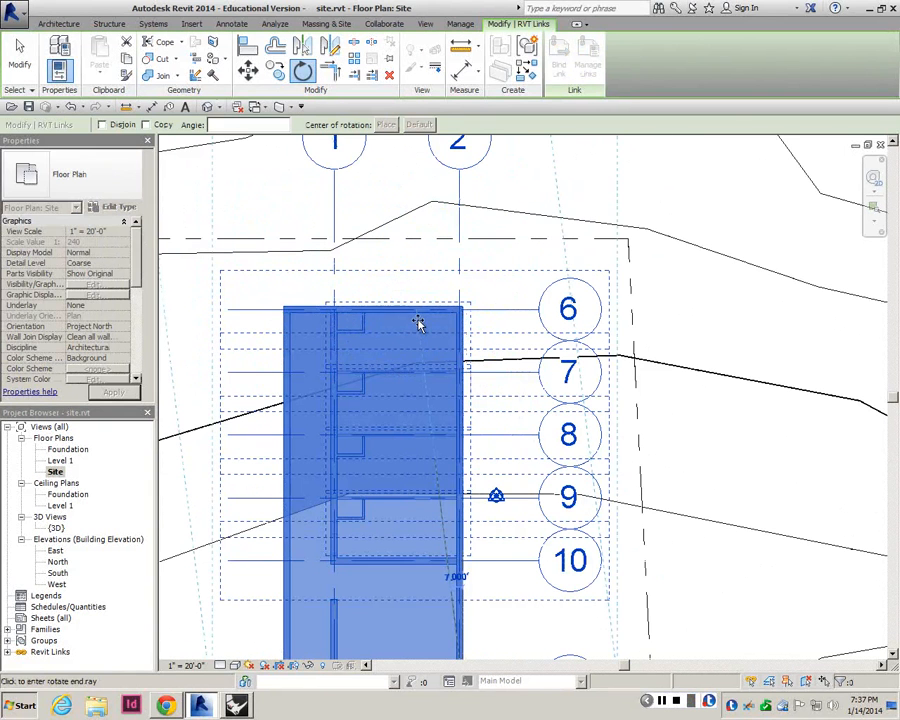
pyautogui.click(419, 322)
pyautogui.scroll(-5, 425, 330)
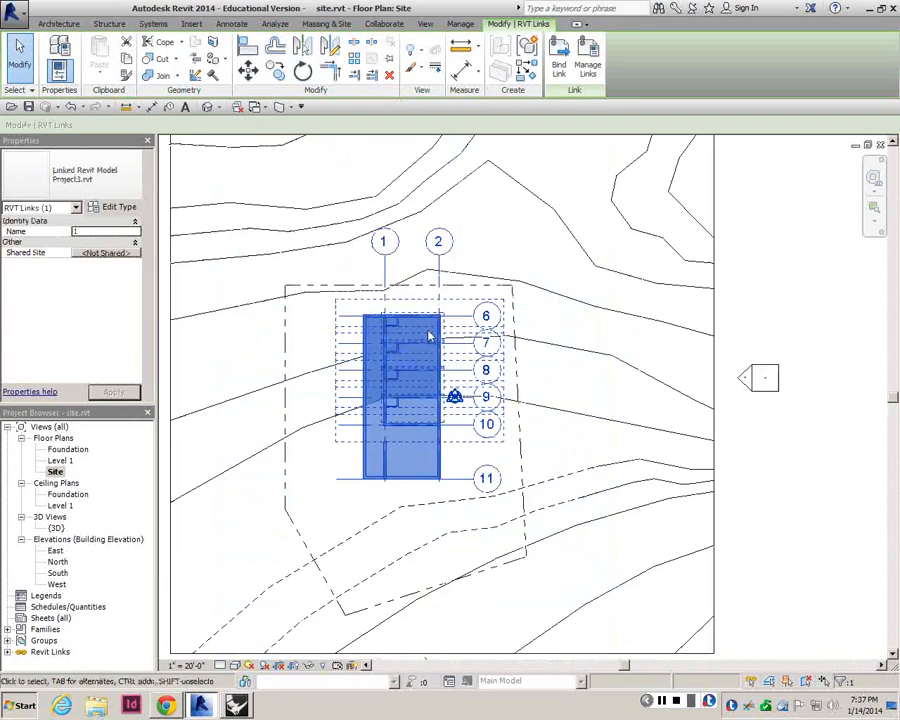
pyautogui.scroll(2, 409, 284)
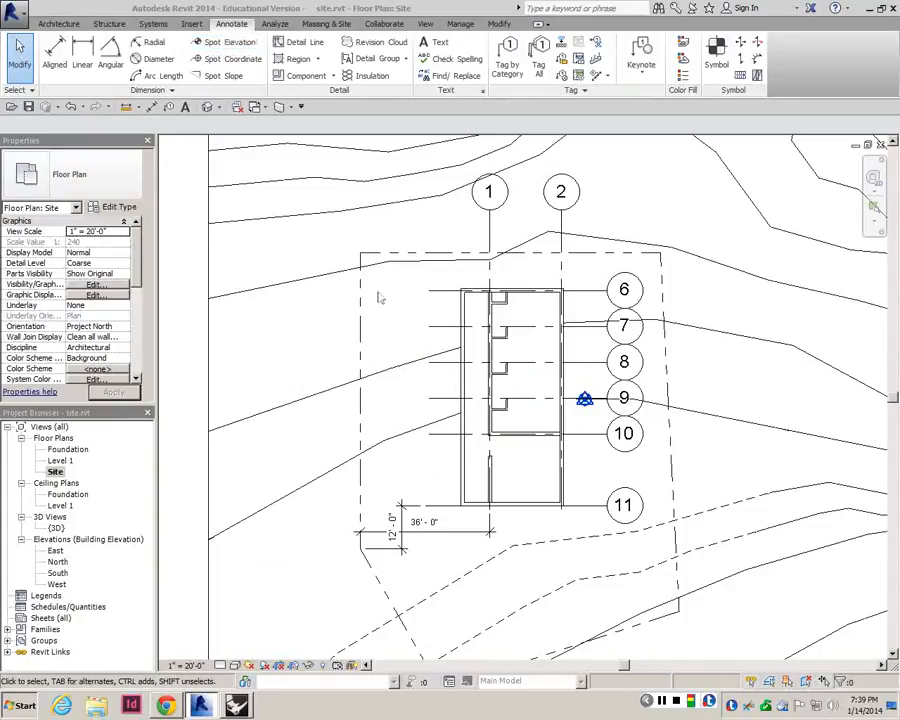
# - Place a spot elevation with a leader at the southwest corner of the linked building in the Site plan
pyautogui.scroll(-4, 295, 309)
pyautogui.scroll(3, 385, 255)
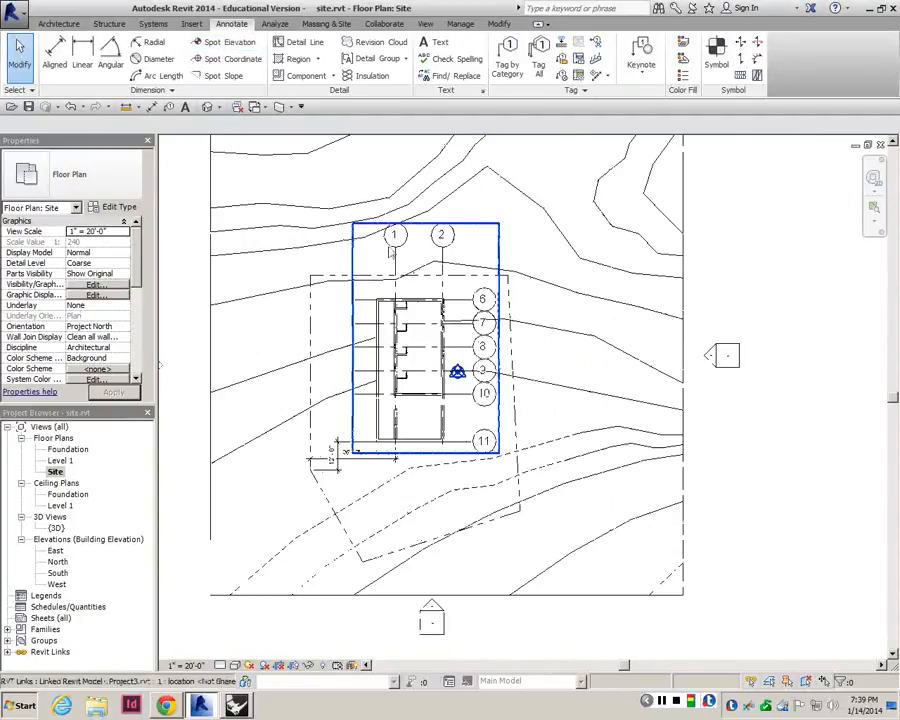
pyautogui.scroll(-2, 391, 250)
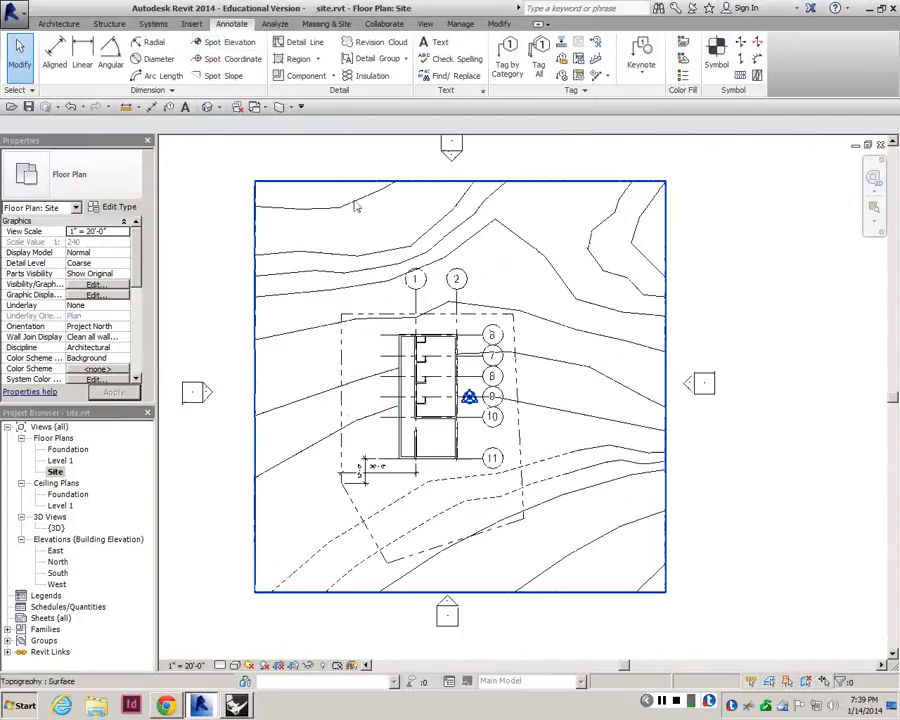
pyautogui.click(226, 44)
pyautogui.scroll(4, 434, 488)
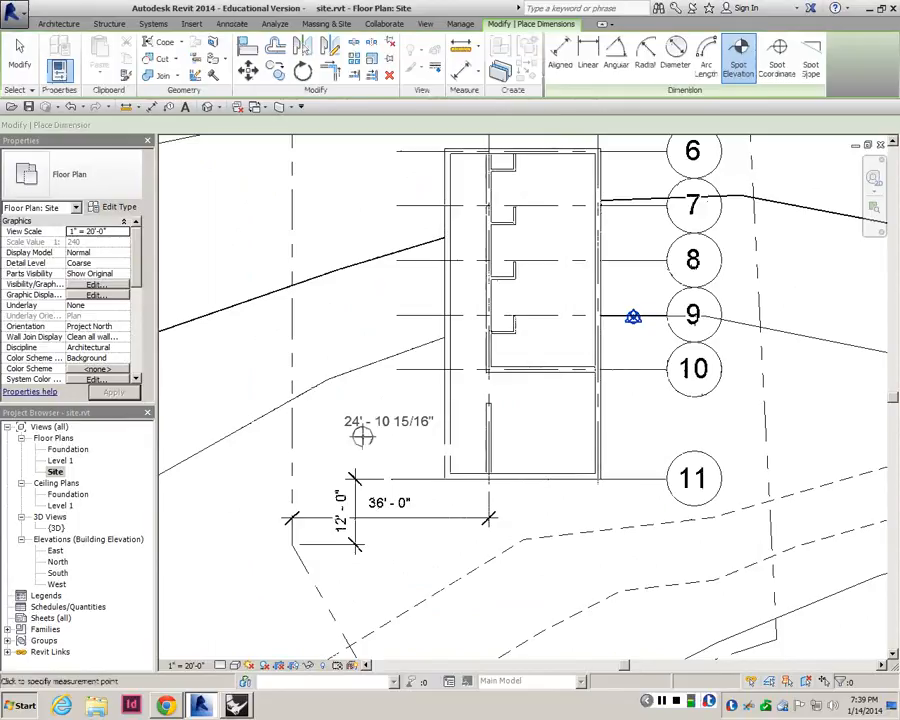
pyautogui.click(446, 478)
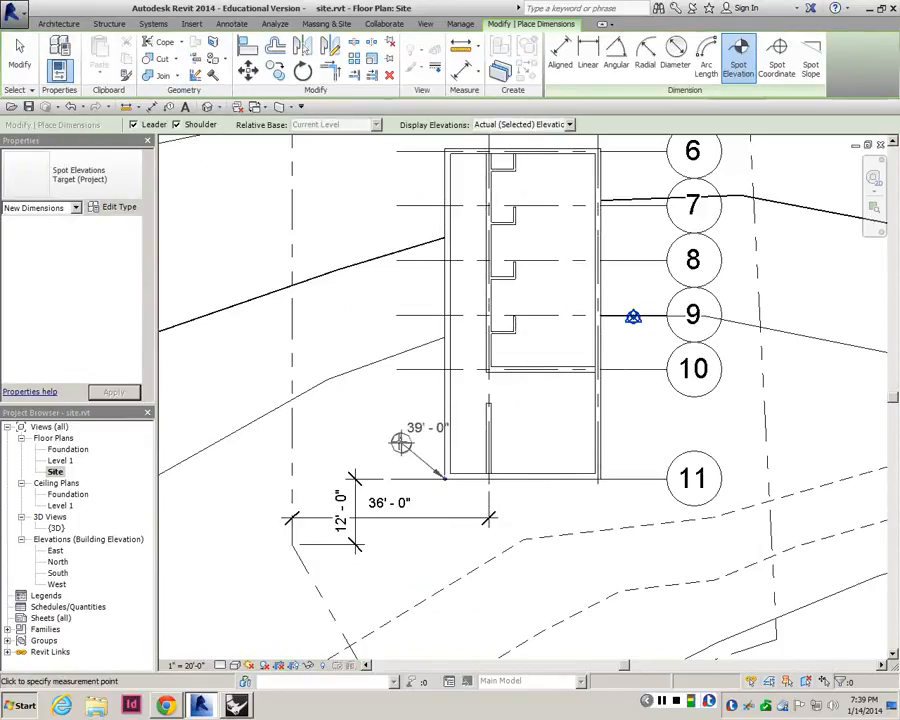
pyautogui.click(337, 442)
pyautogui.scroll(-3, 355, 432)
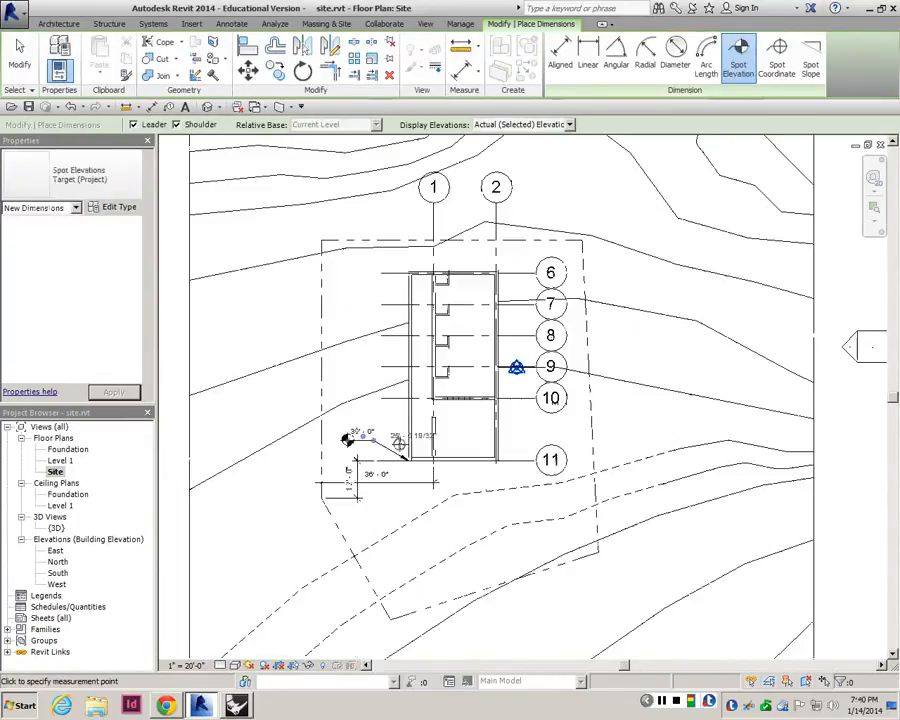
# - Place a spot elevation on the topography just east of the property line, between grids 10 and 11
pyautogui.scroll(1, 403, 432)
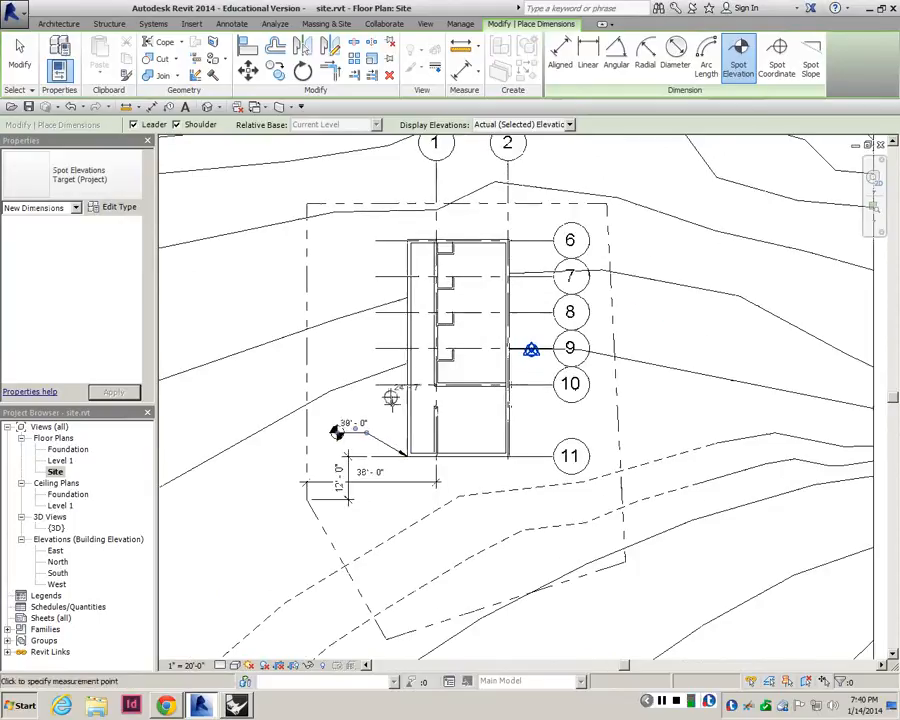
pyautogui.scroll(-2, 392, 401)
pyautogui.scroll(1, 520, 420)
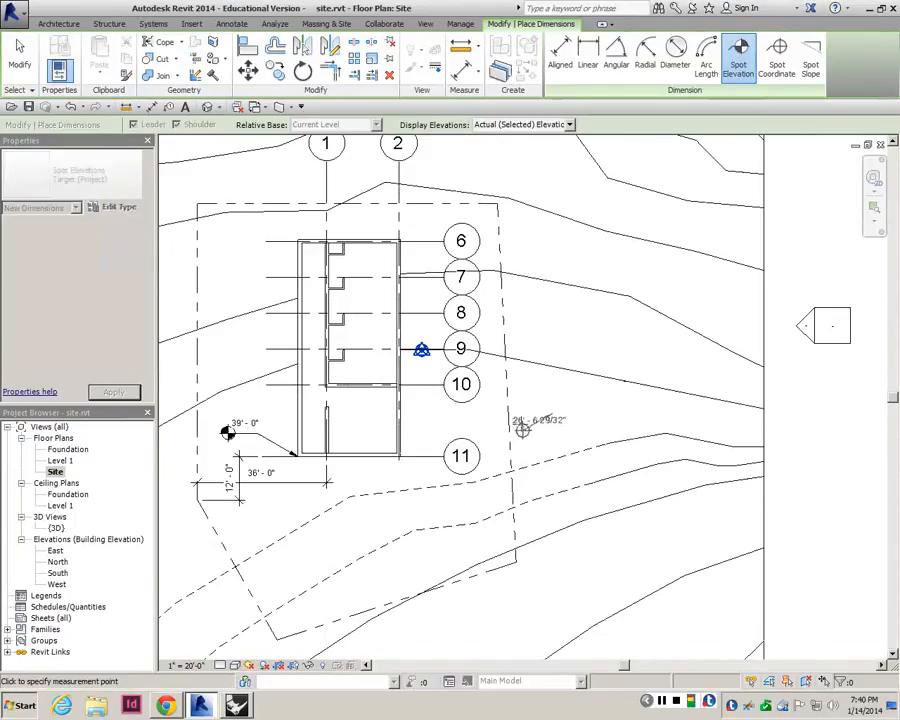
pyautogui.click(518, 396)
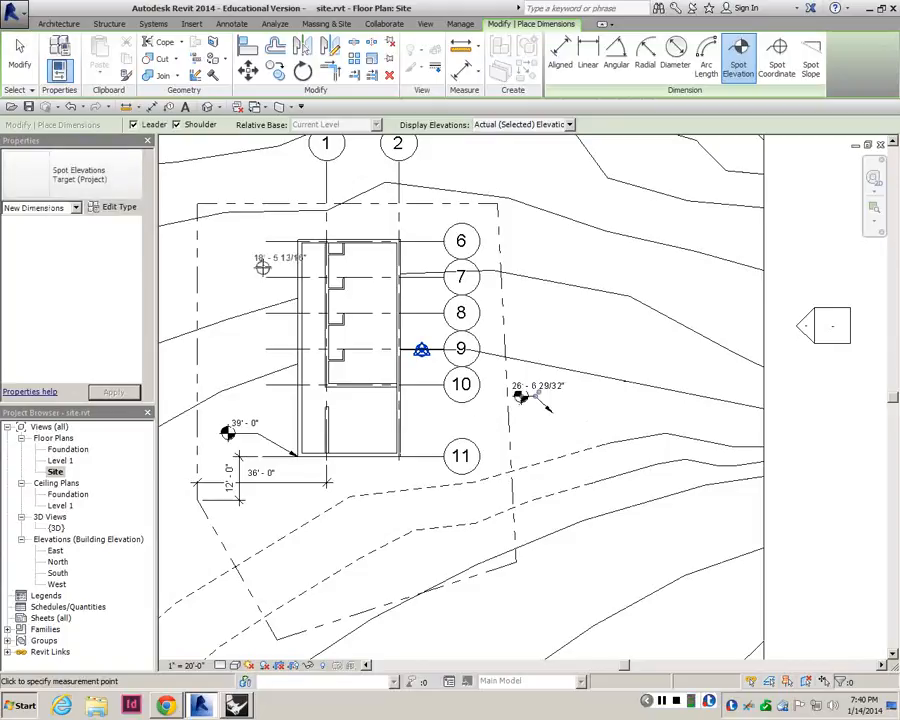
# - Place a spot coordinate with a leader at the intersection of grids 1 and 11 on the building's south edge
pyautogui.click(788, 82)
pyautogui.scroll(5, 258, 483)
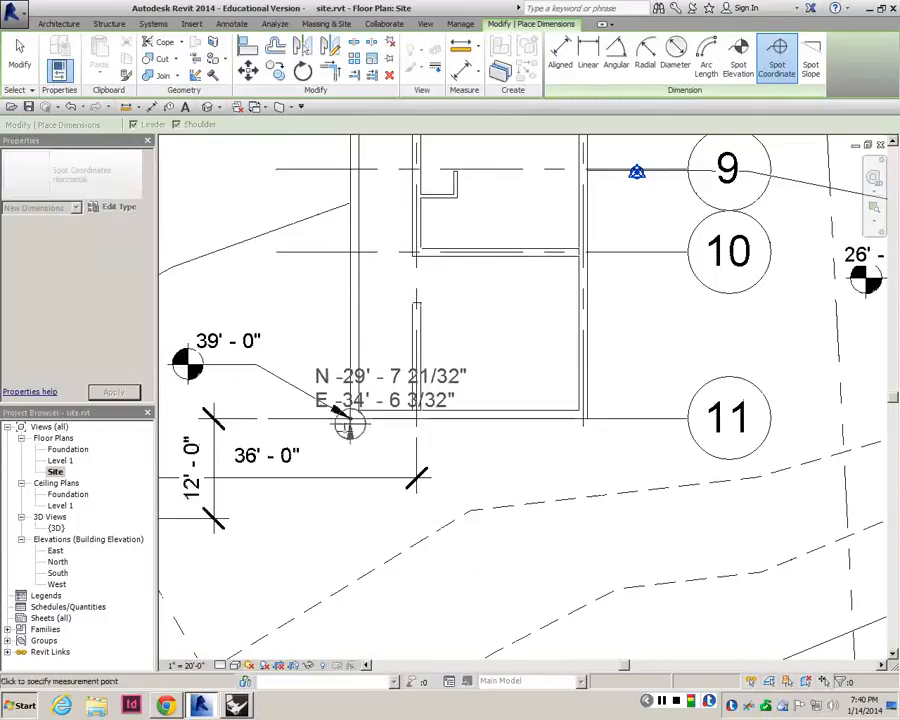
pyautogui.scroll(-3, 368, 548)
pyautogui.scroll(5, 370, 553)
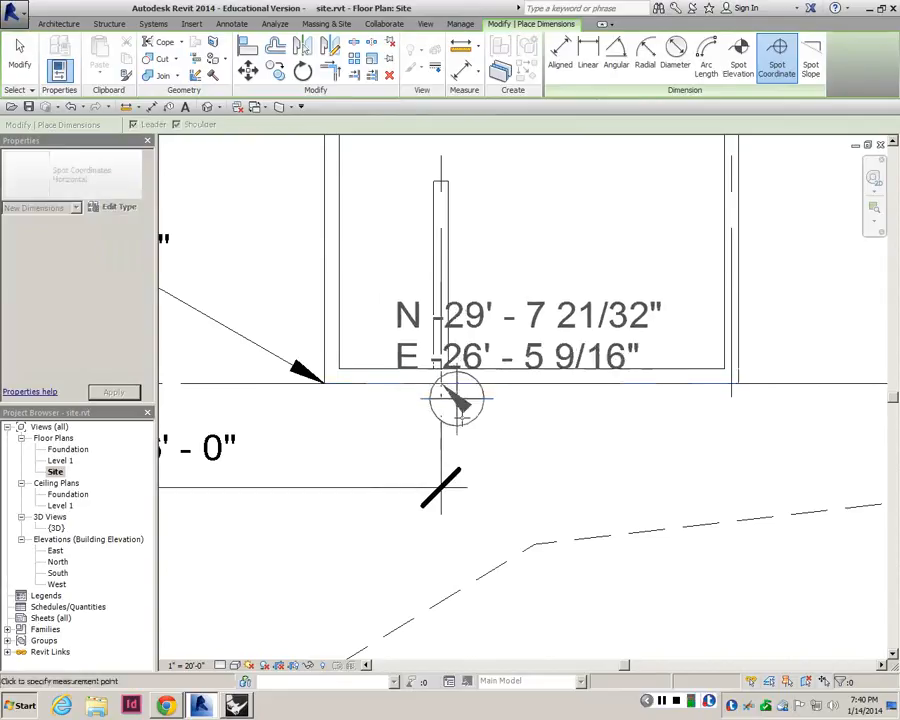
pyautogui.scroll(-3, 520, 465)
pyautogui.click(568, 459)
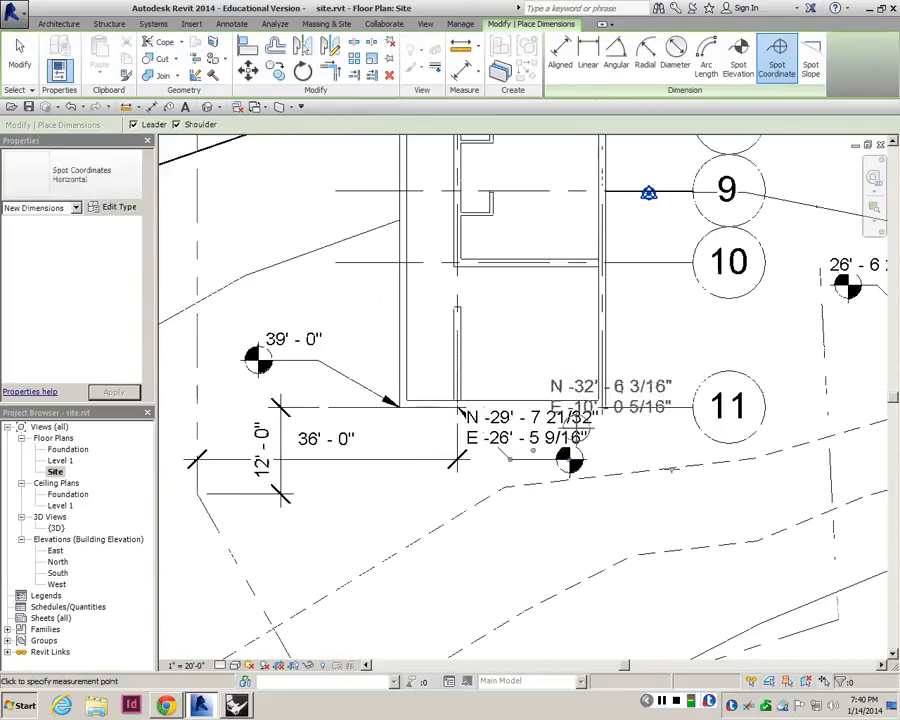
pyautogui.press('Escape')
# - Reposition the spot coordinate's end and leader elbow southeast of the building so its text clears the leader arrow
pyautogui.scroll(2, 588, 462)
pyautogui.click(566, 462)
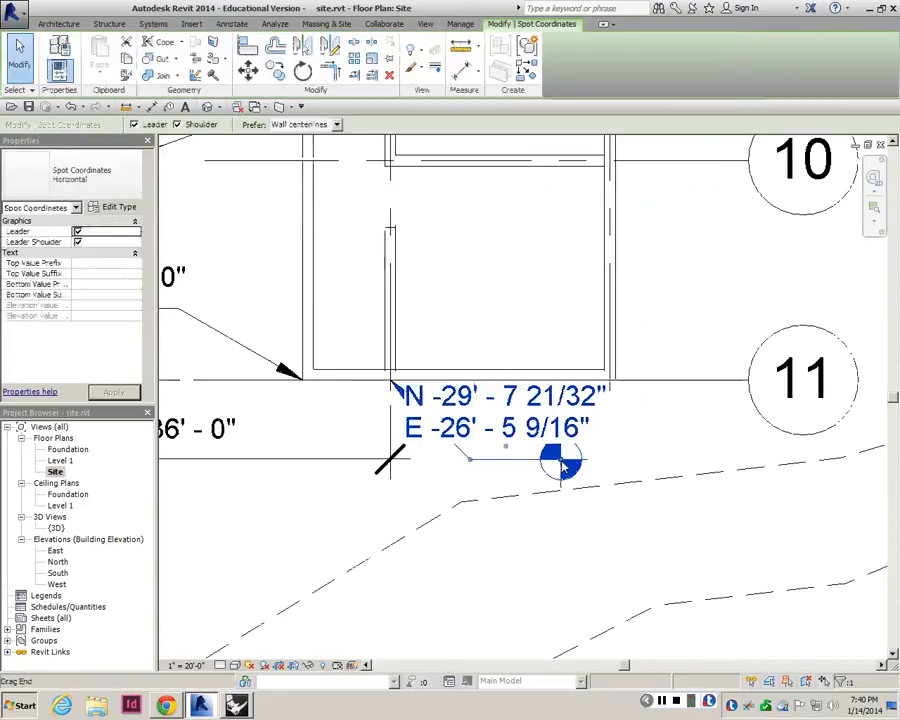
pyautogui.moveTo(563, 465); pyautogui.dragTo(668, 463)
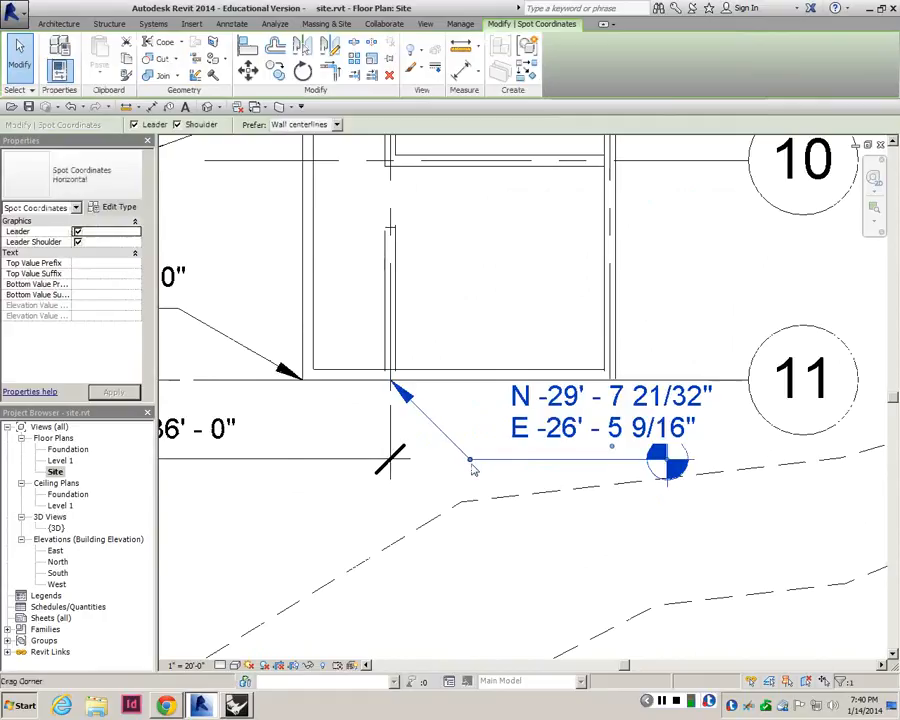
pyautogui.moveTo(470, 460); pyautogui.dragTo(487, 527)
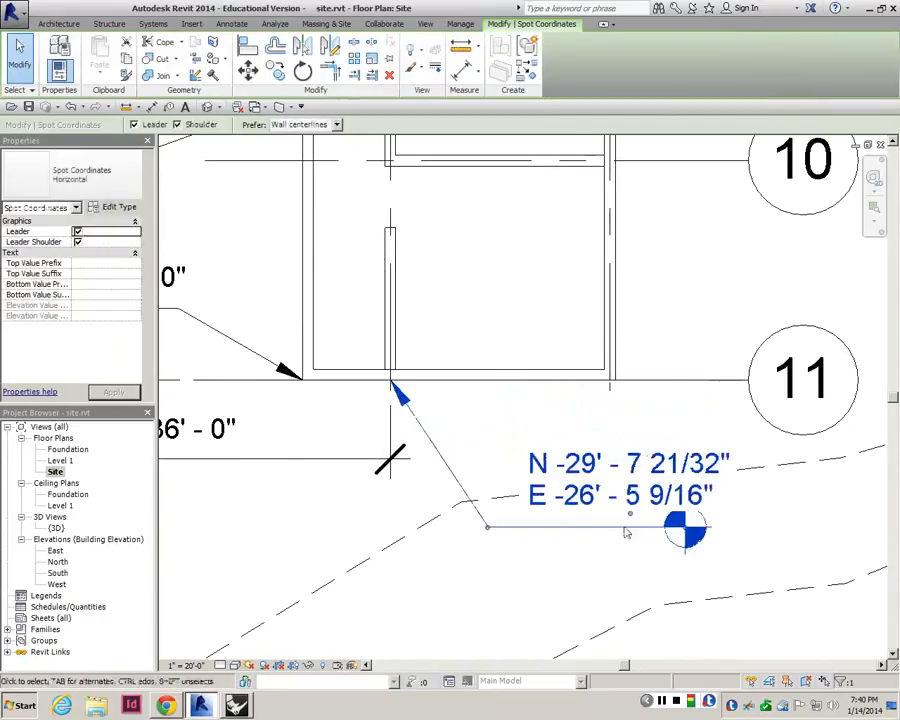
pyautogui.press('Escape')
pyautogui.scroll(-3, 472, 538)
pyautogui.scroll(-1, 510, 530)
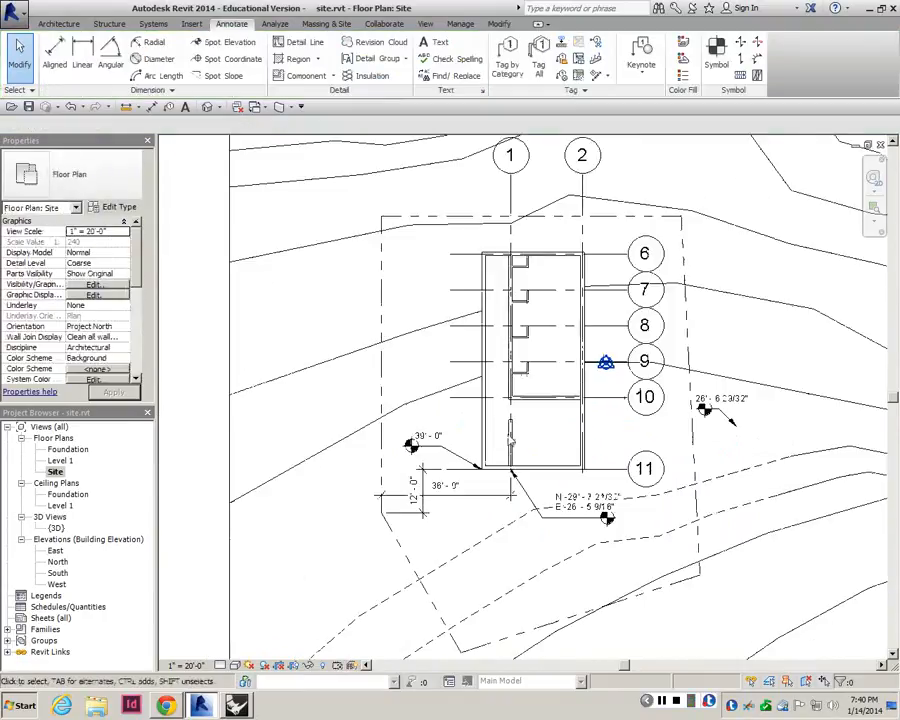
# - Place three spot slopes on the topography: west of the property line, east of it, and near the site's southeast corner
pyautogui.click(241, 84)
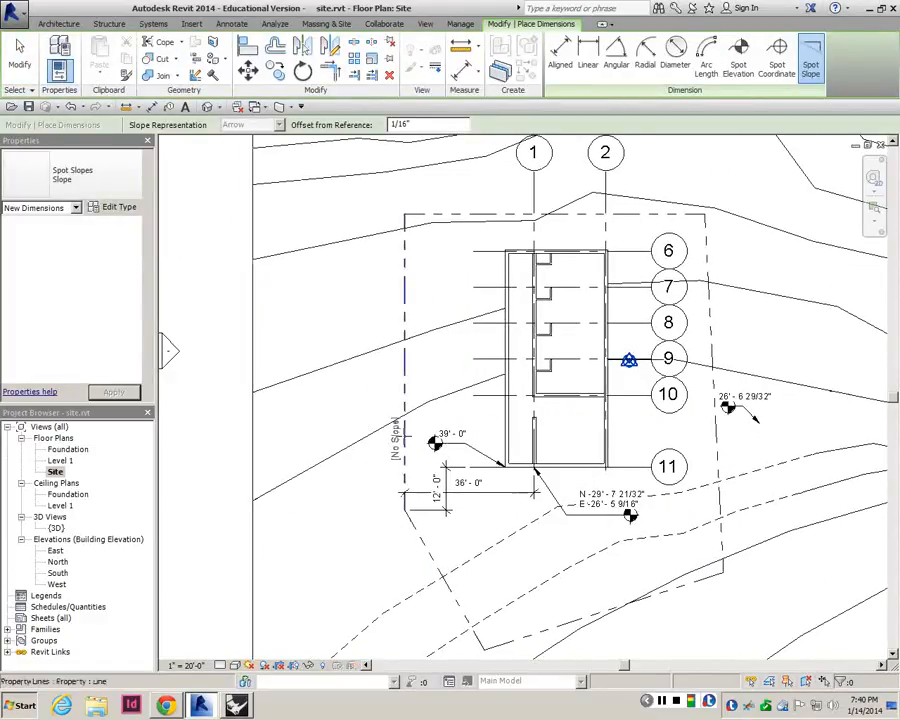
pyautogui.click(381, 406)
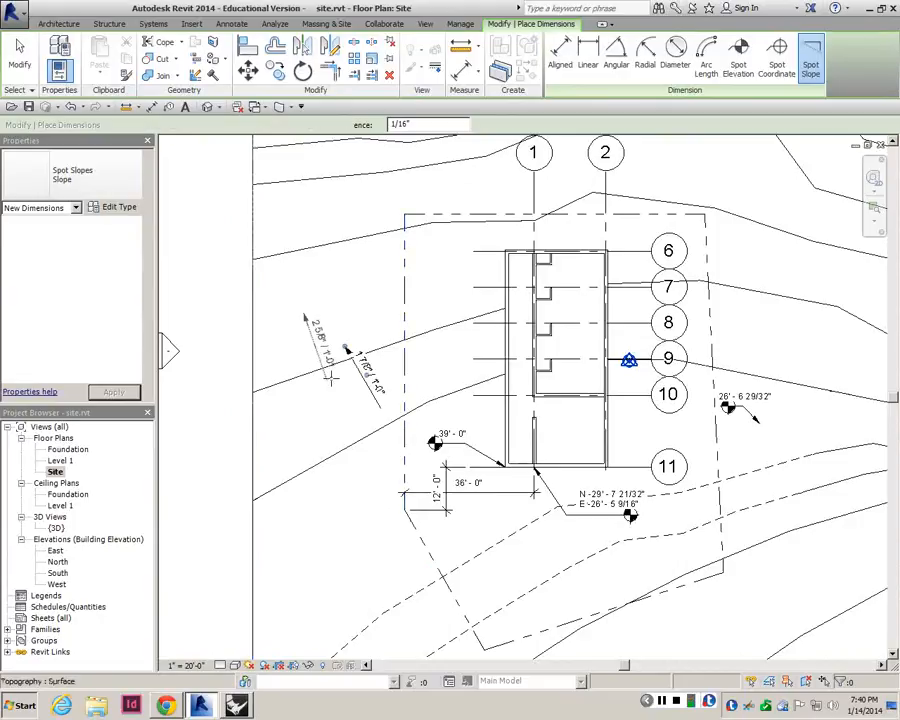
pyautogui.scroll(-1, 443, 415)
pyautogui.click(709, 365)
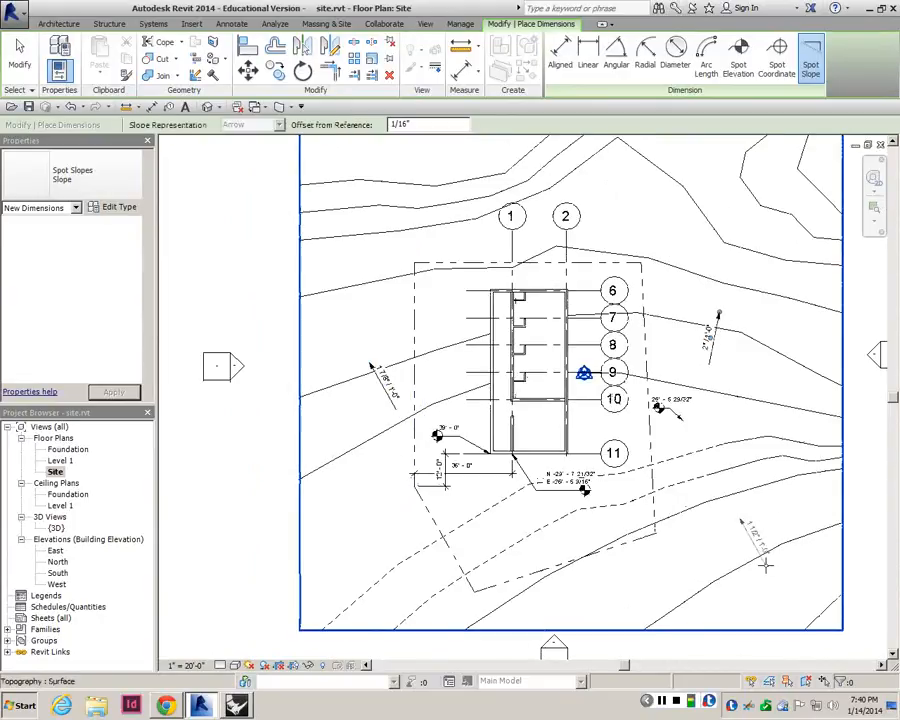
pyautogui.click(765, 564)
pyautogui.press('Escape')
pyautogui.scroll(-1, 601, 460)
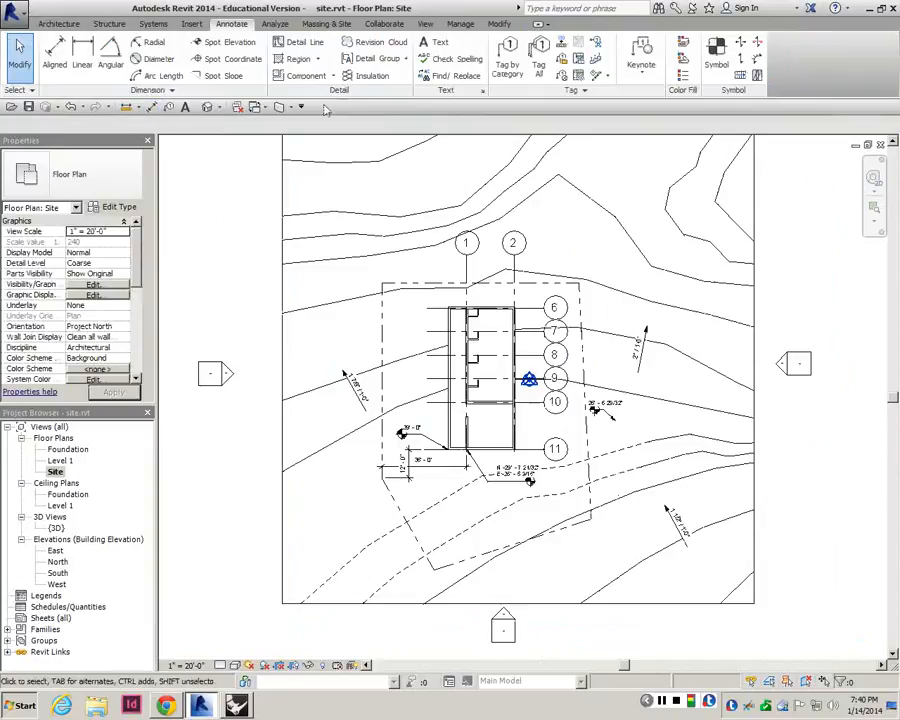
# - Label the contour beside the southeast spot slope by drawing a short contour-label line across it
pyautogui.click(74, 25)
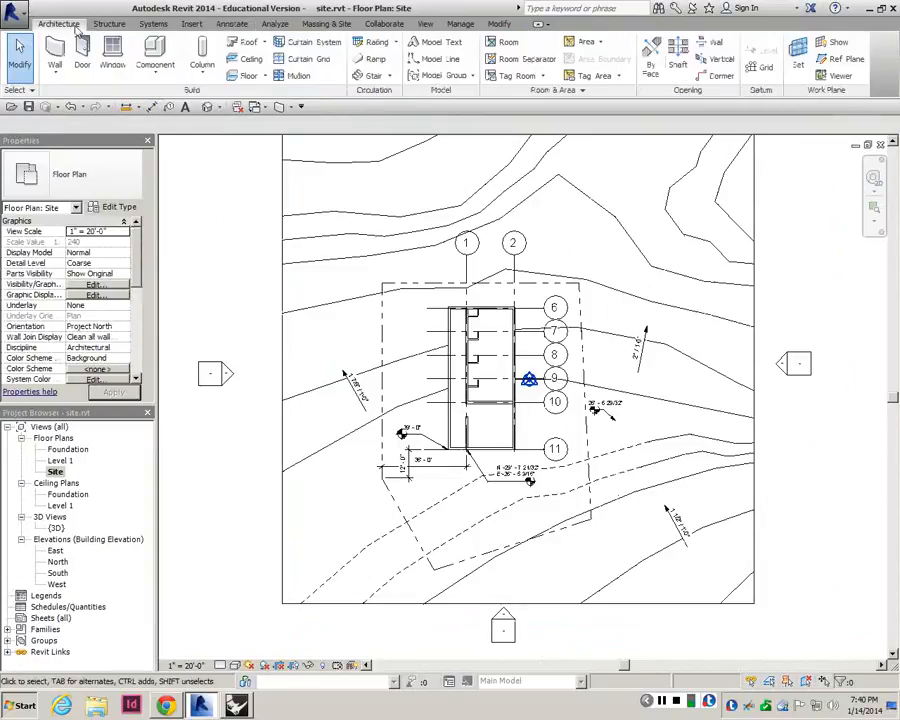
pyautogui.click(327, 24)
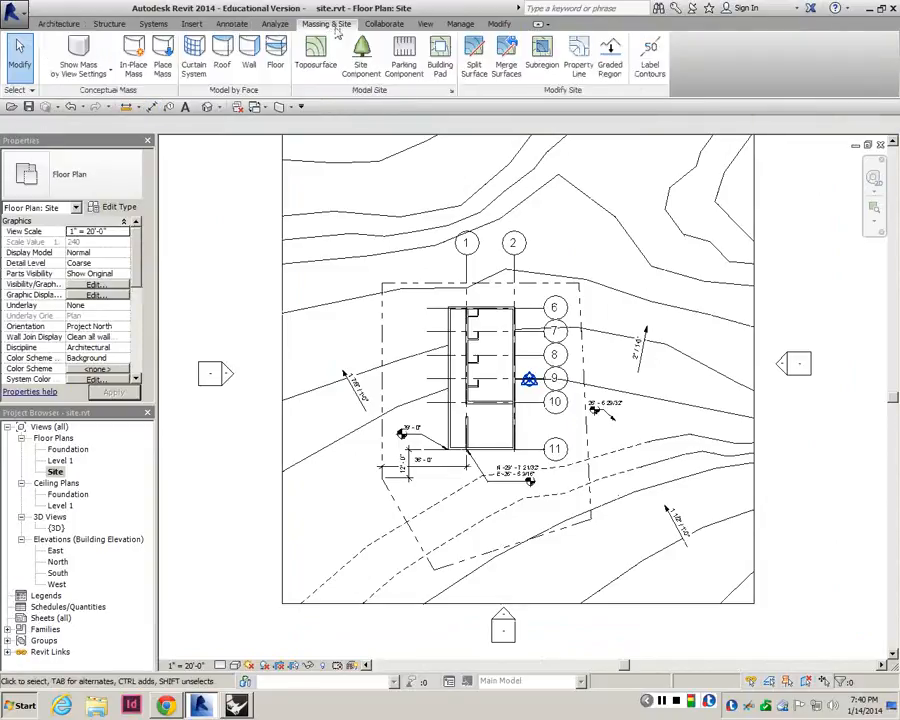
pyautogui.click(650, 70)
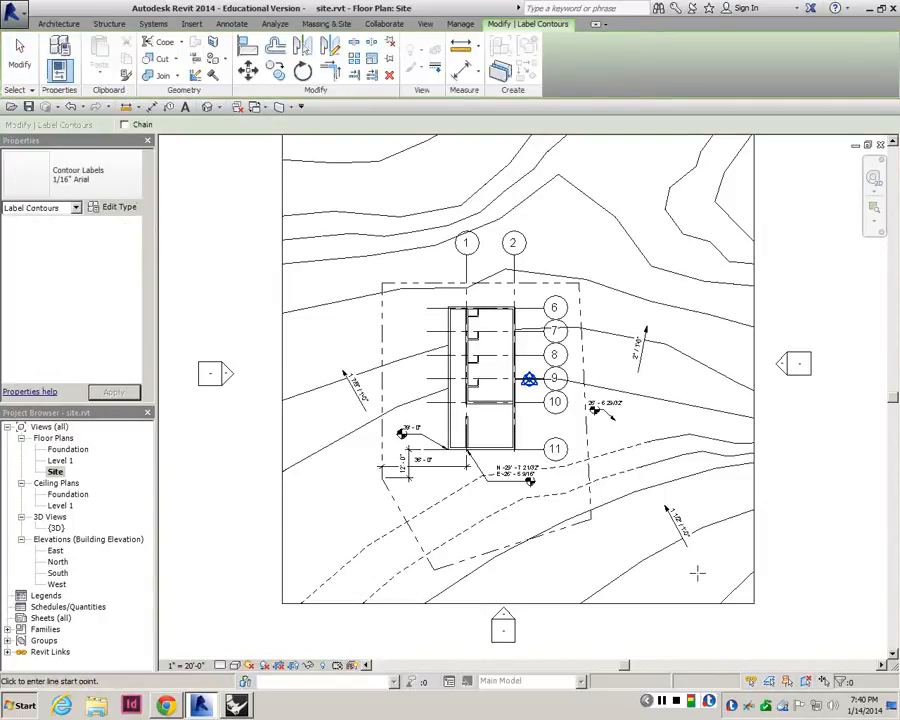
pyautogui.scroll(3, 700, 580)
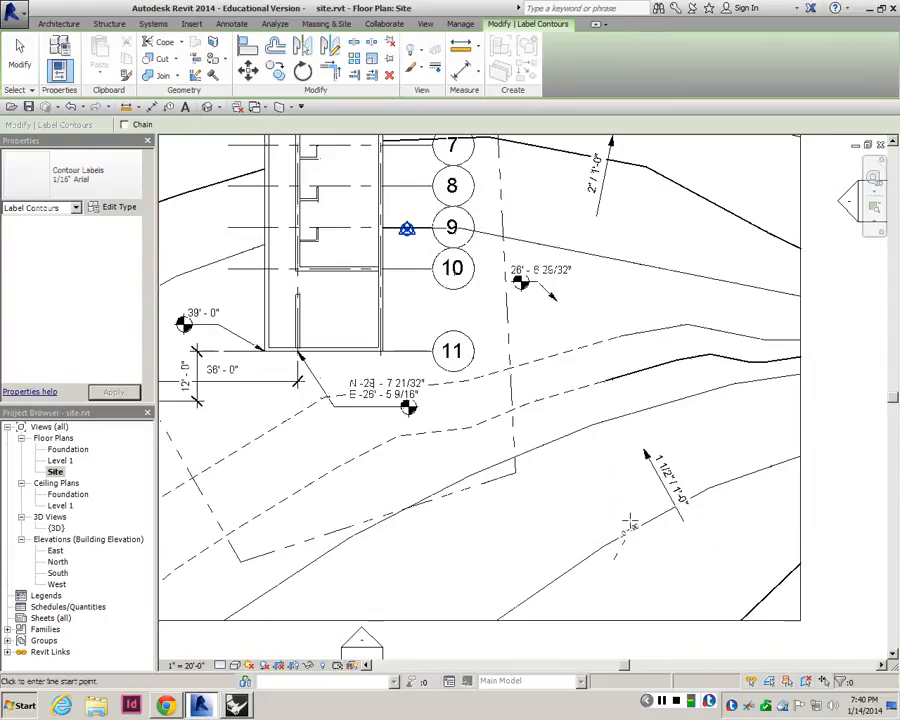
pyautogui.scroll(2, 631, 527)
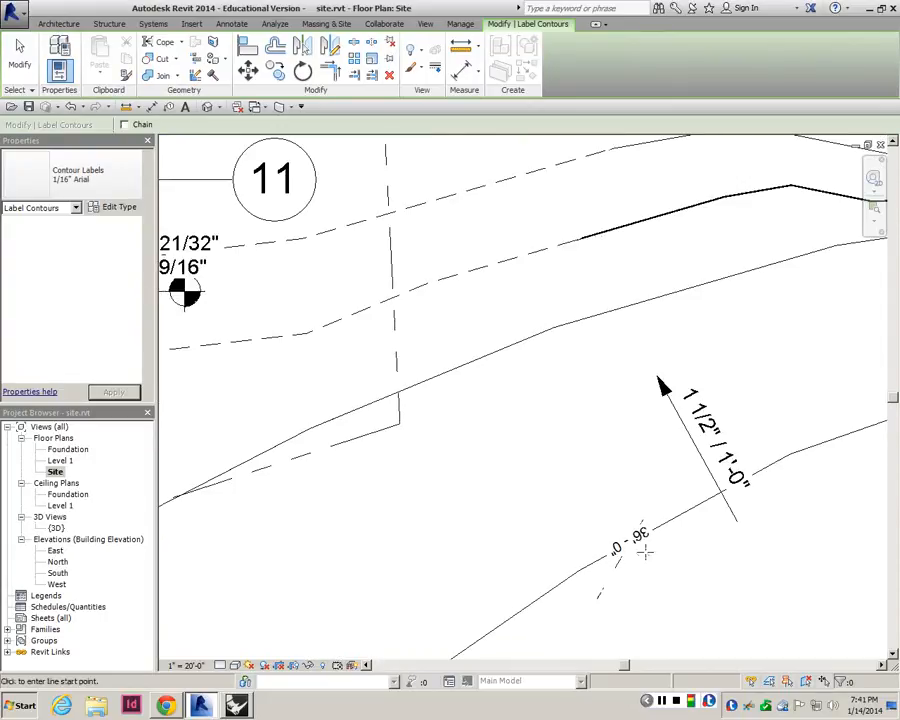
# - Label the contours along the site's east edge by drawing a long, nearly vertical contour-label line across them
pyautogui.scroll(-2, 598, 566)
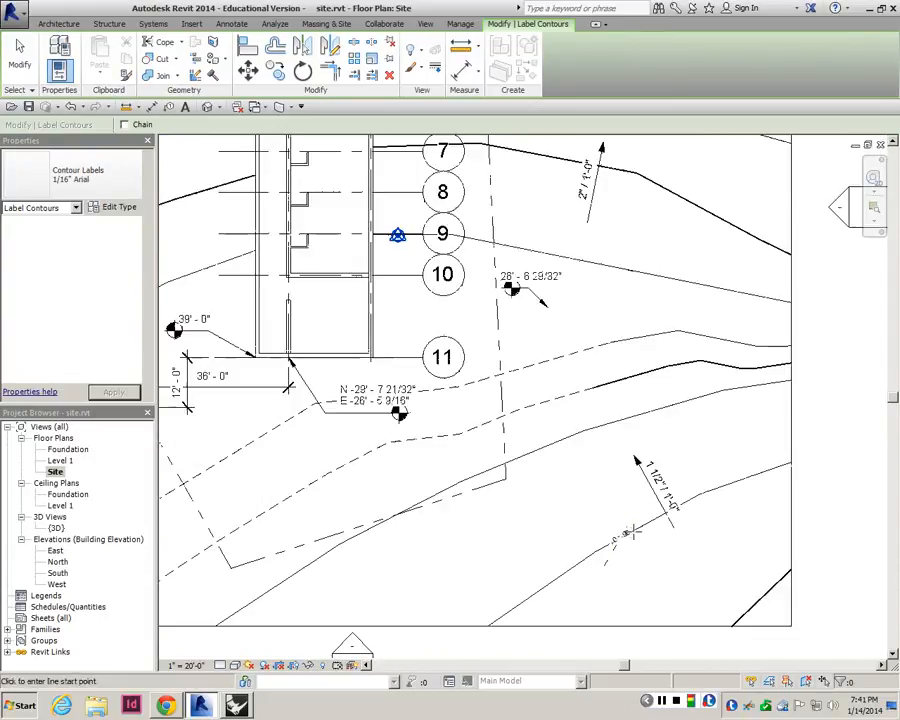
pyautogui.scroll(-2, 588, 533)
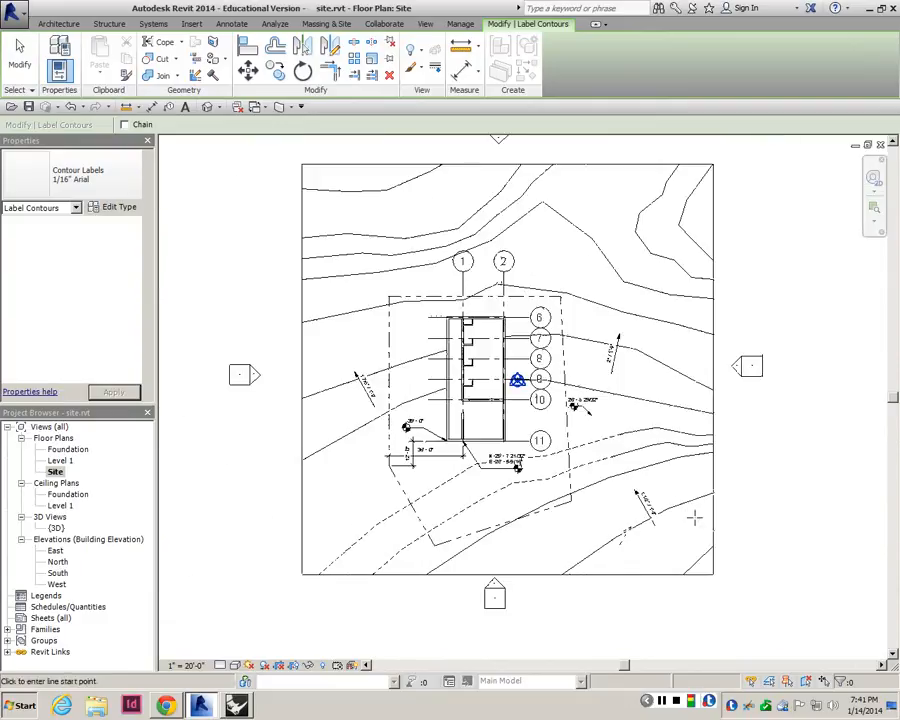
pyautogui.click(694, 524)
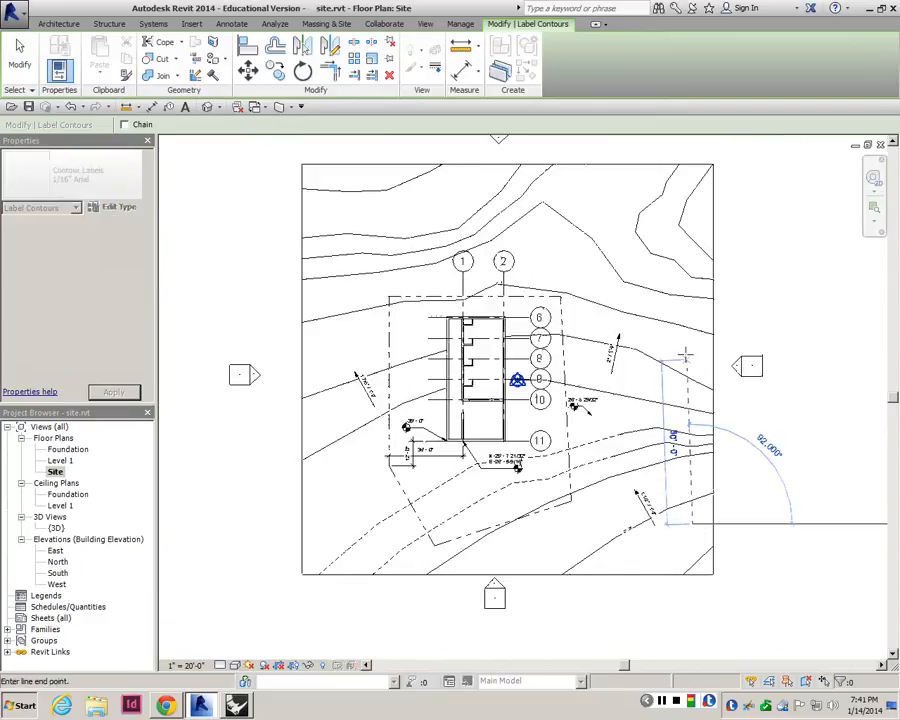
pyautogui.click(693, 226)
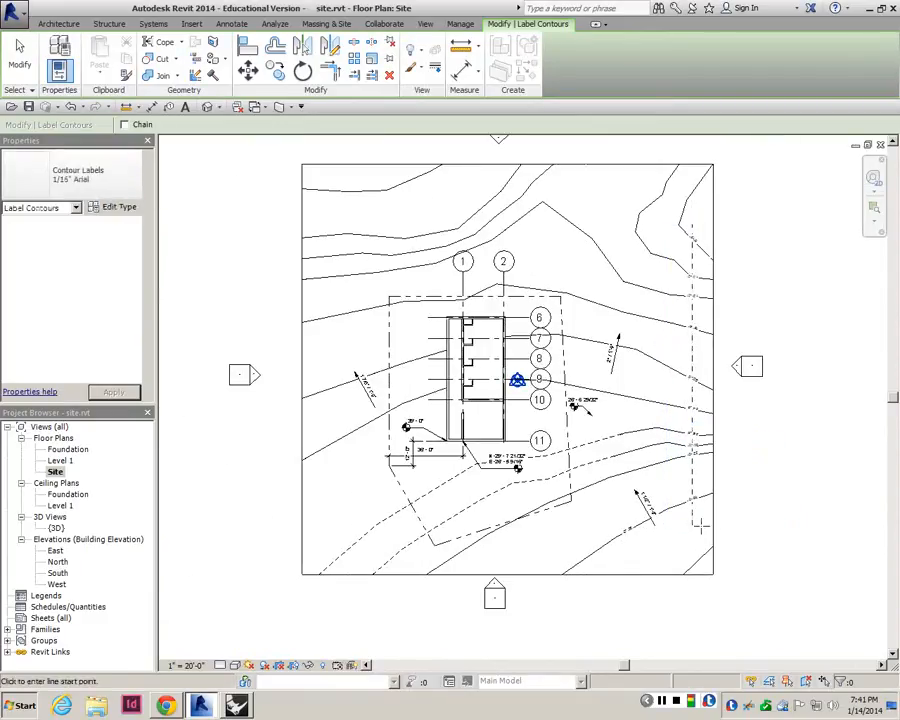
# - Label the contours on the west side with a diagonal contour-label line from the site's south edge to near its northwest corner
pyautogui.scroll(-1, 646, 446)
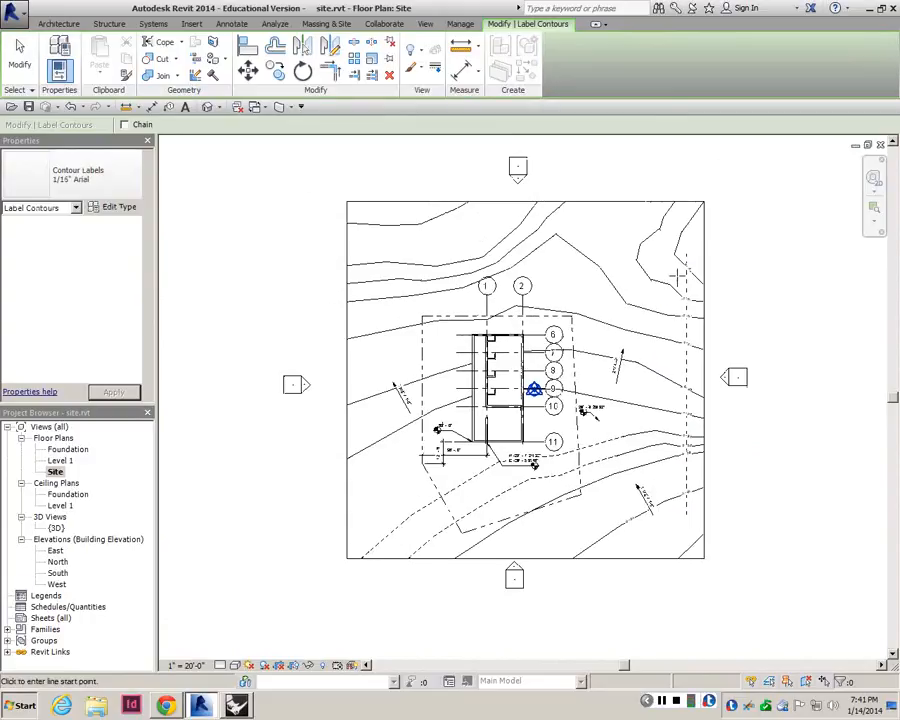
pyautogui.click(492, 545)
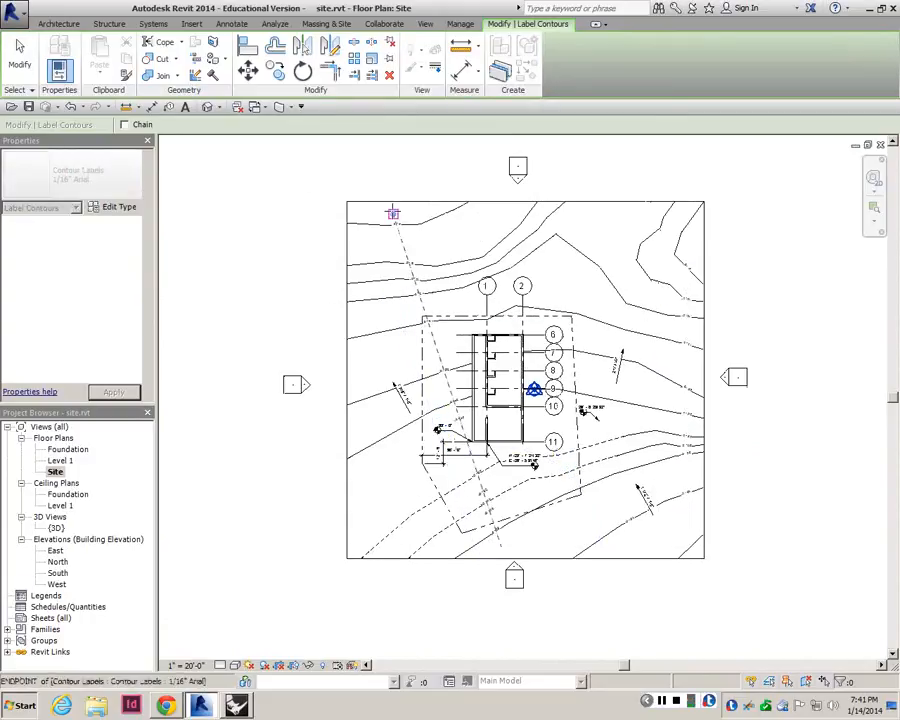
pyautogui.scroll(5, 394, 252)
pyautogui.scroll(-3, 444, 260)
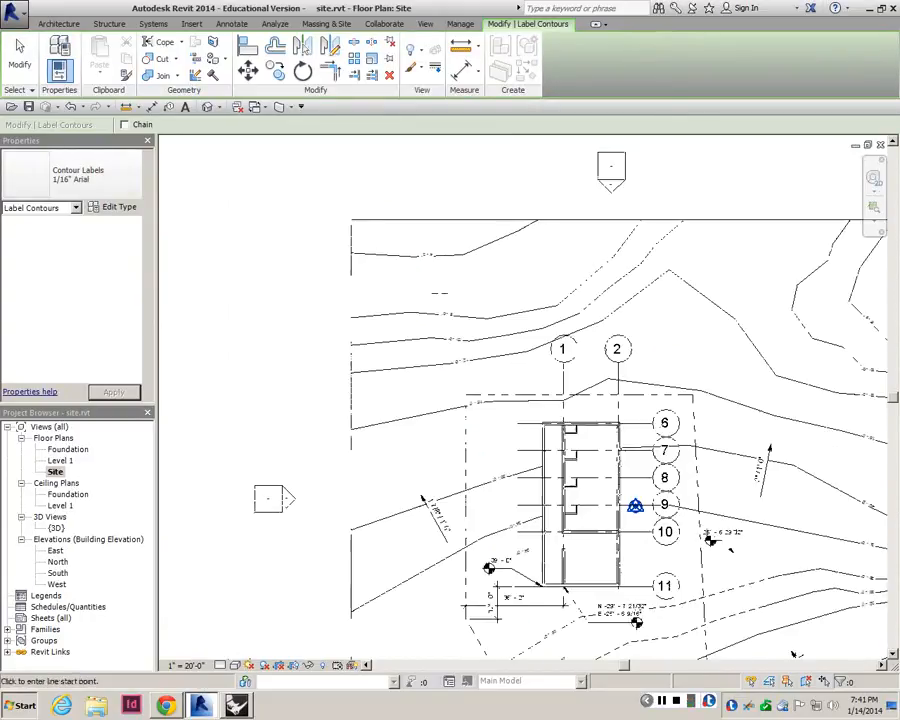
pyautogui.press('Escape')
pyautogui.scroll(2, 423, 253)
pyautogui.scroll(-3, 415, 250)
pyautogui.press('Escape')
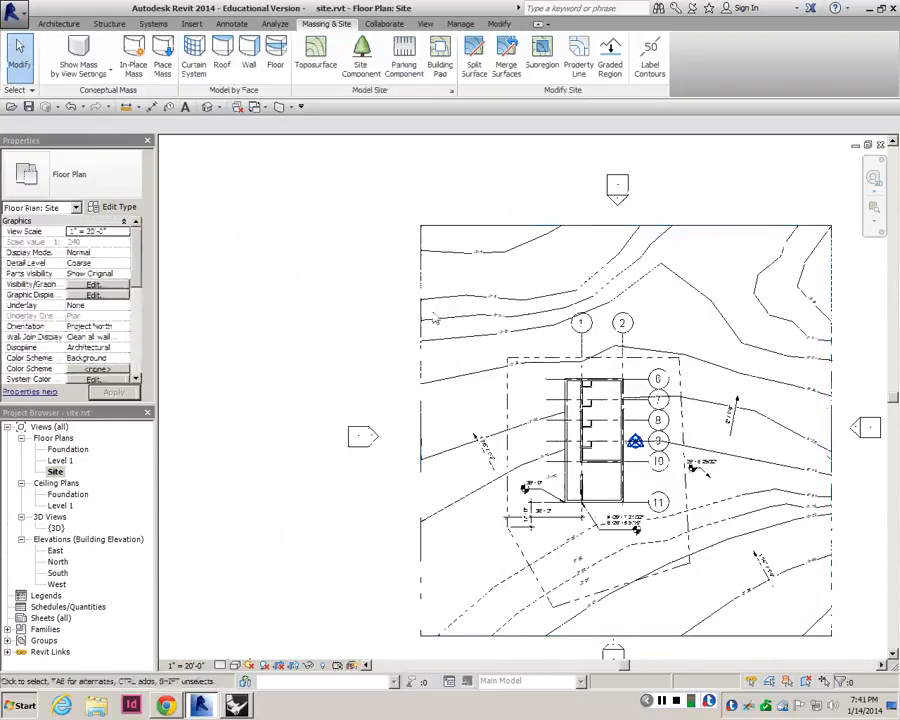
# - Examine how the linked building sits on the topography in the {3D} view and return to the Site floor plan
pyautogui.scroll(2, 455, 287)
pyautogui.scroll(-1, 455, 287)
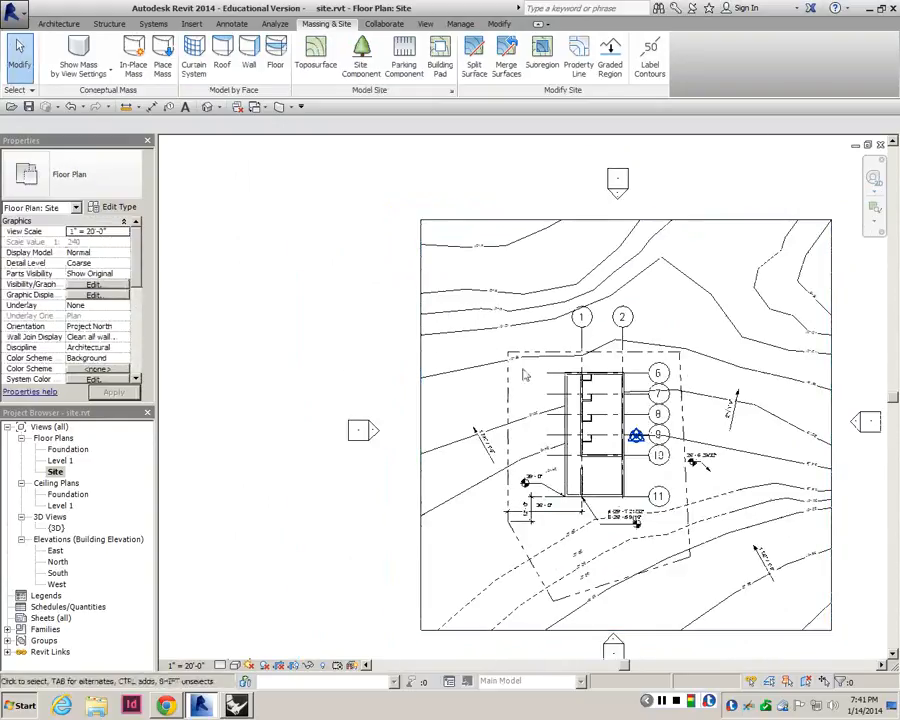
pyautogui.moveTo(470, 261); pyautogui.dragTo(372, 247, button='middle')
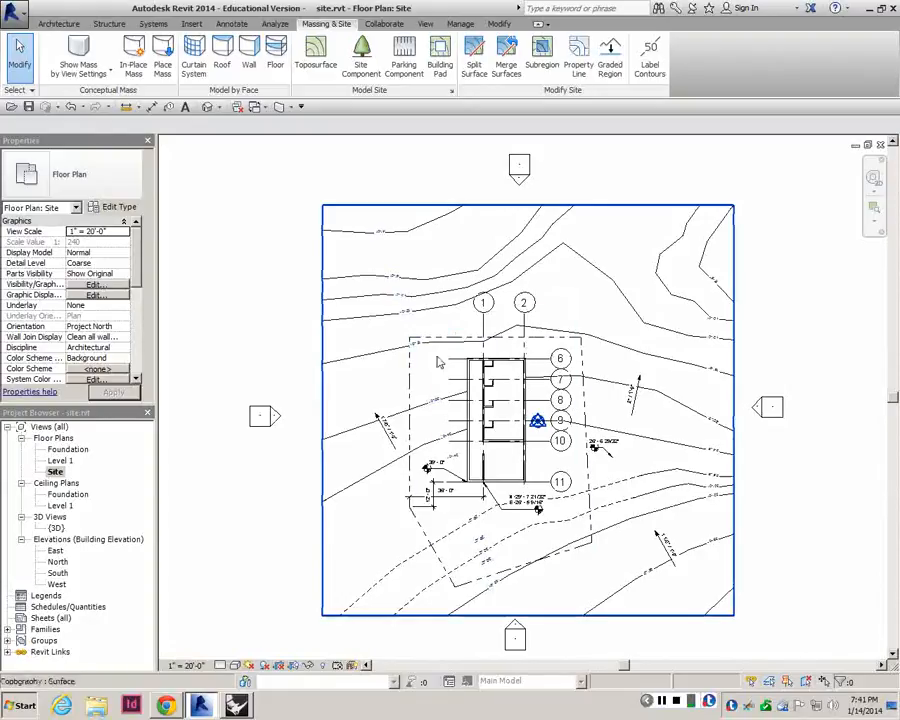
pyautogui.click(56, 528)
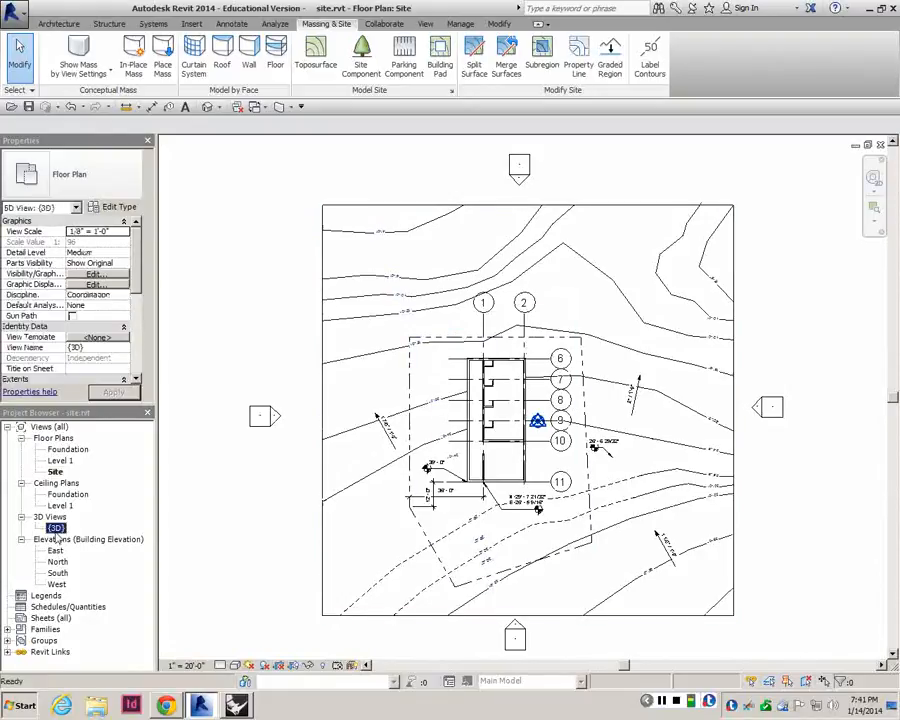
pyautogui.doubleClick(56, 528)
pyautogui.moveTo(394, 446)
pyautogui.keyDown('shift'); pyautogui.mouseDown(button='middle')
pyautogui.moveTo(680, 396)
pyautogui.moveTo(625, 380)
pyautogui.moveTo(400, 465)
pyautogui.mouseUp(button='middle'); pyautogui.keyUp('shift')
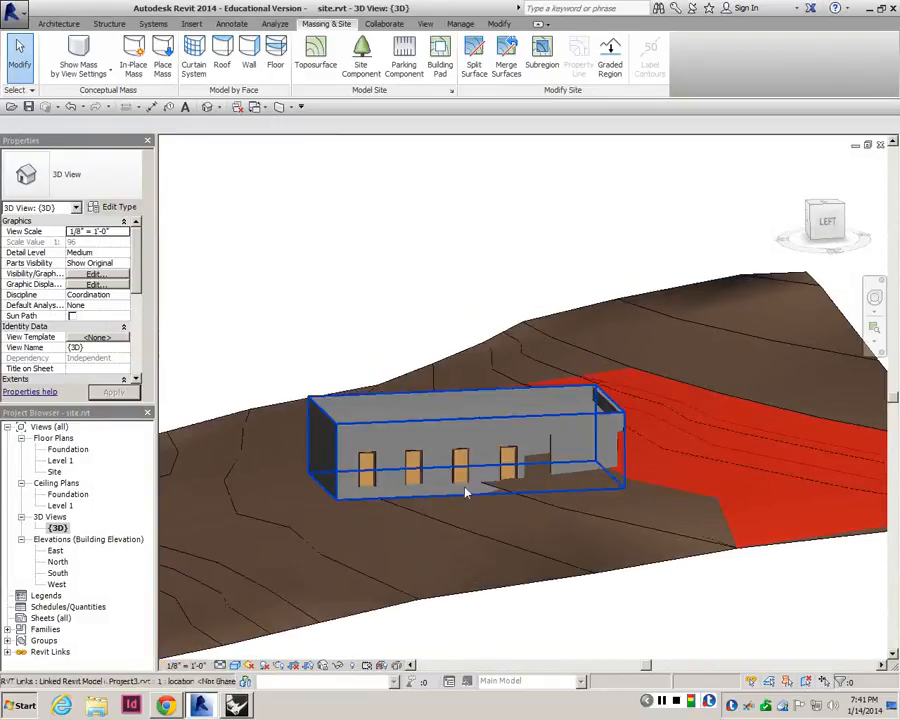
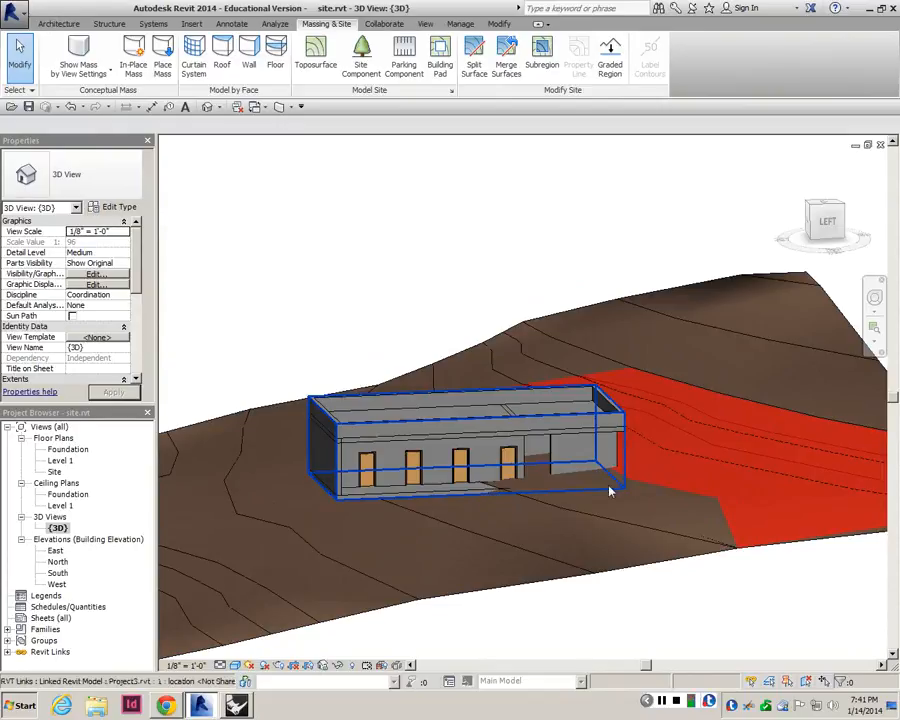
pyautogui.scroll(-5, 613, 492)
pyautogui.scroll(5, 565, 500)
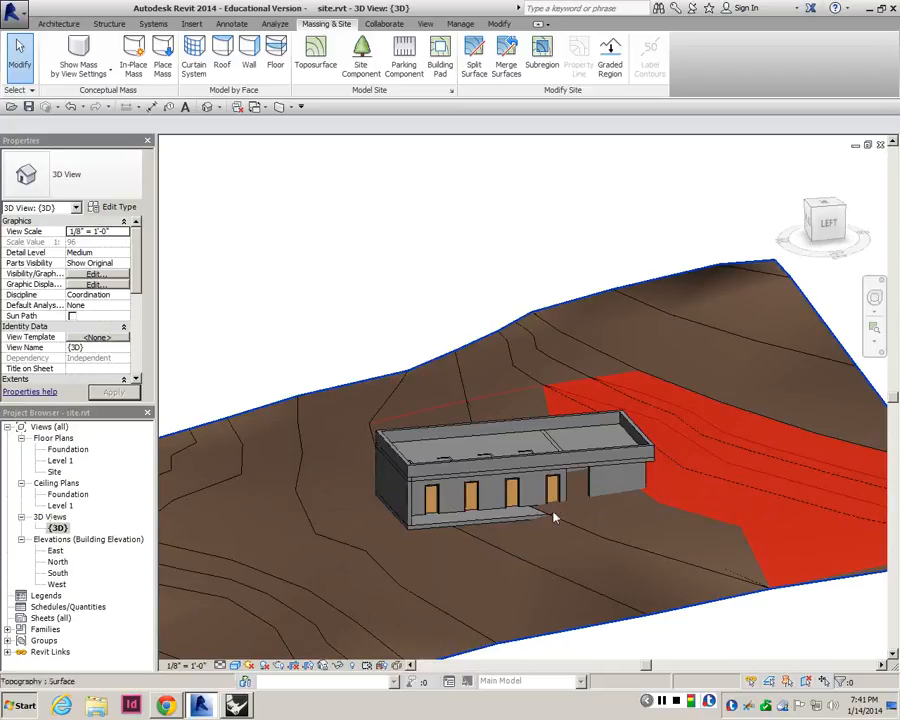
pyautogui.doubleClick(53, 472)
pyautogui.scroll(3, 489, 430)
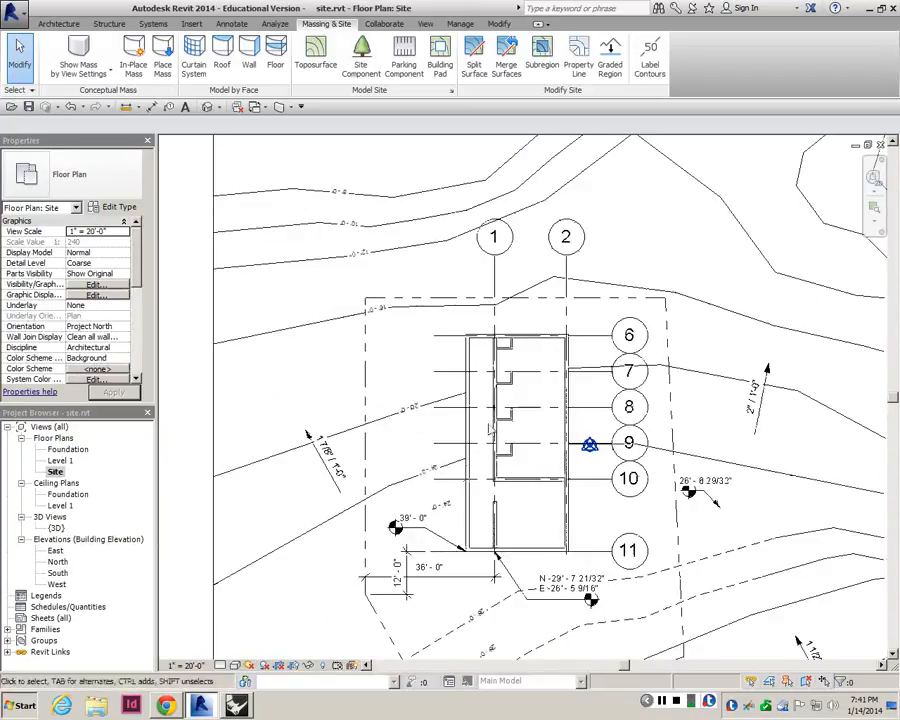
# - Try to create a building pad on Level 1 by picking the linked building's four outer wall edges as its boundary
pyautogui.click(441, 64)
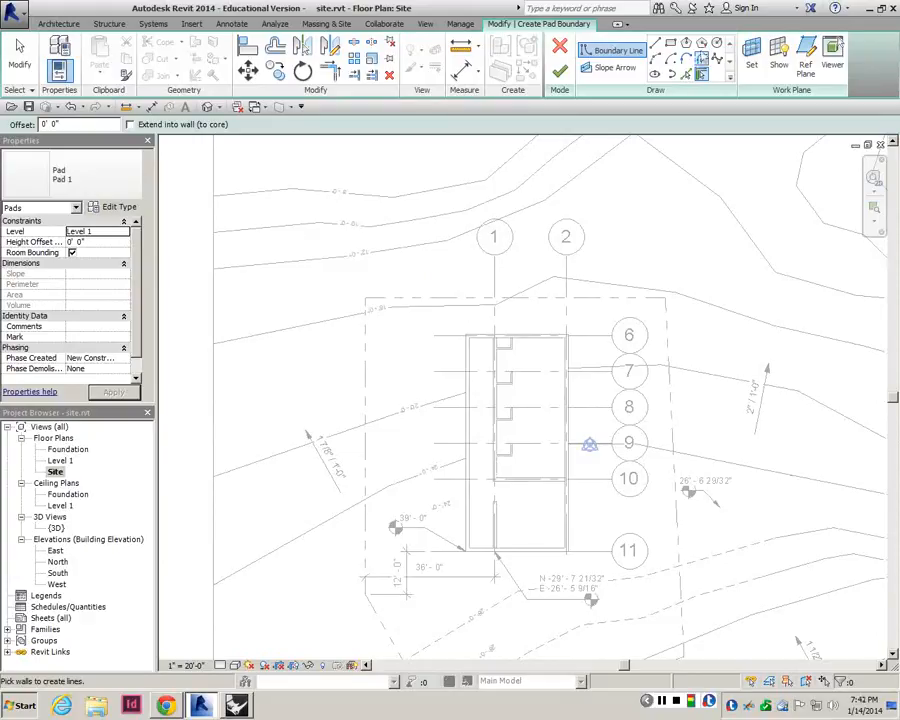
pyautogui.click(670, 44)
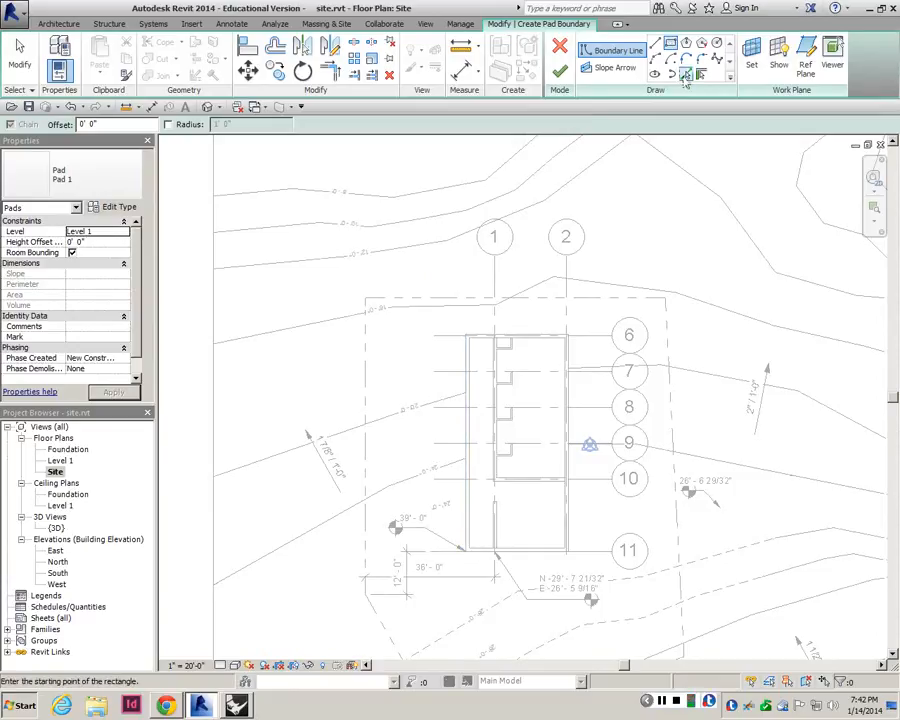
pyautogui.click(685, 76)
pyautogui.click(467, 434)
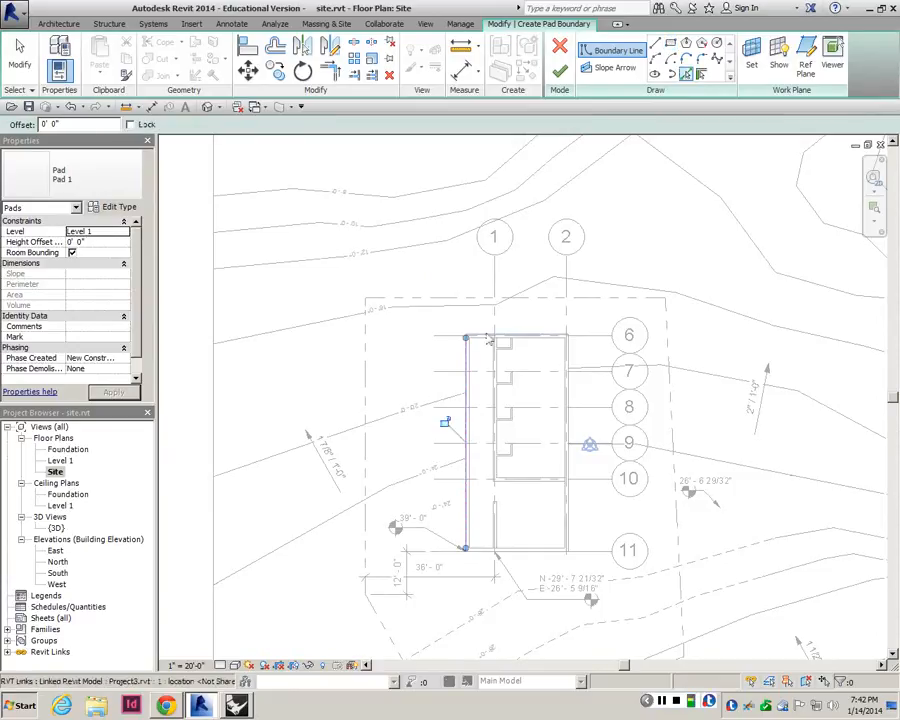
pyautogui.click(488, 338)
pyautogui.click(569, 377)
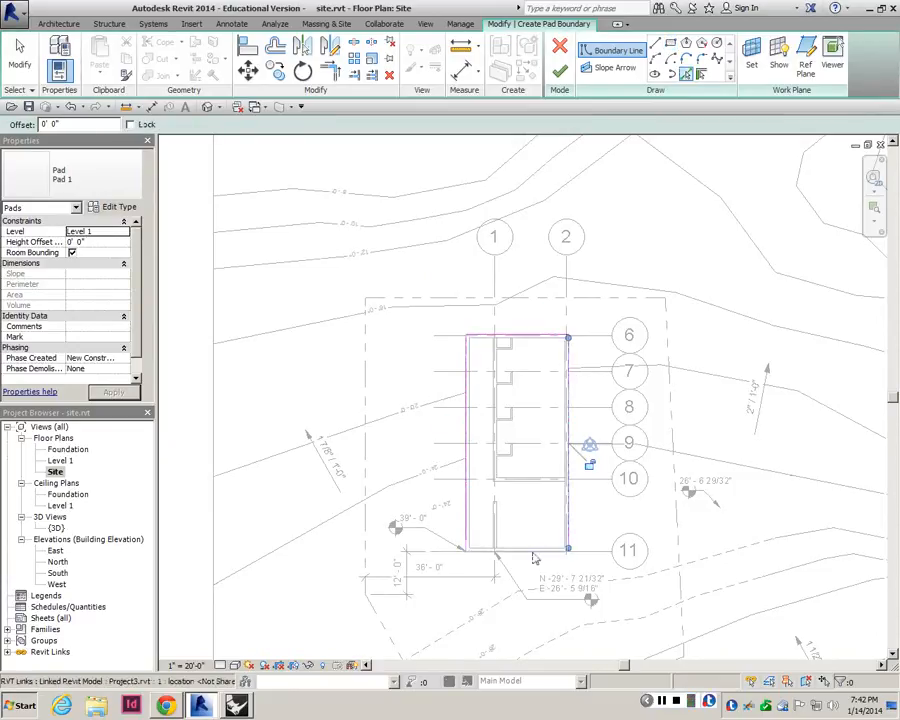
pyautogui.click(536, 552)
pyautogui.click(560, 71)
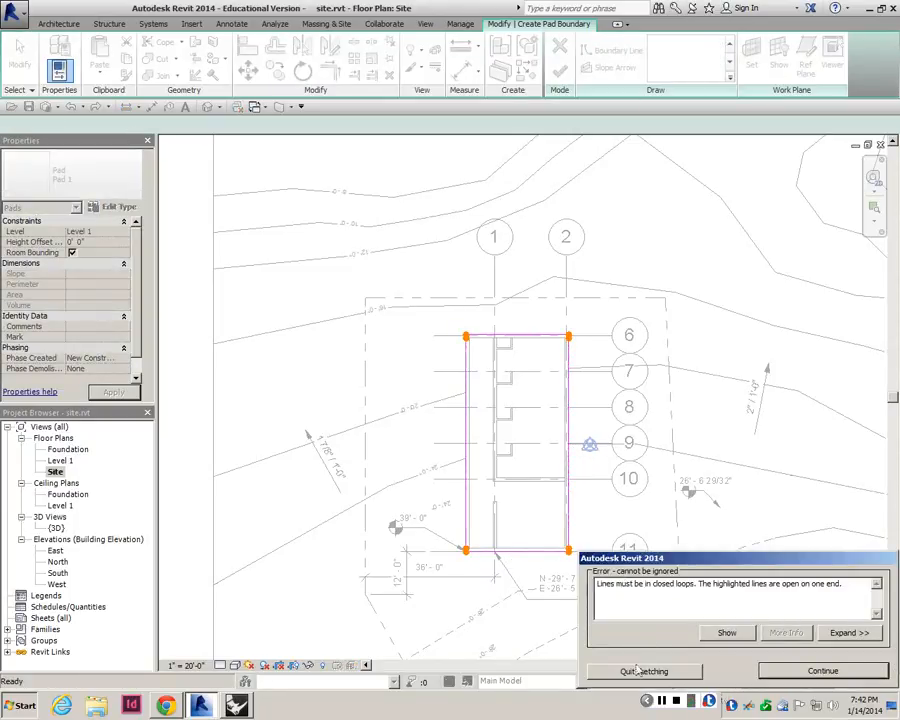
pyautogui.click(791, 671)
# - Extend the pad's boundary lines to meet at the building's southwest, northwest and northeast corners
pyautogui.scroll(3, 468, 550)
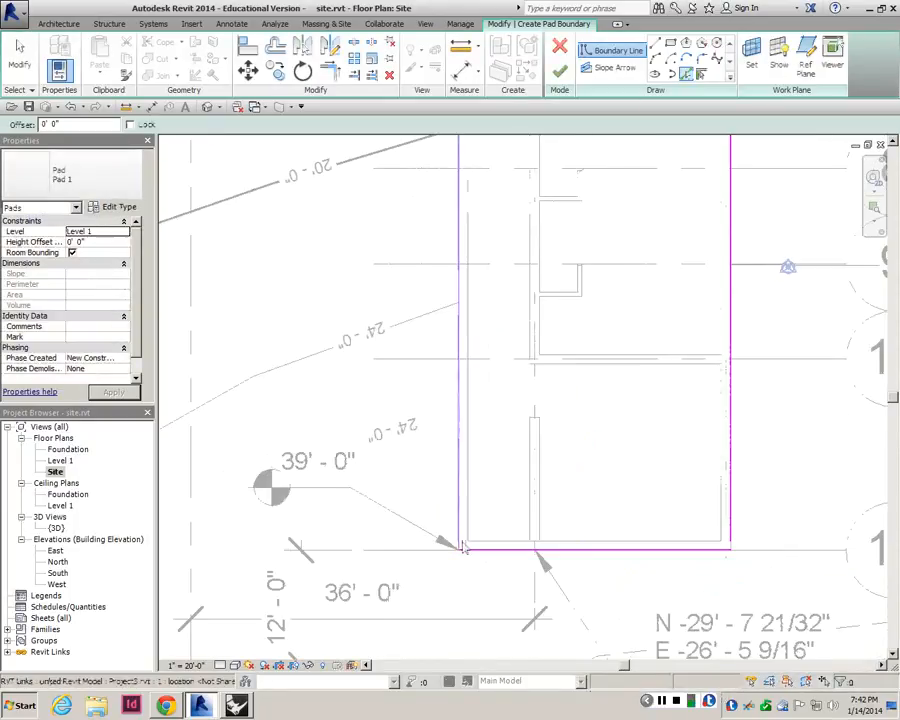
pyautogui.scroll(4, 462, 548)
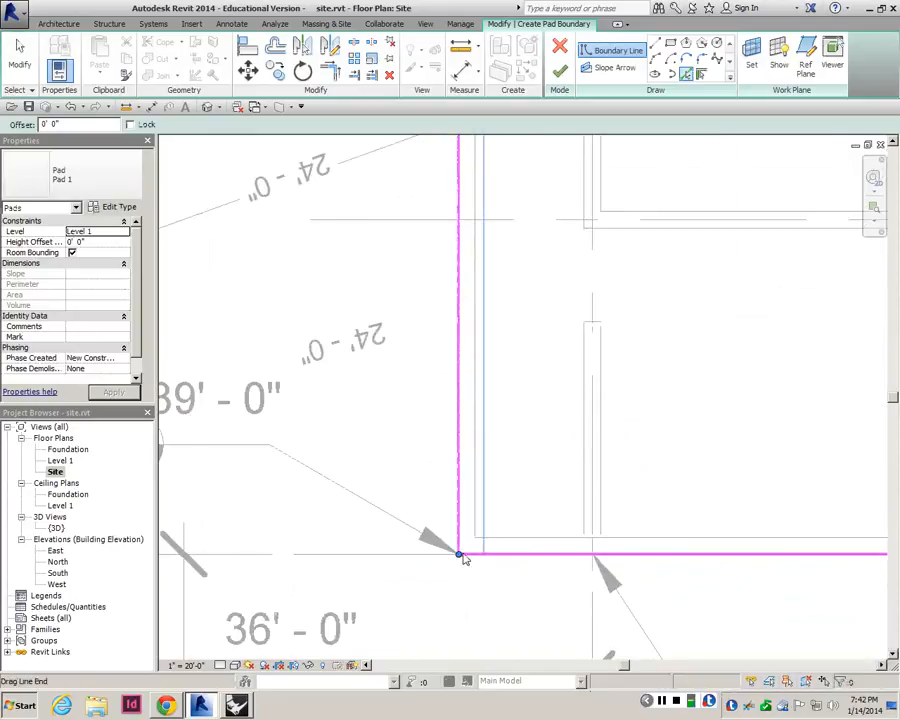
pyautogui.scroll(-6, 462, 555)
pyautogui.scroll(6, 466, 340)
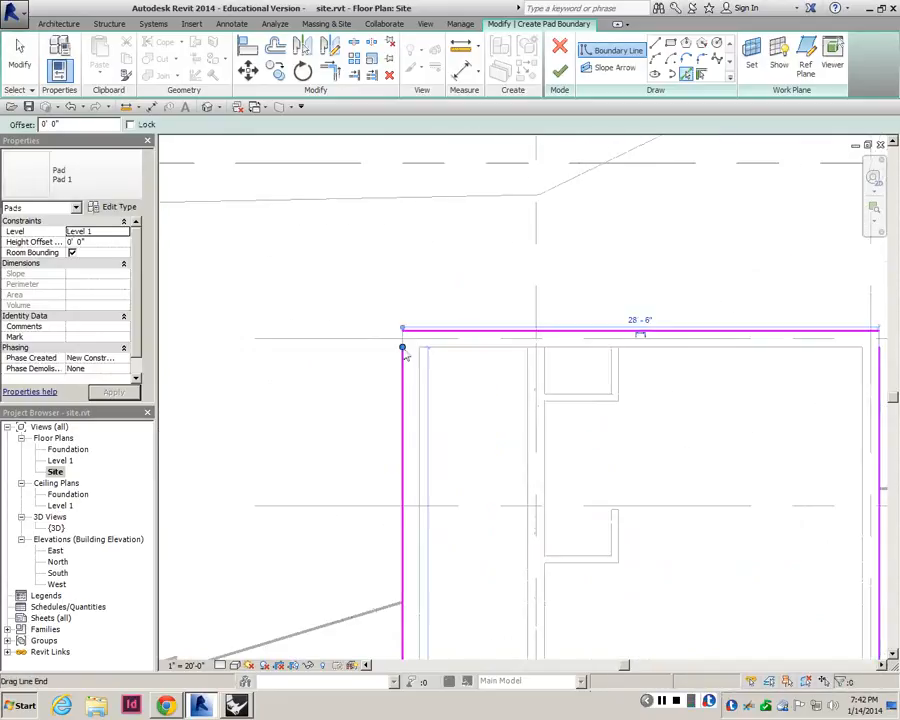
pyautogui.scroll(-2, 403, 351)
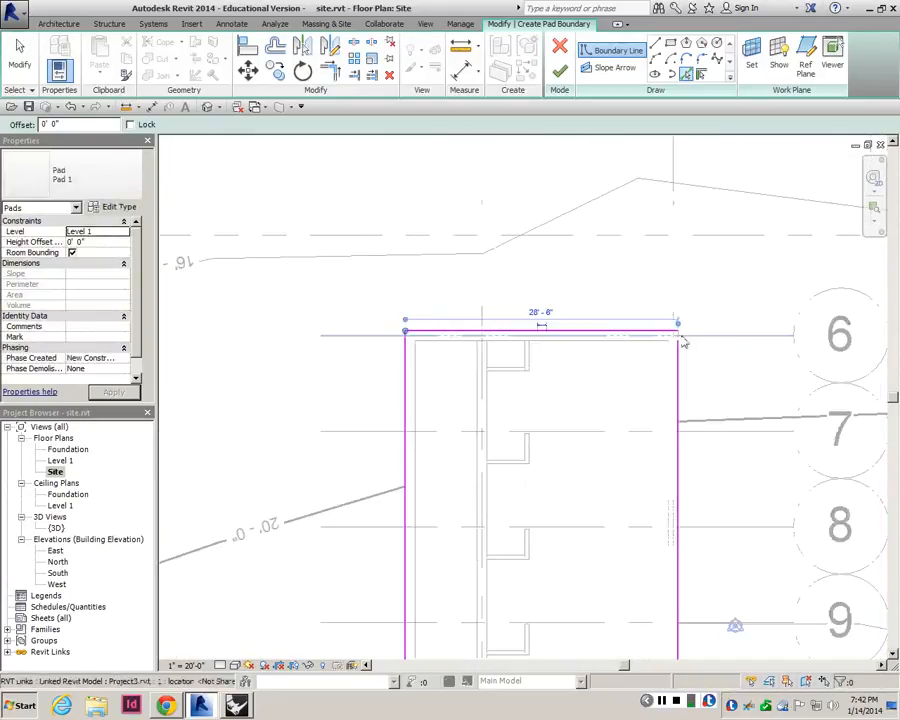
pyautogui.scroll(2, 677, 338)
pyautogui.click(677, 339)
pyautogui.hotkey('ctrl', 'z')
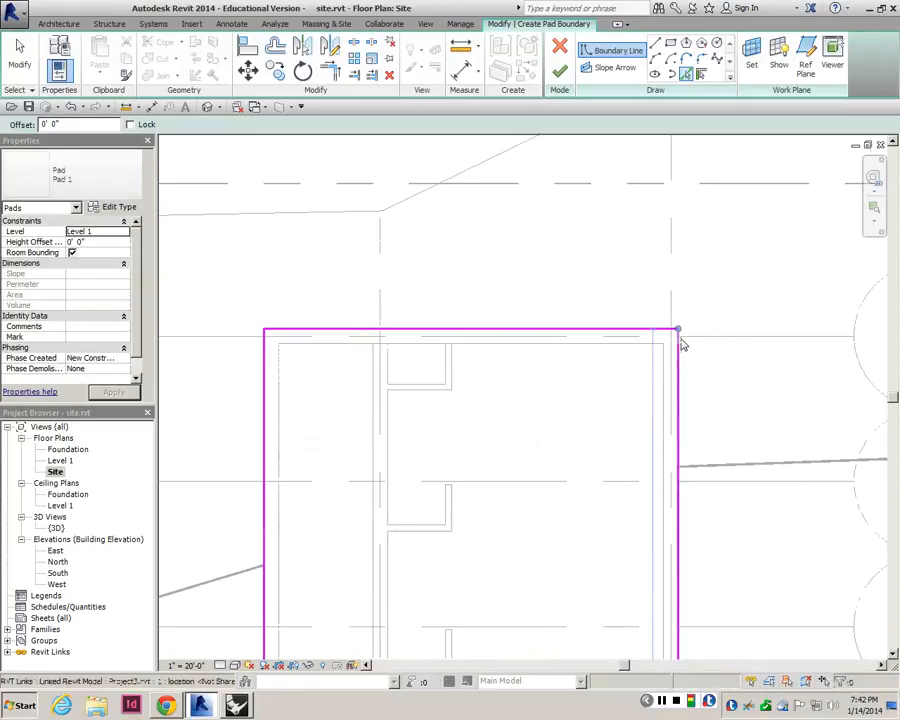
pyautogui.scroll(-3, 605, 318)
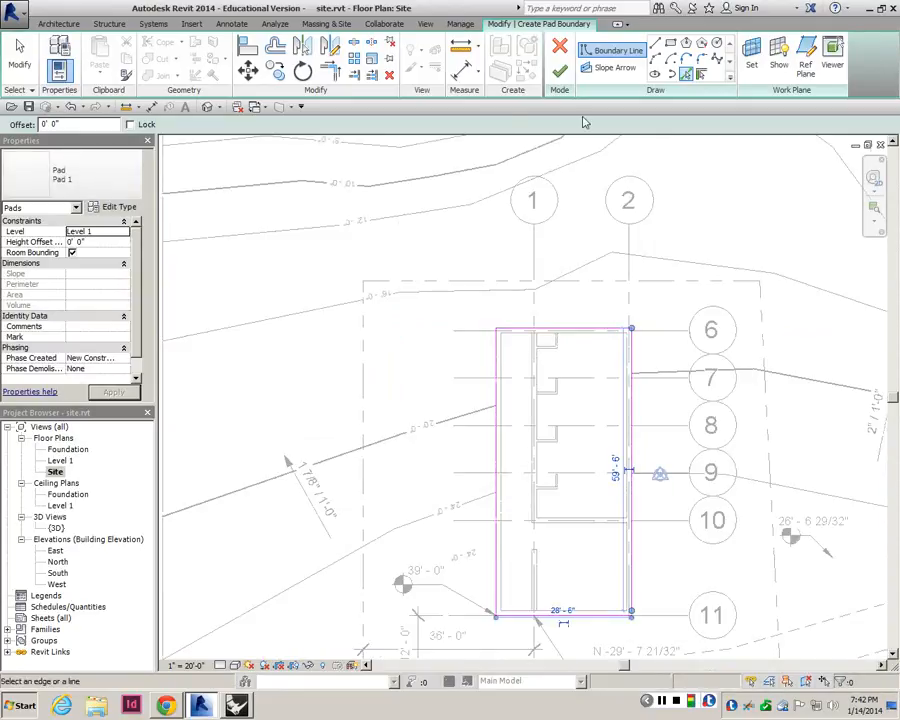
# - Try to extend the pad's east boundary line to the south boundary line at the building's southeast corner
pyautogui.scroll(5, 630, 610)
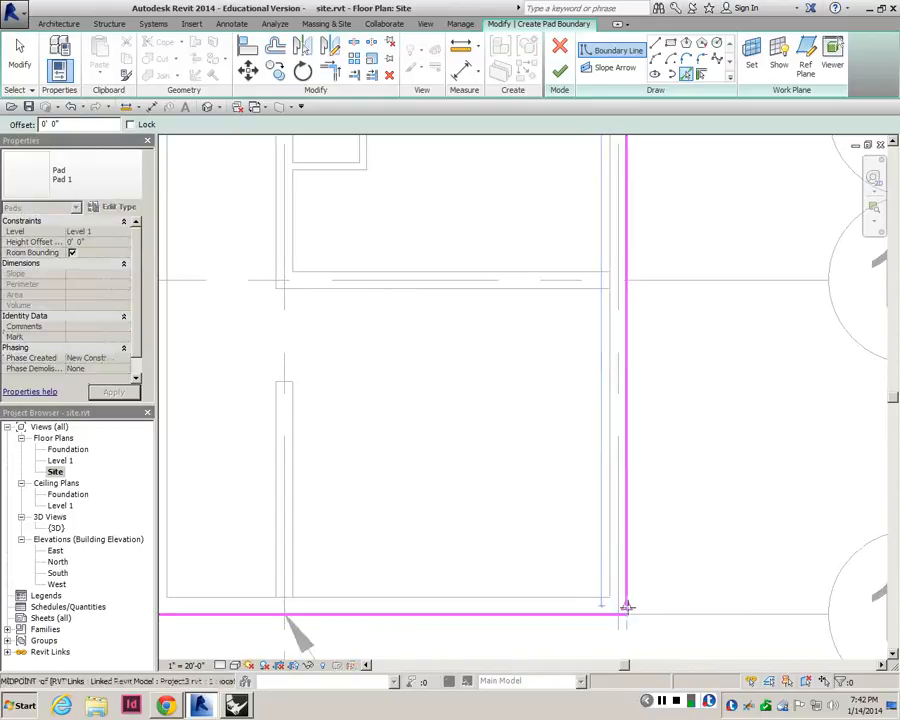
pyautogui.moveTo(627, 607); pyautogui.dragTo(627, 614)
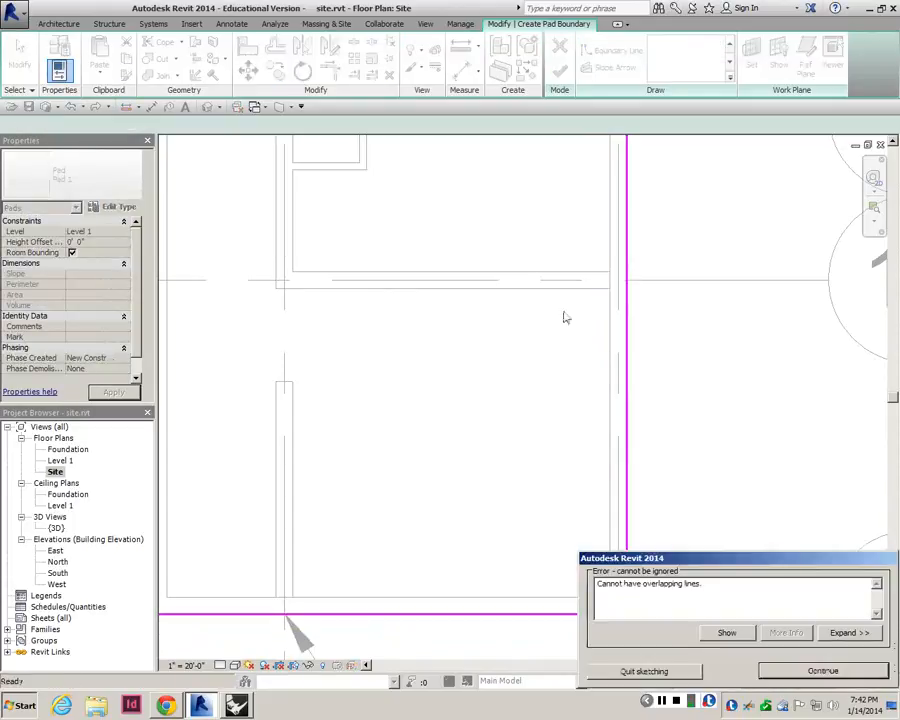
pyautogui.click(783, 668)
pyautogui.scroll(-3, 567, 453)
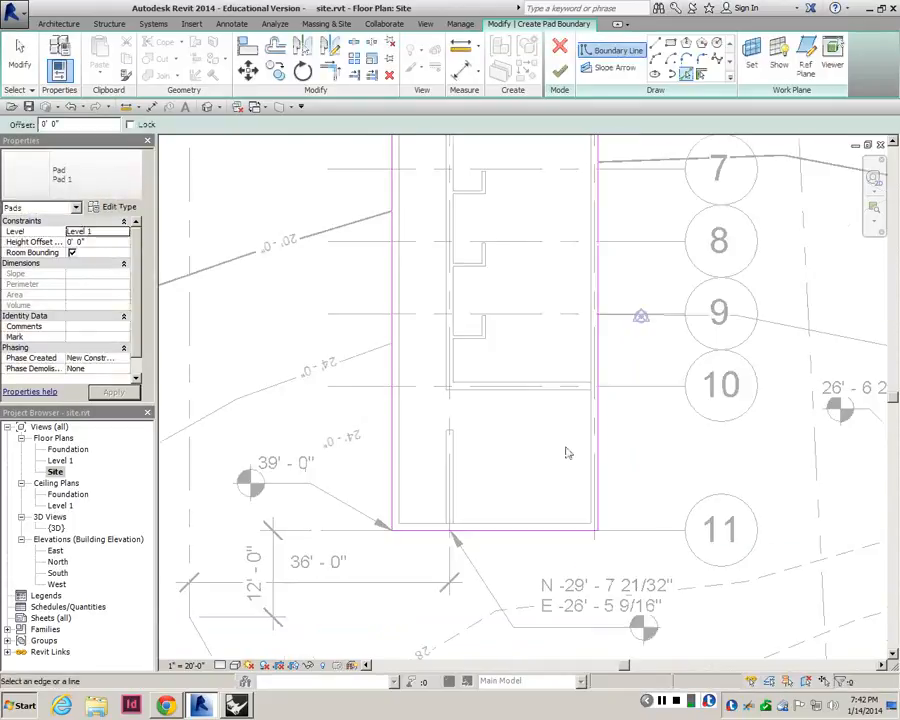
# - Recheck the pad boundary at the building's north side and discard the whole pad sketch
pyautogui.scroll(5, 595, 255)
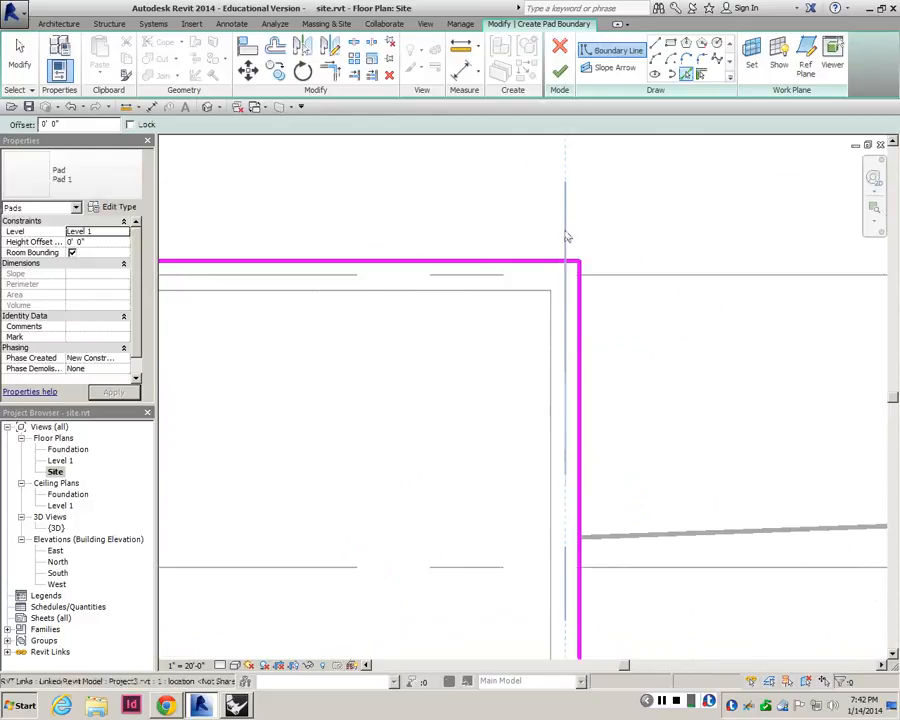
pyautogui.click(565, 160)
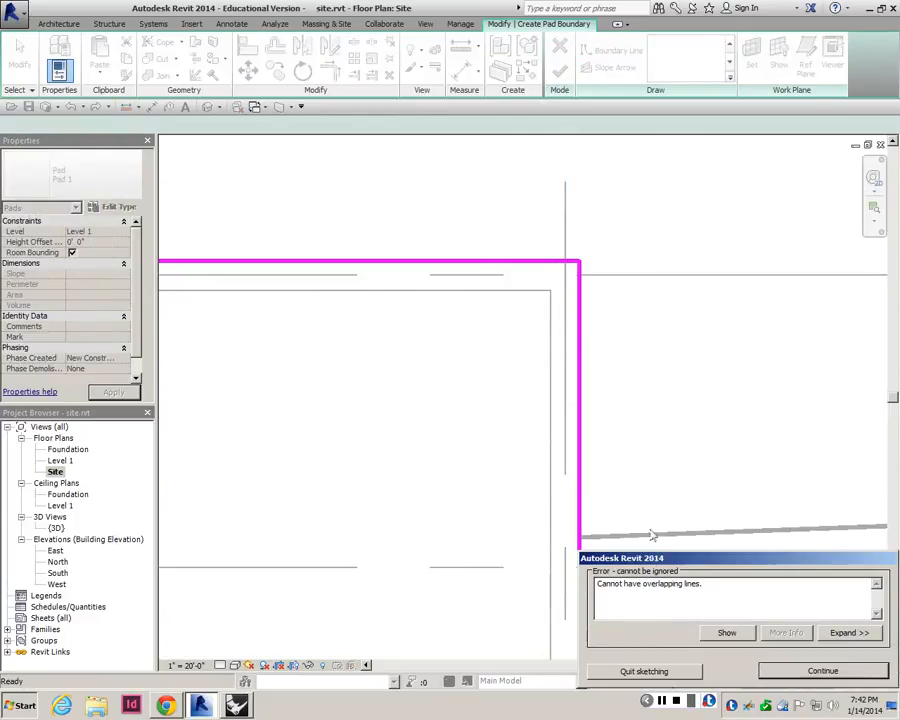
pyautogui.scroll(-2, 578, 357)
pyautogui.scroll(-2, 593, 305)
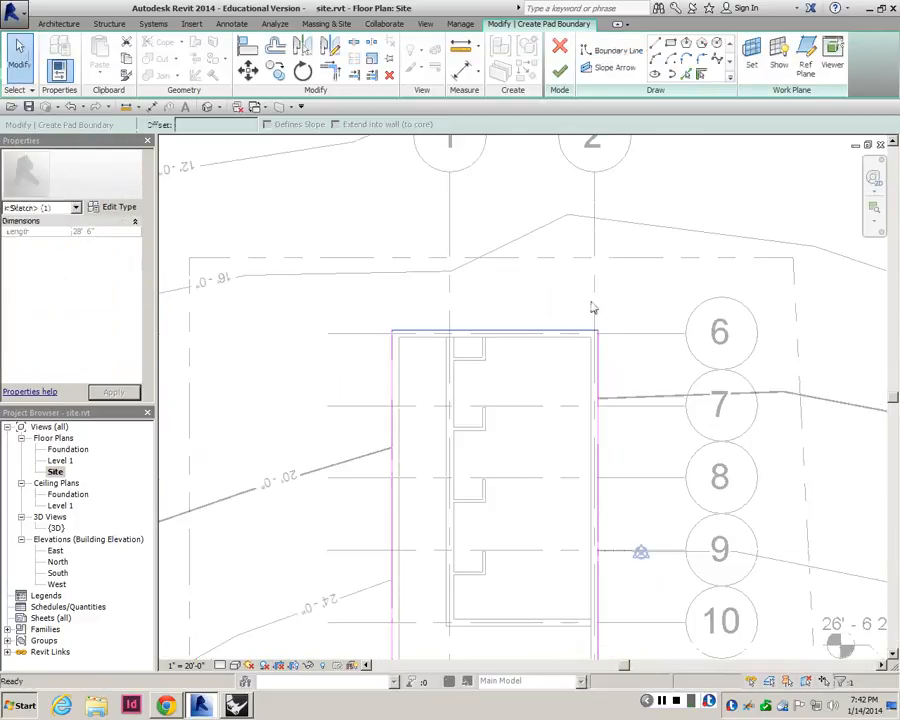
pyautogui.scroll(2, 598, 332)
pyautogui.scroll(-2, 600, 330)
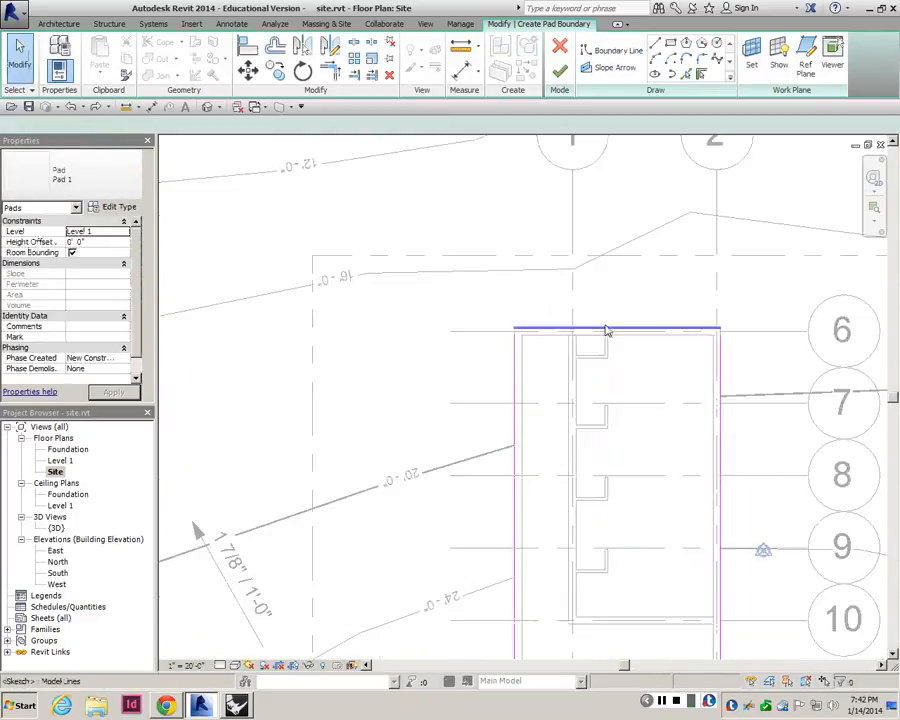
pyautogui.click(606, 329)
pyautogui.click(559, 46)
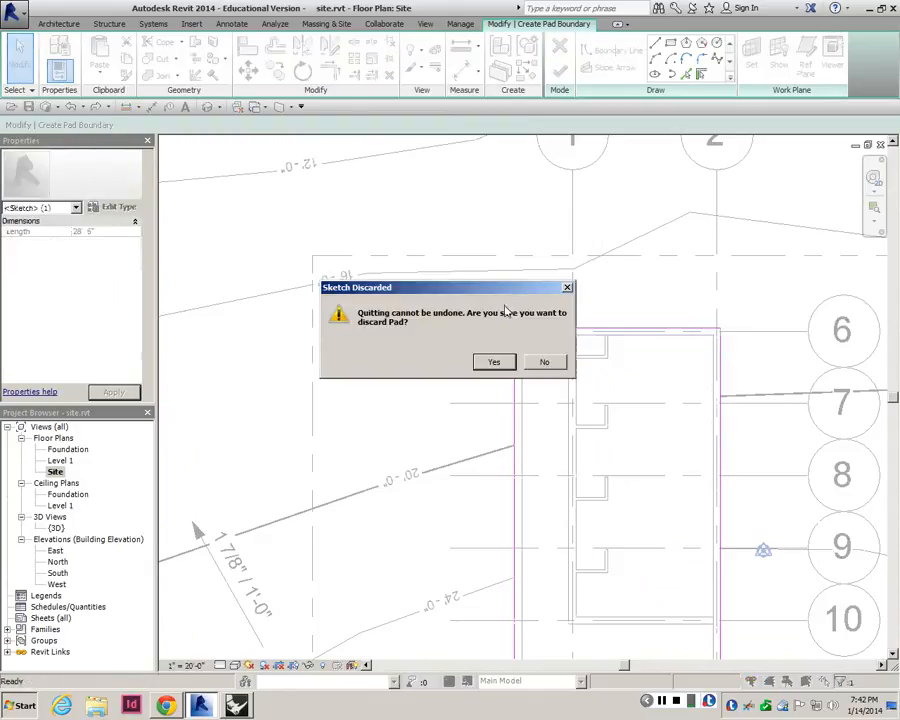
pyautogui.click(495, 362)
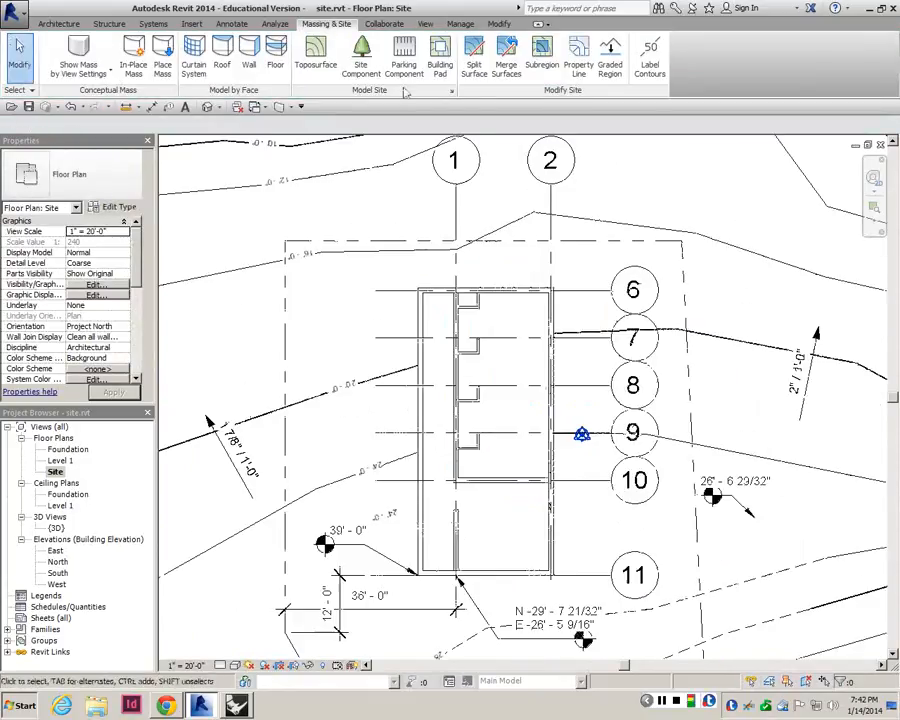
# - Create a rectangular building pad on Level 1 between opposite outer corners of the linked building, 28'-6" by 60'-6"
pyautogui.click(440, 60)
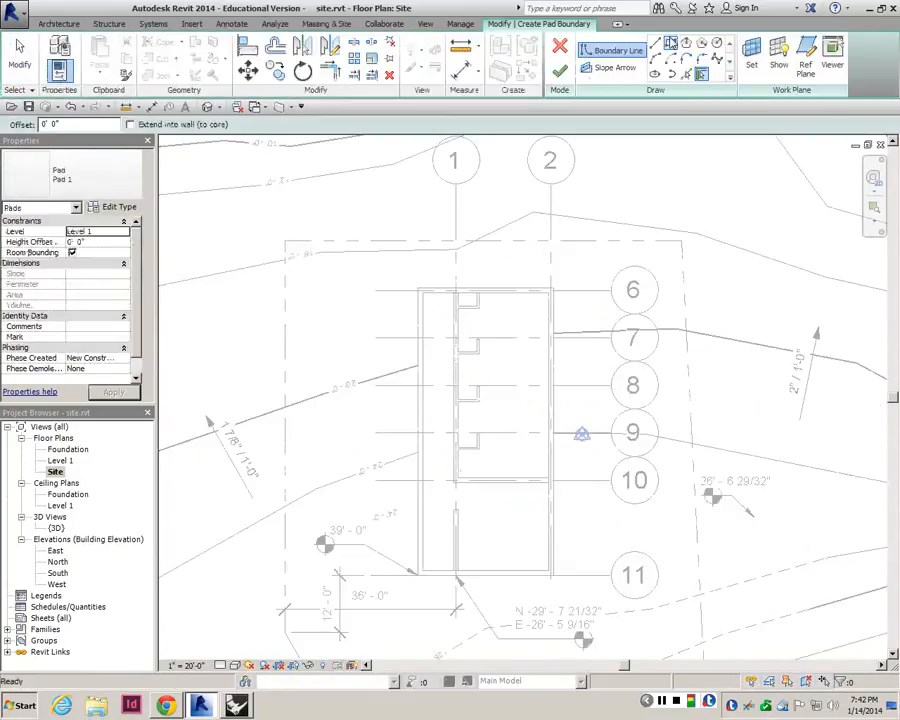
pyautogui.click(670, 43)
pyautogui.click(417, 575)
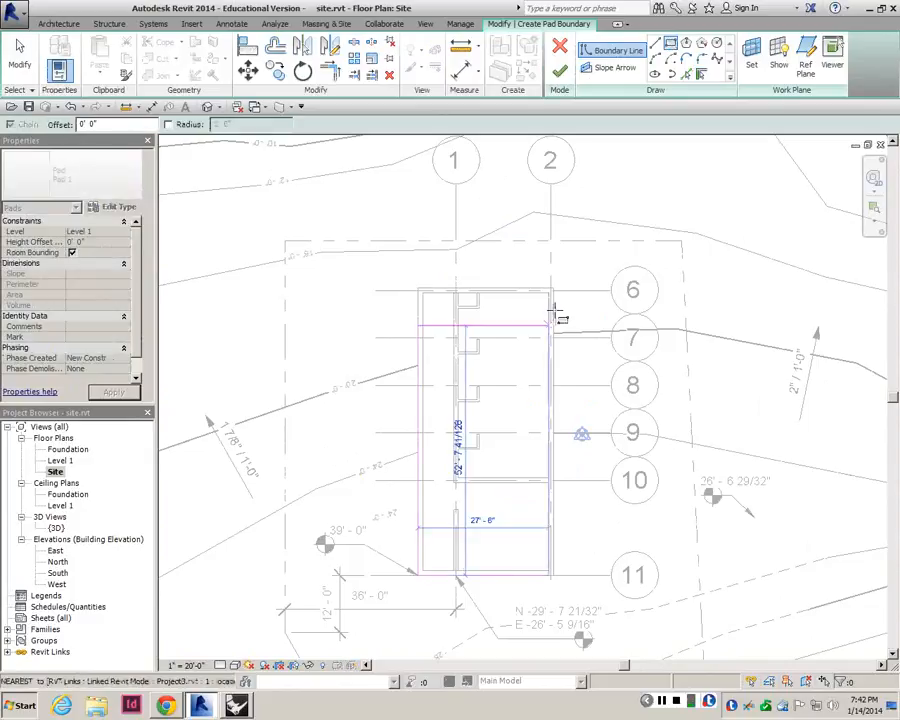
pyautogui.click(554, 290)
pyautogui.click(559, 71)
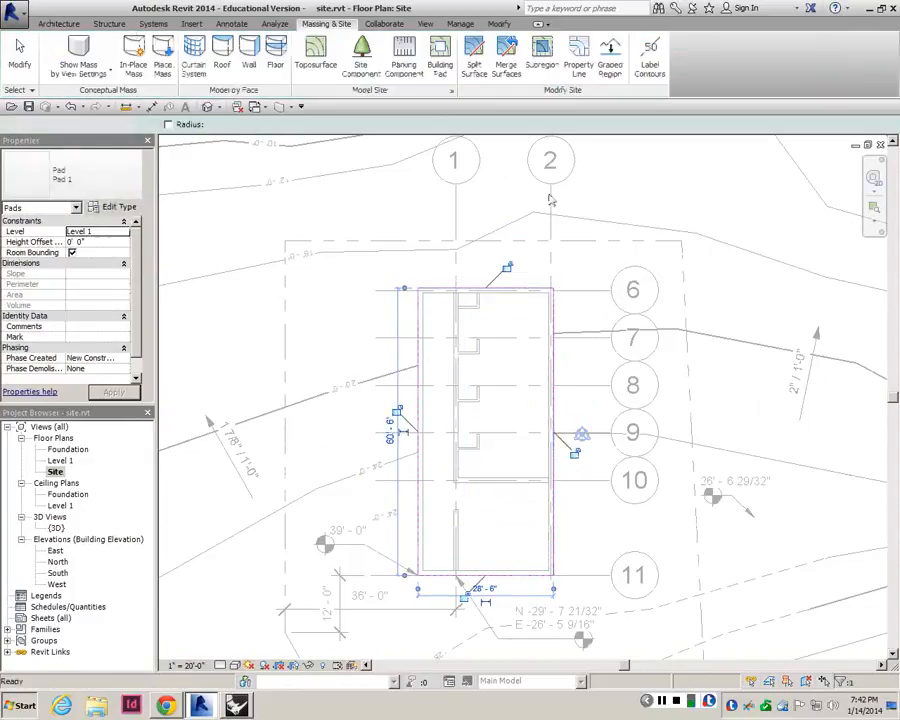
# - Examine the new pad and the overlapping terrain surfaces around the building in the {3D} view
pyautogui.doubleClick(57, 528)
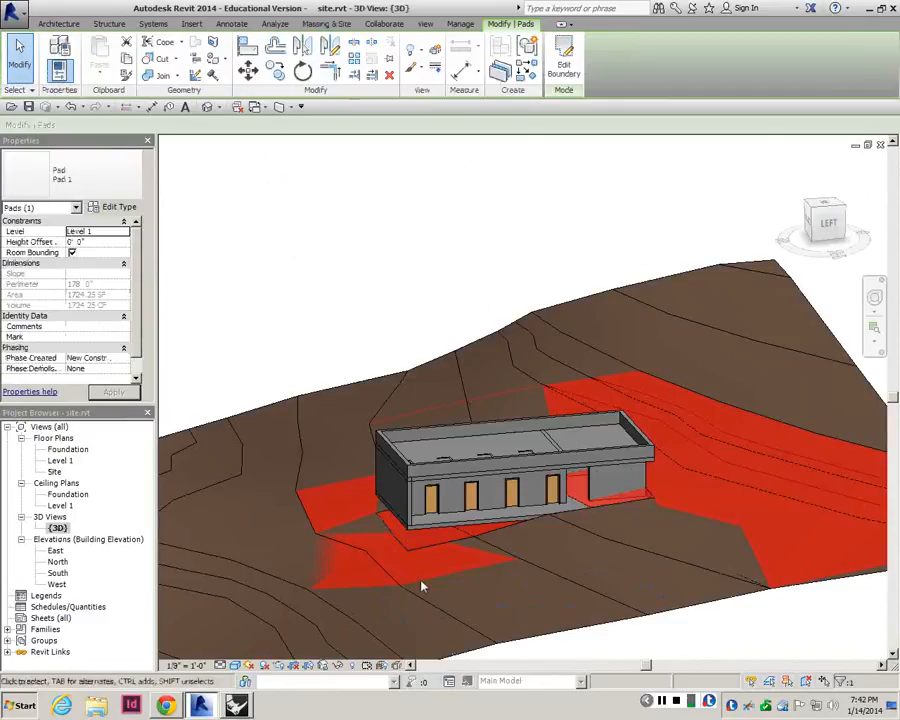
pyautogui.keyDown('shift'); pyautogui.moveTo(422, 587); pyautogui.dragTo(619, 500, button='middle'); pyautogui.keyUp('shift')
pyautogui.click(782, 424)
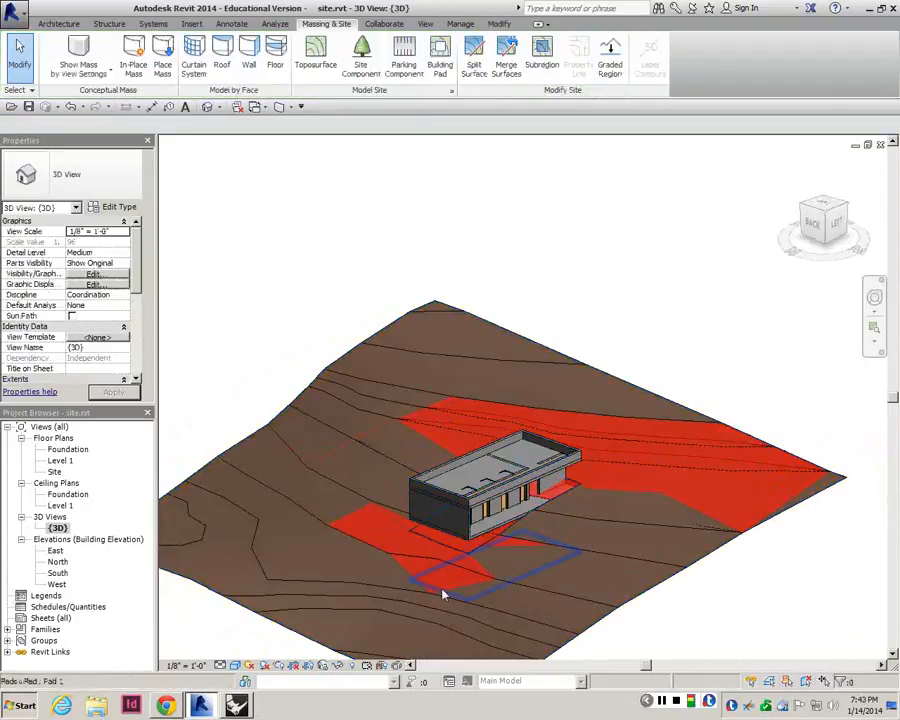
pyautogui.scroll(-2, 651, 445)
pyautogui.rightClick(747, 496)
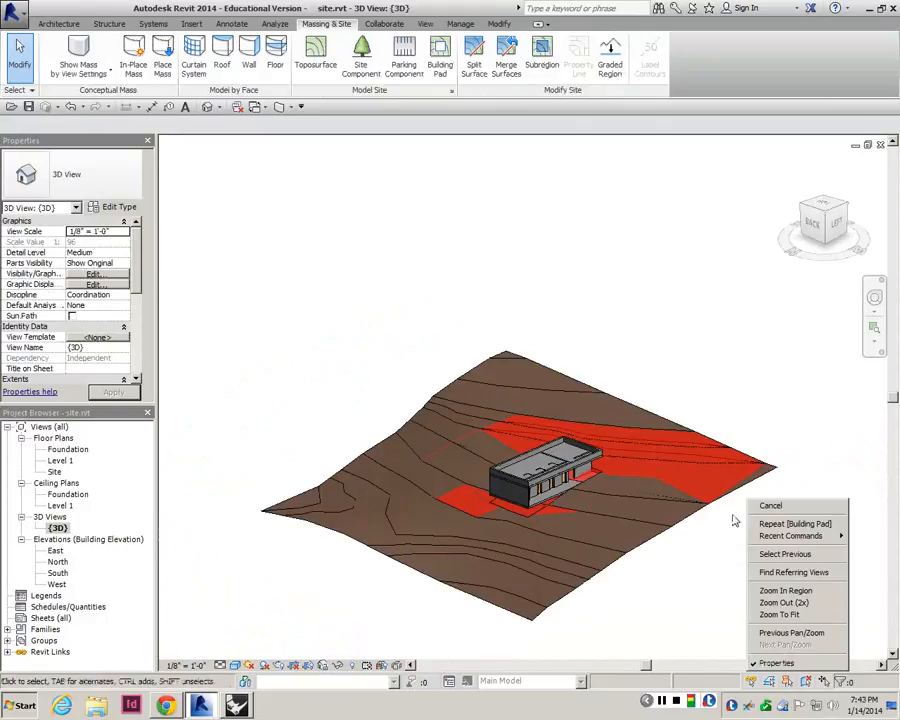
pyautogui.keyDown('shift'); pyautogui.moveTo(690, 531); pyautogui.dragTo(629, 571, button='middle'); pyautogui.keyUp('shift')
pyautogui.scroll(2, 486, 538)
pyautogui.scroll(-2, 549, 527)
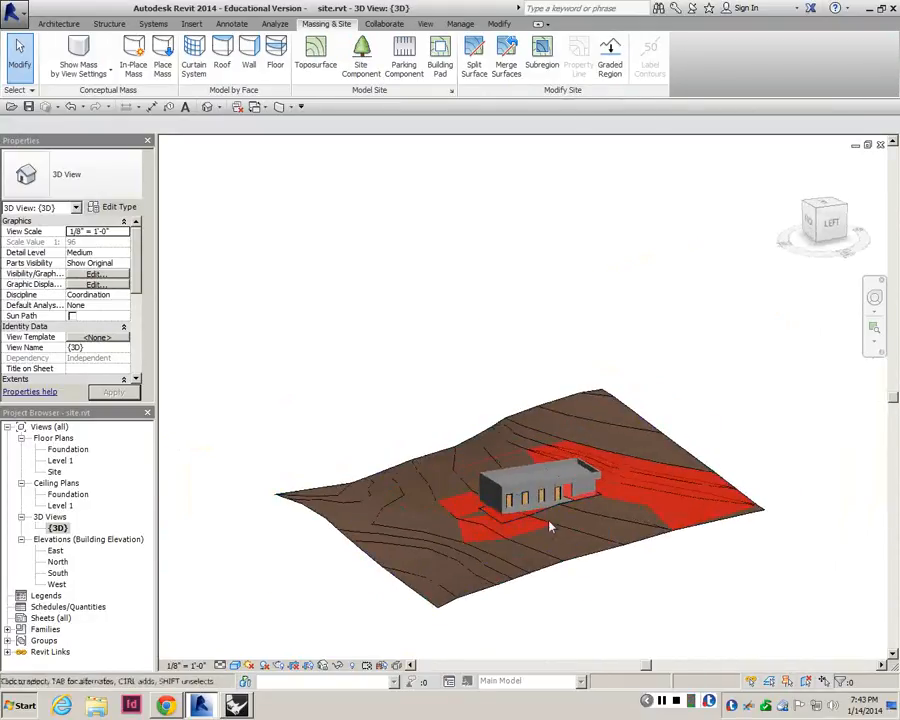
# - Hide only the Existing-phase topography surface in the {3D} view, as an individual element
pyautogui.click(735, 521)
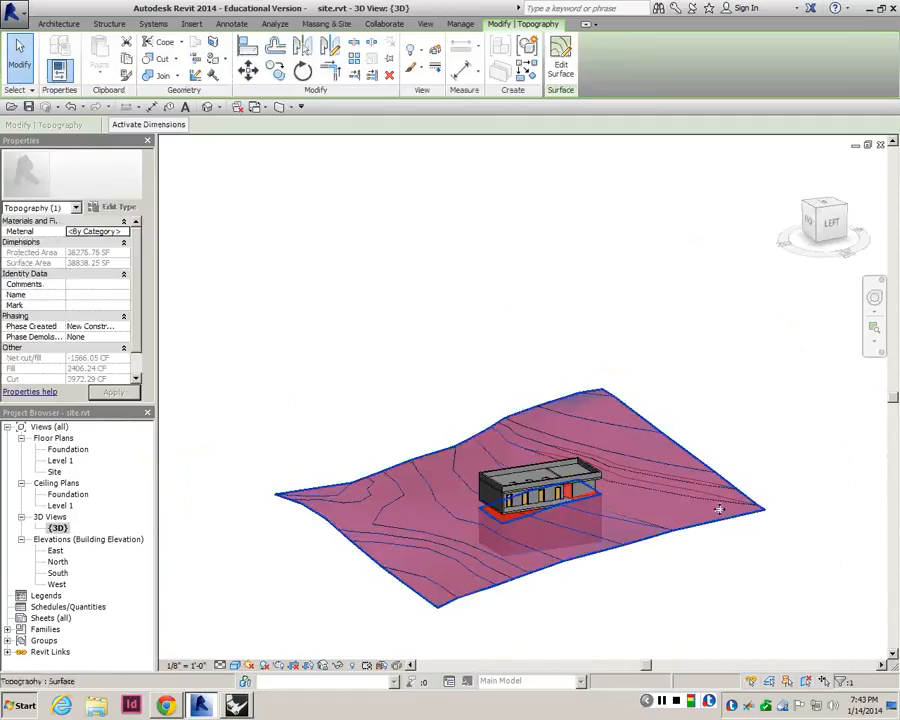
pyautogui.click(735, 555)
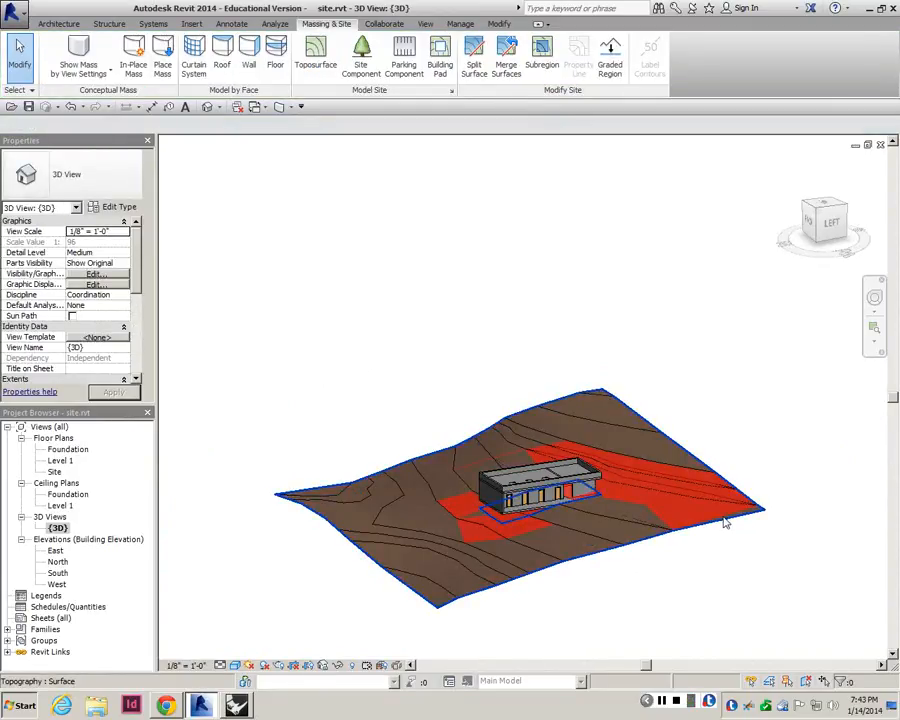
pyautogui.click(725, 523)
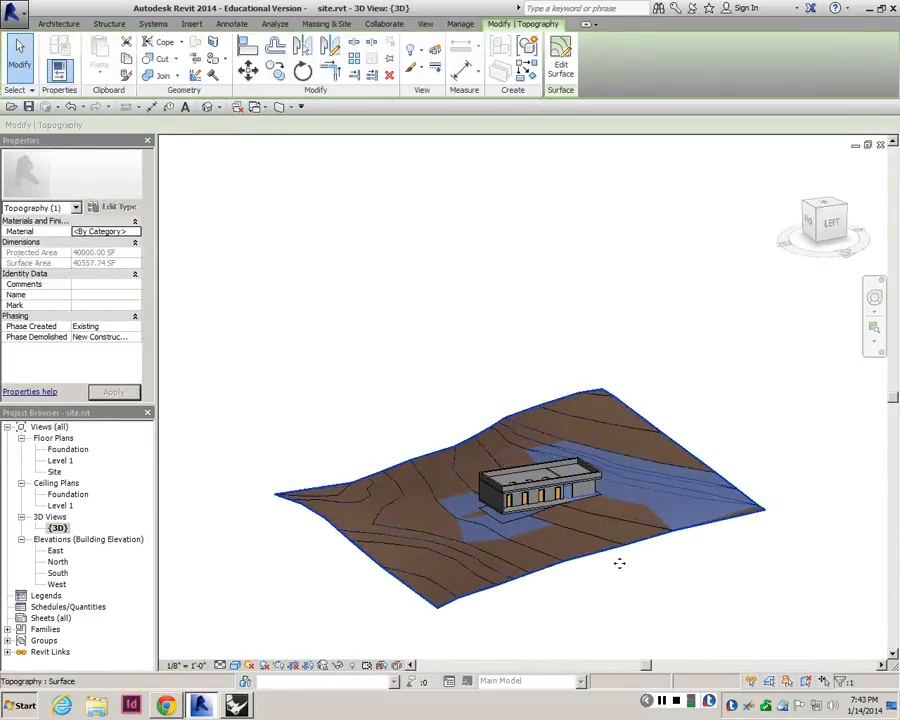
pyautogui.rightClick(668, 254)
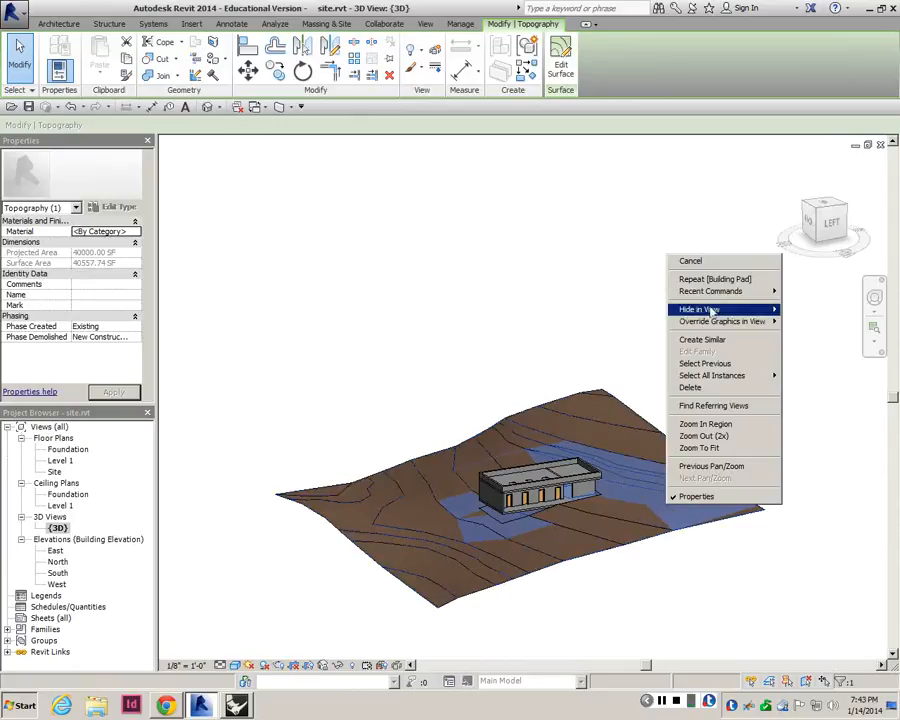
pyautogui.moveTo(710, 312)
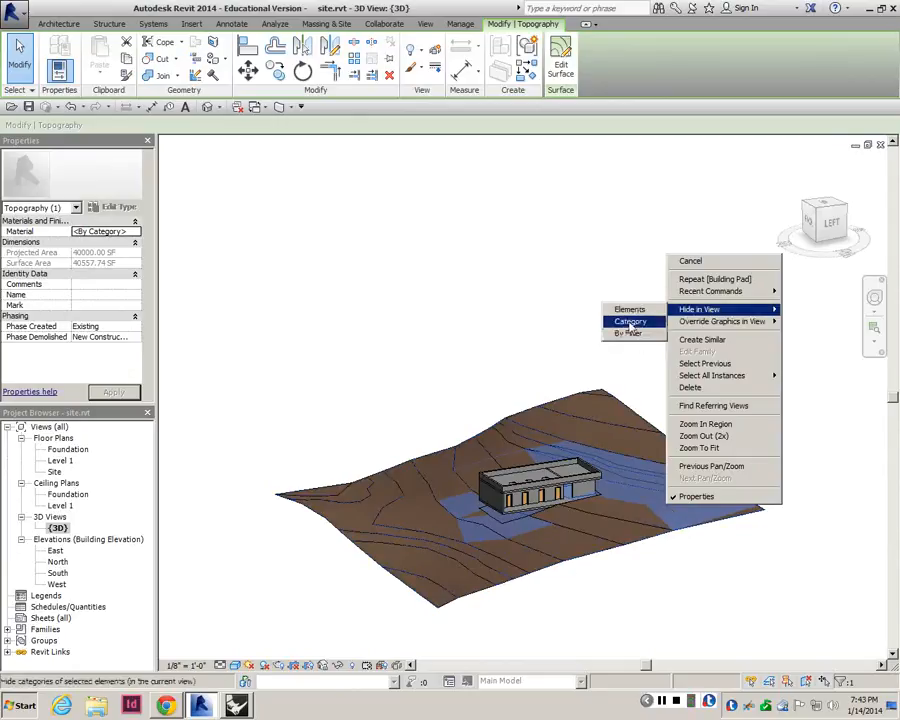
pyautogui.click(630, 310)
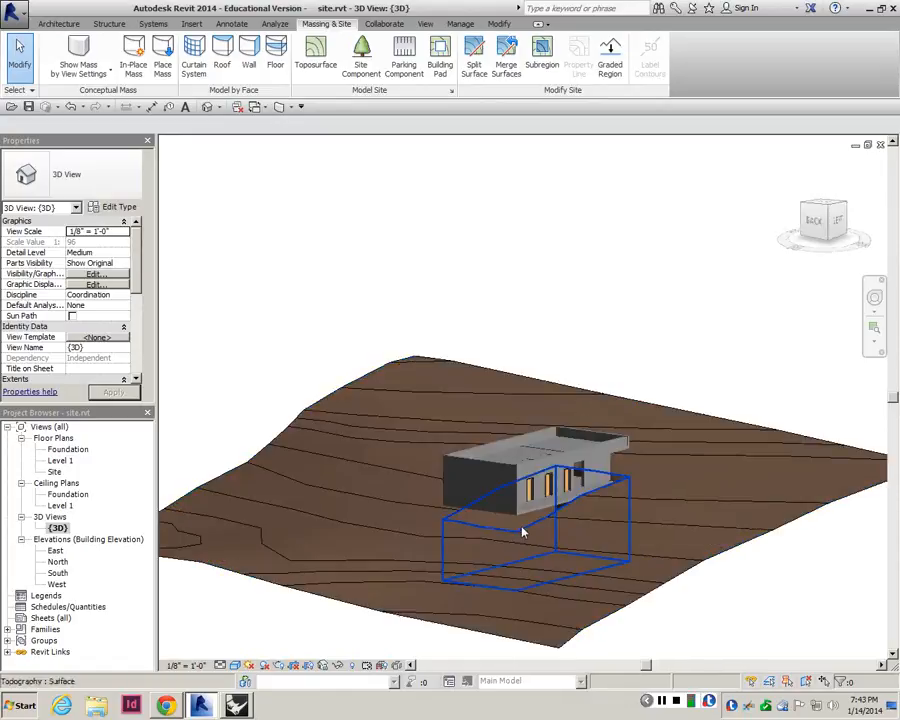
# - Compare the pad's height with the building in 3D and elevation, and set the South elevation to Wireframe display
pyautogui.keyDown('shift'); pyautogui.moveTo(483, 533); pyautogui.dragTo(625, 590, button='middle'); pyautogui.keyUp('shift')
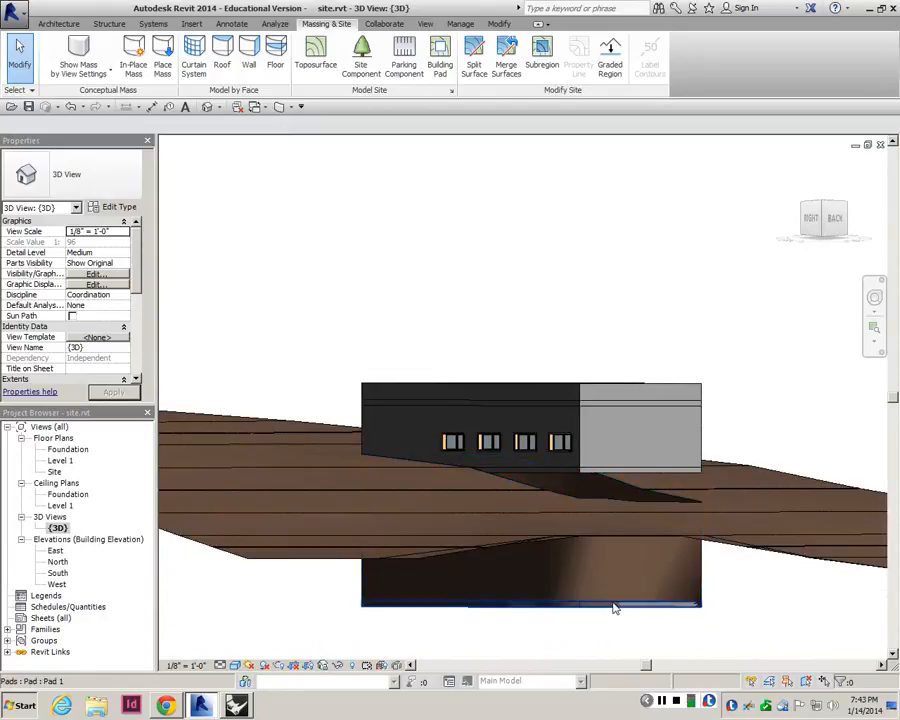
pyautogui.doubleClick(58, 563)
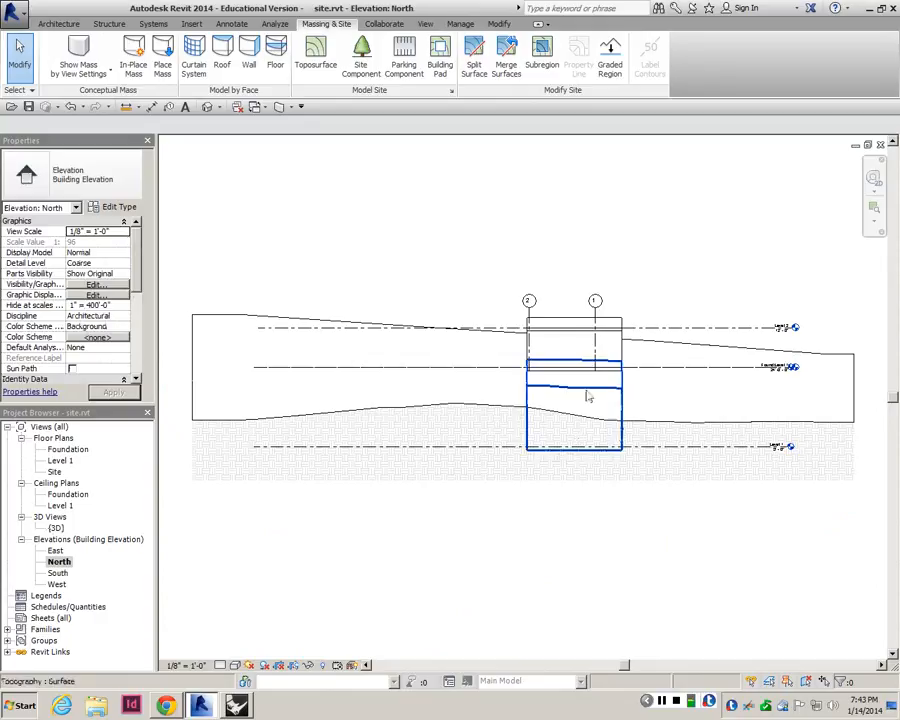
pyautogui.doubleClick(58, 573)
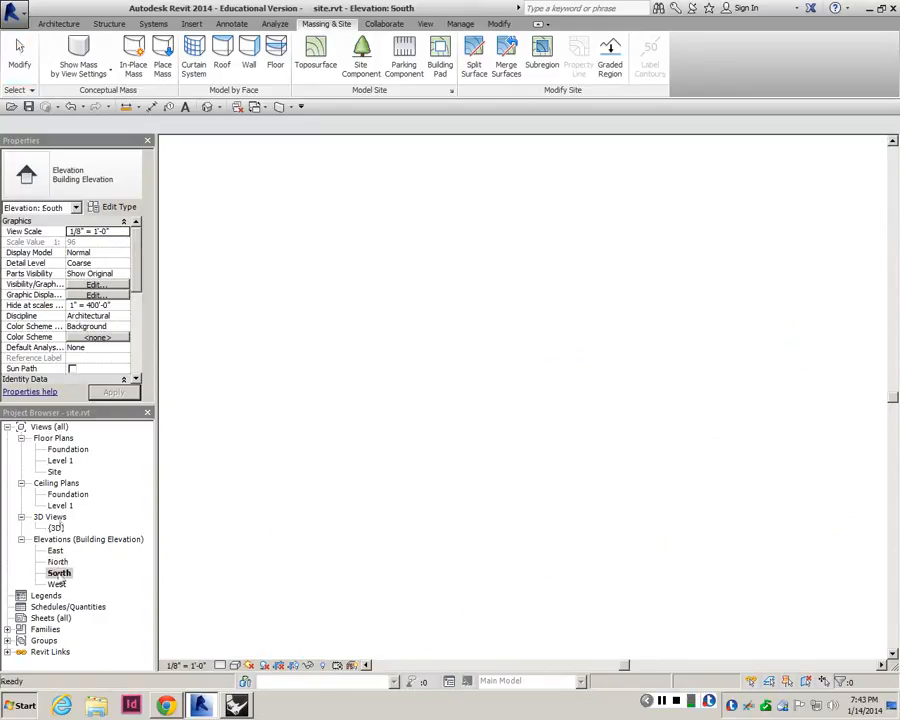
pyautogui.click(234, 665)
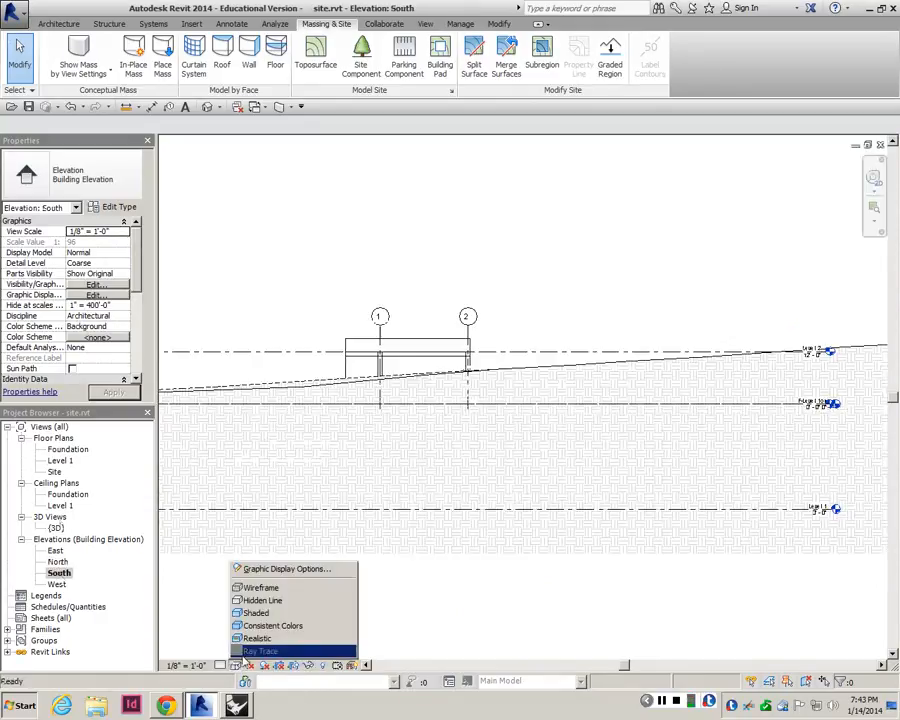
pyautogui.click(262, 589)
pyautogui.scroll(-2, 470, 552)
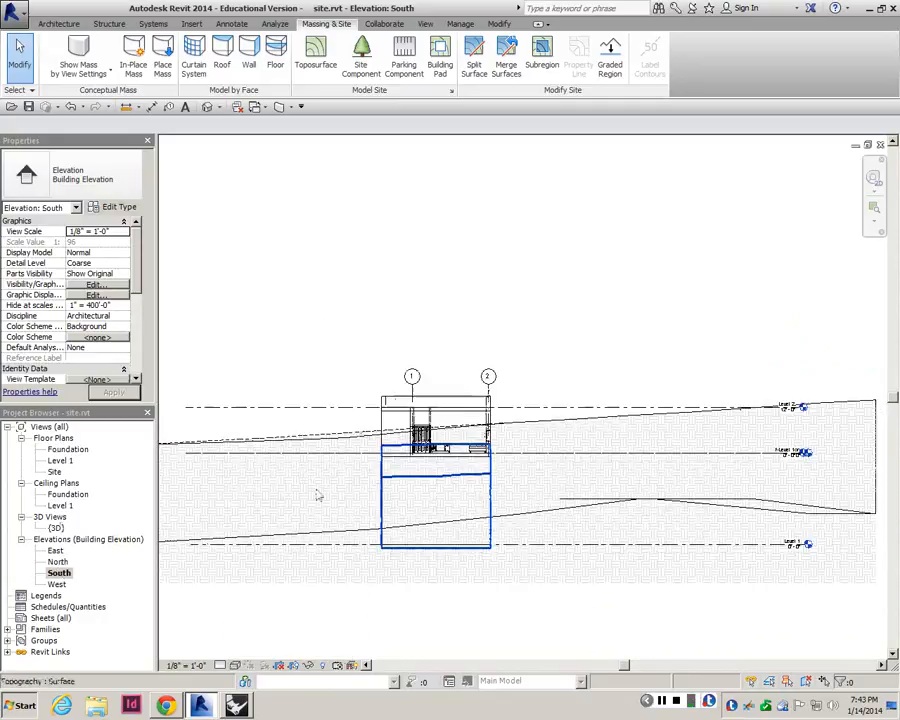
# - Check the North elevation and set the East elevation to Wireframe display to expose the buried pad
pyautogui.doubleClick(62, 562)
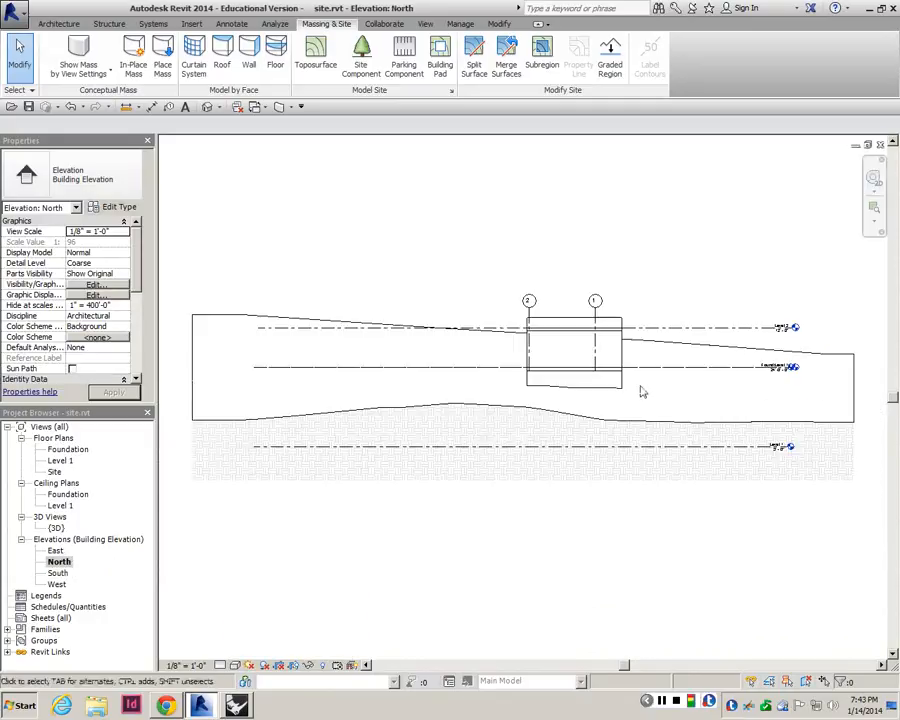
pyautogui.scroll(2, 598, 398)
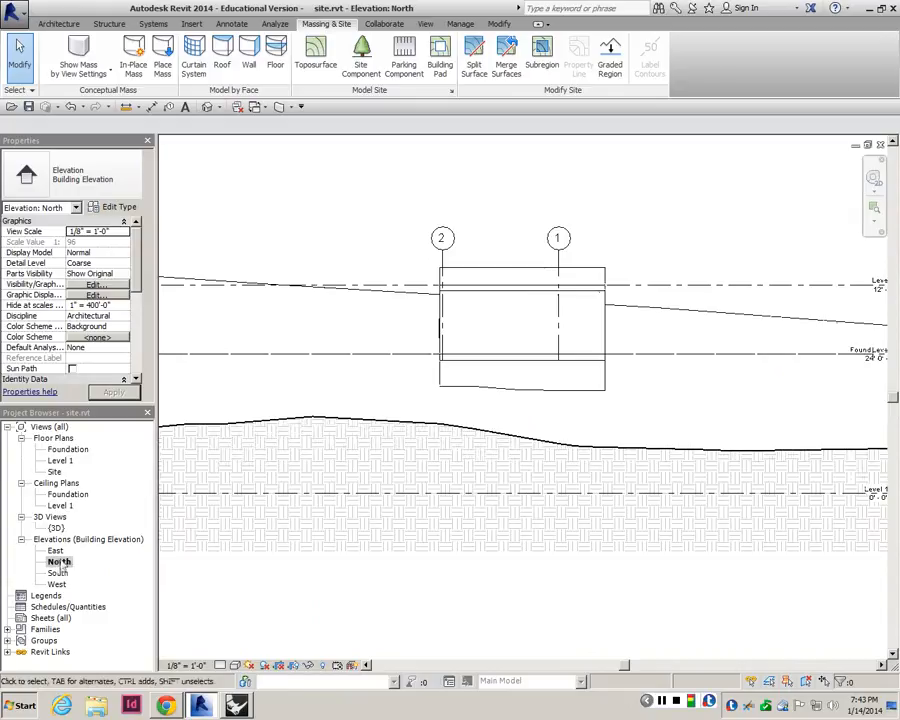
pyautogui.doubleClick(56, 551)
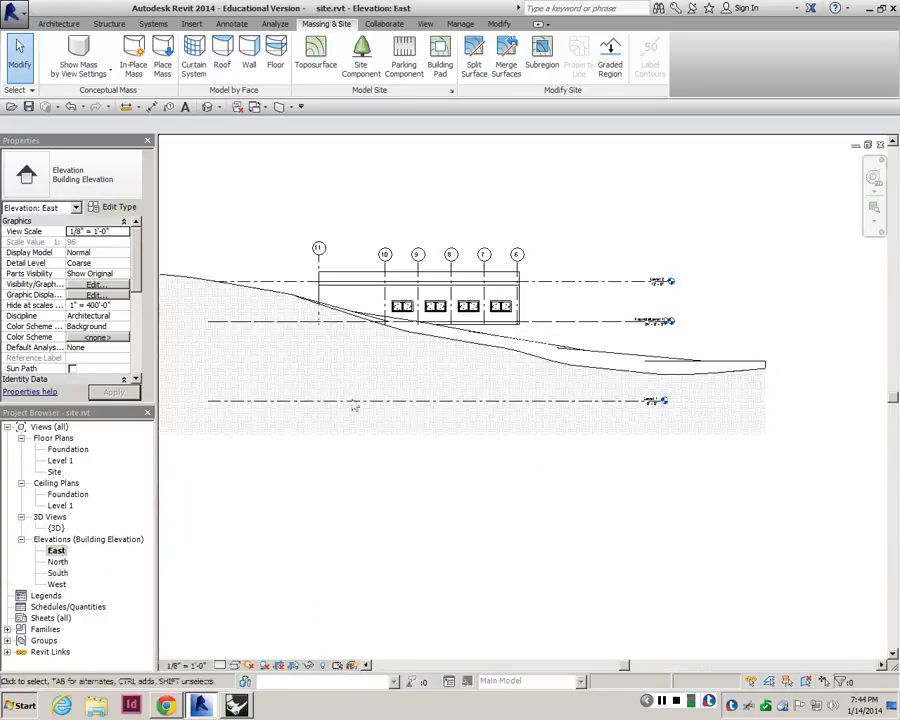
pyautogui.click(248, 665)
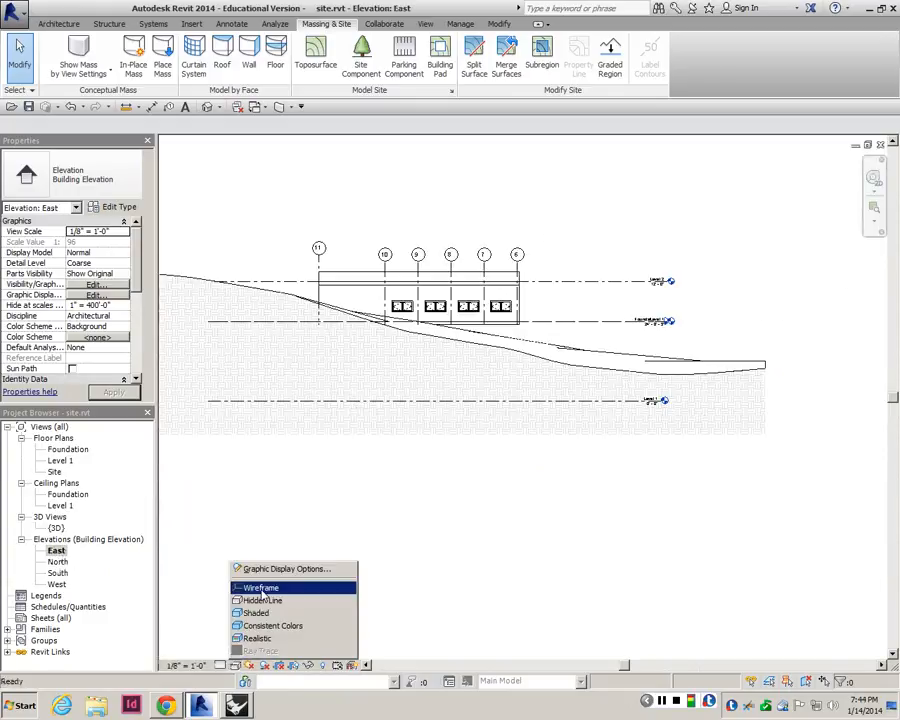
pyautogui.click(262, 588)
pyautogui.scroll(2, 425, 311)
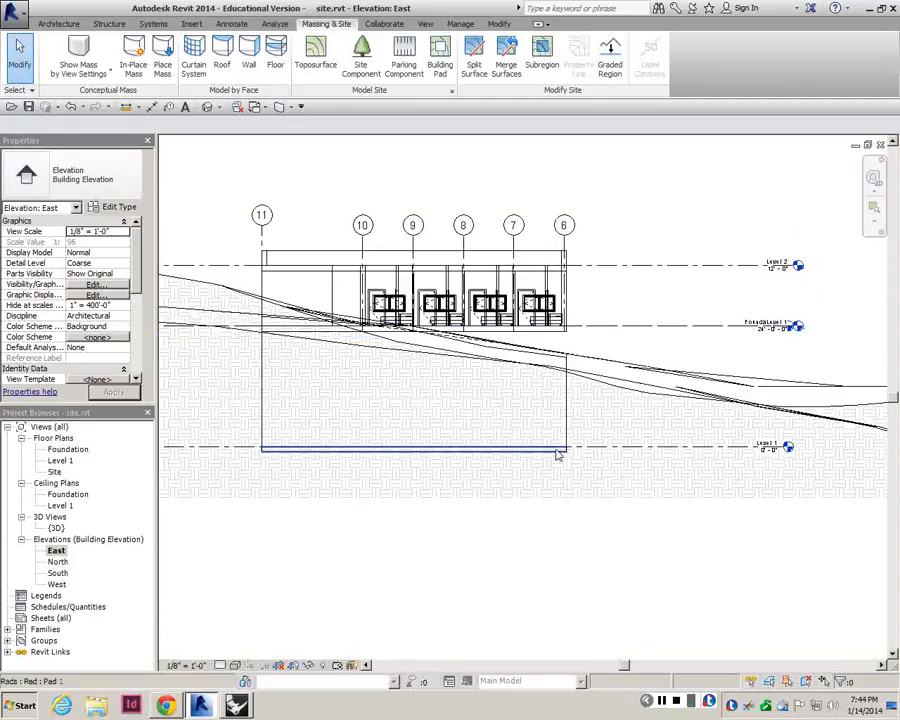
# - Move the building pad up beneath the building by changing its level constraint to Foundation
pyautogui.click(557, 452)
pyautogui.moveTo(539, 451); pyautogui.dragTo(544, 453)
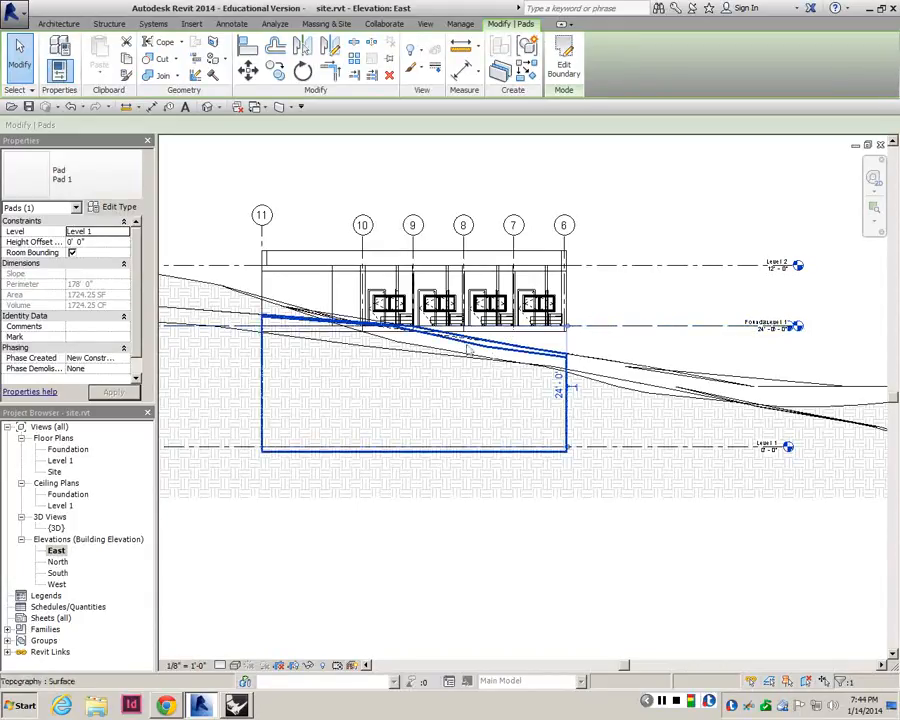
pyautogui.scroll(1, 378, 337)
pyautogui.scroll(1, 378, 337)
pyautogui.click(124, 232)
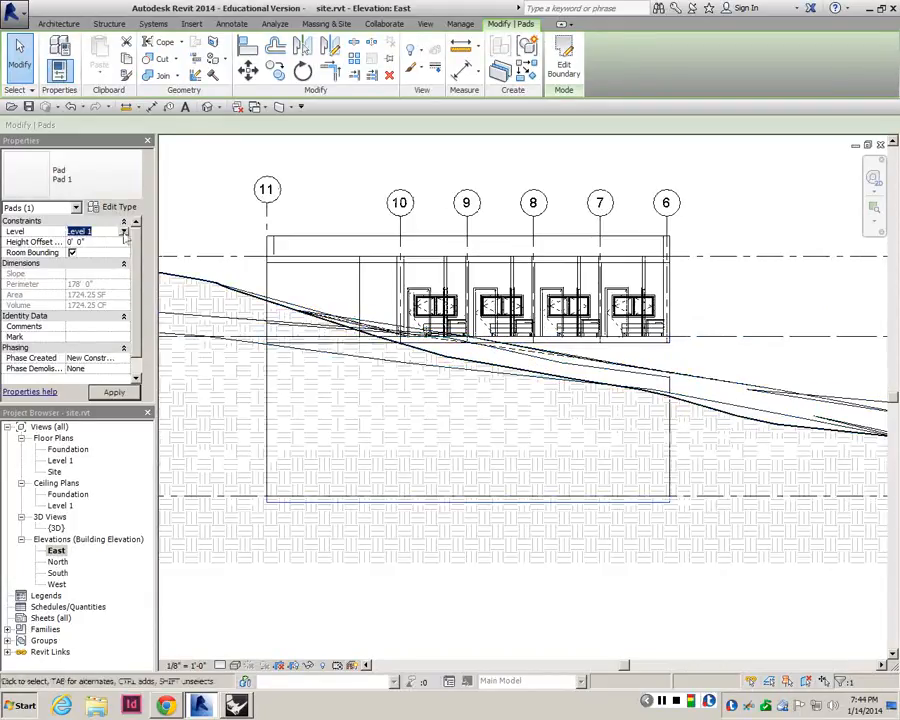
pyautogui.click(85, 243)
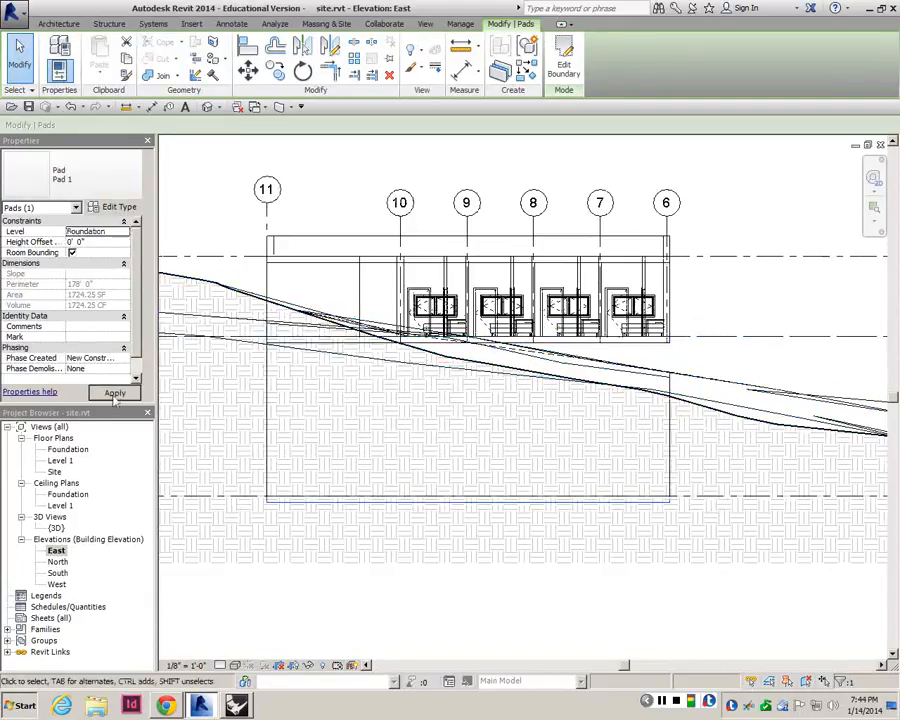
pyautogui.scroll(-2, 285, 385)
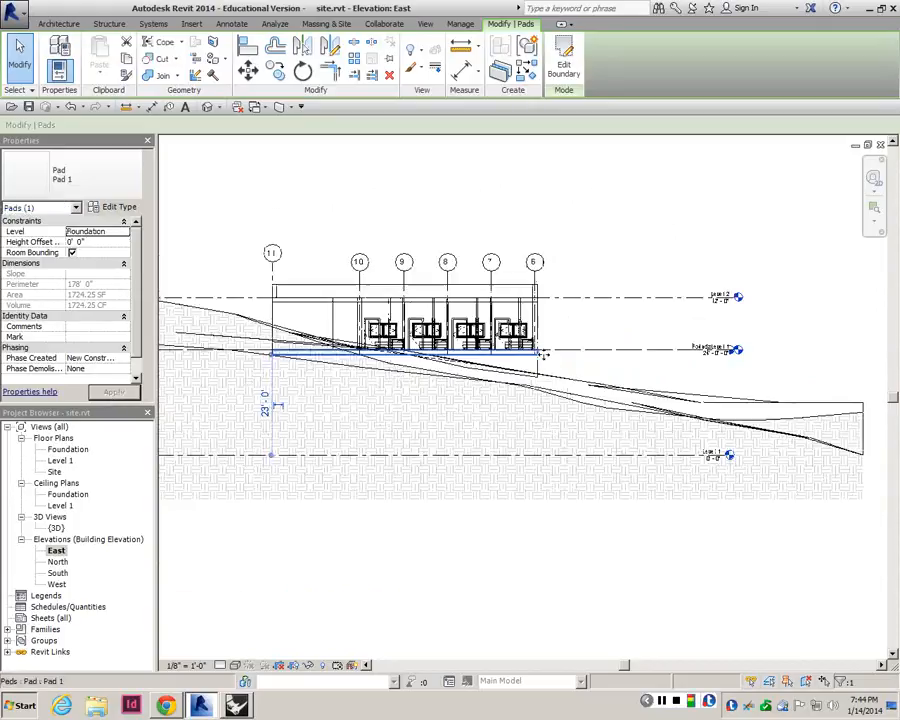
# - Examine how the raised pad sits beneath the building and above the sloping terrain in the {3D} view
pyautogui.doubleClick(57, 528)
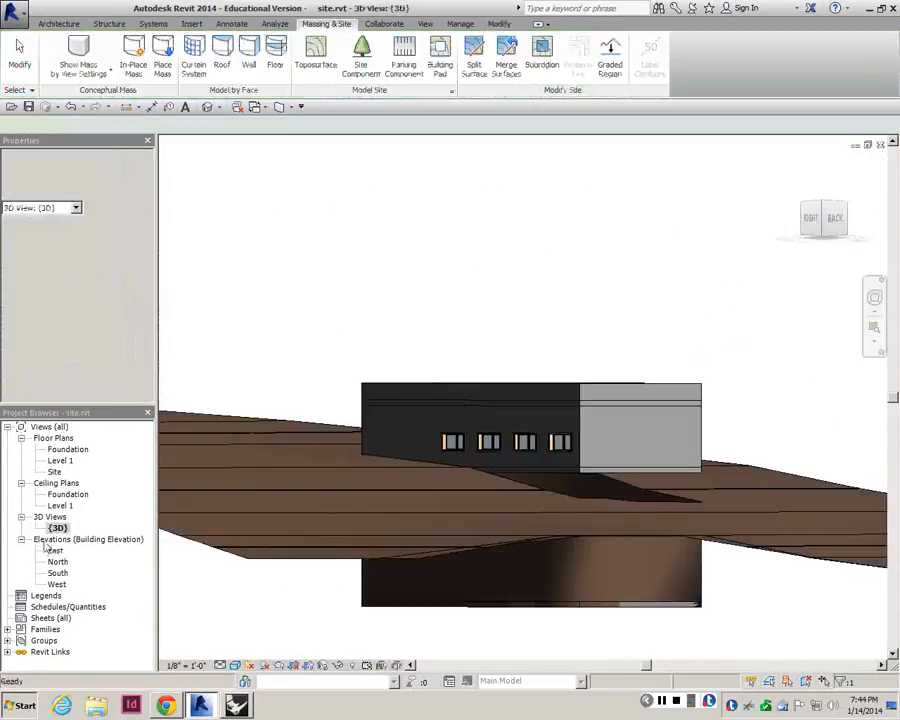
pyautogui.keyDown('shift'); pyautogui.moveTo(480, 490); pyautogui.dragTo(662, 500, button='middle'); pyautogui.keyUp('shift')
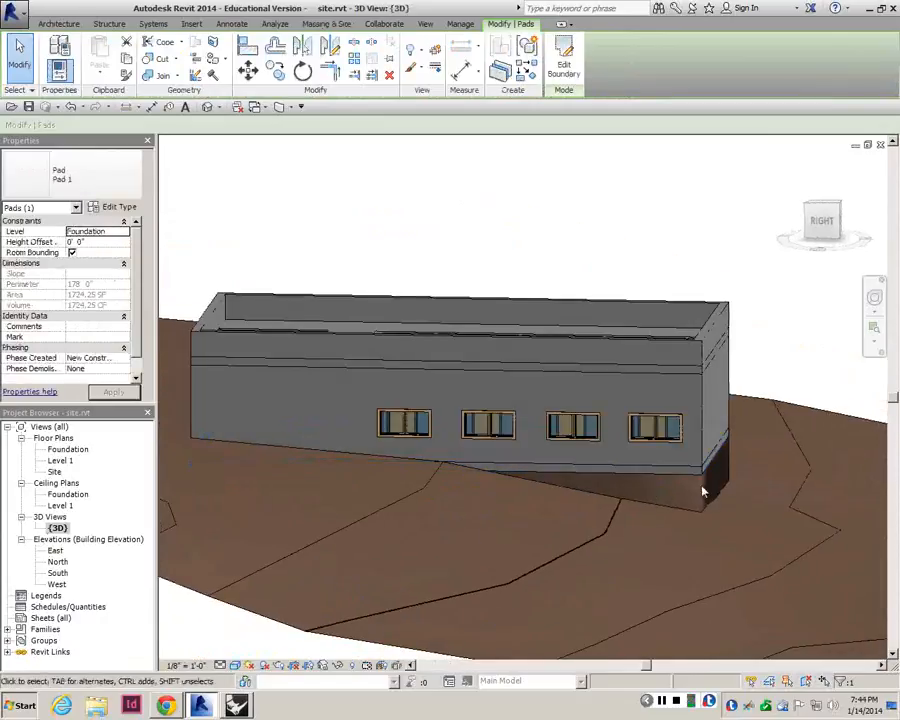
pyautogui.keyDown('shift'); pyautogui.moveTo(709, 464); pyautogui.dragTo(183, 496, button='middle'); pyautogui.keyUp('shift')
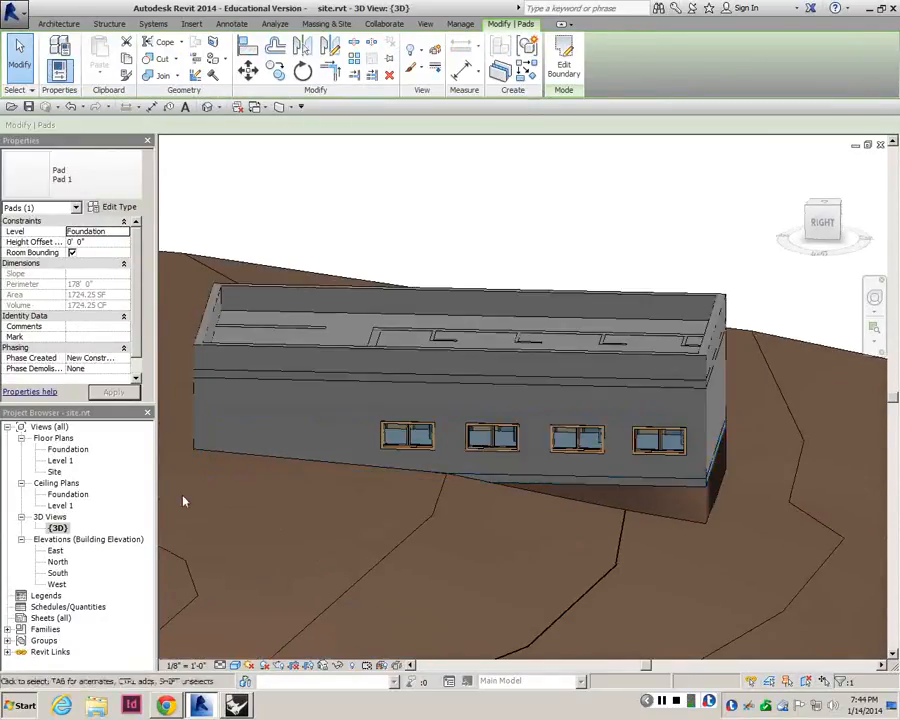
pyautogui.click(700, 489)
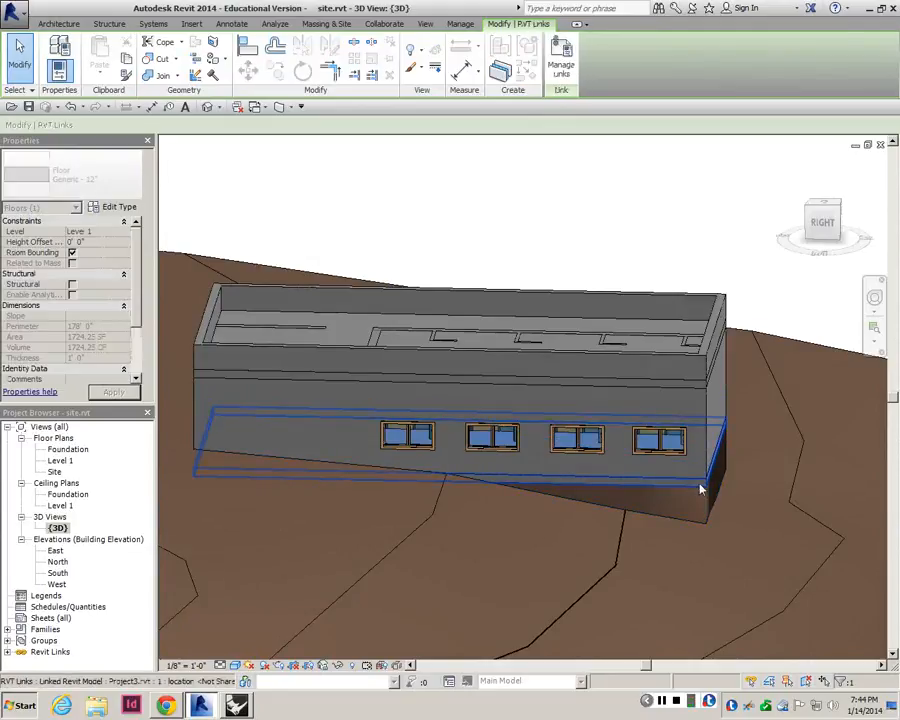
pyautogui.press('Escape')
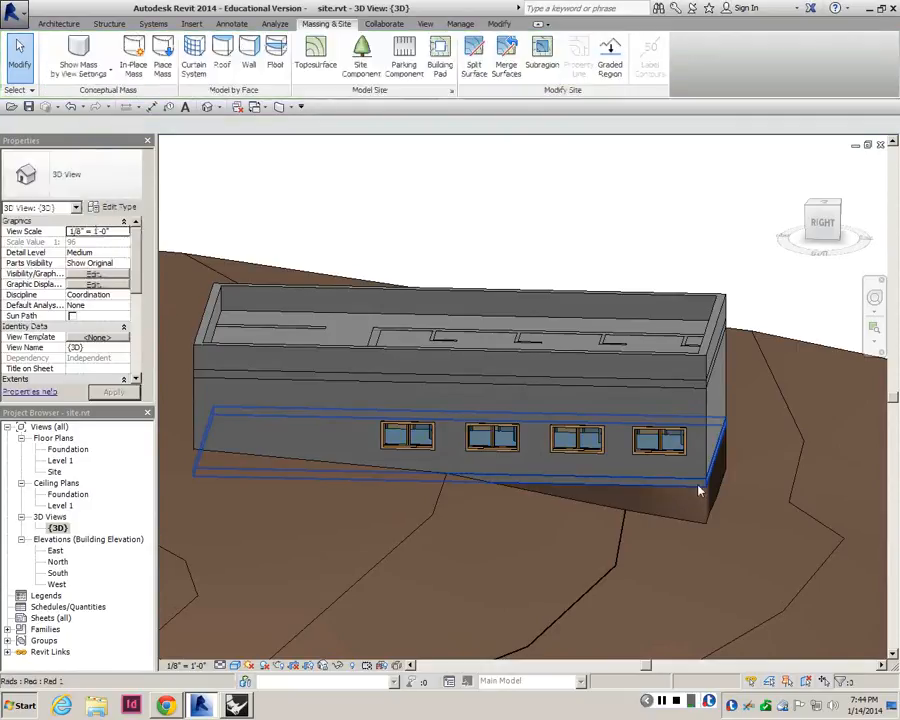
# - Edit the building pad's boundary, moving one short edge inward until the pad is about 32'-6" long, and finish the sketch
pyautogui.click(699, 490)
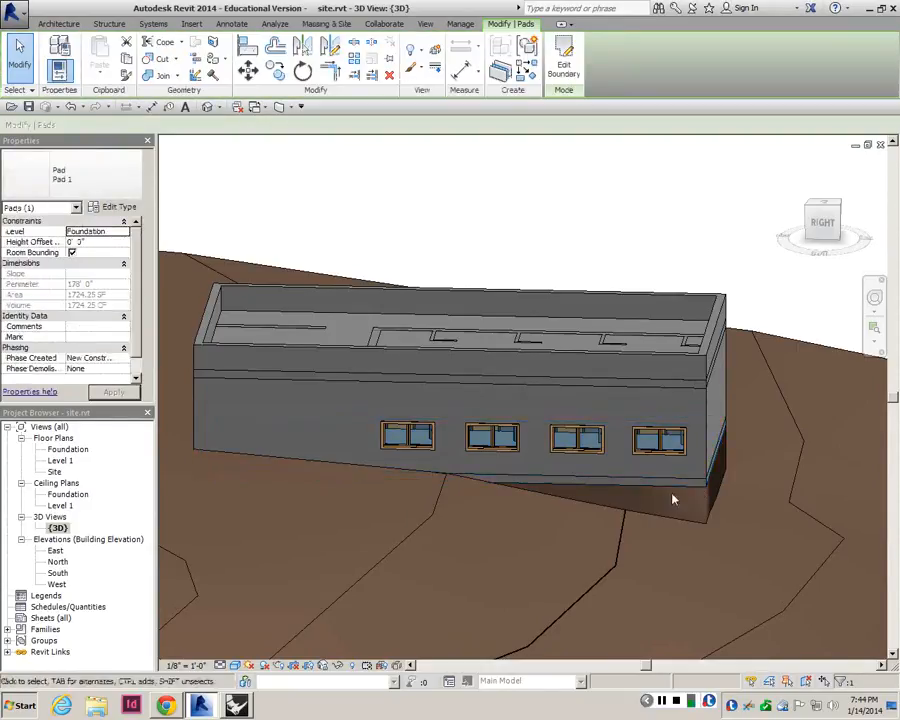
pyautogui.click(563, 62)
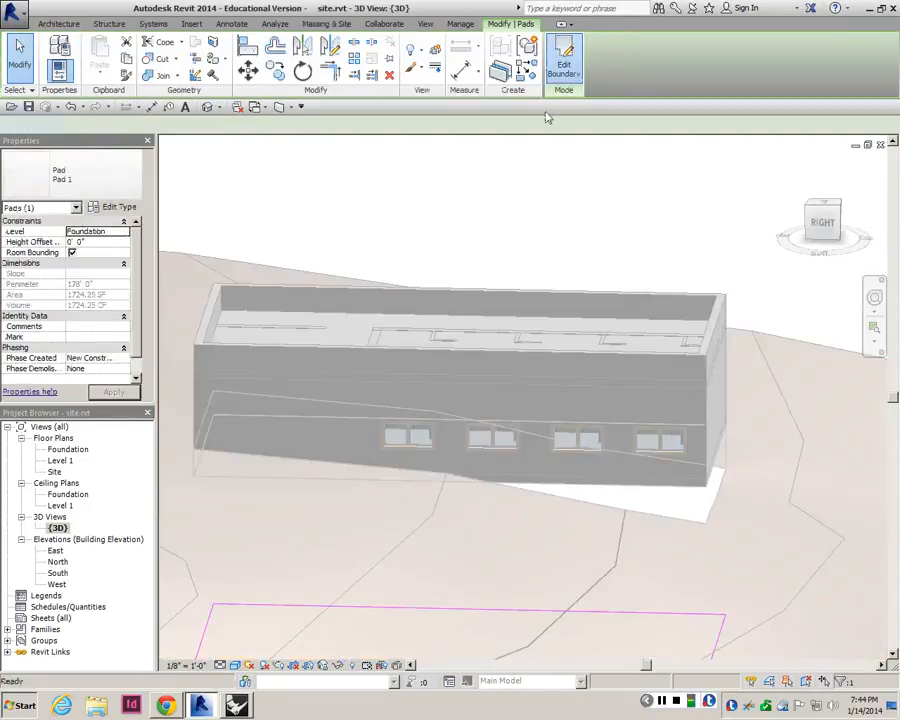
pyautogui.scroll(-4, 645, 405)
pyautogui.keyDown('shift'); pyautogui.moveTo(660, 500); pyautogui.dragTo(655, 512, button='middle'); pyautogui.keyUp('shift')
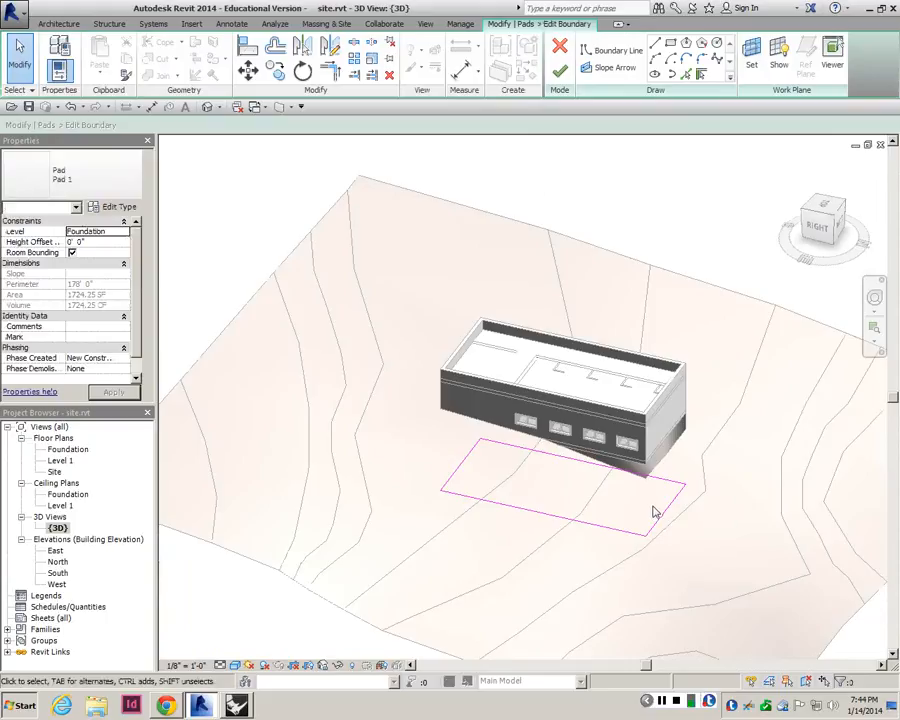
pyautogui.moveTo(655, 512); pyautogui.dragTo(597, 486)
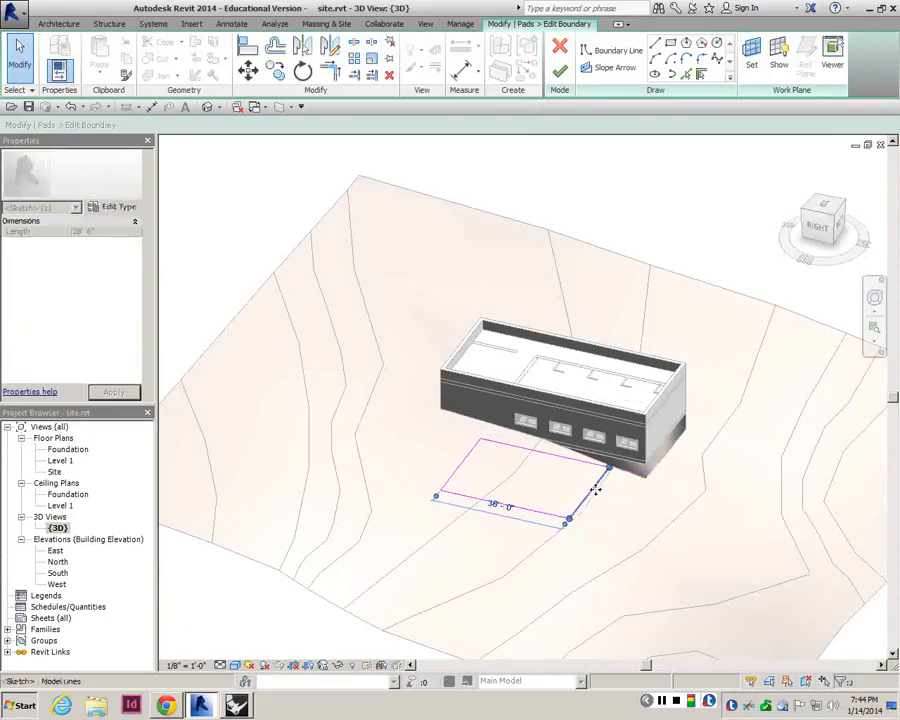
pyautogui.keyDown('shift'); pyautogui.moveTo(596, 489); pyautogui.dragTo(592, 458, button='middle'); pyautogui.keyUp('shift')
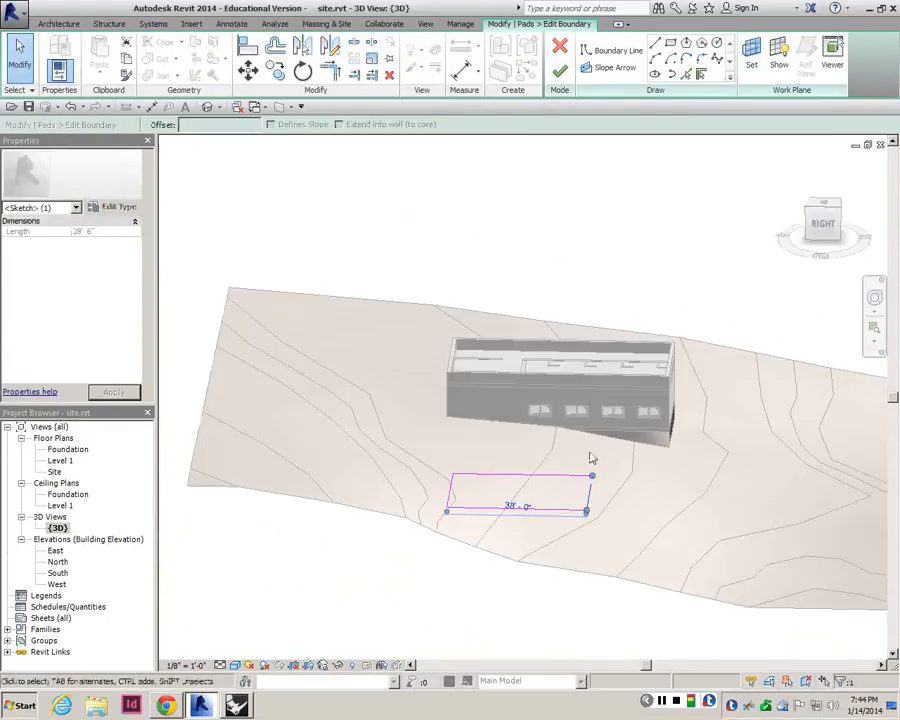
pyautogui.scroll(2, 590, 472)
pyautogui.moveTo(590, 508); pyautogui.dragTo(560, 500)
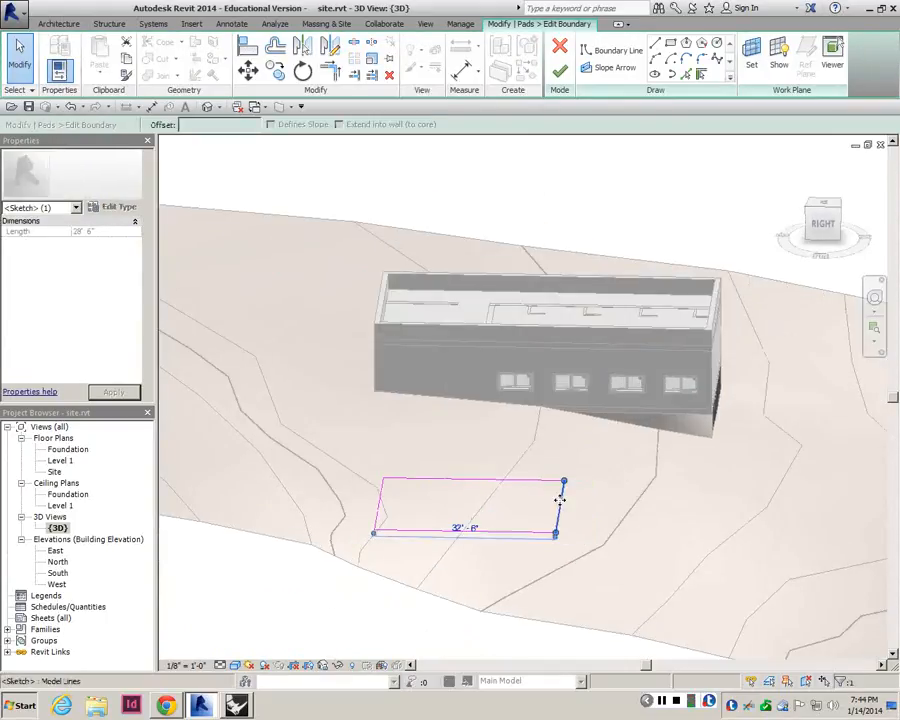
pyautogui.click(560, 71)
pyautogui.keyDown('shift'); pyautogui.moveTo(535, 395); pyautogui.dragTo(615, 375, button='middle'); pyautogui.keyUp('shift')
pyautogui.press('Escape')
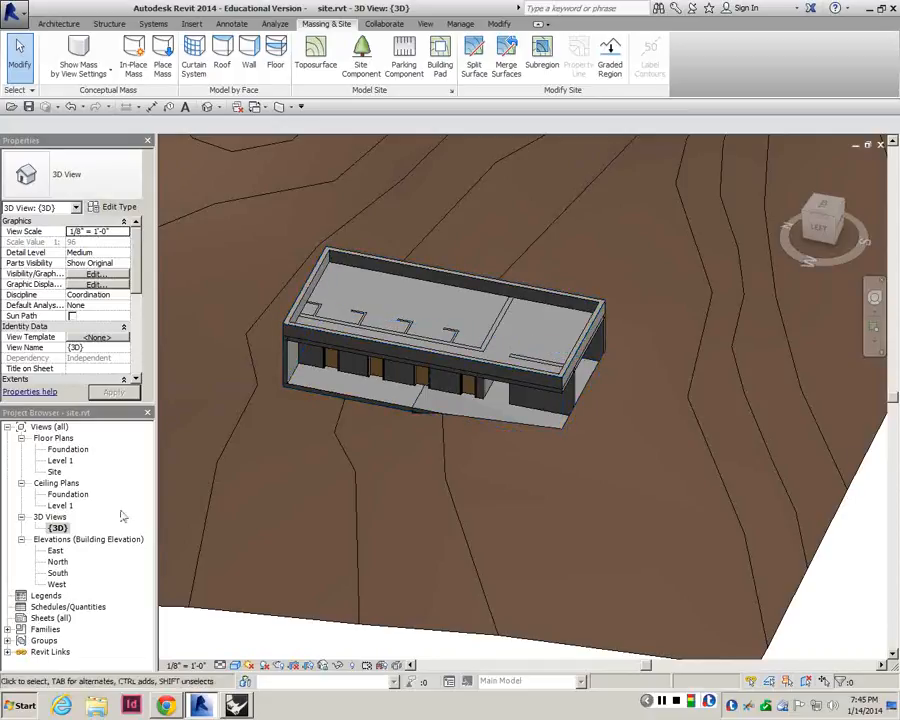
# - Examine the topography's extent, contours and property line around the building in the Site plan and the {3D} view
pyautogui.doubleClick(55, 472)
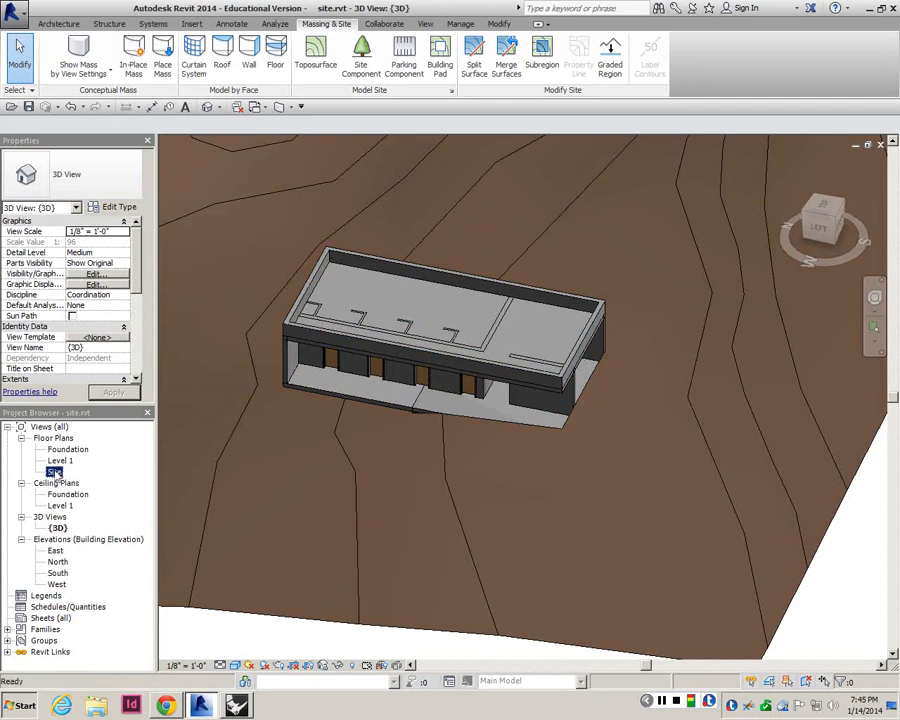
pyautogui.scroll(-5, 395, 435)
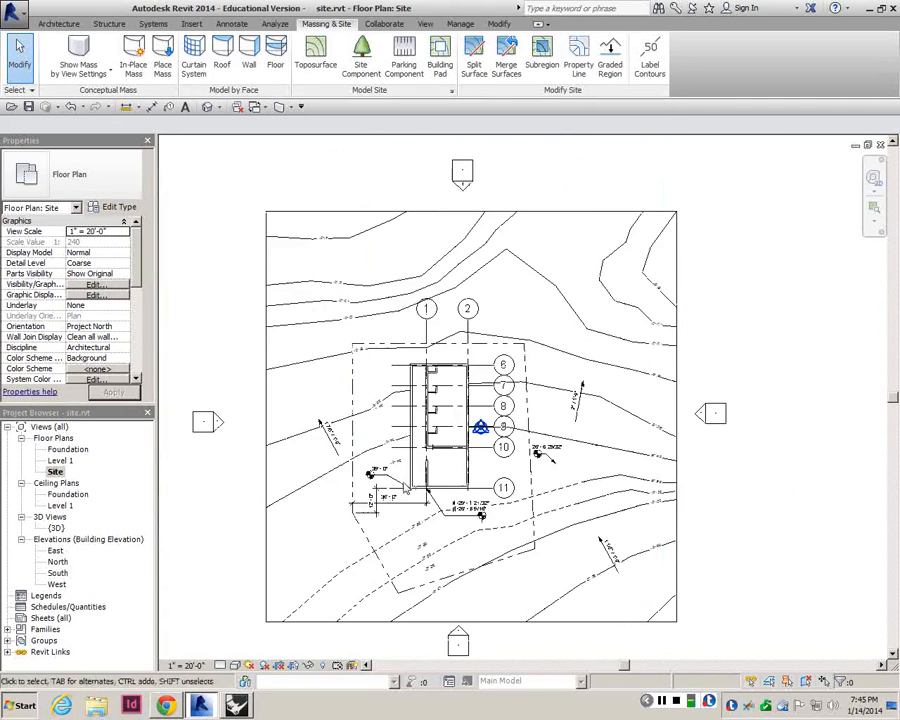
pyautogui.scroll(3, 395, 435)
pyautogui.scroll(-2, 446, 455)
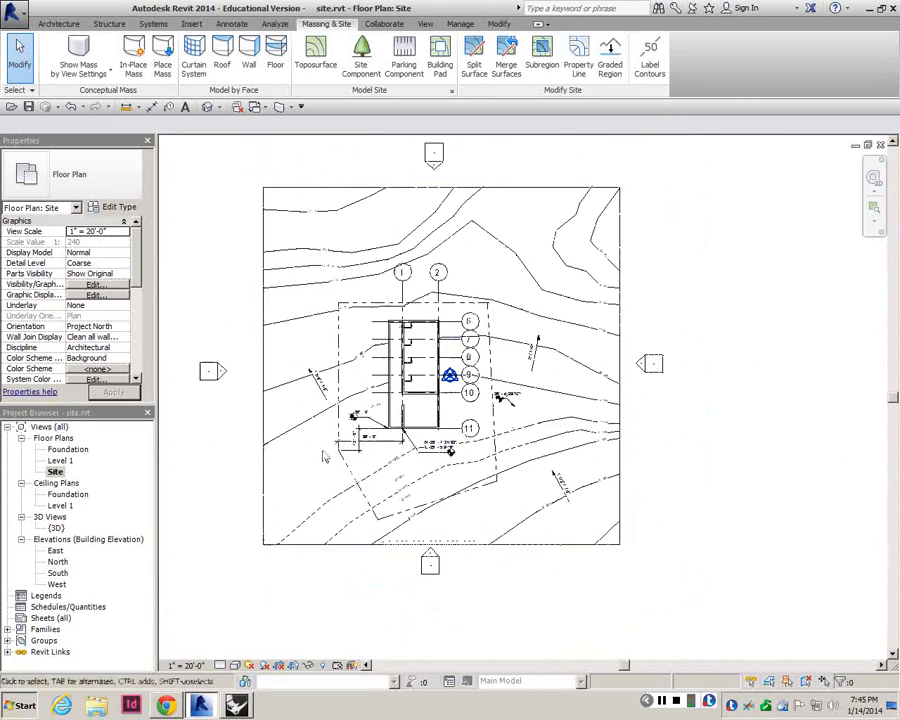
pyautogui.scroll(2, 437, 427)
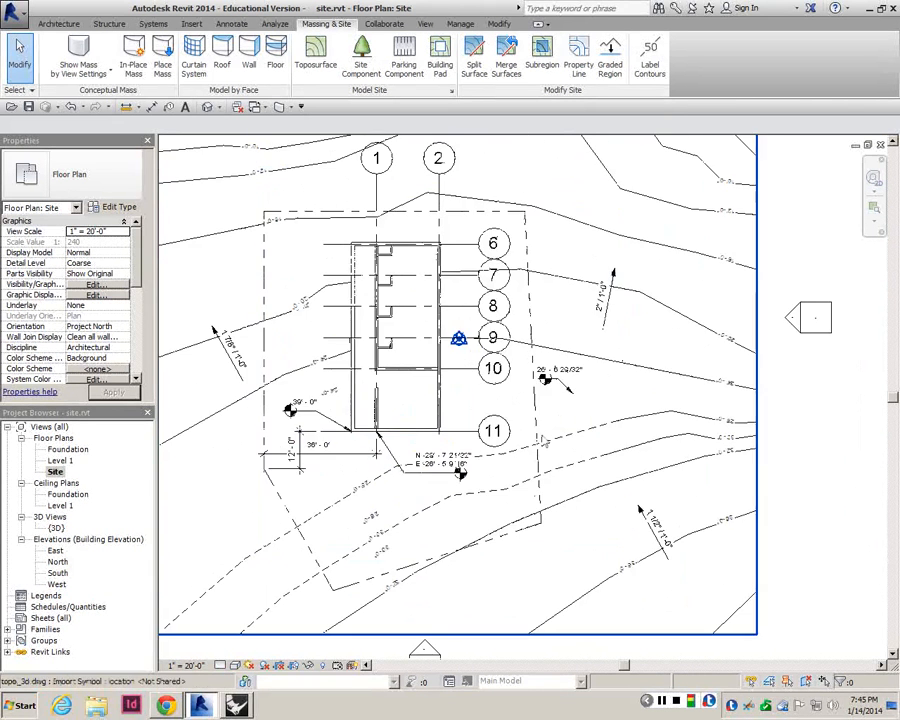
pyautogui.scroll(-2, 541, 425)
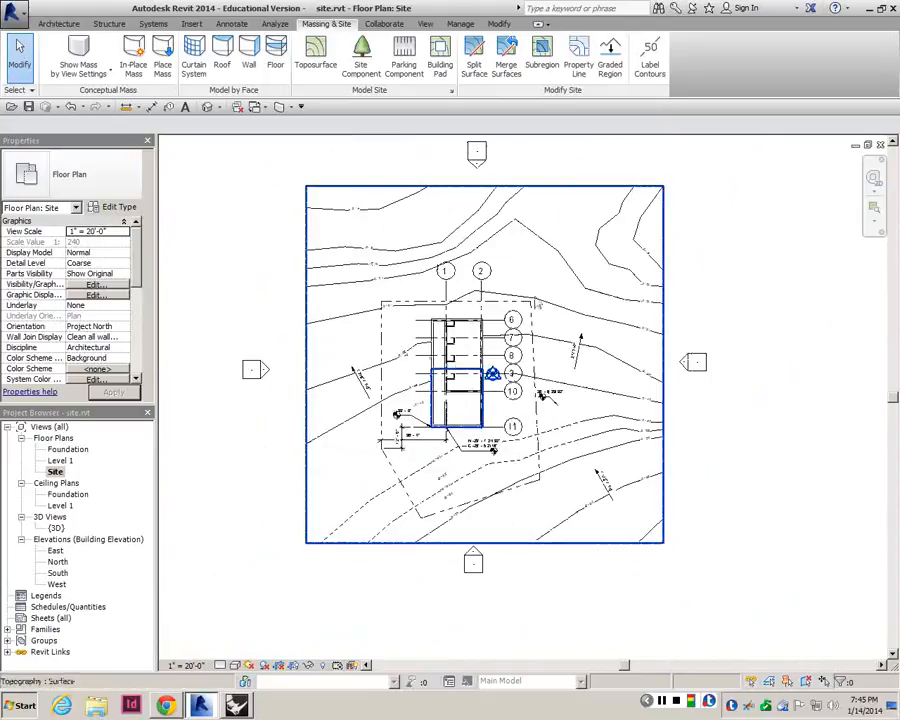
pyautogui.click(588, 199)
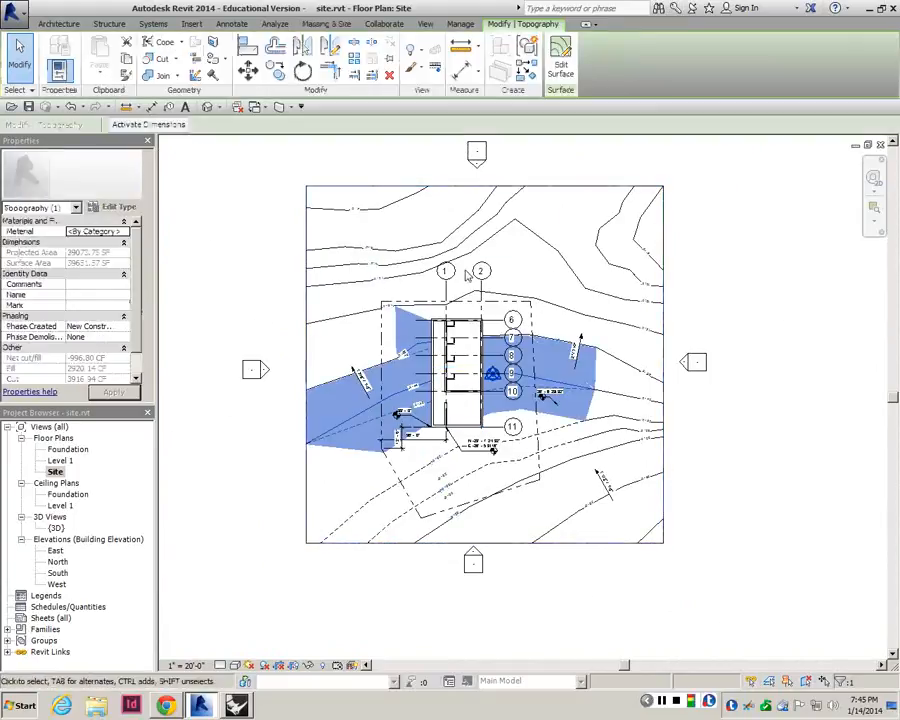
pyautogui.click(755, 310)
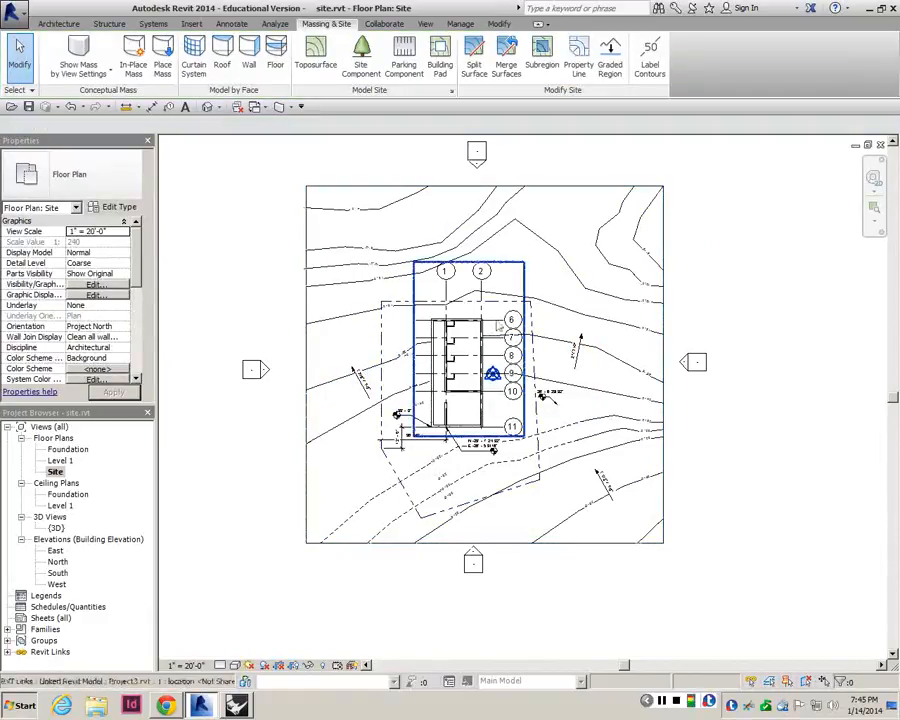
pyautogui.doubleClick(56, 528)
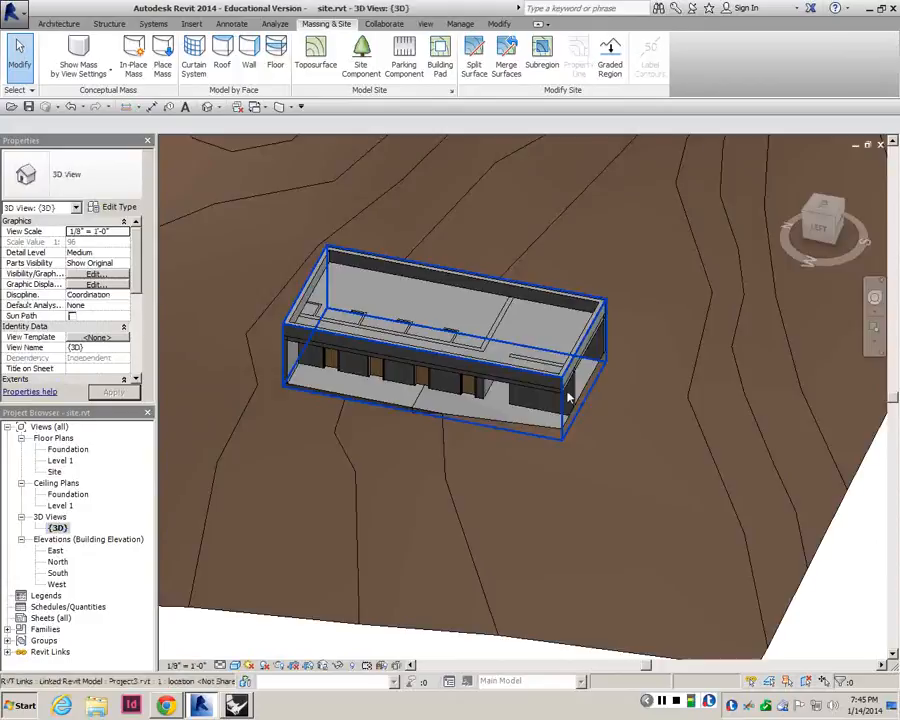
pyautogui.scroll(-1, 569, 394)
pyautogui.doubleClick(55, 471)
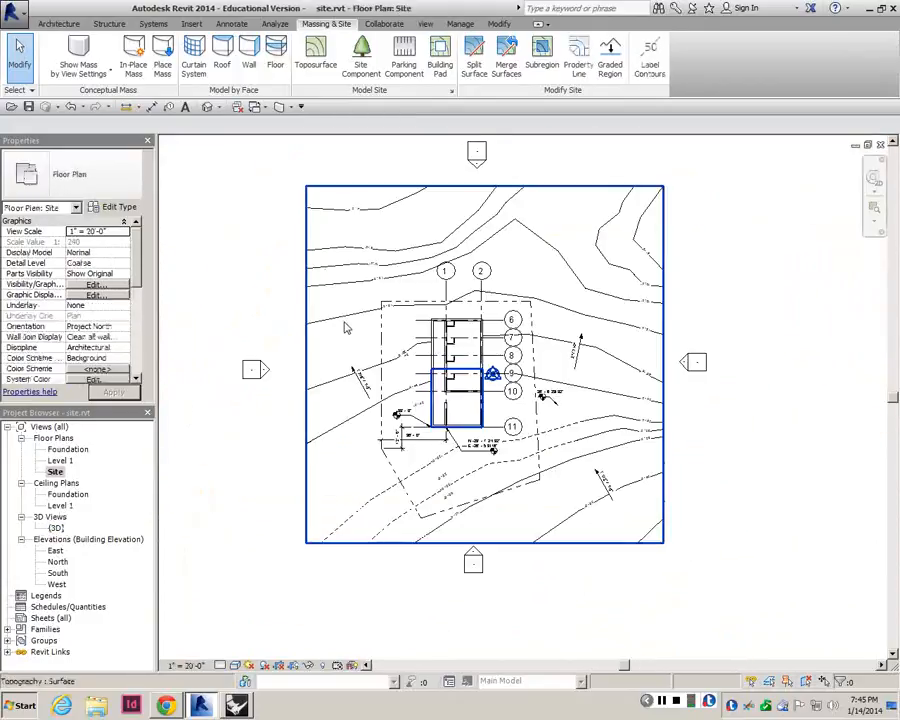
# - Split the topography surface in the Site plan along all five segments of the property line and finish the sketch
pyautogui.click(538, 193)
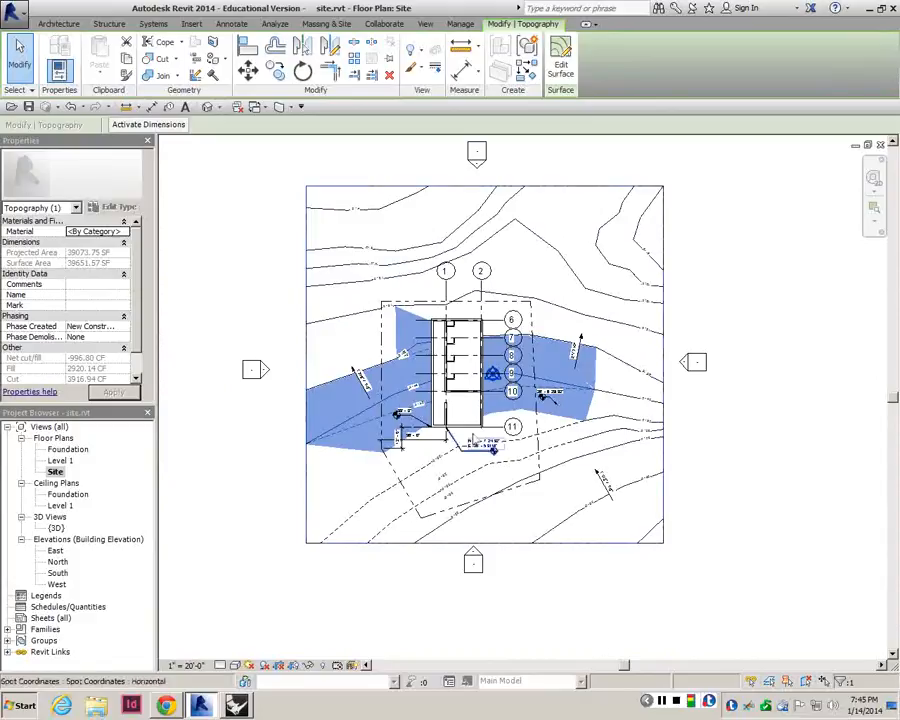
pyautogui.scroll(2, 475, 431)
pyautogui.click(327, 24)
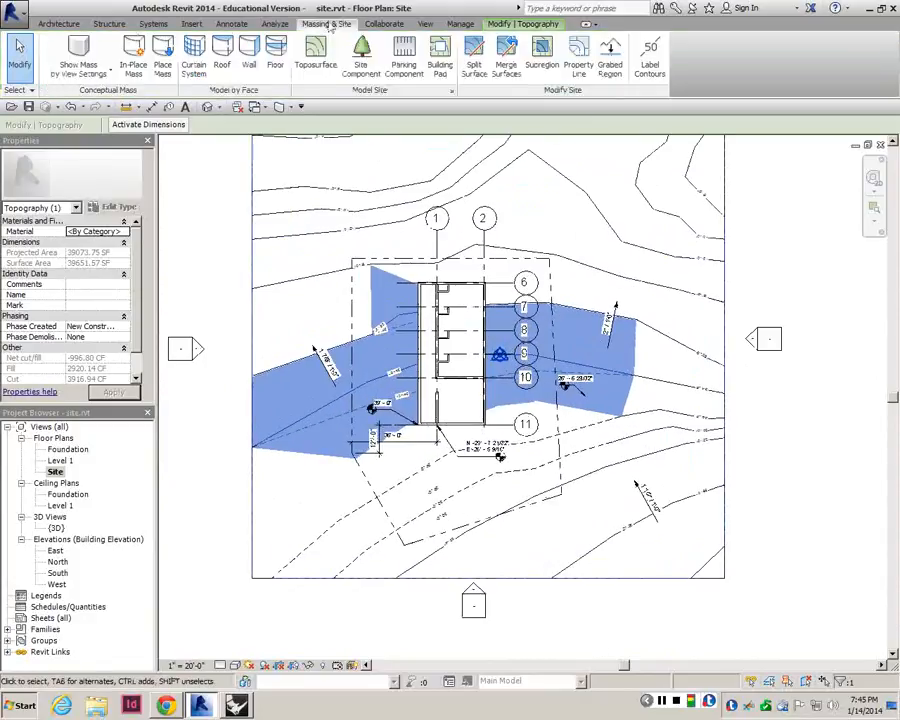
pyautogui.click(474, 66)
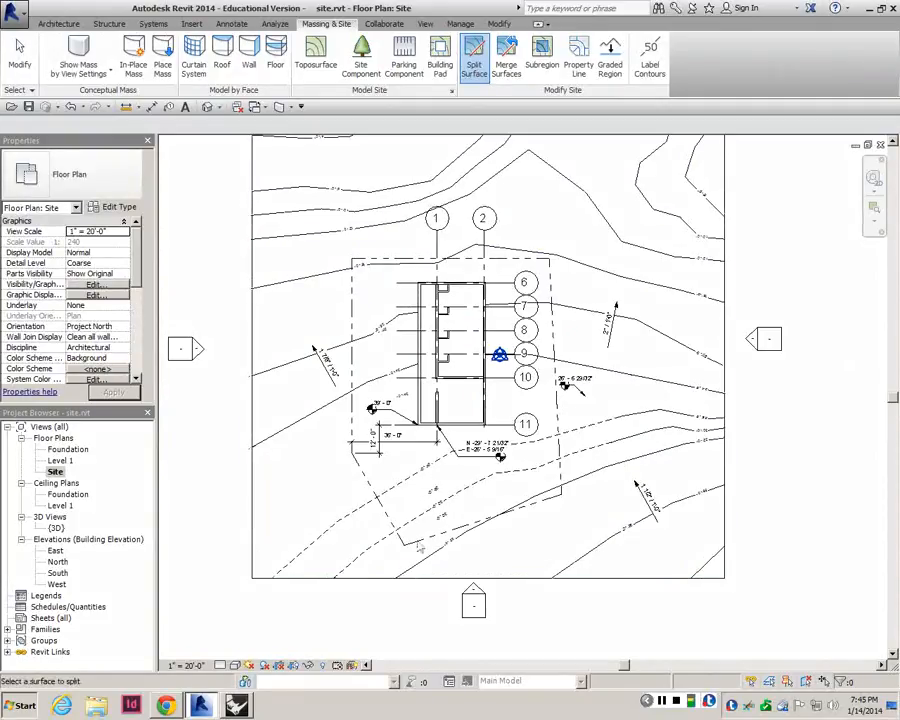
pyautogui.scroll(-2, 587, 247)
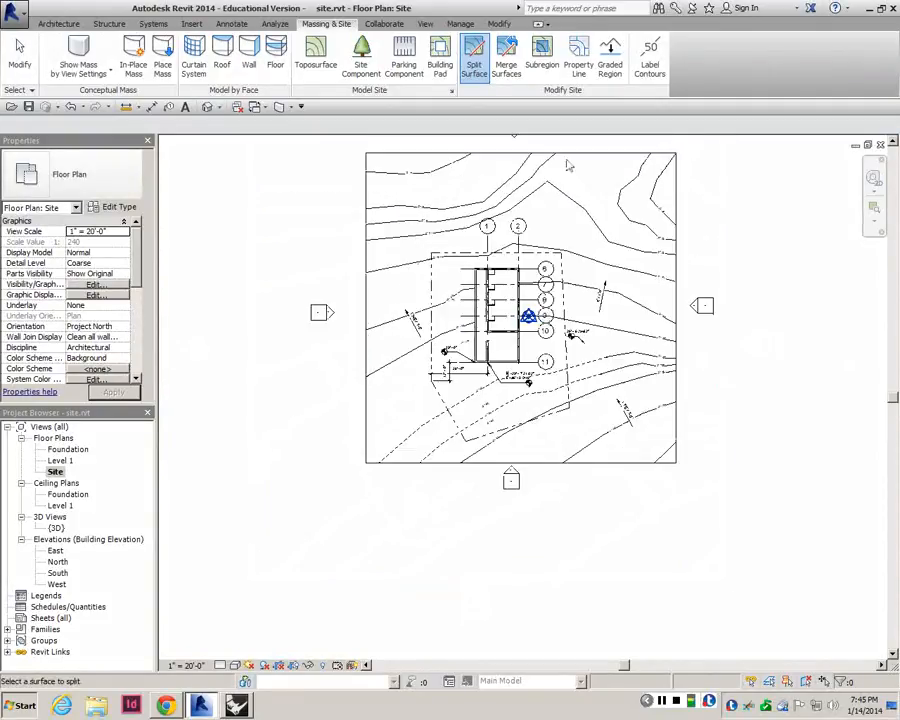
pyautogui.click(565, 172)
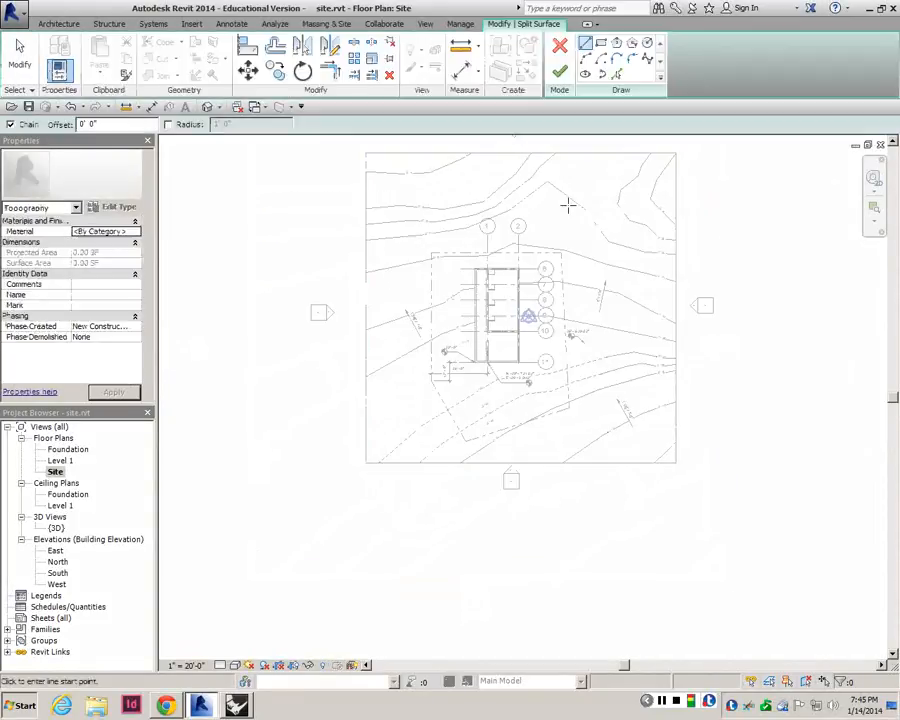
pyautogui.scroll(2, 559, 210)
pyautogui.scroll(-1, 443, 270)
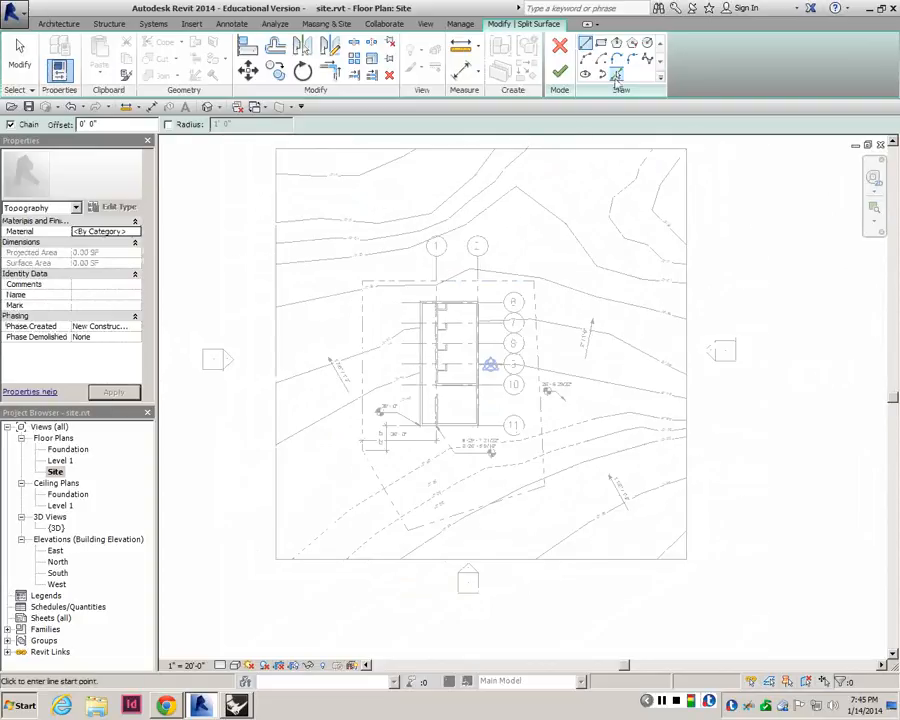
pyautogui.click(617, 75)
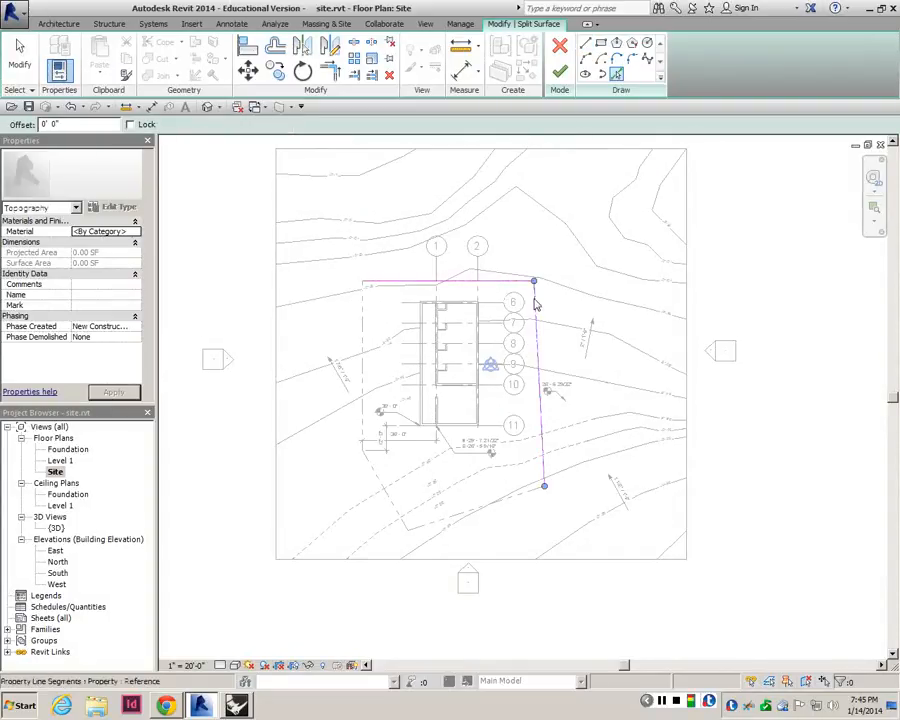
pyautogui.click(470, 510)
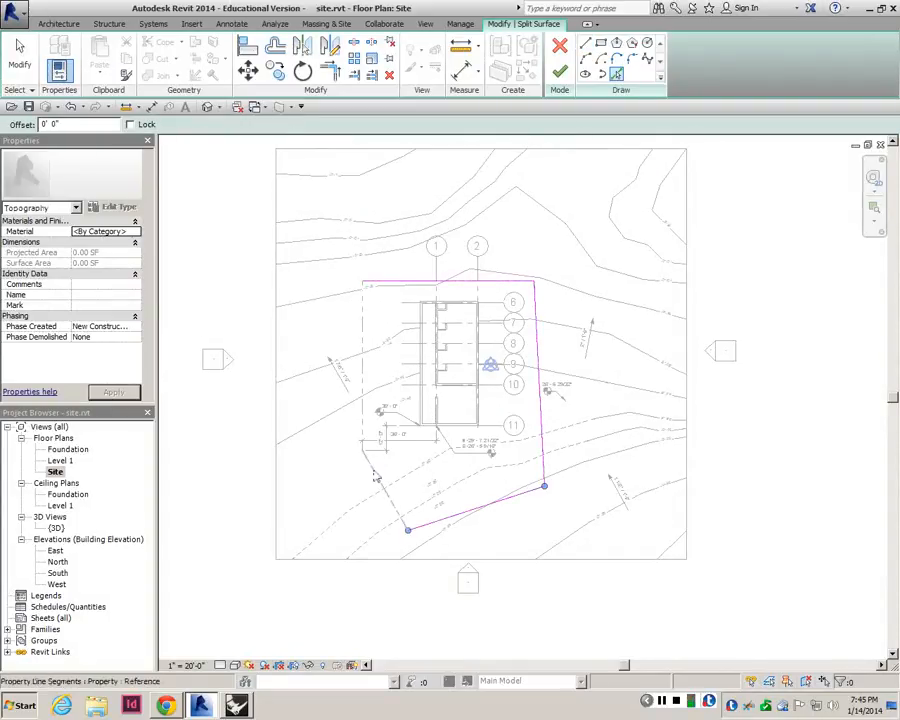
pyautogui.click(376, 478)
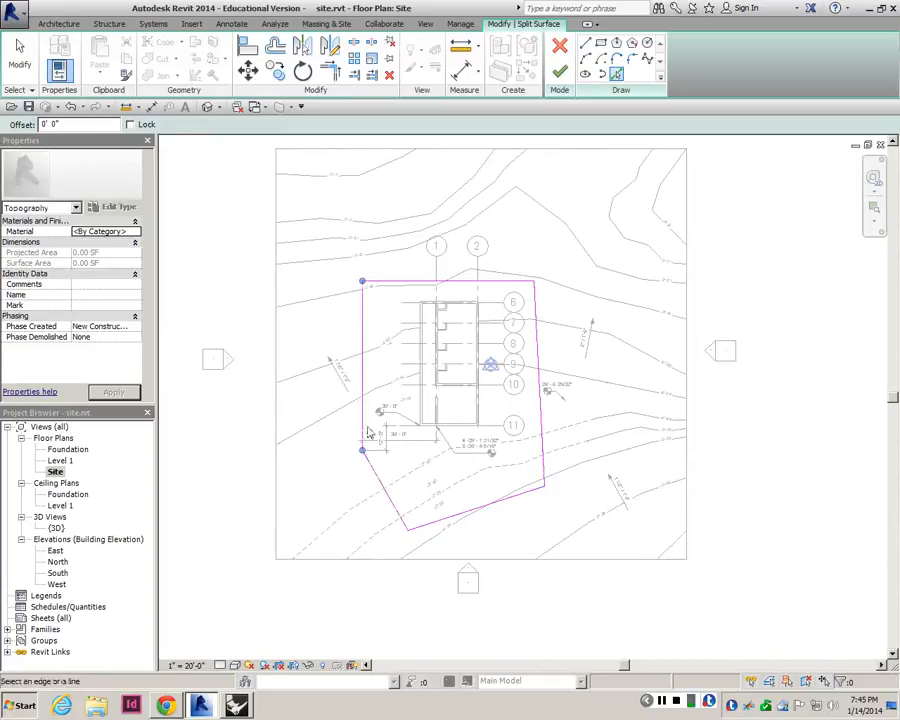
pyautogui.click(559, 72)
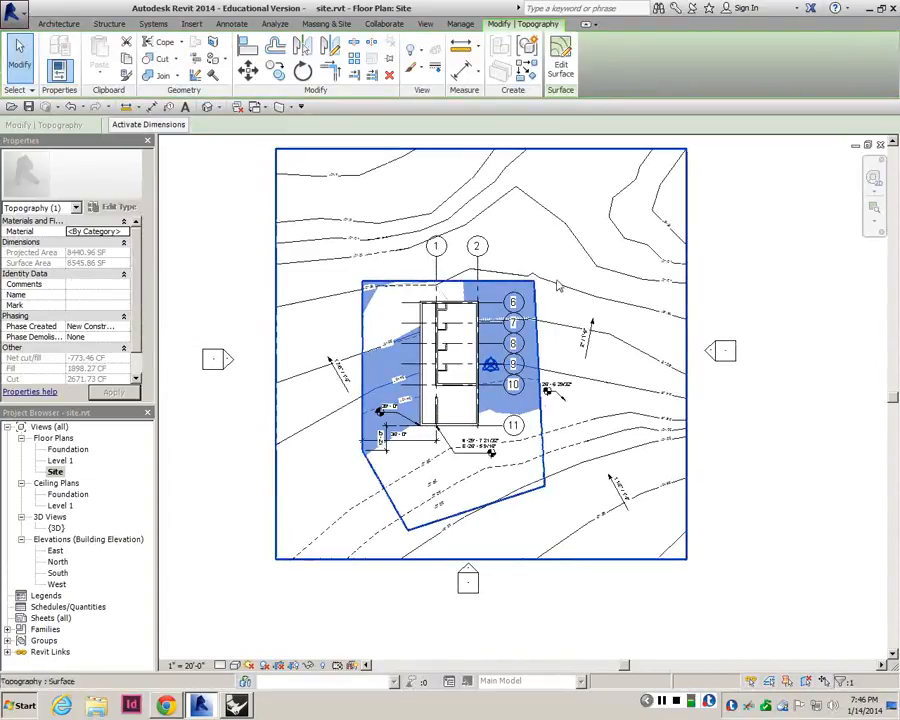
# - Inspect the split topography in the {3D} view by selecting the outer surface and the surface inside the property line in turn
pyautogui.doubleClick(56, 528)
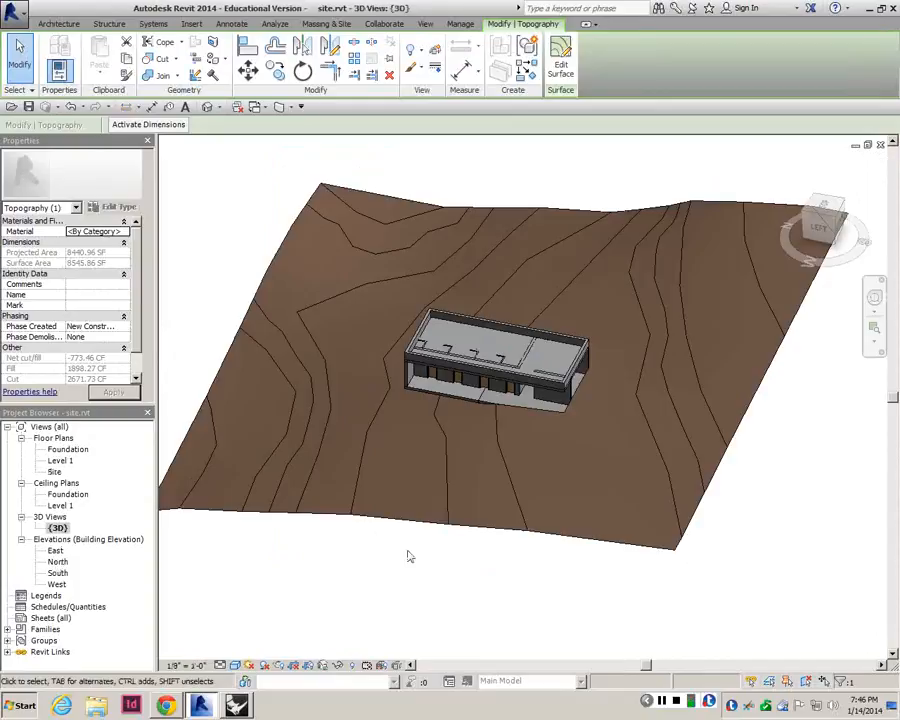
pyautogui.click(431, 567)
pyautogui.keyDown('shift'); pyautogui.moveTo(526, 527); pyautogui.dragTo(728, 516, button='middle'); pyautogui.keyUp('shift')
pyautogui.click(450, 234)
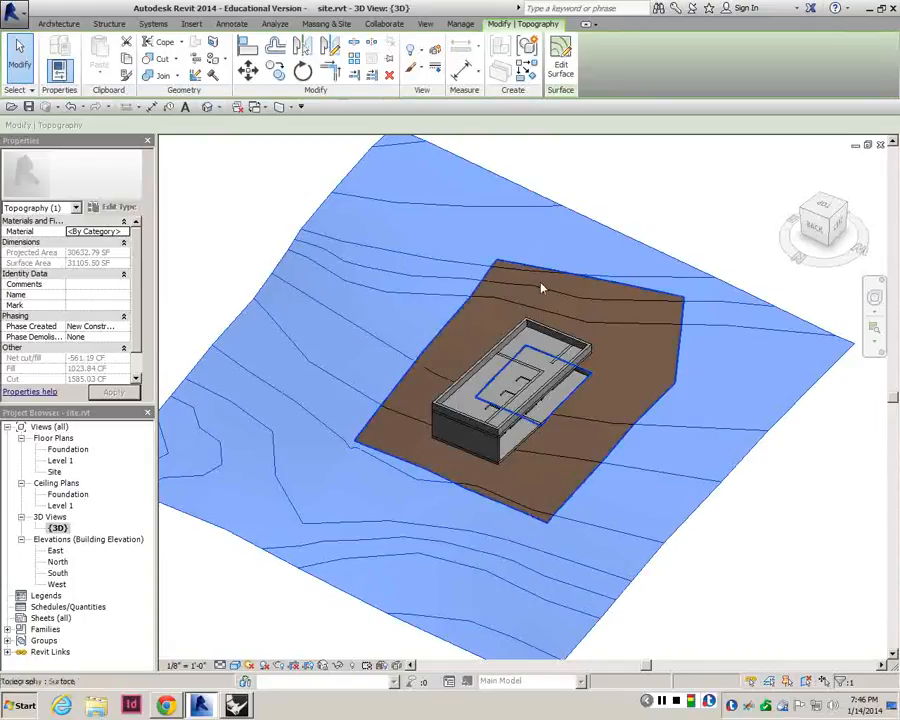
pyautogui.click(608, 322)
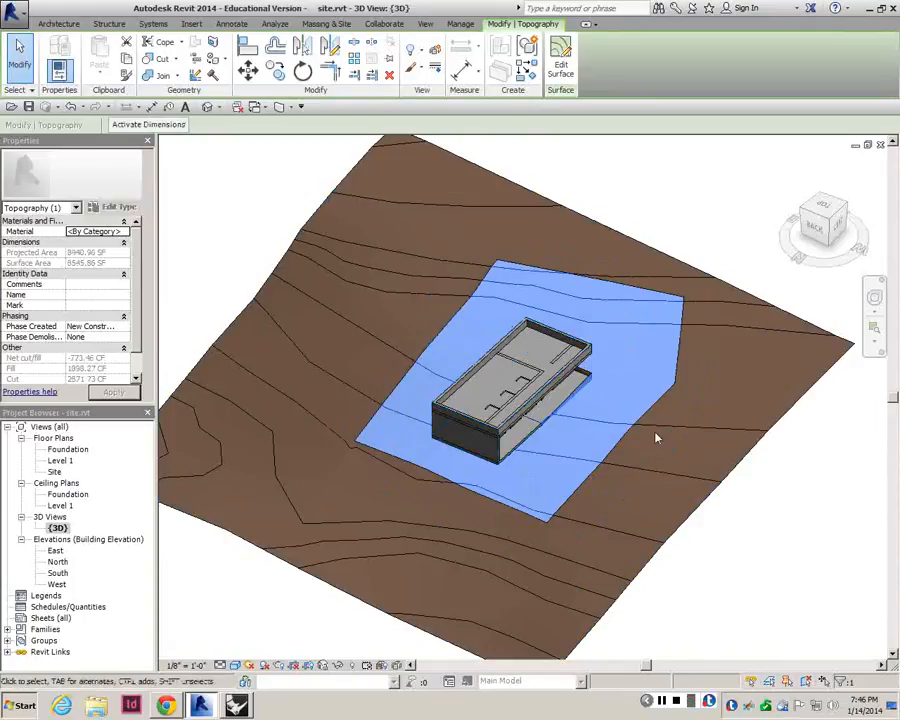
pyautogui.keyDown('shift'); pyautogui.moveTo(661, 437); pyautogui.dragTo(466, 374, button='middle'); pyautogui.keyUp('shift')
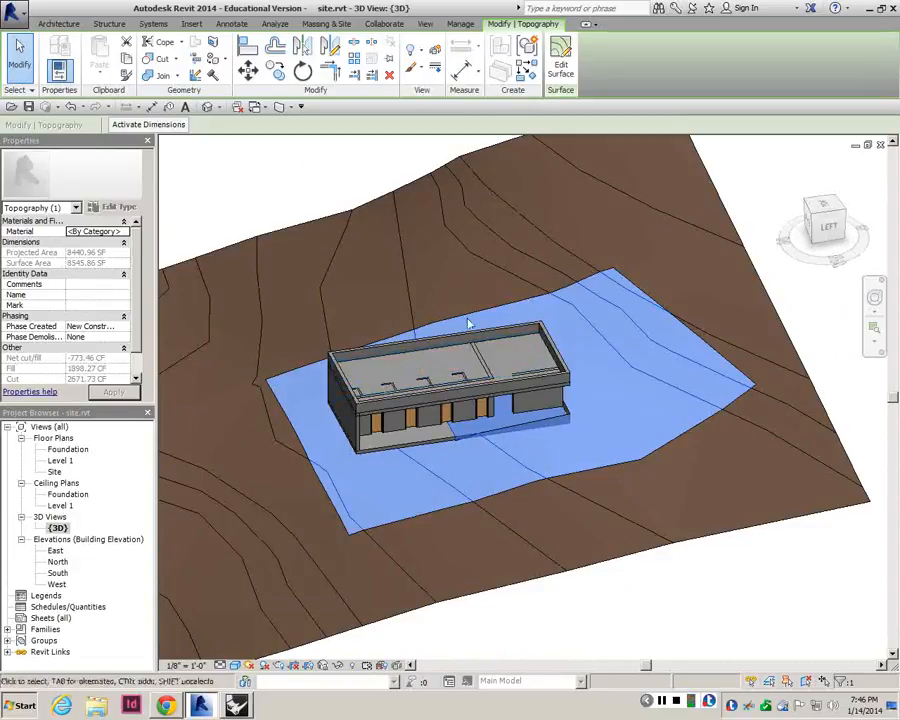
# - Try a 28' elevation on the six surface points just beyond the building's end, and discard the surface edit
pyautogui.click(565, 64)
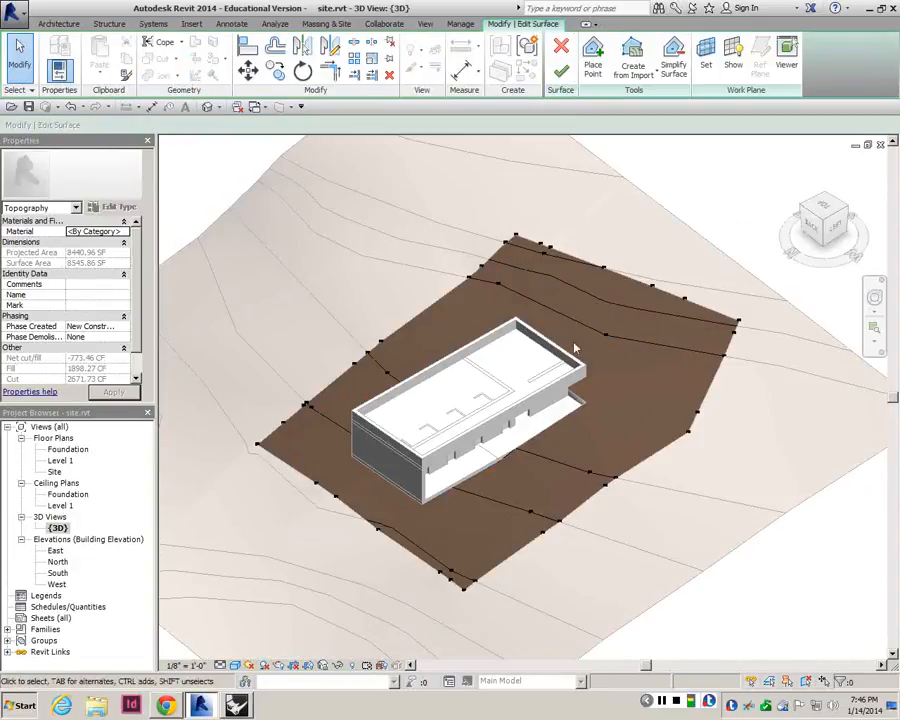
pyautogui.keyDown('shift'); pyautogui.moveTo(632, 366); pyautogui.dragTo(508, 388, button='middle'); pyautogui.keyUp('shift')
pyautogui.moveTo(569, 532); pyautogui.dragTo(751, 249)
pyautogui.keyDown('shift'); pyautogui.moveTo(486, 482); pyautogui.dragTo(492, 408, button='middle'); pyautogui.keyUp('shift')
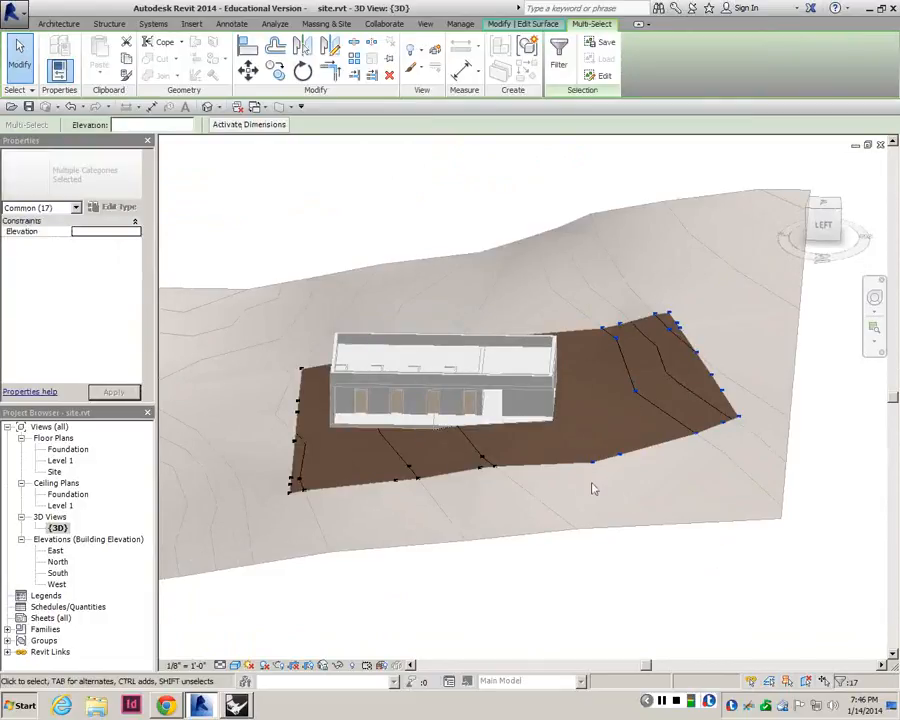
pyautogui.moveTo(576, 482); pyautogui.dragTo(634, 308)
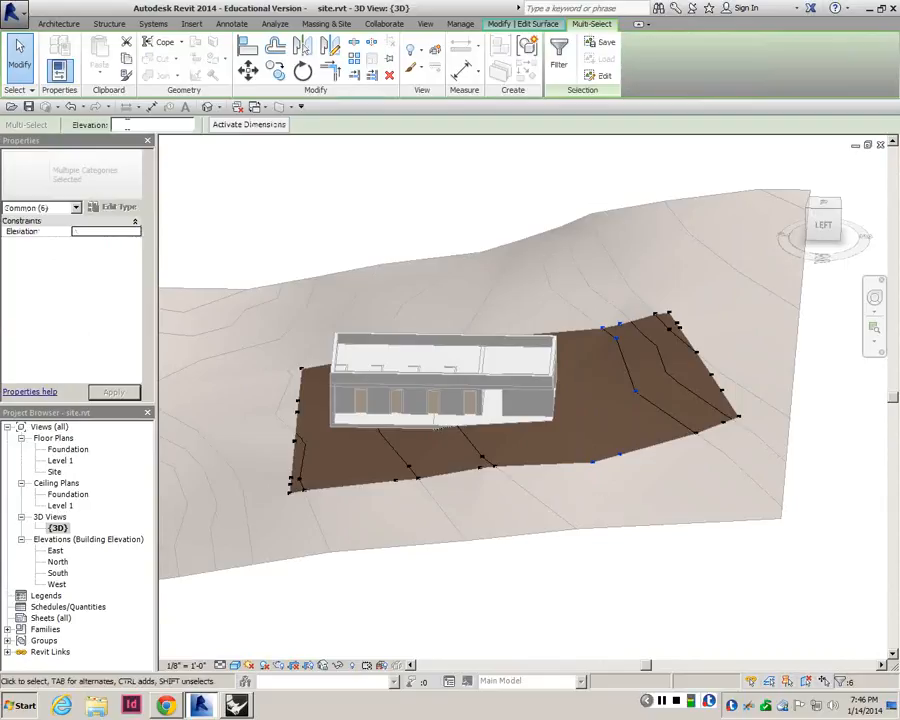
pyautogui.write('28')
pyautogui.press('Return')
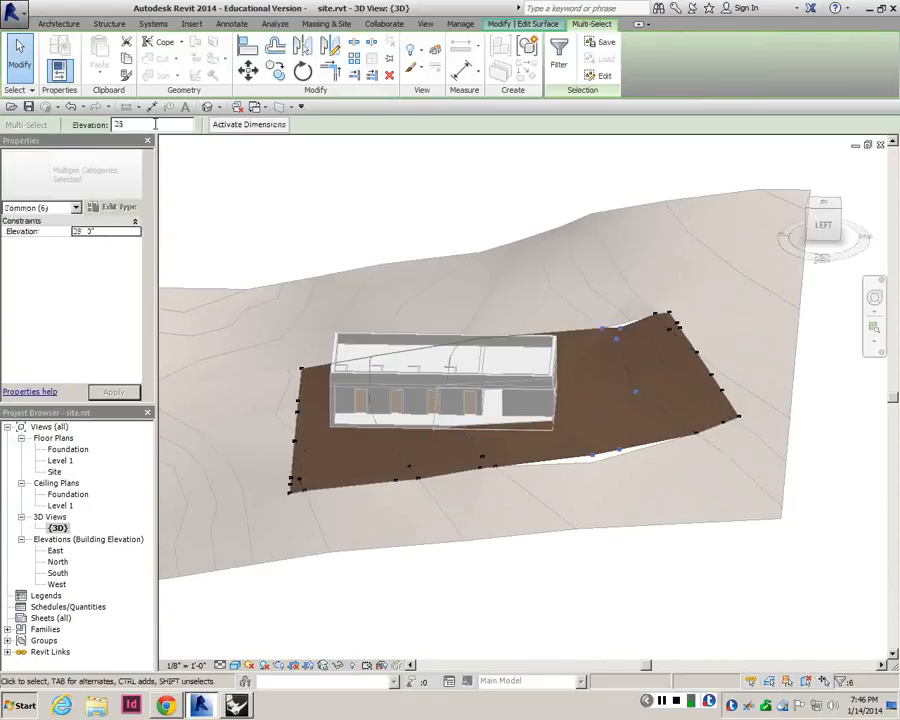
pyautogui.keyDown('shift'); pyautogui.moveTo(452, 333); pyautogui.dragTo(538, 356, button='middle'); pyautogui.keyUp('shift')
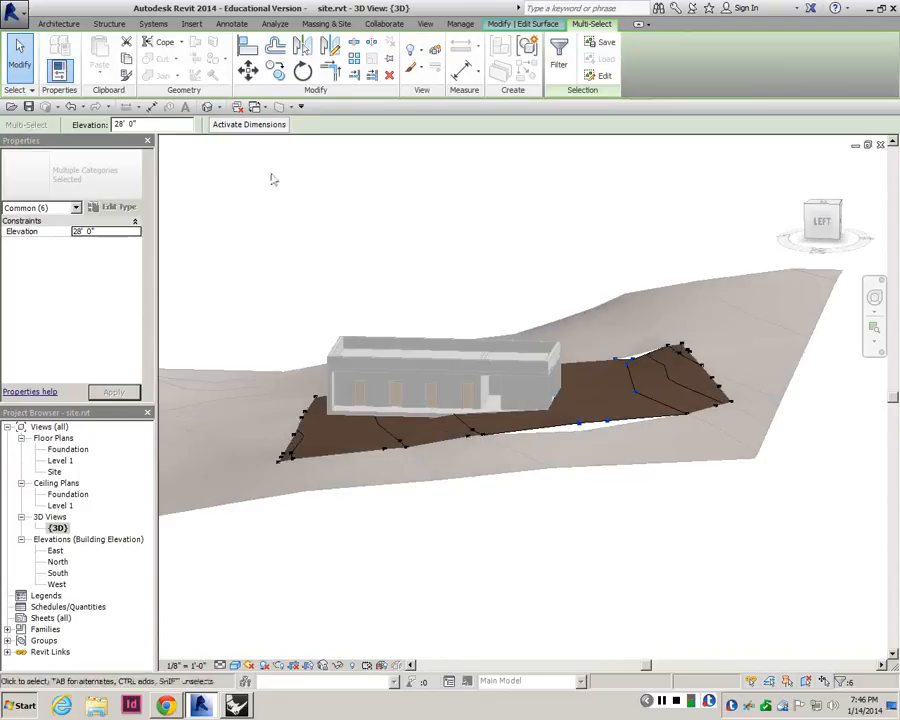
pyautogui.click(273, 178)
pyautogui.click(561, 47)
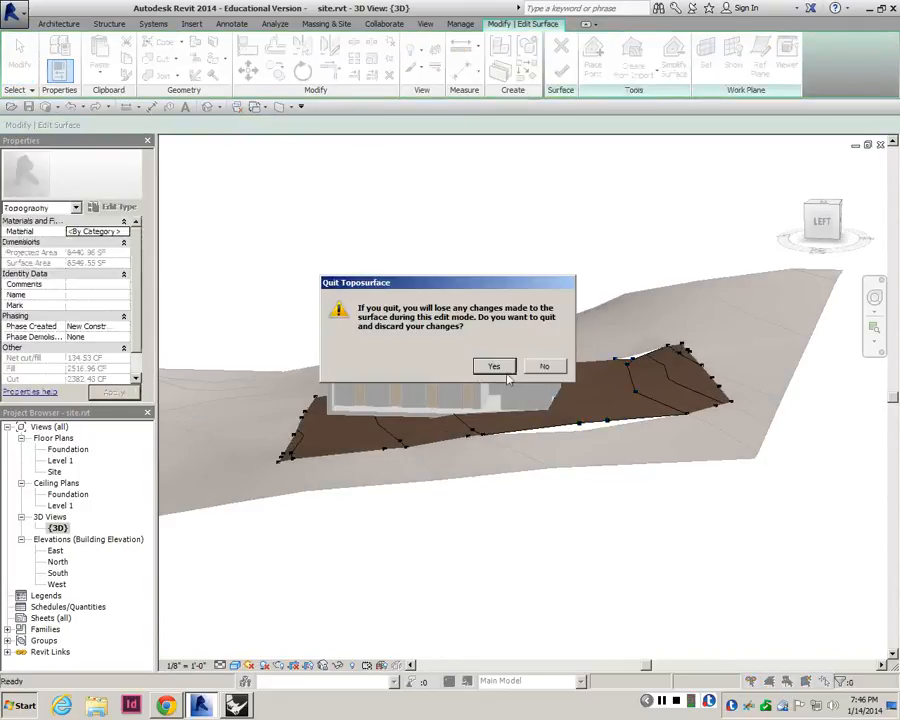
pyautogui.click(503, 368)
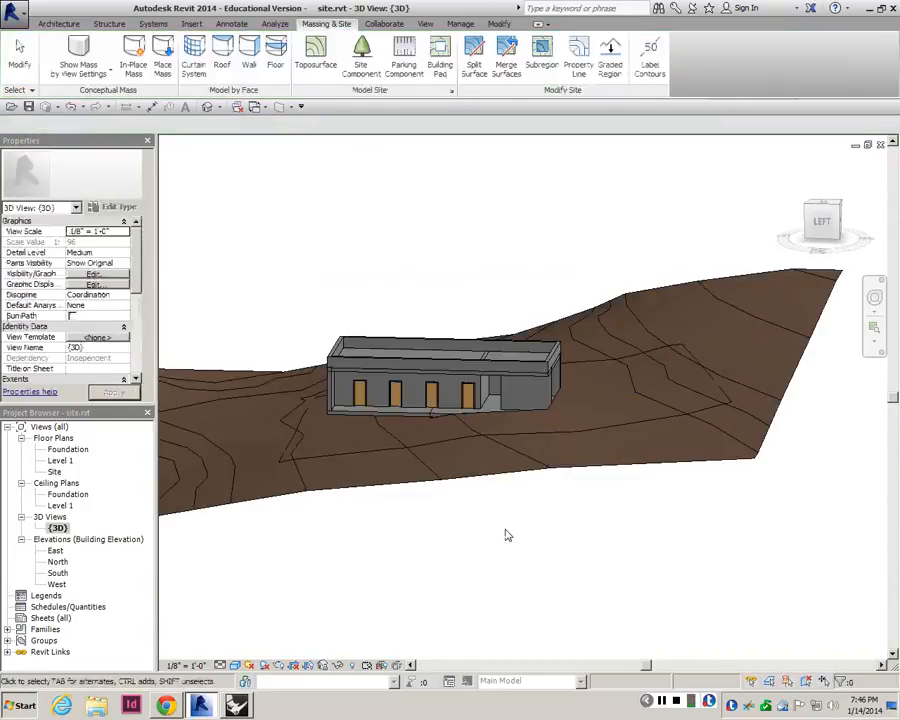
# - Check the level heights against the terrain and building in the East elevation
pyautogui.doubleClick(68, 494)
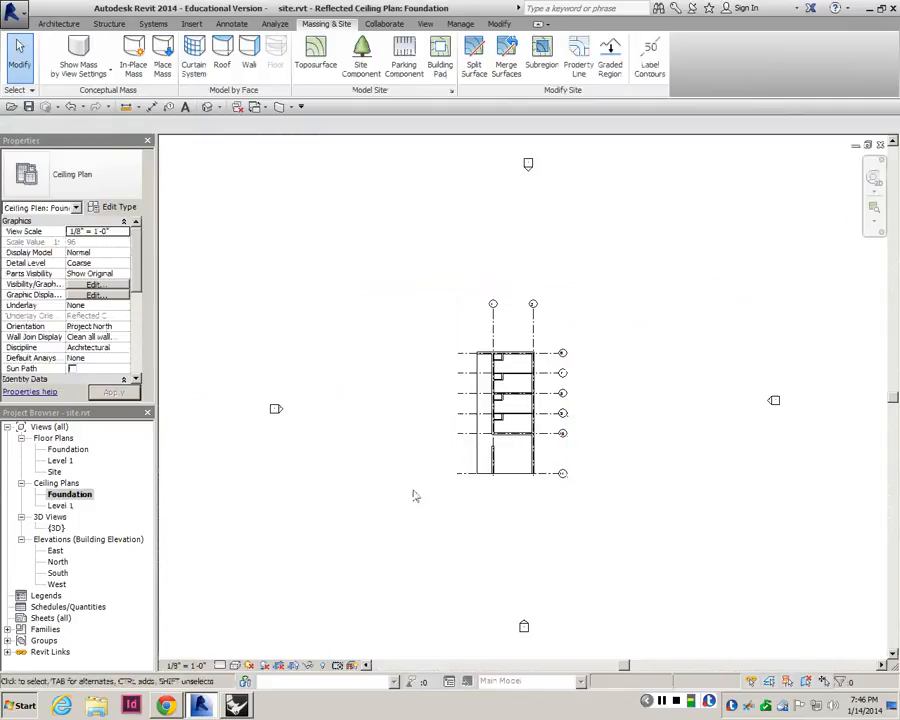
pyautogui.doubleClick(56, 550)
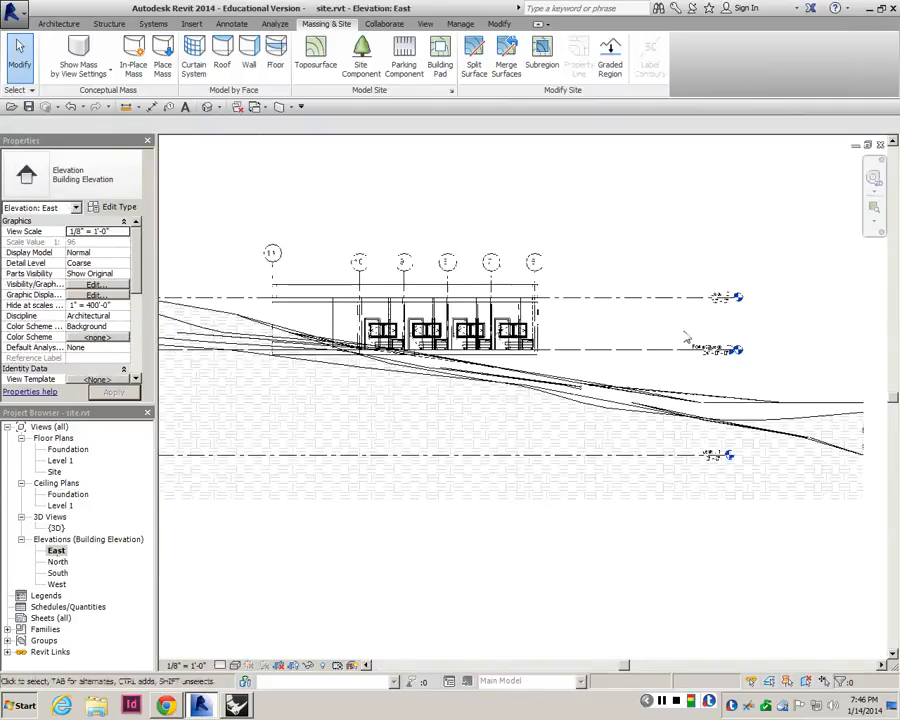
pyautogui.scroll(3, 629, 368)
pyautogui.scroll(-2, 689, 368)
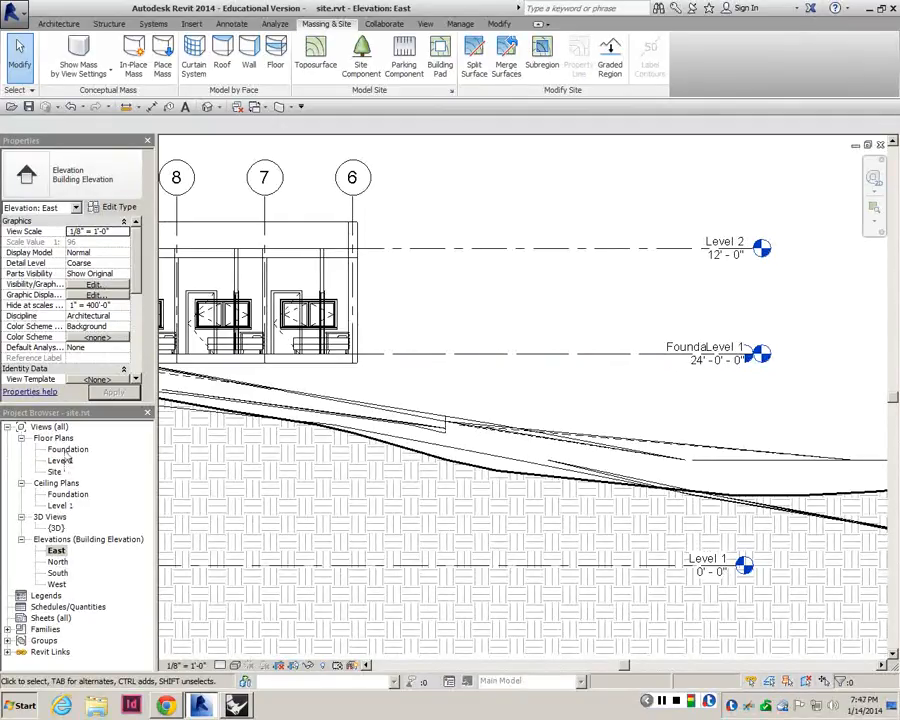
# - In the {3D} view, set twelve points of the topography inside the property line, around the building's end, to 24' elevation and finish the surface
pyautogui.doubleClick(56, 527)
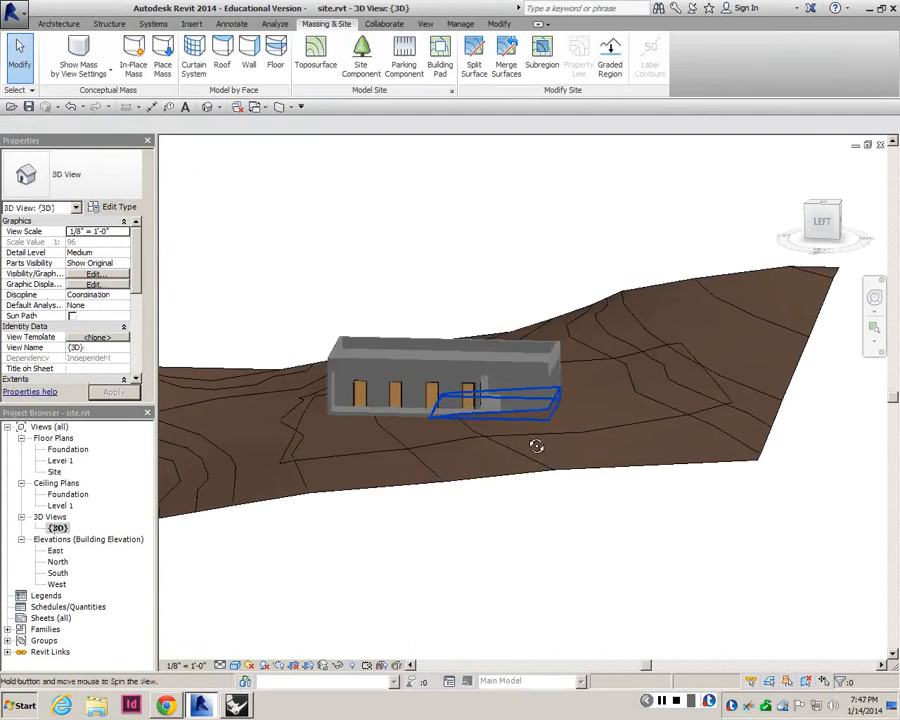
pyautogui.keyDown('shift'); pyautogui.moveTo(534, 444); pyautogui.dragTo(635, 392, button='middle'); pyautogui.keyUp('shift')
pyautogui.click(635, 392)
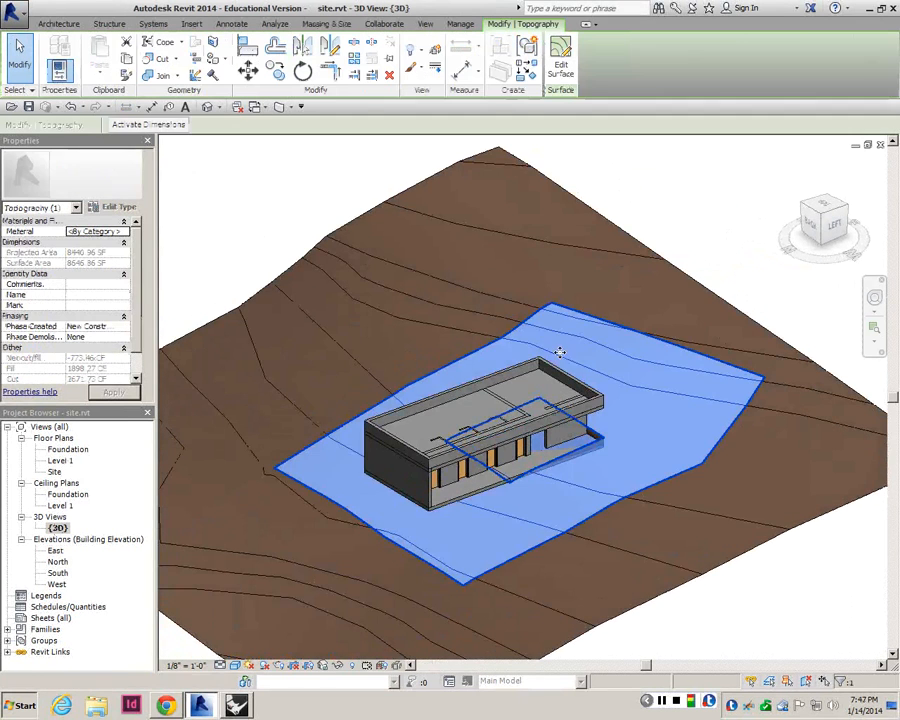
pyautogui.click(560, 62)
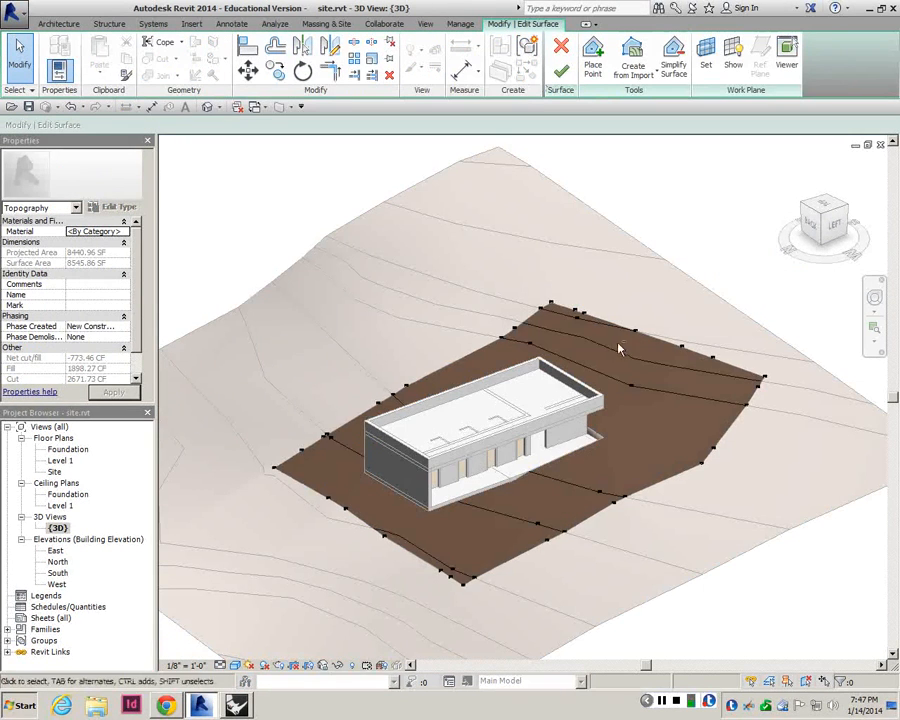
pyautogui.keyDown('shift'); pyautogui.moveTo(615, 355); pyautogui.dragTo(587, 356, button='middle'); pyautogui.keyUp('shift')
pyautogui.moveTo(540, 506); pyautogui.dragTo(657, 272)
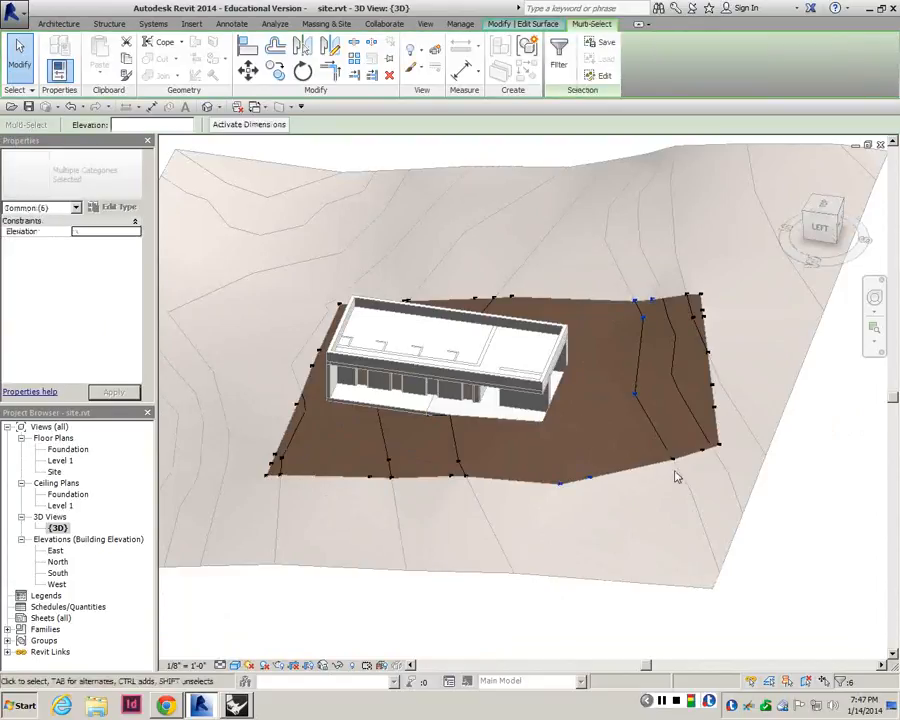
pyautogui.keyDown('ctrl'); pyautogui.click(673, 459); pyautogui.keyUp('ctrl')
pyautogui.keyDown('ctrl'); pyautogui.click(465, 476); pyautogui.keyUp('ctrl')
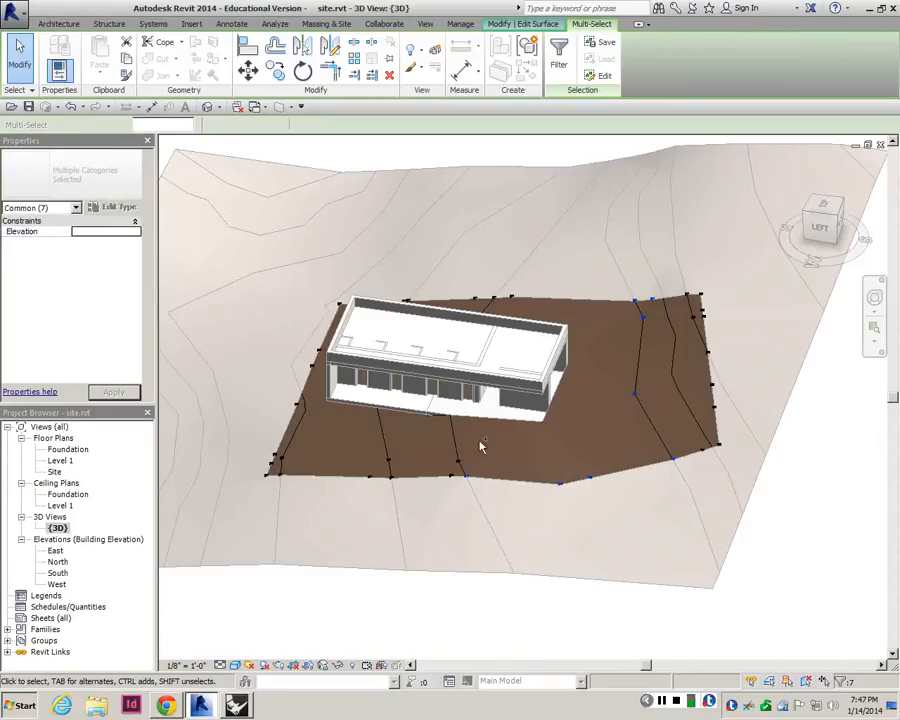
pyautogui.keyDown('ctrl'); pyautogui.click(459, 461); pyautogui.keyUp('ctrl')
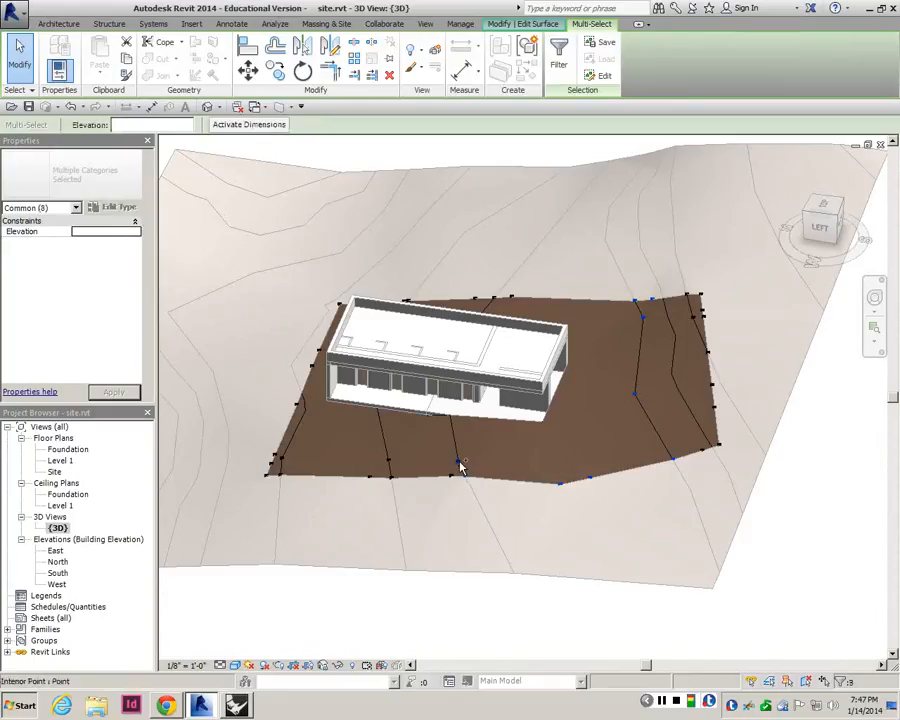
pyautogui.keyDown('ctrl'); pyautogui.click(512, 298); pyautogui.keyUp('ctrl')
pyautogui.rightClick(492, 342)
pyautogui.click(535, 352)
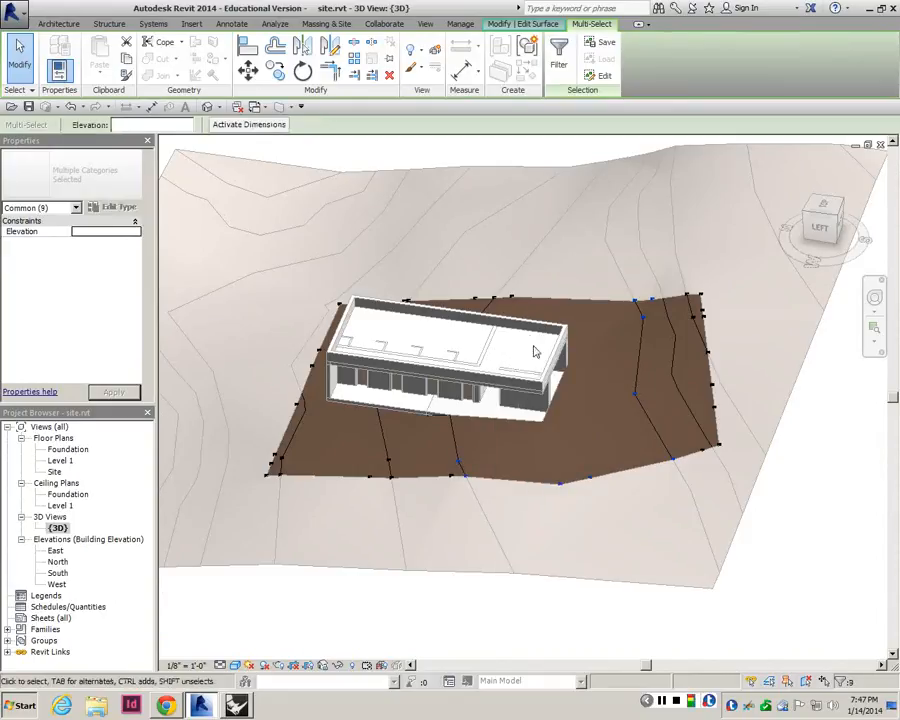
pyautogui.keyDown('shift'); pyautogui.moveTo(522, 348); pyautogui.dragTo(603, 487, button='middle'); pyautogui.keyUp('shift')
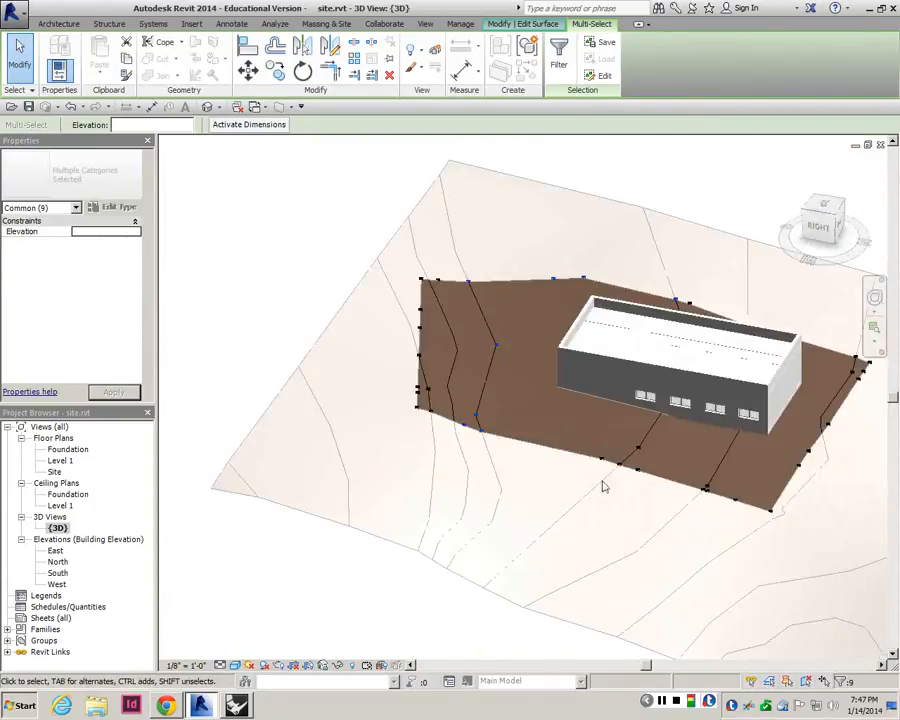
pyautogui.keyDown('ctrl'); pyautogui.moveTo(592, 471); pyautogui.dragTo(627, 412); pyautogui.keyUp('ctrl')
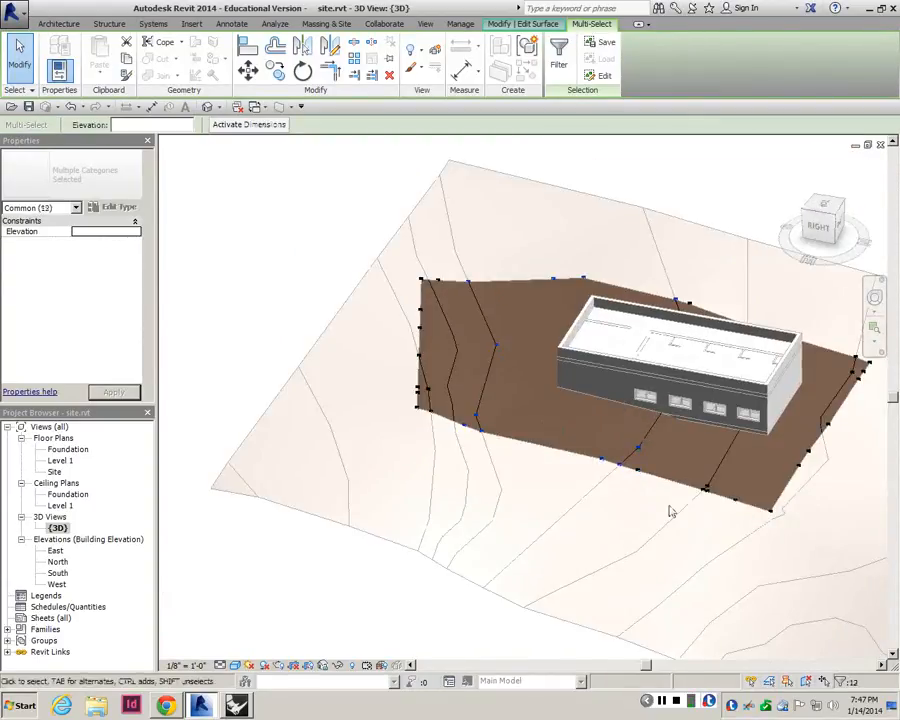
pyautogui.write('24')
pyautogui.press('Return')
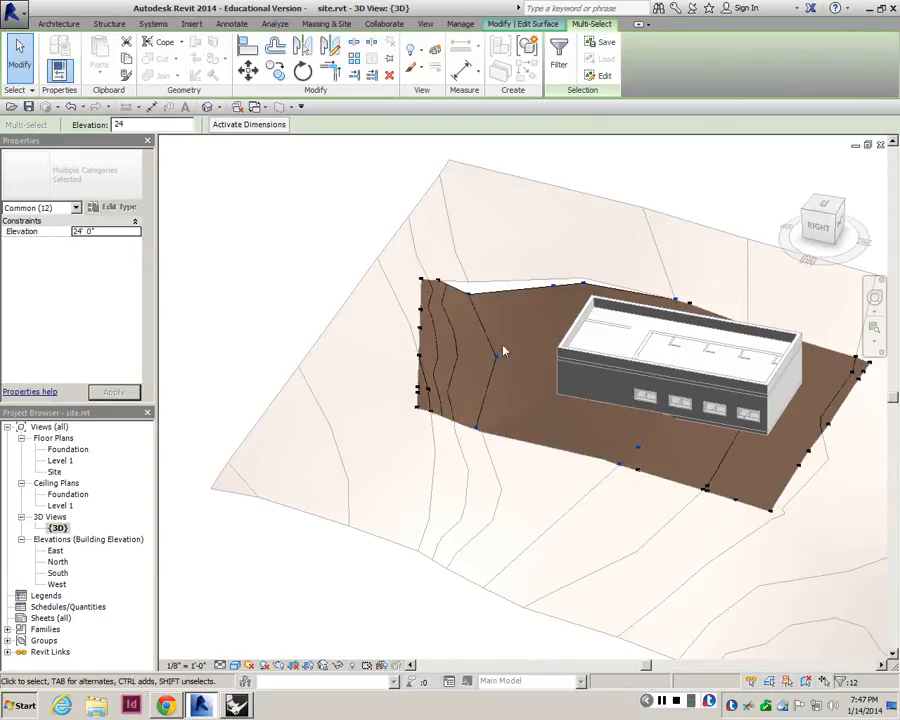
pyautogui.keyDown('shift'); pyautogui.moveTo(504, 350); pyautogui.dragTo(623, 498, button='middle'); pyautogui.keyUp('shift')
pyautogui.press('Escape')
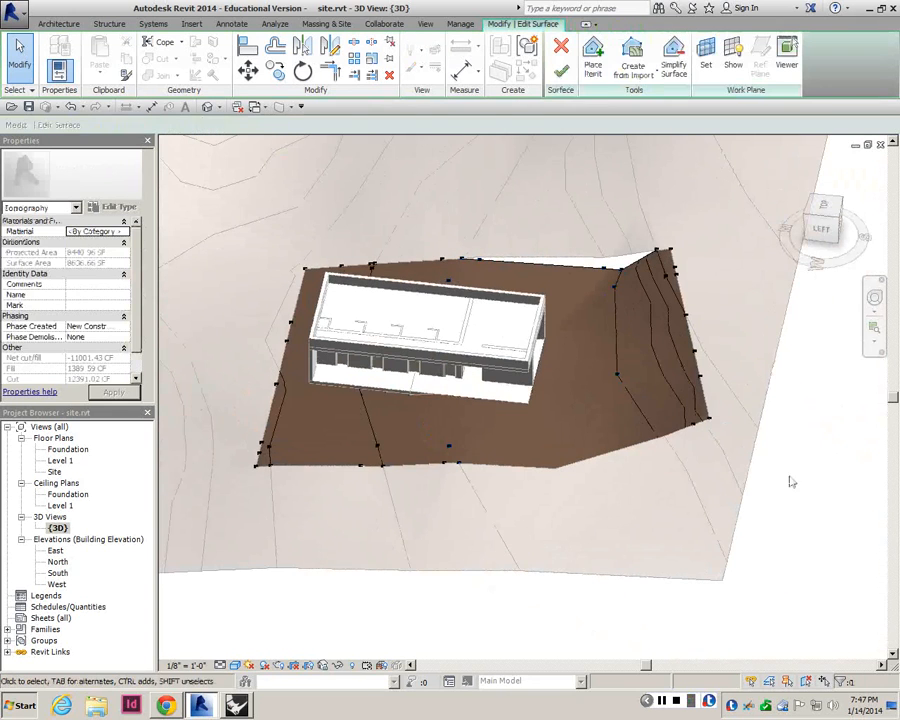
pyautogui.click(561, 71)
# - Examine the reshaped surface inside the property line and its edges against the surrounding terrain from several angles in the {3D} view
pyautogui.keyDown('shift'); pyautogui.moveTo(540, 250); pyautogui.dragTo(570, 205, button='middle'); pyautogui.keyUp('shift')
pyautogui.scroll(1, 558, 326)
pyautogui.keyDown('shift'); pyautogui.moveTo(560, 328); pyautogui.dragTo(589, 388, button='middle'); pyautogui.keyUp('shift')
pyautogui.keyDown('shift'); pyautogui.moveTo(685, 378); pyautogui.dragTo(643, 331, button='middle'); pyautogui.keyUp('shift')
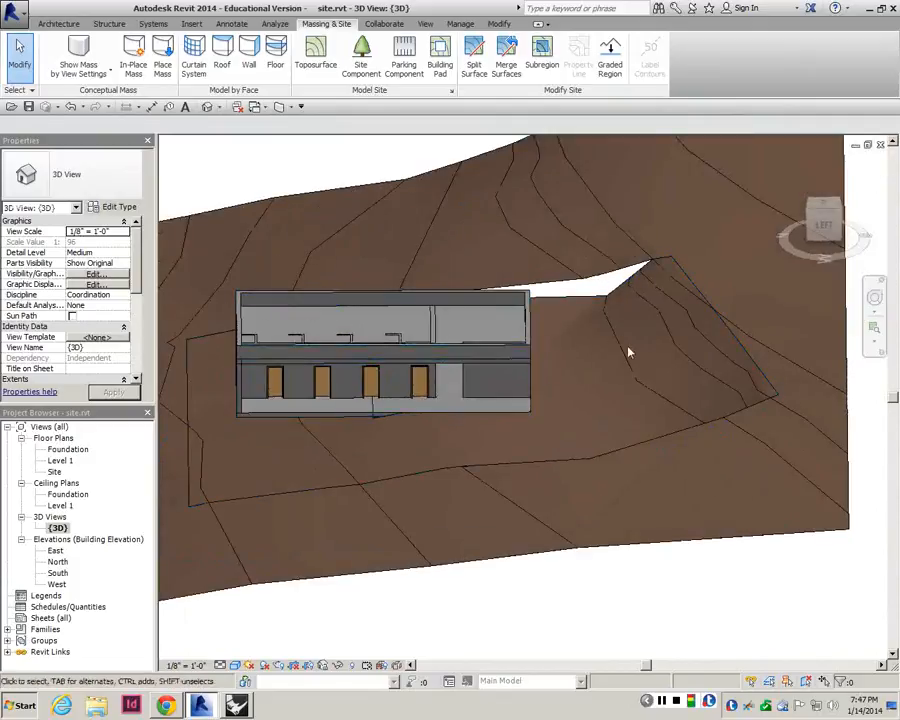
pyautogui.keyDown('shift'); pyautogui.moveTo(649, 346); pyautogui.dragTo(608, 338, button='middle'); pyautogui.keyUp('shift')
pyautogui.click(608, 340)
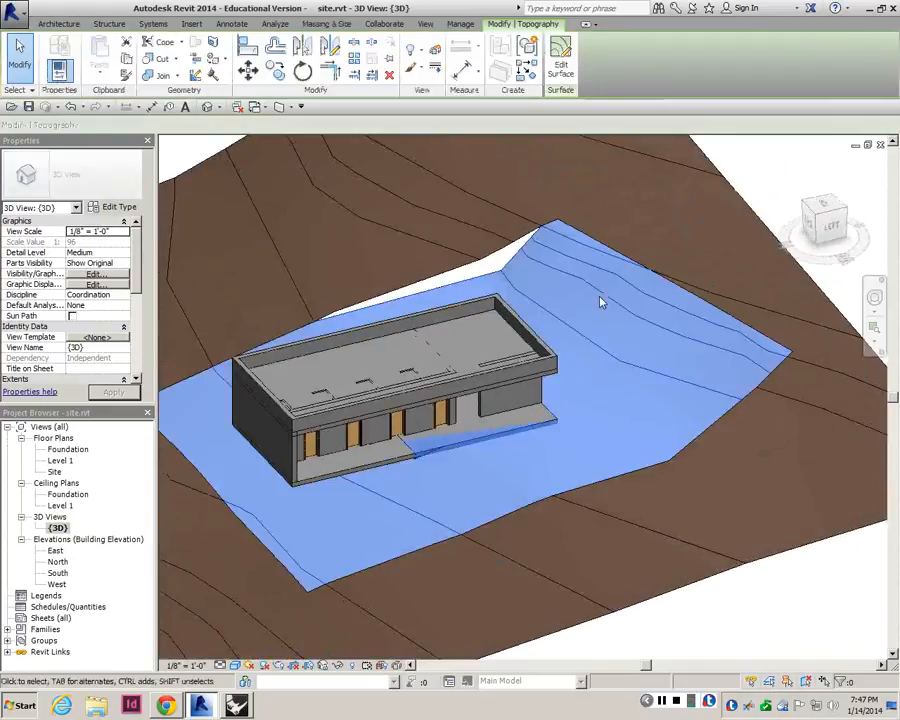
pyautogui.keyDown('shift'); pyautogui.moveTo(636, 299); pyautogui.dragTo(570, 390, button='middle'); pyautogui.keyUp('shift')
pyautogui.scroll(-2, 613, 355)
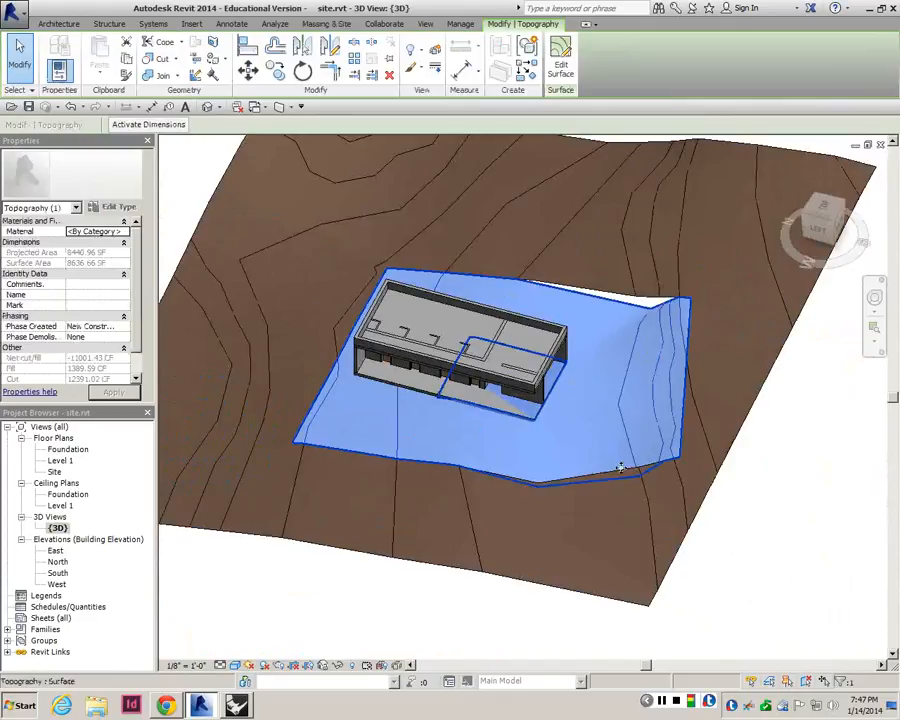
pyautogui.keyDown('shift'); pyautogui.moveTo(622, 472); pyautogui.dragTo(637, 358, button='middle'); pyautogui.keyUp('shift')
pyautogui.scroll(2, 637, 358)
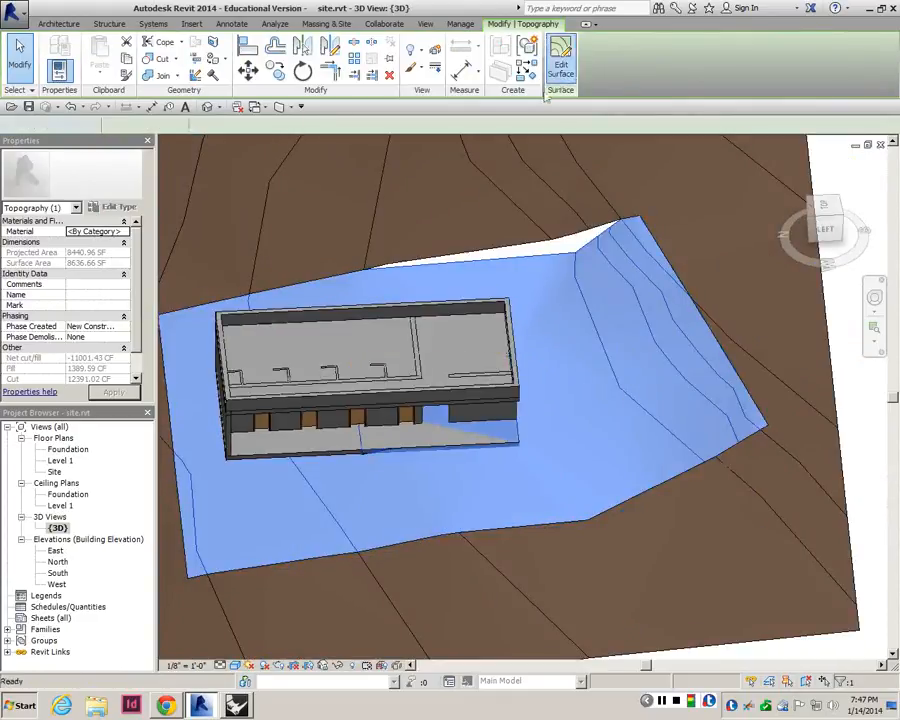
# - Reopen the inner topography for surface editing and check the elevations of the two interior points beyond the building's end
pyautogui.click(560, 68)
pyautogui.keyDown('shift'); pyautogui.moveTo(620, 356); pyautogui.dragTo(595, 328, button='middle'); pyautogui.keyUp('shift')
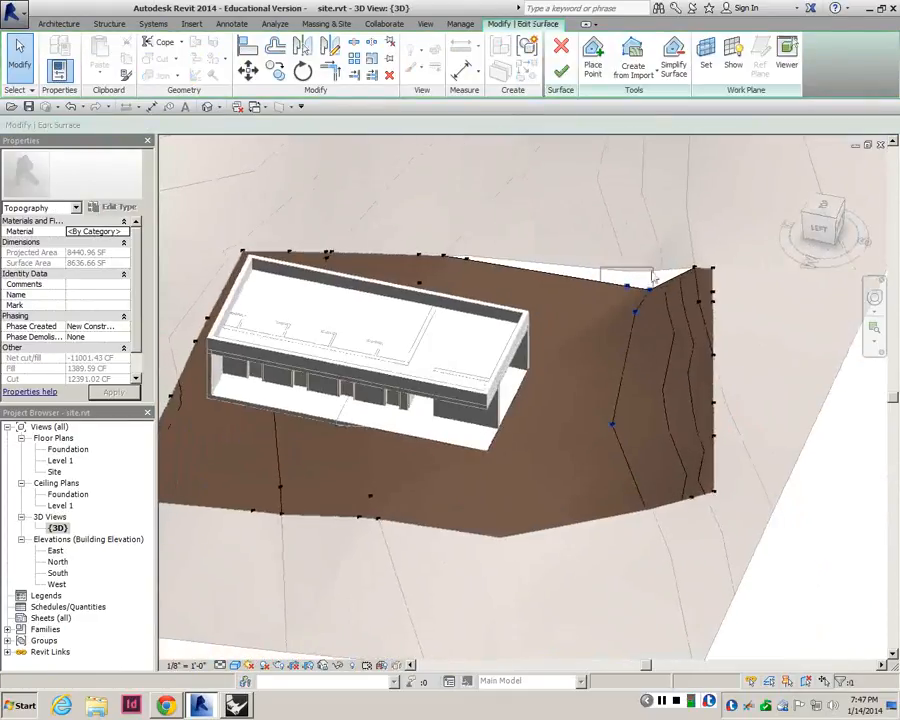
pyautogui.click(612, 424)
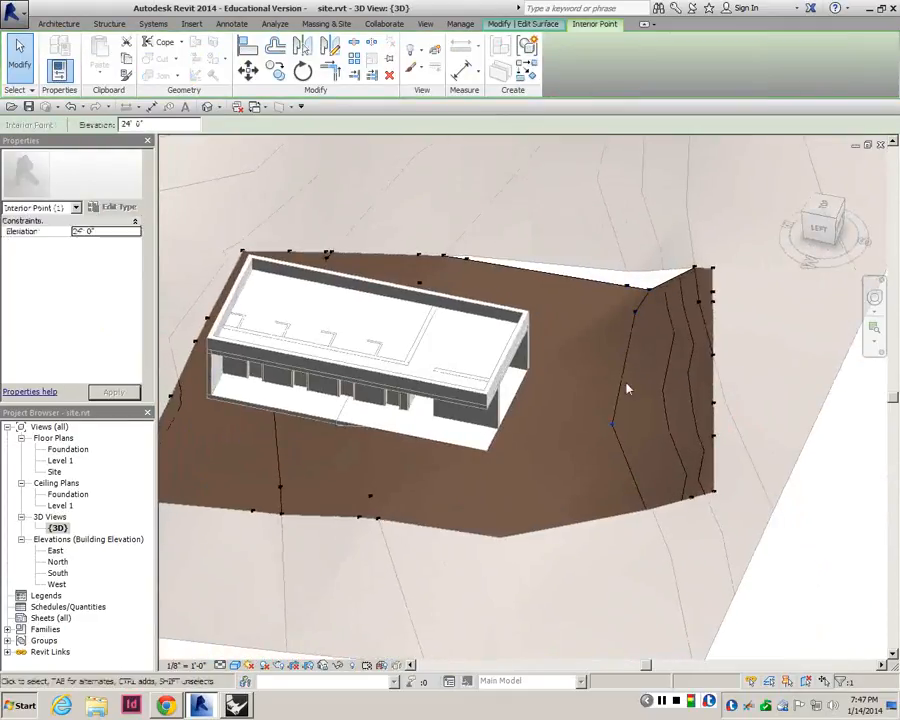
pyautogui.press('Escape')
pyautogui.click(636, 314)
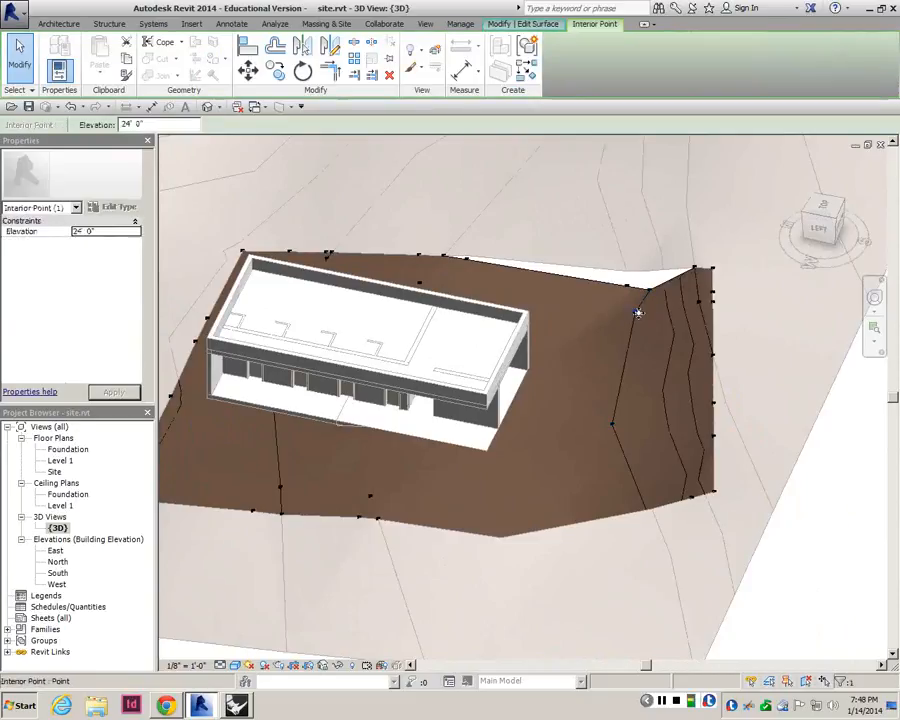
# - Open the Site floor plan, look over the surface points around the building there, and quit the surface edit
pyautogui.click(55, 472)
pyautogui.doubleClick(56, 472)
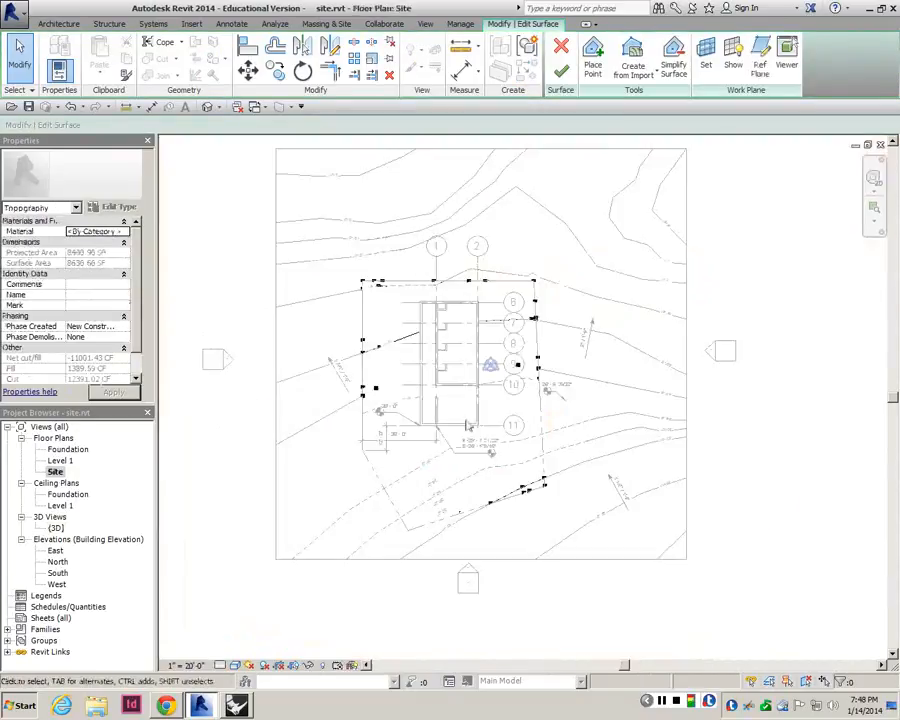
pyautogui.scroll(3, 512, 466)
pyautogui.scroll(-1, 603, 480)
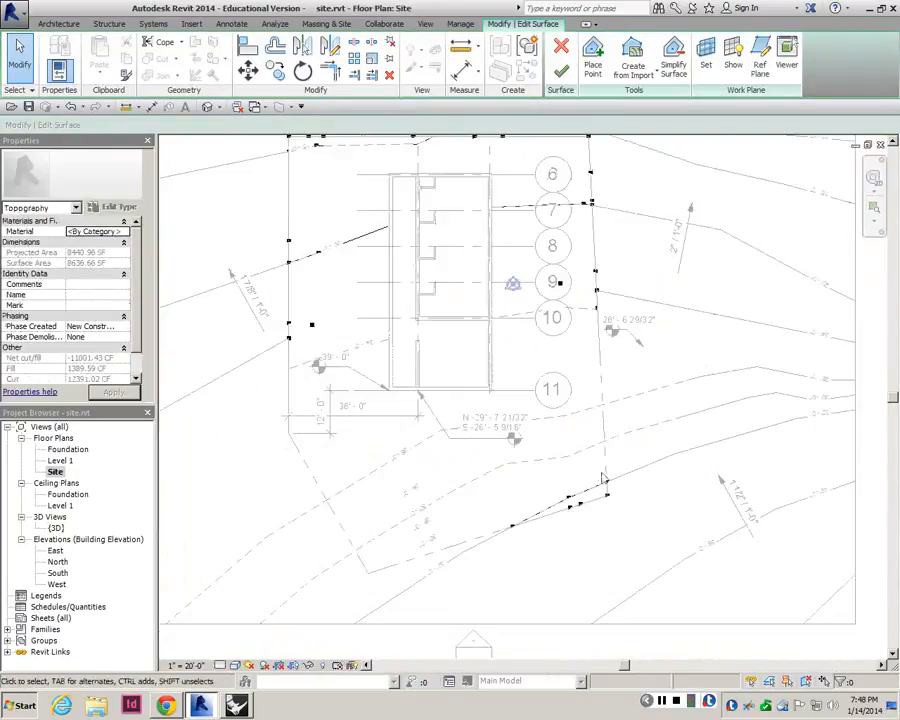
pyautogui.scroll(-2, 568, 500)
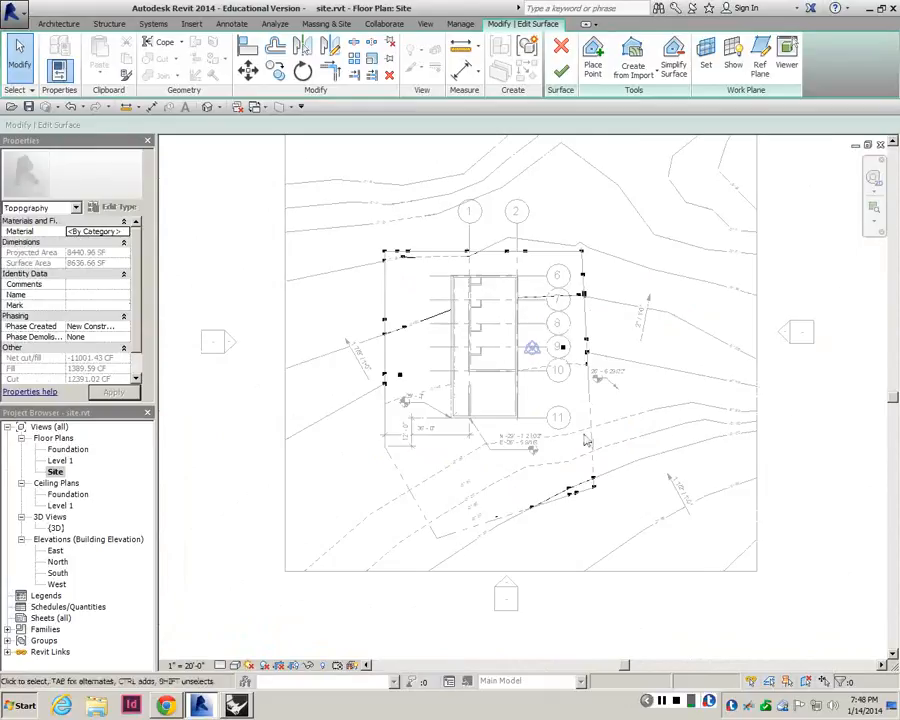
pyautogui.click(561, 47)
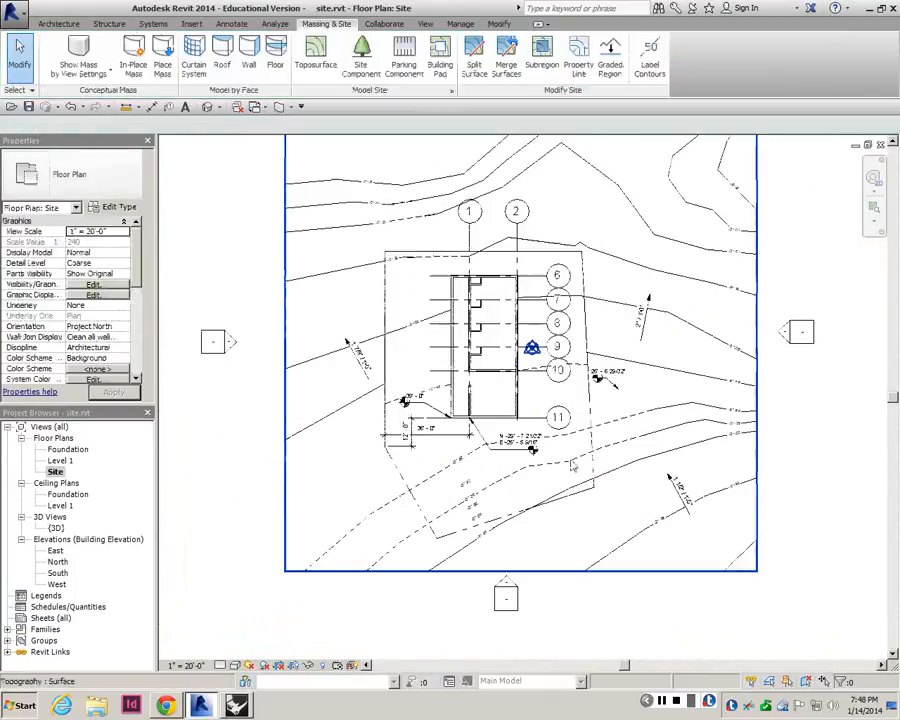
# - Edit the surface of the topography inside the property line in the Site plan and switch the view's visual style to Wireframe
pyautogui.click(590, 444)
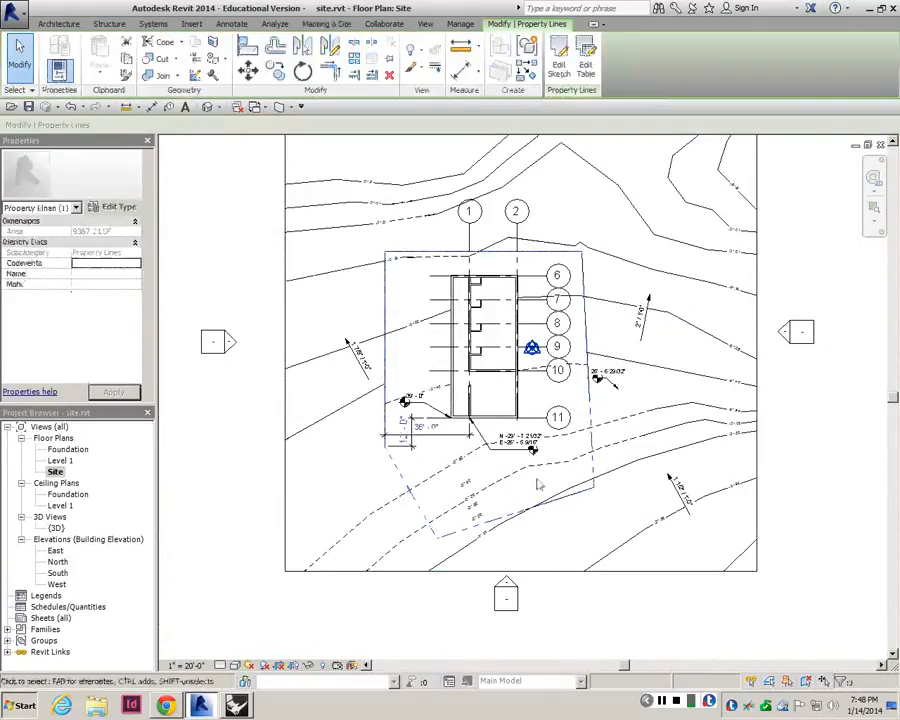
pyautogui.click(538, 484)
pyautogui.click(542, 466)
pyautogui.click(561, 66)
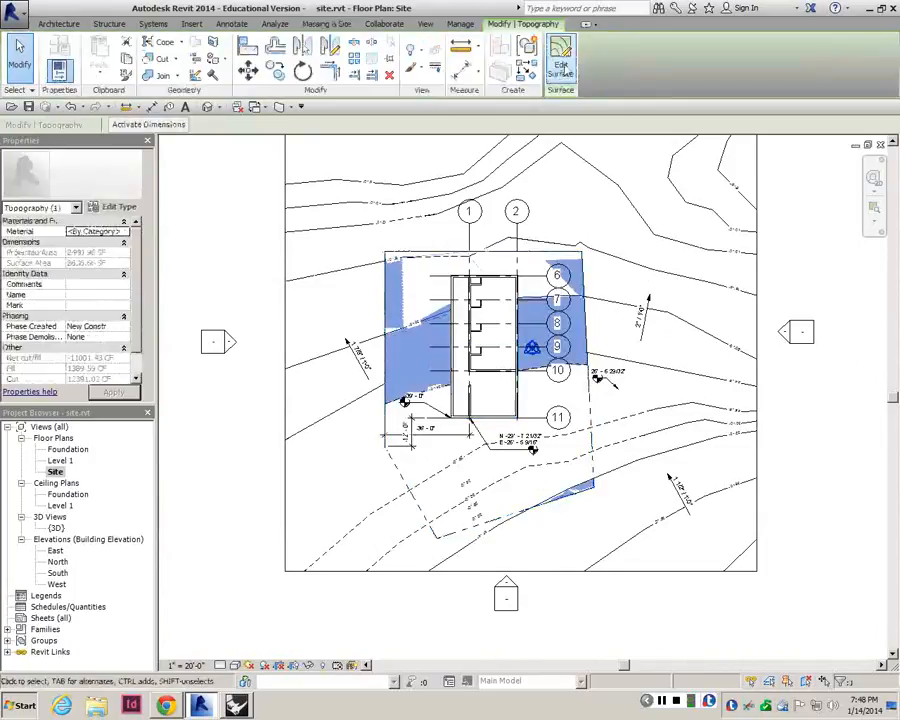
pyautogui.scroll(2, 490, 472)
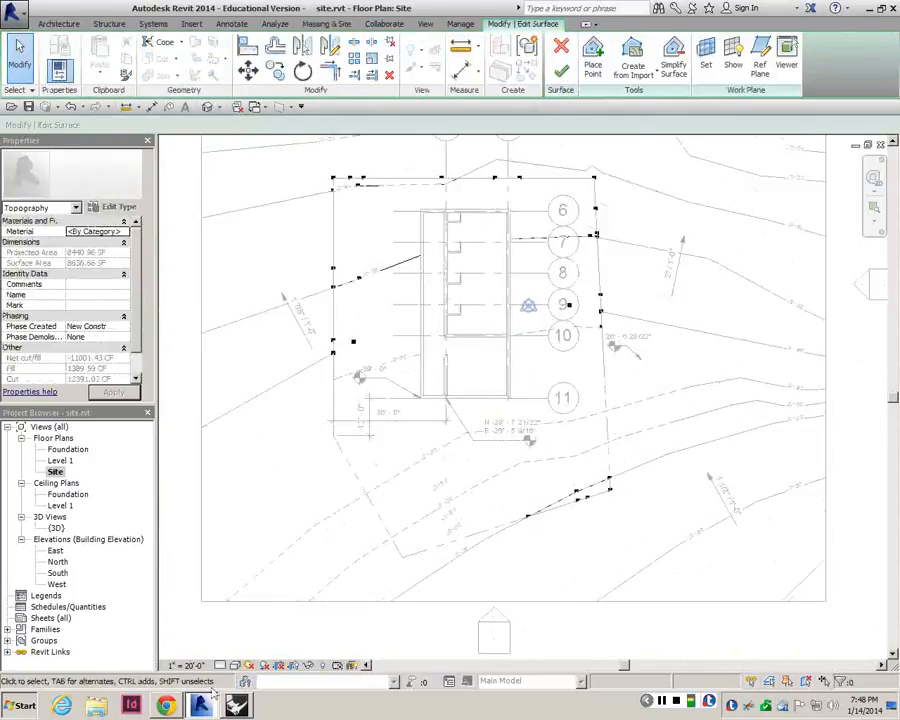
pyautogui.click(235, 665)
pyautogui.click(250, 588)
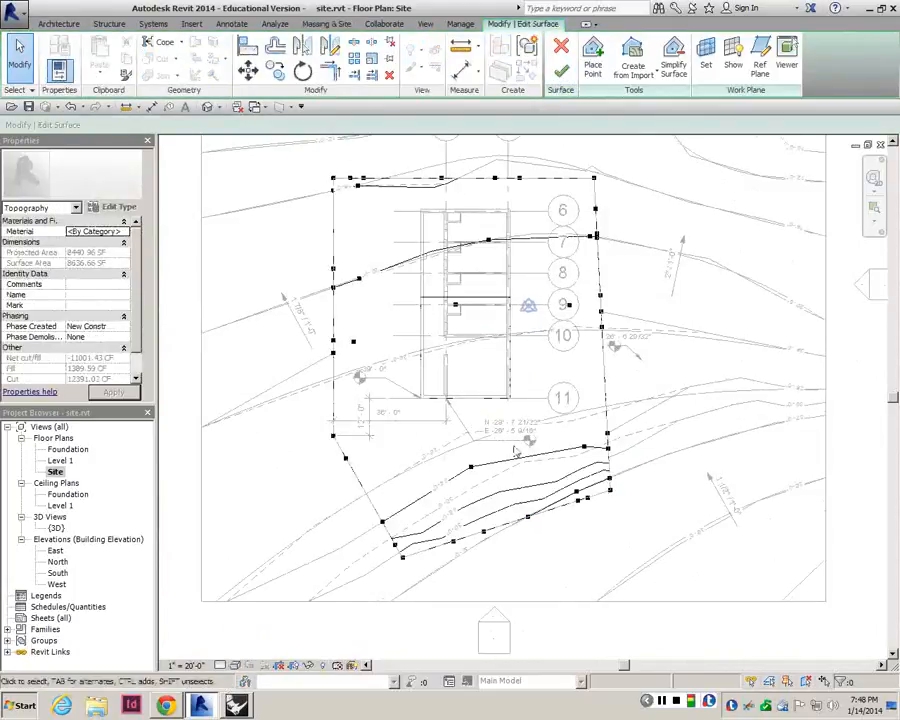
# - Shift the 24'-0" interior surface point below the building's lower end toward the pad edge and check the terrain in 3D
pyautogui.scroll(1, 450, 458)
pyautogui.click(481, 471)
pyautogui.moveTo(481, 471); pyautogui.dragTo(480, 508)
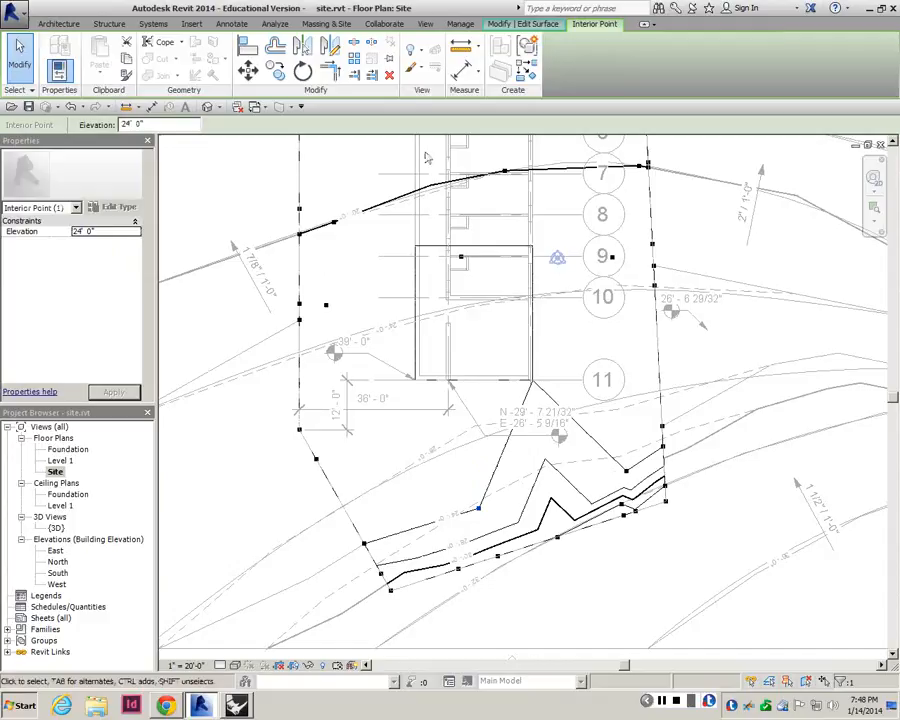
pyautogui.doubleClick(57, 527)
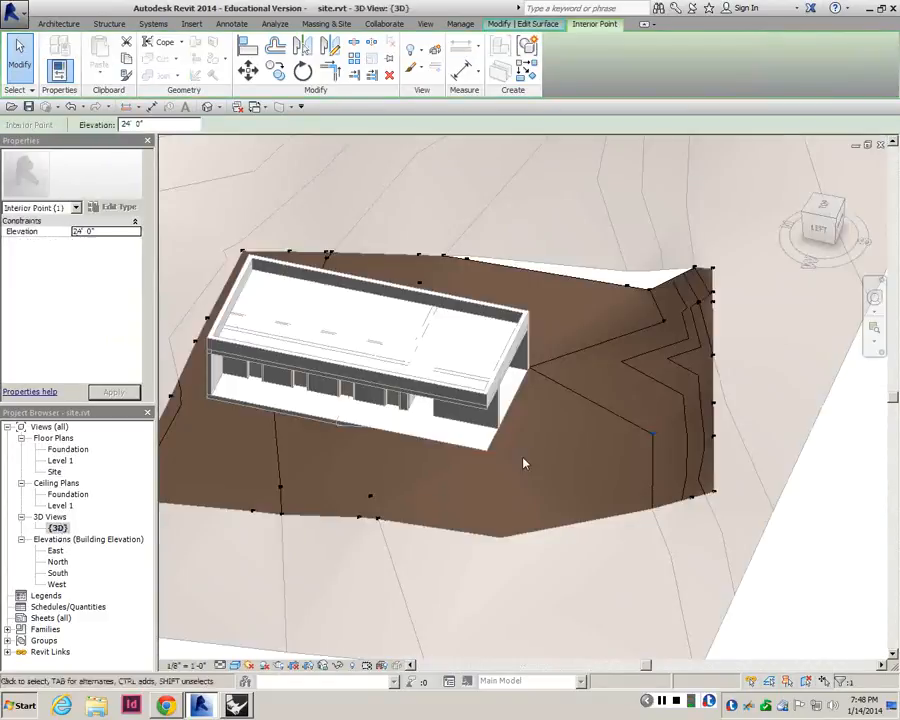
pyautogui.keyDown('shift'); pyautogui.moveTo(533, 463); pyautogui.dragTo(543, 370, button='middle'); pyautogui.keyUp('shift')
pyautogui.click(589, 392)
pyautogui.keyDown('shift'); pyautogui.moveTo(645, 423); pyautogui.dragTo(600, 450, button='middle'); pyautogui.keyUp('shift')
# - In the Site plan, reposition the two 24'-0" interior points below grid 11 to smooth the pad's 24' contour
pyautogui.doubleClick(55, 472)
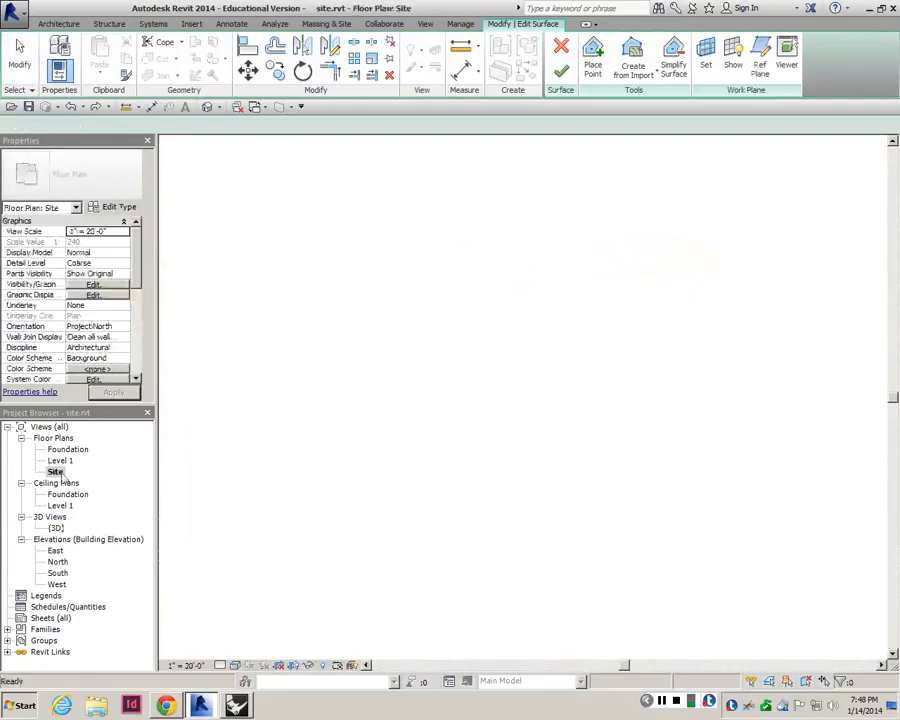
pyautogui.click(492, 499)
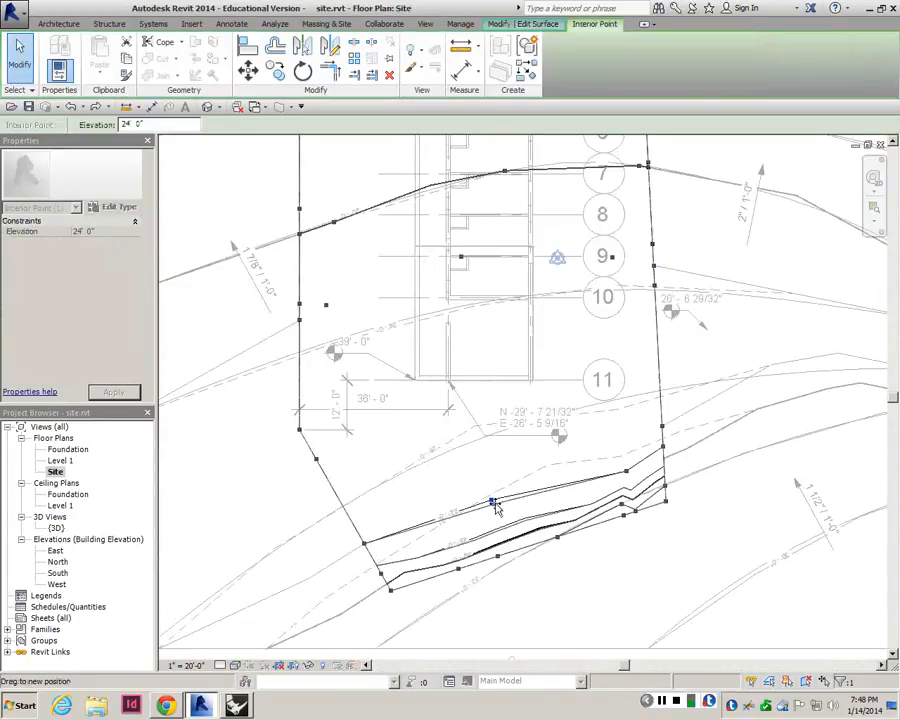
pyautogui.moveTo(492, 505)
pyautogui.mouseDown()
pyautogui.moveTo(532, 487)
pyautogui.moveTo(494, 493)
pyautogui.moveTo(504, 490)
pyautogui.mouseUp()
pyautogui.moveTo(626, 471); pyautogui.dragTo(556, 477)
pyautogui.moveTo(498, 493); pyautogui.dragTo(460, 530)
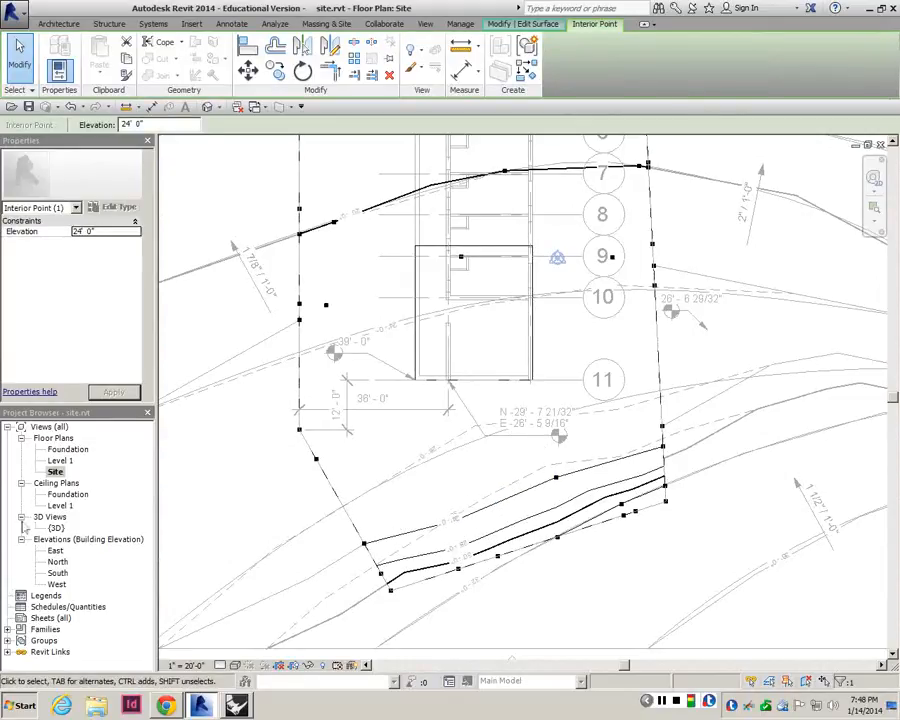
# - Check the regraded building pad in 3D and finish its surface edit
pyautogui.doubleClick(55, 527)
pyautogui.keyDown('shift'); pyautogui.moveTo(590, 380); pyautogui.dragTo(510, 380, button='middle'); pyautogui.keyUp('shift')
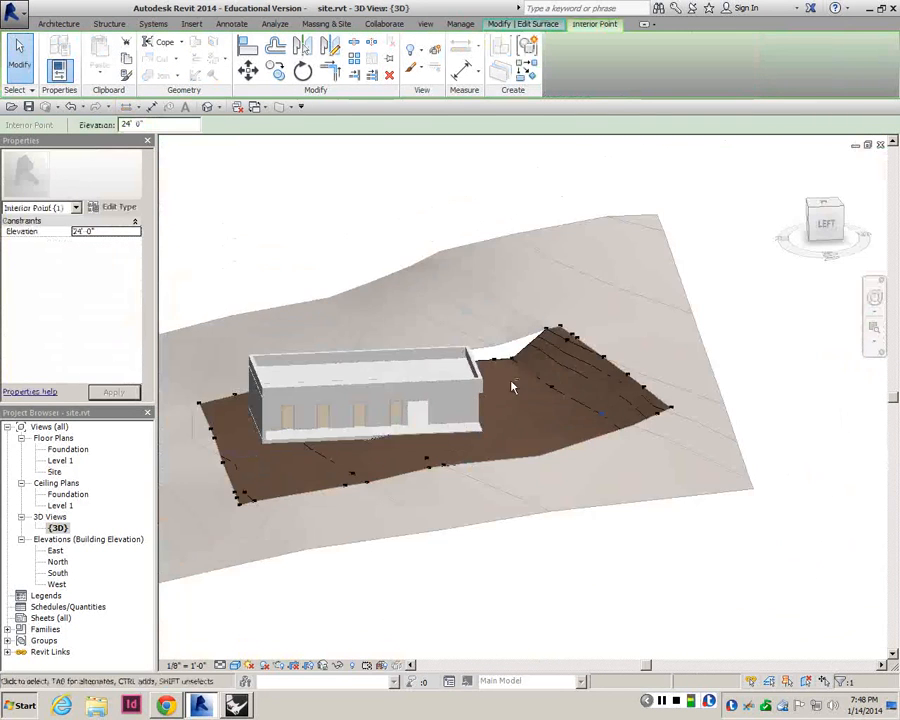
pyautogui.keyDown('shift'); pyautogui.moveTo(455, 418); pyautogui.dragTo(637, 284, button='middle'); pyautogui.keyUp('shift')
pyautogui.press('Escape')
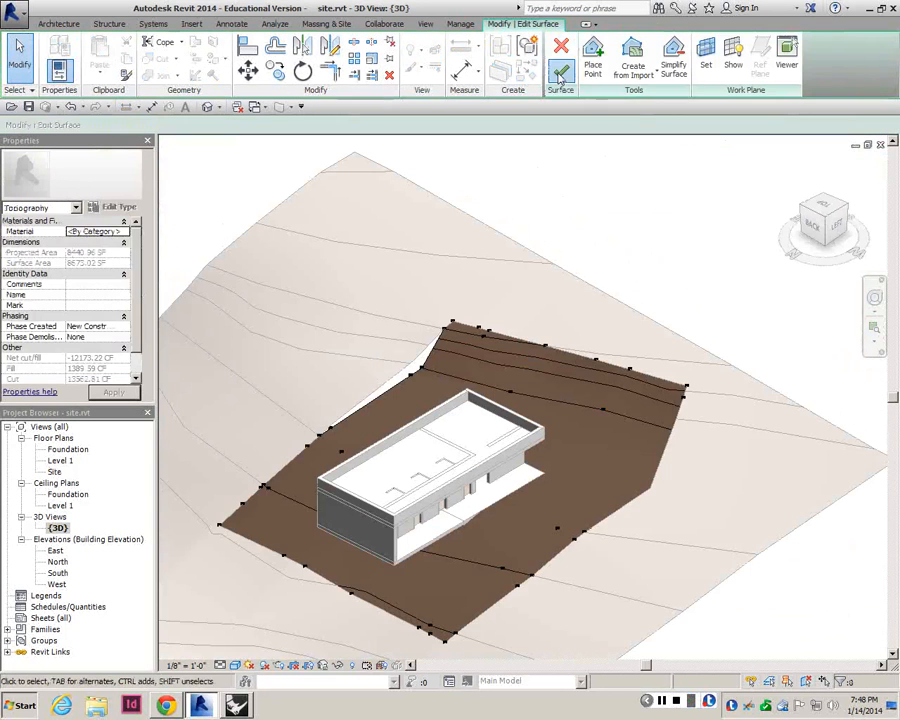
pyautogui.click(561, 73)
# - Open the topography surrounding the building pad for surface editing
pyautogui.keyDown('shift'); pyautogui.moveTo(530, 380); pyautogui.dragTo(443, 391, button='middle'); pyautogui.keyUp('shift')
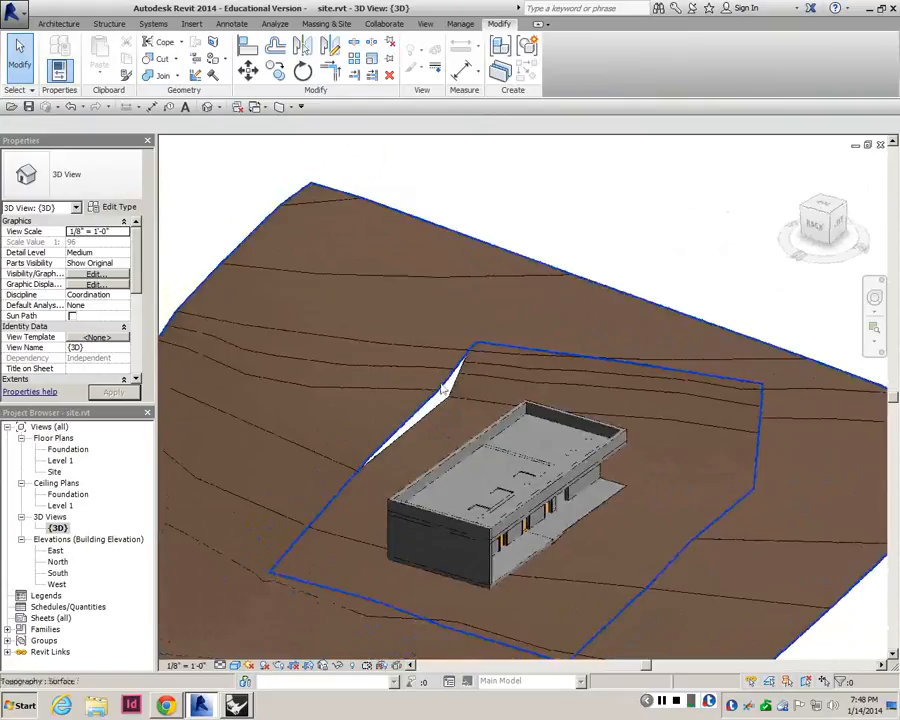
pyautogui.click(444, 391)
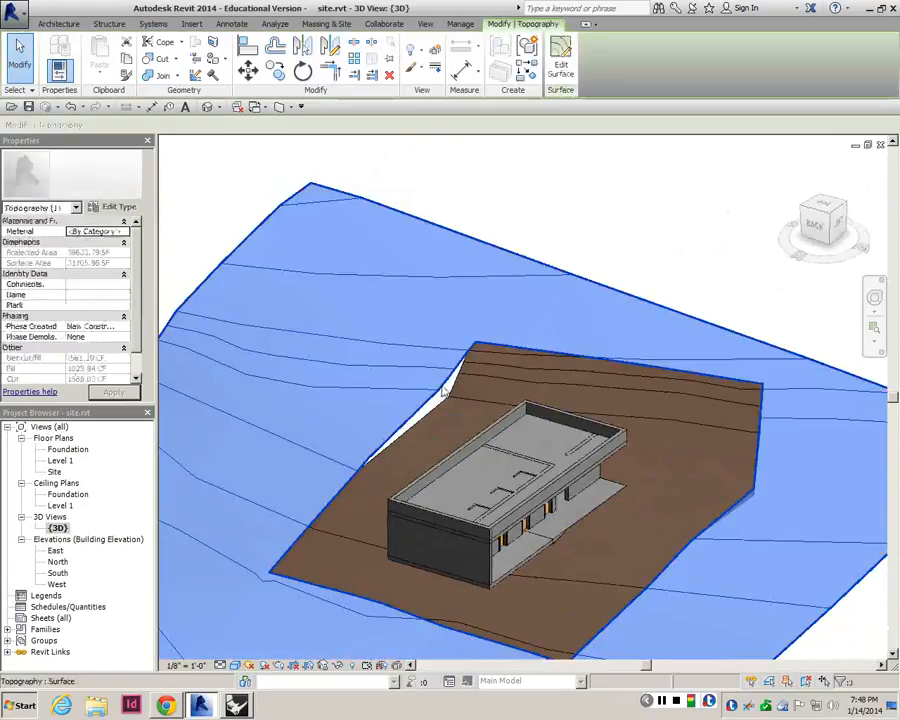
pyautogui.click(555, 72)
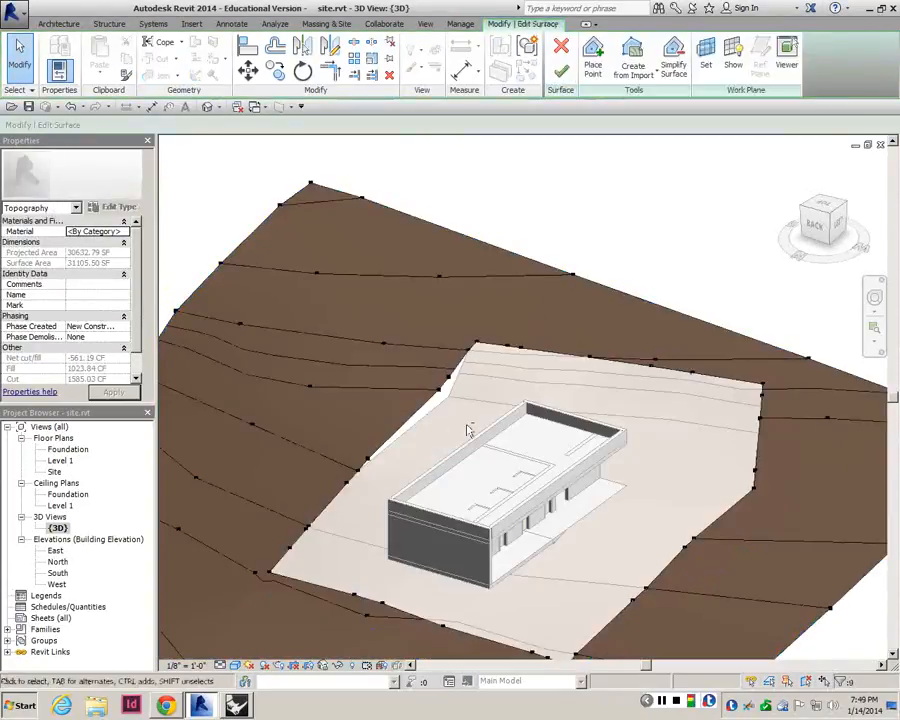
pyautogui.keyDown('shift'); pyautogui.moveTo(474, 430); pyautogui.dragTo(448, 454, button='middle'); pyautogui.keyUp('shift')
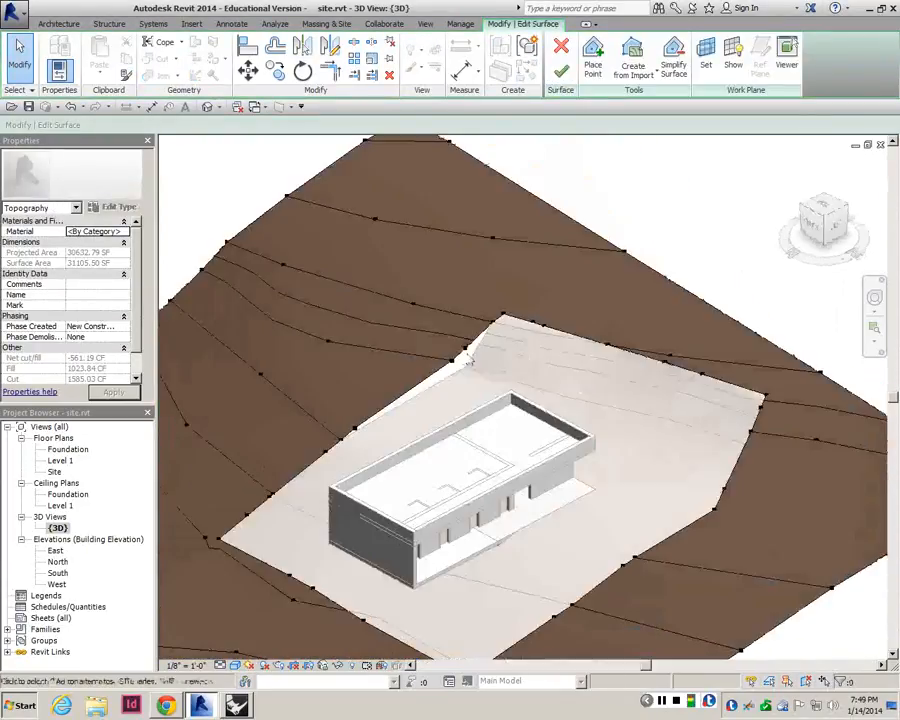
pyautogui.scroll(2, 462, 360)
pyautogui.click(297, 467)
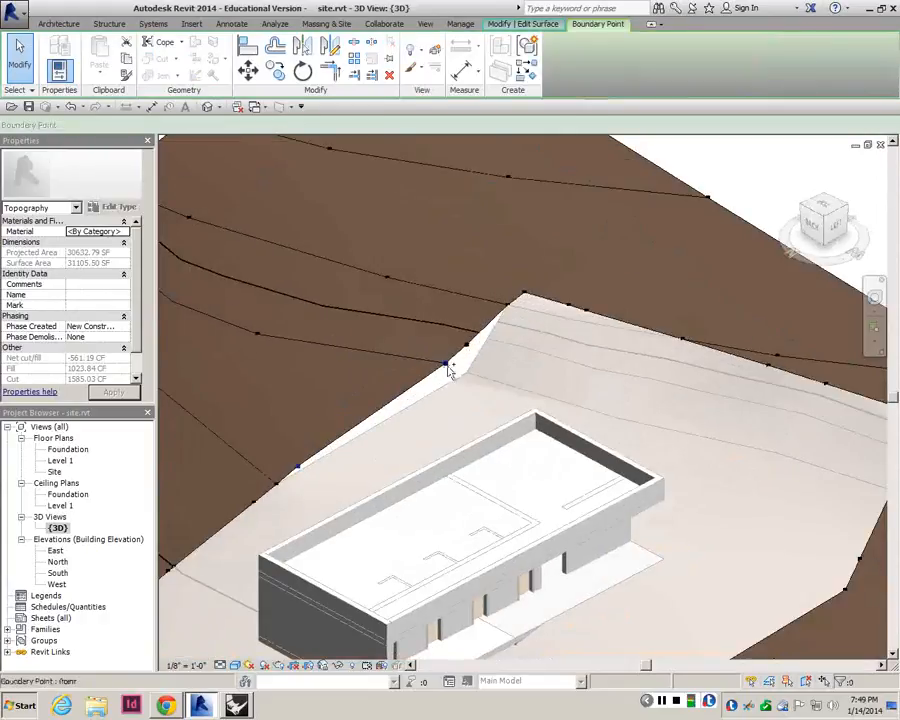
pyautogui.keyDown('ctrl'); pyautogui.click(446, 364); pyautogui.keyUp('ctrl')
pyautogui.keyDown('ctrl'); pyautogui.click(468, 346); pyautogui.keyUp('ctrl')
pyautogui.scroll(-2, 469, 346)
pyautogui.moveTo(516, 415); pyautogui.dragTo(770, 330, button='middle')
pyautogui.scroll(1, 517, 253)
pyautogui.scroll(1, 516, 253)
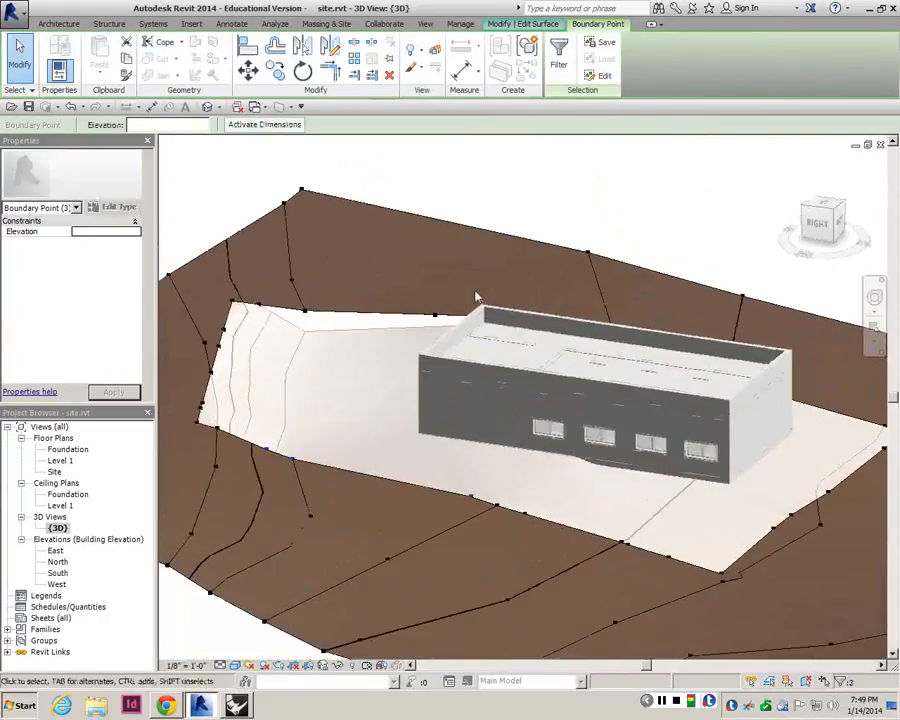
pyautogui.click(476, 296)
# - Set the three boundary points along the gap on the building's windowed long side to elevation 24'
pyautogui.click(470, 499)
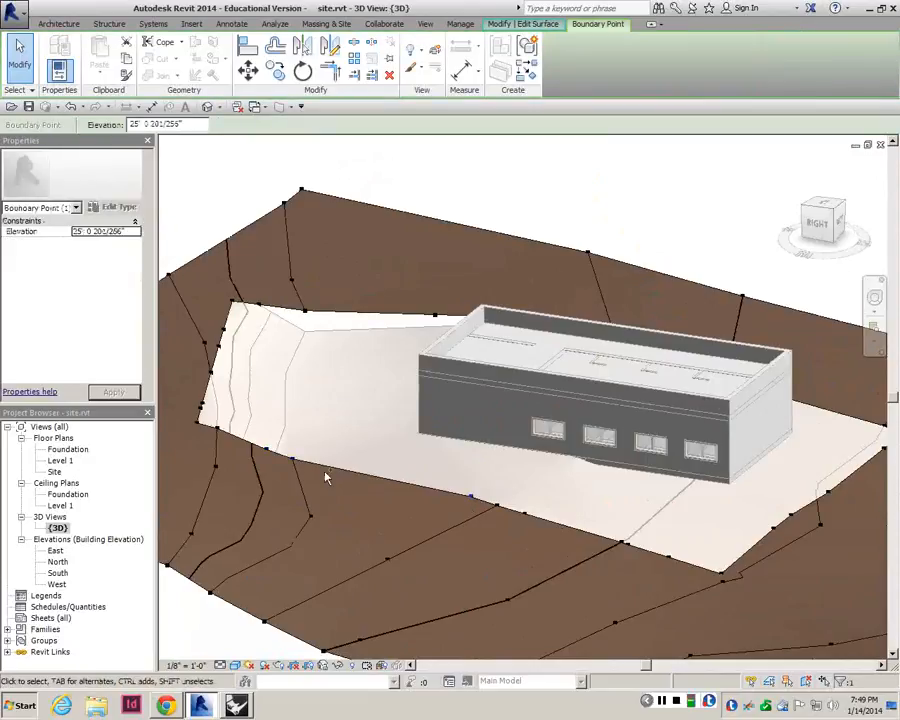
pyautogui.keyDown('ctrl'); pyautogui.click(292, 460); pyautogui.keyUp('ctrl')
pyautogui.keyDown('ctrl'); pyautogui.click(266, 449); pyautogui.keyUp('ctrl')
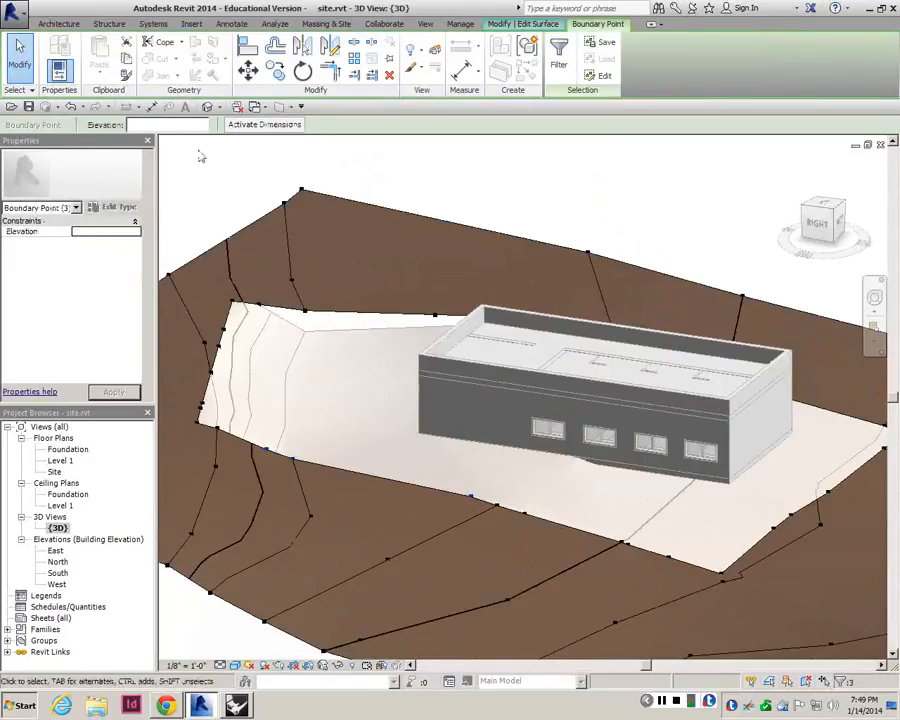
pyautogui.press('Return')
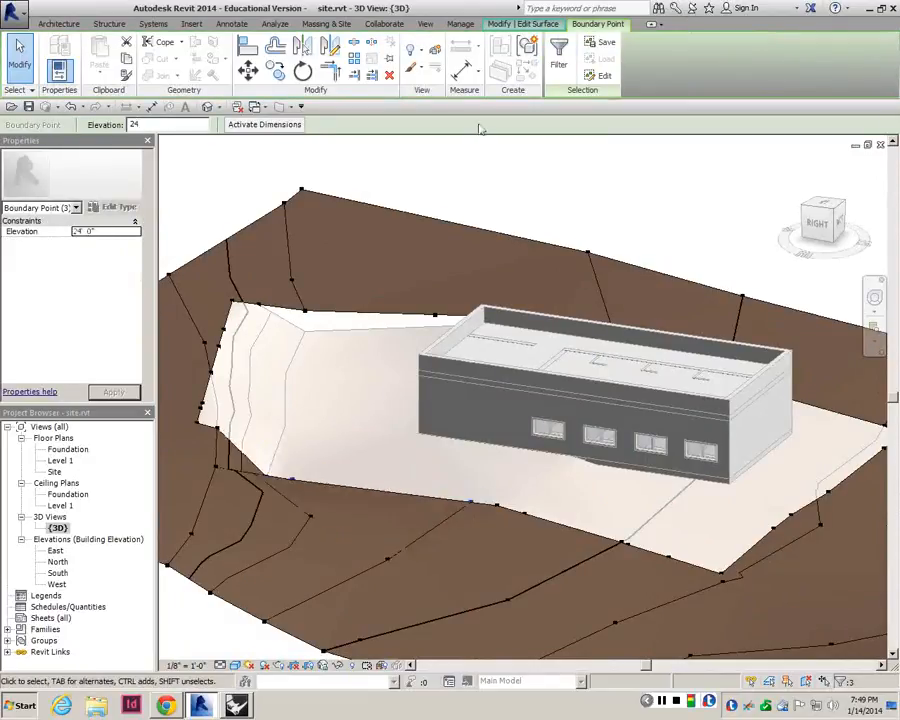
pyautogui.click(499, 236)
# - Set the three boundary points along the gap on the pad's opposite long side to elevation 24'
pyautogui.keyDown('shift'); pyautogui.moveTo(499, 236); pyautogui.dragTo(338, 323, button='middle'); pyautogui.keyUp('shift')
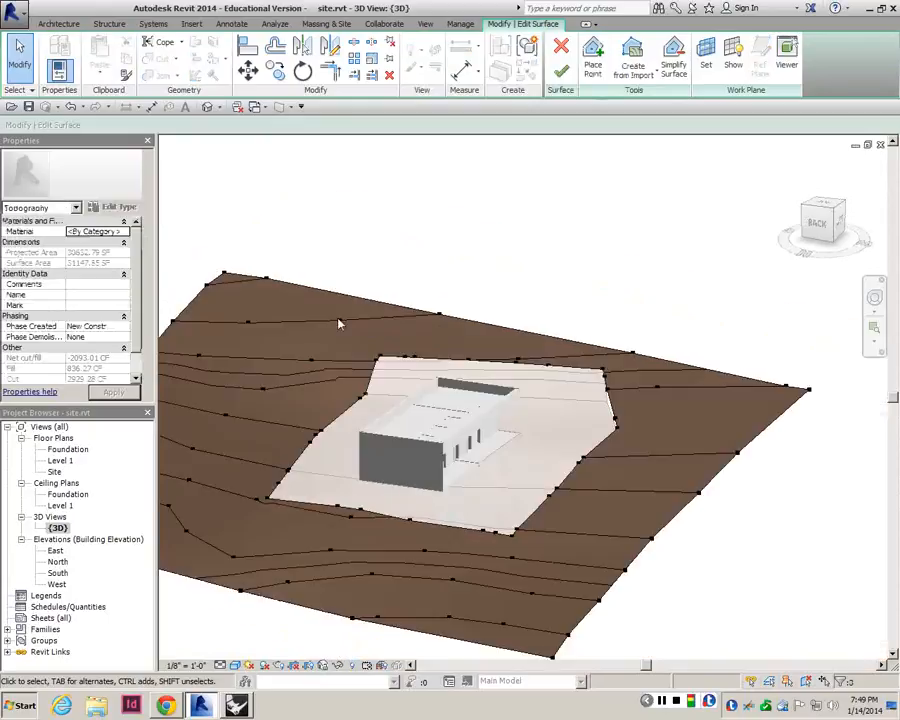
pyautogui.keyDown('shift'); pyautogui.moveTo(507, 393); pyautogui.dragTo(703, 450, button='middle'); pyautogui.keyUp('shift')
pyautogui.scroll(3, 488, 342)
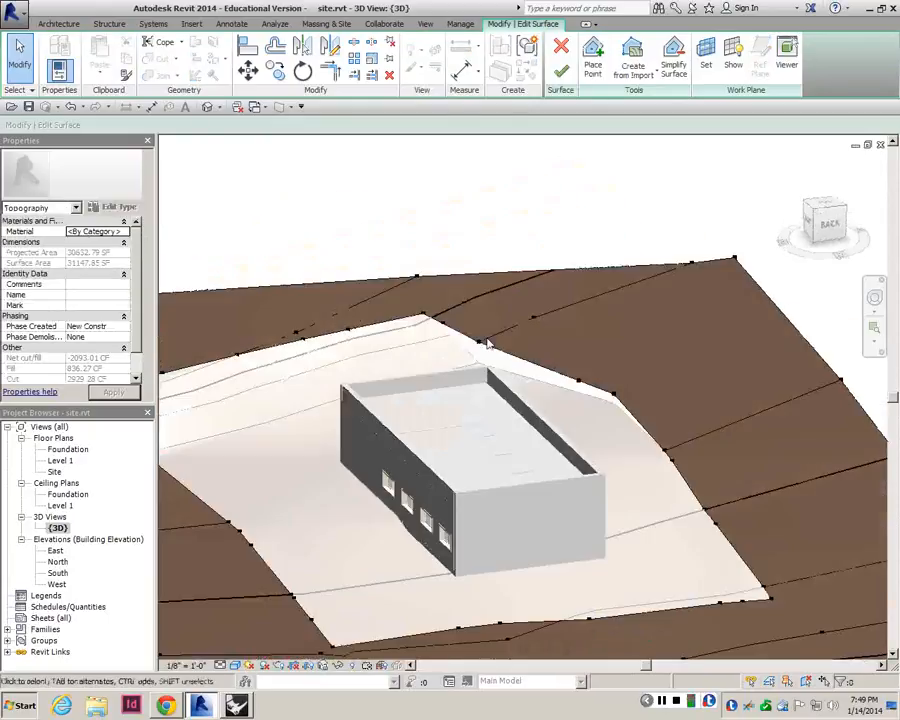
pyautogui.click(479, 344)
pyautogui.keyDown('ctrl'); pyautogui.click(578, 380); pyautogui.keyUp('ctrl')
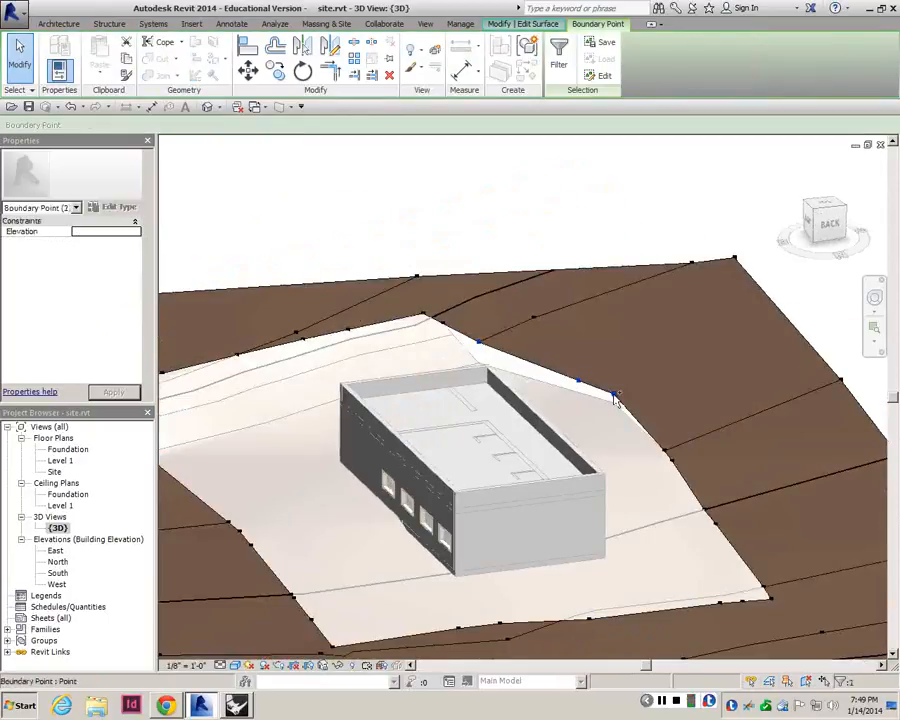
pyautogui.keyDown('ctrl'); pyautogui.click(614, 396); pyautogui.keyUp('ctrl')
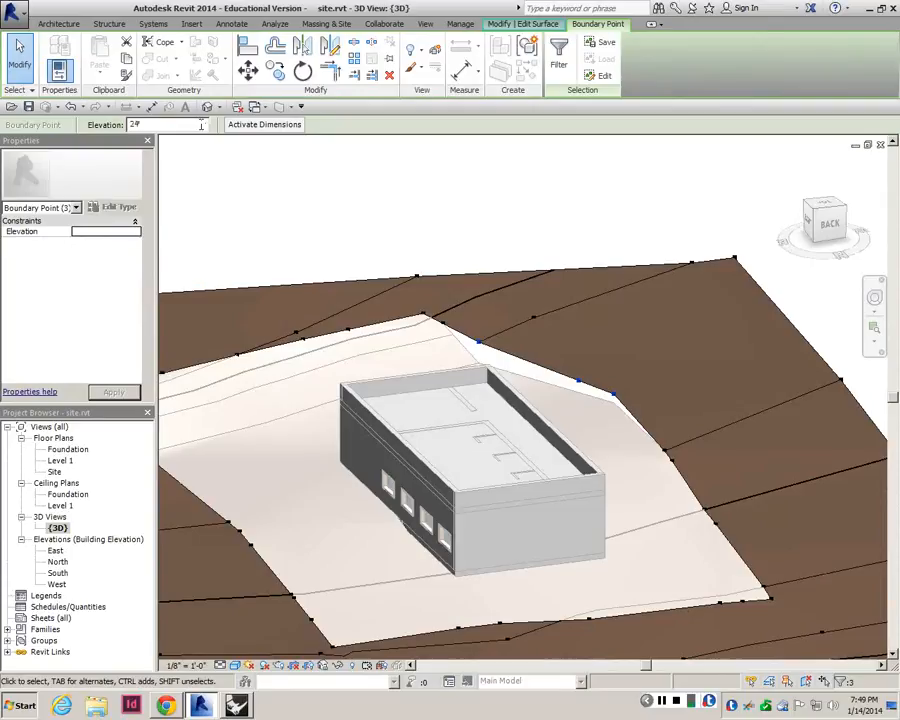
pyautogui.press('Return')
pyautogui.click(555, 285)
pyautogui.rightClick(480, 332)
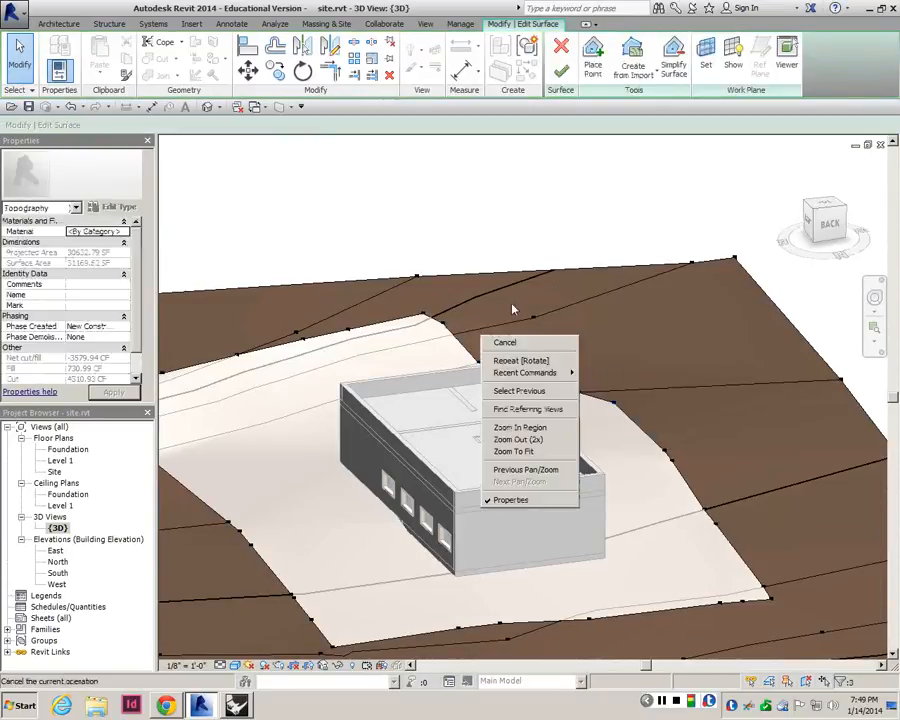
# - Check that the surrounding terrain meets the pad's edges and finish the surface edit
pyautogui.keyDown('shift'); pyautogui.moveTo(517, 289); pyautogui.dragTo(410, 398, button='middle'); pyautogui.keyUp('shift')
pyautogui.scroll(3, 410, 398)
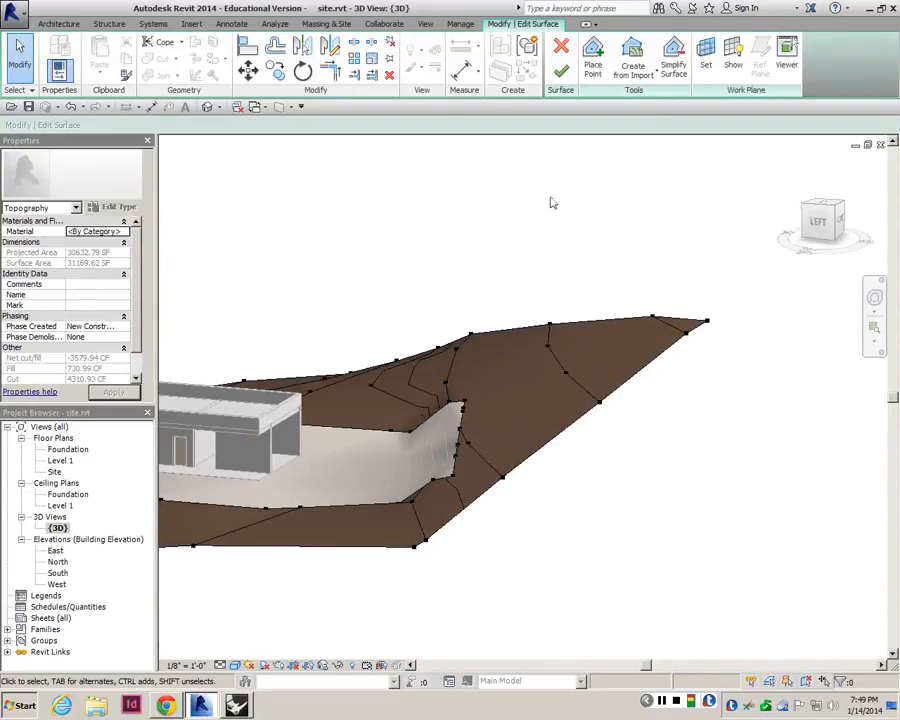
pyautogui.click(561, 72)
# - Examine the finished terrain and building pad in 3D from several angles and from above
pyautogui.keyDown('shift'); pyautogui.moveTo(494, 242); pyautogui.dragTo(476, 500, button='middle'); pyautogui.keyUp('shift')
pyautogui.scroll(-3, 476, 500)
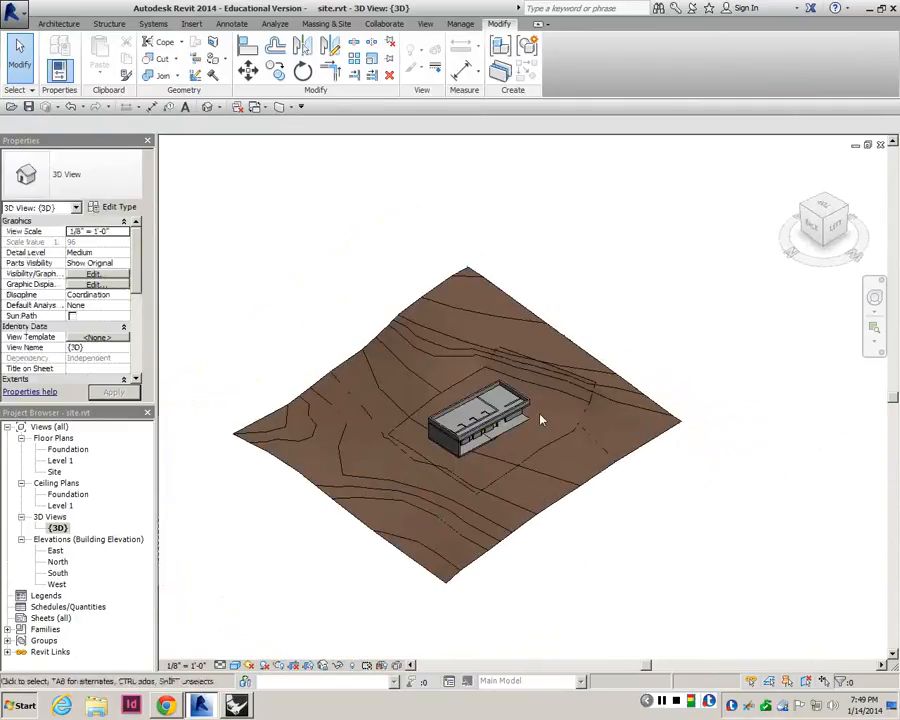
pyautogui.scroll(3, 481, 428)
pyautogui.keyDown('shift'); pyautogui.moveTo(606, 373); pyautogui.dragTo(473, 477, button='middle'); pyautogui.keyUp('shift')
pyautogui.scroll(-3, 473, 477)
pyautogui.keyDown('shift'); pyautogui.moveTo(494, 436); pyautogui.dragTo(464, 376, button='middle'); pyautogui.keyUp('shift')
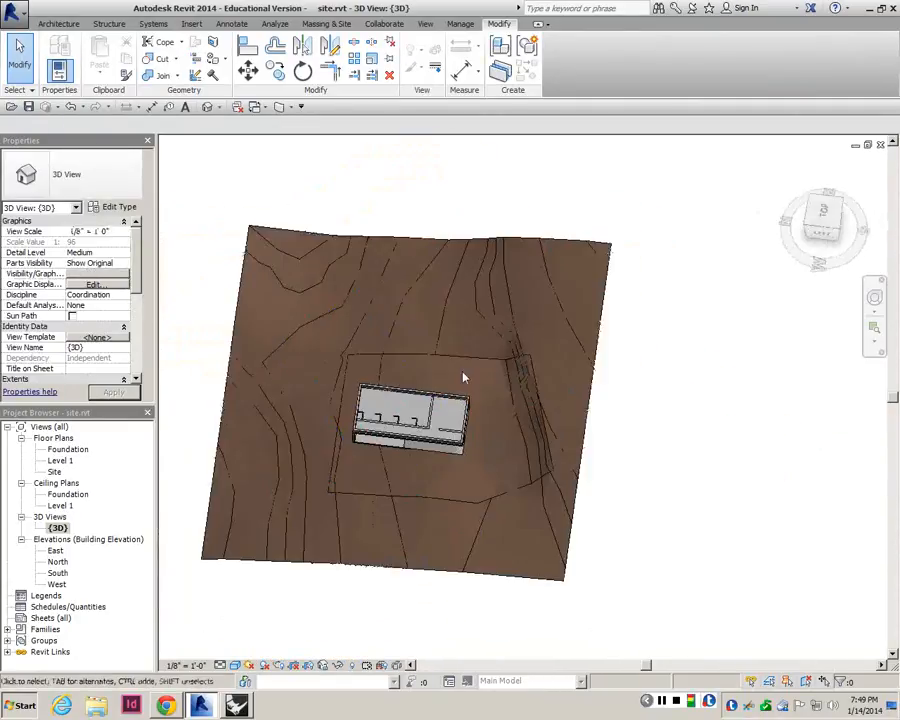
pyautogui.scroll(2, 464, 377)
pyautogui.click(505, 368)
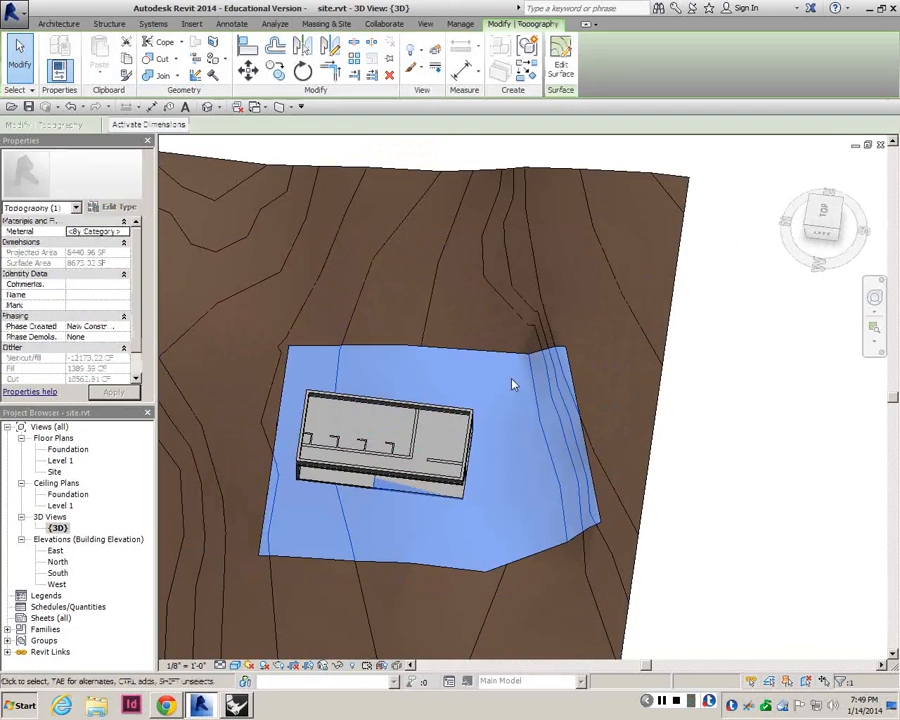
pyautogui.press('Escape')
# - Examine the Site plan's new contours, the linked building model and the spot annotations around it
pyautogui.doubleClick(55, 471)
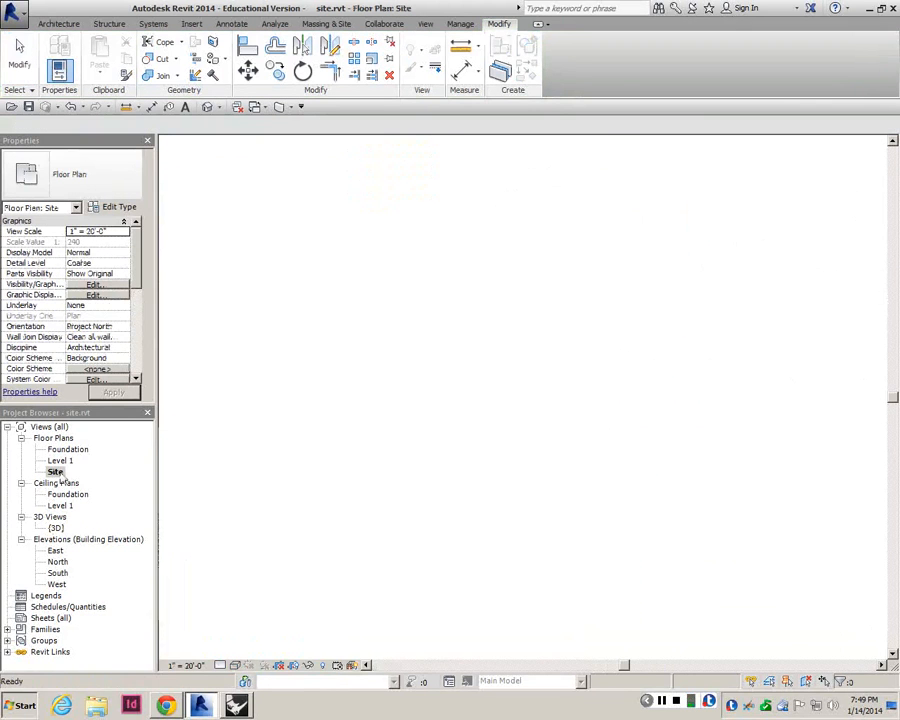
pyautogui.scroll(-2, 422, 408)
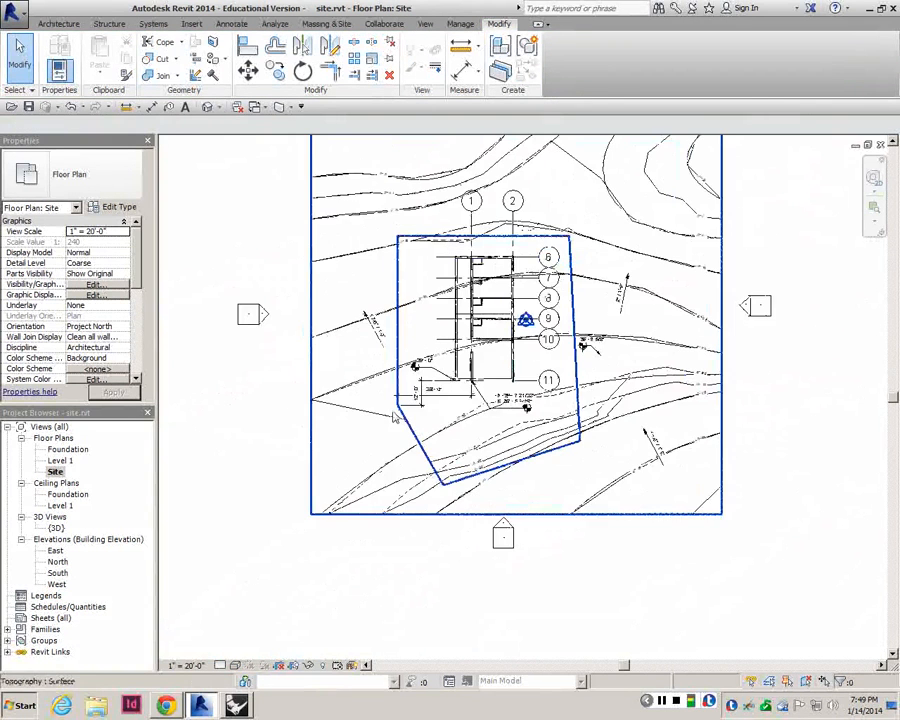
pyautogui.scroll(4, 422, 400)
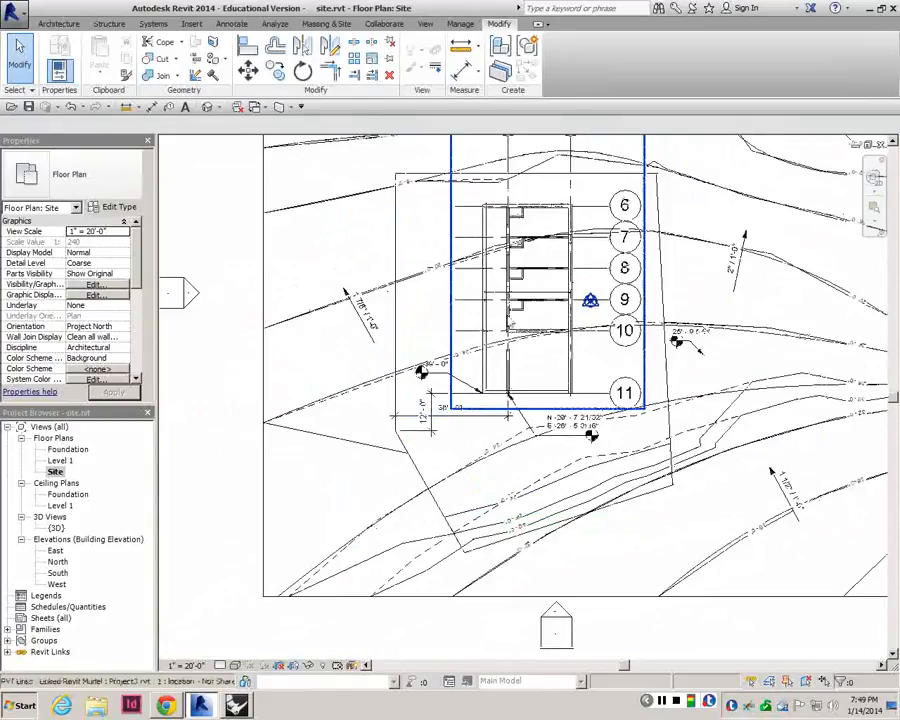
pyautogui.scroll(-4, 507, 327)
pyautogui.scroll(4, 525, 290)
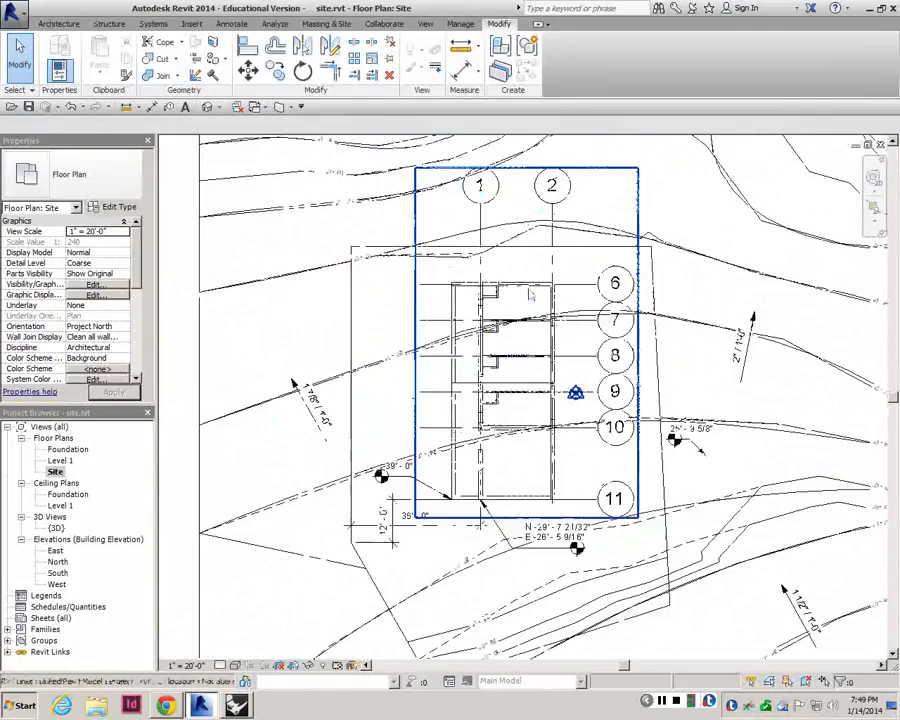
pyautogui.click(532, 292)
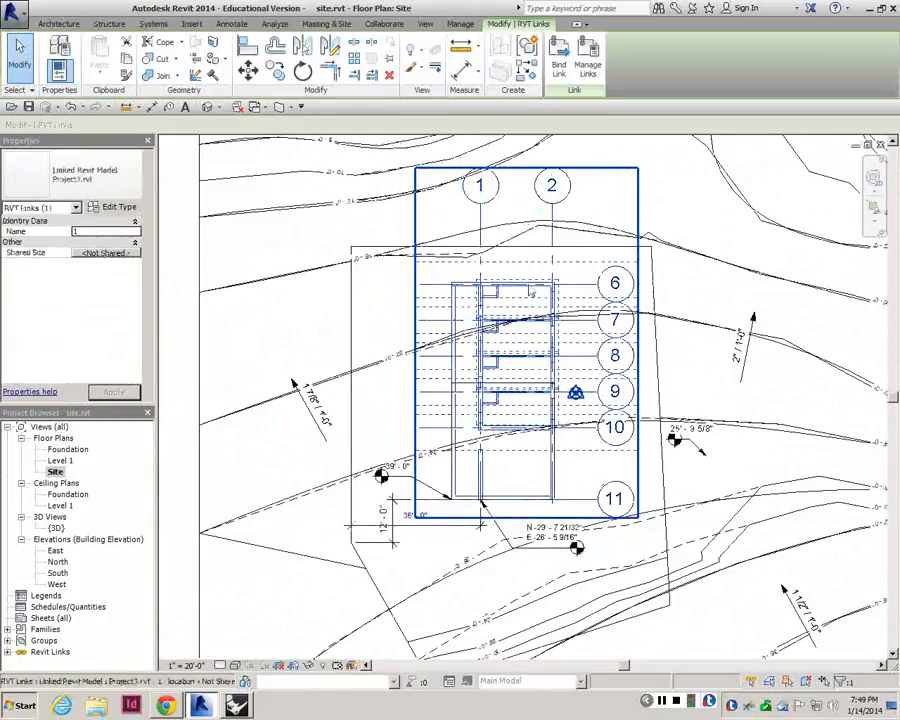
pyautogui.click(235, 462)
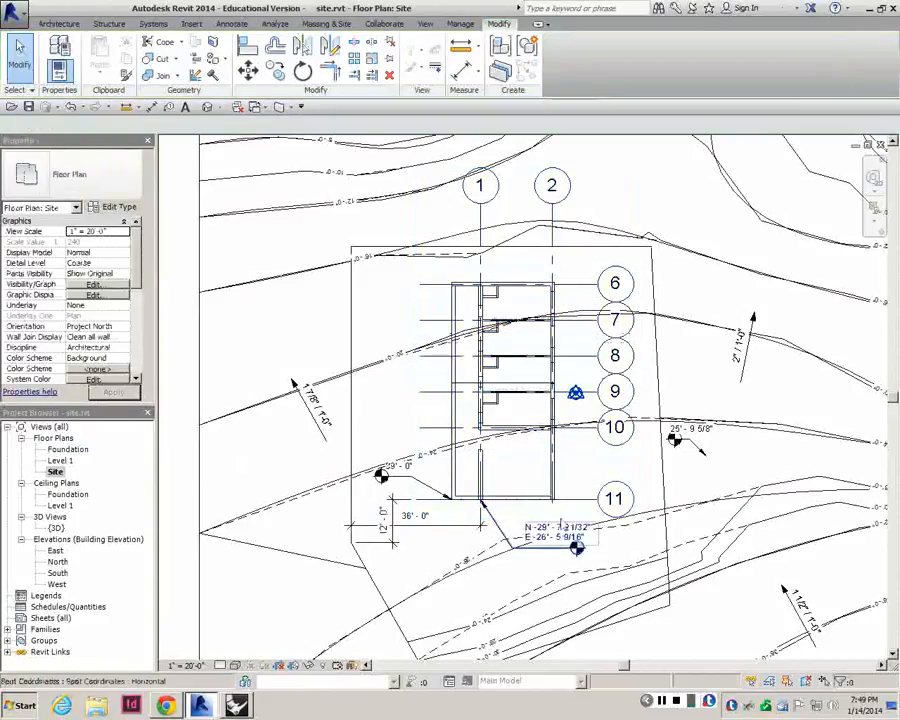
pyautogui.click(540, 378)
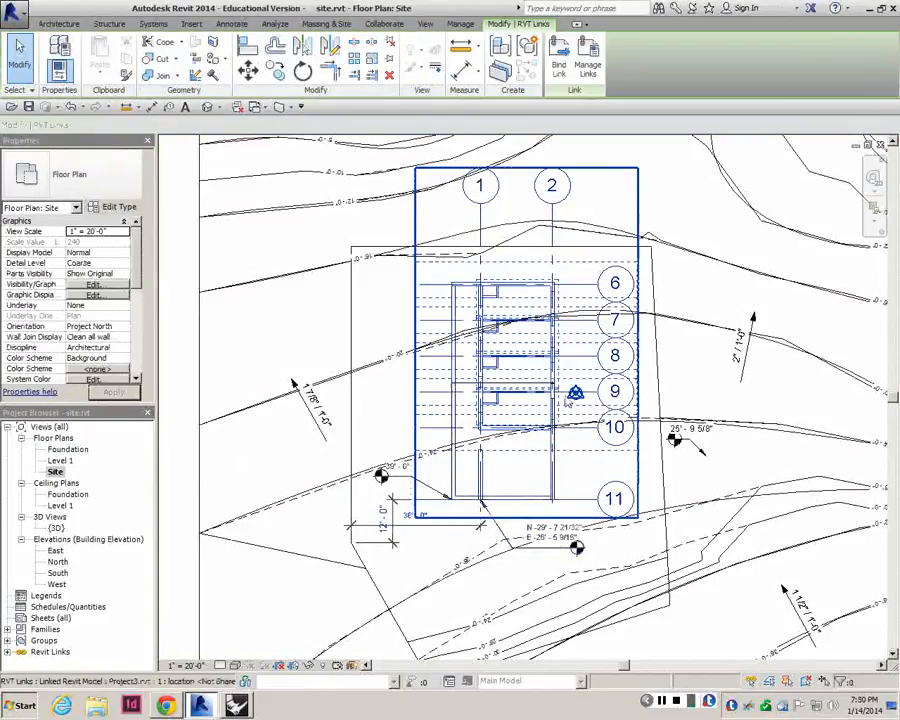
pyautogui.press('Escape')
pyautogui.moveTo(529, 382); pyautogui.dragTo(606, 247, button='middle')
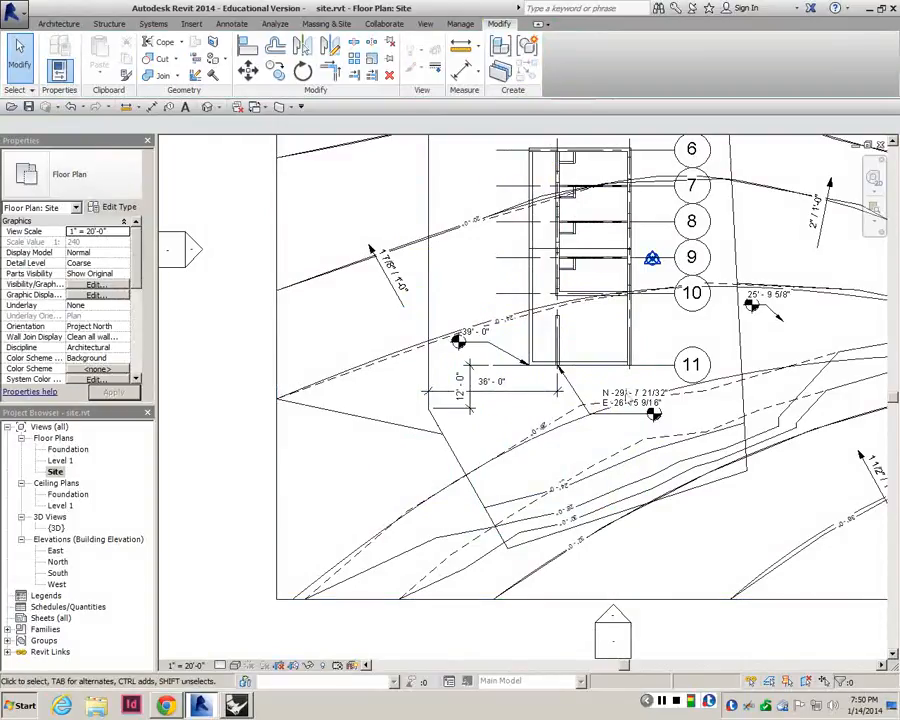
pyautogui.scroll(1, 608, 377)
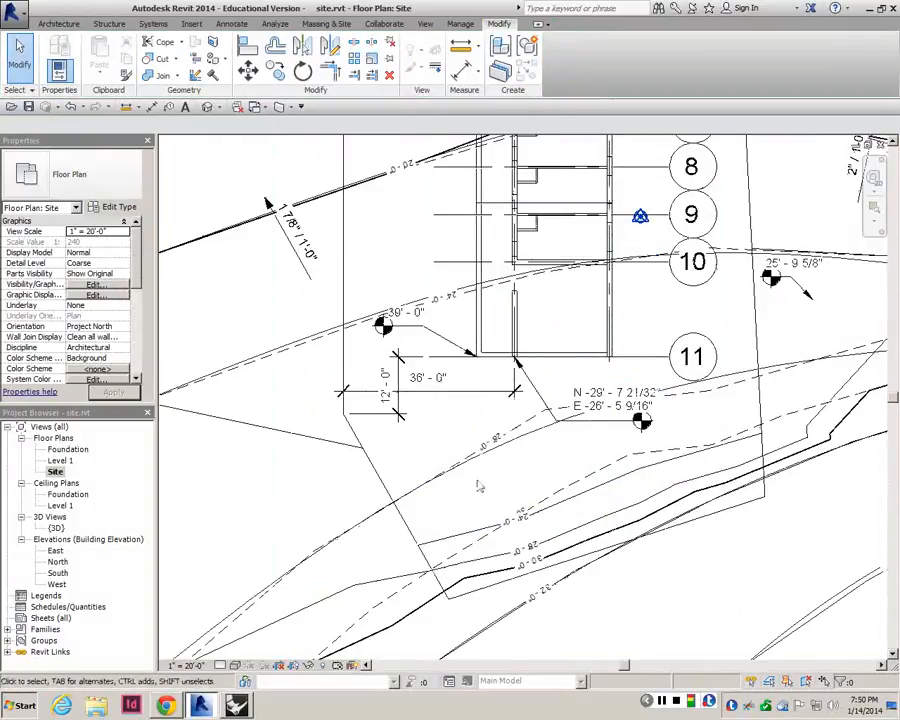
pyautogui.scroll(-2, 494, 421)
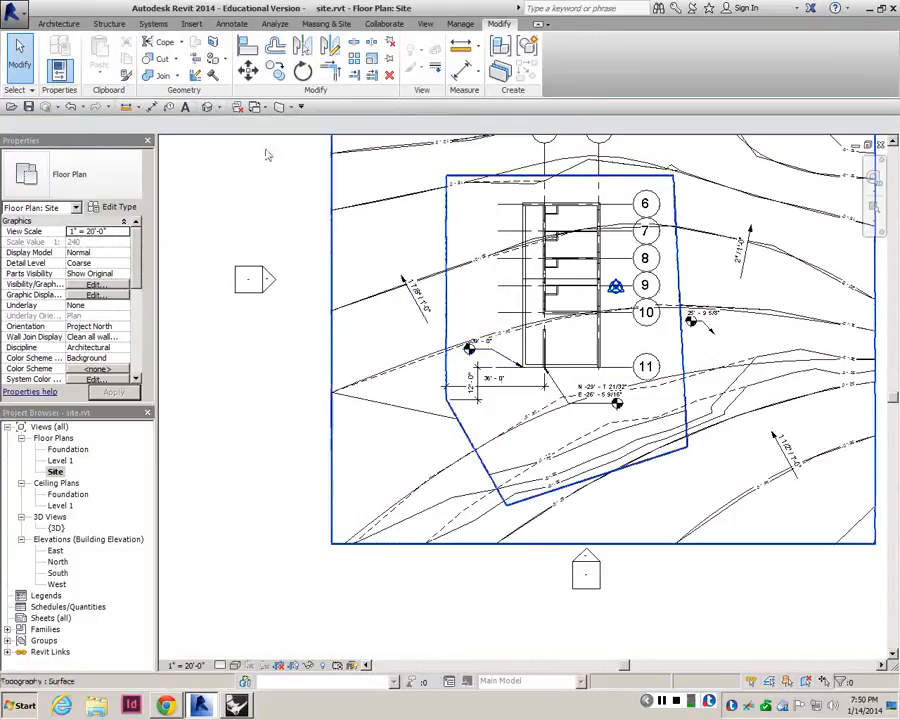
# - Draw a model line offset 20' outward from the building's end wall edge at grid 11
pyautogui.click(62, 25)
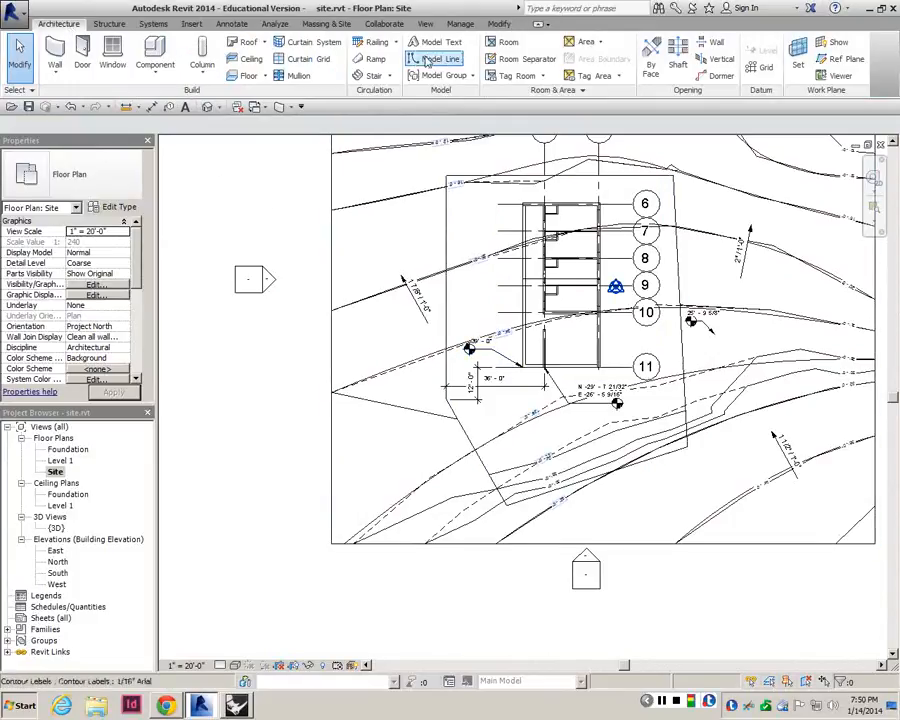
pyautogui.click(425, 62)
pyautogui.scroll(4, 626, 382)
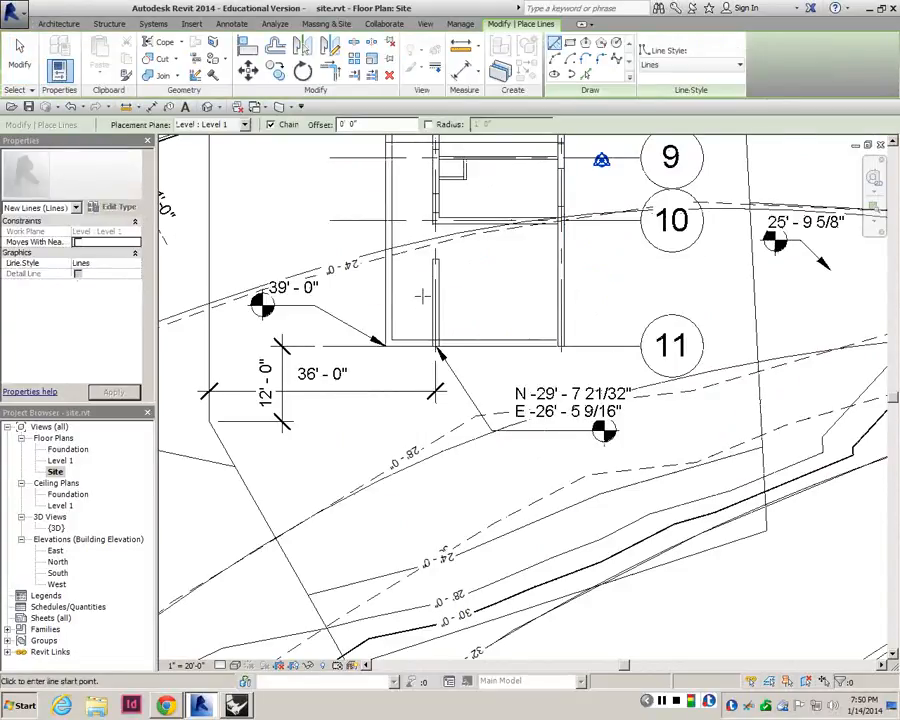
pyautogui.scroll(-2, 498, 354)
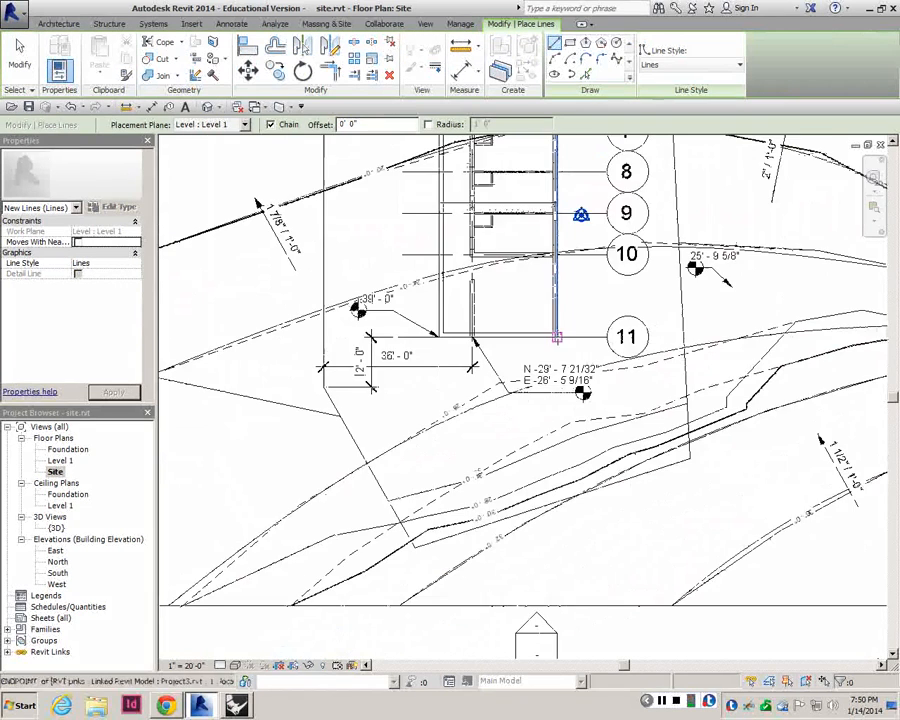
pyautogui.scroll(-2, 539, 352)
pyautogui.scroll(4, 541, 345)
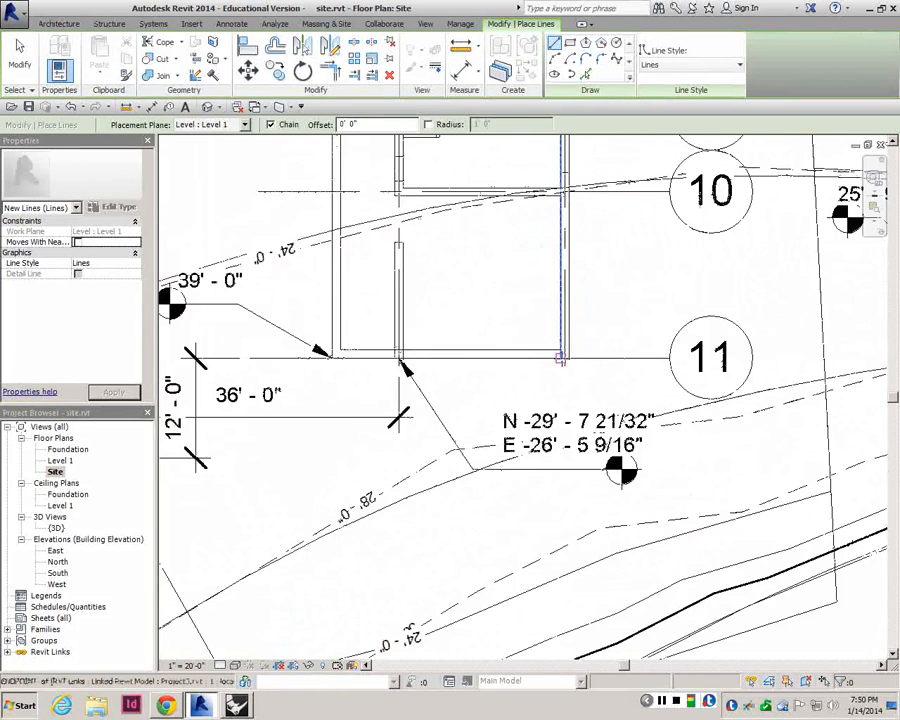
pyautogui.scroll(-2, 562, 357)
pyautogui.scroll(2, 579, 284)
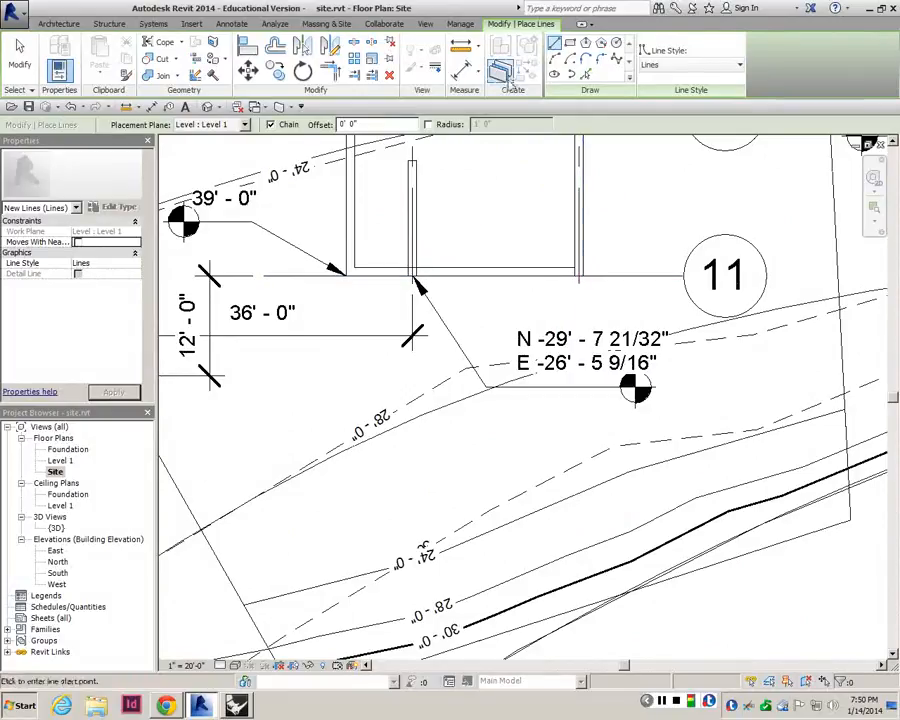
pyautogui.click(586, 75)
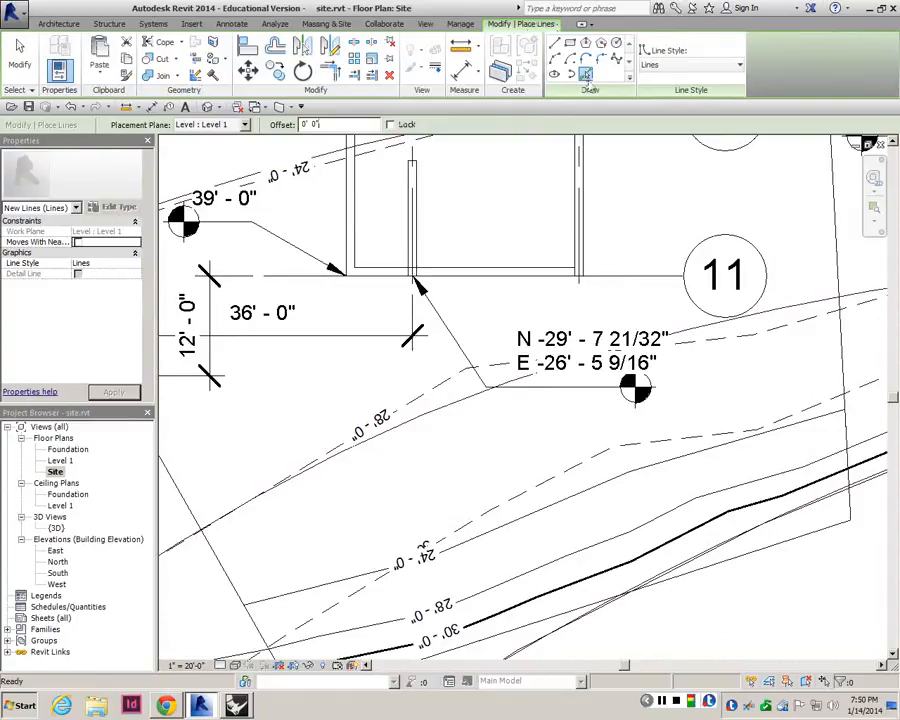
pyautogui.tripleClick(346, 125)
pyautogui.write('2')
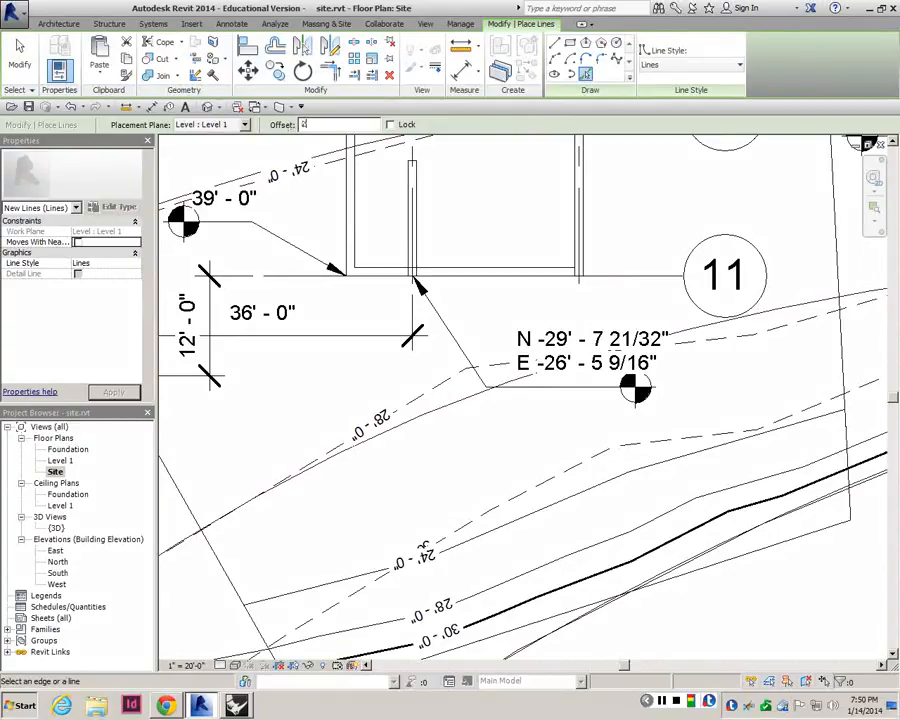
pyautogui.press('Return')
pyautogui.click(548, 286)
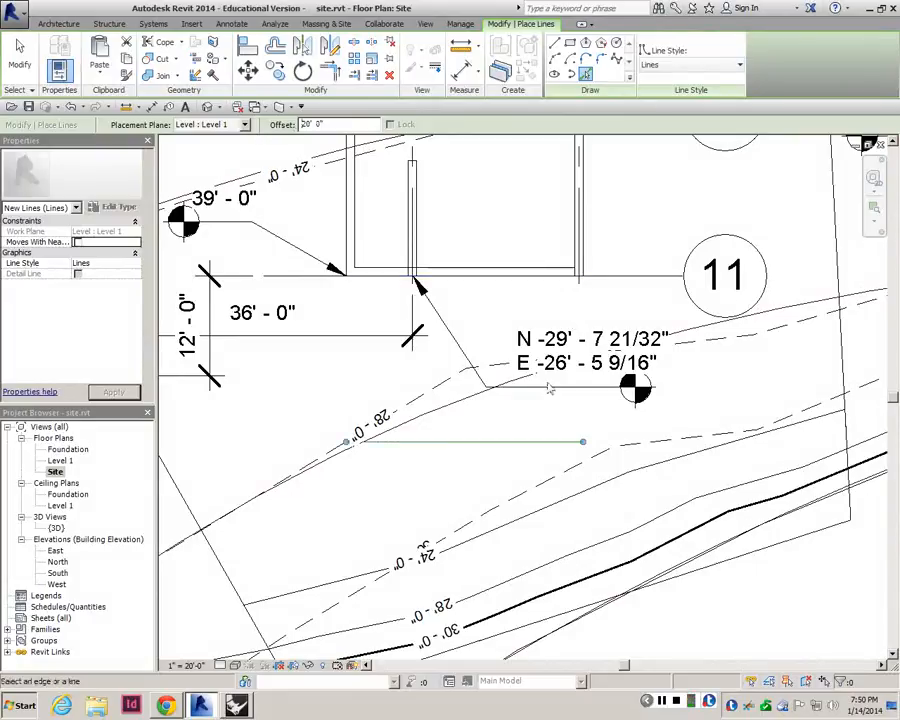
pyautogui.scroll(-3, 548, 387)
pyautogui.scroll(2, 530, 416)
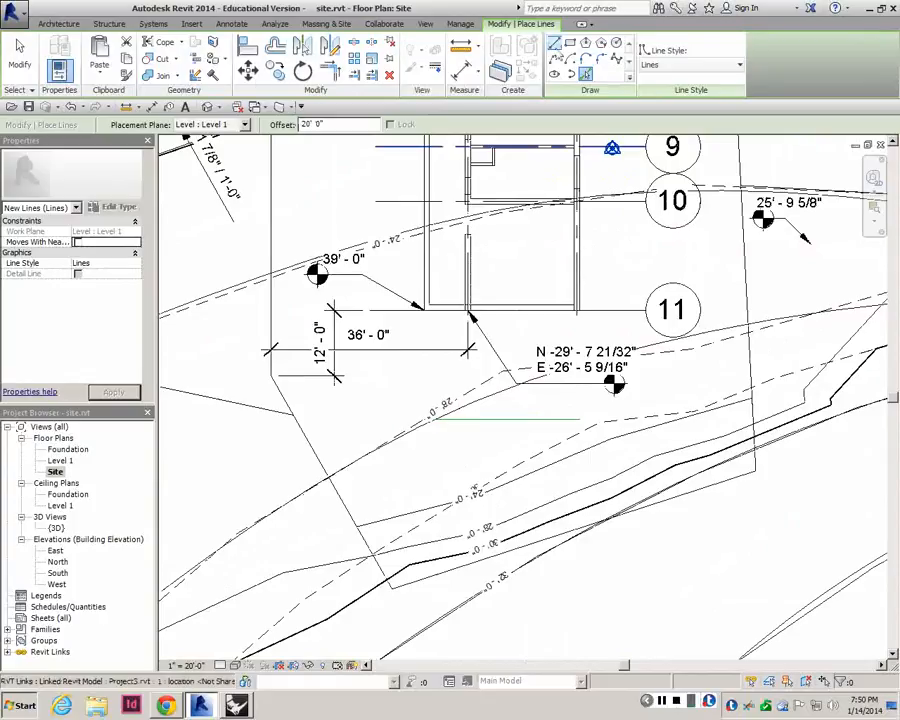
pyautogui.click(554, 44)
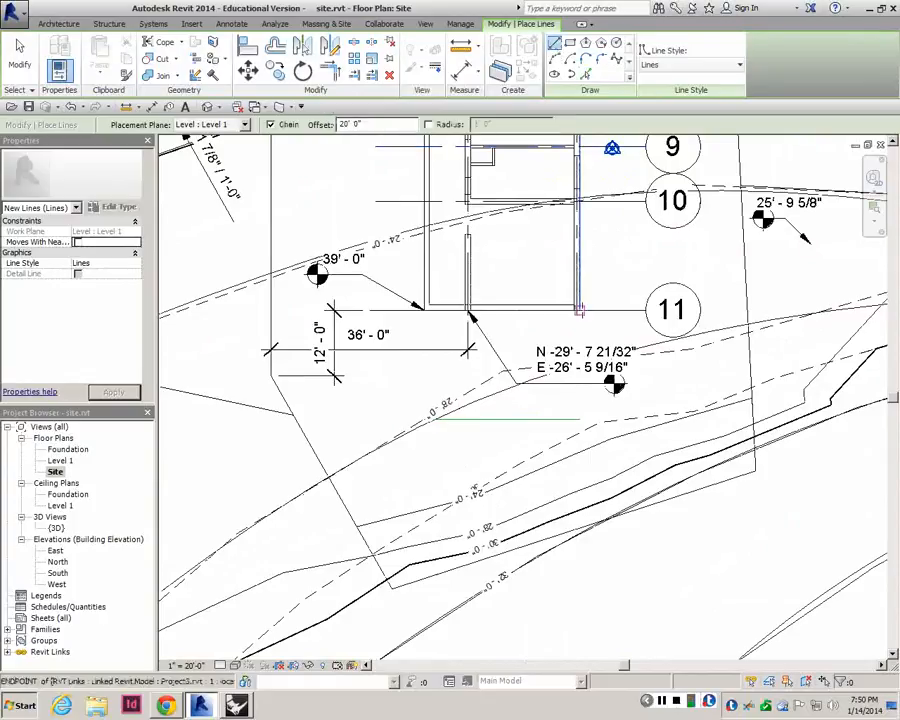
pyautogui.click(579, 419)
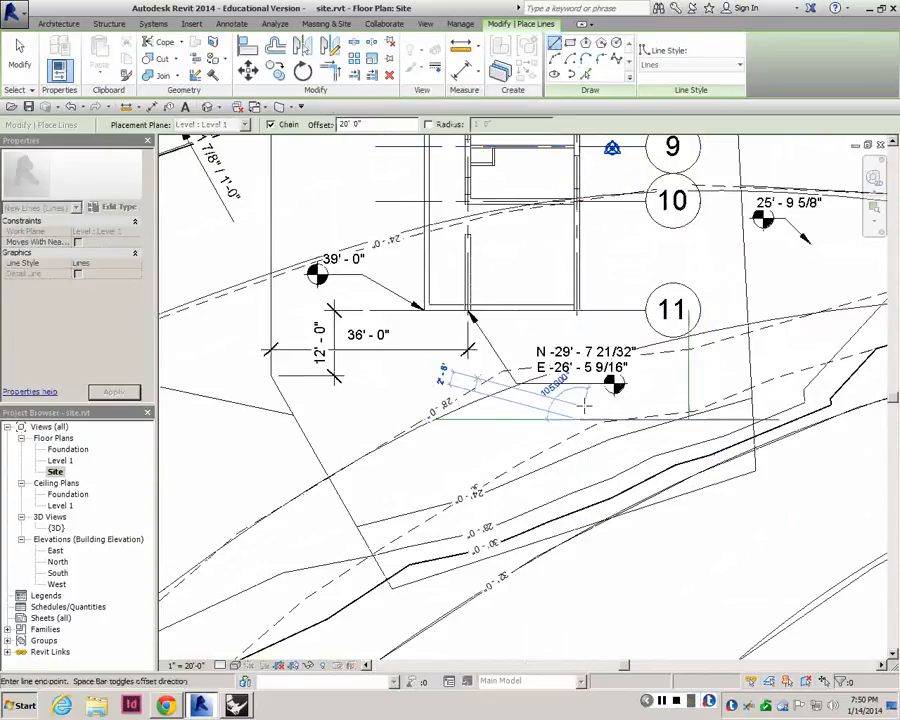
pyautogui.press('Escape')
pyautogui.press('Escape')
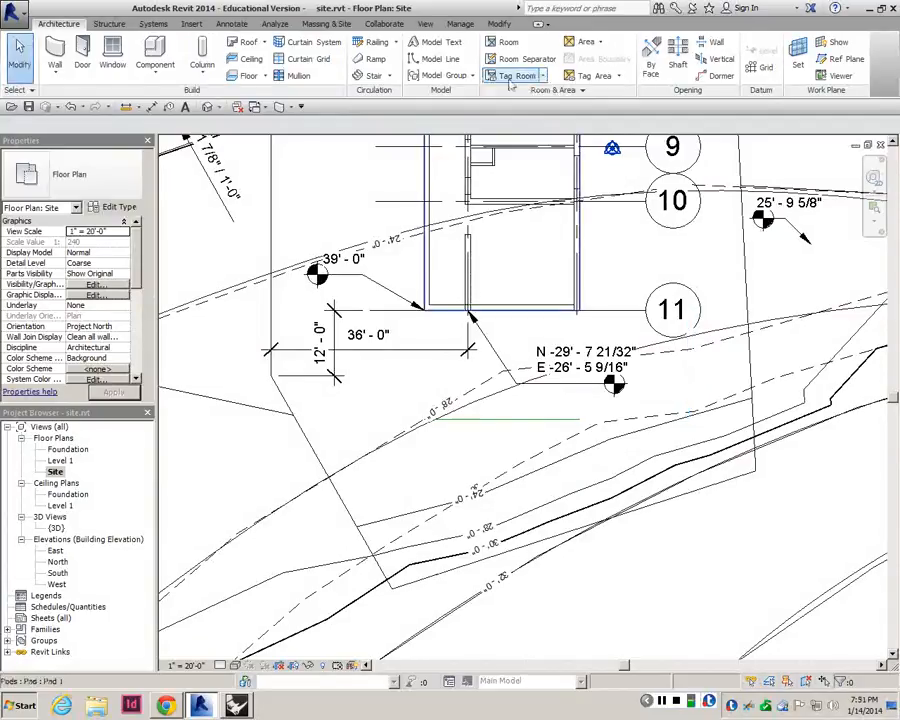
# - Draw a model line without offset from the building's outer corner at grids 2 and 11 straight to the offset line's near end
pyautogui.click(512, 426)
pyautogui.press('c')
pyautogui.press('s')
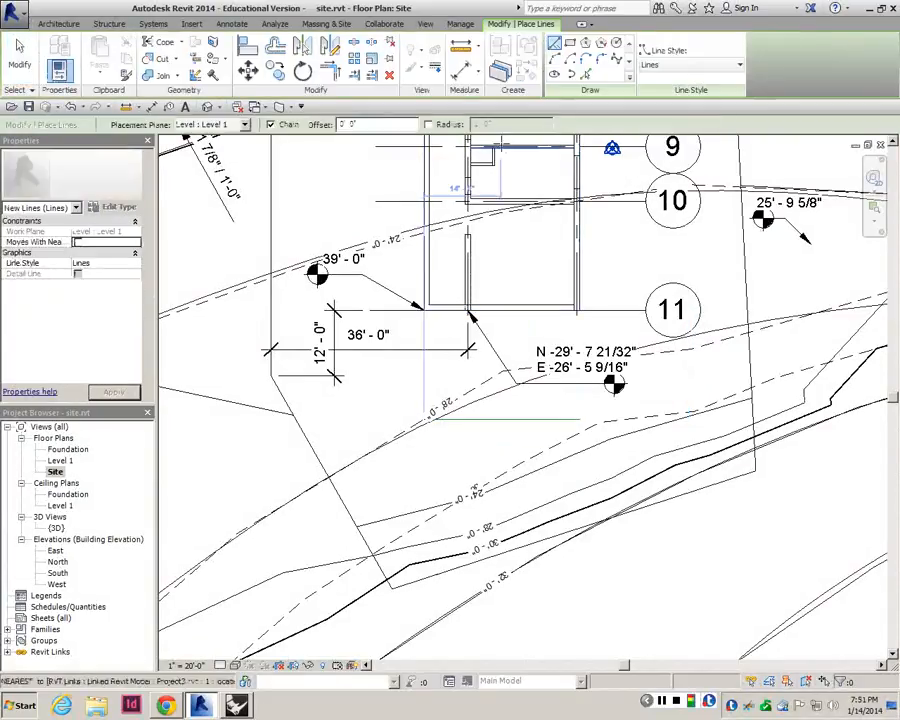
pyautogui.click(579, 310)
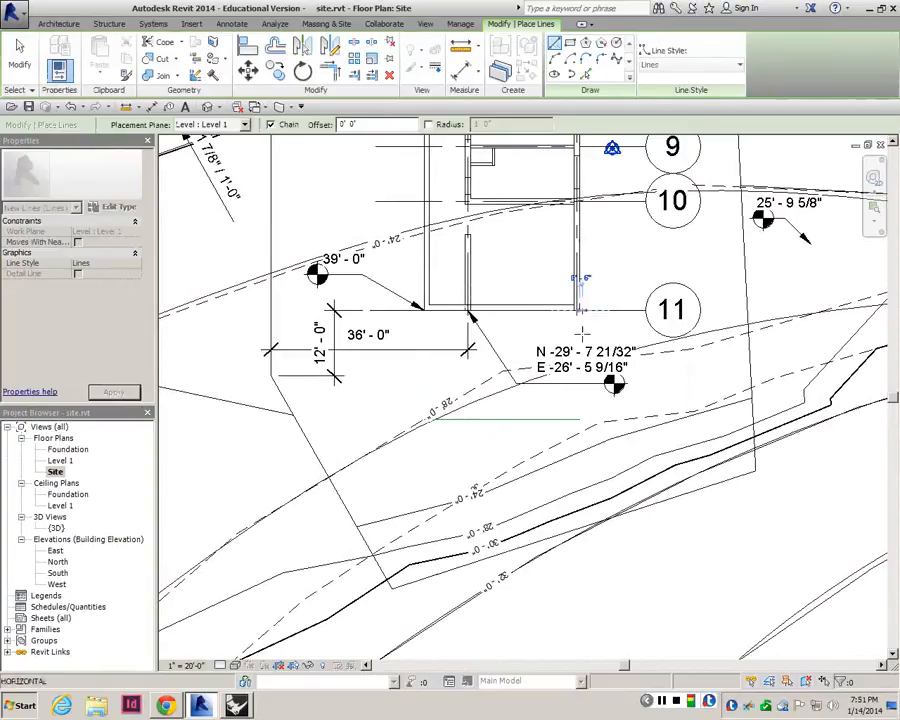
pyautogui.click(579, 419)
# - Draw a parallel model line from the building's opposite corner on grid 11 to the level of the offset line, closing the rectangle
pyautogui.scroll(1, 472, 316)
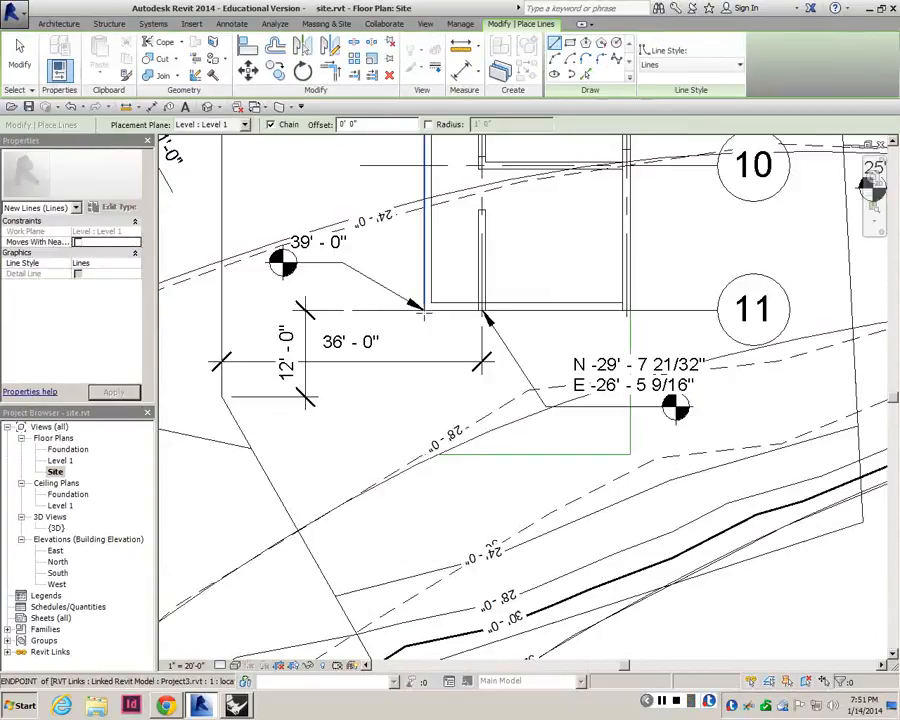
pyautogui.click(424, 311)
pyautogui.click(424, 455)
pyautogui.press('Escape')
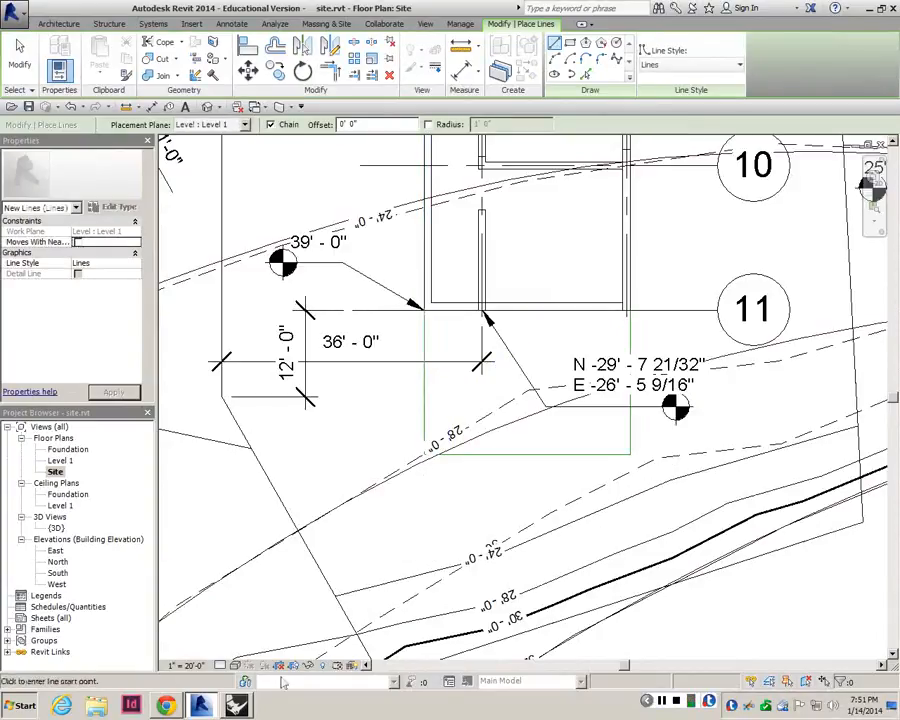
pyautogui.click(235, 665)
pyautogui.scroll(-3, 586, 408)
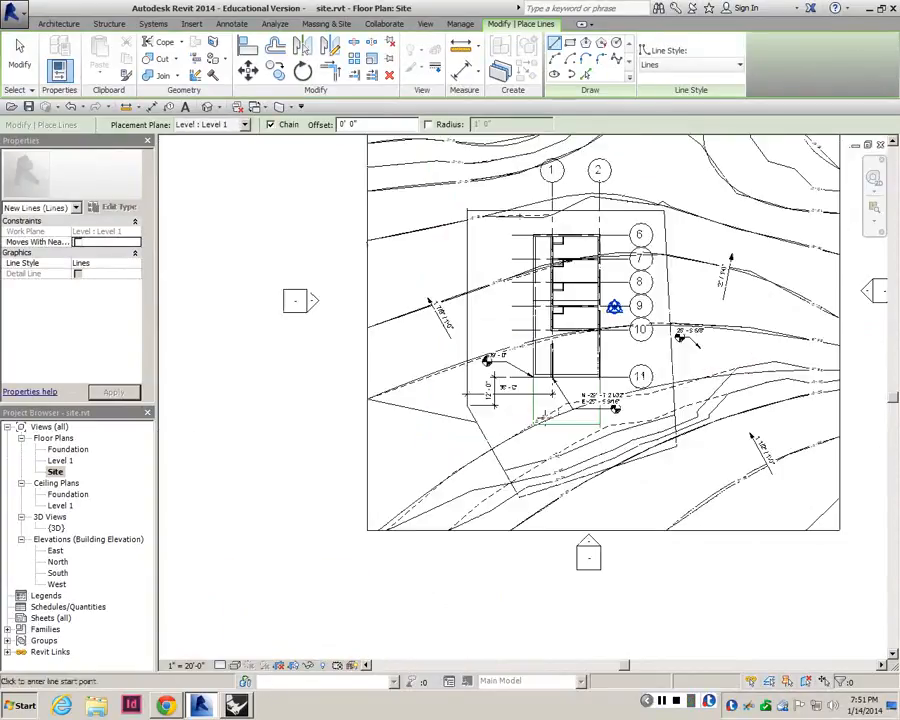
pyautogui.scroll(2, 522, 428)
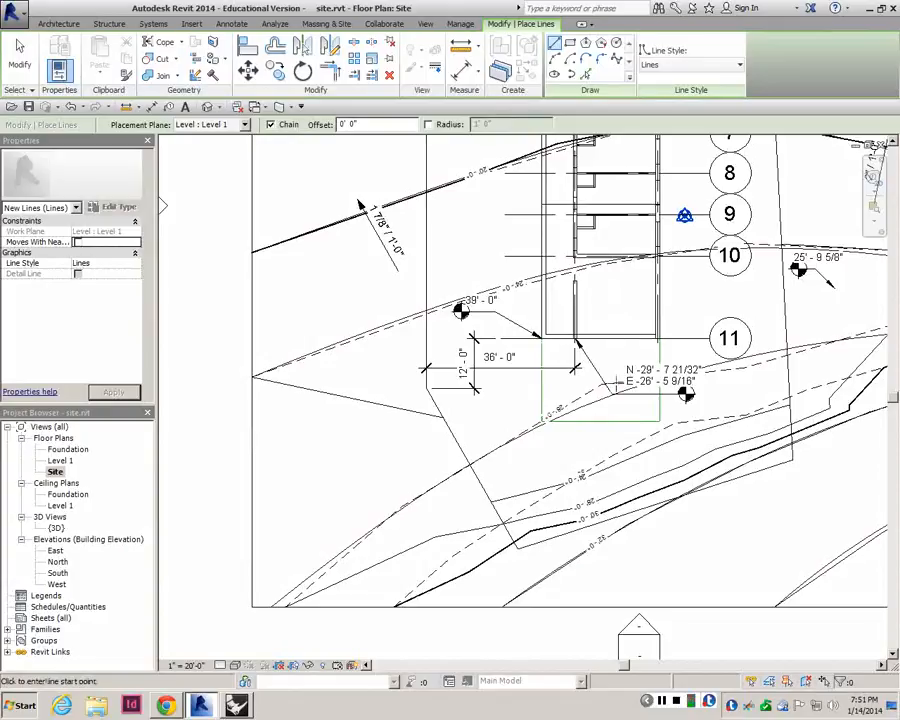
pyautogui.scroll(3, 660, 344)
pyautogui.press('Escape')
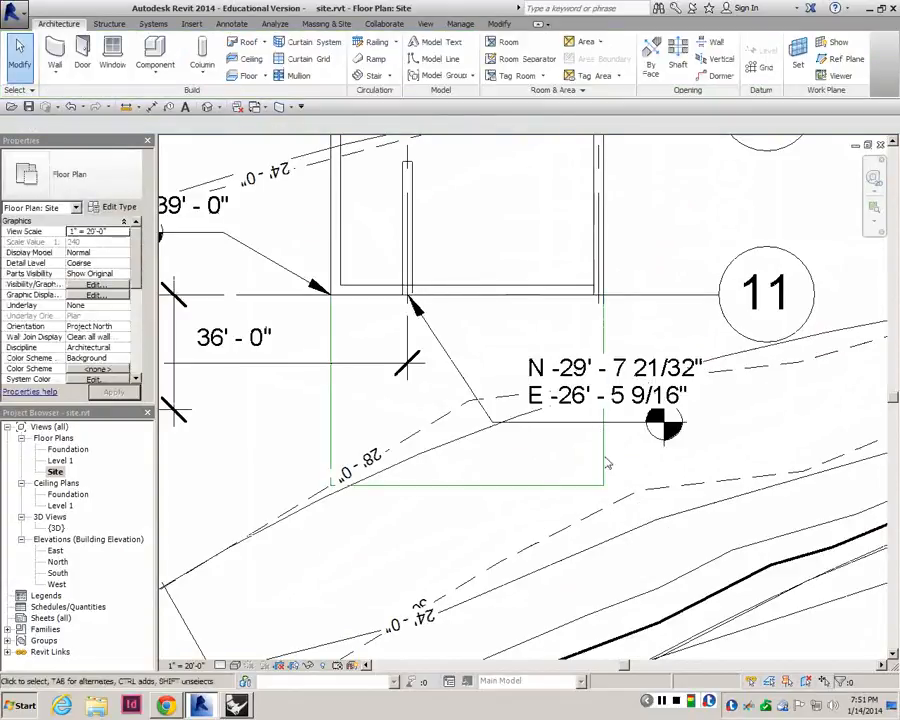
# - Start a fillet arc for model lines with a fixed radius
pyautogui.click(499, 23)
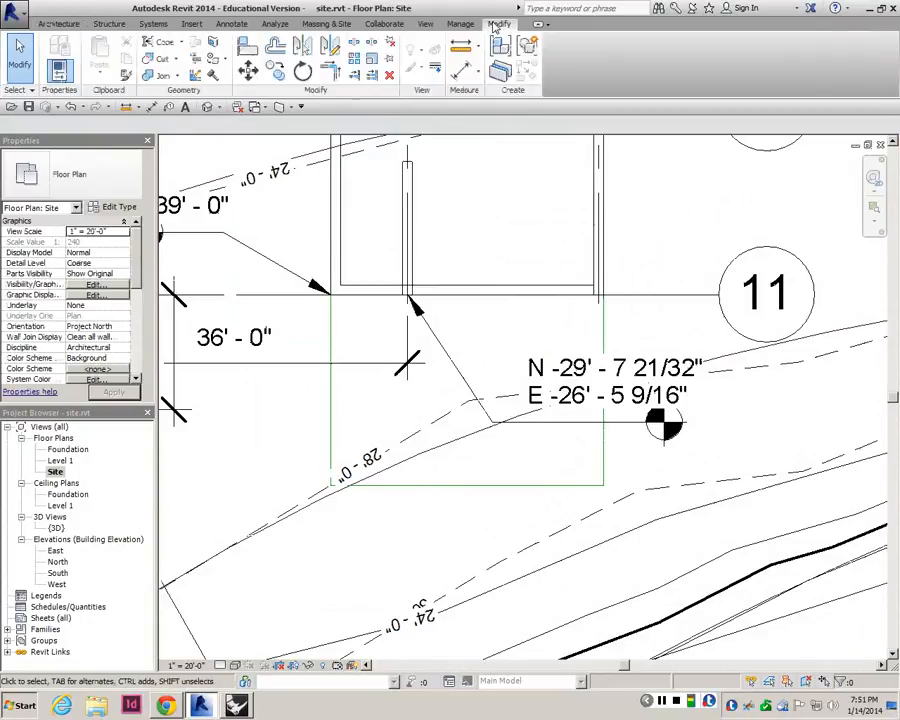
pyautogui.click(460, 23)
pyautogui.click(499, 23)
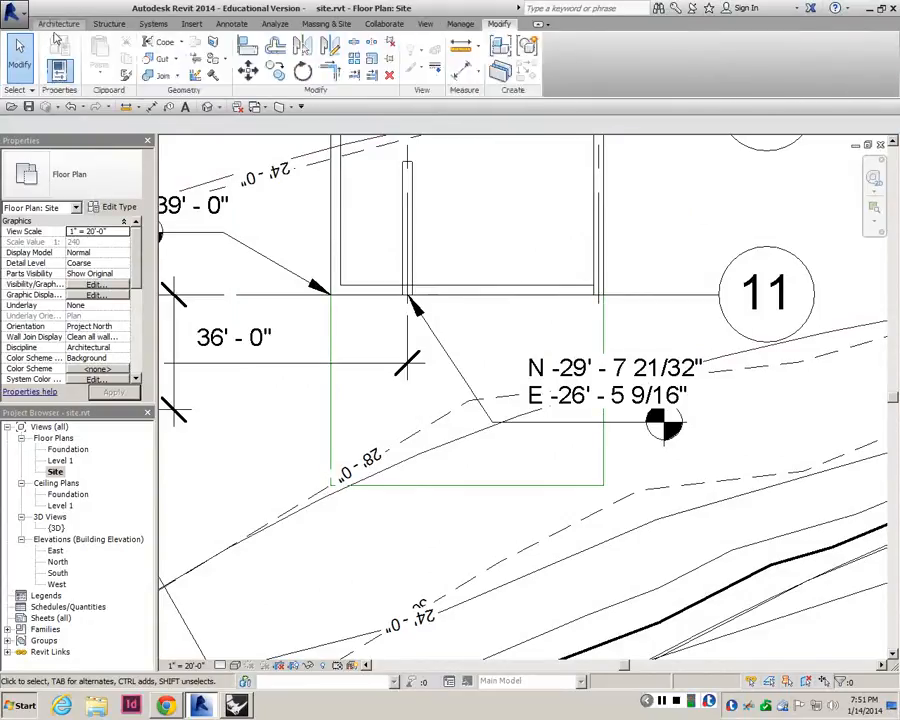
pyautogui.click(59, 23)
pyautogui.click(449, 60)
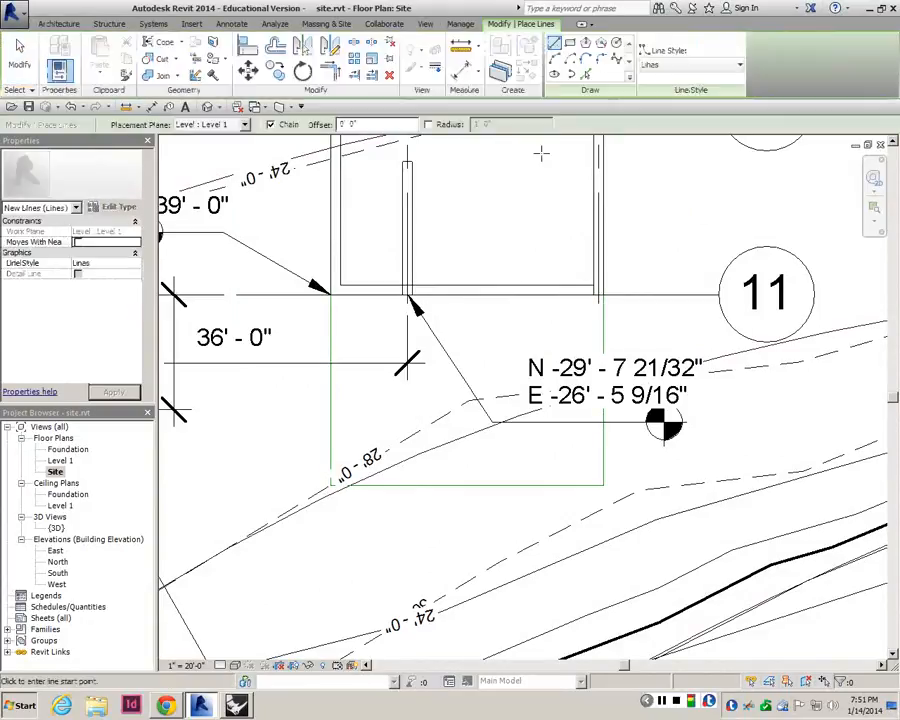
pyautogui.click(601, 58)
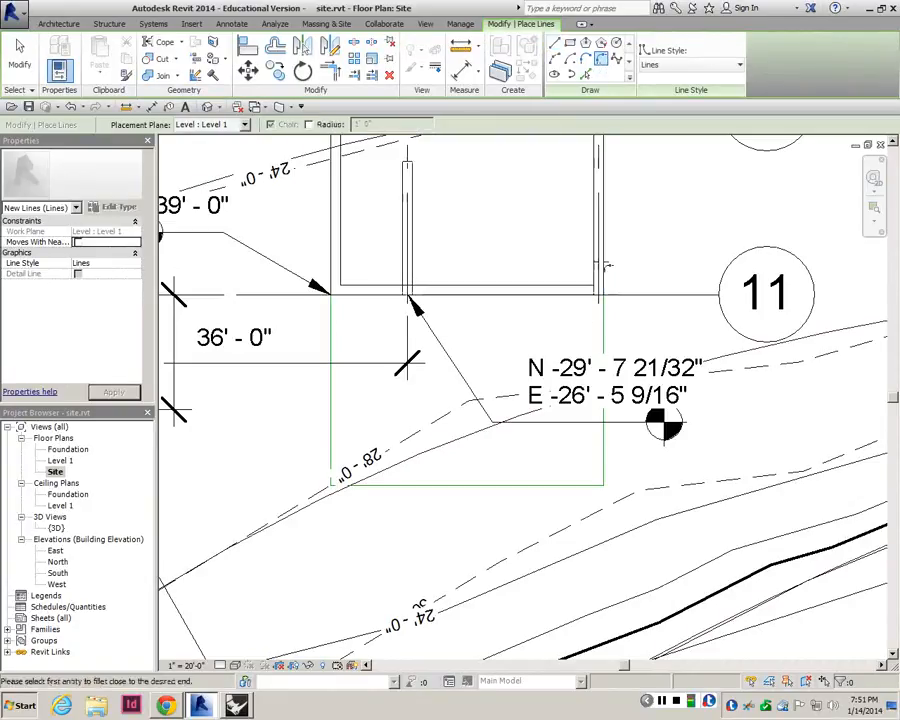
pyautogui.click(309, 124)
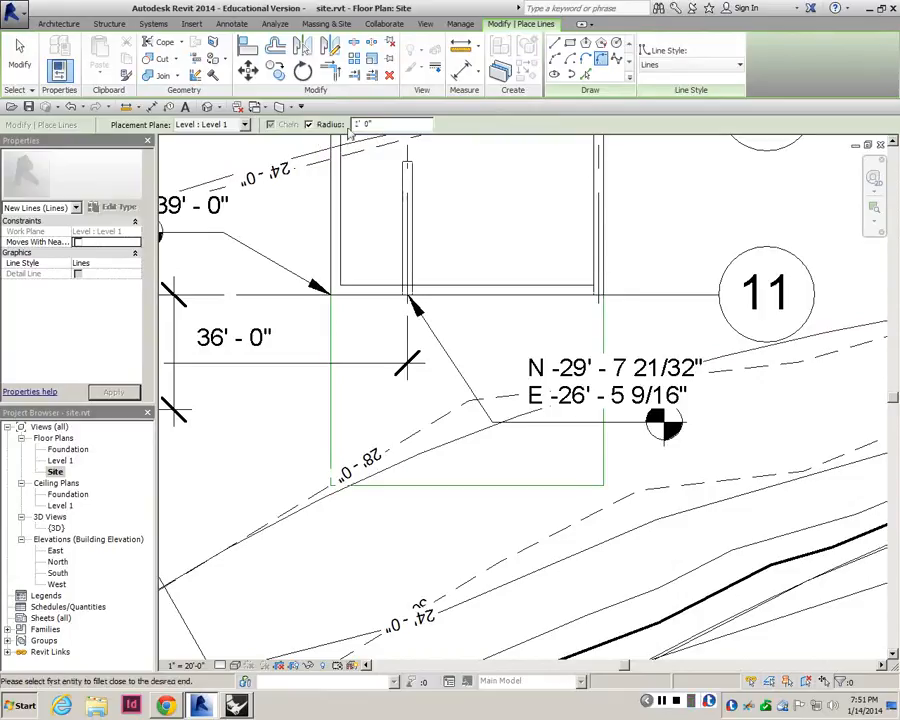
# - Try a 1' radius fillet on the rectangle's outer corner on the grid 2 side and undo it
pyautogui.click(608, 455)
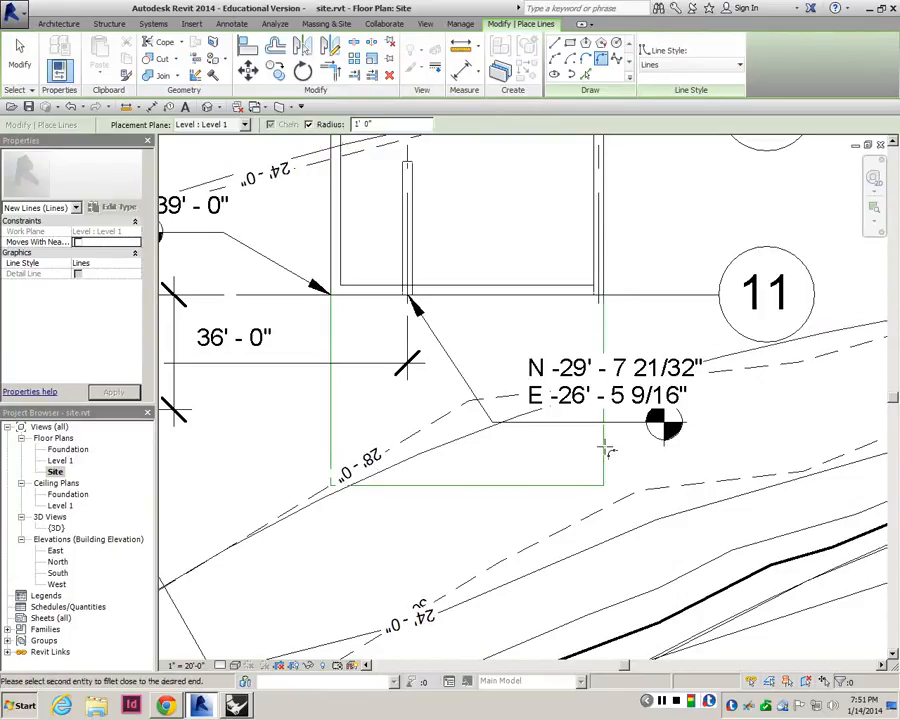
pyautogui.click(597, 476)
pyautogui.scroll(5, 597, 475)
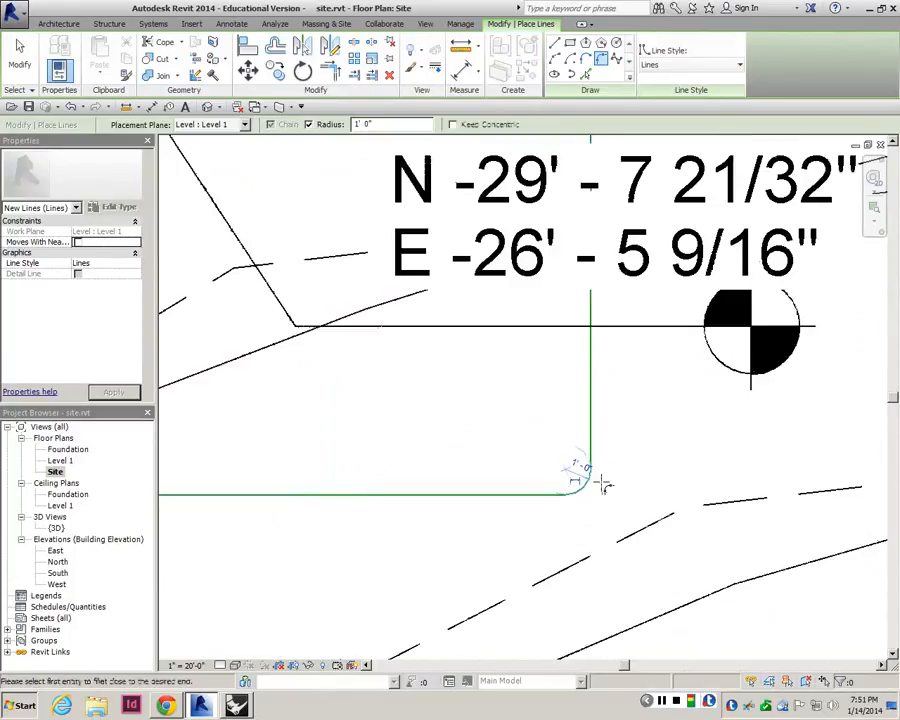
pyautogui.scroll(3, 580, 478)
pyautogui.scroll(-2, 558, 472)
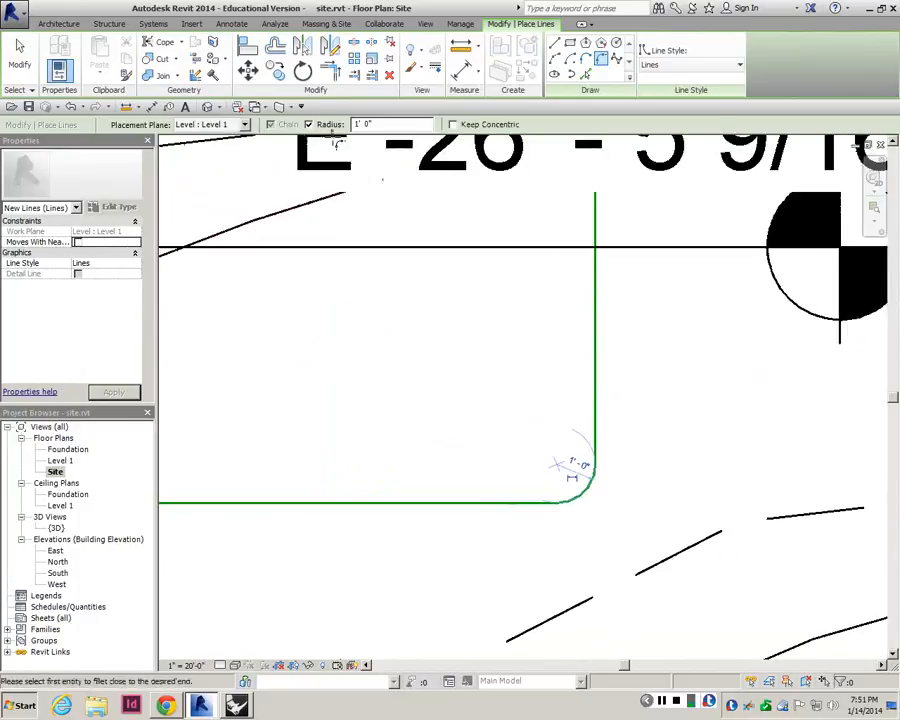
pyautogui.scroll(-3, 600, 476)
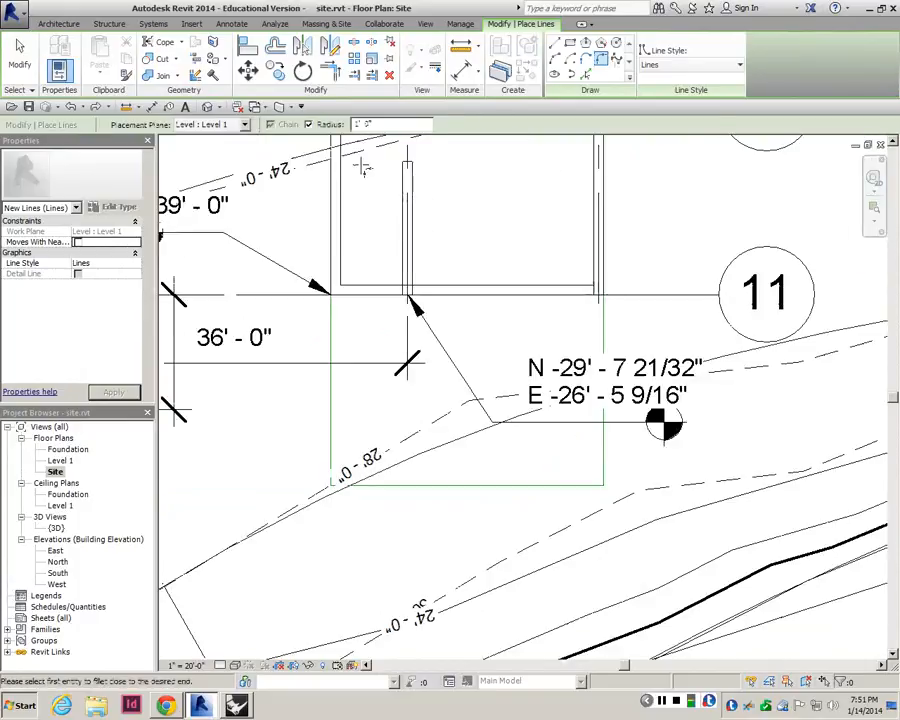
# - Set the fillet radius to 5' and round the rectangle's outer corner on the grid 2 side
pyautogui.moveTo(374, 124); pyautogui.dragTo(255, 119)
pyautogui.write('5')
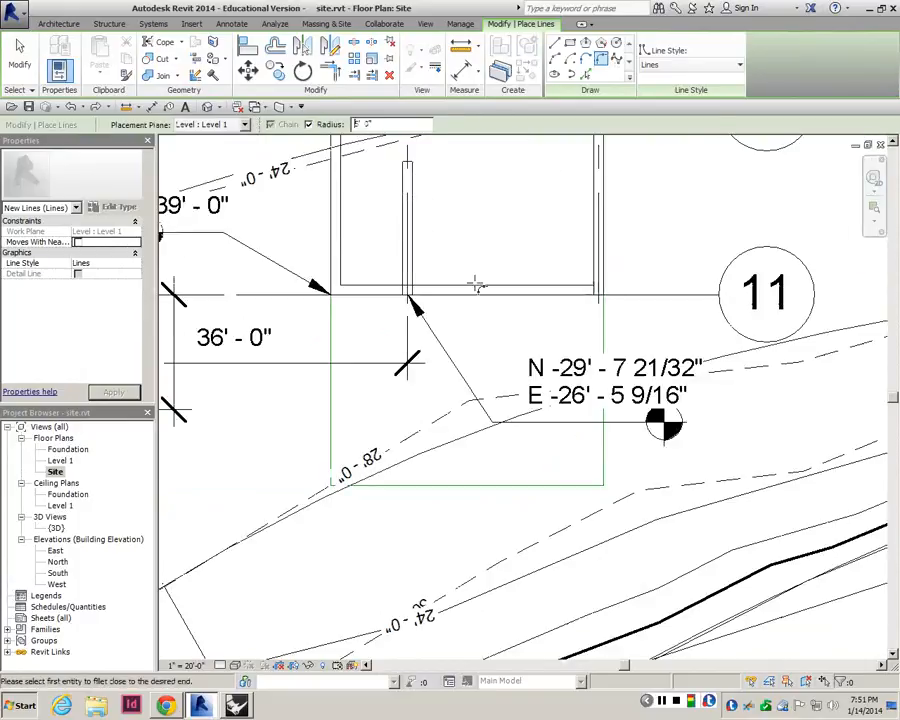
pyautogui.click(578, 486)
pyautogui.click(604, 455)
pyautogui.scroll(2, 588, 439)
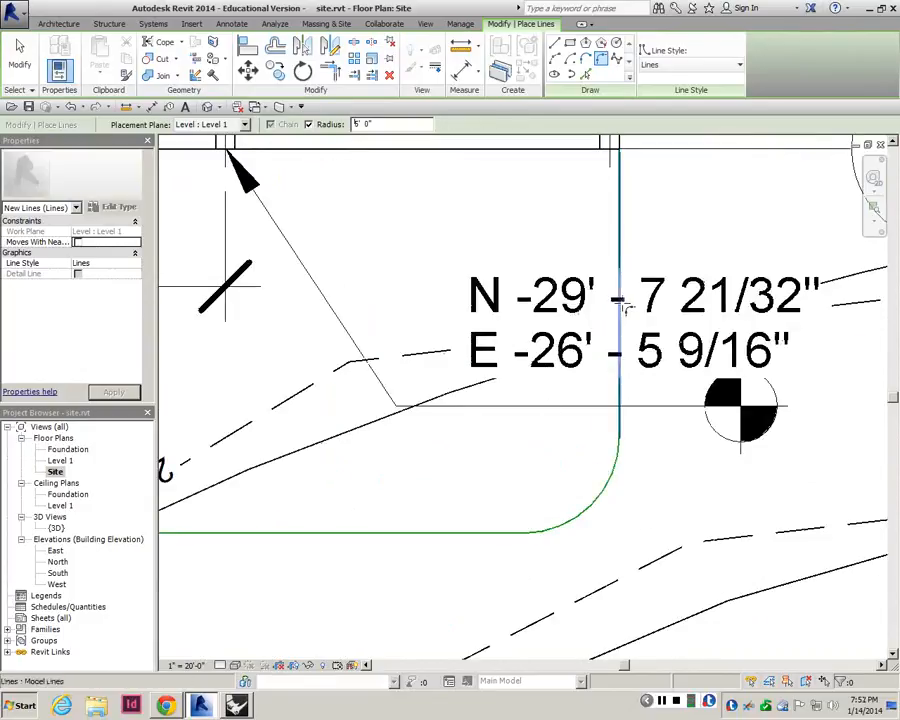
pyautogui.scroll(-5, 623, 306)
pyautogui.press('Escape')
pyautogui.press('Escape')
# - Draw a spline model line from the midpoint of the rectangle's grid 1 side, curving out just past the site's near boundary
pyautogui.scroll(1, 460, 367)
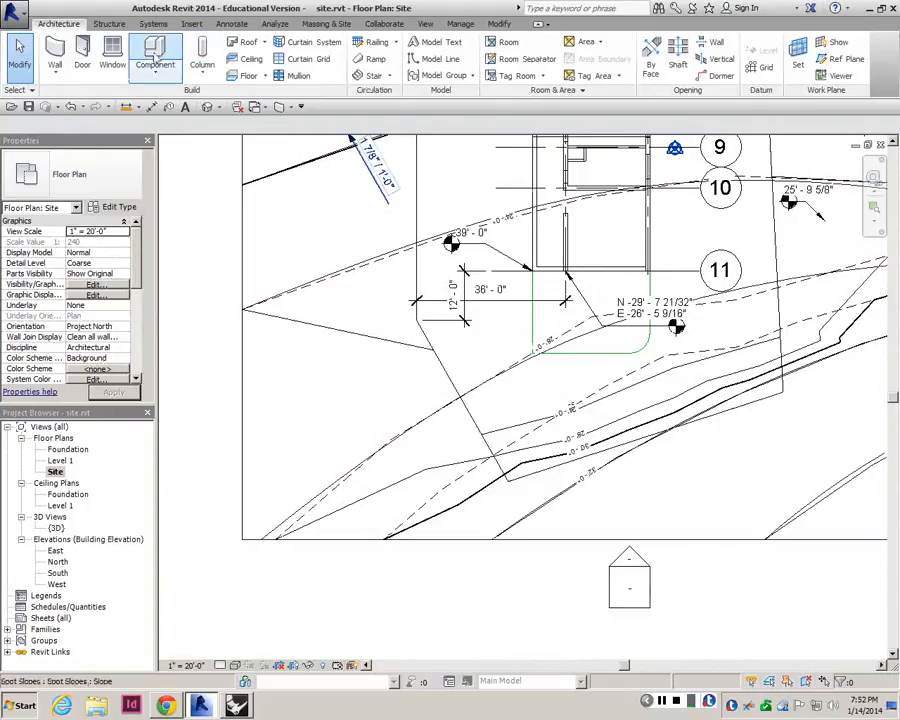
pyautogui.press('l')
pyautogui.press('i')
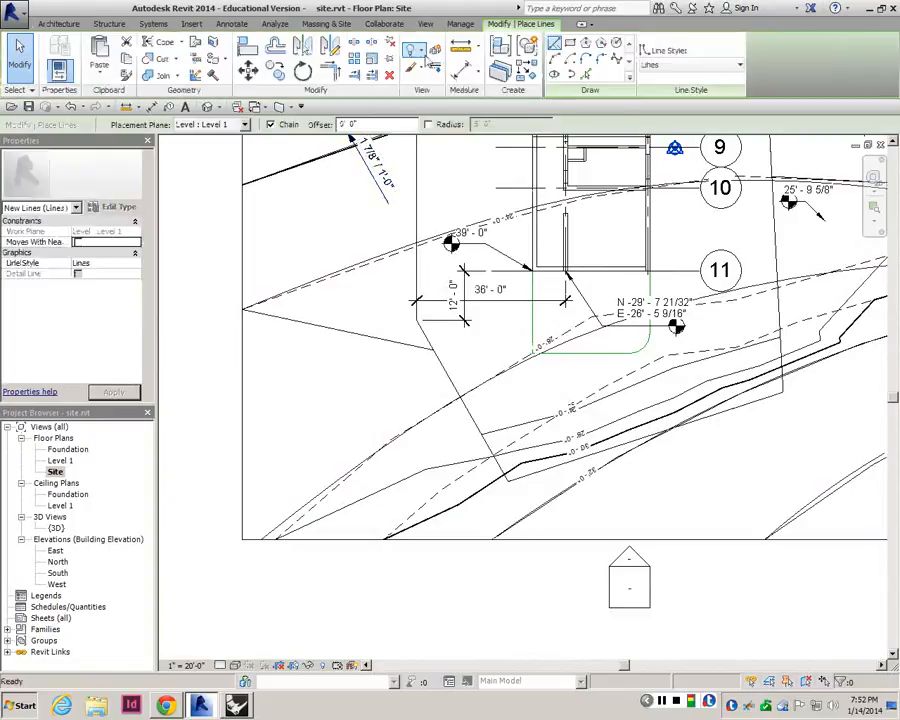
pyautogui.click(618, 61)
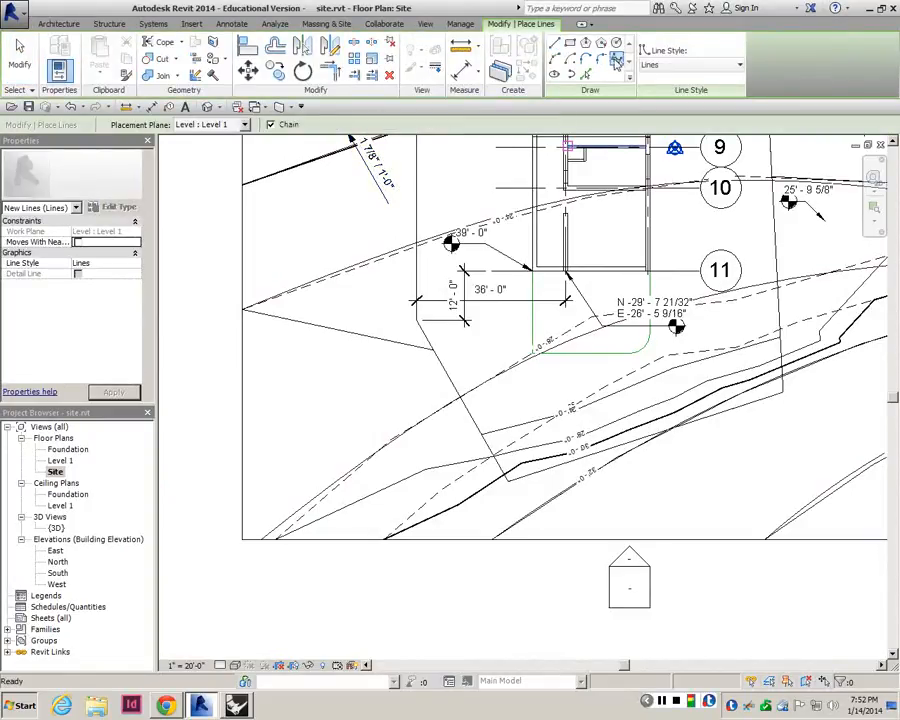
pyautogui.click(533, 314)
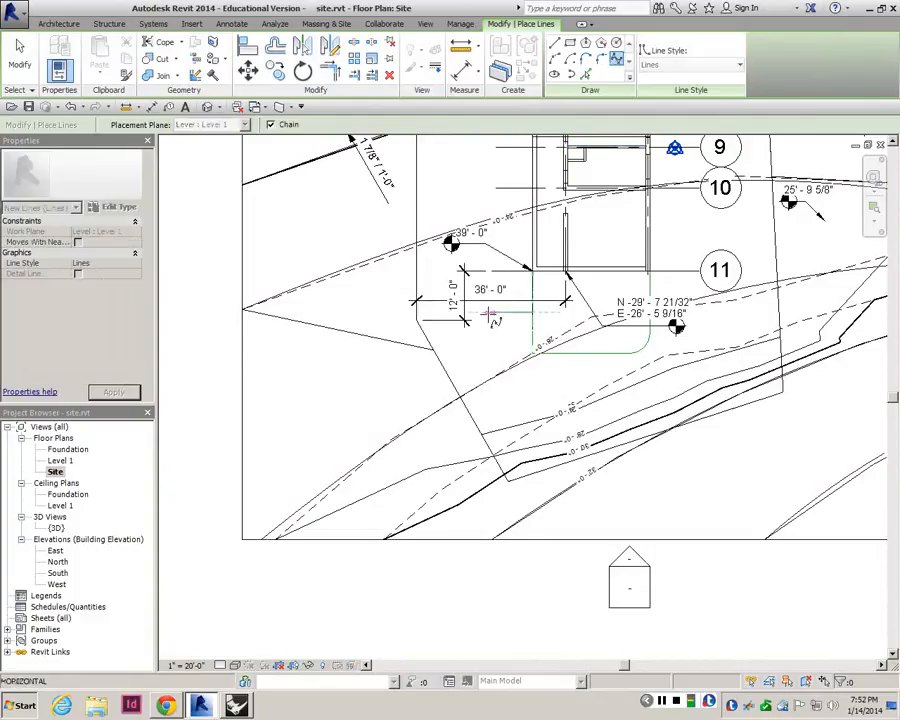
pyautogui.click(379, 359)
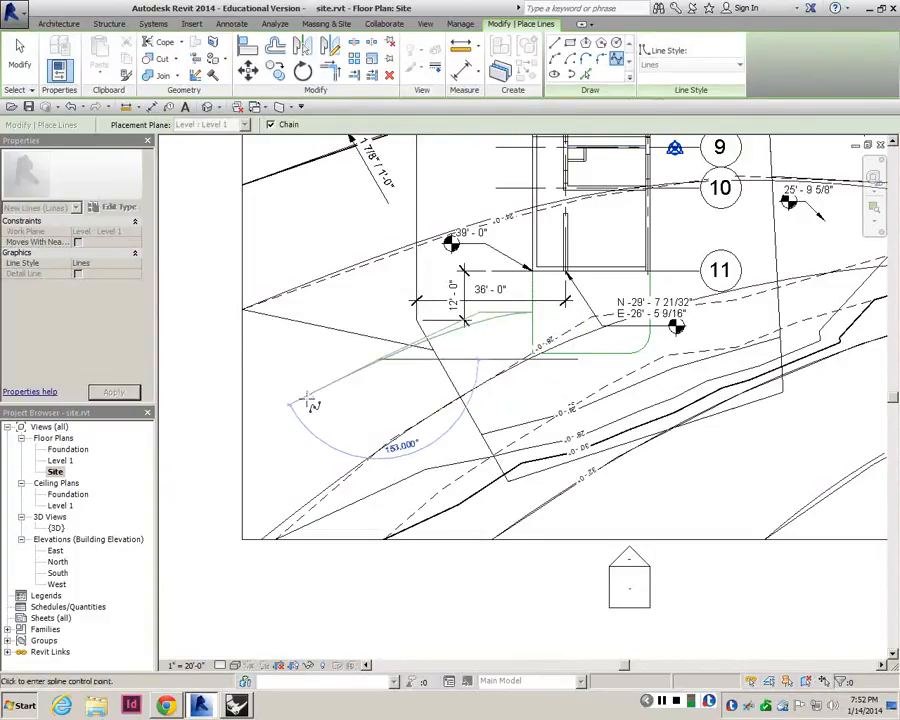
pyautogui.click(298, 425)
pyautogui.click(229, 425)
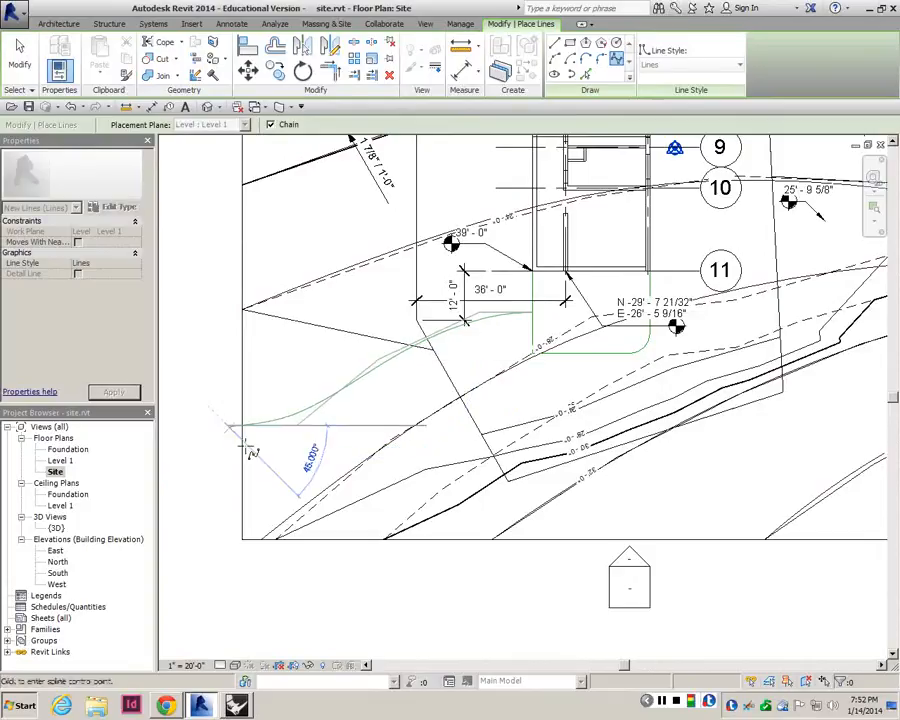
pyautogui.press('Escape')
pyautogui.press('Escape')
pyautogui.scroll(-2, 369, 377)
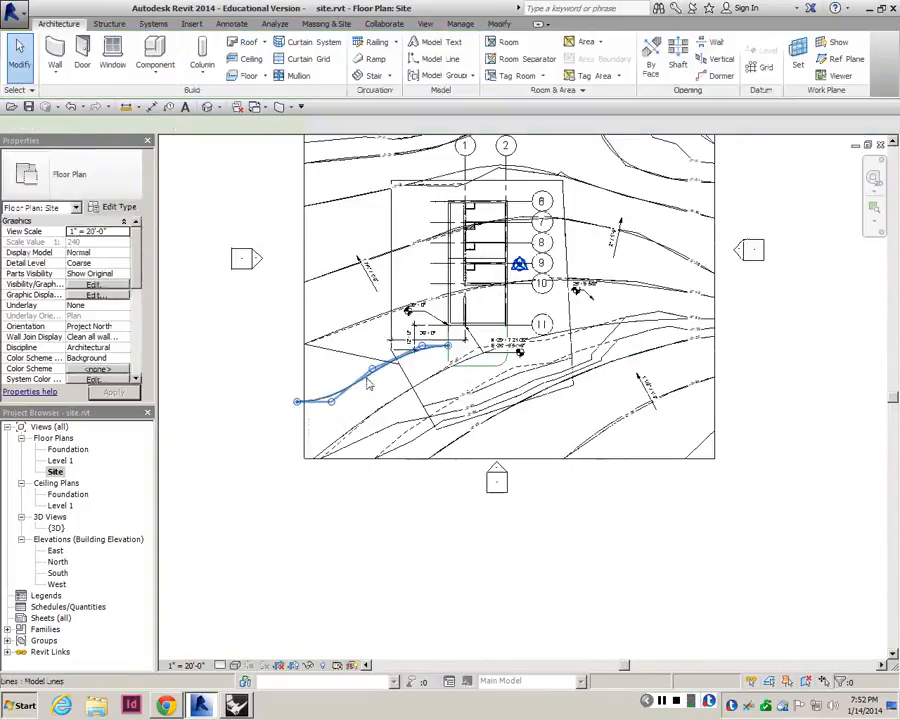
pyautogui.click(368, 378)
pyautogui.scroll(2, 436, 339)
pyautogui.scroll(-3, 428, 364)
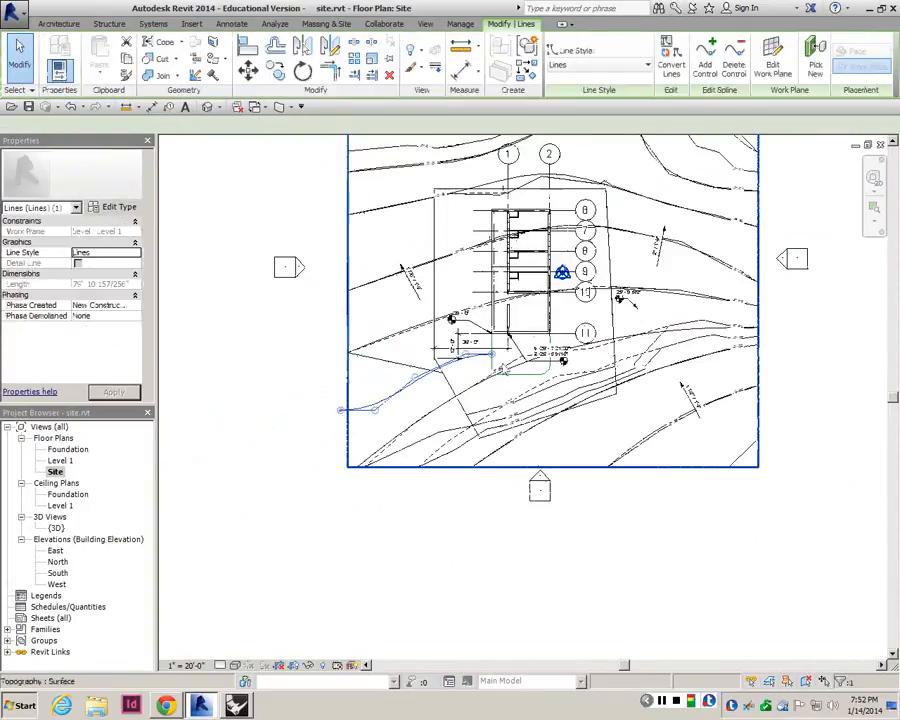
pyautogui.scroll(3, 367, 422)
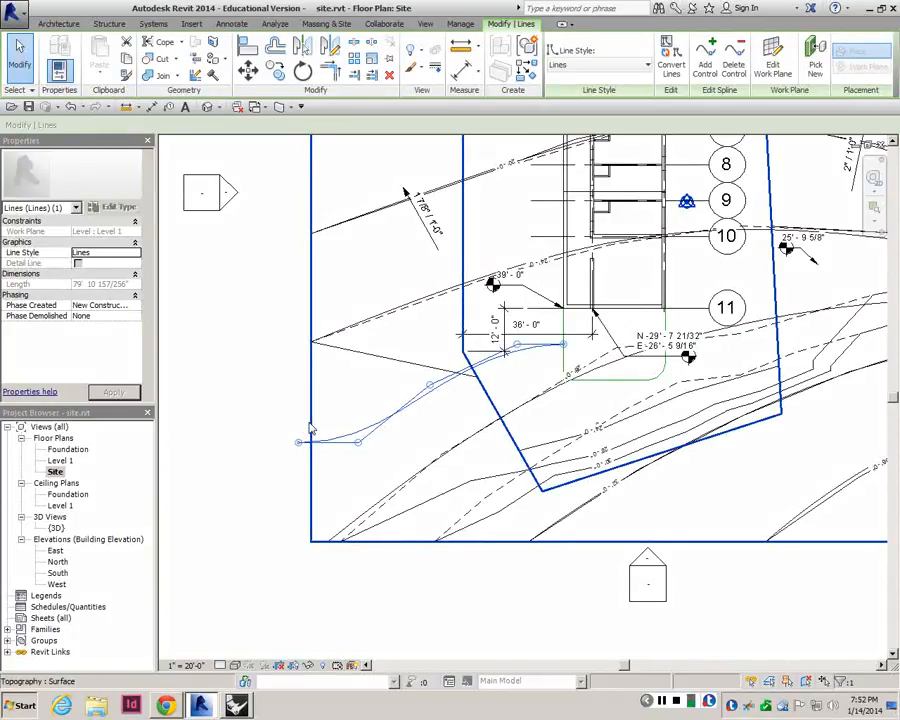
pyautogui.press('Escape')
# - Measure the distance from the spline's end on the rectangle side to the building corner at grid 11
pyautogui.scroll(5, 580, 330)
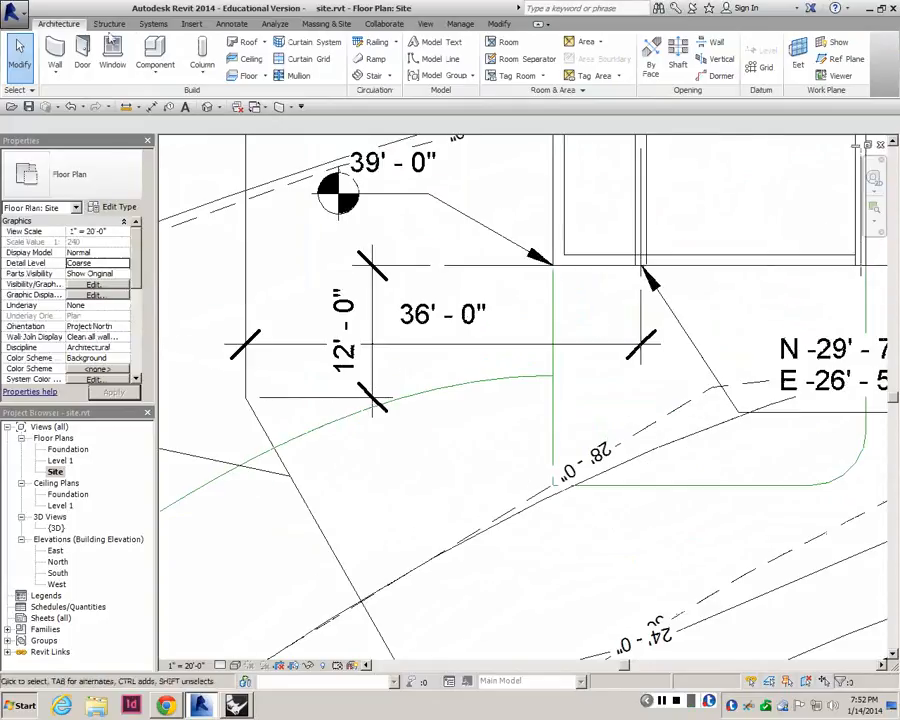
pyautogui.click(450, 24)
pyautogui.click(400, 24)
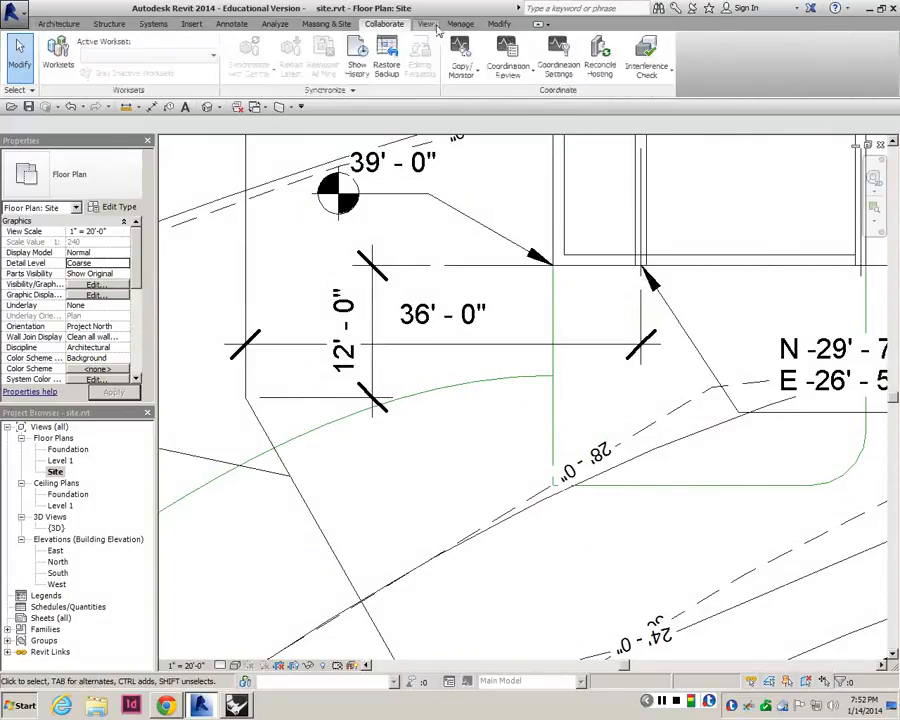
pyautogui.click(430, 24)
pyautogui.click(492, 25)
pyautogui.click(460, 45)
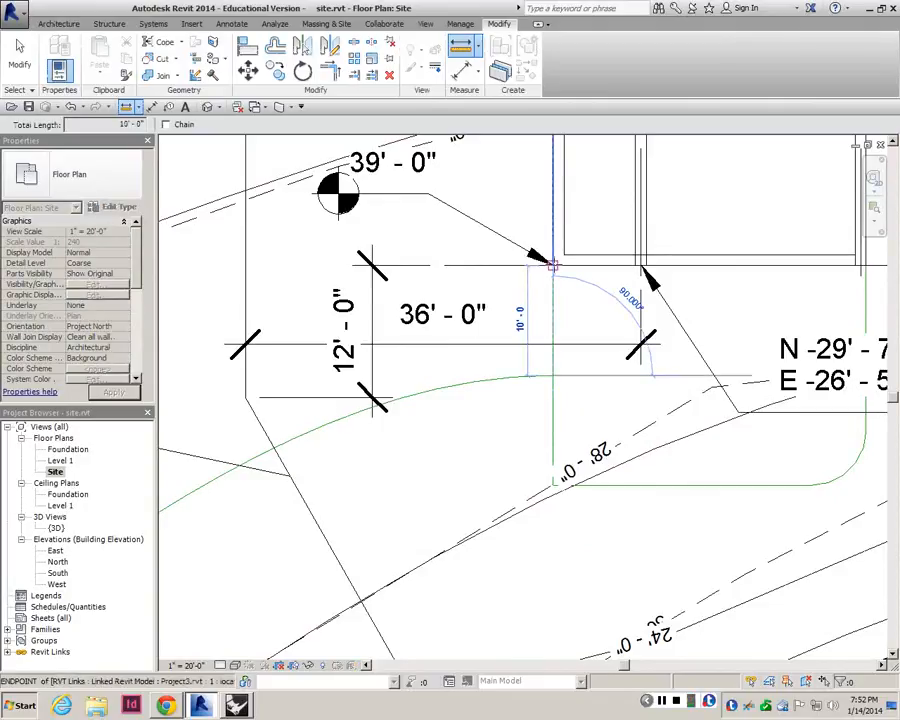
pyautogui.press('Escape')
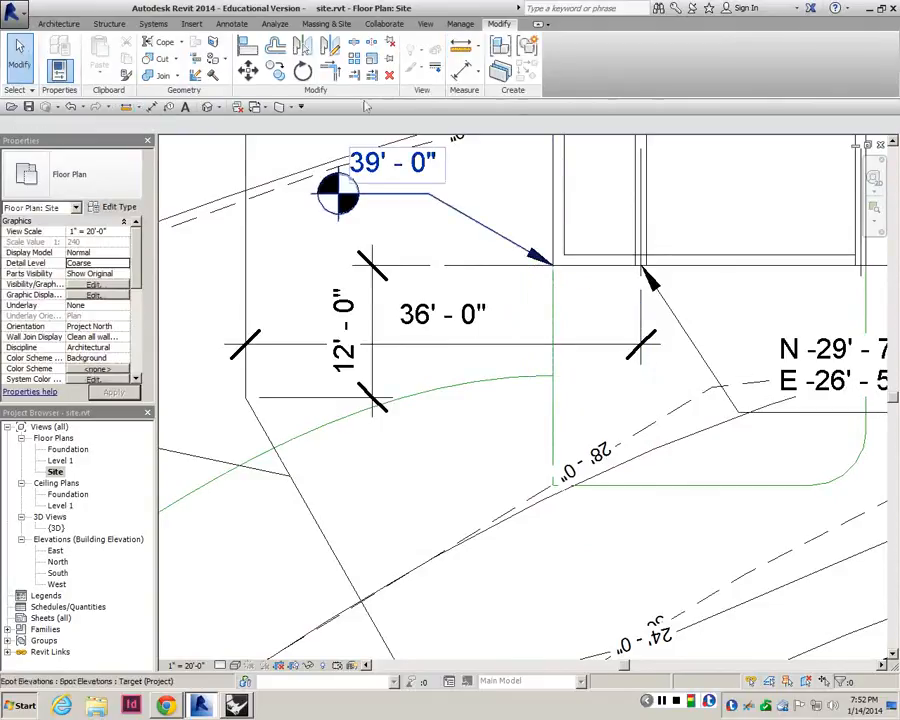
# - Create model lines offset 10' on both sides of the spline by picking it, forming the two drive edges
pyautogui.click(62, 24)
pyautogui.press('l')
pyautogui.press('i')
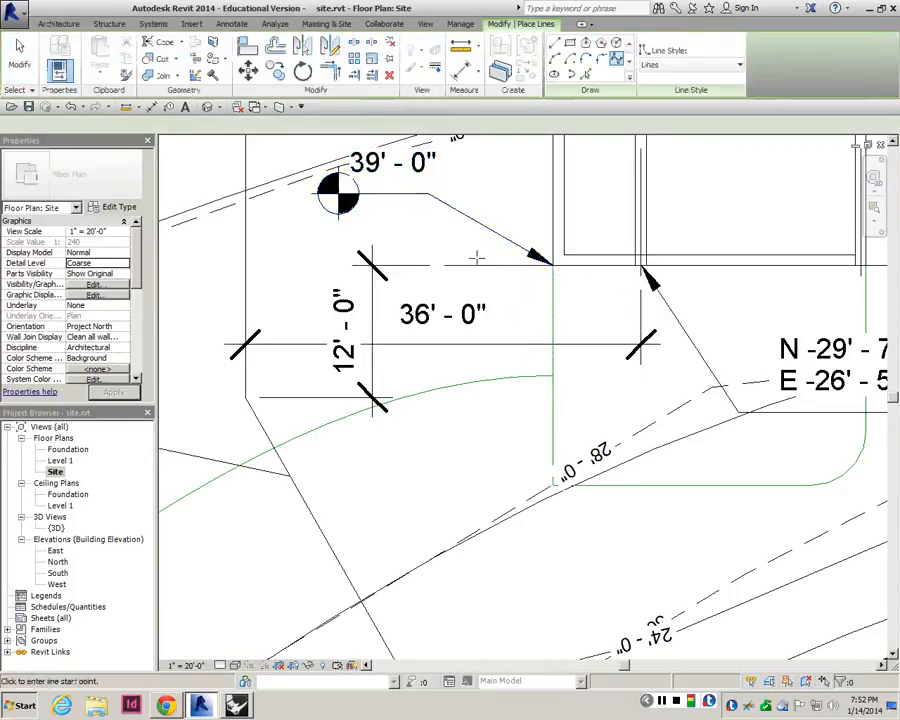
pyautogui.click(587, 75)
pyautogui.click(340, 121)
pyautogui.write('15')
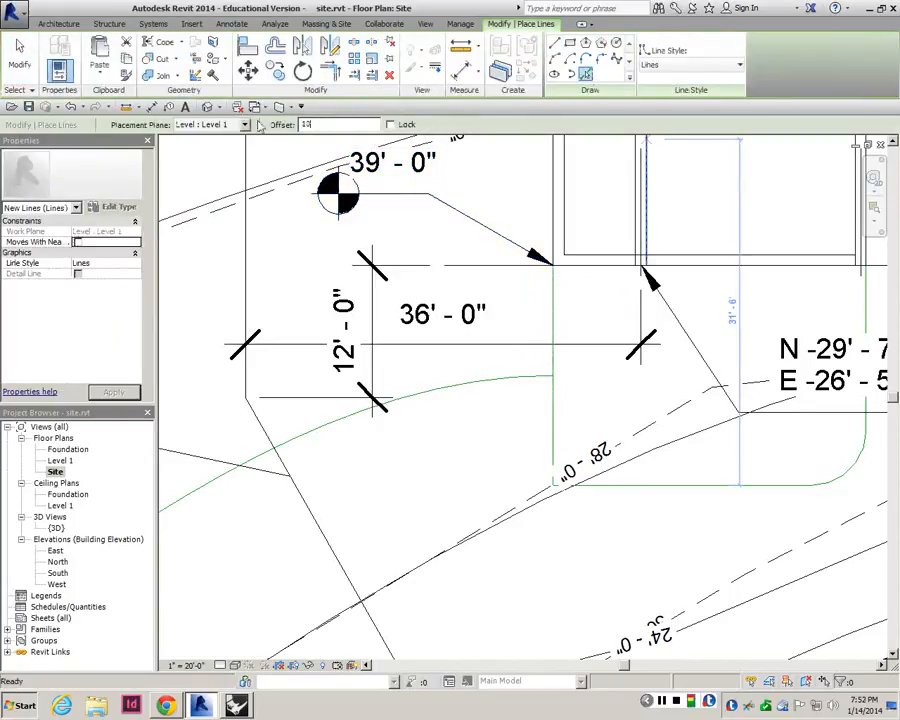
pyautogui.click(529, 395)
pyautogui.scroll(-3, 540, 365)
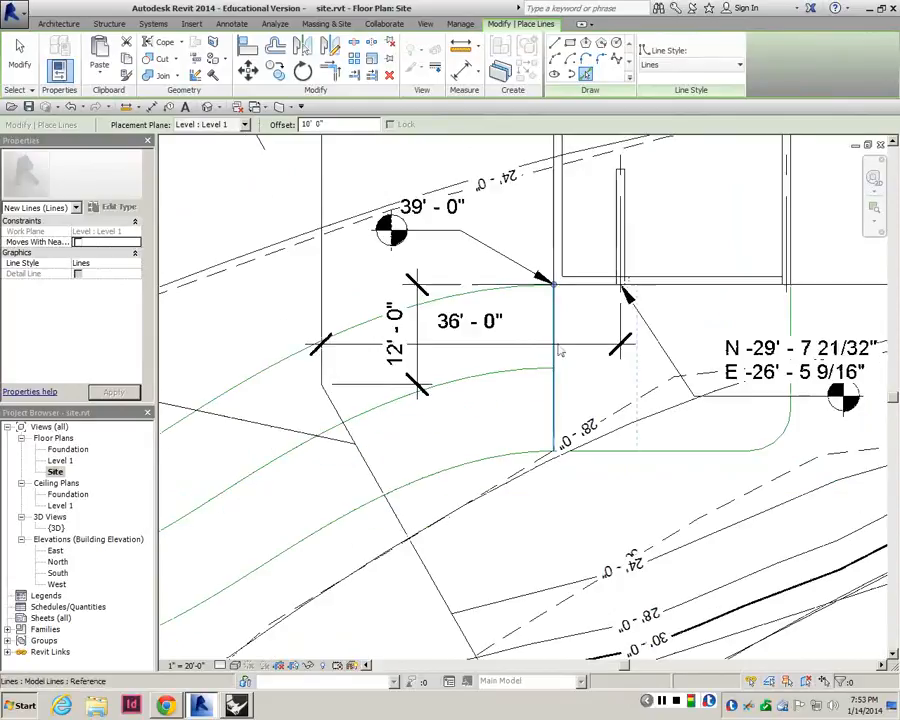
pyautogui.scroll(-2, 560, 352)
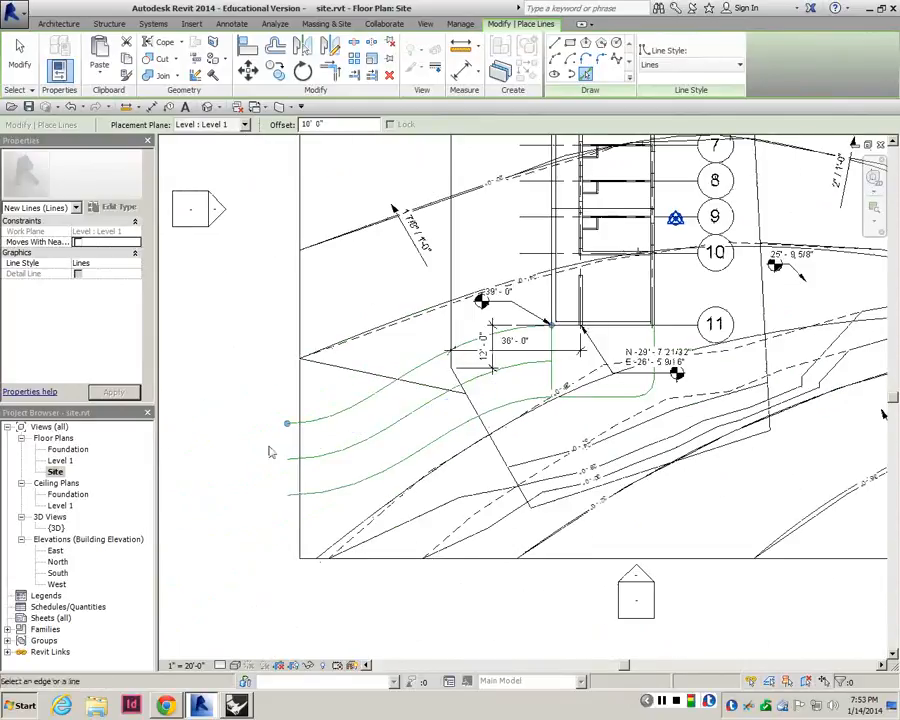
pyautogui.press('Escape')
# - Delete the drive's centre spline and the rectangle's side line that separates the drive from the paved area
pyautogui.scroll(-3, 513, 366)
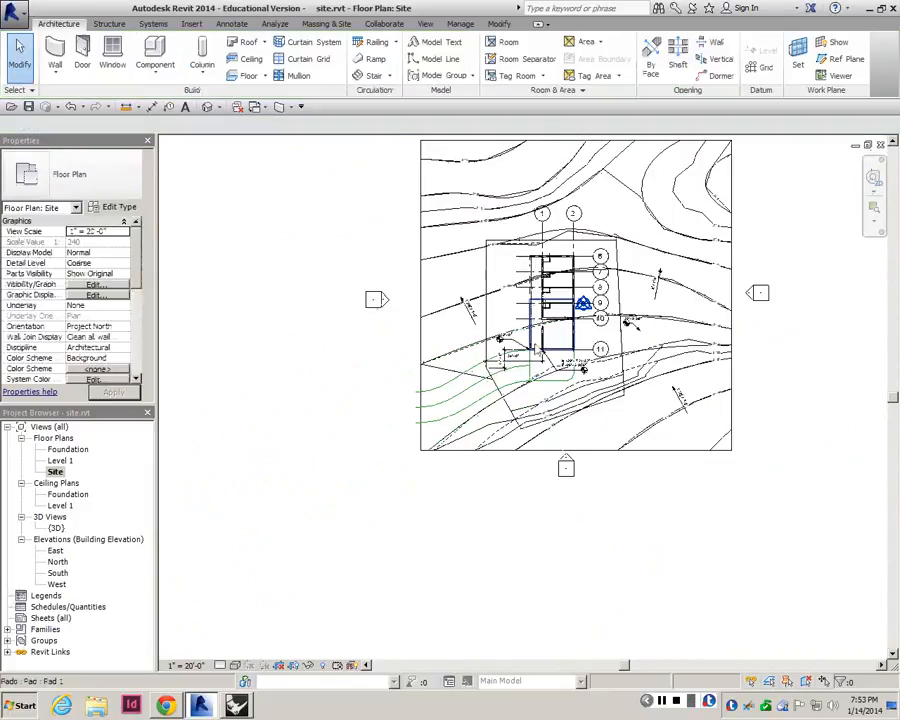
pyautogui.scroll(3, 526, 343)
pyautogui.click(517, 402)
pyautogui.press('Delete')
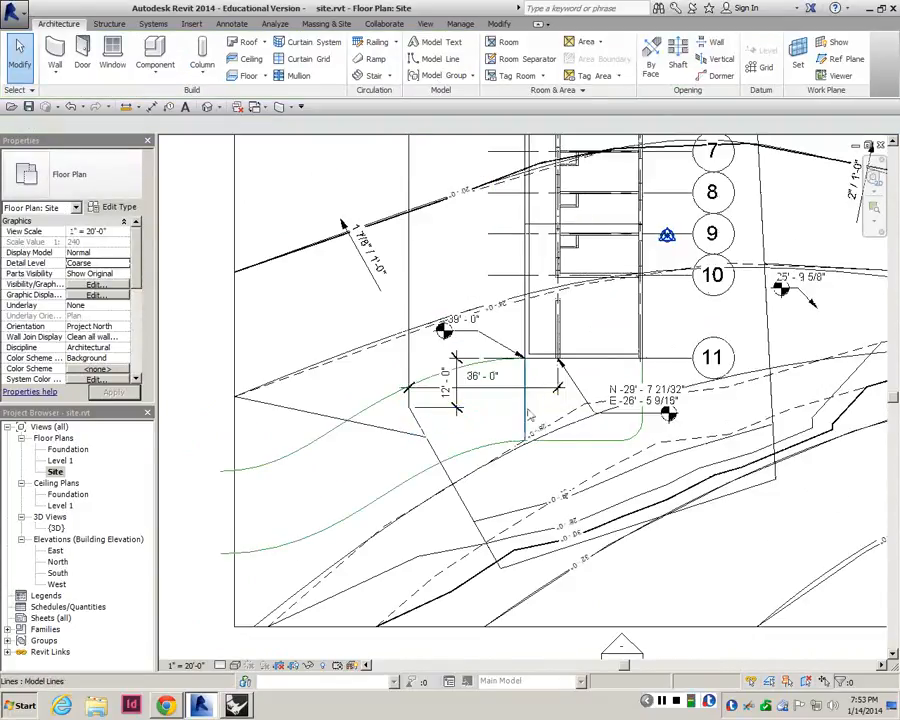
pyautogui.click(528, 415)
pyautogui.press('Delete')
# - Examine the height of the drive outline relative to the topography in the 3D view, and return to the Site plan
pyautogui.scroll(-2, 548, 450)
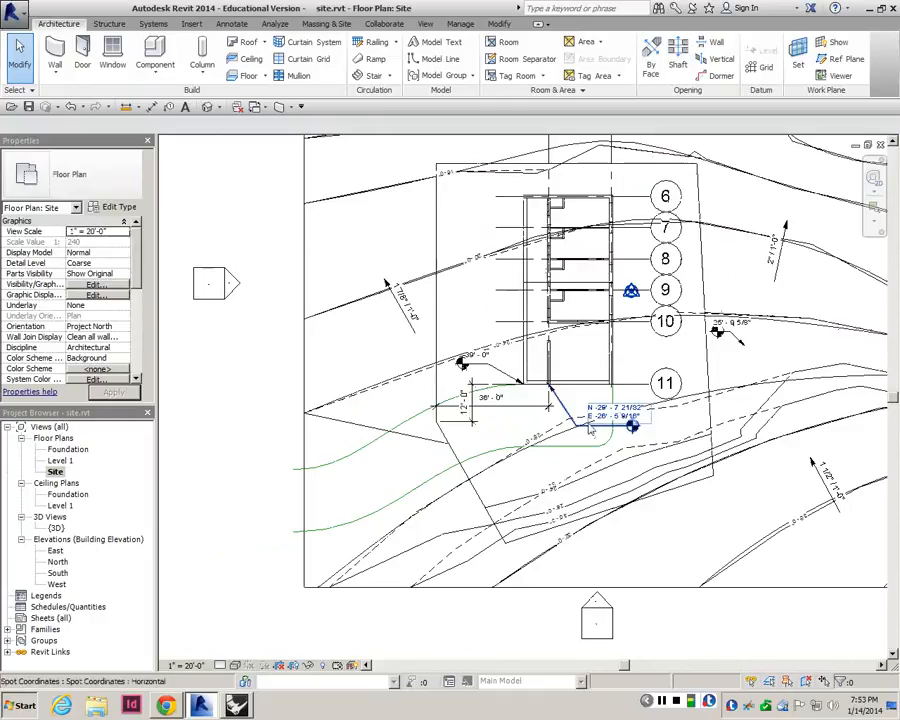
pyautogui.scroll(-2, 500, 440)
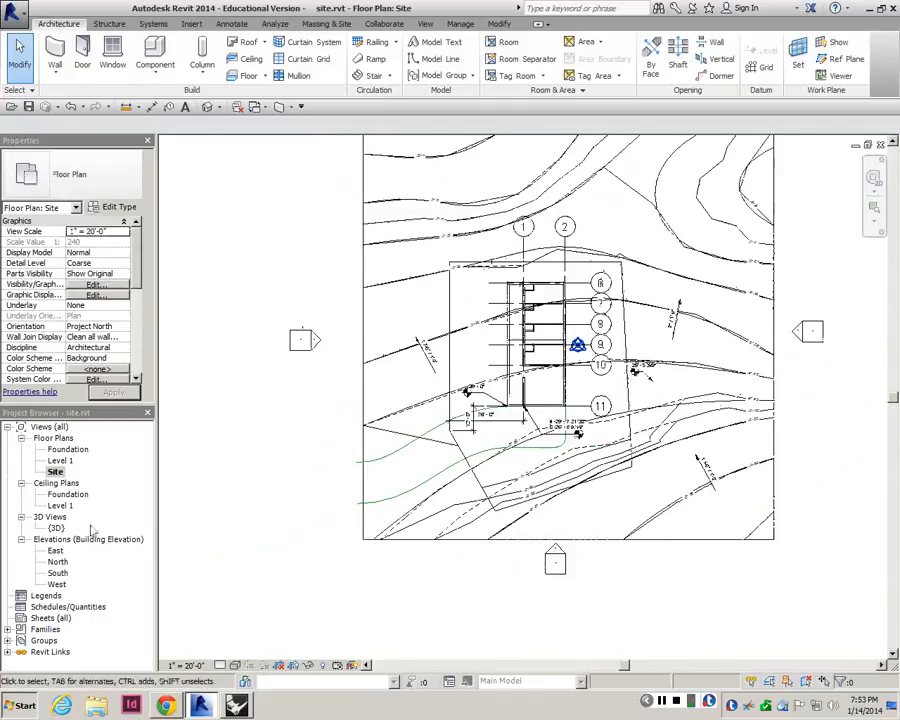
pyautogui.doubleClick(56, 528)
pyautogui.scroll(-2, 472, 494)
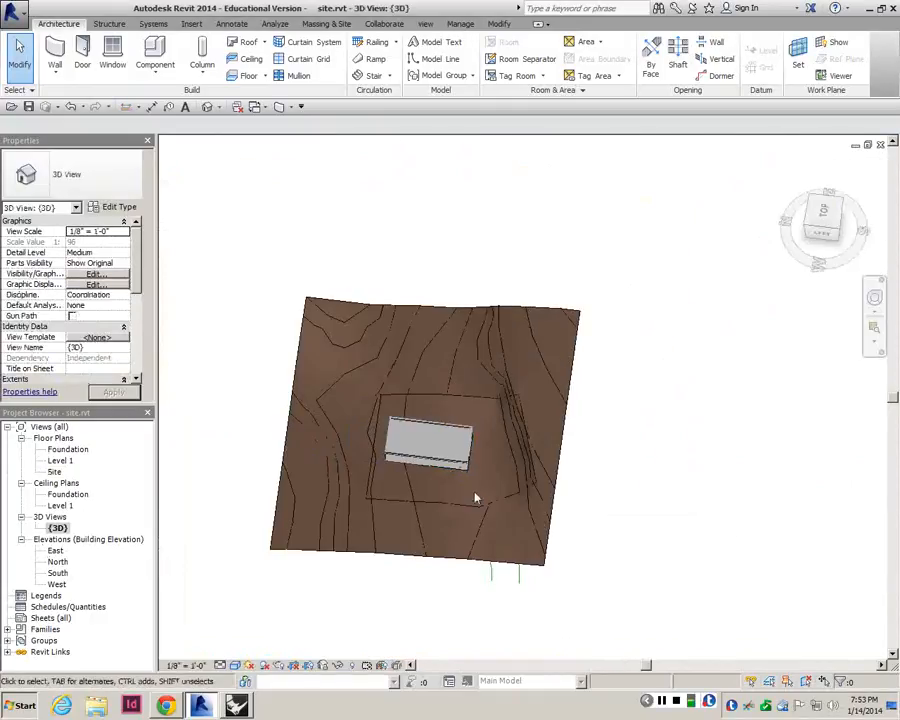
pyautogui.keyDown('shift'); pyautogui.moveTo(472, 494); pyautogui.dragTo(457, 266, button='middle'); pyautogui.keyUp('shift')
pyautogui.scroll(3, 459, 445)
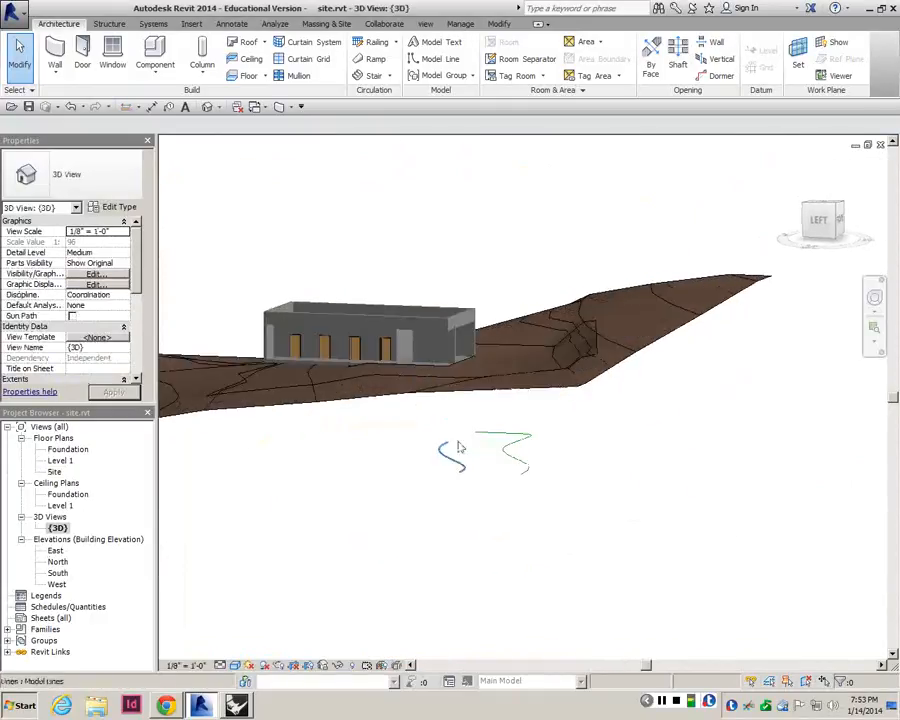
pyautogui.keyDown('shift'); pyautogui.moveTo(455, 448); pyautogui.dragTo(168, 478, button='middle'); pyautogui.keyUp('shift')
pyautogui.doubleClick(55, 472)
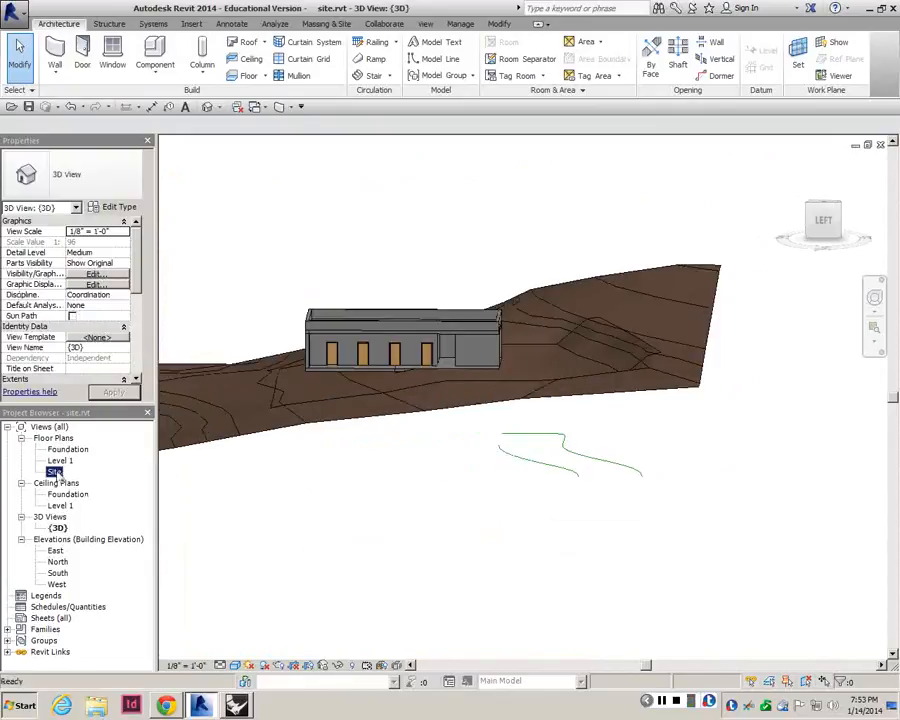
# - Split the main topography surface along the two curved drive edges by picking both model lines, and finish the sketch
pyautogui.scroll(1, 355, 437)
pyautogui.moveTo(353, 421); pyautogui.dragTo(271, 438, button='middle')
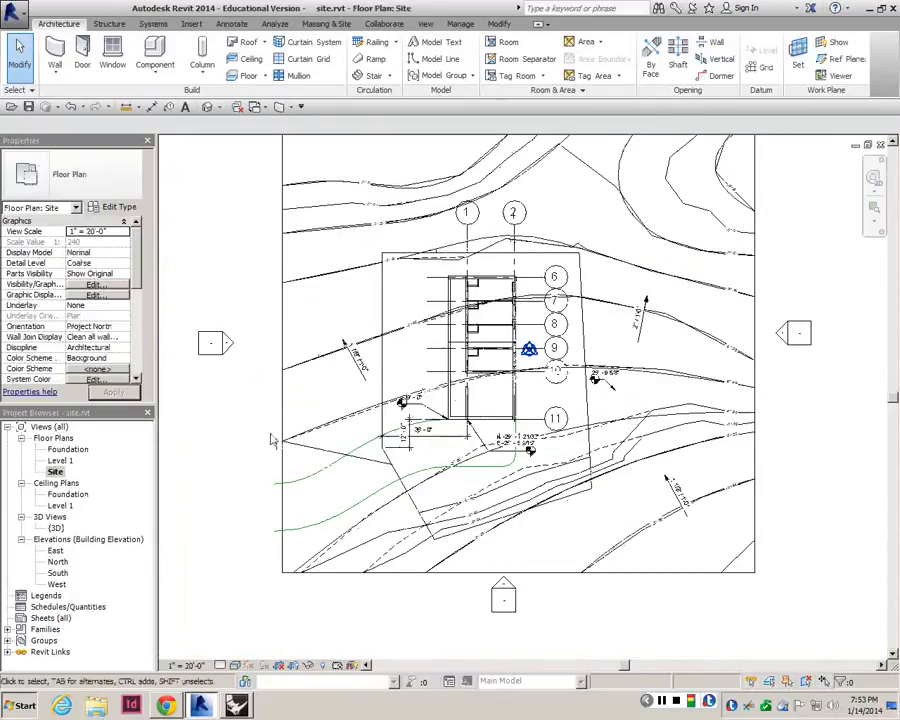
pyautogui.click(282, 441)
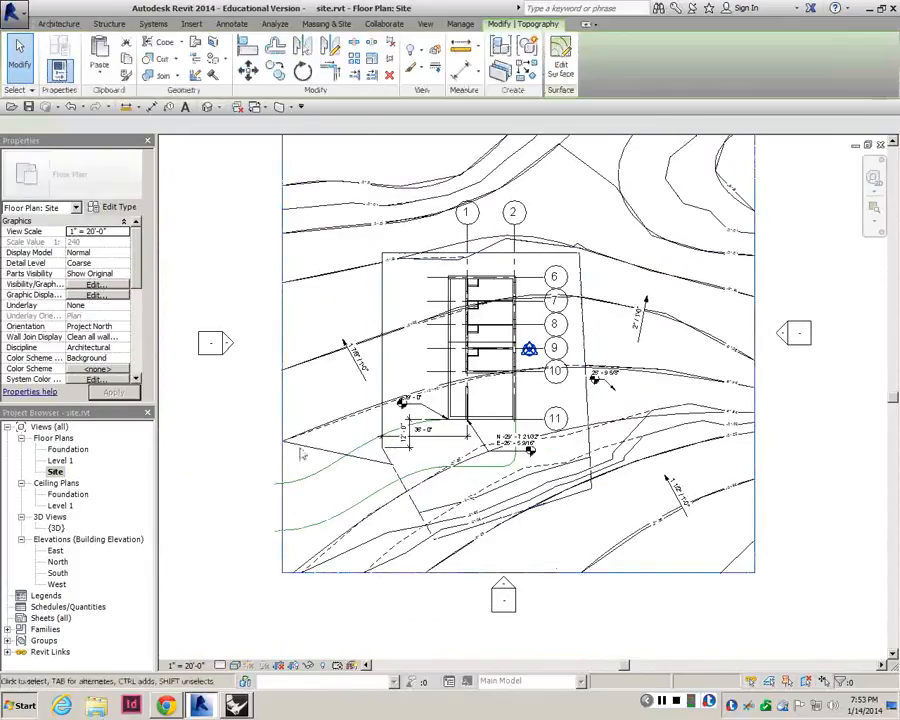
pyautogui.click(369, 516)
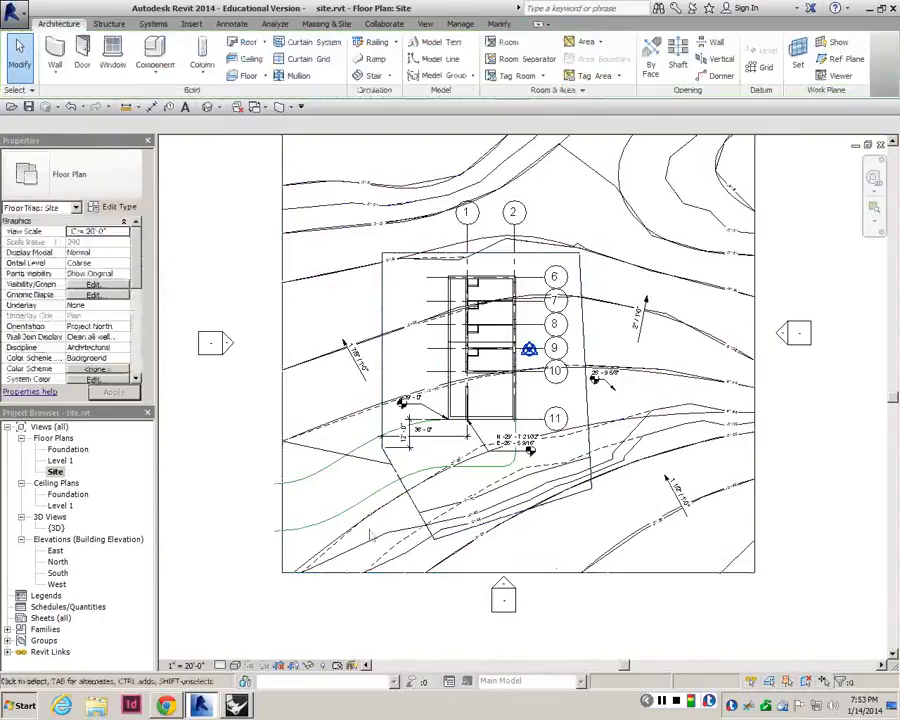
pyautogui.click(406, 578)
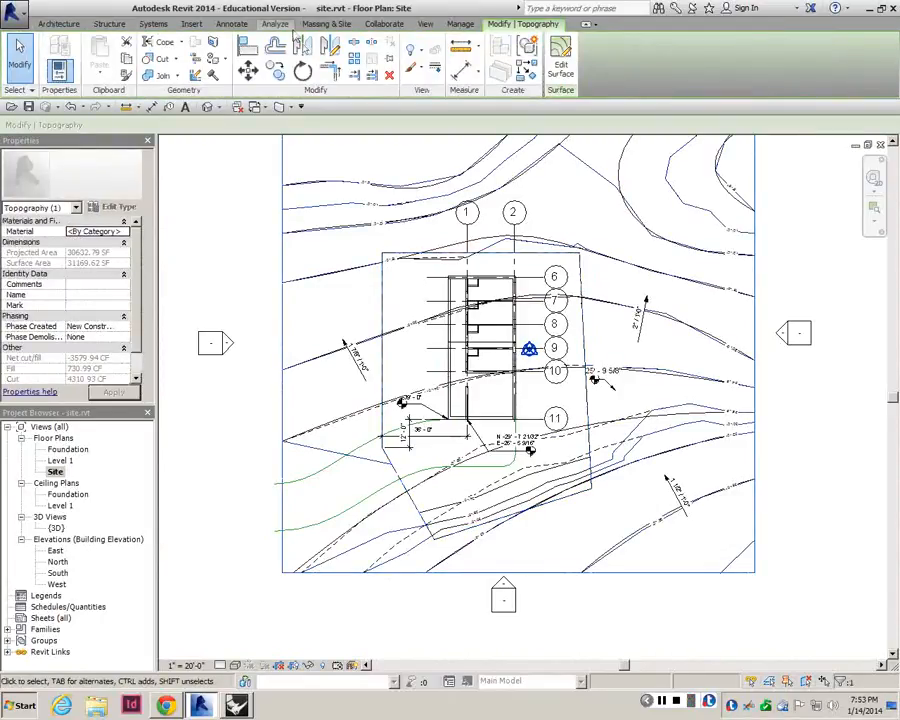
pyautogui.click(326, 23)
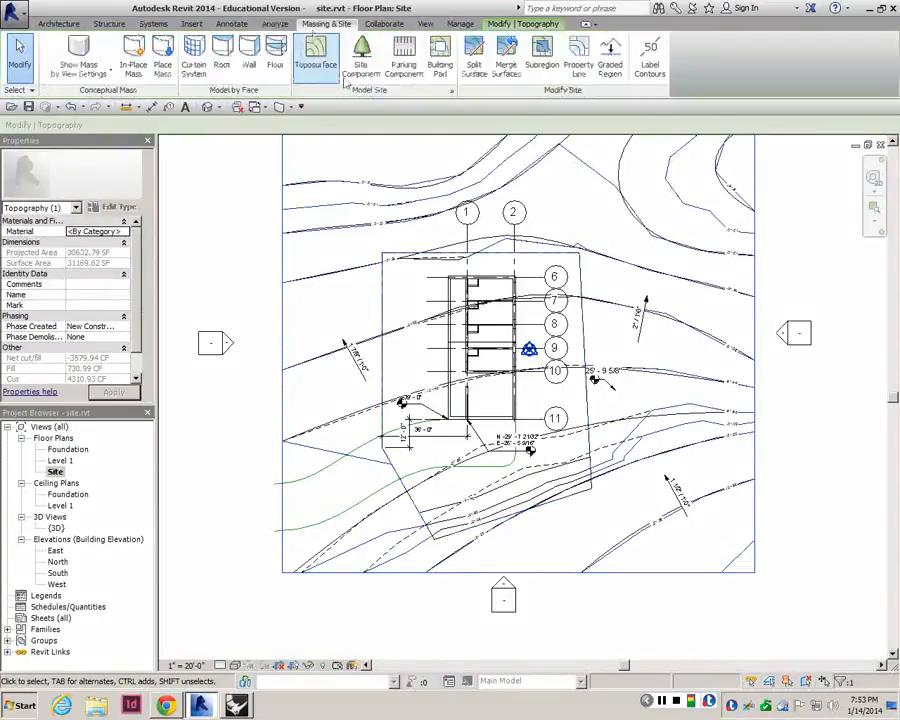
pyautogui.click(476, 70)
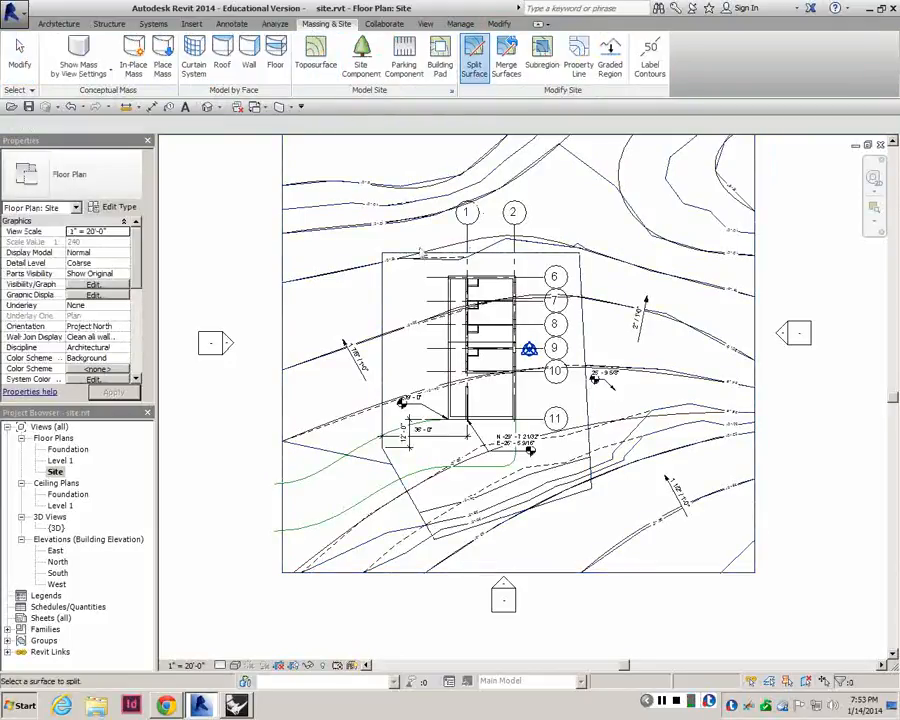
pyautogui.click(353, 582)
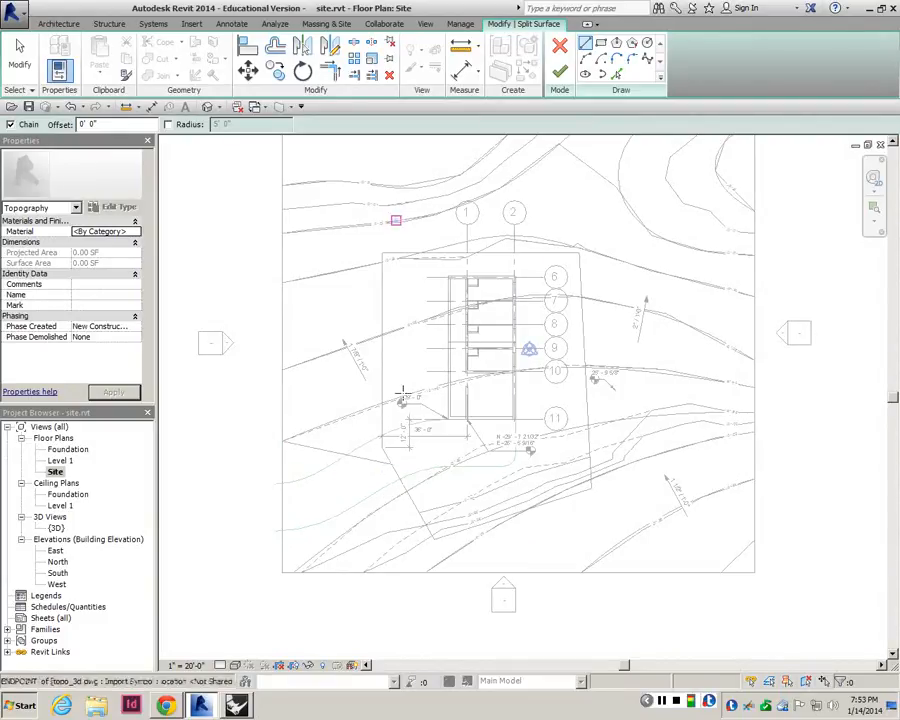
pyautogui.click(617, 75)
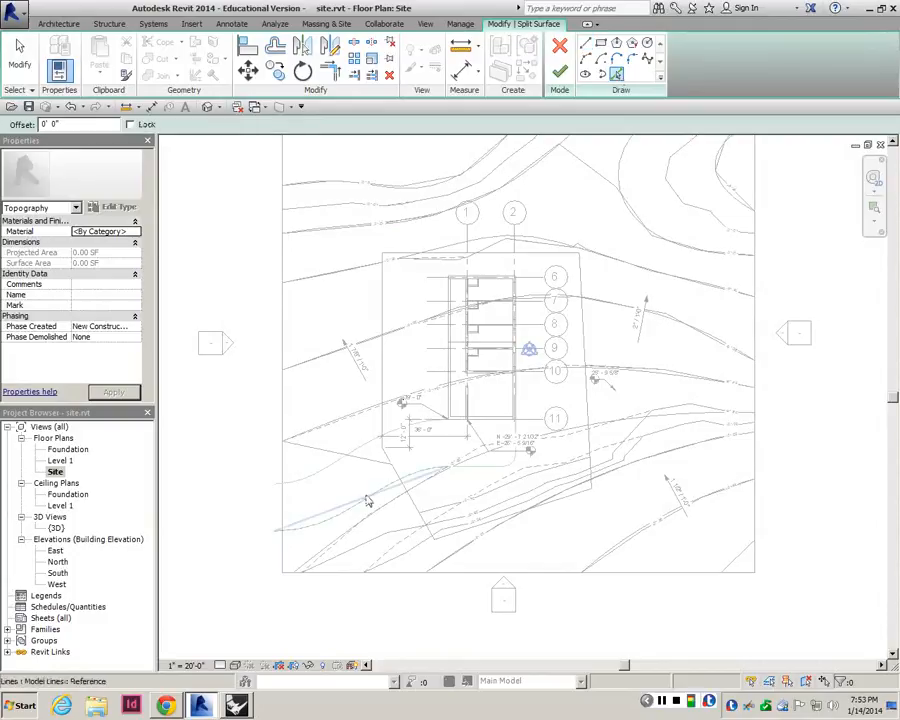
pyautogui.click(348, 510)
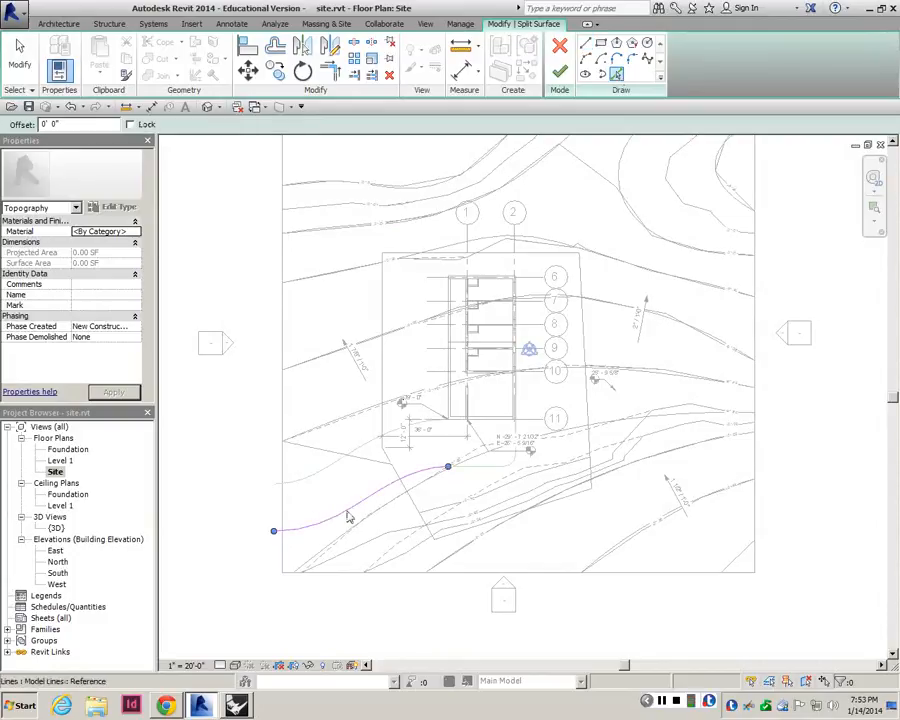
pyautogui.click(348, 459)
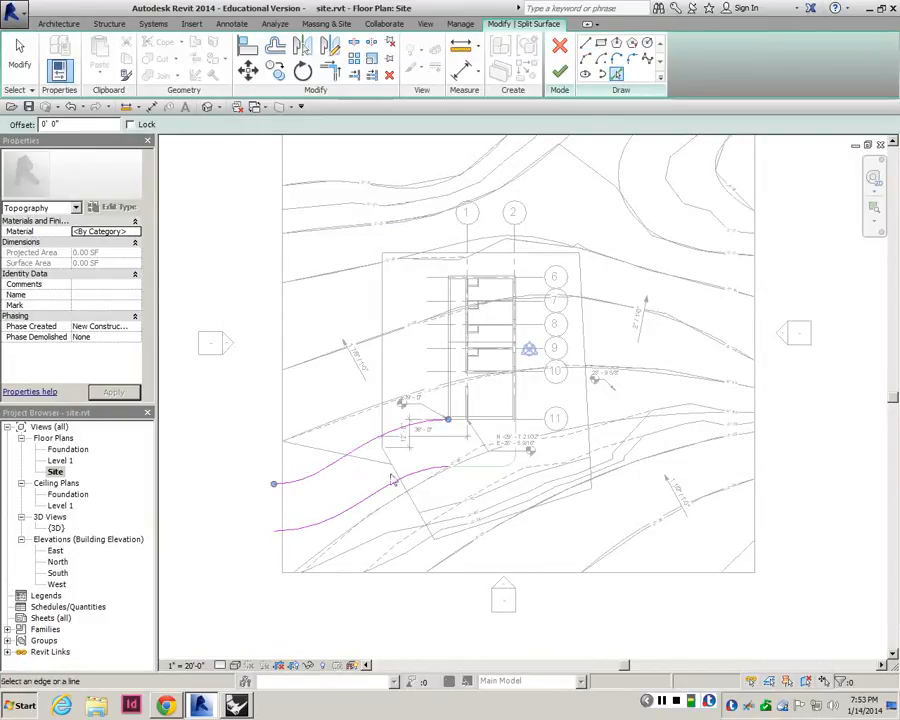
pyautogui.click(557, 75)
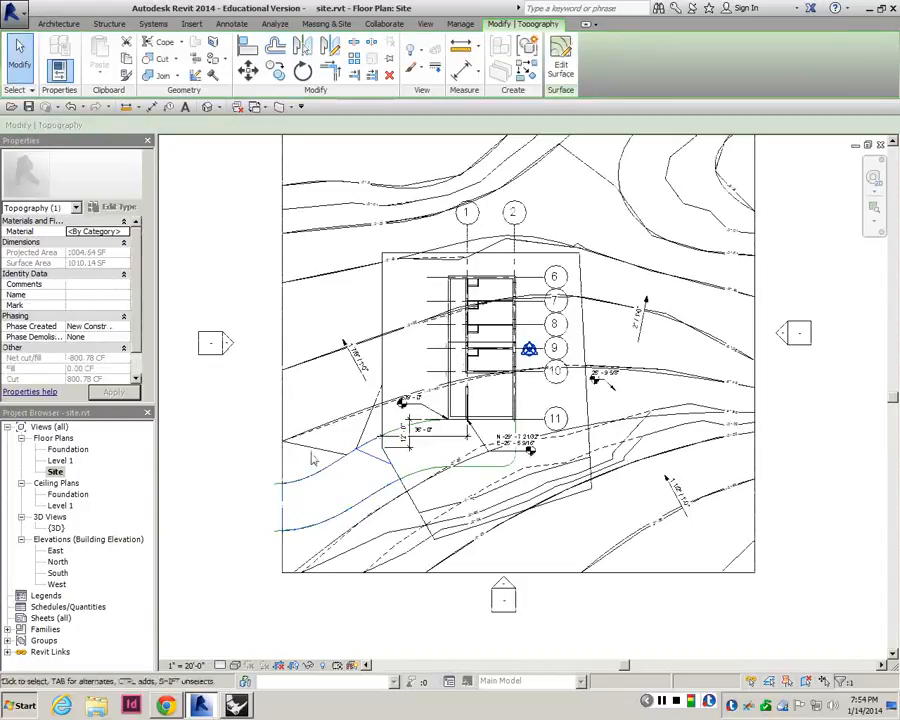
# - Examine the split drive surface in the 3D view and return to the Site plan
pyautogui.doubleClick(57, 527)
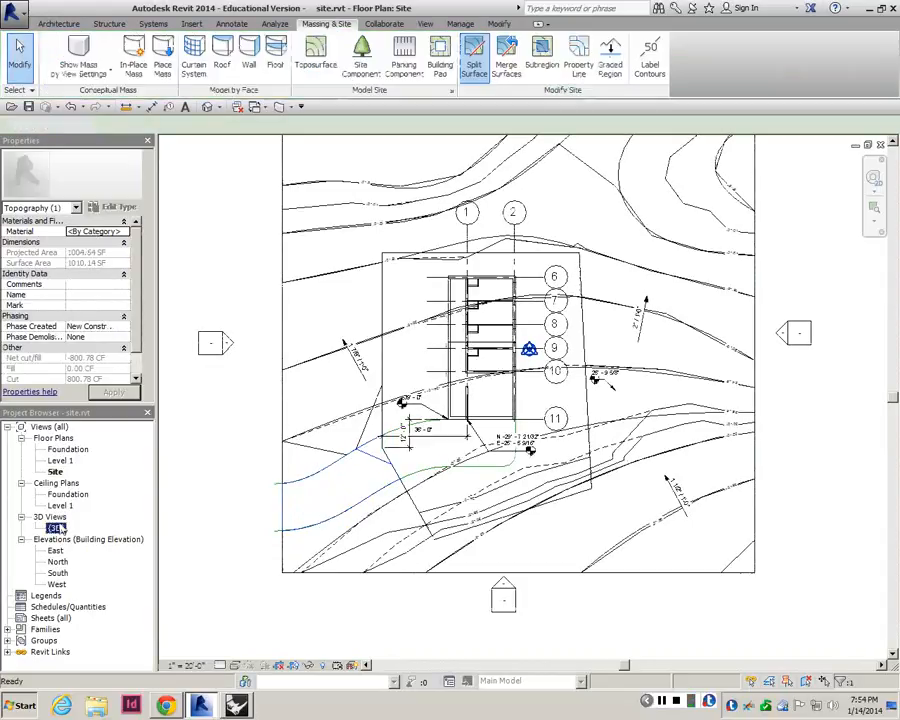
pyautogui.keyDown('shift'); pyautogui.moveTo(564, 417); pyautogui.dragTo(517, 515, button='middle'); pyautogui.keyUp('shift')
pyautogui.click(204, 581)
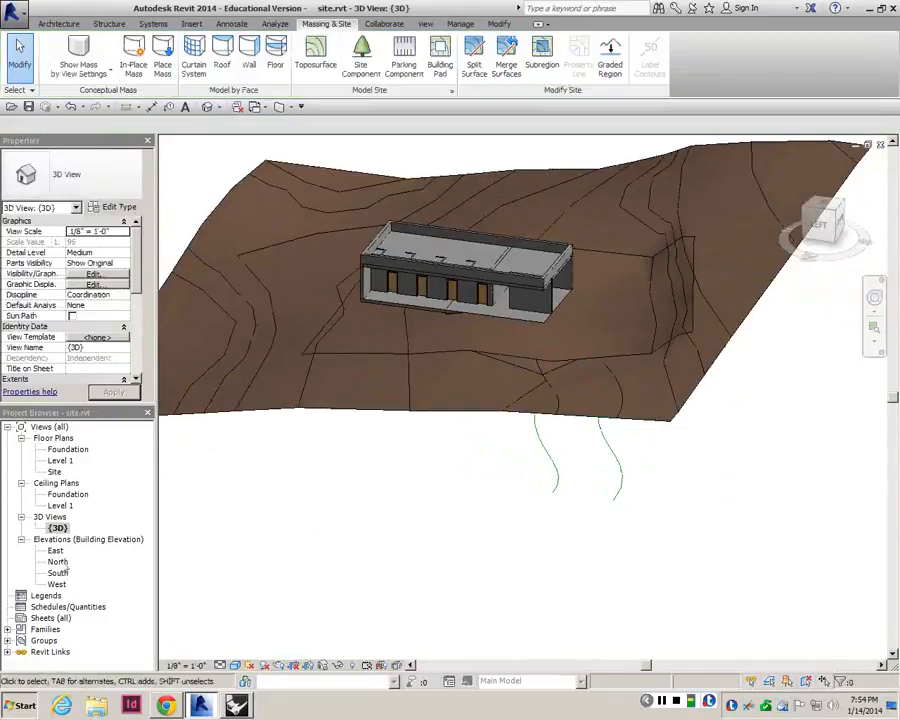
pyautogui.doubleClick(55, 472)
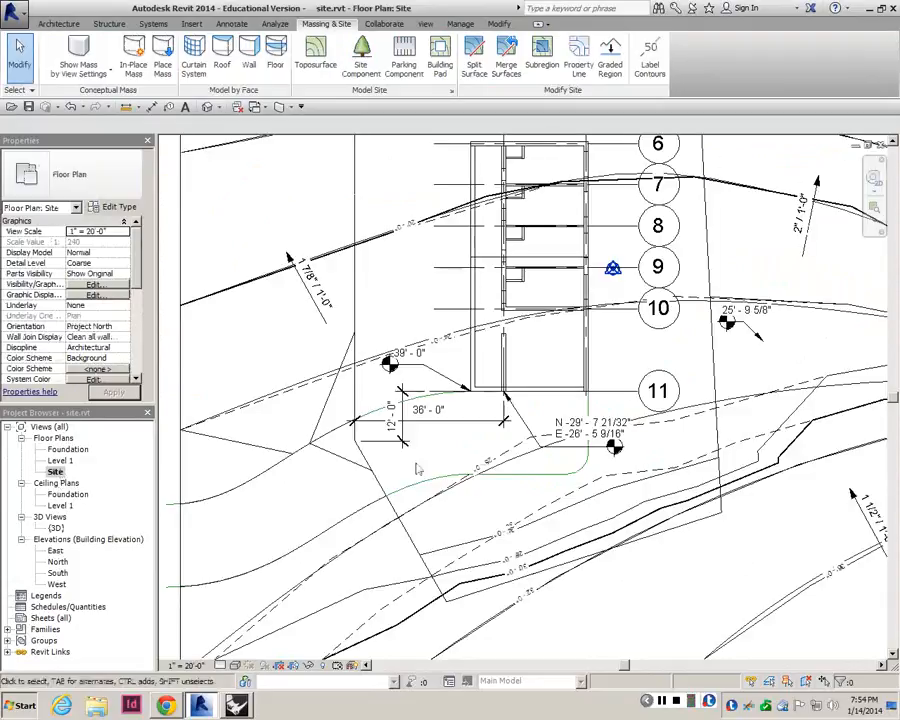
# - Start splitting the graded surface around the building, picking the two curved drive edges as split lines
pyautogui.scroll(-3, 440, 503)
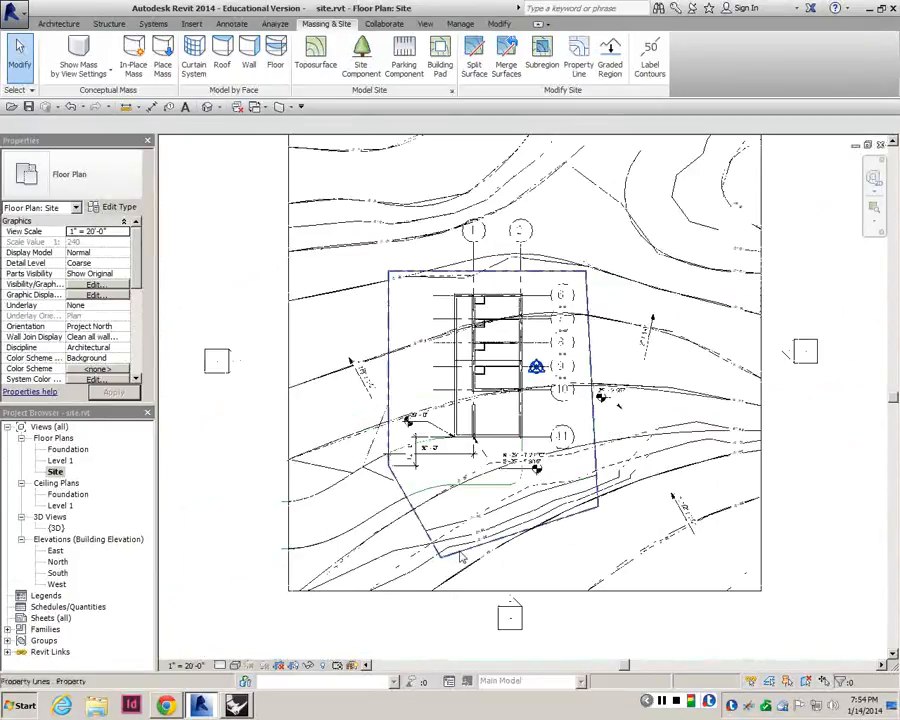
pyautogui.click(477, 68)
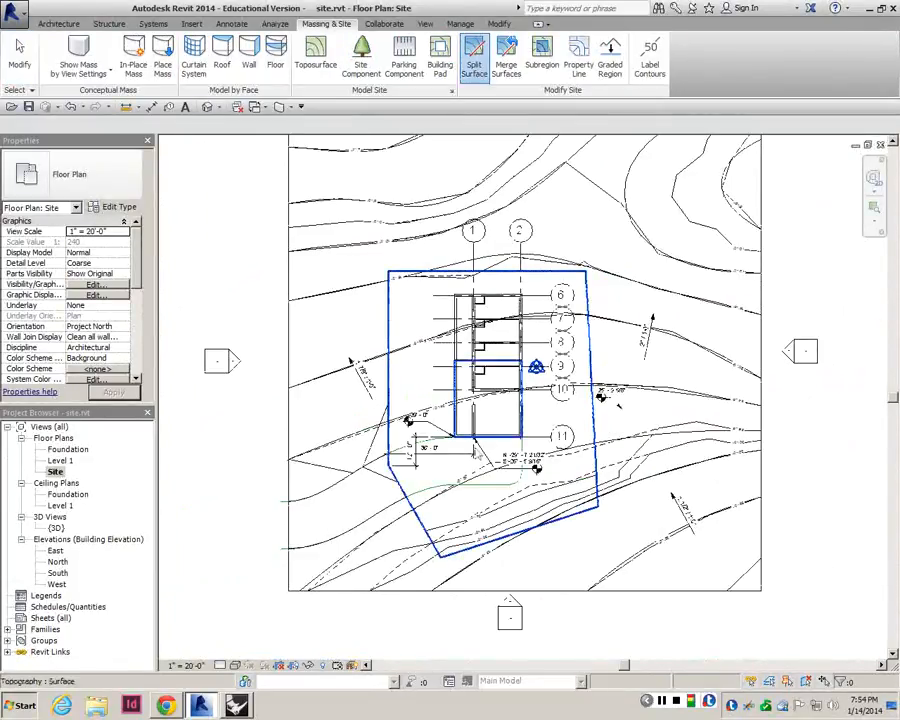
pyautogui.click(463, 543)
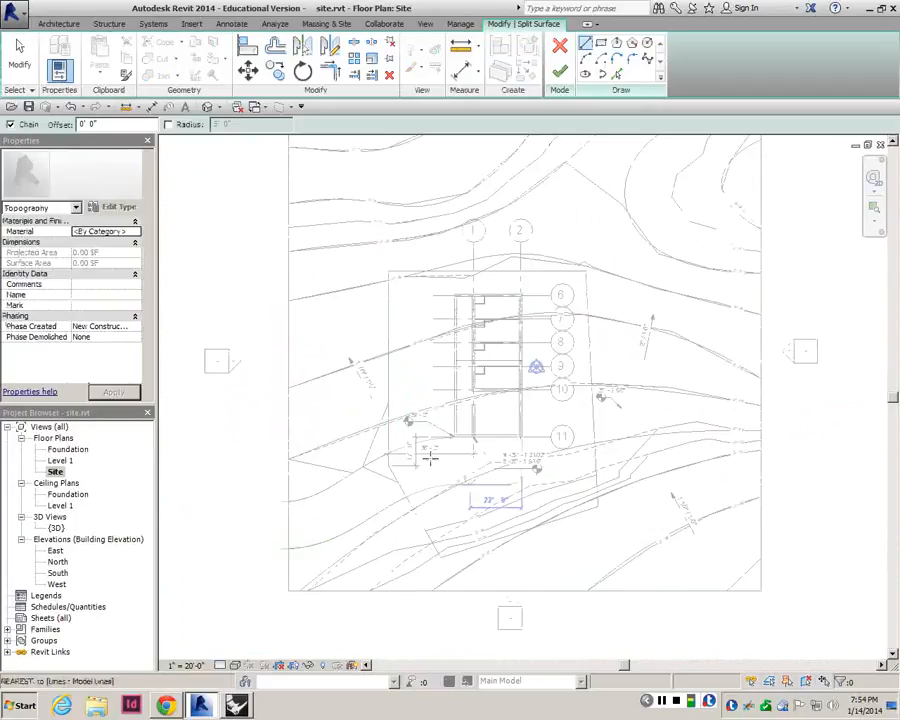
pyautogui.click(616, 74)
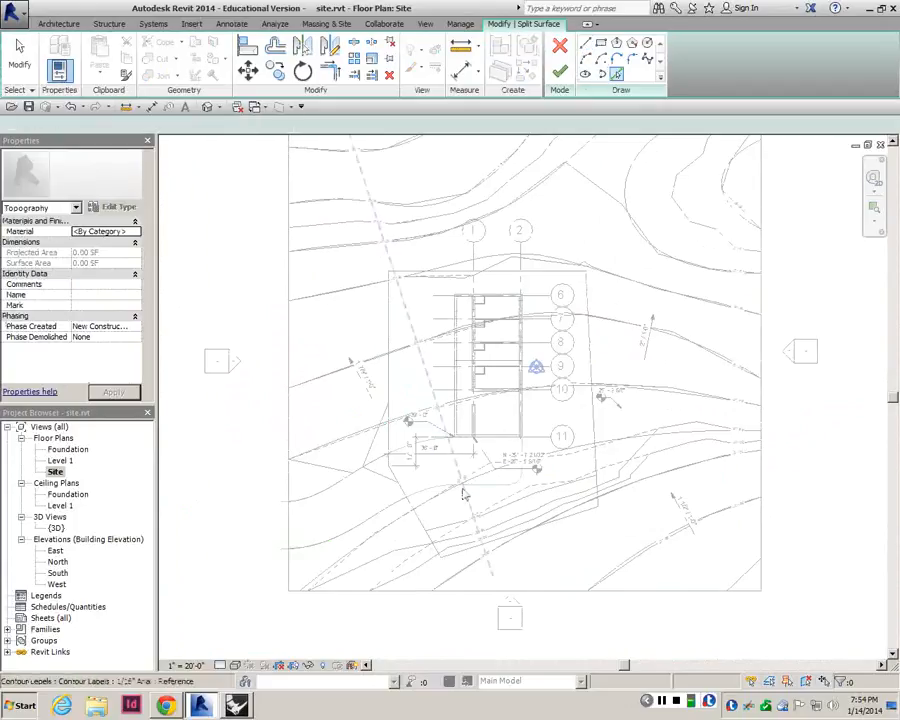
pyautogui.click(434, 490)
pyautogui.scroll(2, 460, 448)
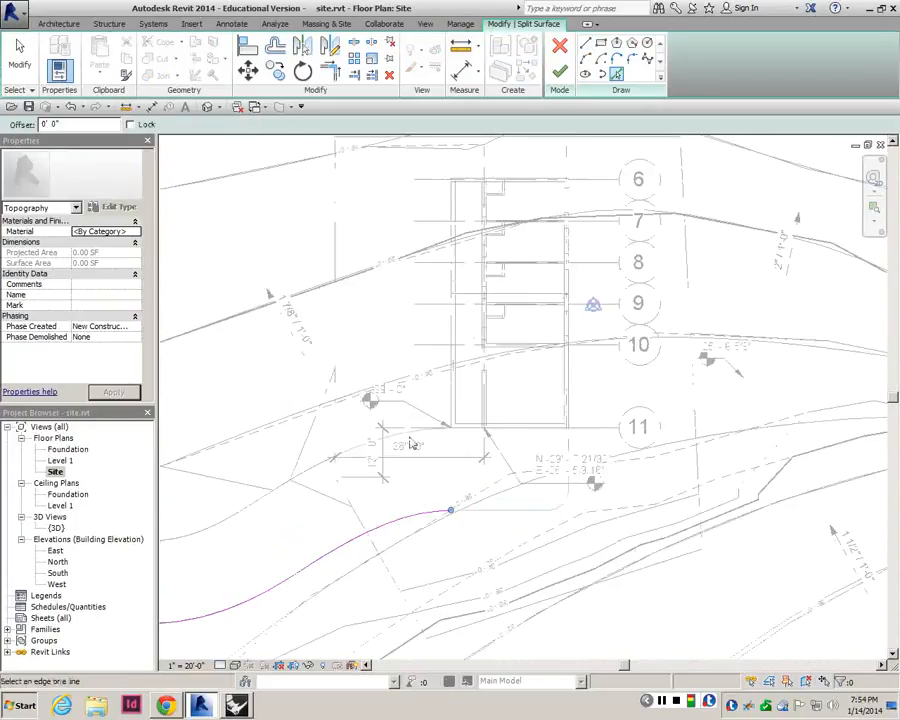
pyautogui.click(410, 436)
# - Close the split outline by picking the paved area's straight edge, rounded corner, side line and adjoining building pad edge, and finish the sketch
pyautogui.click(506, 511)
pyautogui.click(562, 504)
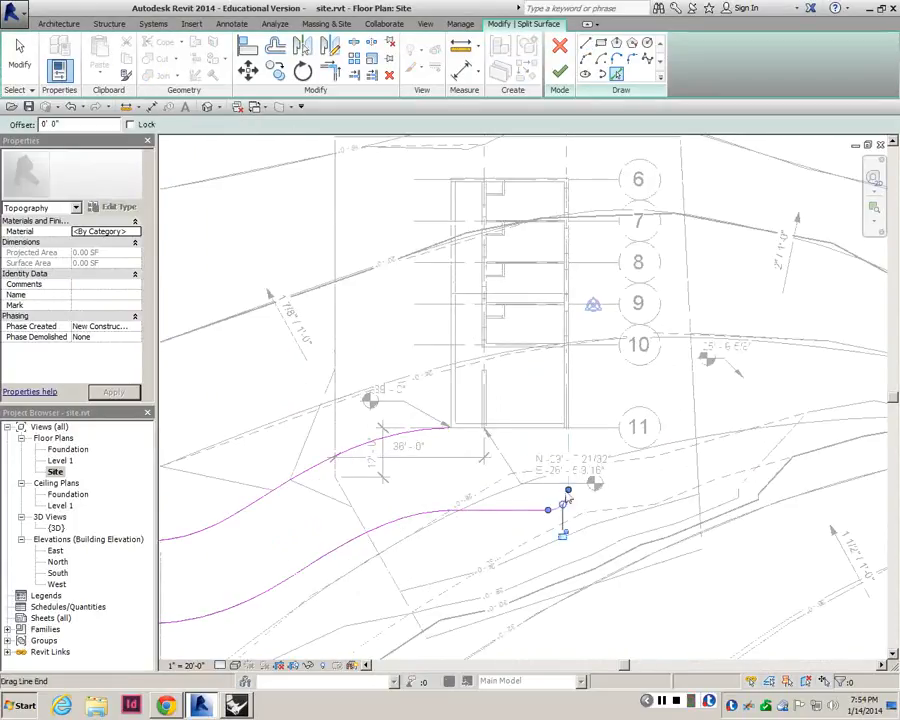
pyautogui.click(567, 475)
pyautogui.scroll(2, 516, 435)
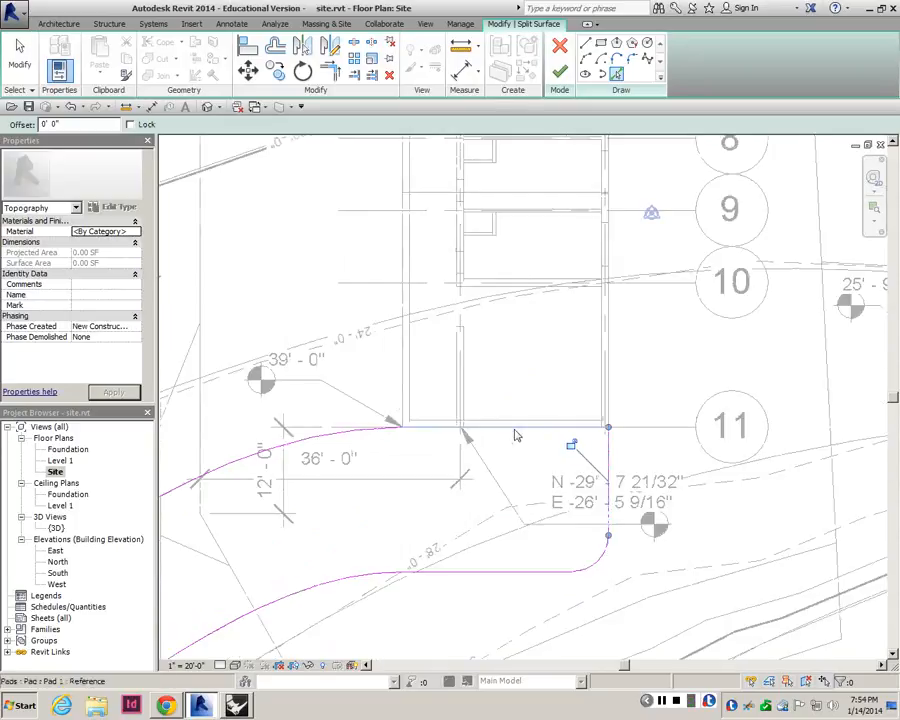
pyautogui.click(516, 432)
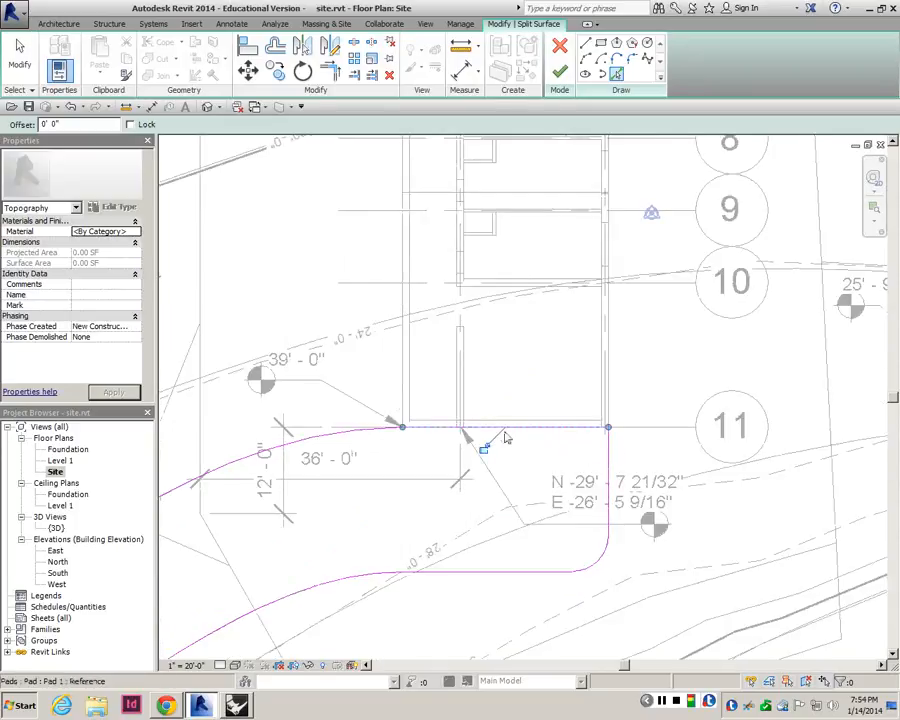
pyautogui.scroll(-2, 505, 437)
pyautogui.scroll(-1, 505, 434)
pyautogui.click(560, 72)
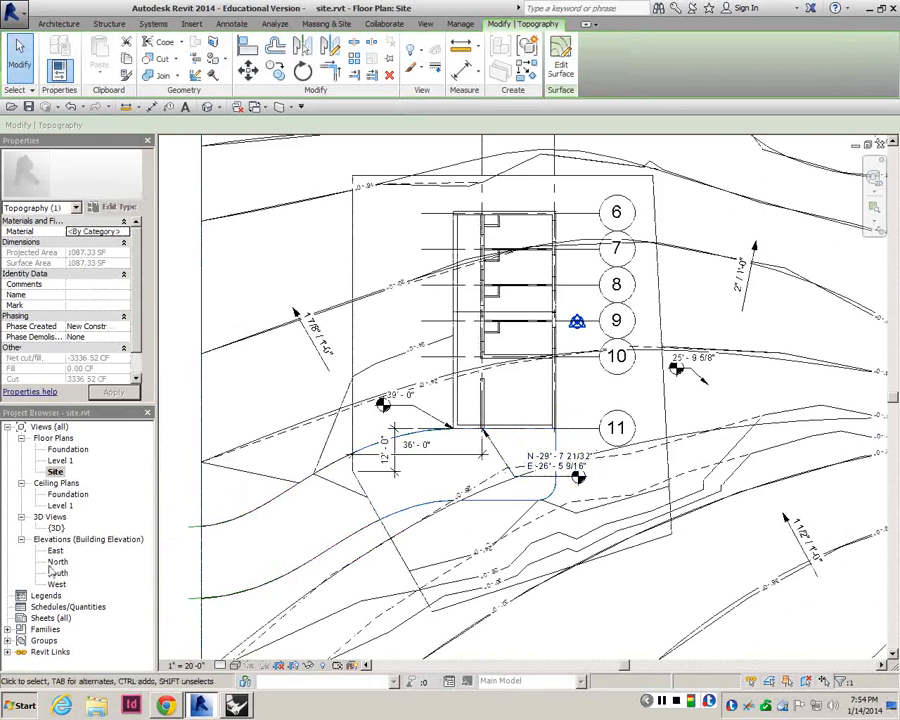
# - Select both the paved area and the drive surface in the 3D view and open the Material Browser for their material
pyautogui.doubleClick(56, 528)
pyautogui.keyDown('shift'); pyautogui.moveTo(420, 455); pyautogui.dragTo(595, 398, button='middle'); pyautogui.keyUp('shift')
pyautogui.keyDown('shift'); pyautogui.moveTo(589, 402); pyautogui.dragTo(503, 345, button='middle'); pyautogui.keyUp('shift')
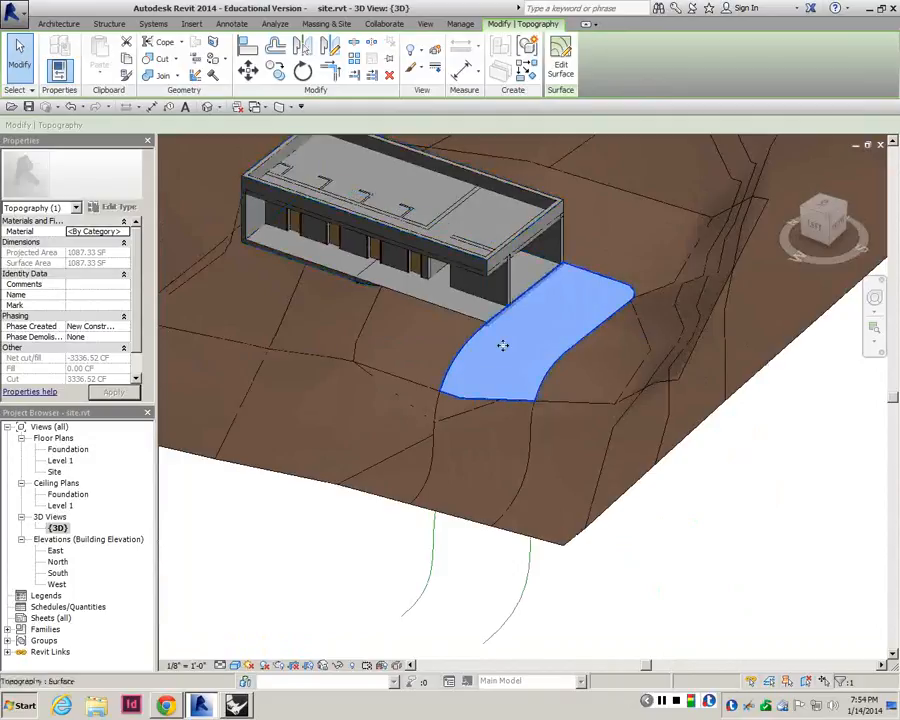
pyautogui.keyDown('ctrl'); pyautogui.click(494, 410); pyautogui.keyUp('ctrl')
pyautogui.keyDown('shift'); pyautogui.moveTo(492, 412); pyautogui.dragTo(390, 433, button='middle'); pyautogui.keyUp('shift')
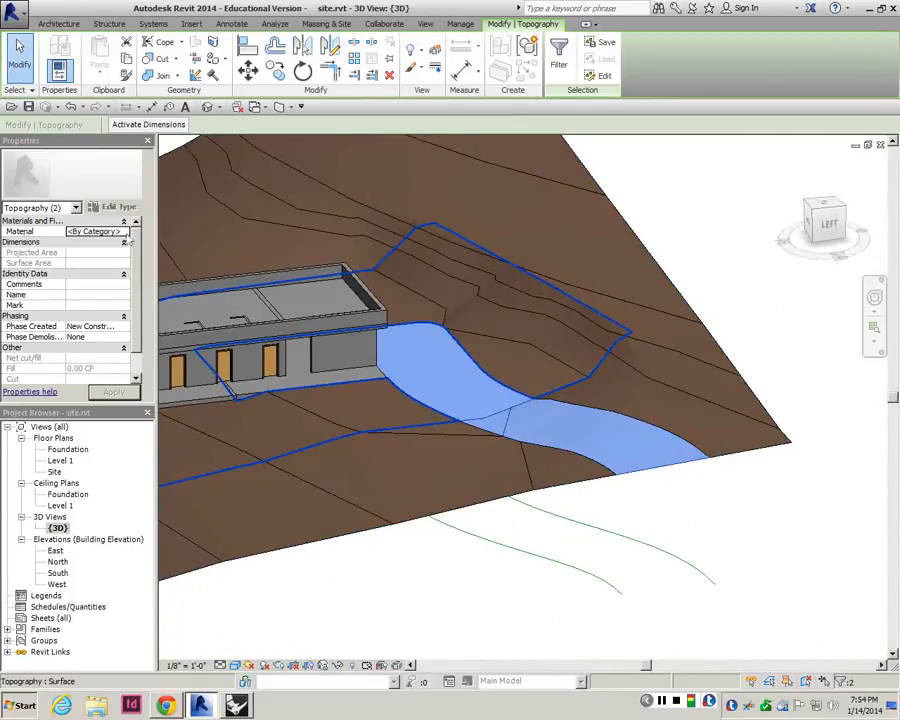
pyautogui.click(125, 232)
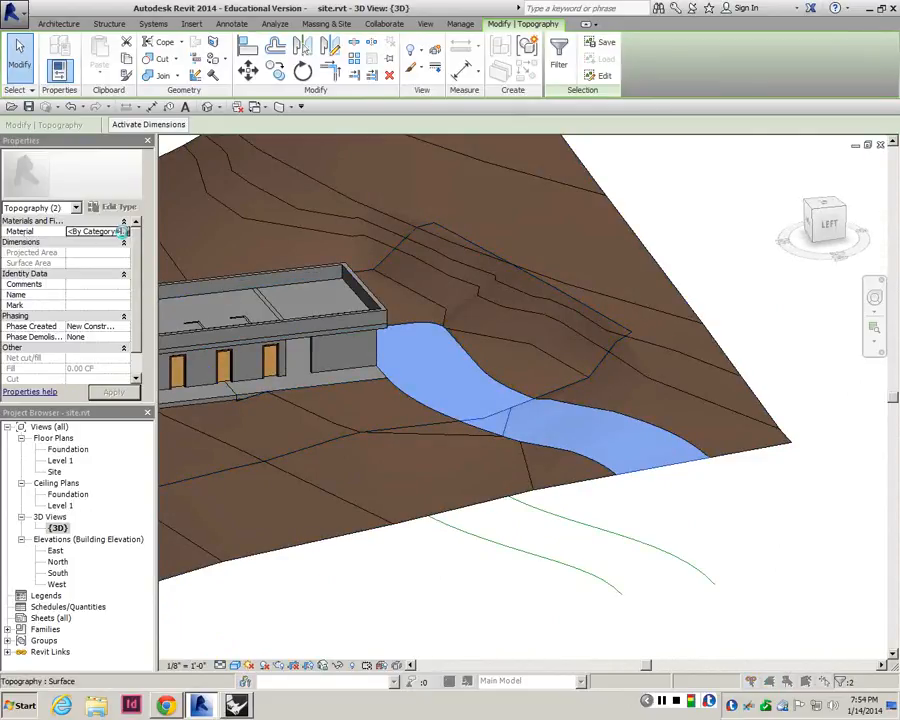
pyautogui.click(125, 235)
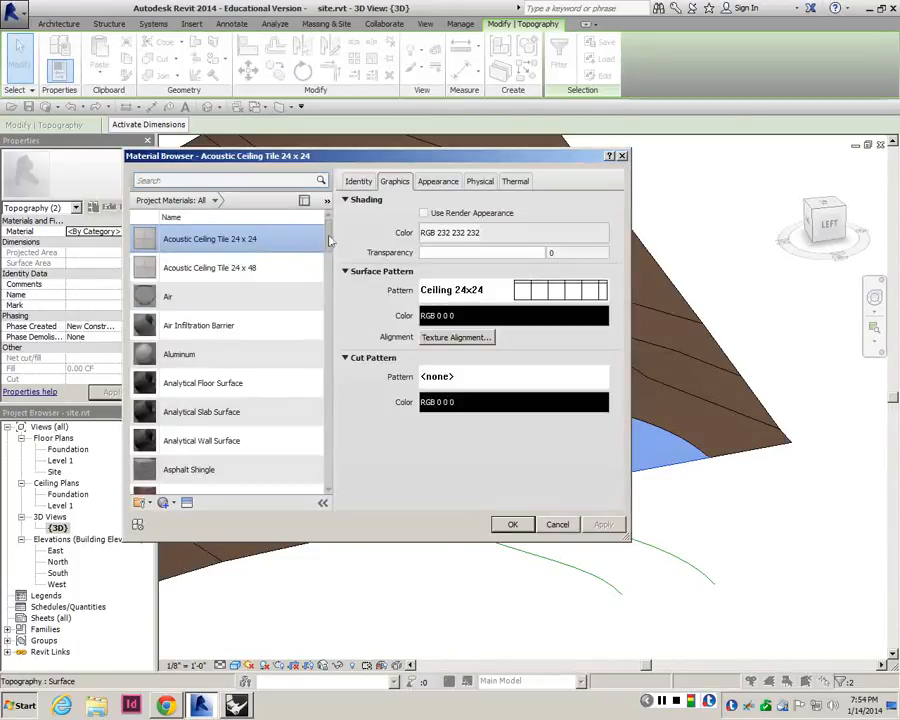
# - Browse the project materials for an asphalt paving material and search them for "asp"
pyautogui.scroll(-2, 270, 330)
pyautogui.scroll(1, 268, 343)
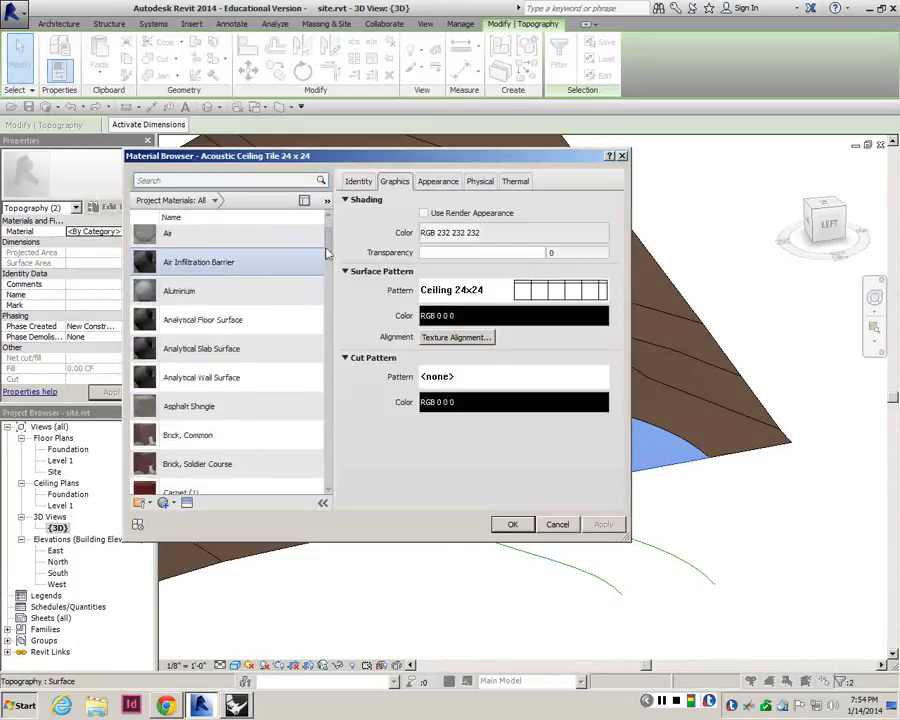
pyautogui.moveTo(327, 253)
pyautogui.mouseDown()
pyautogui.moveTo(329, 260)
pyautogui.moveTo(329, 243)
pyautogui.moveTo(330, 325)
pyautogui.moveTo(329, 243)
pyautogui.mouseUp()
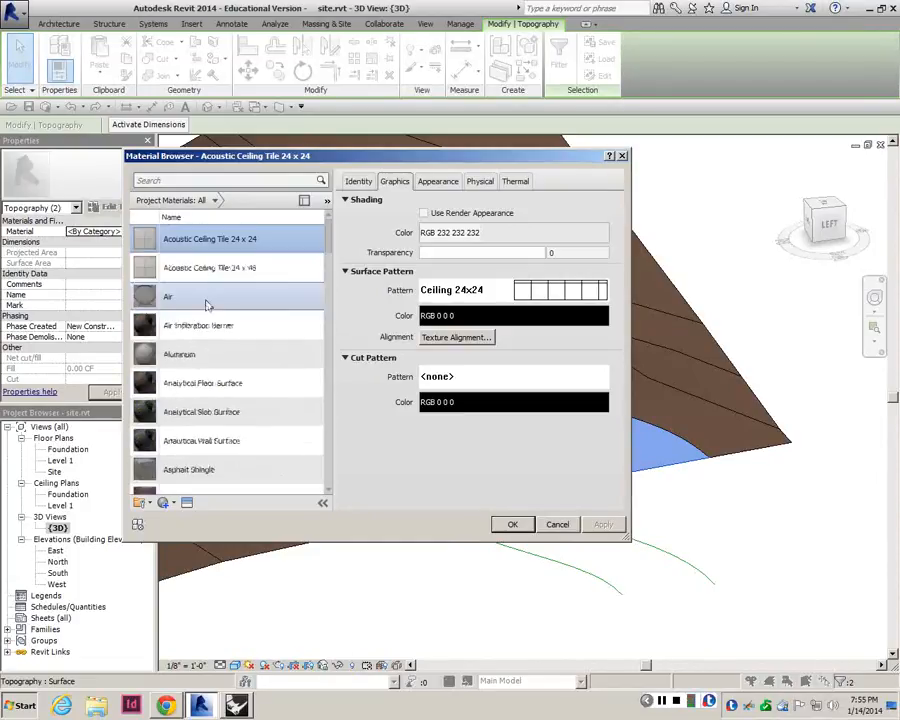
pyautogui.scroll(-1, 217, 390)
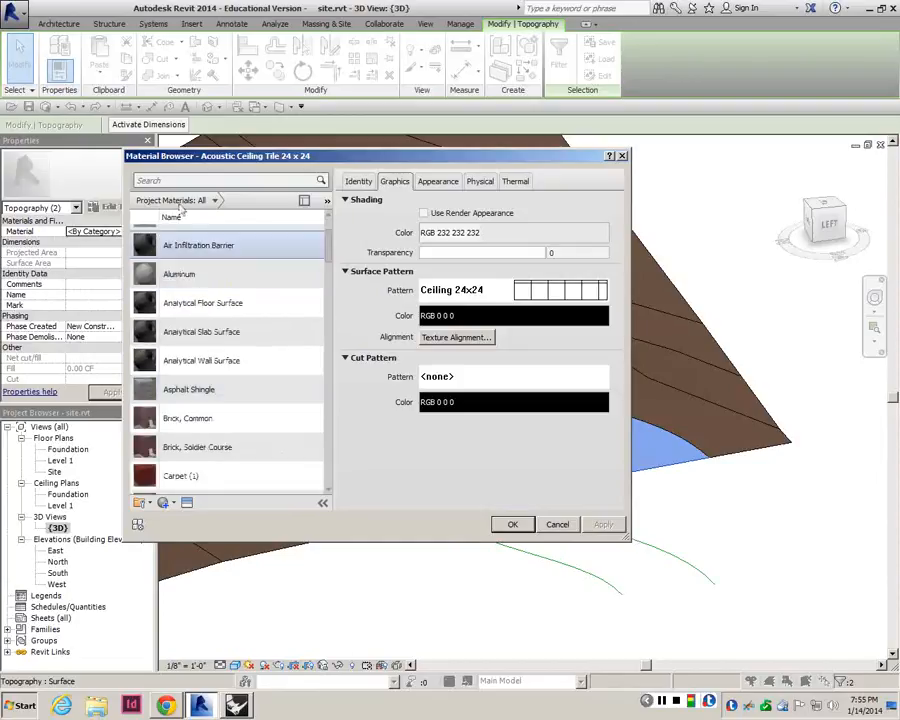
pyautogui.click(179, 181)
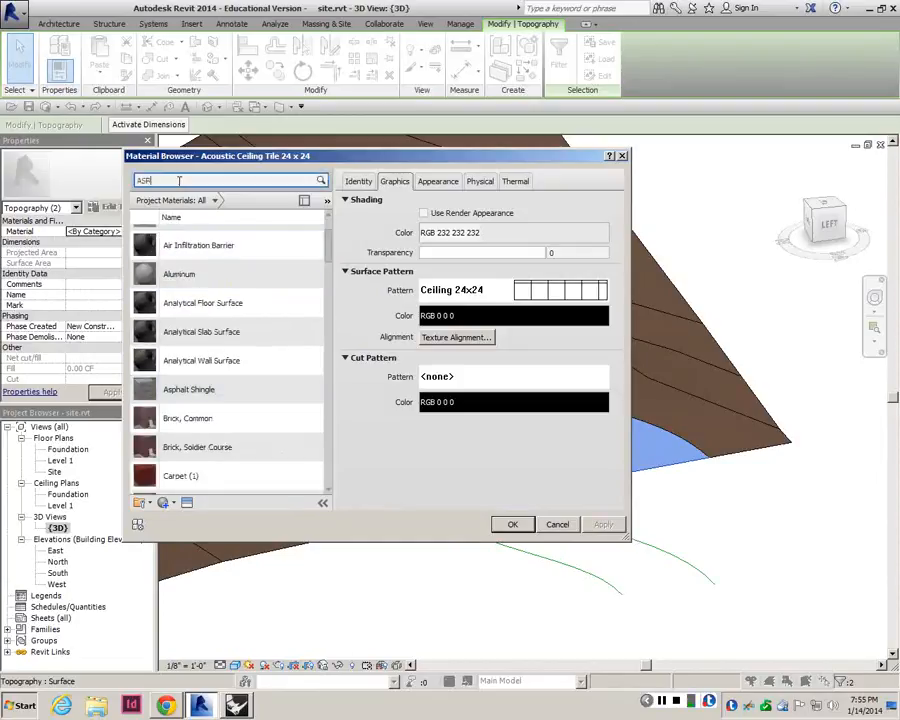
pyautogui.press('Return')
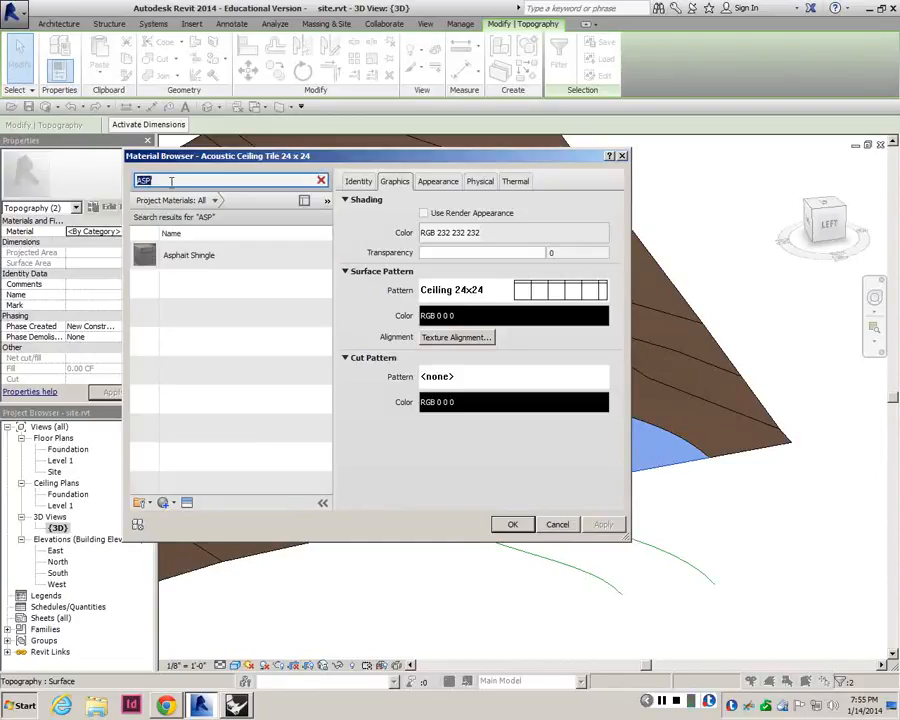
pyautogui.write('asc')
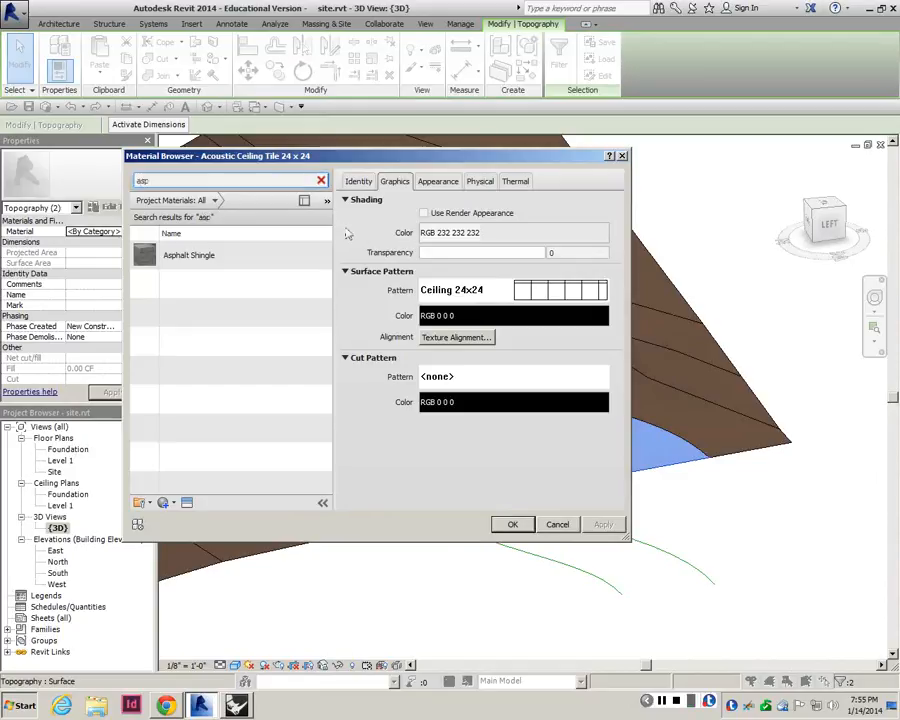
# - Clear the material search and view the identity, physical and appearance properties of the Acoustic Ceiling Tile 24 x 24 material
pyautogui.click(368, 184)
pyautogui.click(480, 181)
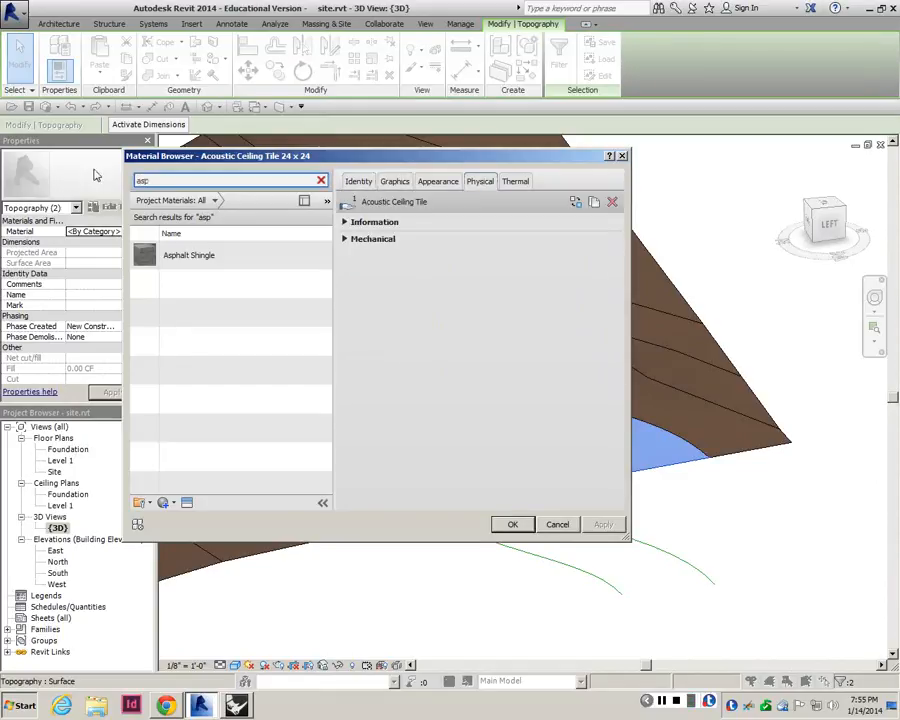
pyautogui.hotkey('ctrl', 'a')
pyautogui.press('BackSpace')
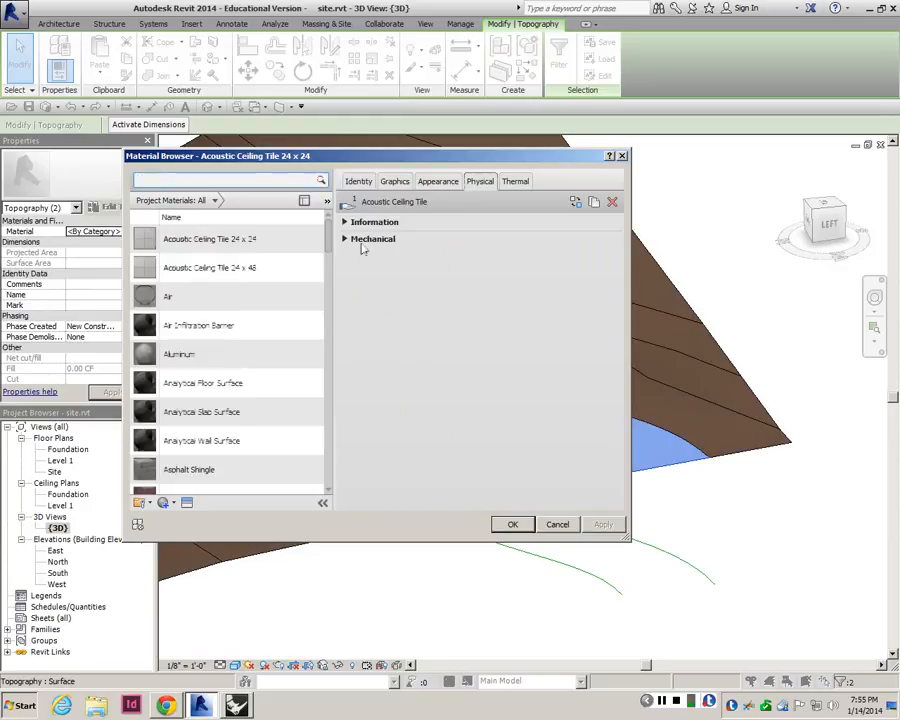
pyautogui.click(360, 184)
pyautogui.click(440, 182)
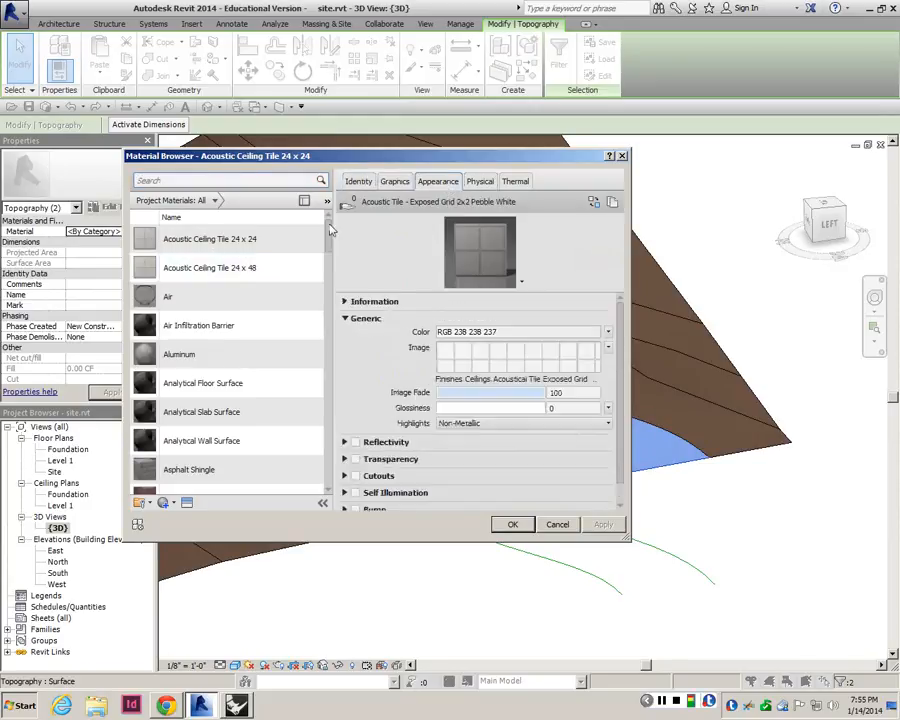
# - Browse to the end of the project materials, enlarge the Material Browser, and filter the list to Miscellaneous
pyautogui.moveTo(329, 230); pyautogui.dragTo(331, 508)
pyautogui.click(322, 503)
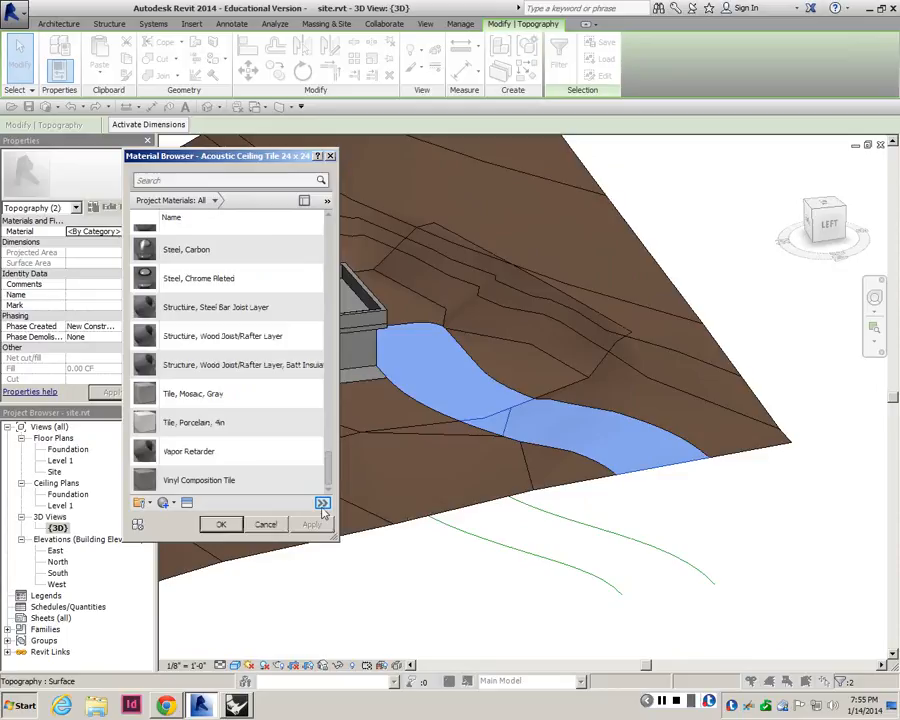
pyautogui.click(322, 503)
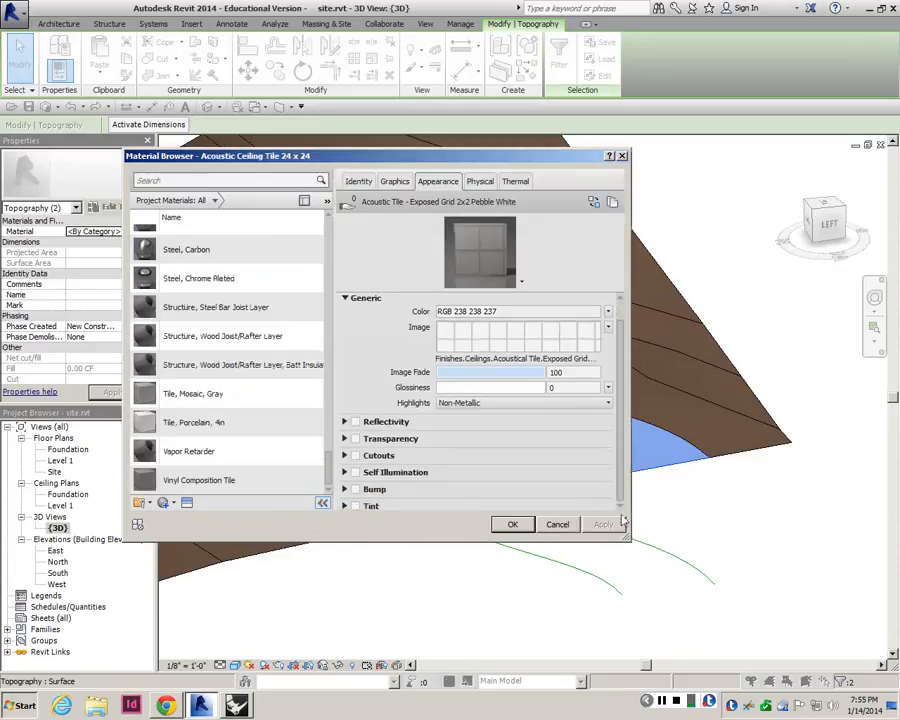
pyautogui.moveTo(622, 520); pyautogui.dragTo(718, 613)
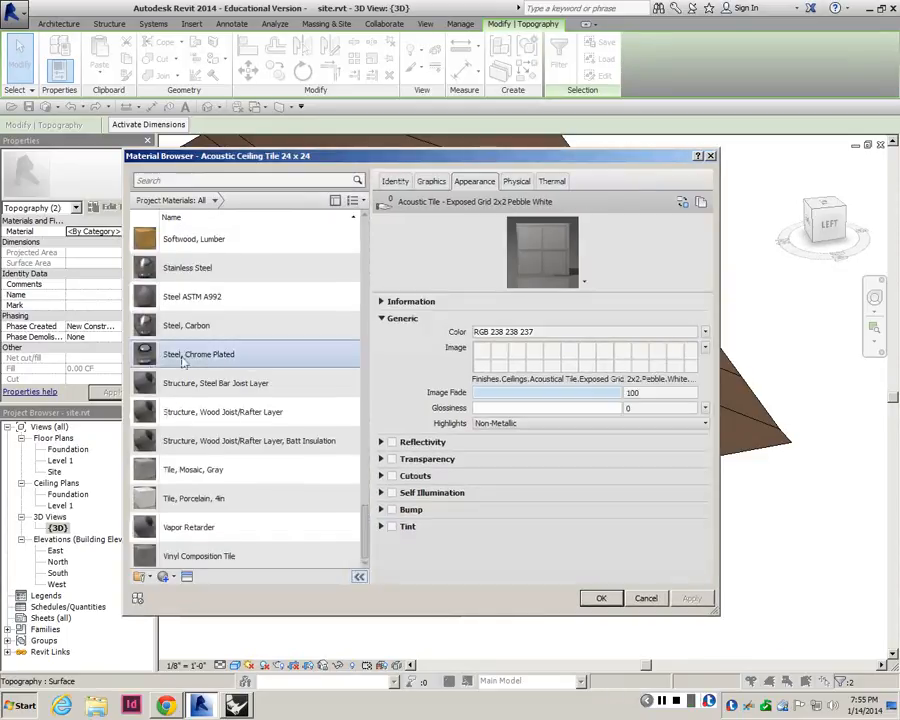
pyautogui.click(204, 200)
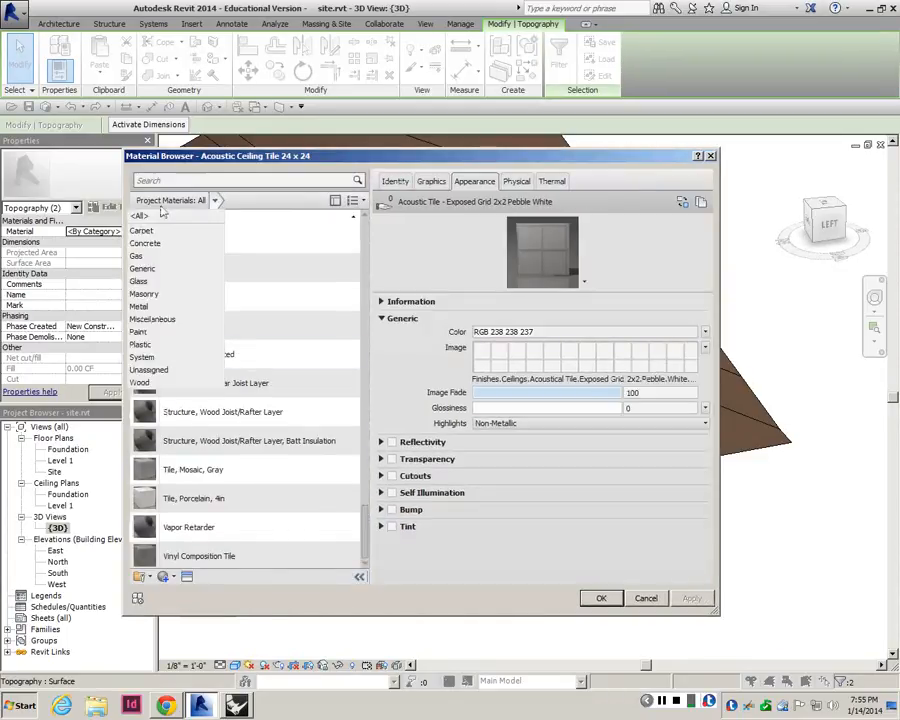
pyautogui.click(151, 319)
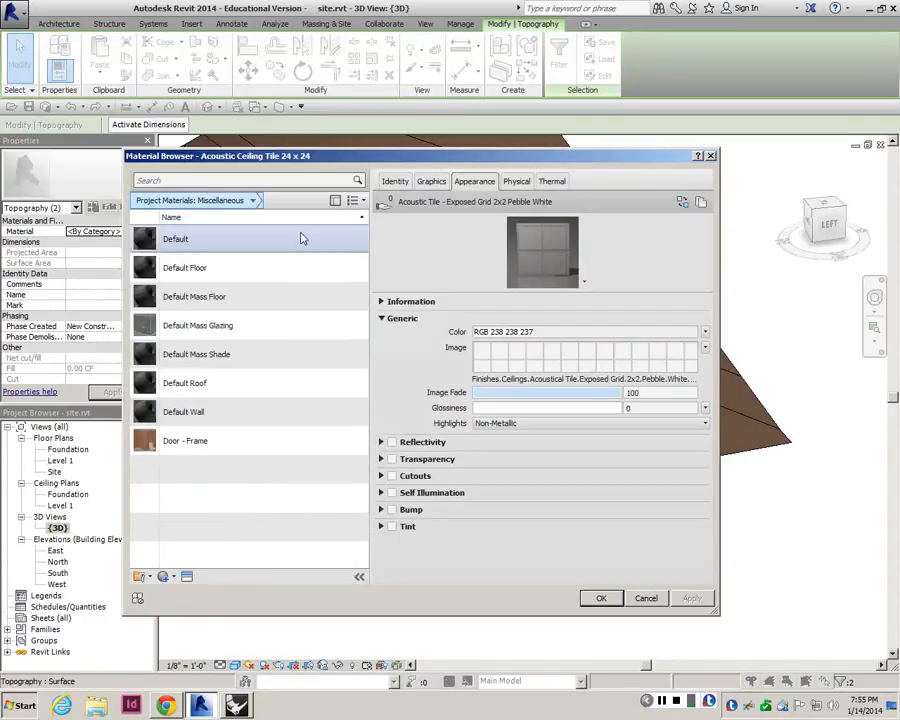
# - Show the material library, enlarge its area and the Material Browser window, and browse through the Autodesk Materials list
pyautogui.click(355, 201)
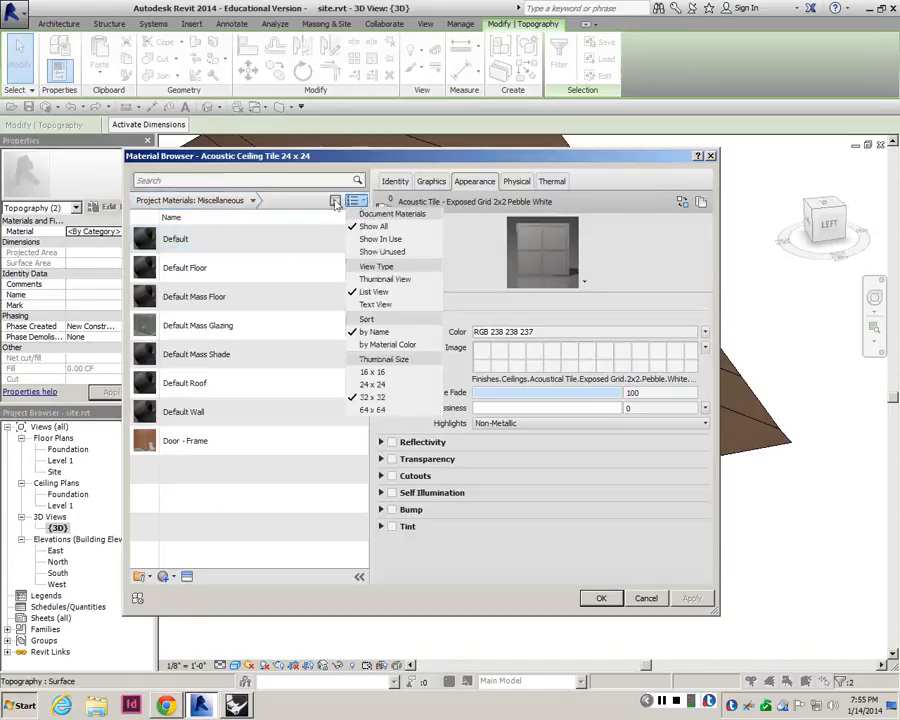
pyautogui.click(336, 201)
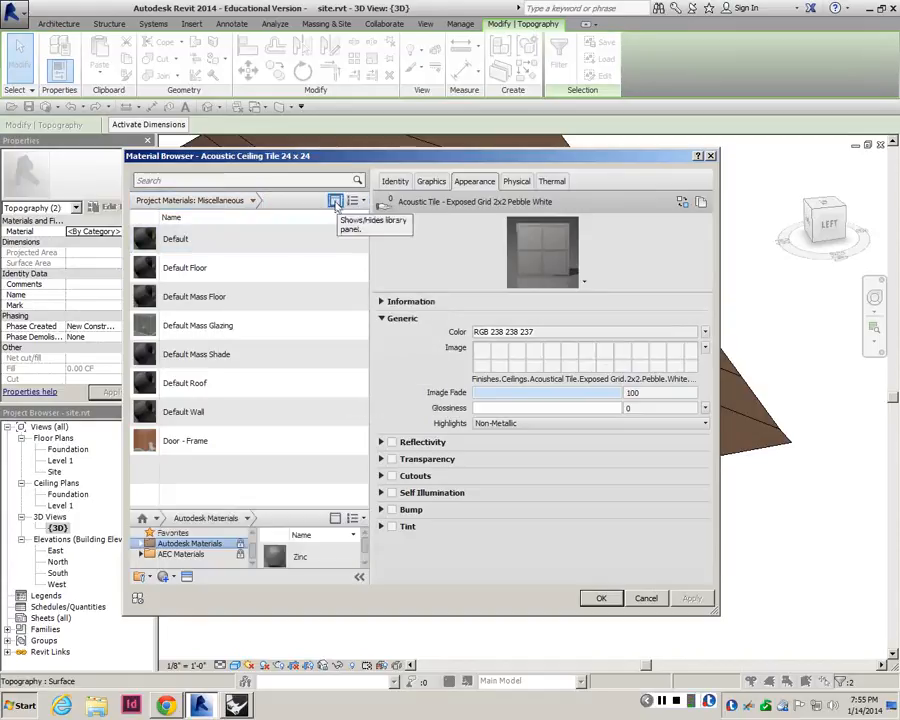
pyautogui.moveTo(312, 516); pyautogui.dragTo(307, 436)
pyautogui.moveTo(604, 155); pyautogui.dragTo(583, 83)
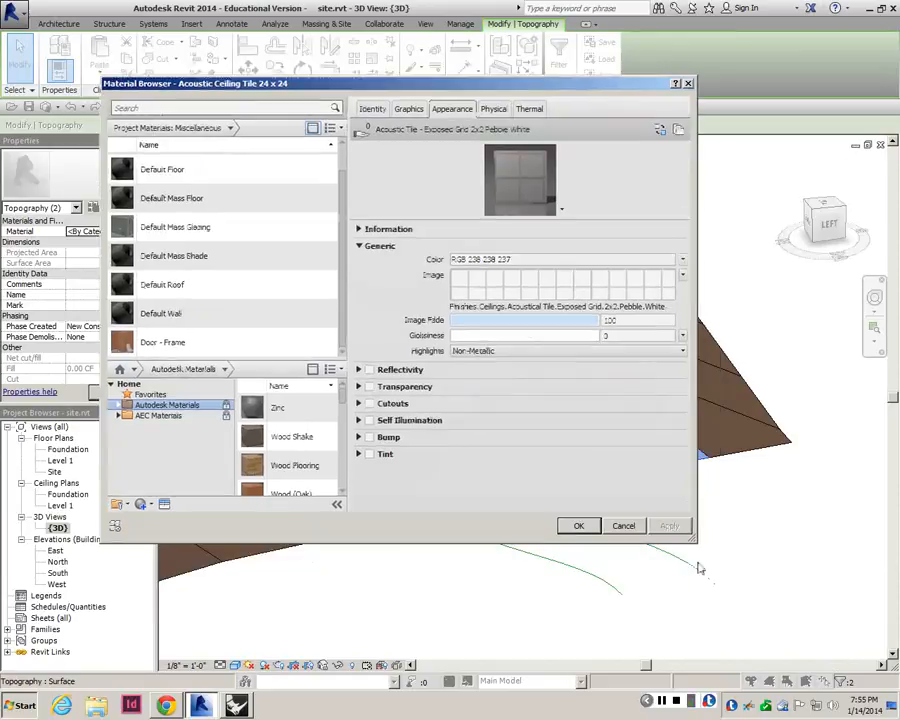
pyautogui.moveTo(695, 541); pyautogui.dragTo(898, 614)
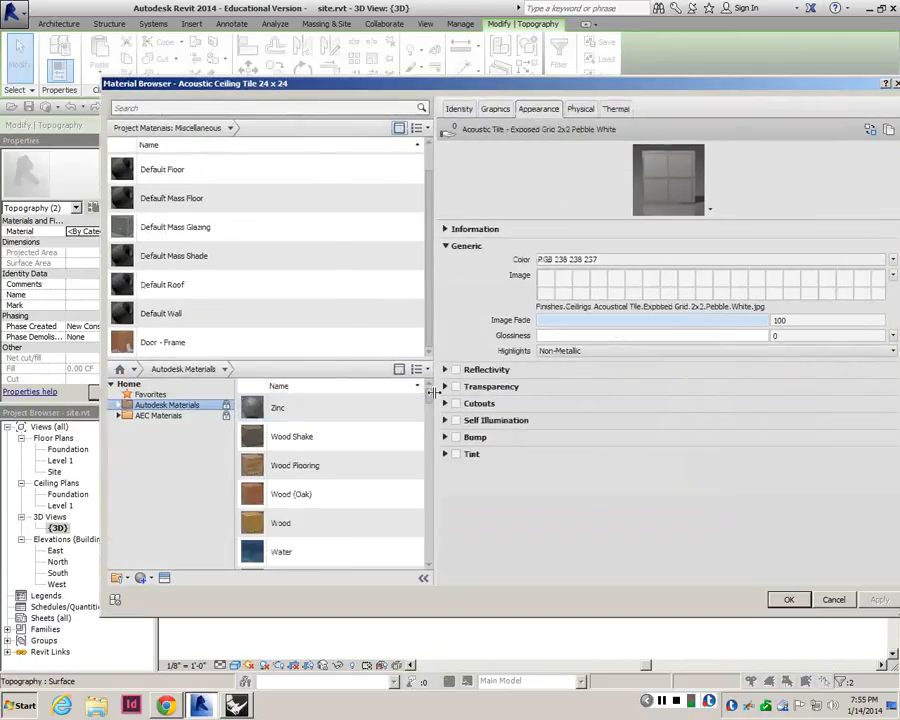
pyautogui.moveTo(431, 398); pyautogui.dragTo(428, 562)
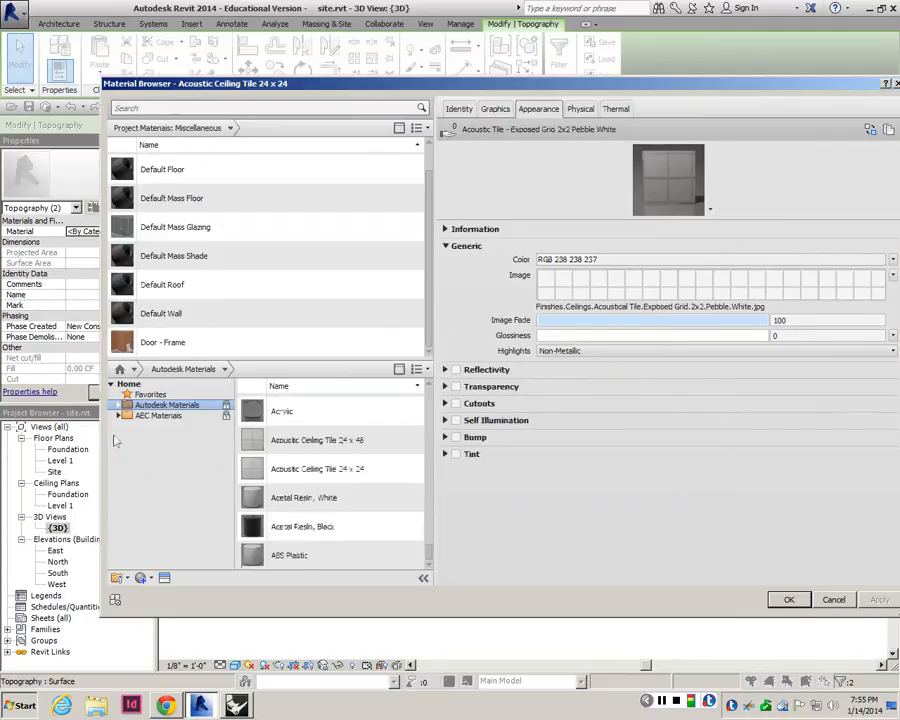
# - Expand the AEC Materials library, show its Misc category and find Asphalt Concrete in it
pyautogui.click(119, 415)
pyautogui.scroll(-1, 213, 428)
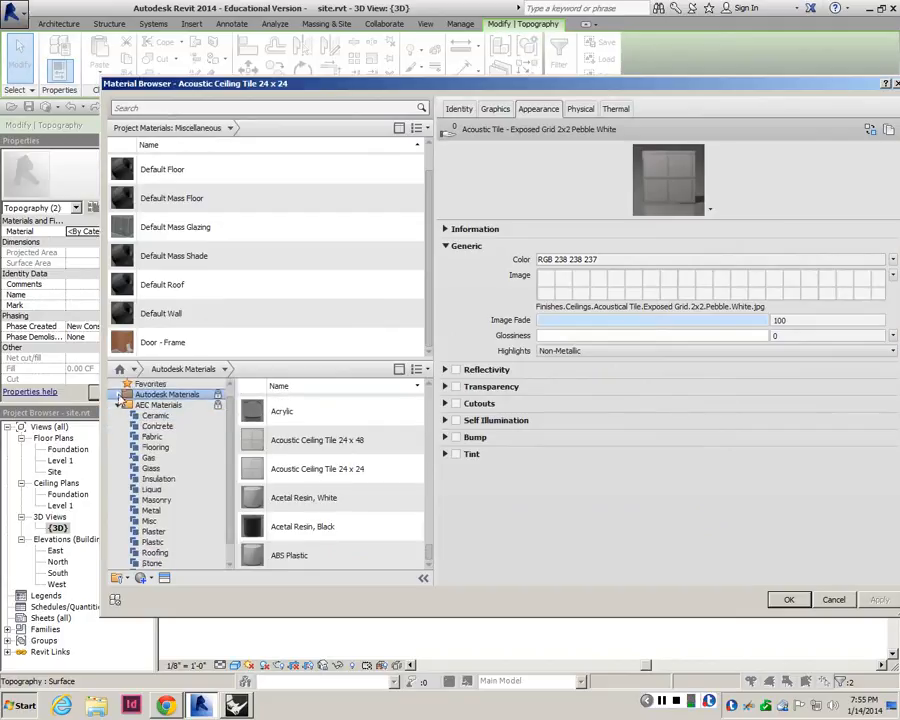
pyautogui.click(148, 521)
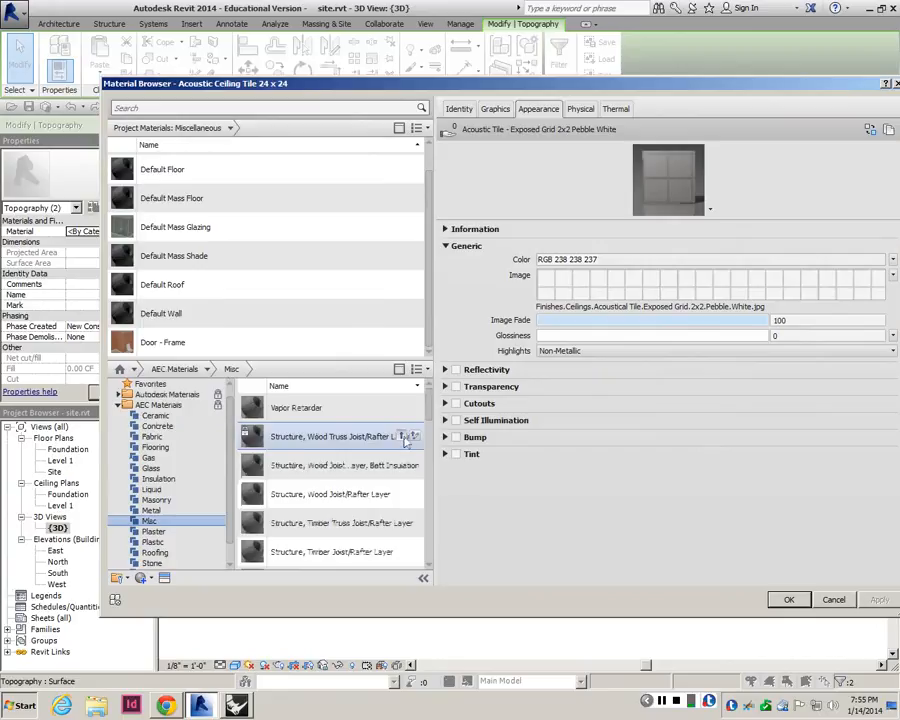
pyautogui.scroll(-10, 428, 446)
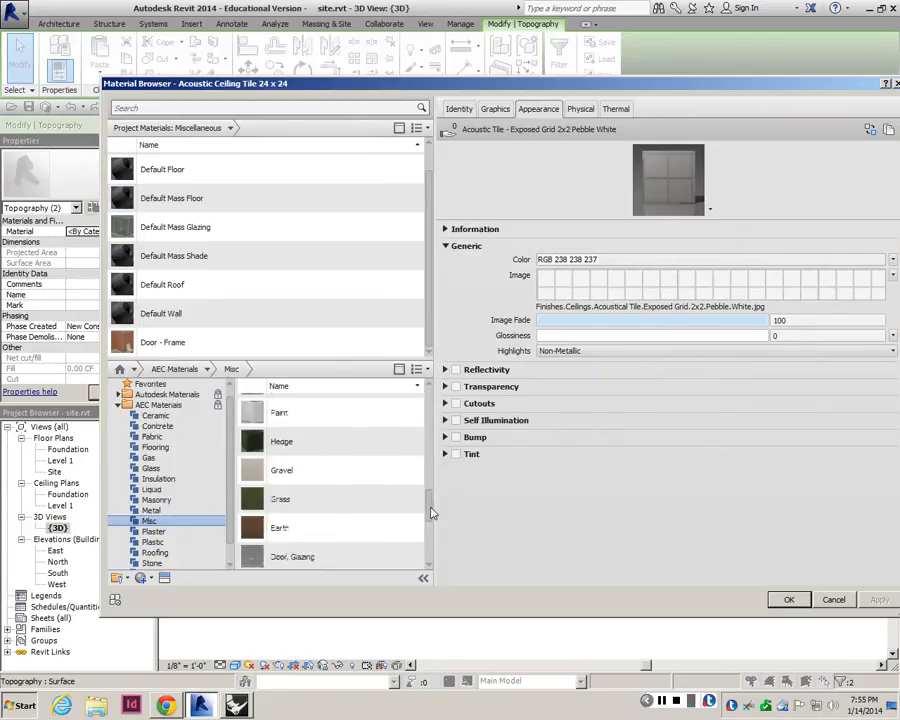
pyautogui.moveTo(432, 516); pyautogui.dragTo(427, 554)
pyautogui.scroll(1, 292, 533)
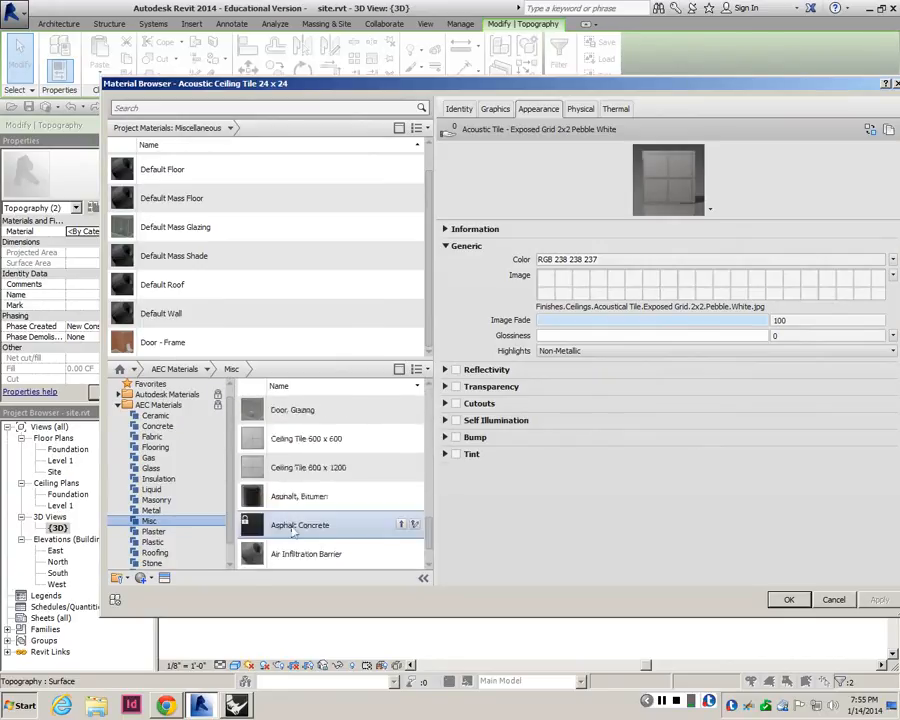
pyautogui.scroll(1, 209, 175)
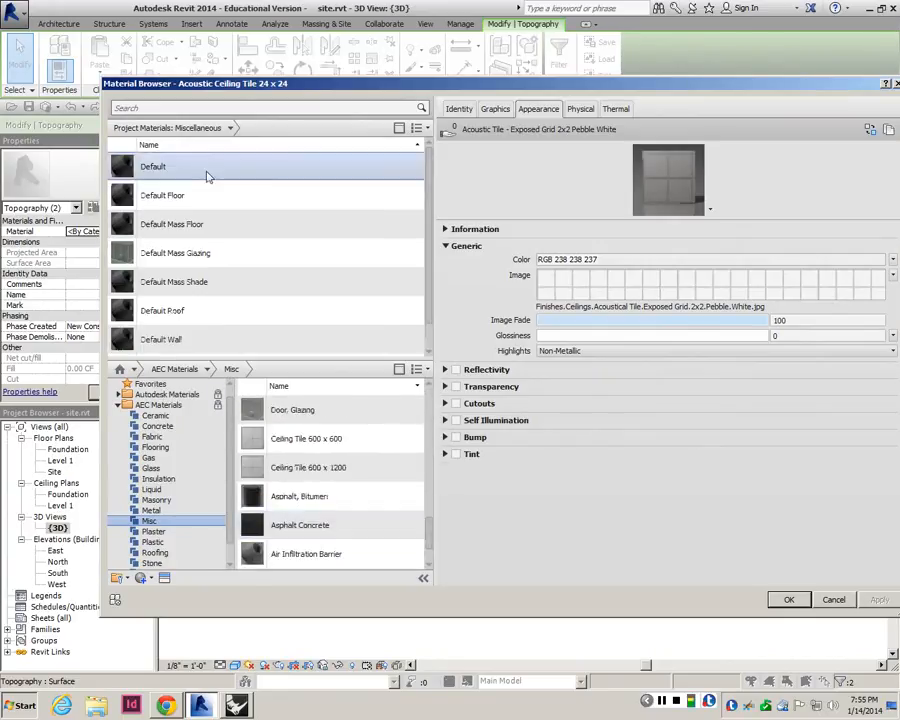
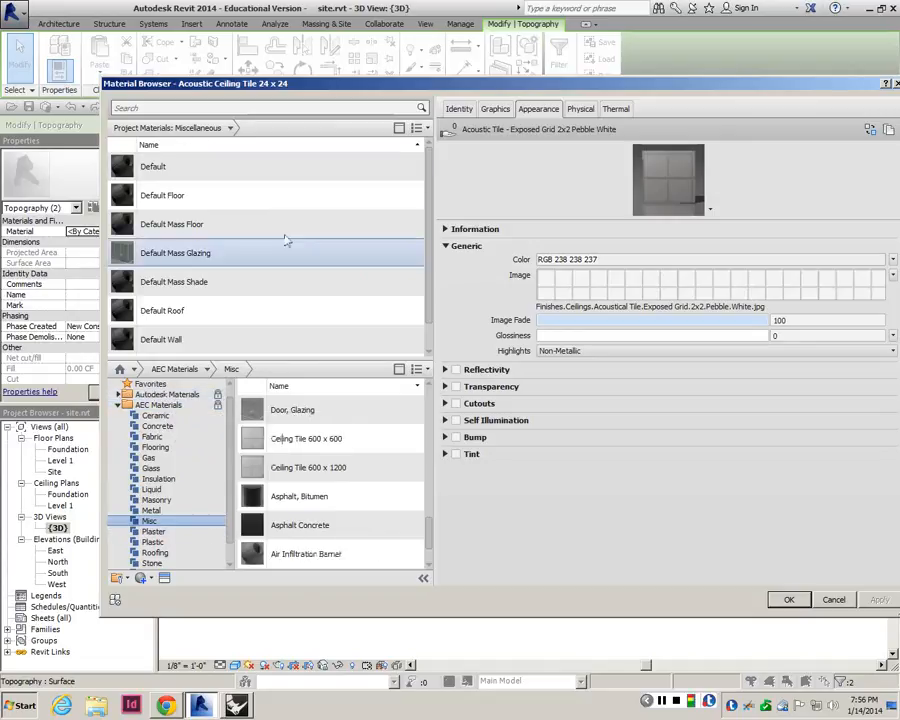
# - Add Asphalt Concrete and Grass from the AEC Materials Misc library to the project materials
pyautogui.scroll(-1, 225, 300)
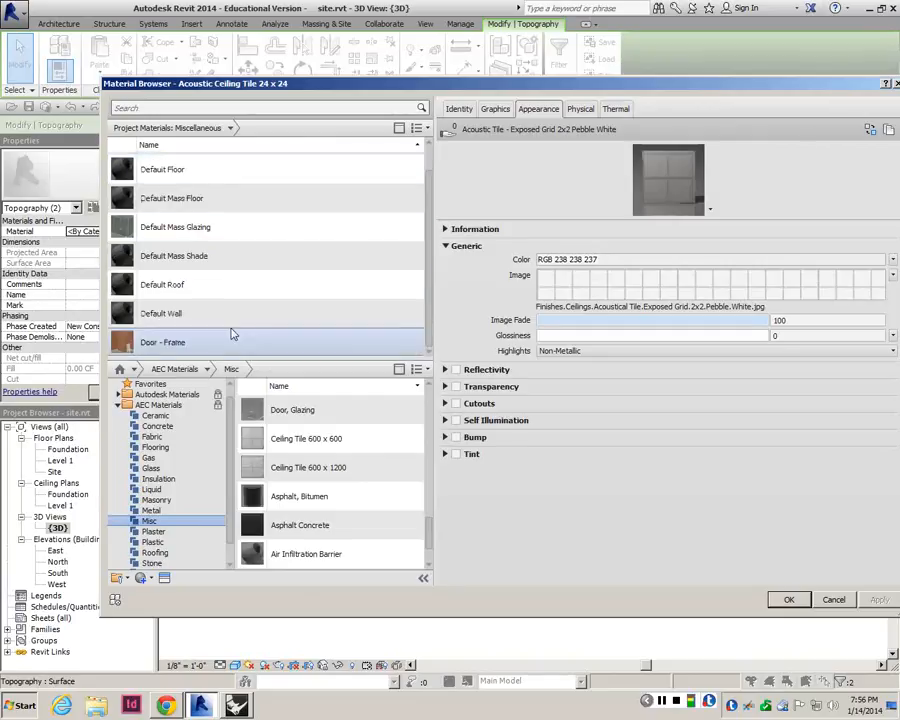
pyautogui.scroll(1, 287, 285)
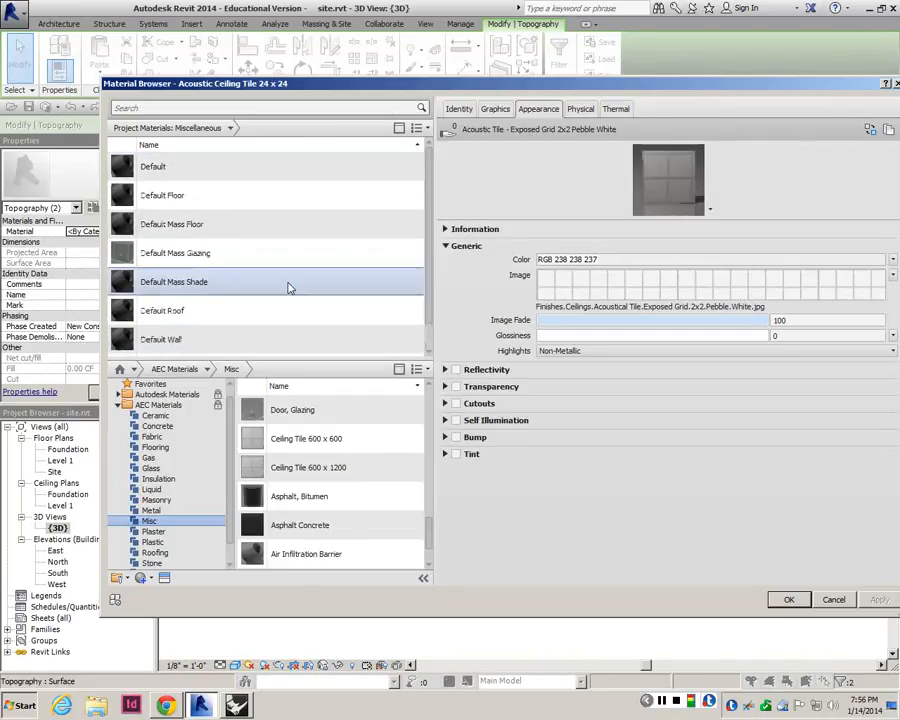
pyautogui.scroll(-1, 287, 285)
pyautogui.scroll(-1, 325, 415)
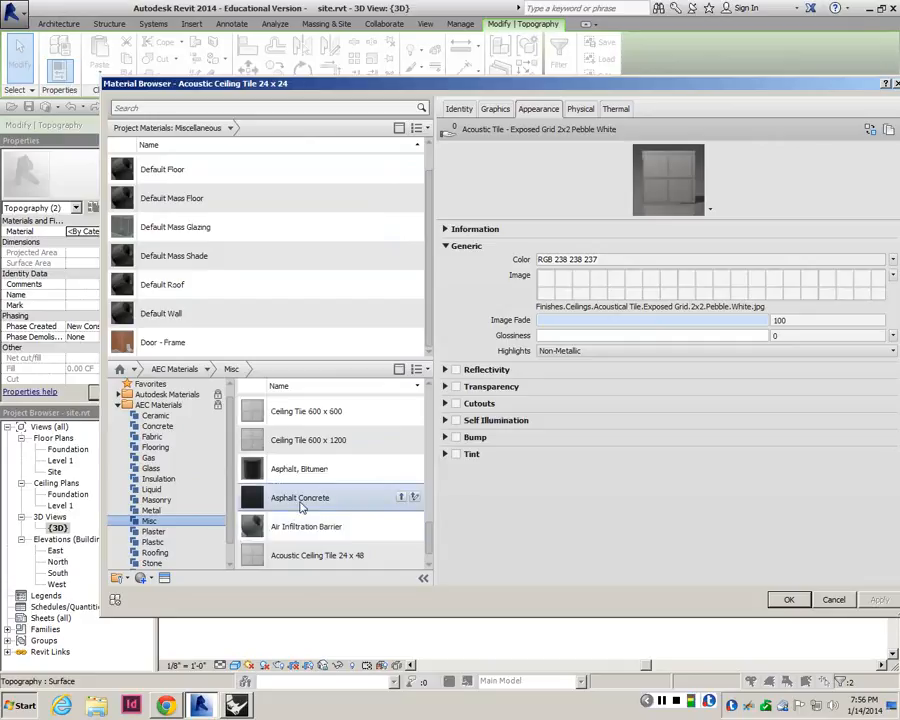
pyautogui.moveTo(302, 507); pyautogui.dragTo(192, 208)
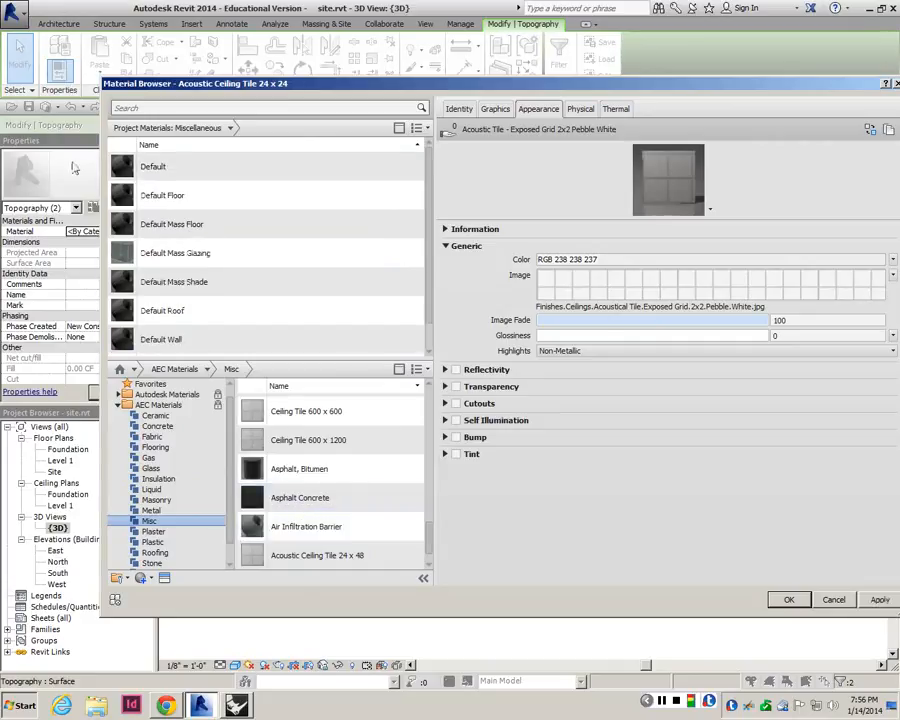
pyautogui.scroll(5, 432, 546)
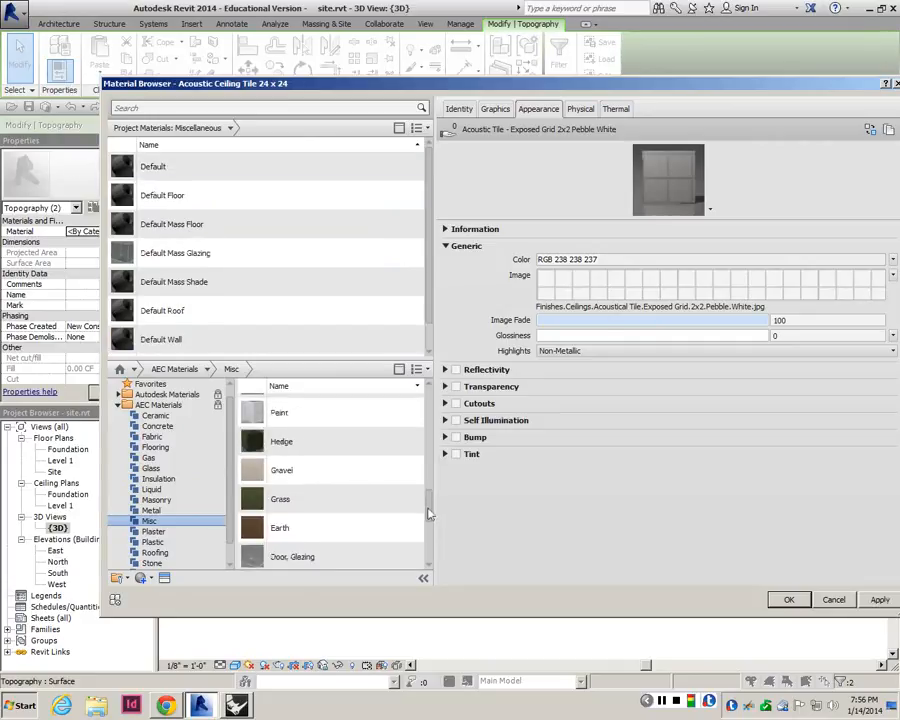
pyautogui.moveTo(330, 503)
pyautogui.mouseDown()
pyautogui.moveTo(327, 400)
pyautogui.moveTo(300, 318)
pyautogui.moveTo(228, 327)
pyautogui.mouseUp()
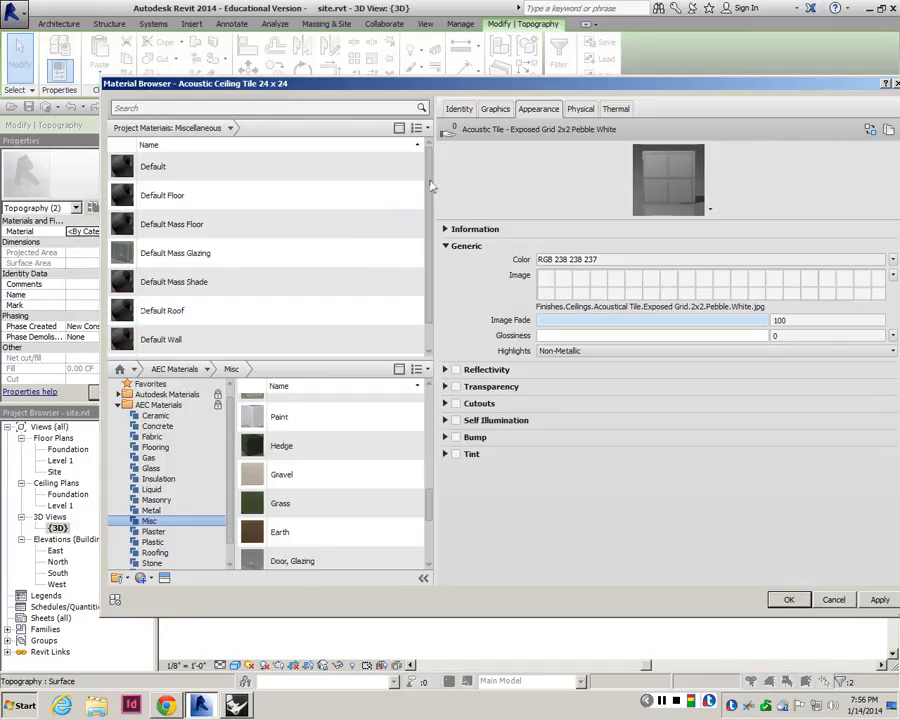
# - Show all project materials and assign Asphalt Concrete to the two selected drive surfaces
pyautogui.moveTo(428, 181); pyautogui.dragTo(426, 137)
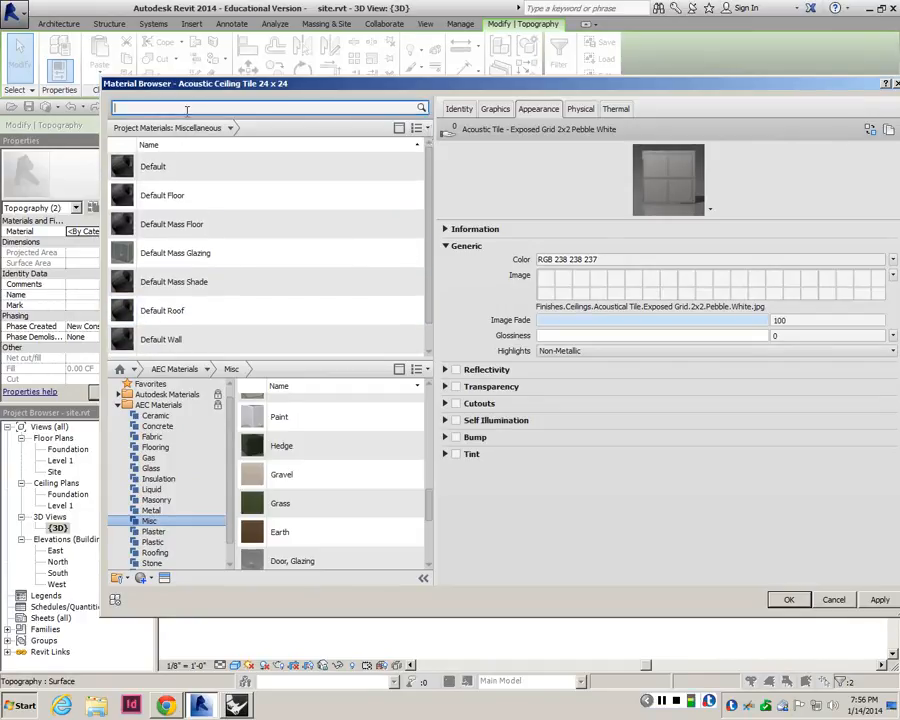
pyautogui.click(230, 128)
pyautogui.click(200, 143)
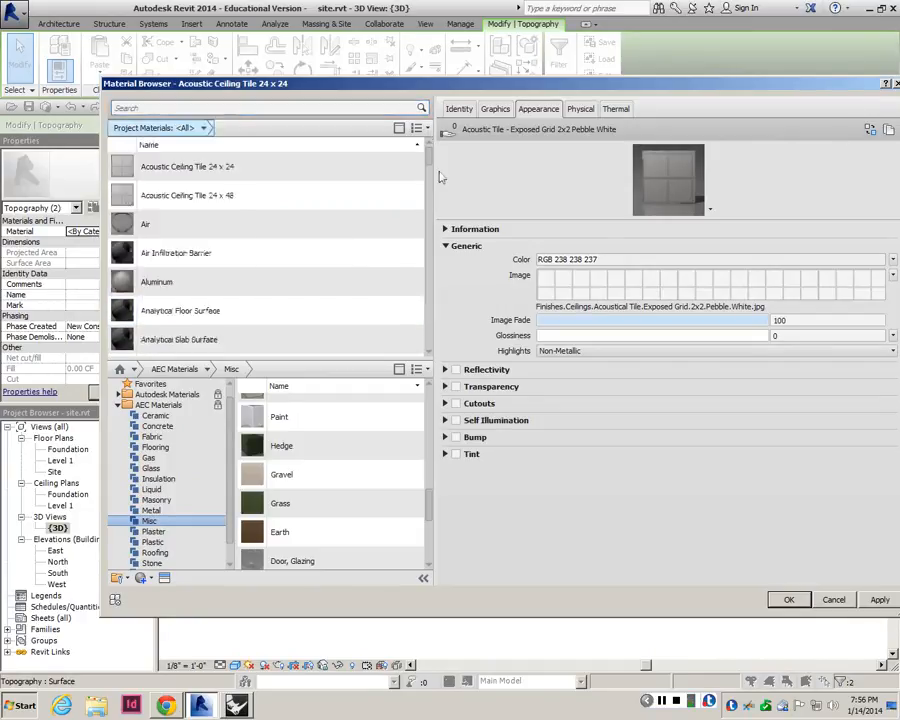
pyautogui.scroll(-4, 165, 281)
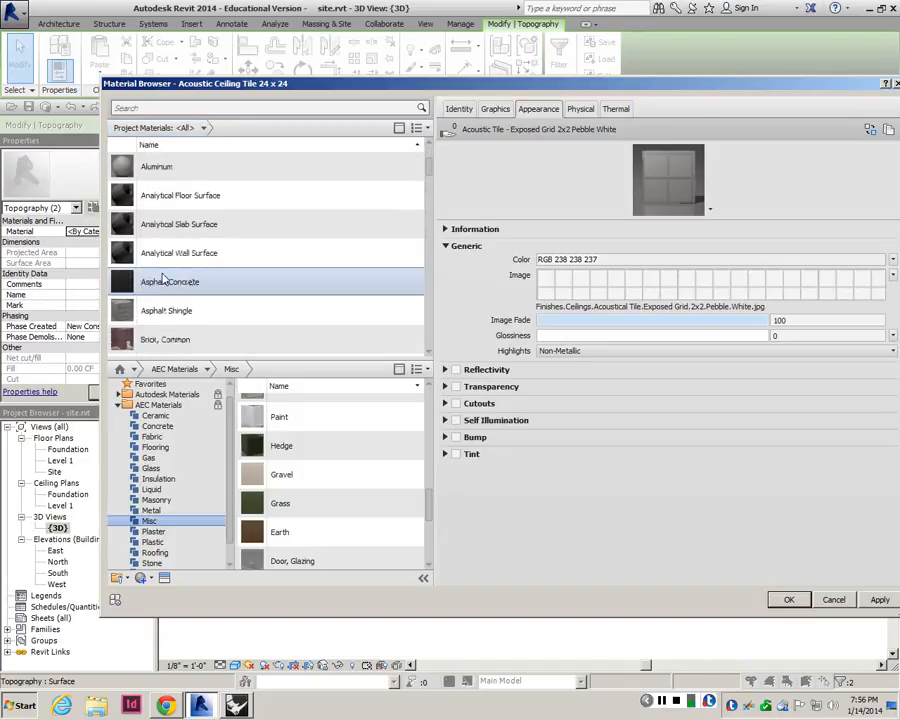
pyautogui.click(160, 282)
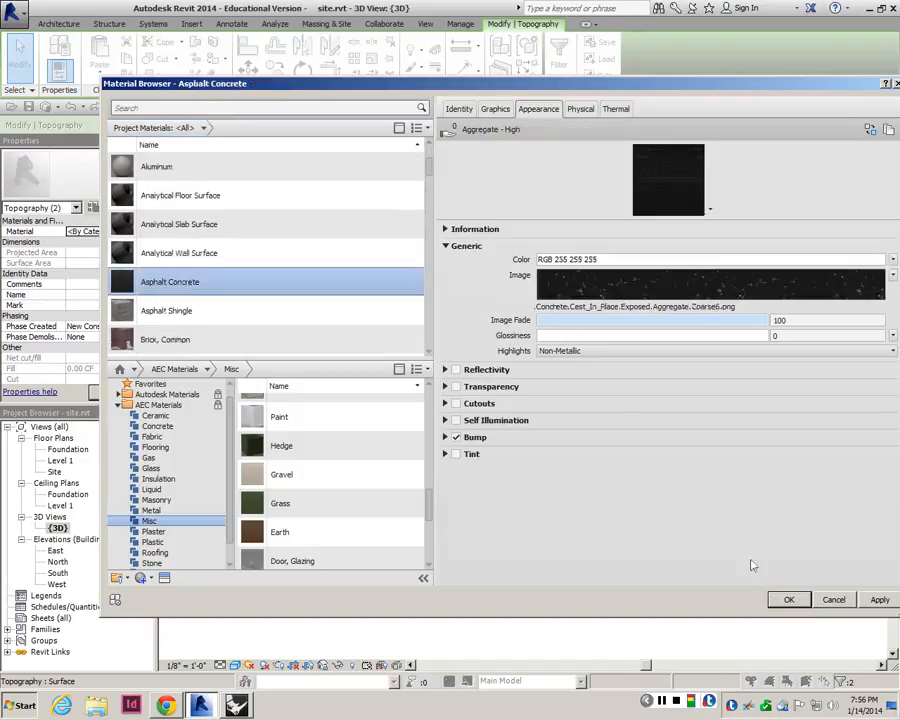
pyautogui.click(789, 600)
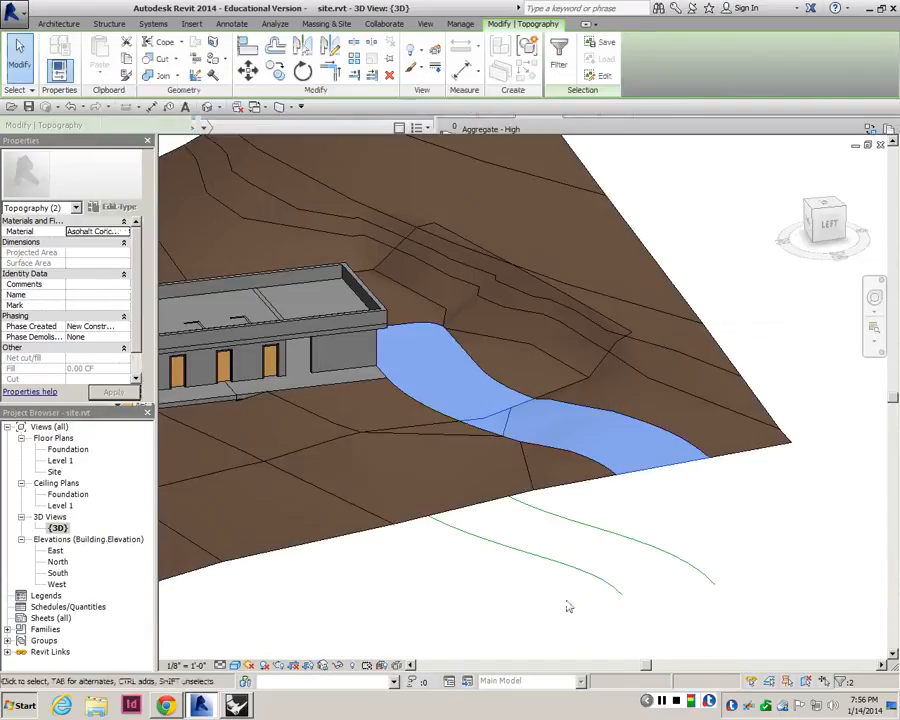
# - Inspect the drive in 3D and check the material of its outer section beyond the split area
pyautogui.click(450, 555)
pyautogui.keyDown('shift'); pyautogui.moveTo(388, 516); pyautogui.dragTo(514, 438, button='middle'); pyautogui.keyUp('shift')
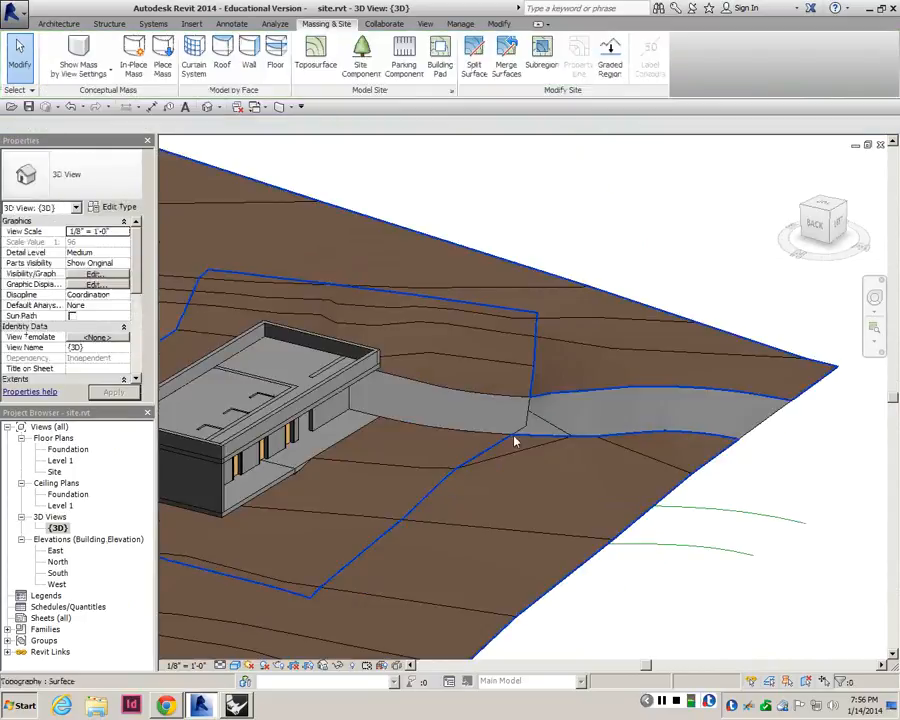
pyautogui.click(770, 426)
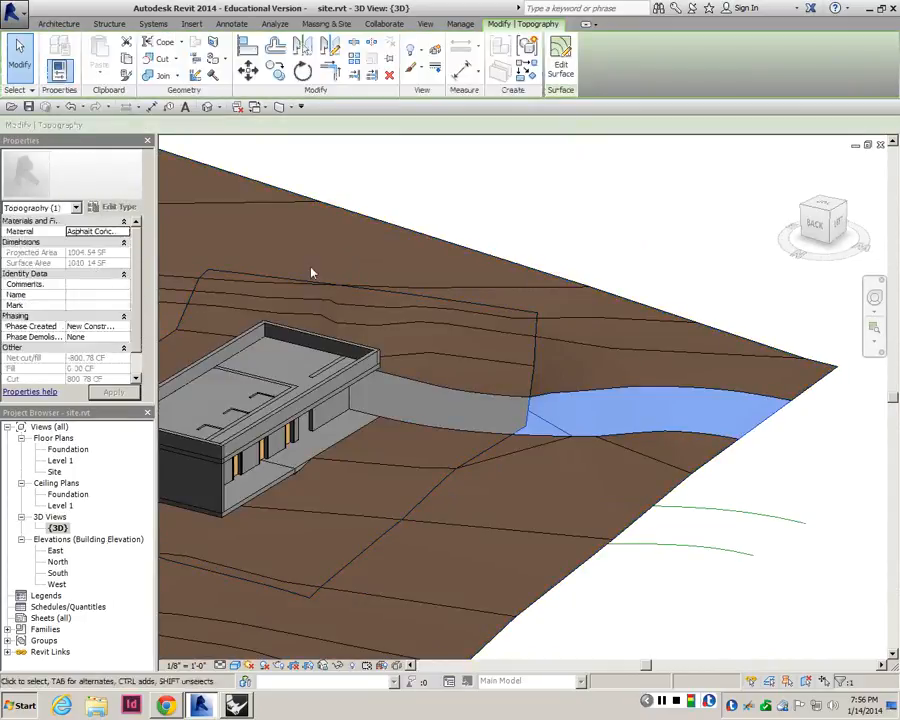
pyautogui.press('Escape')
pyautogui.scroll(-3, 615, 495)
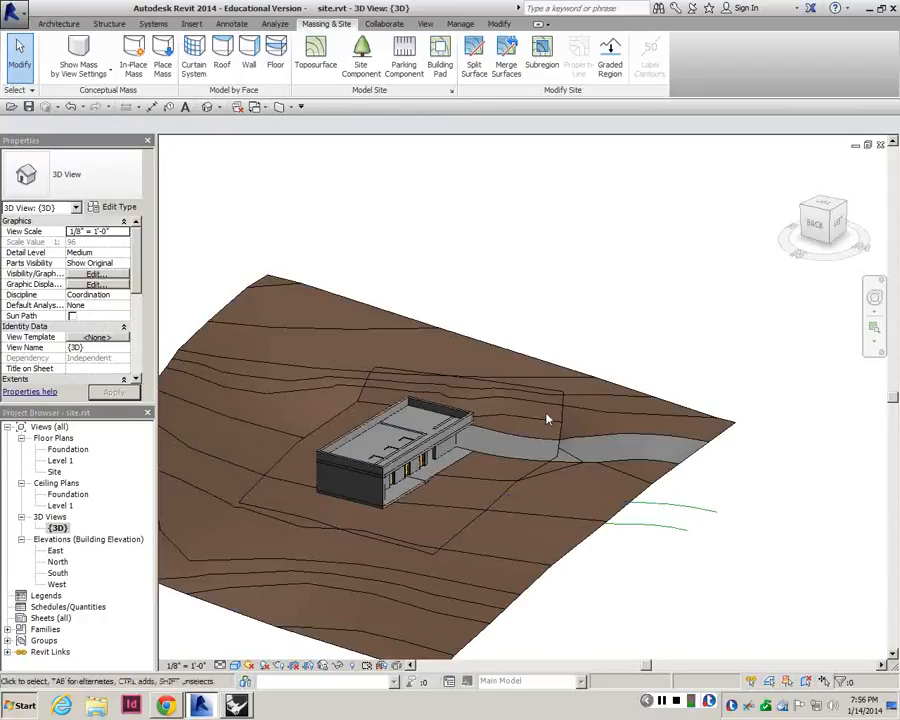
# - Assign the Grass material to the topography surface surrounding the building
pyautogui.click(547, 419)
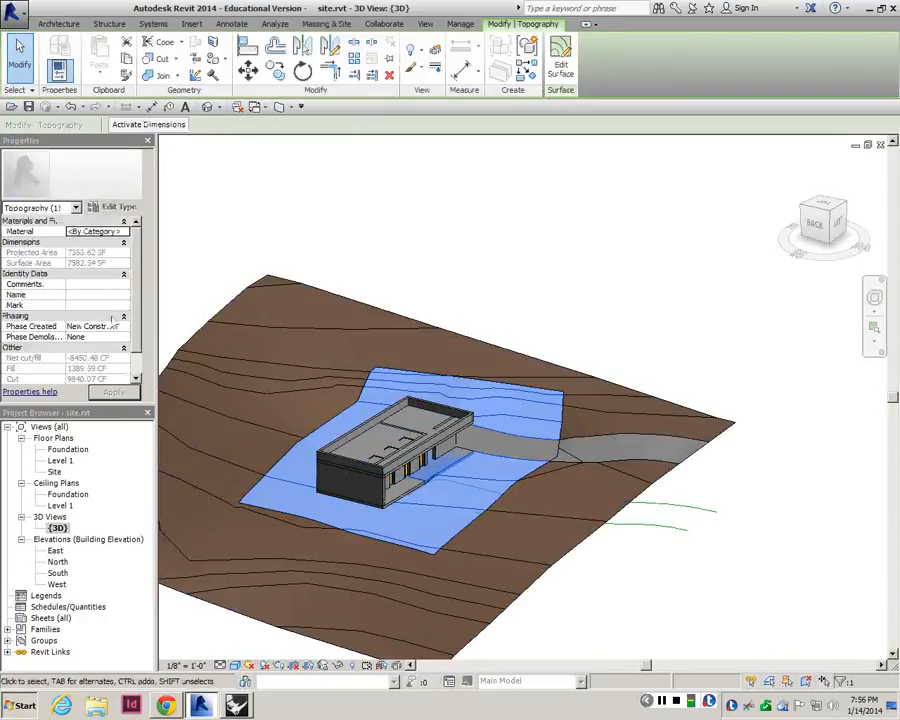
pyautogui.click(95, 231)
pyautogui.click(127, 231)
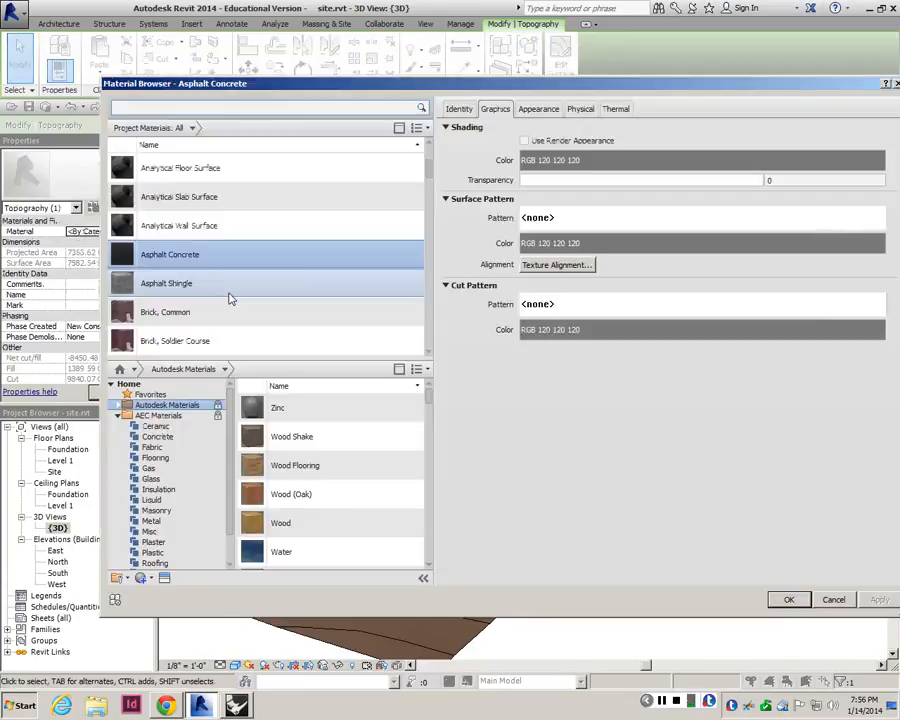
pyautogui.scroll(-10, 430, 201)
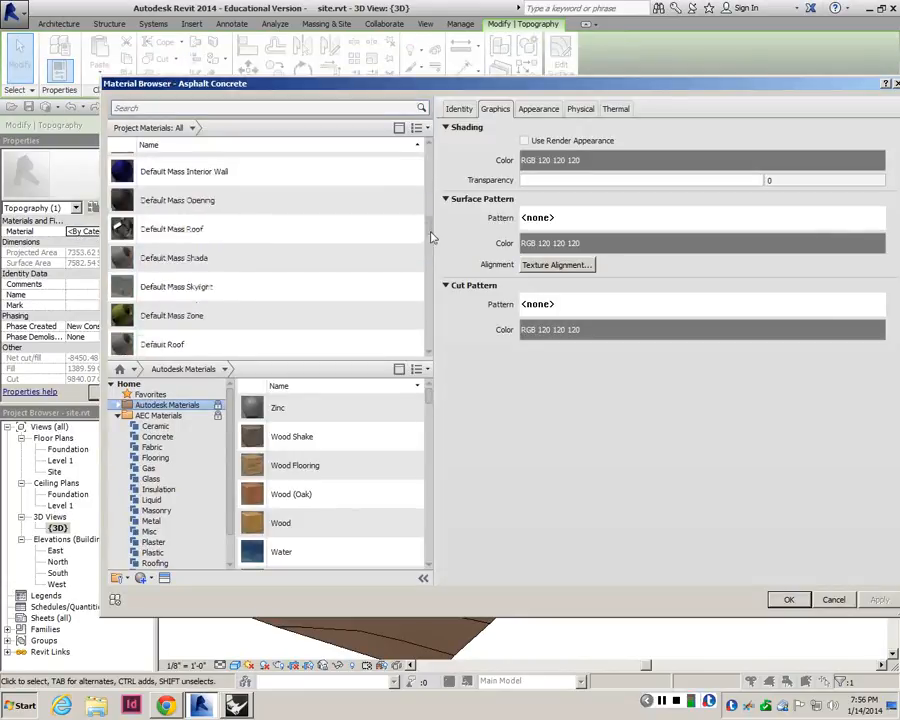
pyautogui.moveTo(432, 240); pyautogui.dragTo(432, 268)
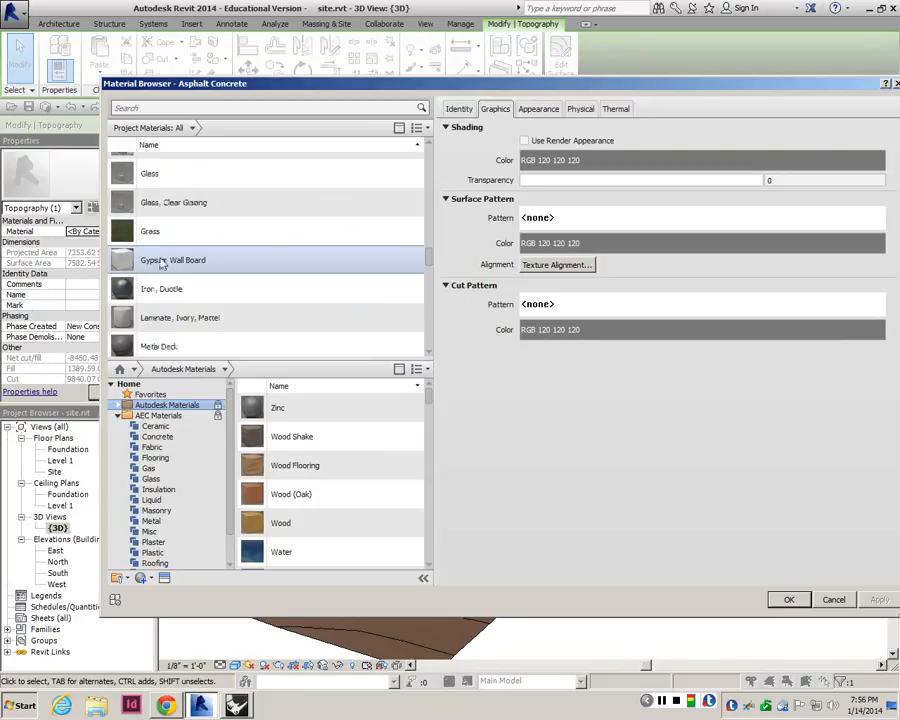
pyautogui.click(155, 231)
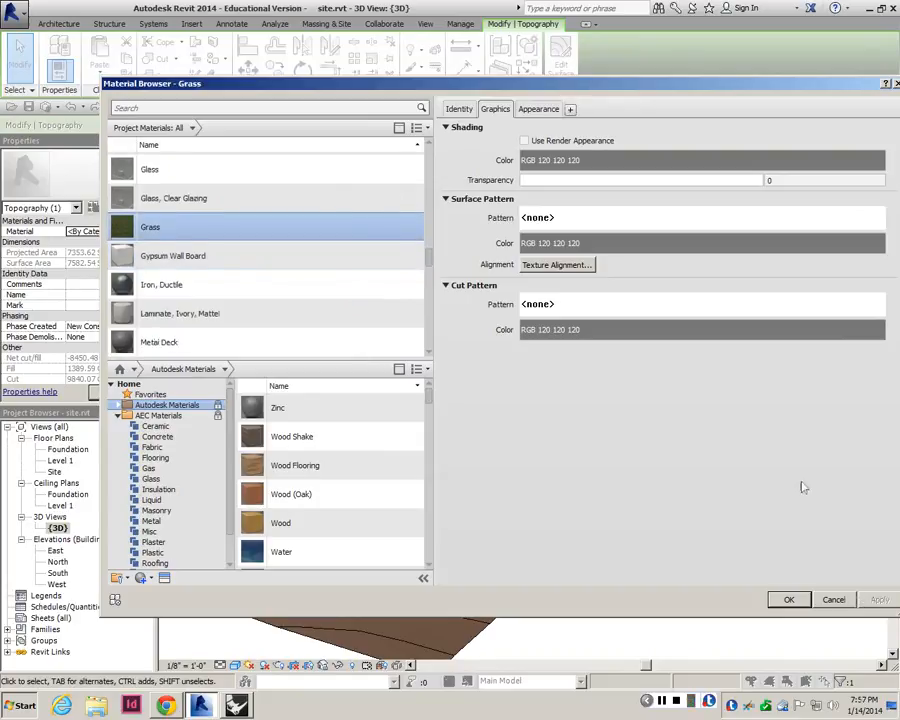
pyautogui.press('Return')
pyautogui.click(172, 236)
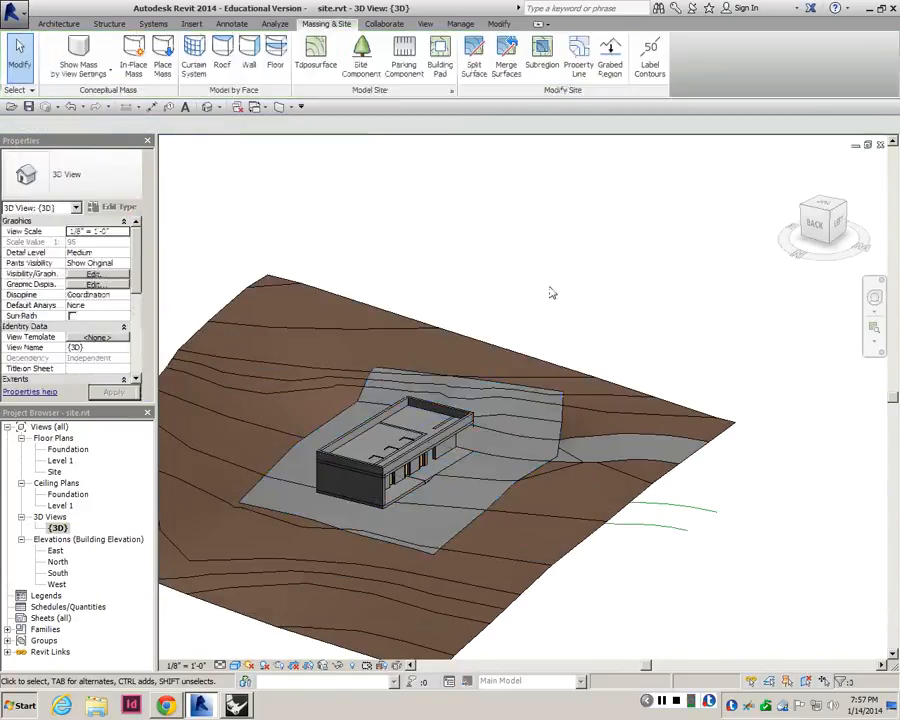
# - Check the material of the surface around the building and set the 3D view's visual style to Realistic
pyautogui.click(510, 416)
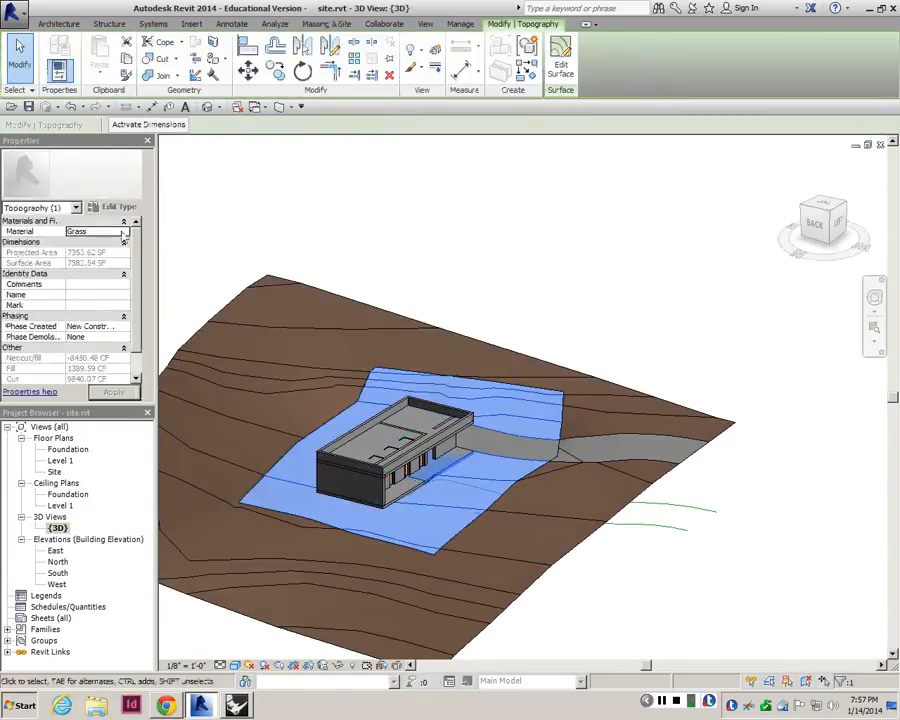
pyautogui.click(235, 666)
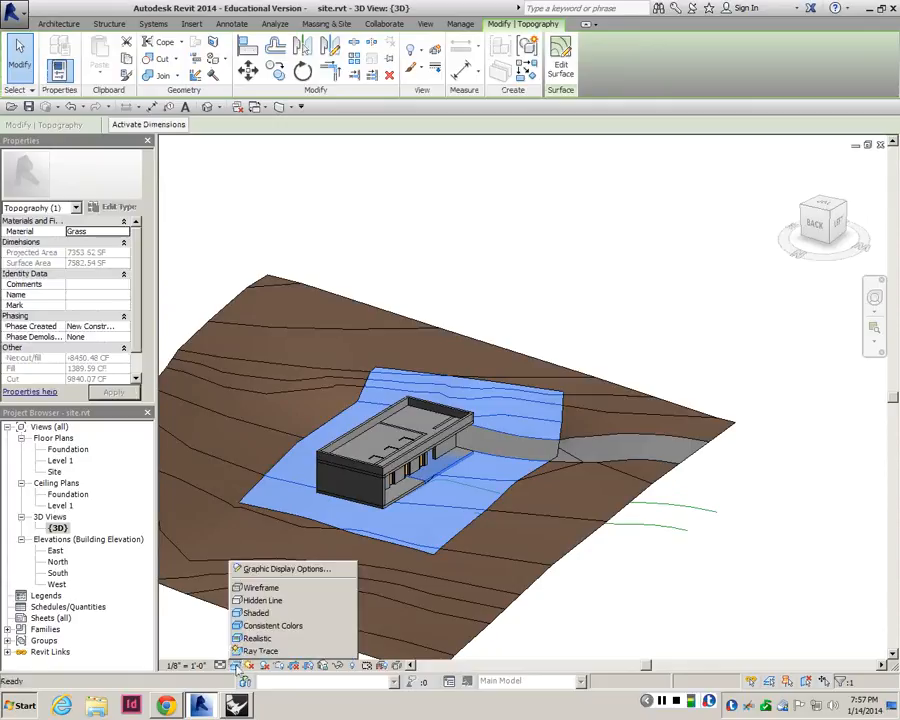
pyautogui.click(259, 639)
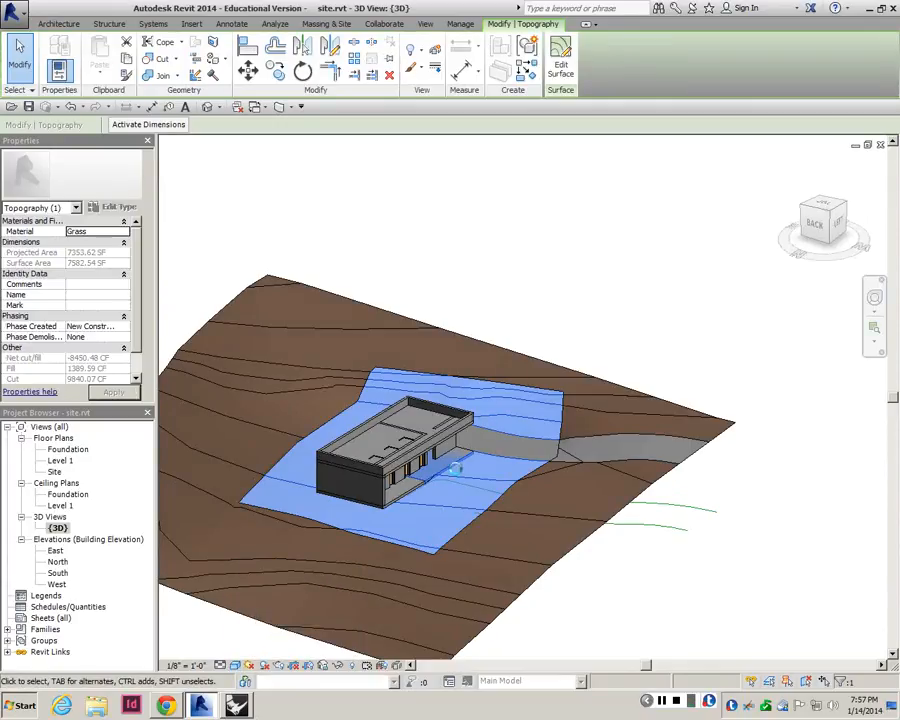
pyautogui.press('Escape')
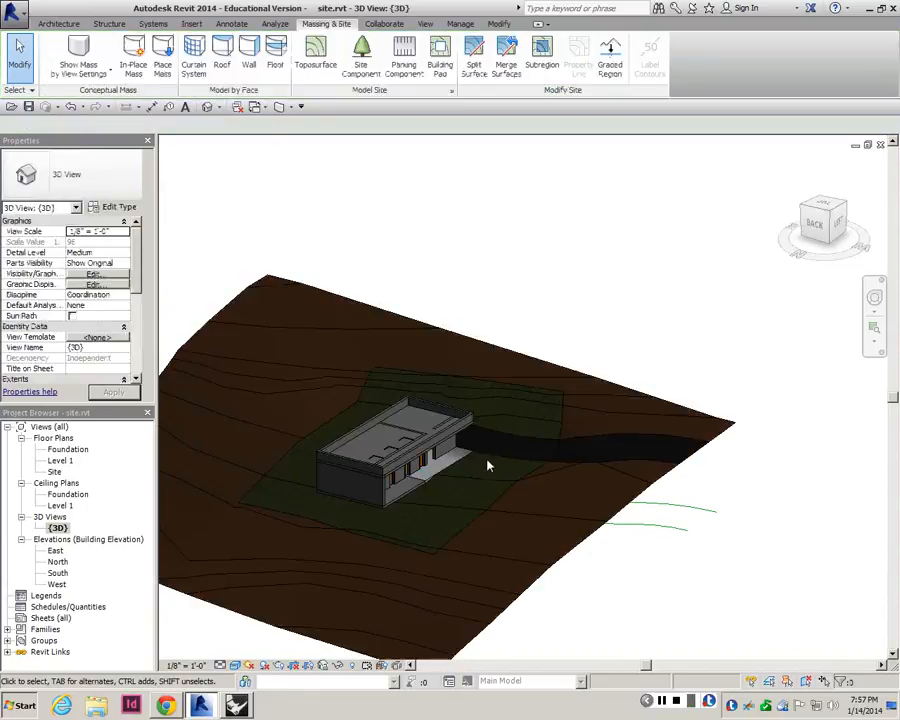
# - Switch the 3D view to Shaded and back to Realistic to compare the material display
pyautogui.click(249, 665)
pyautogui.click(257, 613)
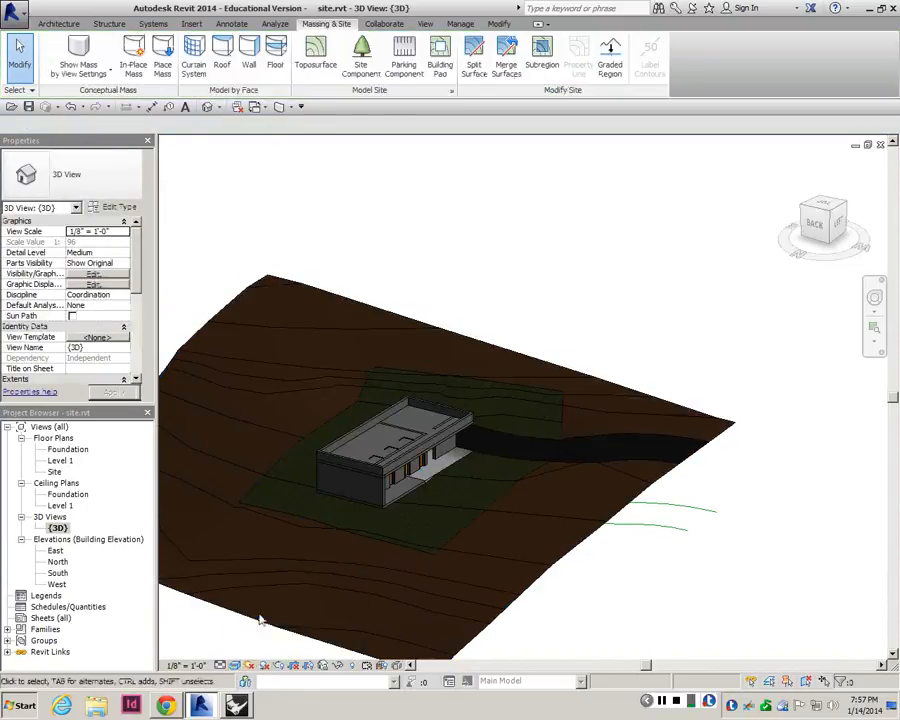
pyautogui.click(248, 665)
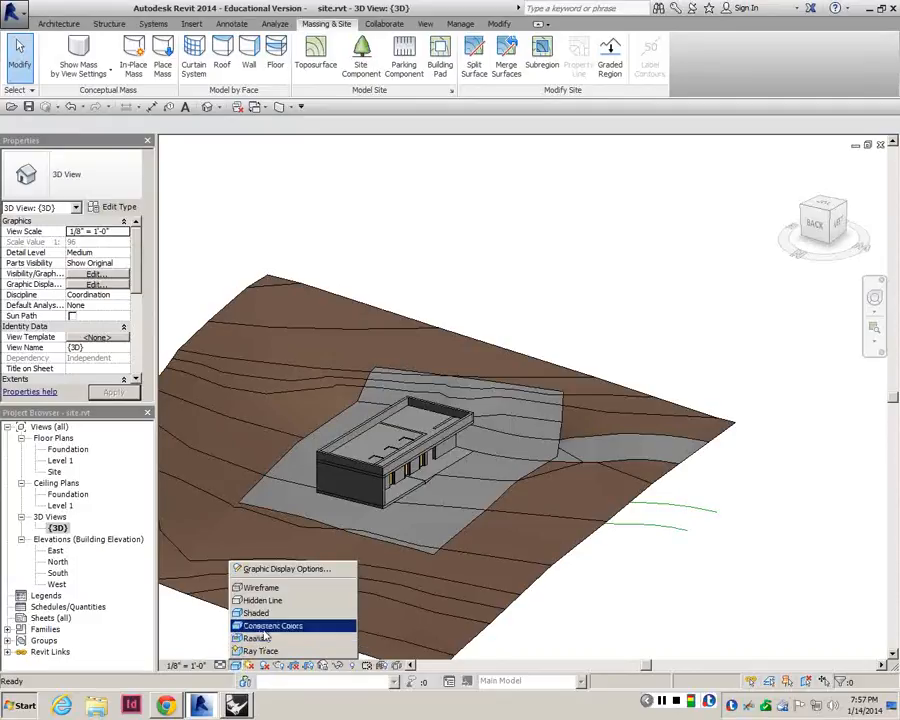
pyautogui.click(265, 638)
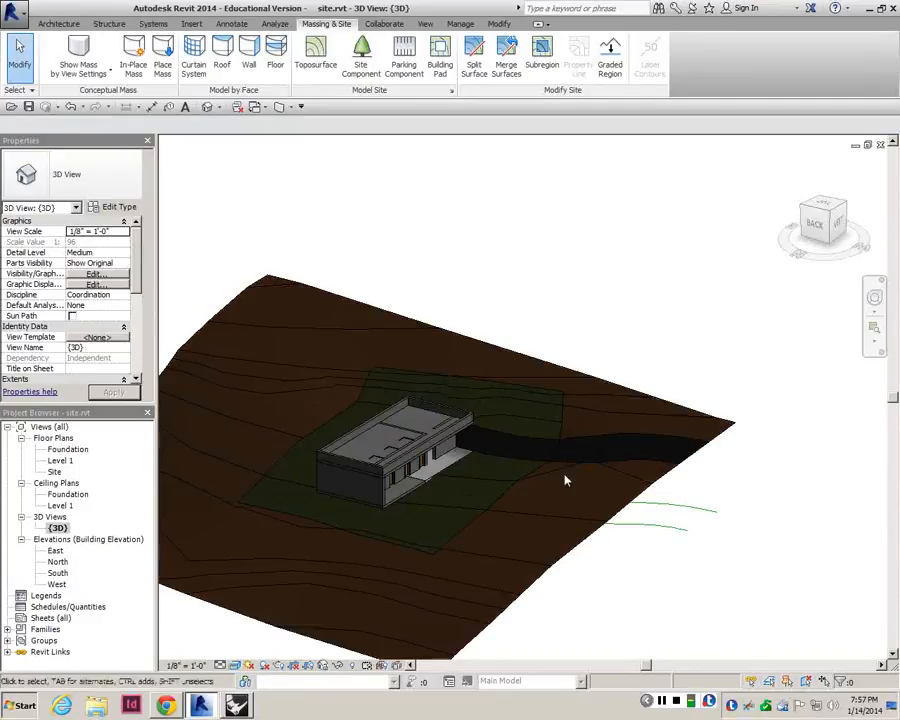
# - Set the building pad's height offset to -1' 0" from the Foundation level
pyautogui.keyDown('shift'); pyautogui.moveTo(551, 487); pyautogui.dragTo(401, 416, button='middle'); pyautogui.keyUp('shift')
pyautogui.scroll(3, 388, 458)
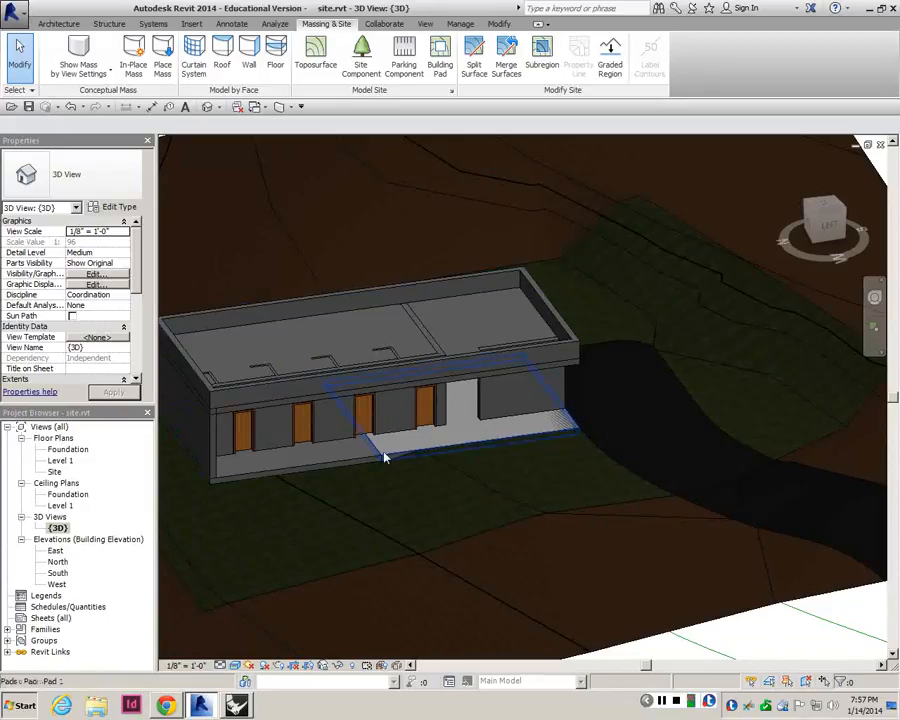
pyautogui.click(385, 458)
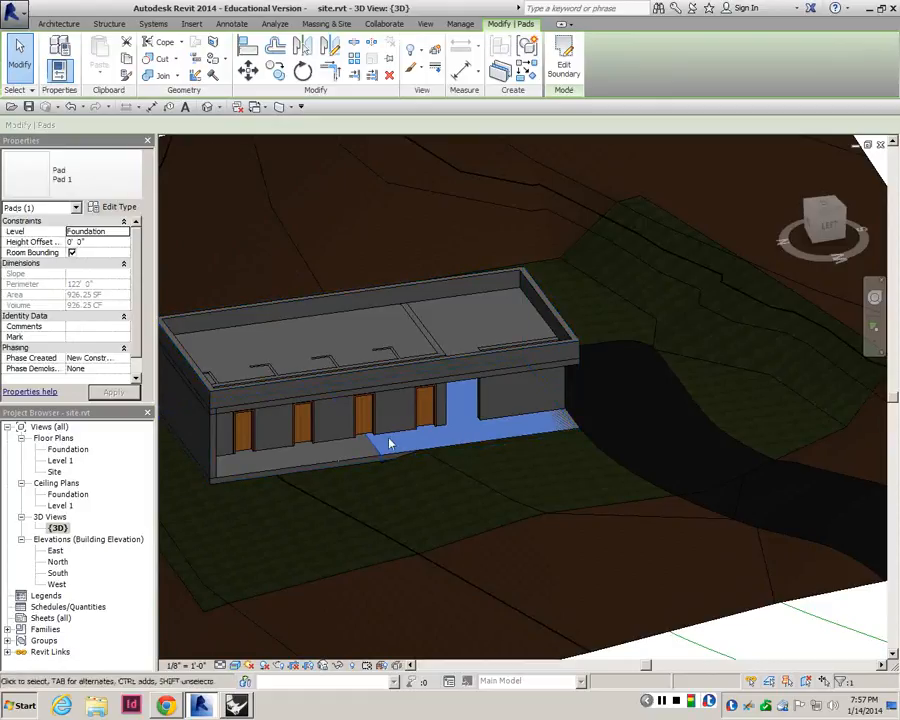
pyautogui.click(93, 243)
pyautogui.write('-1')
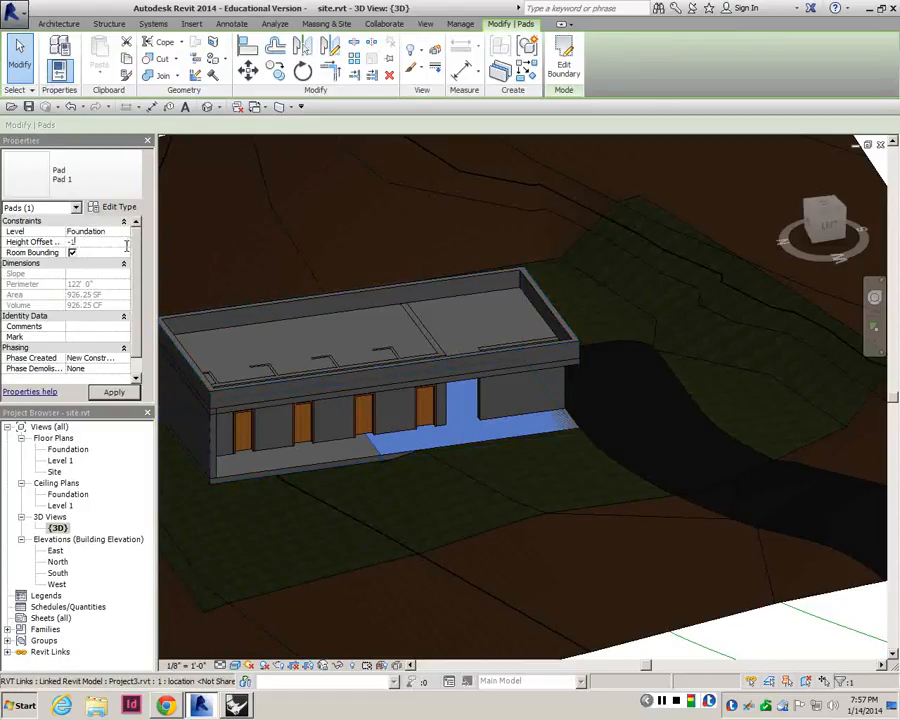
pyautogui.click(116, 392)
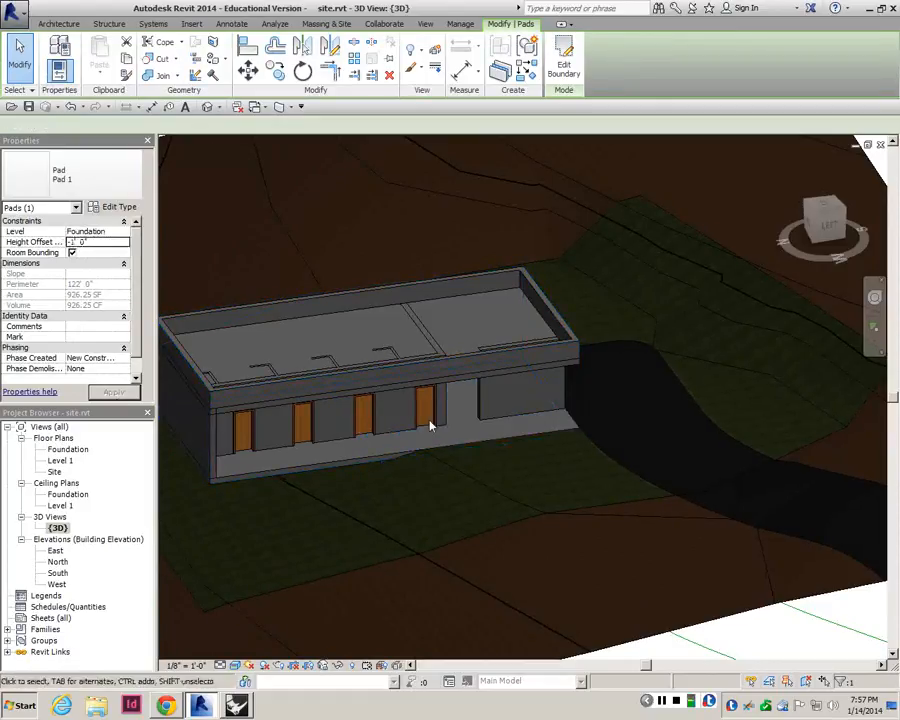
pyautogui.scroll(-1, 430, 428)
pyautogui.scroll(-2, 430, 428)
pyautogui.press('Escape')
pyautogui.rightClick(486, 361)
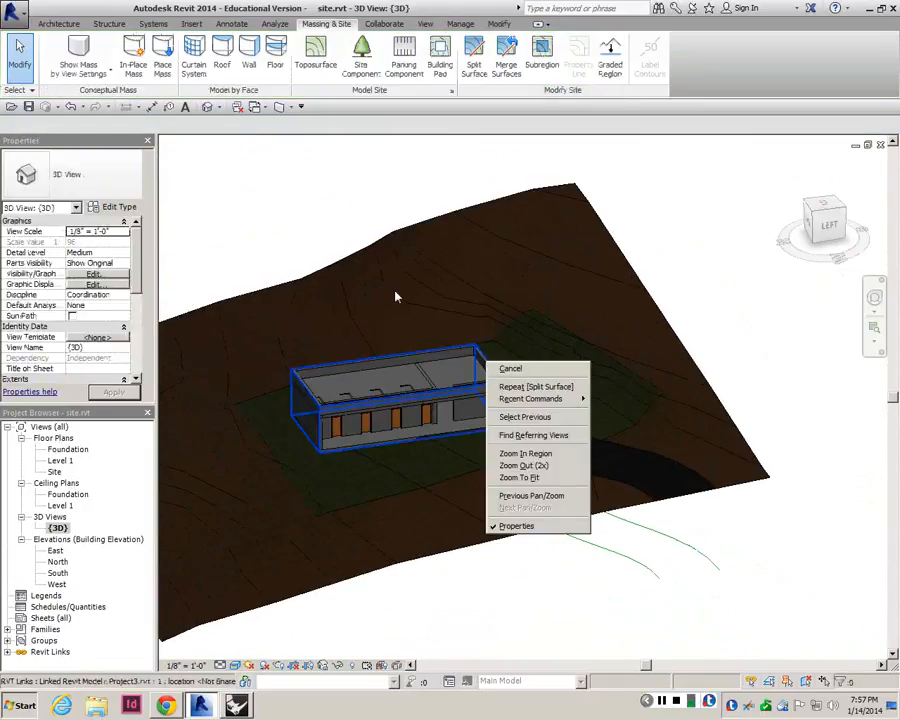
# - Examine the lowered building pad, the surrounding grass and the drive's junction with the building from several sides in 3D
pyautogui.keyDown('shift'); pyautogui.moveTo(374, 236); pyautogui.dragTo(480, 426, button='middle'); pyautogui.keyUp('shift')
pyautogui.scroll(3, 480, 426)
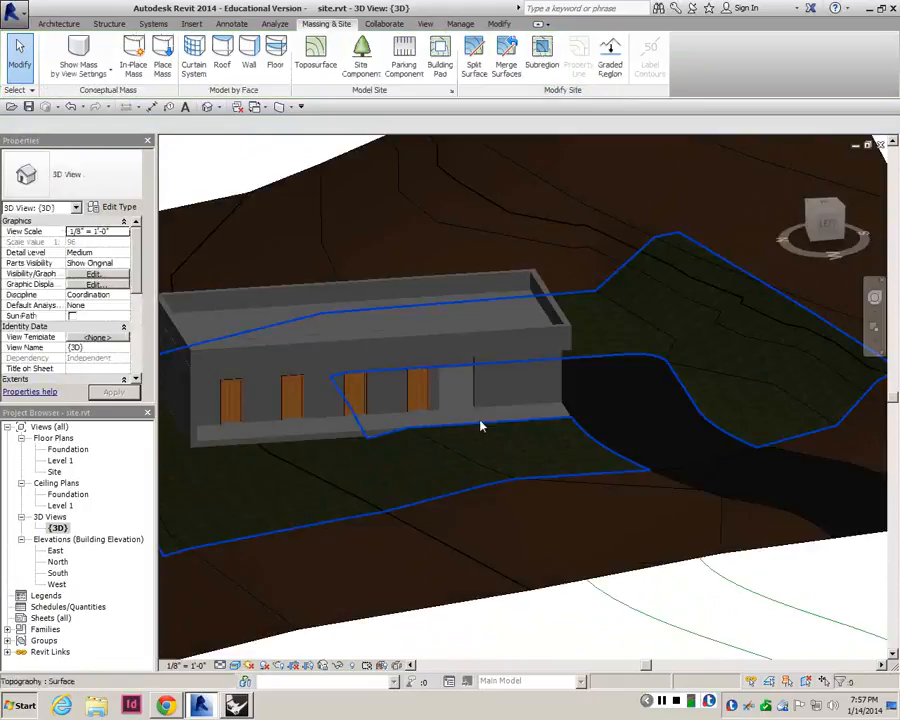
pyautogui.scroll(-3, 391, 424)
pyautogui.keyDown('shift'); pyautogui.moveTo(391, 424); pyautogui.dragTo(378, 506, button='middle'); pyautogui.keyUp('shift')
pyautogui.scroll(2, 630, 290)
pyautogui.keyDown('shift'); pyautogui.moveTo(675, 402); pyautogui.dragTo(508, 261, button='middle'); pyautogui.keyUp('shift')
pyautogui.scroll(-4, 558, 345)
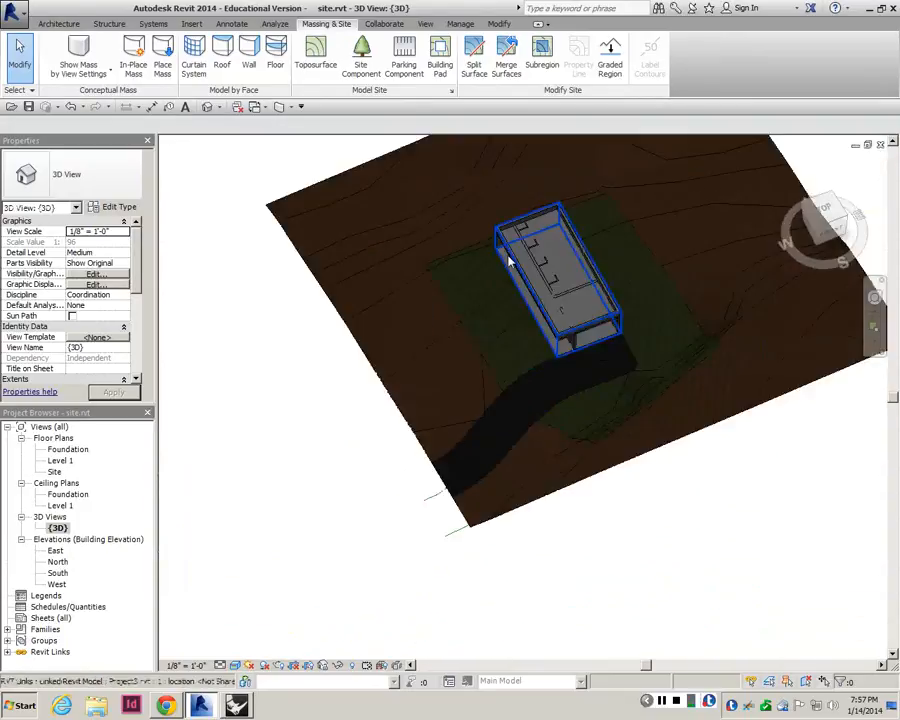
pyautogui.scroll(2, 512, 250)
pyautogui.keyDown('shift'); pyautogui.moveTo(492, 342); pyautogui.dragTo(470, 525, button='middle'); pyautogui.keyUp('shift')
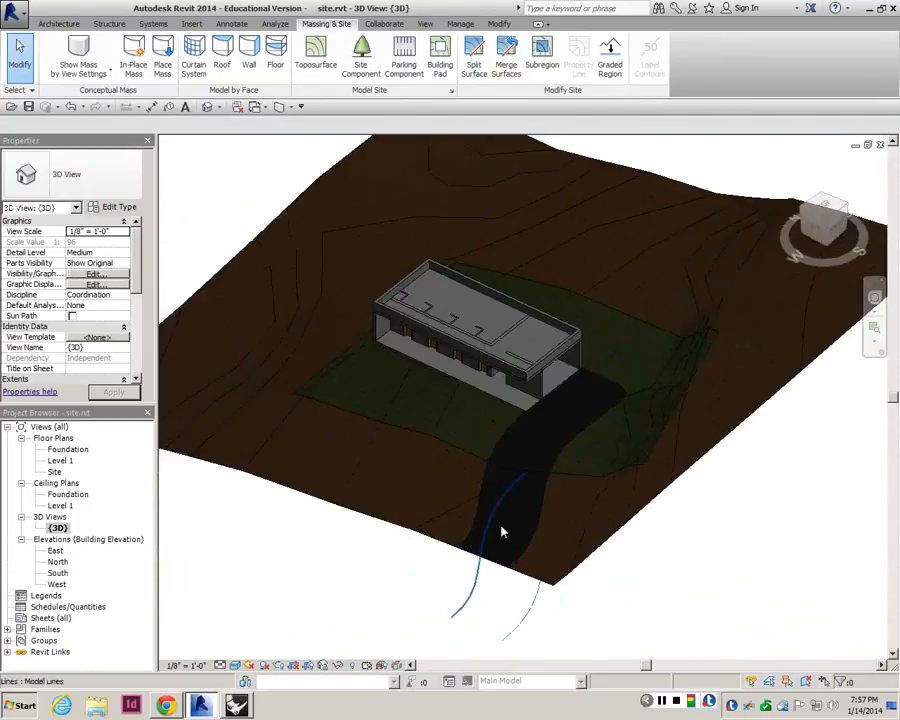
pyautogui.scroll(1, 546, 456)
pyautogui.keyDown('shift'); pyautogui.moveTo(546, 456); pyautogui.dragTo(601, 396, button='middle'); pyautogui.keyUp('shift')
pyautogui.scroll(2, 502, 412)
pyautogui.keyDown('shift'); pyautogui.moveTo(502, 412); pyautogui.dragTo(437, 467, button='middle'); pyautogui.keyUp('shift')
pyautogui.keyDown('shift'); pyautogui.moveTo(536, 466); pyautogui.dragTo(450, 494, button='middle'); pyautogui.keyUp('shift')
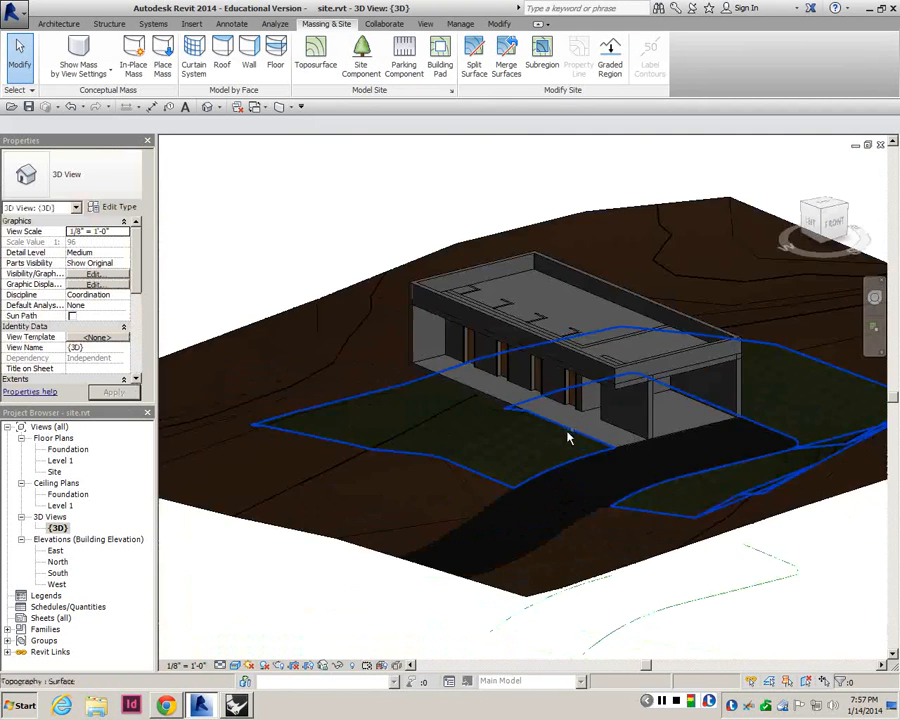
pyautogui.keyDown('shift'); pyautogui.moveTo(568, 434); pyautogui.dragTo(518, 497, button='middle'); pyautogui.keyUp('shift')
pyautogui.scroll(2, 517, 497)
pyautogui.keyDown('shift'); pyautogui.moveTo(422, 392); pyautogui.dragTo(615, 460, button='middle'); pyautogui.keyUp('shift')
pyautogui.keyDown('shift'); pyautogui.moveTo(615, 460); pyautogui.dragTo(614, 517, button='middle'); pyautogui.keyUp('shift')
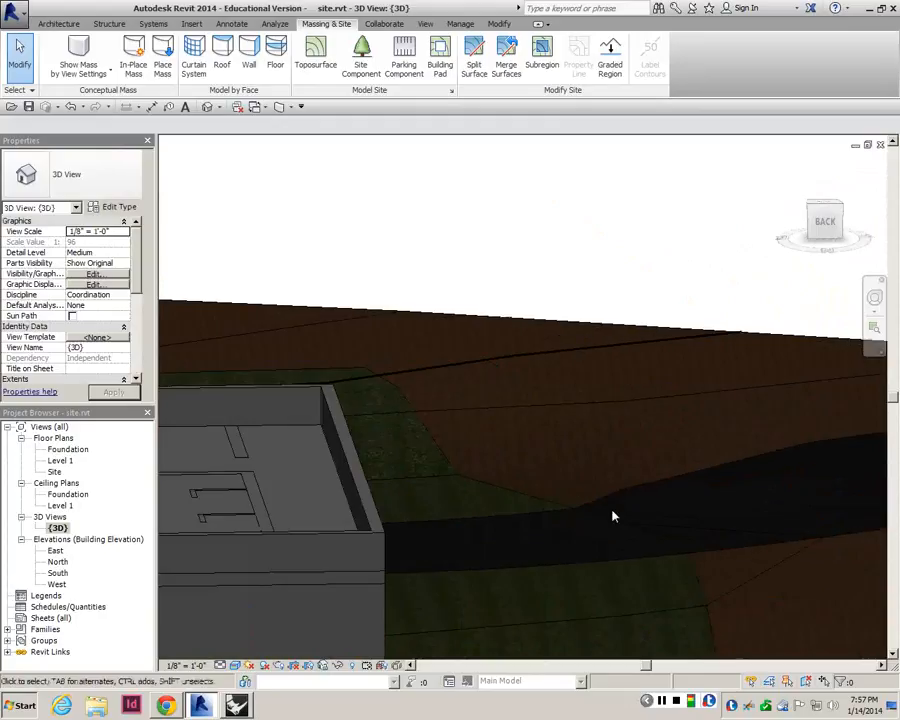
pyautogui.scroll(-2, 610, 498)
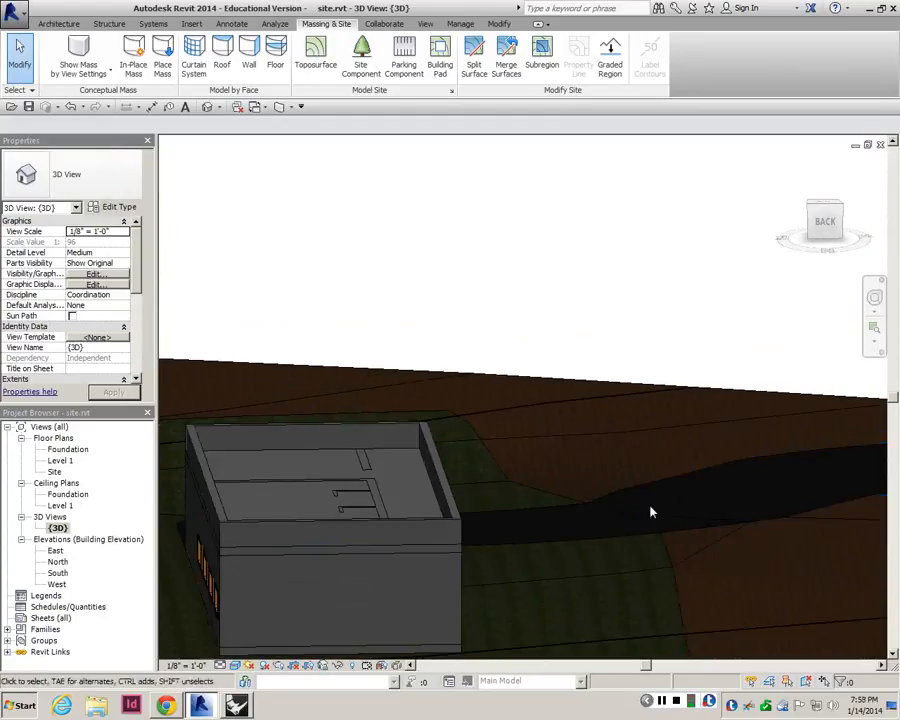
pyautogui.scroll(-2, 620, 462)
pyautogui.scroll(2, 593, 460)
pyautogui.scroll(2, 756, 496)
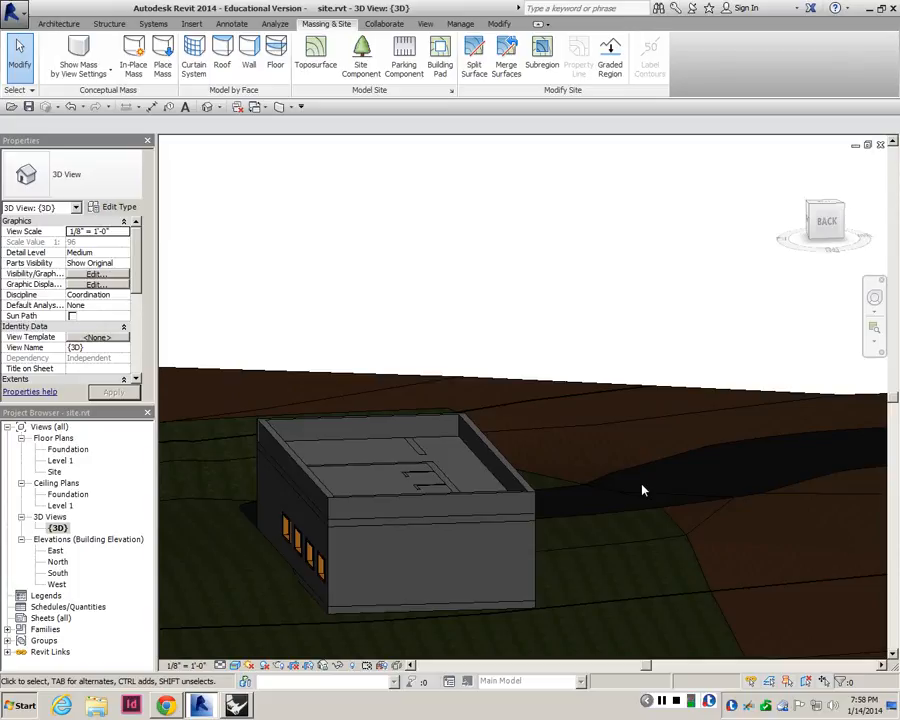
# - Try to set all points of the drive's outer section to an elevation of 24' 0" by editing its surface
pyautogui.keyDown('shift'); pyautogui.moveTo(565, 503); pyautogui.dragTo(621, 325, button='middle'); pyautogui.keyUp('shift')
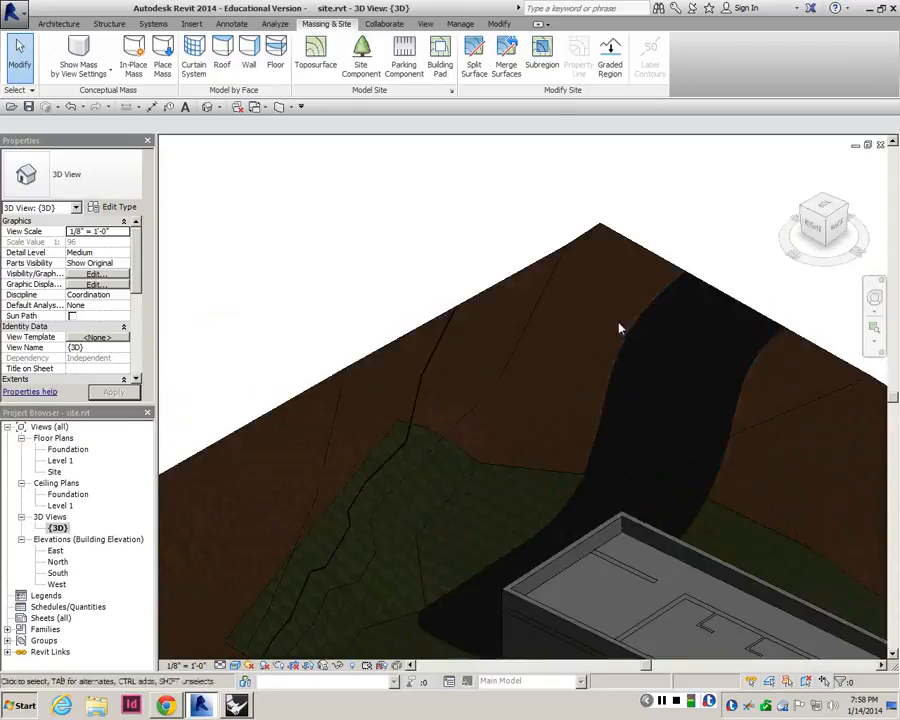
pyautogui.click(600, 234)
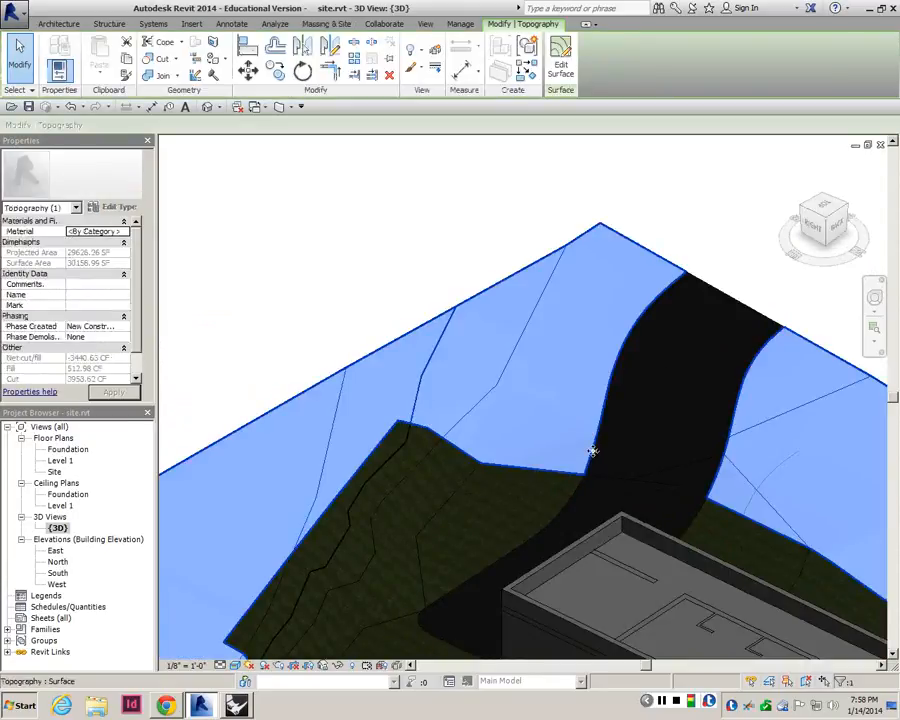
pyautogui.press('Escape')
pyautogui.keyDown('shift'); pyautogui.moveTo(663, 476); pyautogui.dragTo(457, 490, button='middle'); pyautogui.keyUp('shift')
pyautogui.doubleClick(465, 450)
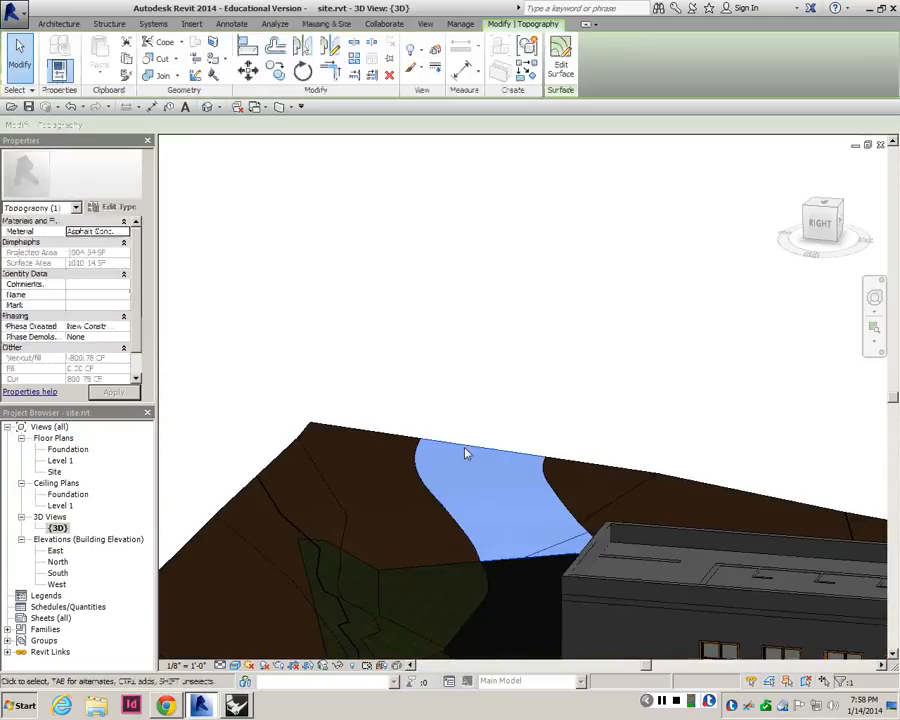
pyautogui.moveTo(406, 396); pyautogui.dragTo(510, 597)
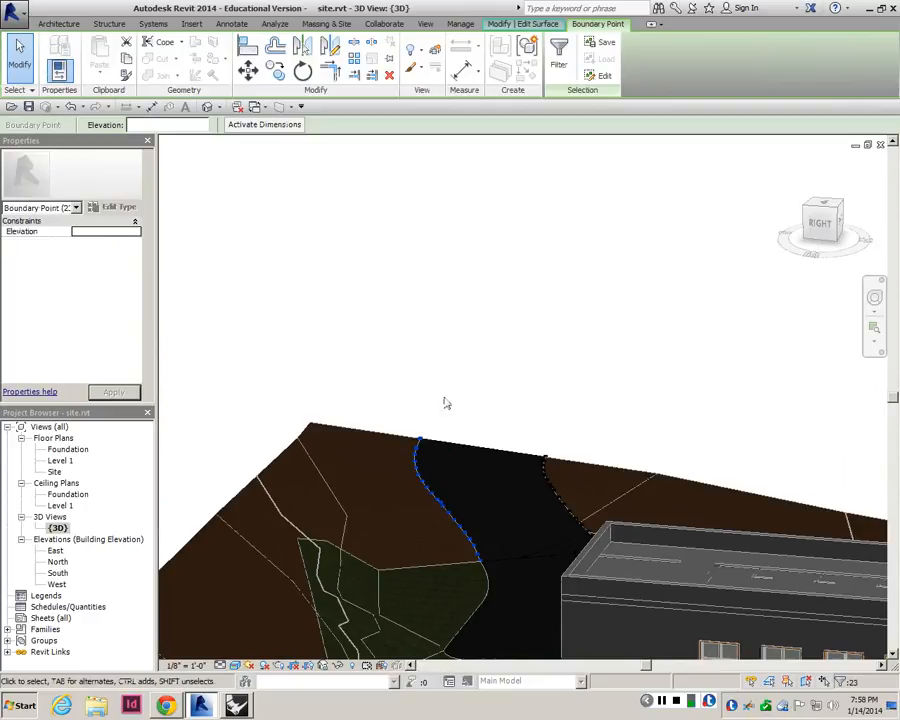
pyautogui.click(477, 390)
pyautogui.keyDown('shift'); pyautogui.moveTo(466, 487); pyautogui.dragTo(353, 287, button='middle'); pyautogui.keyUp('shift')
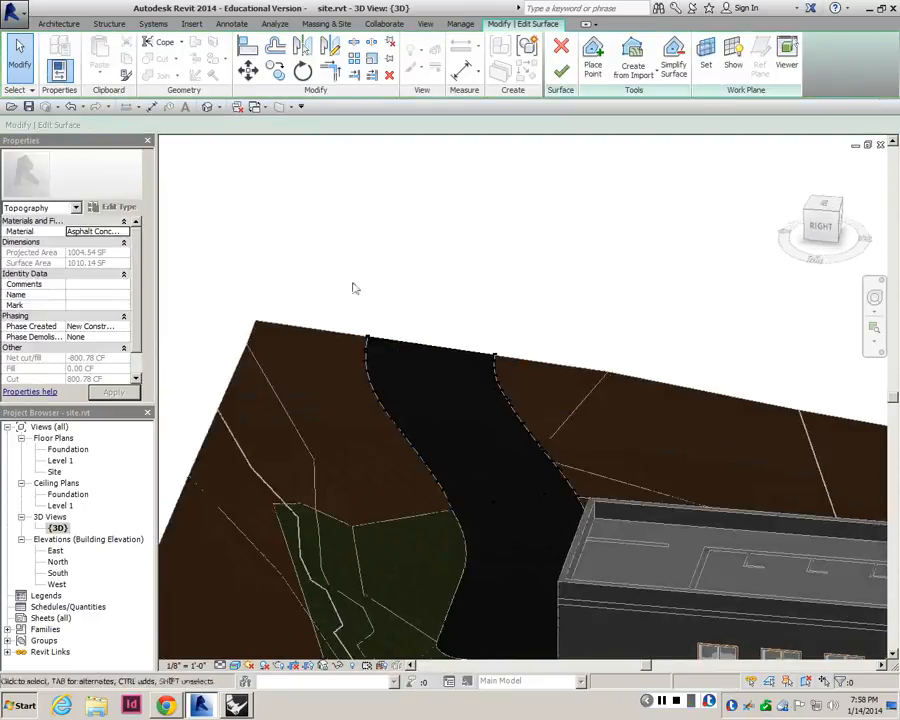
pyautogui.moveTo(586, 530); pyautogui.dragTo(586, 528)
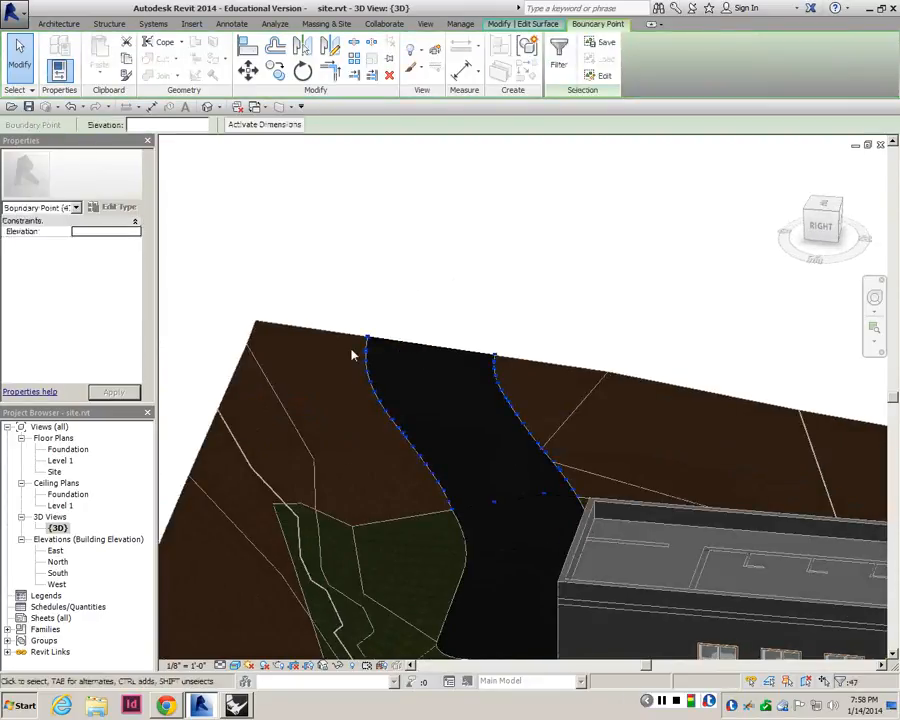
pyautogui.write('24')
pyautogui.press('Return')
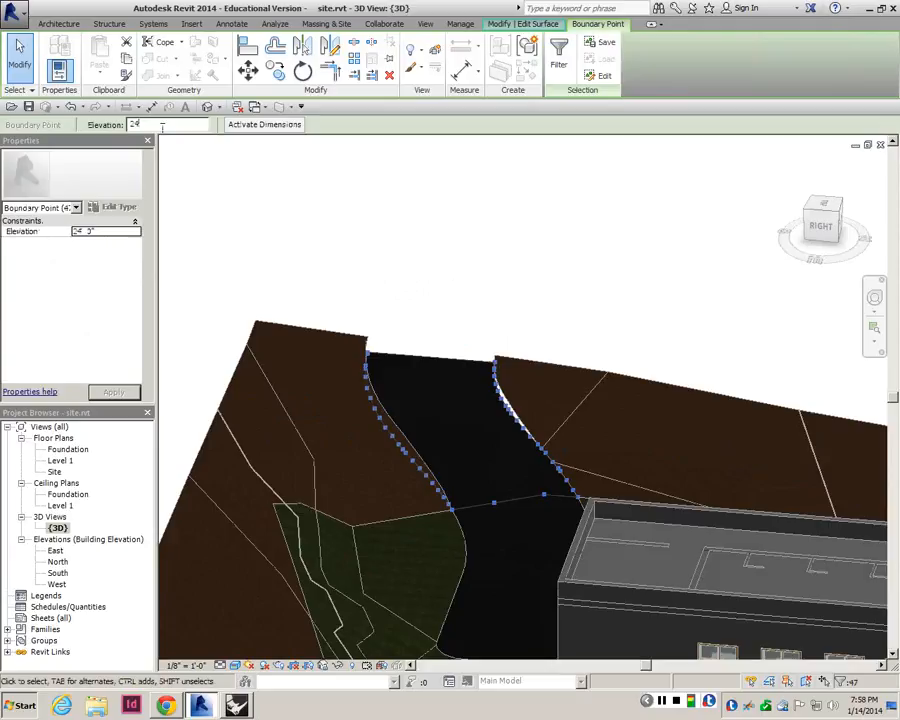
# - Inspect the drive's edges against the surrounding terrain, and discard the surface edit of the drive's outer section
pyautogui.keyDown('shift'); pyautogui.moveTo(552, 397); pyautogui.dragTo(354, 428, button='middle'); pyautogui.keyUp('shift')
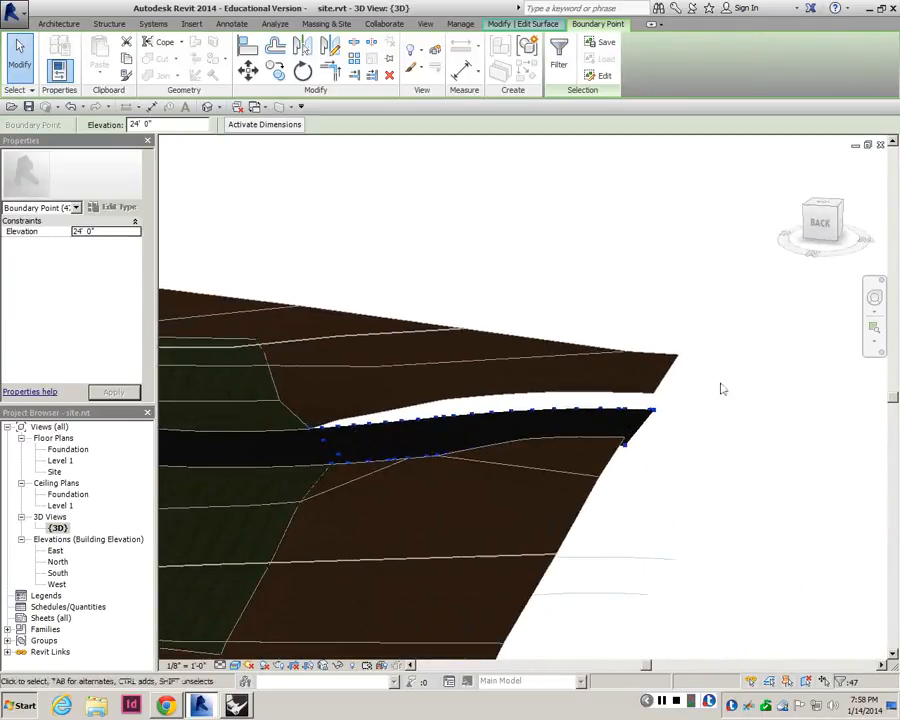
pyautogui.keyDown('shift'); pyautogui.moveTo(443, 420); pyautogui.dragTo(580, 485, button='middle'); pyautogui.keyUp('shift')
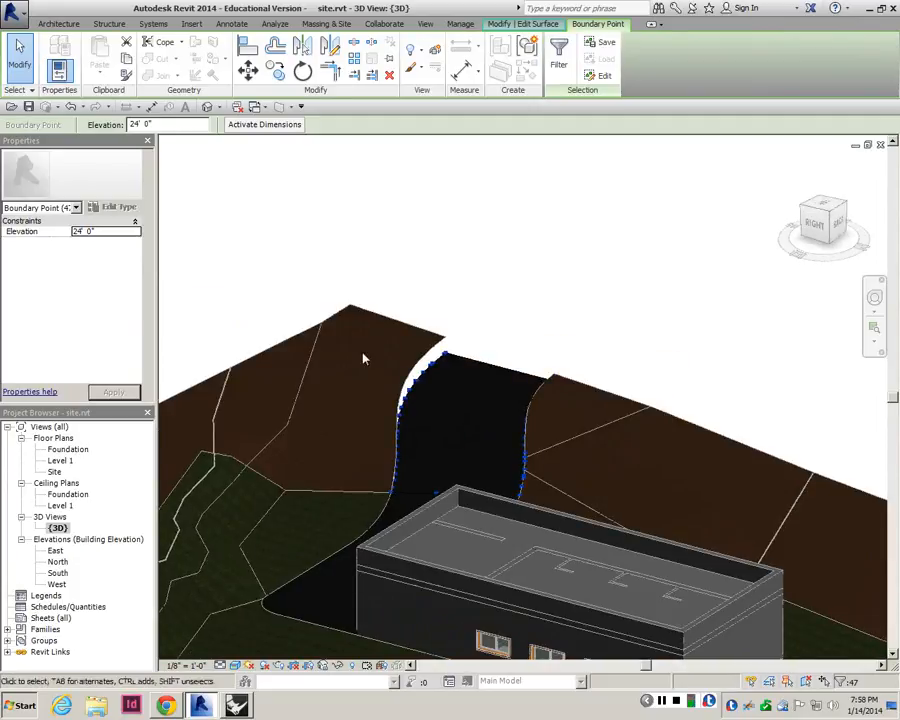
pyautogui.click(531, 334)
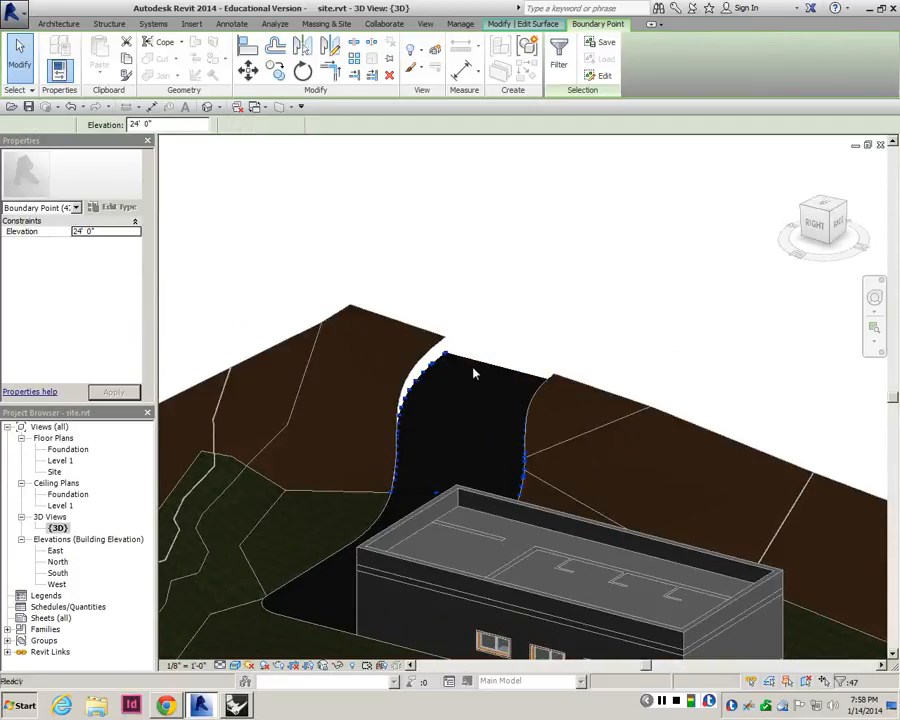
pyautogui.click(561, 46)
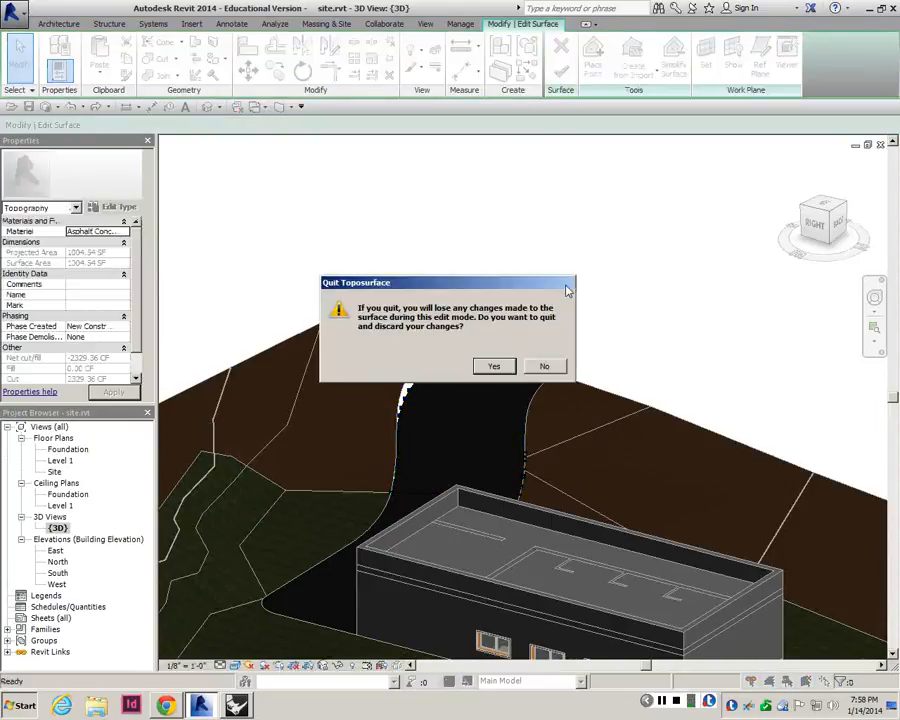
pyautogui.click(496, 367)
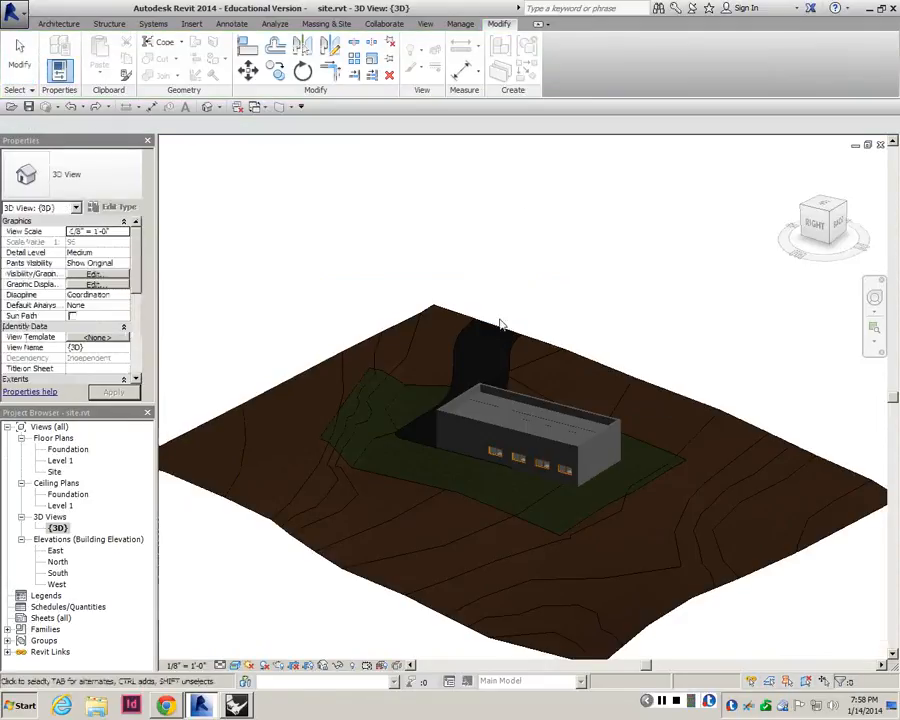
# - Examine the whole site, including the building, pad and drive, from around and above in 3D
pyautogui.keyDown('shift'); pyautogui.moveTo(510, 357); pyautogui.dragTo(462, 472, button='middle'); pyautogui.keyUp('shift')
pyautogui.scroll(-4, 378, 259)
pyautogui.keyDown('shift'); pyautogui.moveTo(508, 395); pyautogui.dragTo(382, 279, button='middle'); pyautogui.keyUp('shift')
pyautogui.scroll(1, 374, 262)
pyautogui.scroll(-1, 372, 262)
pyautogui.scroll(2, 381, 275)
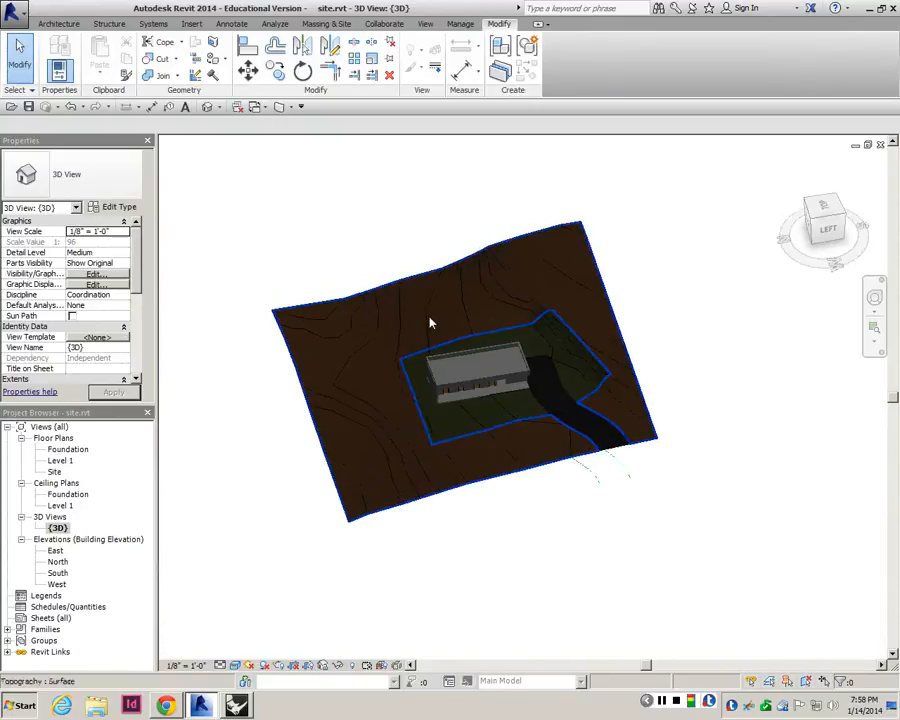
pyautogui.scroll(2, 486, 328)
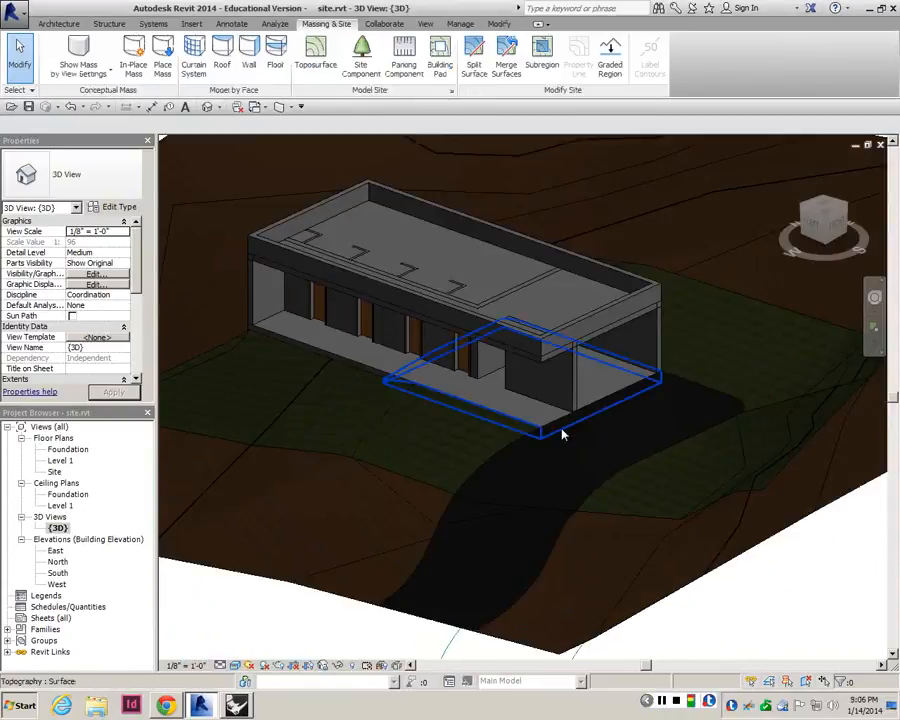
pyautogui.keyDown('shift'); pyautogui.moveTo(394, 301); pyautogui.dragTo(623, 298, button='middle'); pyautogui.keyUp('shift')
pyautogui.scroll(-3, 580, 250)
pyautogui.scroll(3, 520, 250)
# - Select the outer topography surface and open it for surface editing in the Site floor plan
pyautogui.click(488, 261)
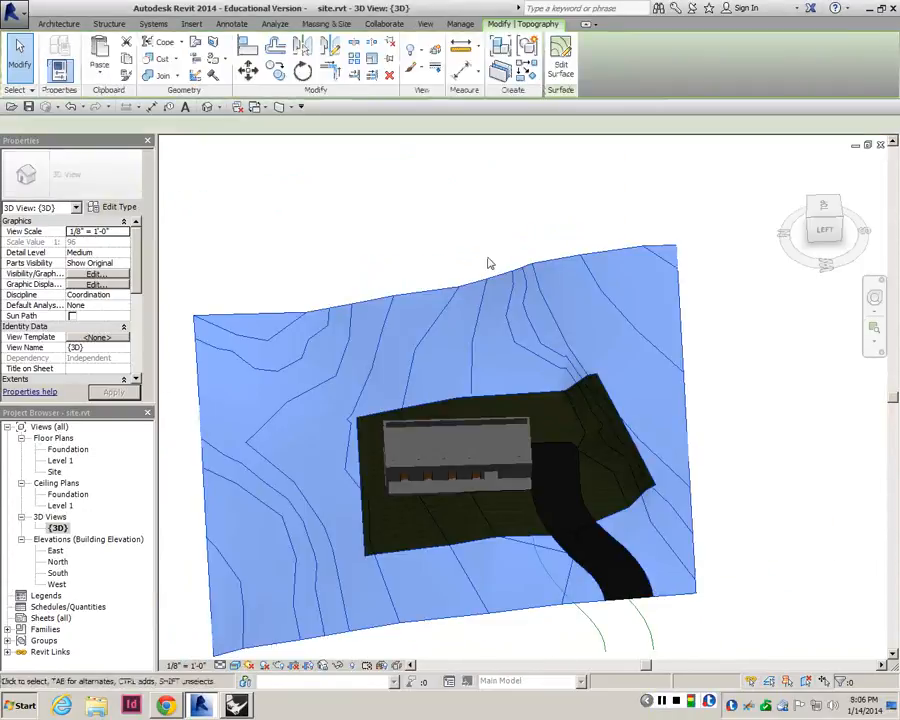
pyautogui.click(54, 471)
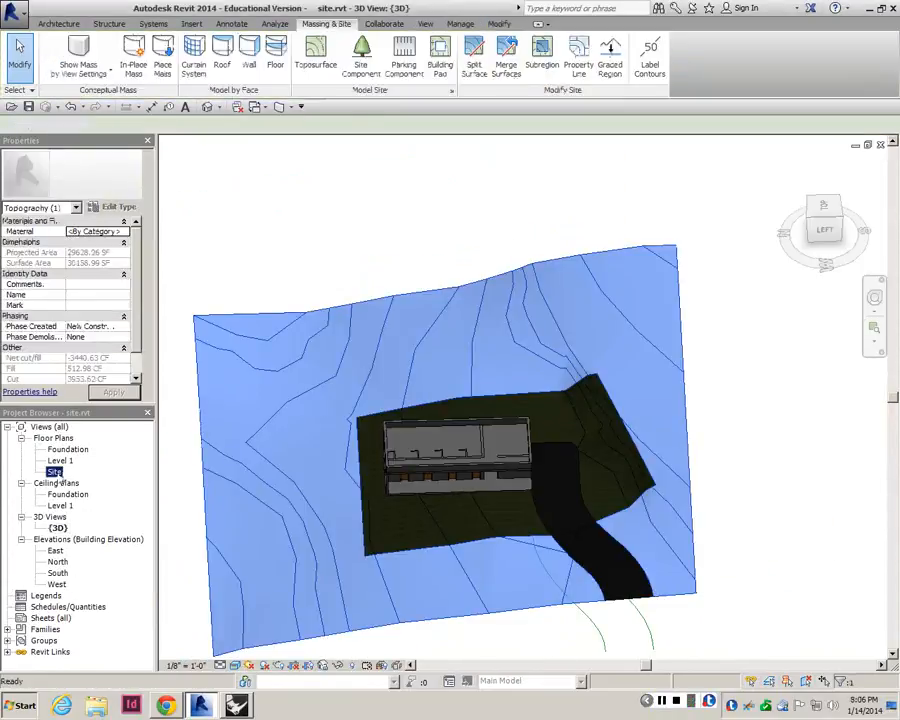
pyautogui.doubleClick(54, 471)
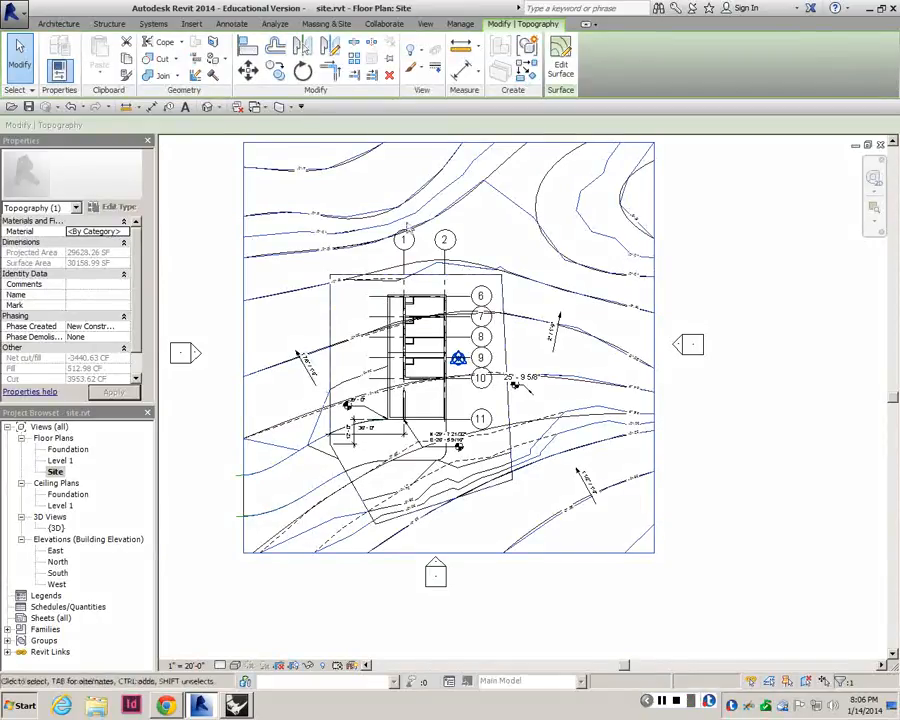
pyautogui.click(560, 62)
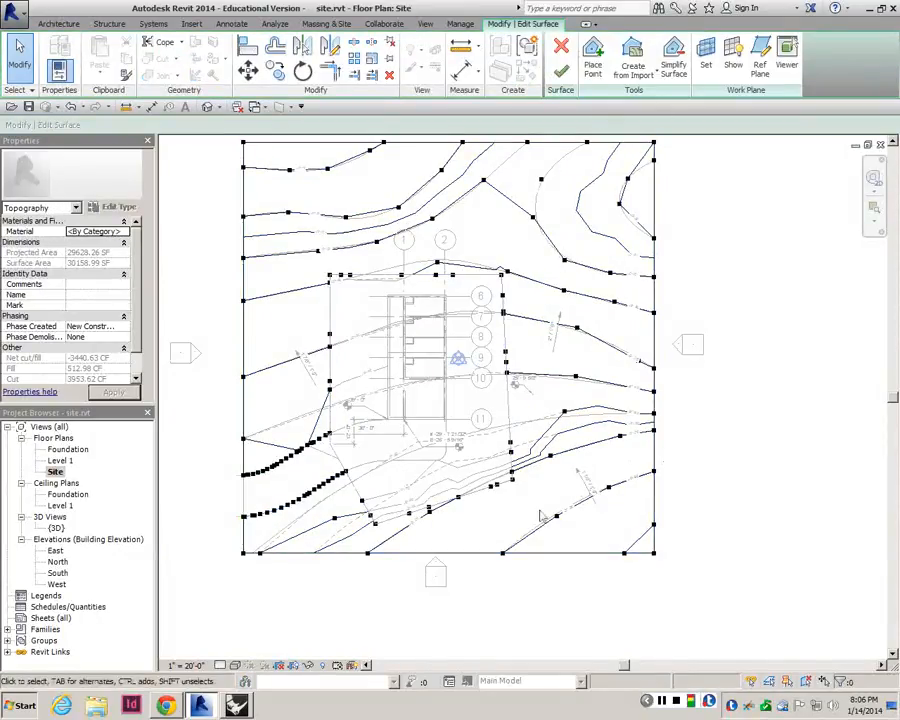
pyautogui.scroll(1, 585, 535)
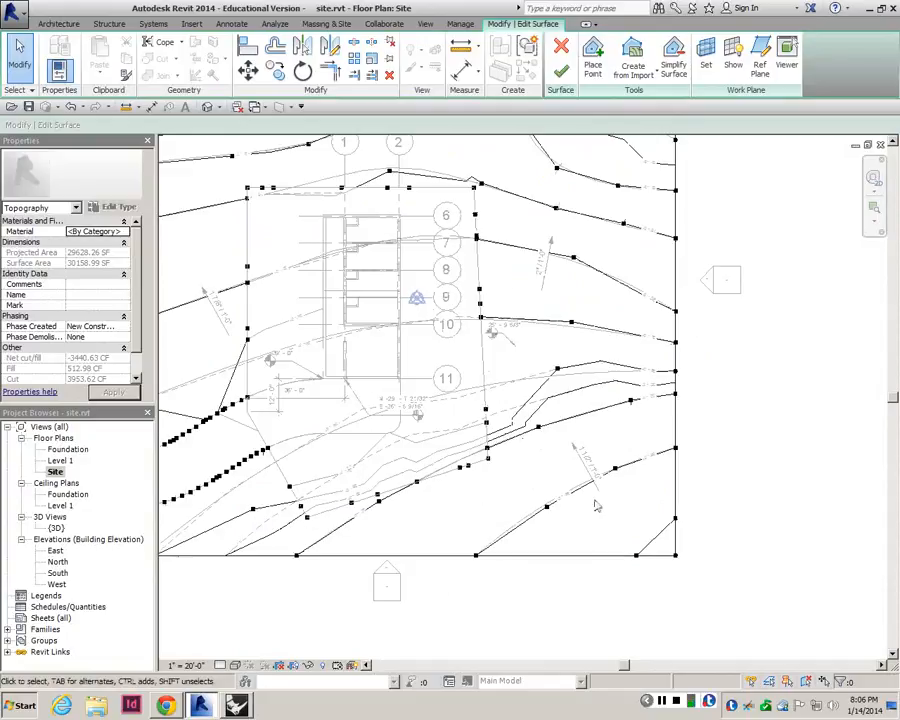
# - Check an interior point on the 36' contour and place a new elevation point on the building side of that contour
pyautogui.click(546, 508)
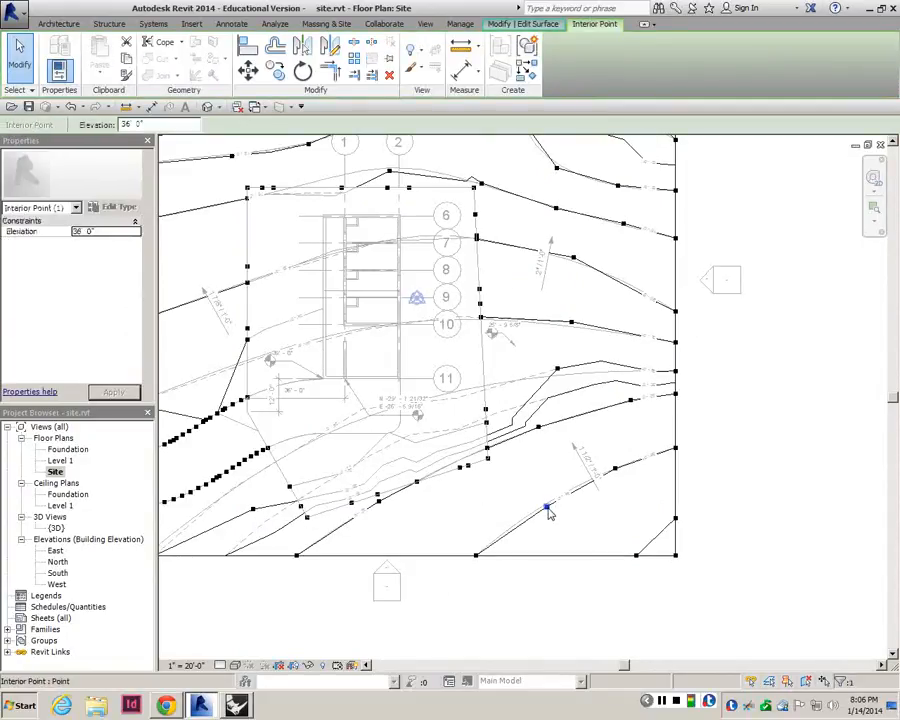
pyautogui.click(548, 25)
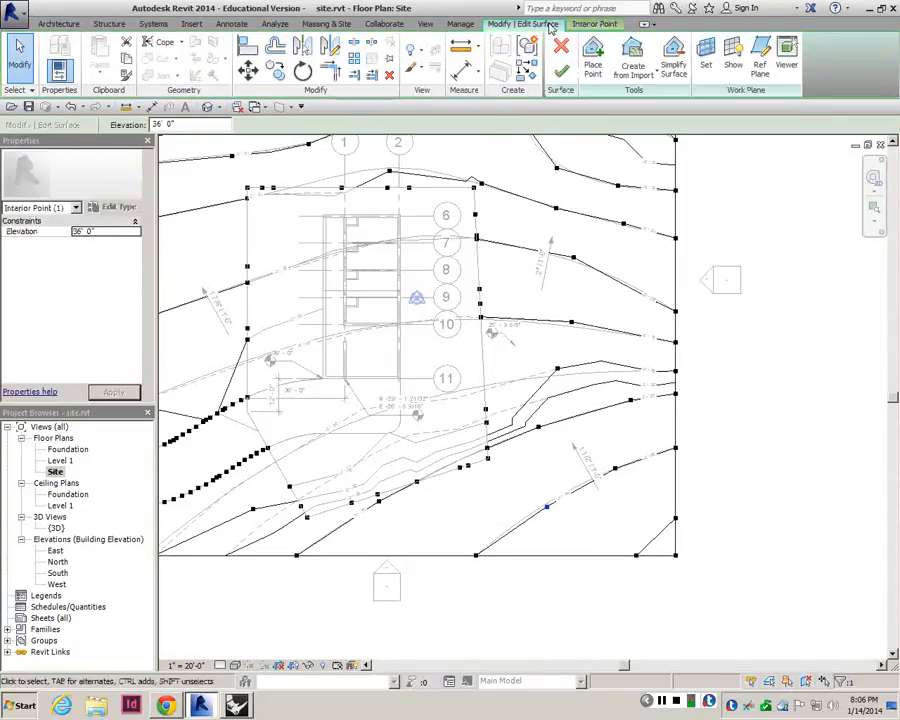
pyautogui.click(593, 60)
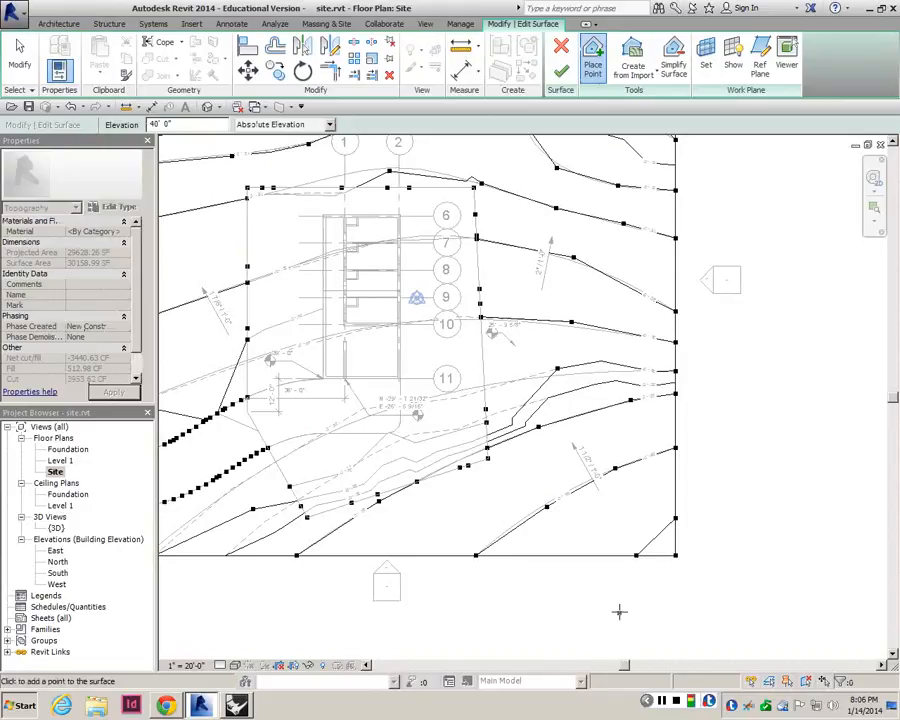
pyautogui.press('Escape')
pyautogui.click(591, 58)
pyautogui.click(179, 124)
pyautogui.write('18')
pyautogui.press('Return')
pyautogui.click(28, 106)
pyautogui.click(560, 475)
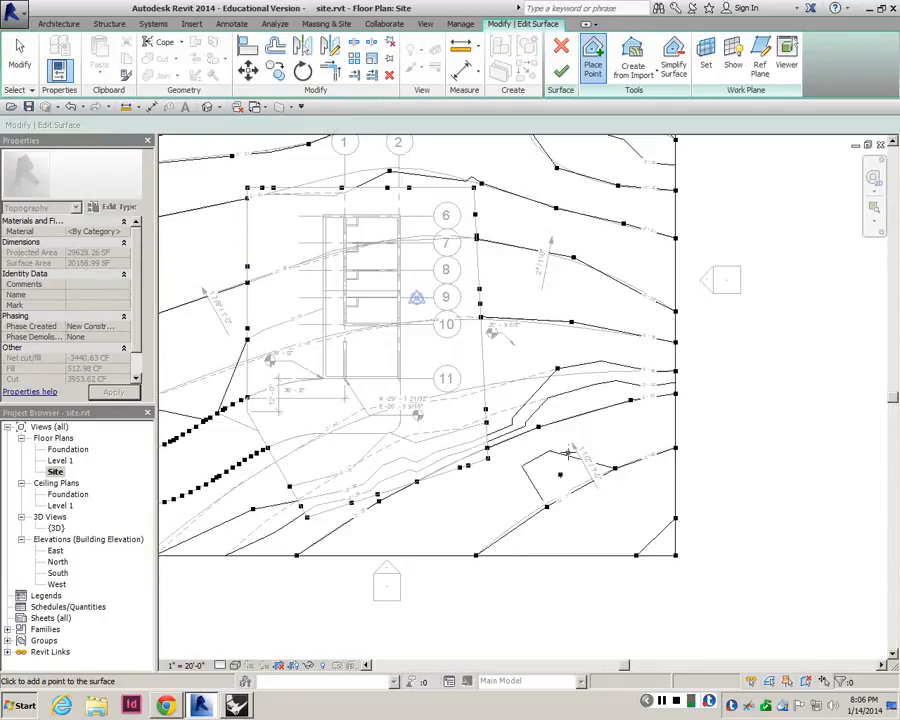
# - Place further 40' elevation points in an arc beside the new point near the site's southeast corner, discarding the last one that crosses the 36' contour
pyautogui.click(568, 450)
pyautogui.click(589, 444)
pyautogui.click(604, 464)
pyautogui.click(606, 488)
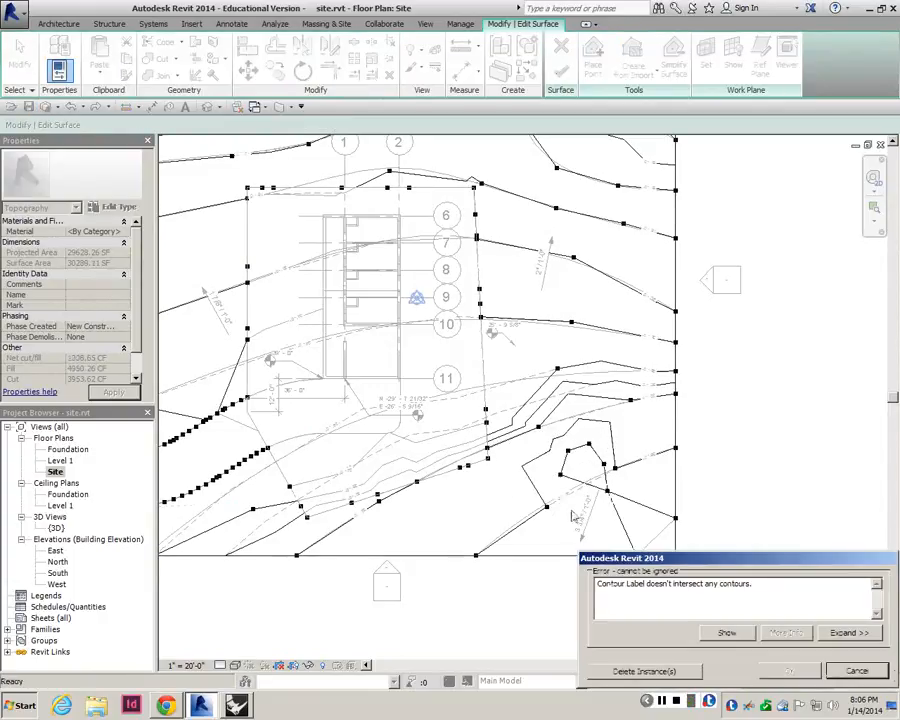
pyautogui.hotkey('ctrl', 'z')
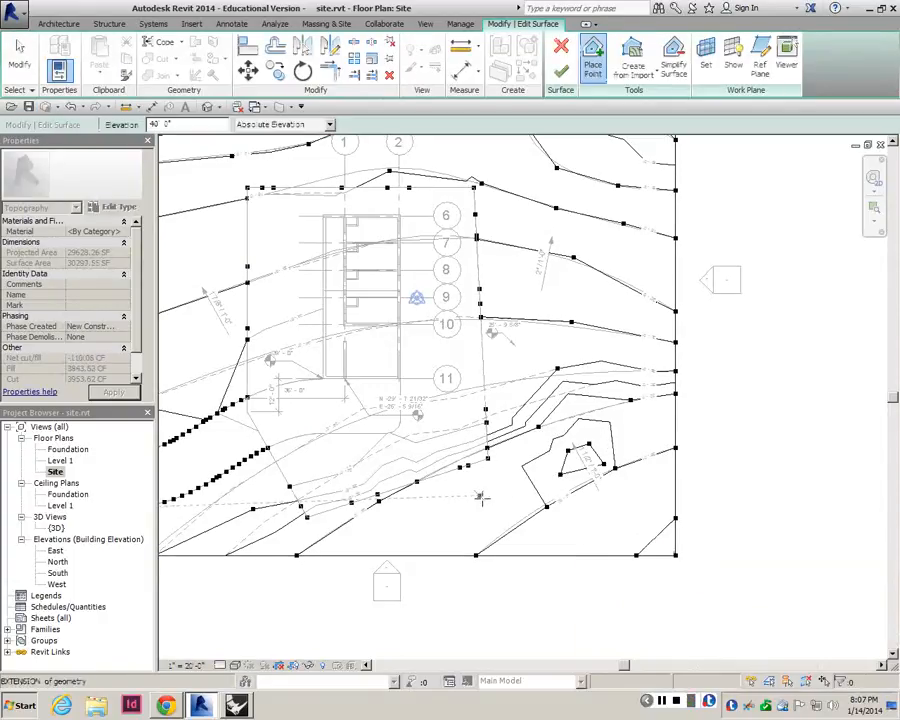
# - Add three 40' elevation points near the middle of the south edge and one near the southeast corner, and finish the surface edit
pyautogui.click(482, 507)
pyautogui.click(442, 517)
pyautogui.click(485, 531)
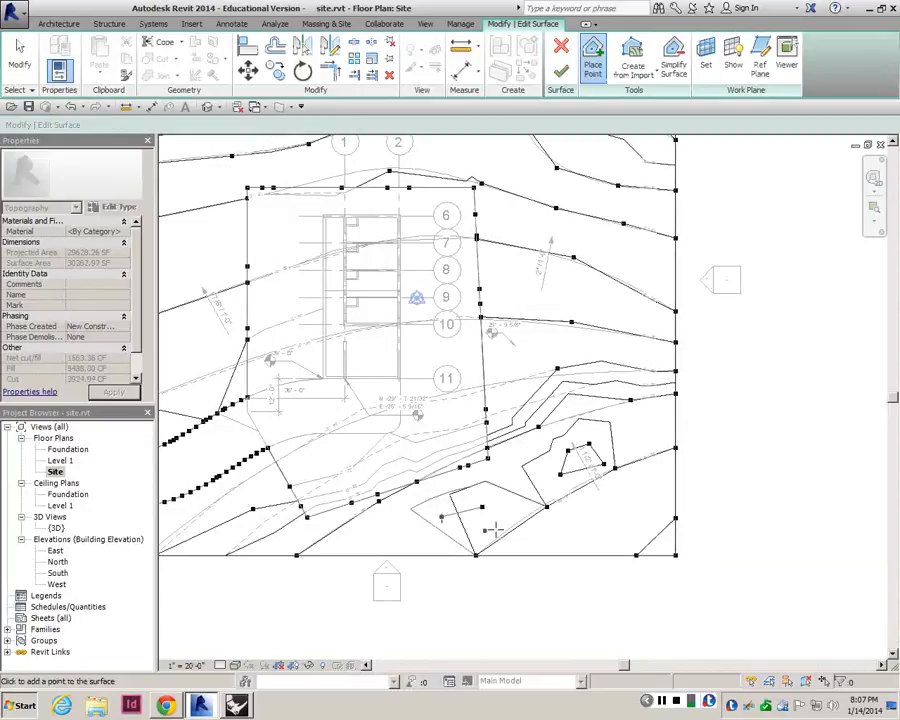
pyautogui.click(641, 490)
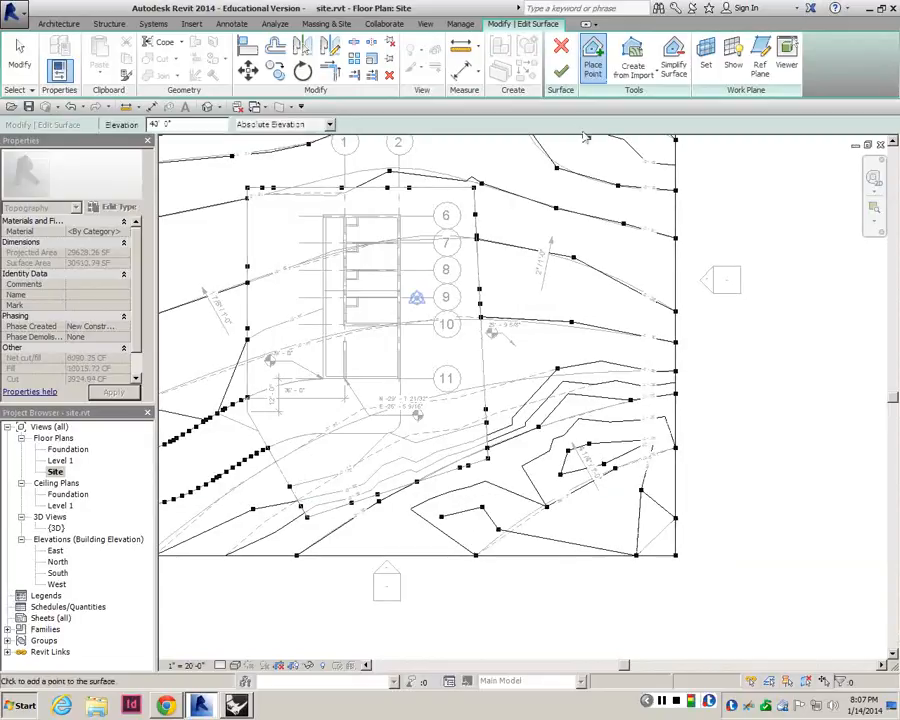
pyautogui.click(561, 71)
# - Examine the raised southeast terrain and the whole site in the 3D view from several sides
pyautogui.doubleClick(56, 528)
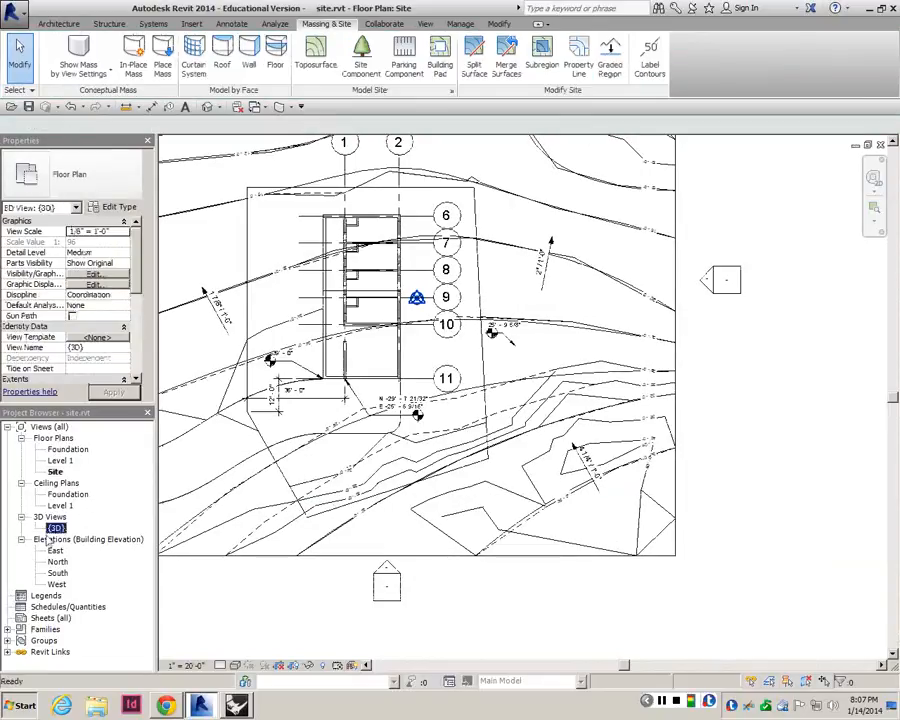
pyautogui.keyDown('shift'); pyautogui.moveTo(546, 352); pyautogui.dragTo(590, 356, button='middle'); pyautogui.keyUp('shift')
pyautogui.scroll(4, 388, 426)
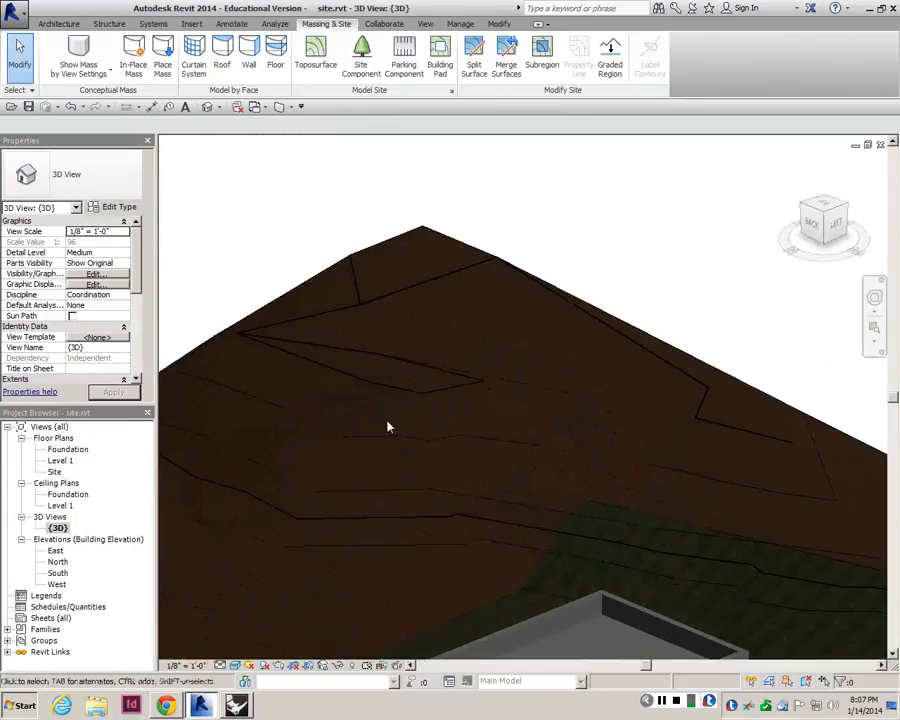
pyautogui.scroll(-5, 480, 368)
pyautogui.keyDown('shift'); pyautogui.moveTo(484, 400); pyautogui.dragTo(542, 482, button='middle'); pyautogui.keyUp('shift')
pyautogui.scroll(2, 581, 475)
pyautogui.scroll(-2, 599, 482)
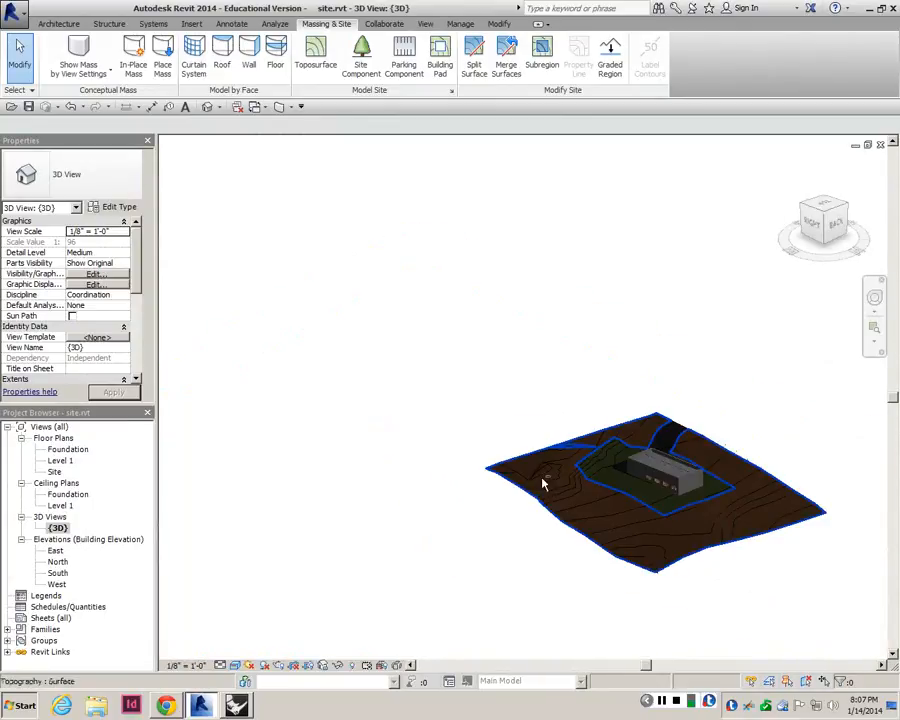
# - Switch the 3D view to a shaded visual style and view the raised terrain from the side
pyautogui.click(235, 666)
pyautogui.click(258, 613)
pyautogui.scroll(3, 510, 512)
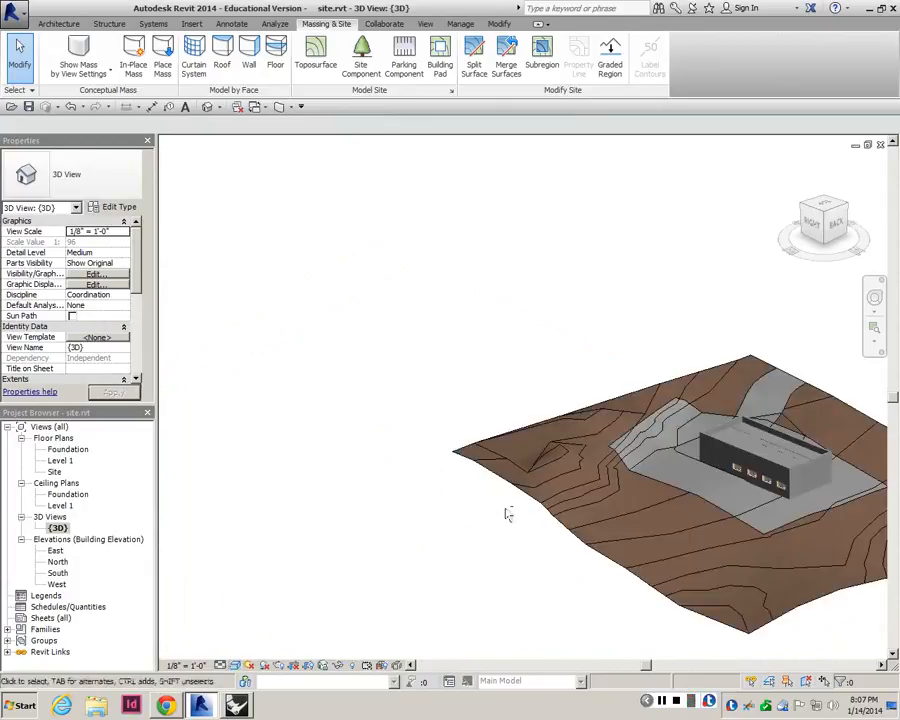
pyautogui.moveTo(518, 524)
pyautogui.keyDown('shift'); pyautogui.mouseDown(button='middle')
pyautogui.moveTo(669, 503)
pyautogui.moveTo(426, 440)
pyautogui.moveTo(408, 444)
pyautogui.moveTo(465, 408)
pyautogui.moveTo(554, 426)
pyautogui.moveTo(575, 414)
pyautogui.moveTo(488, 394)
pyautogui.mouseUp(button='middle'); pyautogui.keyUp('shift')
# - Open the outer topography surface for editing and simplify it with an accuracy of 4'
pyautogui.click(465, 408)
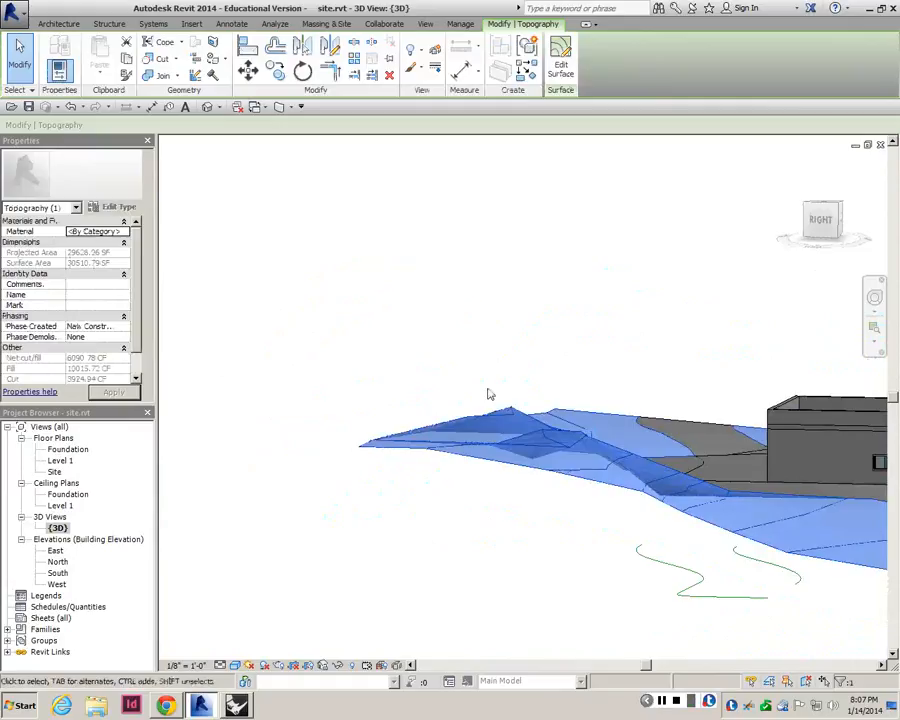
pyautogui.scroll(3, 518, 474)
pyautogui.scroll(-2, 533, 284)
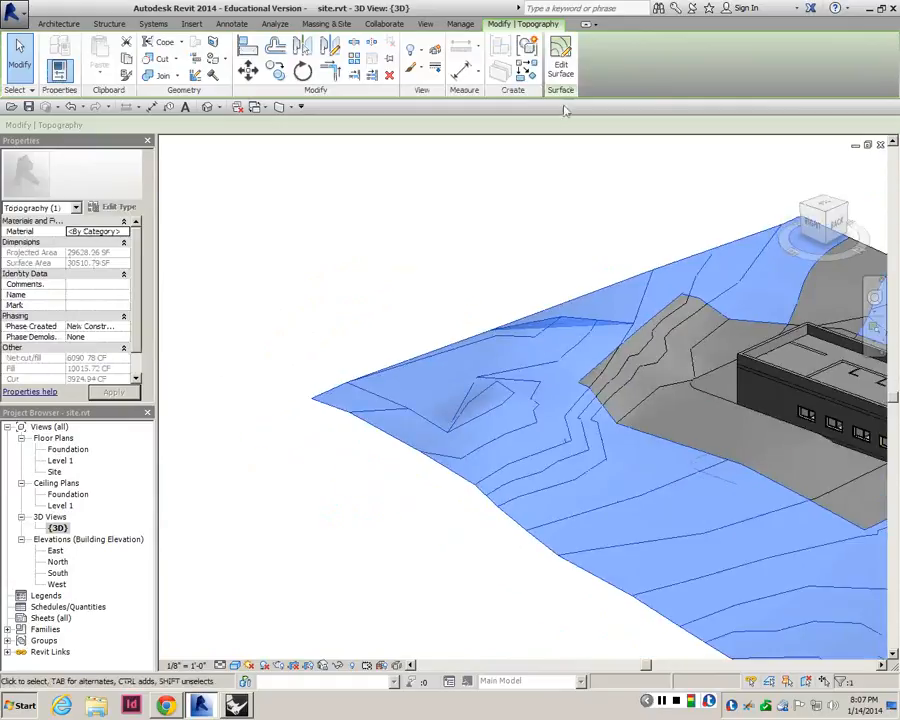
pyautogui.click(572, 69)
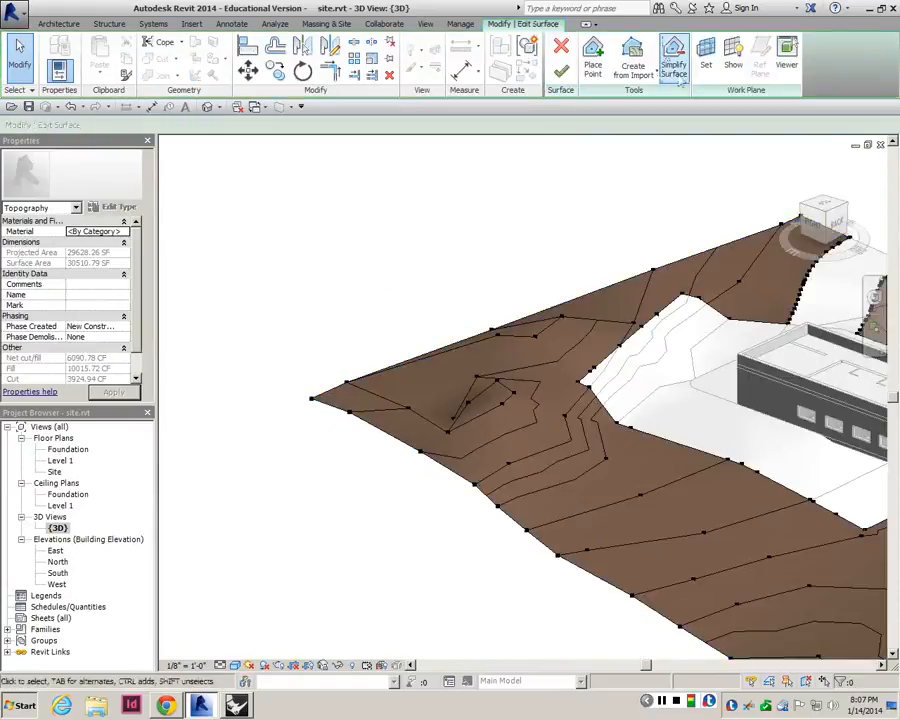
pyautogui.click(677, 76)
pyautogui.moveTo(470, 318); pyautogui.dragTo(395, 178)
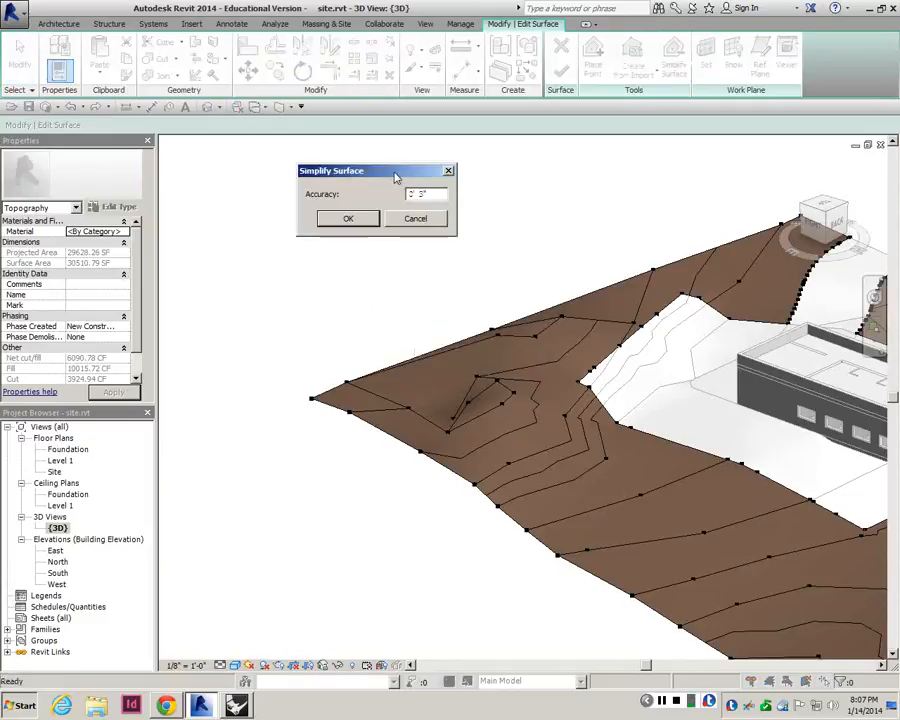
pyautogui.doubleClick(430, 195)
pyautogui.write('1')
pyautogui.click(348, 218)
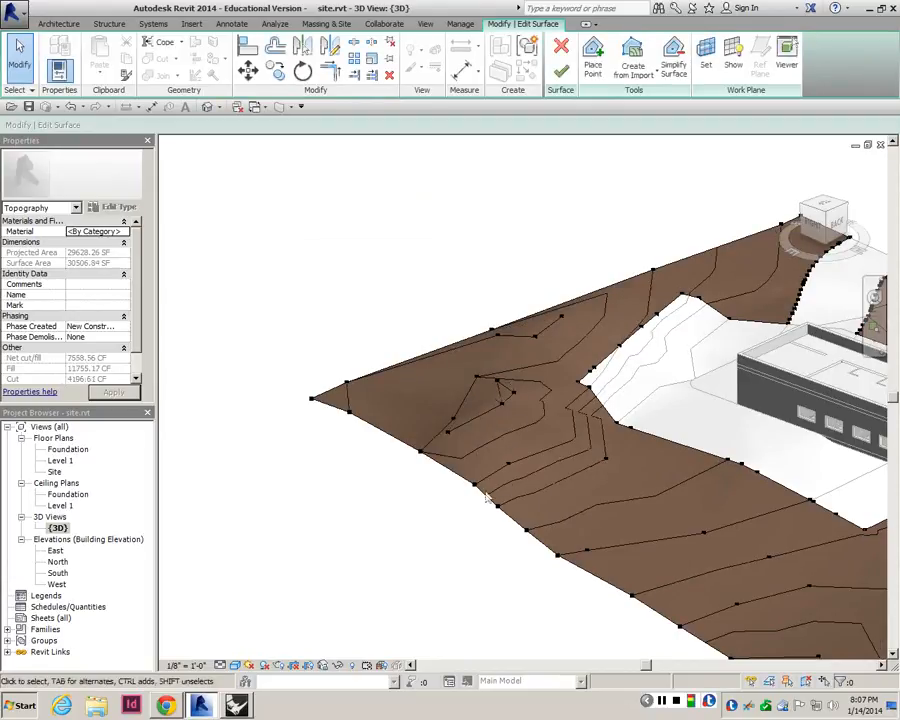
# - Try to simplify the outer topography surface further with an accuracy of 8'
pyautogui.press('Return')
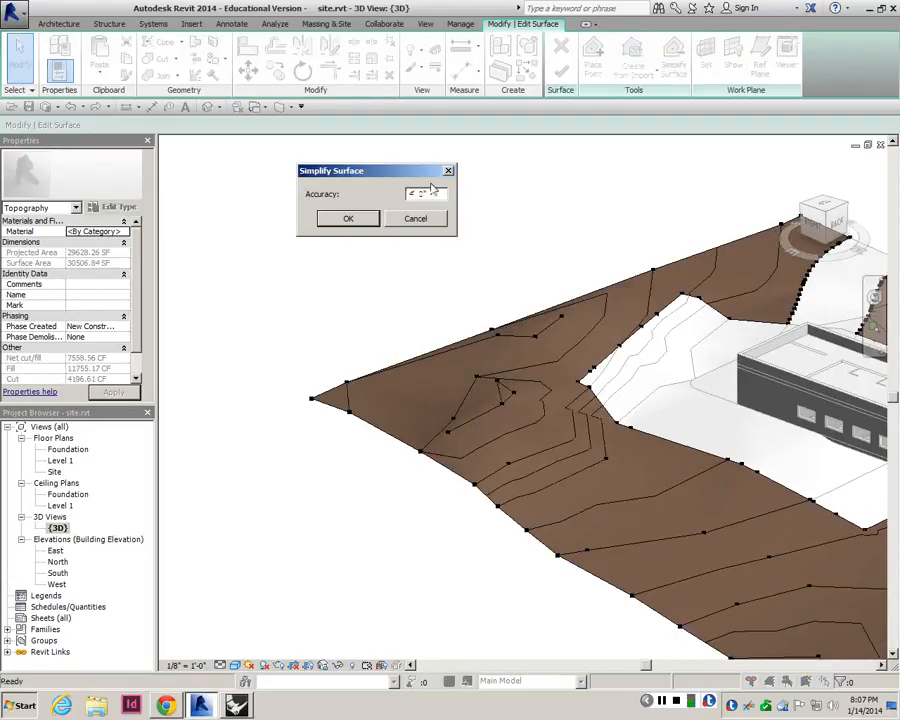
pyautogui.moveTo(442, 197); pyautogui.dragTo(259, 146)
pyautogui.write('6')
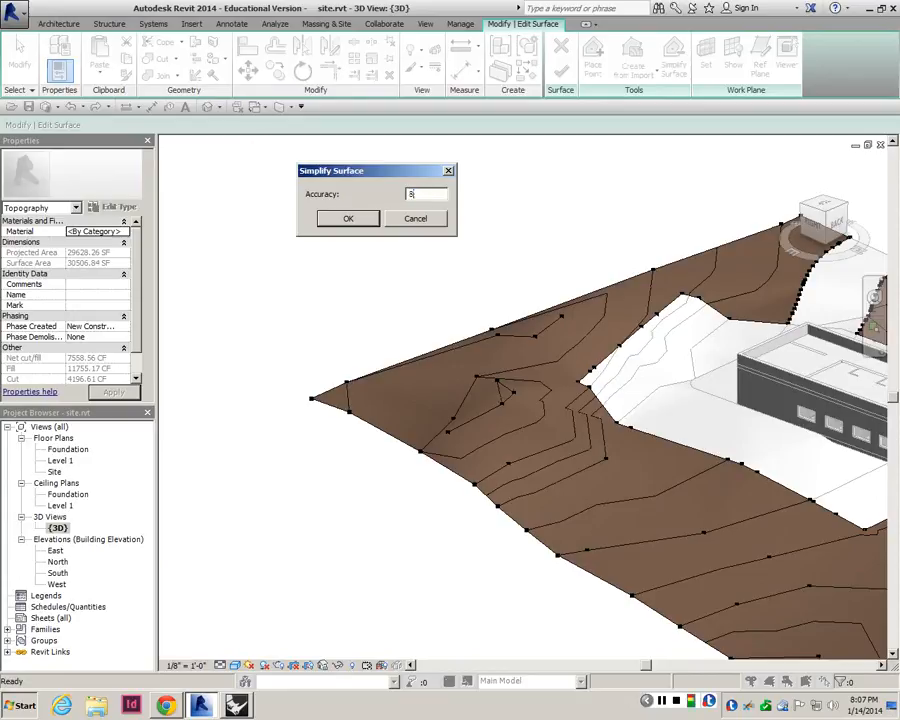
pyautogui.click(348, 218)
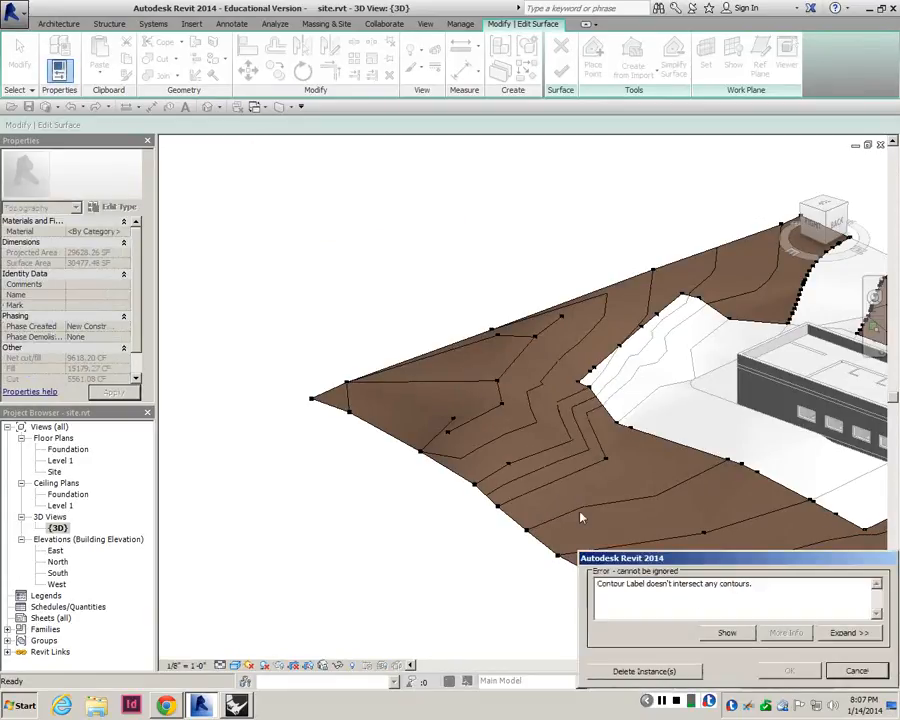
pyautogui.click(682, 669)
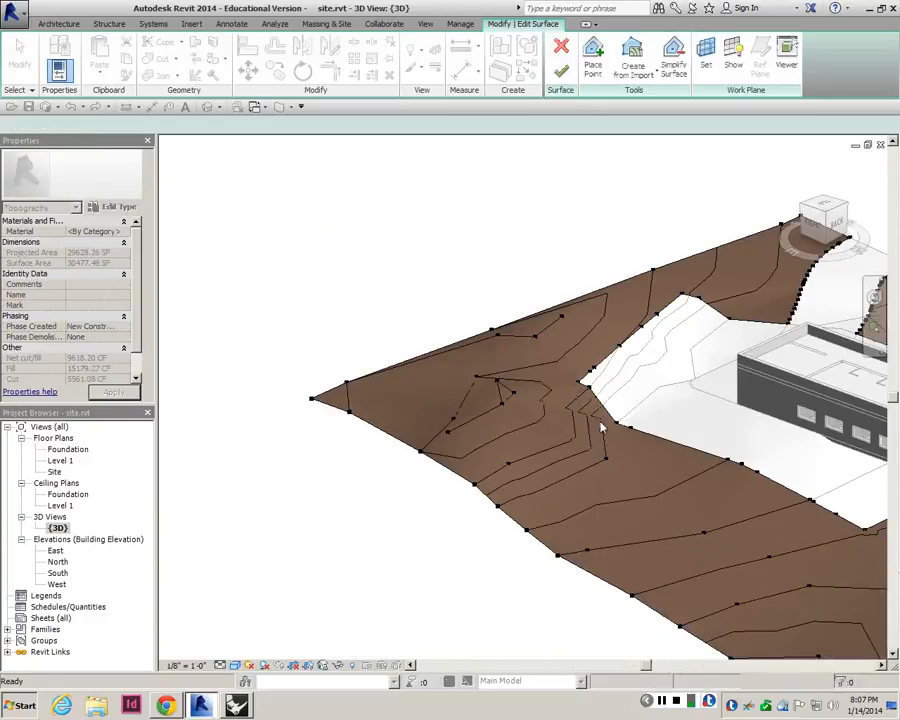
# - Simplify the outer topography surface once more, keeping the accuracy at 4'
pyautogui.click(673, 58)
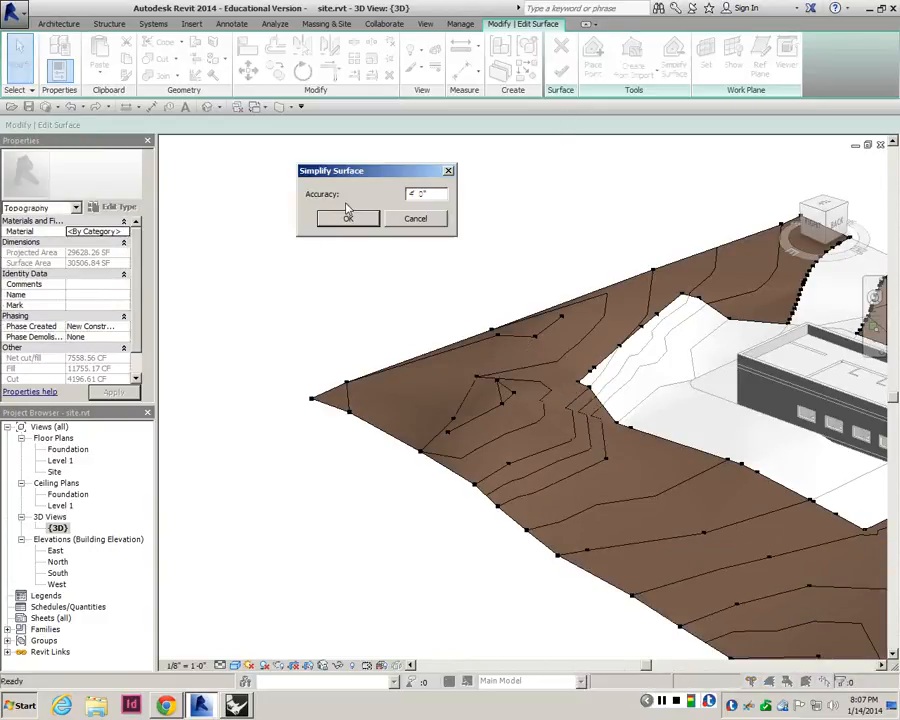
pyautogui.click(347, 213)
# - Examine the simplified terrain's contours and remaining points around the building and raised corner from several directions
pyautogui.scroll(-5, 436, 334)
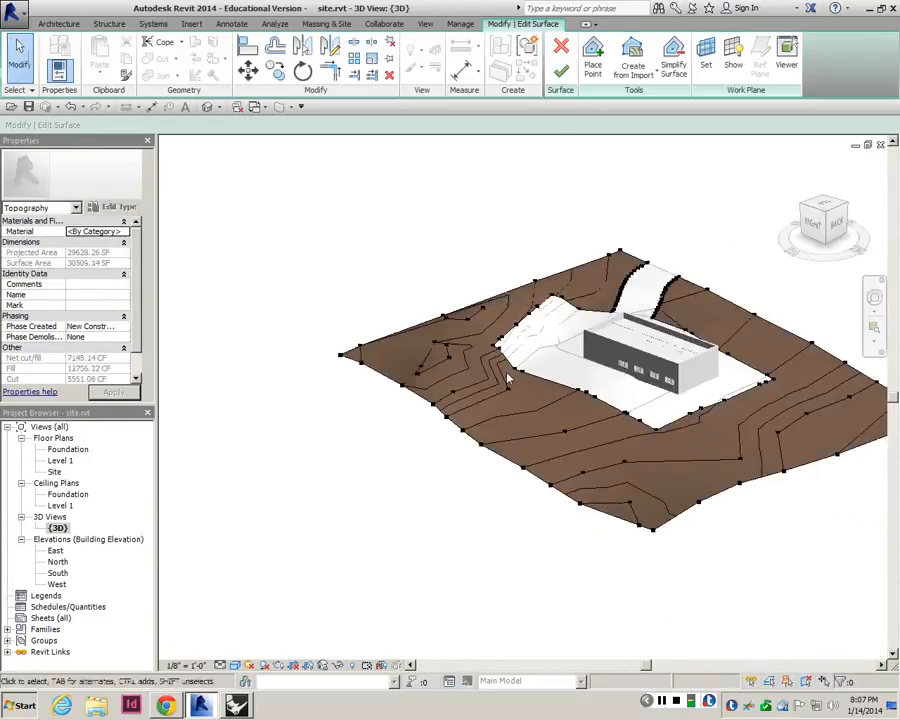
pyautogui.keyDown('shift'); pyautogui.moveTo(569, 409); pyautogui.dragTo(473, 390, button='middle'); pyautogui.keyUp('shift')
pyautogui.scroll(3, 473, 328)
pyautogui.keyDown('shift'); pyautogui.moveTo(481, 287); pyautogui.dragTo(430, 367, button='middle'); pyautogui.keyUp('shift')
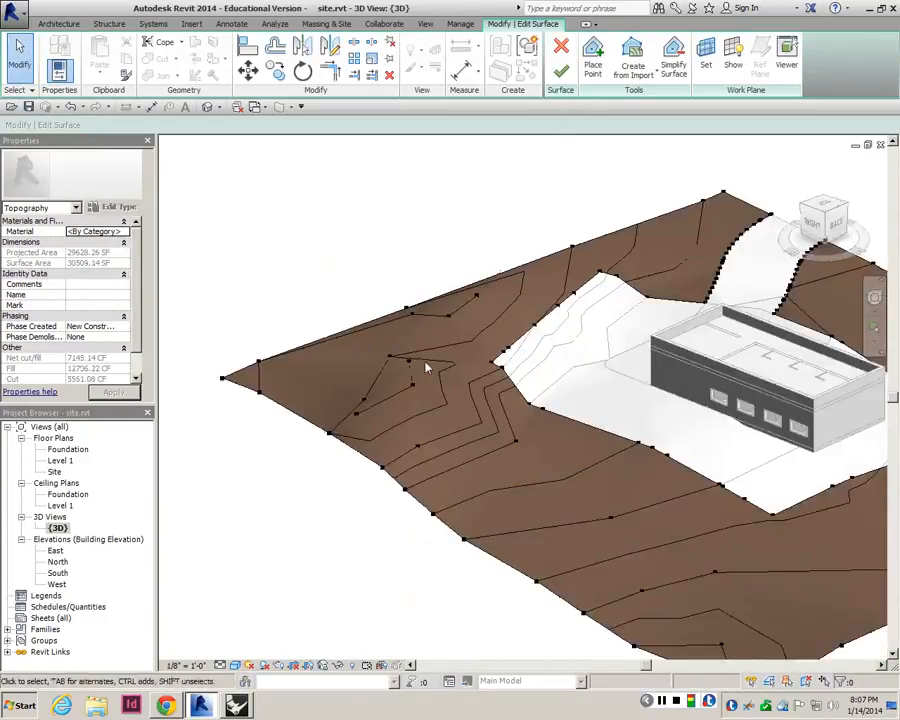
pyautogui.scroll(4, 410, 380)
pyautogui.scroll(-4, 465, 378)
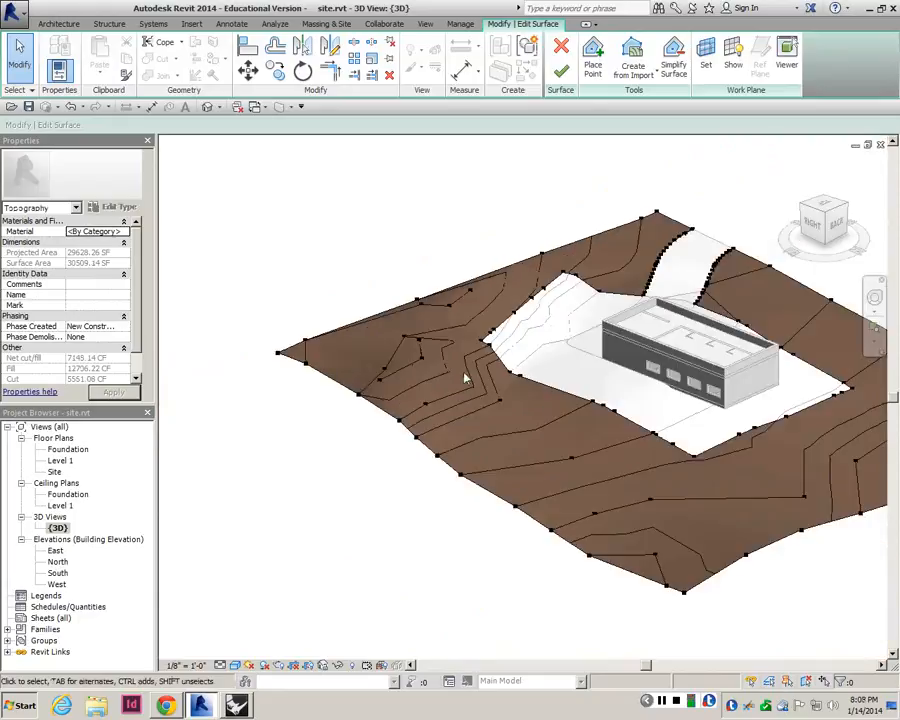
pyautogui.moveTo(456, 380)
pyautogui.keyDown('shift'); pyautogui.mouseDown(button='middle')
pyautogui.moveTo(432, 372)
pyautogui.moveTo(428, 394)
pyautogui.moveTo(546, 372)
pyautogui.moveTo(422, 380)
pyautogui.moveTo(446, 370)
pyautogui.mouseUp(button='middle'); pyautogui.keyUp('shift')
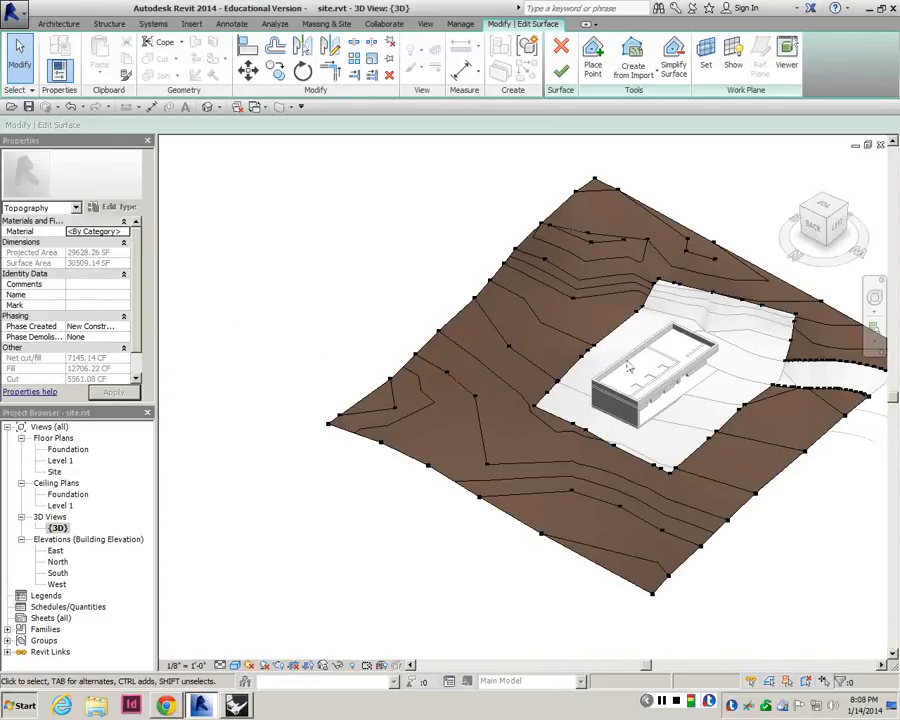
pyautogui.scroll(2, 650, 282)
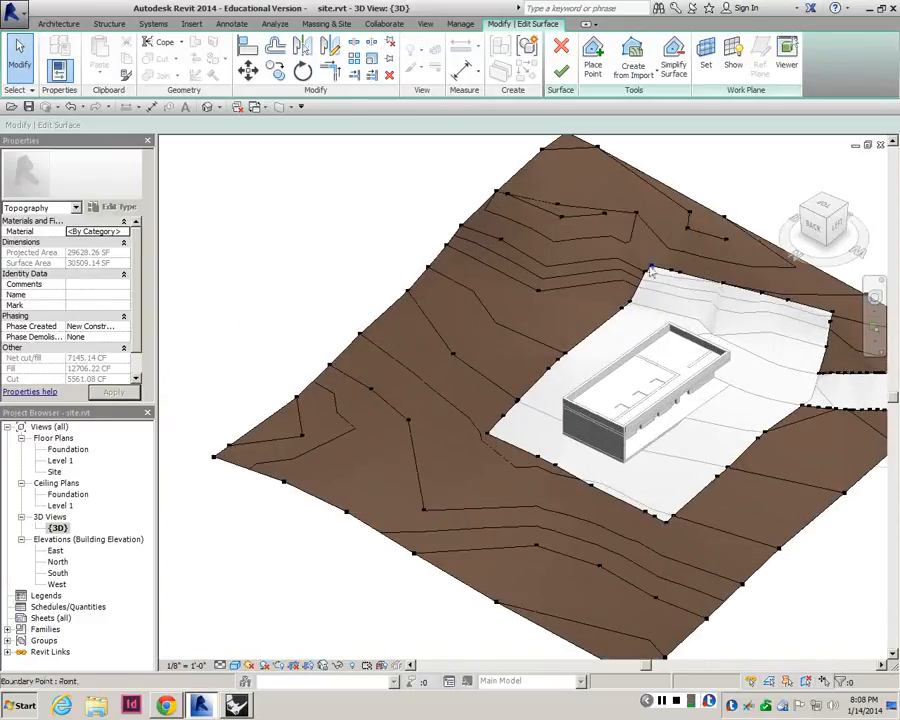
pyautogui.scroll(-1, 627, 244)
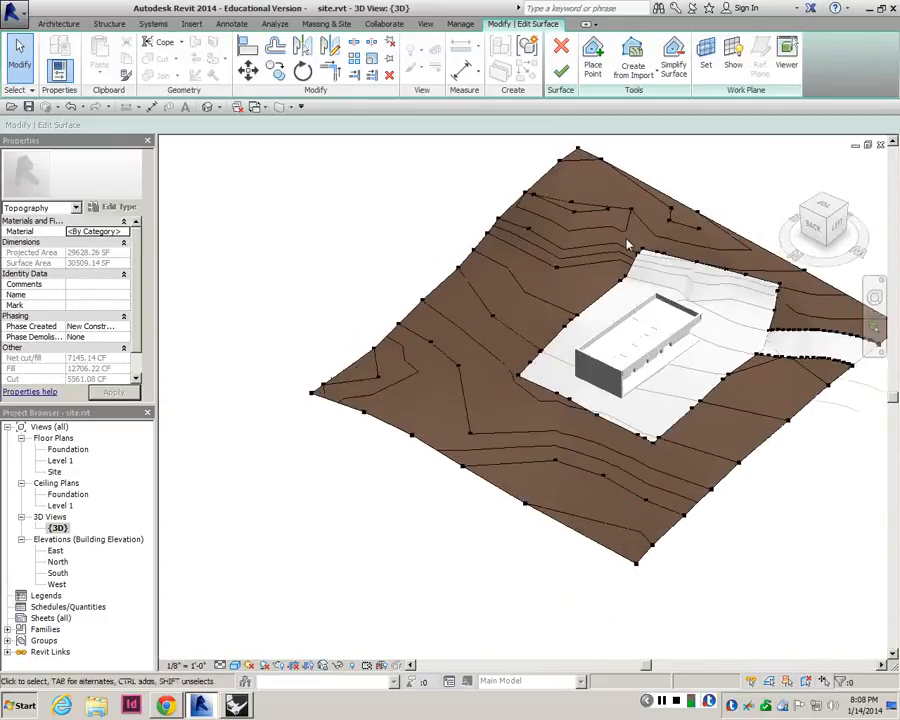
pyautogui.scroll(-2, 627, 244)
pyautogui.scroll(4, 655, 236)
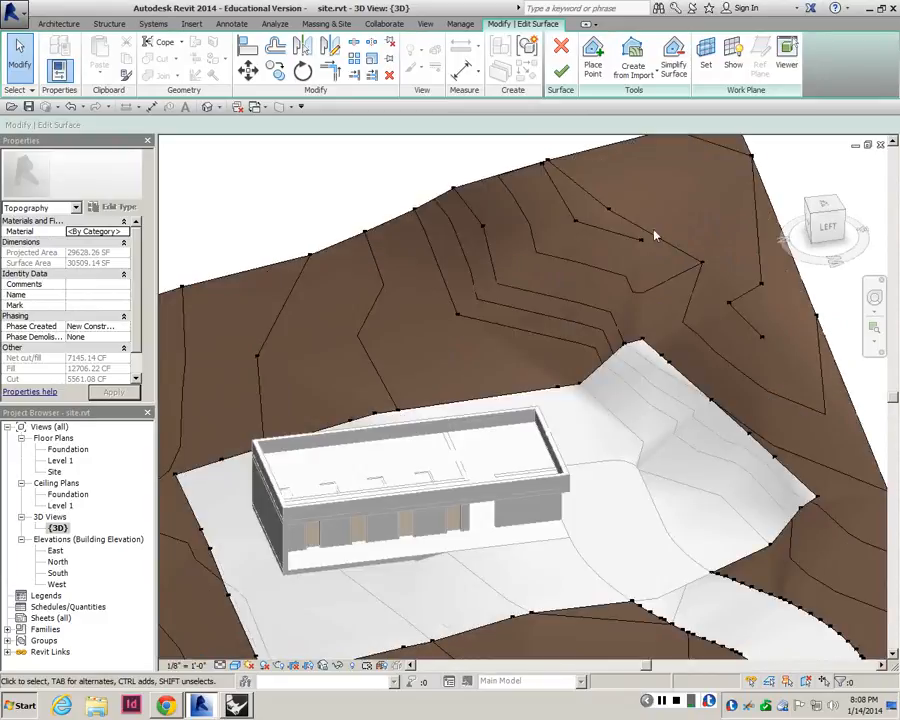
pyautogui.scroll(-3, 655, 236)
# - Finish the outer topography's surface edit and view the whole site from above
pyautogui.click(561, 71)
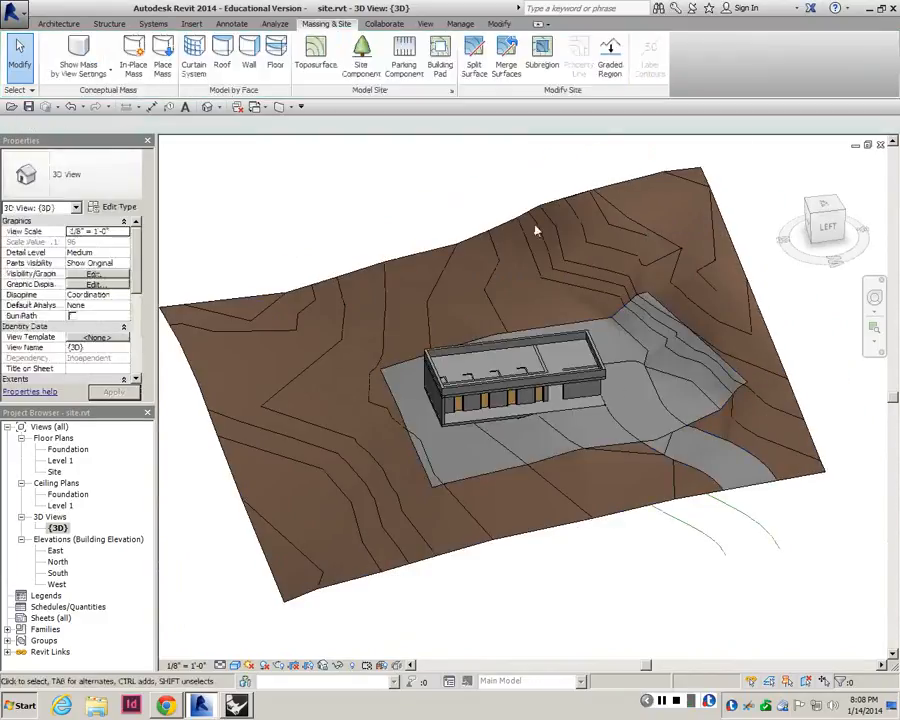
pyautogui.keyDown('shift'); pyautogui.moveTo(566, 267); pyautogui.dragTo(563, 335, button='middle'); pyautogui.keyUp('shift')
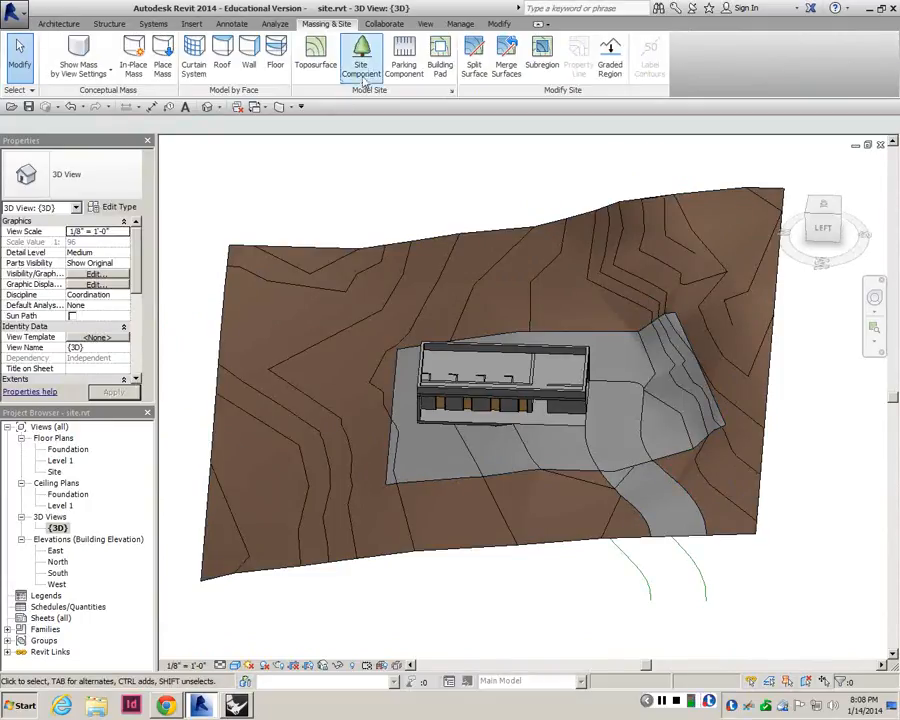
pyautogui.keyDown('shift'); pyautogui.moveTo(474, 291); pyautogui.dragTo(333, 57, button='middle'); pyautogui.keyUp('shift')
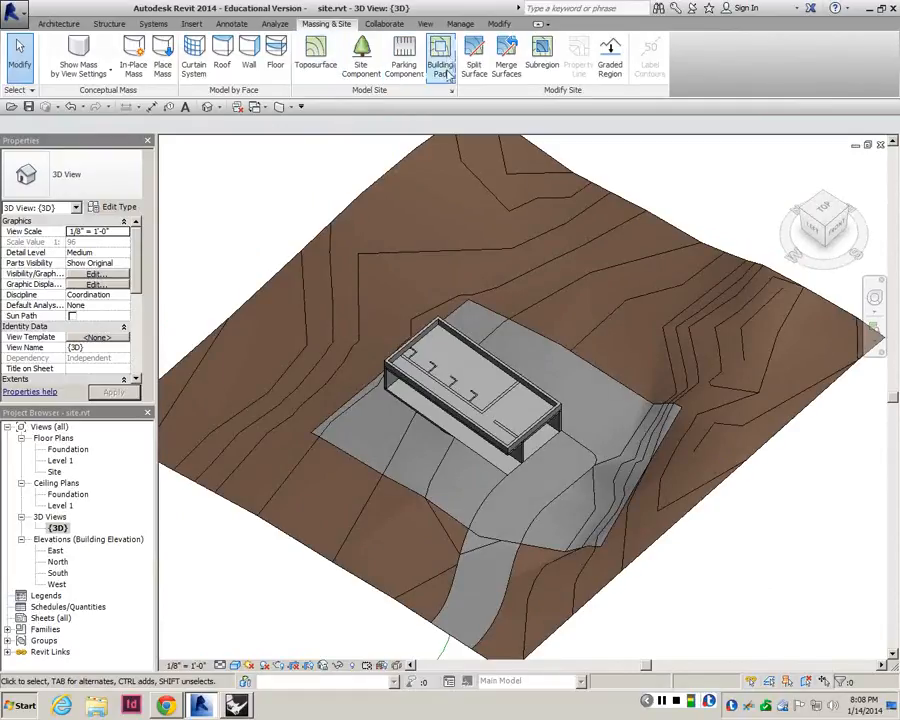
# - Place three RPC Tree - Deciduous Red Ash - 25' site components east of the building in the Site floor plan
pyautogui.click(372, 66)
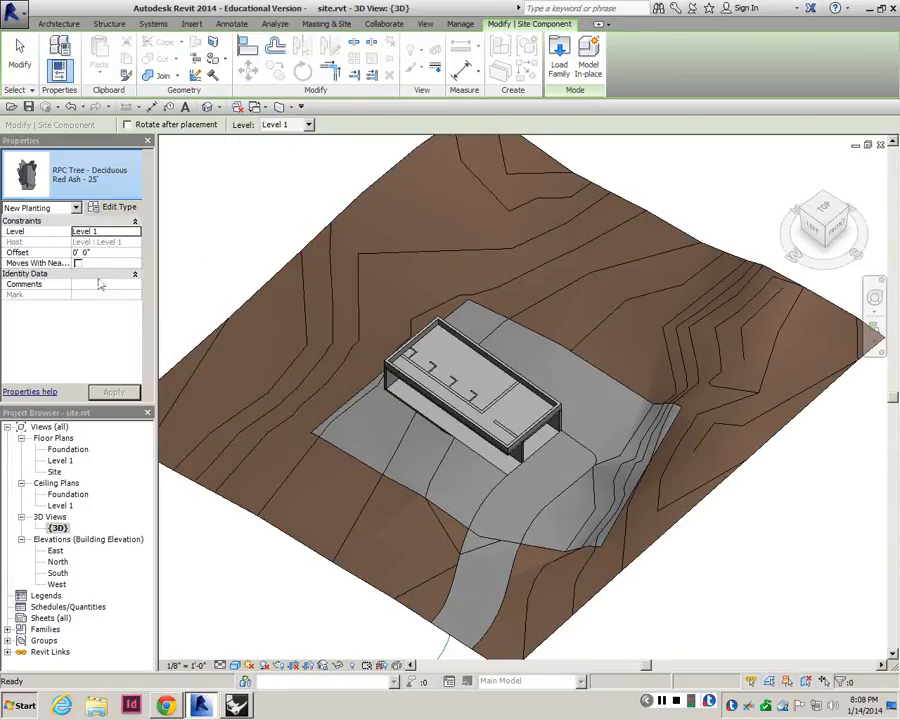
pyautogui.doubleClick(54, 471)
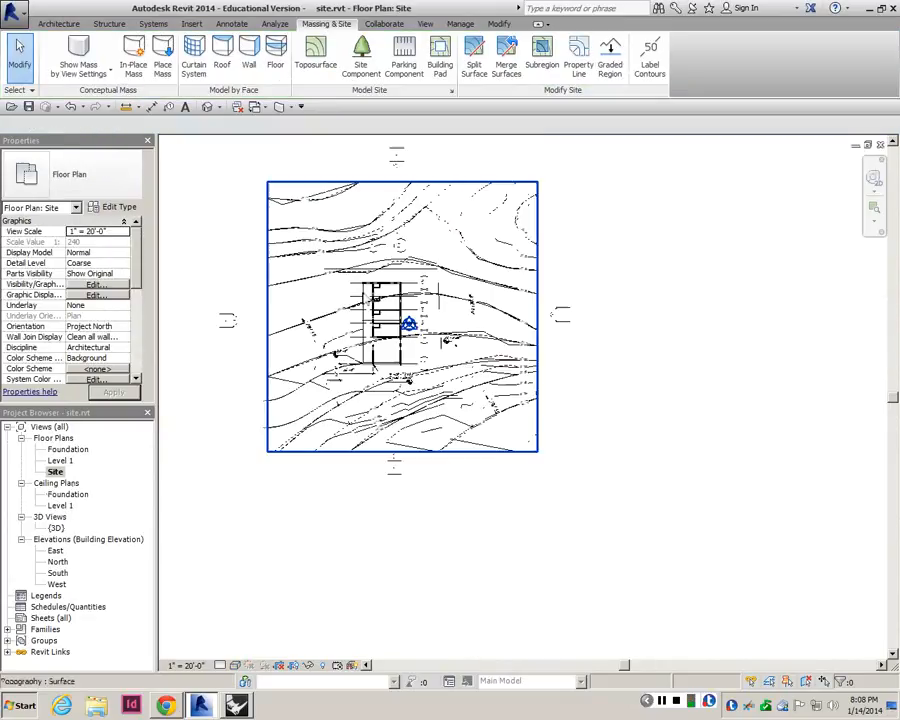
pyautogui.scroll(5, 333, 249)
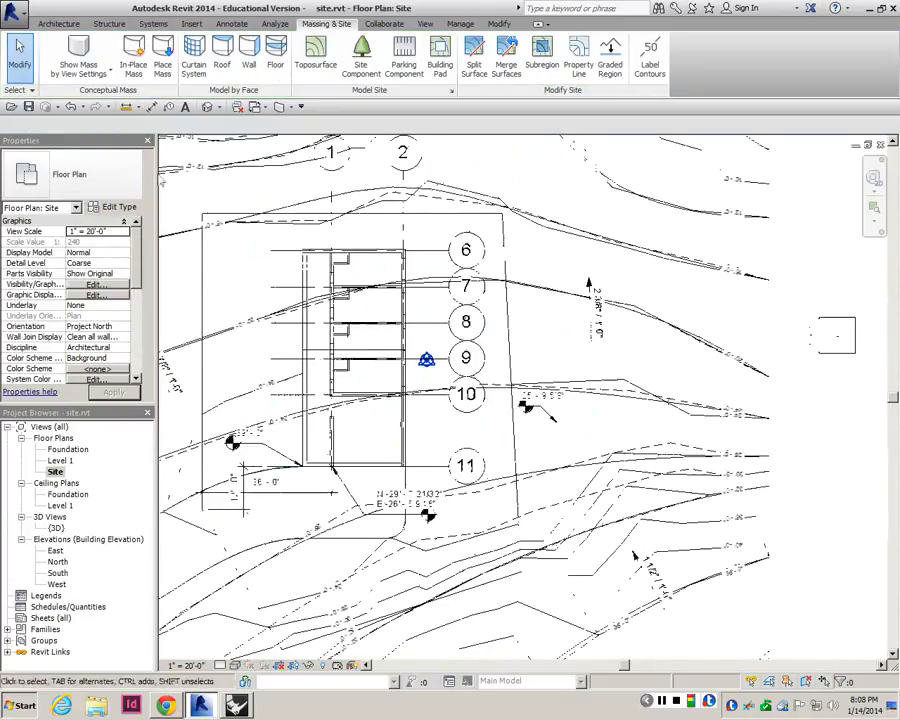
pyautogui.click(362, 55)
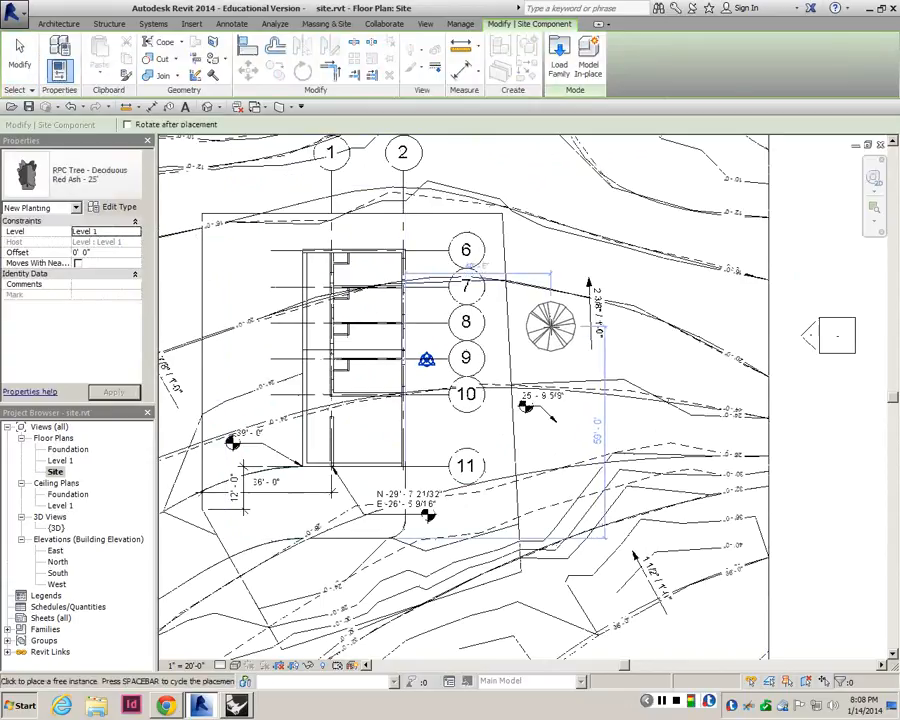
pyautogui.click(542, 327)
pyautogui.scroll(-3, 566, 350)
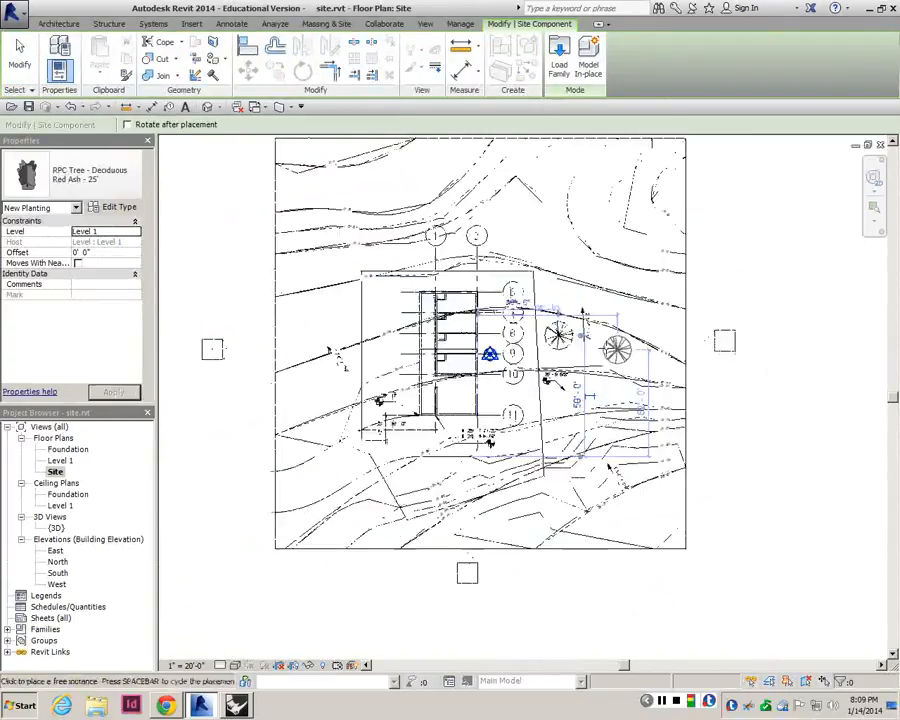
pyautogui.scroll(2, 600, 346)
pyautogui.click(598, 345)
pyautogui.click(636, 361)
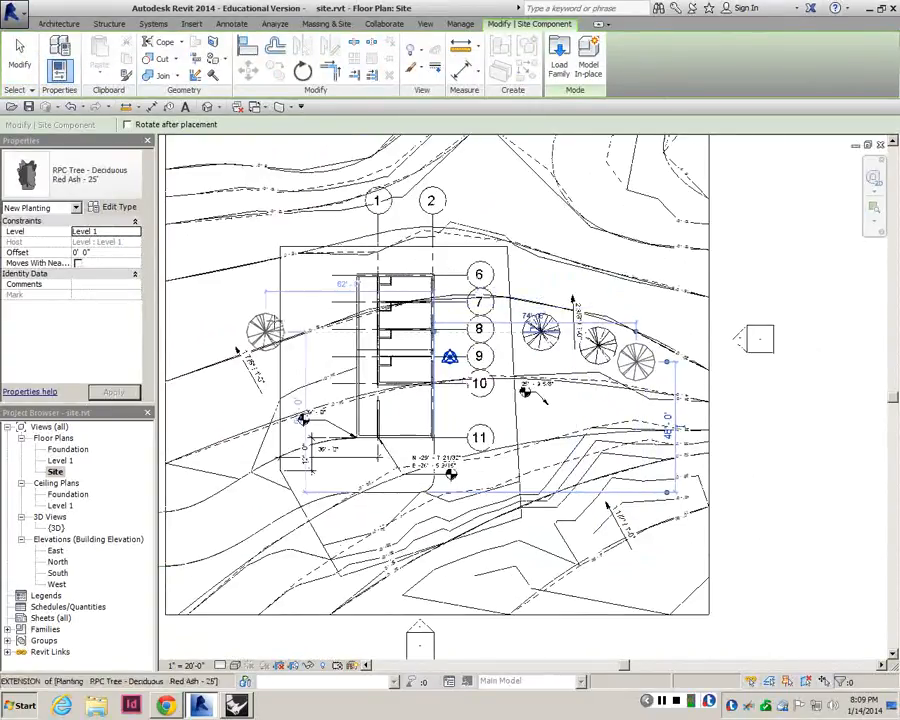
# - Place three RPC Tree - Deciduous Red Ash - 25' site components west of the building
pyautogui.click(308, 292)
pyautogui.click(242, 318)
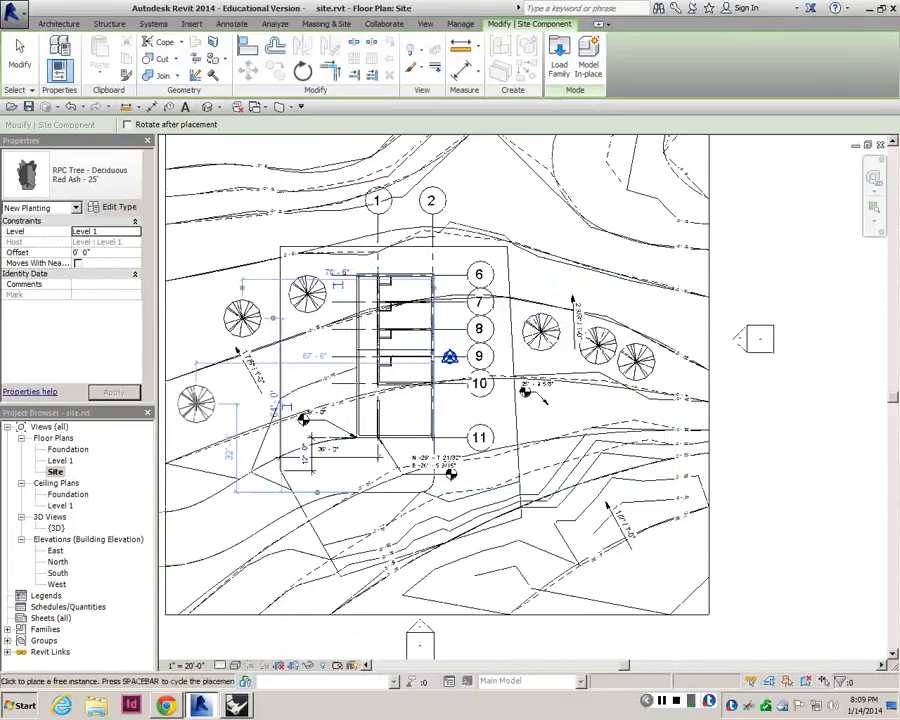
pyautogui.press('Escape')
pyautogui.press('Escape')
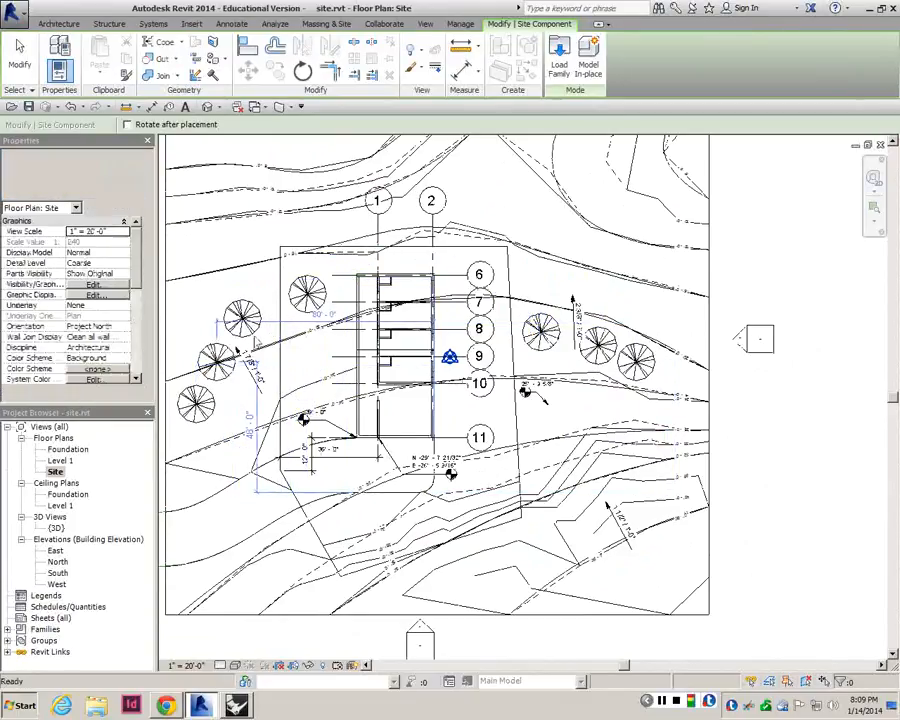
# - Place two RPC Tree - Deciduous Schumard Oak - 30' components, one southeast and one southwest of the building among the existing trees
pyautogui.click(80, 175)
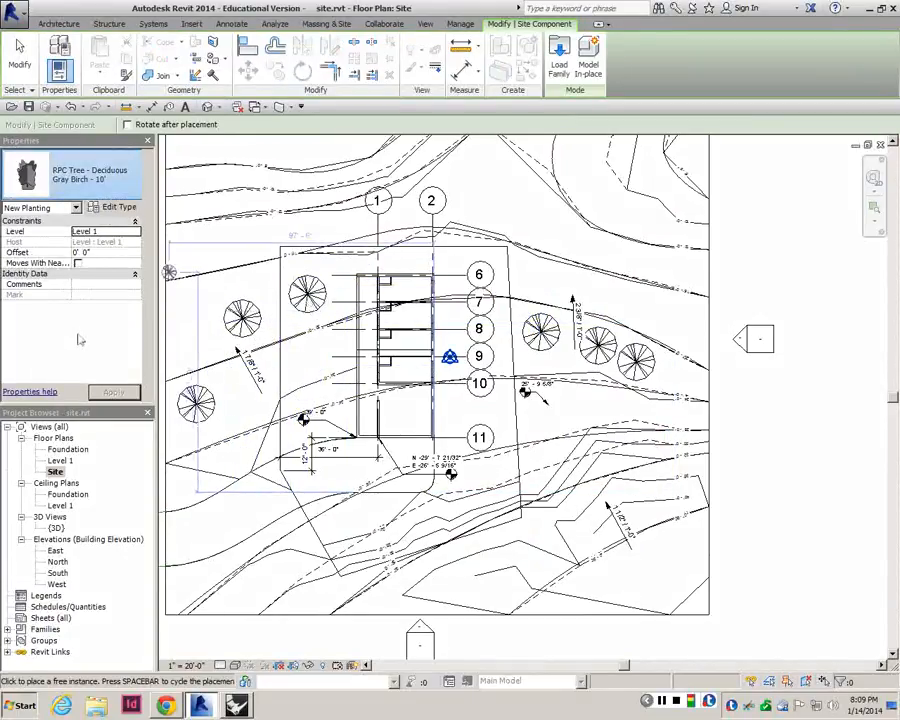
pyautogui.click(60, 368)
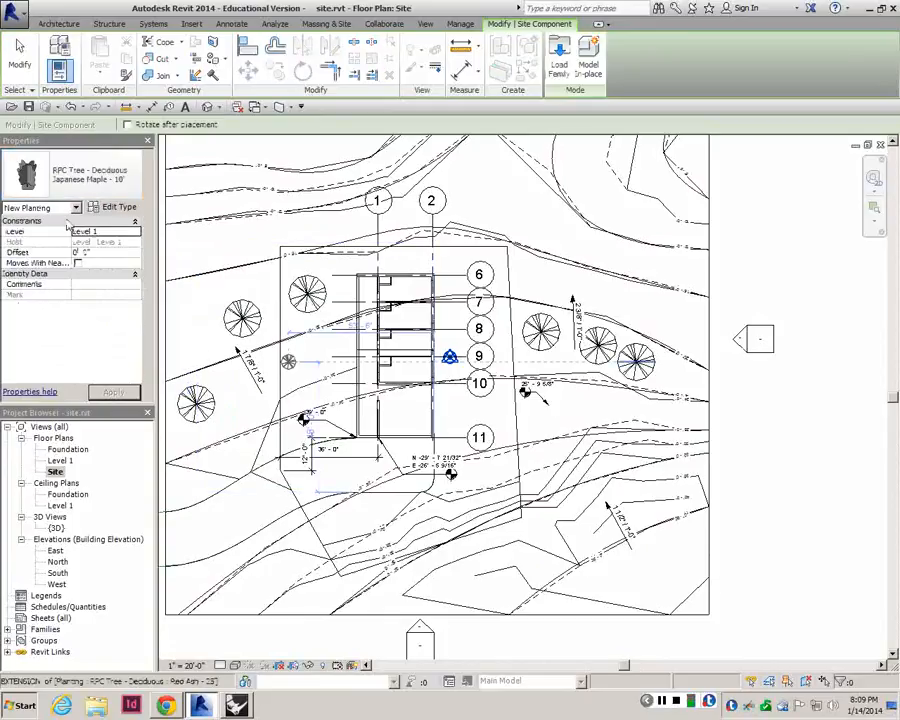
pyautogui.click(62, 441)
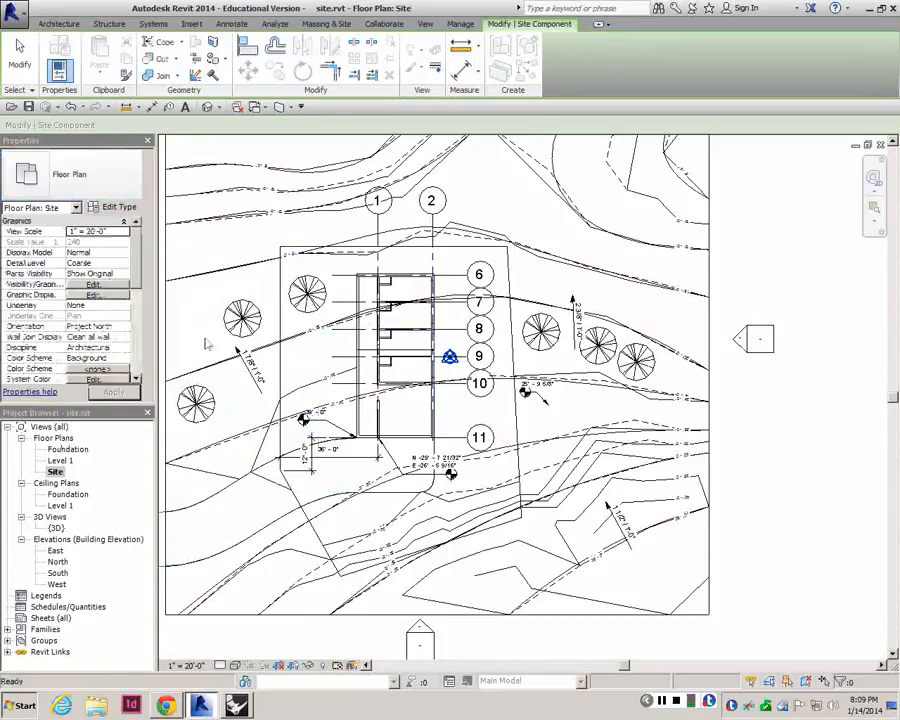
pyautogui.click(580, 403)
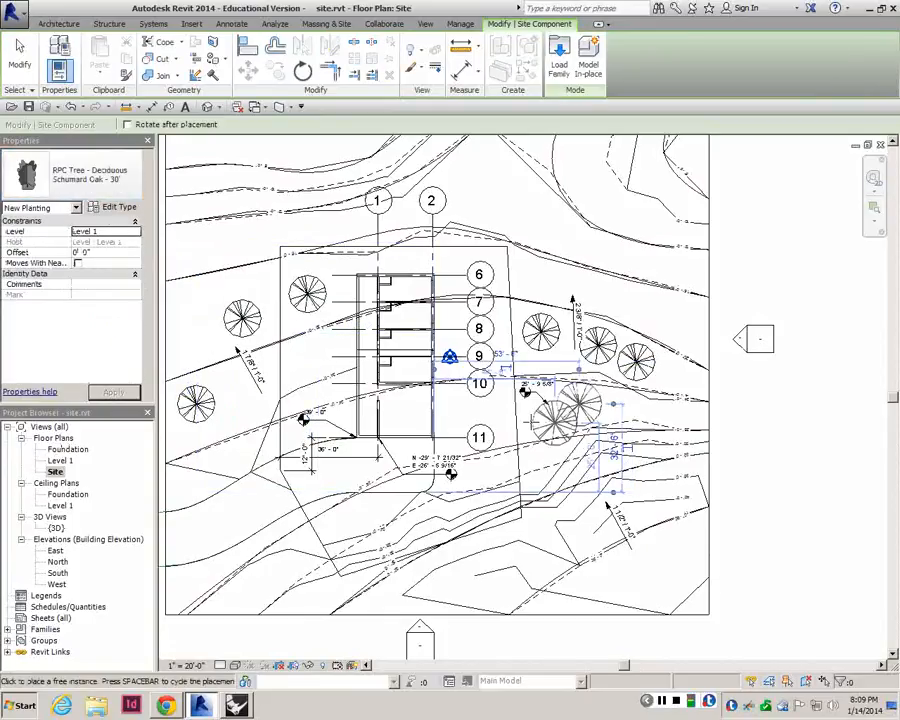
pyautogui.click(242, 411)
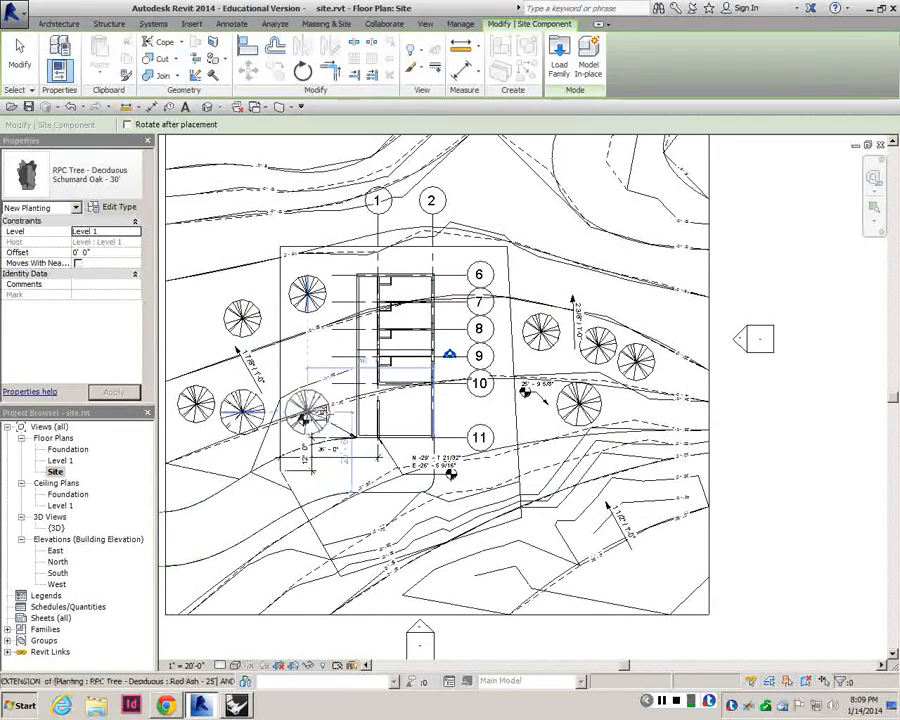
pyautogui.press('Escape')
pyautogui.press('Escape')
# - Open the {3D} view and examine the planted trees around the building from several directions
pyautogui.doubleClick(56, 527)
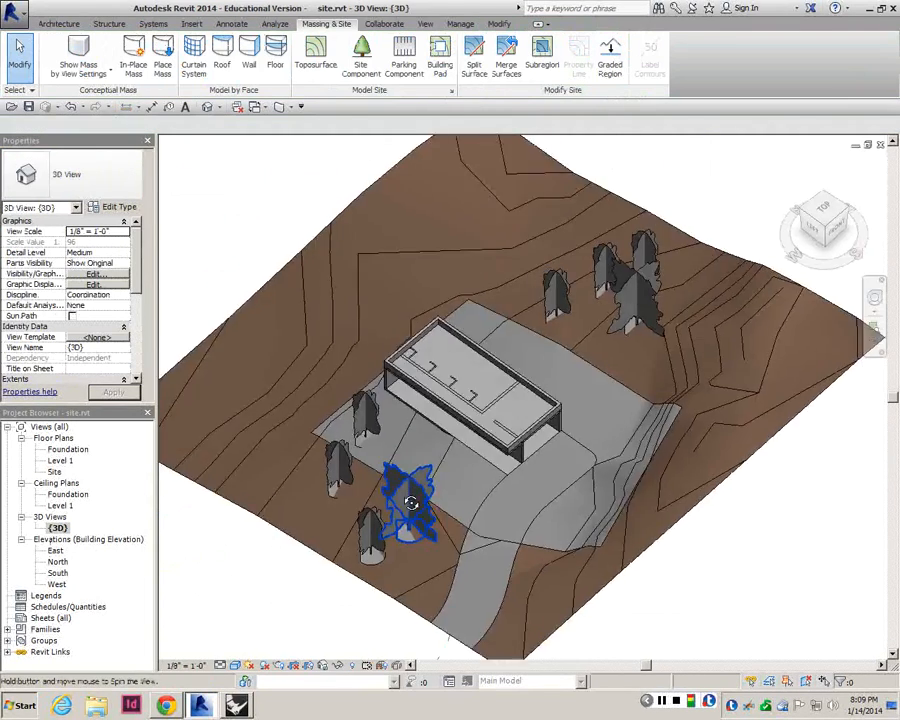
pyautogui.keyDown('shift'); pyautogui.moveTo(420, 475); pyautogui.dragTo(262, 315, button='middle'); pyautogui.keyUp('shift')
pyautogui.keyDown('shift'); pyautogui.moveTo(376, 314); pyautogui.dragTo(446, 426, button='middle'); pyautogui.keyUp('shift')
pyautogui.keyDown('shift'); pyautogui.moveTo(373, 406); pyautogui.dragTo(438, 402, button='middle'); pyautogui.keyUp('shift')
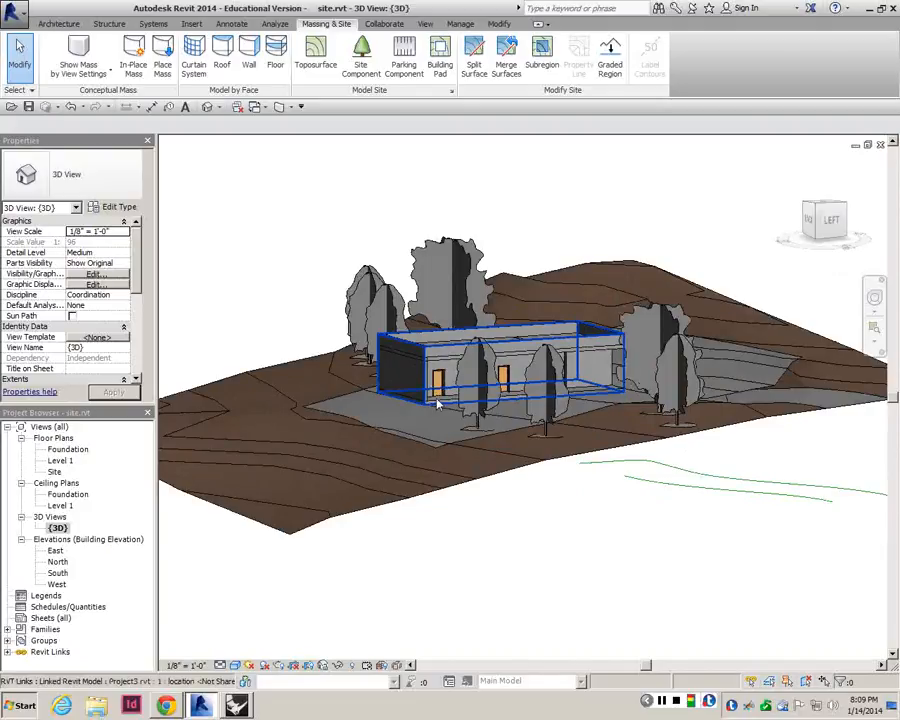
pyautogui.keyDown('shift'); pyautogui.moveTo(437, 402); pyautogui.dragTo(497, 436, button='middle'); pyautogui.keyUp('shift')
# - Set the 3D view's visual style to Realistic and inspect the trees and terrain from low and high angles
pyautogui.click(234, 665)
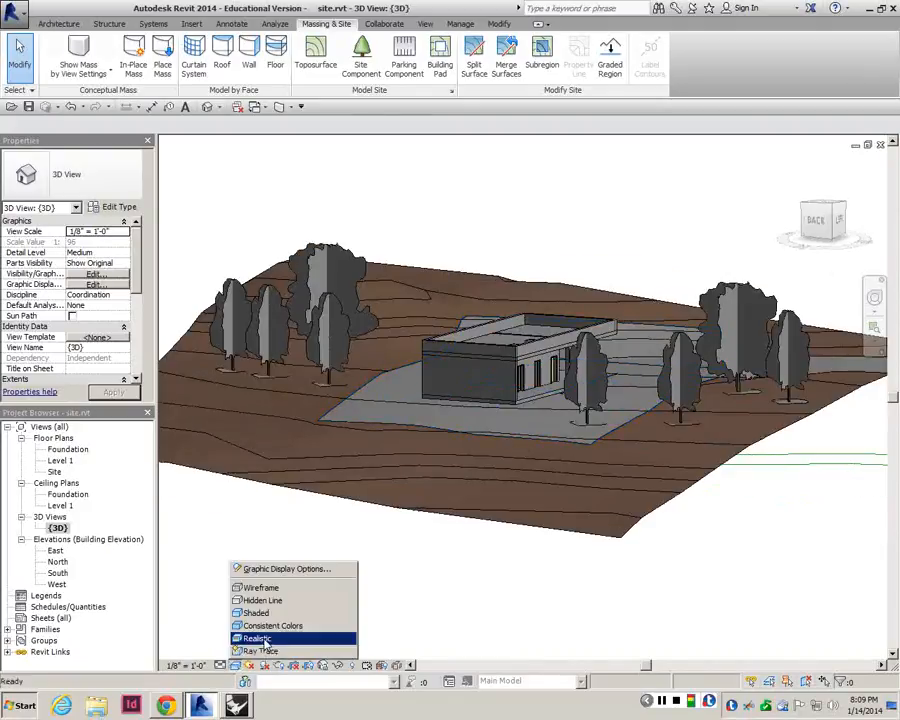
pyautogui.click(258, 638)
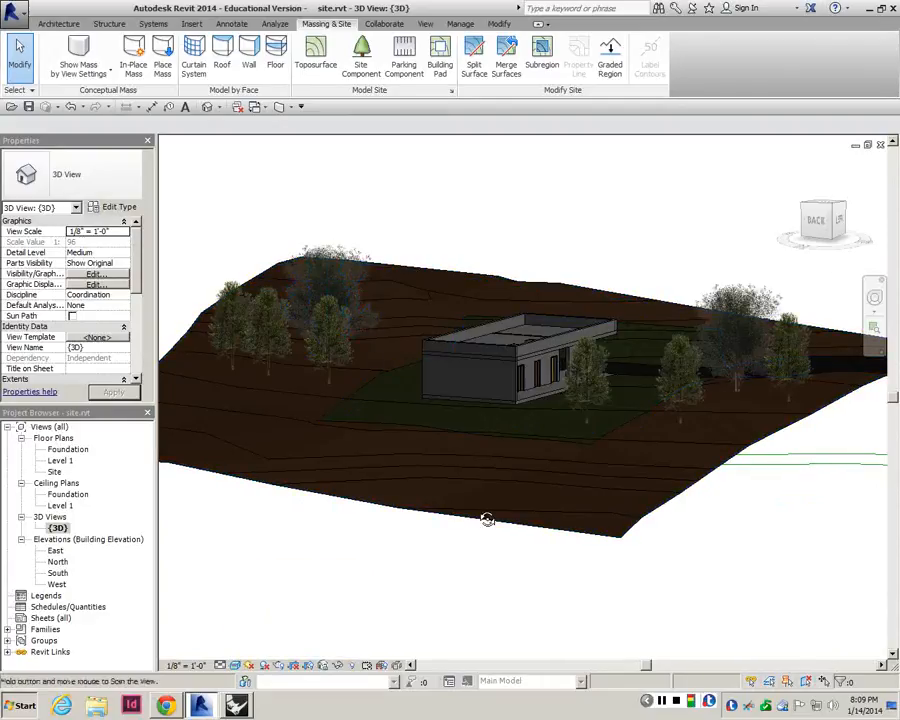
pyautogui.keyDown('shift'); pyautogui.moveTo(484, 518); pyautogui.dragTo(571, 495, button='middle'); pyautogui.keyUp('shift')
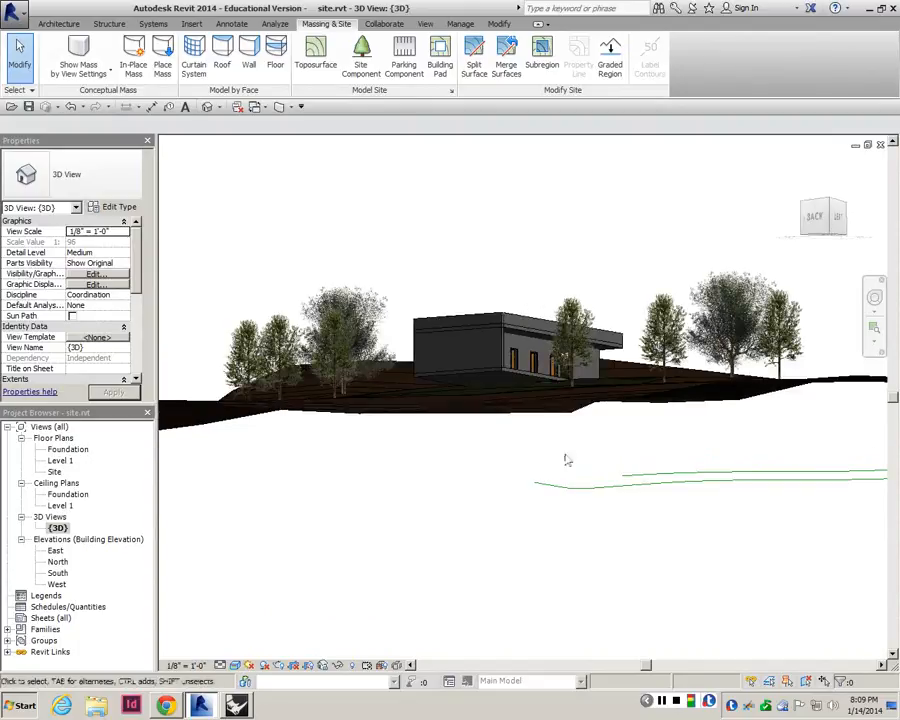
pyautogui.keyDown('shift'); pyautogui.moveTo(588, 410); pyautogui.dragTo(616, 357, button='middle'); pyautogui.keyUp('shift')
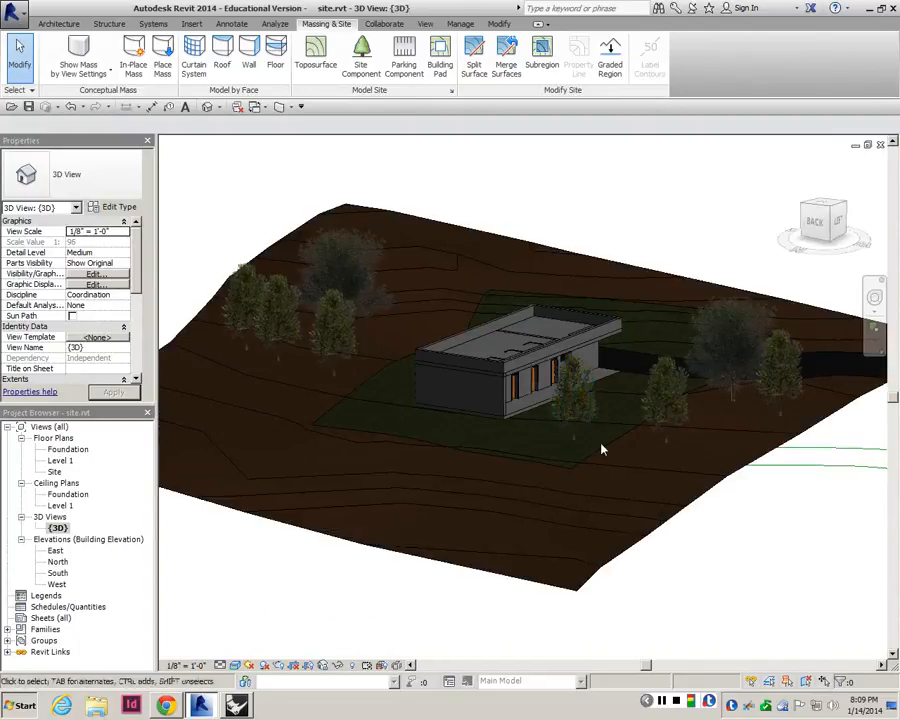
pyautogui.scroll(6, 620, 452)
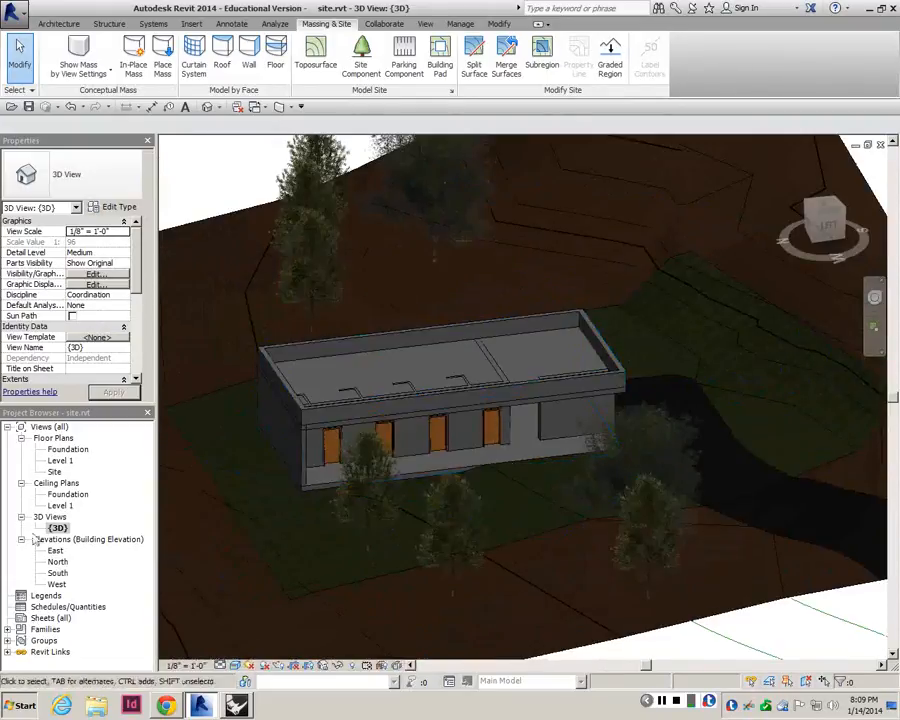
# - Place a 9' x 18' - 90 deg parking space against the building's south wall near grid 1 in the Site floor plan
pyautogui.click(55, 472)
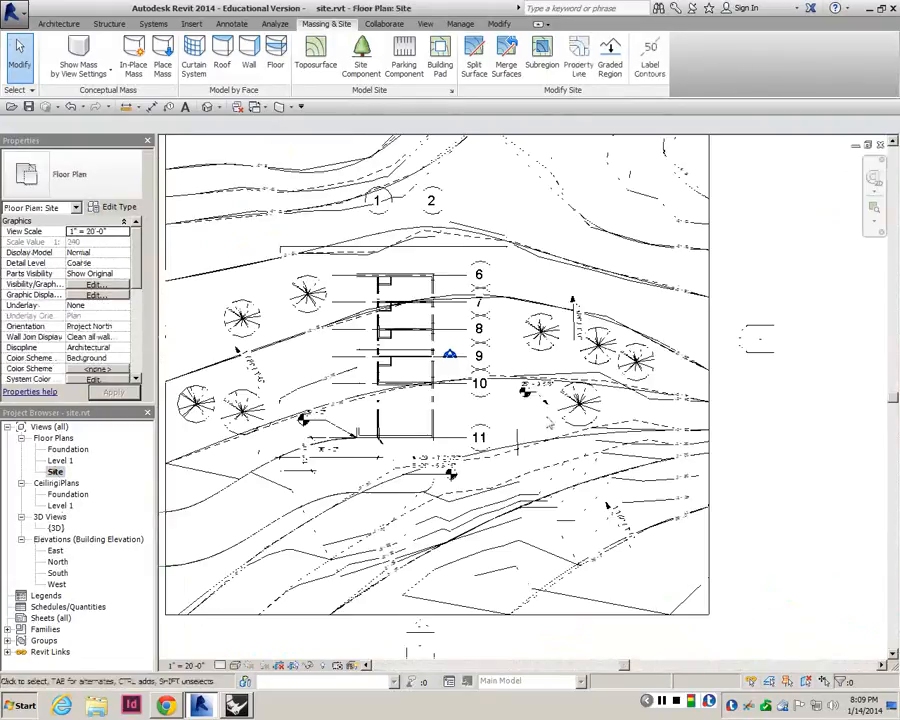
pyautogui.scroll(2, 484, 405)
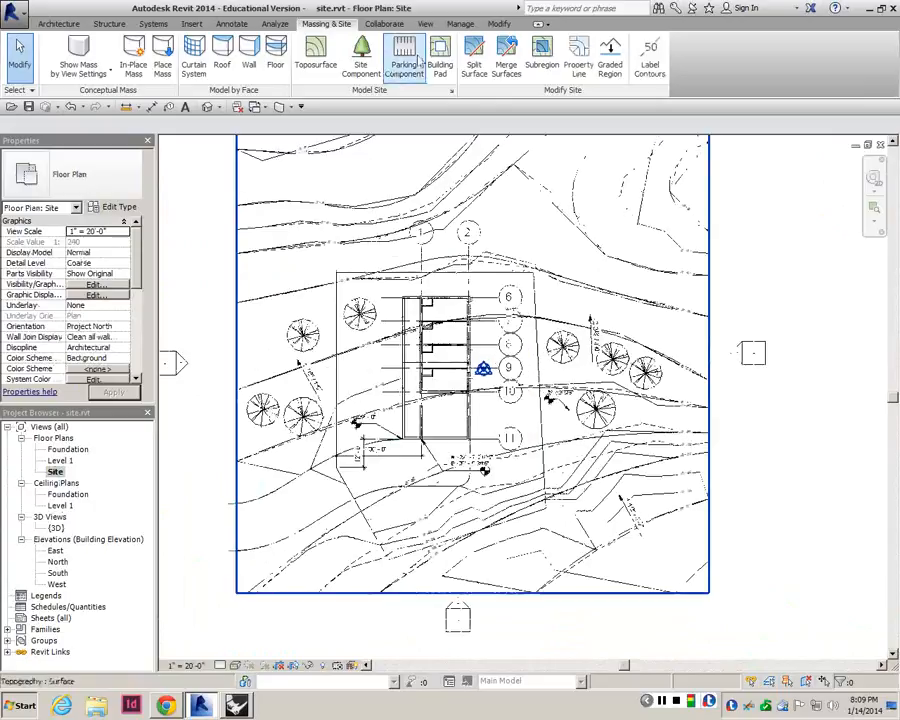
pyautogui.click(404, 55)
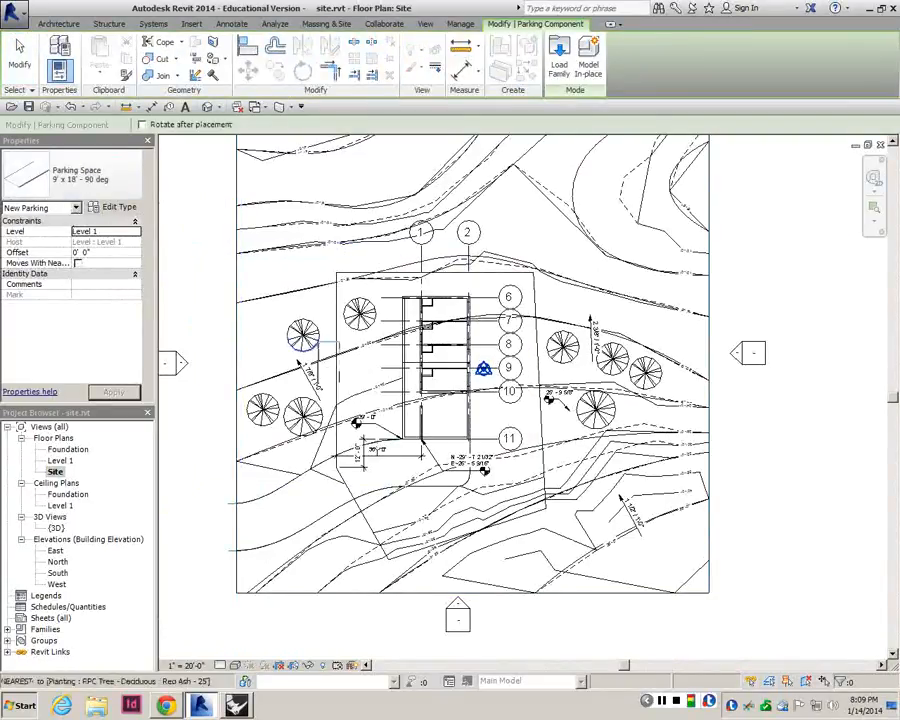
pyautogui.scroll(5, 440, 458)
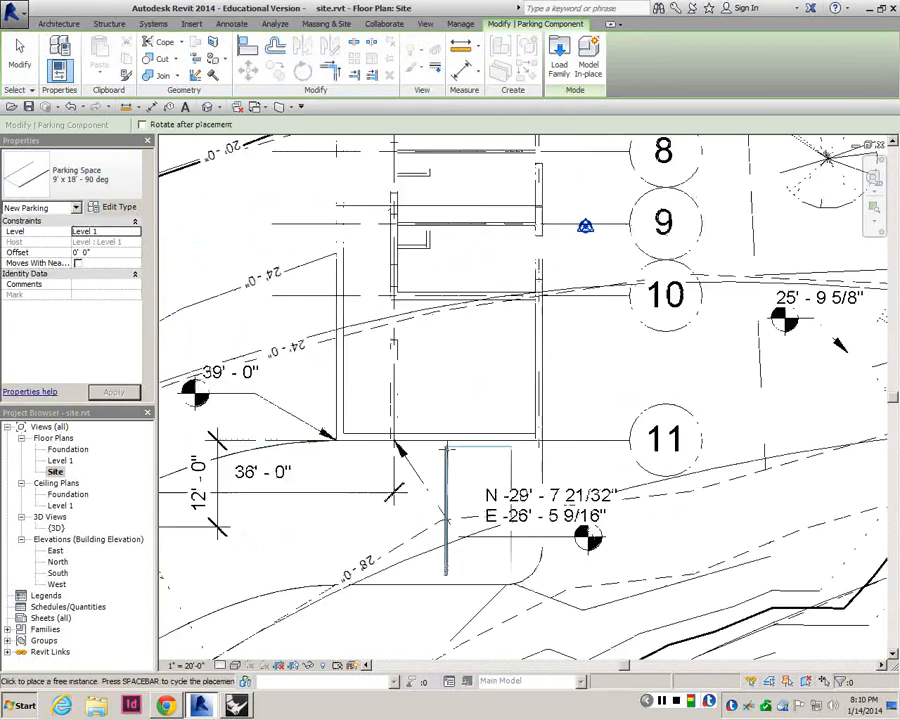
pyautogui.scroll(-3, 400, 385)
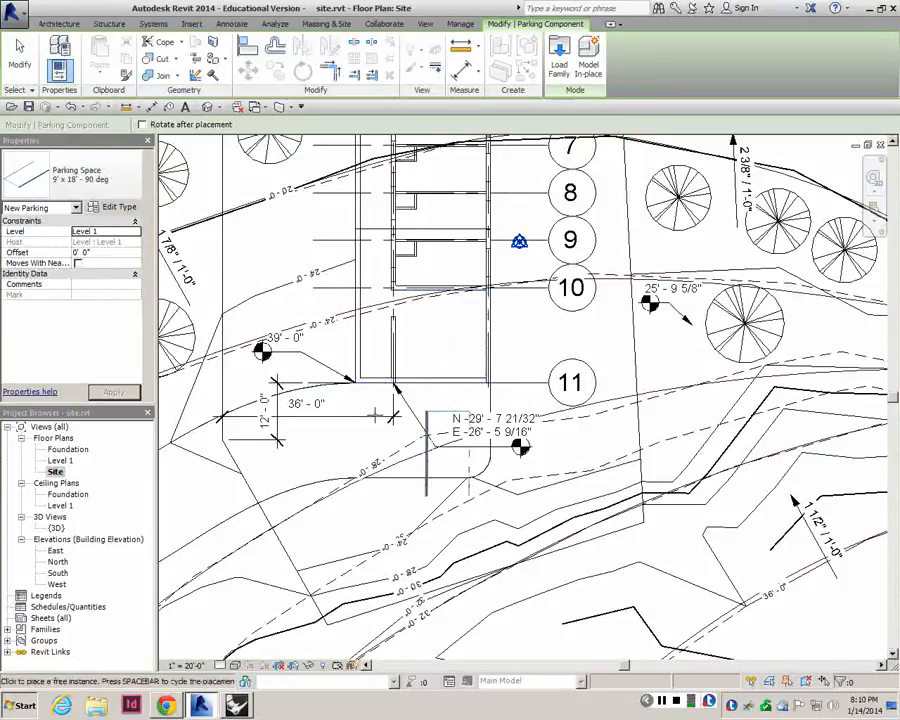
pyautogui.scroll(3, 428, 384)
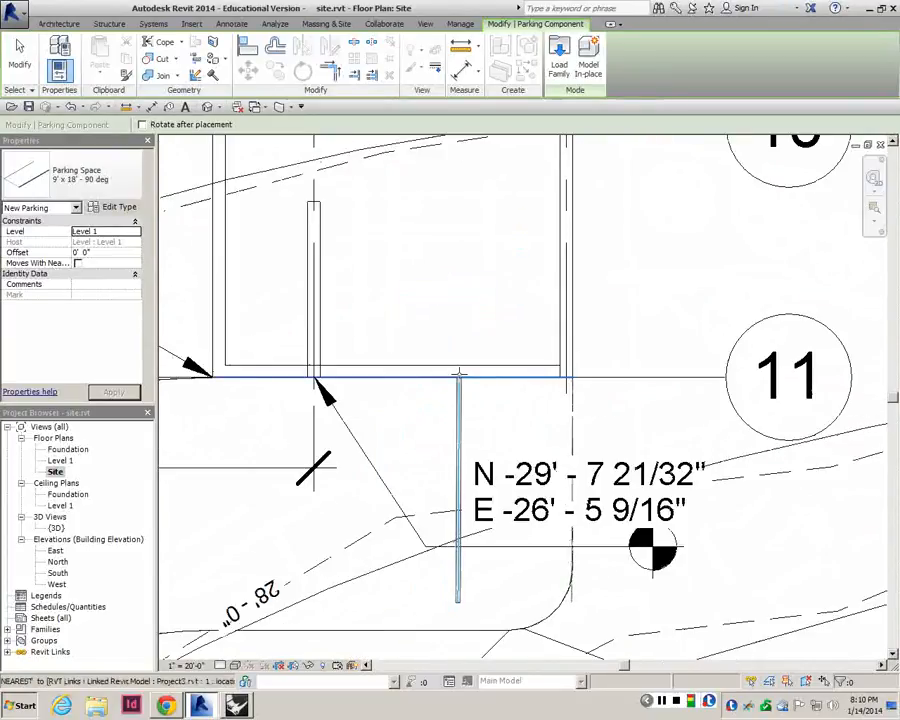
pyautogui.click(318, 378)
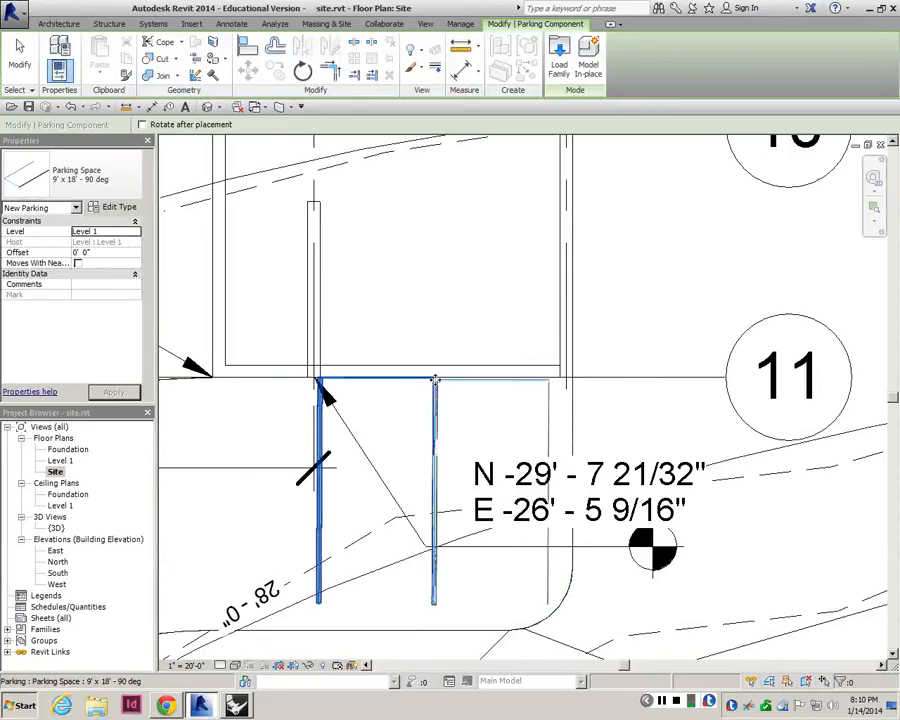
pyautogui.press('Escape')
pyautogui.press('Escape')
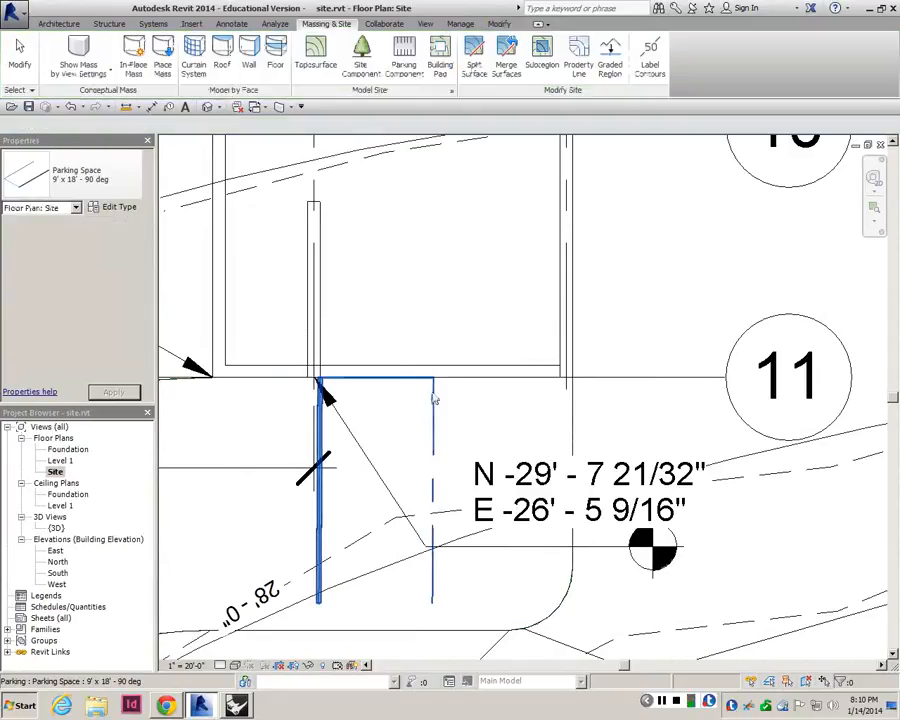
# - Delete the parking space just placed at the building's south wall
pyautogui.click(396, 450)
pyautogui.scroll(2, 380, 464)
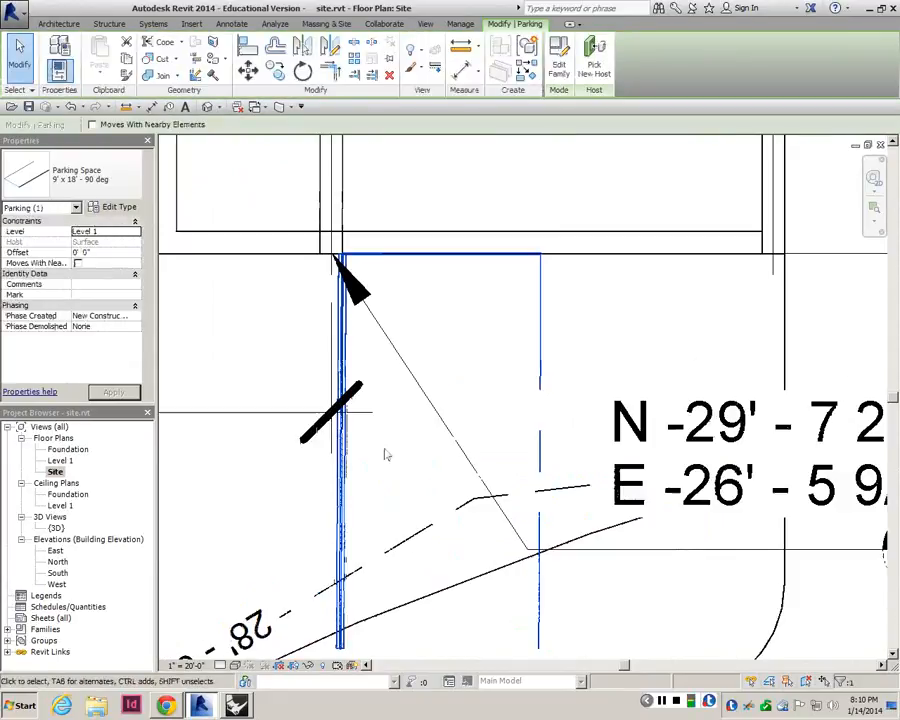
pyautogui.scroll(-2, 394, 436)
pyautogui.press('Delete')
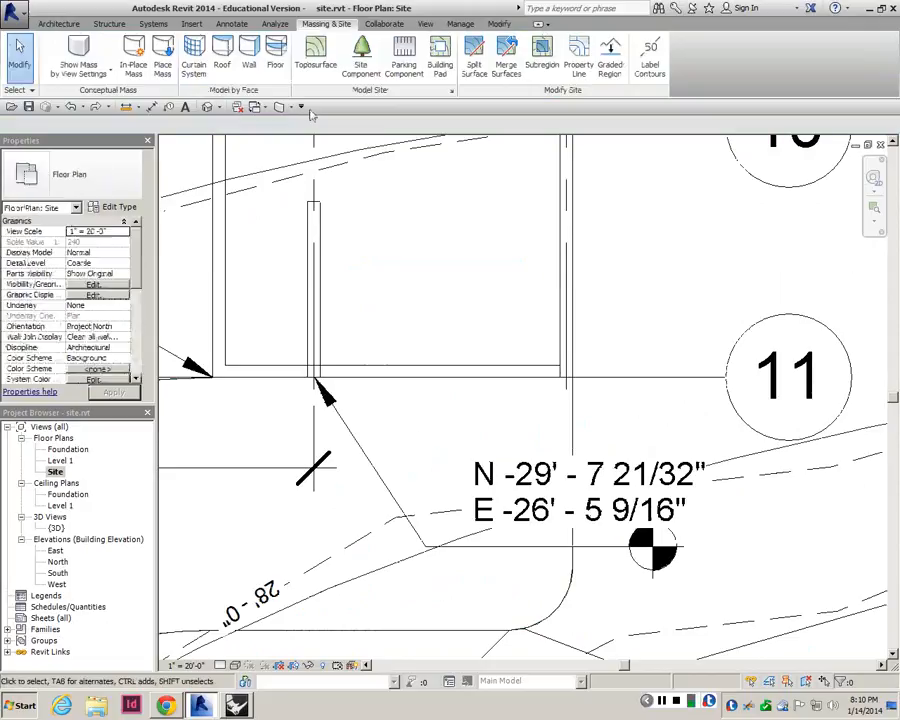
# - Place a new 9' x 18' - 90 deg parking space snapped to the interior wall's endpoint on the south wall line at grid 1
pyautogui.click(403, 65)
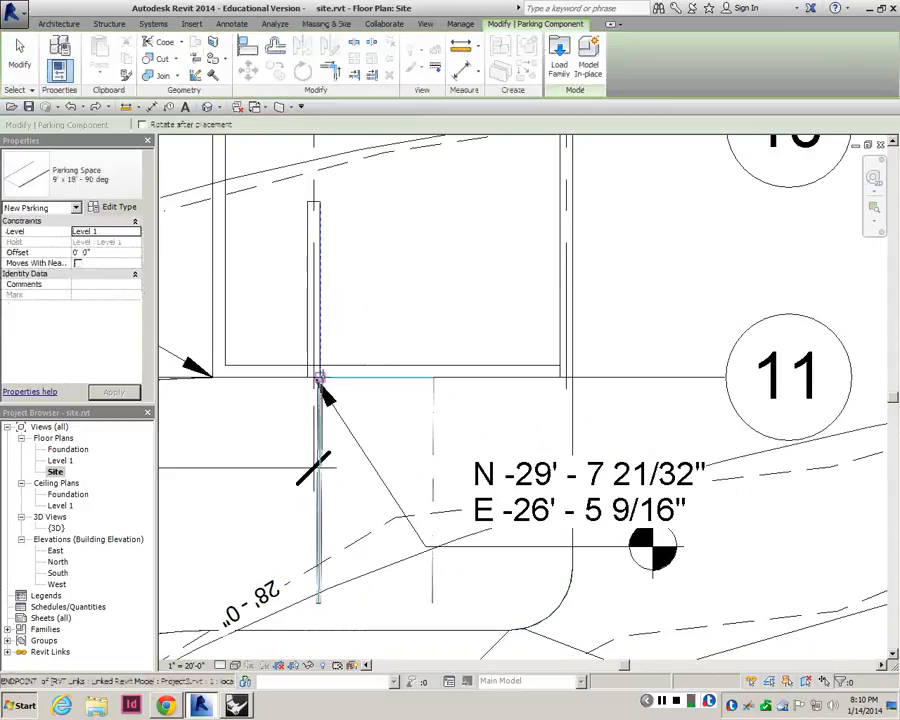
pyautogui.press('space')
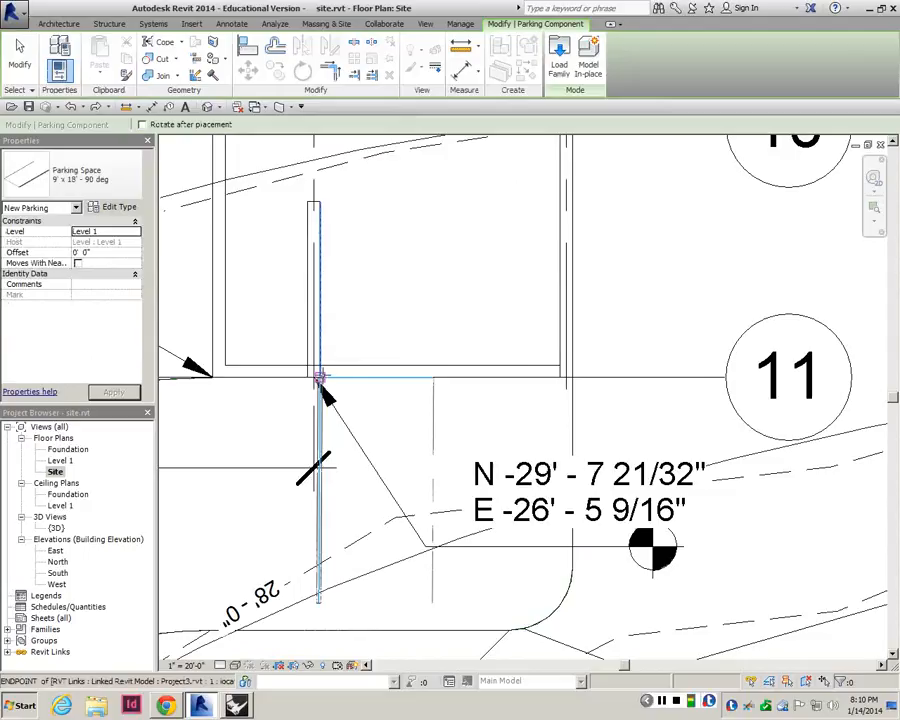
pyautogui.click(318, 378)
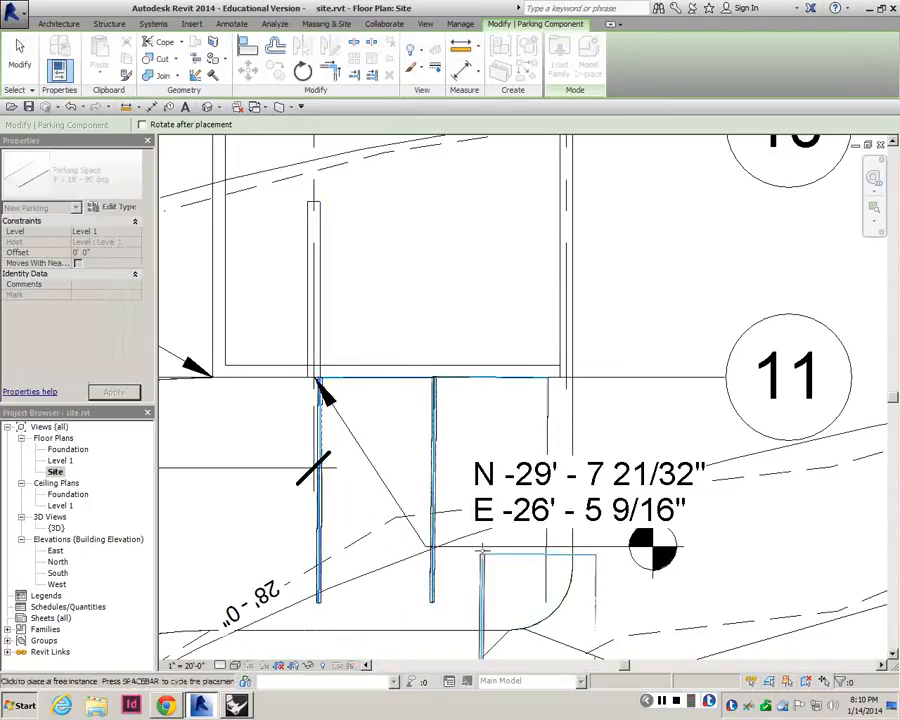
pyautogui.press('Escape')
pyautogui.press('Escape')
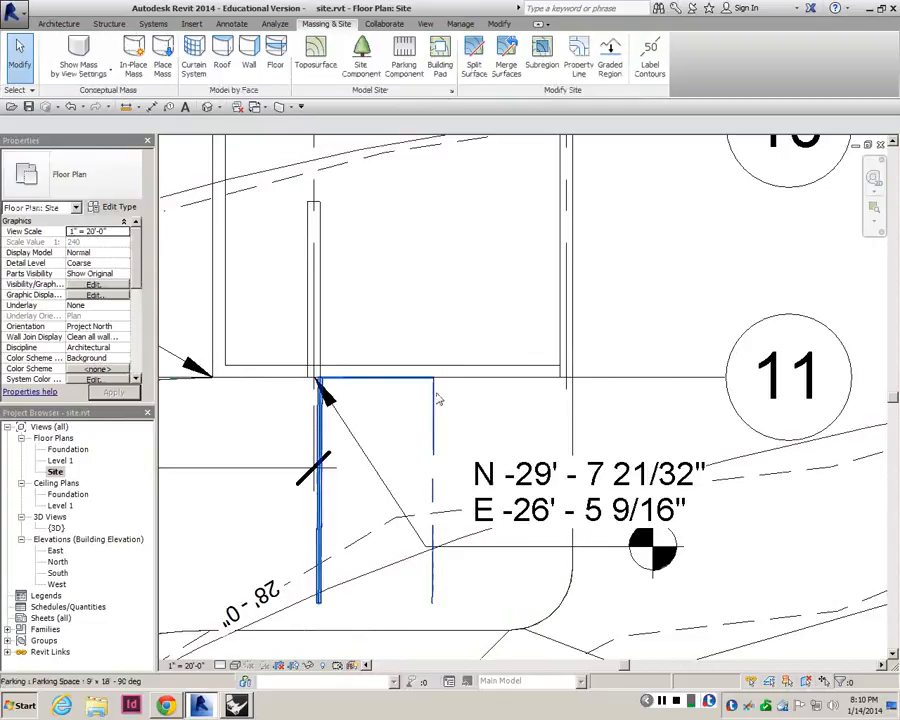
# - Copy the parking space one bay east along the south wall, from its northwest corner to its northeast corner
pyautogui.click(436, 399)
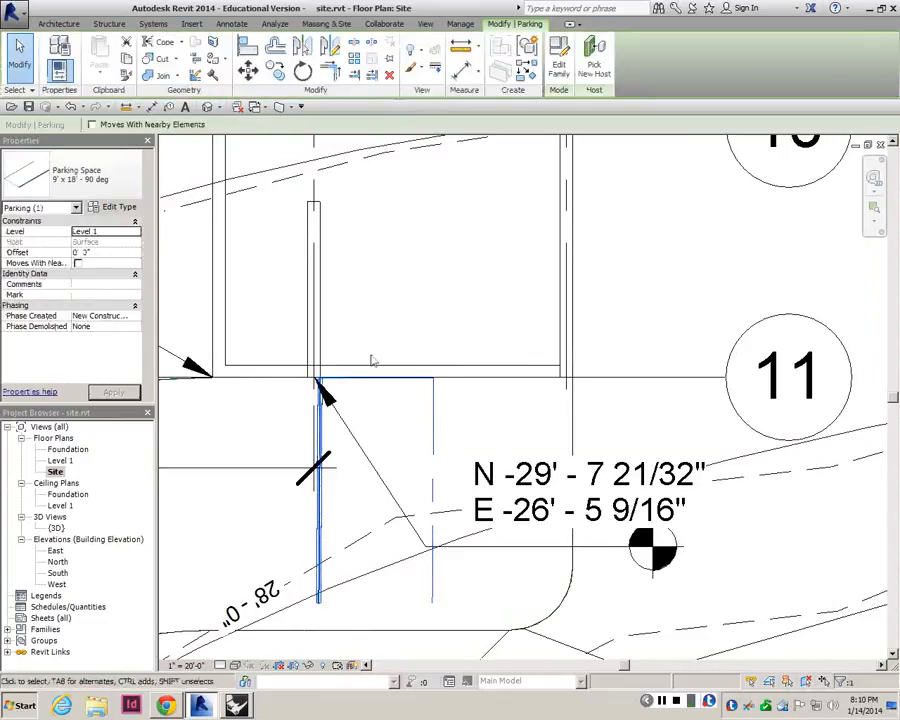
pyautogui.press('m')
pyautogui.press('v')
pyautogui.scroll(4, 322, 378)
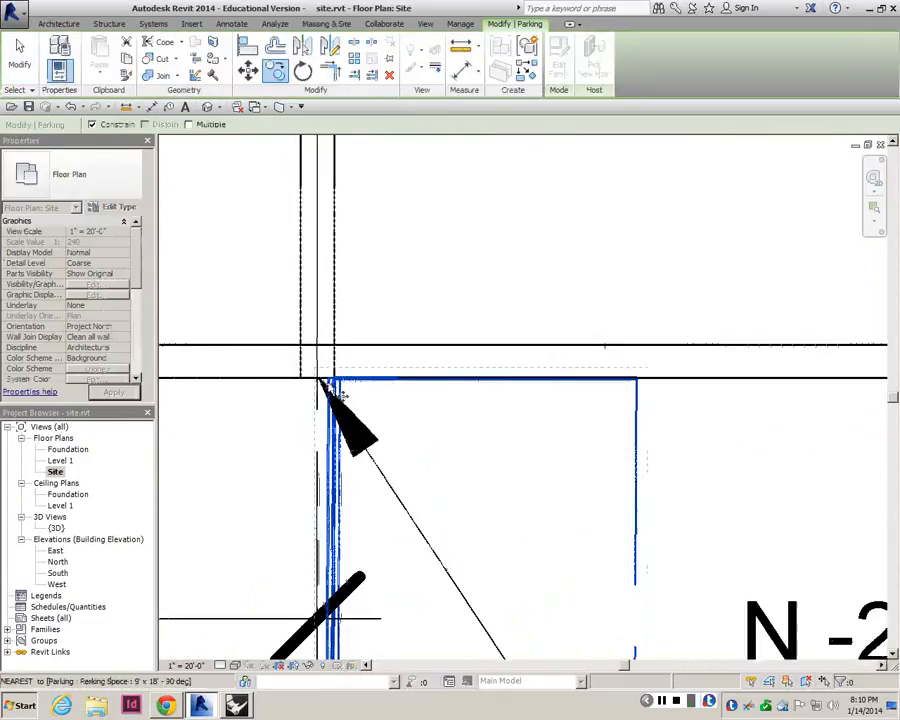
pyautogui.click(331, 379)
pyautogui.click(634, 377)
pyautogui.scroll(-3, 548, 392)
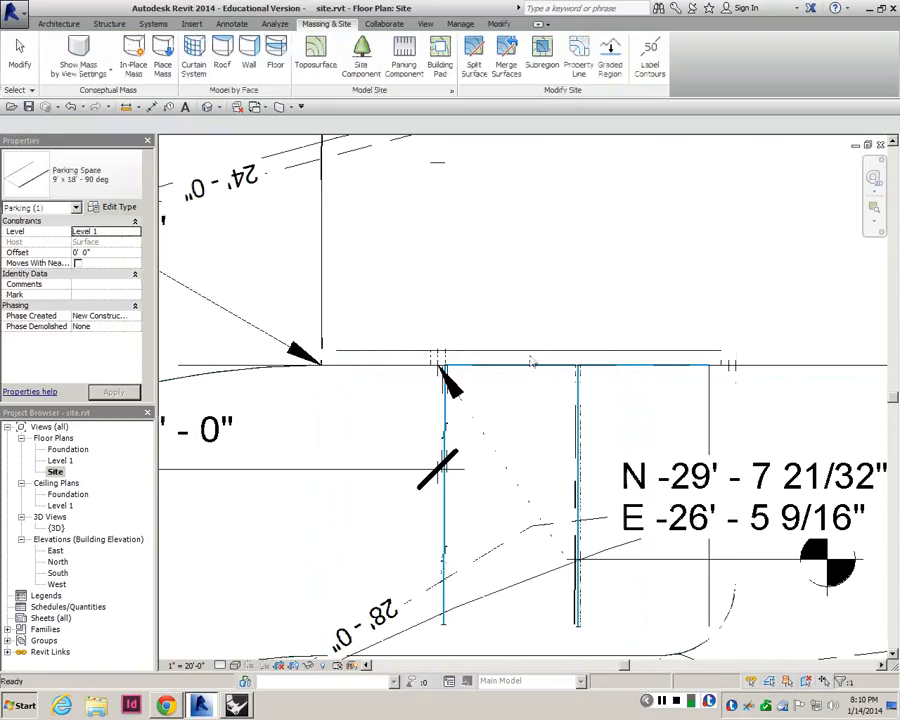
# - Turn on thin line display and examine where the two parking spaces meet along the south wall
pyautogui.click(425, 24)
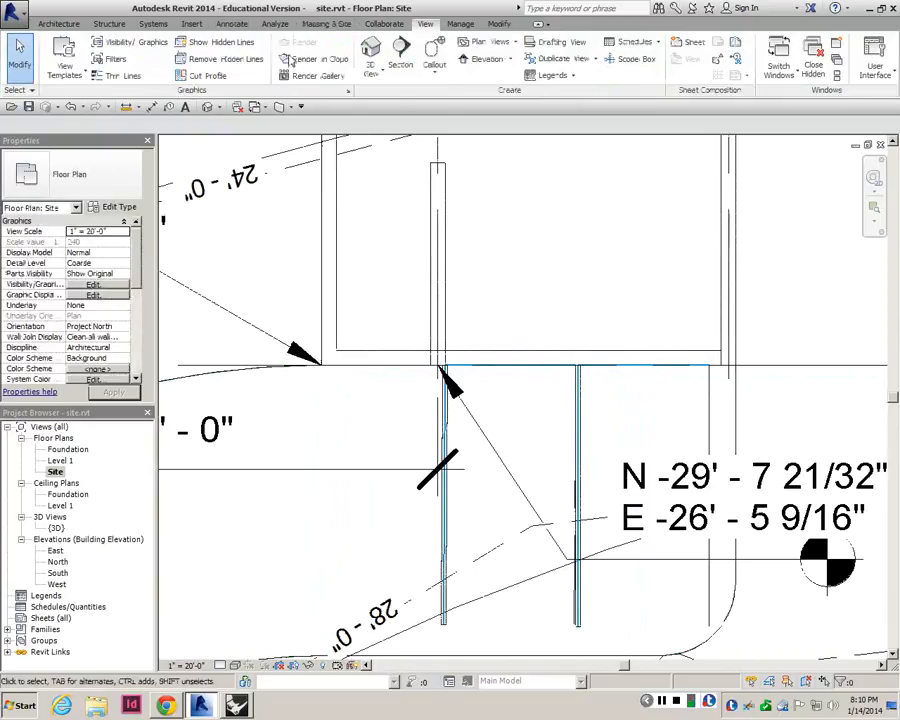
pyautogui.click(118, 75)
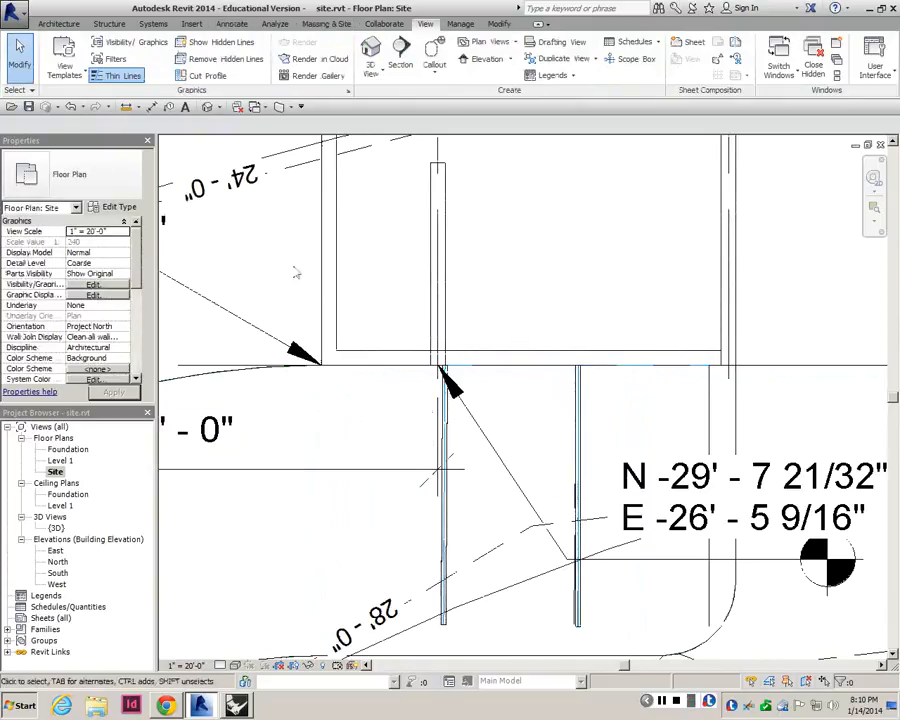
pyautogui.scroll(4, 370, 280)
pyautogui.click(366, 304)
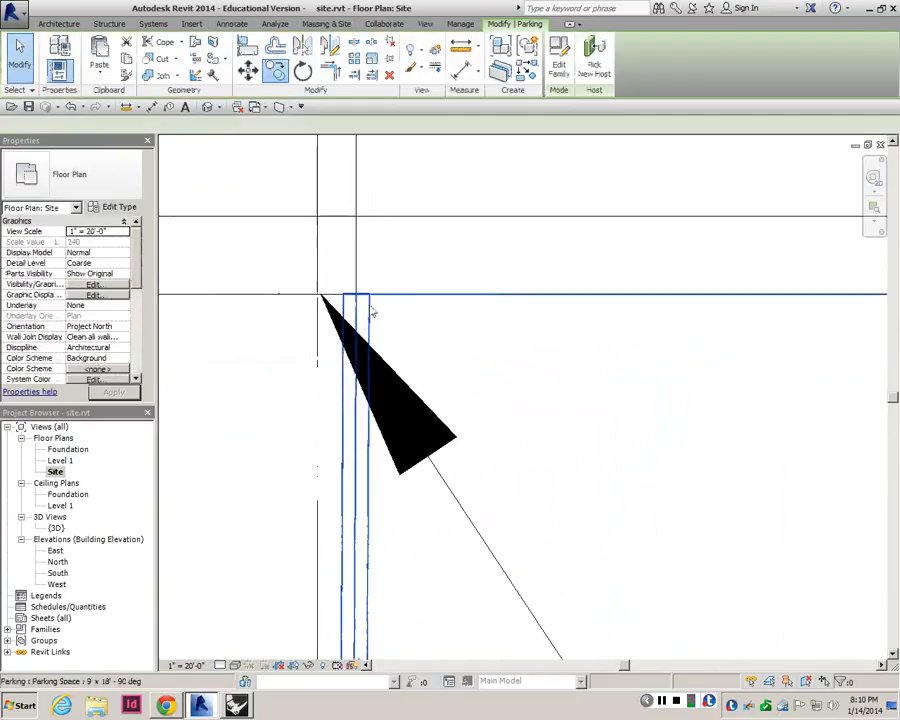
pyautogui.scroll(-4, 380, 310)
pyautogui.scroll(6, 645, 309)
pyautogui.scroll(-6, 654, 322)
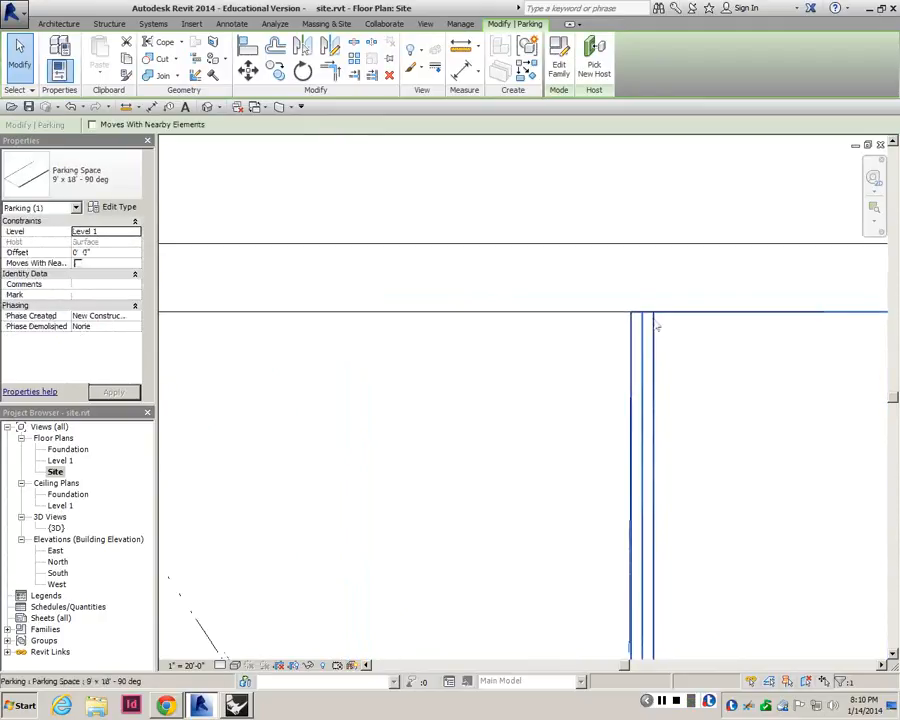
# - Delete both parking spaces at the building's south wall
pyautogui.scroll(-3, 652, 325)
pyautogui.scroll(3, 650, 575)
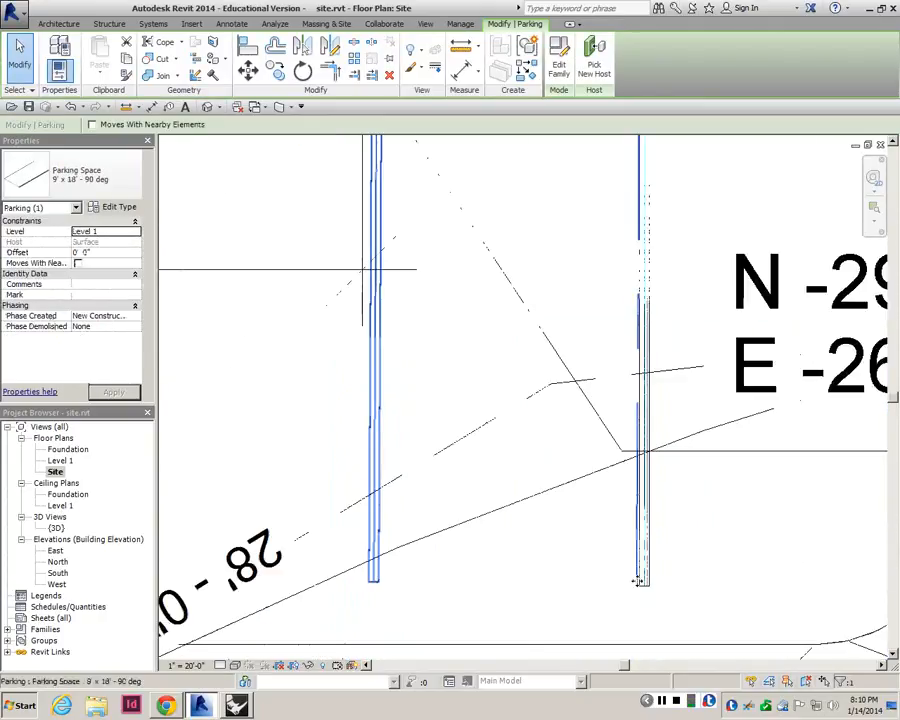
pyautogui.moveTo(691, 597); pyautogui.dragTo(584, 542)
pyautogui.scroll(-2, 575, 451)
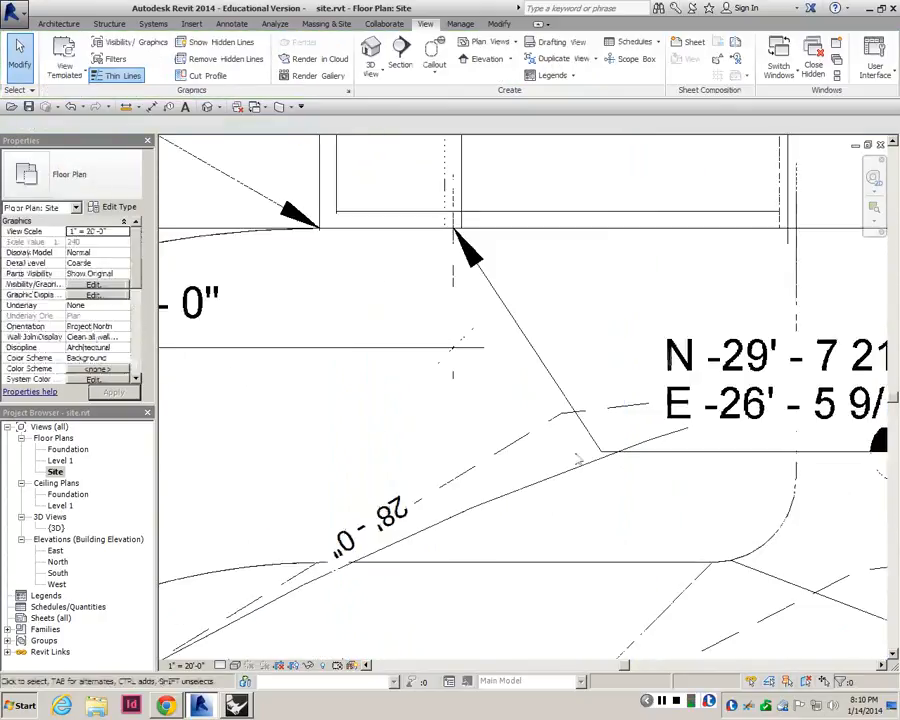
# - Place two 9' x 18' - 90 deg parking spaces side by side along the south wall, starting just east of the interior wall
pyautogui.click(327, 24)
pyautogui.click(454, 62)
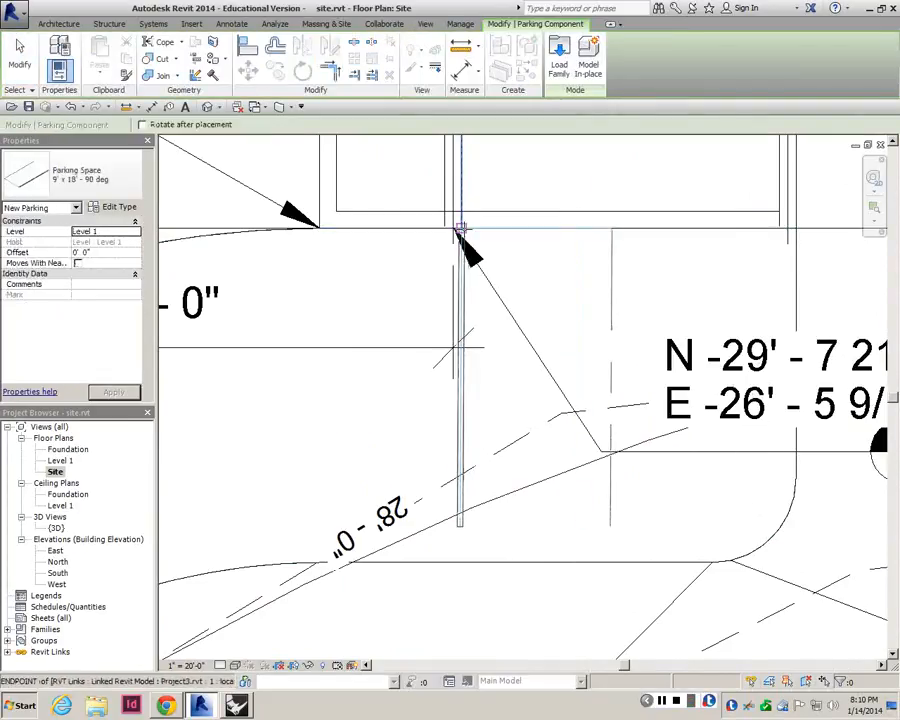
pyautogui.click(470, 231)
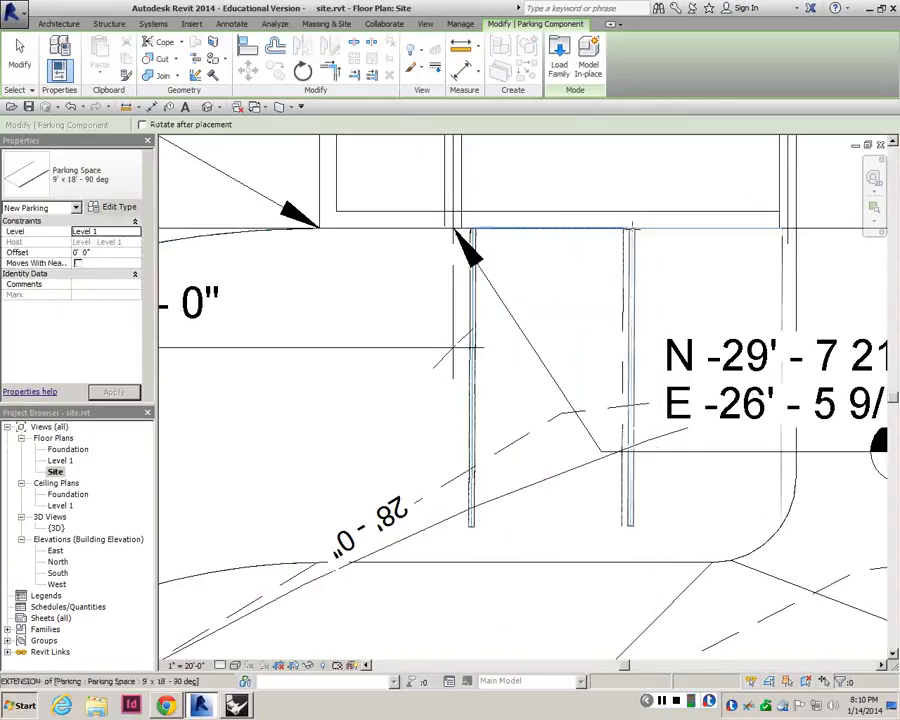
pyautogui.click(621, 230)
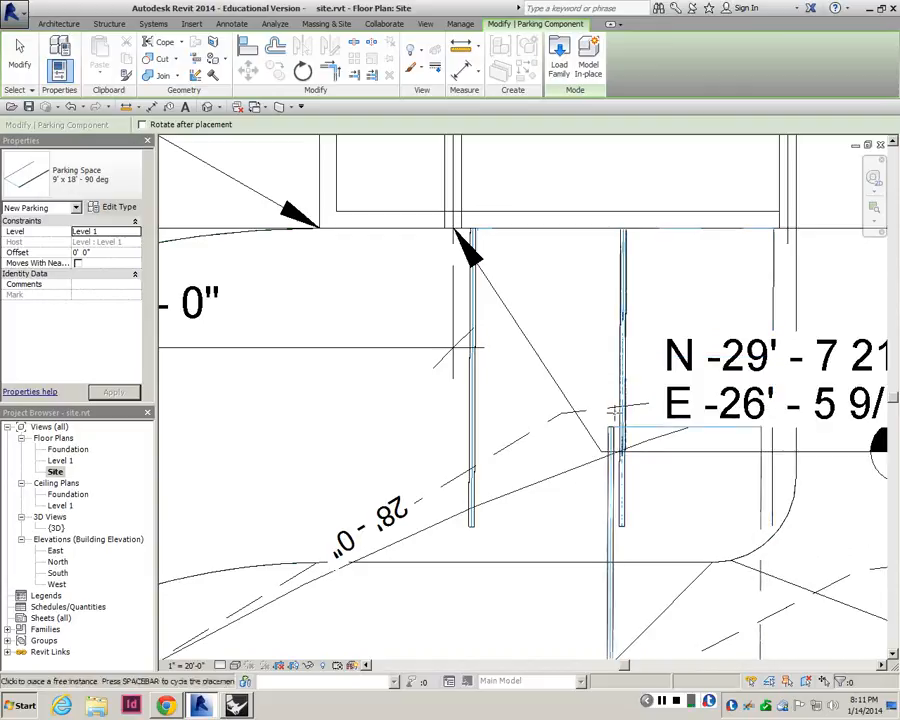
pyautogui.rightClick(613, 410)
pyautogui.press('Escape')
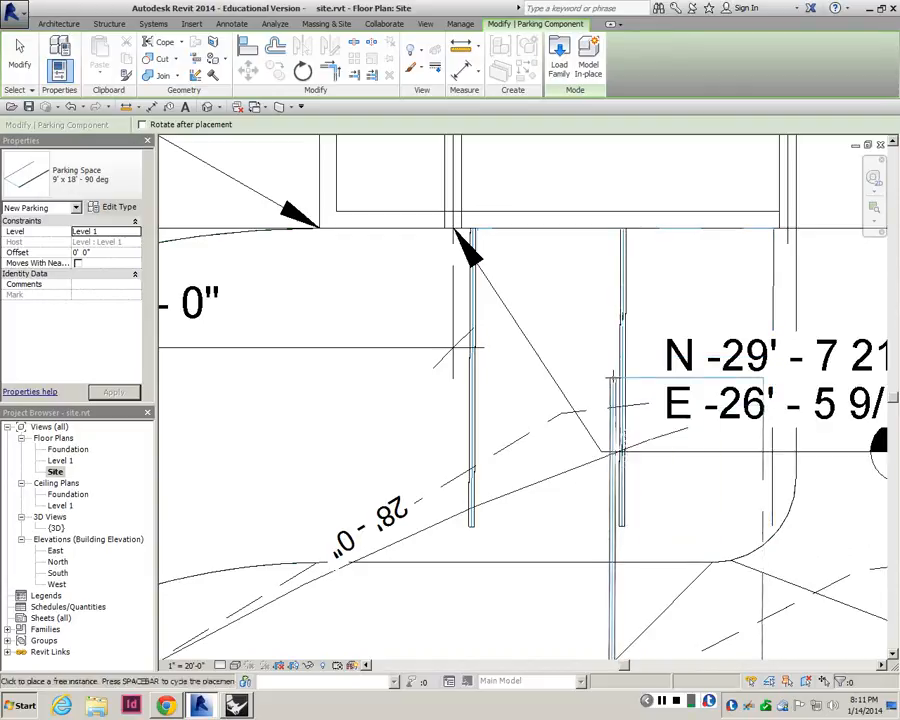
pyautogui.press('Escape')
# - Open the {3D} view and inspect the parking spaces against the drive at the building's south end
pyautogui.scroll(-2, 549, 451)
pyautogui.doubleClick(56, 528)
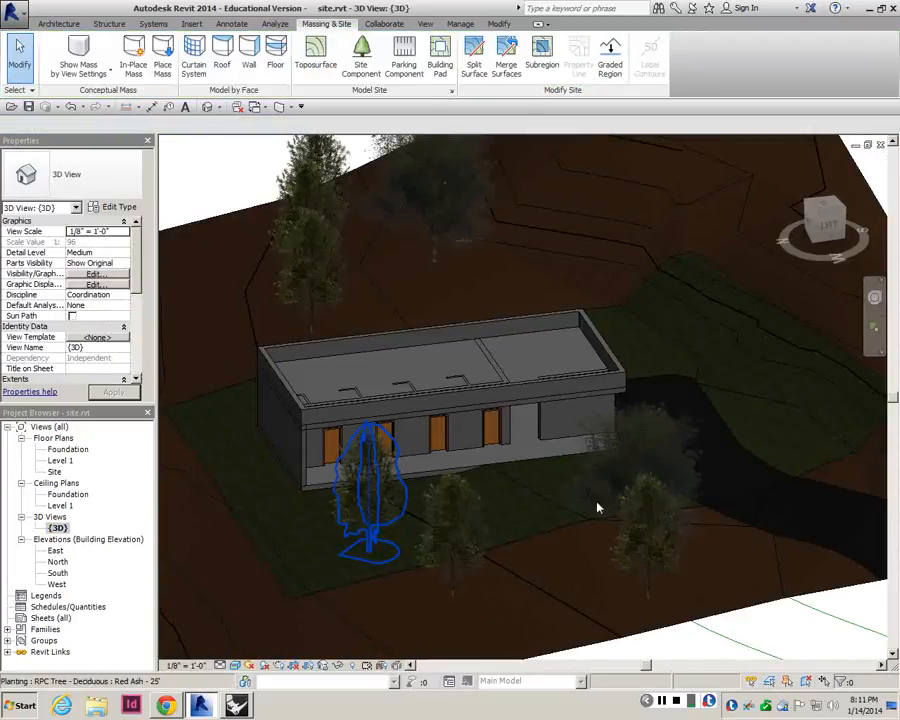
pyautogui.keyDown('shift'); pyautogui.moveTo(595, 563); pyautogui.dragTo(565, 390, button='middle'); pyautogui.keyUp('shift')
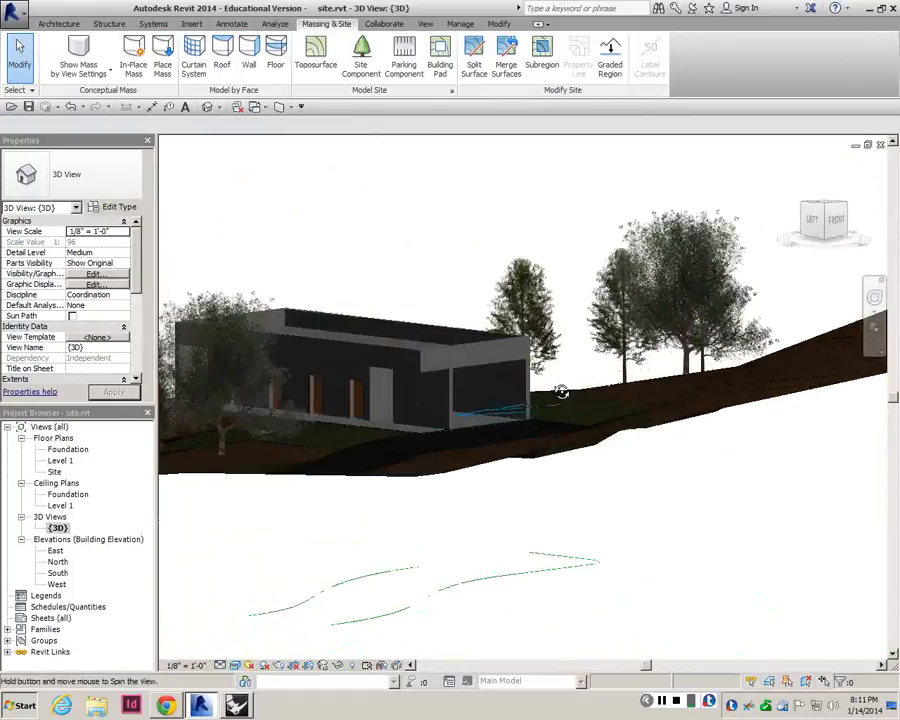
pyautogui.scroll(3, 498, 446)
# - Open the type properties of one of the parking spaces and show its 3D preview
pyautogui.click(494, 458)
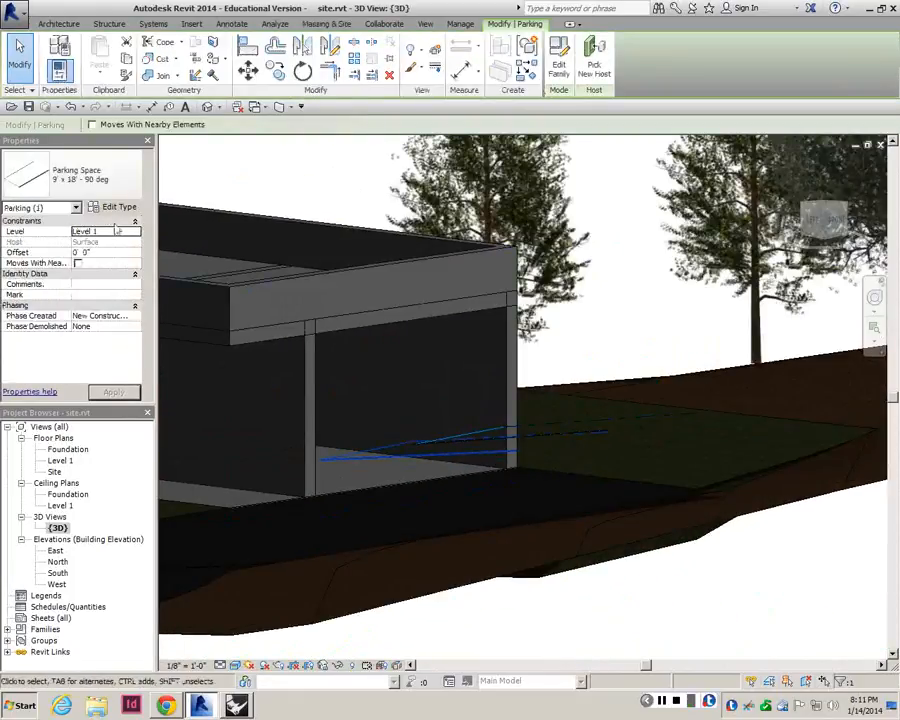
pyautogui.click(117, 208)
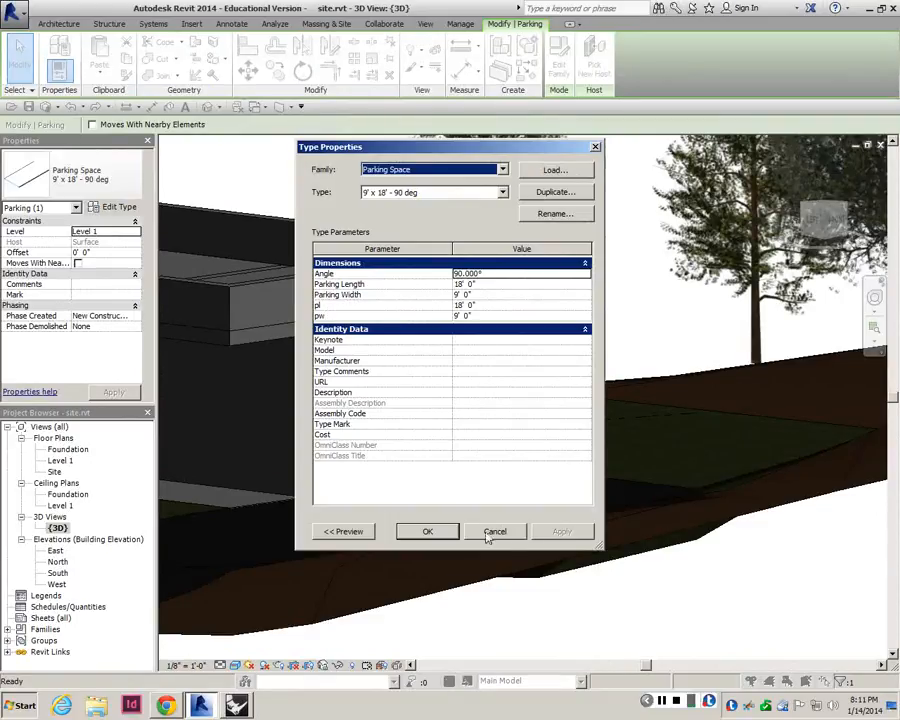
pyautogui.doubleClick(340, 536)
pyautogui.click(341, 539)
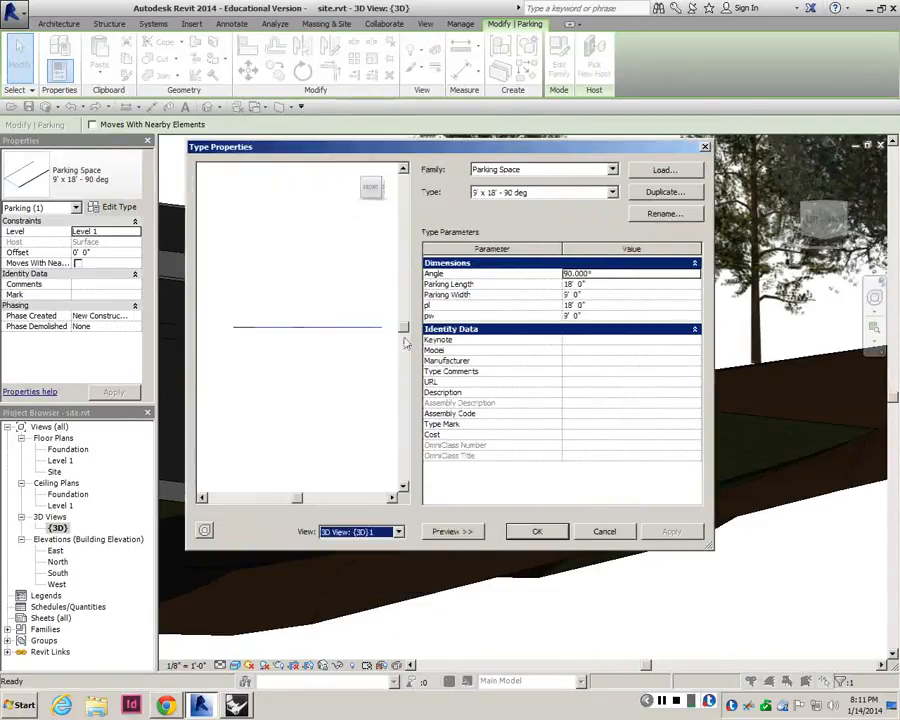
pyautogui.moveTo(404, 331); pyautogui.dragTo(404, 374)
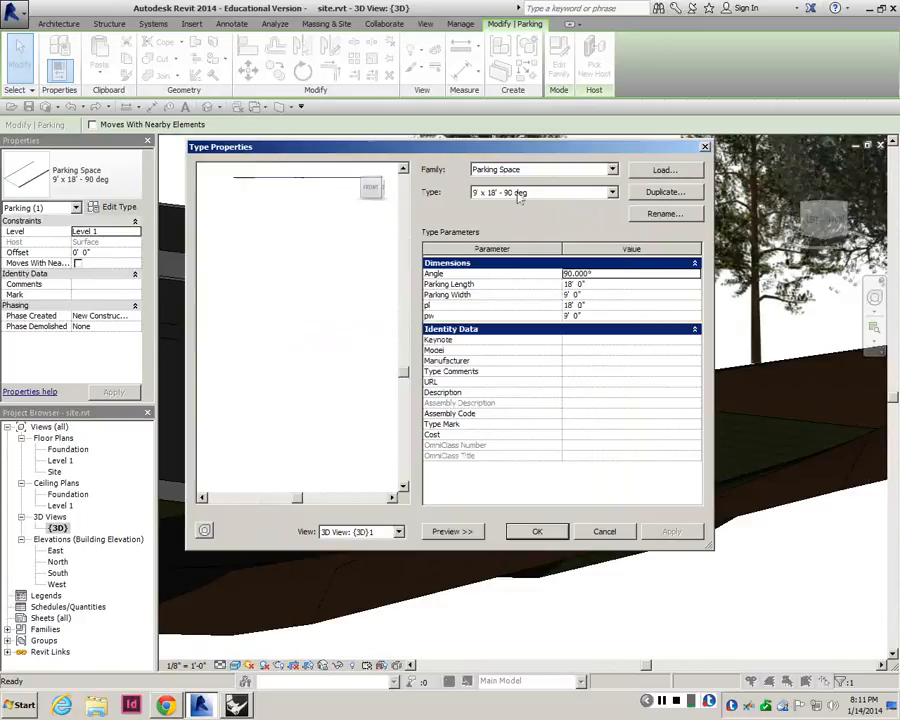
# - Preview the 9' x 18' - 60 deg parking type in the front elevation and the Ref. Level floor plan
pyautogui.click(519, 193)
pyautogui.click(519, 206)
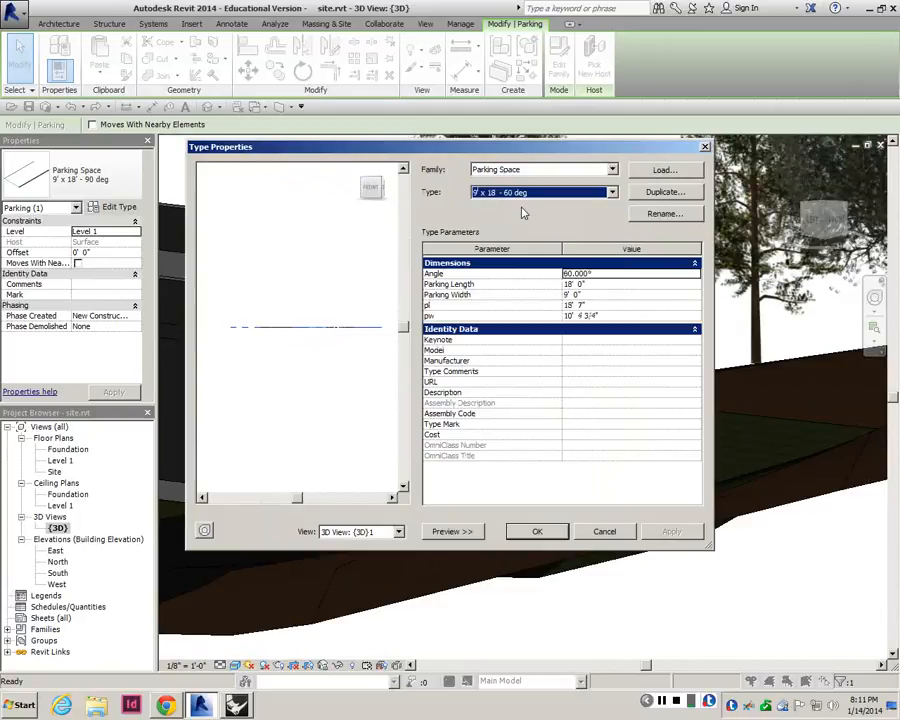
pyautogui.click(365, 532)
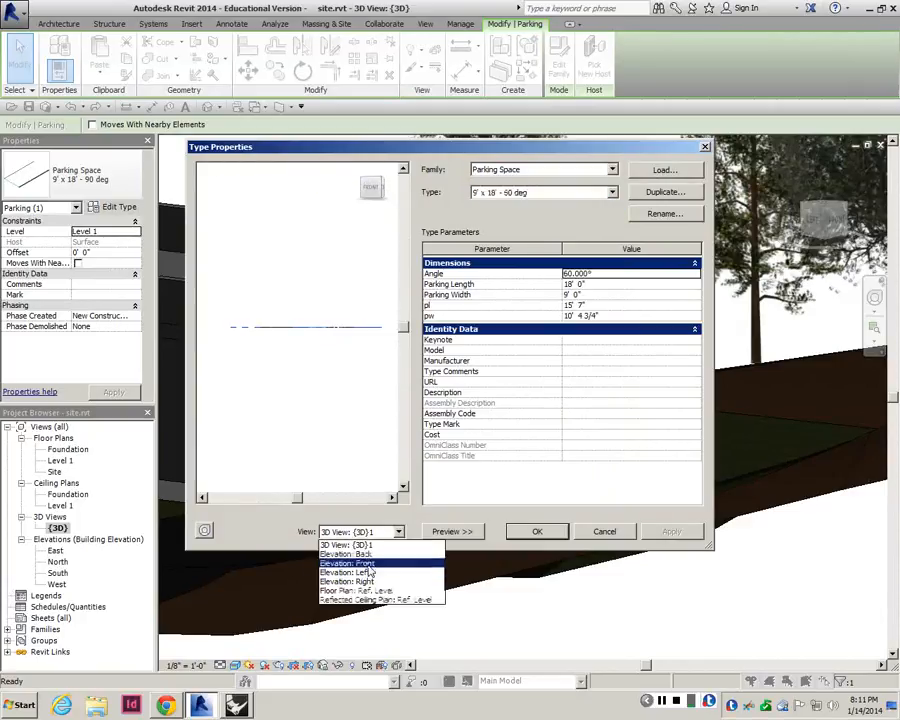
pyautogui.click(369, 564)
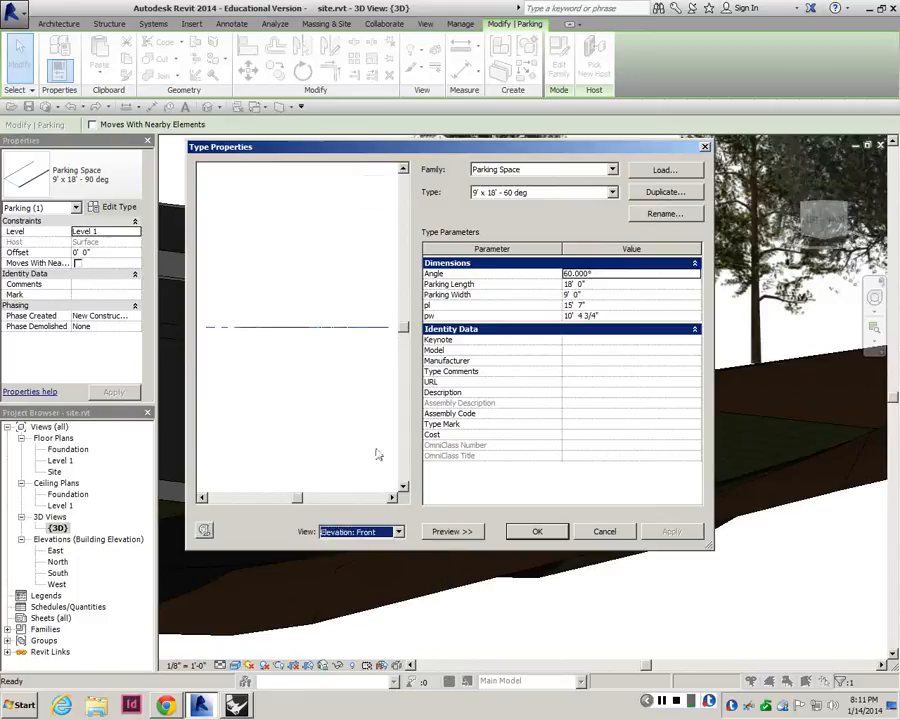
pyautogui.click(370, 532)
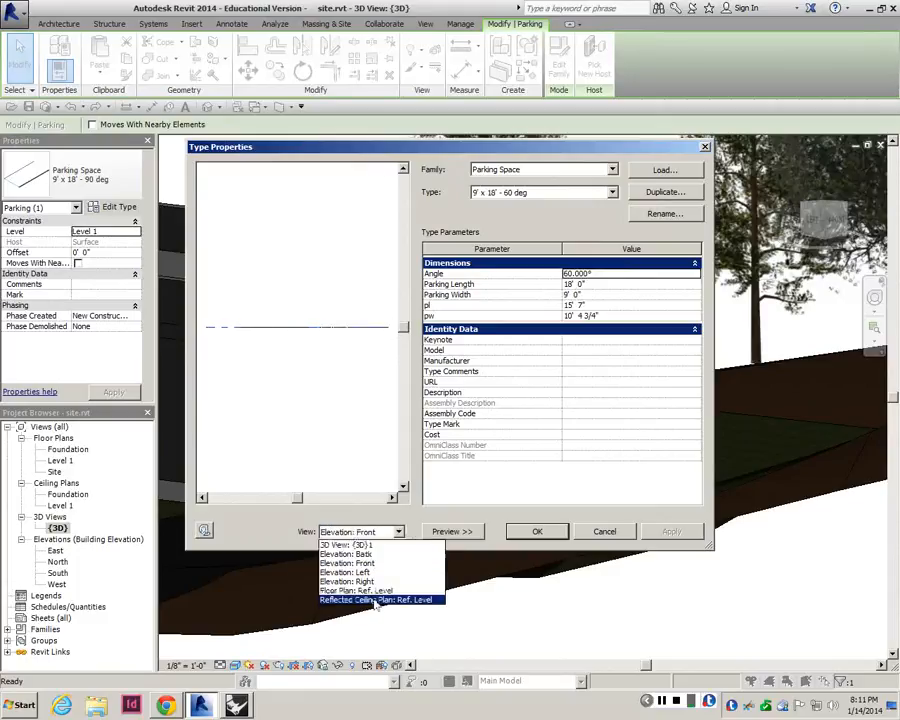
pyautogui.click(375, 590)
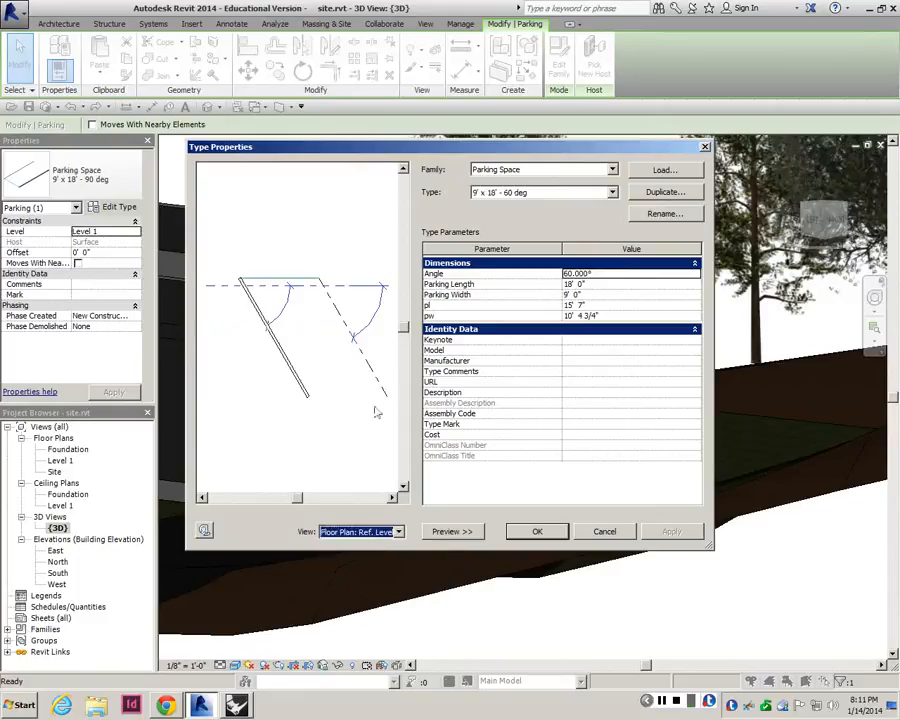
# - Switch the parking space type back to 9' x 18' - 90 deg and accept the type properties
pyautogui.click(541, 194)
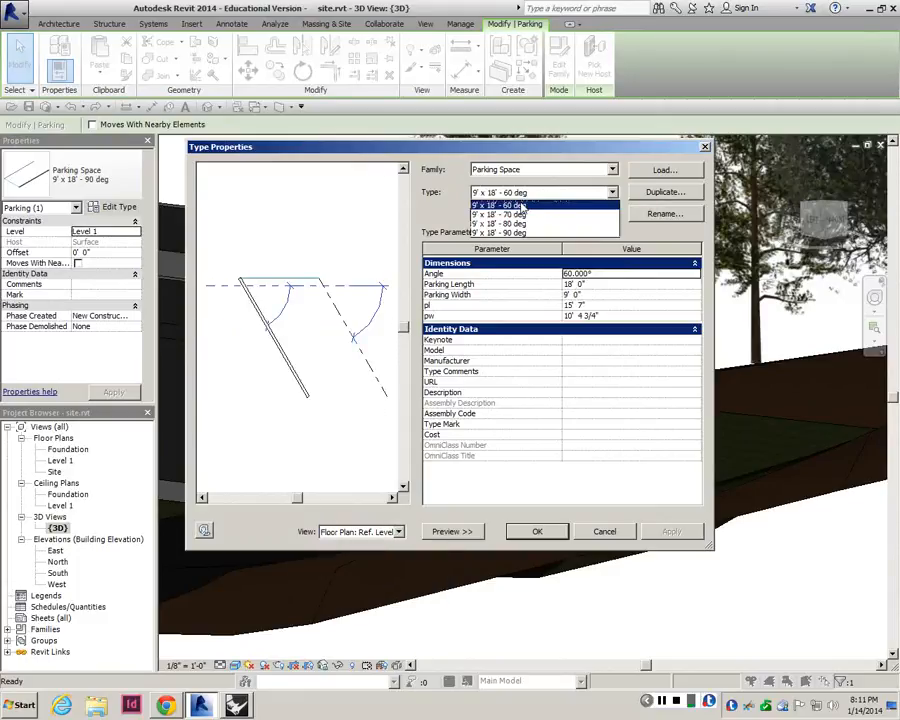
pyautogui.click(505, 232)
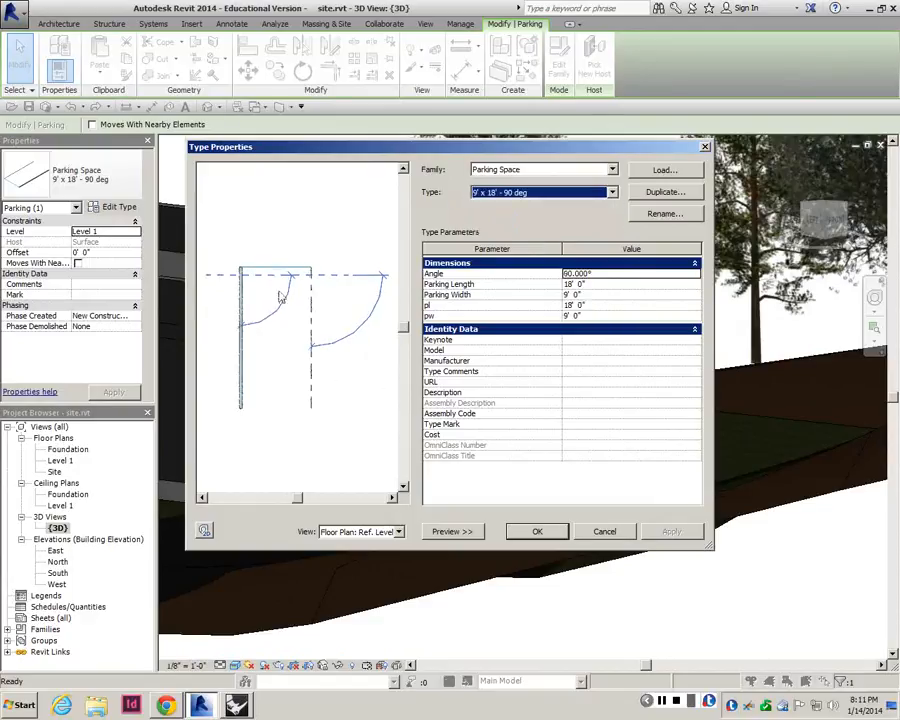
pyautogui.click(531, 537)
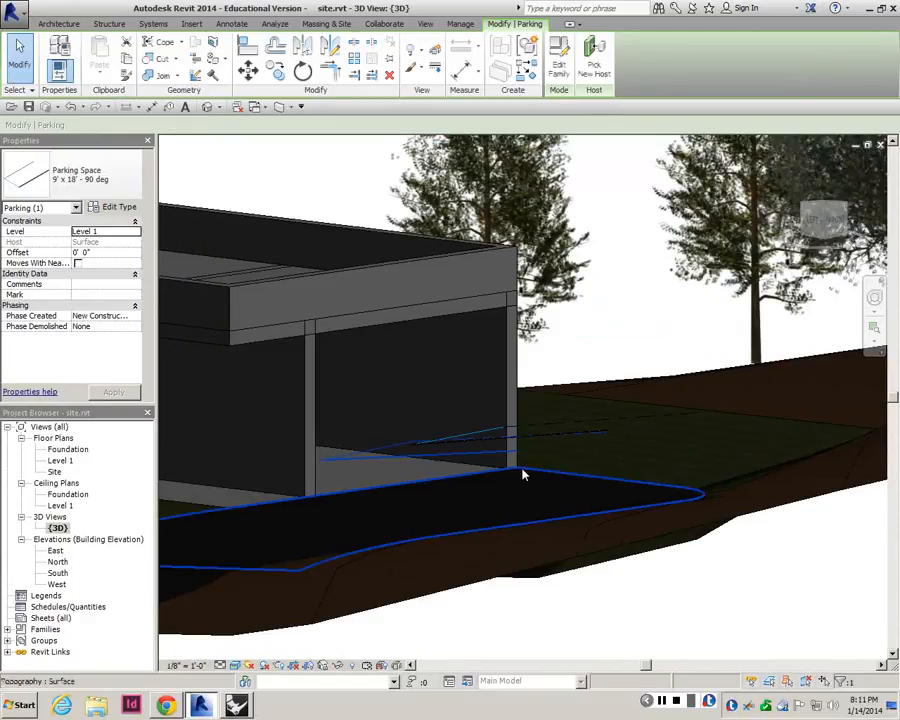
# - Delete both parking spaces at the building's south end in the 3D view
pyautogui.keyDown('shift'); pyautogui.moveTo(515, 443); pyautogui.dragTo(468, 567, button='middle'); pyautogui.keyUp('shift')
pyautogui.scroll(2, 550, 448)
pyautogui.click(523, 436)
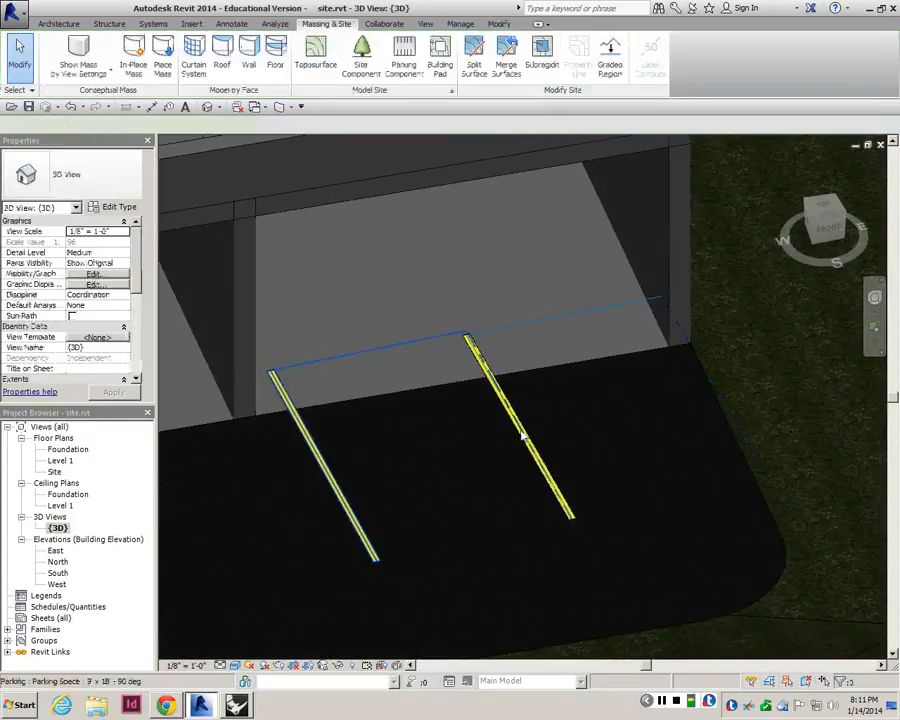
pyautogui.press('Delete')
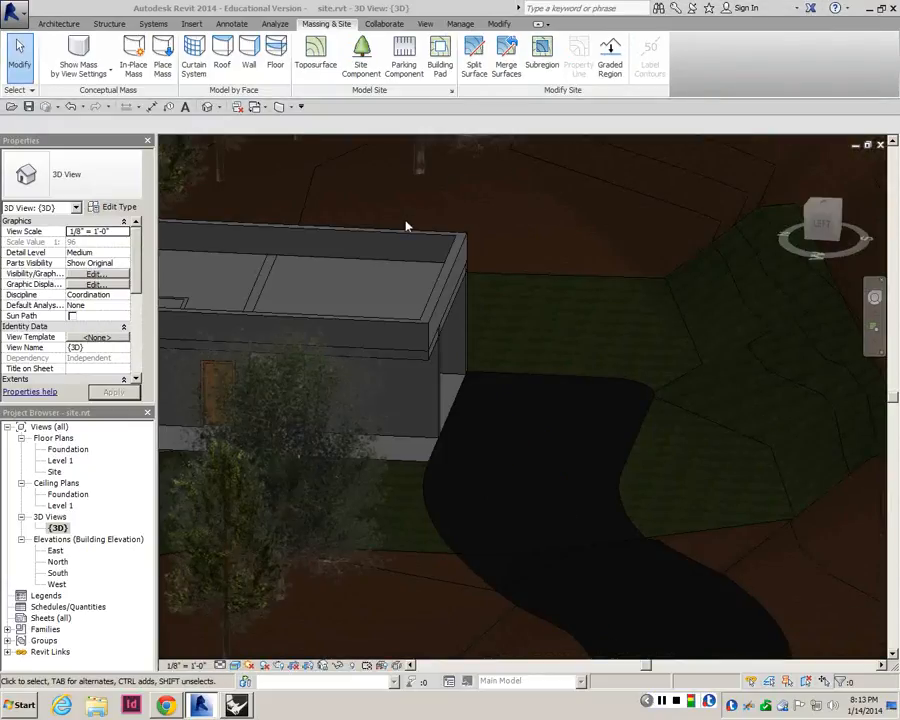
pyautogui.click(405, 64)
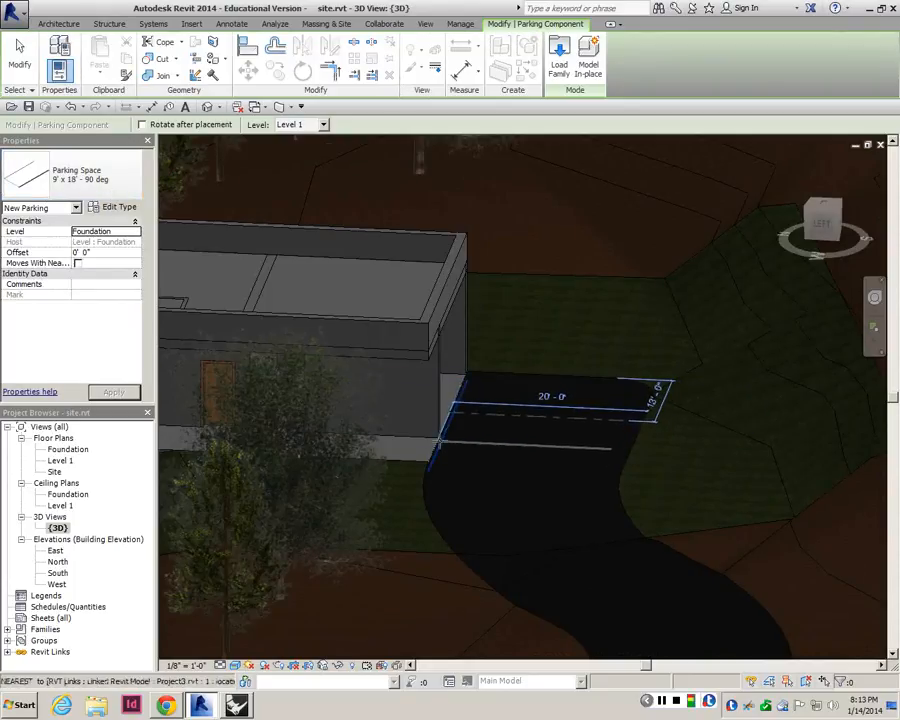
pyautogui.scroll(3, 437, 440)
pyautogui.scroll(-1, 437, 440)
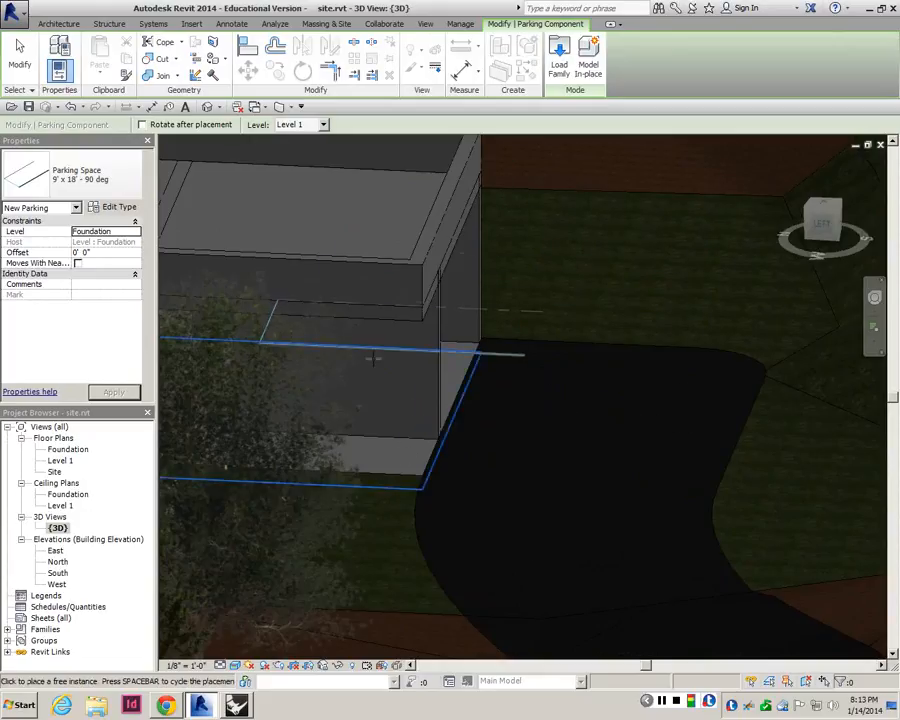
# - In the Site floor plan, place a 9' x 18' - 90 deg parking space snapped to the interior wall's end on the grid 11 wall line
pyautogui.doubleClick(55, 472)
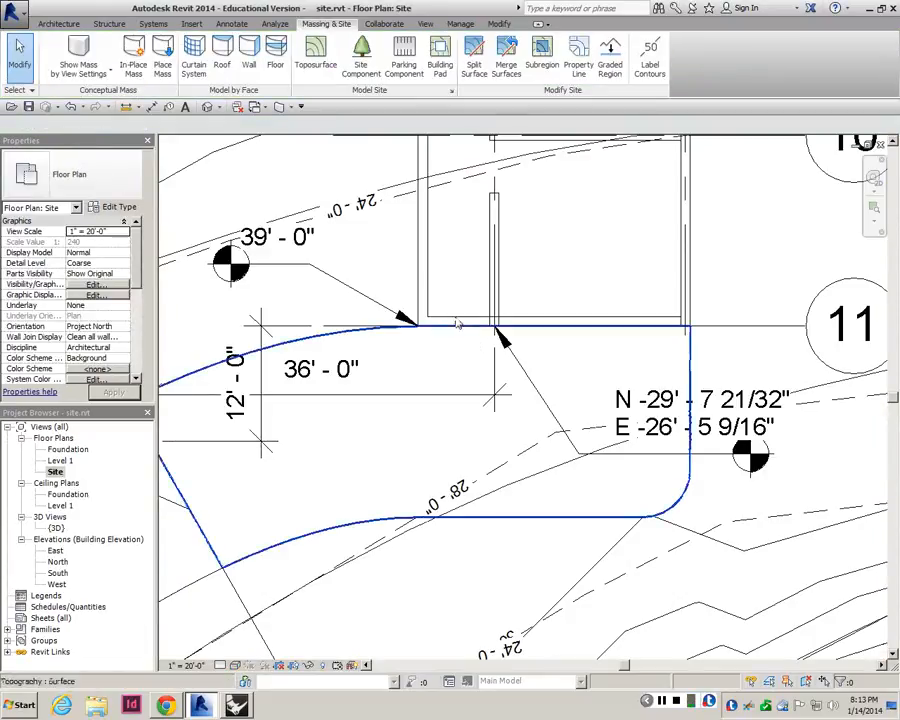
pyautogui.press('Return')
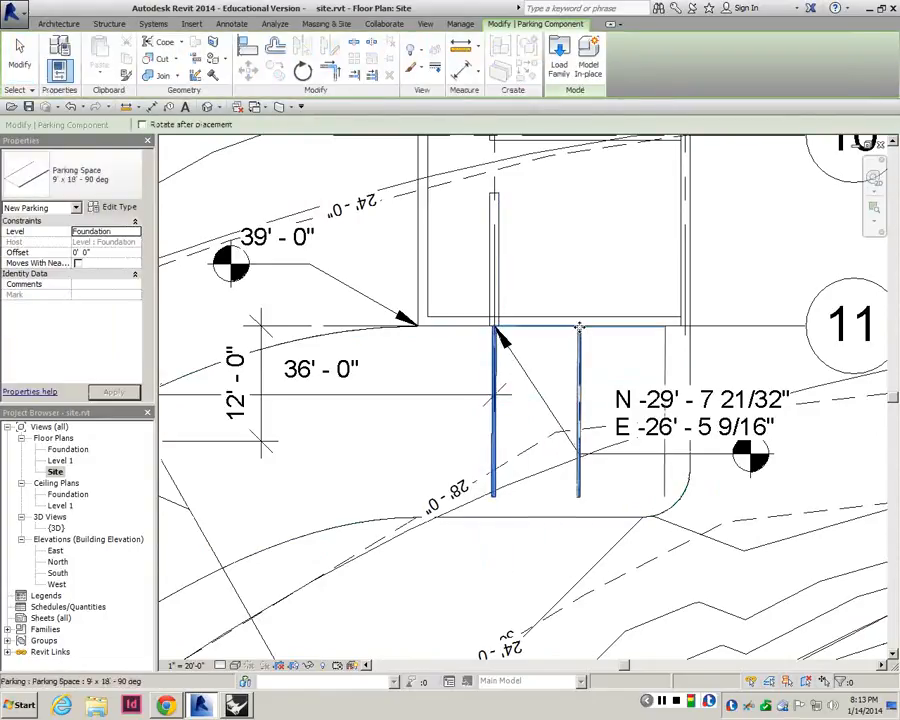
pyautogui.press('Escape')
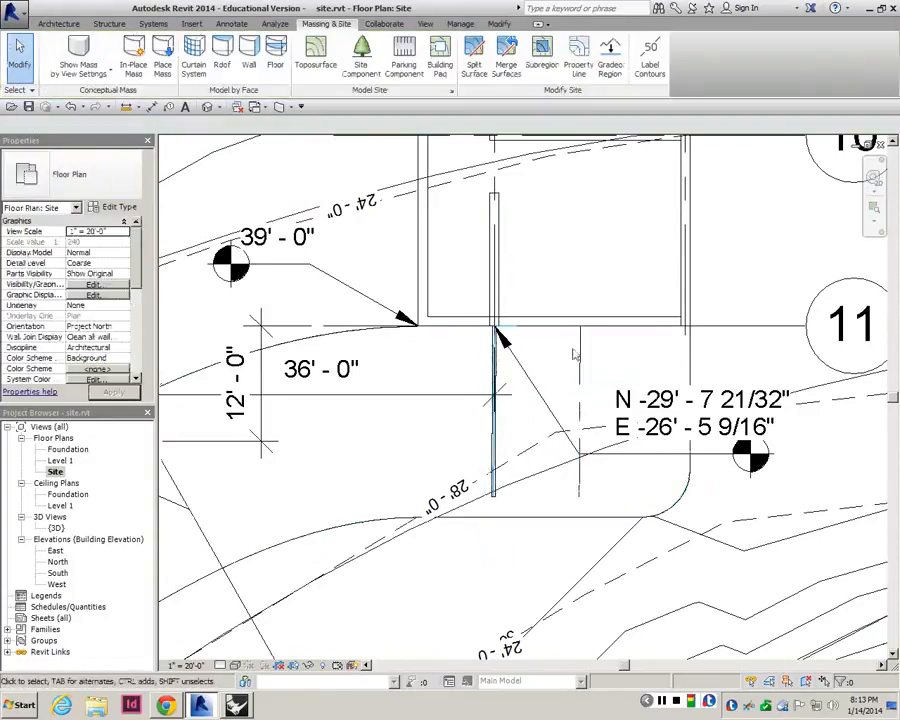
# - Copy the parking space one bay east, from its northwest to its northeast corner, and check both spaces in the 3D view
pyautogui.click(580, 358)
pyautogui.press('o')
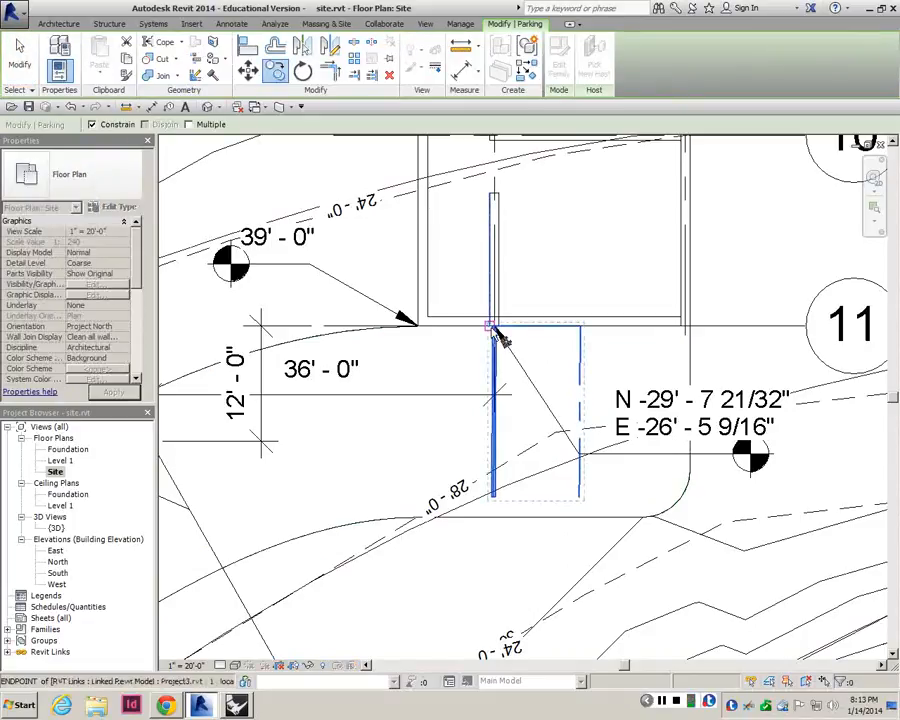
pyautogui.click(492, 328)
pyautogui.click(581, 328)
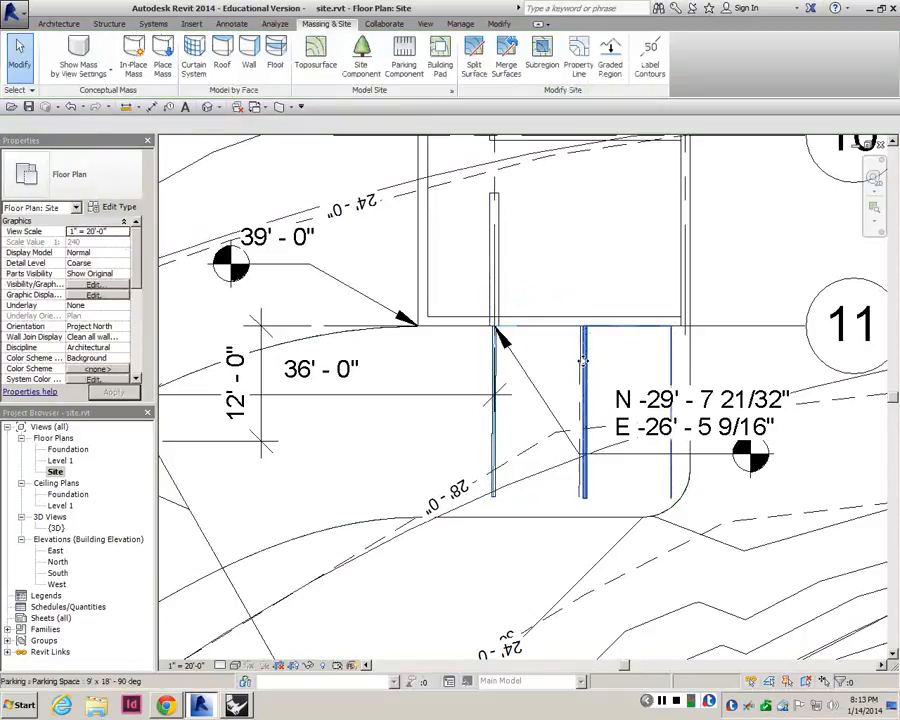
pyautogui.doubleClick(57, 528)
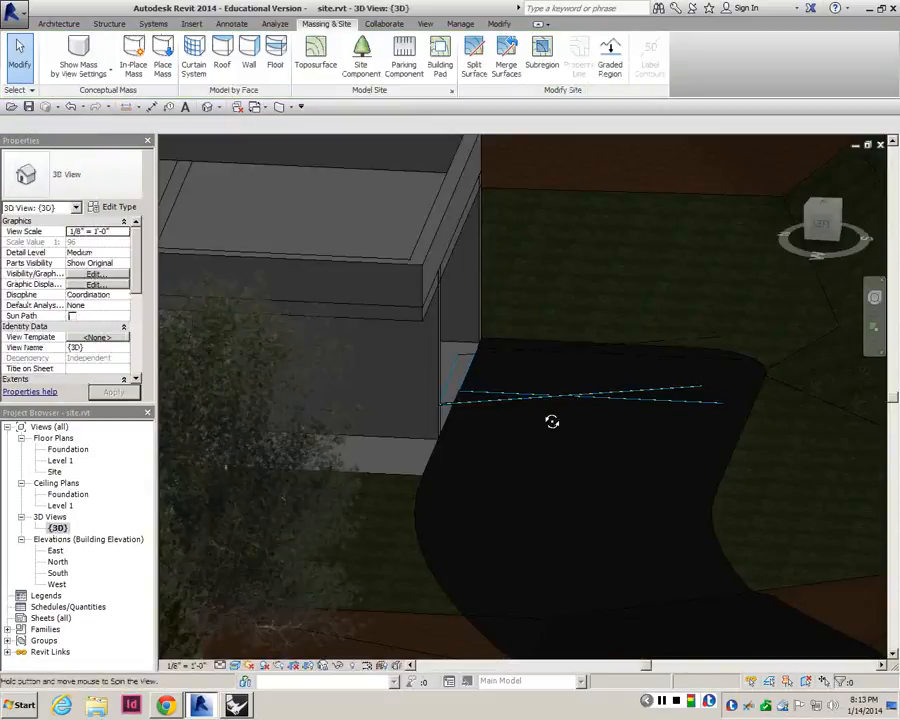
pyautogui.keyDown('shift'); pyautogui.moveTo(552, 419); pyautogui.dragTo(679, 436, button='middle'); pyautogui.keyUp('shift')
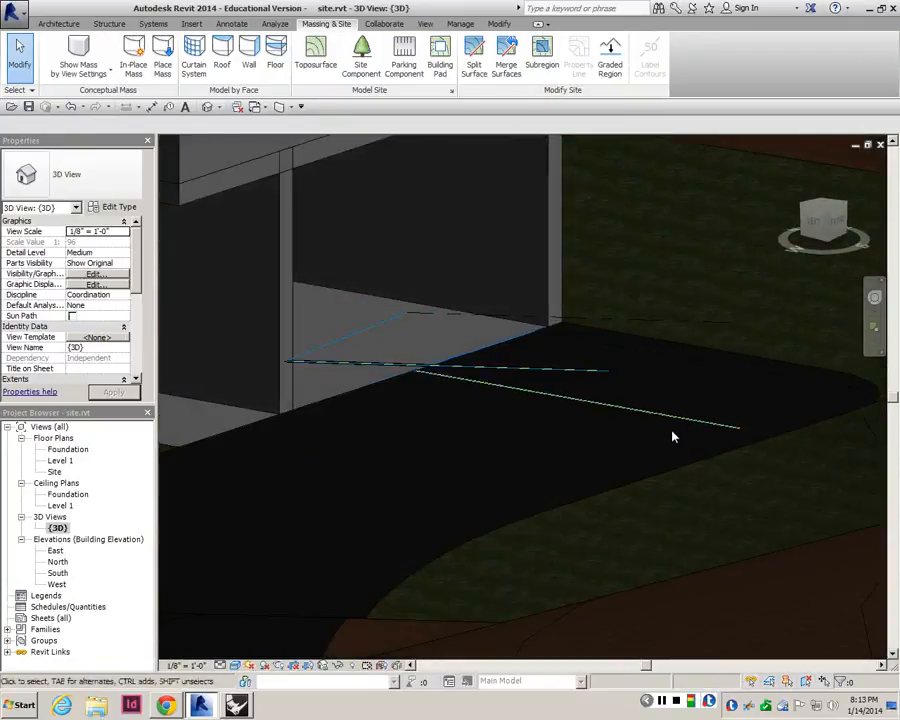
# - Examine in 3D how the eastern parking space and the asphalt drive surface sit against the carport floor
pyautogui.click(673, 437)
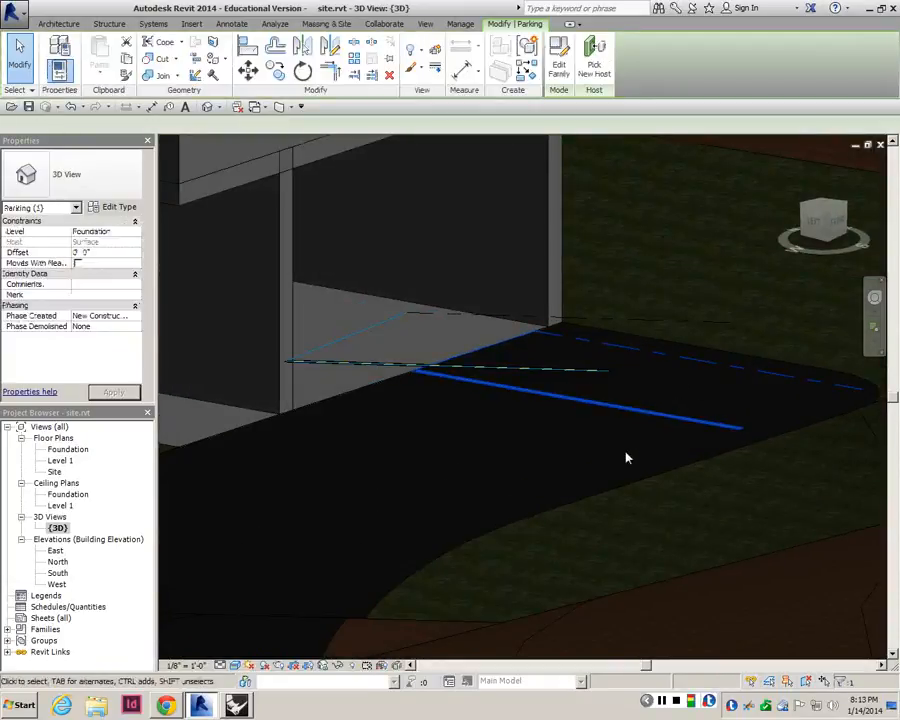
pyautogui.scroll(-5, 610, 445)
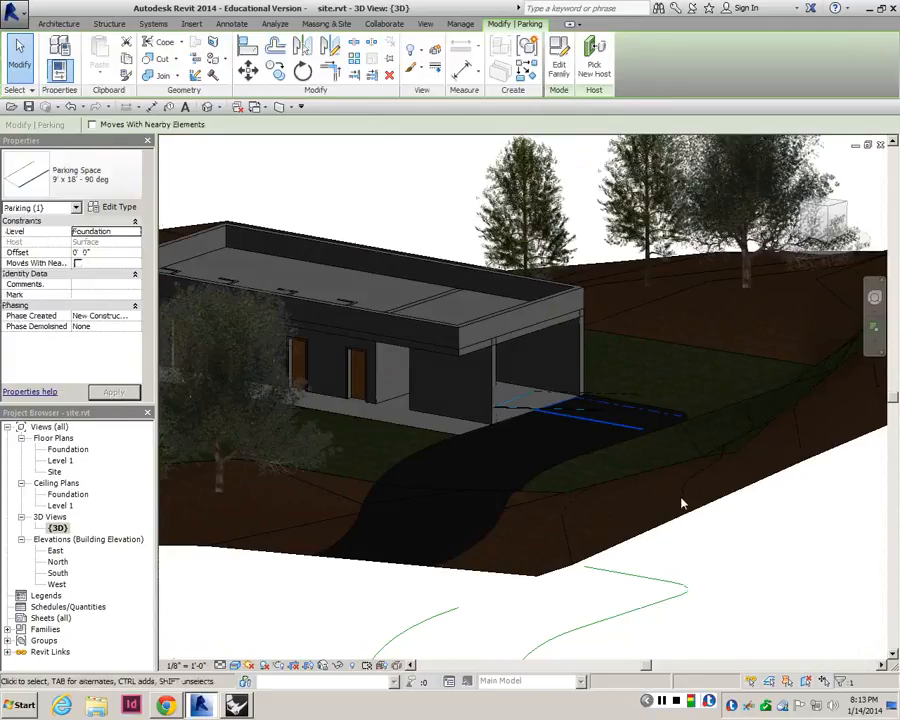
pyautogui.press('Escape')
pyautogui.scroll(1, 601, 376)
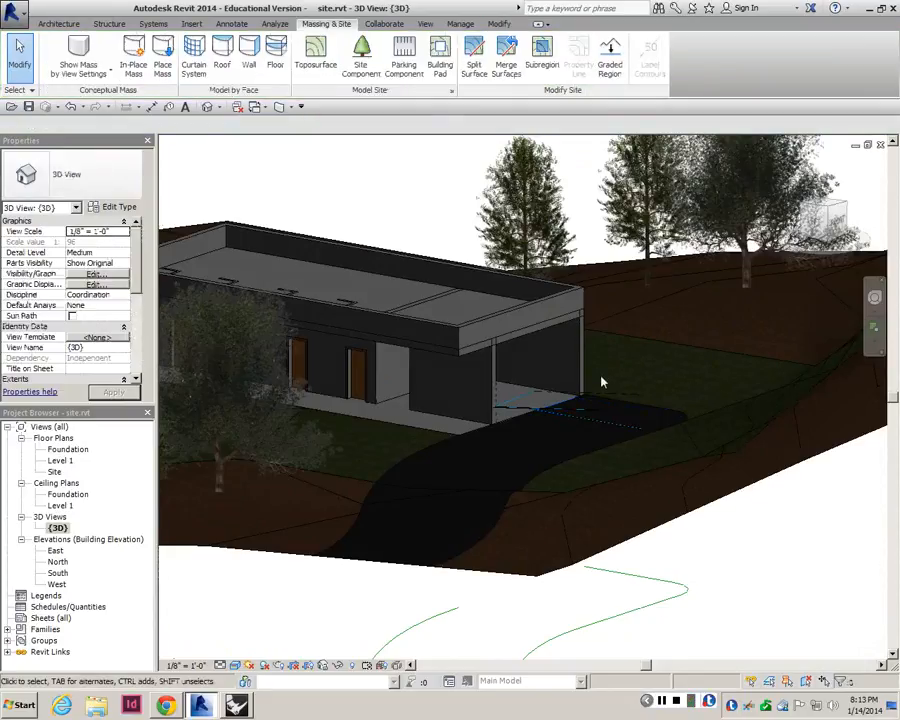
pyautogui.scroll(3, 532, 476)
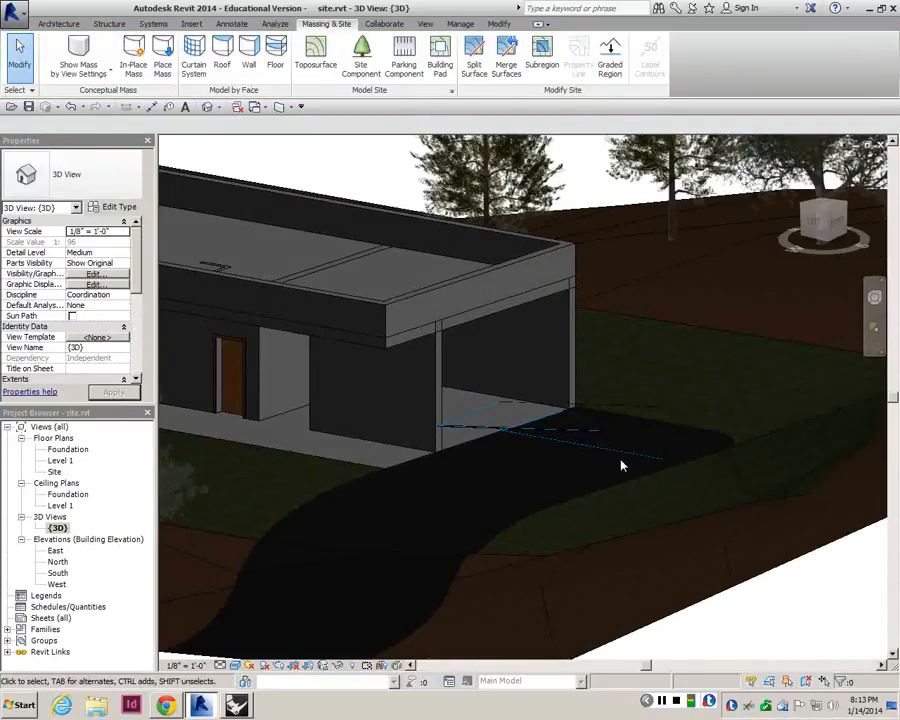
pyautogui.scroll(1, 620, 460)
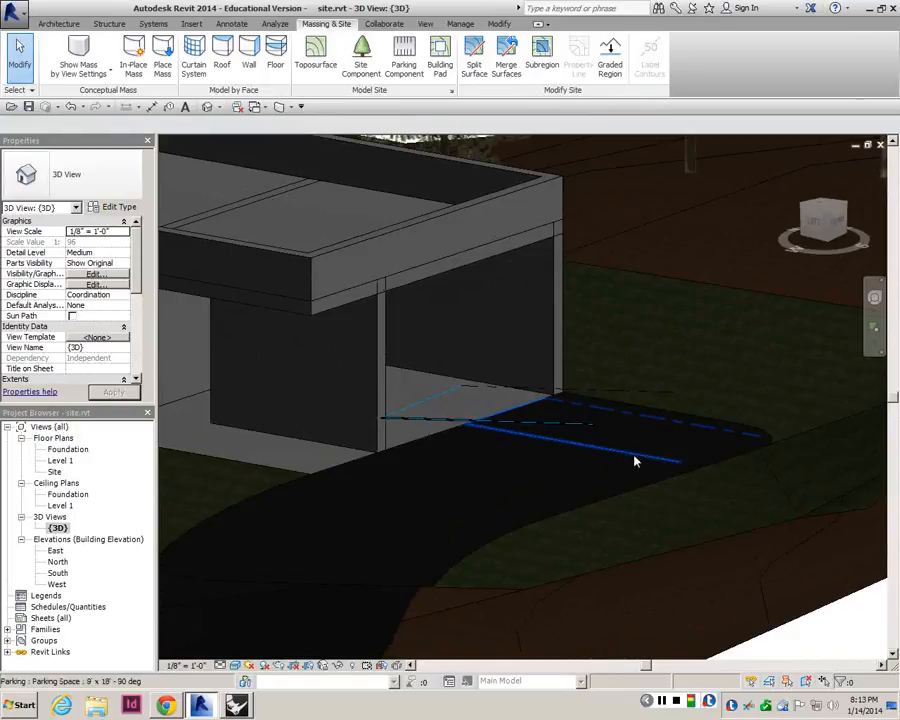
pyautogui.click(636, 460)
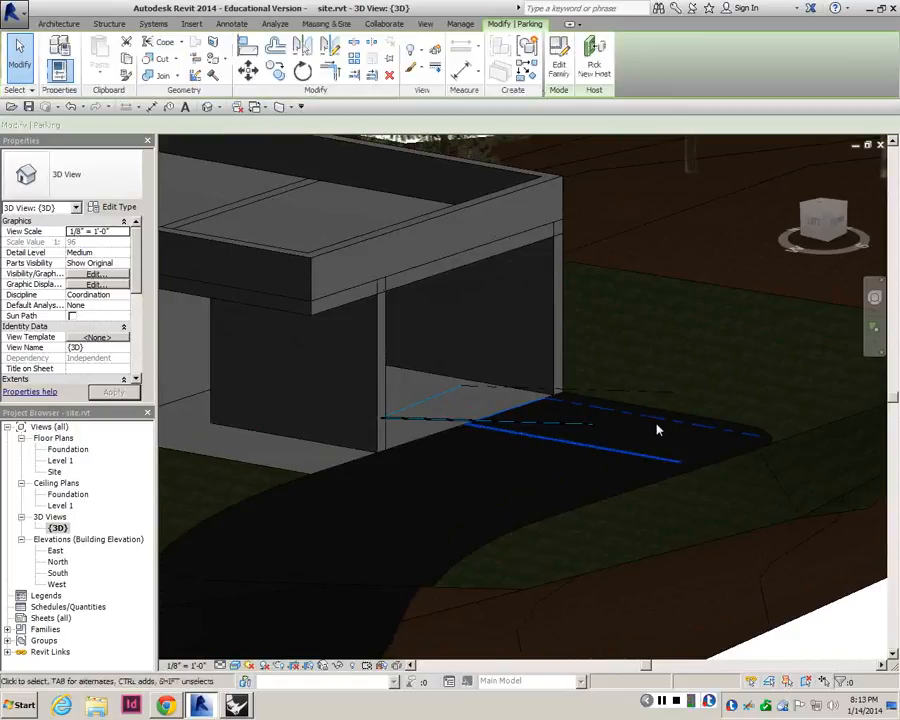
pyautogui.click(447, 439)
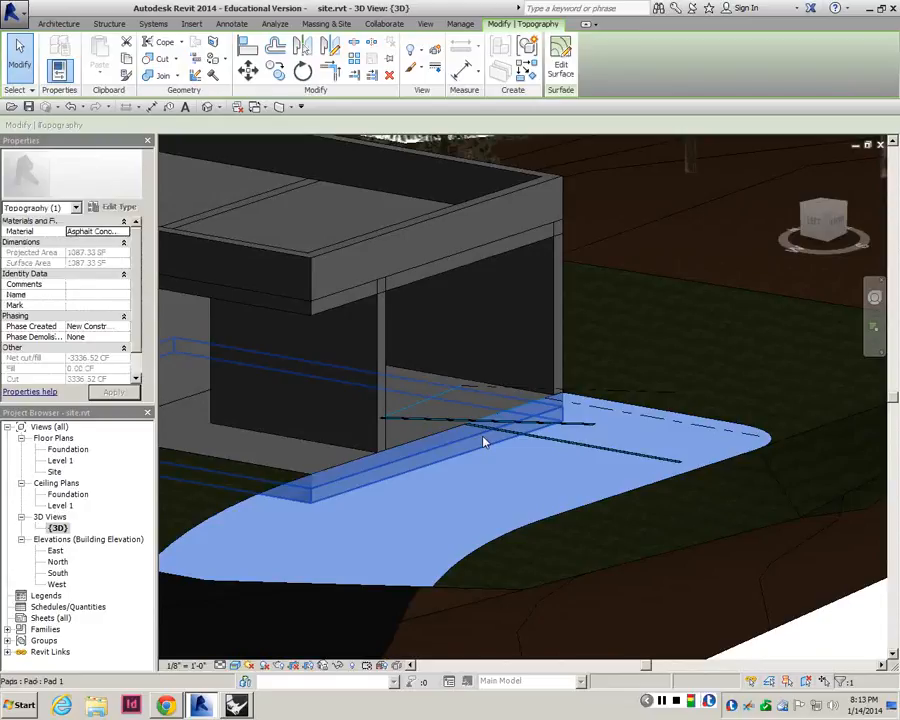
# - Rehost the western parking space at the carport opening onto the asphalt drive surface and check both spaces from the south
pyautogui.click(424, 425)
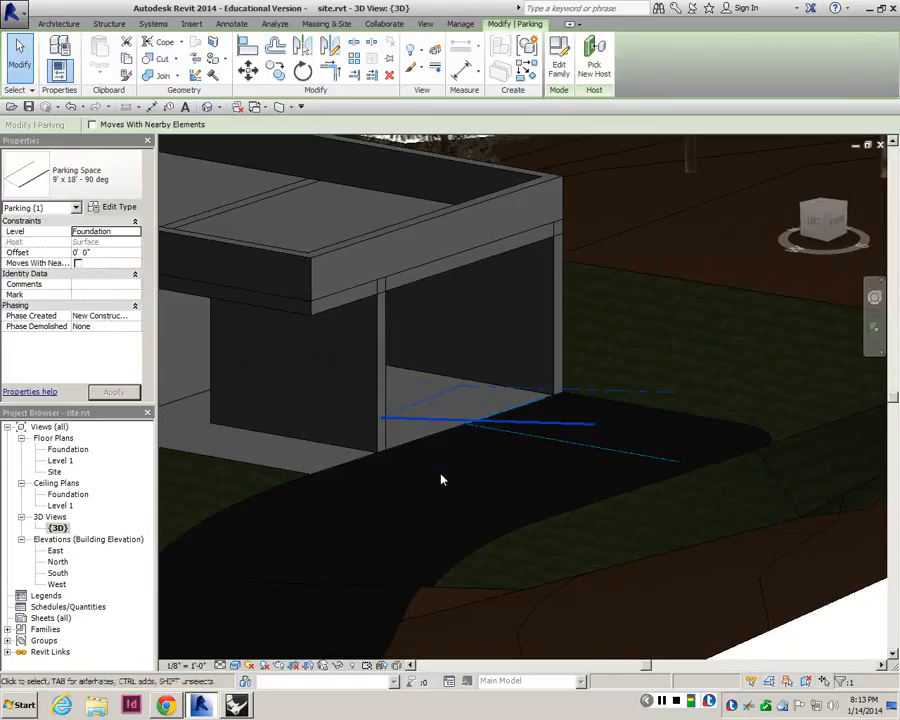
pyautogui.keyDown('shift'); pyautogui.moveTo(486, 422); pyautogui.dragTo(506, 446, button='middle'); pyautogui.keyUp('shift')
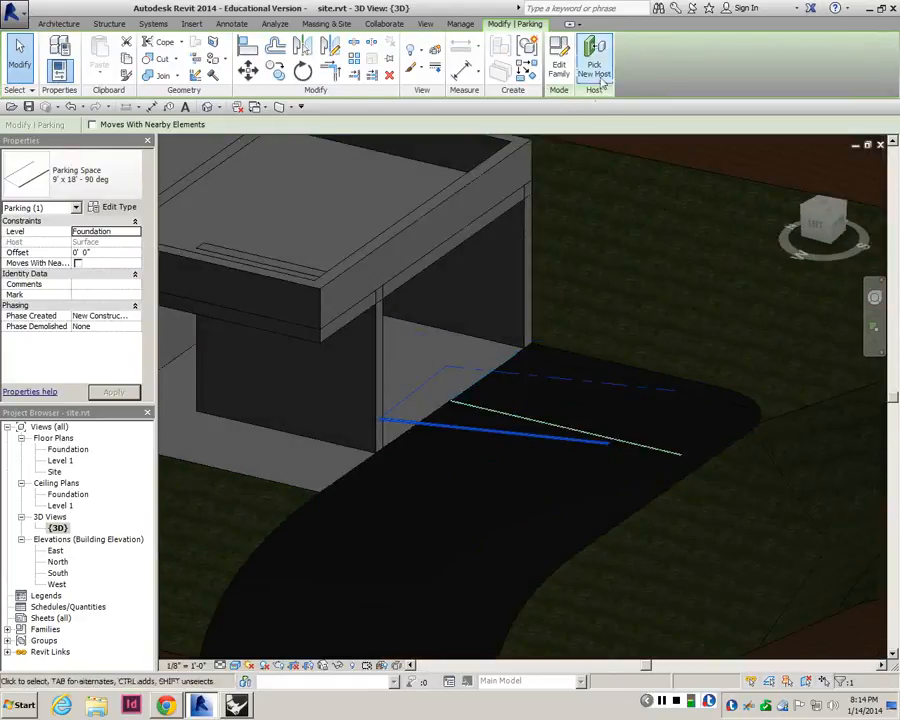
pyautogui.click(595, 68)
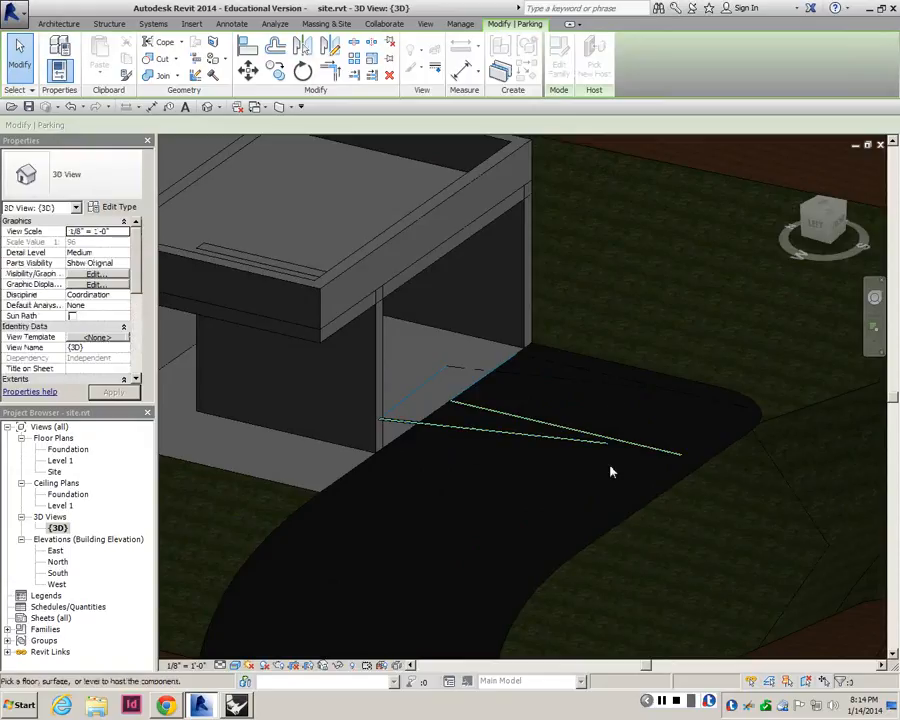
pyautogui.click(612, 533)
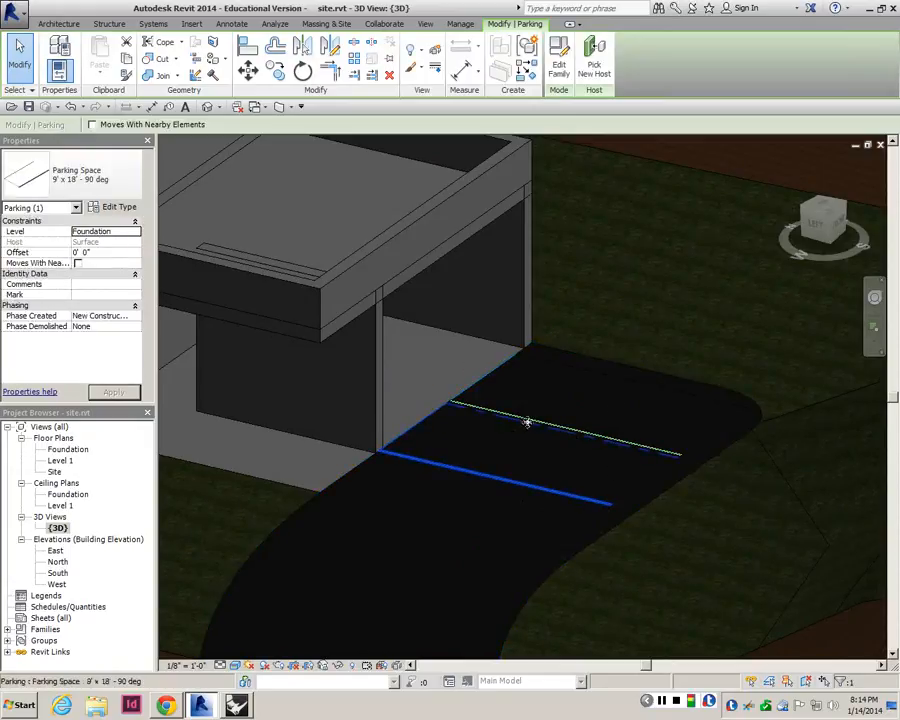
pyautogui.press('Escape')
pyautogui.scroll(-2, 530, 412)
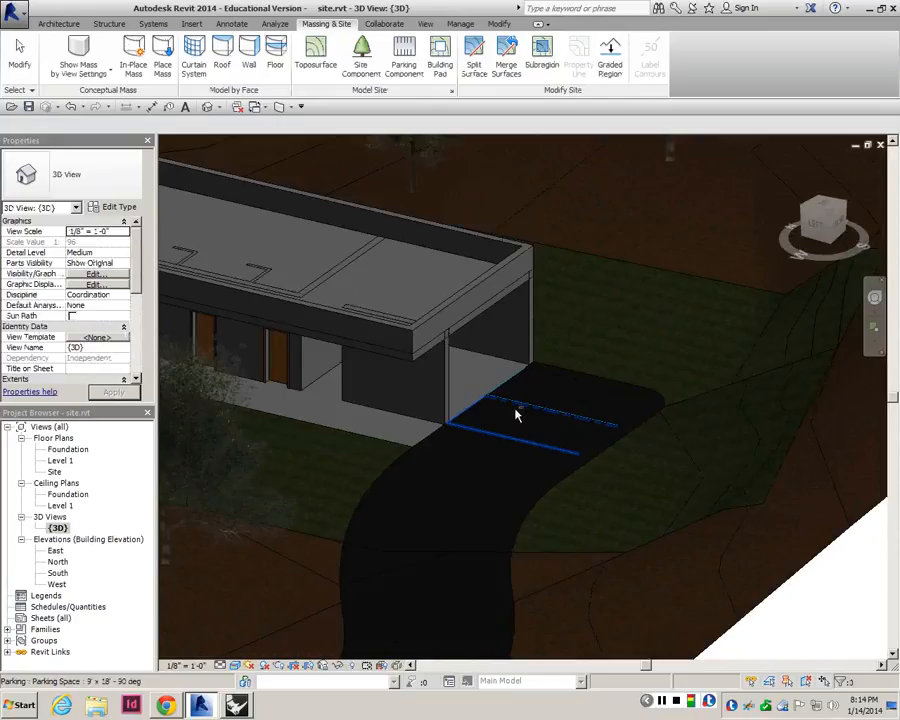
pyautogui.keyDown('shift'); pyautogui.moveTo(517, 415); pyautogui.dragTo(488, 422, button='middle'); pyautogui.keyUp('shift')
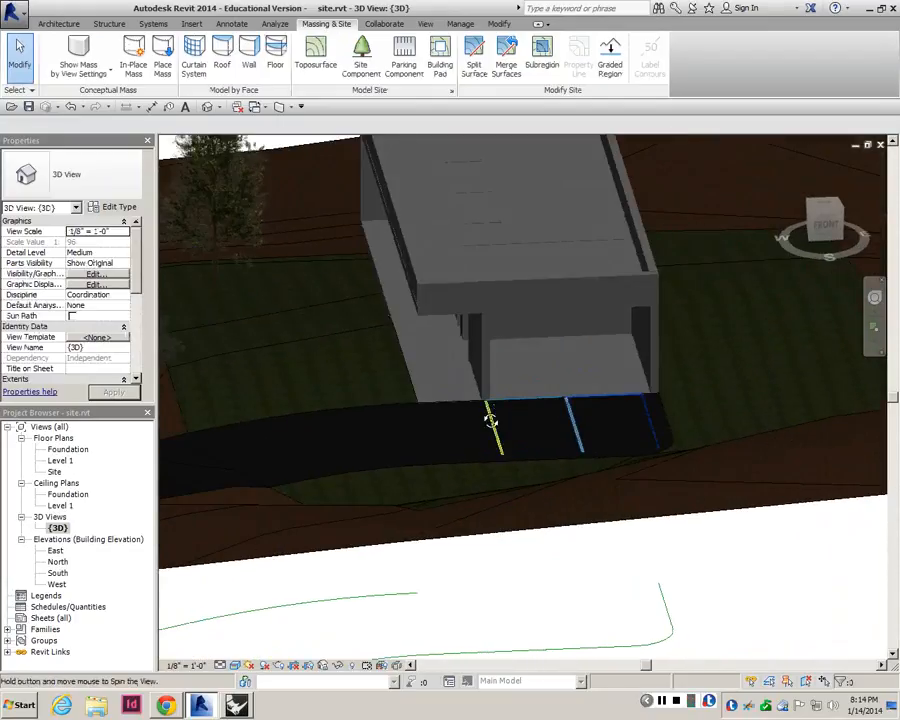
pyautogui.scroll(2, 490, 418)
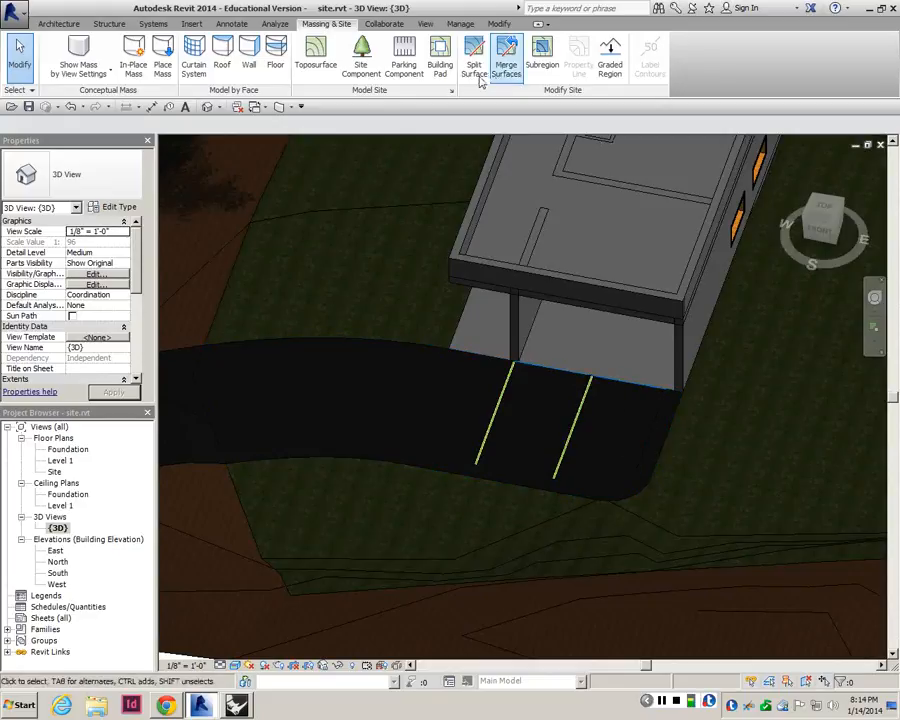
# - Delete both parking spaces from the drive in front of the carport
pyautogui.click(404, 55)
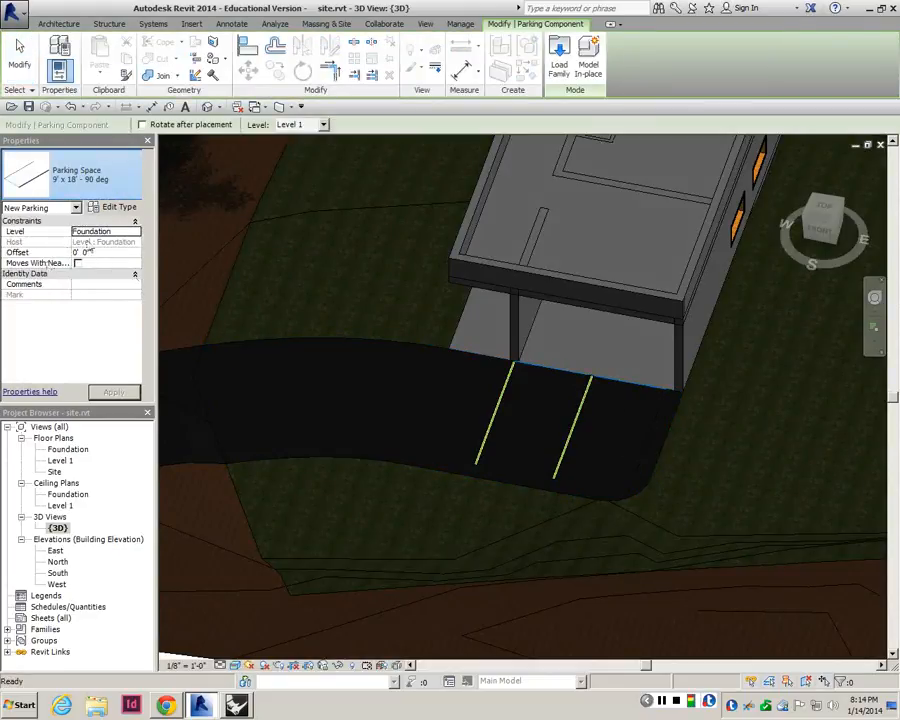
pyautogui.press('Escape')
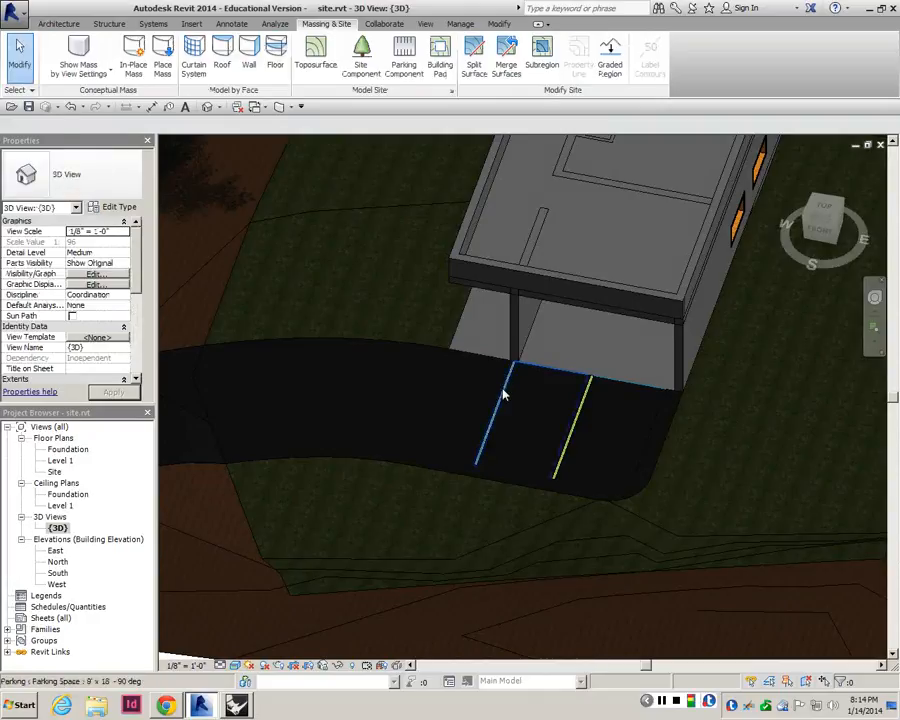
pyautogui.click(503, 395)
pyautogui.press('Delete')
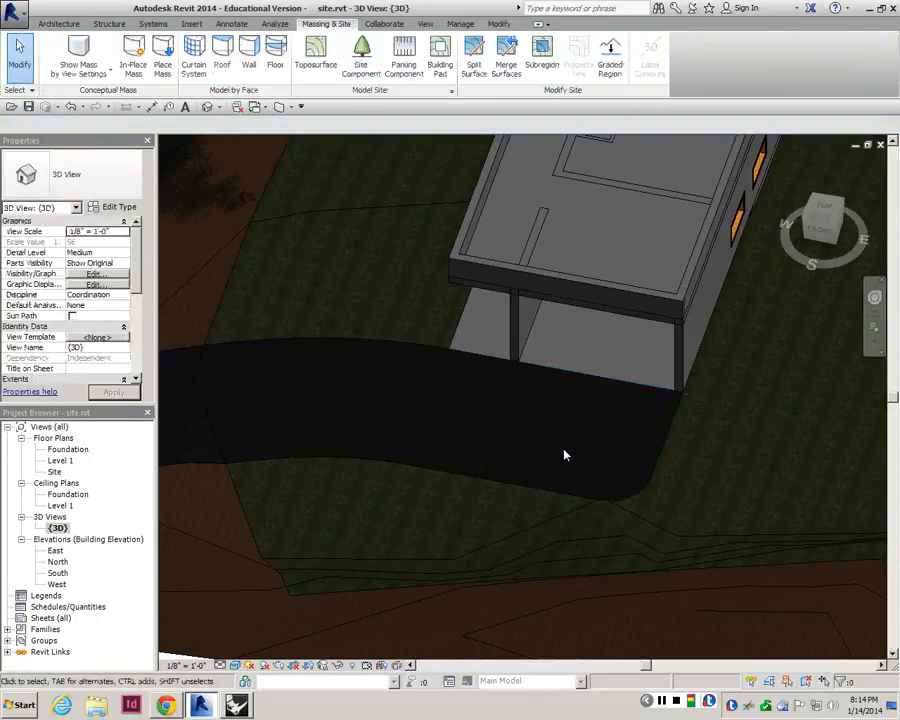
# - Review the contour line display values in the Site Settings and dismiss them with the whole site in view
pyautogui.keyDown('shift'); pyautogui.moveTo(564, 455); pyautogui.dragTo(637, 428, button='middle'); pyautogui.keyUp('shift')
pyautogui.scroll(-5, 575, 388)
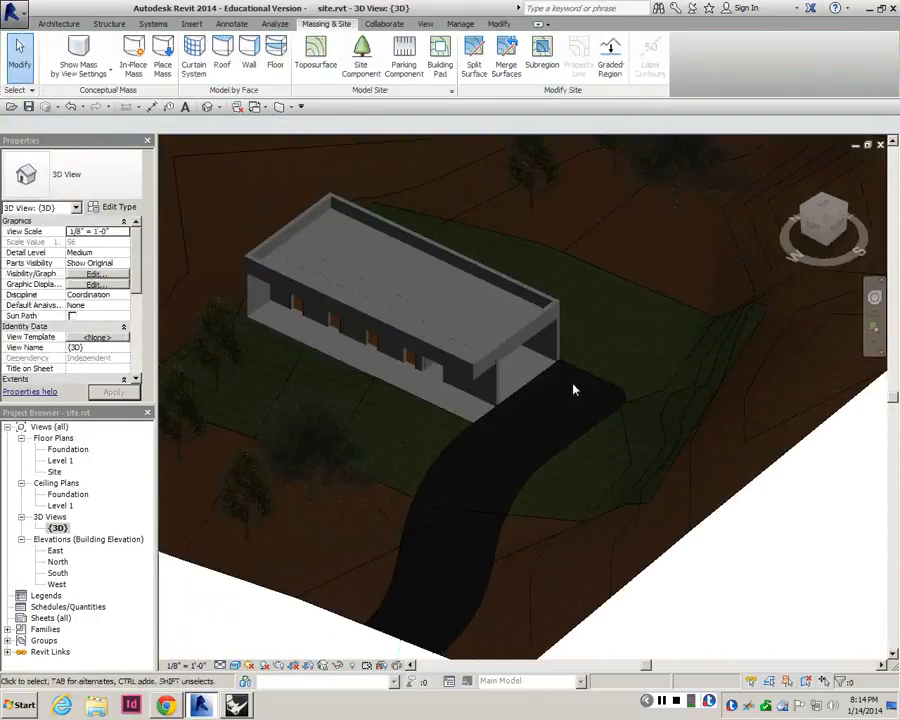
pyautogui.scroll(-5, 575, 390)
pyautogui.scroll(3, 532, 341)
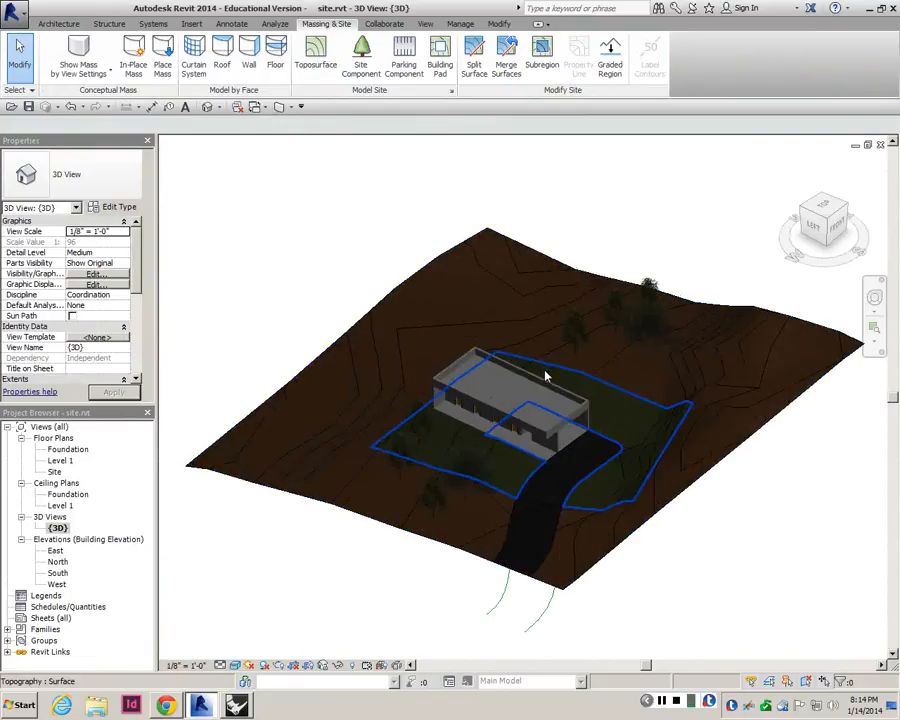
pyautogui.scroll(2, 547, 376)
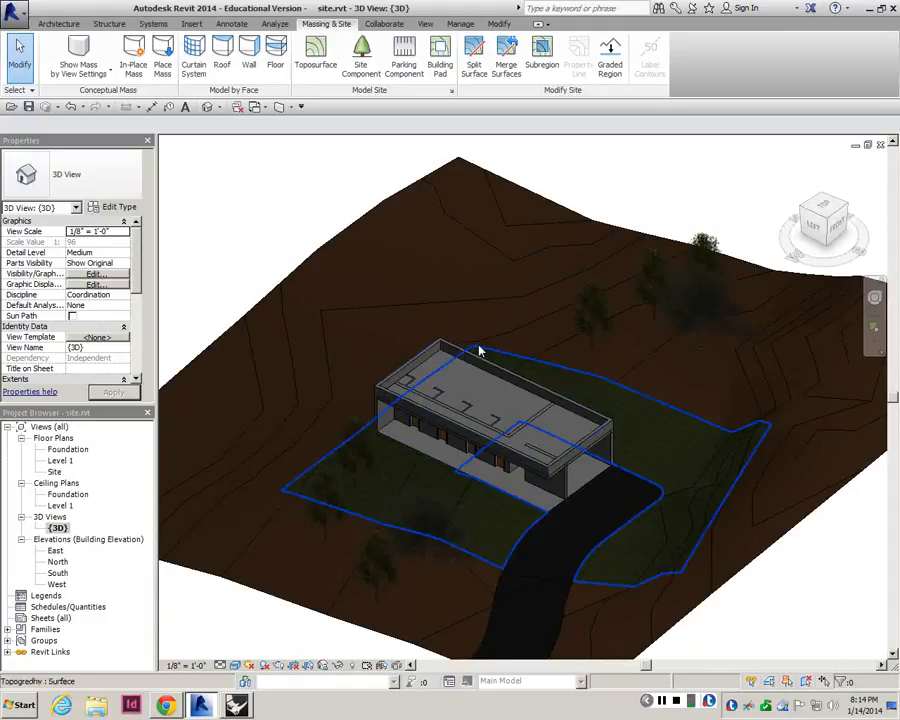
pyautogui.click(471, 212)
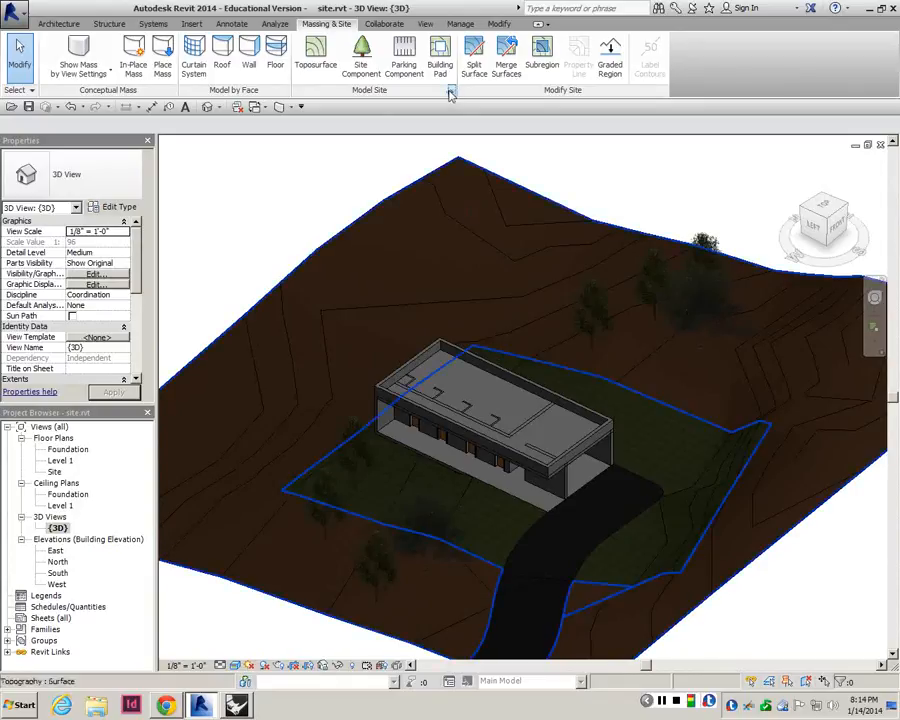
pyautogui.click(452, 91)
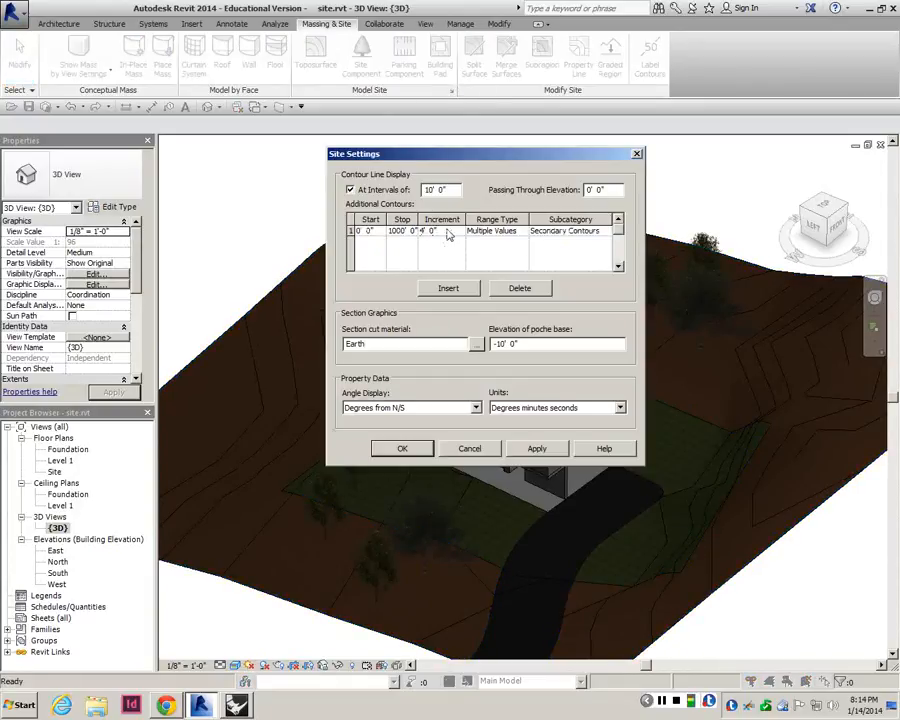
pyautogui.click(490, 448)
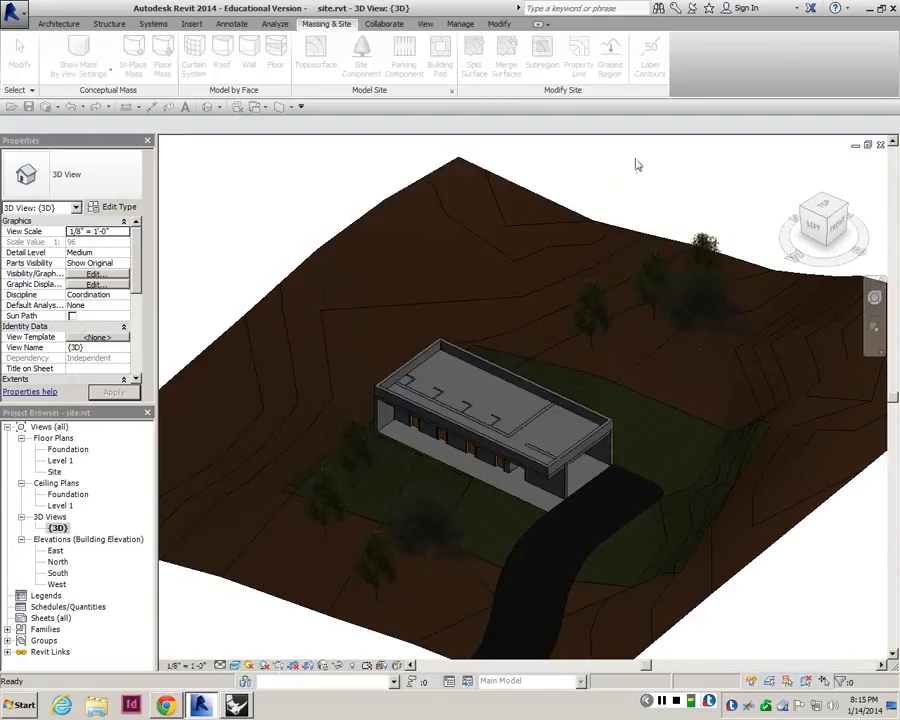
# - Open the surrounding site topography for surface editing, look over its points and tools, and finish the edit
pyautogui.click(481, 173)
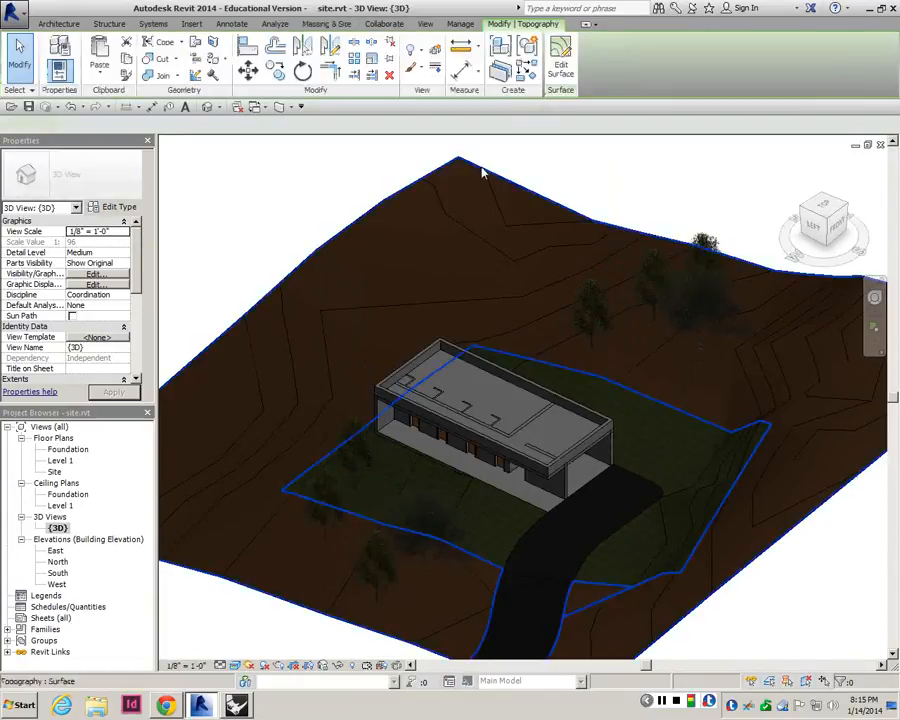
pyautogui.click(561, 62)
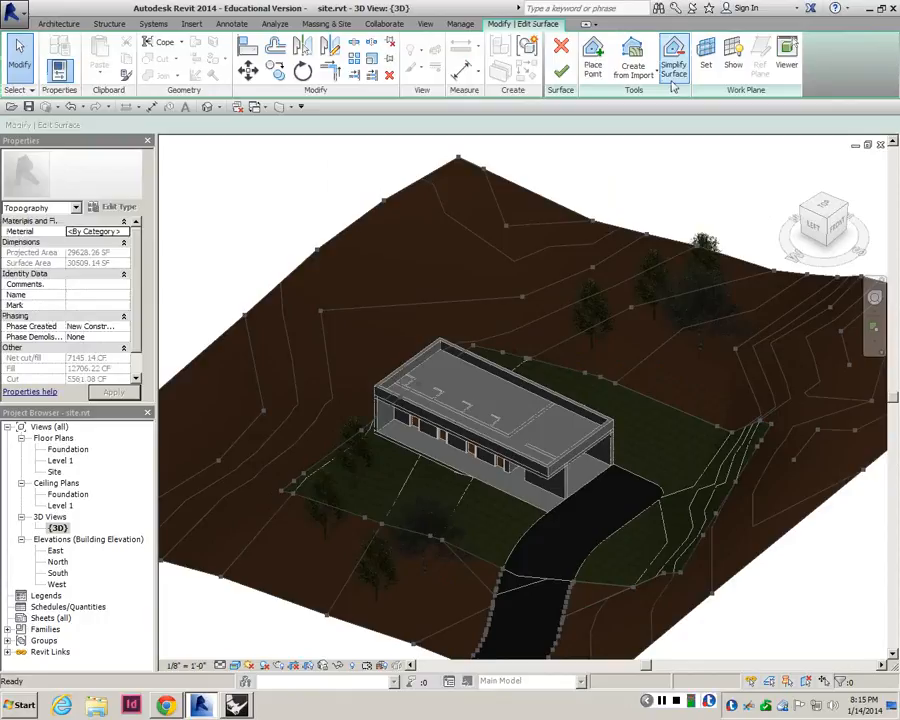
pyautogui.click(561, 71)
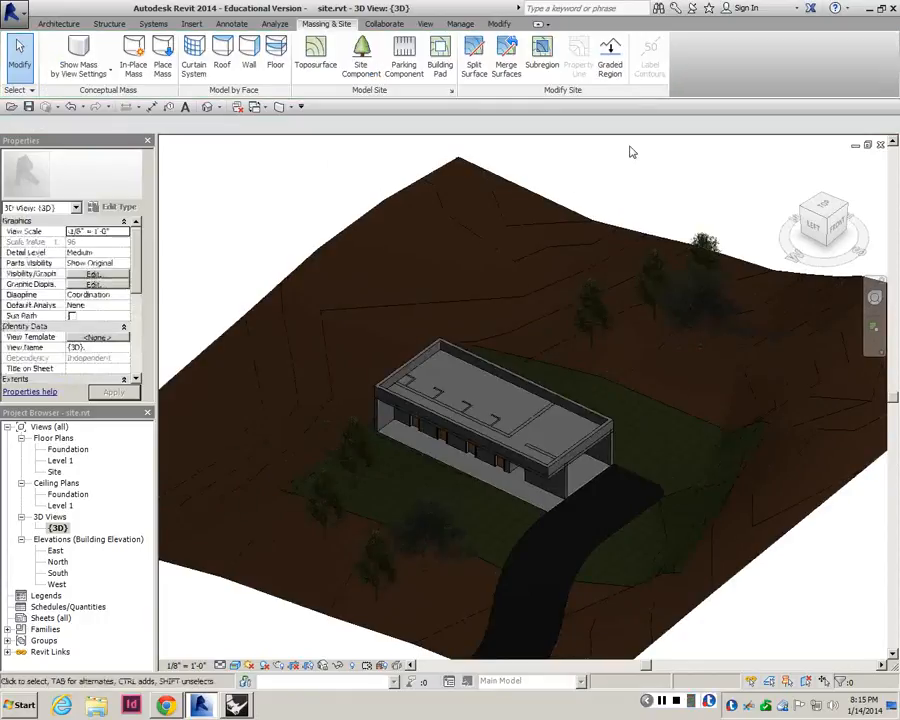